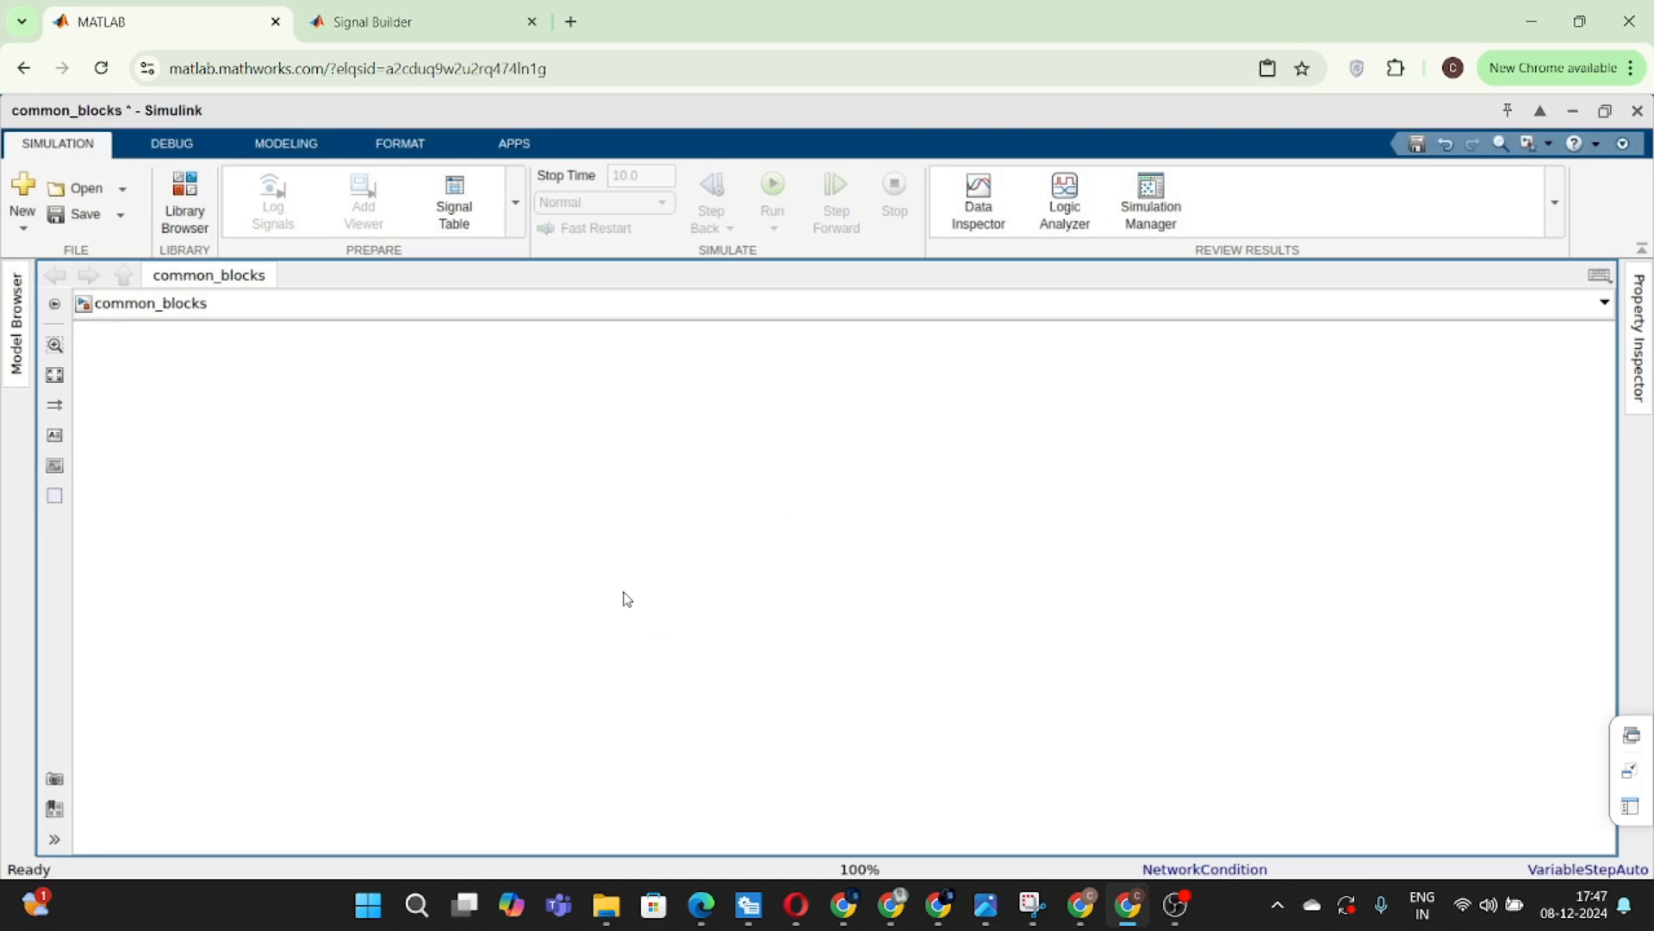
- Add a "Source Blocks" annotation to the empty canvas and enlarge its text to font size 14
{"action": "double_click", "coordinate": [708, 554]}
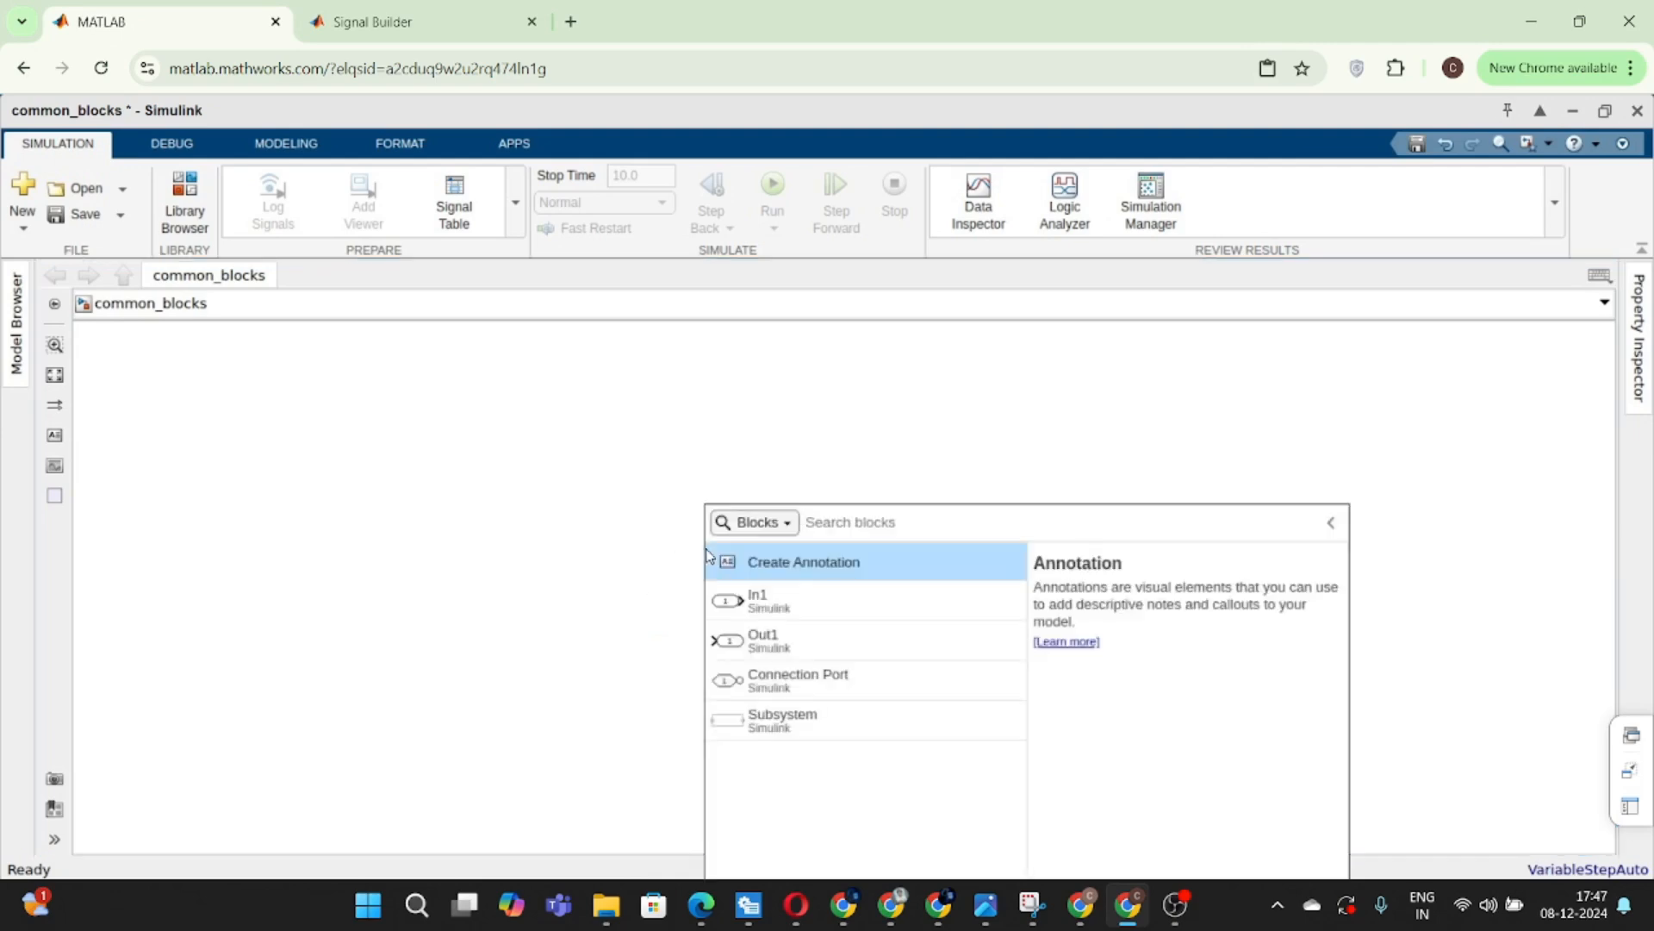
{"action": "type", "text": "Source Blocks"}
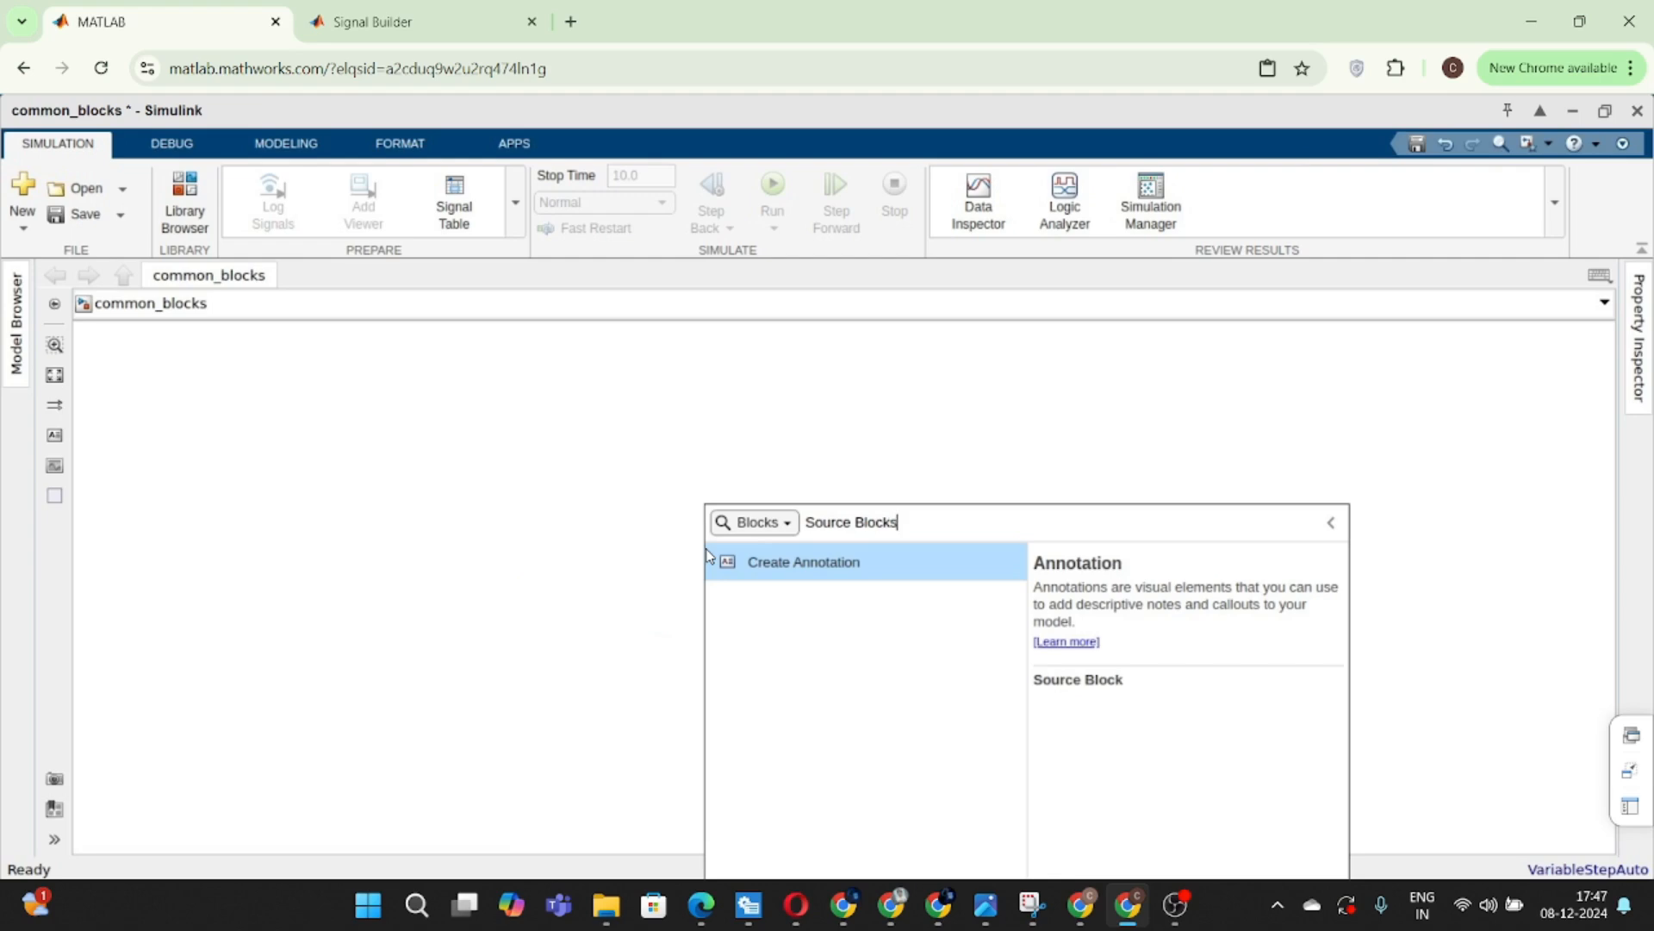
{"action": "key", "text": "Return"}
{"action": "double_click", "coordinate": [707, 550]}
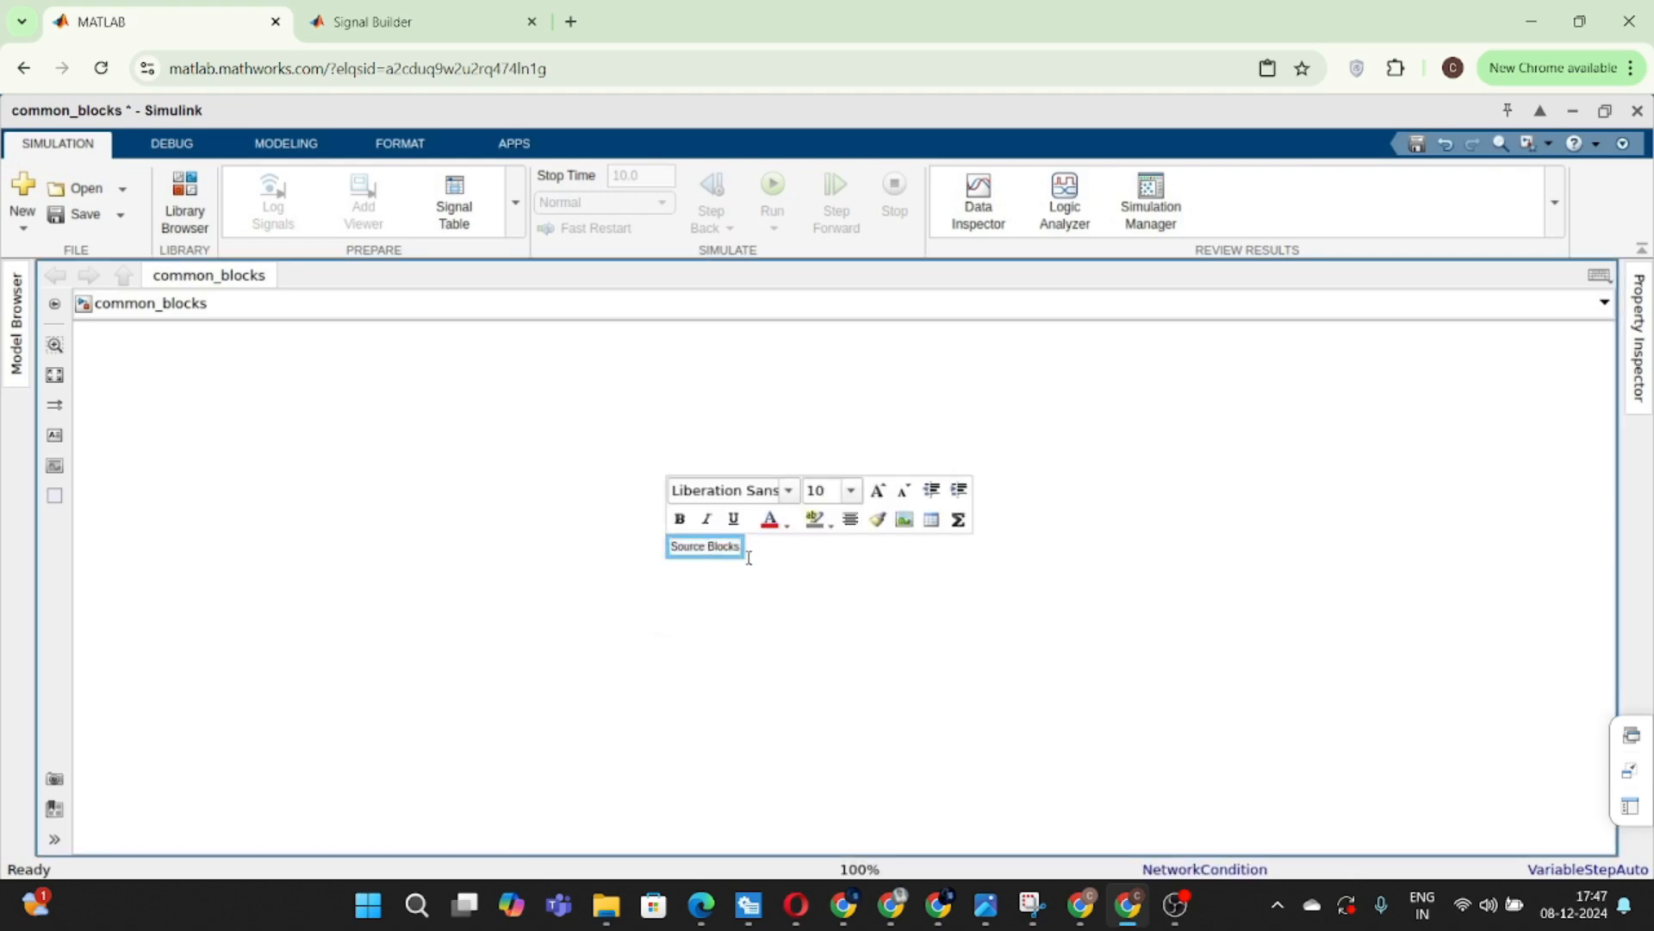
{"action": "key", "text": "ctrl+a"}
{"action": "left_click", "coordinate": [877, 489]}
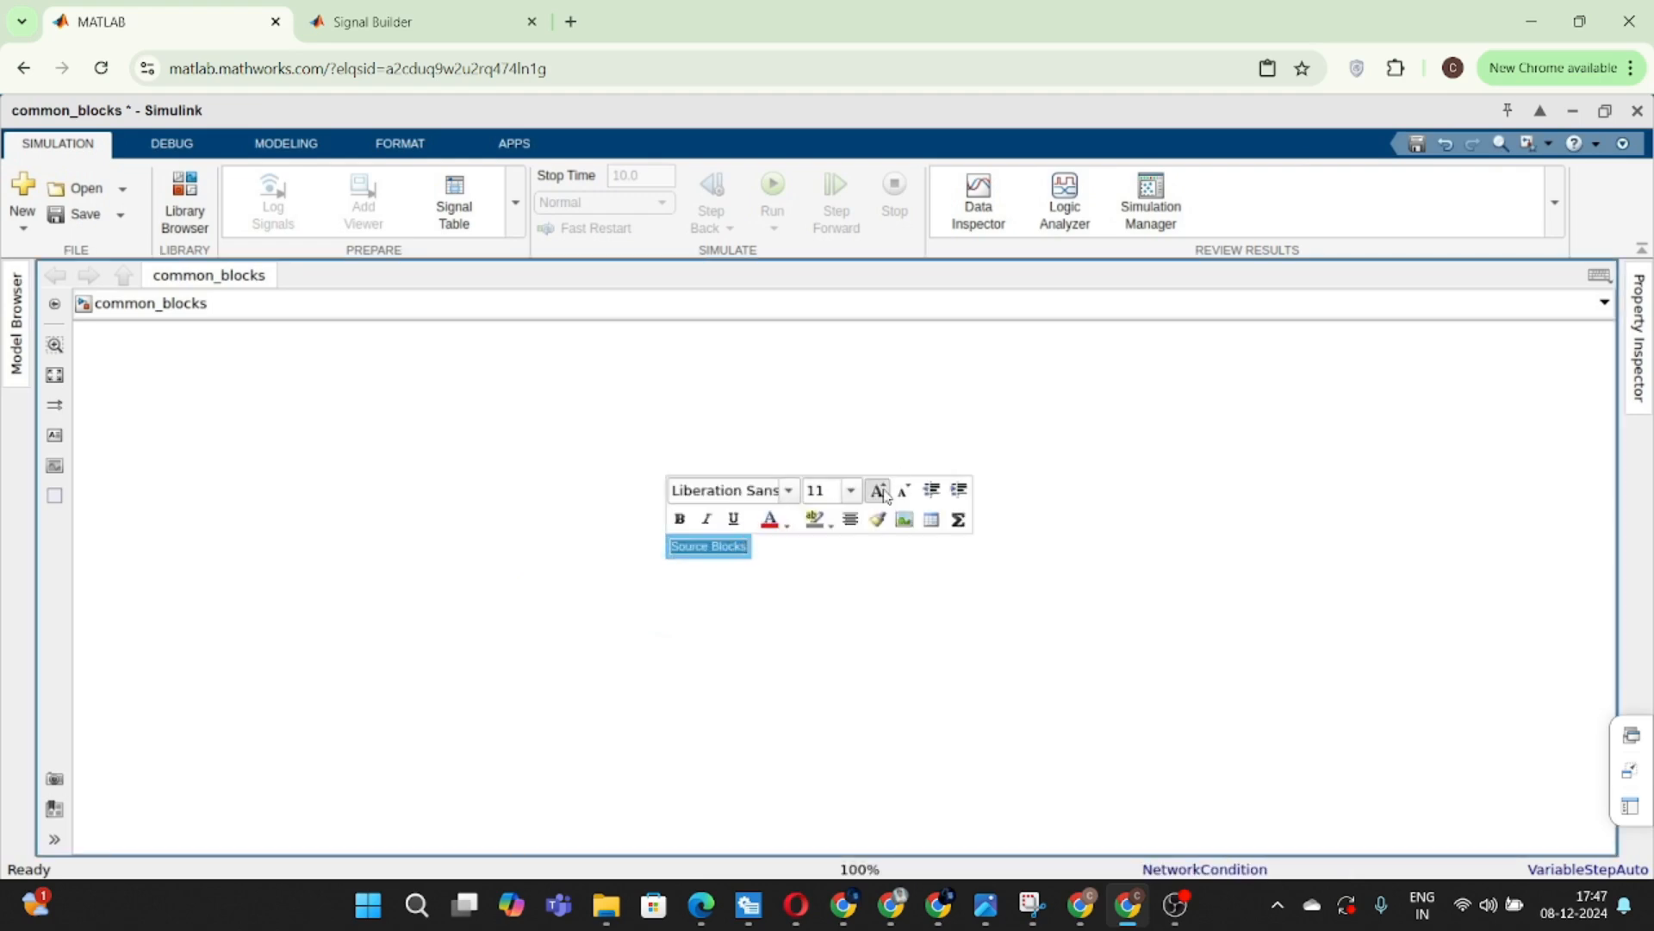
{"action": "left_click", "coordinate": [877, 489]}
{"action": "left_click", "coordinate": [877, 489]}
{"action": "left_click", "coordinate": [831, 663]}
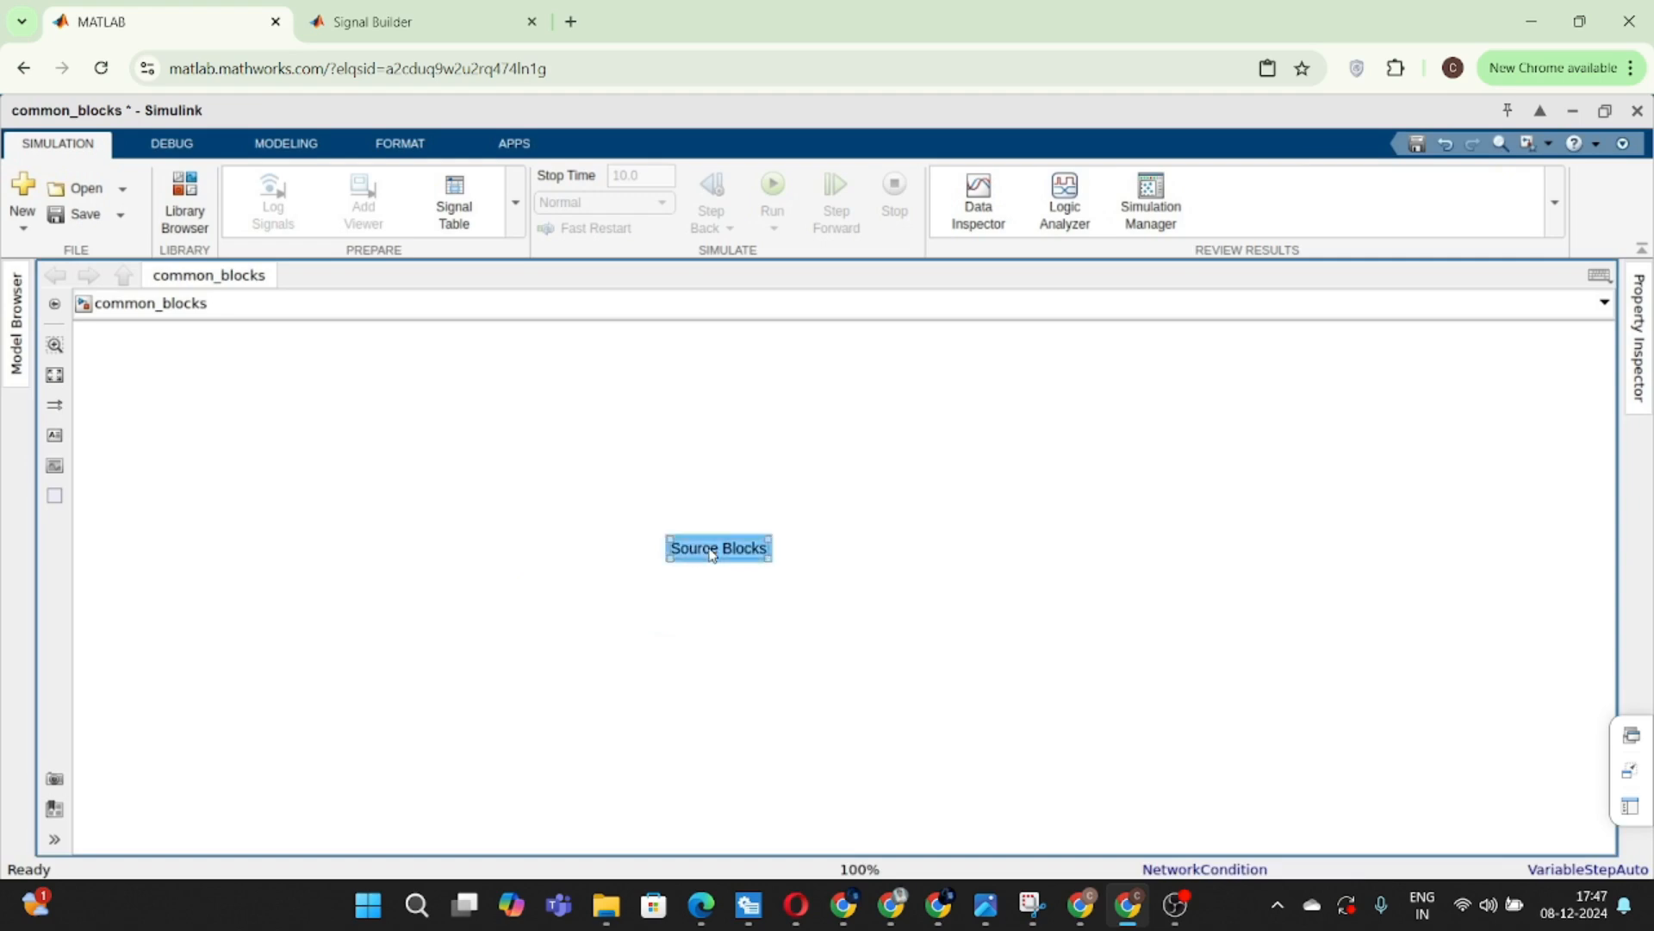
- Move the "Source Blocks" annotation to the upper-left corner of the canvas as a heading
{"action": "mouse_move", "coordinate": [698, 549]}
{"action": "left_mouse_down"}
{"action": "mouse_move", "coordinate": [185, 407]}
{"action": "mouse_move", "coordinate": [140, 366]}
{"action": "left_mouse_up"}
{"action": "left_click", "coordinate": [141, 366]}
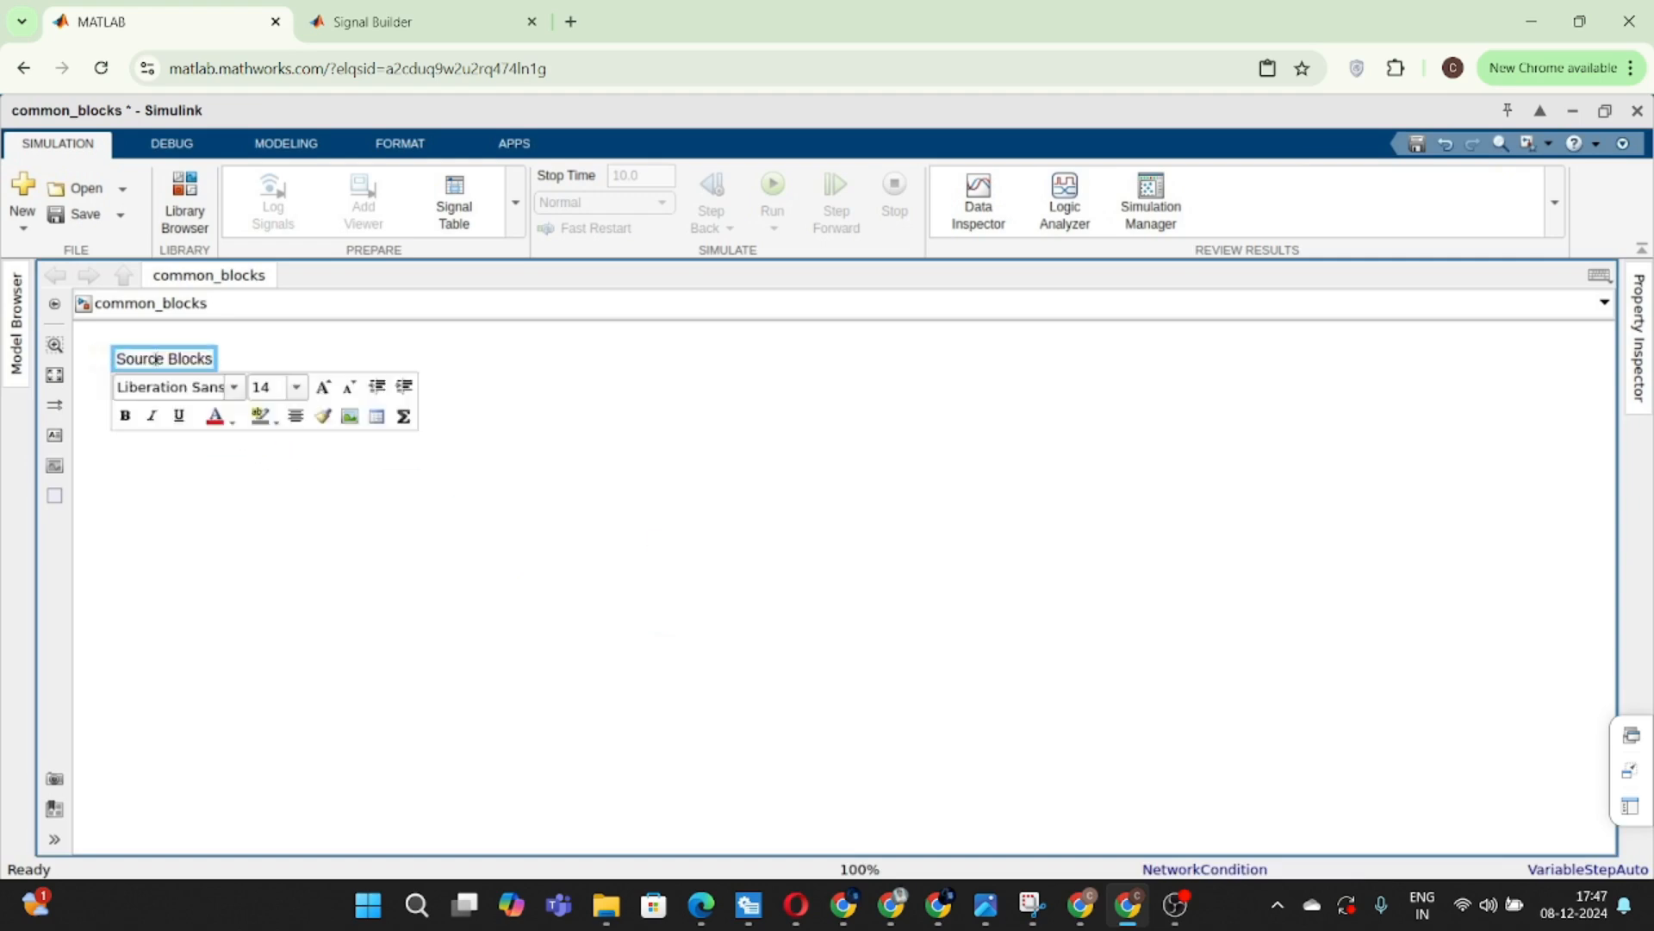
{"action": "left_click", "coordinate": [601, 439]}
- Add a Constant block in the middle of the canvas with its default value and show its block name
{"action": "double_click", "coordinate": [740, 494]}
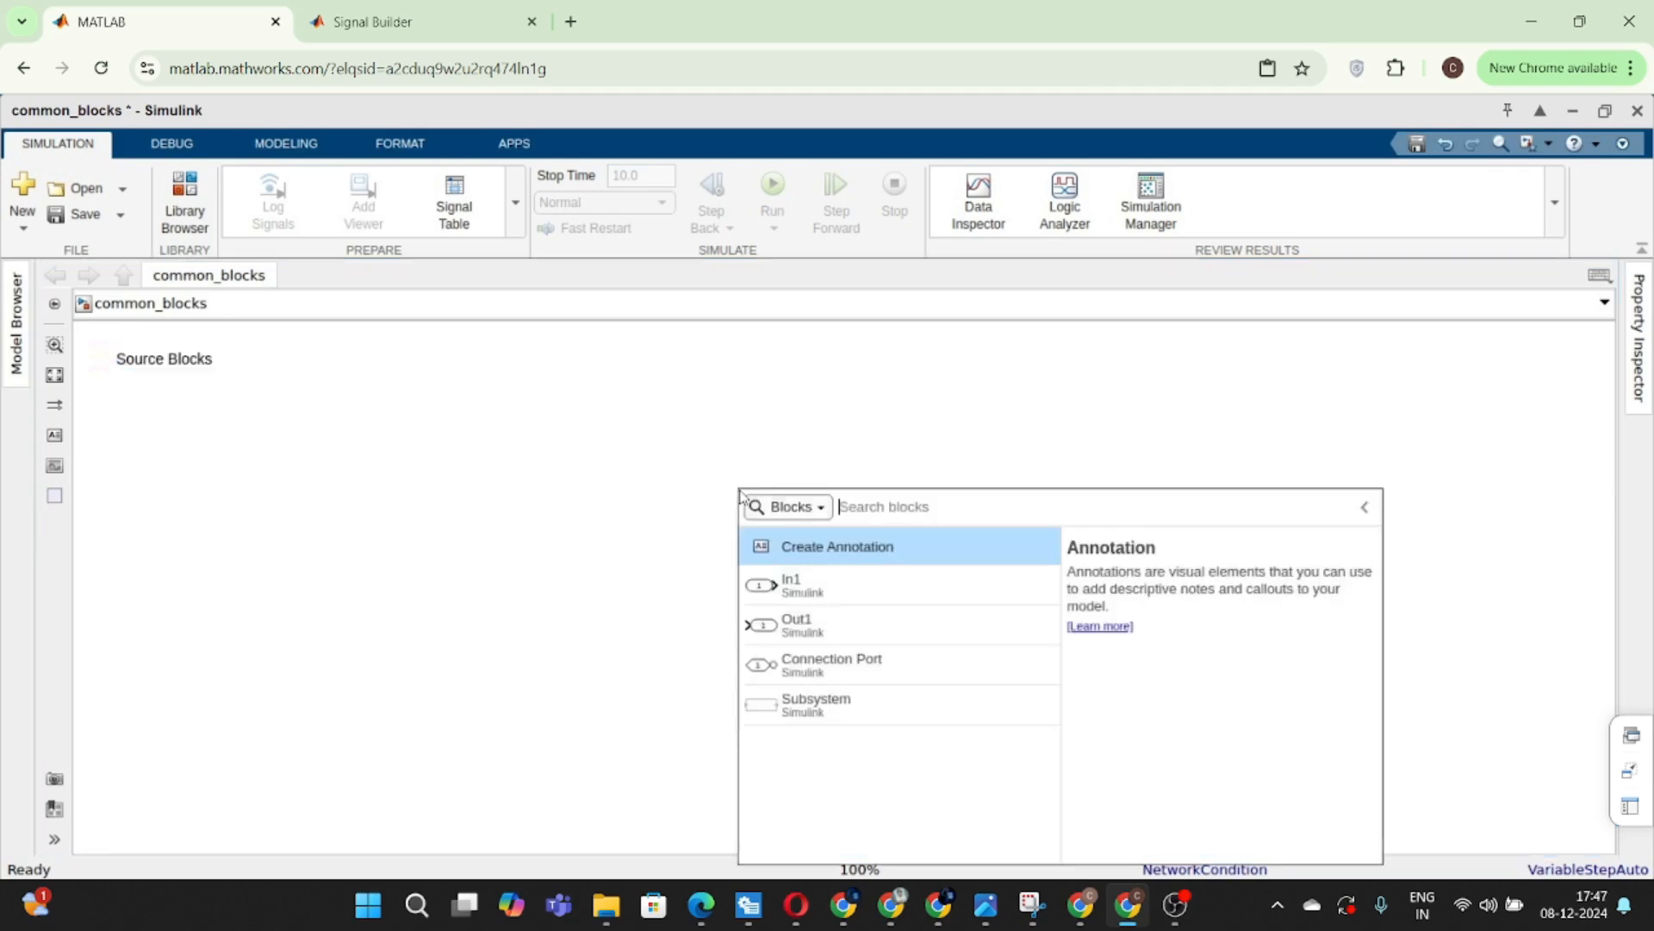
{"action": "type", "text": "con"}
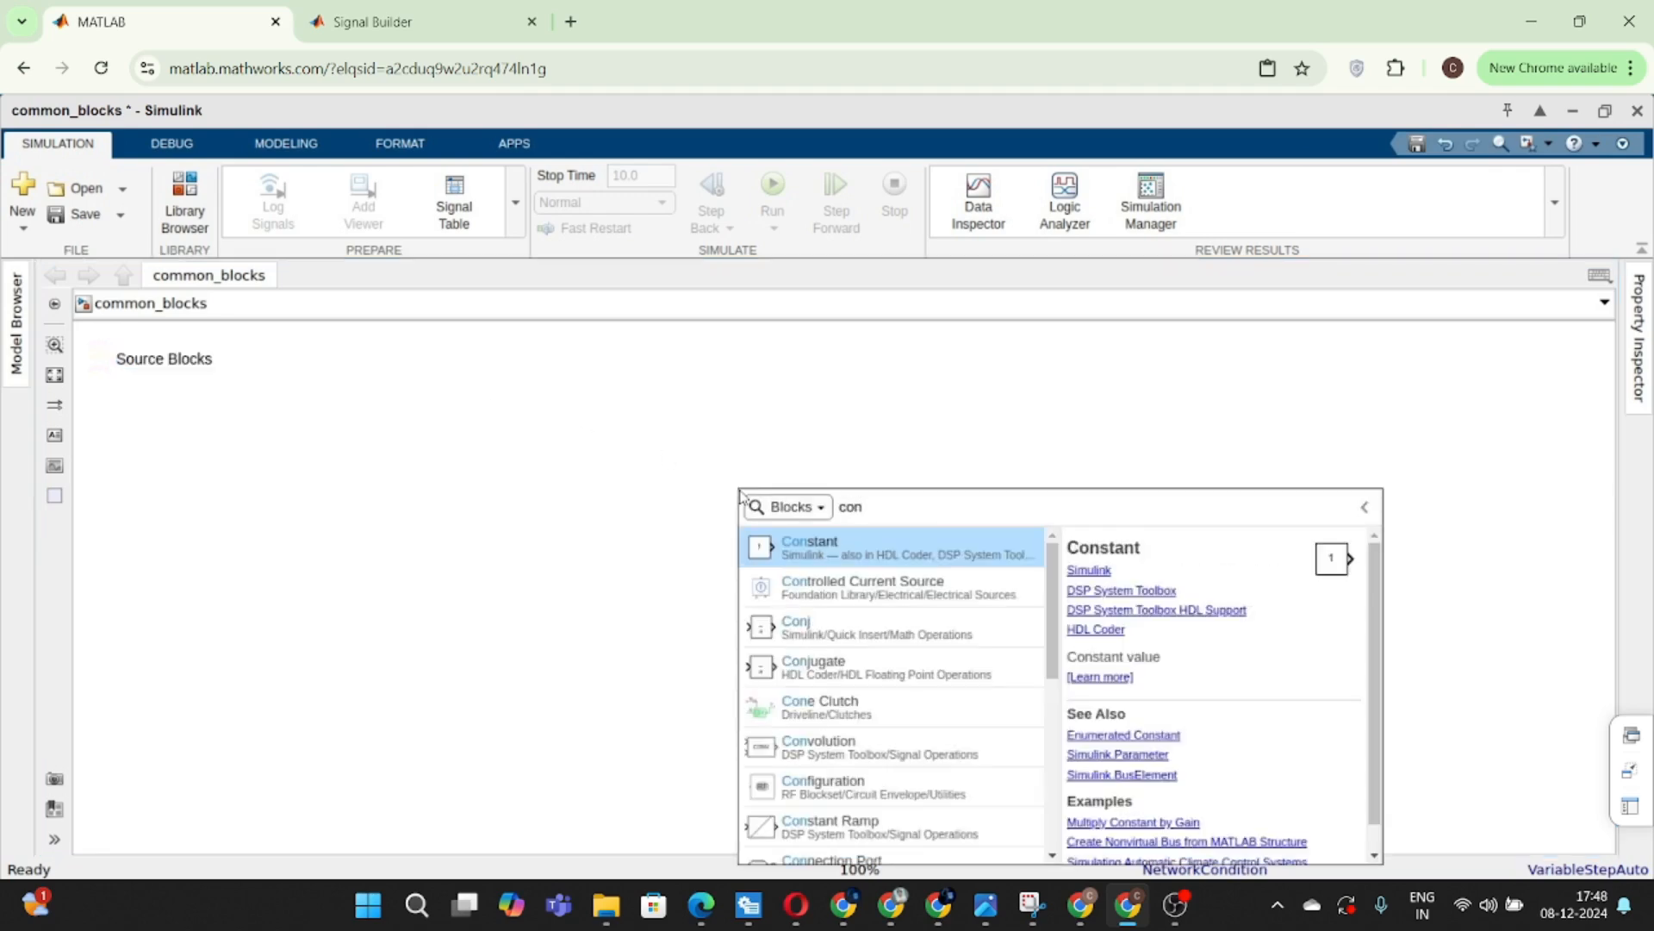
{"action": "key", "text": "Return"}
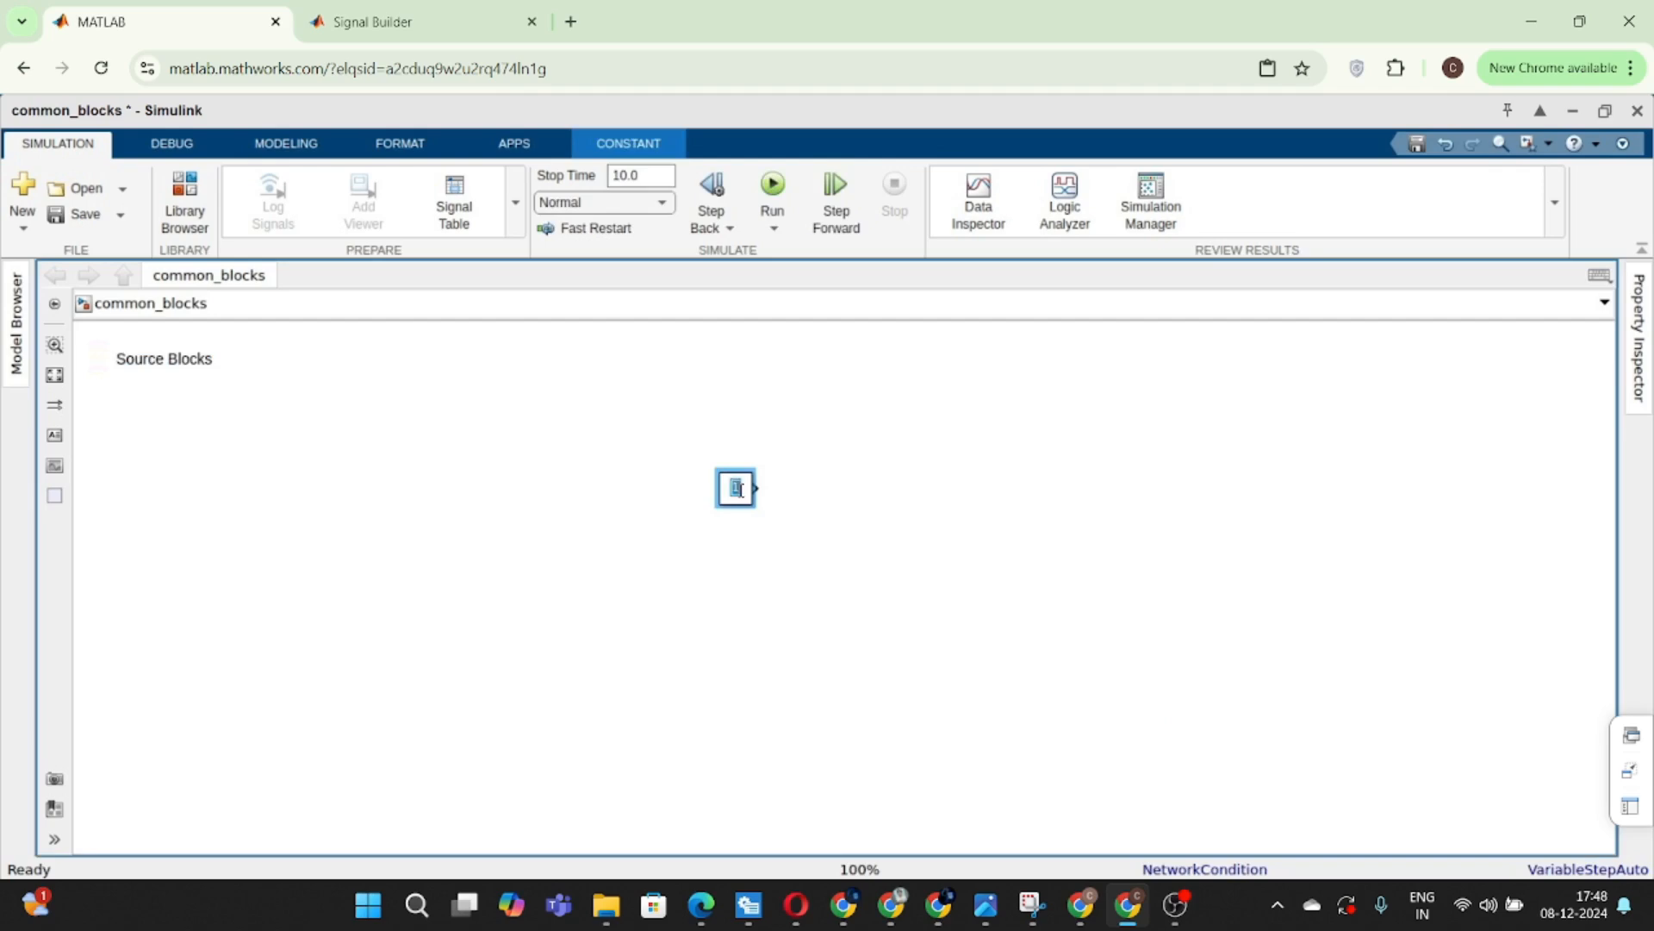
{"action": "left_click", "coordinate": [830, 455]}
{"action": "left_click", "coordinate": [736, 488]}
{"action": "mouse_move", "coordinate": [737, 482]}
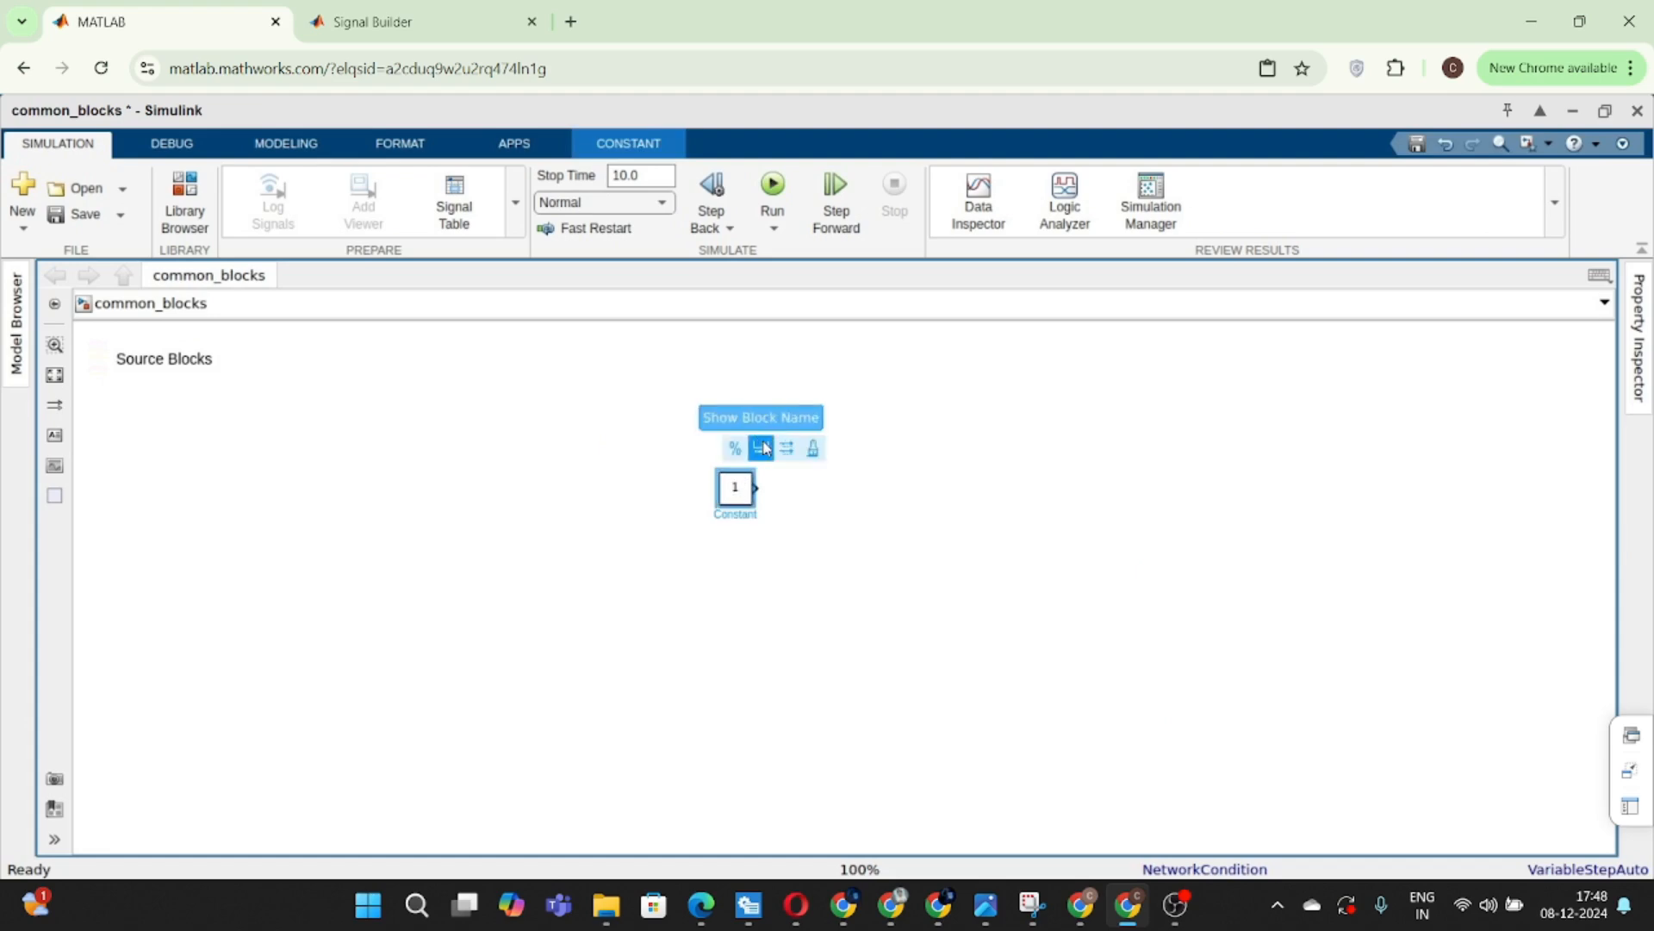
{"action": "left_click", "coordinate": [888, 474]}
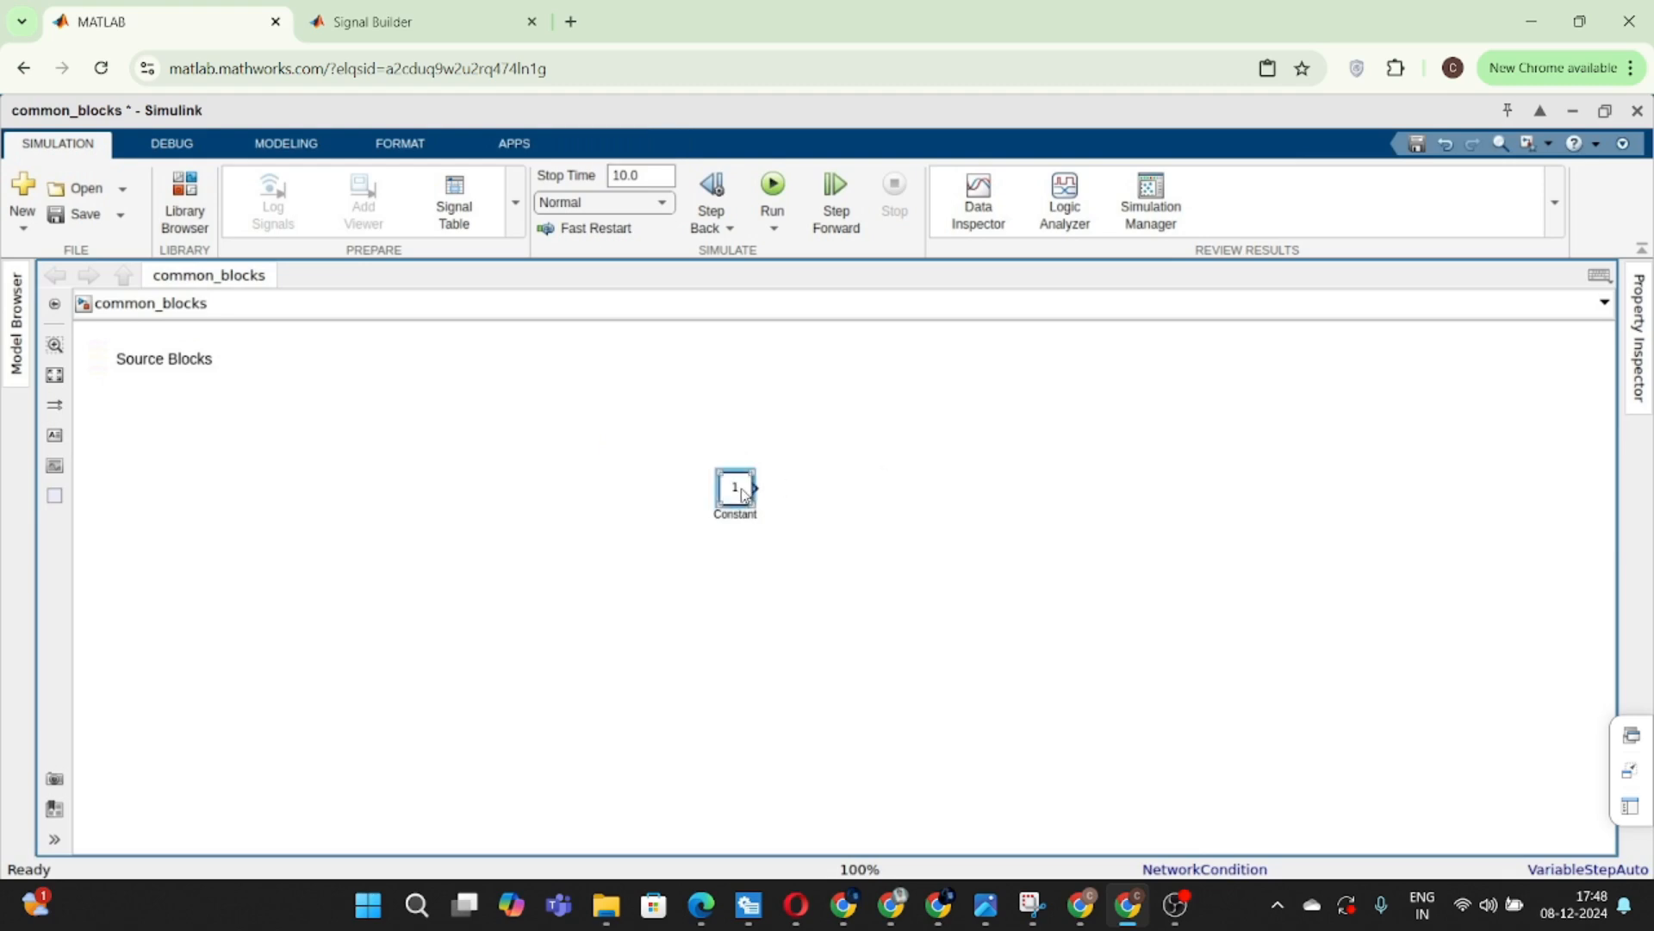
- Reposition the Constant block left of the canvas centre and check its block parameters without changing them
{"action": "left_click_drag", "start_coordinate": [744, 493], "coordinate": [589, 541]}
{"action": "left_click", "coordinate": [765, 550]}
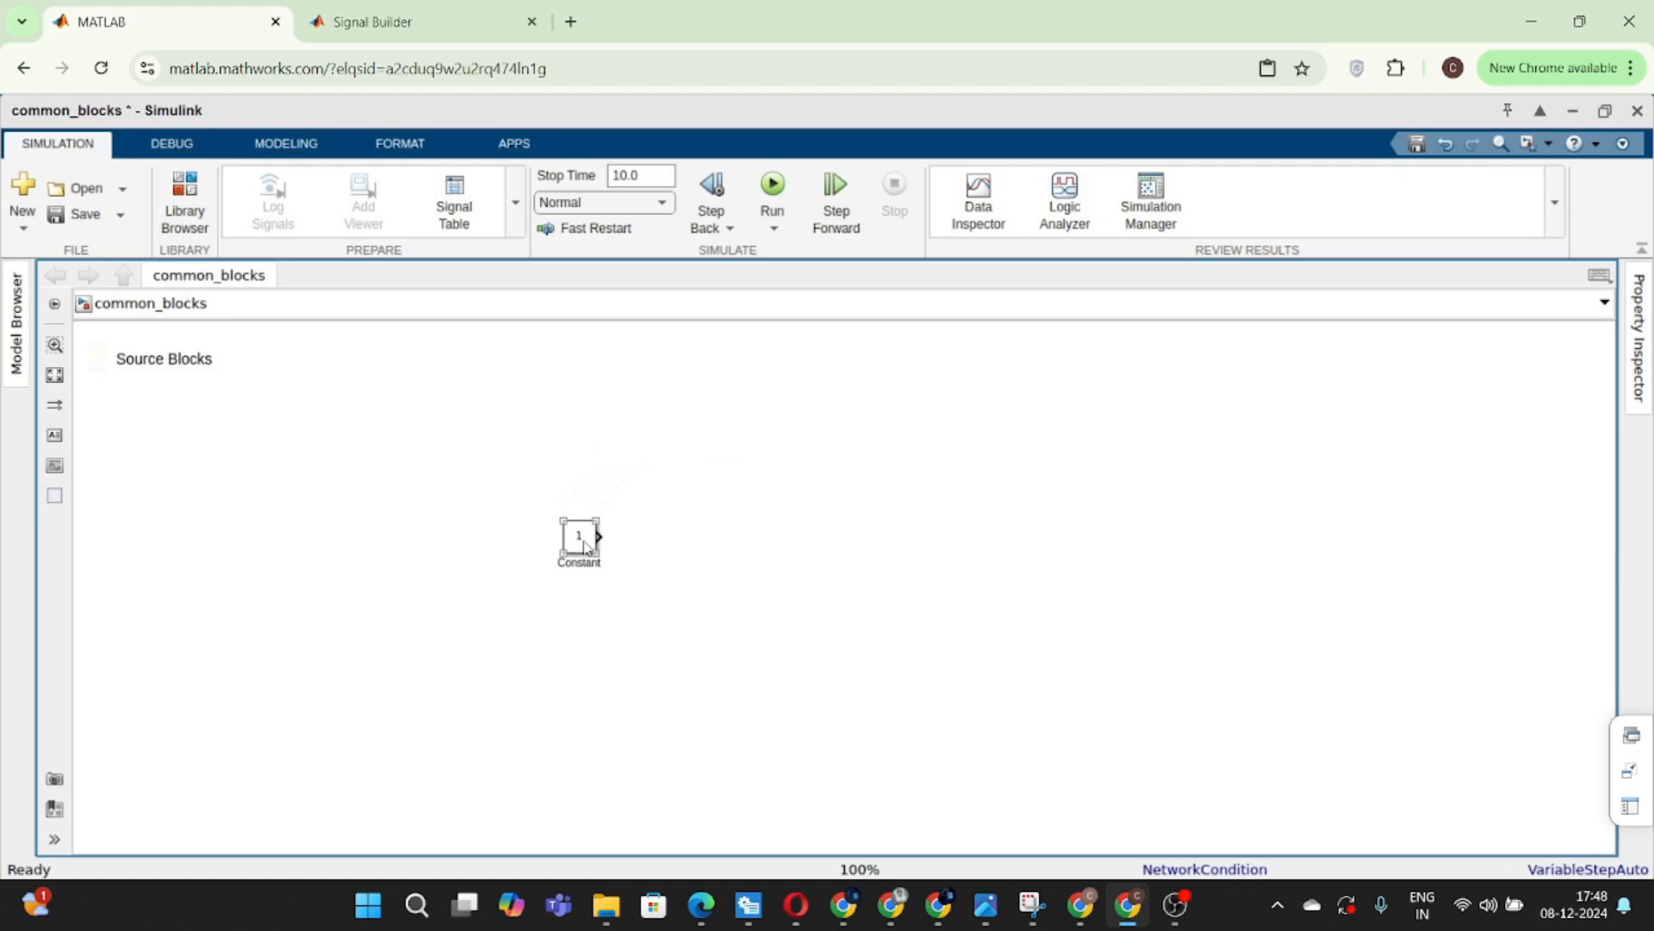
{"action": "left_click_drag", "start_coordinate": [592, 543], "coordinate": [611, 491]}
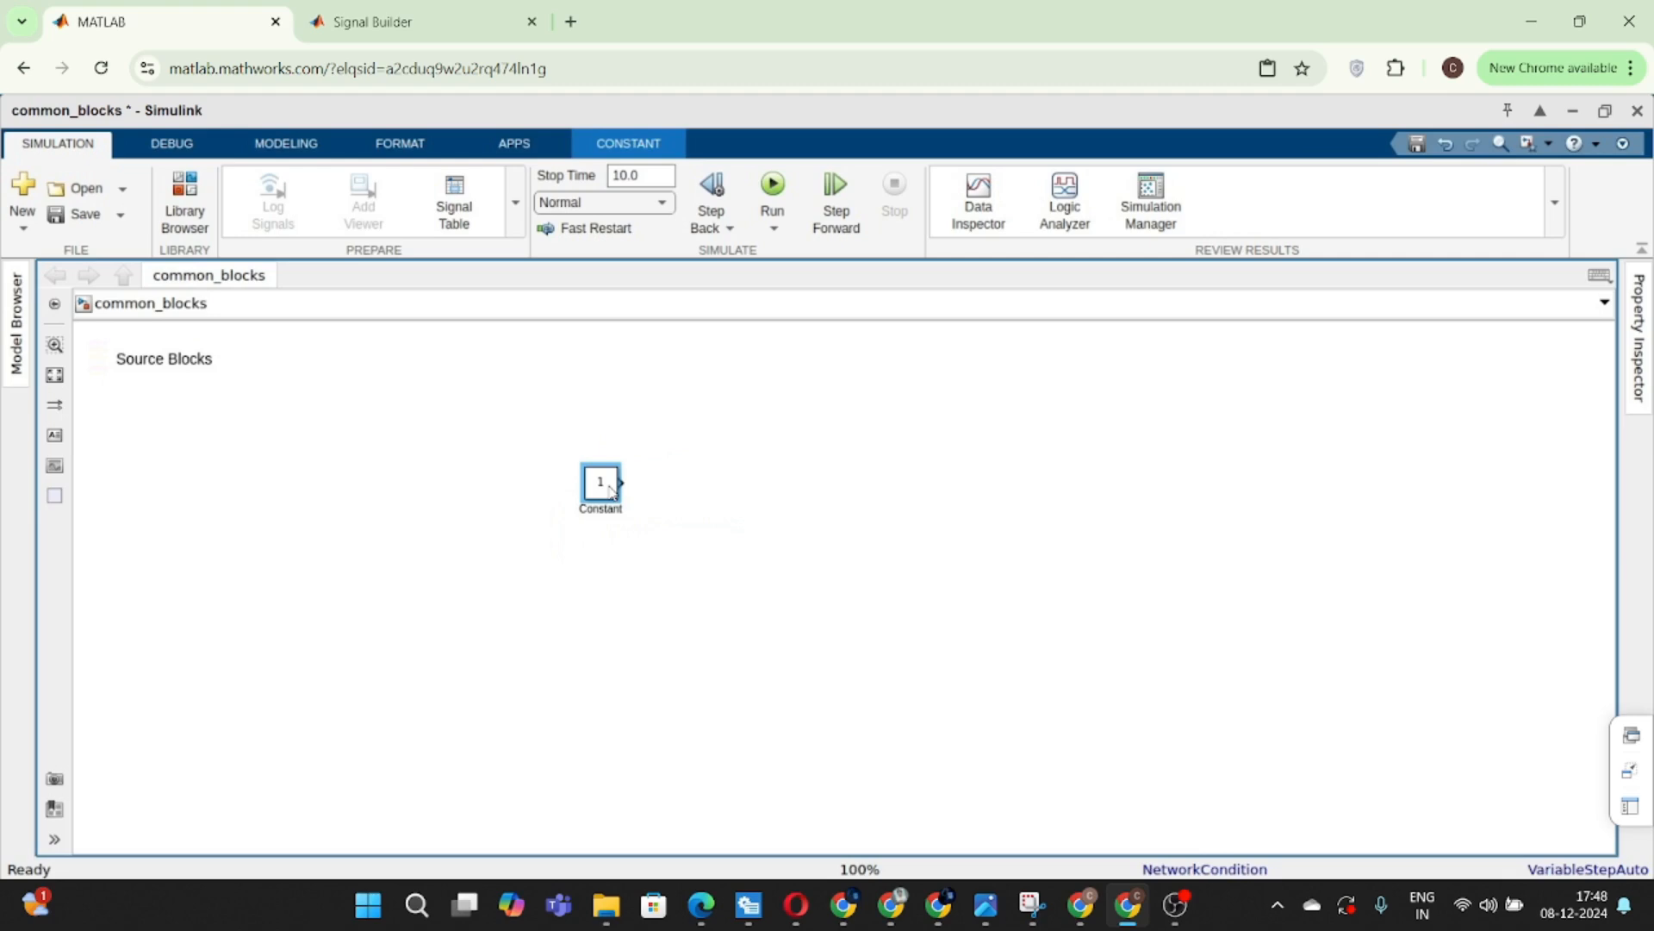
{"action": "left_click_drag", "start_coordinate": [609, 489], "coordinate": [614, 490]}
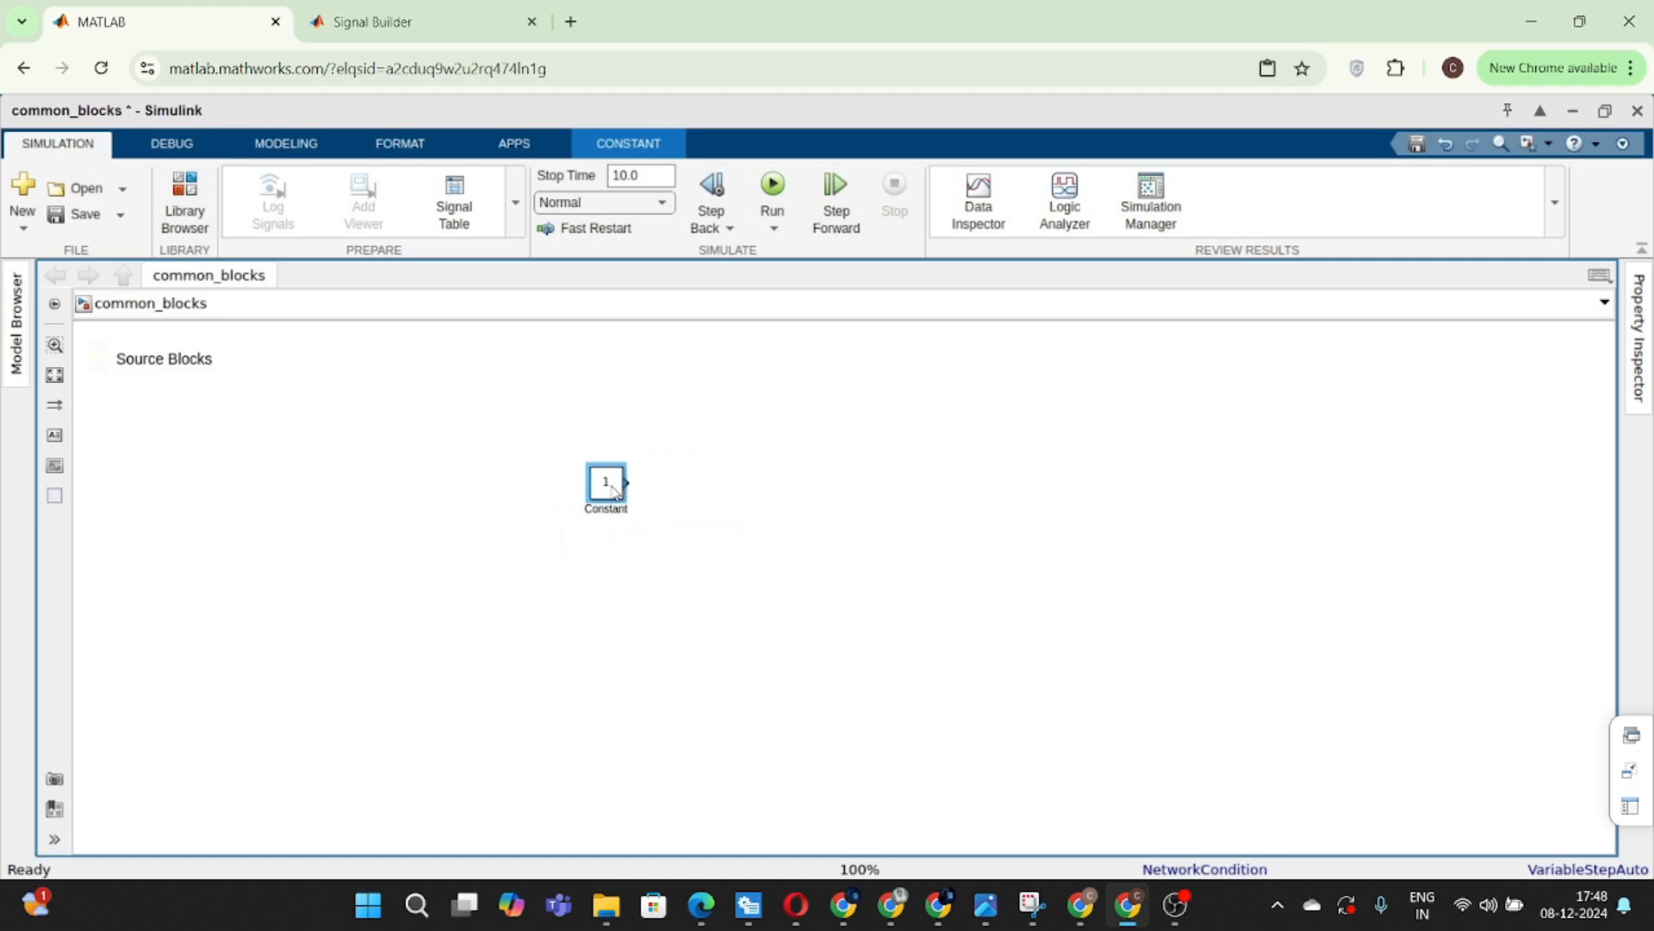
{"action": "left_click", "coordinate": [804, 458]}
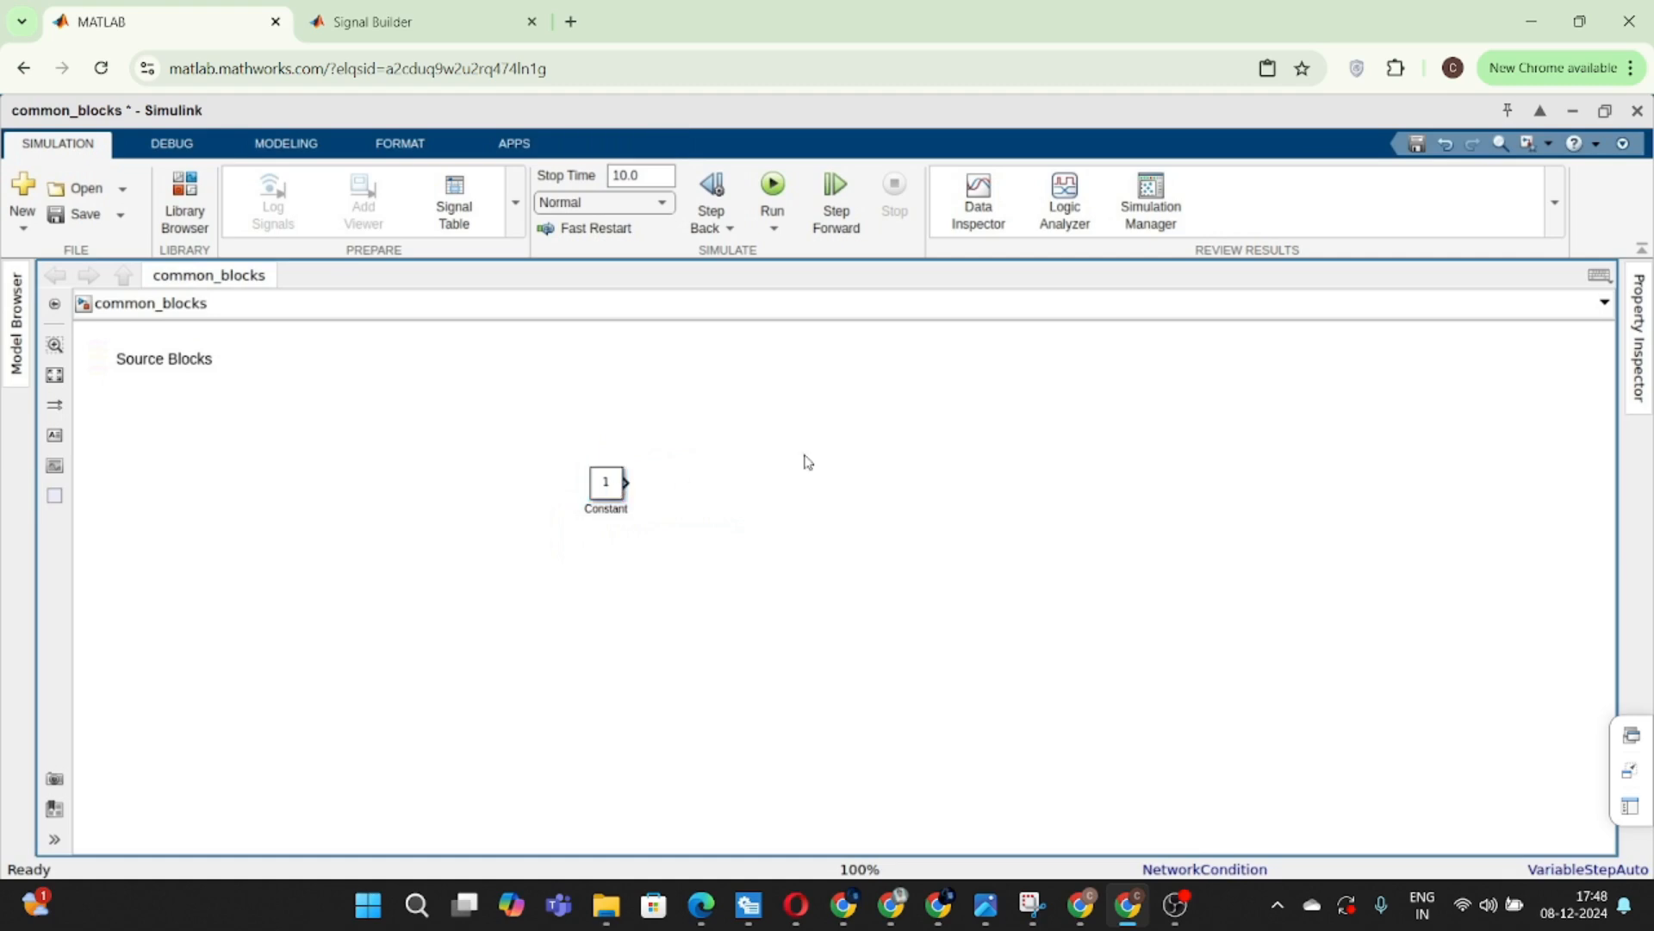
{"action": "double_click", "coordinate": [608, 484]}
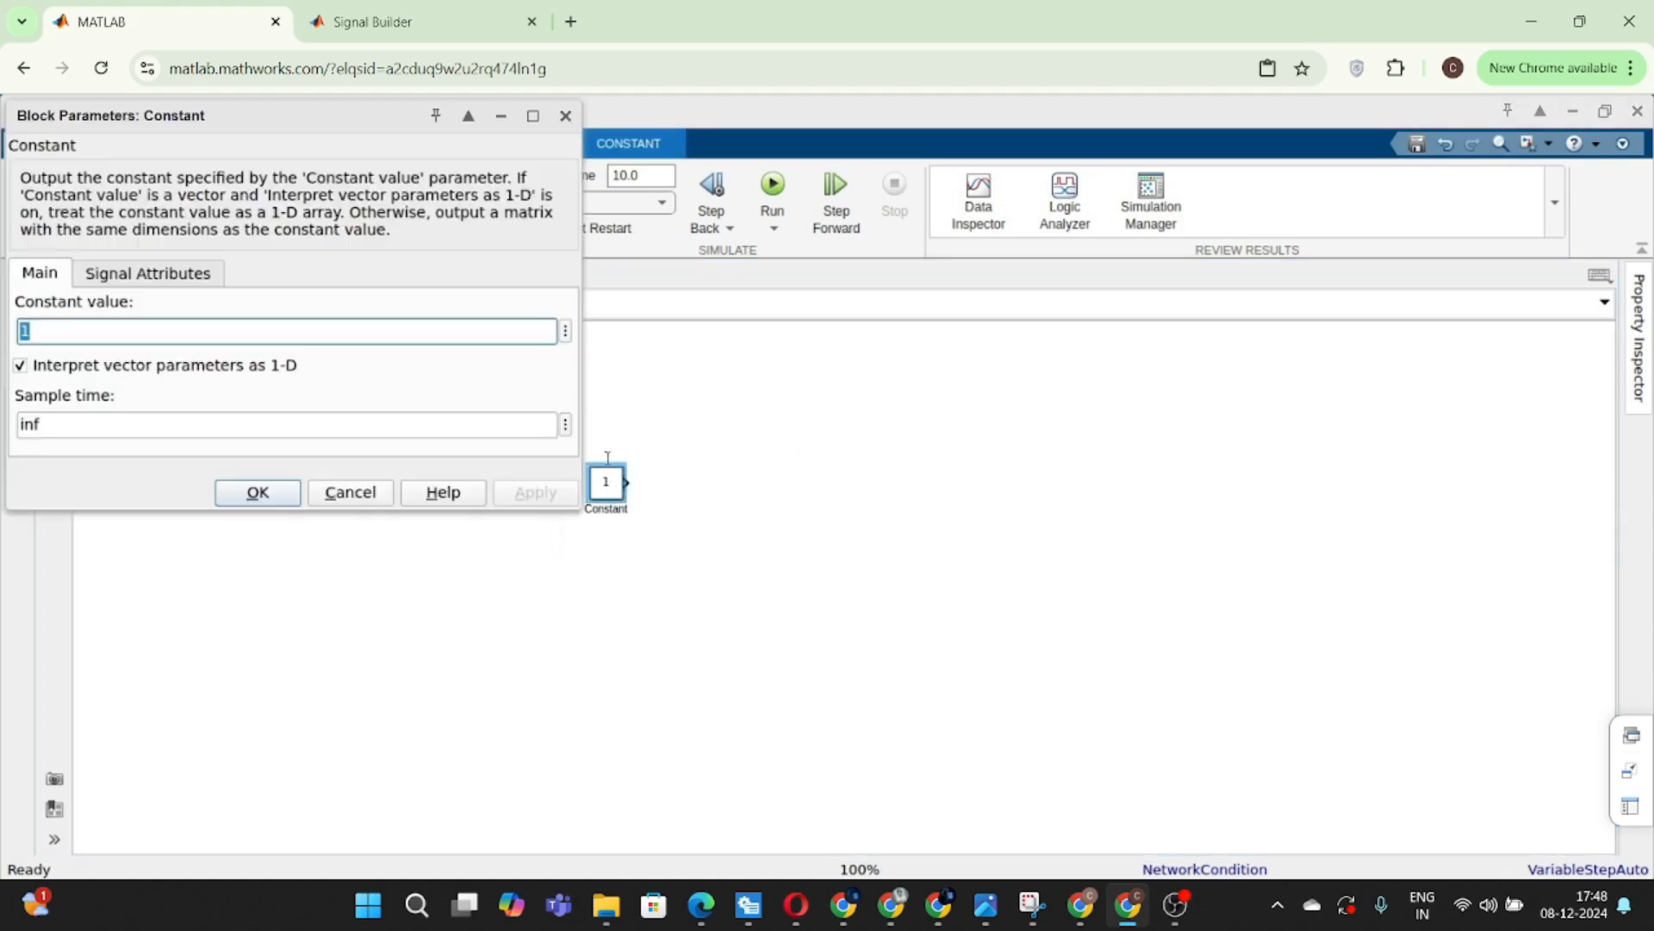
{"action": "left_click", "coordinate": [257, 492]}
- Add a Display block level with the Constant block and connect the Constant output to its input
{"action": "double_click", "coordinate": [834, 557]}
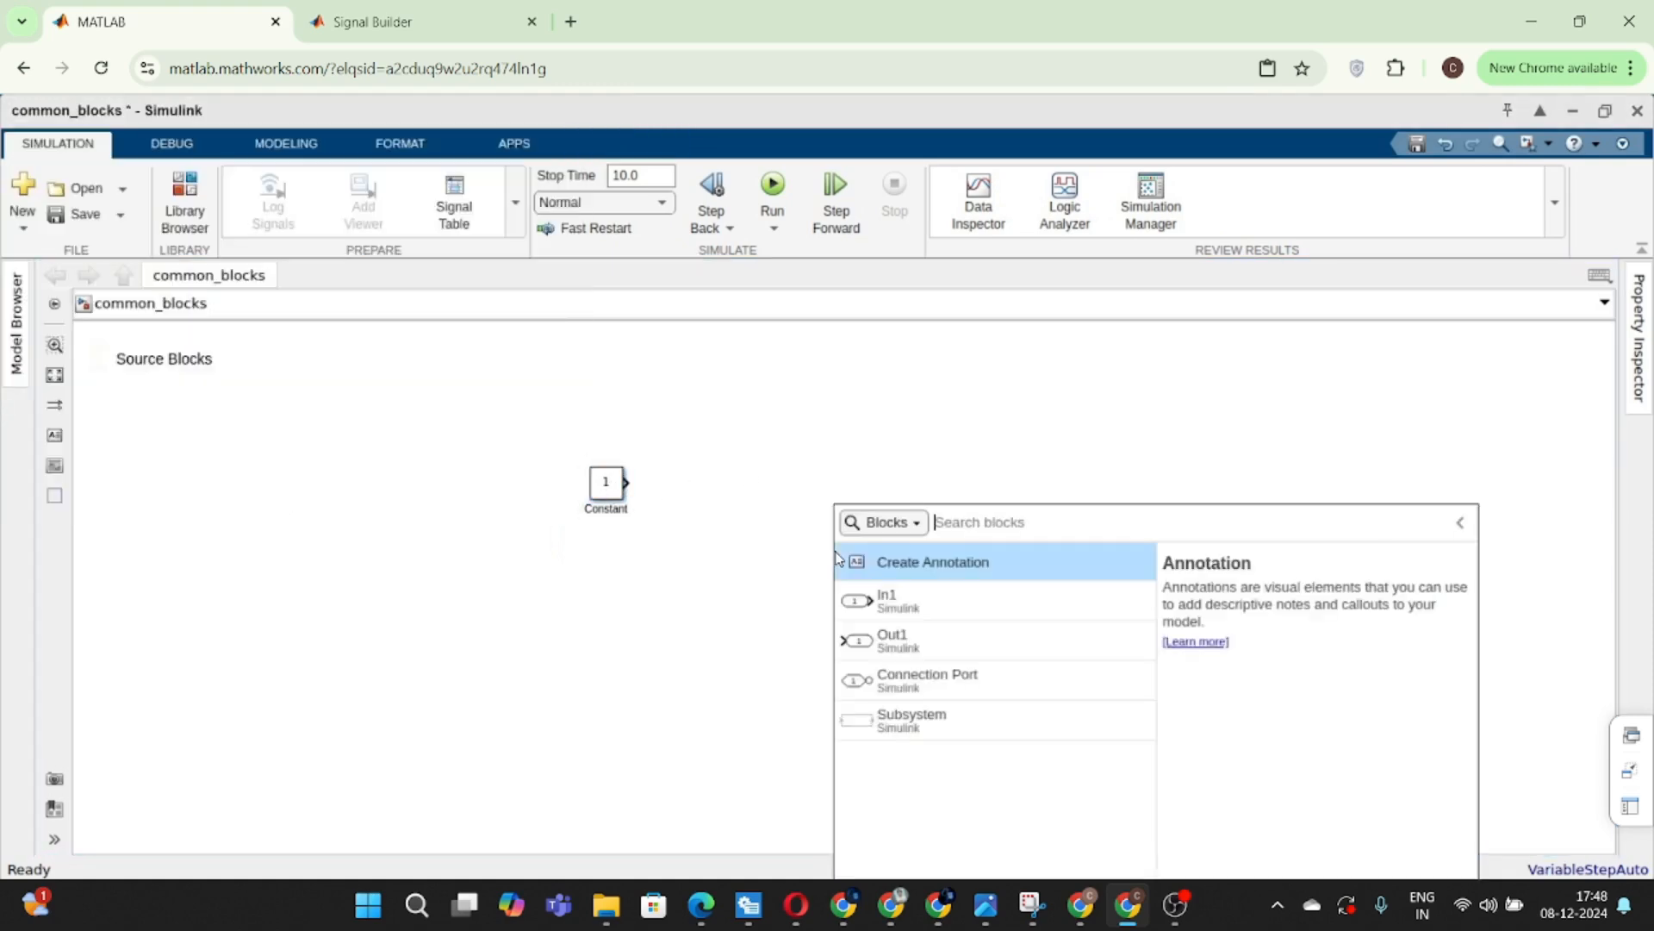
{"action": "type", "text": "dis"}
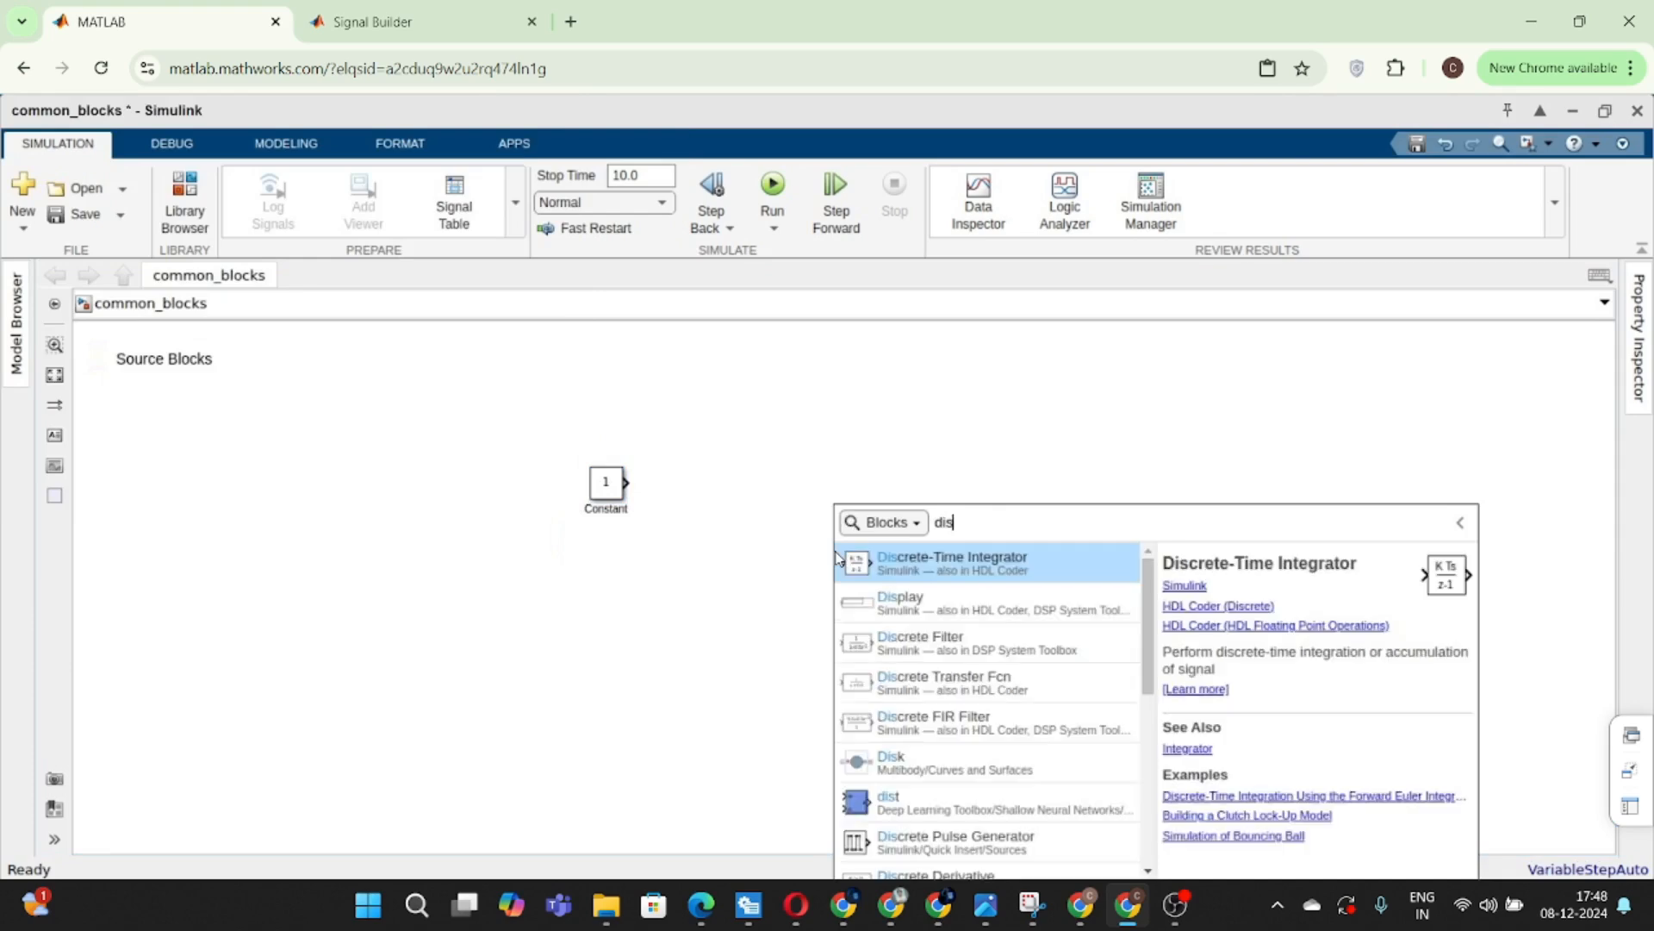
{"action": "key", "text": "Down"}
{"action": "key", "text": "Return"}
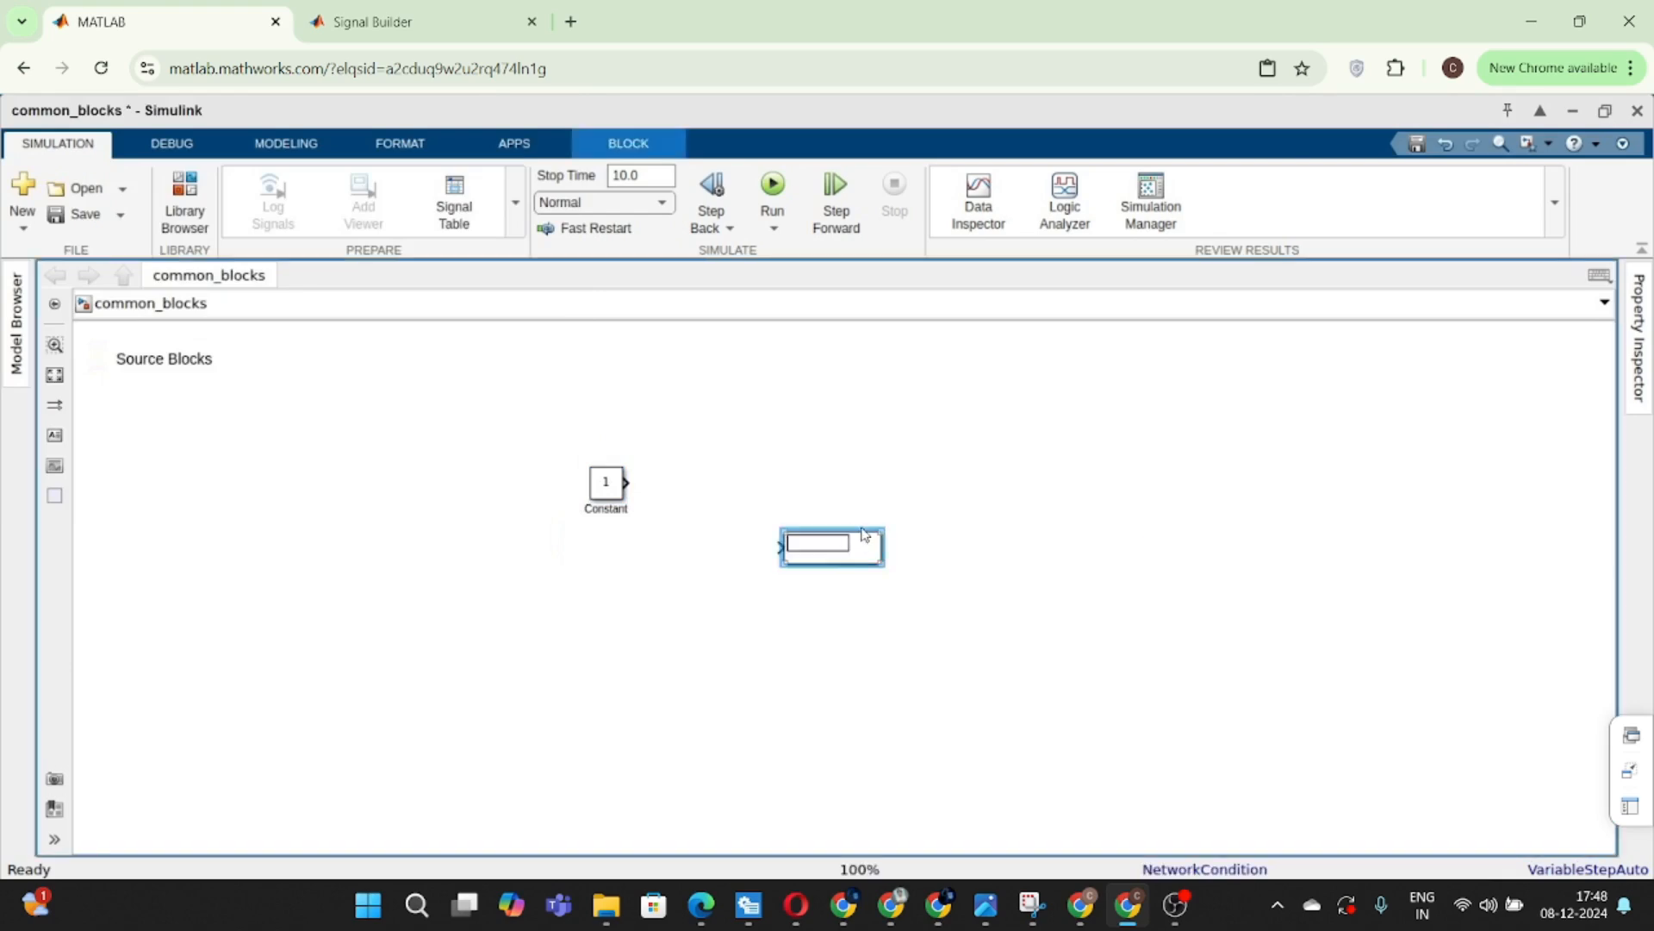
{"action": "left_click_drag", "start_coordinate": [832, 553], "coordinate": [822, 487]}
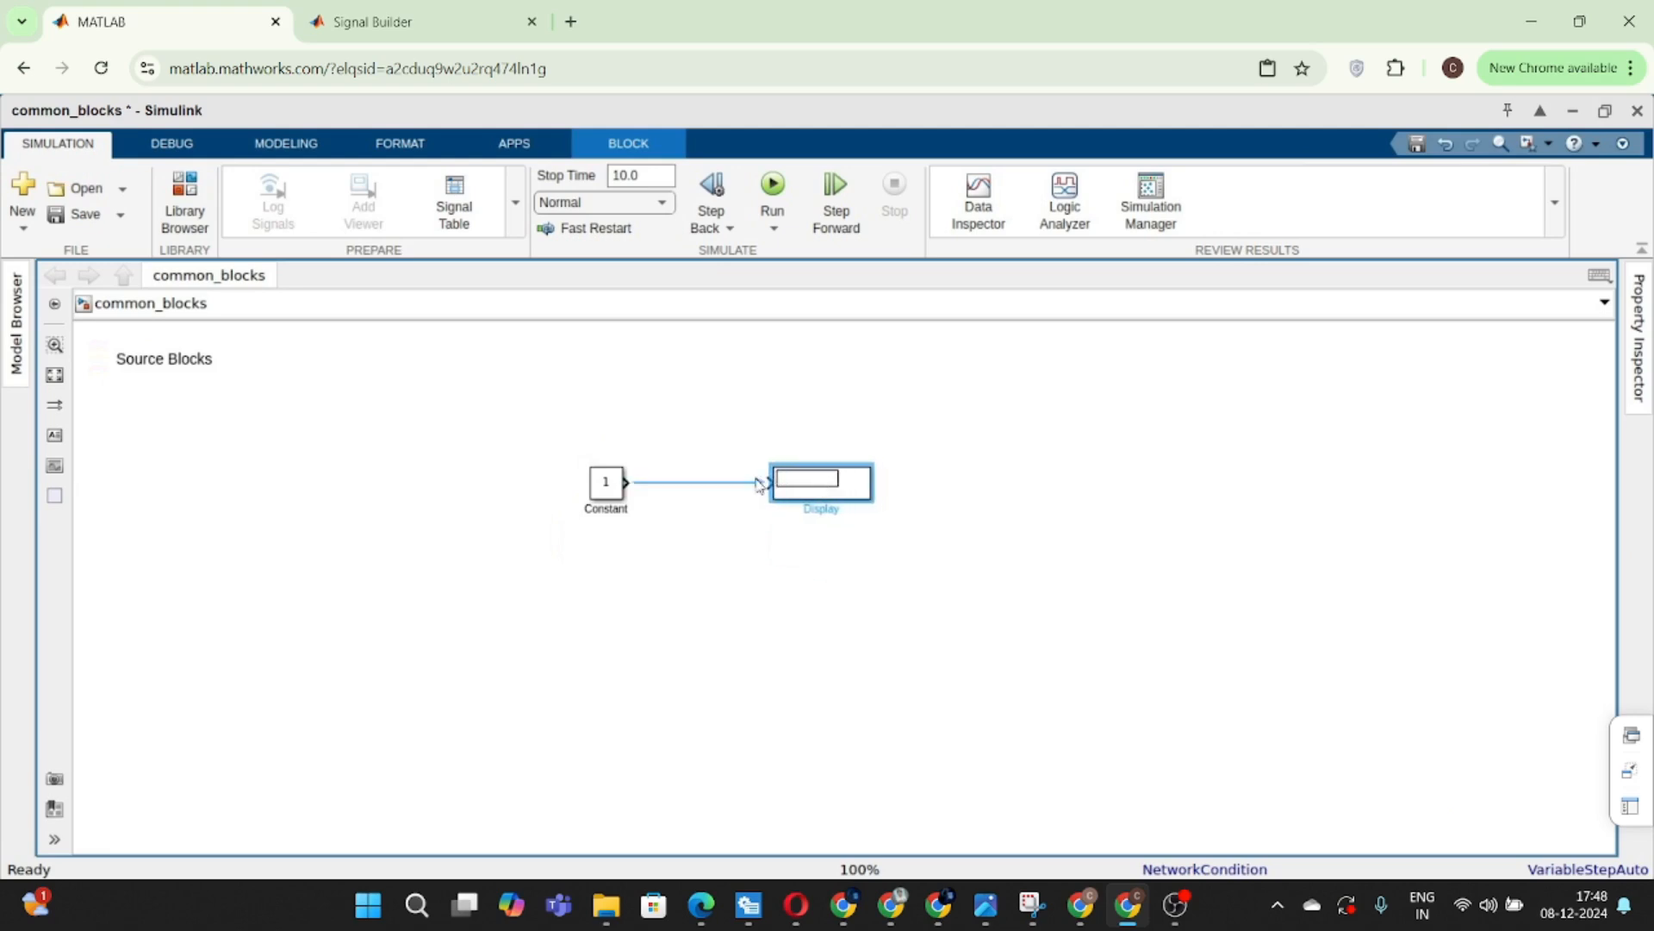
{"action": "left_click", "coordinate": [758, 484]}
{"action": "left_click", "coordinate": [749, 393]}
- Save the common_blocks model and run the simulation to check the value in the Display block
{"action": "key", "text": "ctrl+s"}
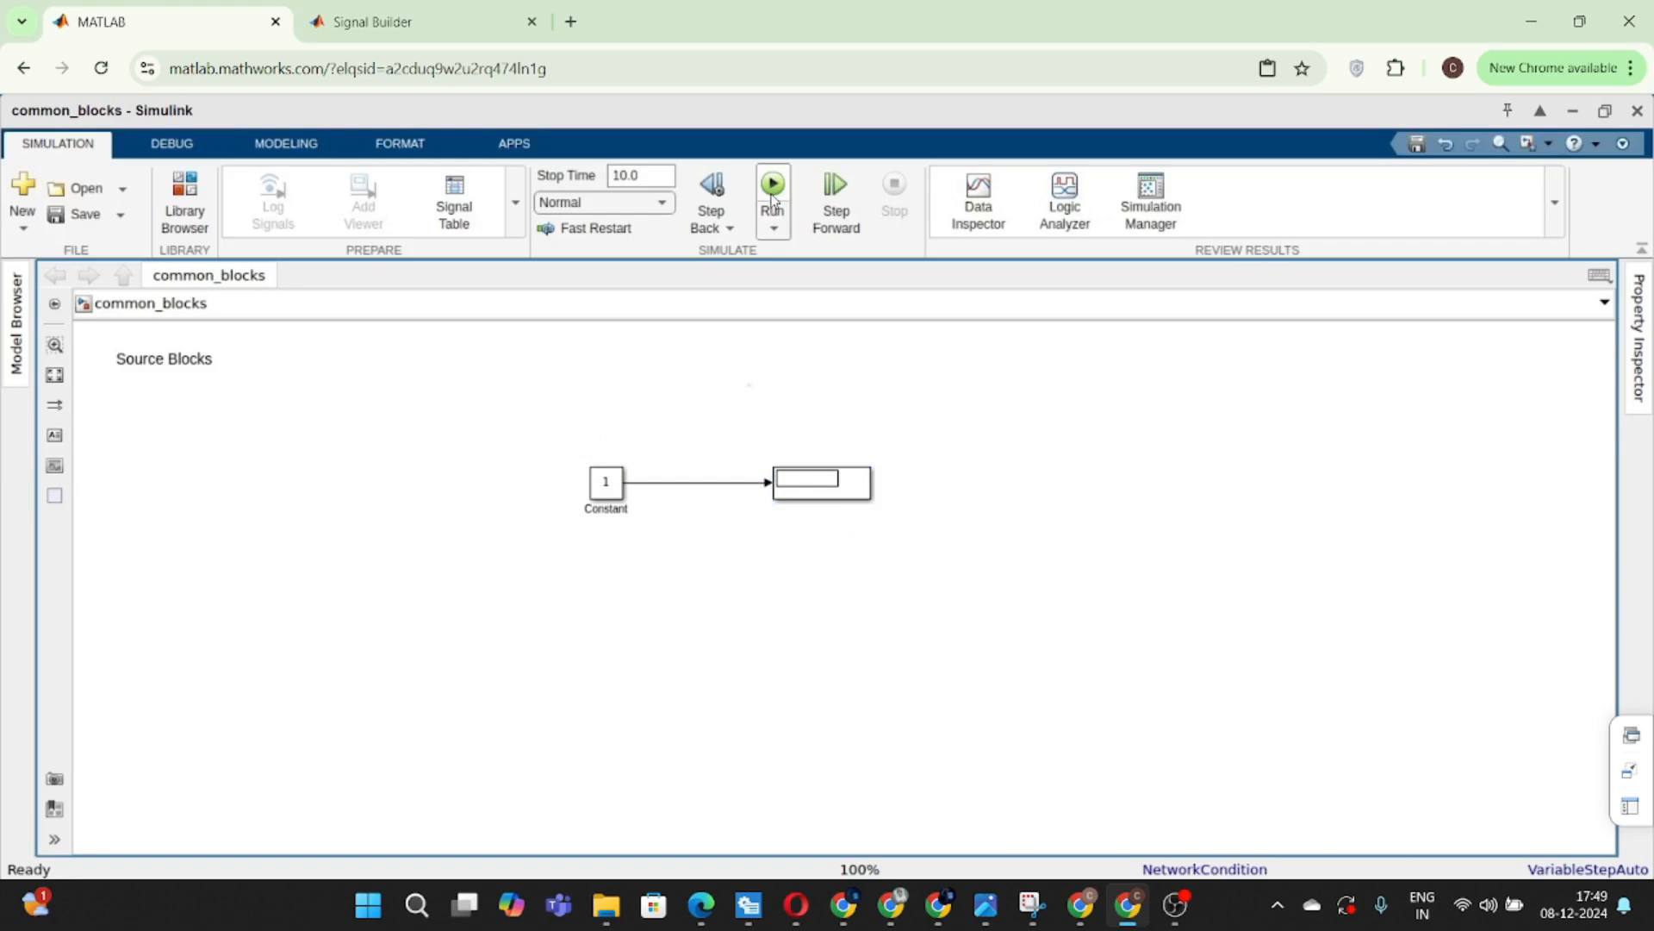
{"action": "left_click", "coordinate": [772, 194]}
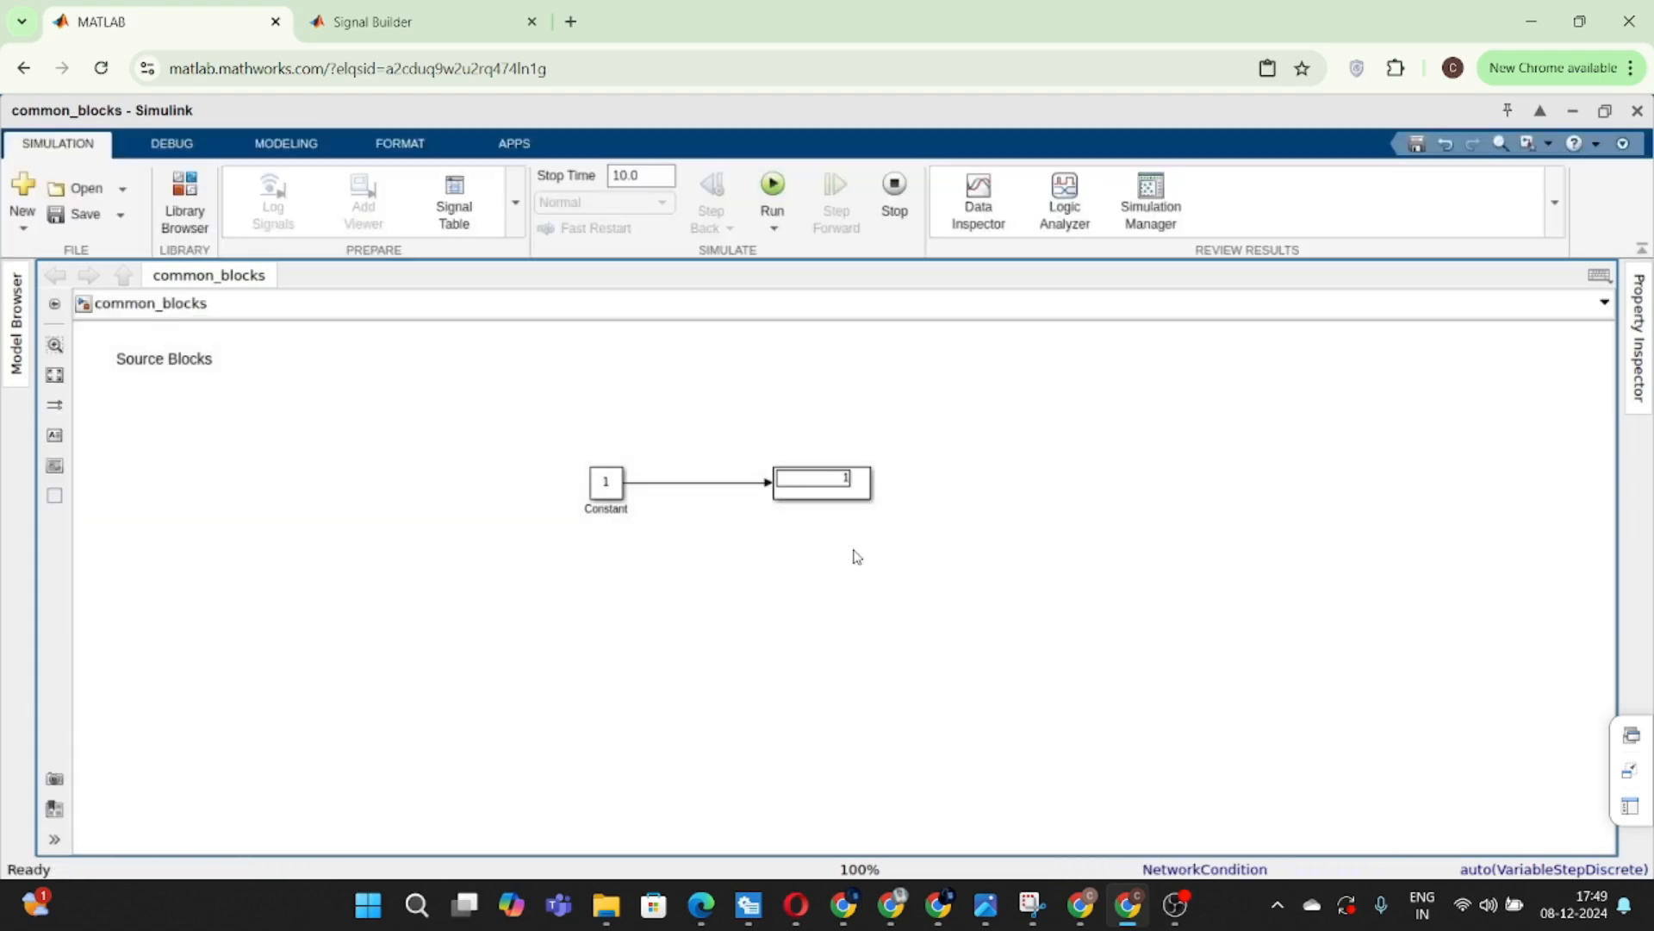
{"action": "left_click", "coordinate": [829, 500]}
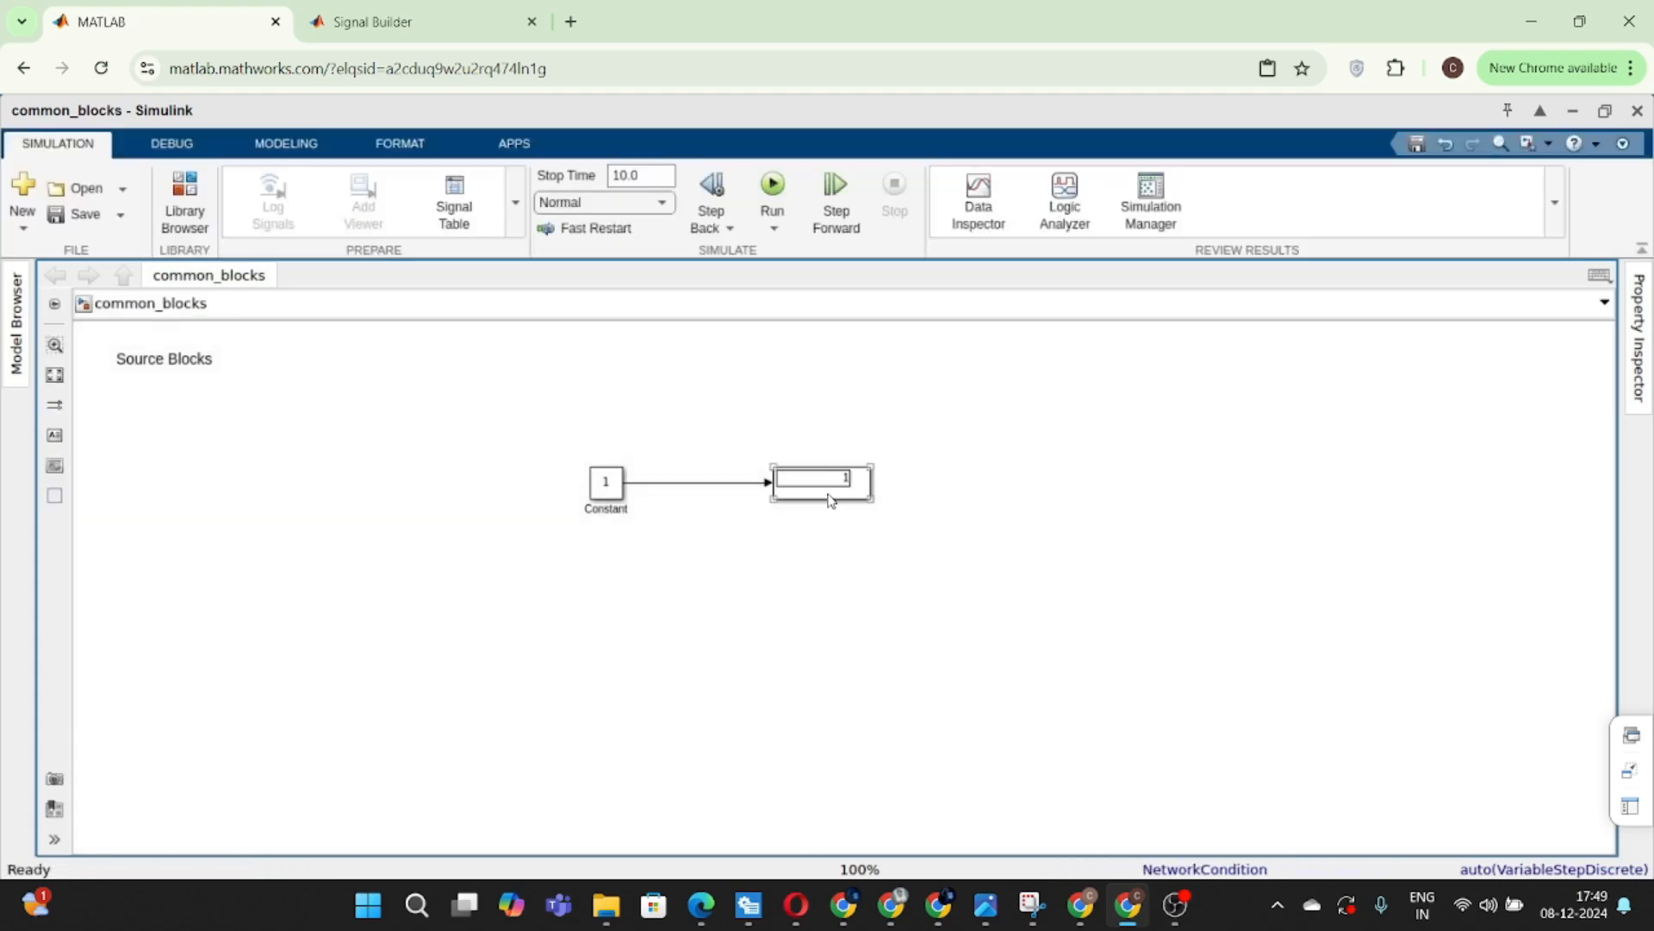
- Set the Constant block's value to 5 and rerun the simulation
{"action": "double_click", "coordinate": [605, 482]}
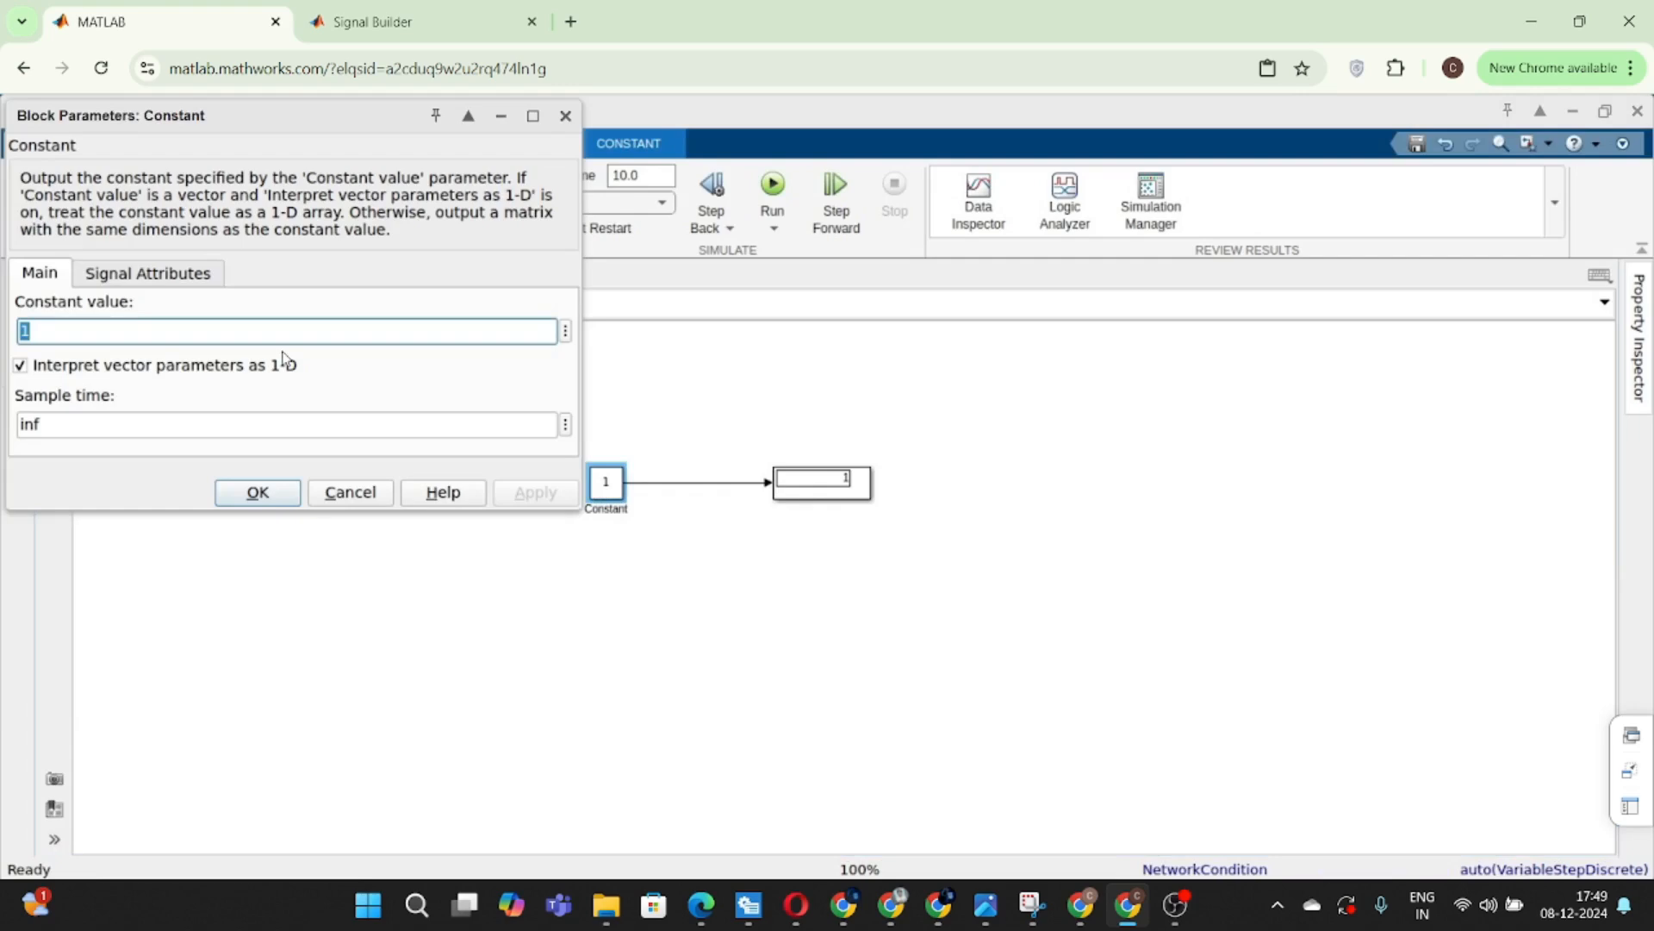
{"action": "type", "text": "5"}
{"action": "key", "text": "Return"}
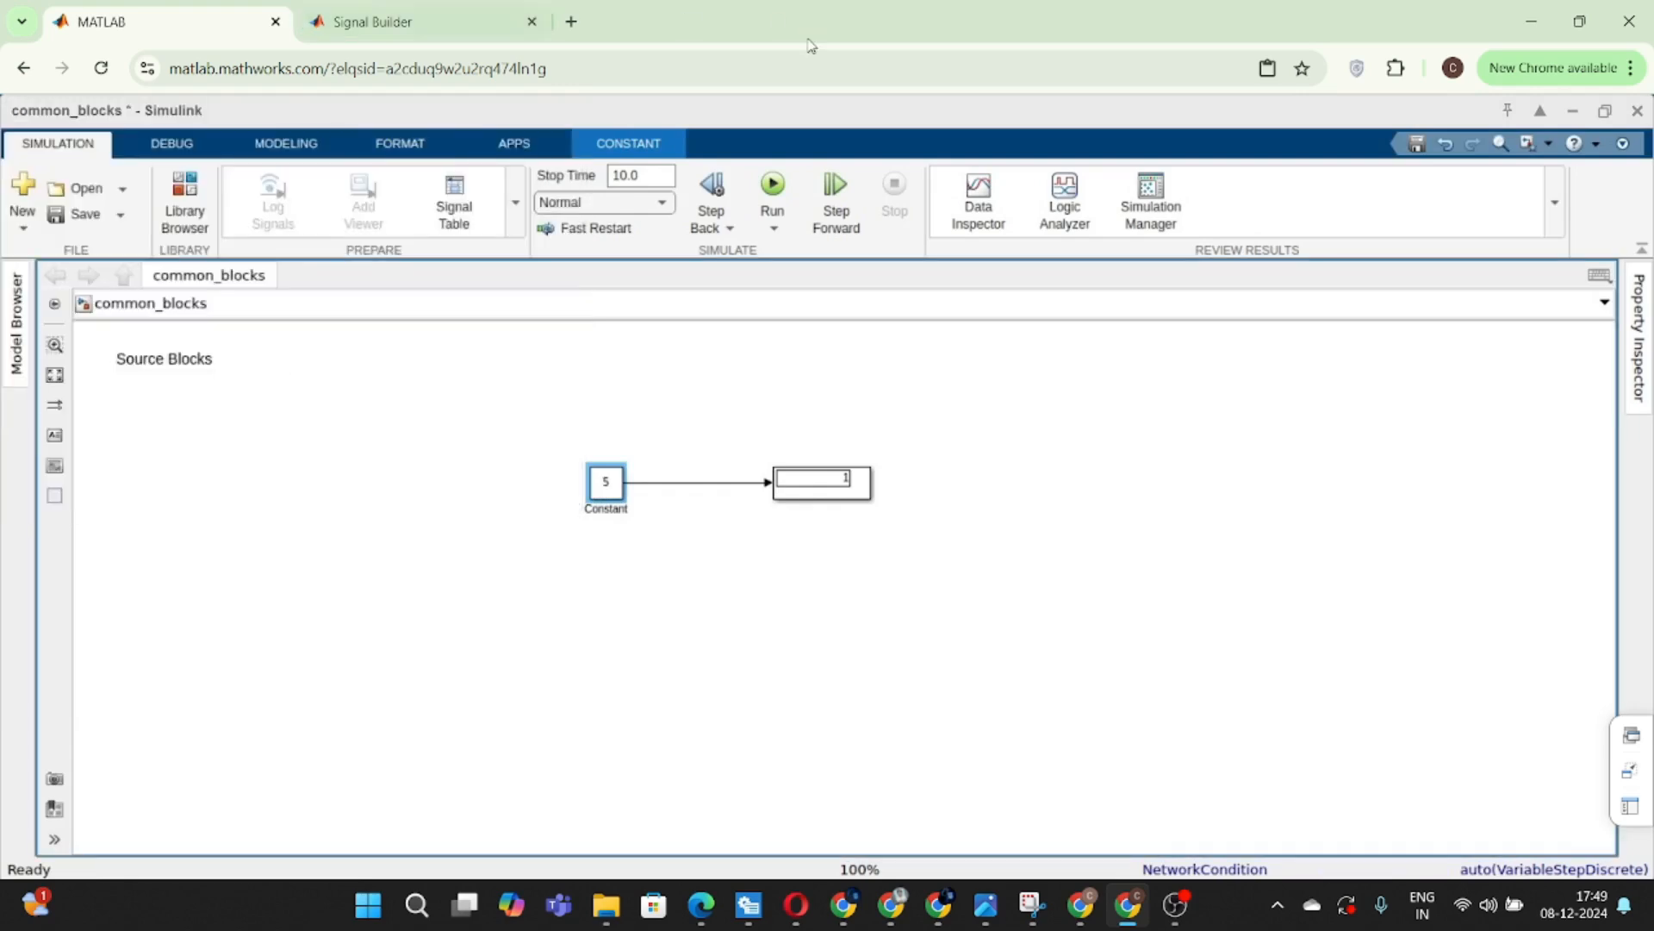
{"action": "left_click", "coordinate": [784, 185]}
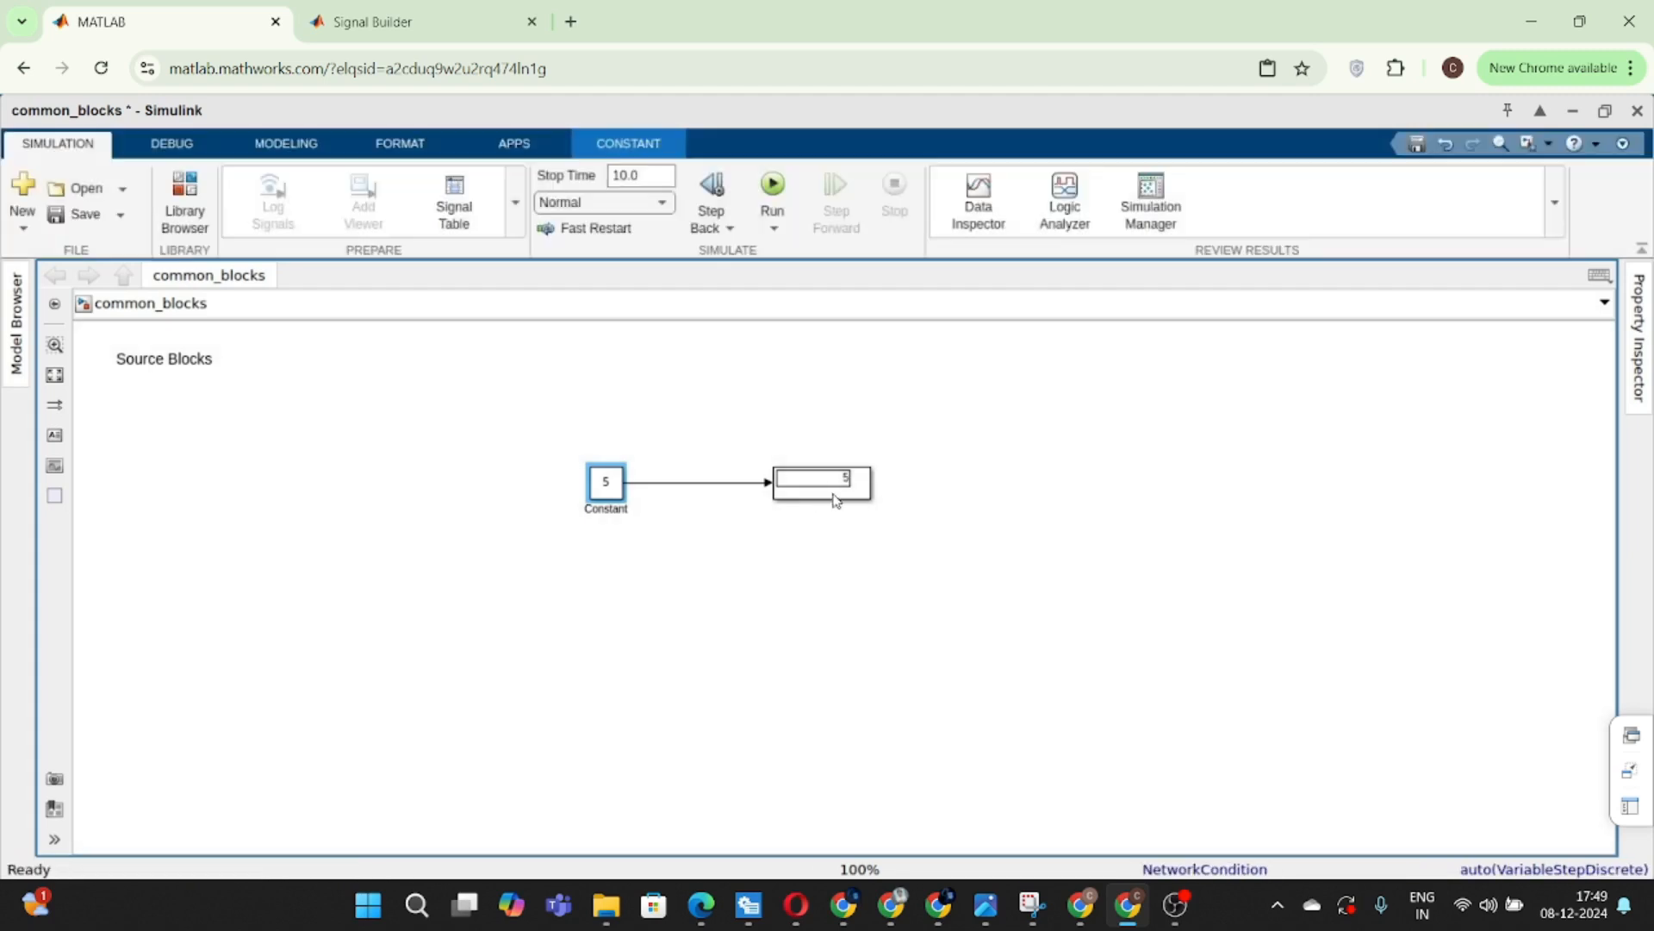
- Set the Constant block's value to the vector [1,4,5,7]
{"action": "double_click", "coordinate": [606, 483]}
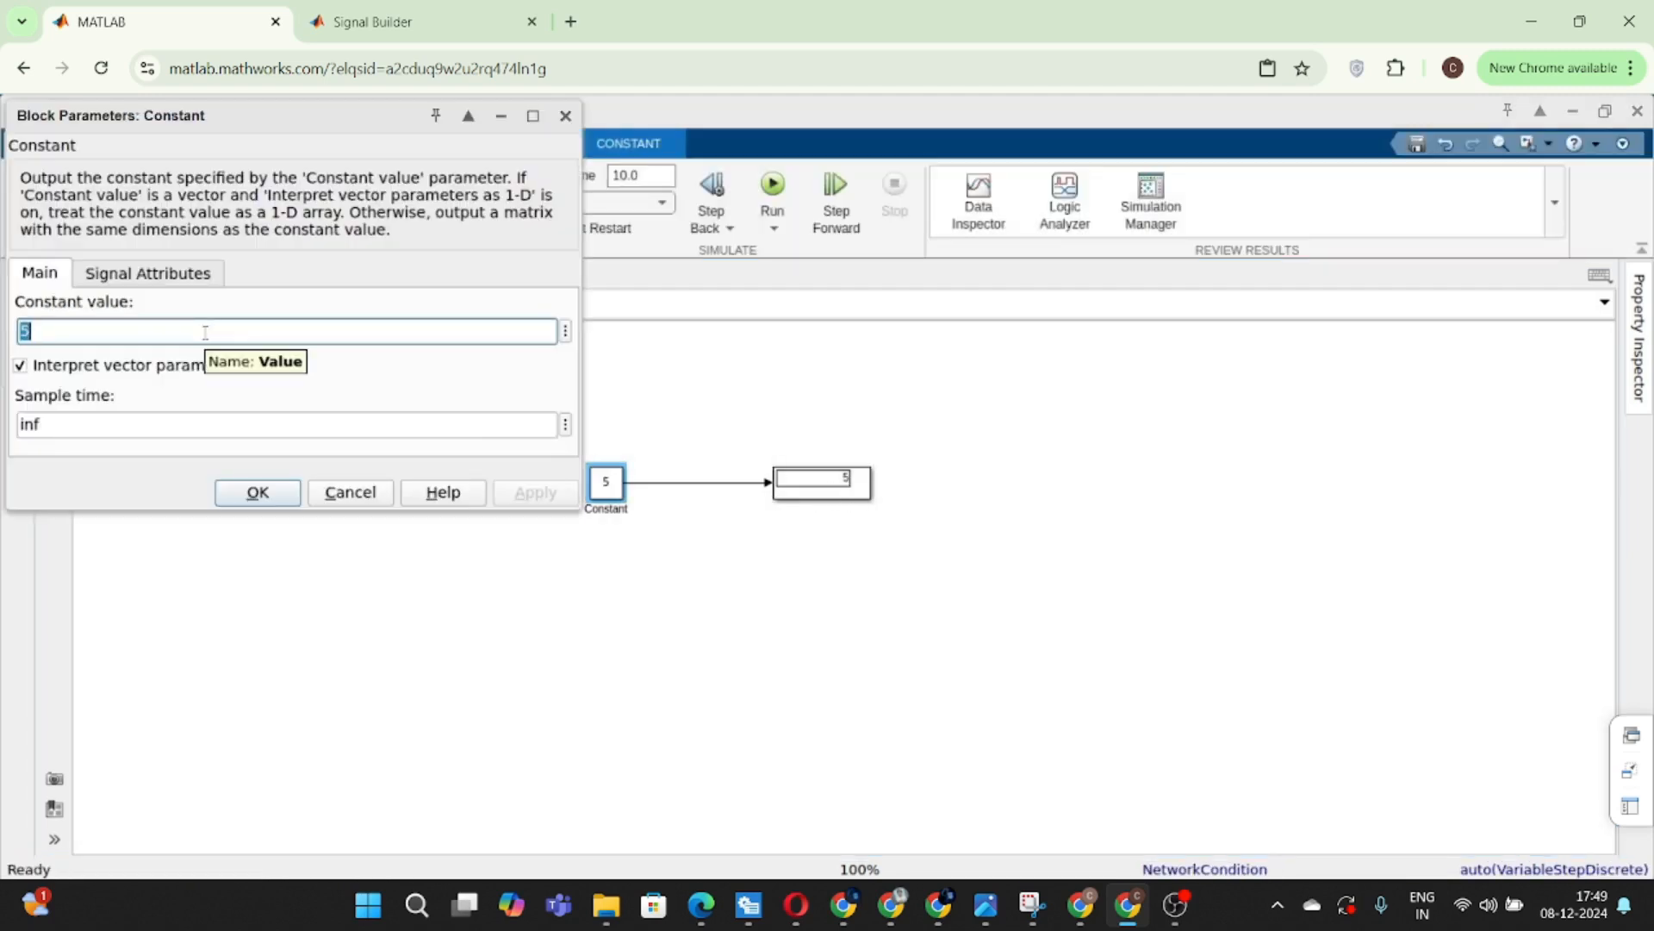
{"action": "type", "text": "["}
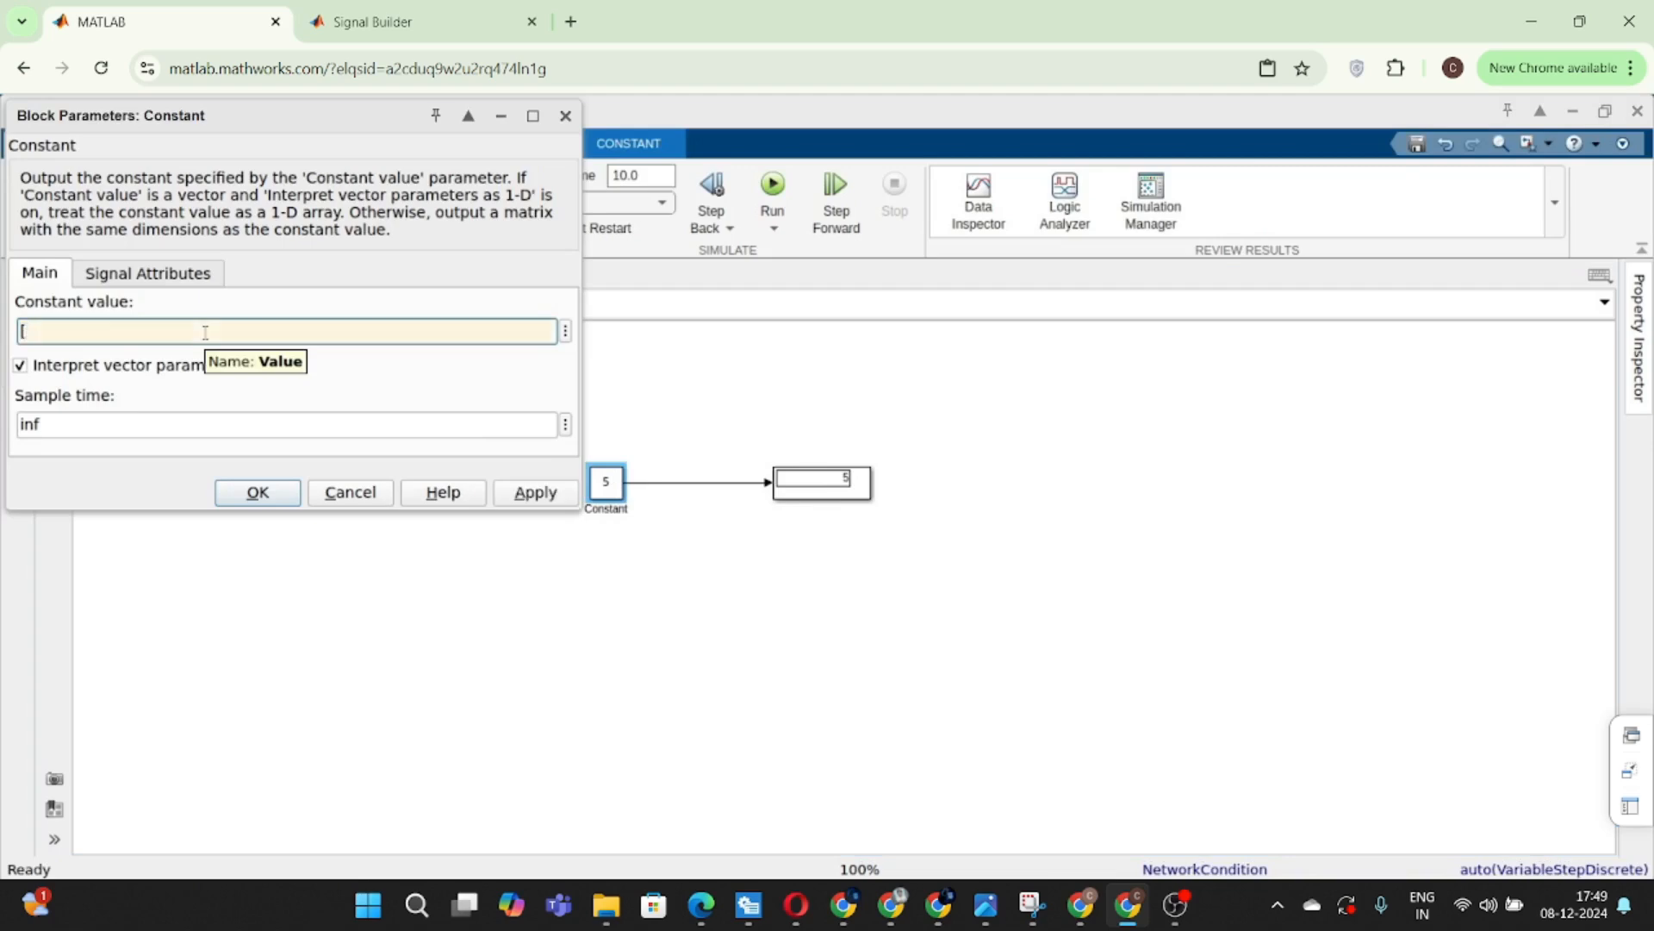
{"action": "type", "text": "1,4,5,7]"}
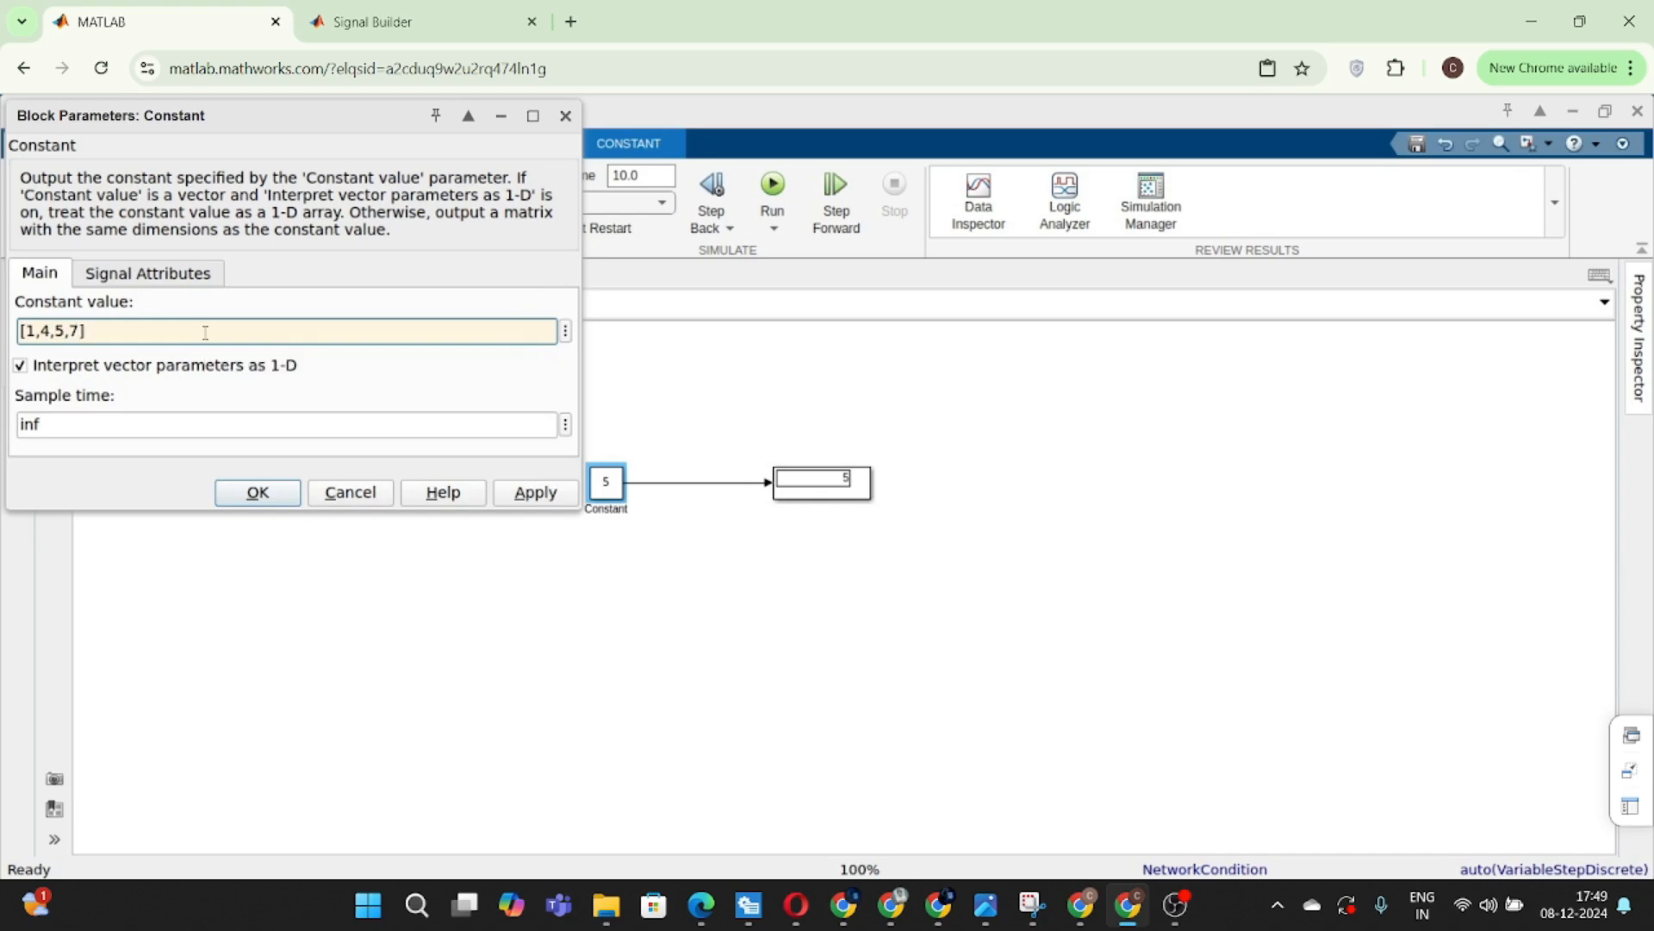
{"action": "key", "text": "Return"}
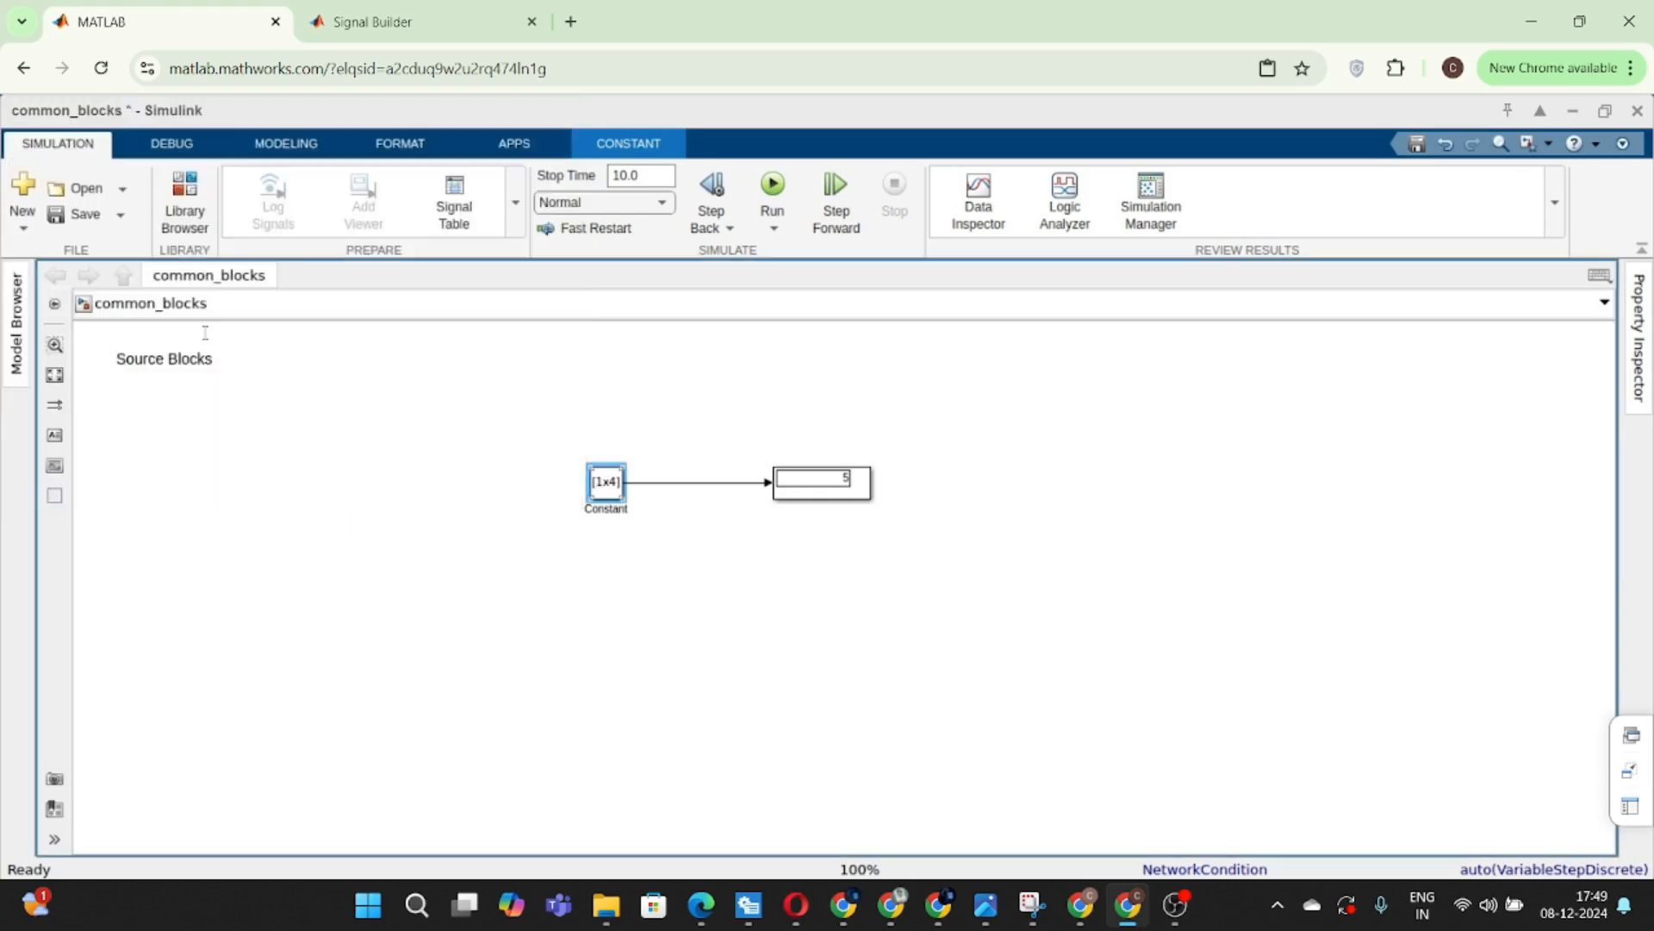
{"action": "left_click", "coordinate": [632, 449]}
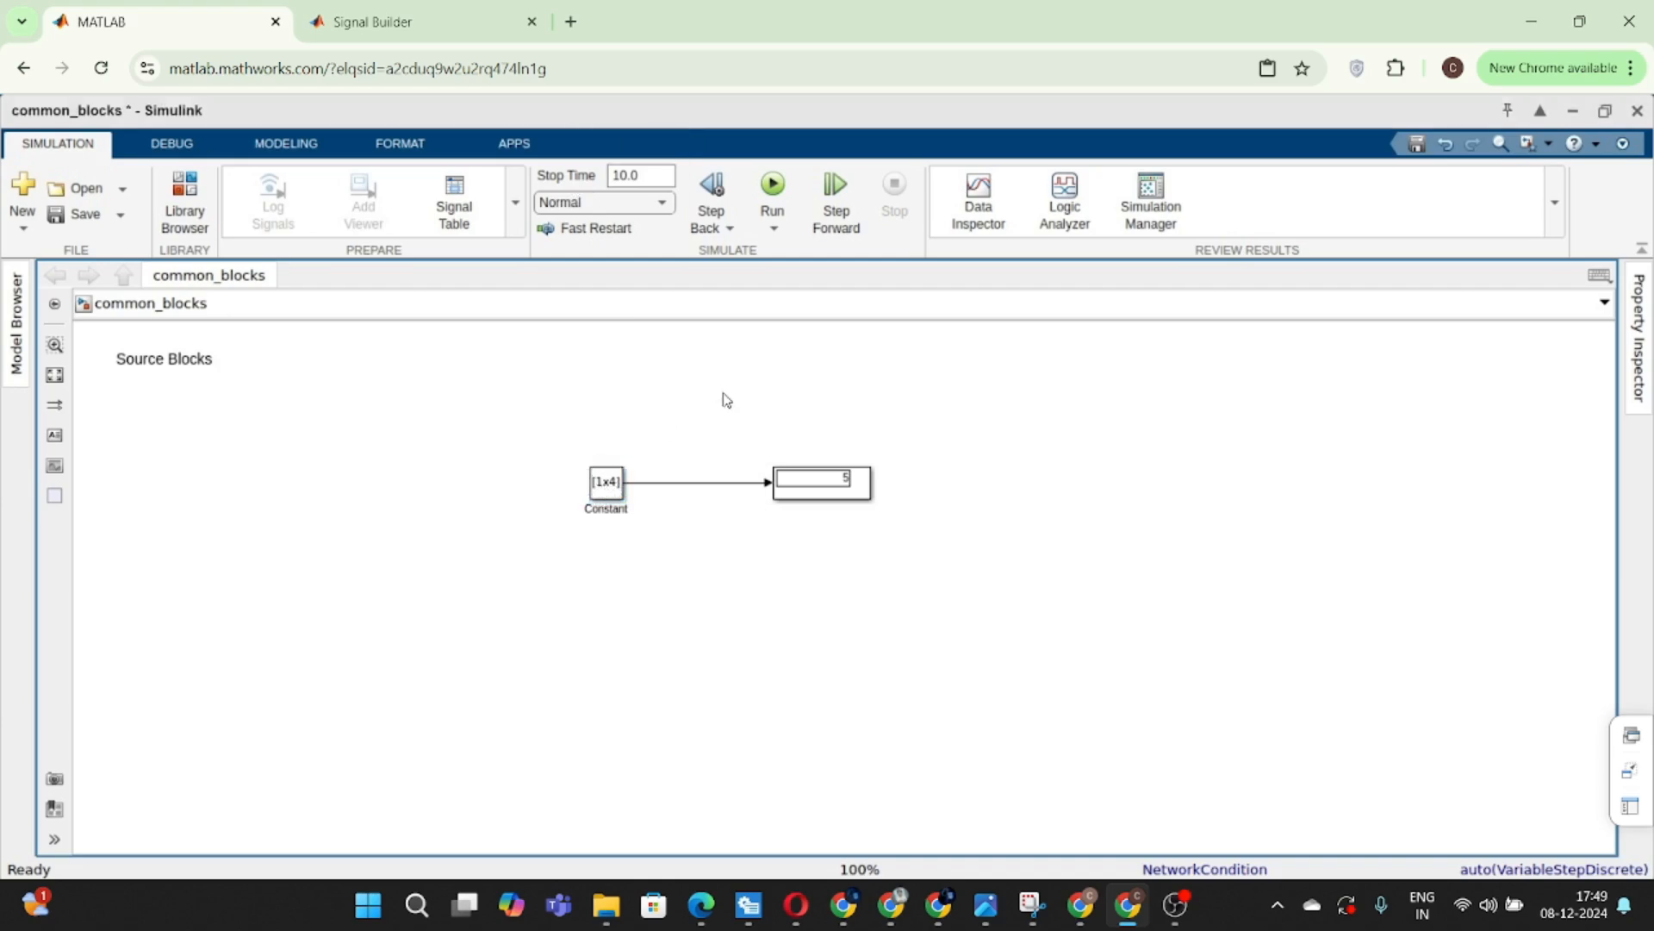
- Run the simulation and enlarge the Display block to fit all four vector elements
{"action": "left_click", "coordinate": [773, 183]}
{"action": "mouse_move", "coordinate": [872, 499]}
{"action": "left_mouse_down"}
{"action": "mouse_move", "coordinate": [932, 577]}
{"action": "mouse_move", "coordinate": [872, 506]}
{"action": "left_mouse_up"}
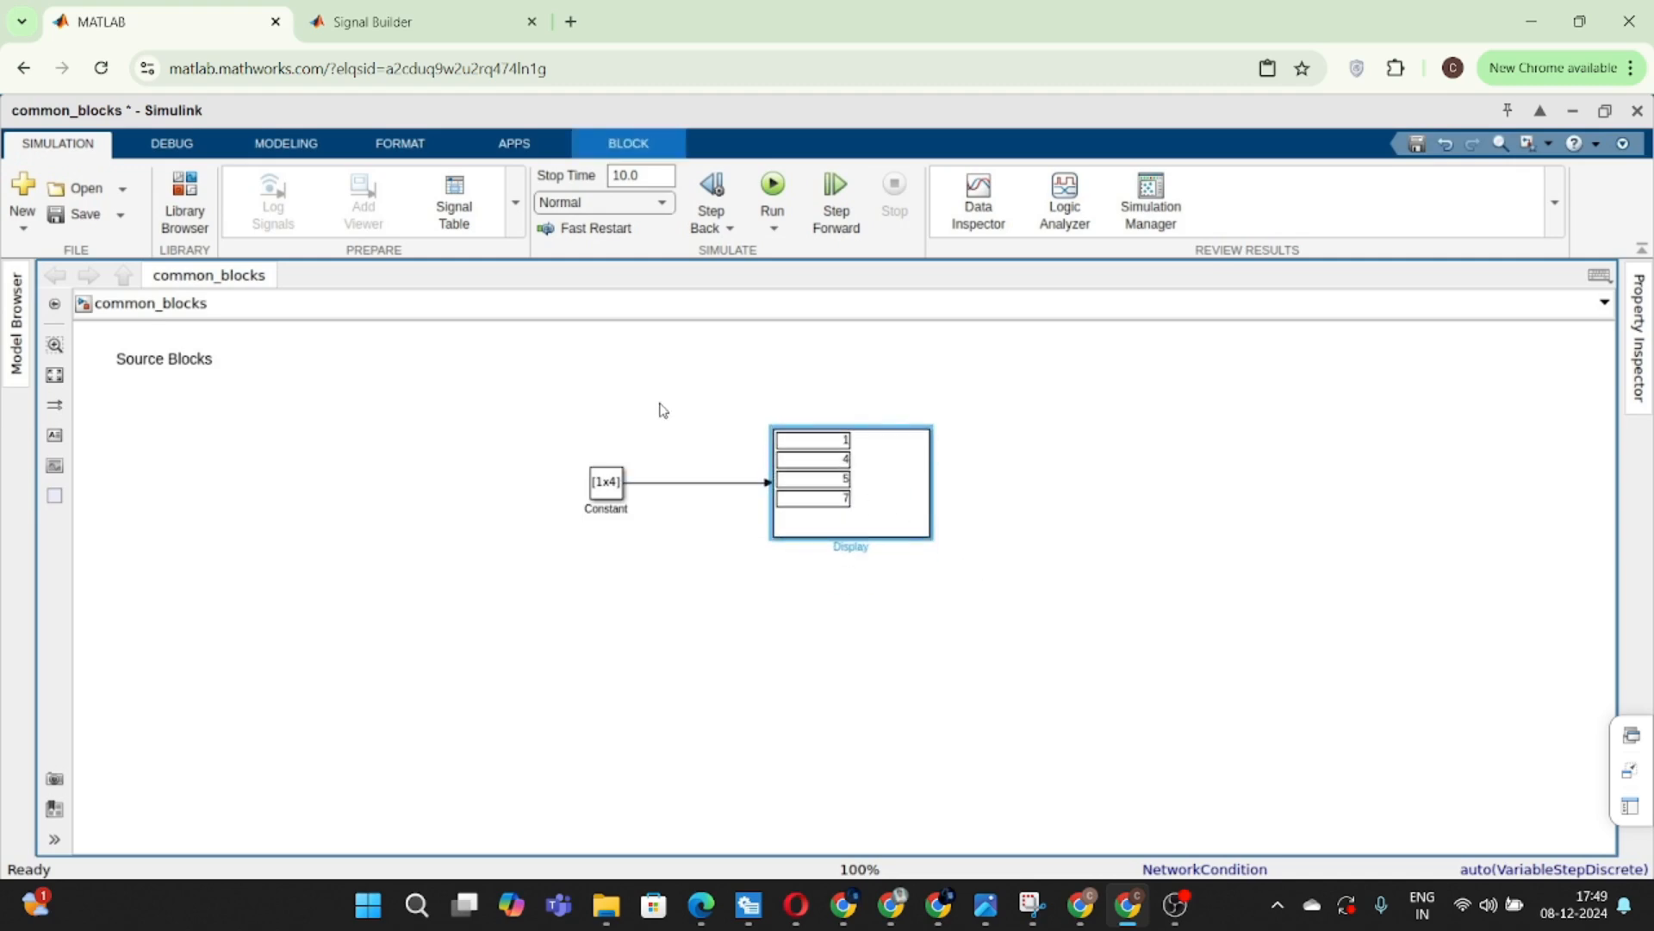
- Delete the Display block with its signal line and move the Constant block under the "Source Blocks" heading
{"action": "left_click_drag", "start_coordinate": [661, 403], "coordinate": [901, 593]}
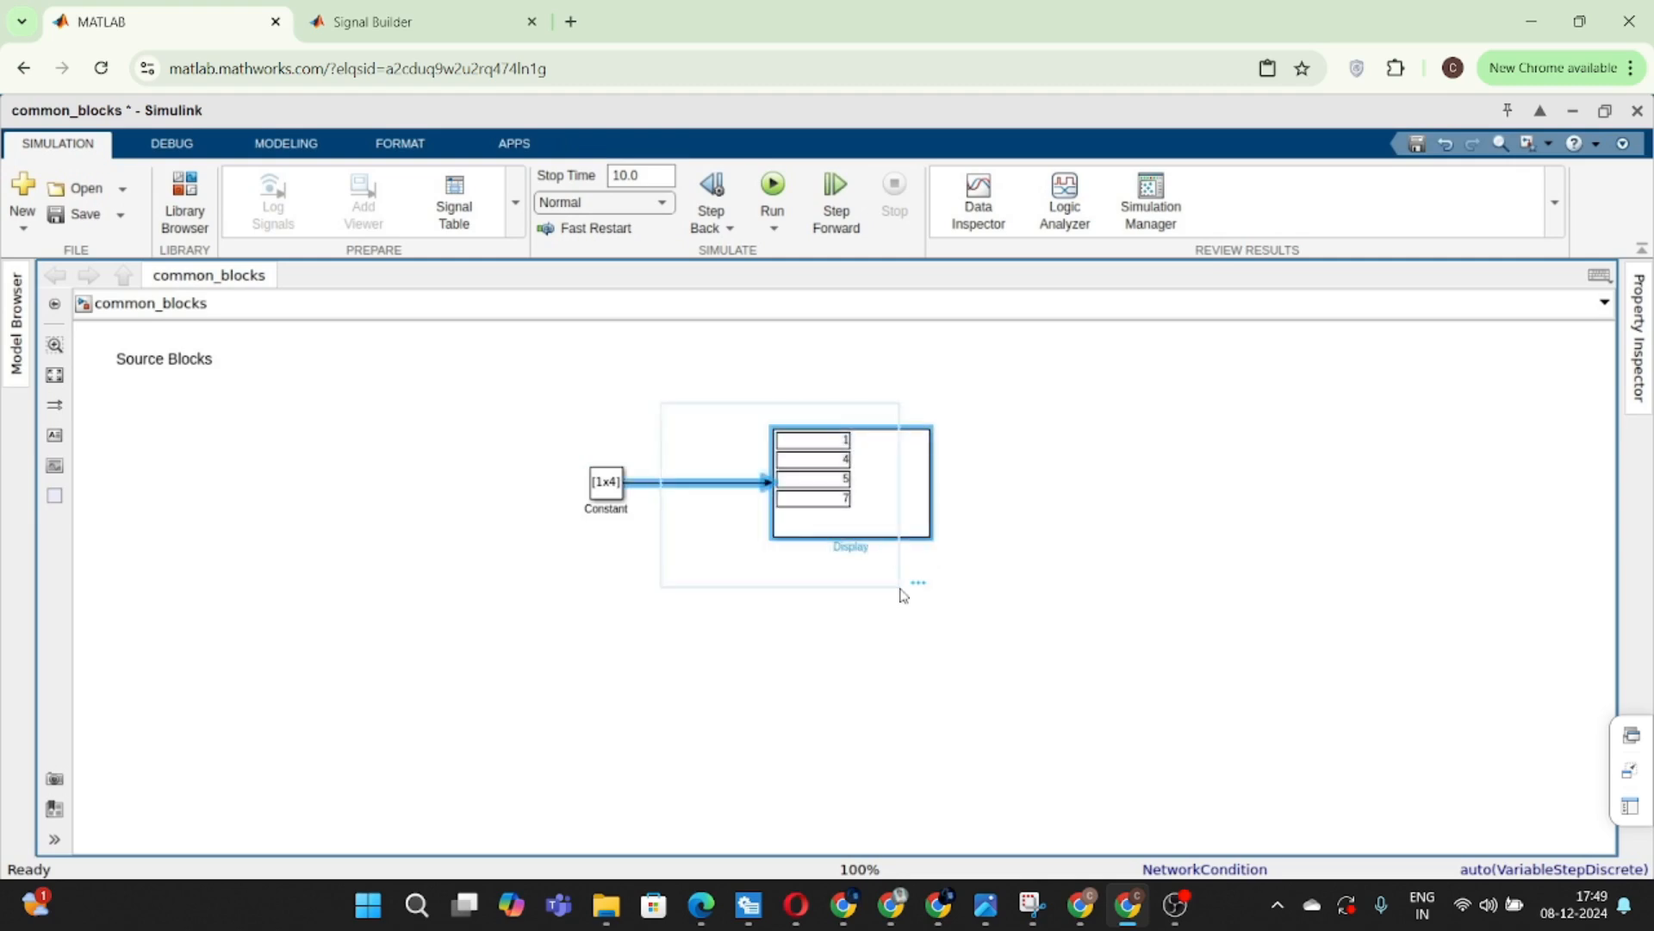
{"action": "key", "text": "Delete"}
{"action": "left_click", "coordinate": [616, 487]}
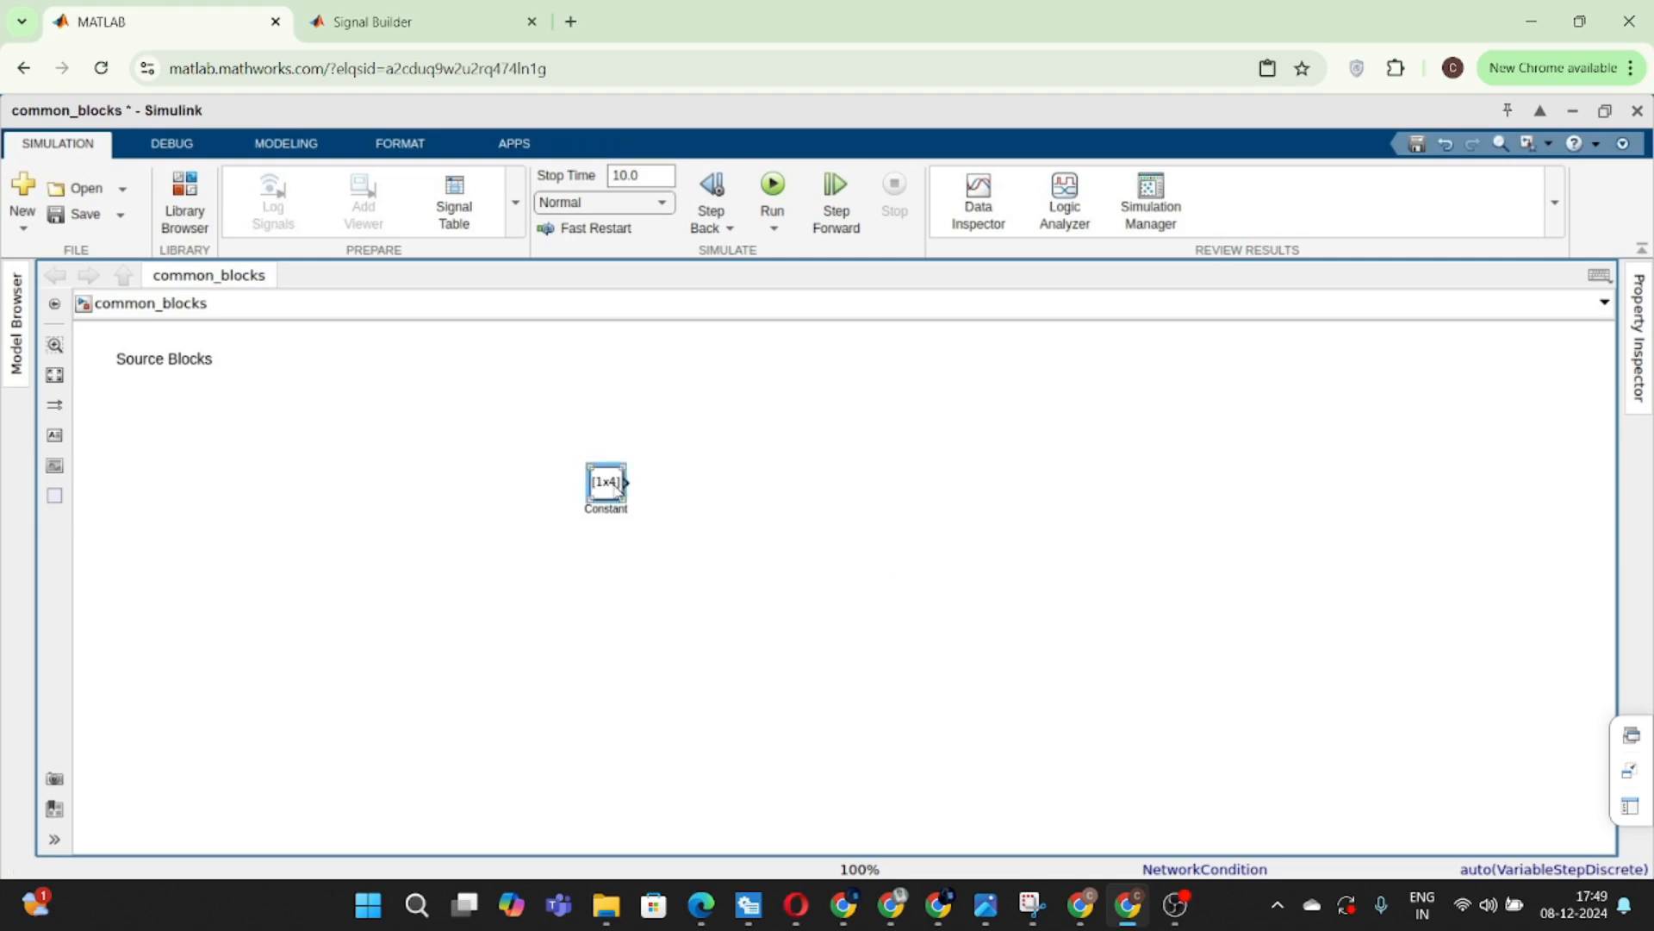
{"action": "left_click_drag", "start_coordinate": [617, 488], "coordinate": [141, 418]}
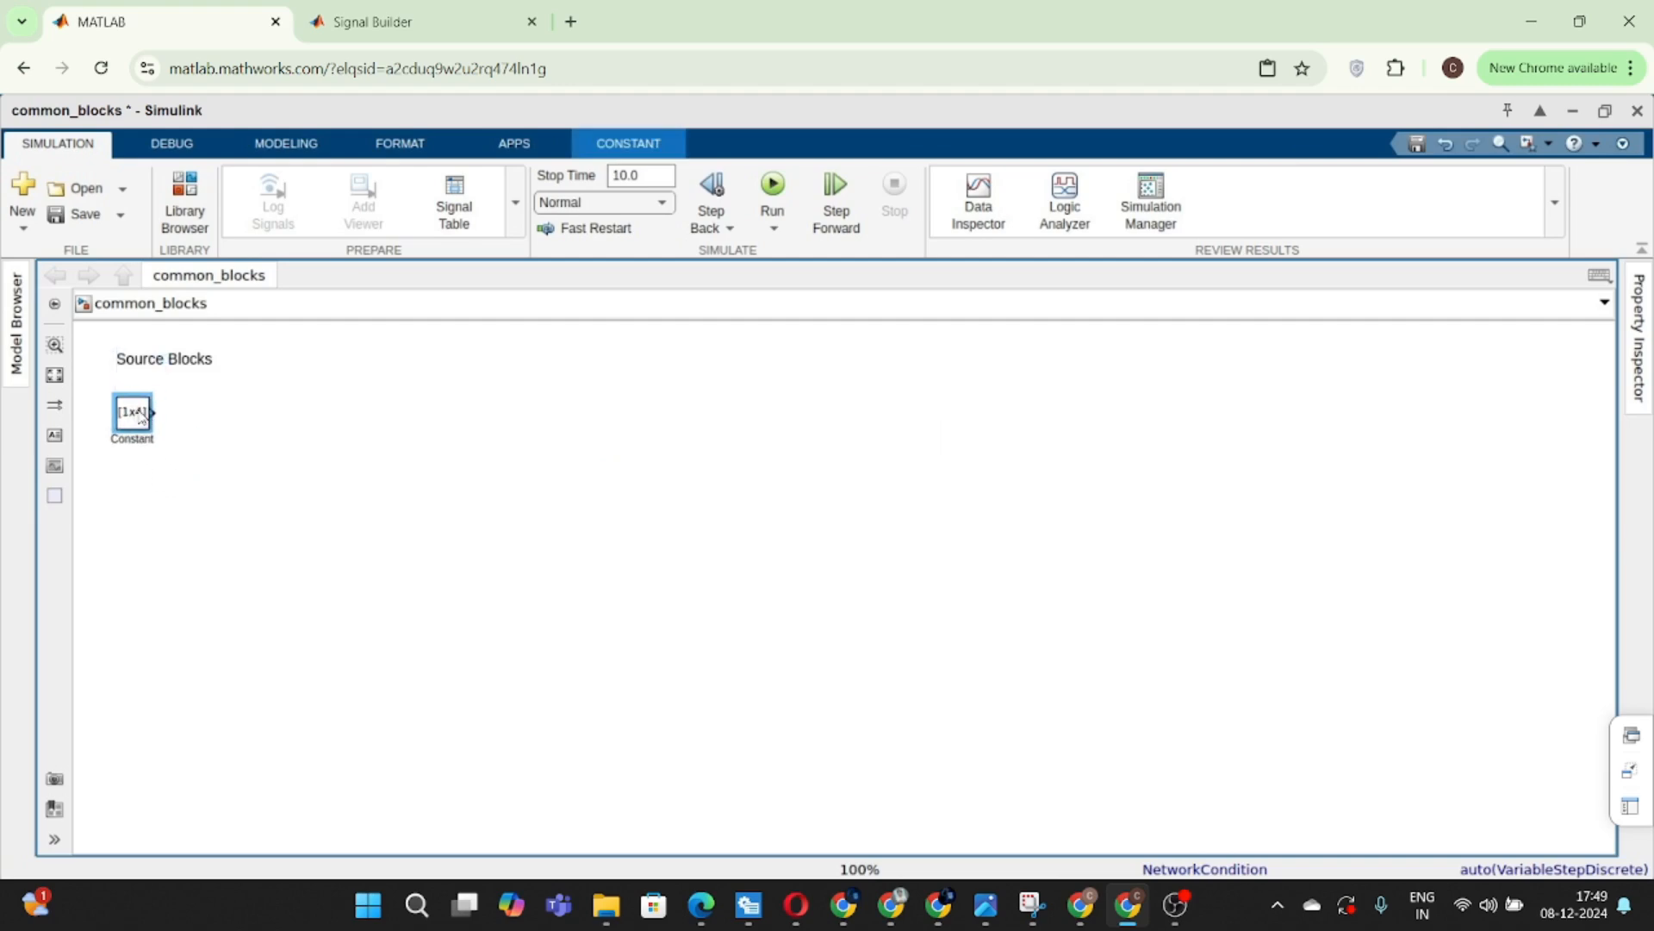
- Add a Step block to the open canvas area and show its block name
{"action": "double_click", "coordinate": [853, 511]}
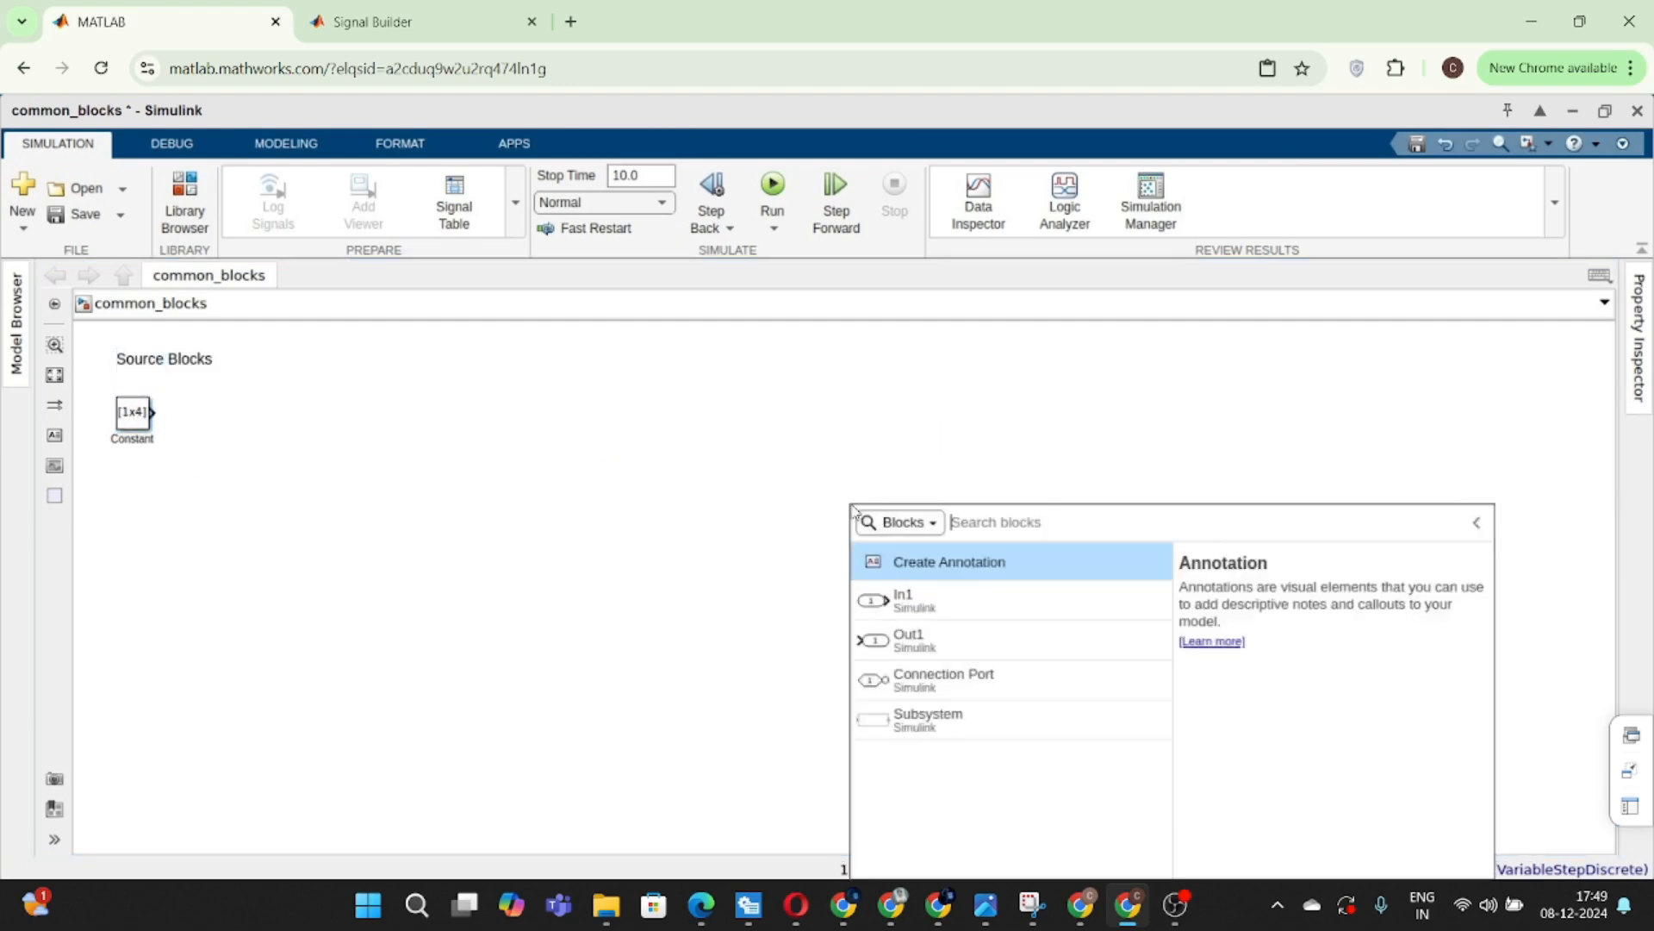
{"action": "type", "text": "ste"}
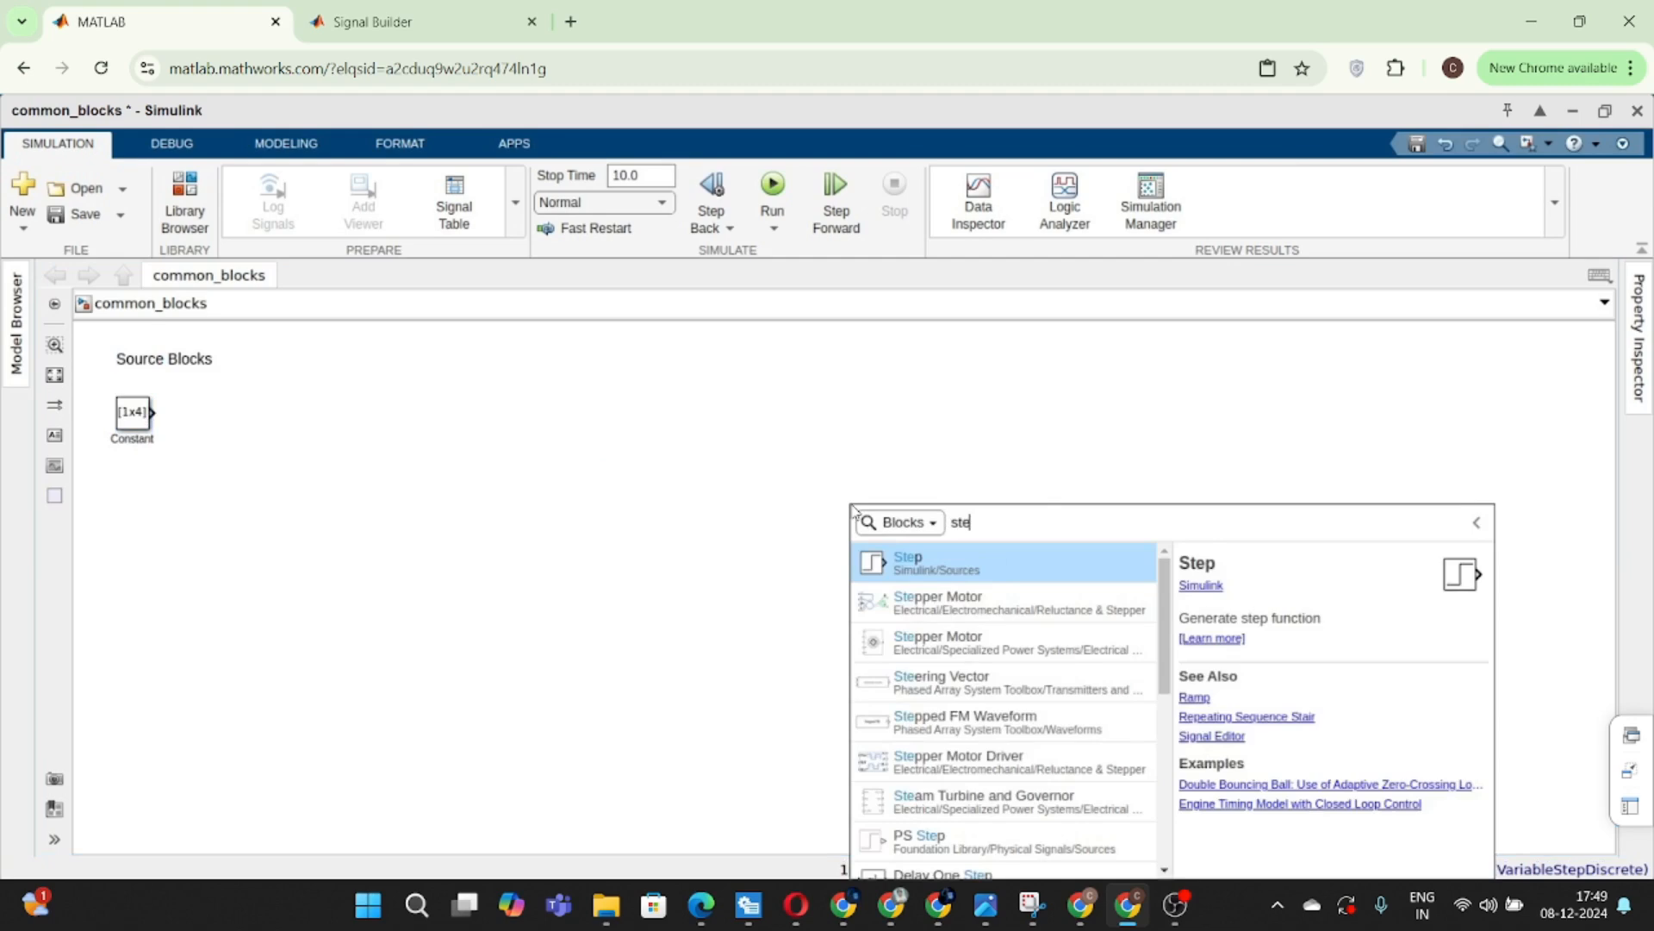
{"action": "key", "text": "Return"}
{"action": "left_click_drag", "start_coordinate": [842, 516], "coordinate": [630, 493]}
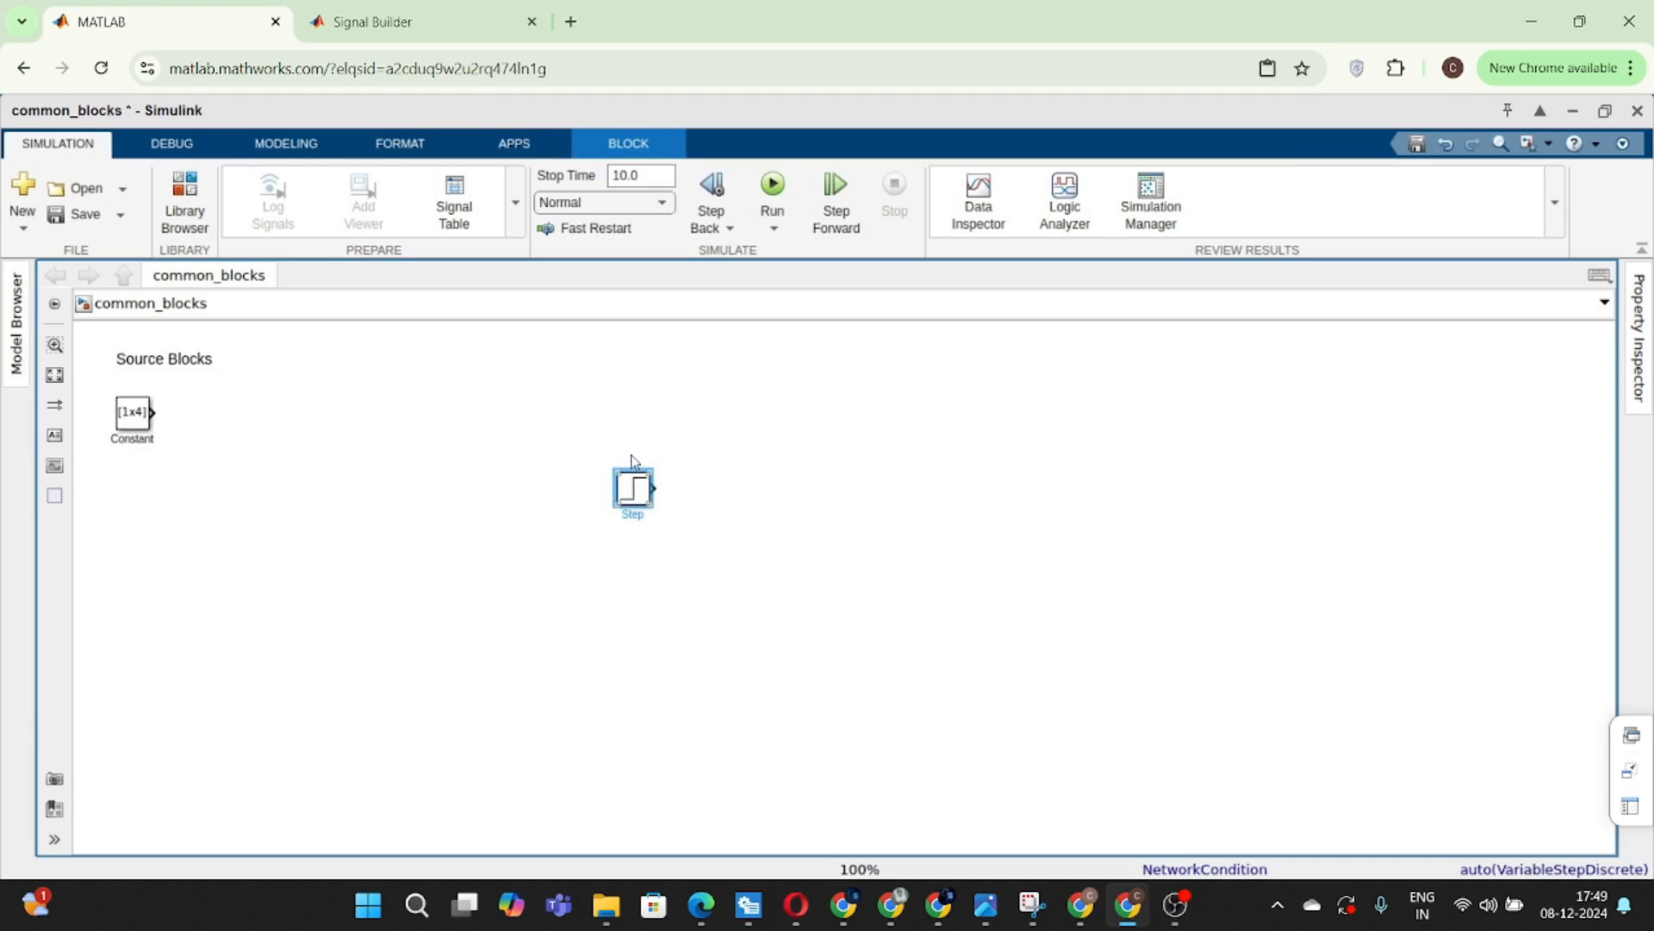
{"action": "mouse_move", "coordinate": [636, 452]}
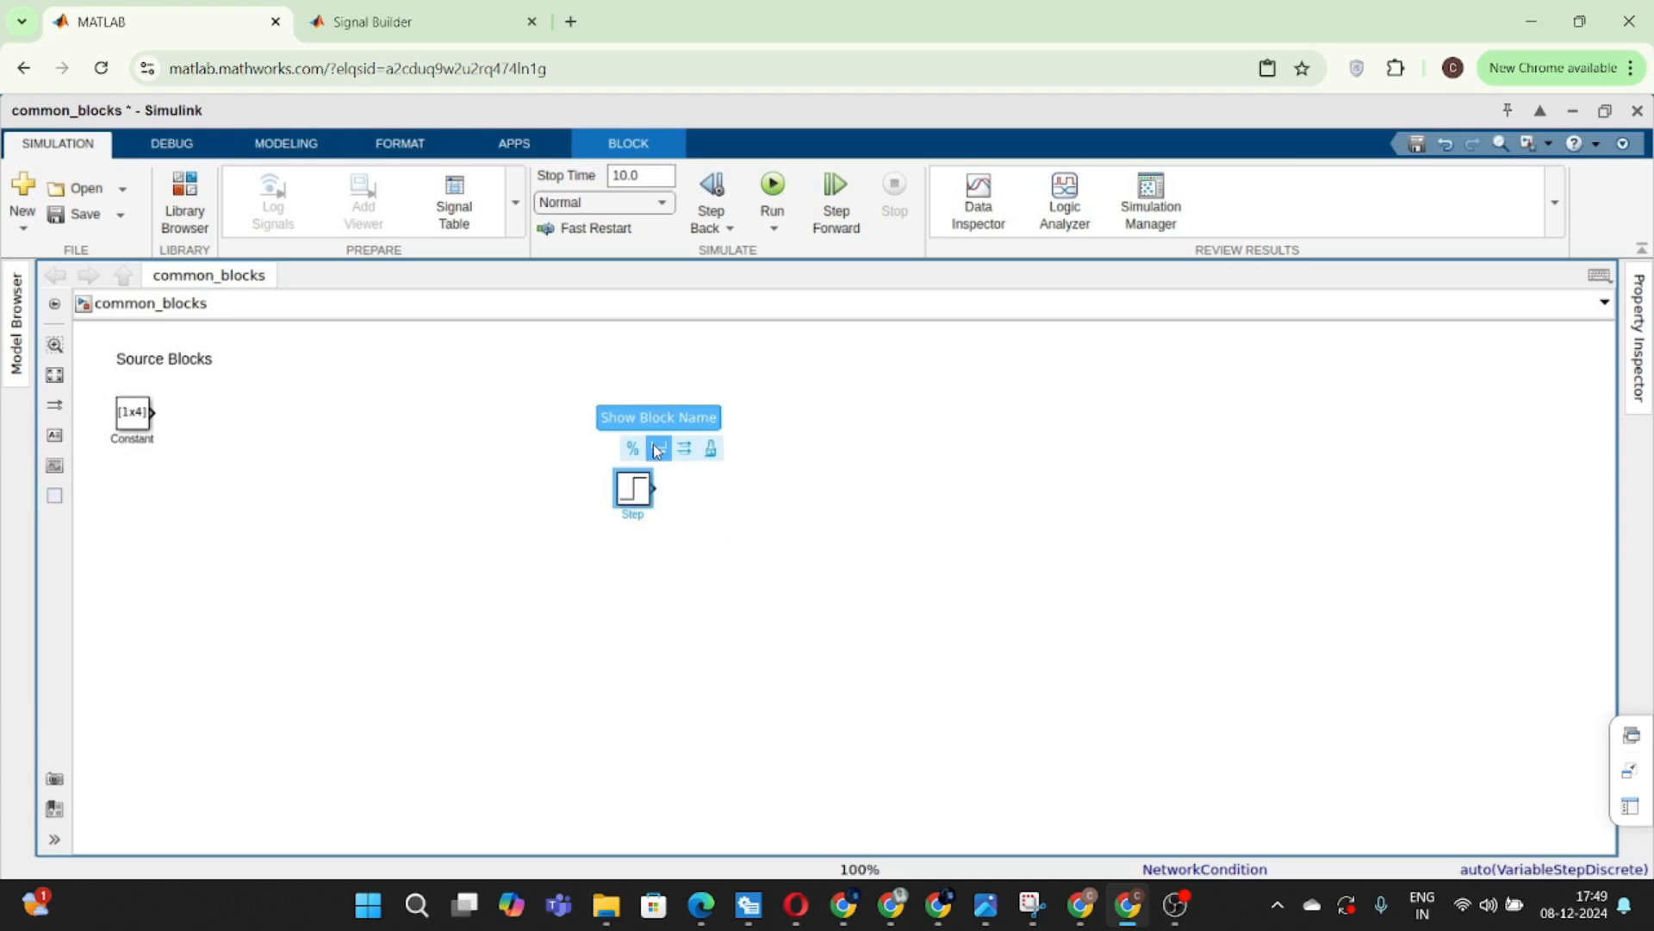
{"action": "left_click", "coordinate": [782, 450]}
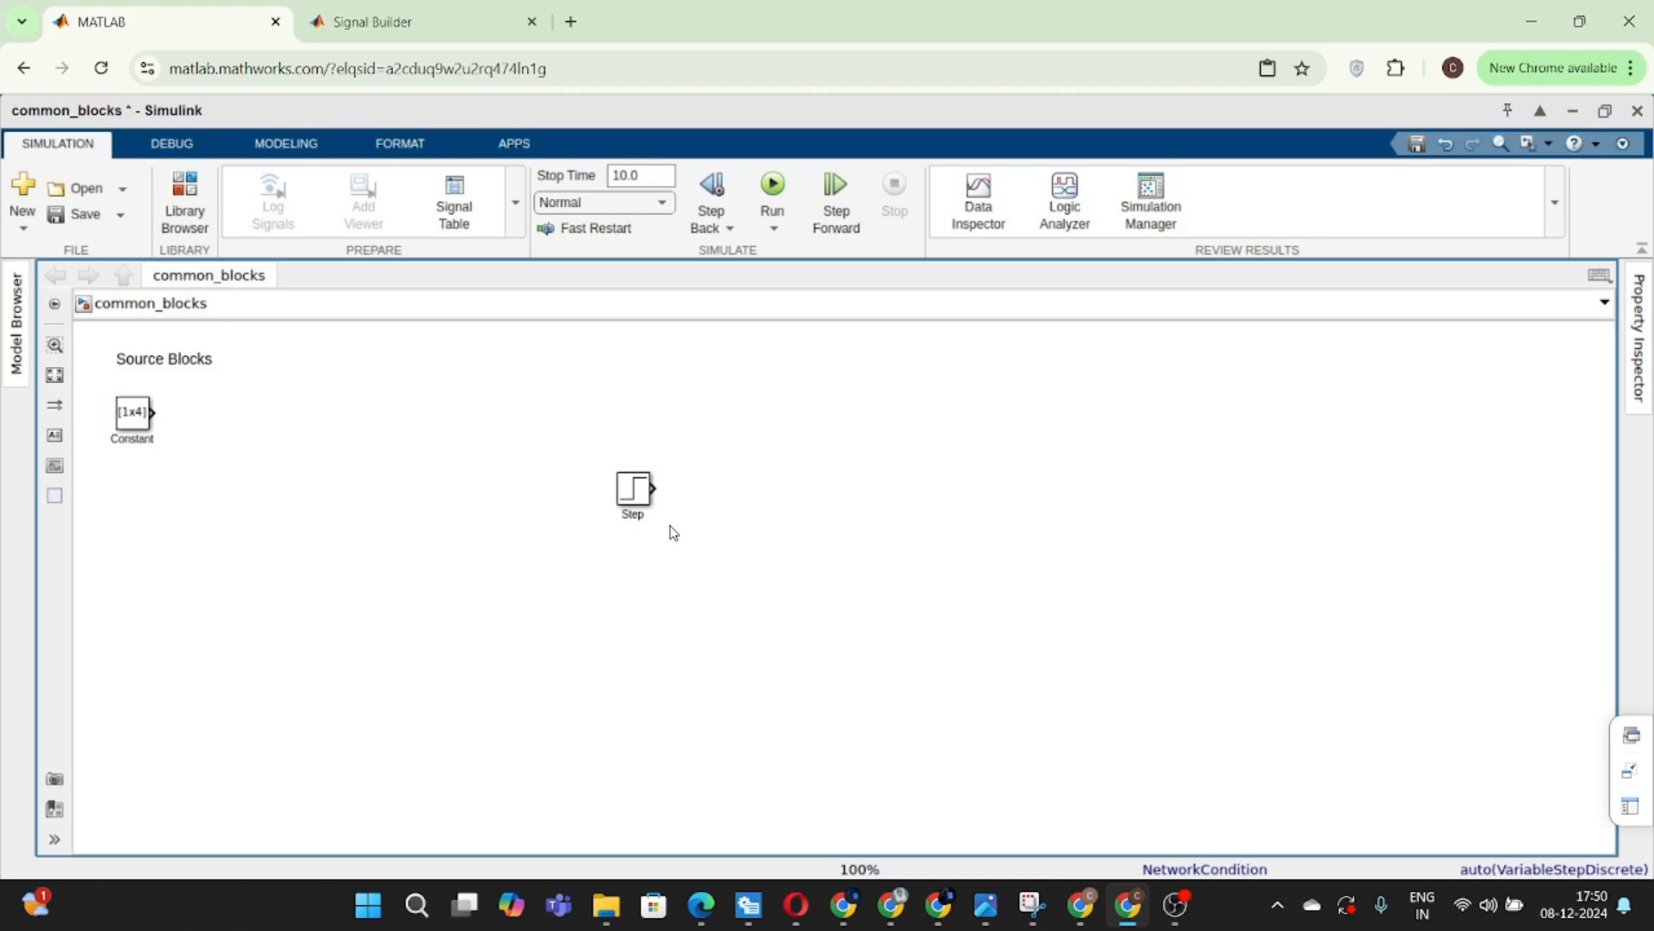
- Examine the Step block's parameters, including step time, initial value, final value and sample time
{"action": "left_click", "coordinate": [636, 492]}
{"action": "double_click", "coordinate": [636, 493]}
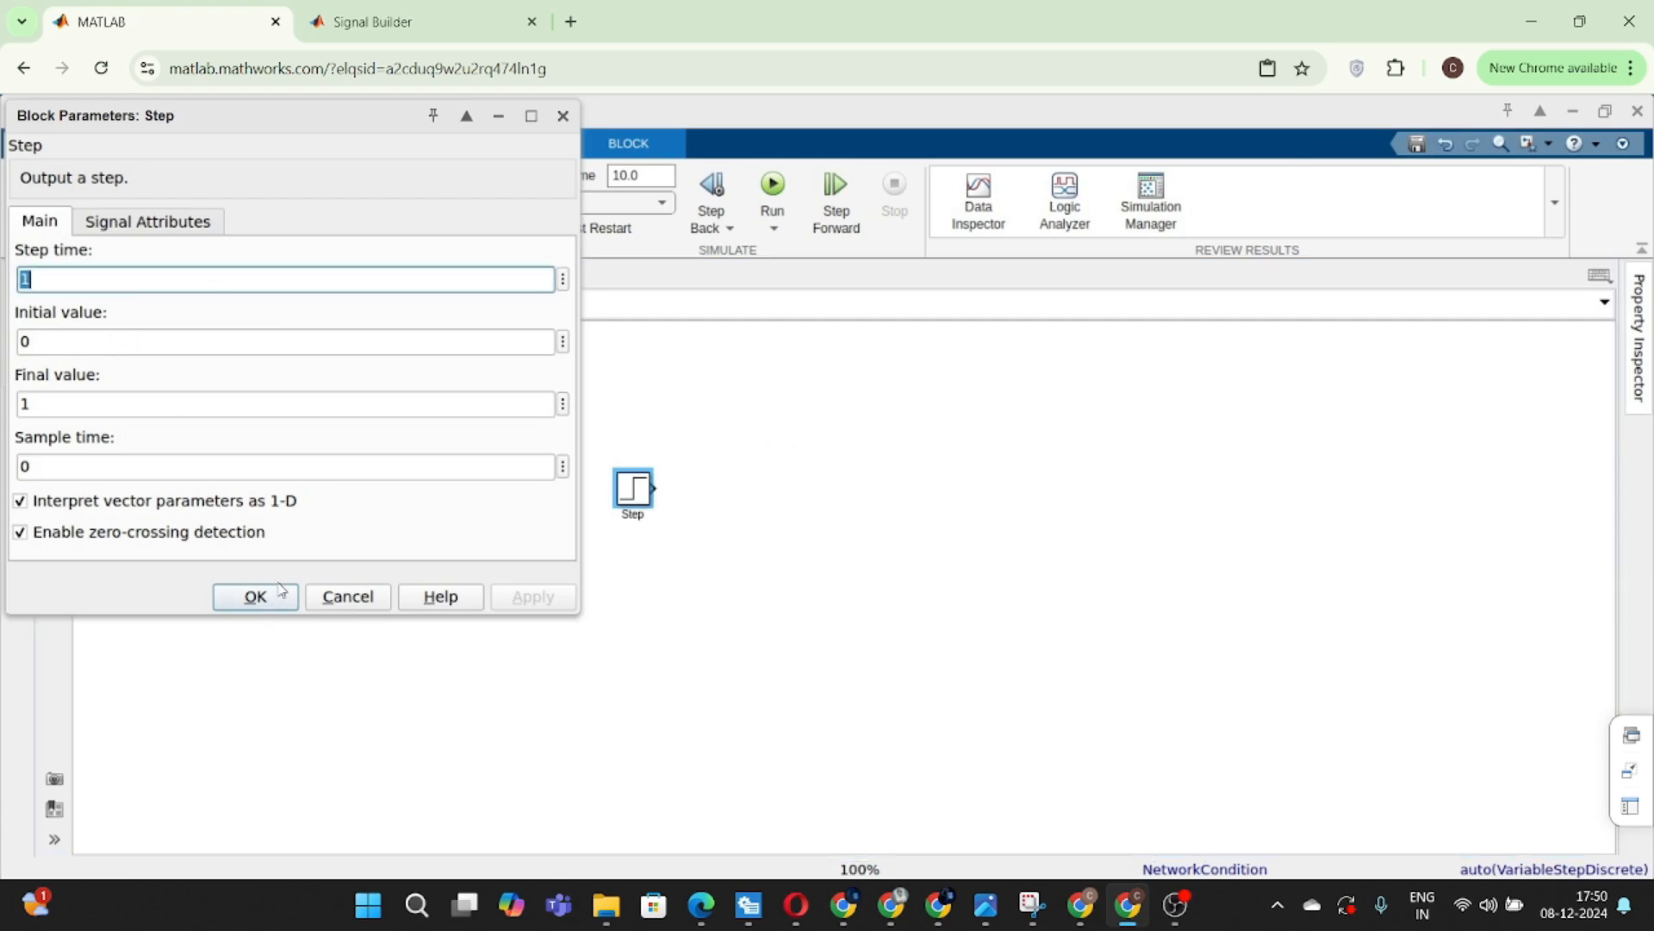
{"action": "left_click", "coordinate": [629, 663]}
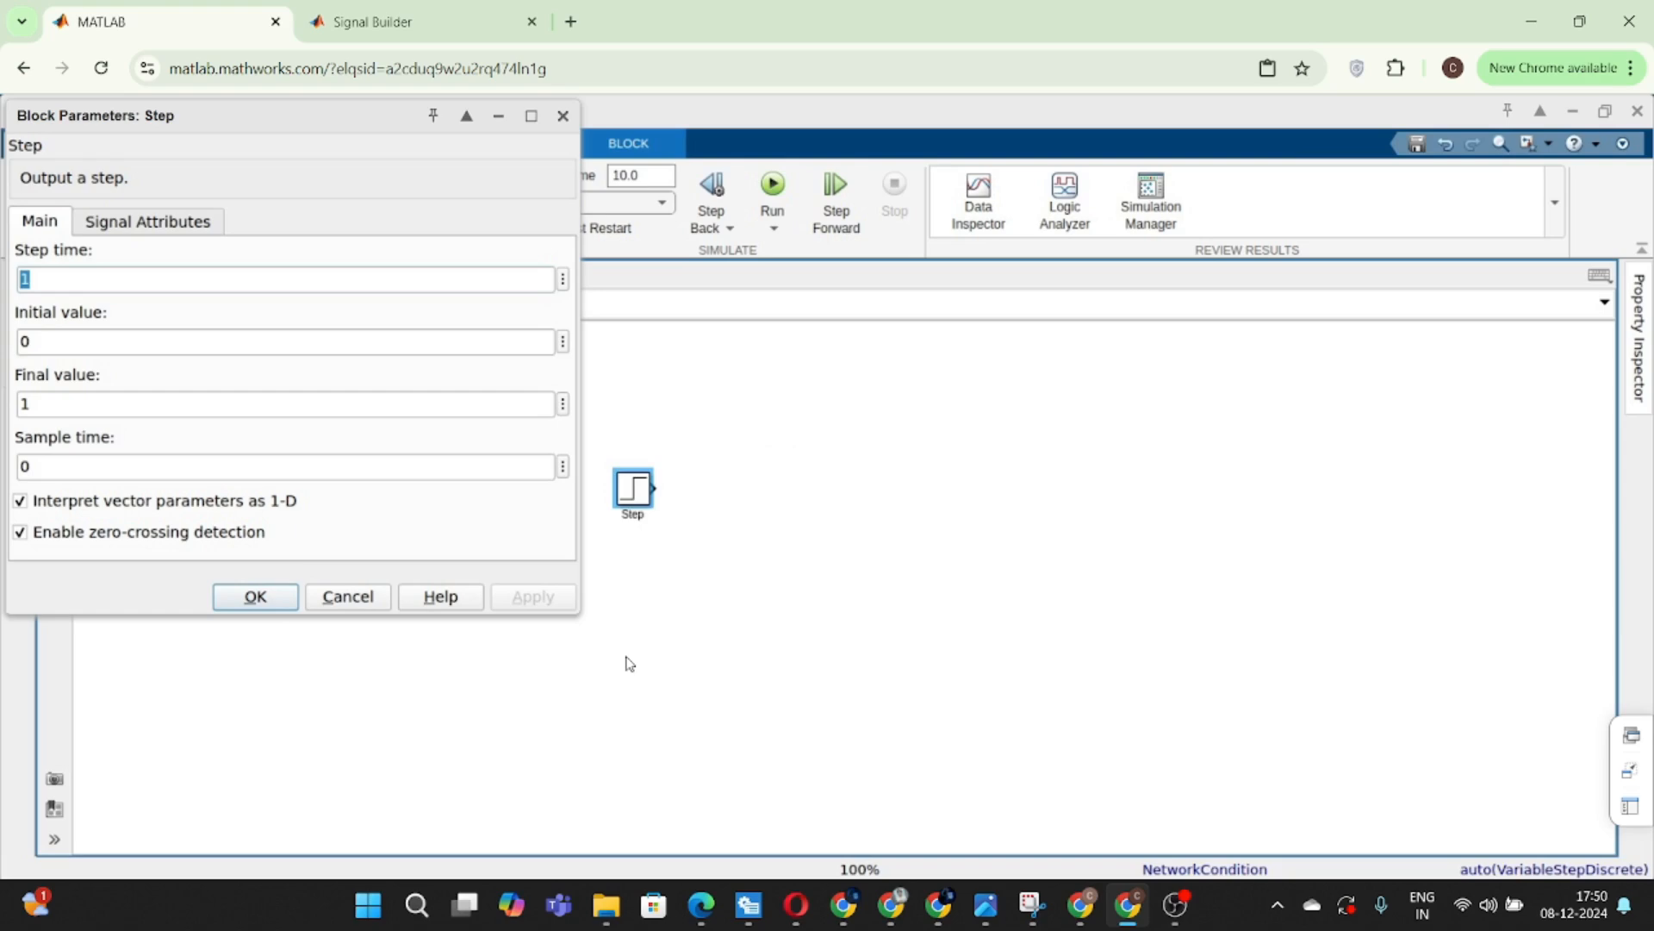
{"action": "left_click", "coordinate": [279, 603]}
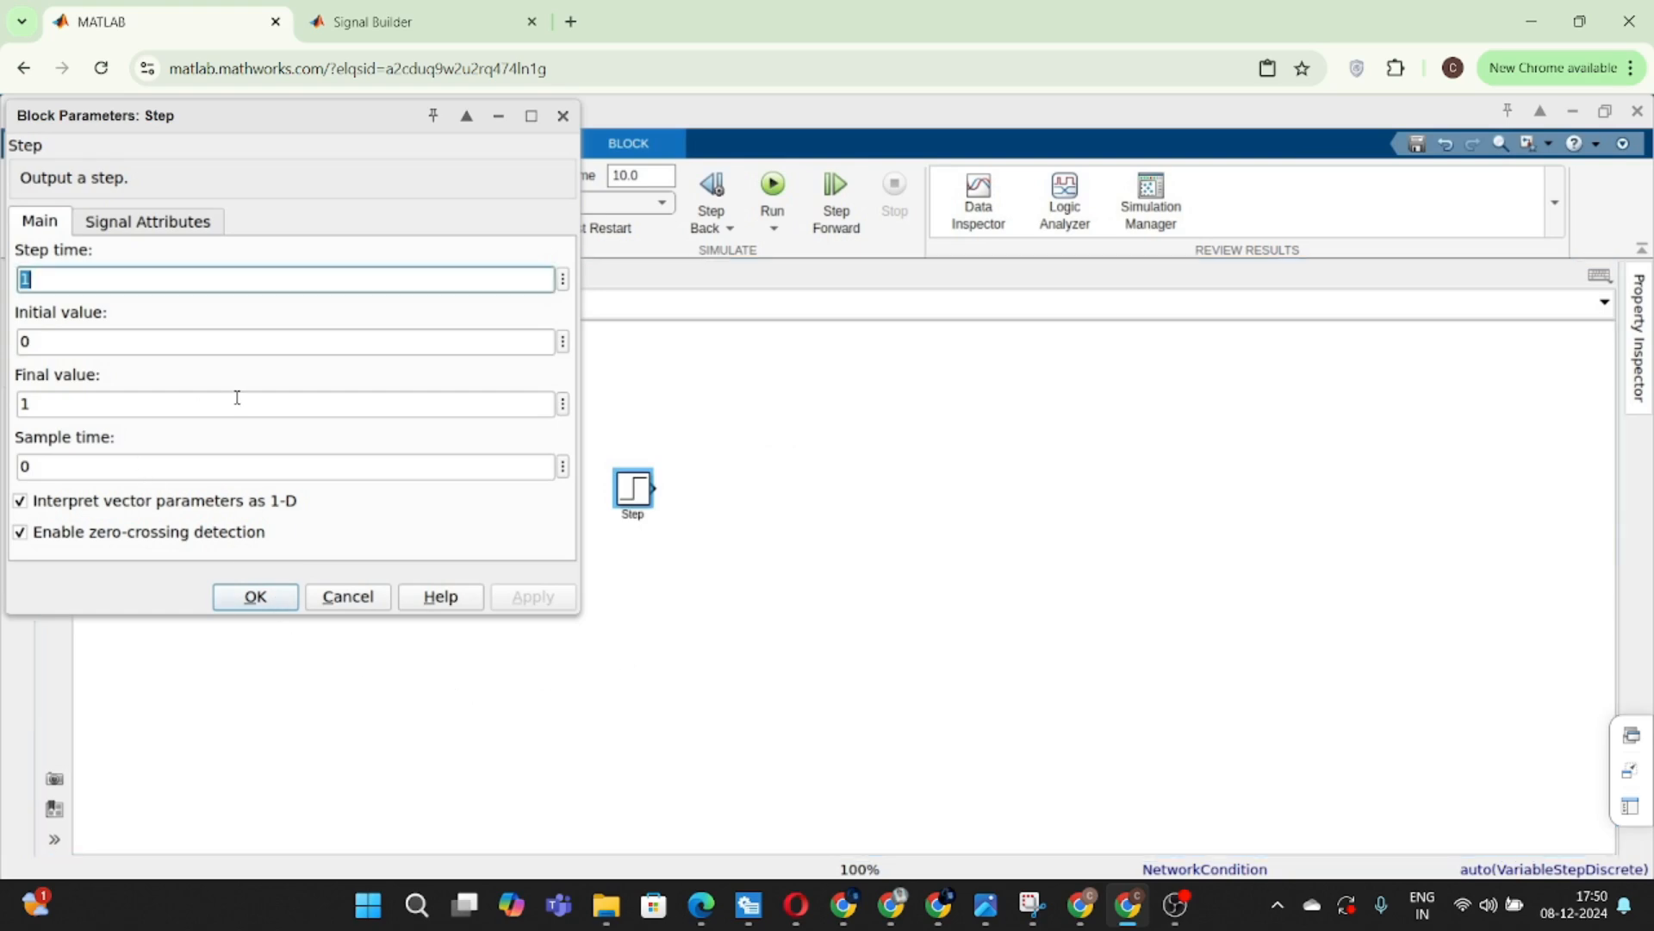
{"action": "left_click", "coordinate": [629, 504]}
{"action": "left_click", "coordinate": [271, 601]}
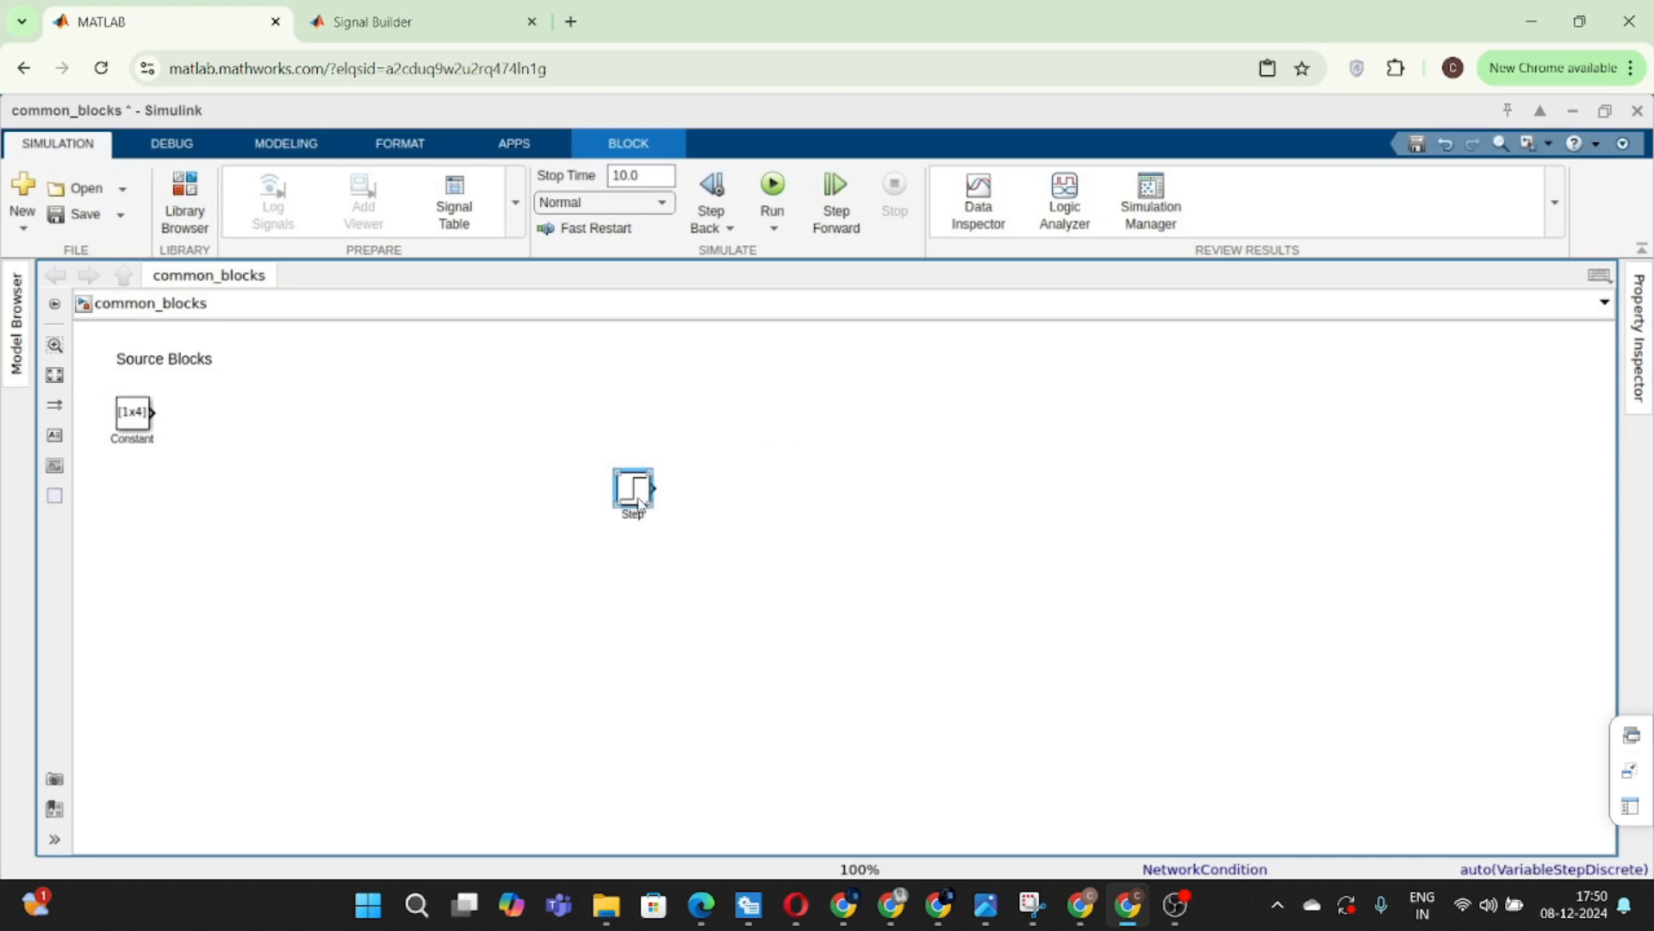
- Add a Scope block, connect the Step block's output to it and save the model
{"action": "double_click", "coordinate": [770, 520]}
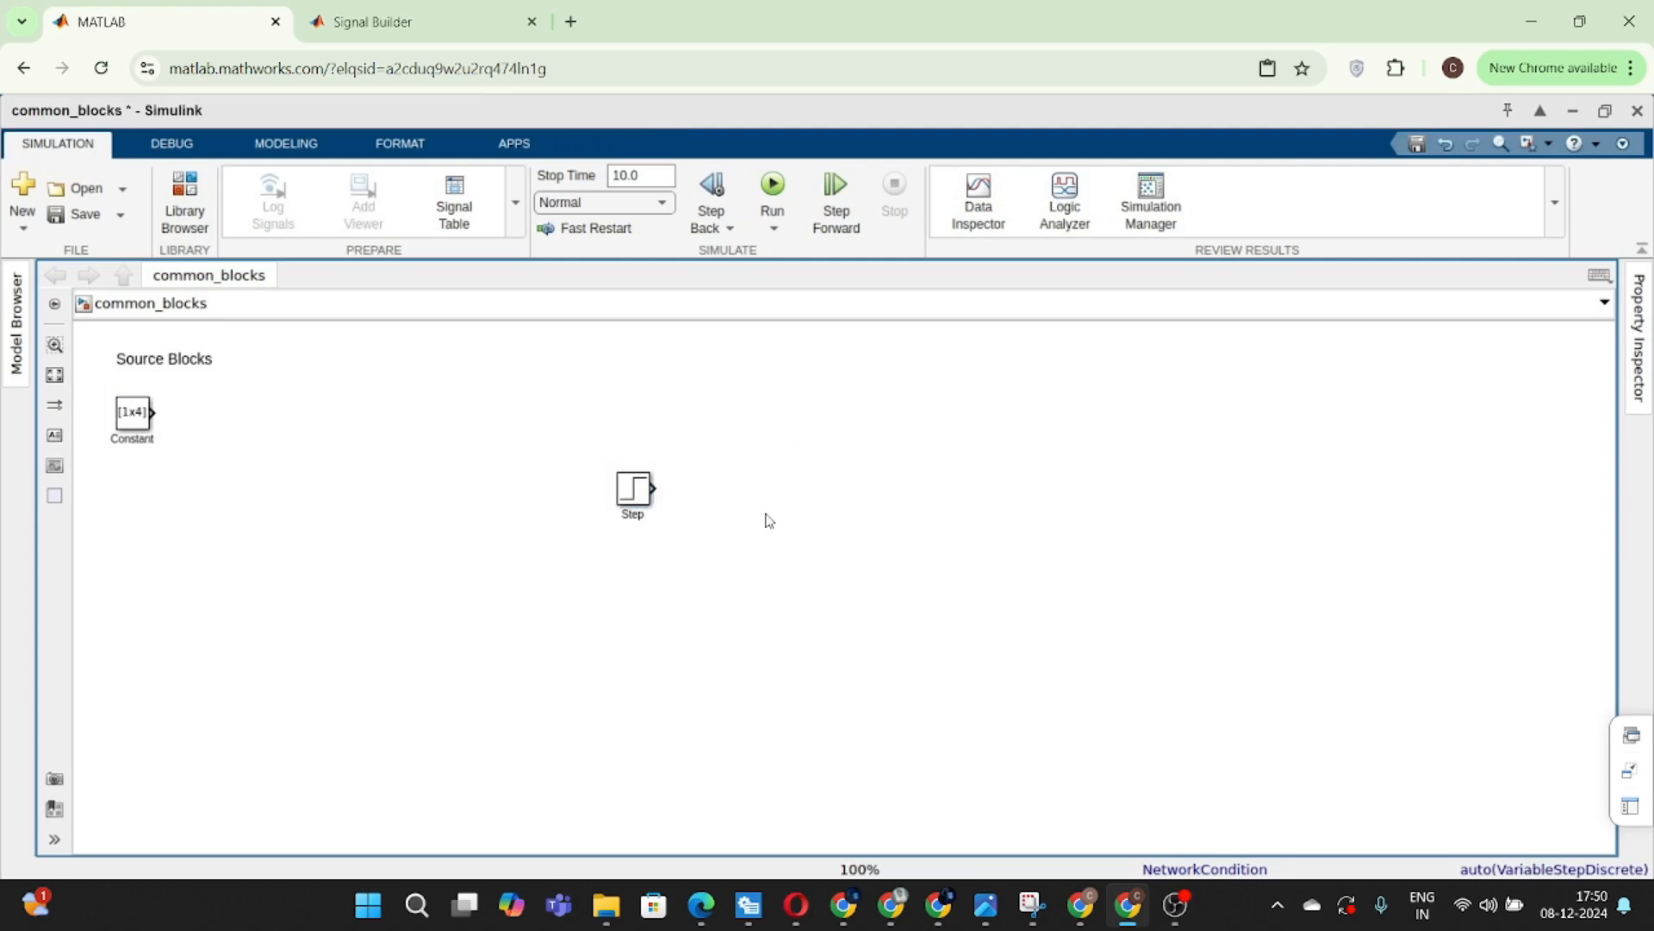
{"action": "type", "text": "sd"}
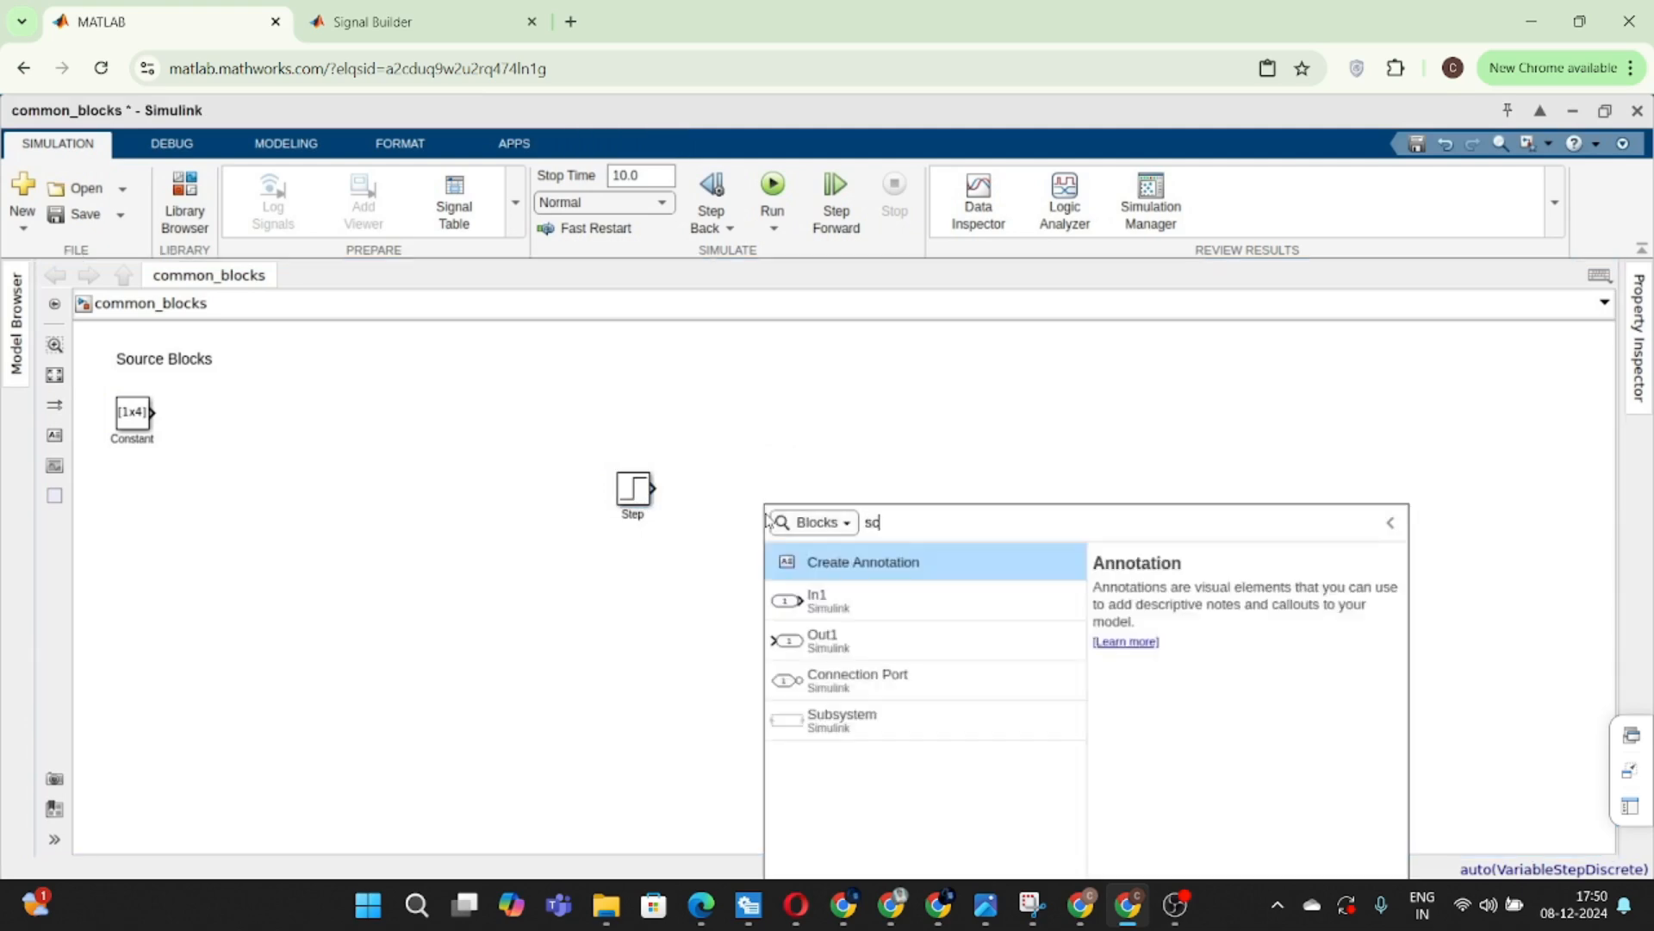
{"action": "key", "text": "Down"}
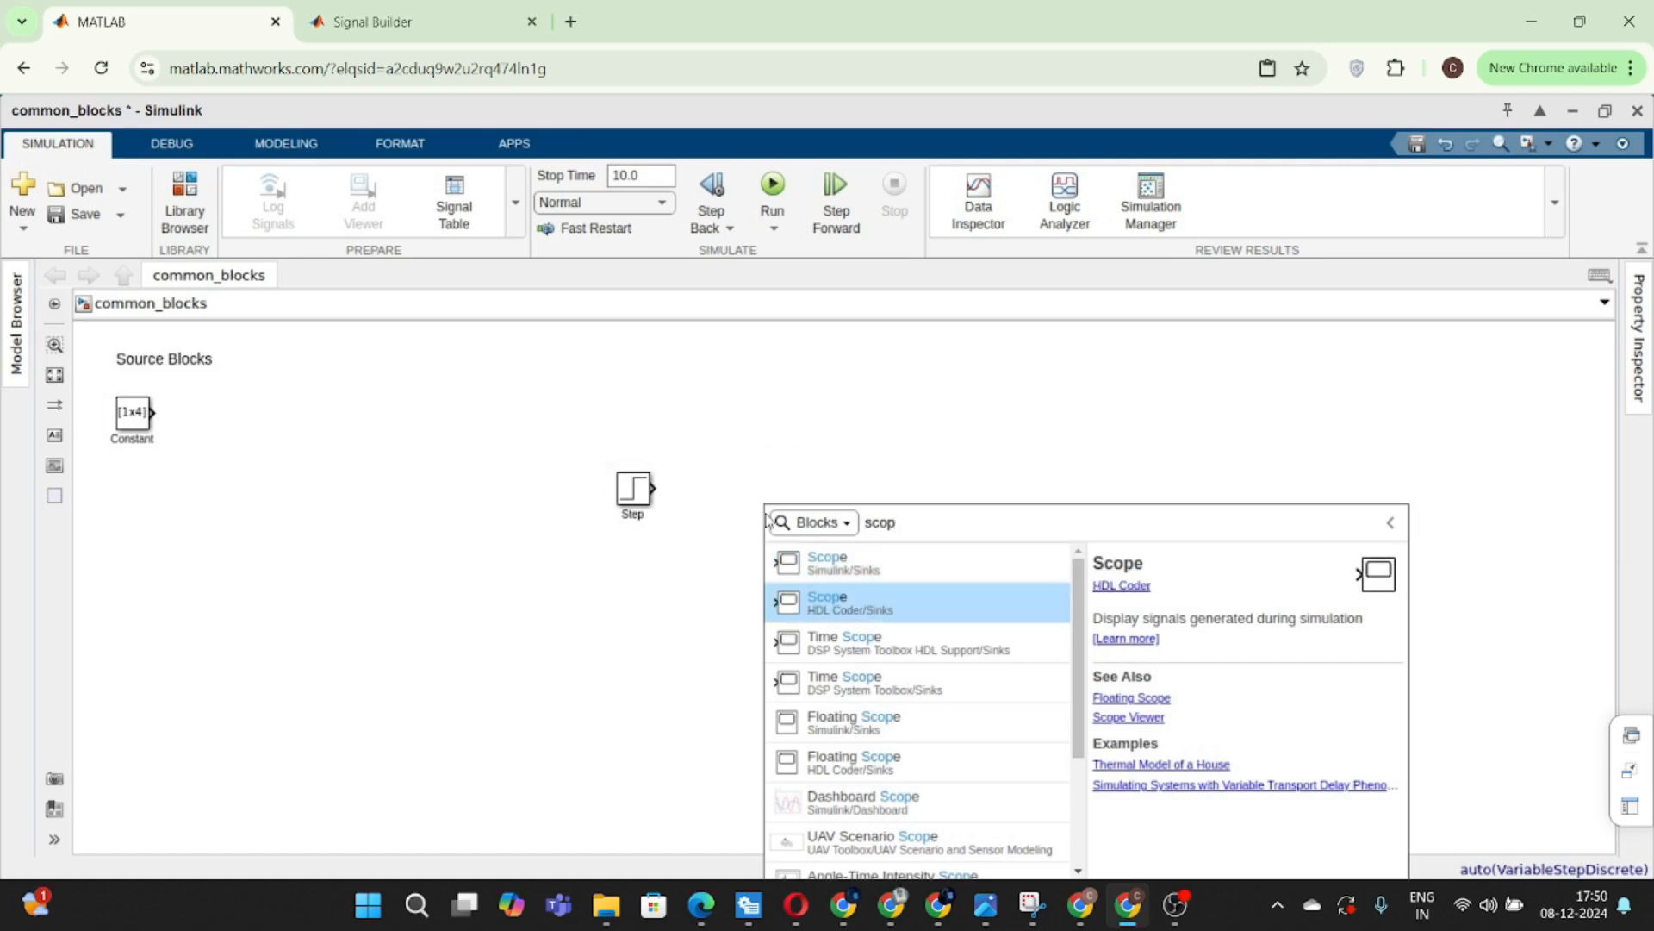
{"action": "key", "text": "Return"}
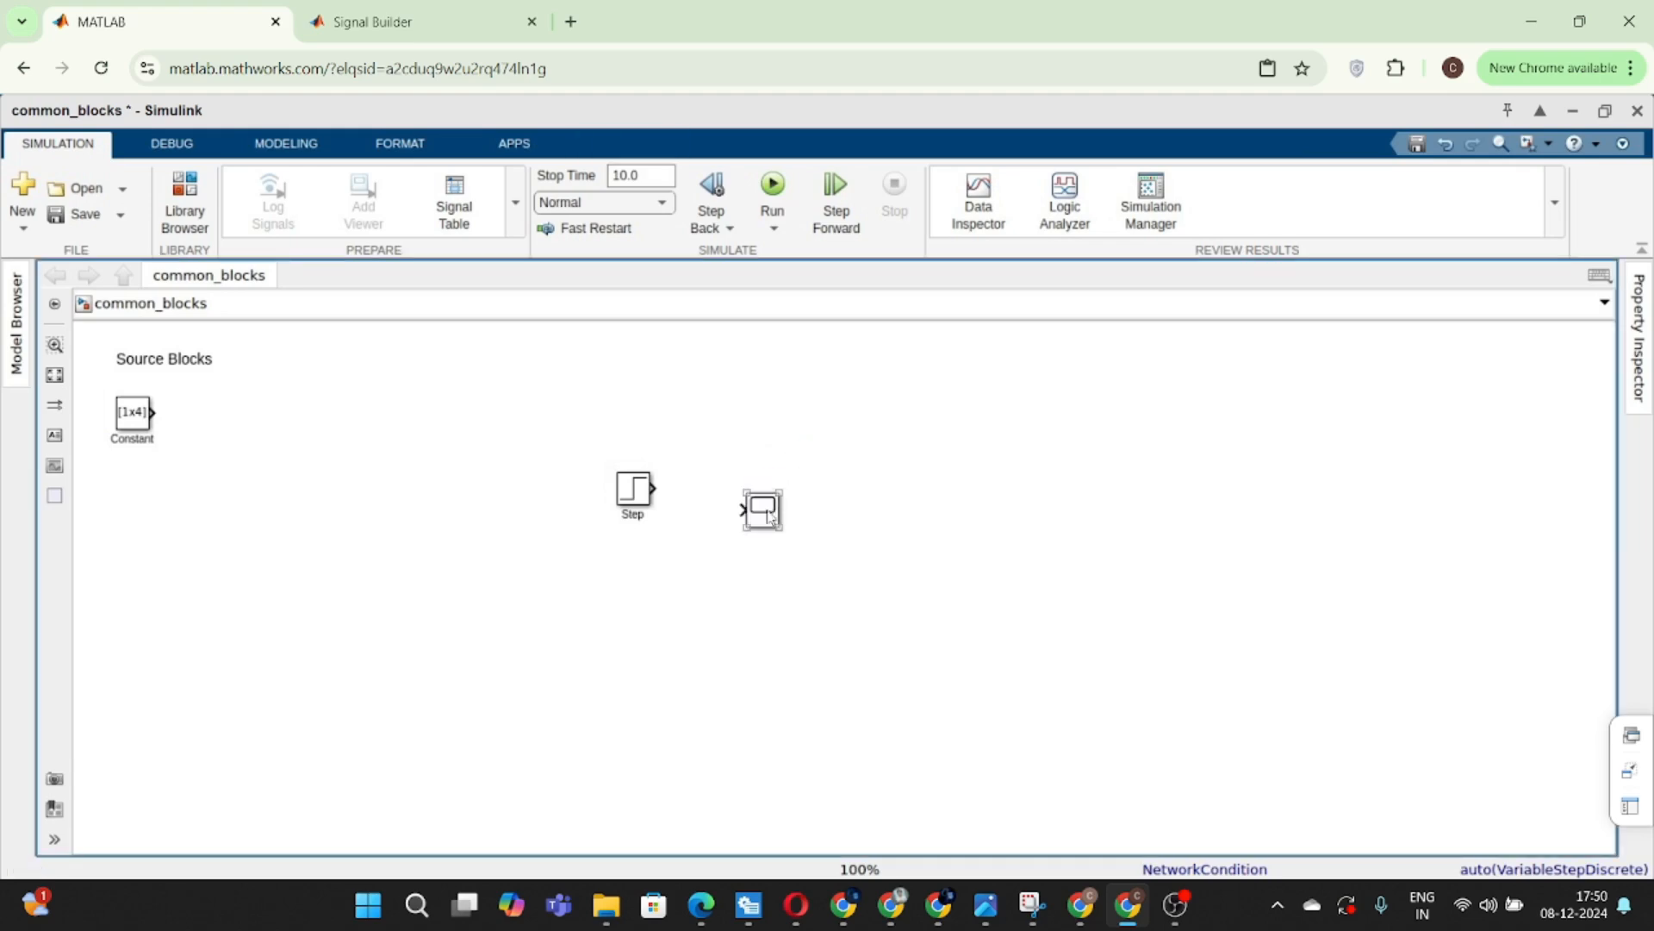
{"action": "left_click_drag", "start_coordinate": [773, 513], "coordinate": [773, 491]}
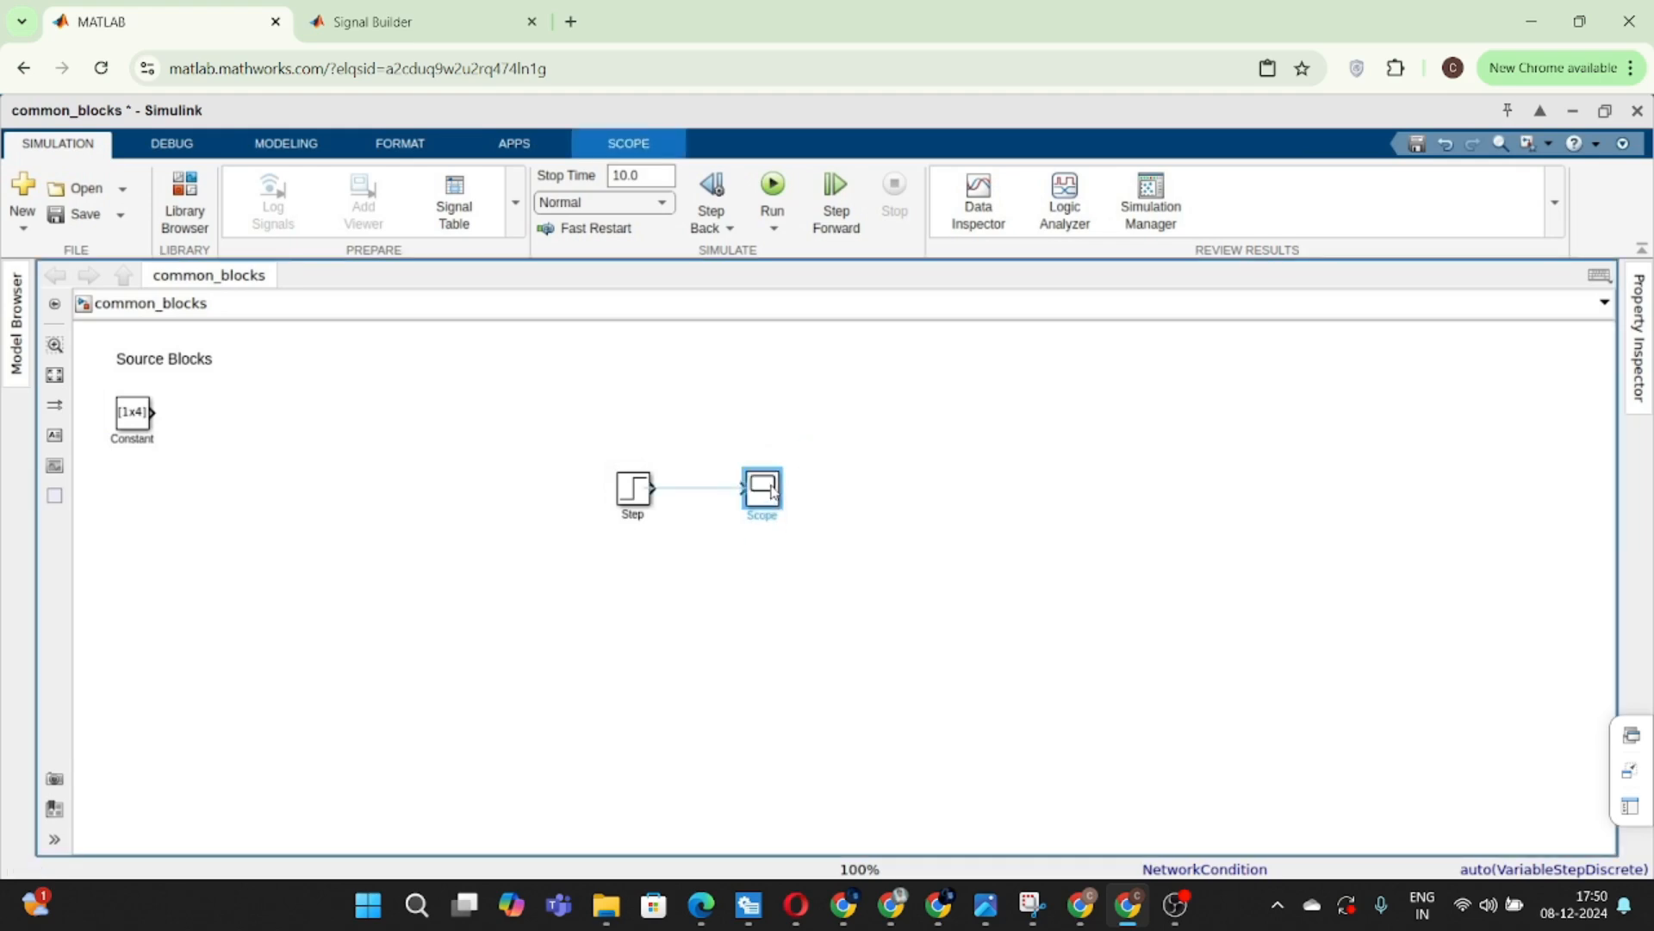
{"action": "left_click", "coordinate": [713, 489]}
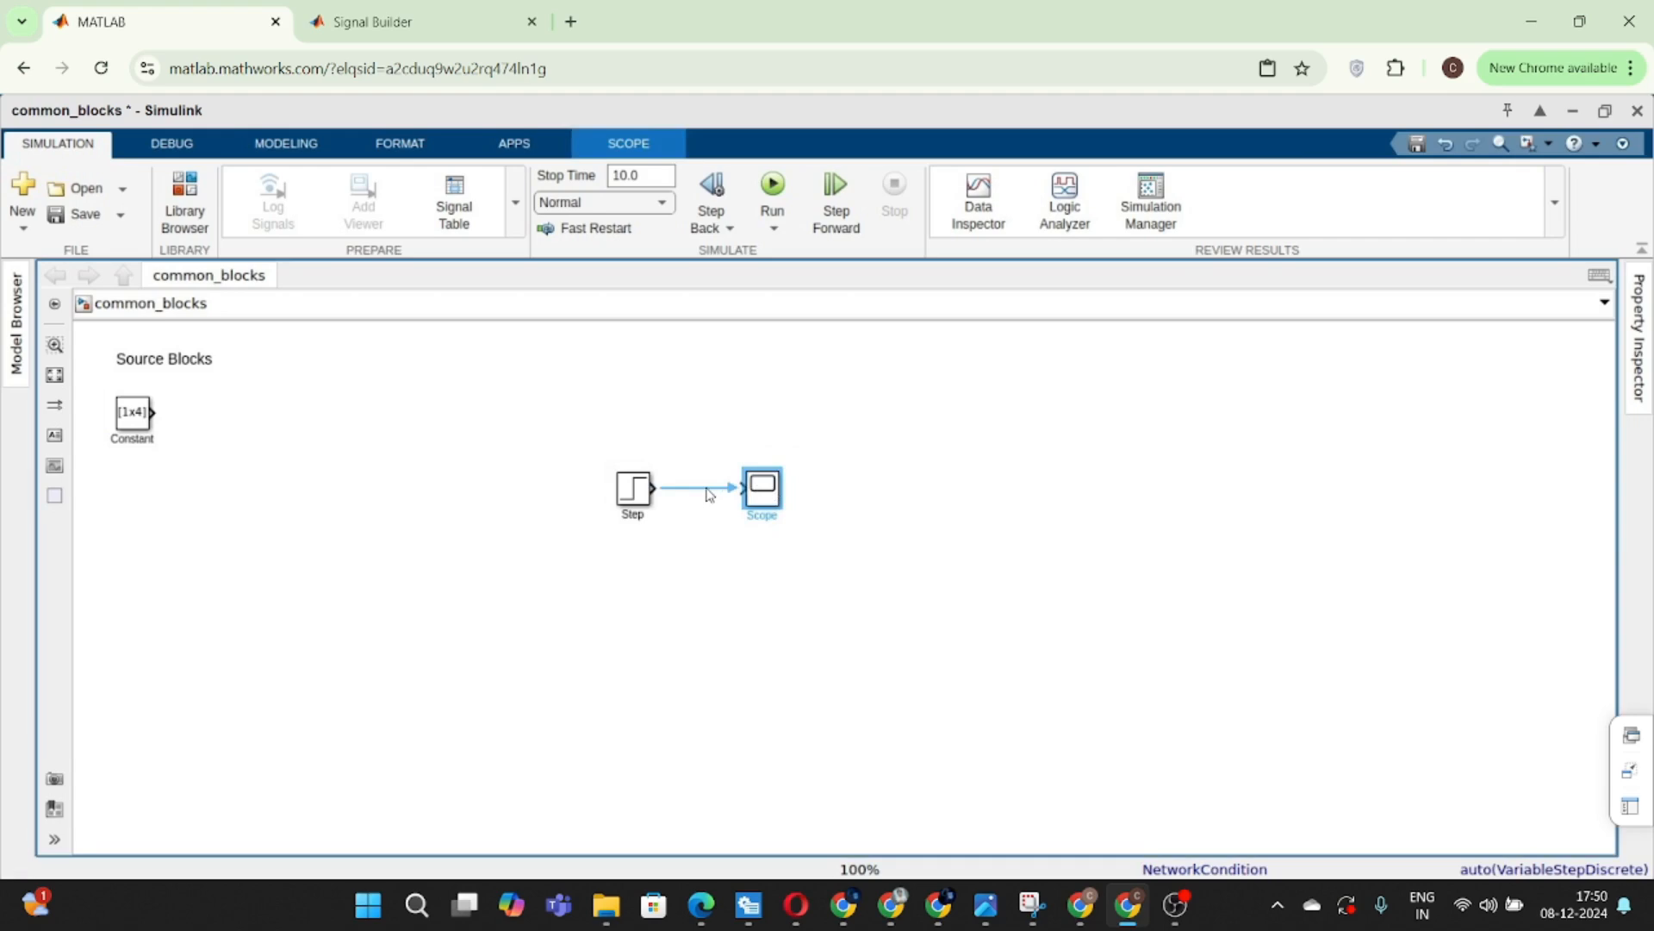
{"action": "left_click", "coordinate": [671, 424]}
{"action": "key", "text": "ctrl+s"}
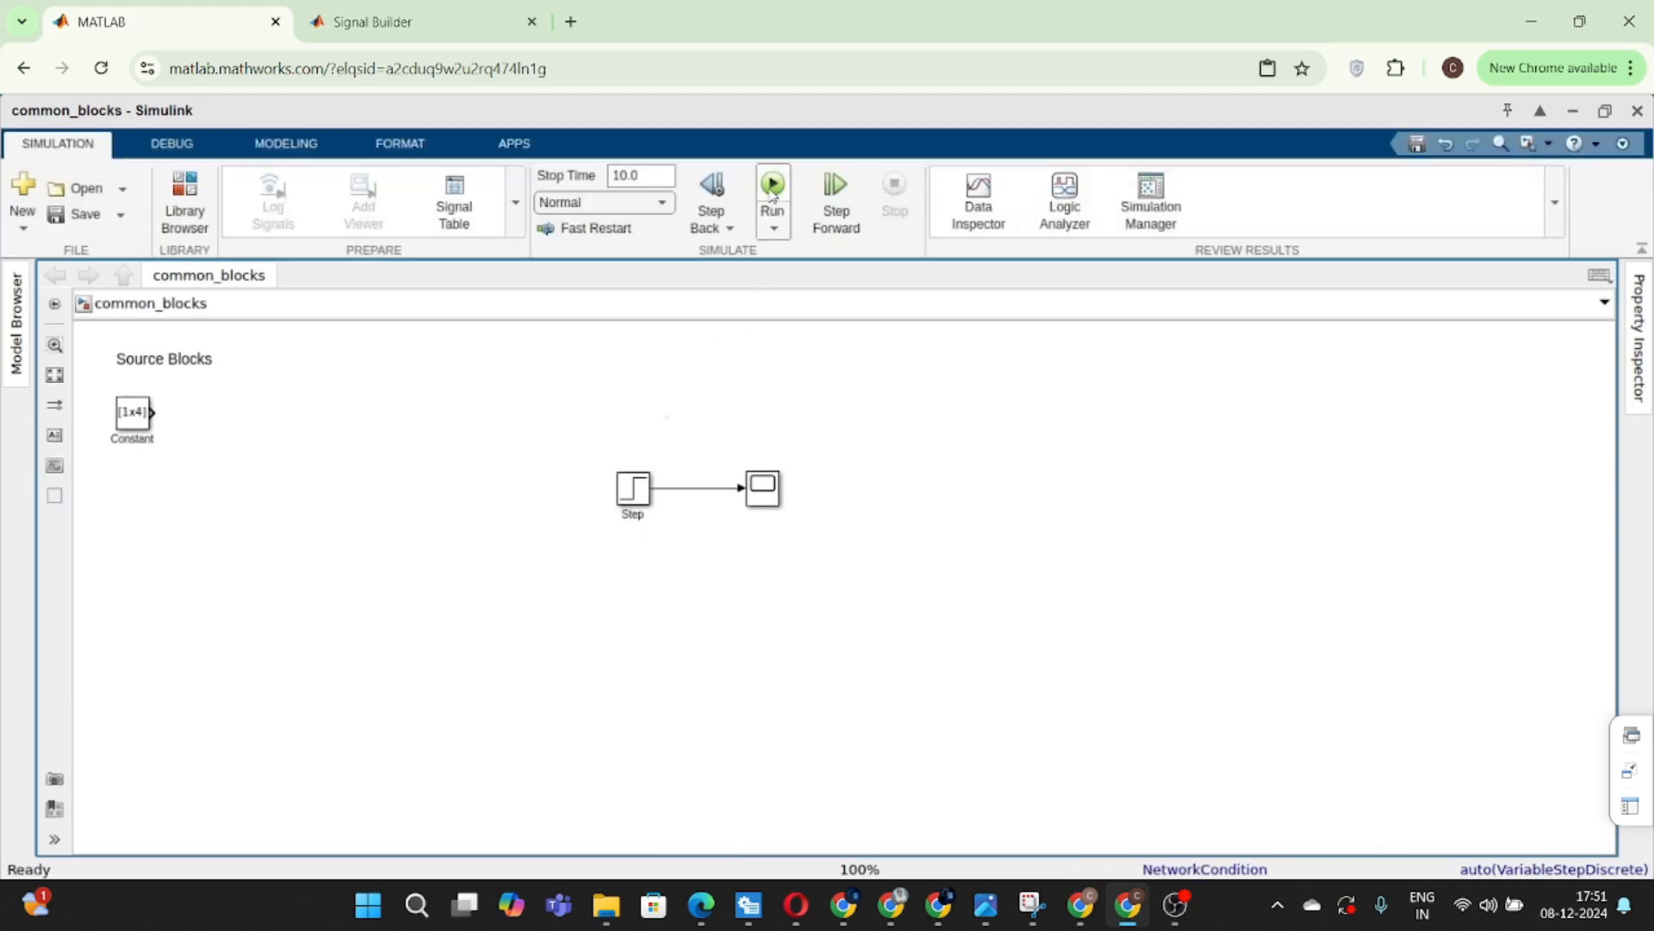
- Run the simulation and view the step signal in the Scope, with its window moved clear of the blocks
{"action": "left_click", "coordinate": [771, 188]}
{"action": "left_click", "coordinate": [764, 490]}
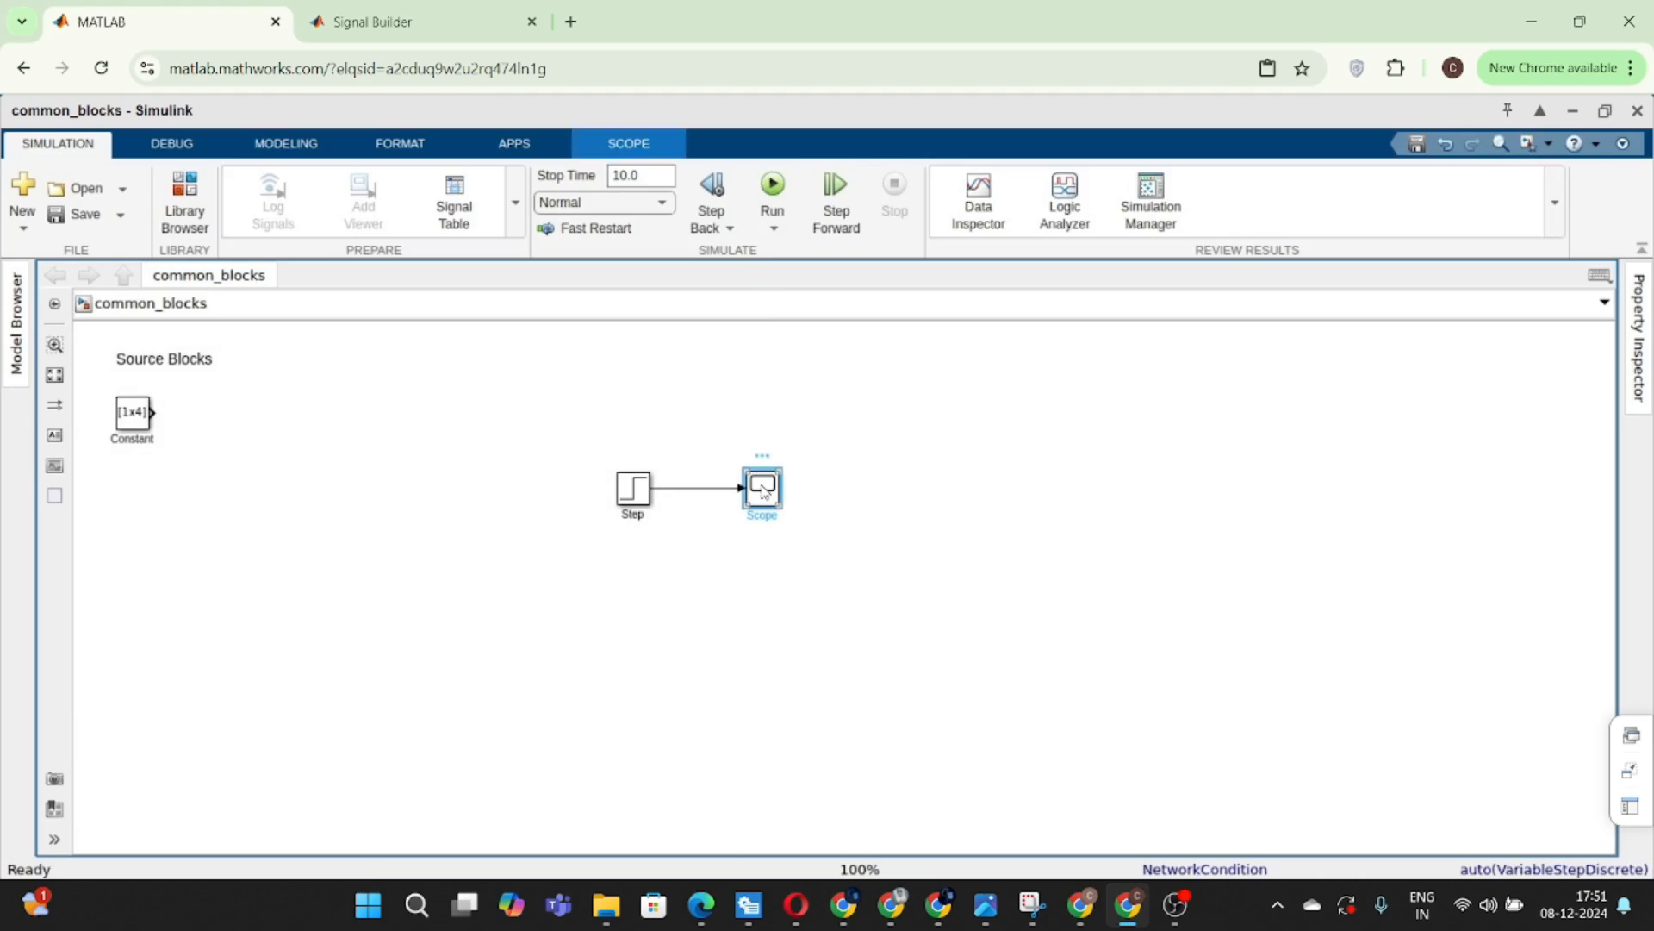
{"action": "double_click", "coordinate": [763, 490]}
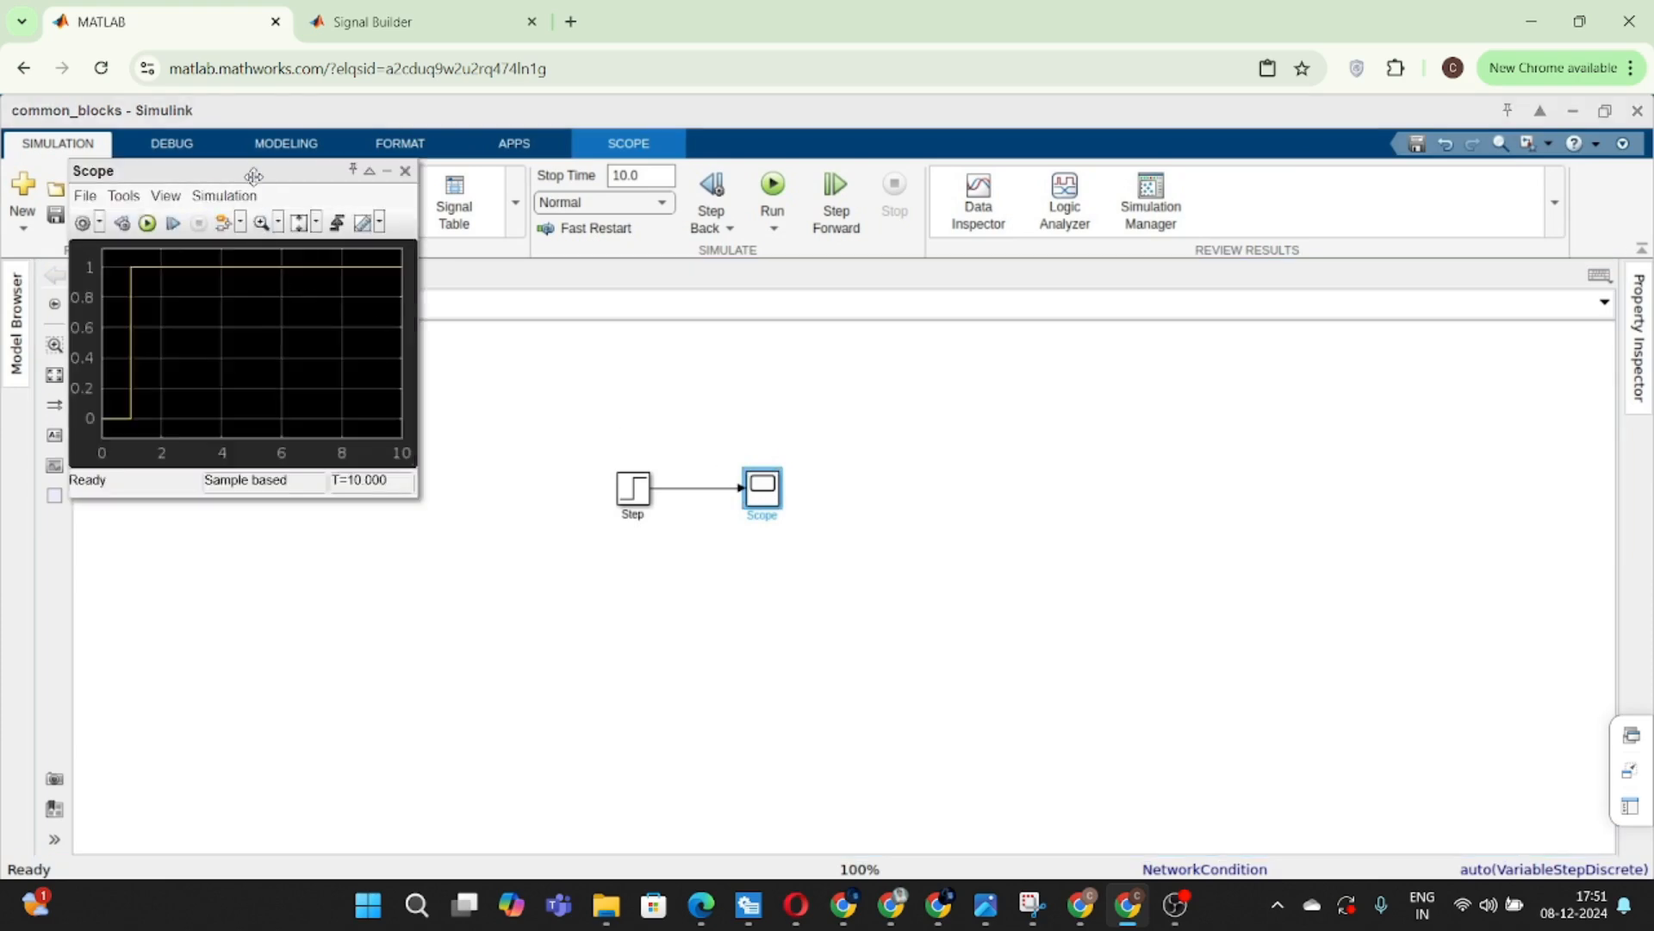
{"action": "left_click_drag", "start_coordinate": [253, 167], "coordinate": [1084, 299]}
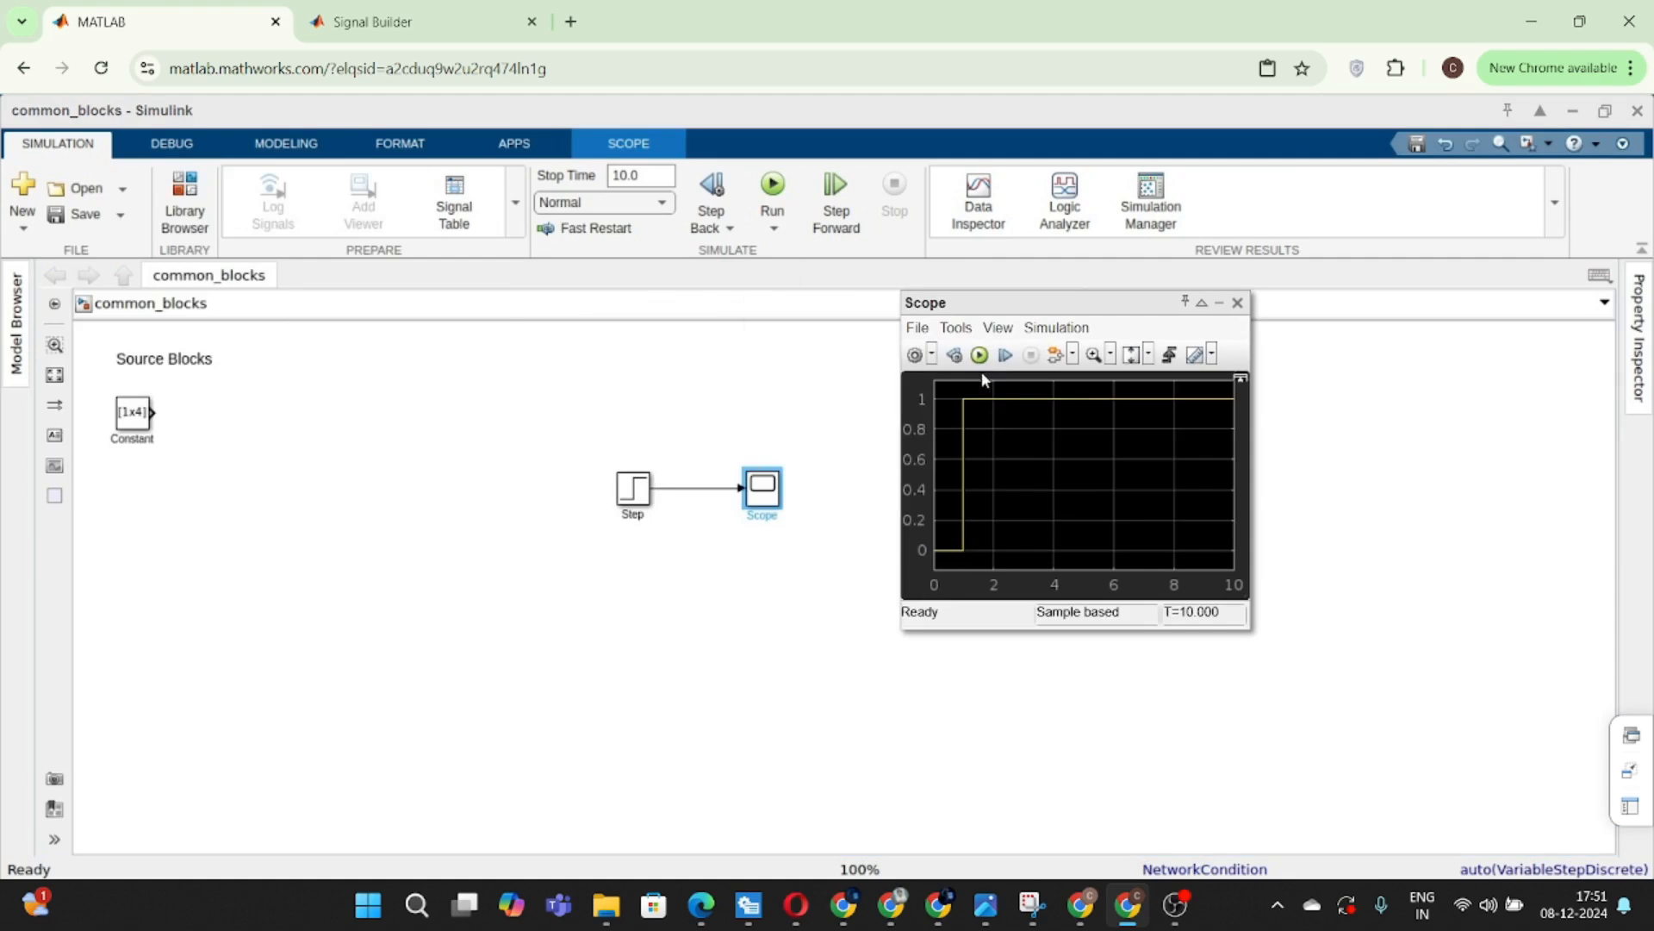
- Check the Step block's parameters against the plotted step signal
{"action": "left_click", "coordinate": [622, 498]}
{"action": "double_click", "coordinate": [624, 496]}
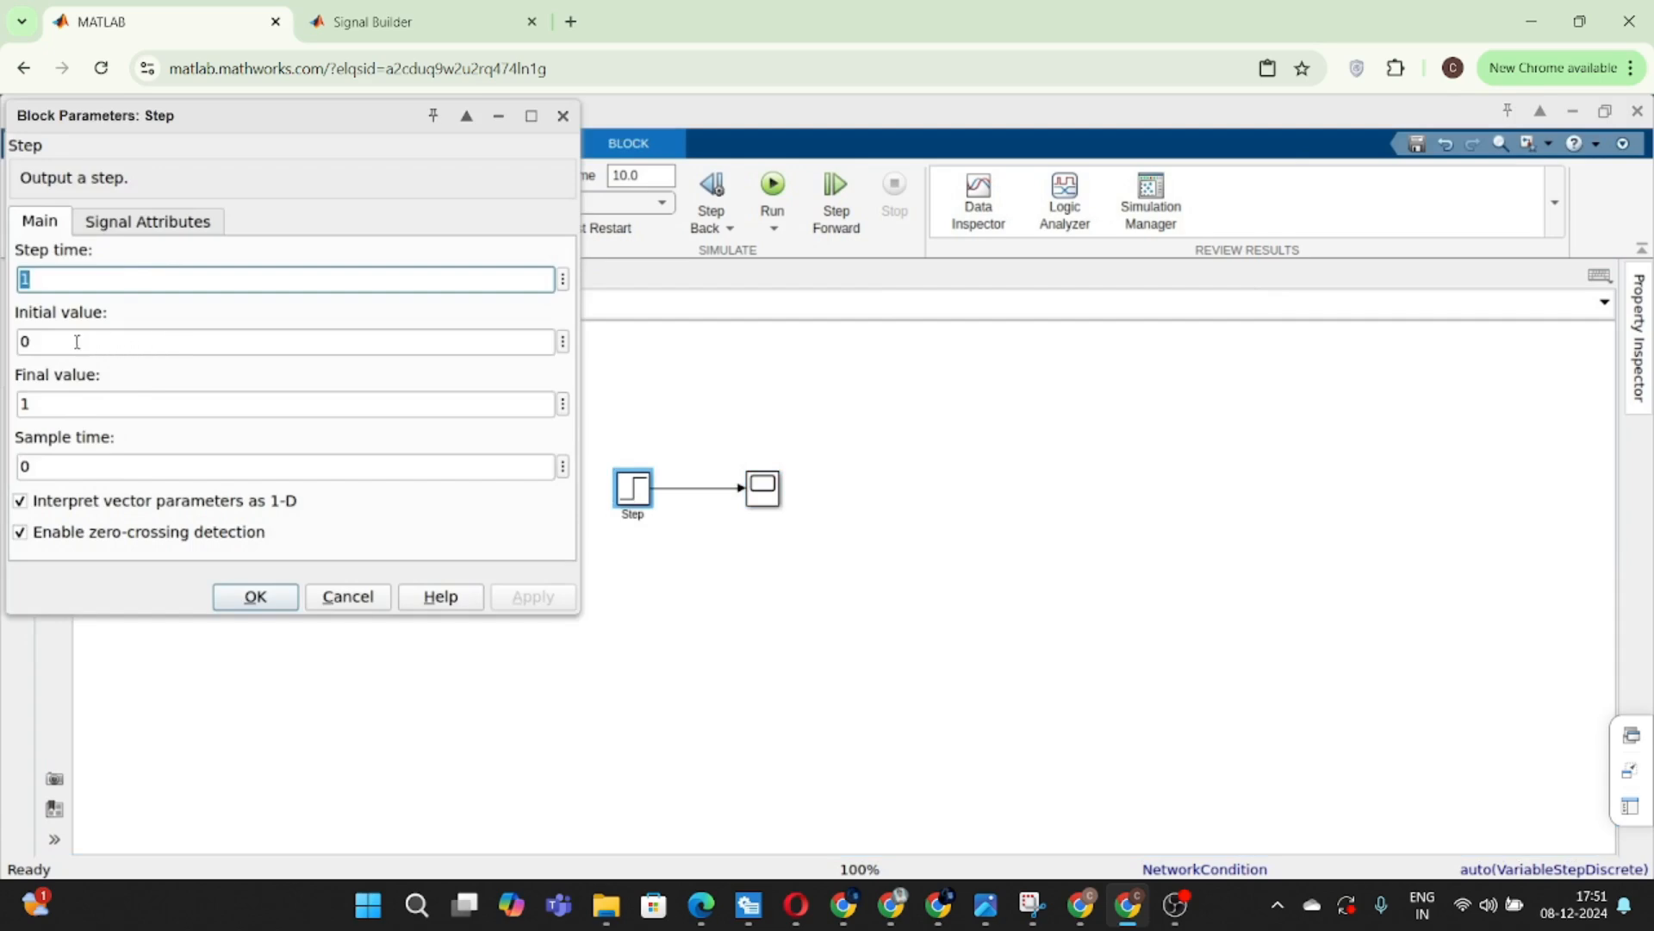
{"action": "left_click", "coordinate": [289, 603]}
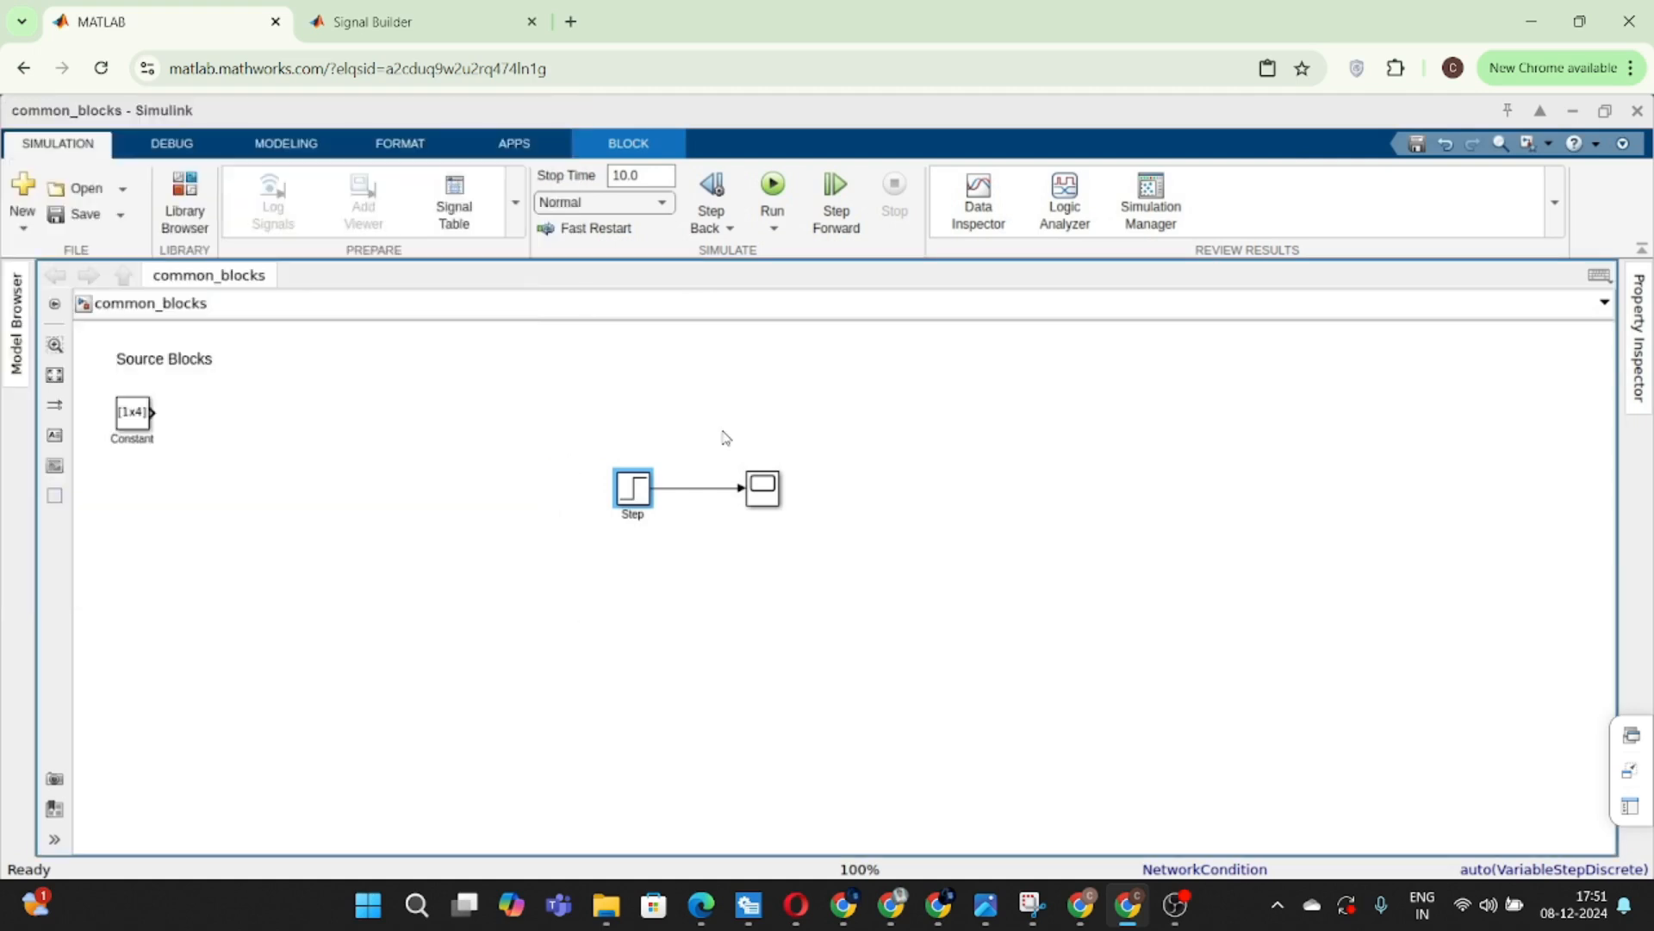
- Delete the Scope block together with its signal line
{"action": "left_click", "coordinate": [721, 433]}
{"action": "left_click_drag", "start_coordinate": [697, 445], "coordinate": [805, 531]}
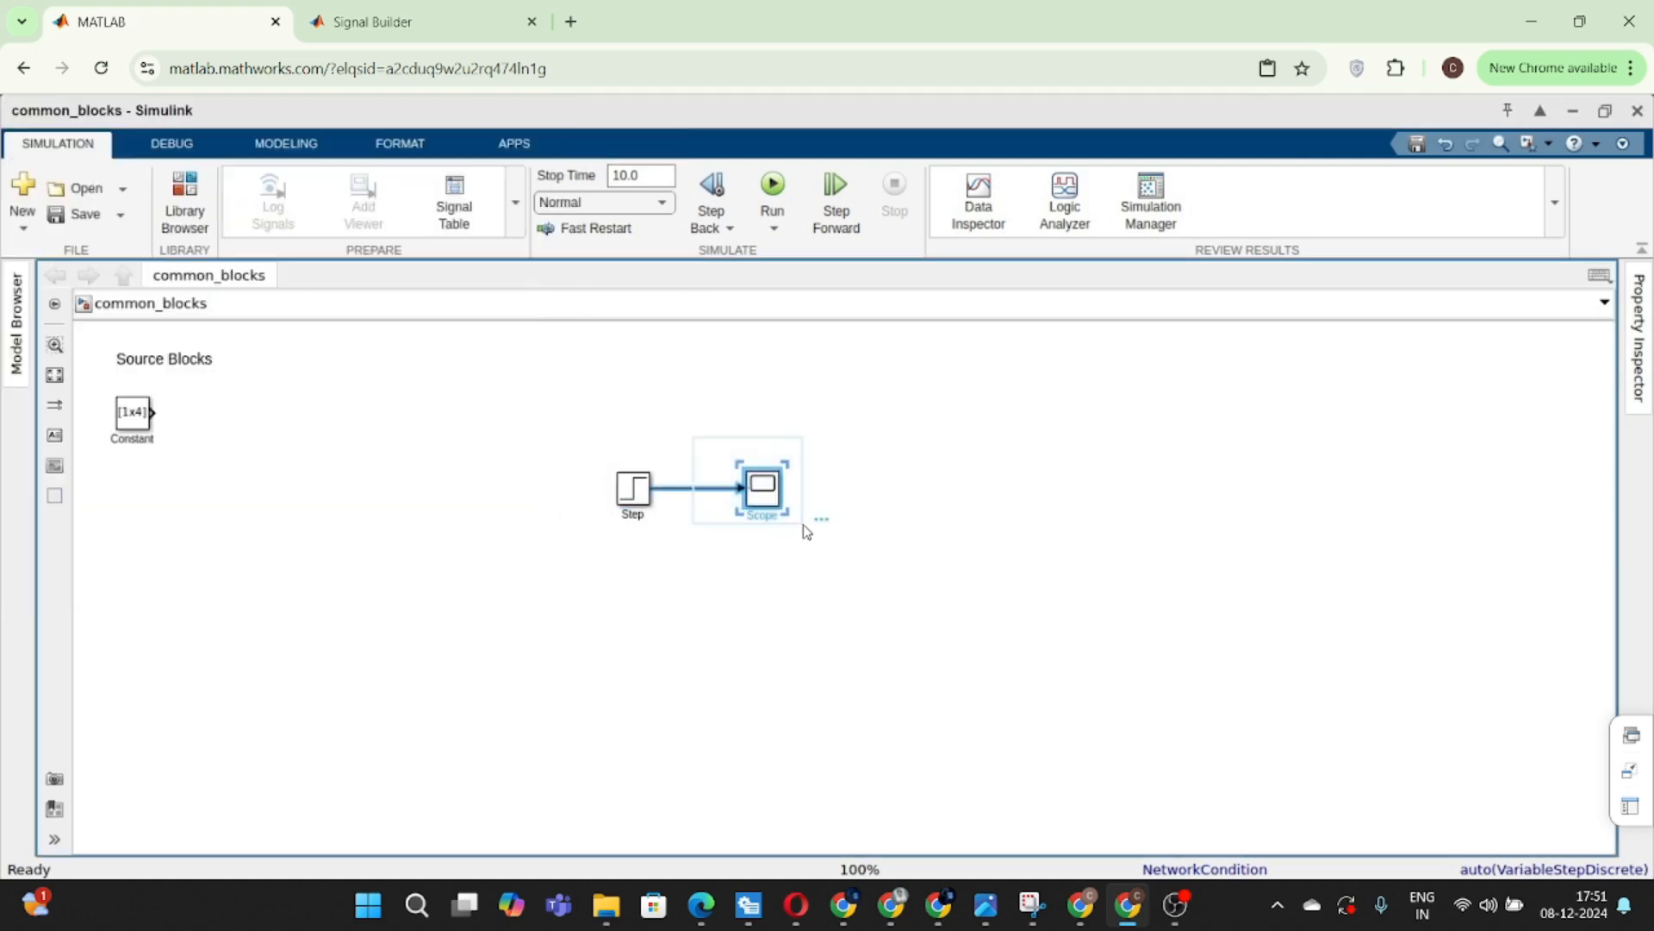
{"action": "key", "text": "Delete"}
- Move the Step block beside the Constant block under the "Source Blocks" heading and save the model
{"action": "left_click_drag", "start_coordinate": [635, 492], "coordinate": [199, 416]}
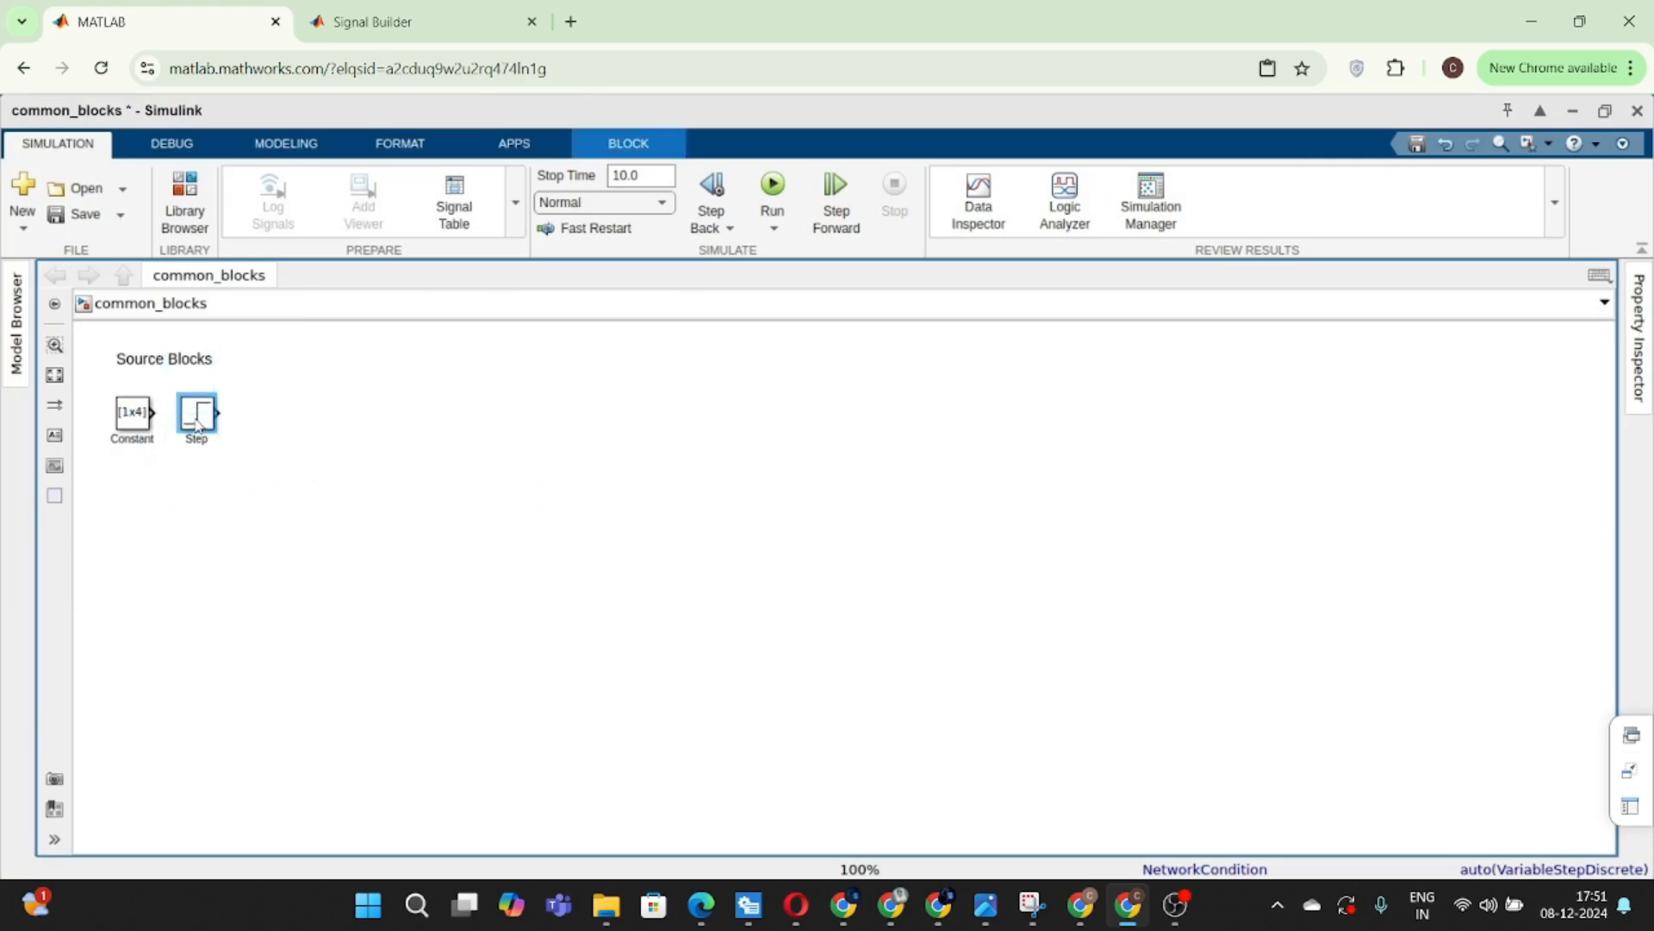
{"action": "left_click", "coordinate": [569, 548]}
{"action": "key", "text": "ctrl+s"}
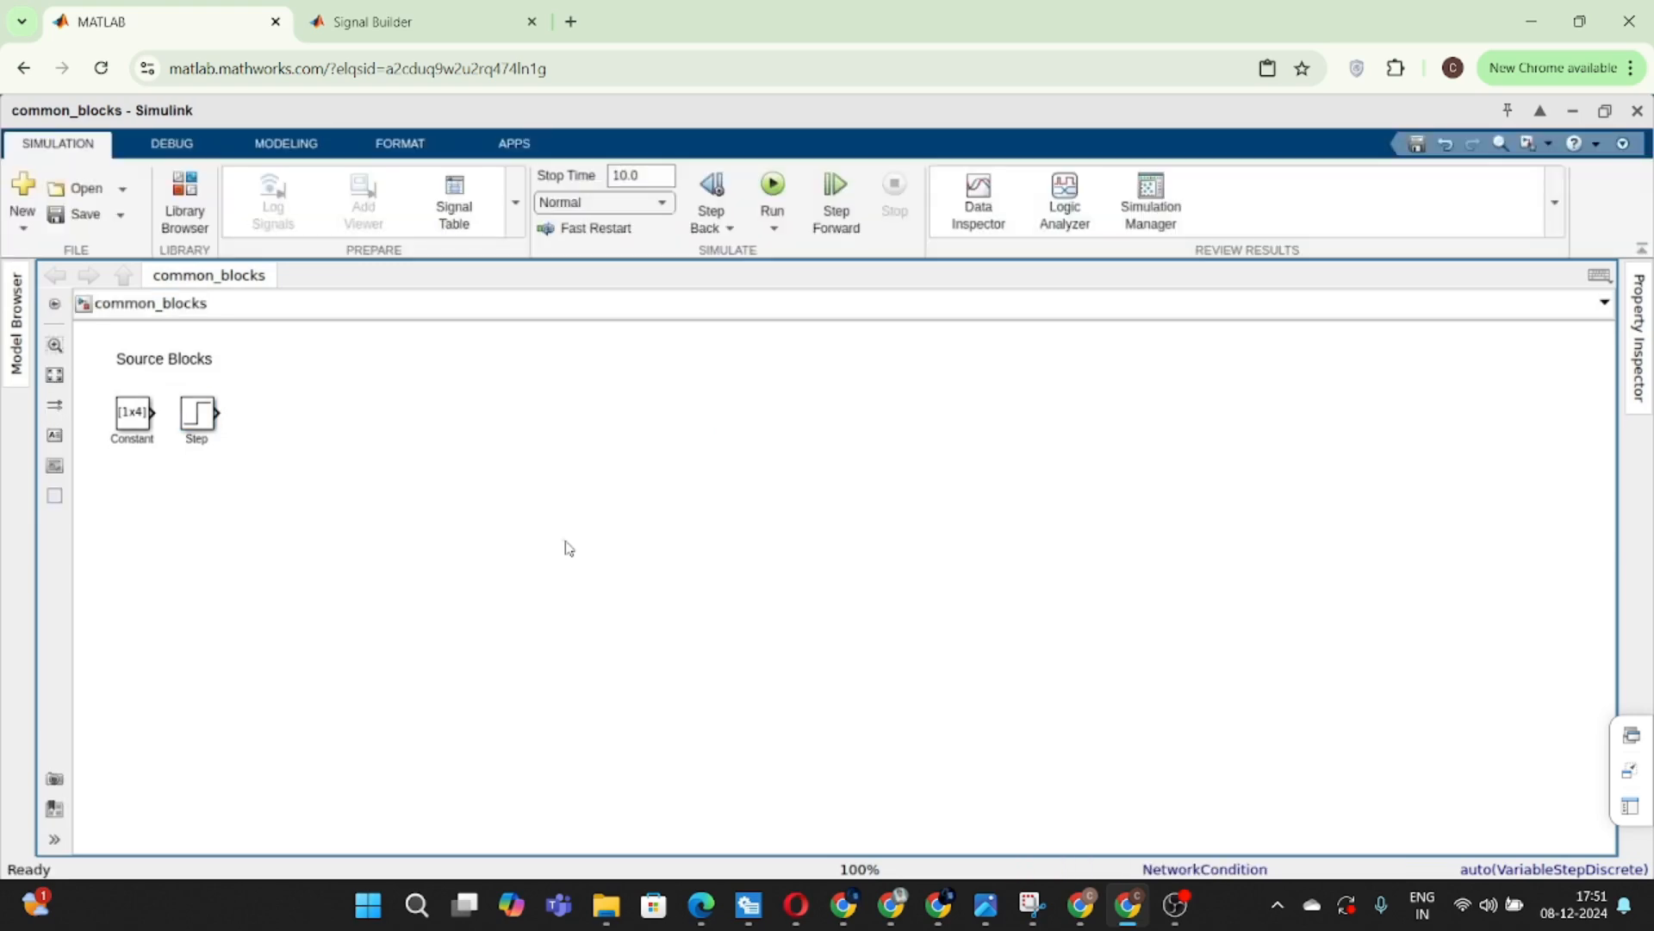
- Add a Pulse Generator block to the canvas and enlarge it
{"action": "double_click", "coordinate": [708, 518]}
{"action": "type", "text": "Pul"}
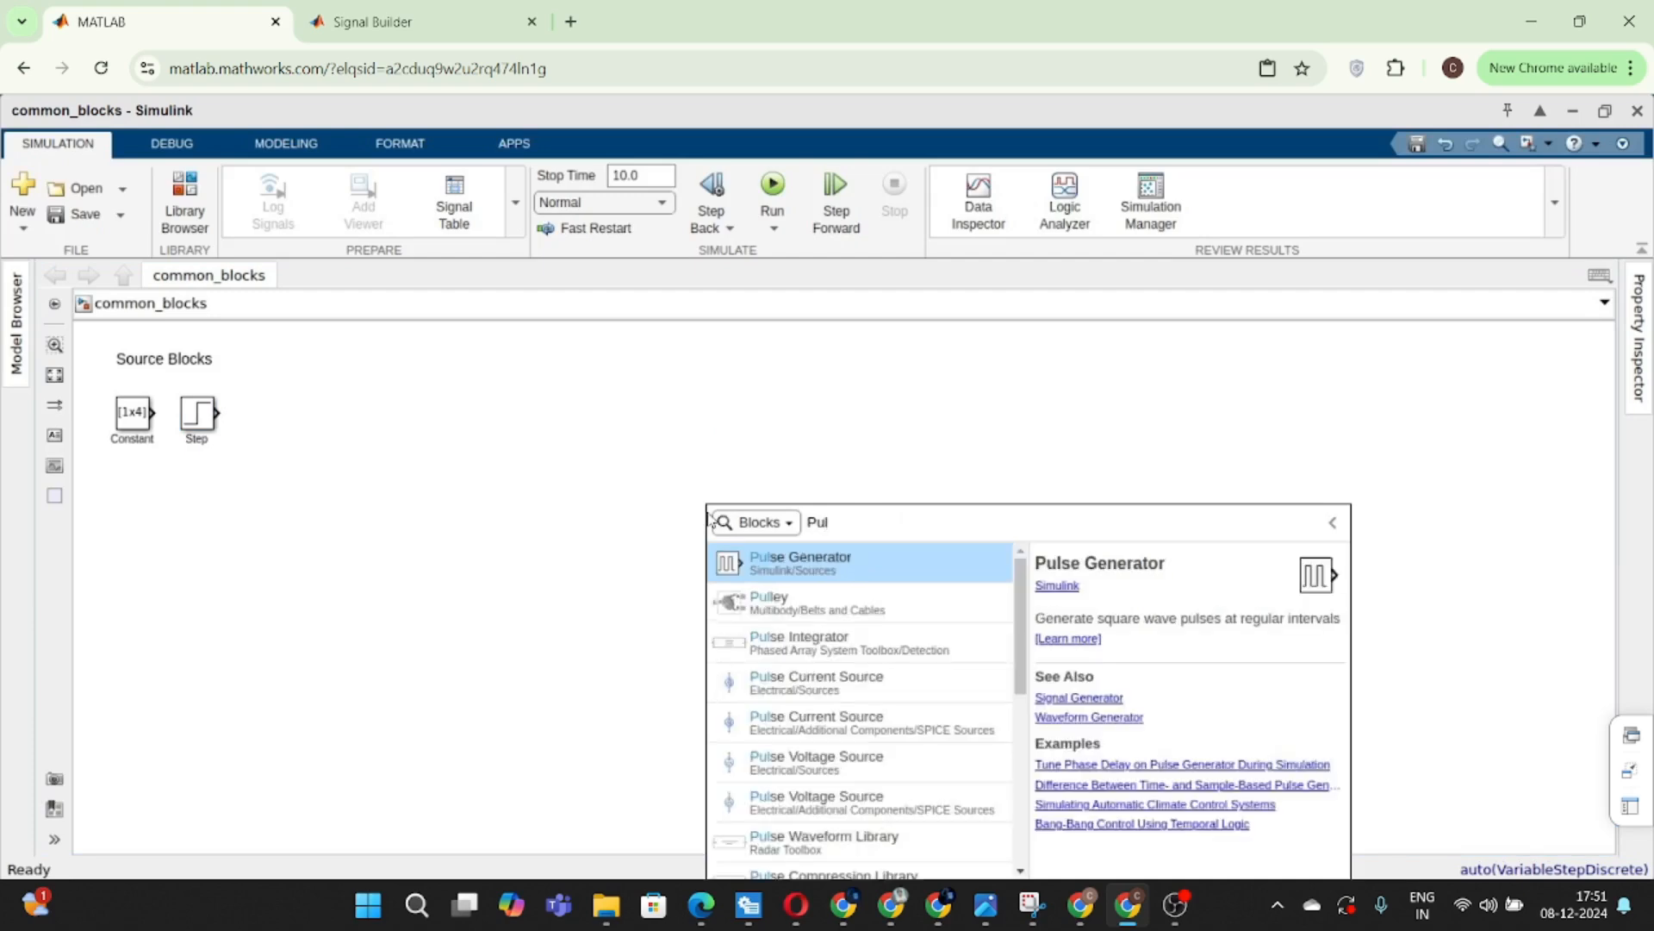
{"action": "key", "text": "Return"}
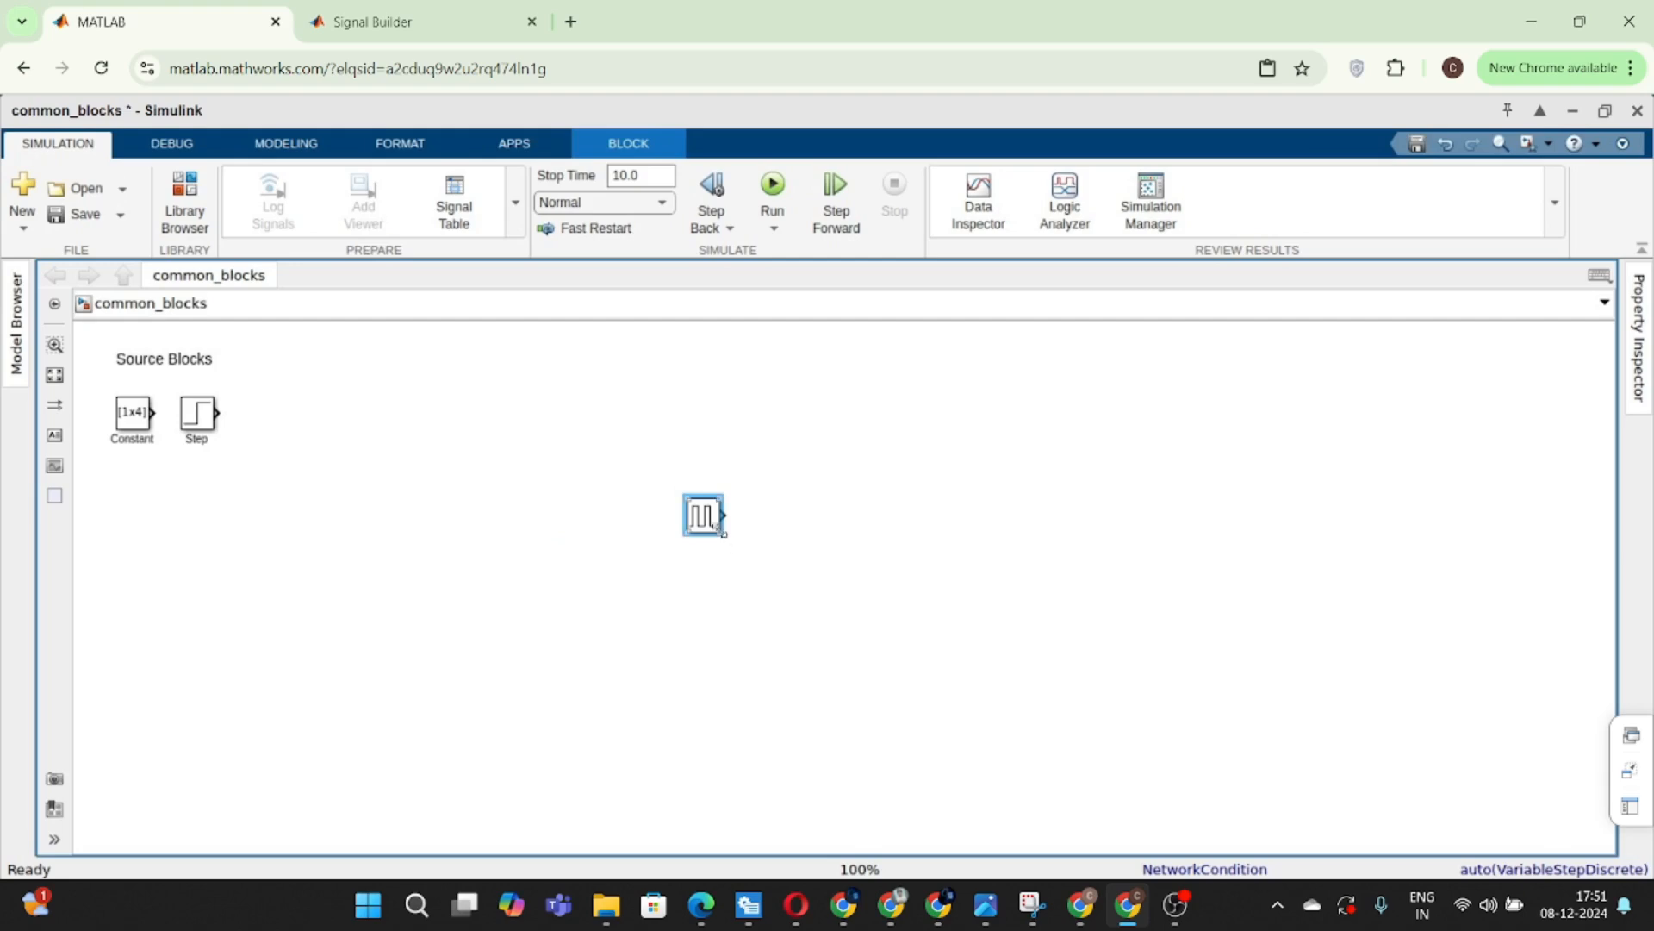
{"action": "left_click_drag", "start_coordinate": [722, 536], "coordinate": [761, 557]}
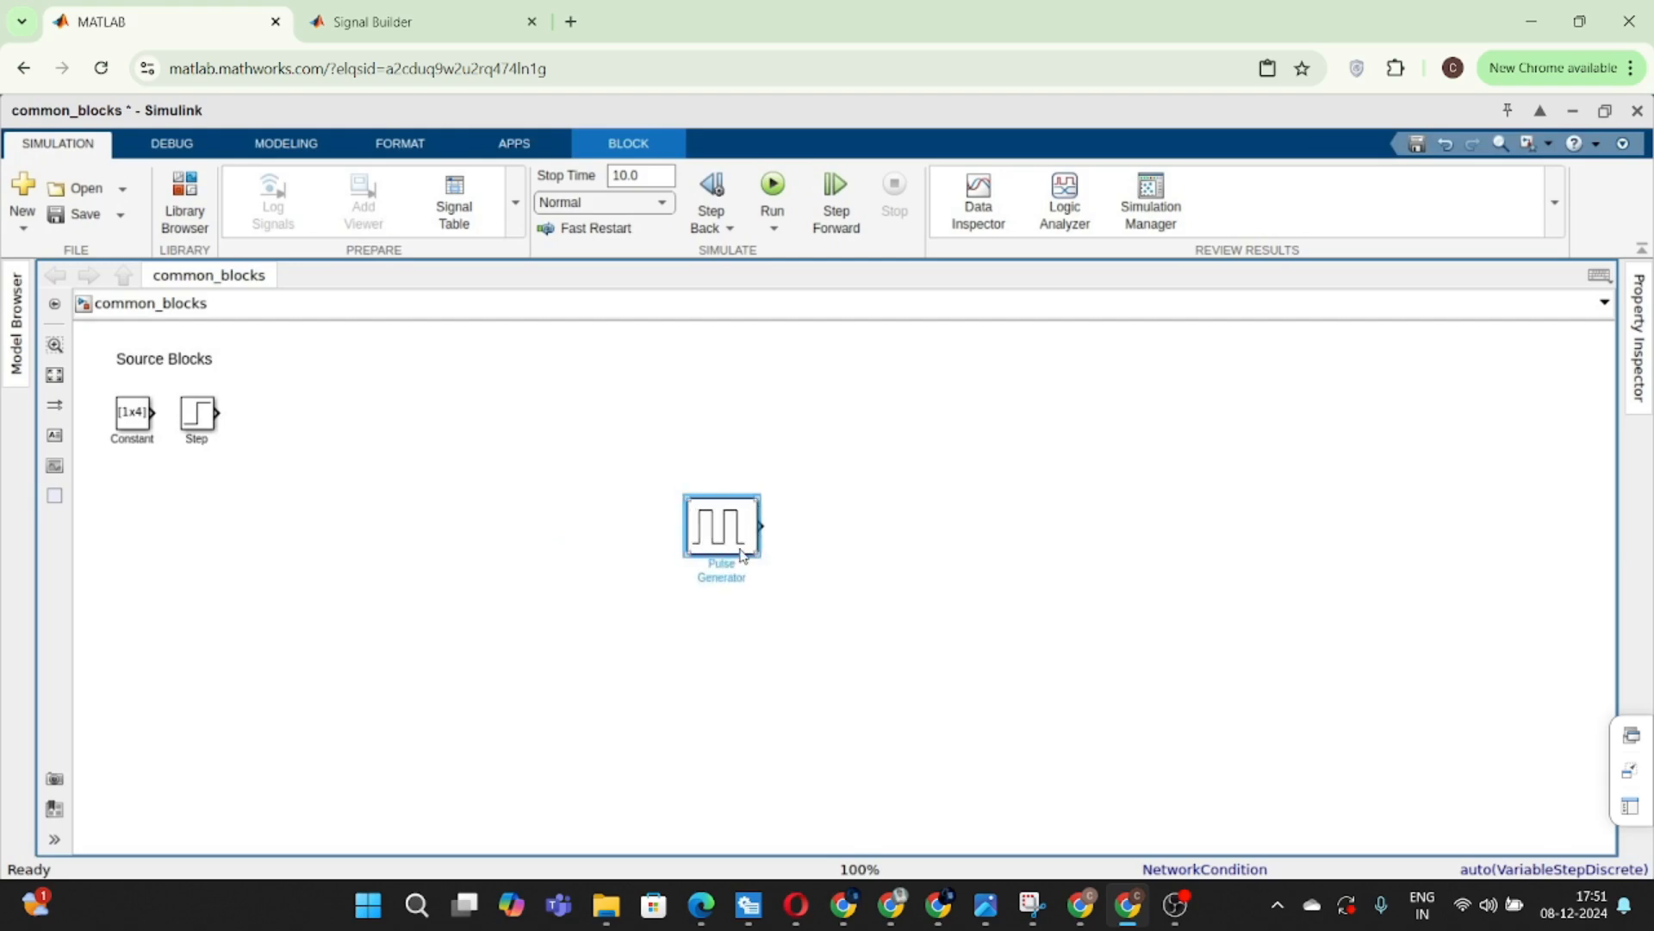
- Show the Pulse Generator's block name and move the block closer to the source blocks
{"action": "left_click", "coordinate": [747, 479]}
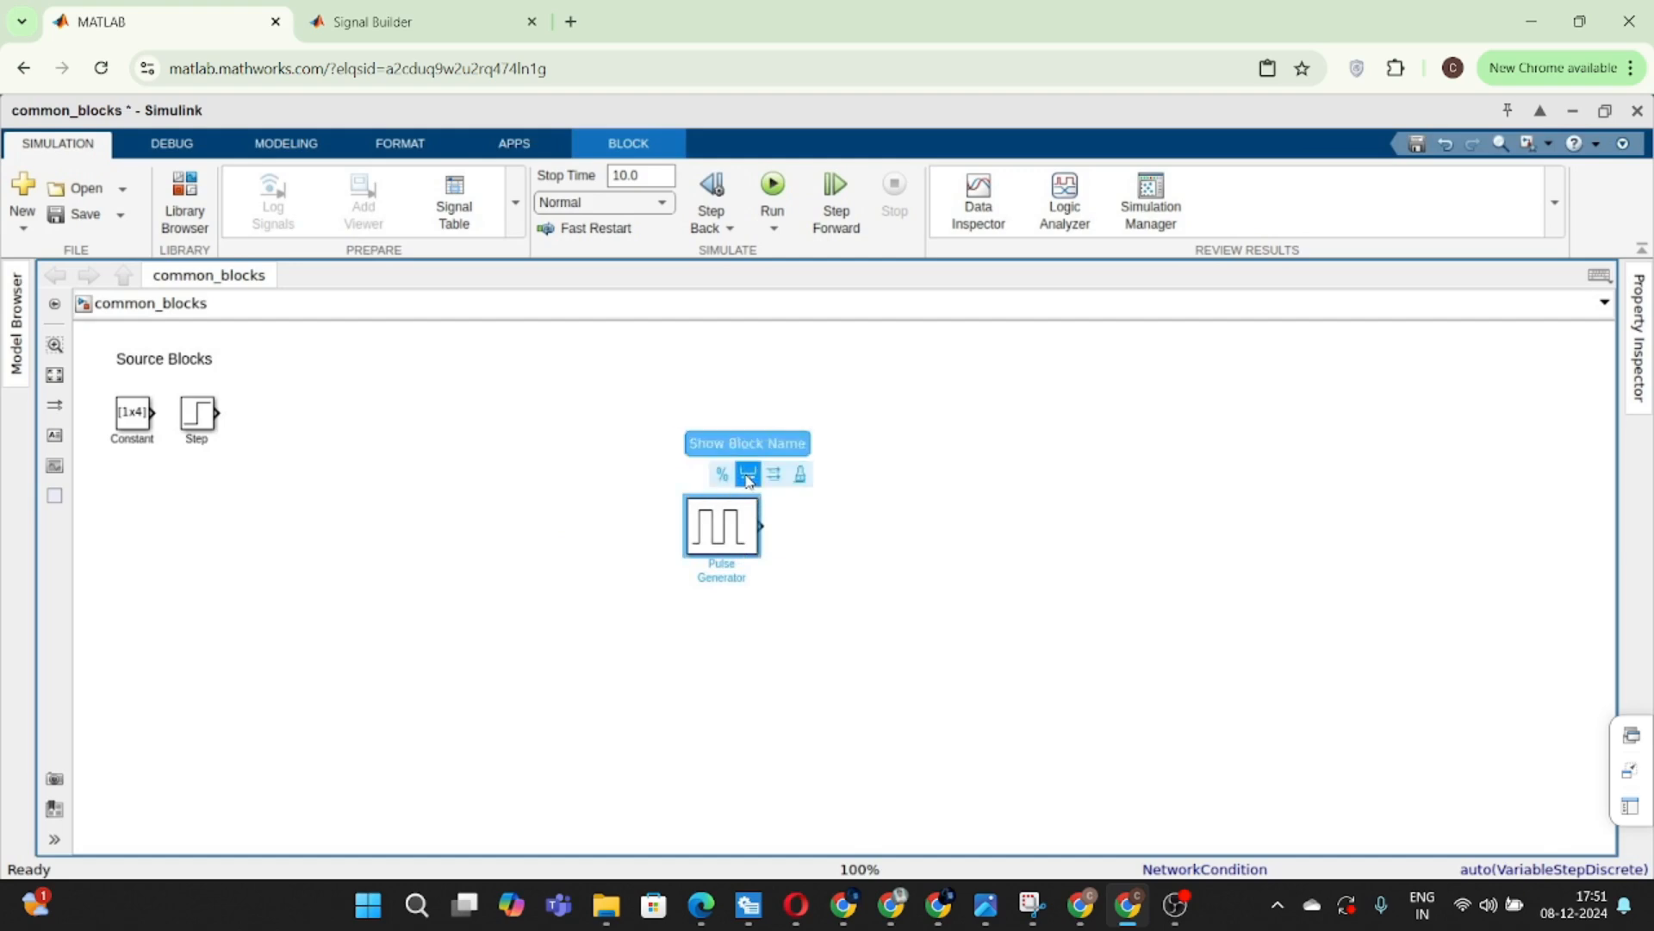
{"action": "left_click", "coordinate": [884, 536]}
{"action": "left_click_drag", "start_coordinate": [714, 537], "coordinate": [525, 515]}
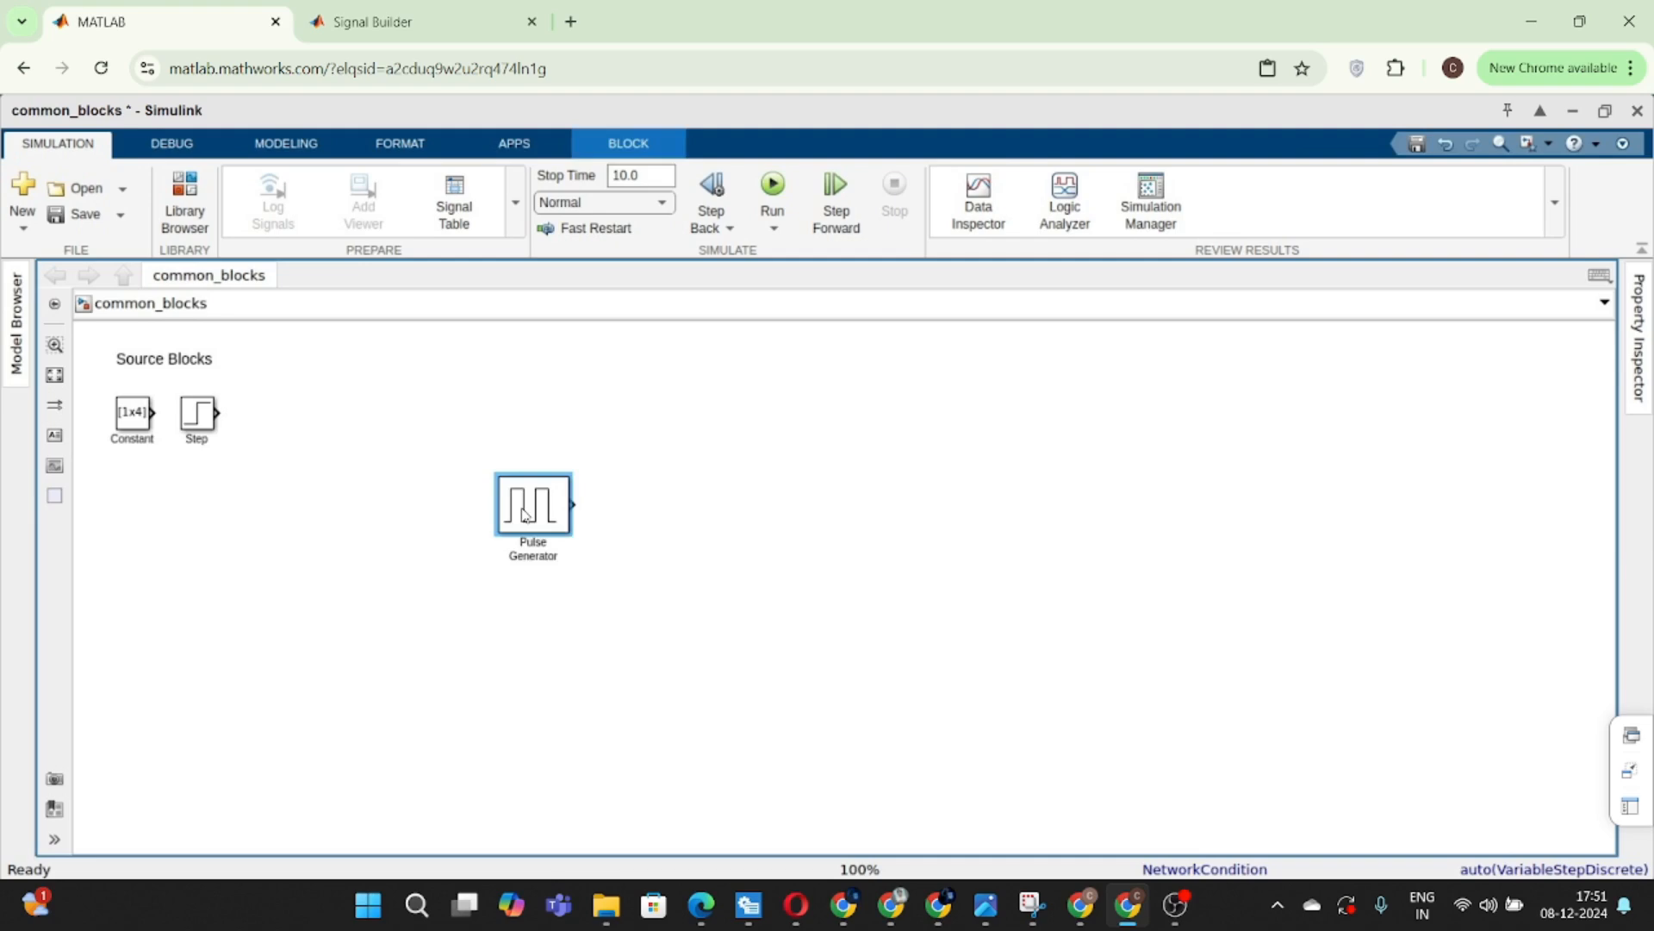
- Examine the Pulse Generator's parameters, including pulse type, amplitude, period, pulse width and phase delay
{"action": "double_click", "coordinate": [544, 507]}
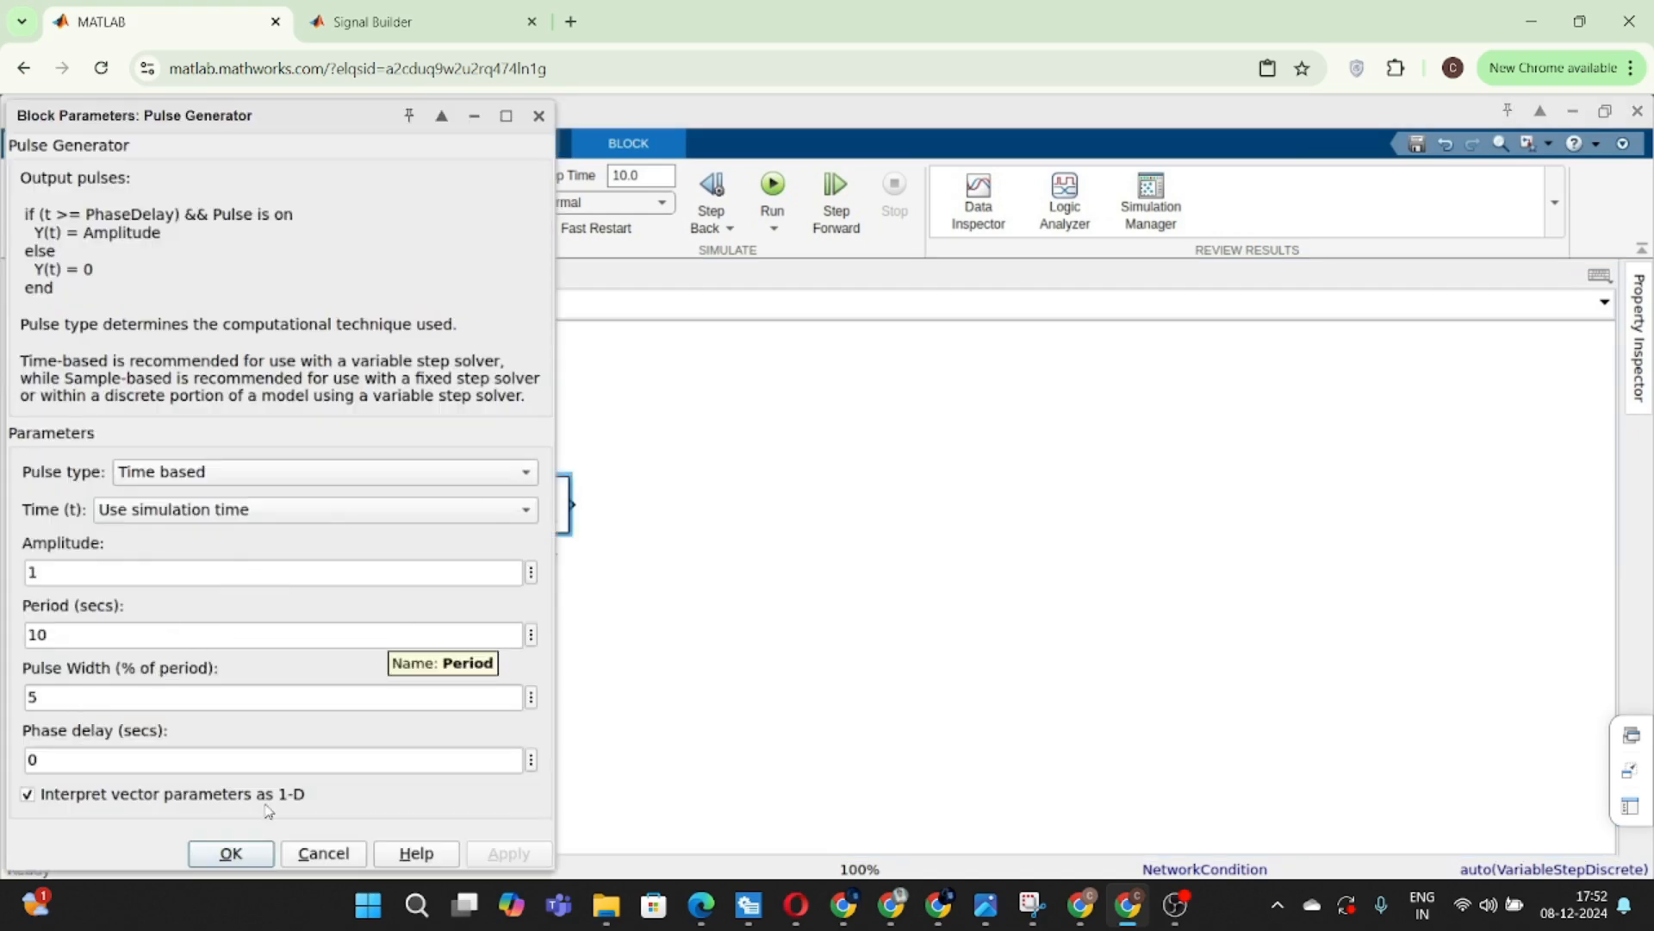
{"action": "left_click", "coordinate": [234, 854]}
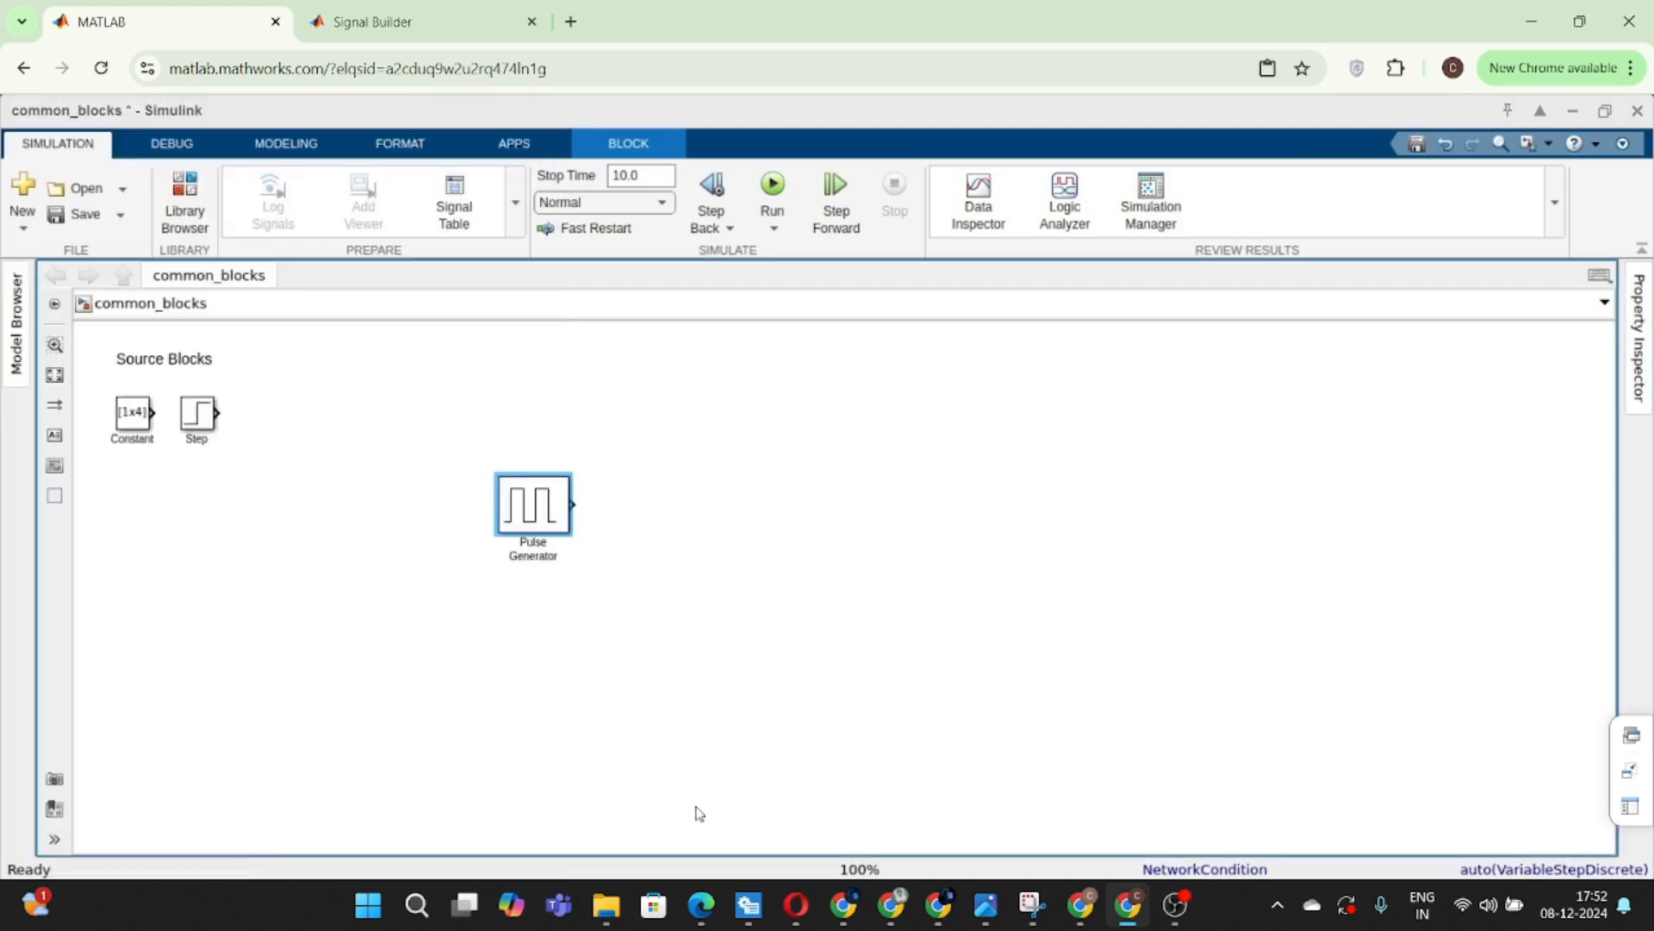
{"action": "left_click", "coordinate": [540, 517]}
{"action": "double_click", "coordinate": [538, 516]}
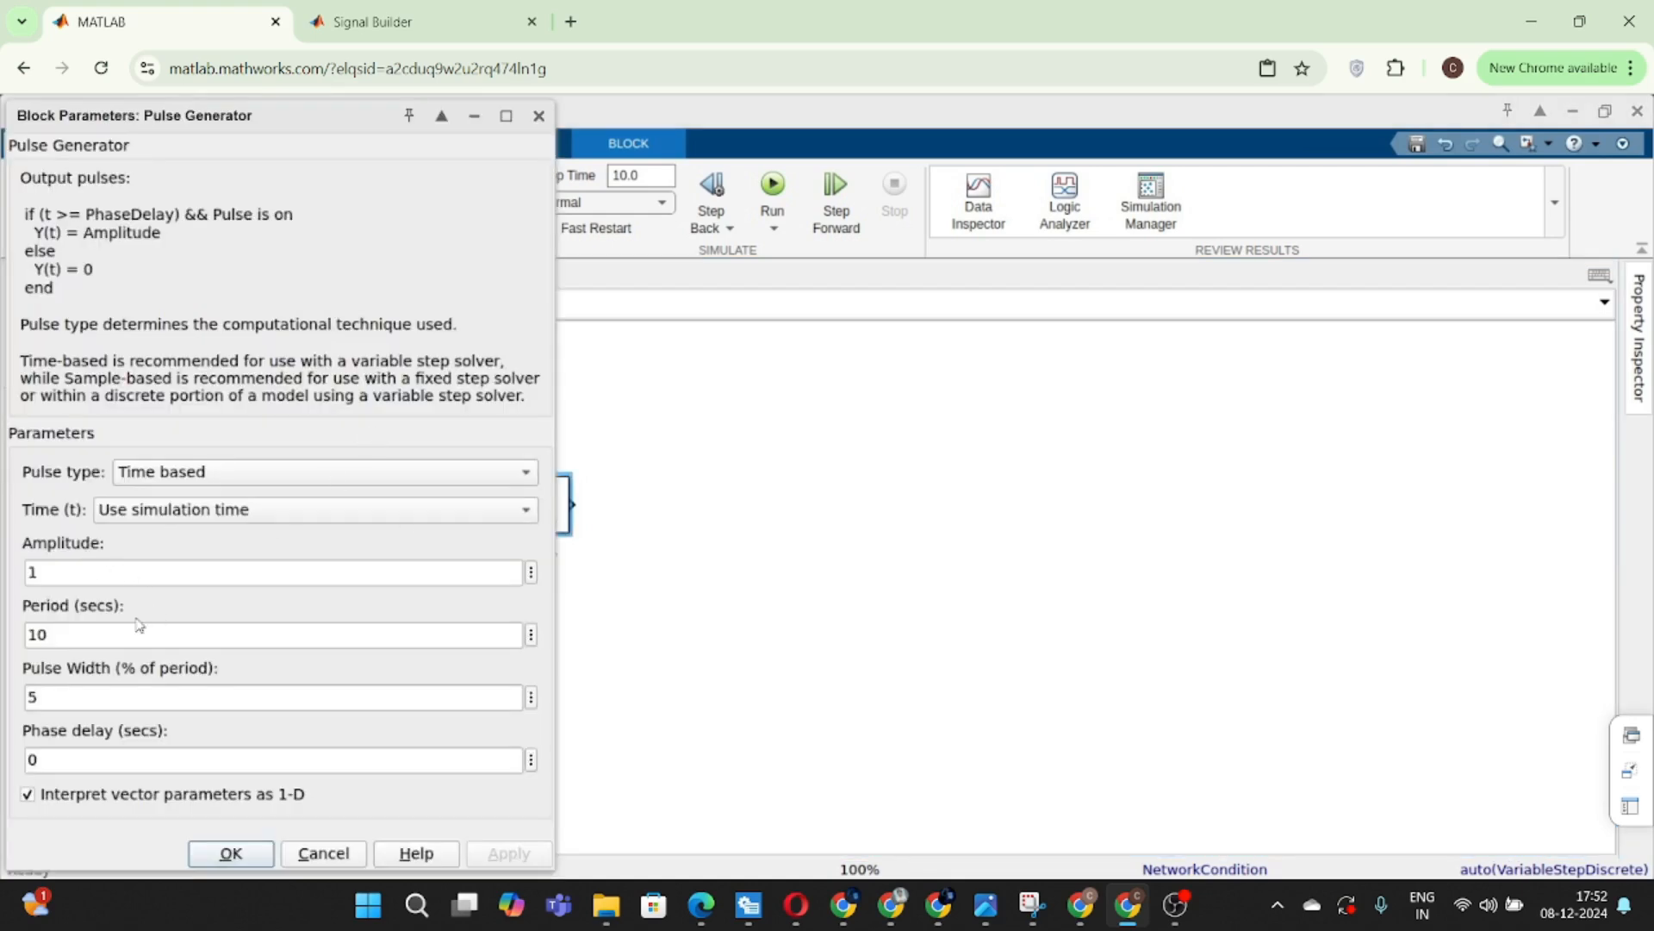
{"action": "left_click", "coordinate": [234, 853]}
{"action": "left_click", "coordinate": [732, 766]}
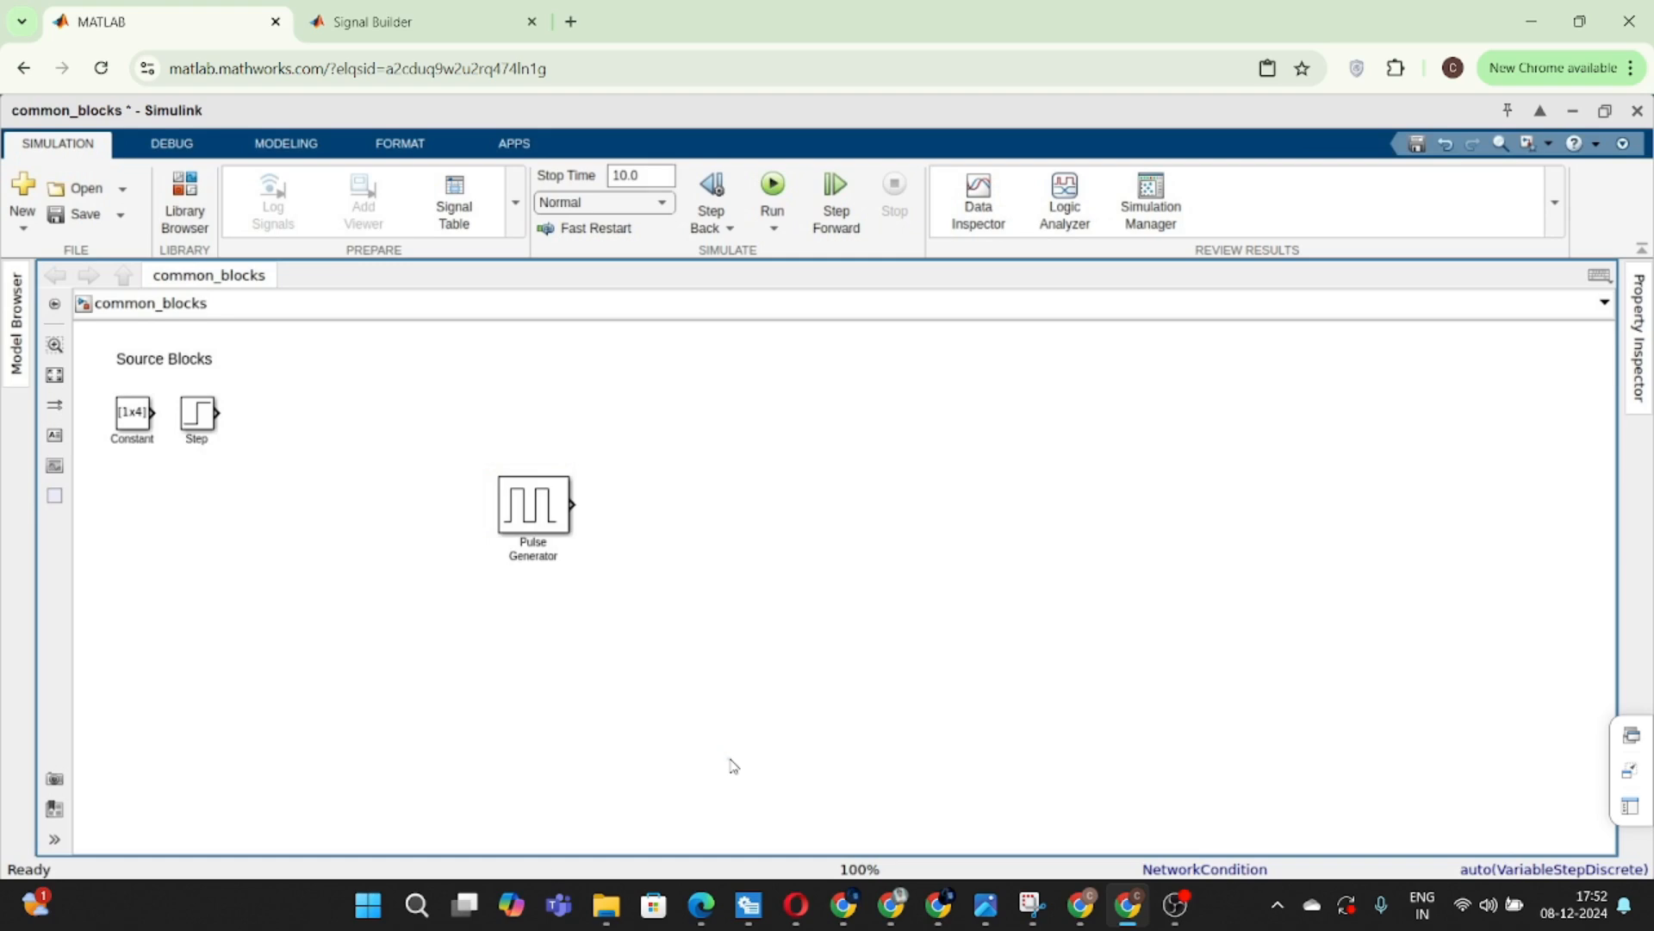
- Add a Scope block beside the Pulse Generator and connect the Pulse Generator's output to its input
{"action": "left_click", "coordinate": [539, 512]}
{"action": "double_click", "coordinate": [742, 446]}
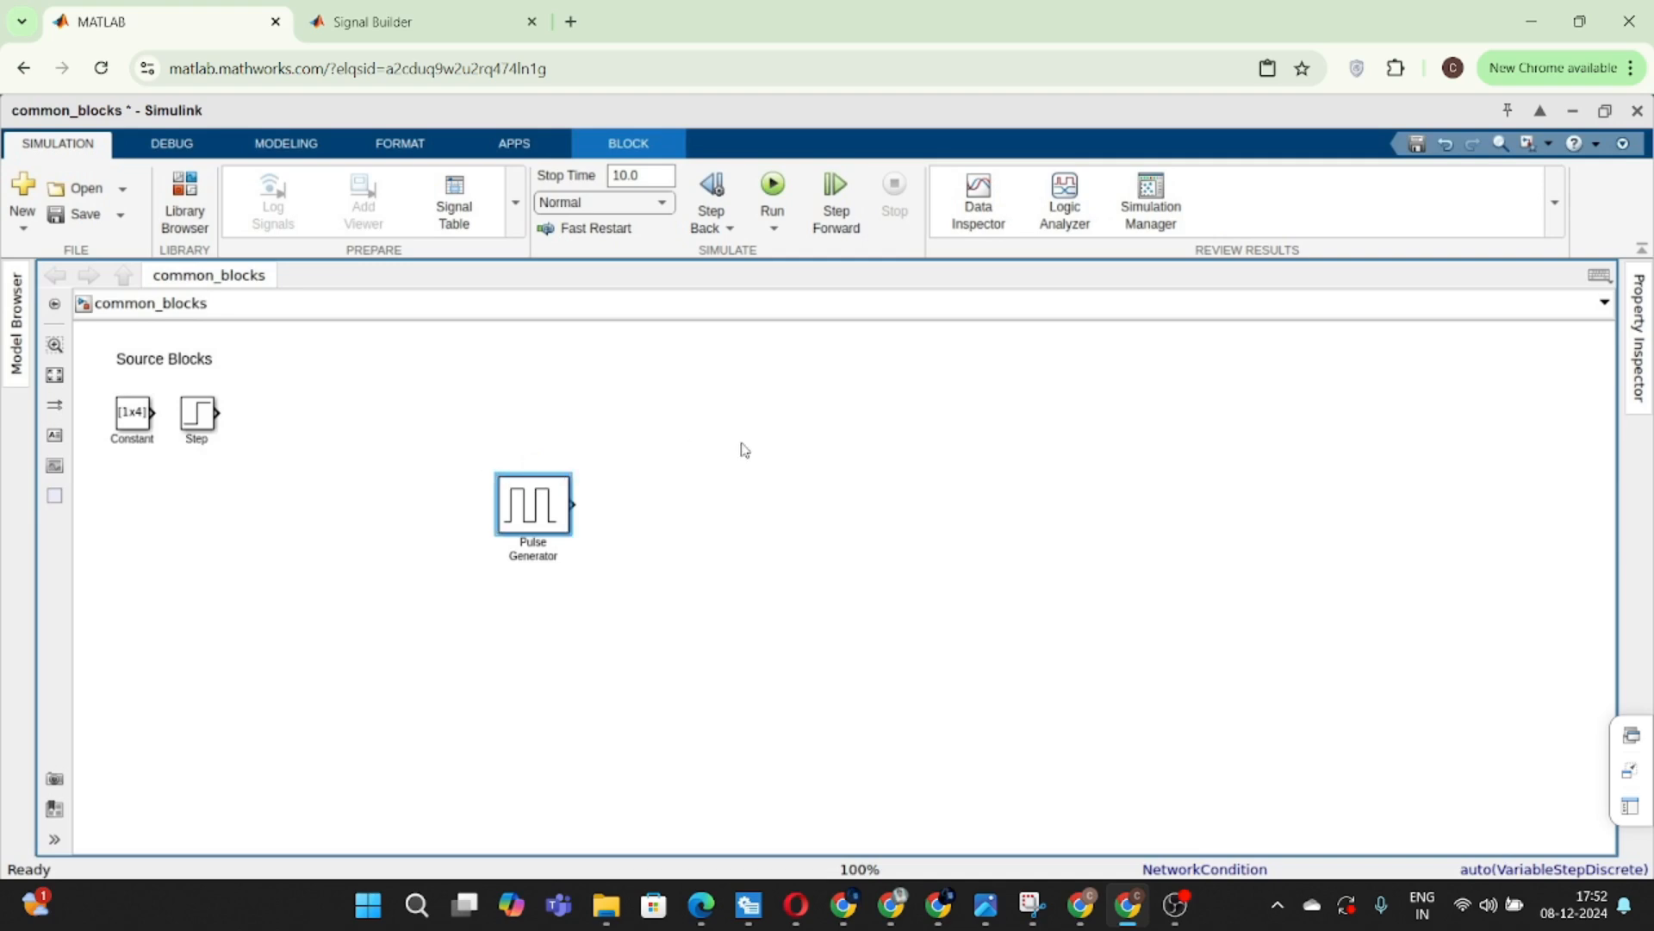
{"action": "type", "text": "sc"}
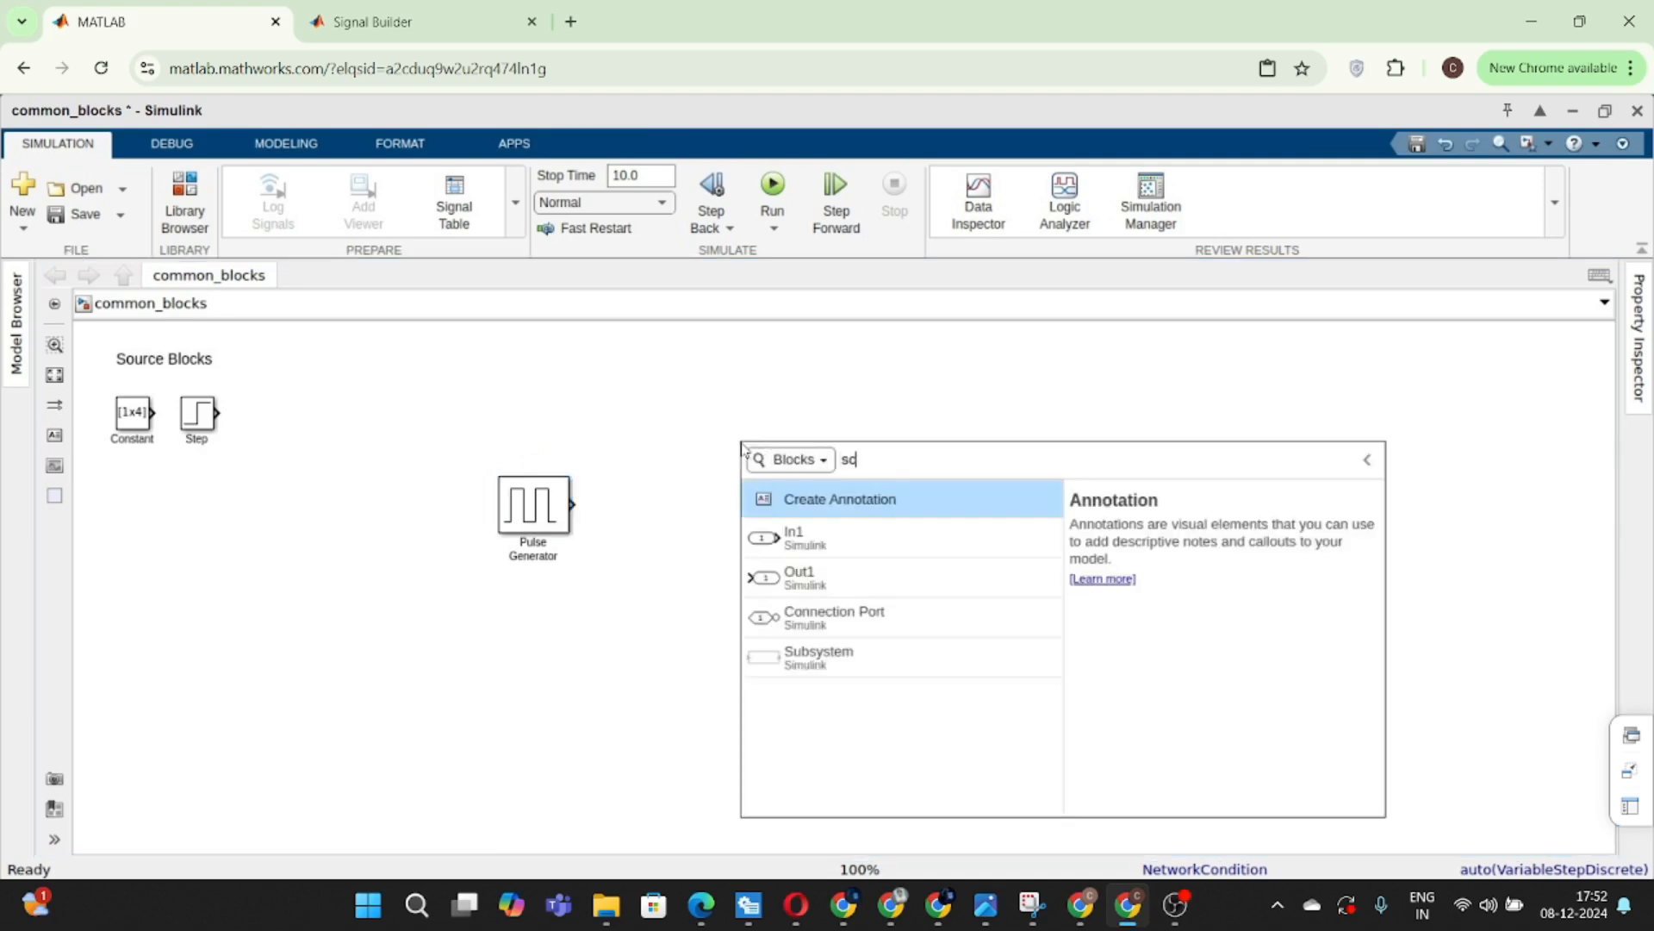
{"action": "type", "text": "op"}
{"action": "key", "text": "Return"}
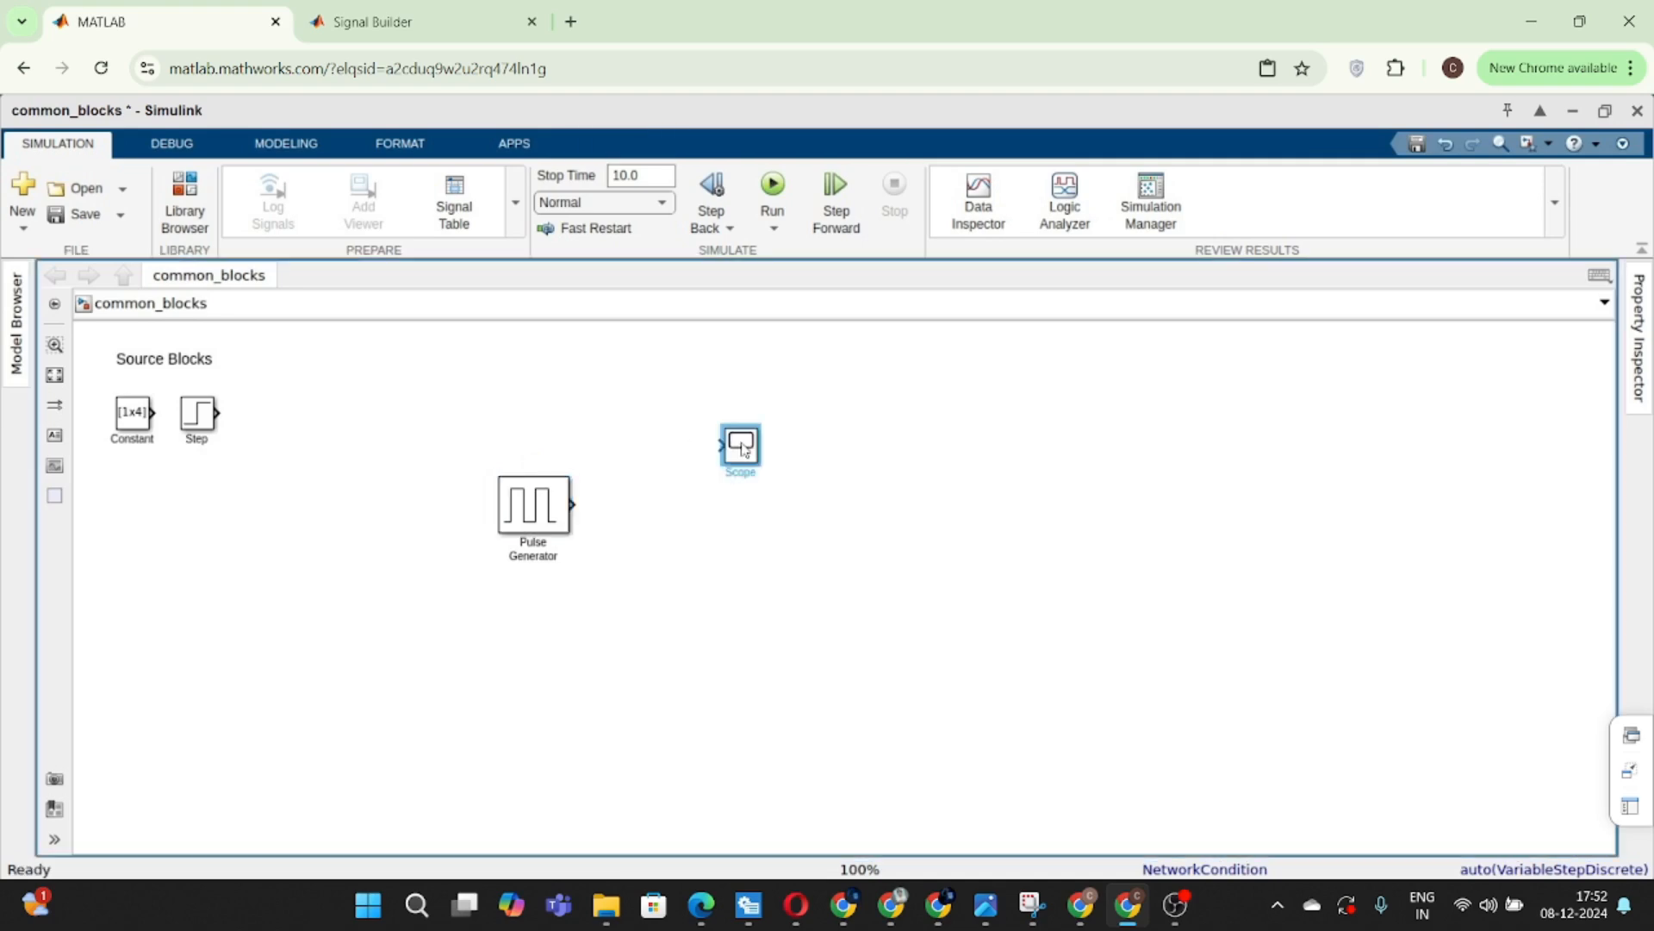
{"action": "left_click_drag", "start_coordinate": [761, 467], "coordinate": [723, 525]}
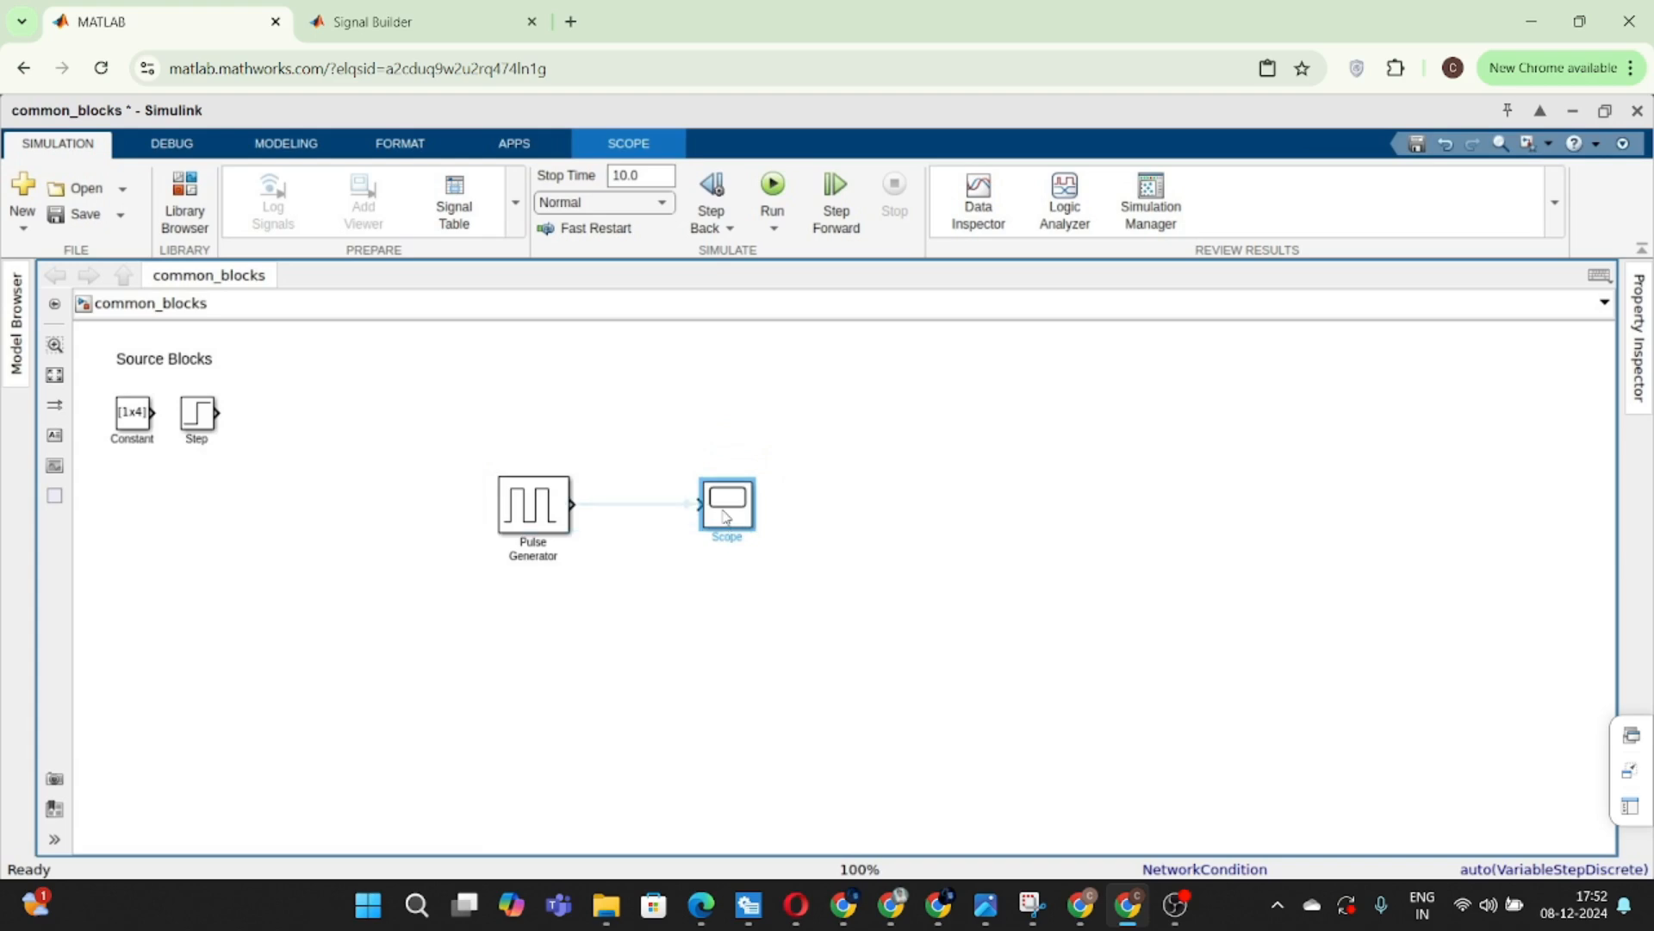
{"action": "left_click", "coordinate": [635, 523]}
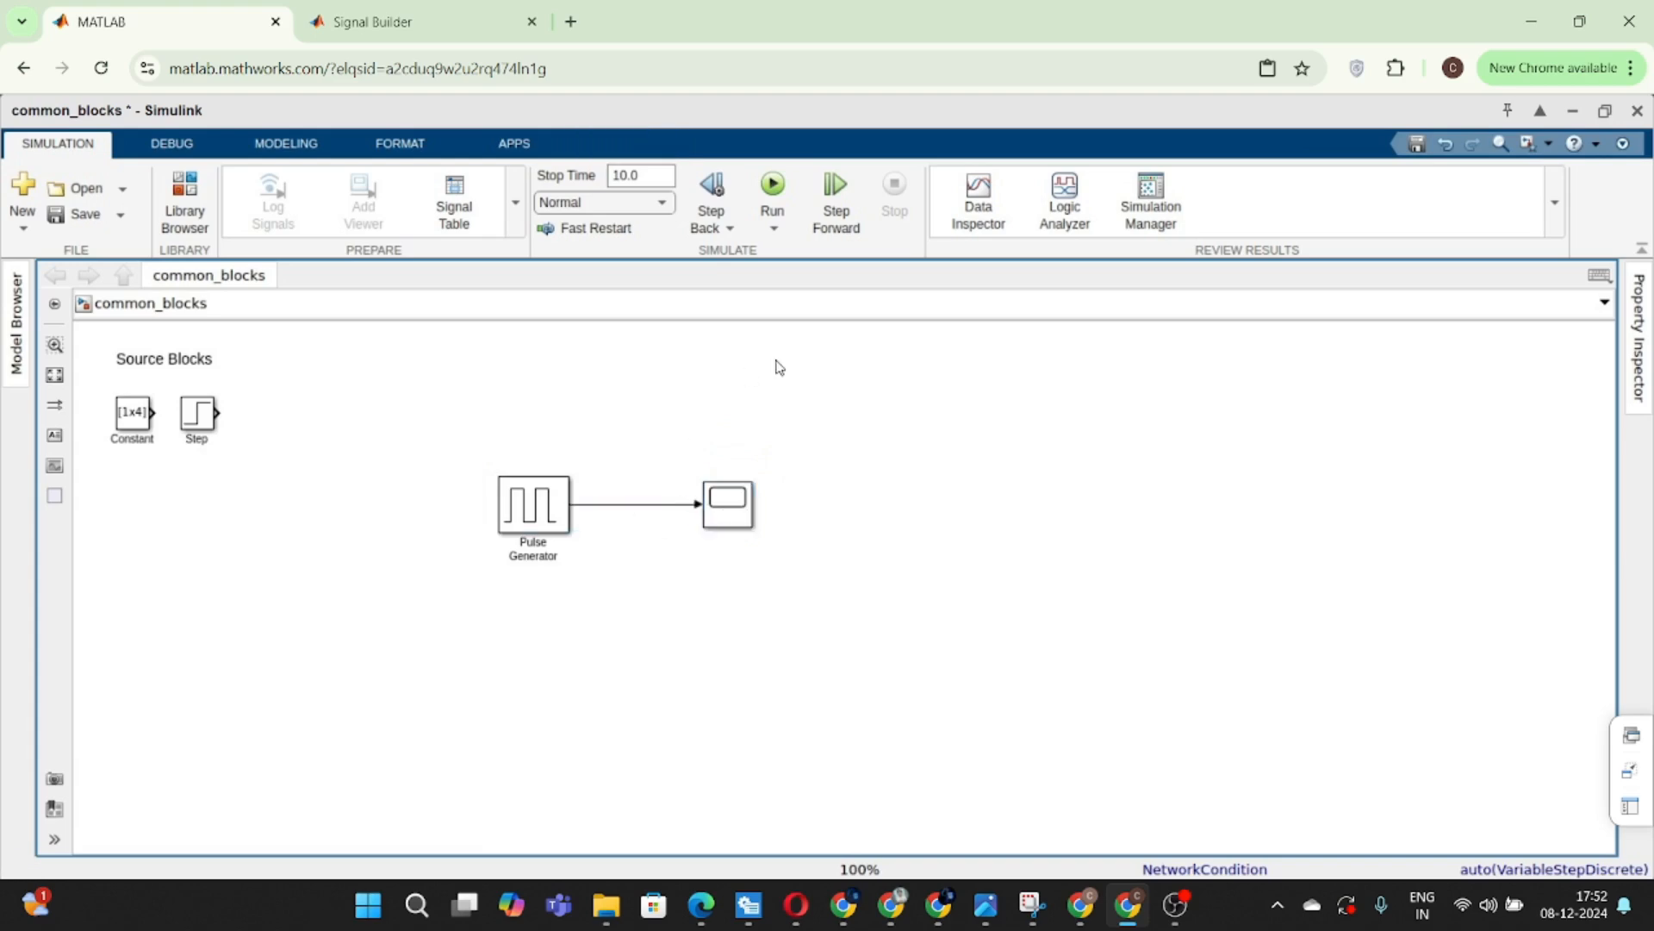
- Save the model, run the simulation and view the Pulse Generator's output in the Scope scaled to fit
{"action": "key", "text": "ctrl+s"}
{"action": "left_click", "coordinate": [770, 195]}
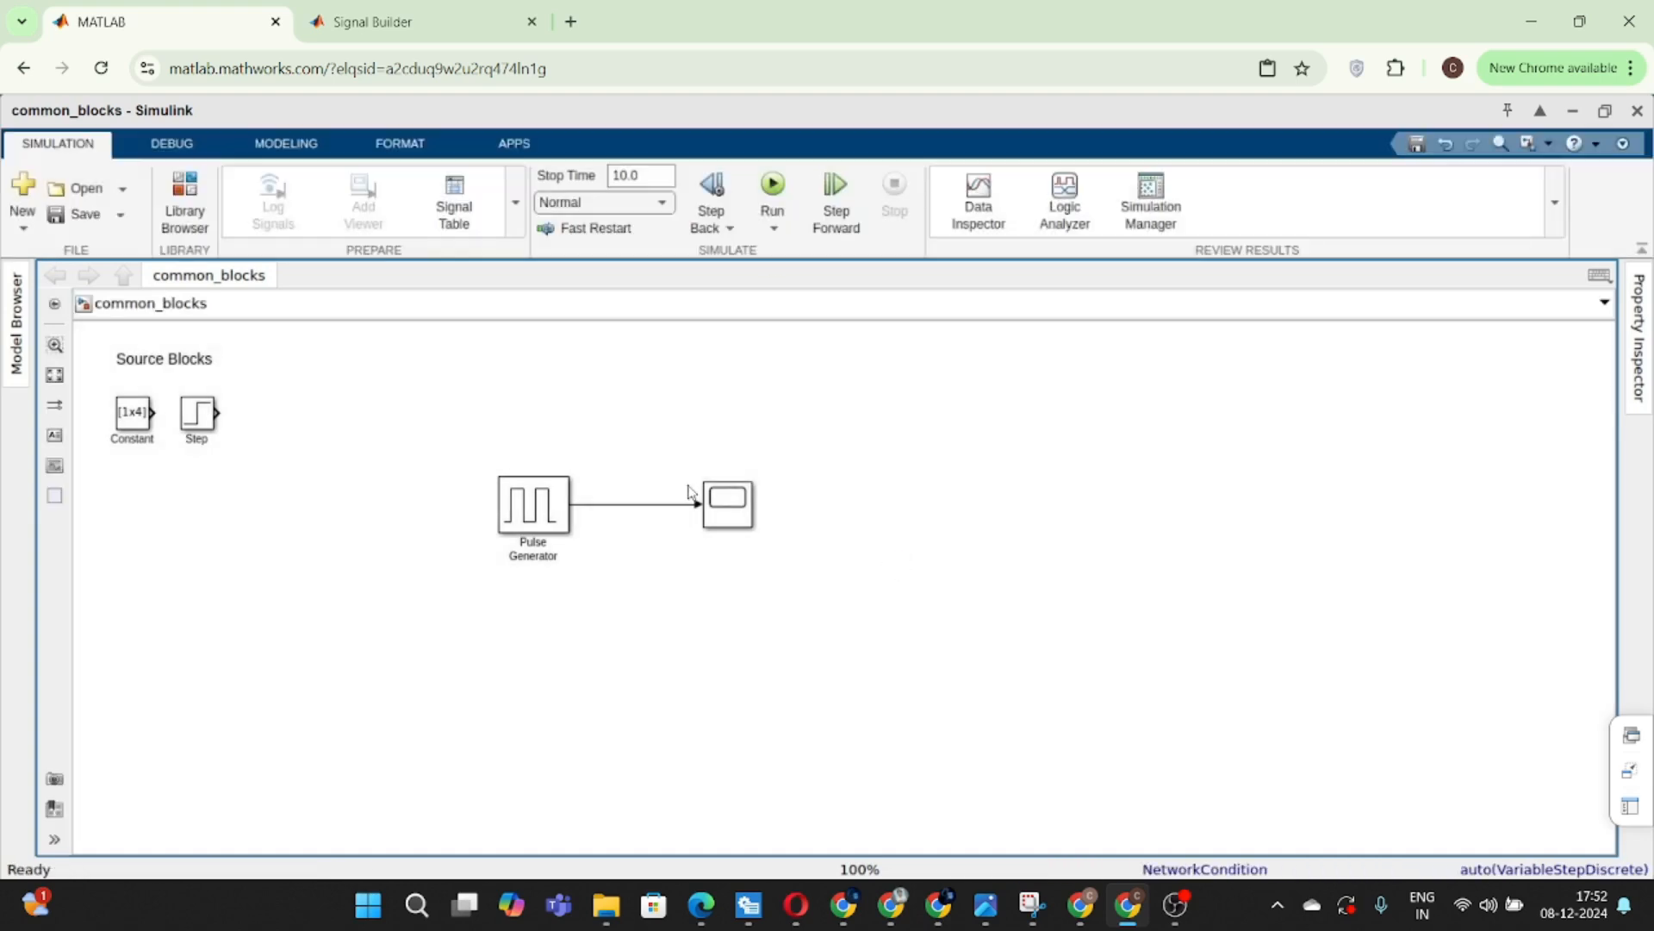
{"action": "left_click", "coordinate": [730, 508]}
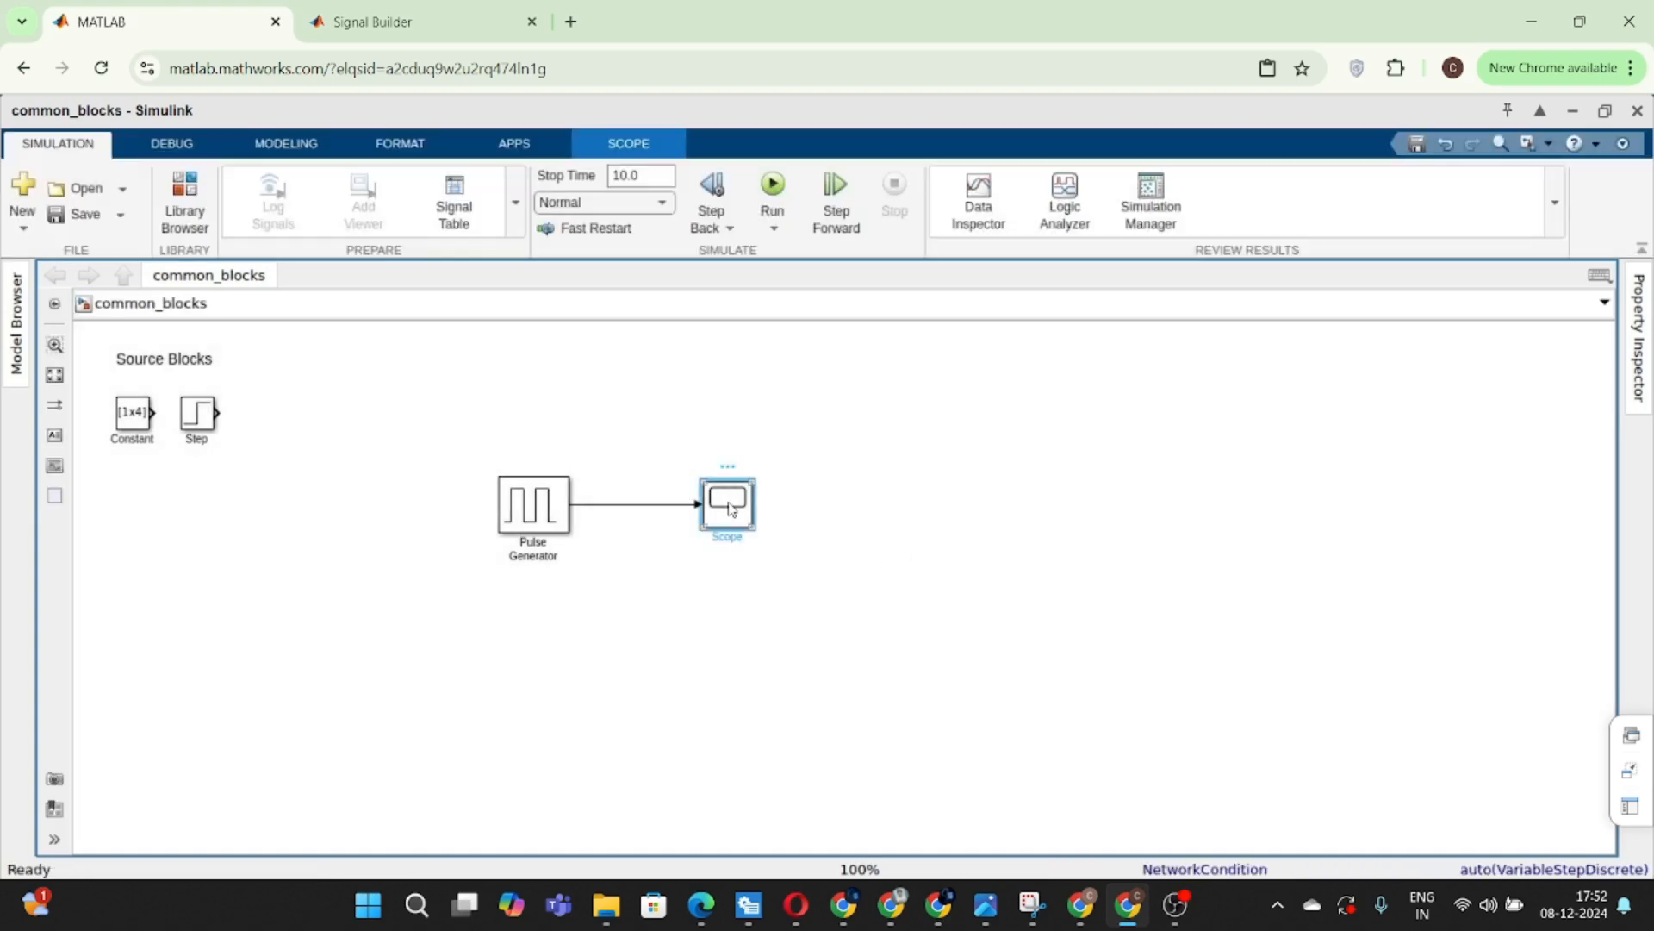
{"action": "double_click", "coordinate": [731, 507]}
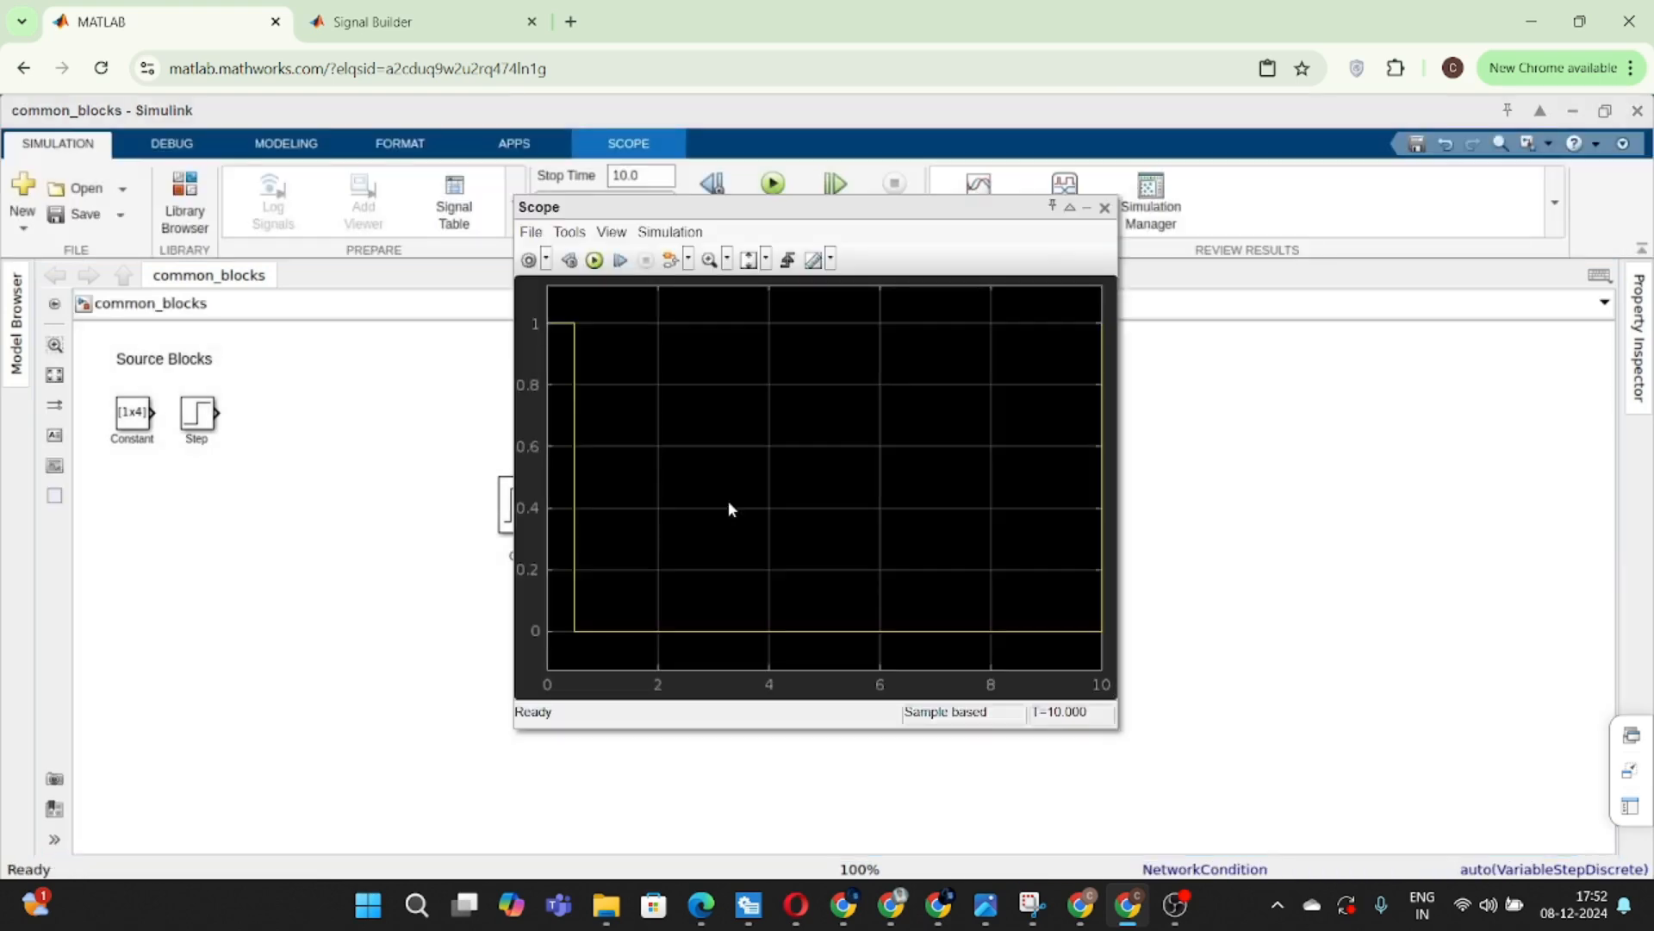
{"action": "left_click", "coordinate": [767, 262]}
{"action": "left_click", "coordinate": [1104, 207]}
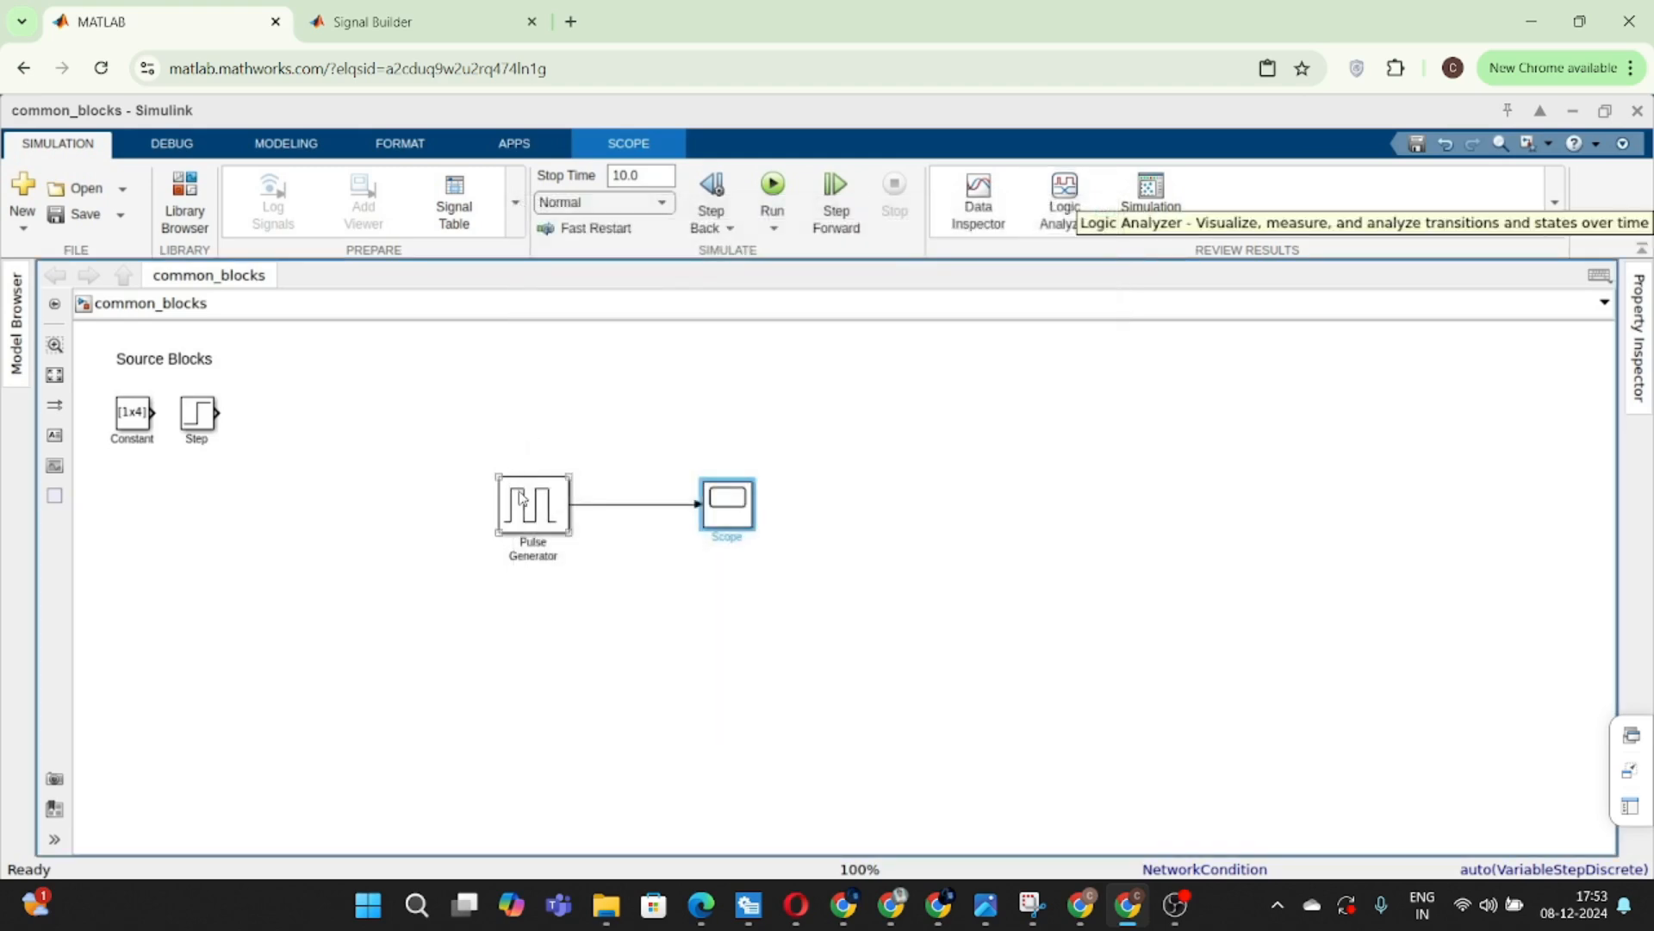
- Set the Pulse Generator's pulse width to 8% of the period
{"action": "double_click", "coordinate": [529, 502]}
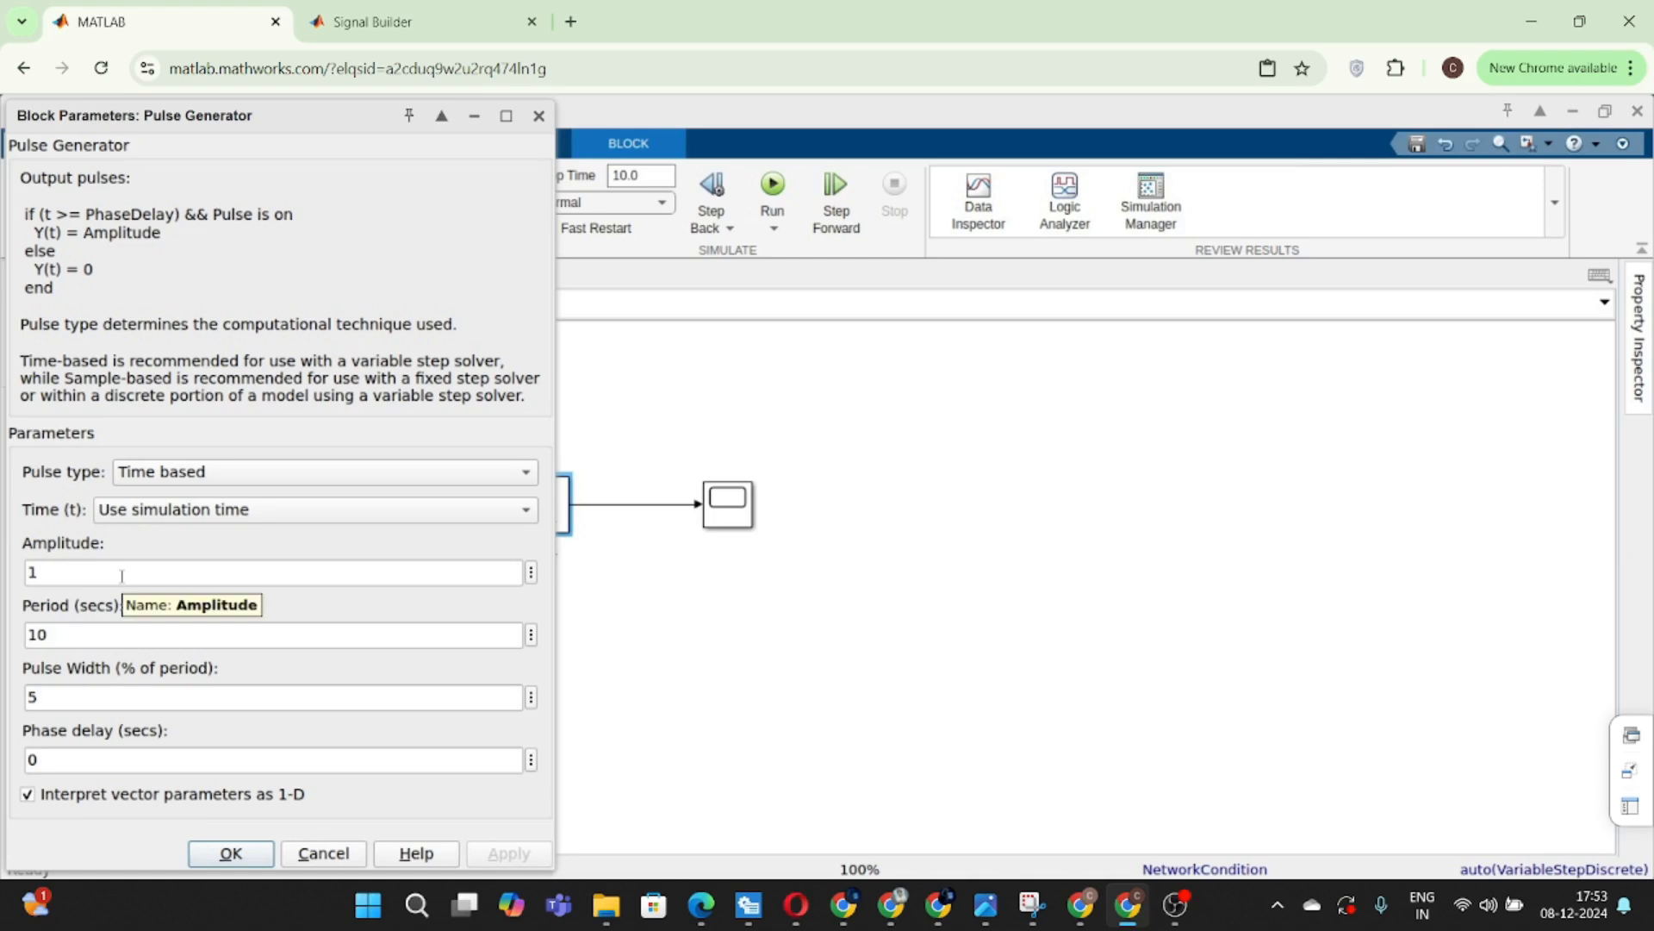
{"action": "double_click", "coordinate": [87, 695]}
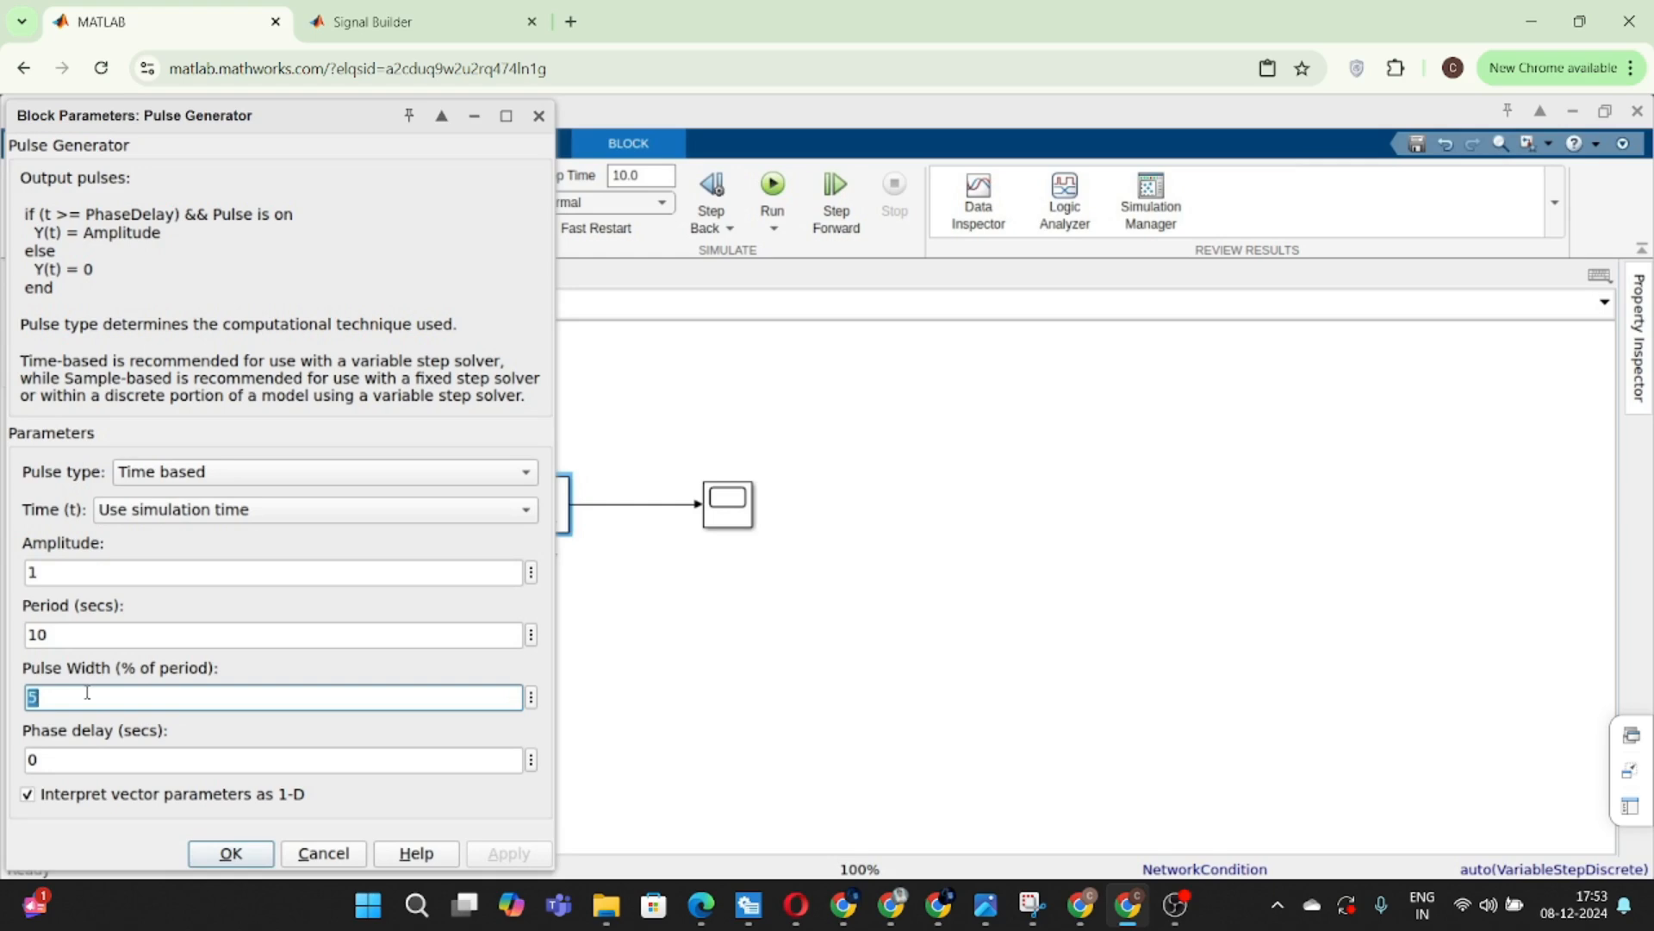
{"action": "type", "text": "8"}
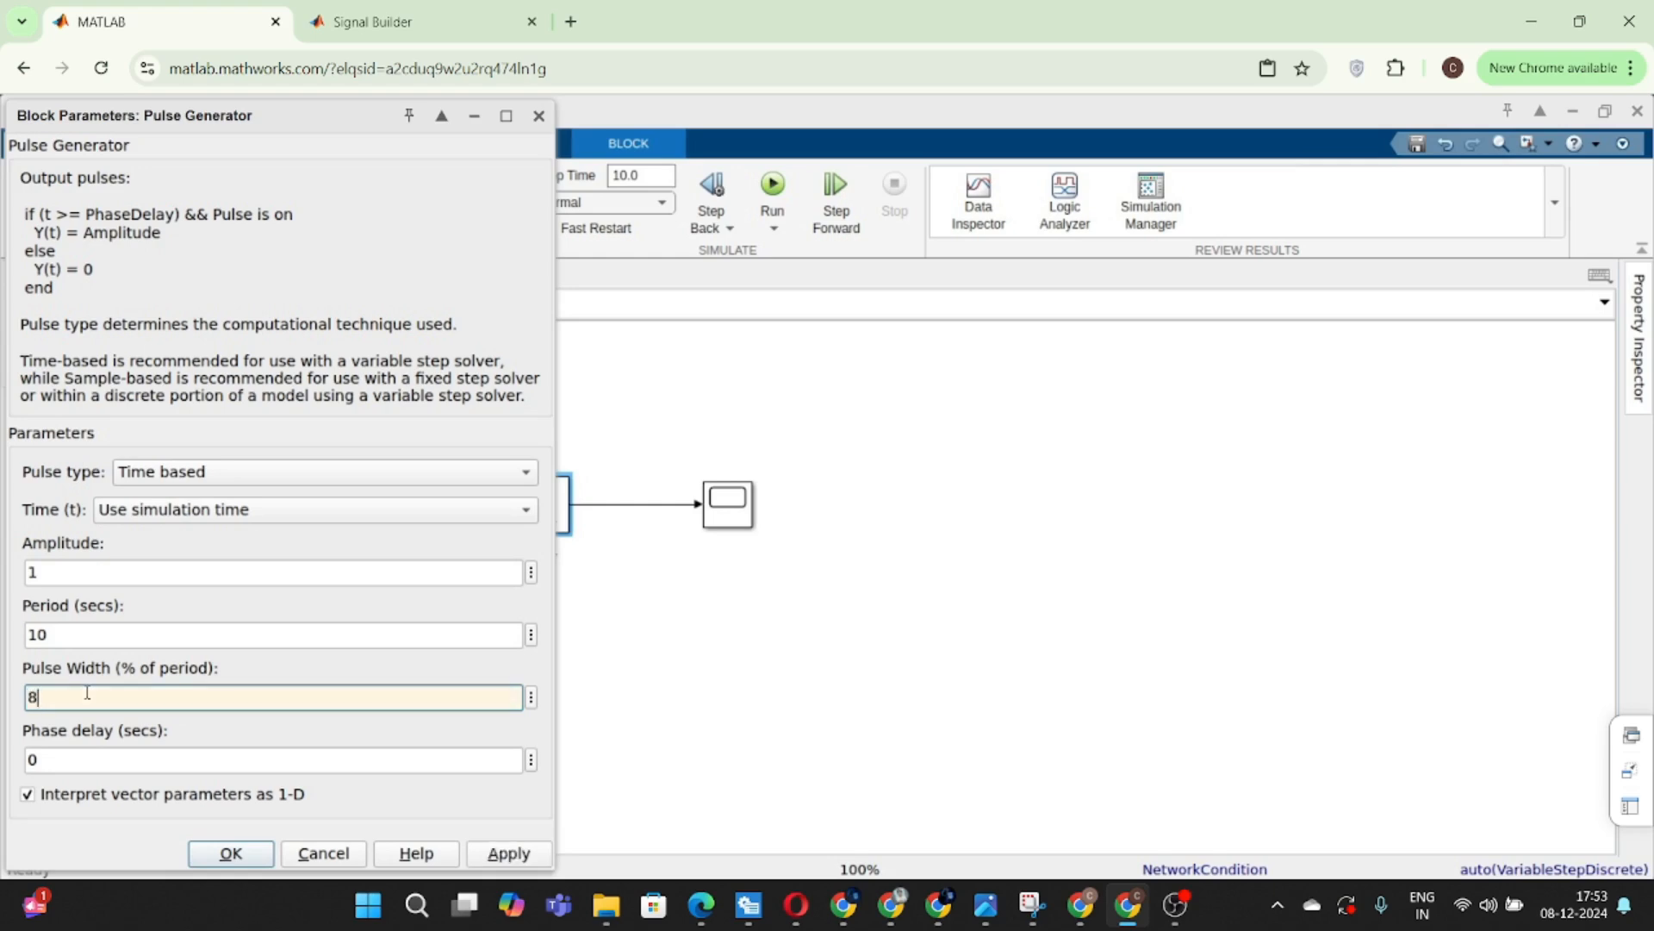
{"action": "key", "text": "Return"}
- Run the simulation, view the widened pulse in the Scope and save the model
{"action": "left_click", "coordinate": [773, 185]}
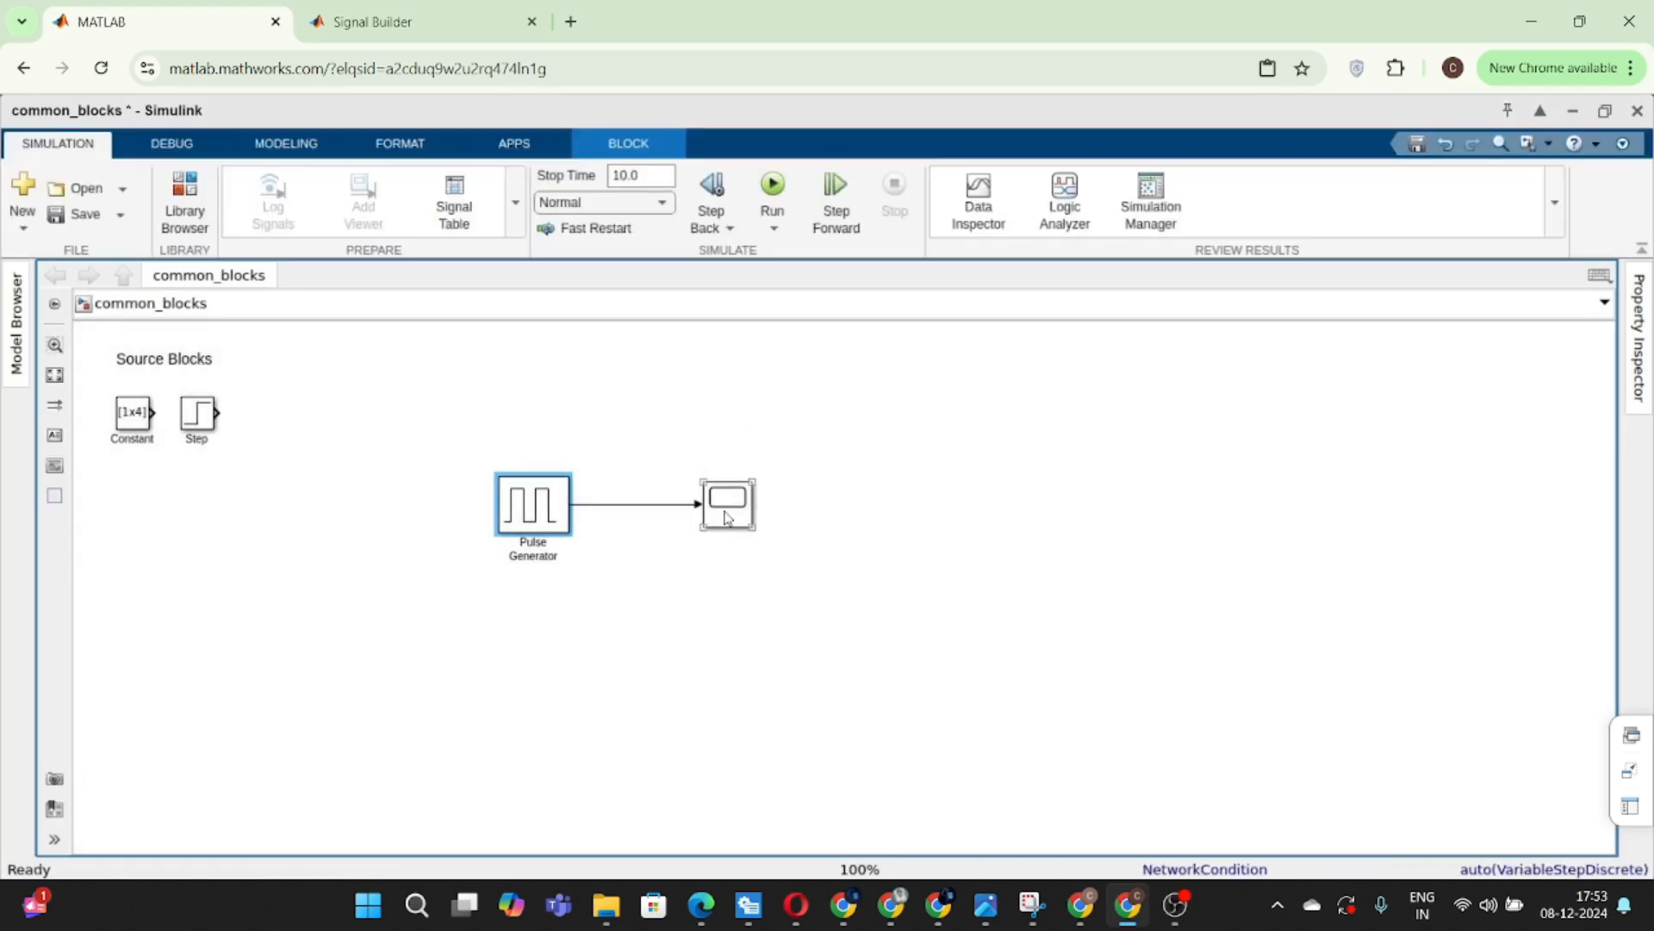
{"action": "left_click", "coordinate": [726, 515]}
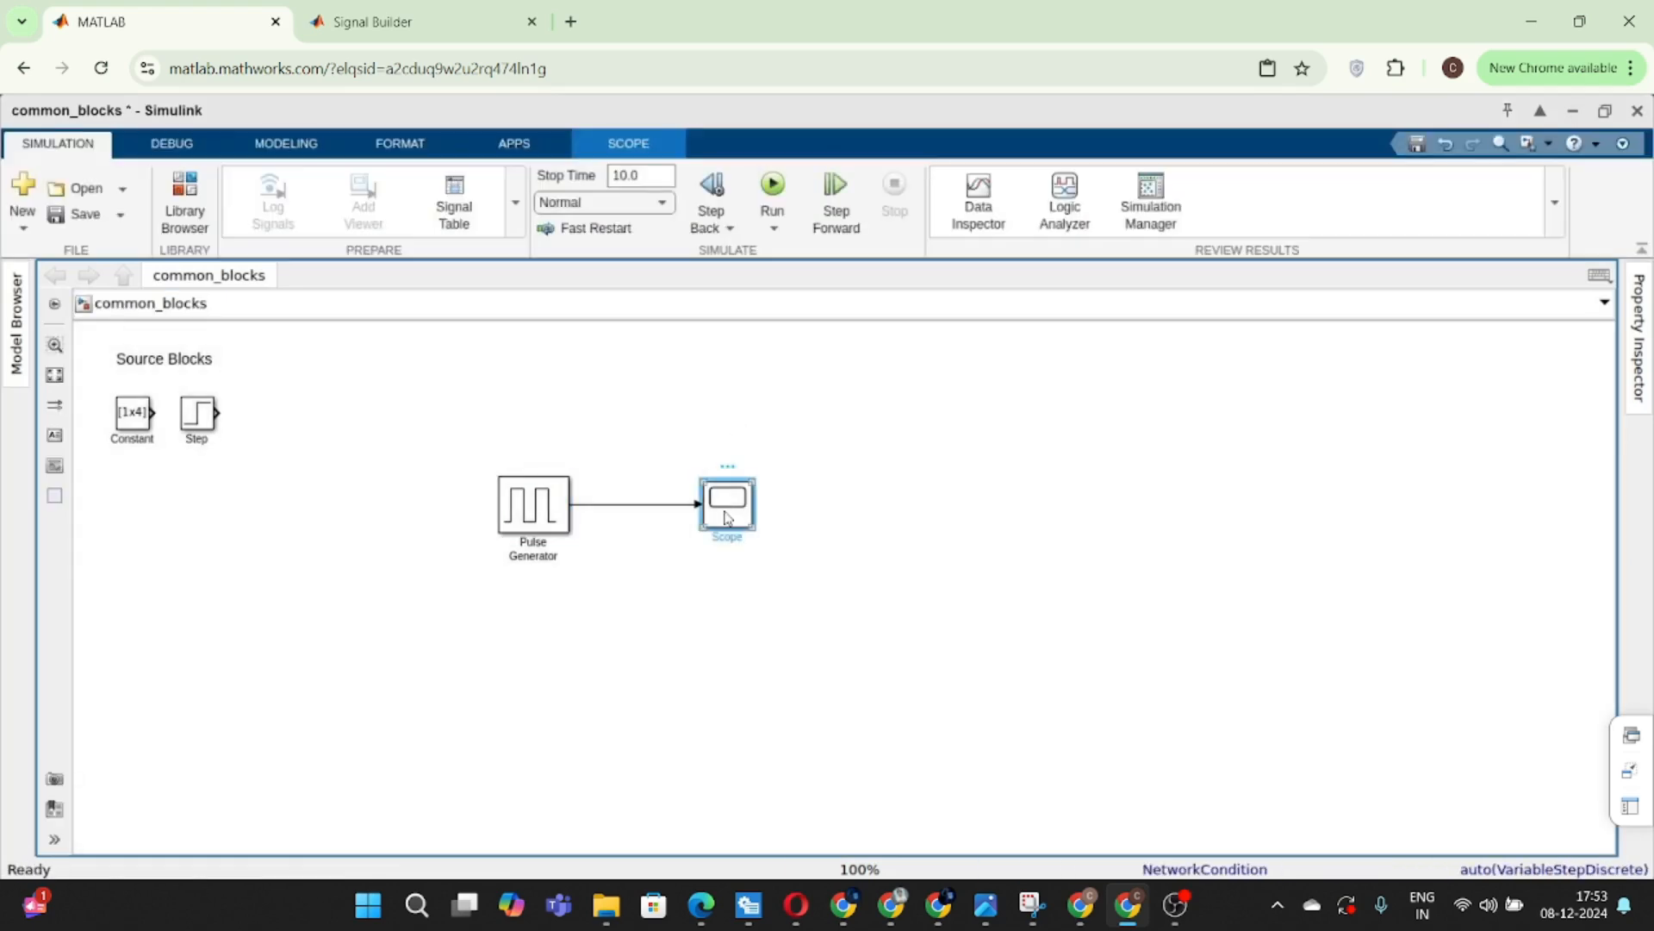
{"action": "double_click", "coordinate": [726, 517]}
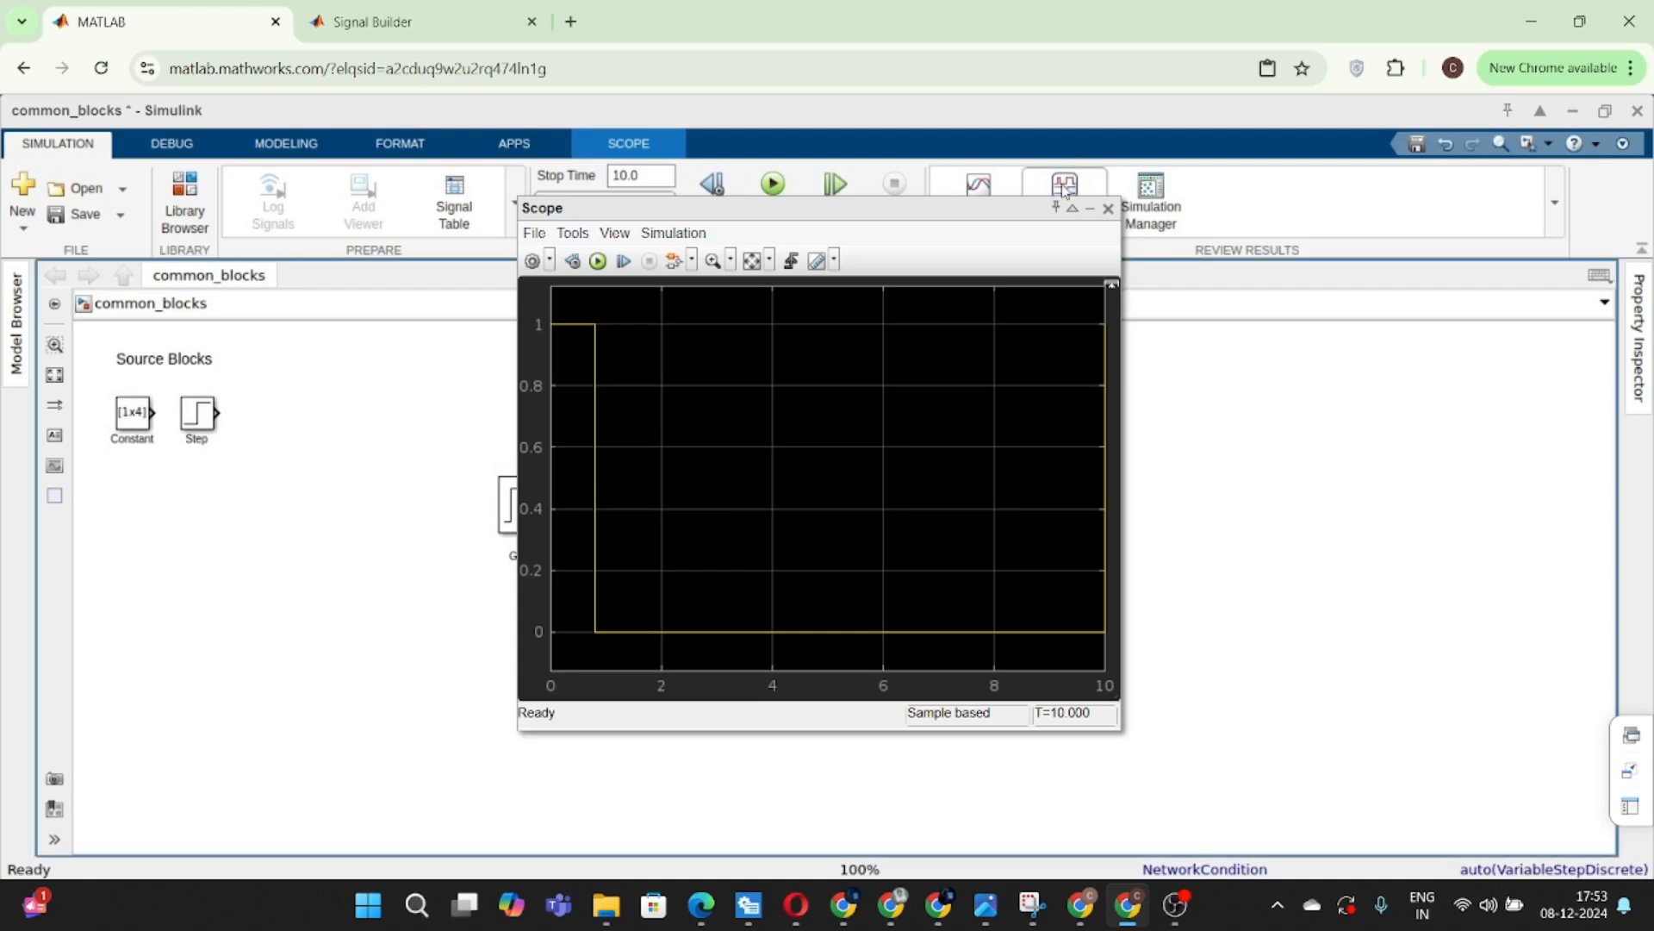
{"action": "left_click", "coordinate": [1109, 210]}
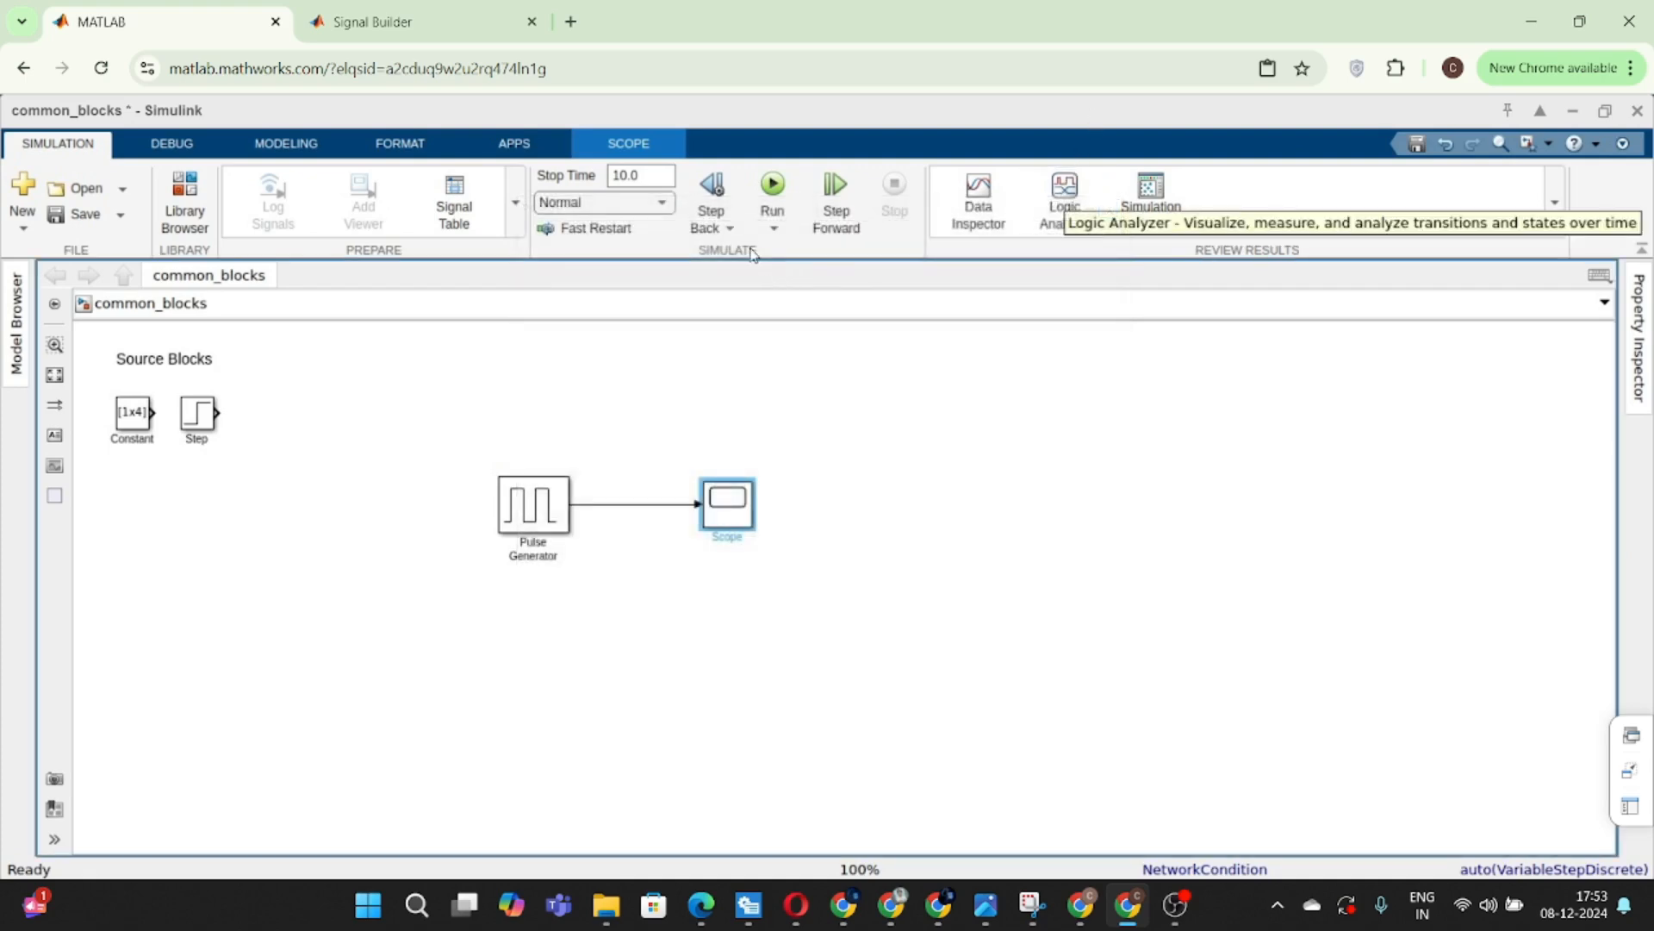
{"action": "left_click", "coordinate": [592, 438]}
{"action": "key", "text": "ctrl+s"}
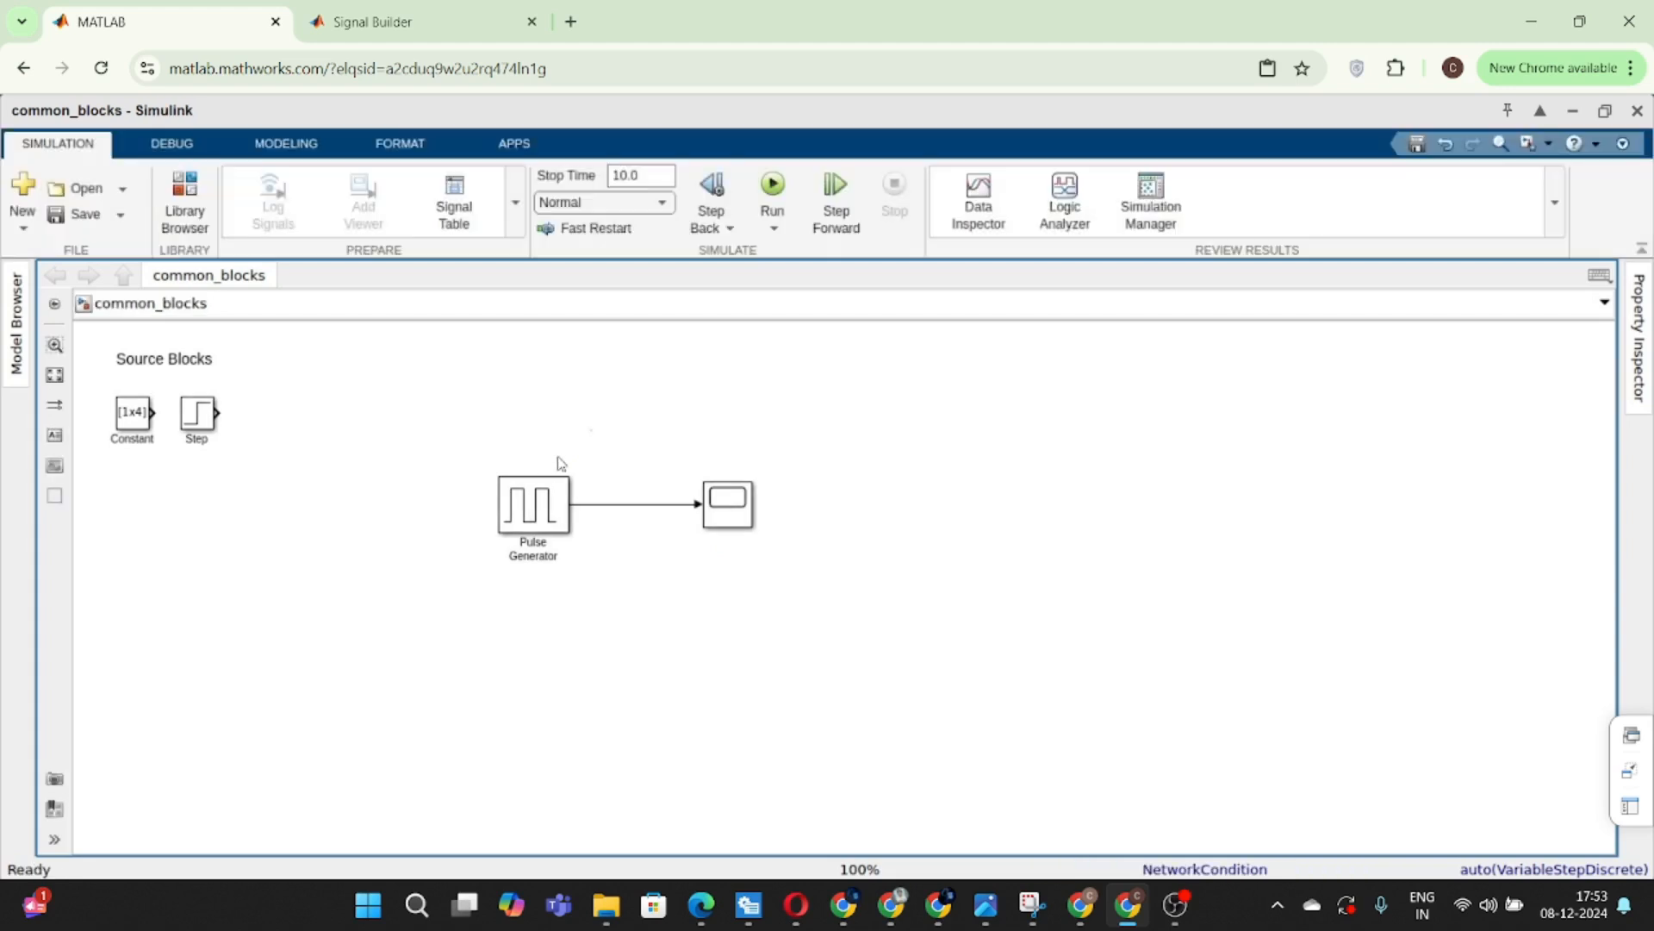
- Set the Pulse Generator's phase delay to 2 seconds
{"action": "double_click", "coordinate": [517, 515]}
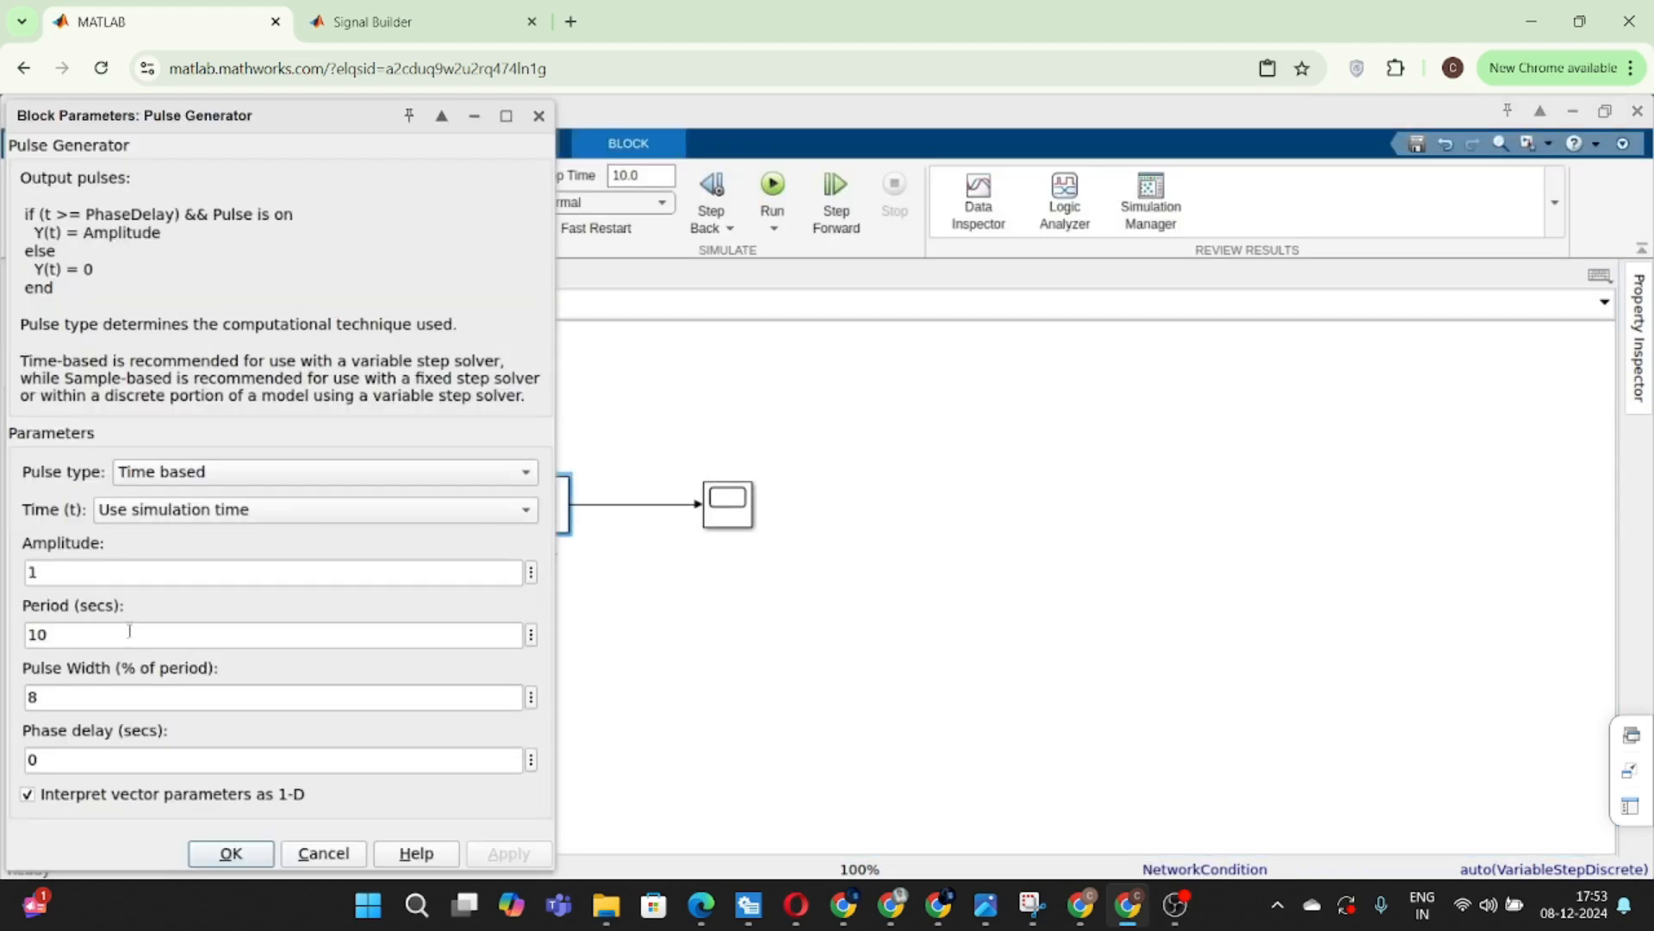
{"action": "left_click", "coordinate": [145, 755]}
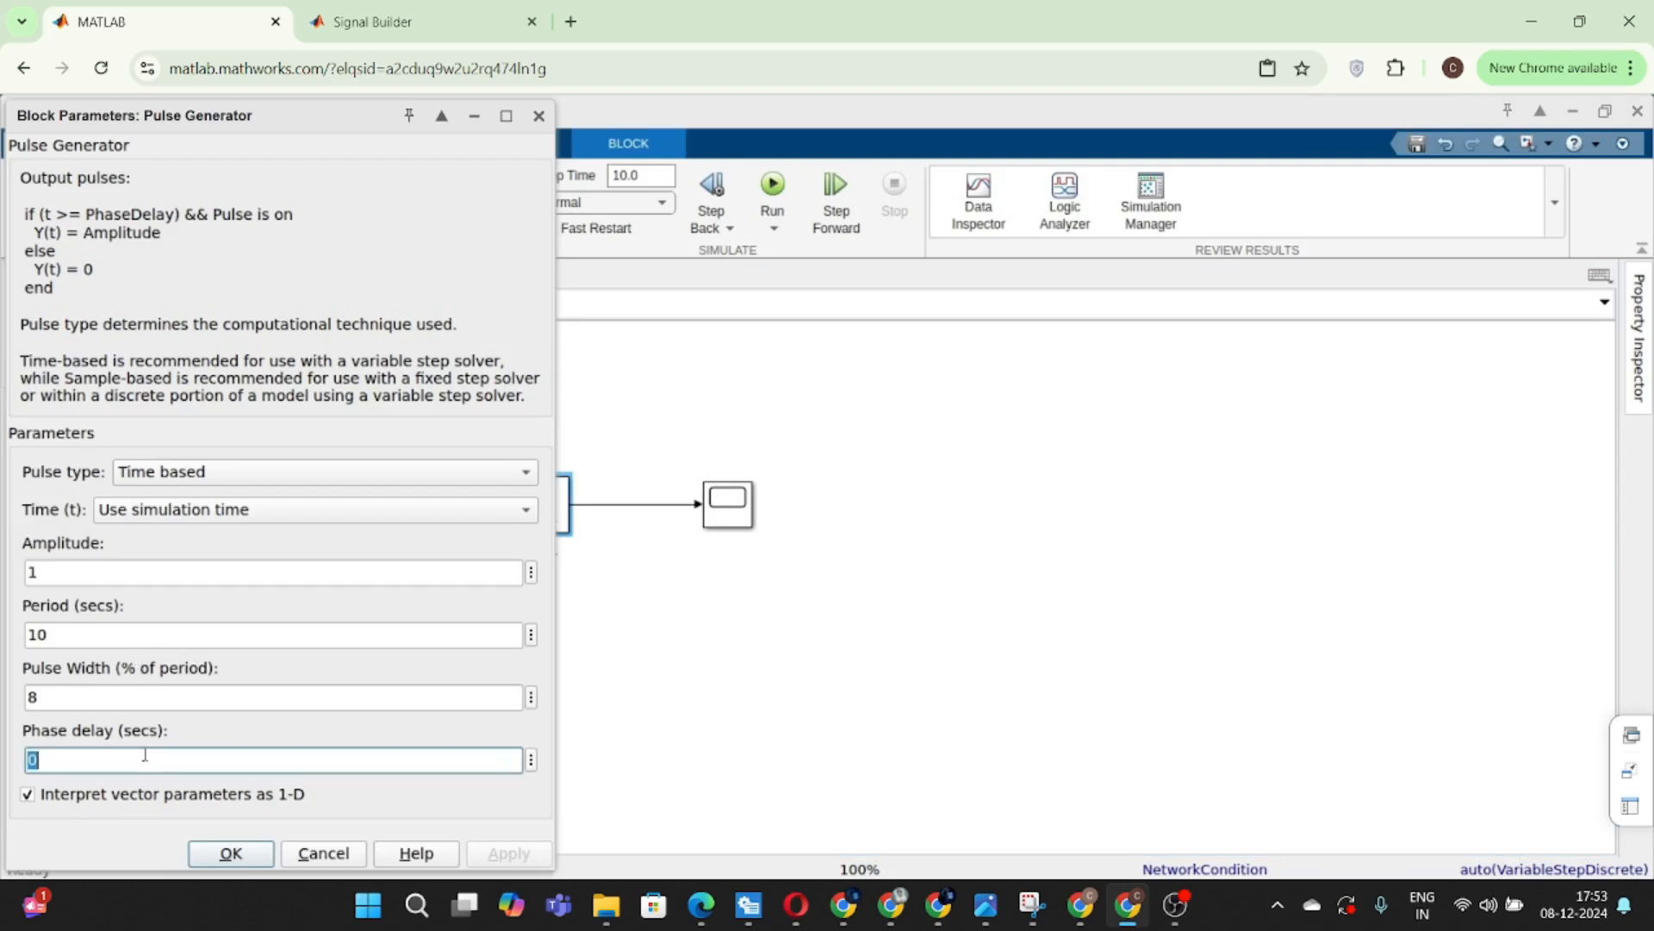
{"action": "type", "text": "2"}
{"action": "key", "text": "Return"}
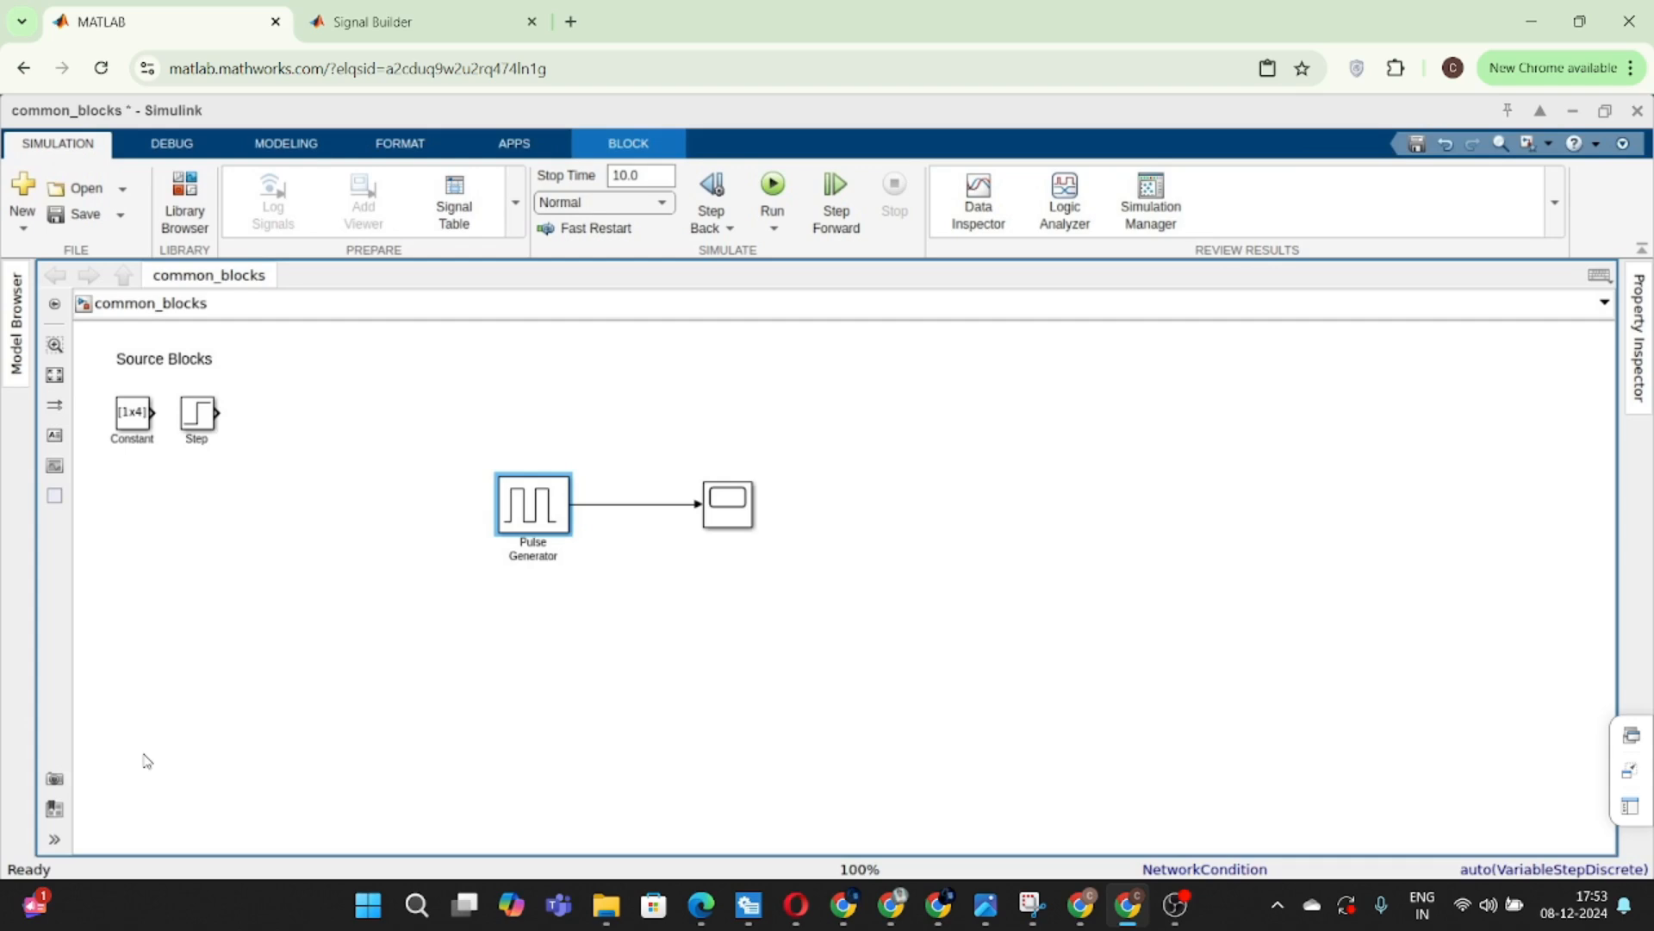
- Run the simulation and view the delayed pulse in the Scope
{"action": "left_click", "coordinate": [773, 186]}
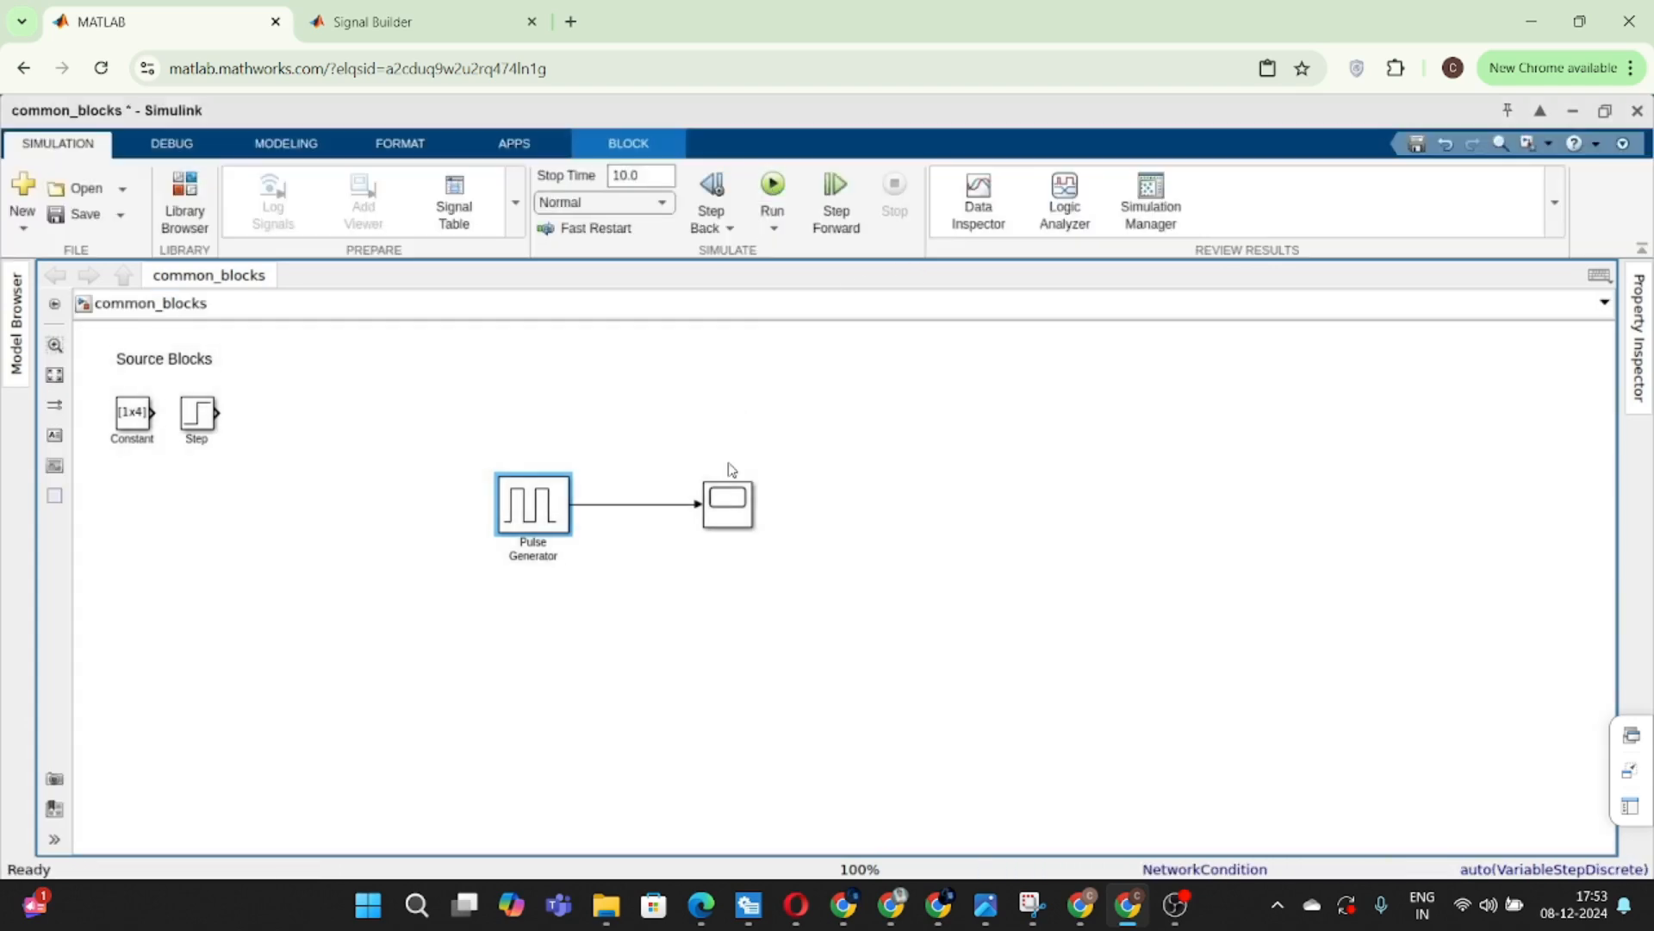
{"action": "left_click", "coordinate": [733, 514]}
{"action": "double_click", "coordinate": [733, 514]}
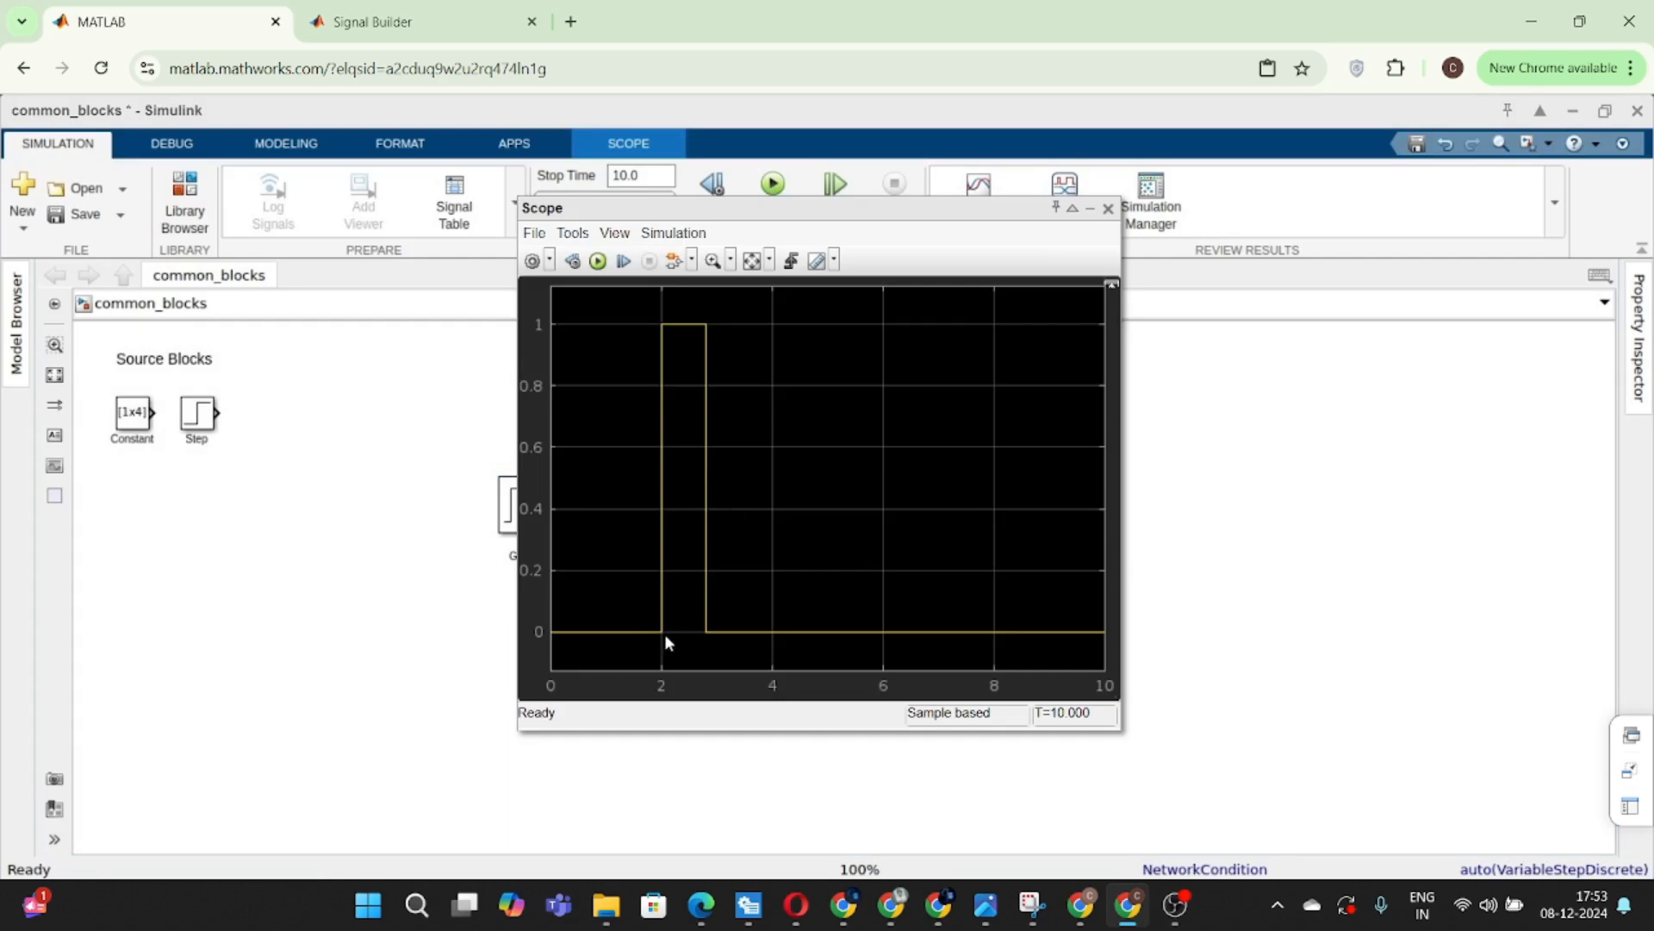
{"action": "left_click", "coordinate": [1108, 209]}
{"action": "double_click", "coordinate": [534, 506]}
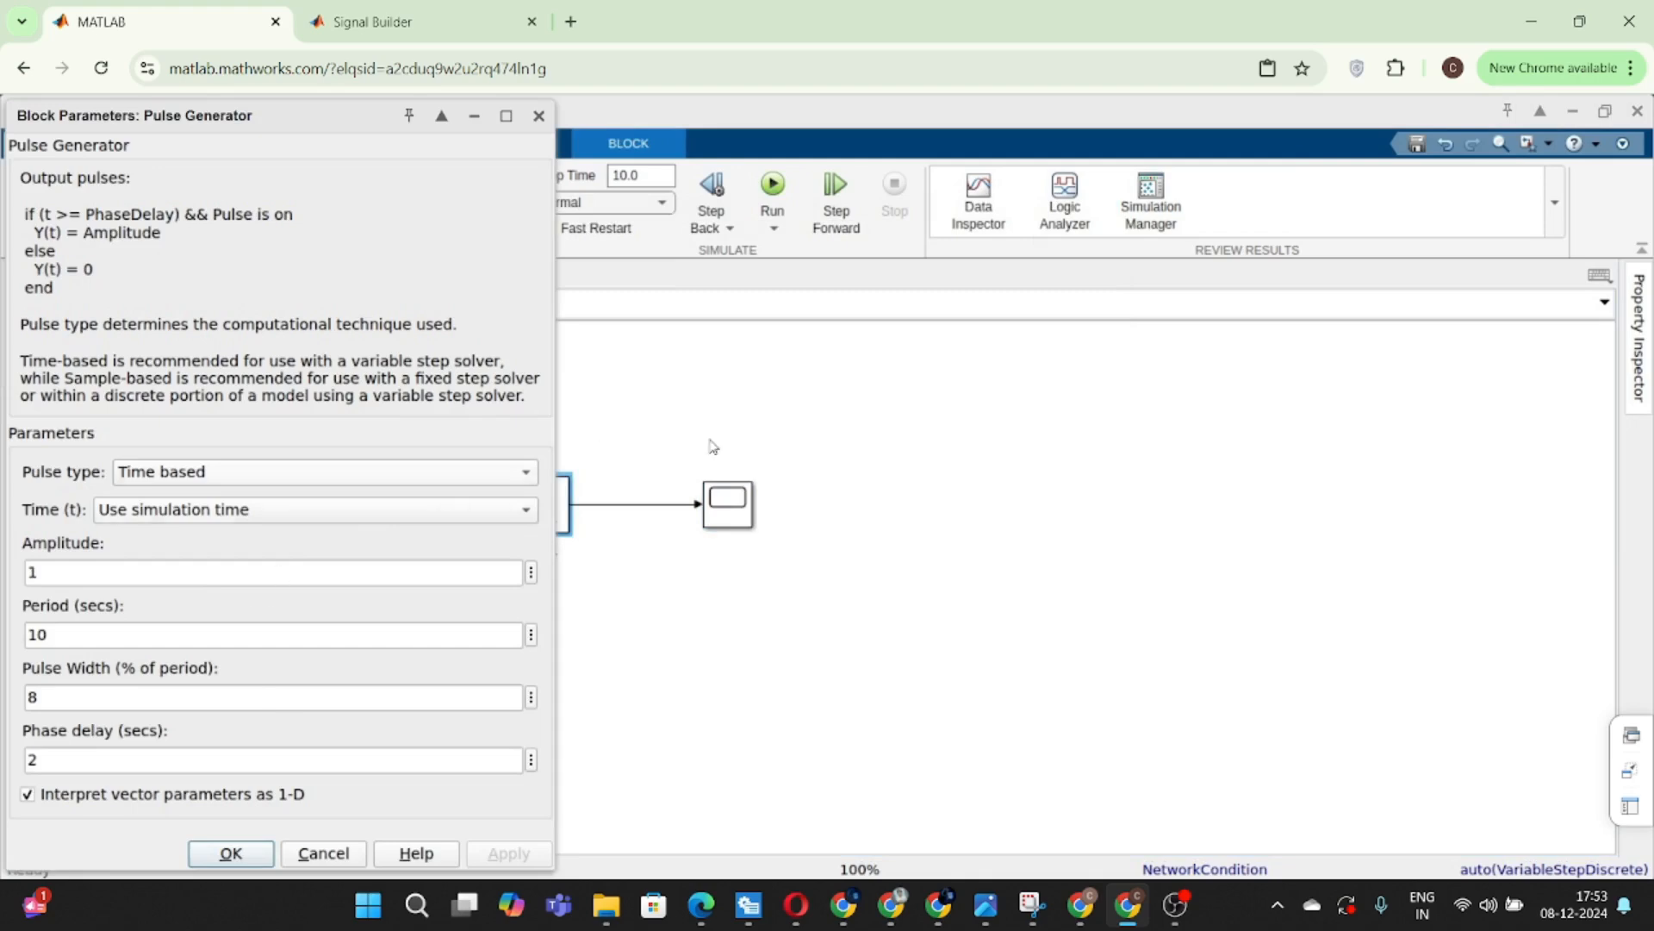
{"action": "left_click", "coordinate": [539, 116]}
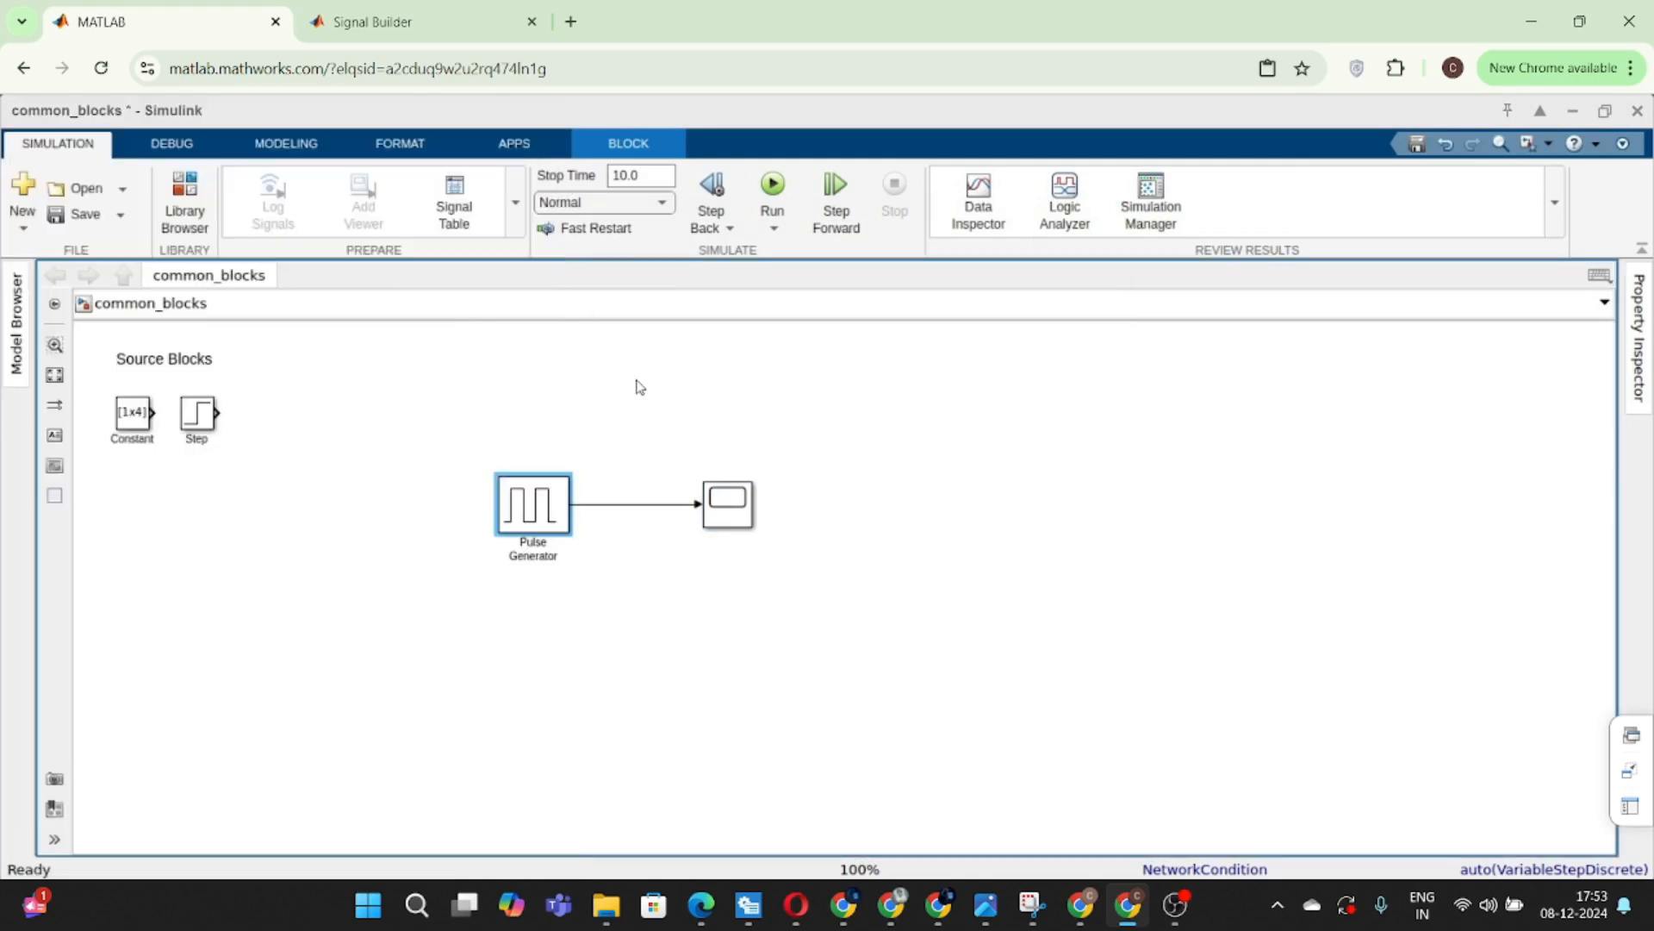
{"action": "double_click", "coordinate": [634, 436]}
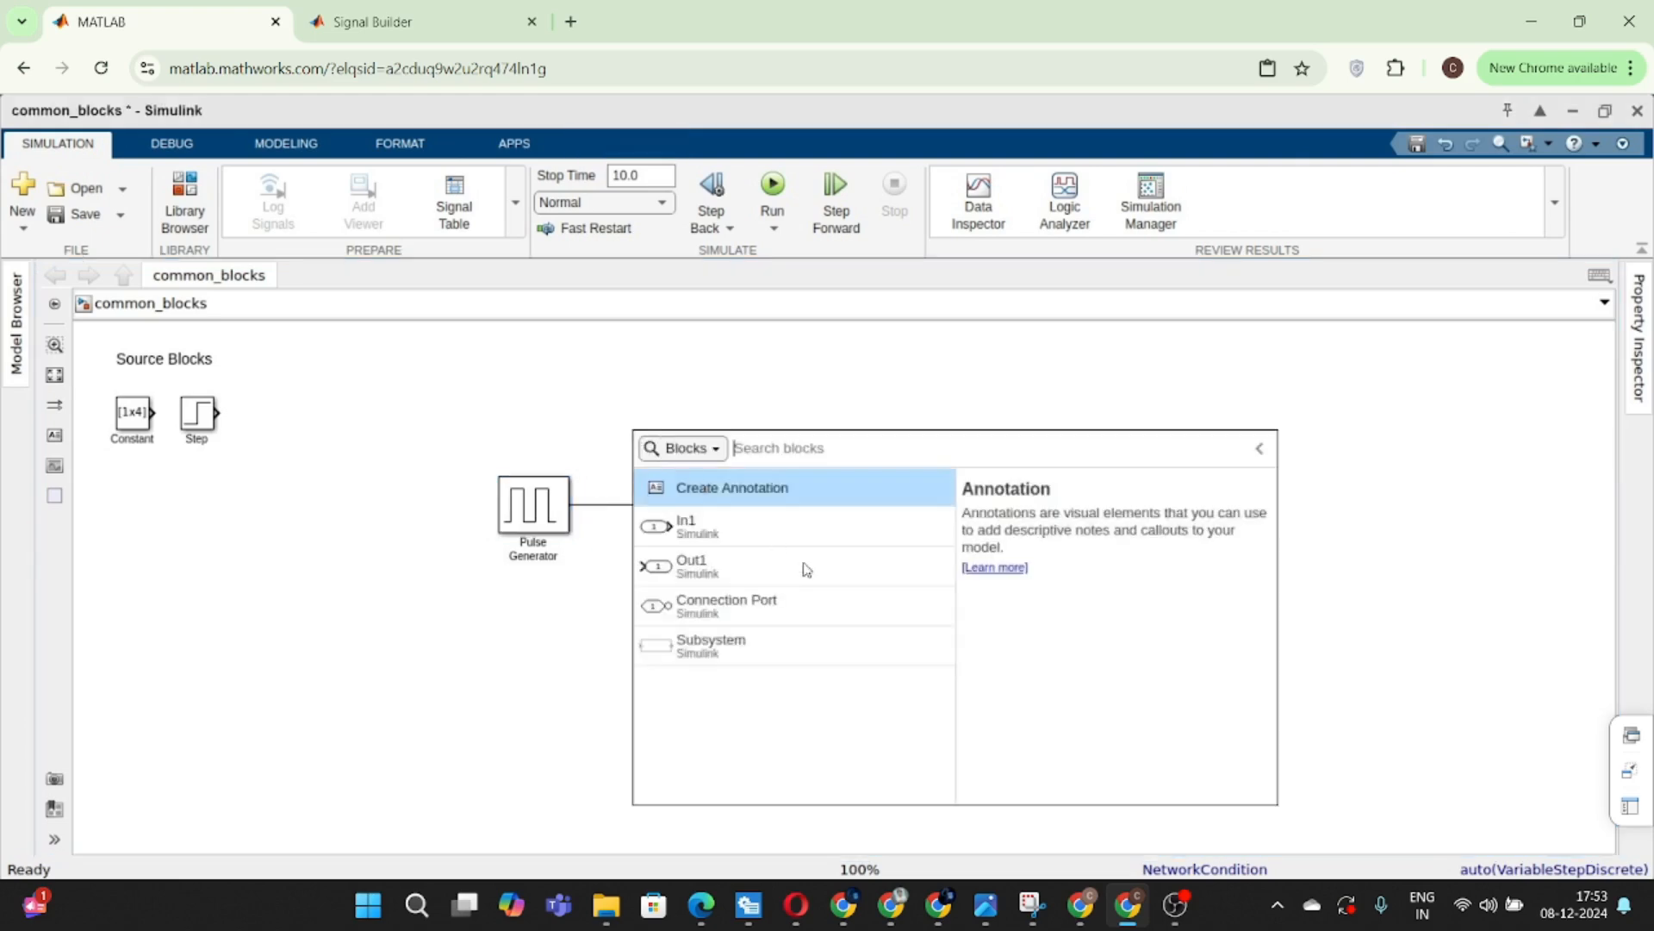
{"action": "left_click", "coordinate": [508, 359]}
- Delete the Scope with its signal line, then shrink the Pulse Generator and place it below the Constant block
{"action": "left_click_drag", "start_coordinate": [598, 424], "coordinate": [844, 626]}
{"action": "key", "text": "Delete"}
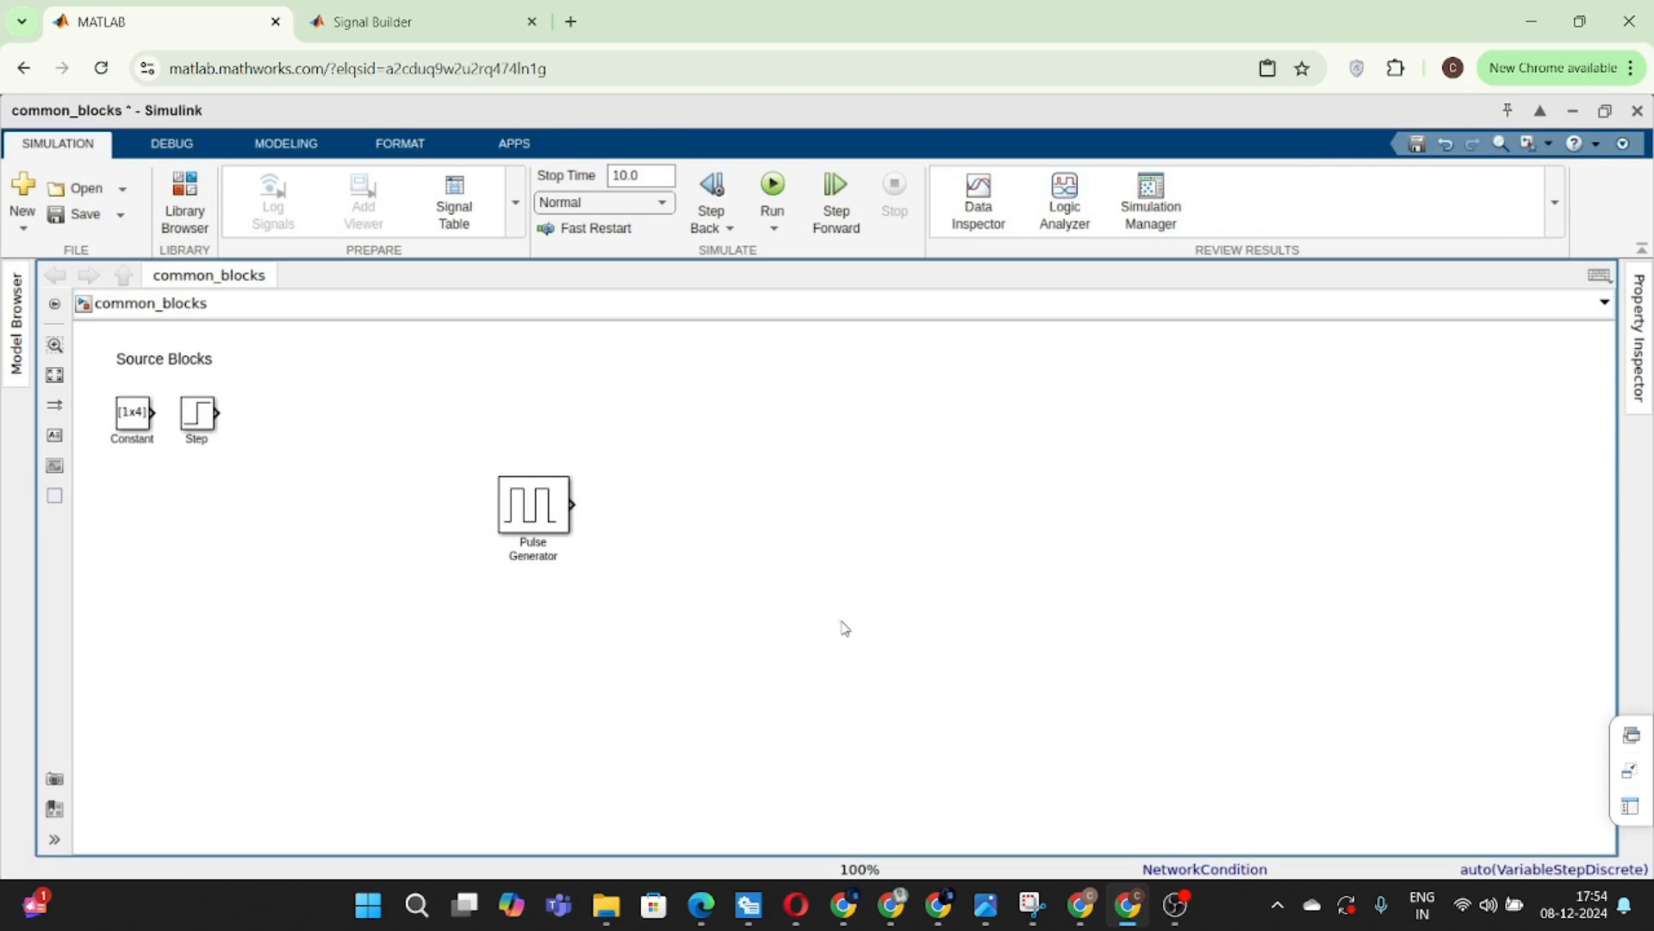
{"action": "left_click_drag", "start_coordinate": [531, 503], "coordinate": [148, 499]}
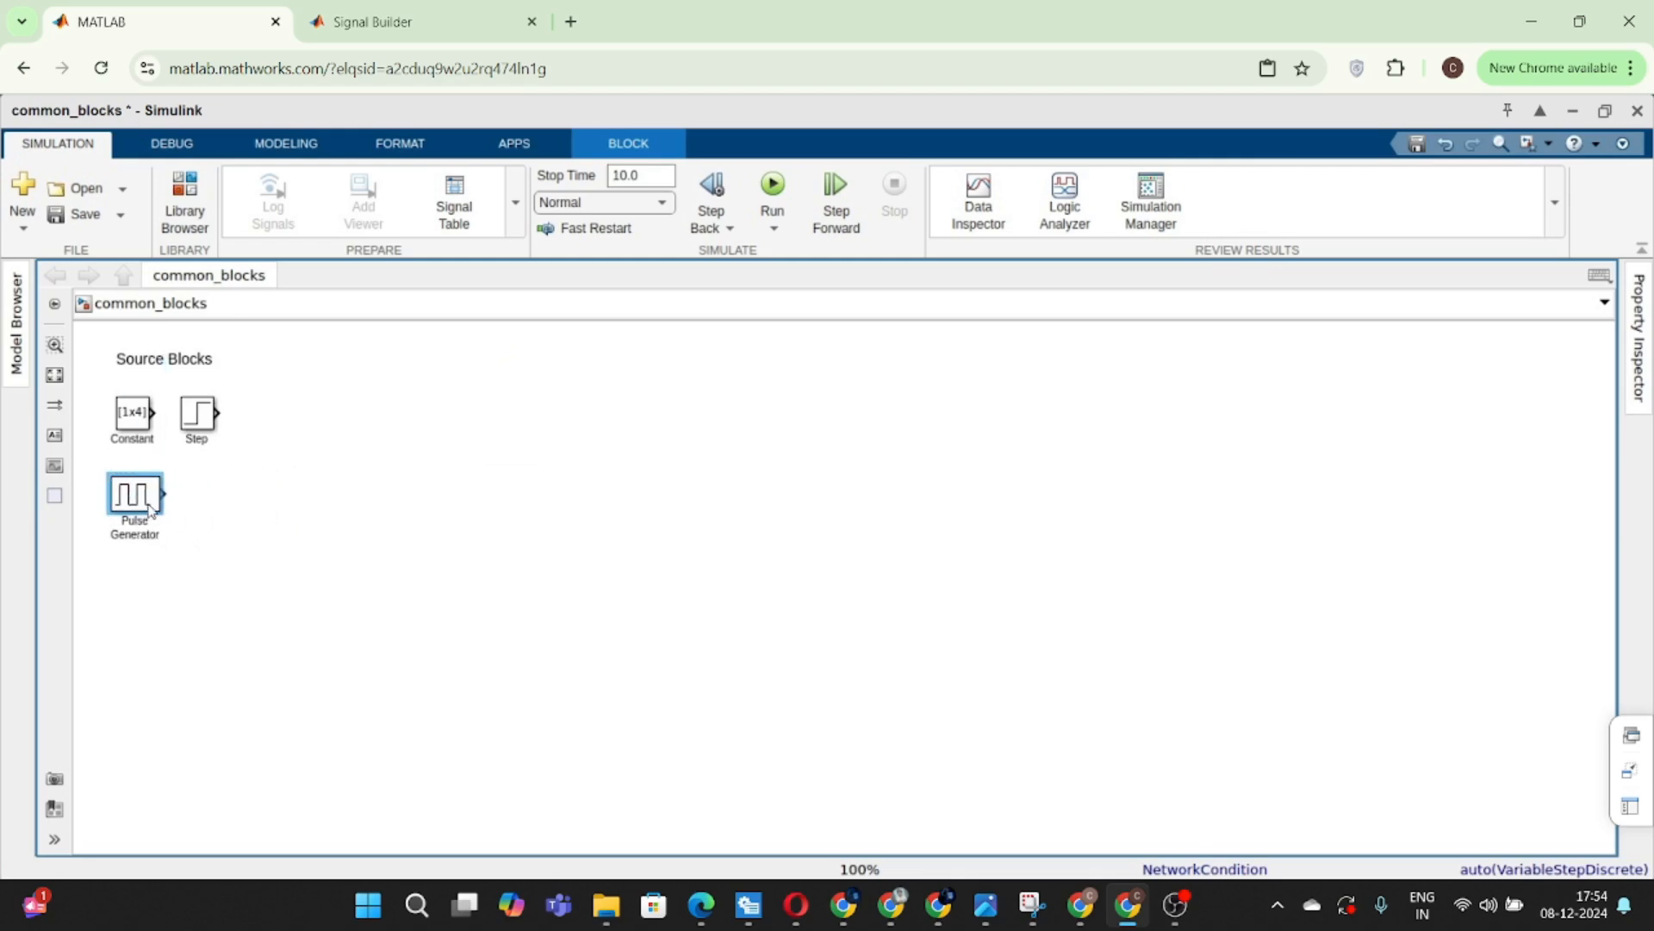
- Add a Sine Wave block from Simulink/Sources to the middle of the canvas and enlarge it
{"action": "double_click", "coordinate": [693, 544]}
{"action": "type", "text": "sin"}
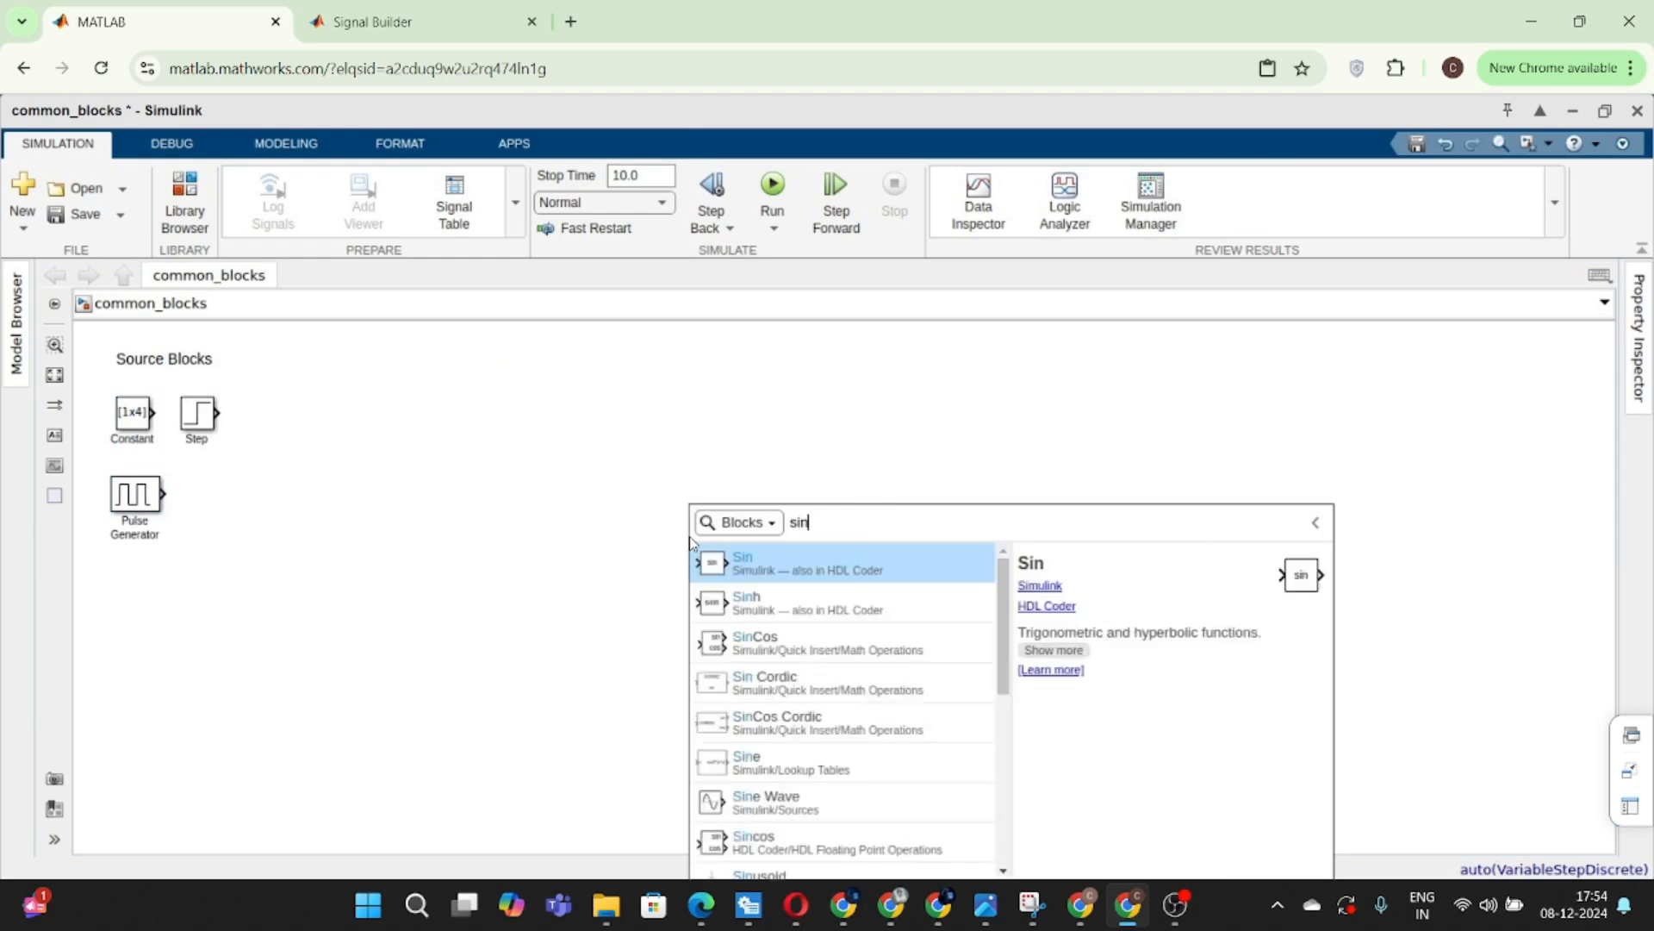
{"action": "type", "text": "e wa"}
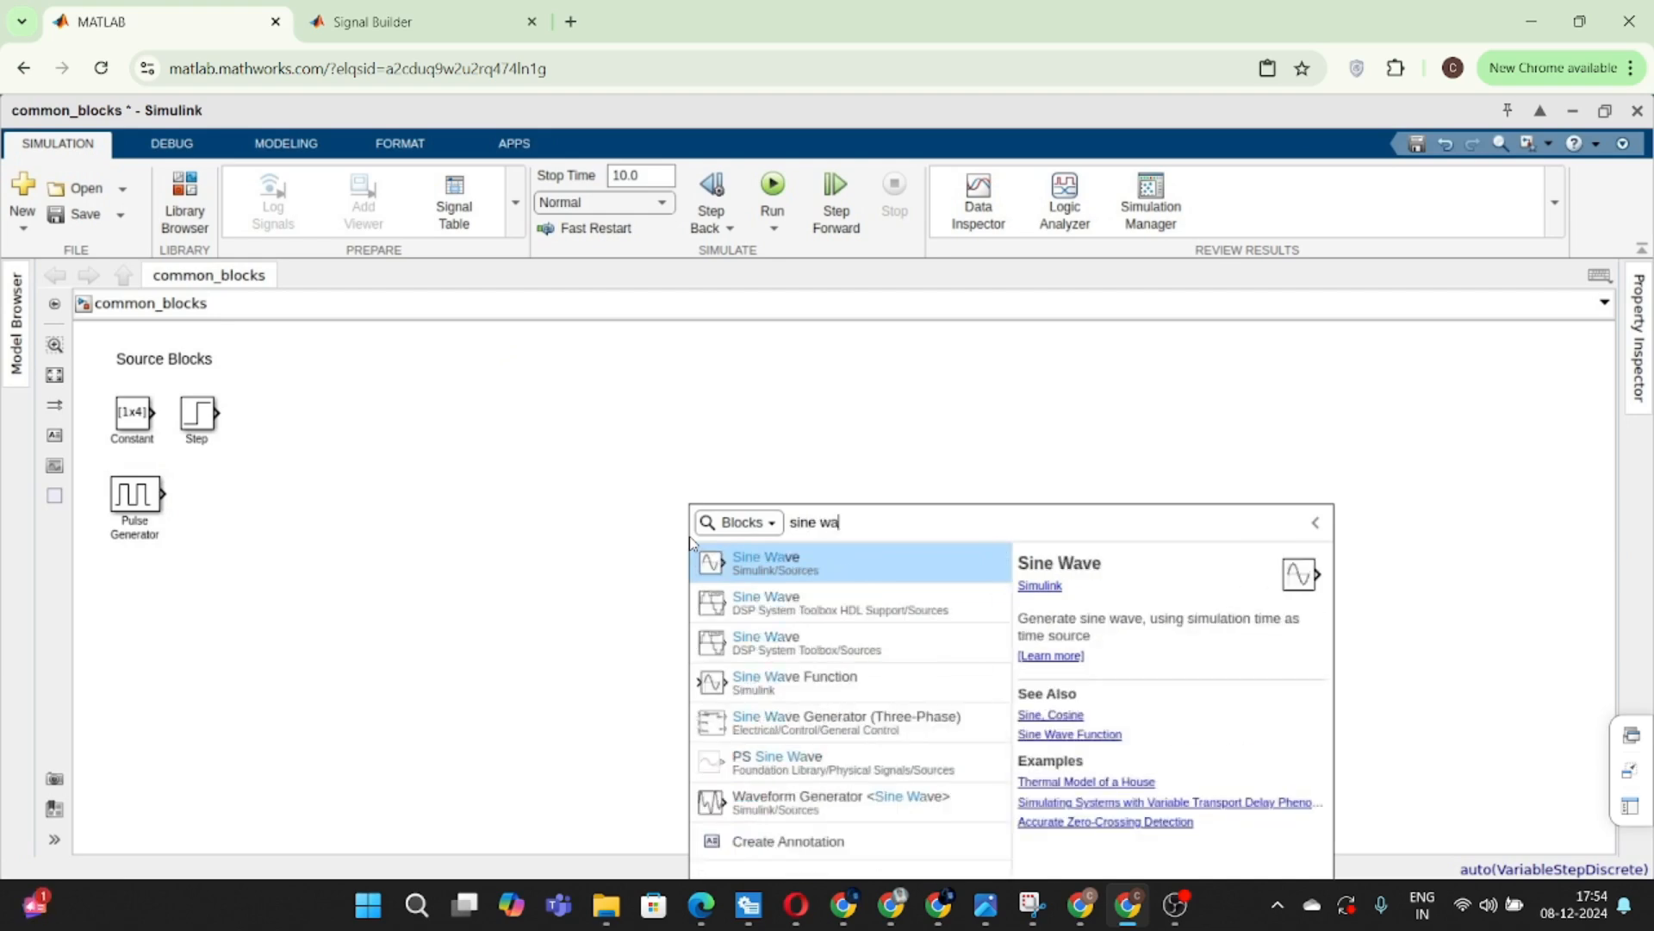
{"action": "key", "text": "Return"}
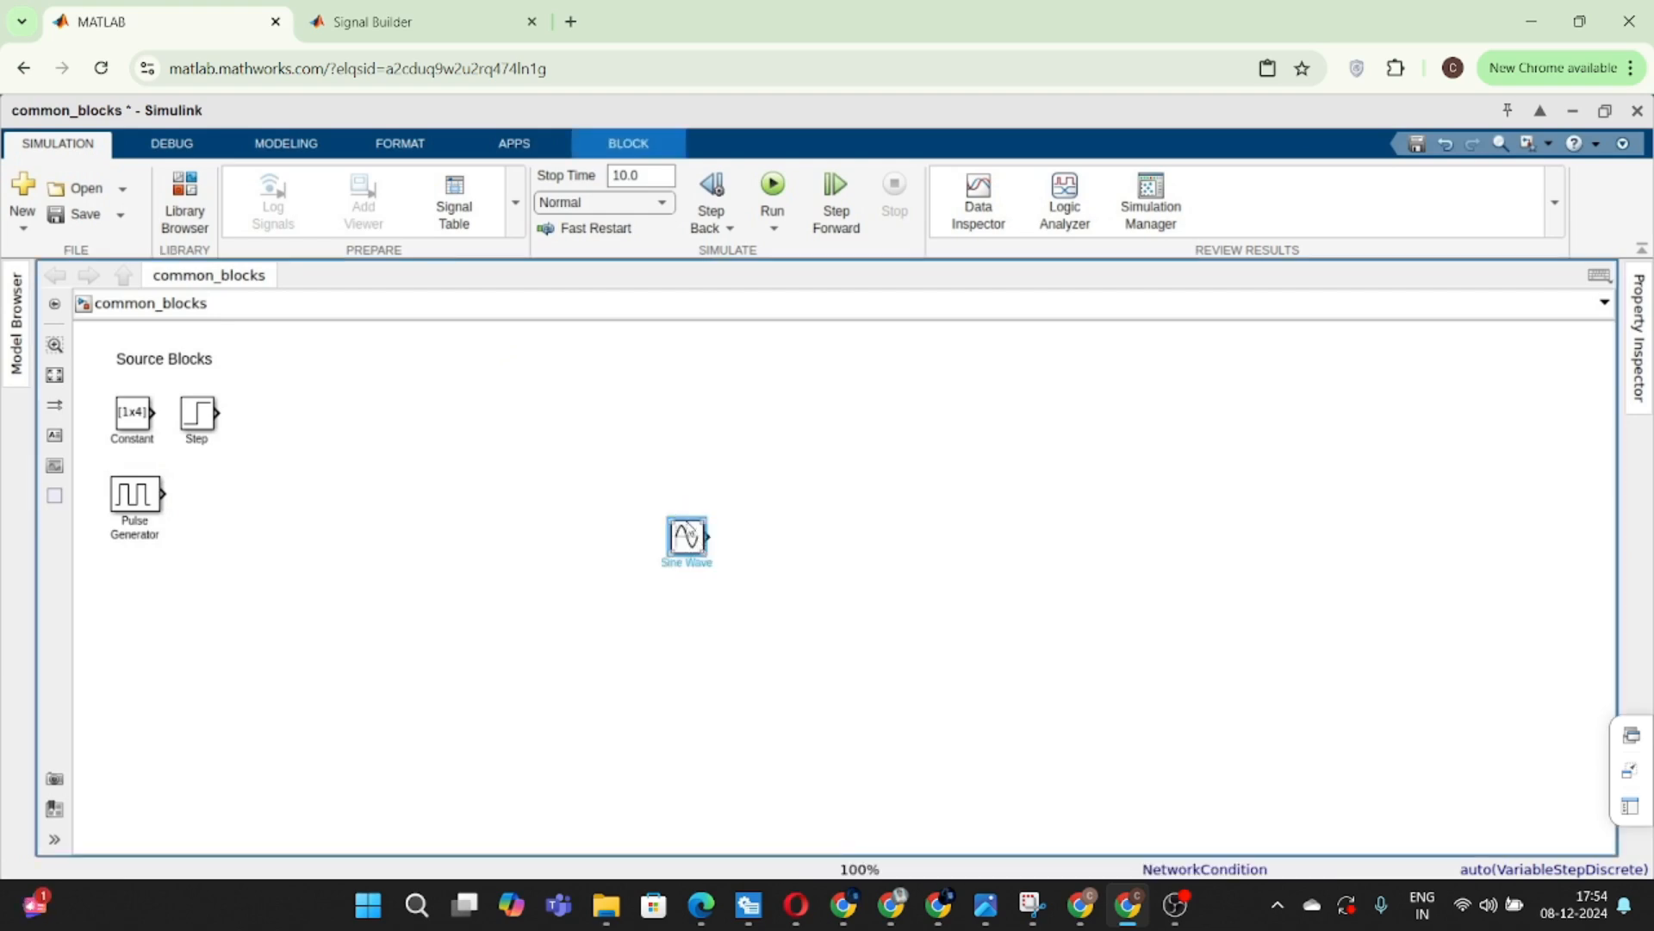
{"action": "mouse_move", "coordinate": [687, 505]}
{"action": "mouse_move", "coordinate": [700, 552]}
{"action": "left_mouse_down"}
{"action": "mouse_move", "coordinate": [746, 579]}
{"action": "mouse_move", "coordinate": [679, 551]}
{"action": "left_mouse_up"}
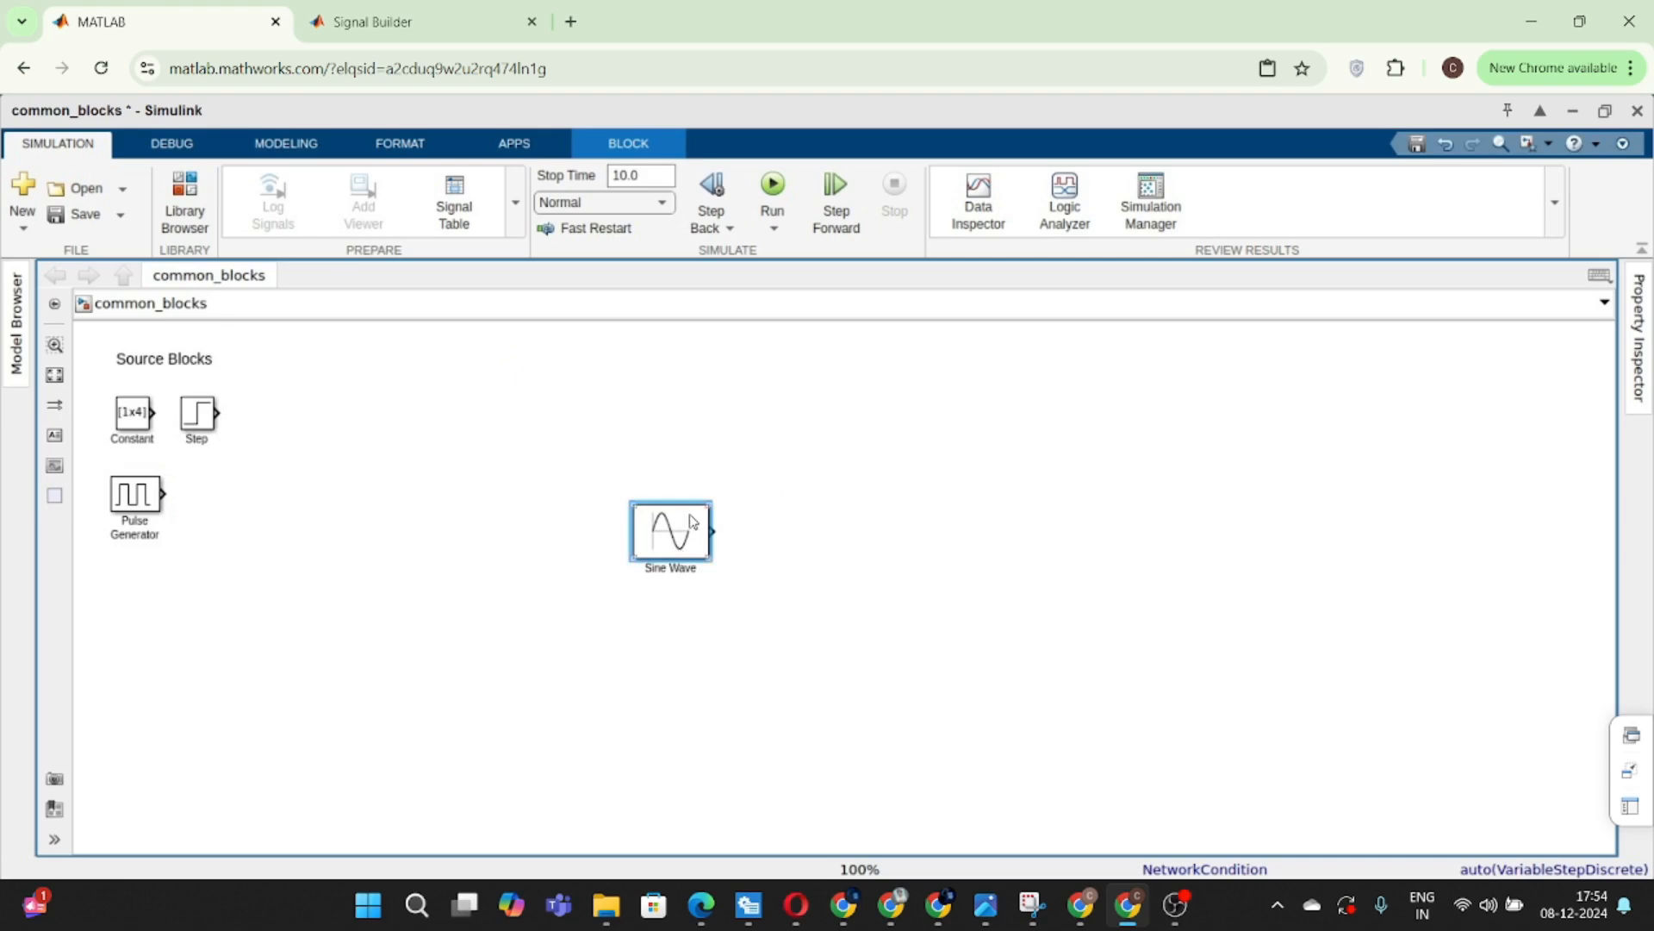
- Examine the Sine Wave block's parameters, including sine type, amplitude, bias, frequency, phase and sample time
{"action": "double_click", "coordinate": [685, 538]}
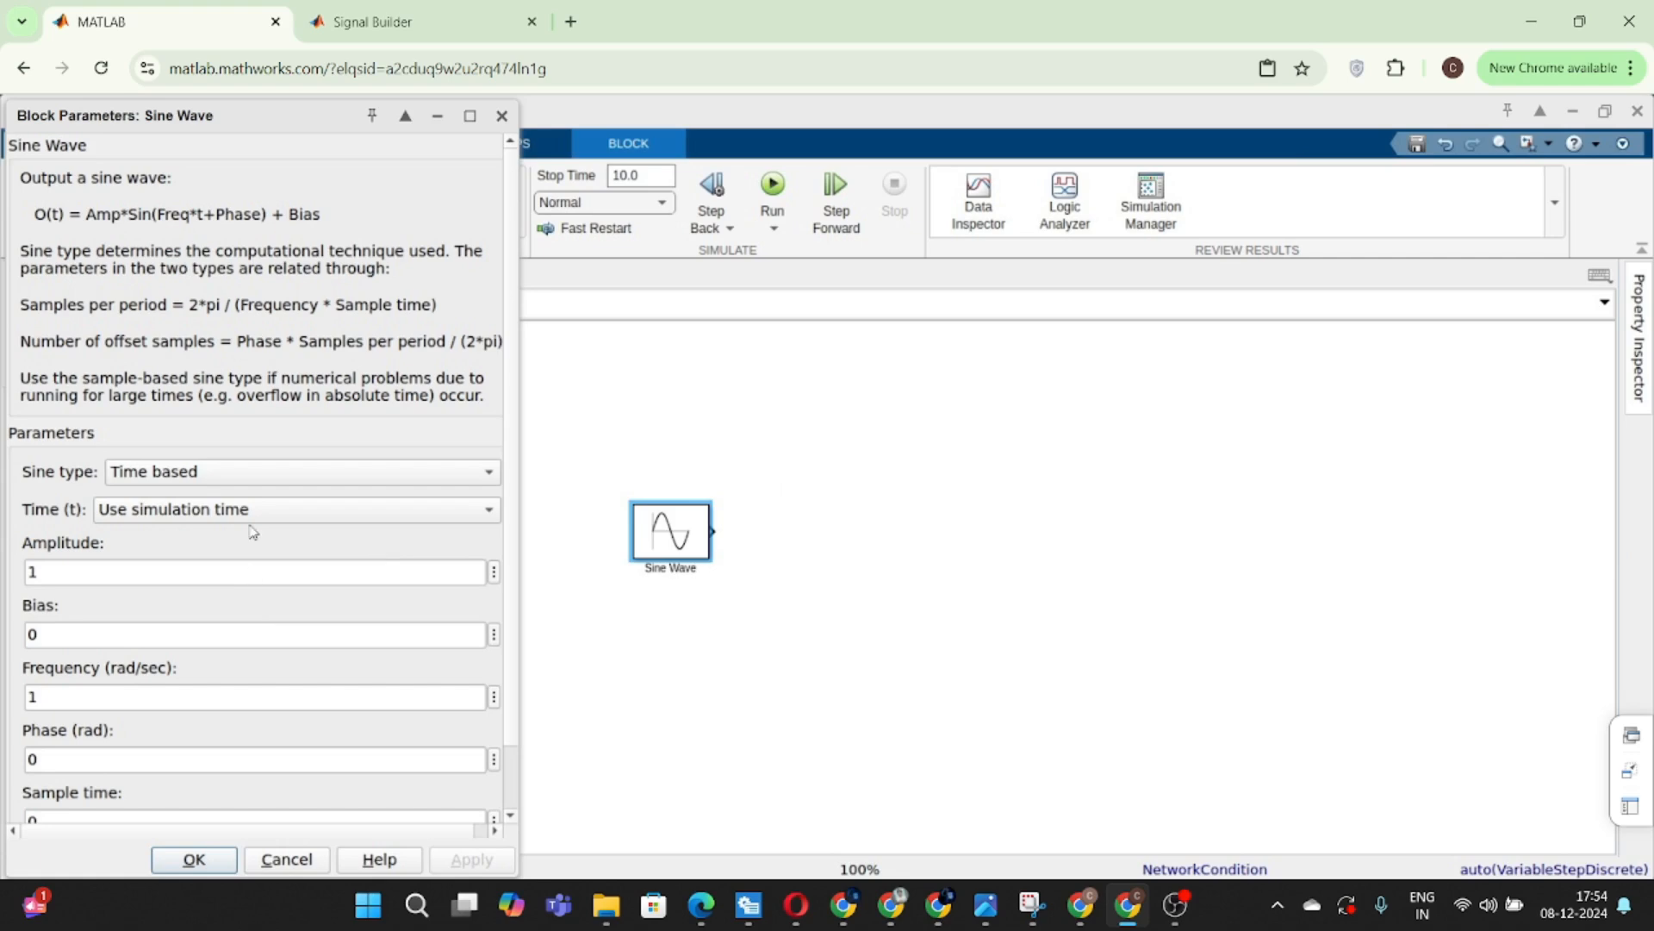
{"action": "left_click", "coordinate": [195, 861]}
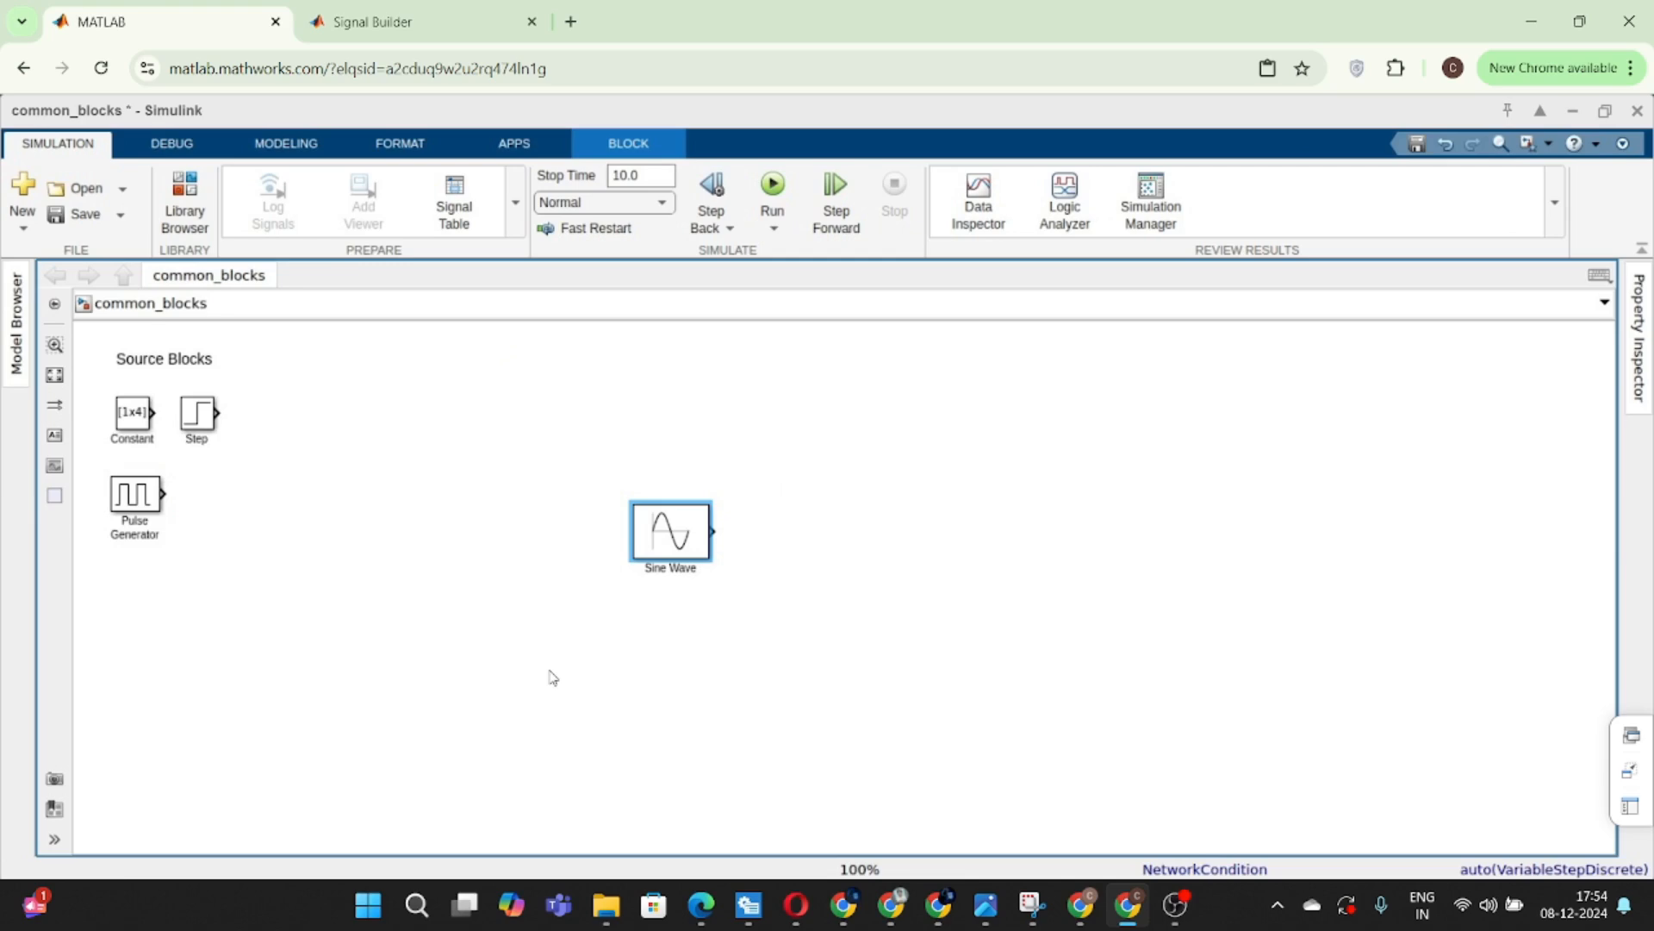
{"action": "double_click", "coordinate": [660, 549]}
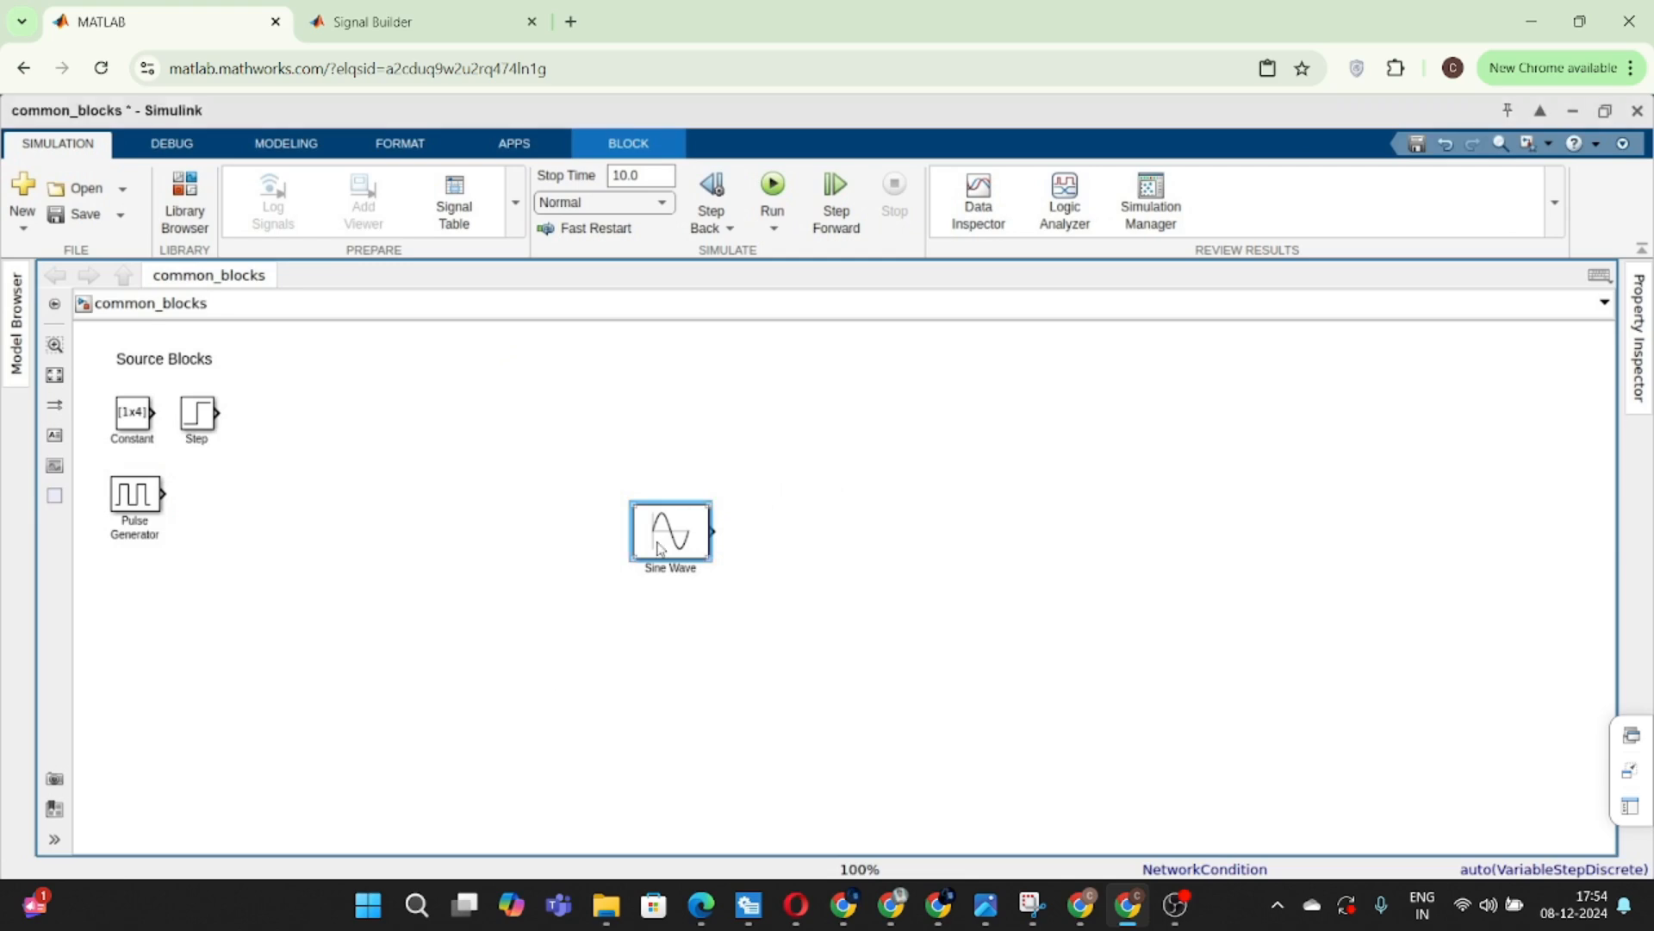
- Reposition the Sine Wave block, add a Scope beside it, connect the two and align the Scope so the signal line runs straight
{"action": "left_click_drag", "start_coordinate": [661, 549], "coordinate": [605, 515]}
{"action": "double_click", "coordinate": [853, 517]}
{"action": "type", "text": "sco"}
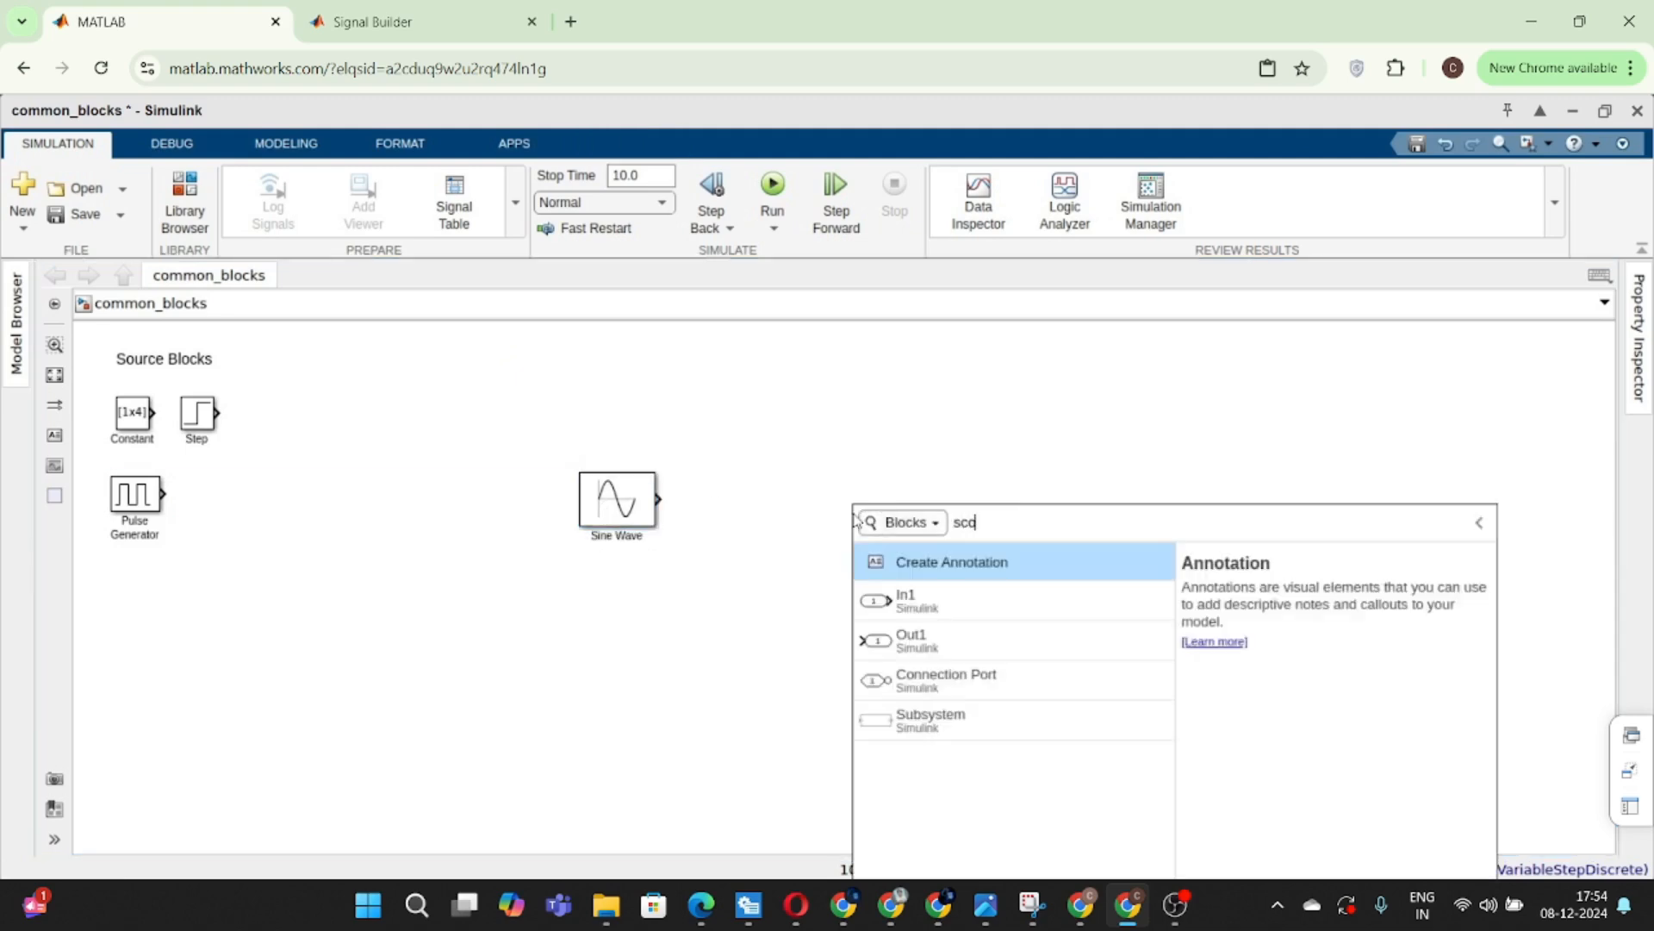
{"action": "key", "text": "Return"}
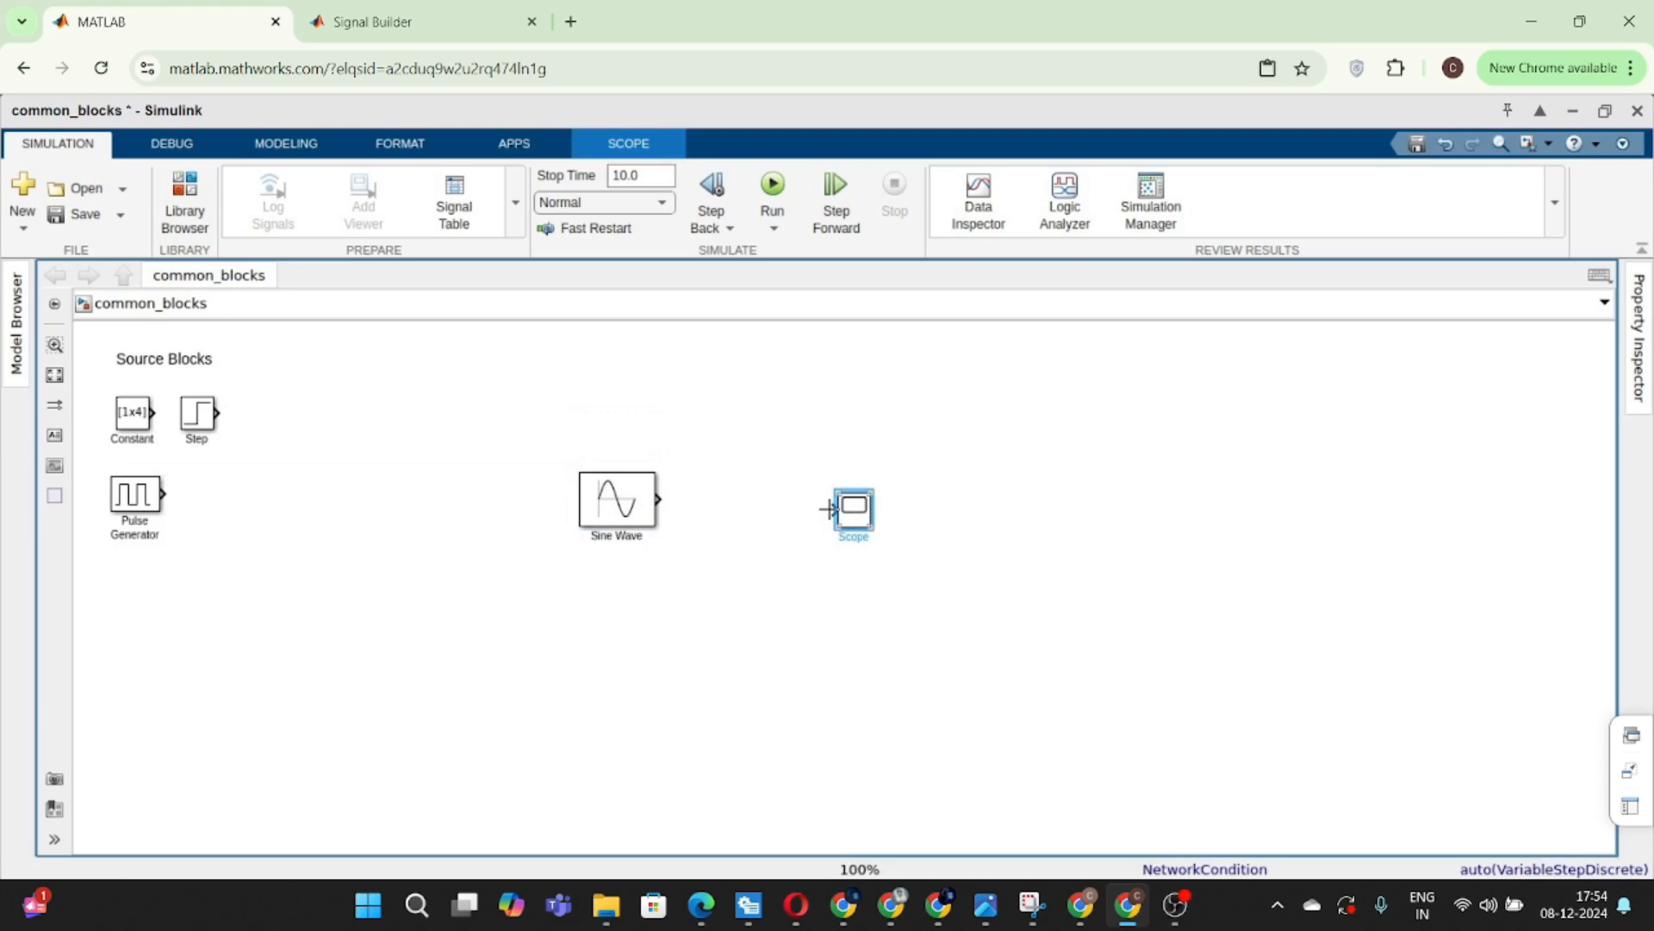
{"action": "left_click_drag", "start_coordinate": [821, 507], "coordinate": [665, 498]}
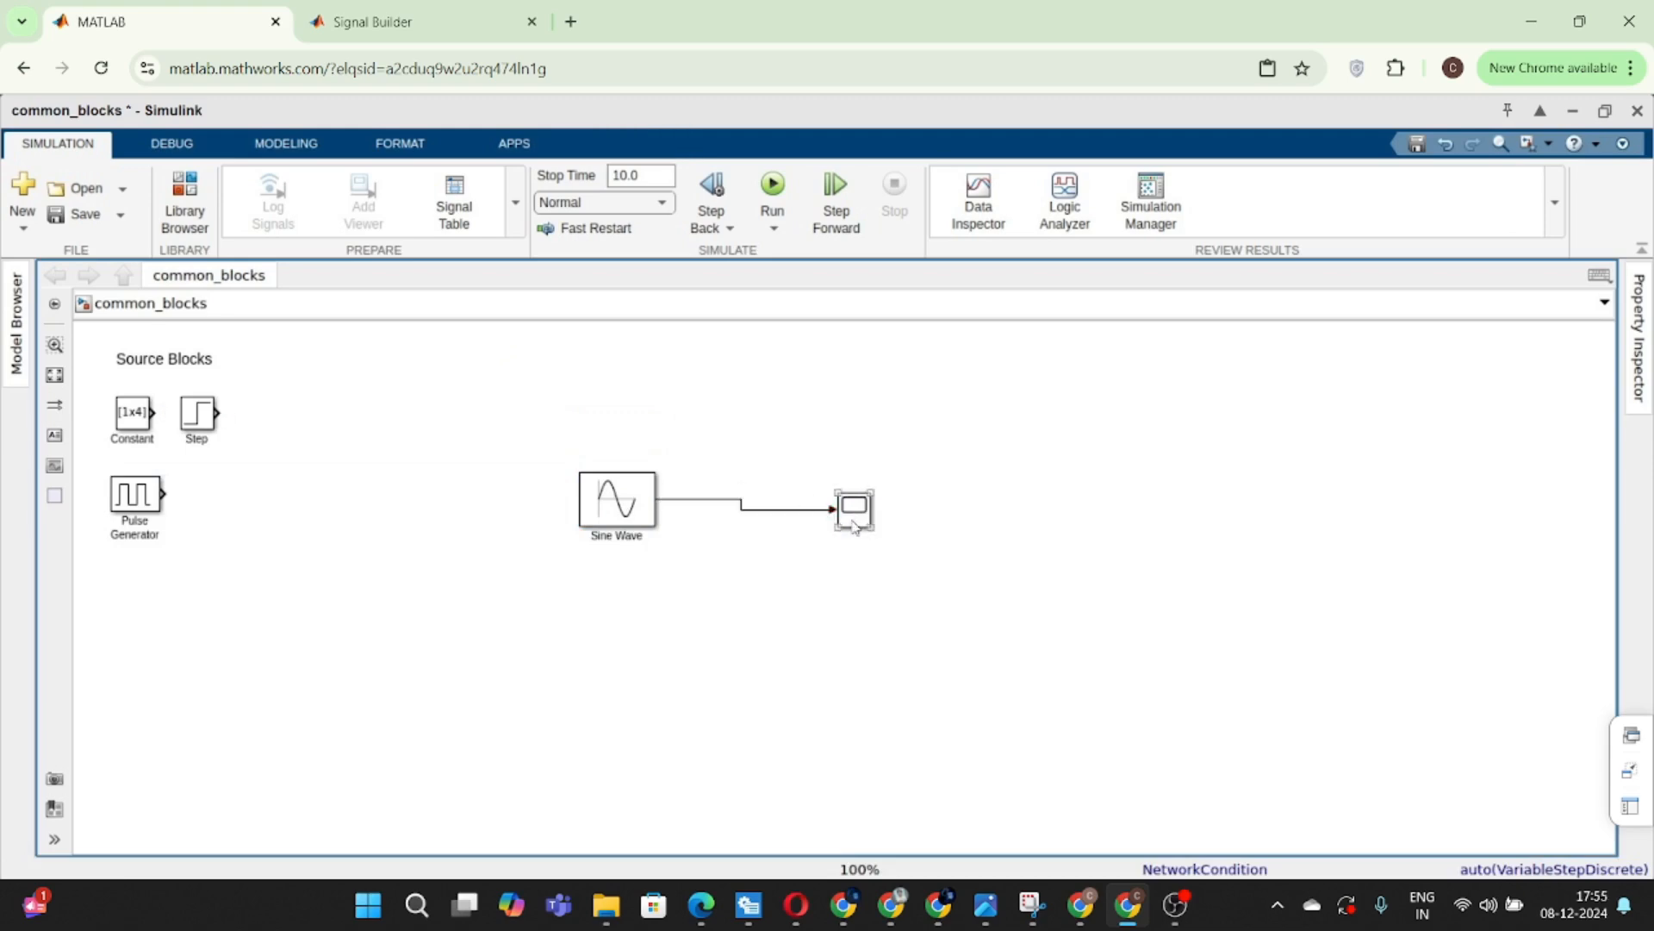
{"action": "left_click_drag", "start_coordinate": [853, 525], "coordinate": [838, 515]}
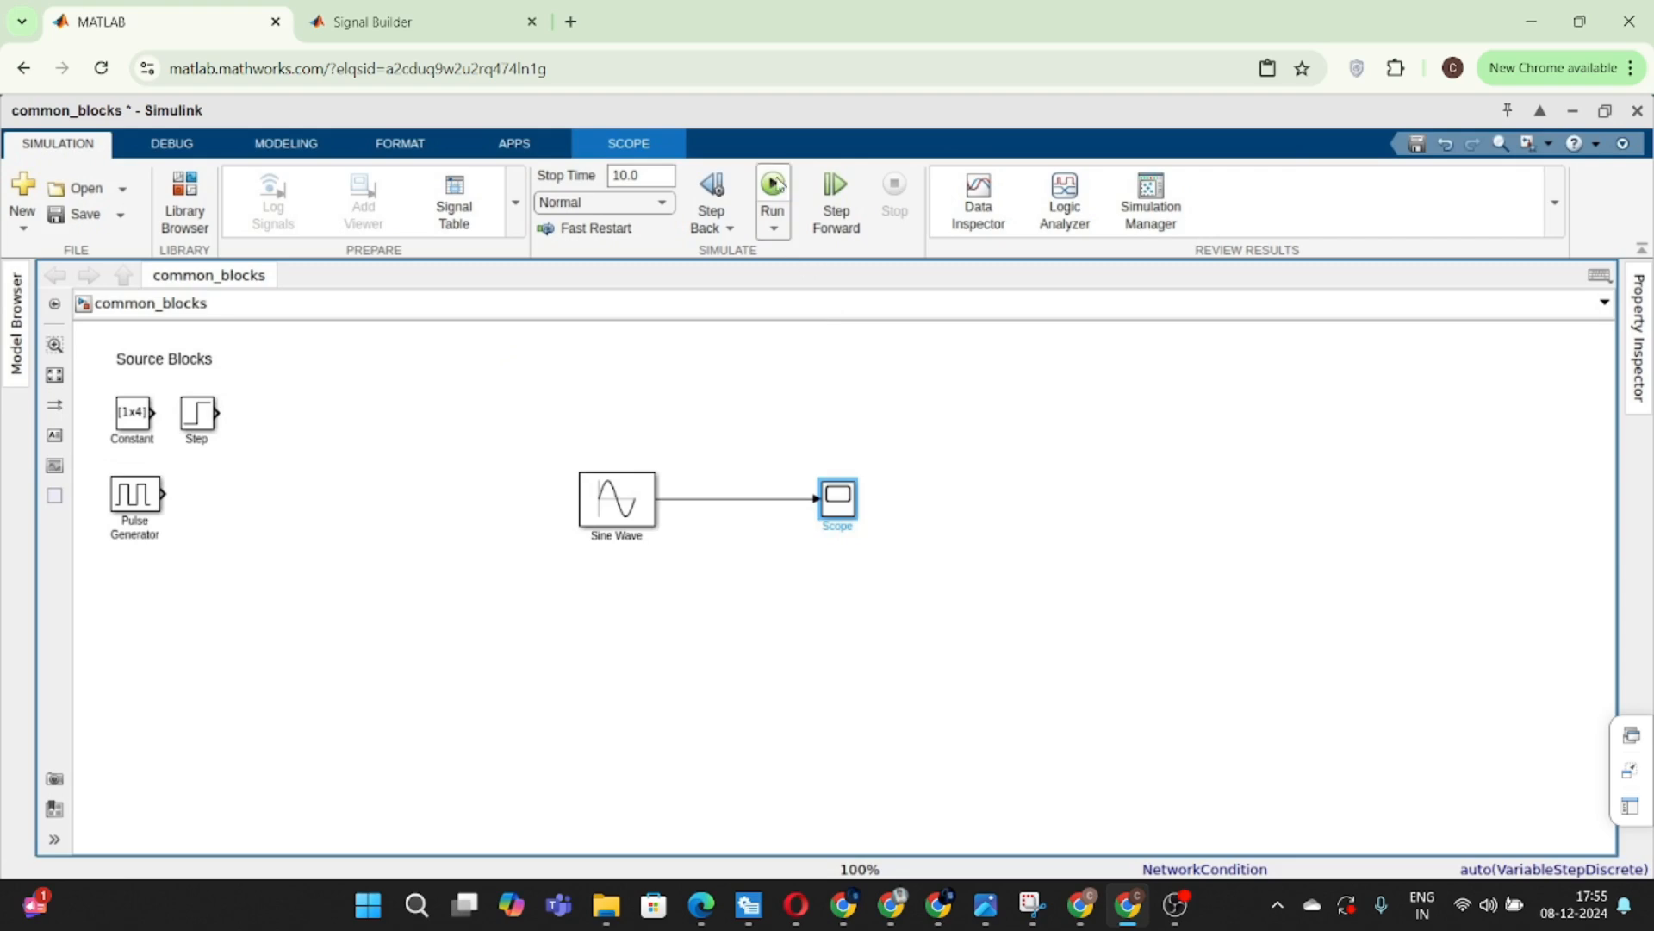
- Recheck the Sine Wave block's parameters, then run the simulation and view the sine output in the Scope
{"action": "double_click", "coordinate": [583, 508]}
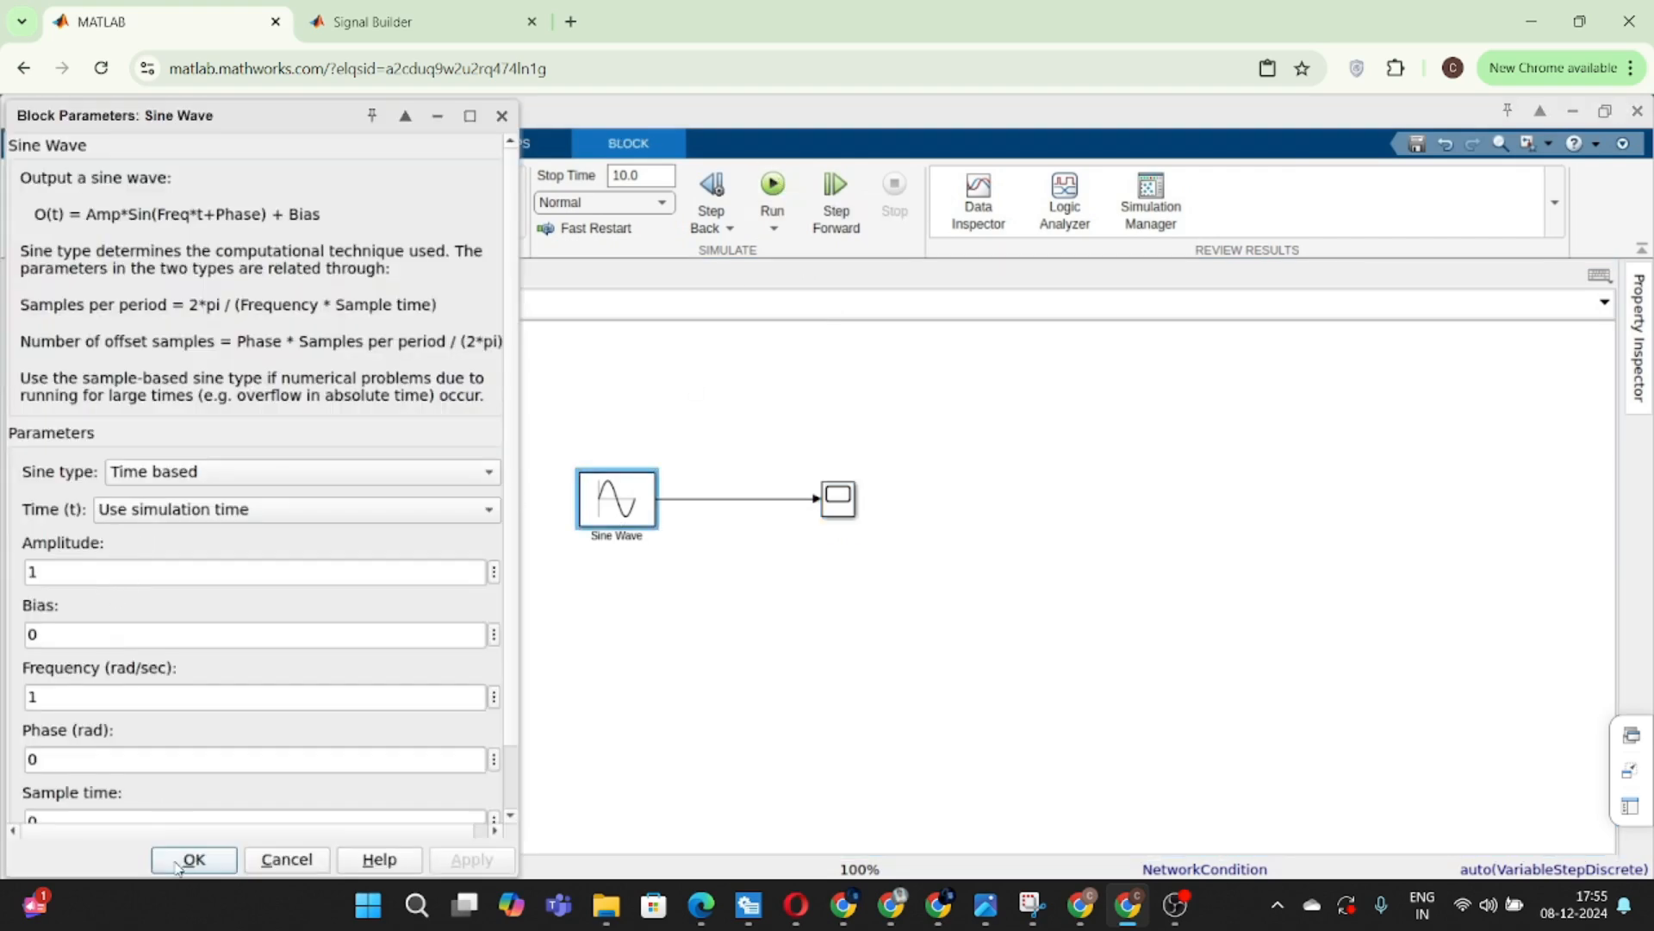
{"action": "left_click", "coordinate": [178, 862]}
{"action": "left_click", "coordinate": [774, 183]}
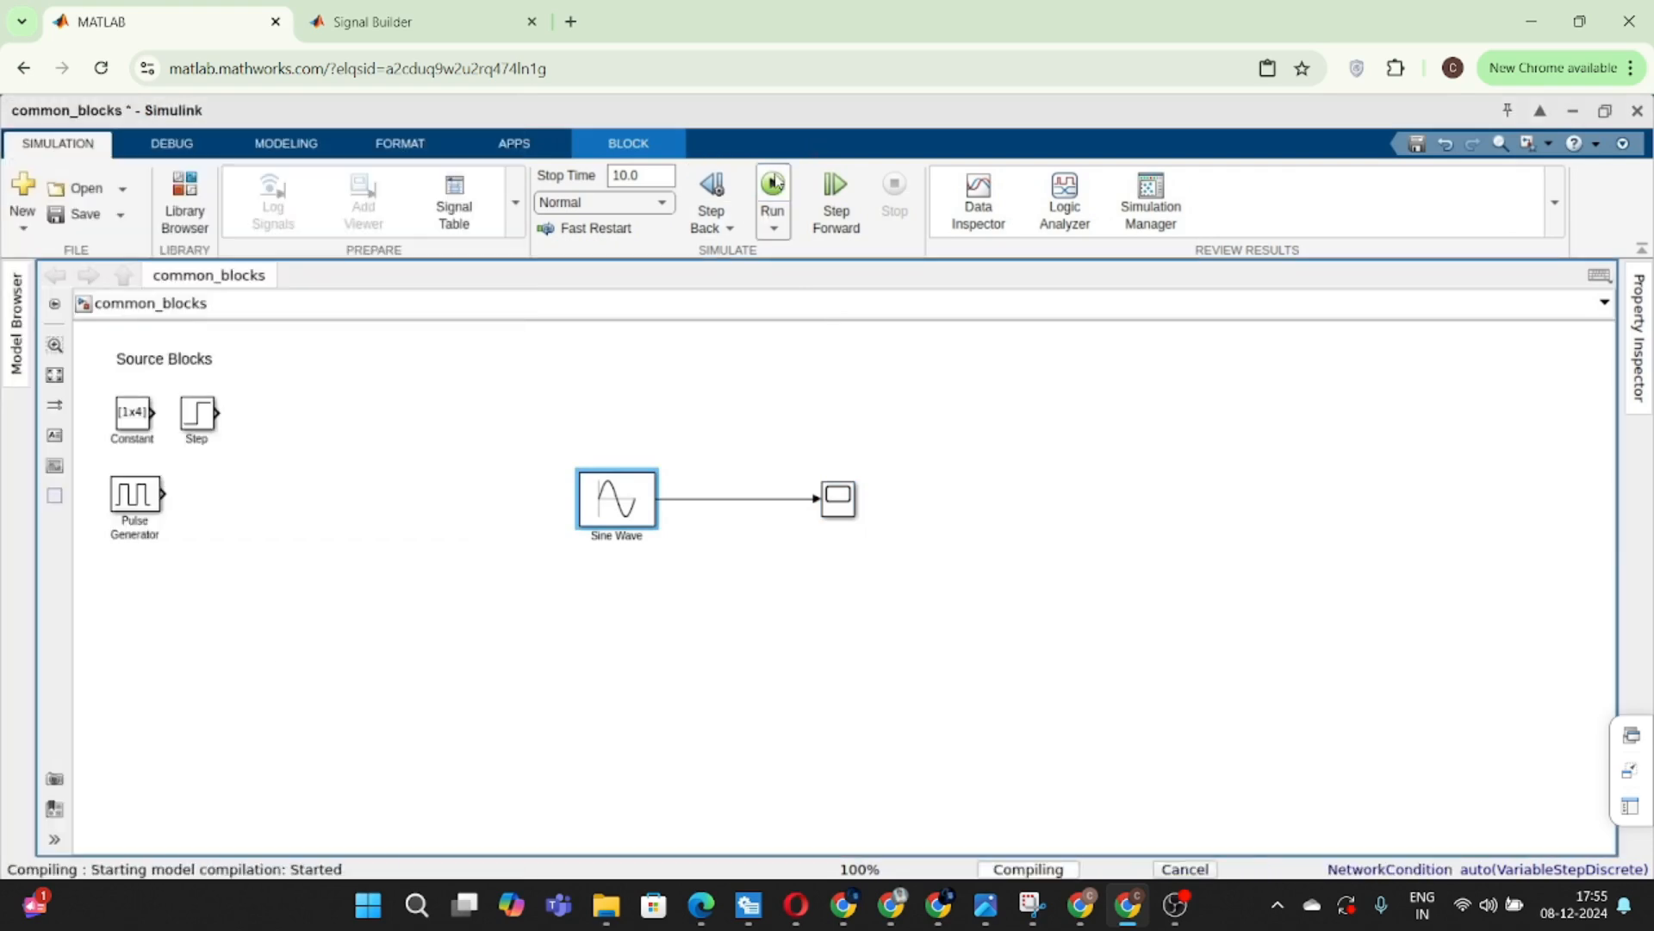
{"action": "left_click", "coordinate": [841, 500]}
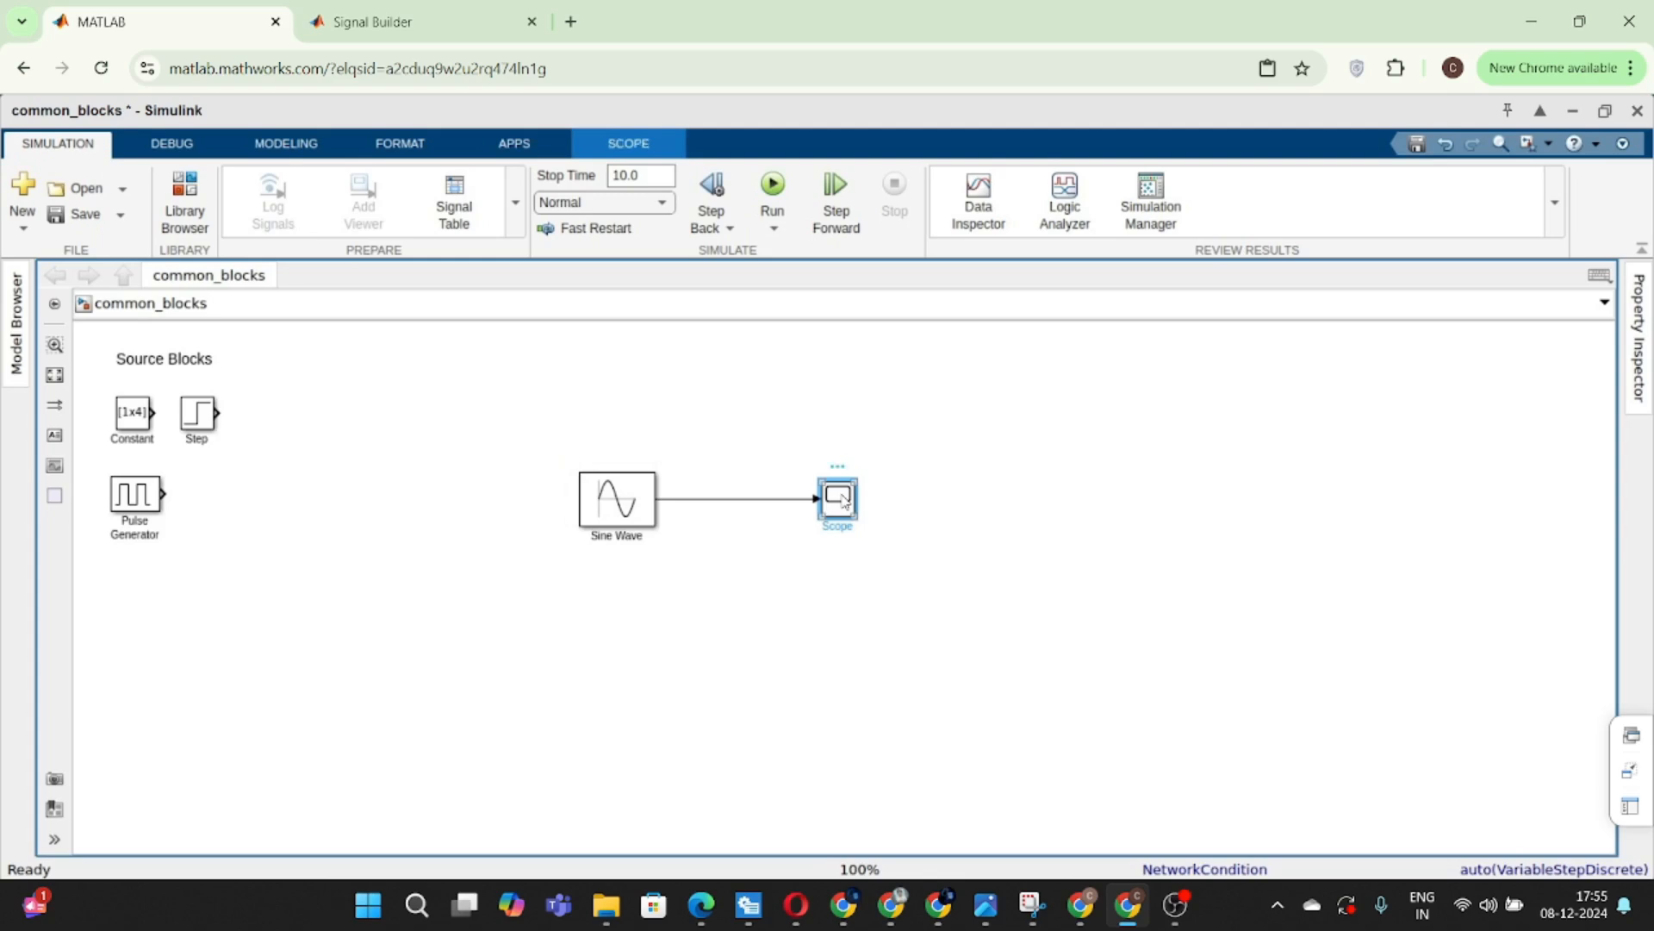
{"action": "double_click", "coordinate": [840, 498]}
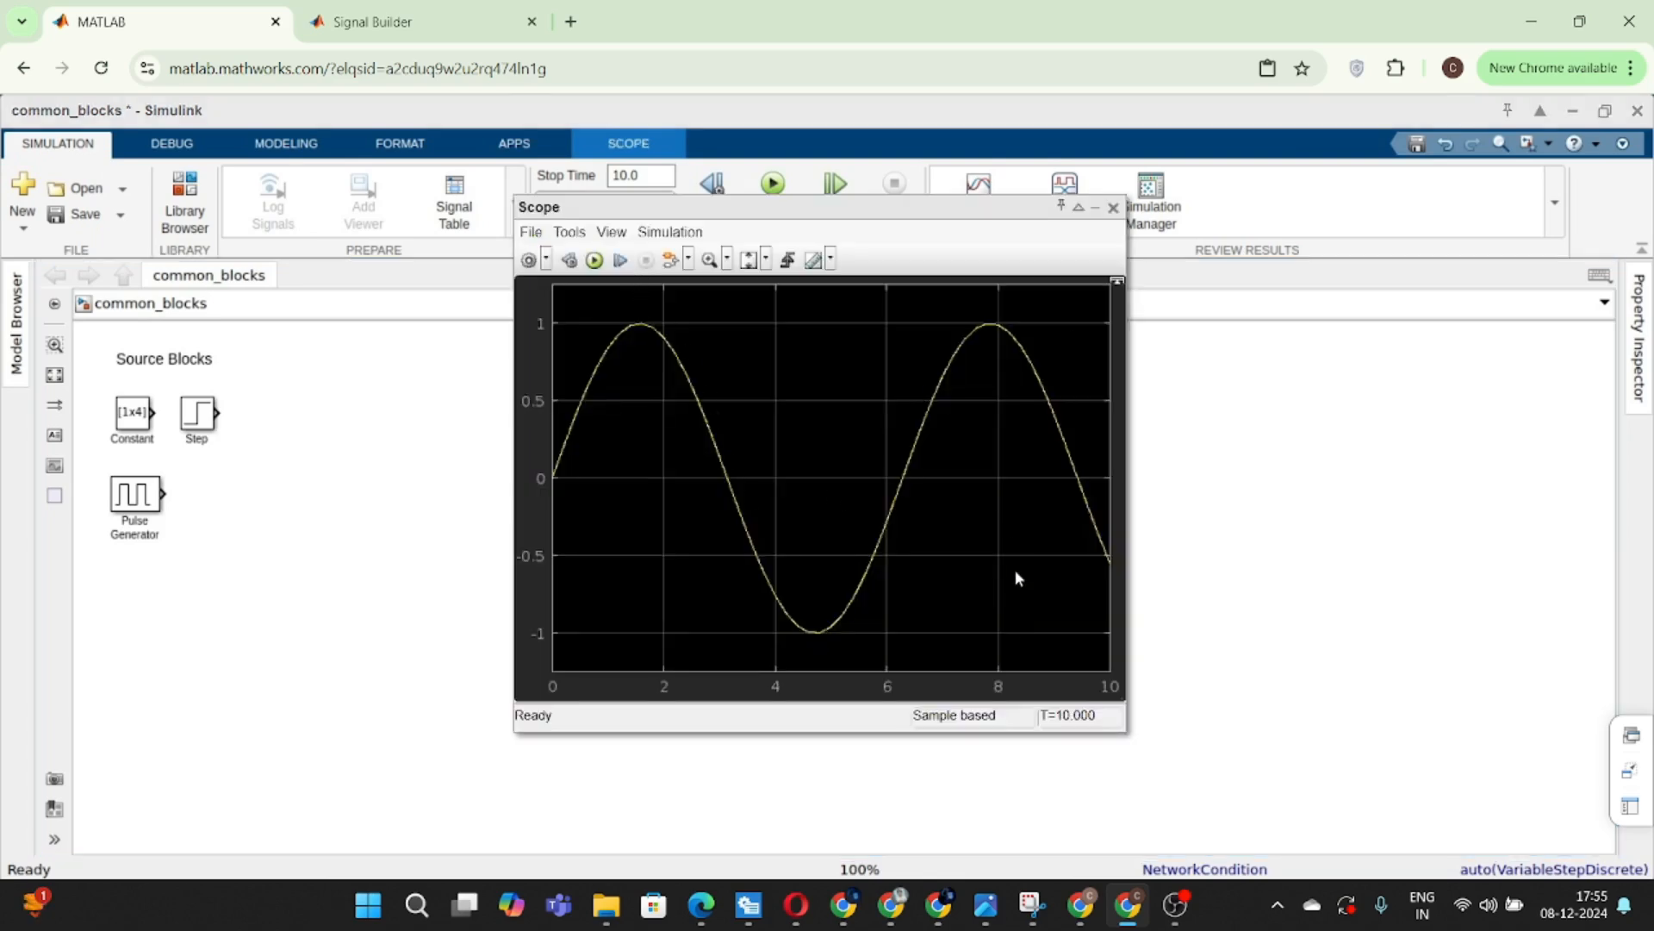
{"action": "left_click", "coordinate": [1113, 206]}
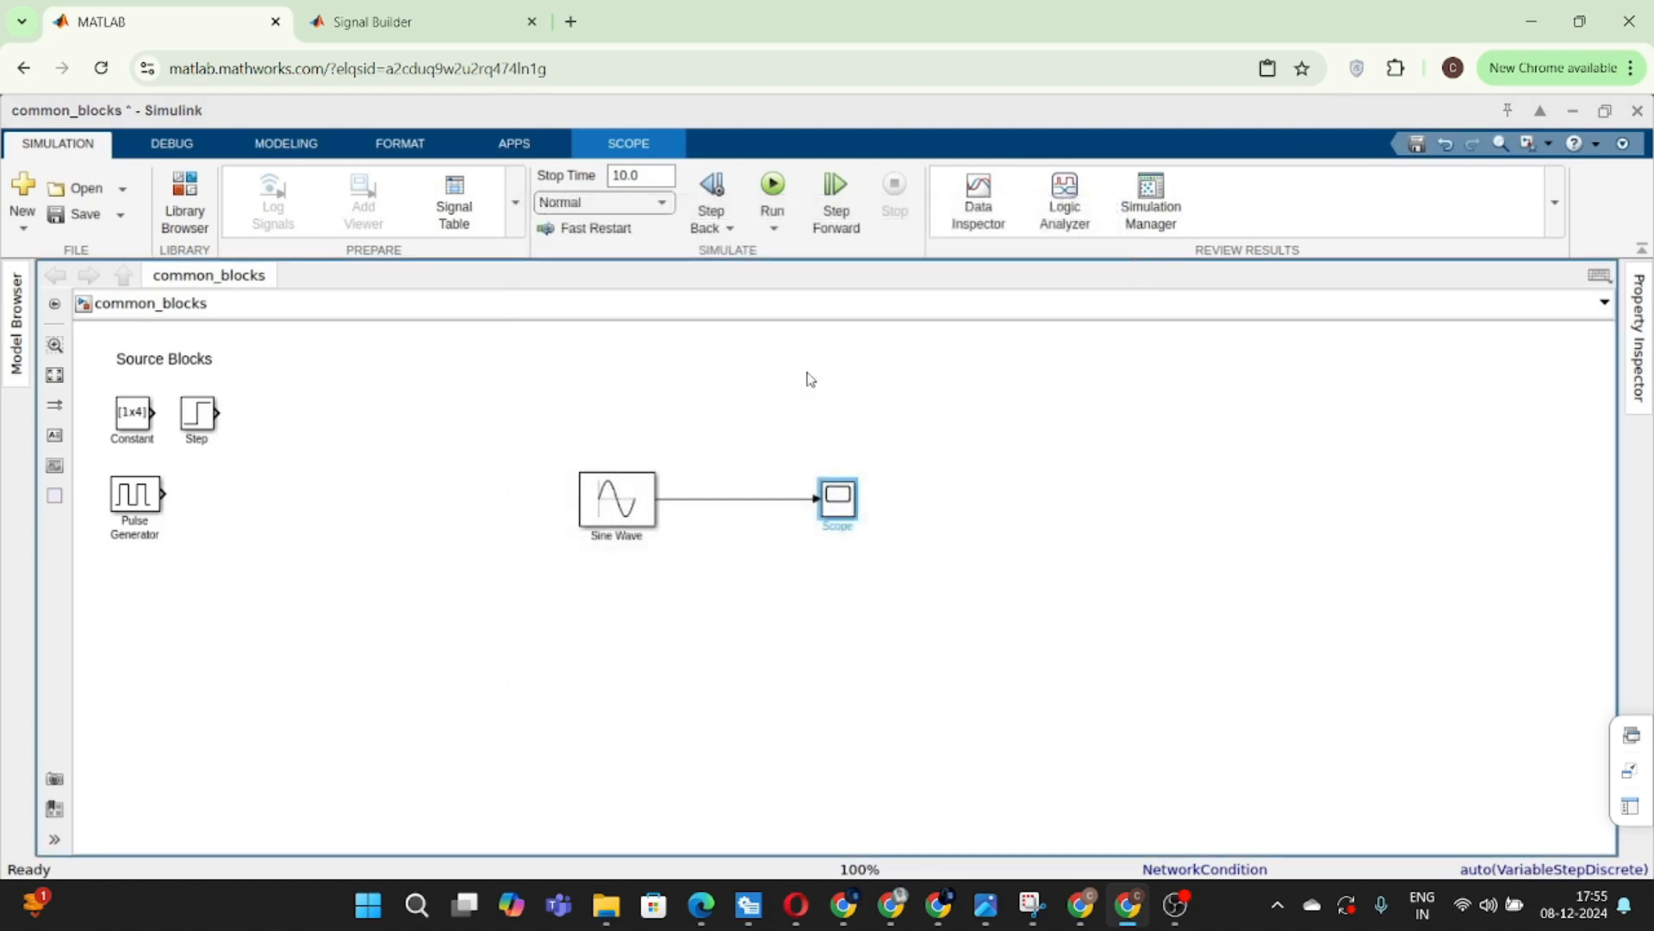
- Delete the signal line to the Scope, then shrink the Sine Wave block and place it beside the Pulse Generator, below Step
{"action": "left_click_drag", "start_coordinate": [728, 456], "coordinate": [776, 519]}
{"action": "key", "text": "Delete"}
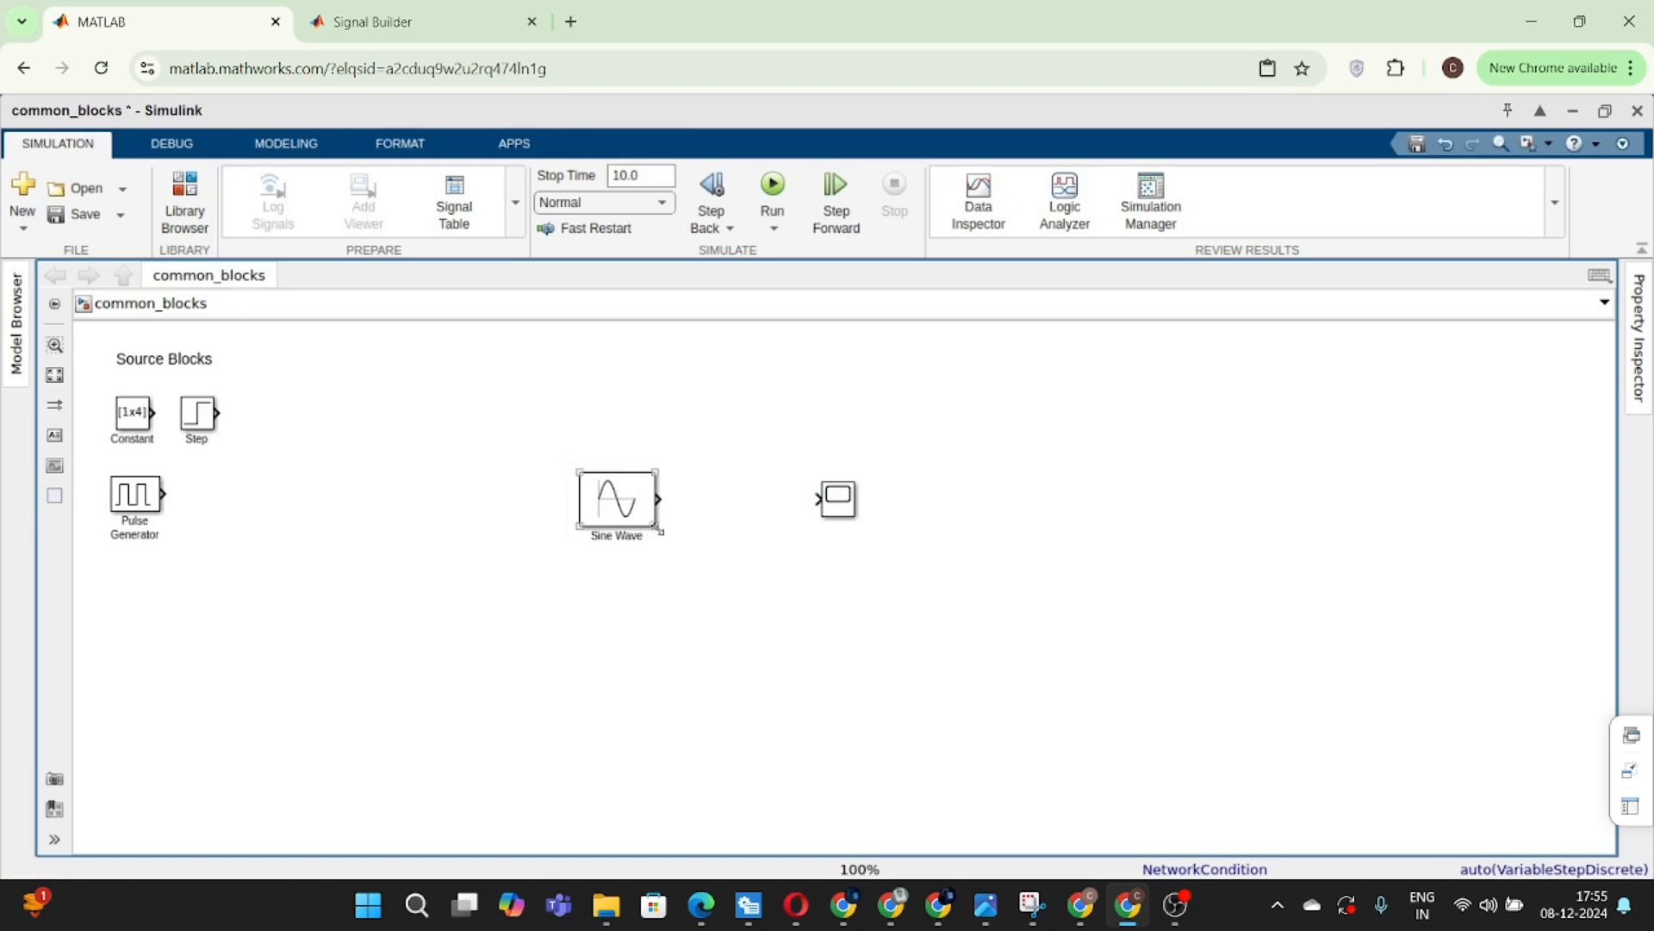
{"action": "left_click", "coordinate": [652, 526]}
{"action": "left_click_drag", "start_coordinate": [652, 526], "coordinate": [214, 499]}
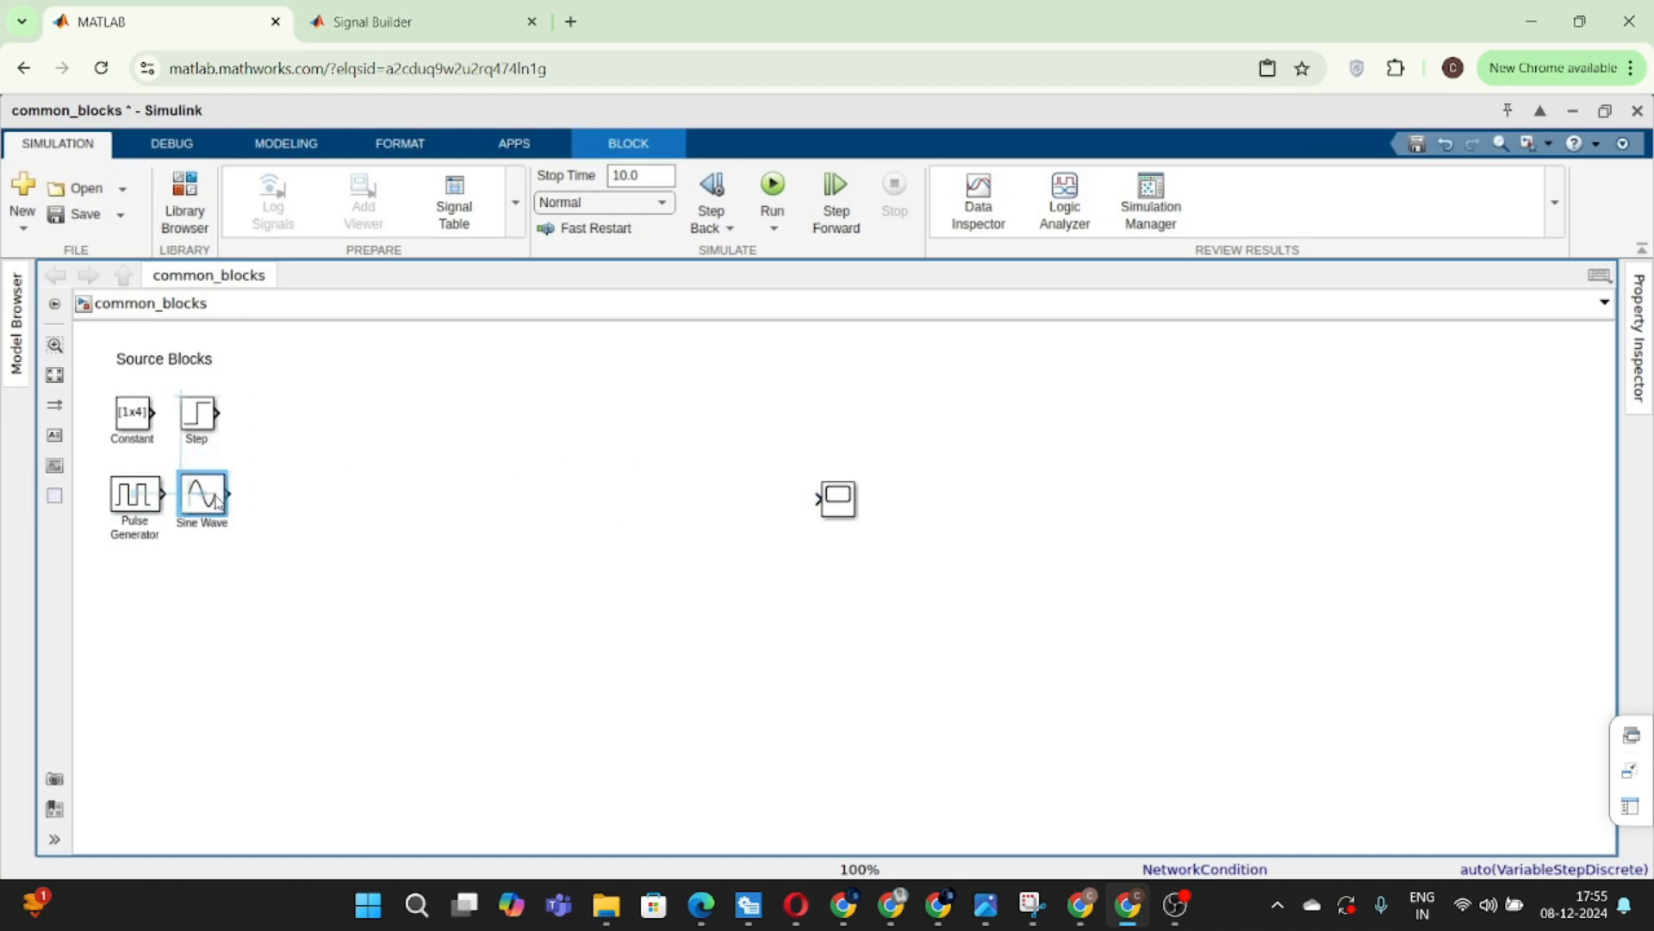
{"action": "left_click", "coordinate": [509, 529]}
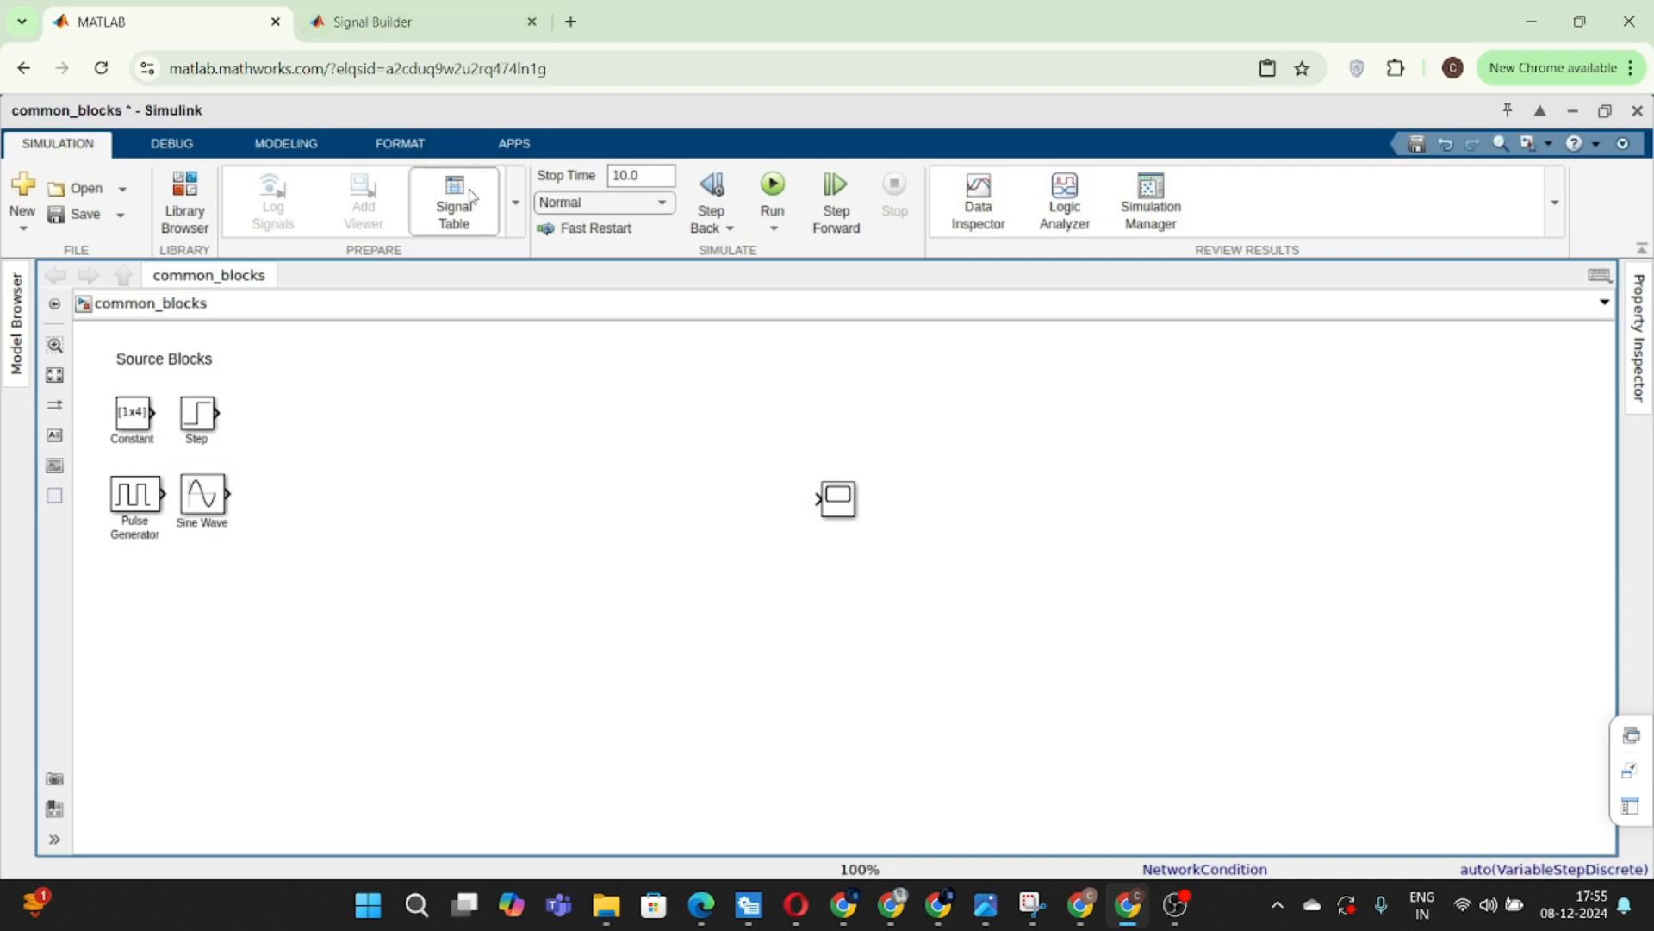
- Search the available blocks for "signal builder", then clear the search text
{"action": "double_click", "coordinate": [491, 475]}
{"action": "type", "text": "s"}
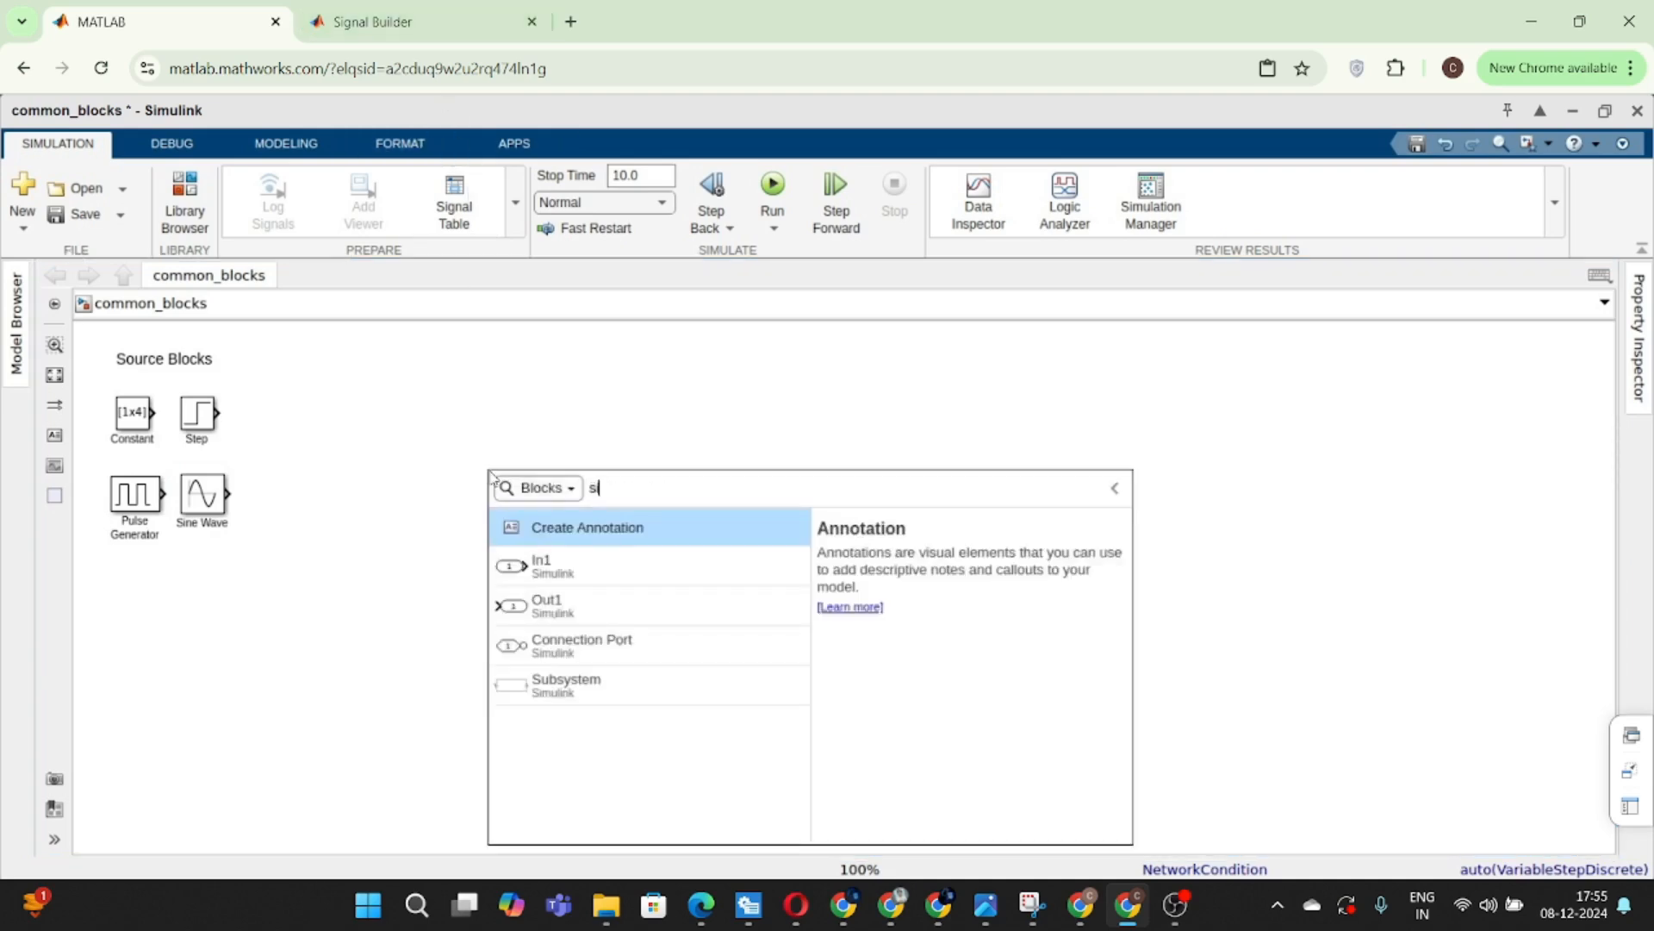
{"action": "type", "text": "ignal builder"}
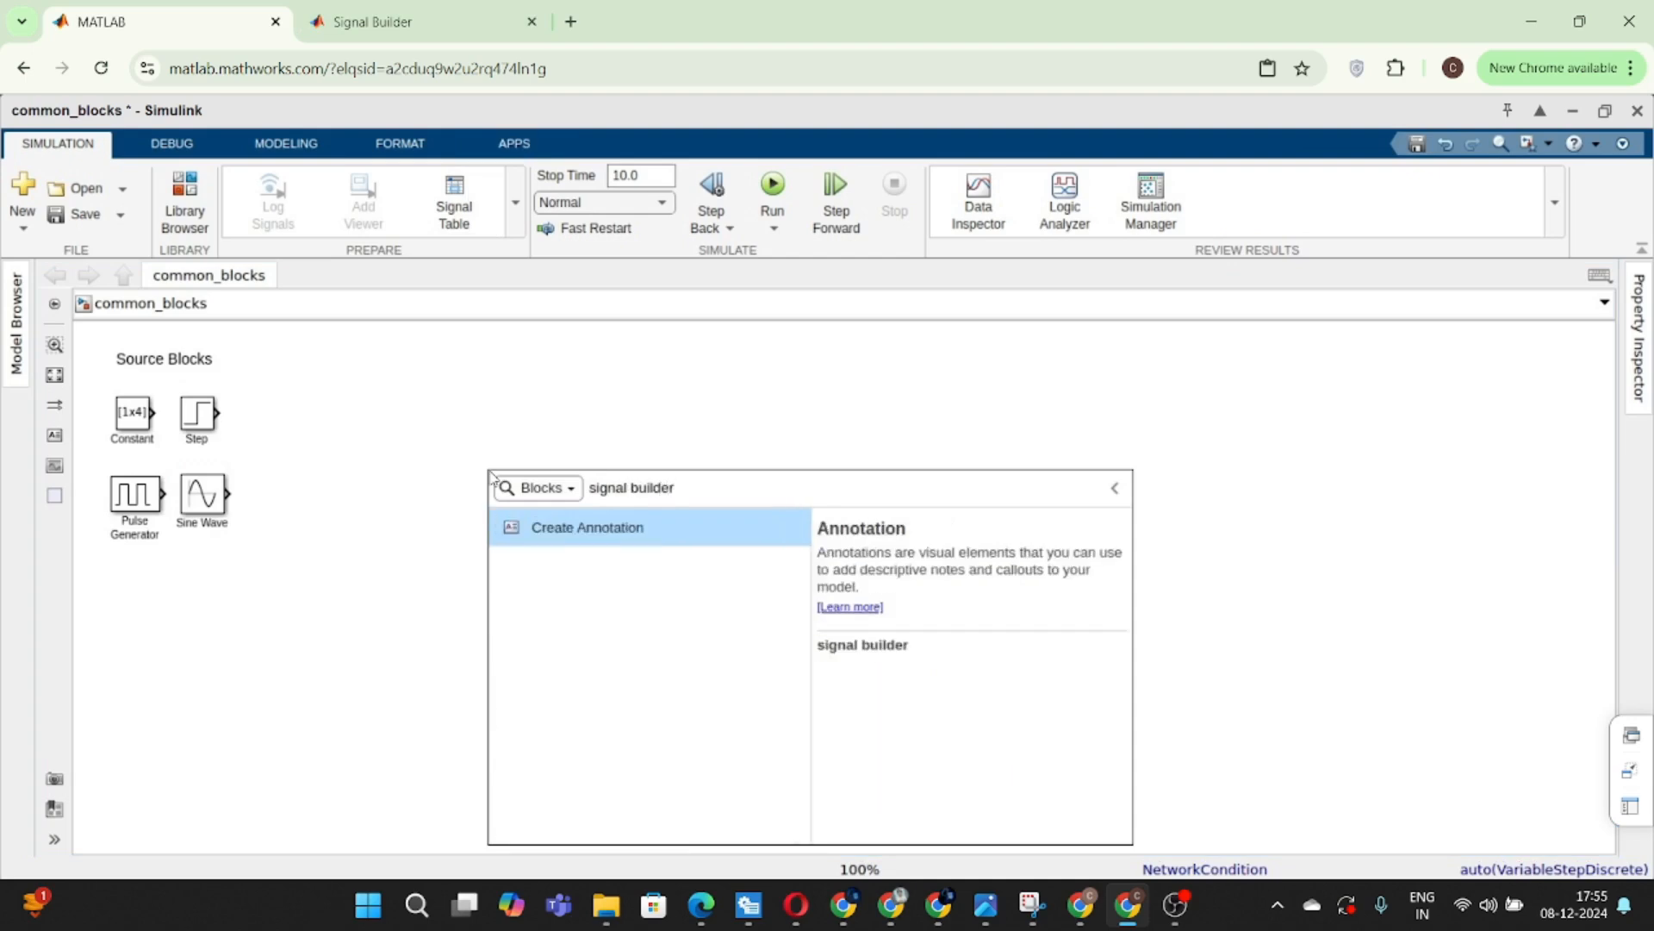
{"action": "key", "text": "BackSpace"}
{"action": "key", "text": "BackSpace"}
{"action": "key", "text": "BackSpace"}
{"action": "key", "text": "BackSpace"}
{"action": "key", "text": "BackSpace"}
{"action": "key", "text": "BackSpace"}
{"action": "key", "text": "BackSpace"}
{"action": "key", "text": "BackSpace"}
{"action": "key", "text": "BackSpace"}
{"action": "key", "text": "BackSpace"}
{"action": "key", "text": "BackSpace"}
{"action": "key", "text": "BackSpace"}
{"action": "key", "text": "BackSpace"}
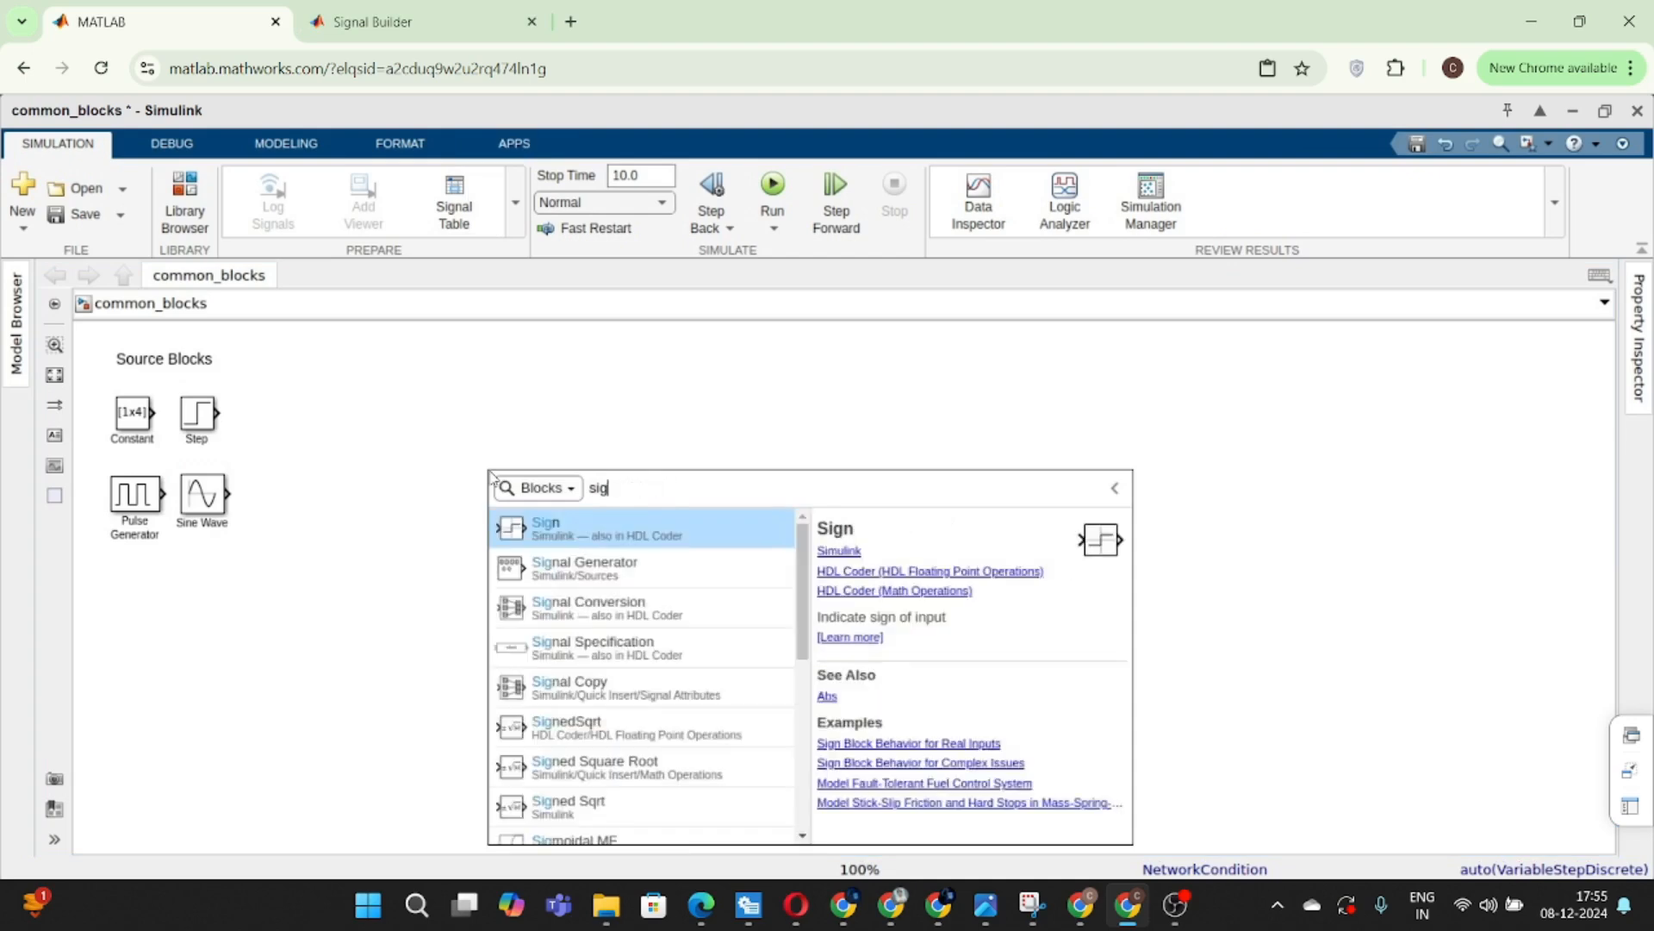
{"action": "key", "text": "BackSpace"}
- Review the Signal Builder page in the MathWorks Help Center, then return to the Simulink model and dismiss the block search
{"action": "left_click", "coordinate": [405, 21]}
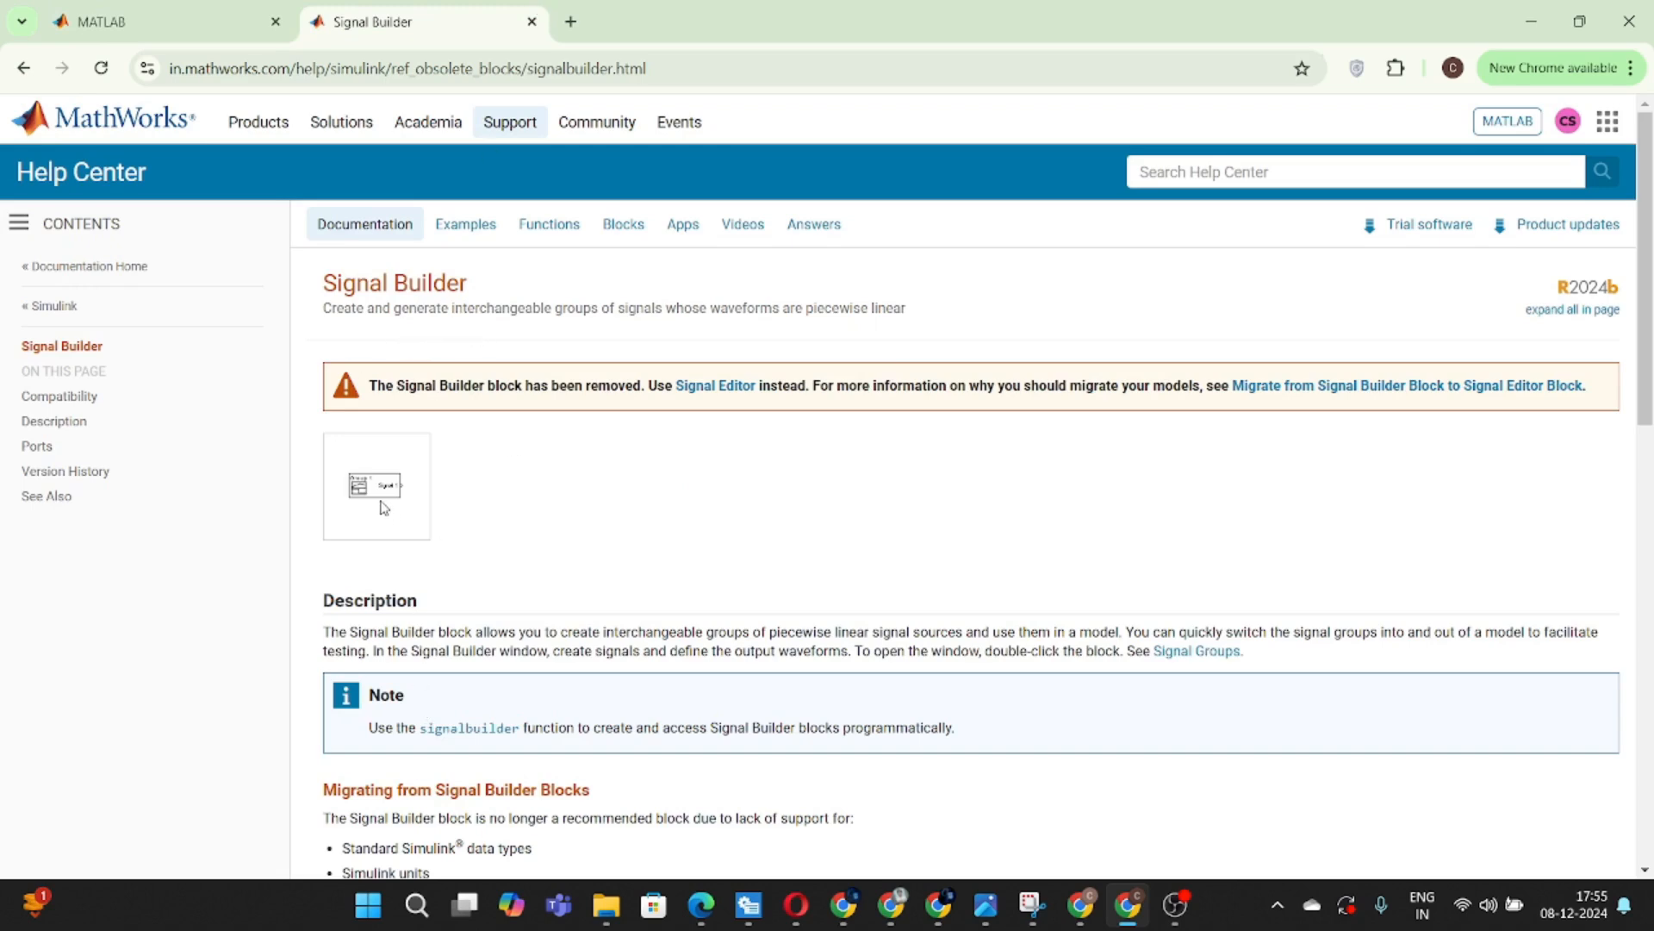
{"action": "scroll", "coordinate": [379, 502], "scroll_direction": "up", "scroll_amount": 5}
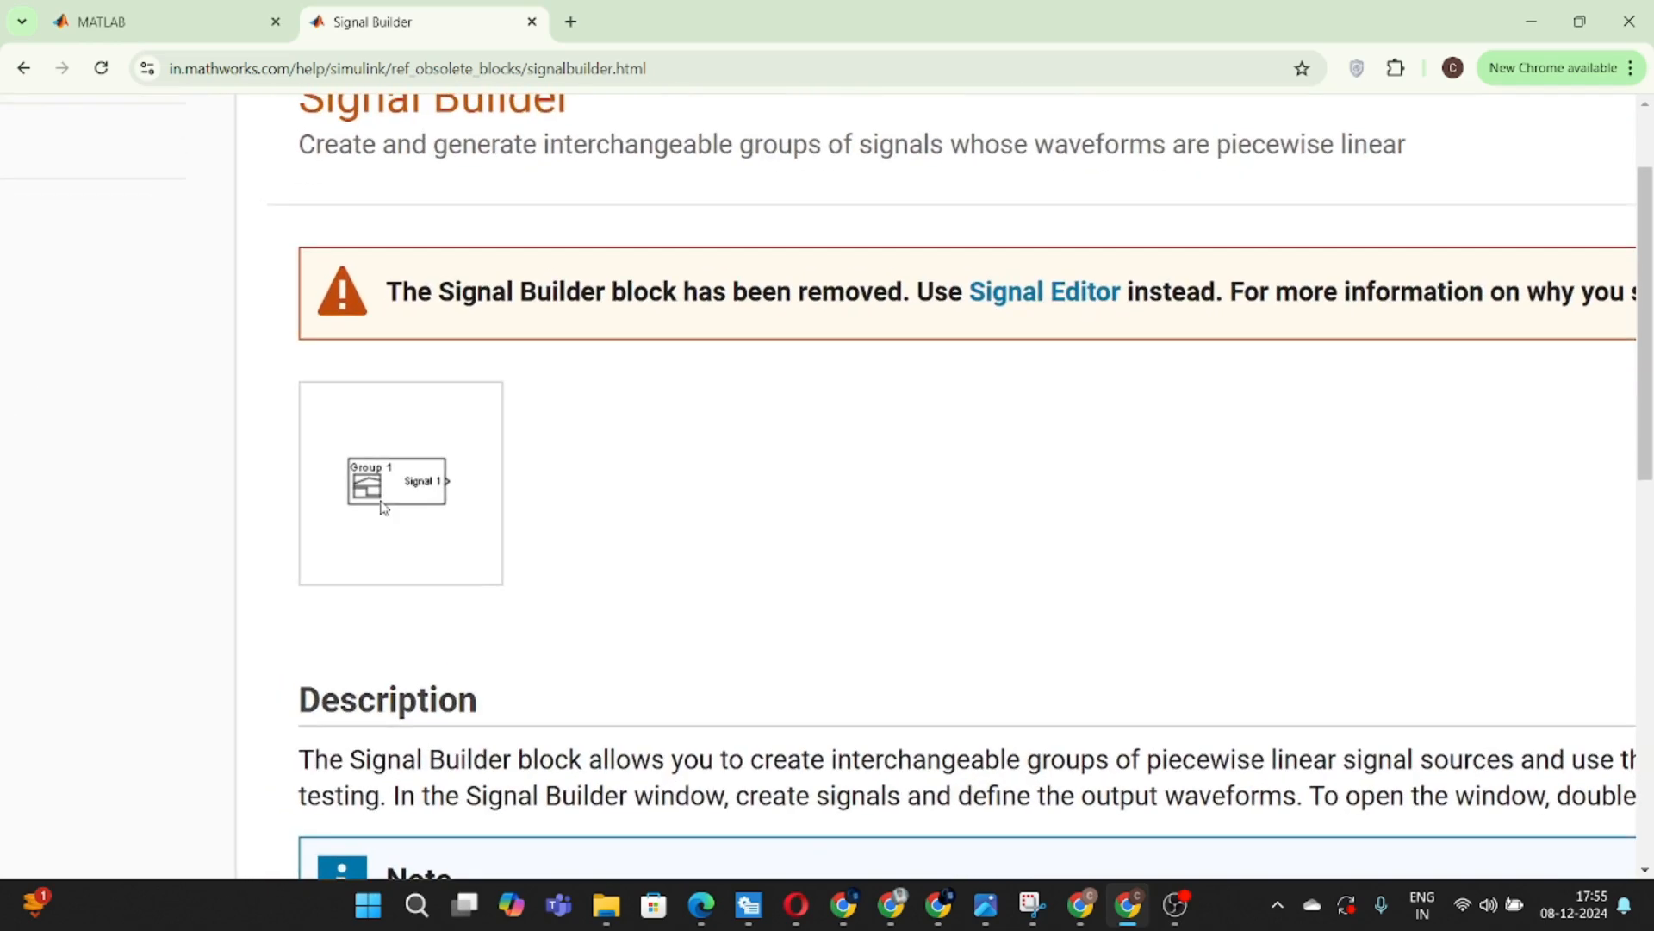
{"action": "scroll", "coordinate": [343, 546], "scroll_direction": "down", "scroll_amount": 5}
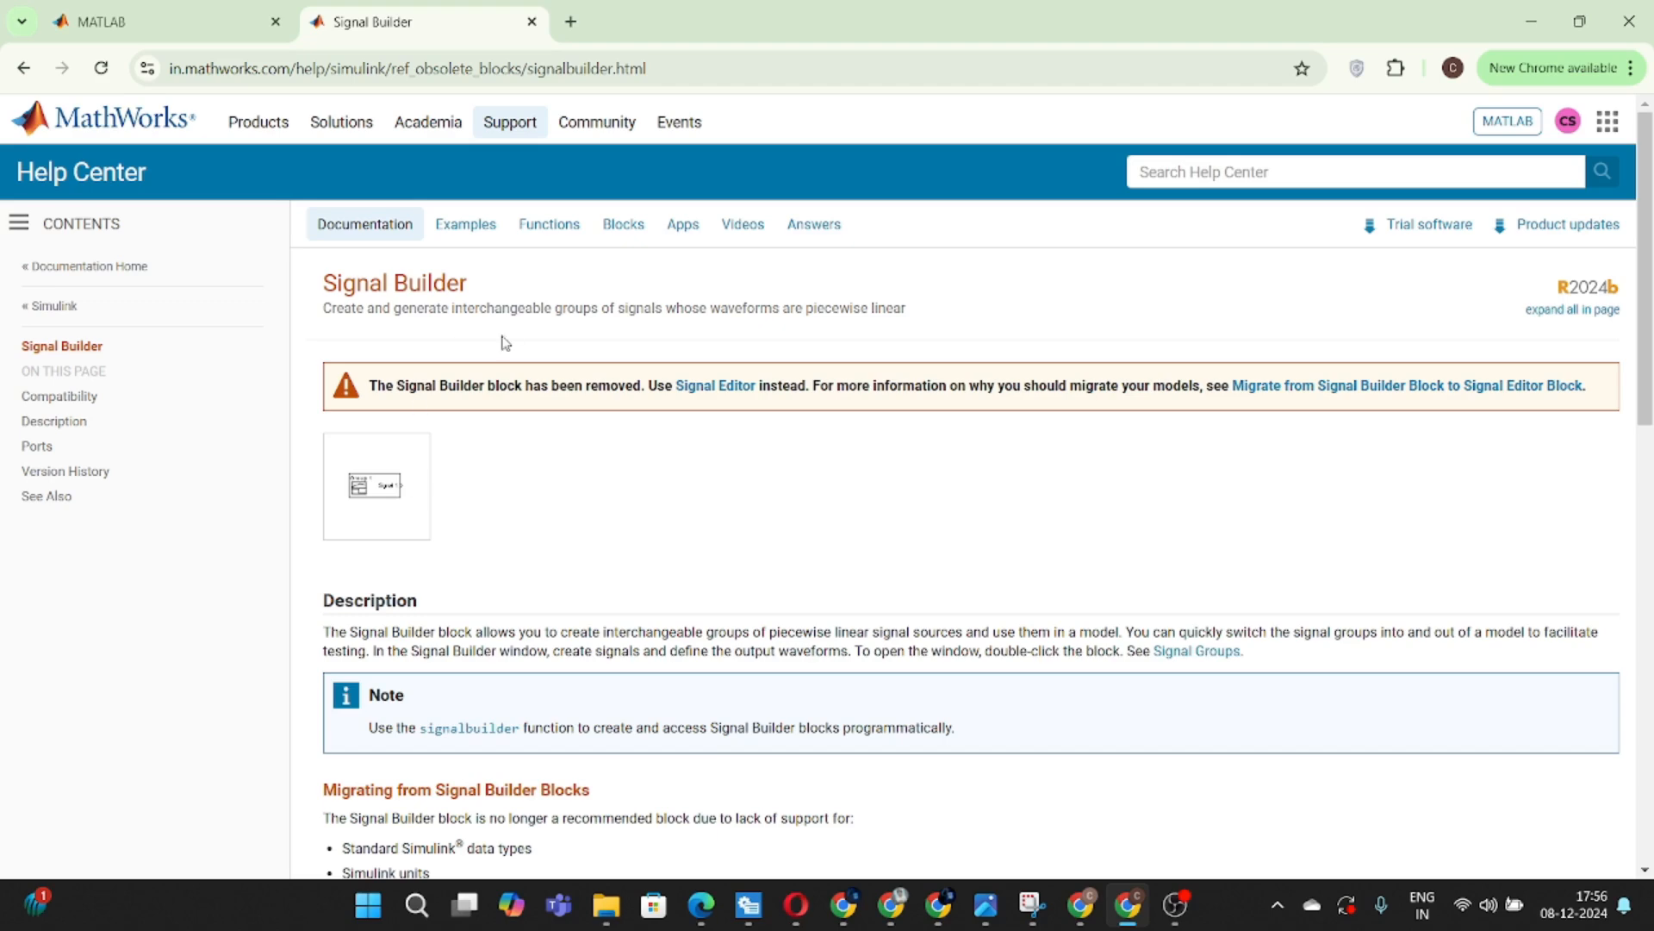
{"action": "key", "text": "ctrl+shift+Tab"}
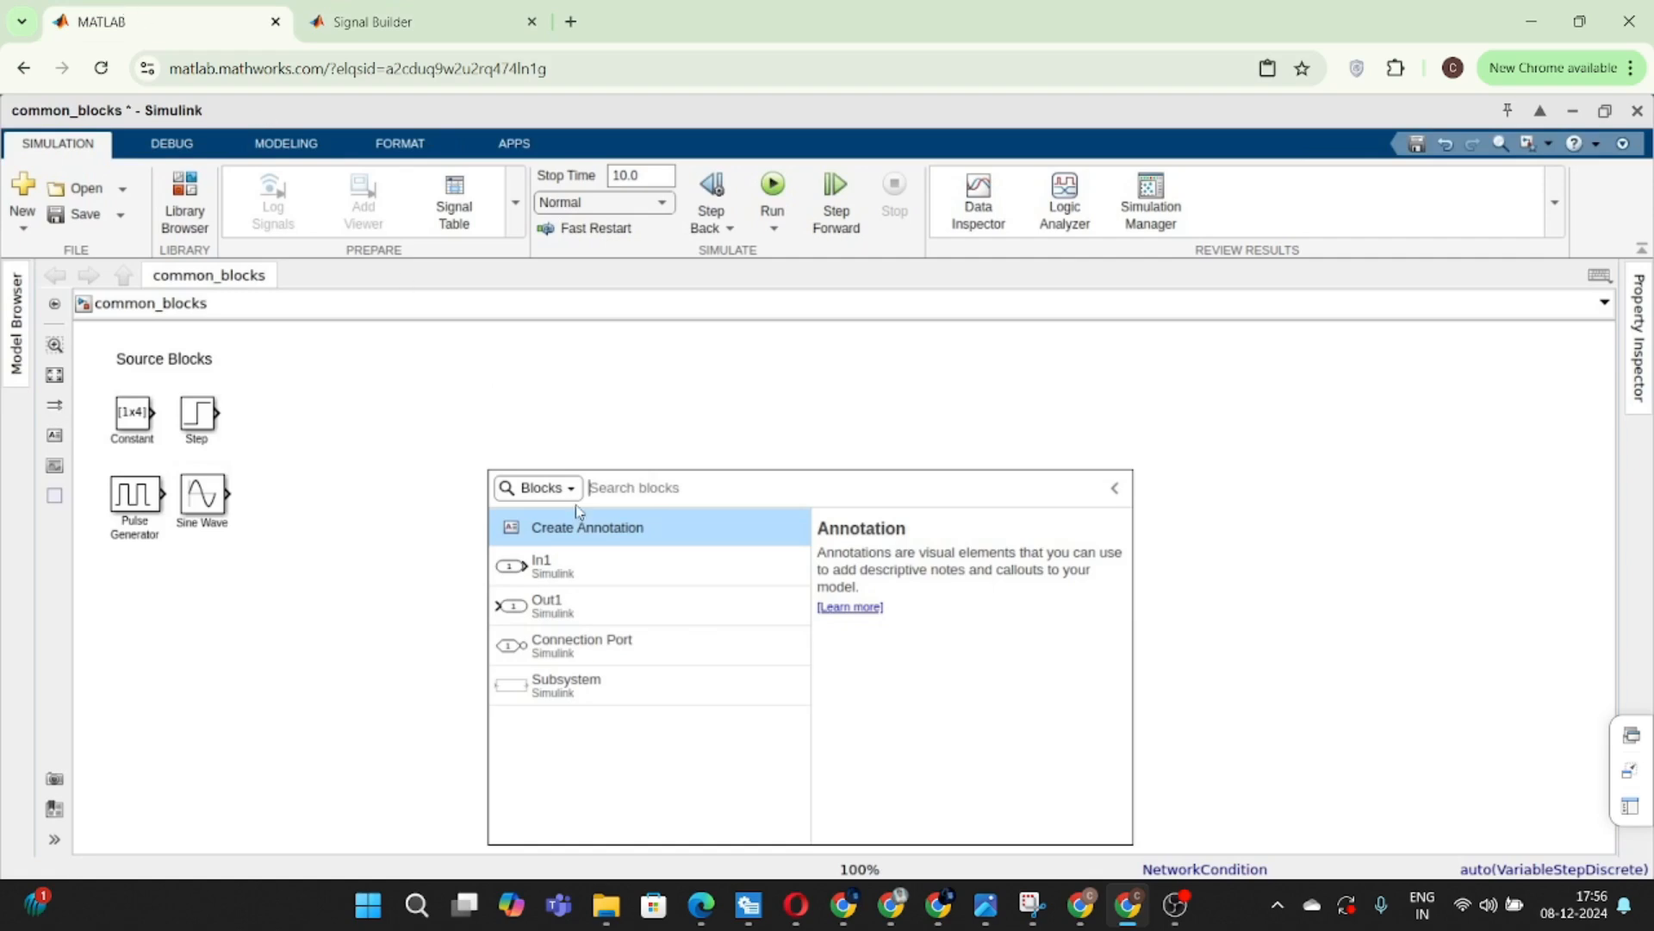
{"action": "left_click", "coordinate": [634, 453]}
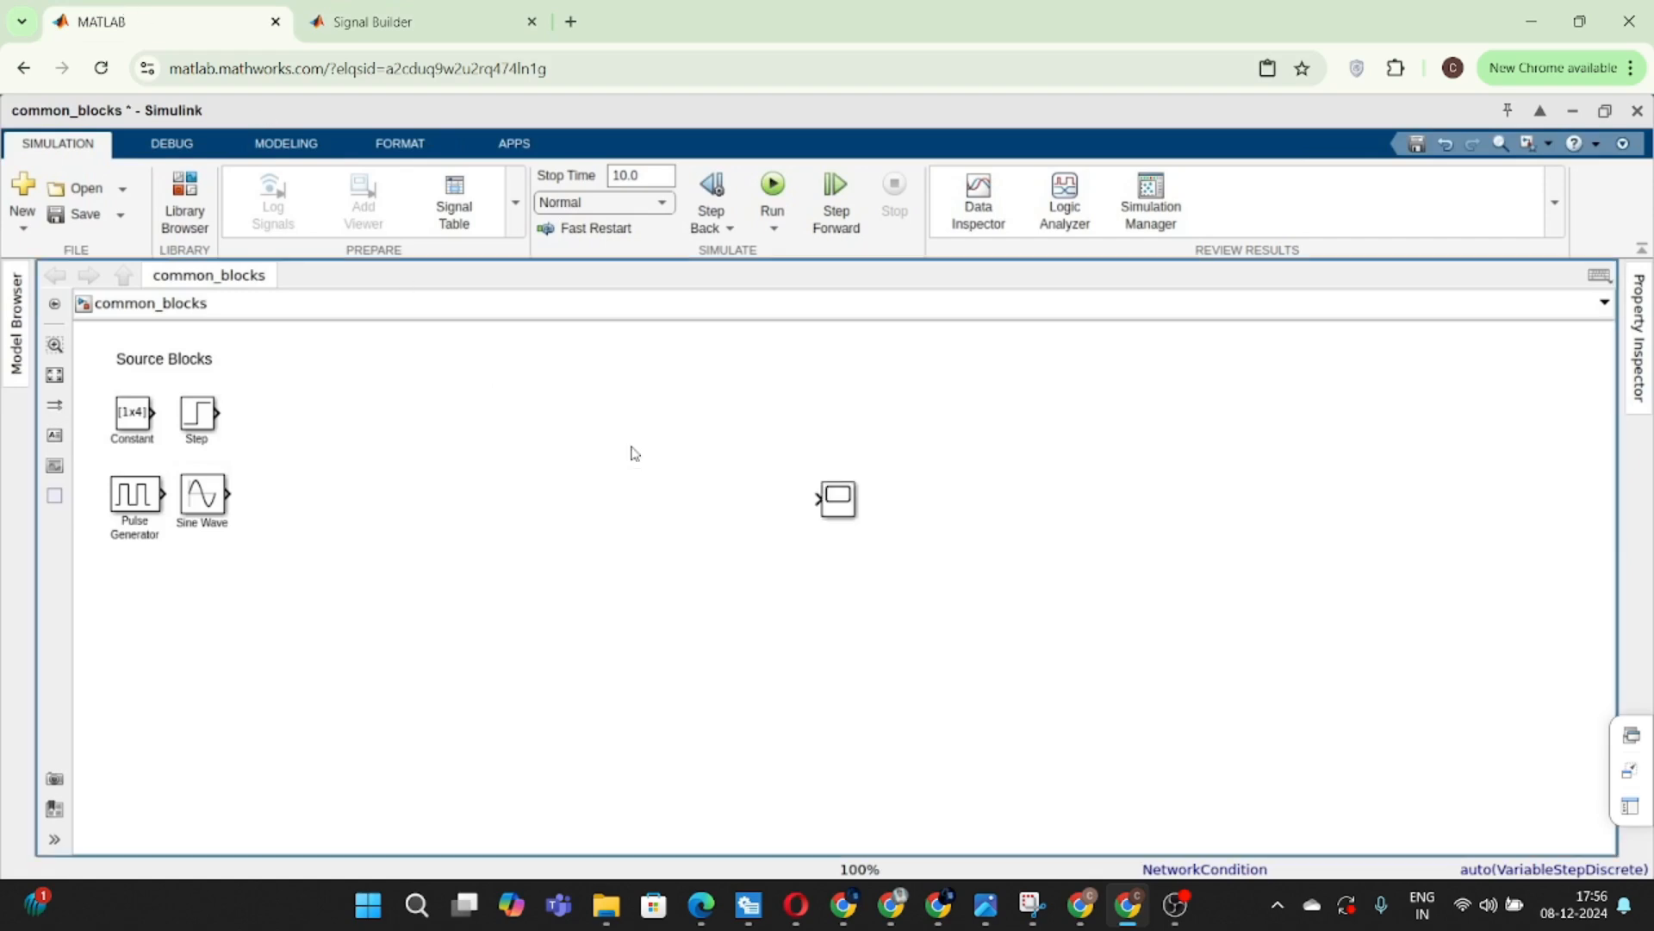
- Add a Ramp block from Simulink/Sources to the middle of the canvas and align it horizontally with the Scope
{"action": "double_click", "coordinate": [591, 548]}
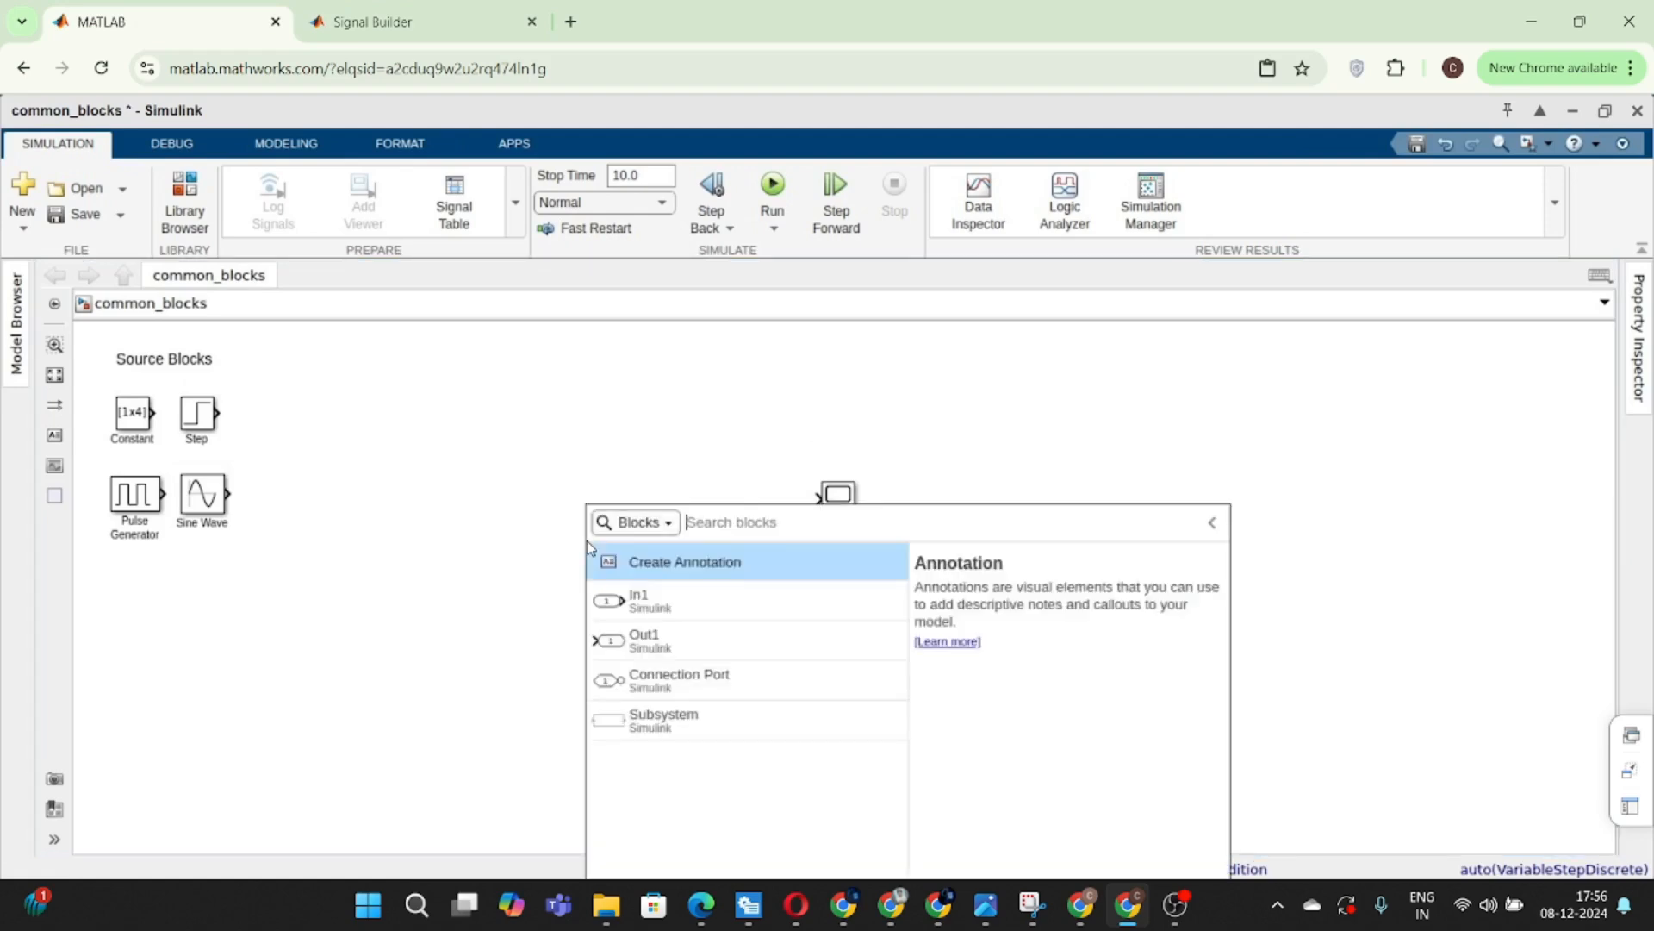
{"action": "type", "text": "Ramp"}
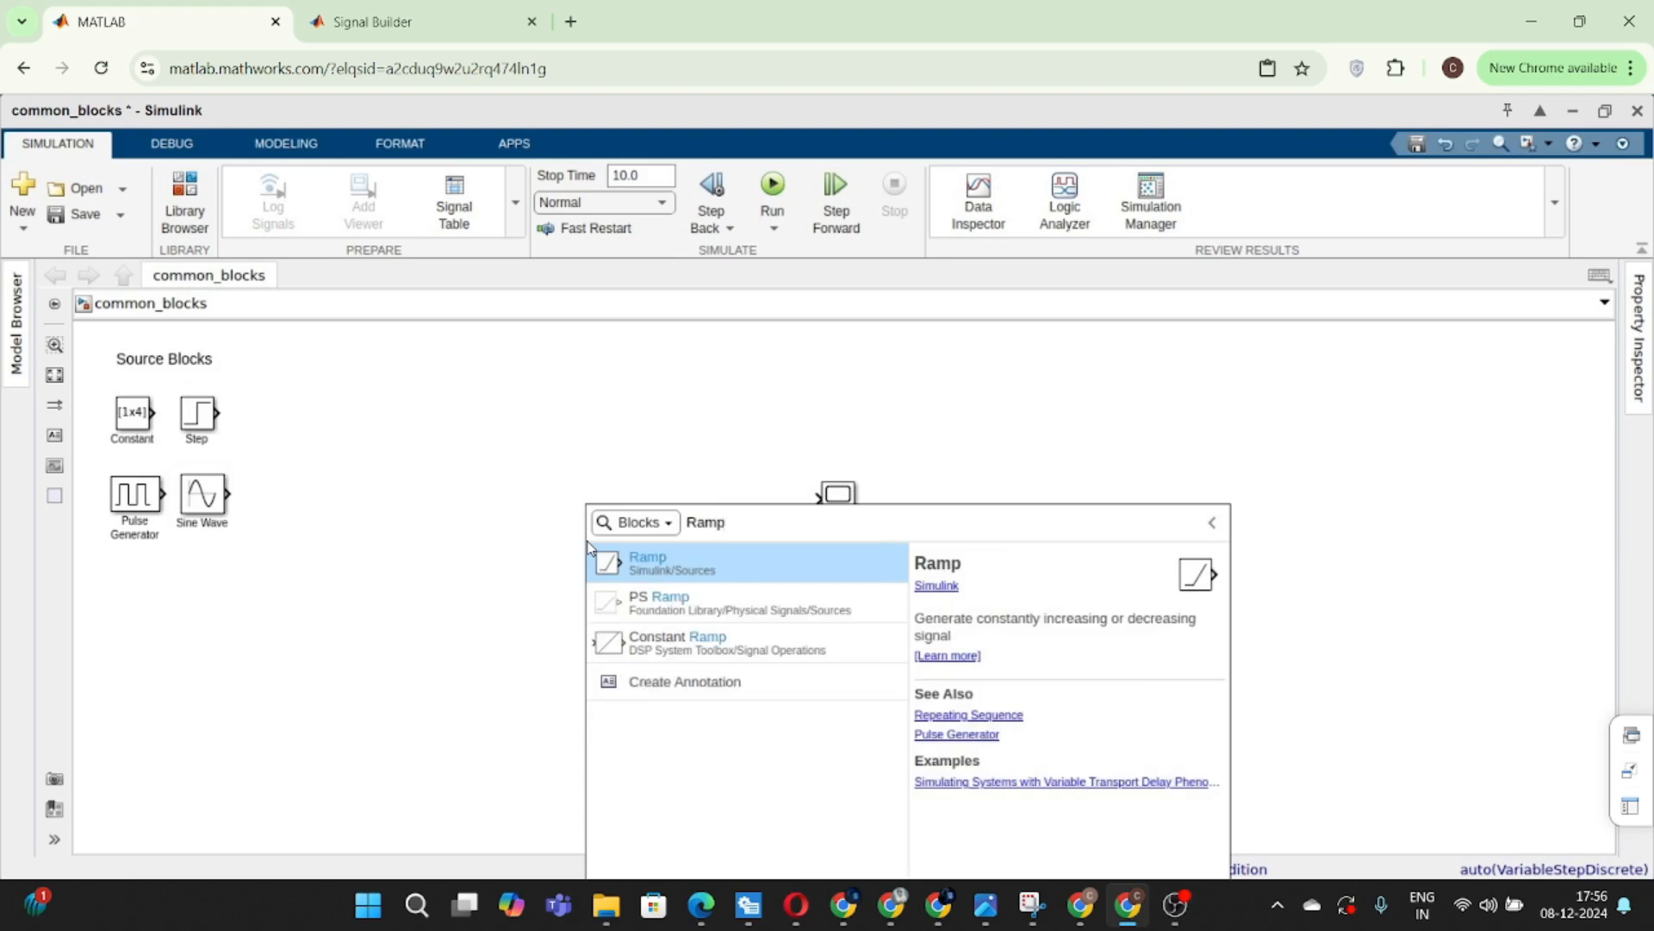
{"action": "key", "text": "Return"}
{"action": "left_click_drag", "start_coordinate": [585, 541], "coordinate": [611, 514]}
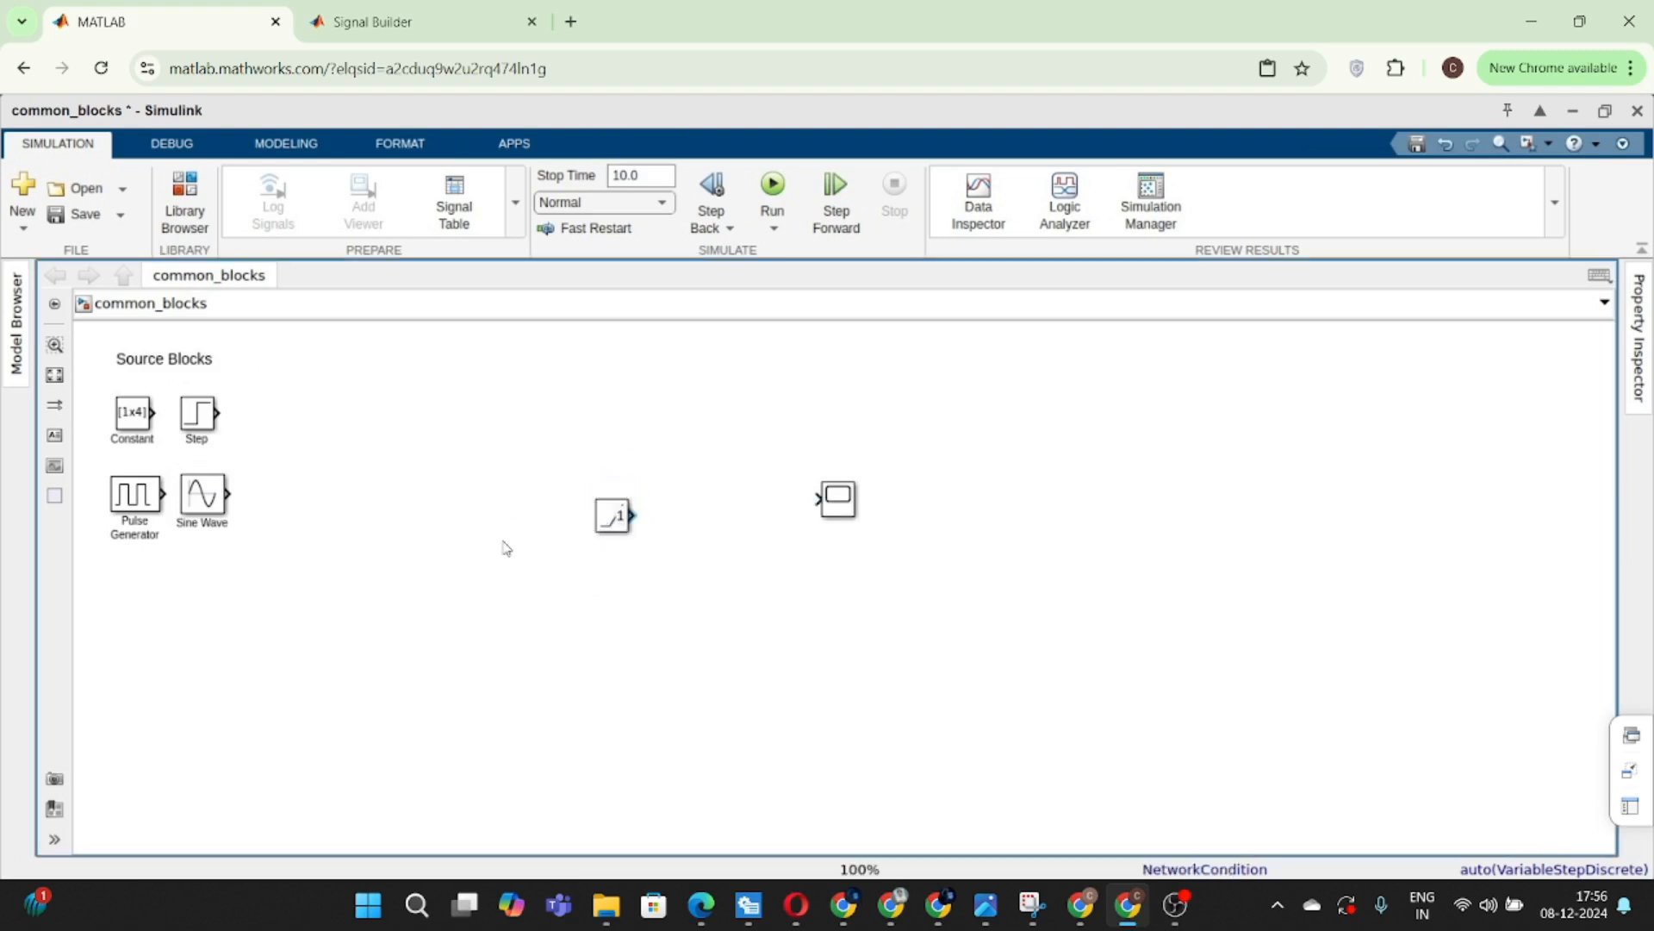
{"action": "left_click", "coordinate": [613, 512]}
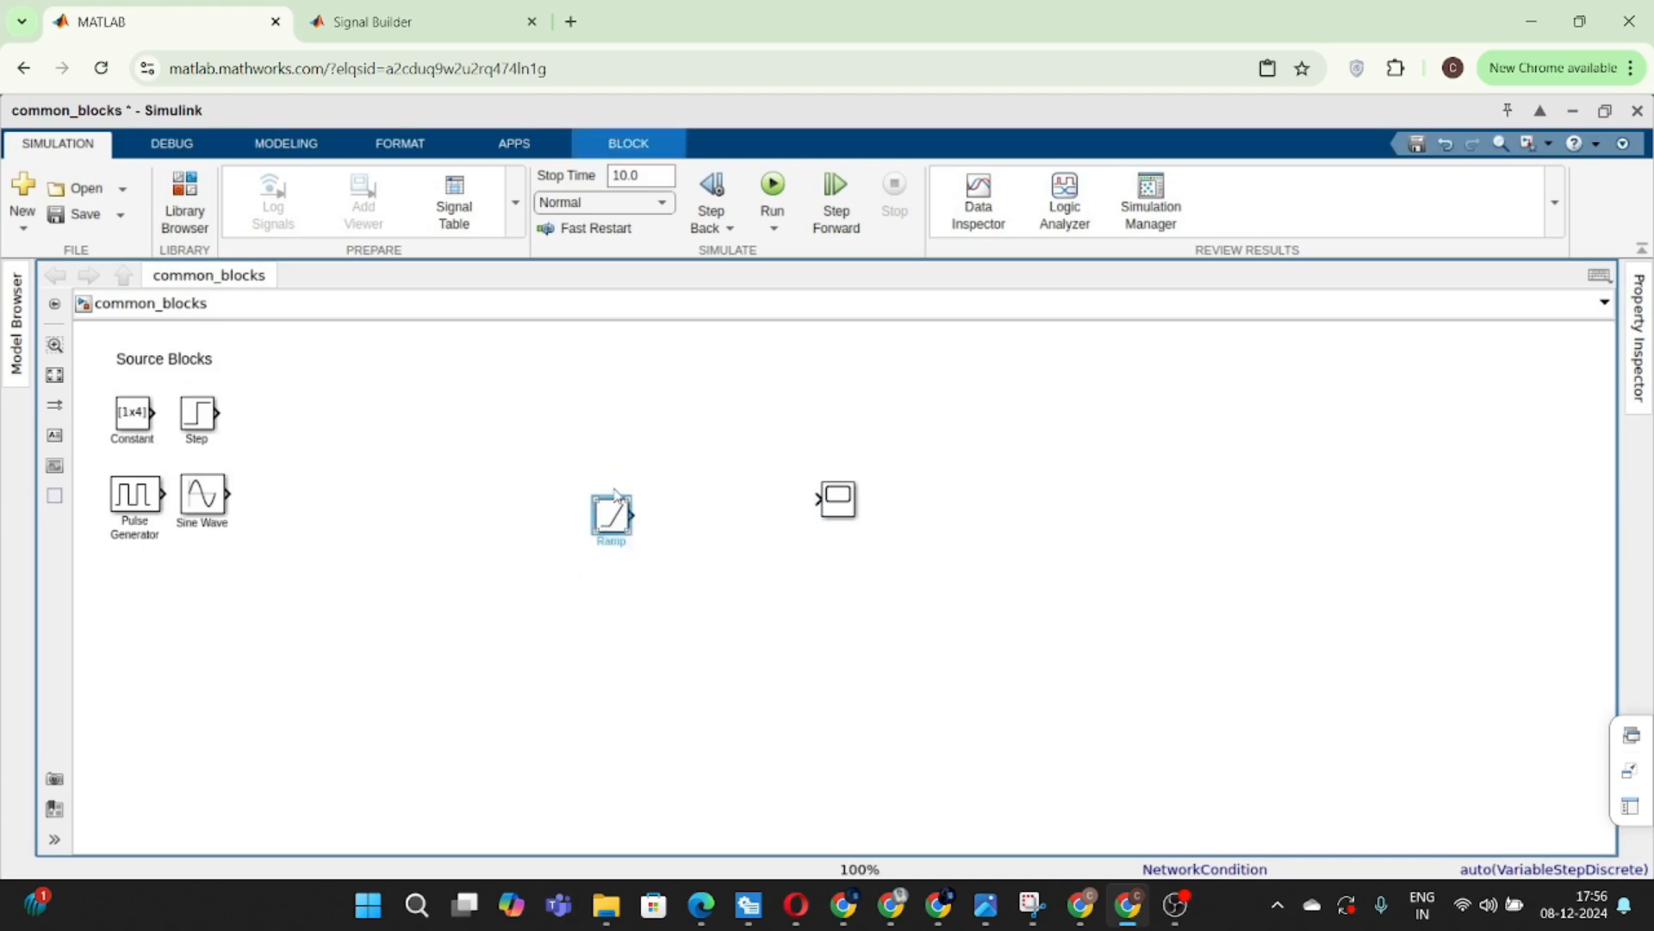
{"action": "left_click", "coordinate": [632, 483]}
{"action": "left_click_drag", "start_coordinate": [614, 518], "coordinate": [613, 514]}
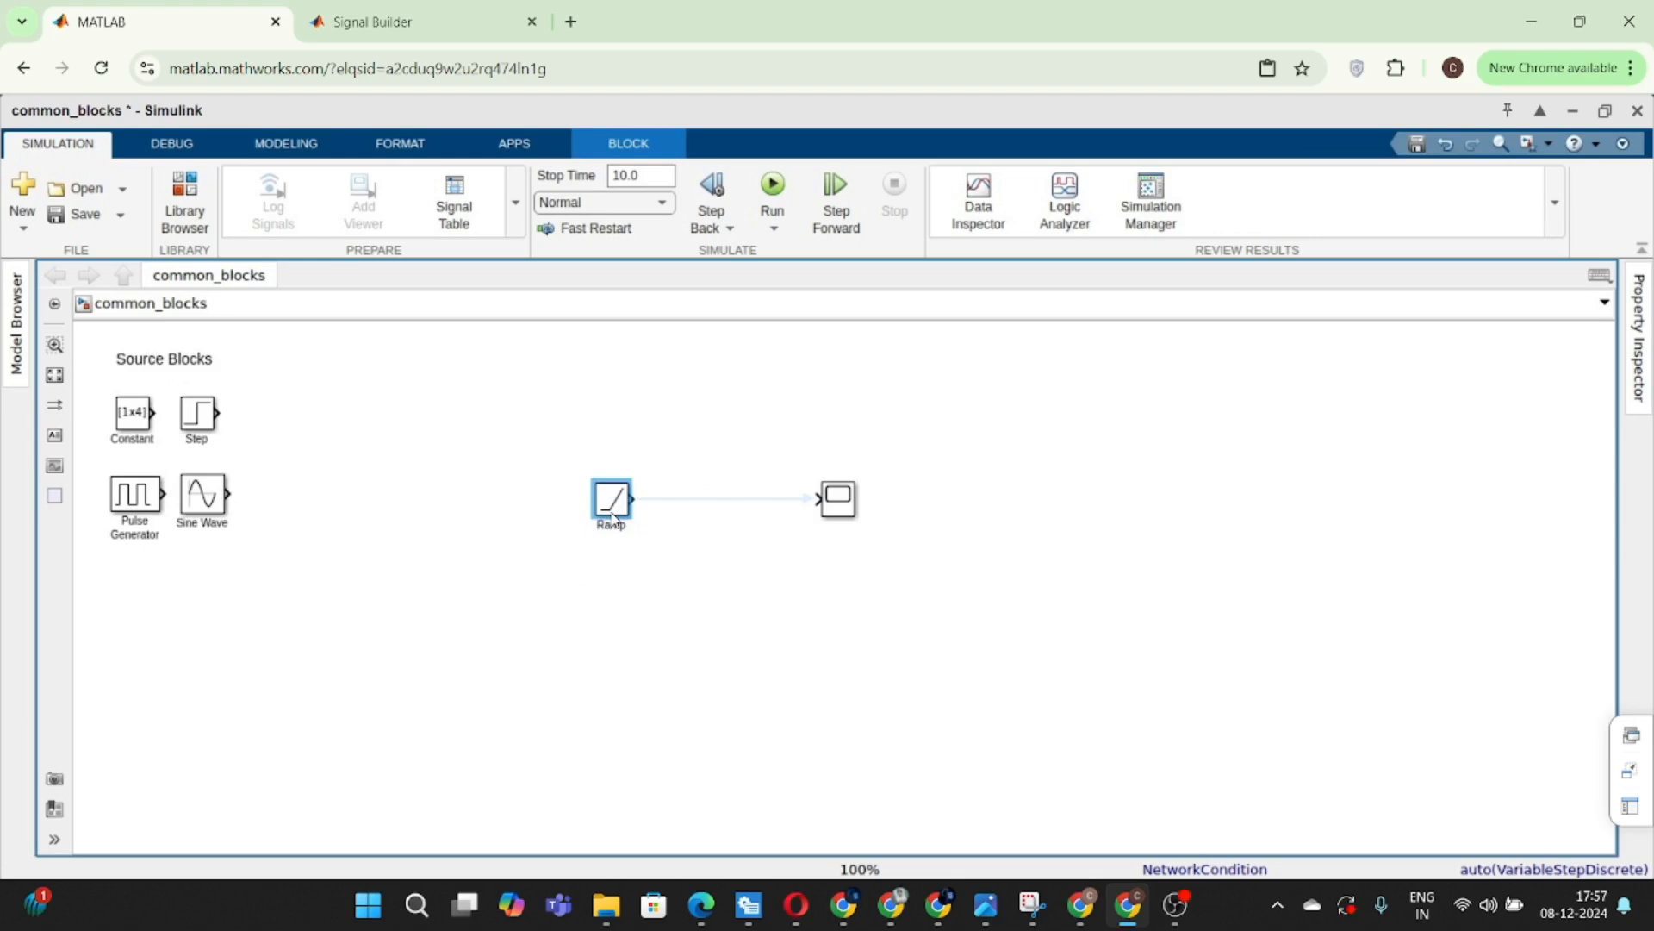
{"action": "left_click", "coordinate": [654, 499]}
{"action": "left_click", "coordinate": [669, 491]}
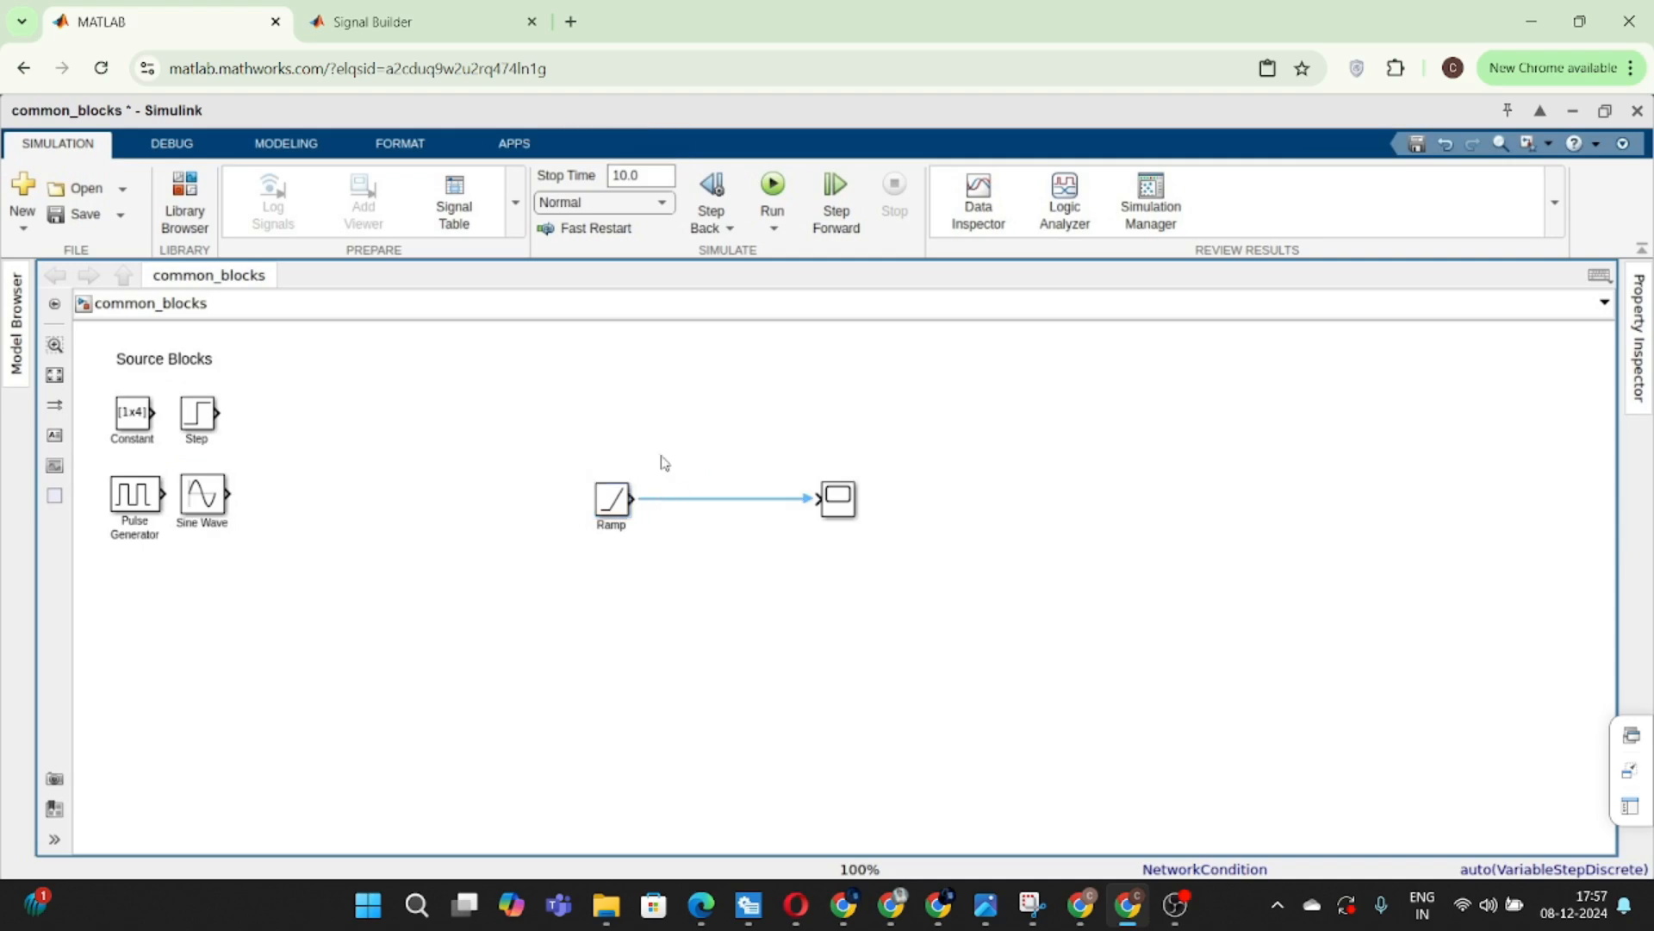
- Examine the Ramp block's slope, start time and initial output parameters
{"action": "left_click", "coordinate": [615, 508]}
{"action": "double_click", "coordinate": [615, 508]}
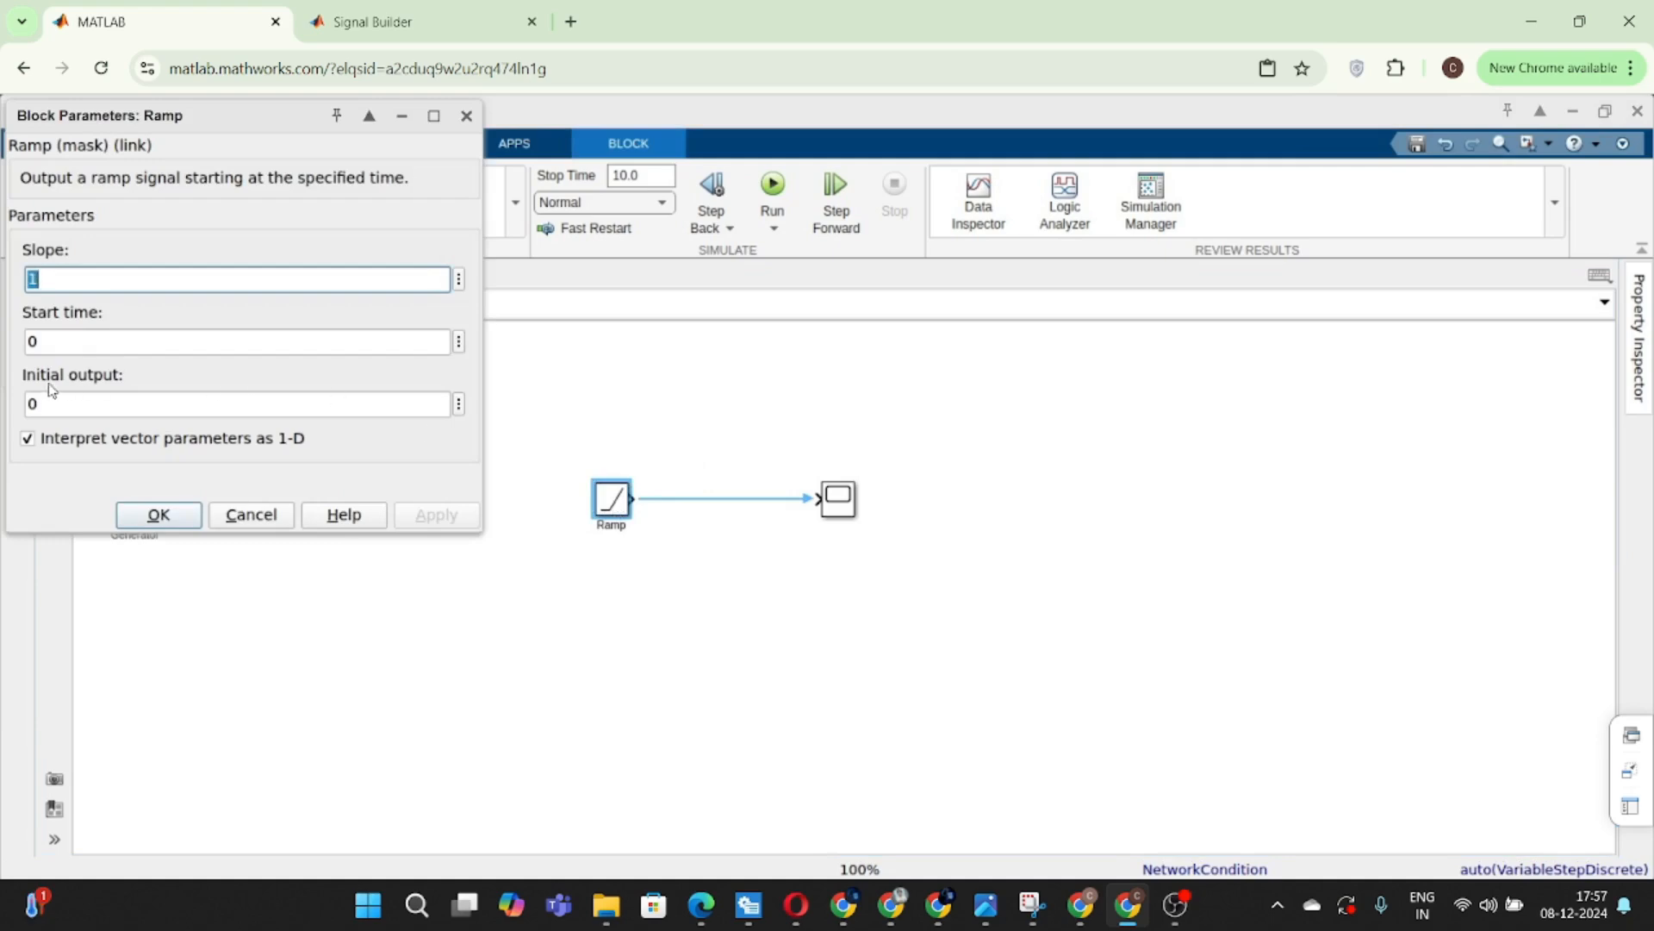
{"action": "left_click", "coordinate": [157, 516]}
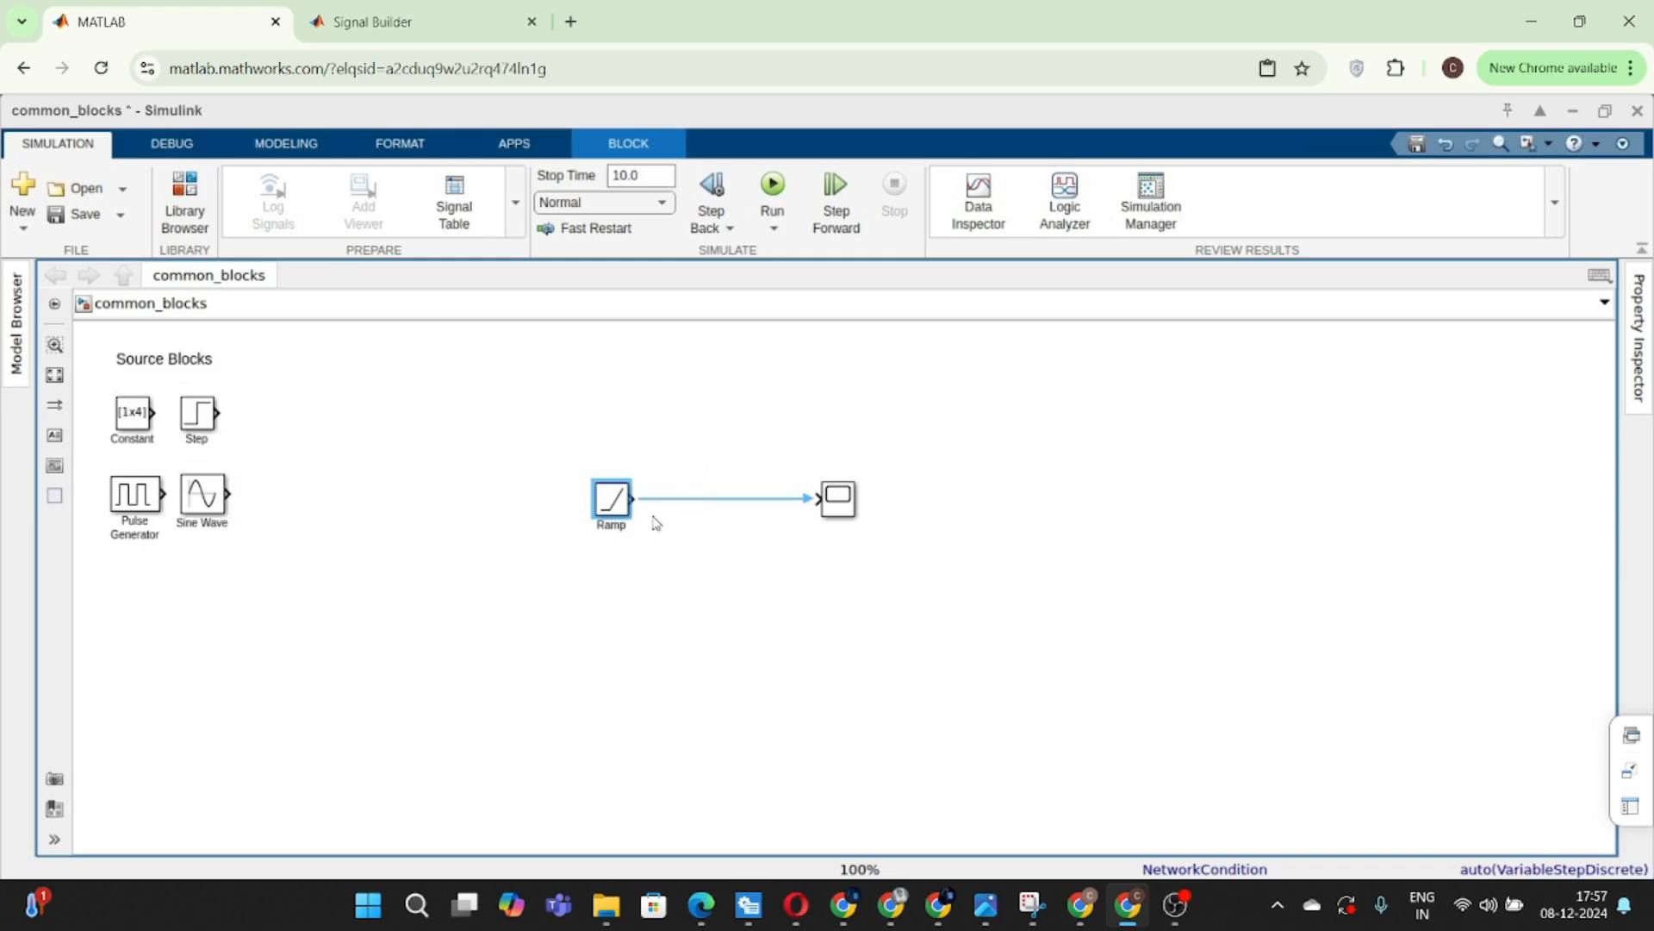
{"action": "left_click", "coordinate": [687, 517]}
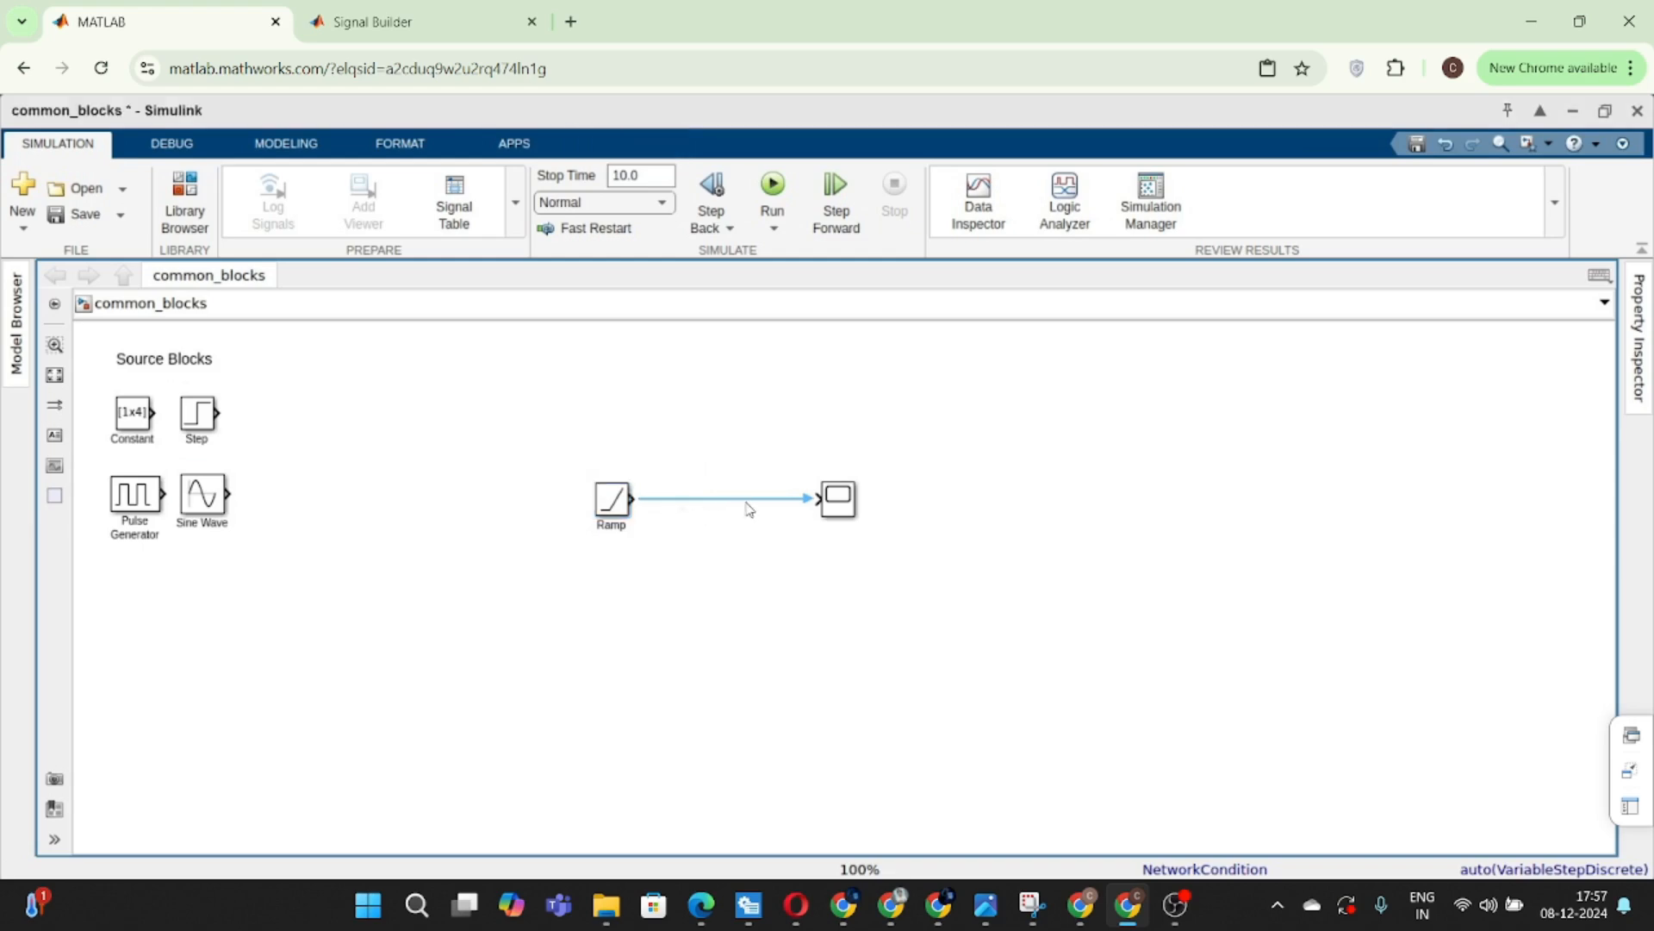
- Move the Scope closer to the Ramp block, connect Ramp to Scope, and shift both blocks slightly down the canvas
{"action": "left_click", "coordinate": [845, 508]}
{"action": "left_click_drag", "start_coordinate": [848, 510], "coordinate": [817, 510]}
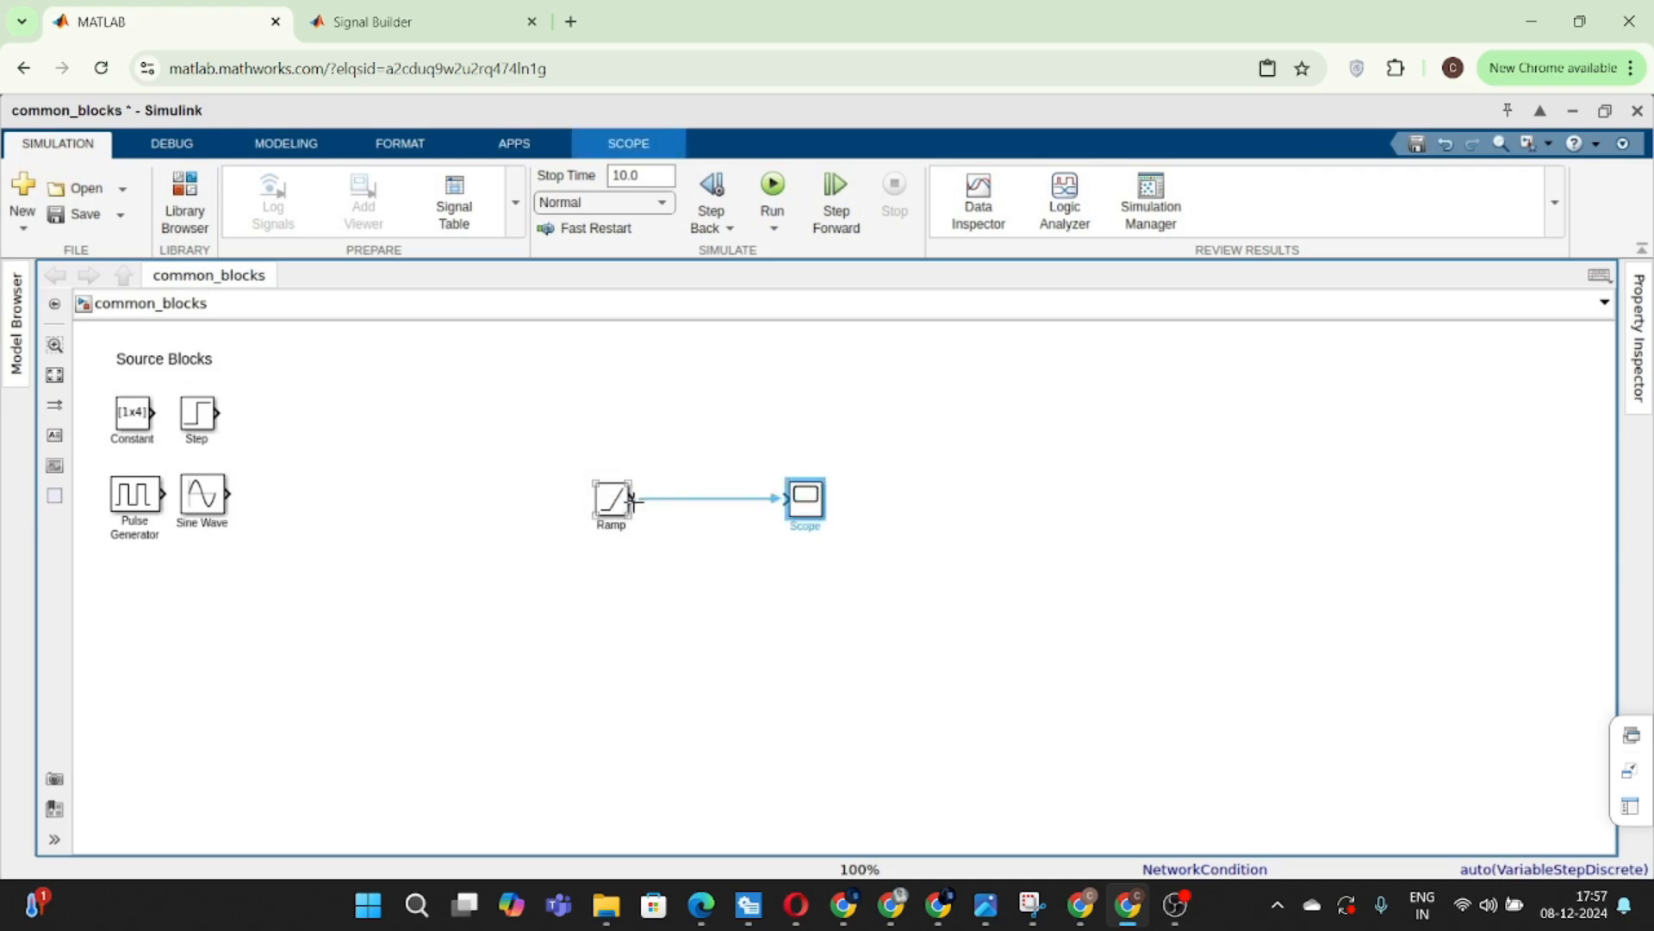
{"action": "left_click_drag", "start_coordinate": [633, 500], "coordinate": [790, 500]}
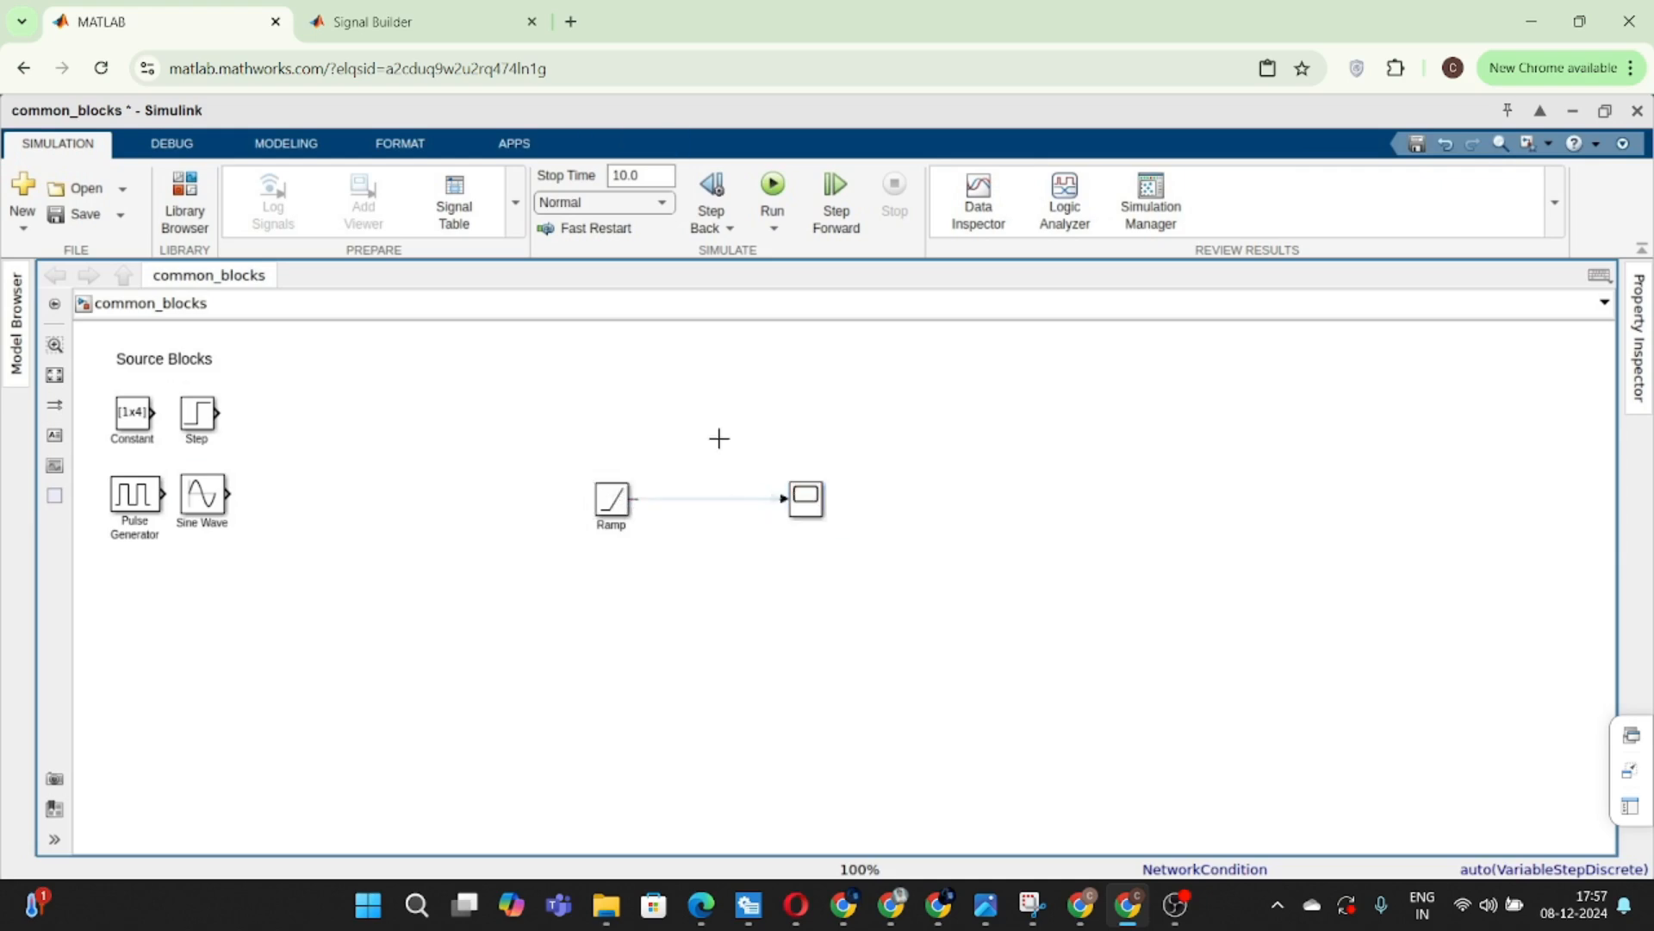
{"action": "left_click_drag", "start_coordinate": [615, 503], "coordinate": [622, 563]}
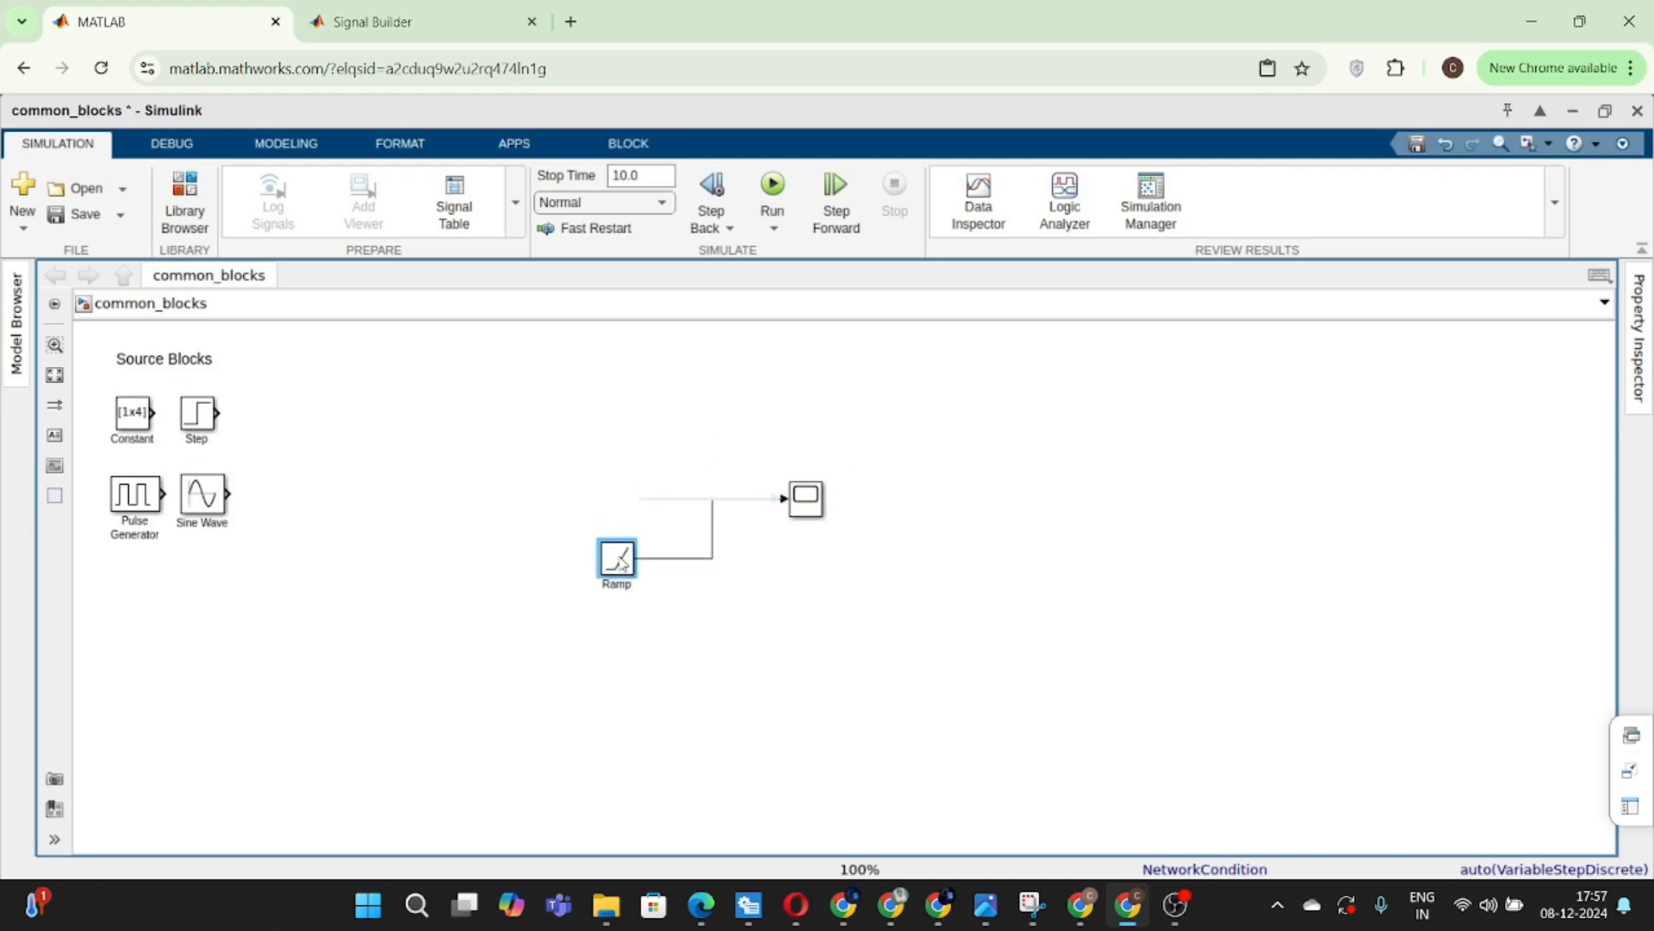
{"action": "left_click_drag", "start_coordinate": [805, 499], "coordinate": [805, 560]}
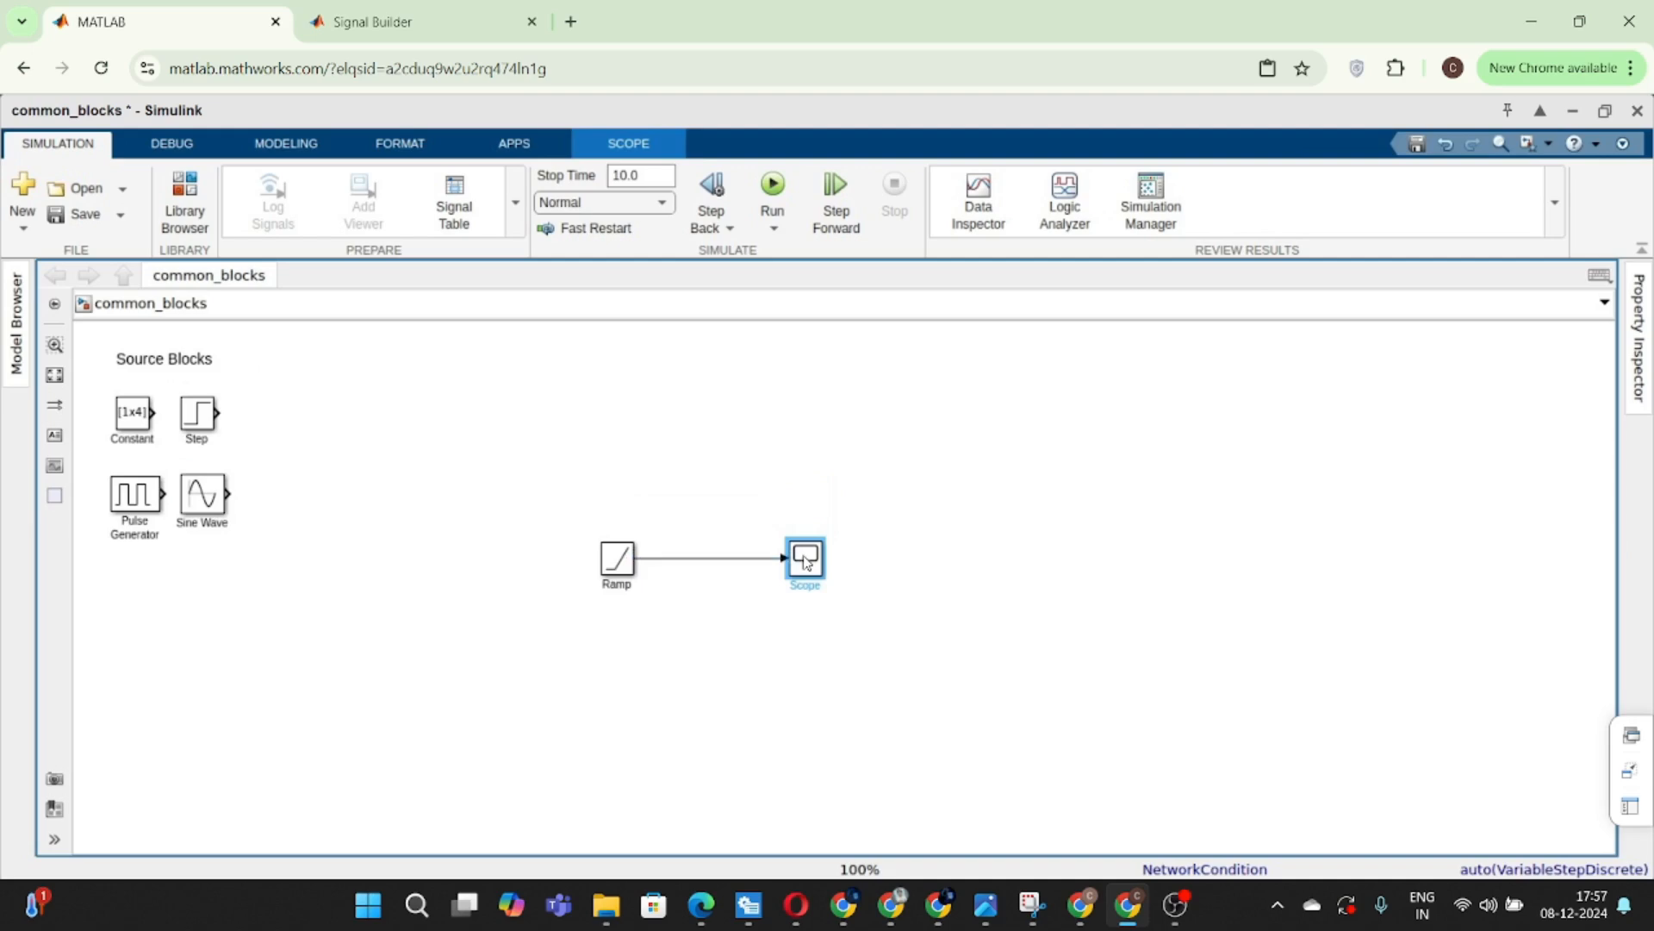
{"action": "left_click", "coordinate": [686, 489]}
- Review the Ramp block's unchanged default parameters, simulate the model, and view the ramp output in the Scope
{"action": "left_click", "coordinate": [617, 565]}
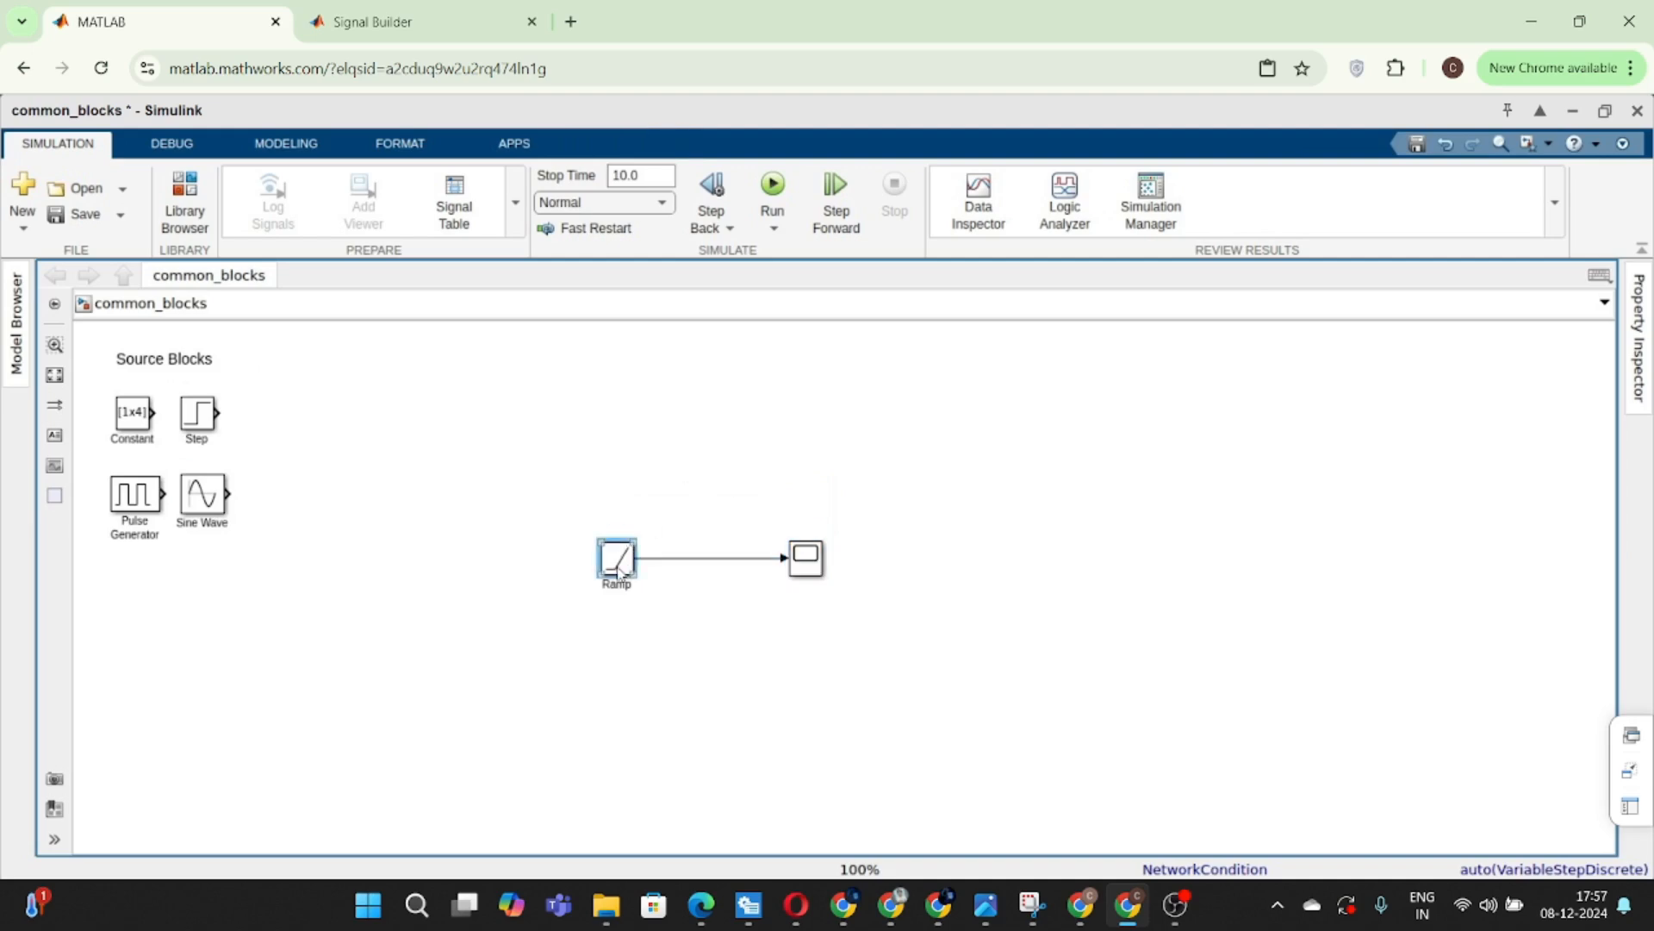
{"action": "double_click", "coordinate": [617, 564]}
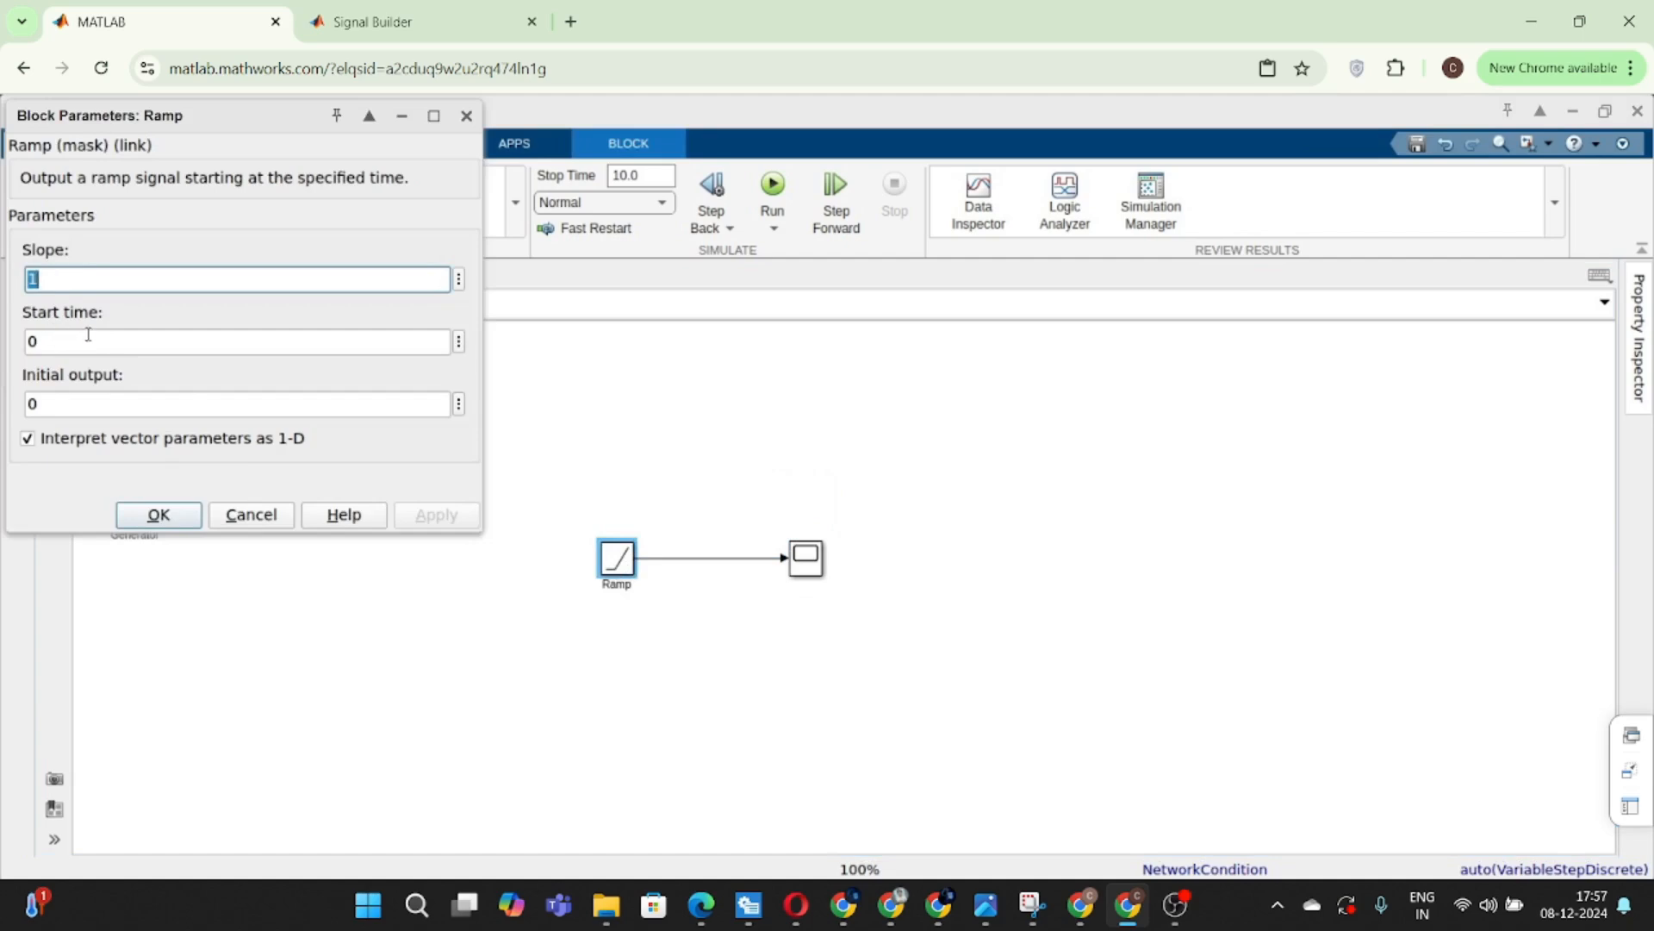
{"action": "left_click", "coordinate": [150, 517]}
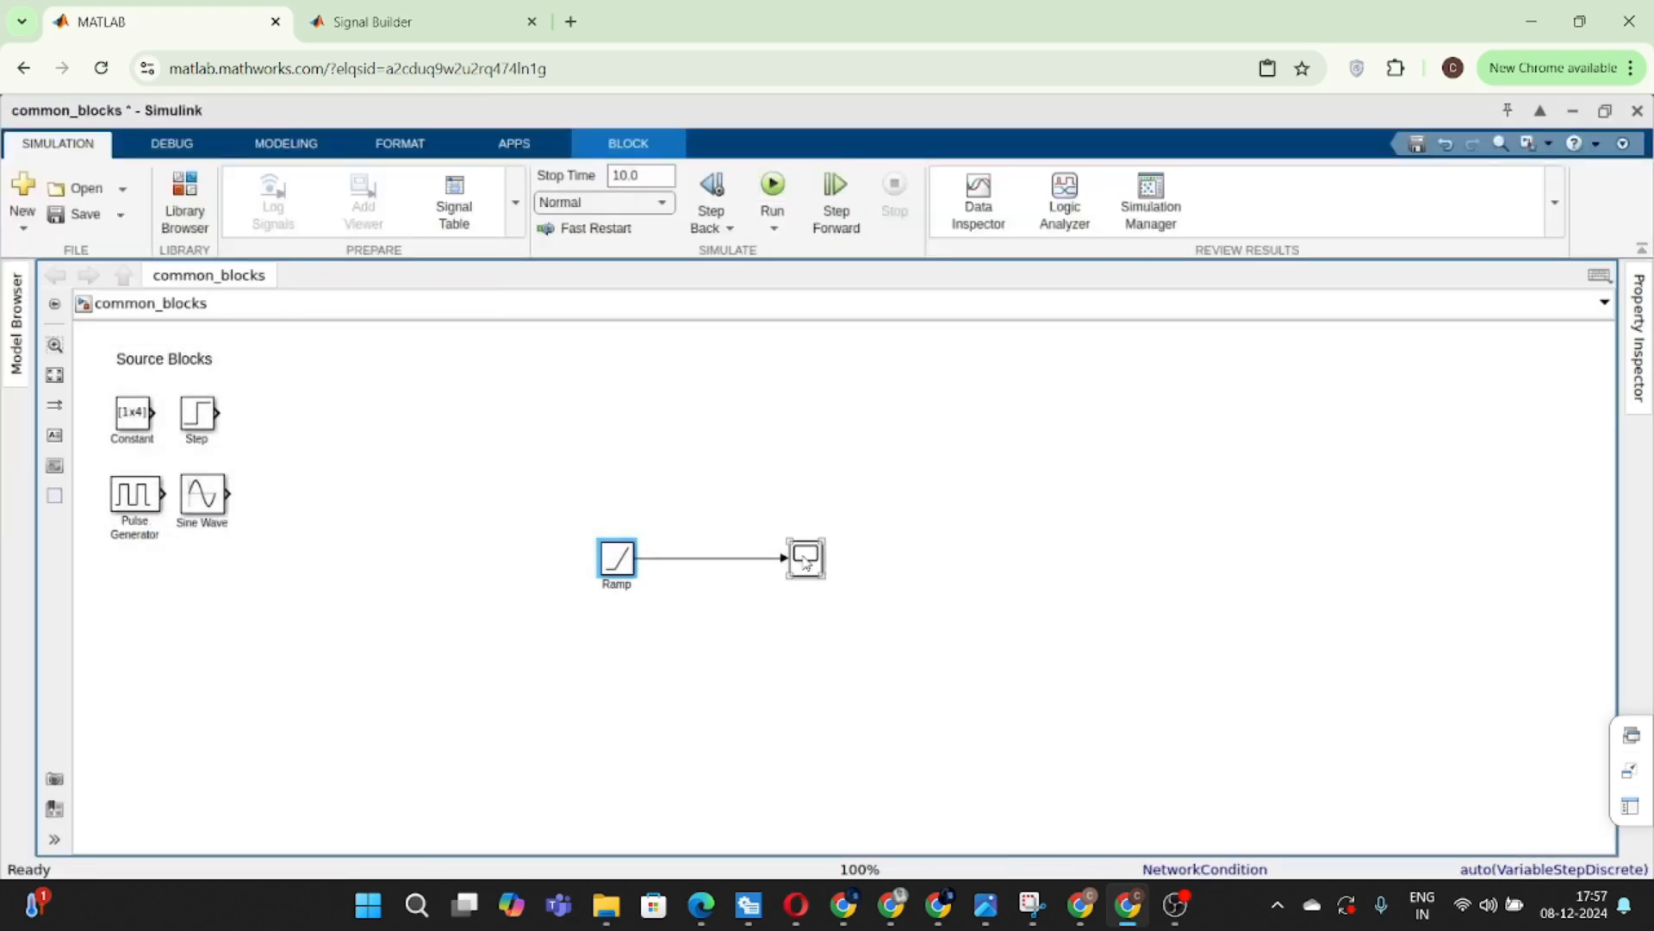
{"action": "double_click", "coordinate": [806, 558]}
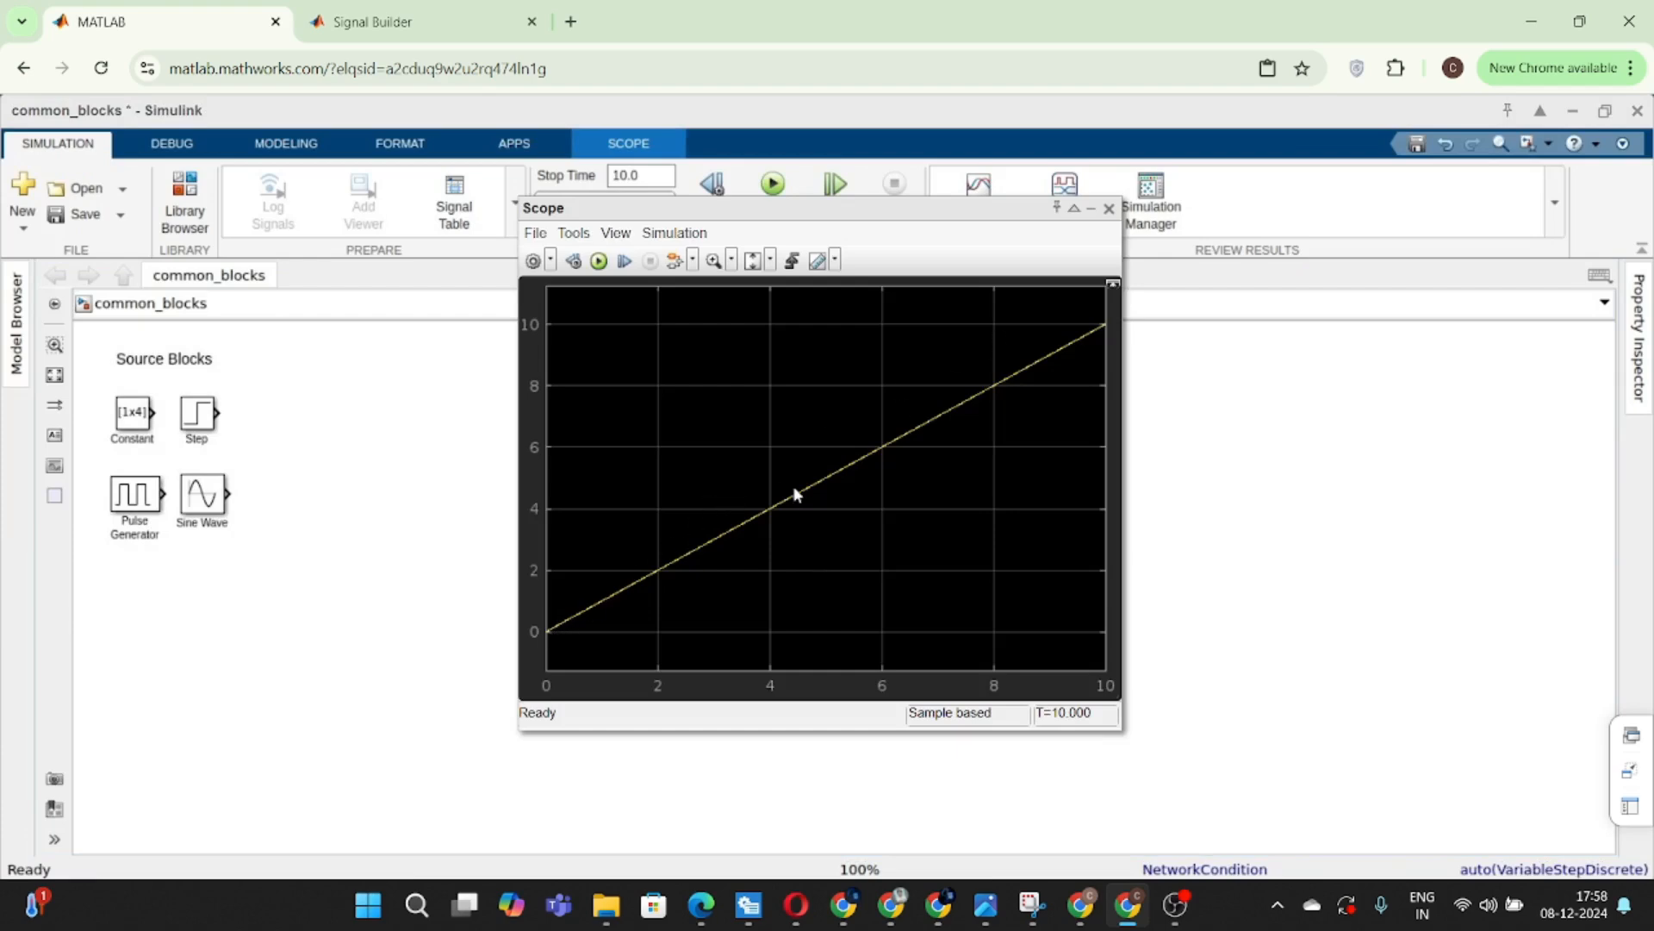
{"action": "left_click_drag", "start_coordinate": [948, 210], "coordinate": [965, 252]}
{"action": "left_click", "coordinate": [1126, 251]}
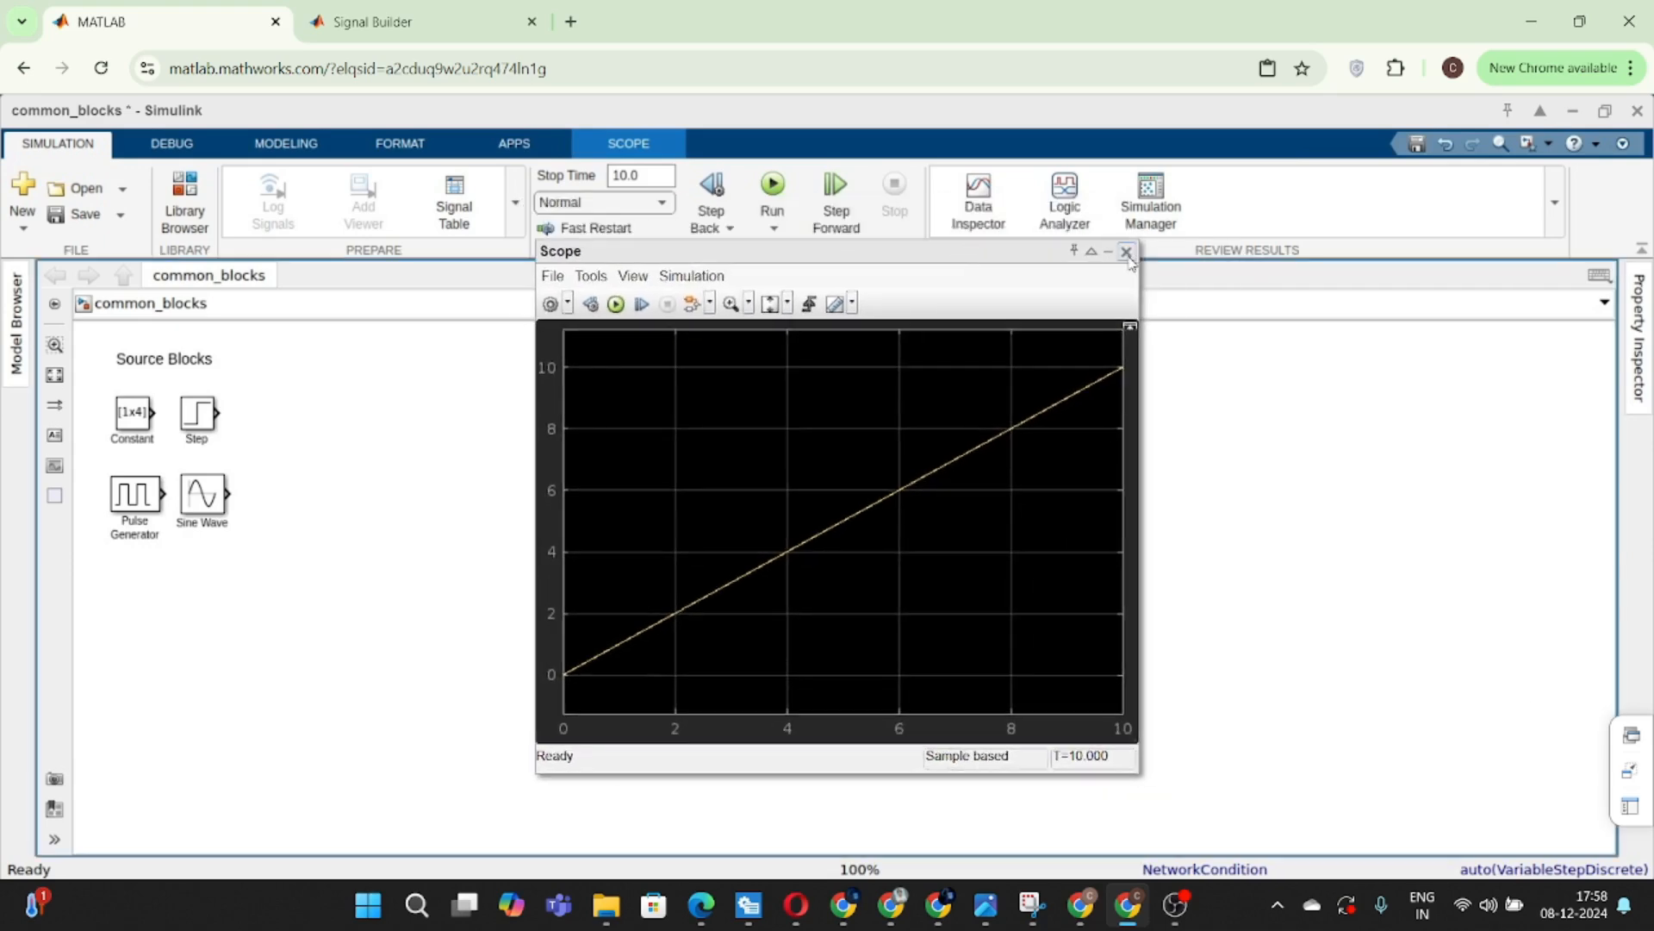
- Set the Ramp block's initial output to 1
{"action": "left_click", "coordinate": [617, 562]}
{"action": "double_click", "coordinate": [617, 562]}
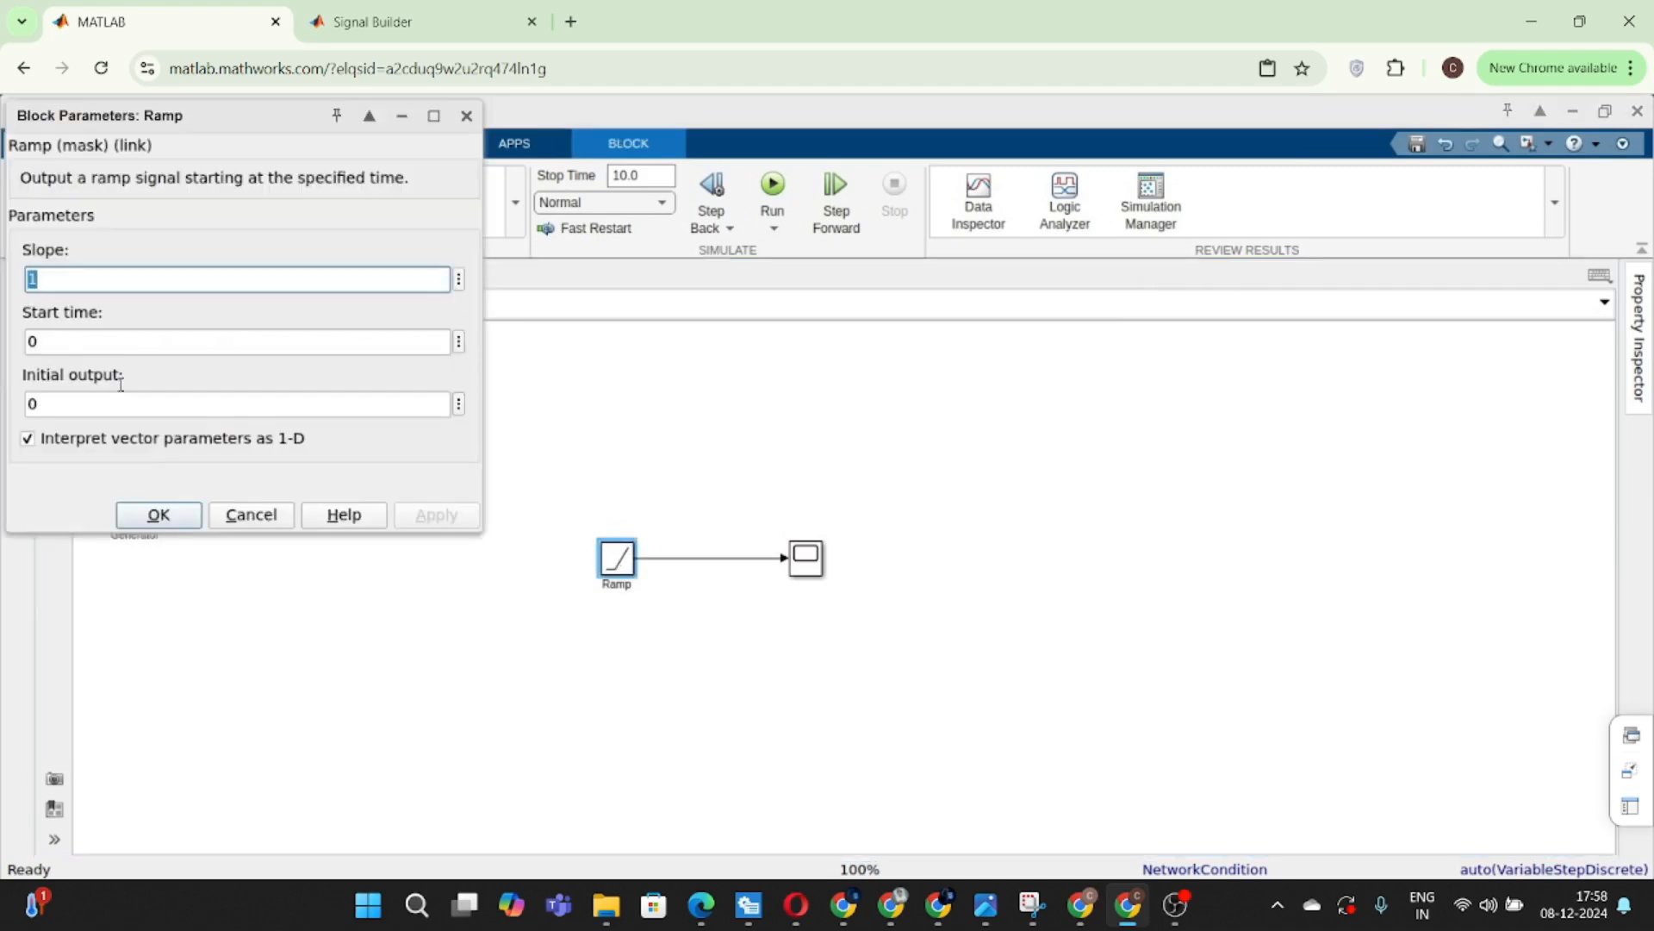
{"action": "key", "text": "Tab"}
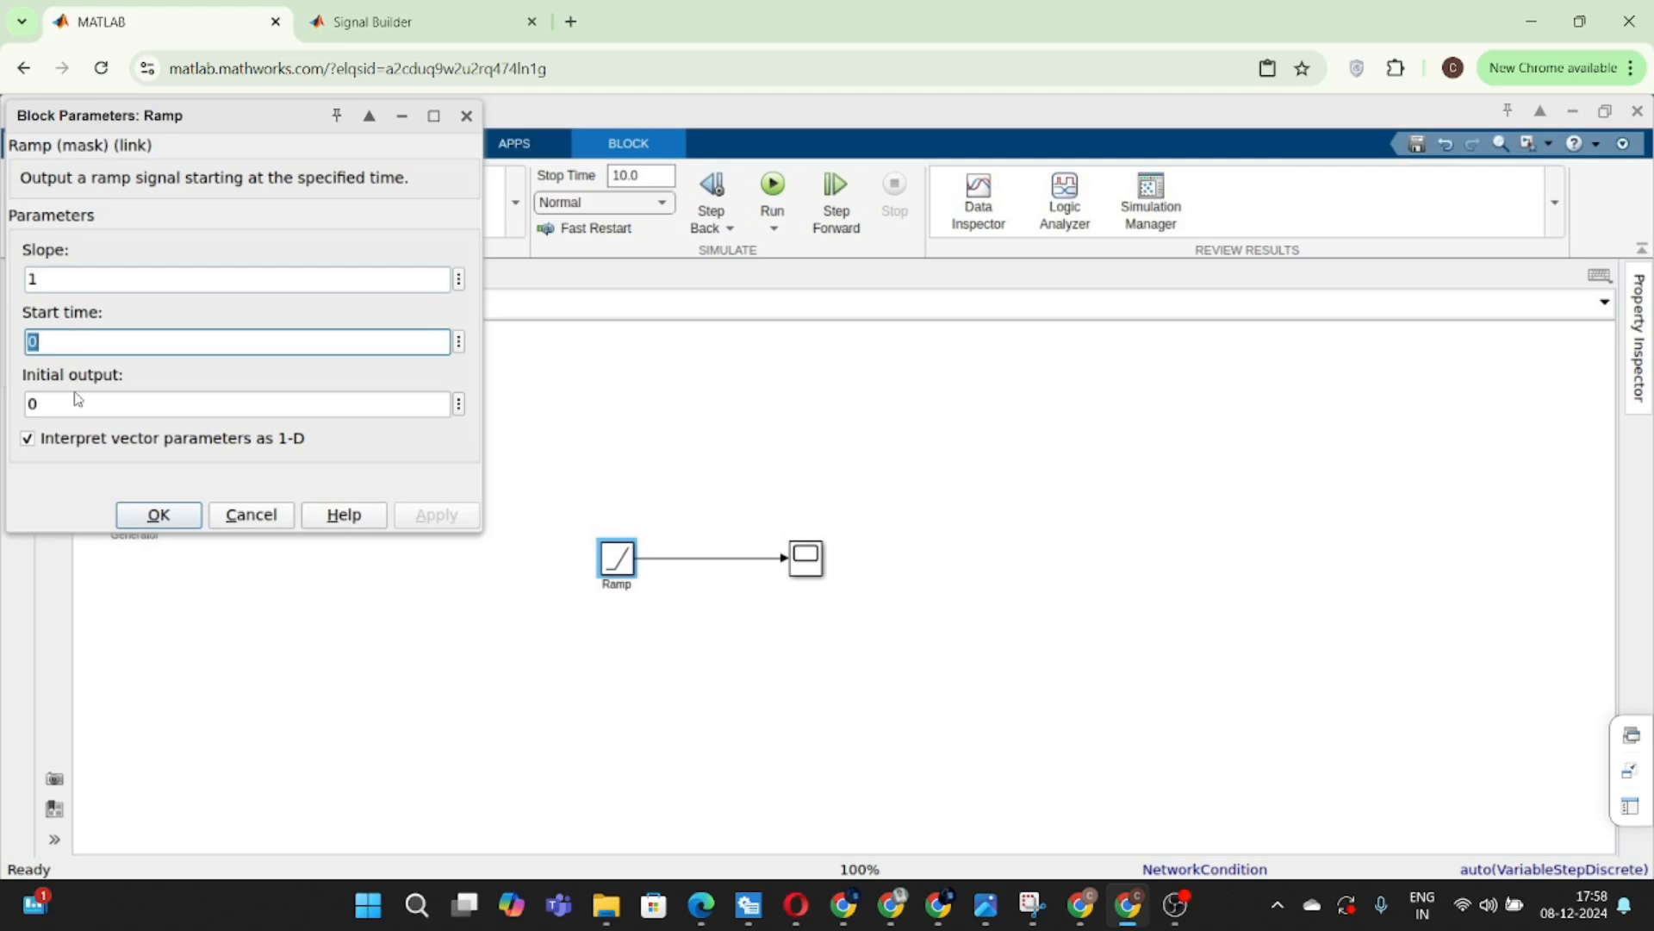
{"action": "key", "text": "Tab"}
{"action": "type", "text": "1"}
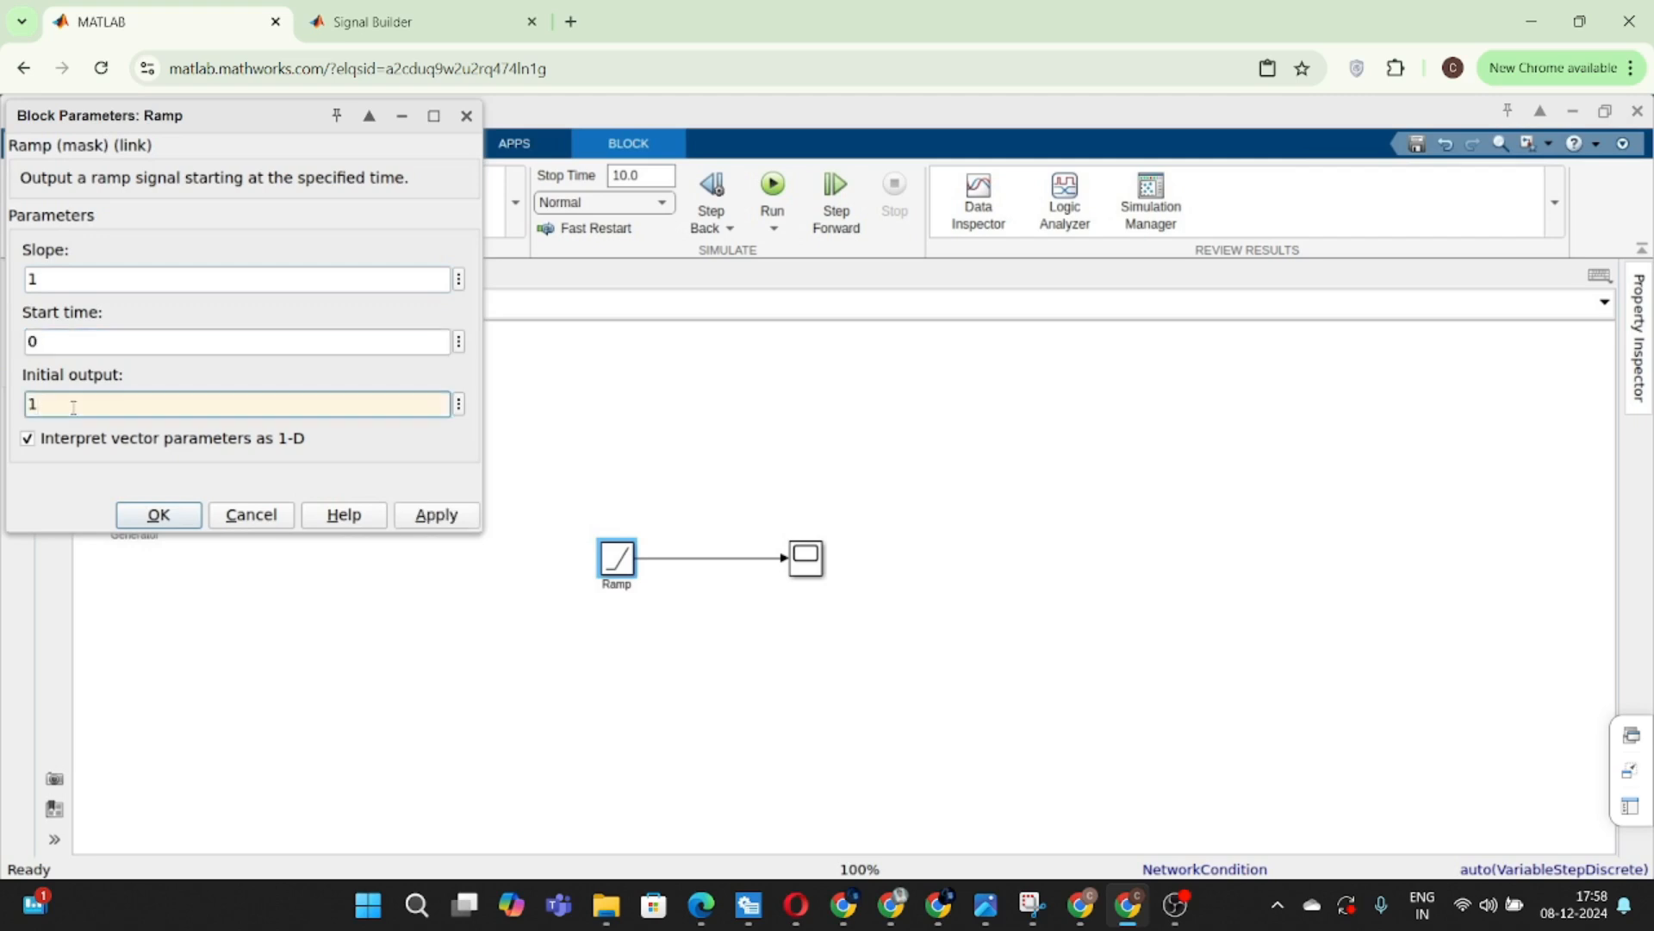
{"action": "key", "text": "Return"}
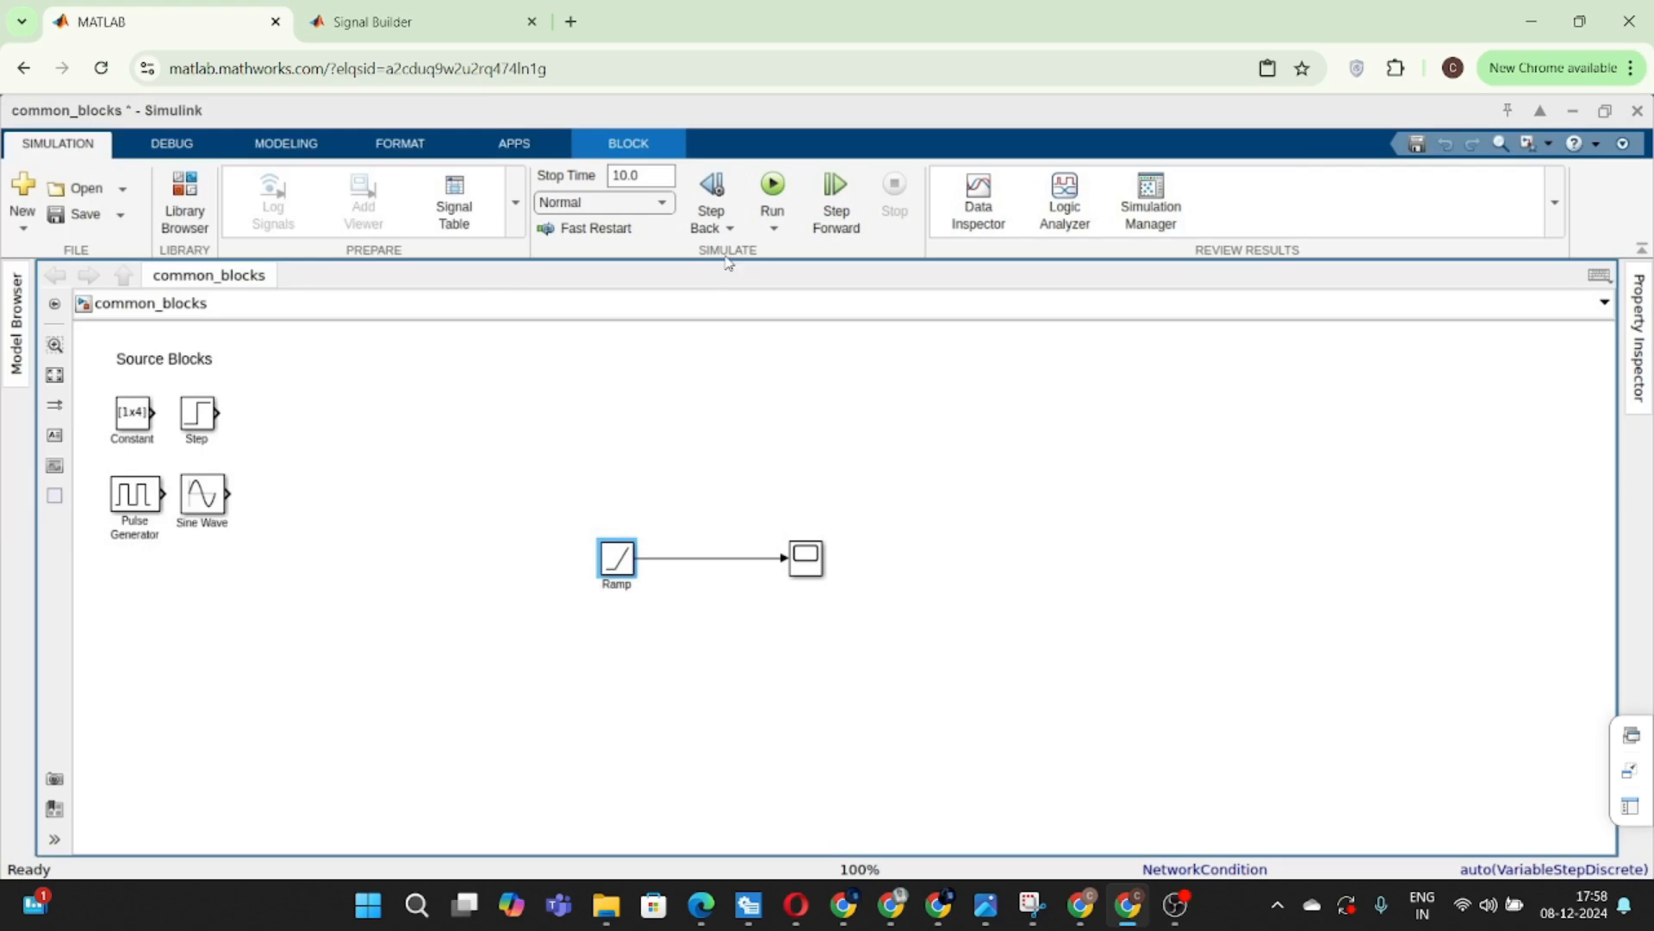
- Run the simulation and view the effect of the new initial output in the Scope
{"action": "left_click", "coordinate": [772, 189]}
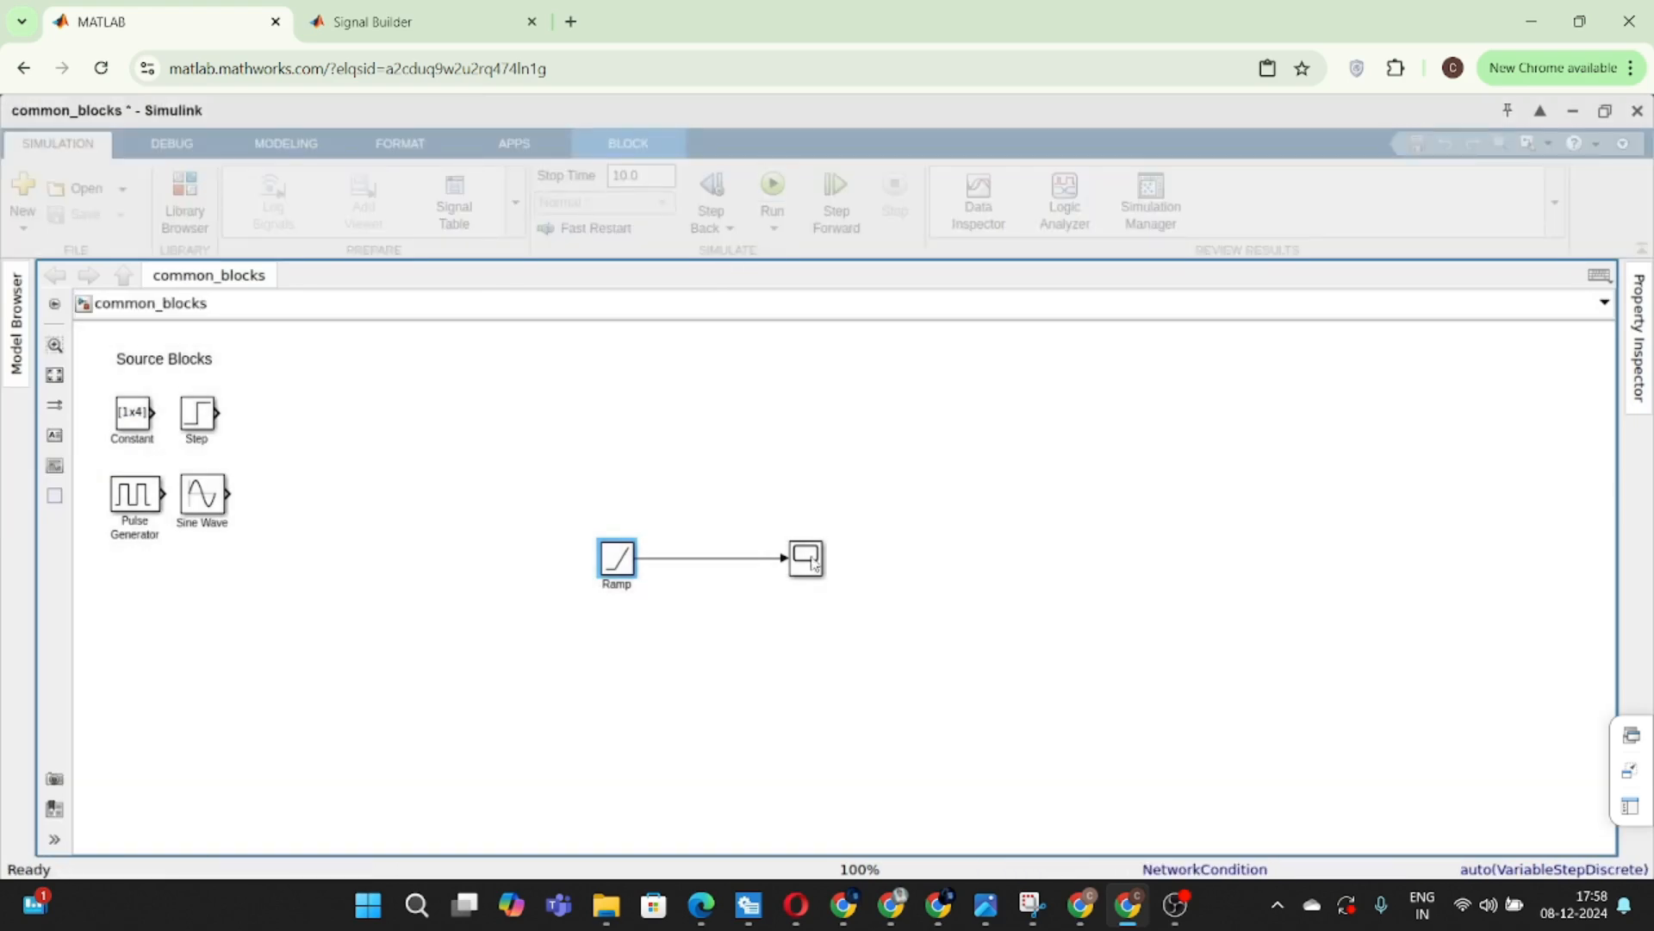
{"action": "double_click", "coordinate": [812, 562]}
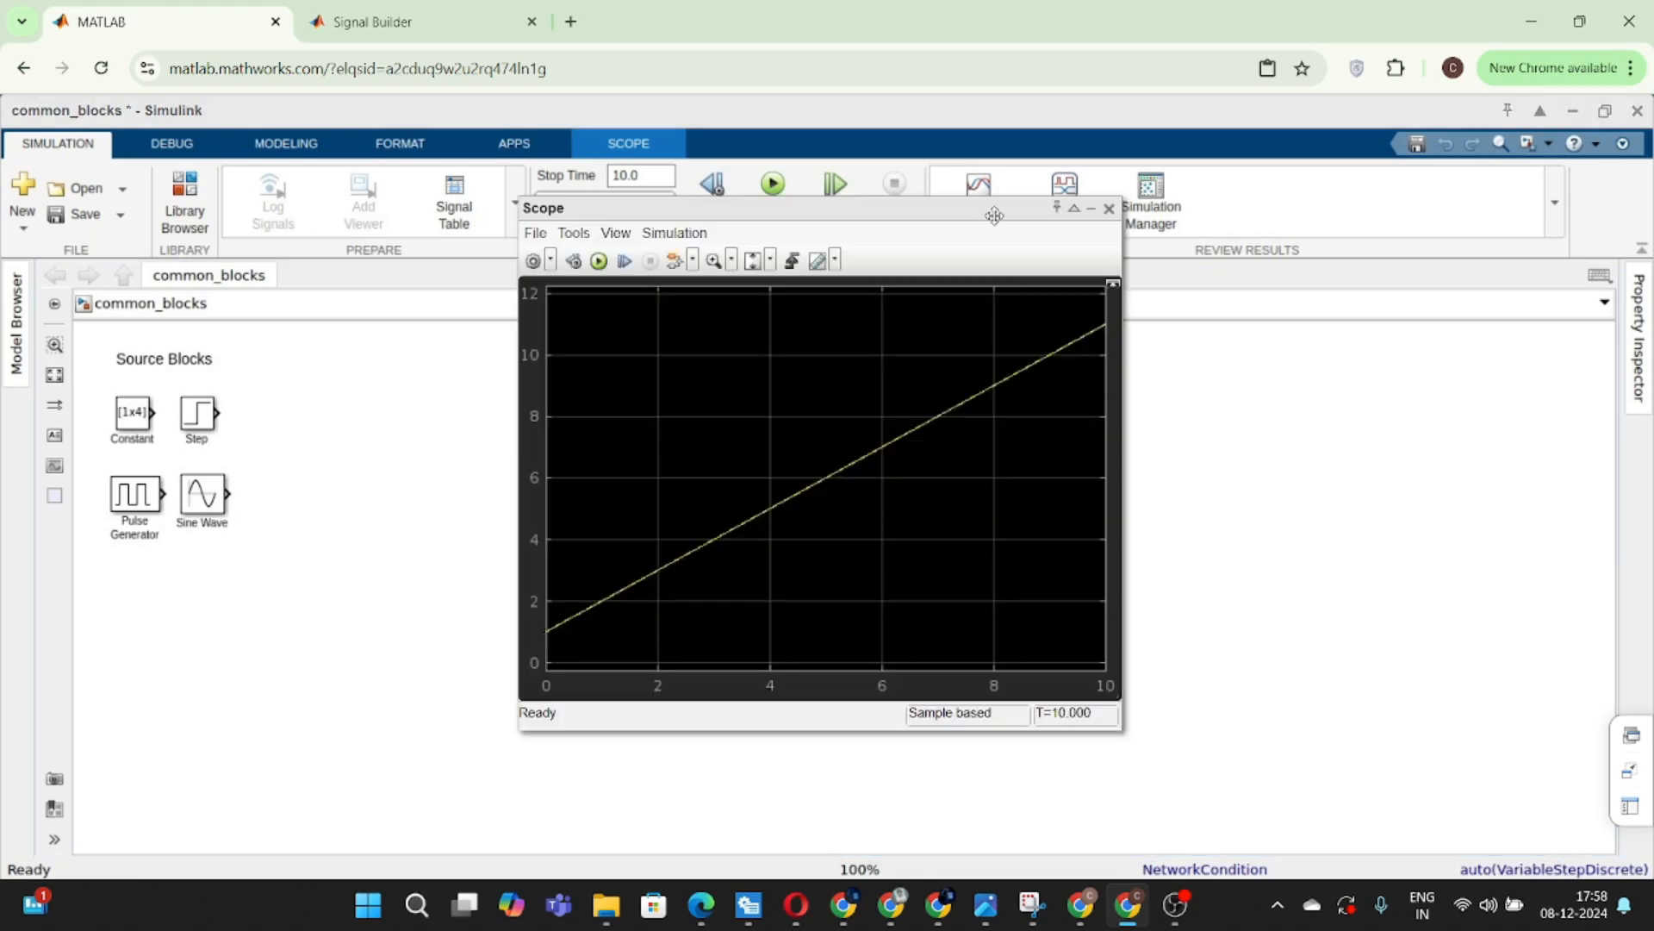
{"action": "left_click", "coordinate": [1109, 208]}
- Set the Ramp block's start time to 2
{"action": "double_click", "coordinate": [618, 560]}
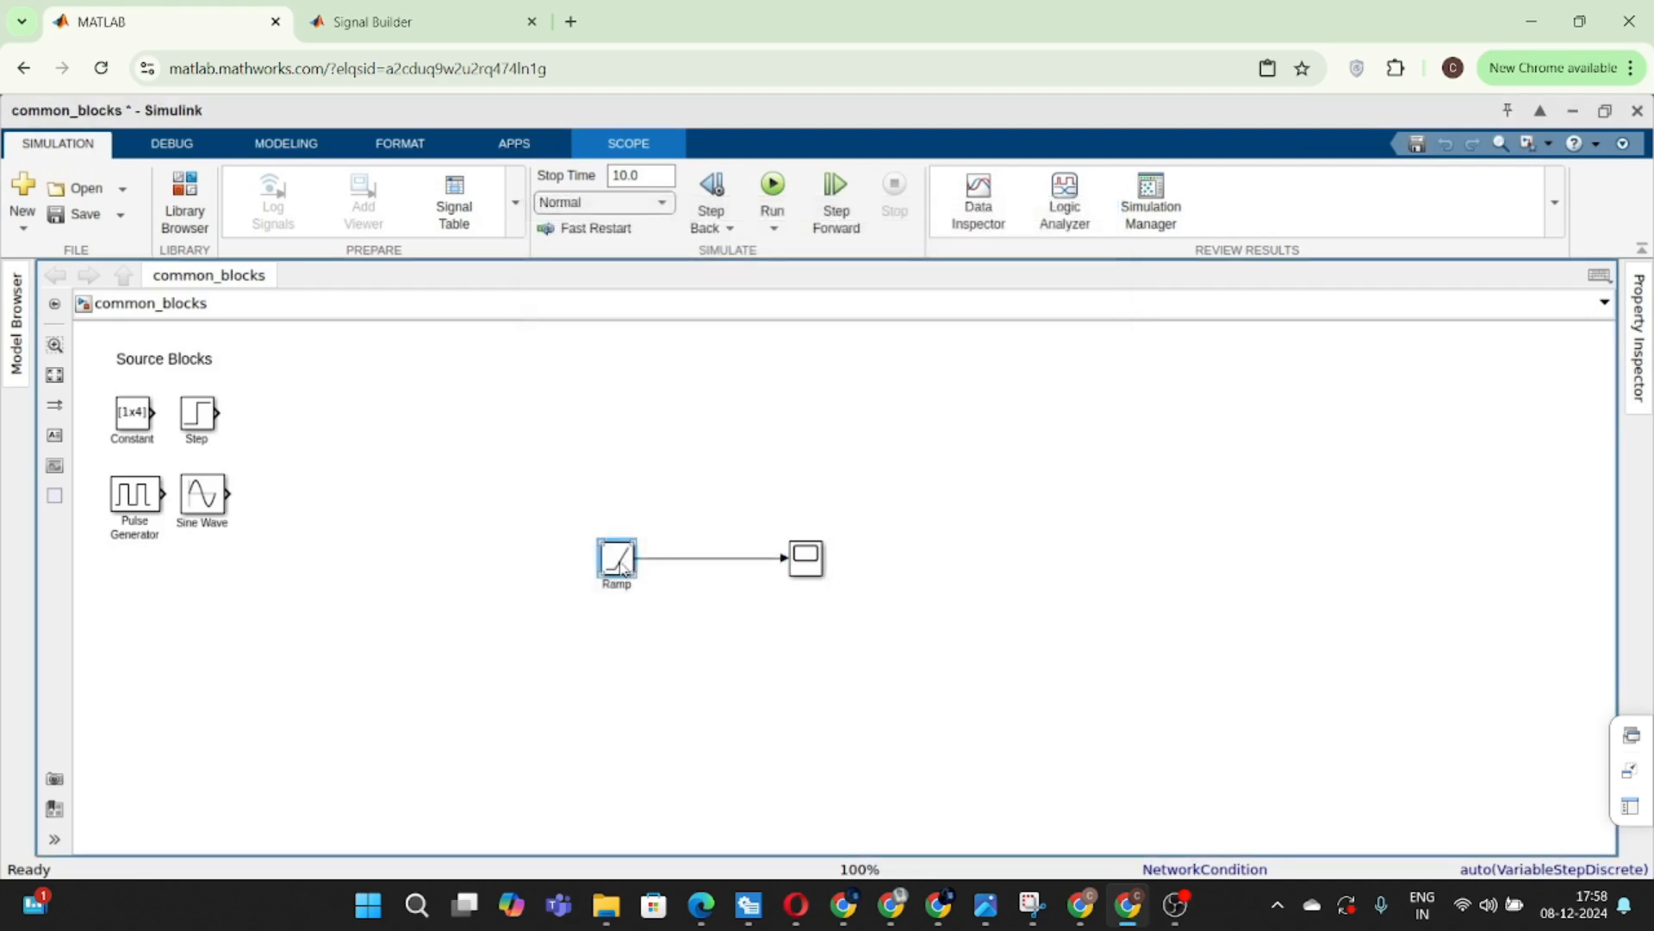
{"action": "left_click", "coordinate": [100, 339]}
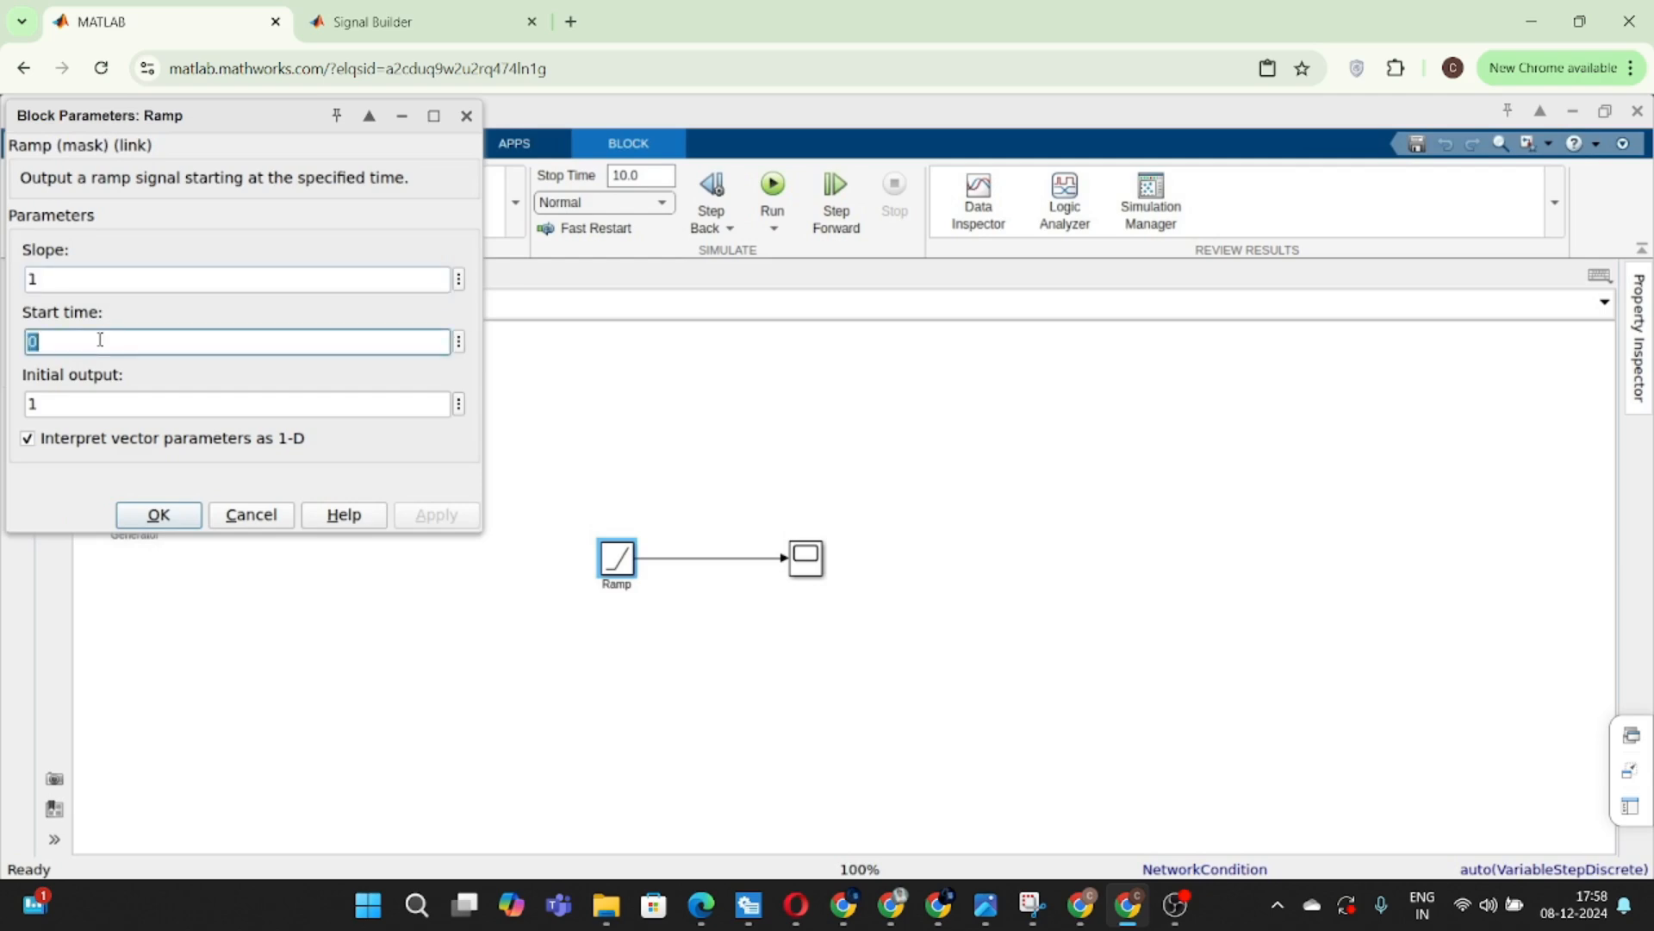
{"action": "type", "text": "2"}
{"action": "key", "text": "Return"}
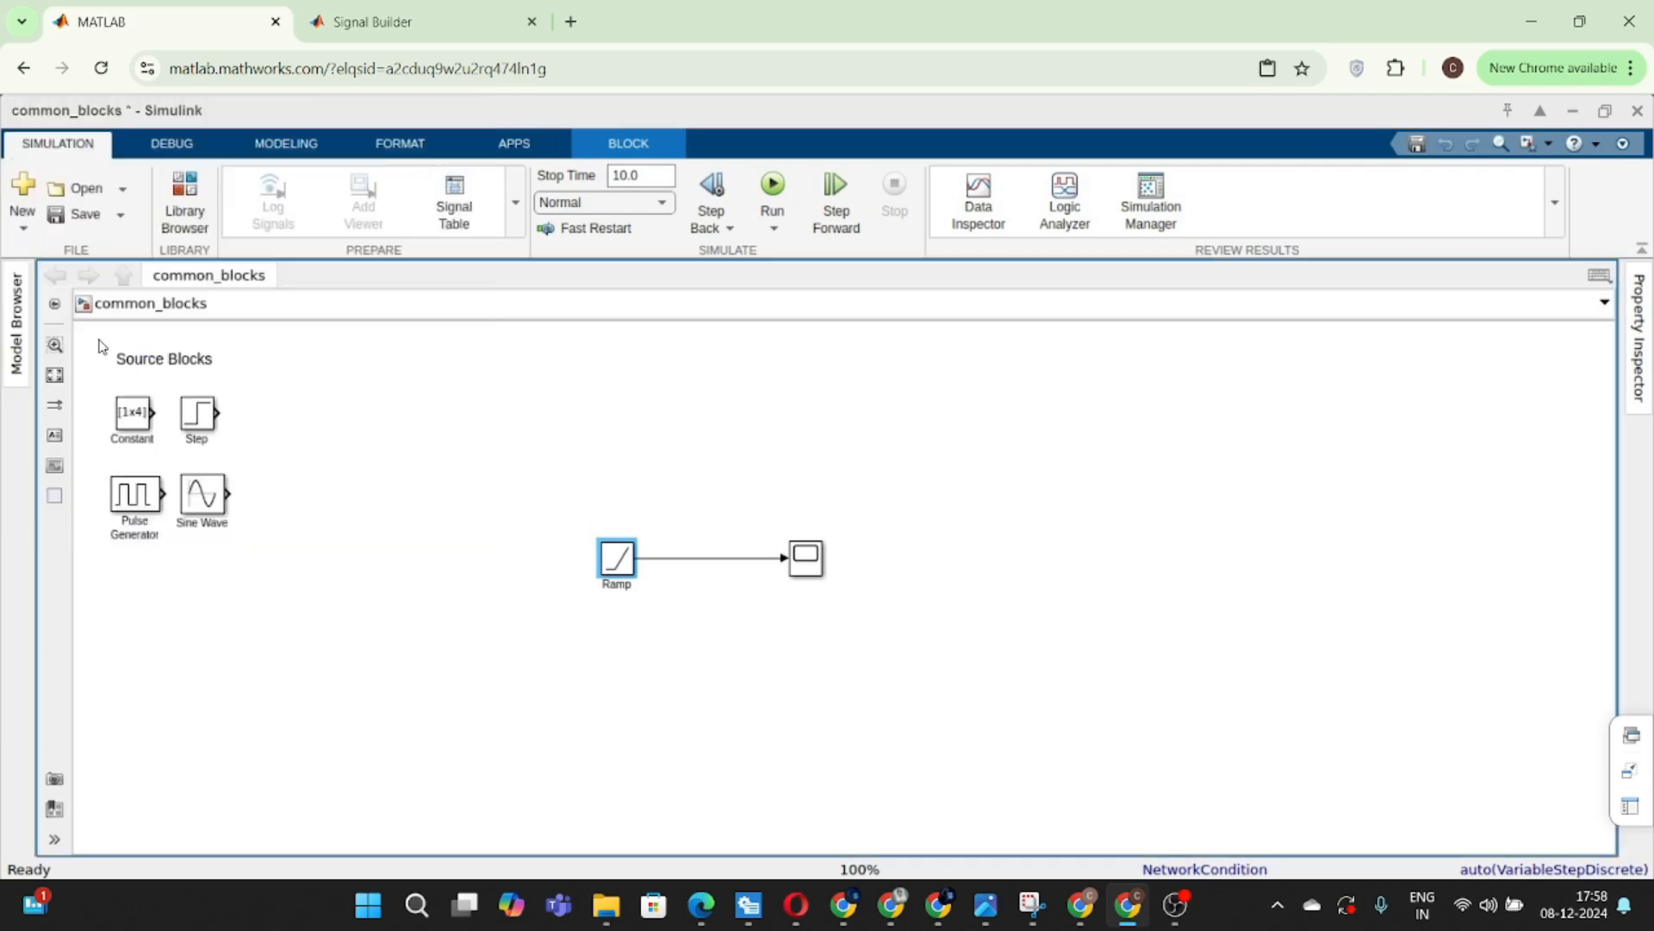
- Rerun the simulation and examine the delayed ramp in the Scope
{"action": "left_click", "coordinate": [774, 183]}
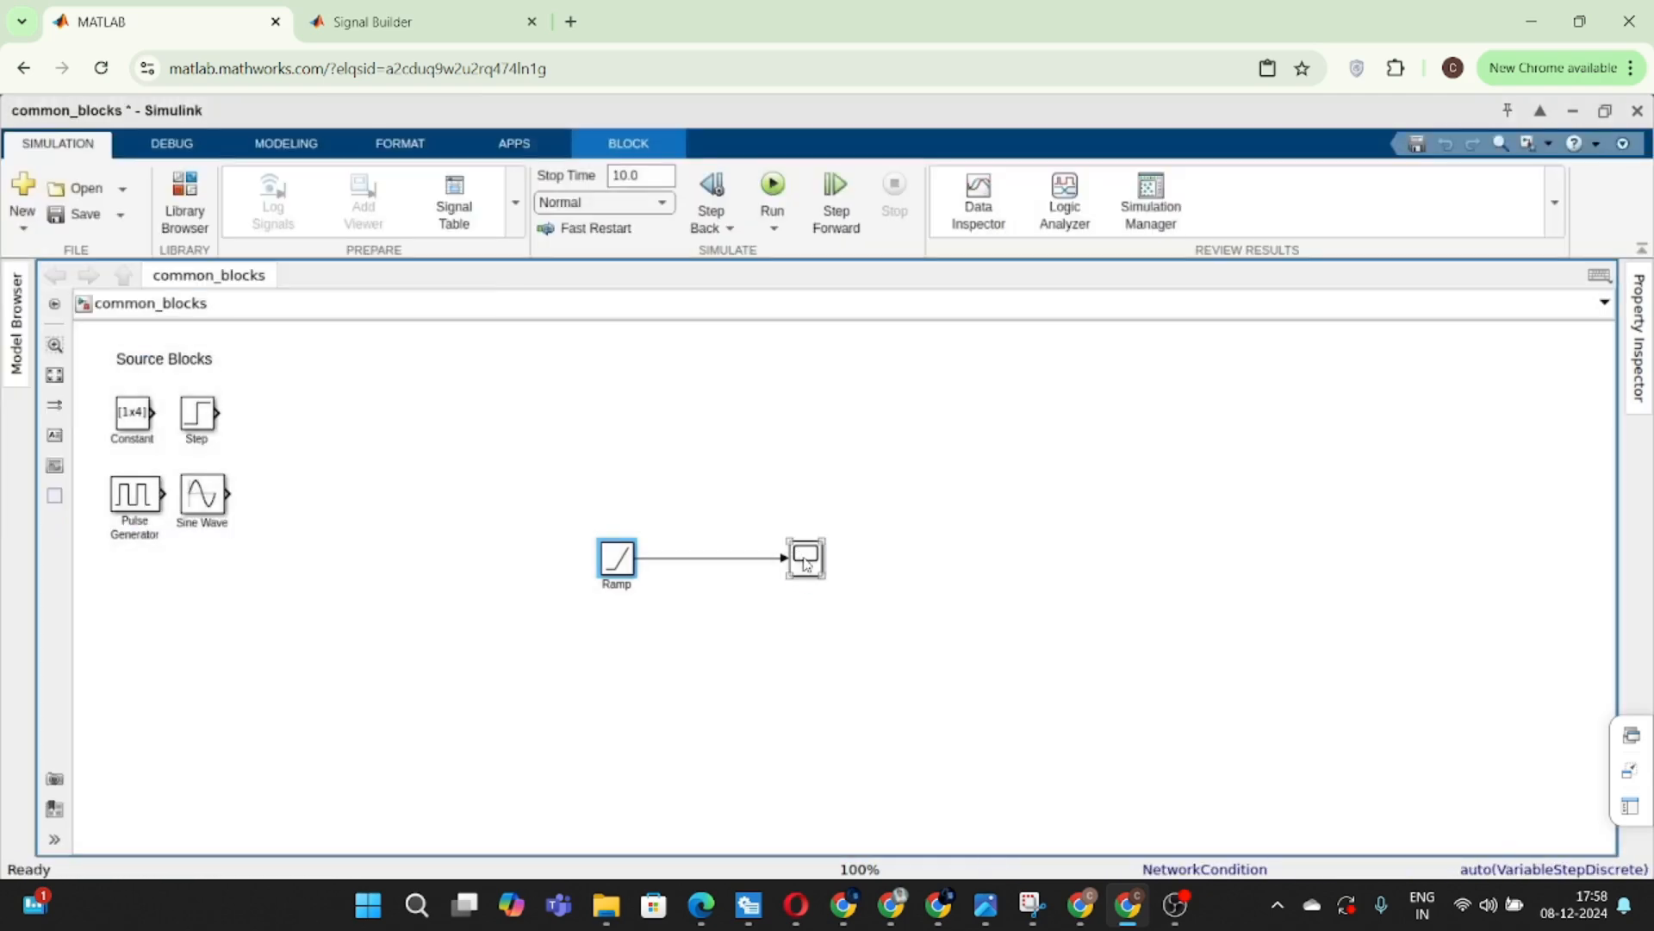
{"action": "left_click", "coordinate": [806, 560]}
{"action": "double_click", "coordinate": [806, 560]}
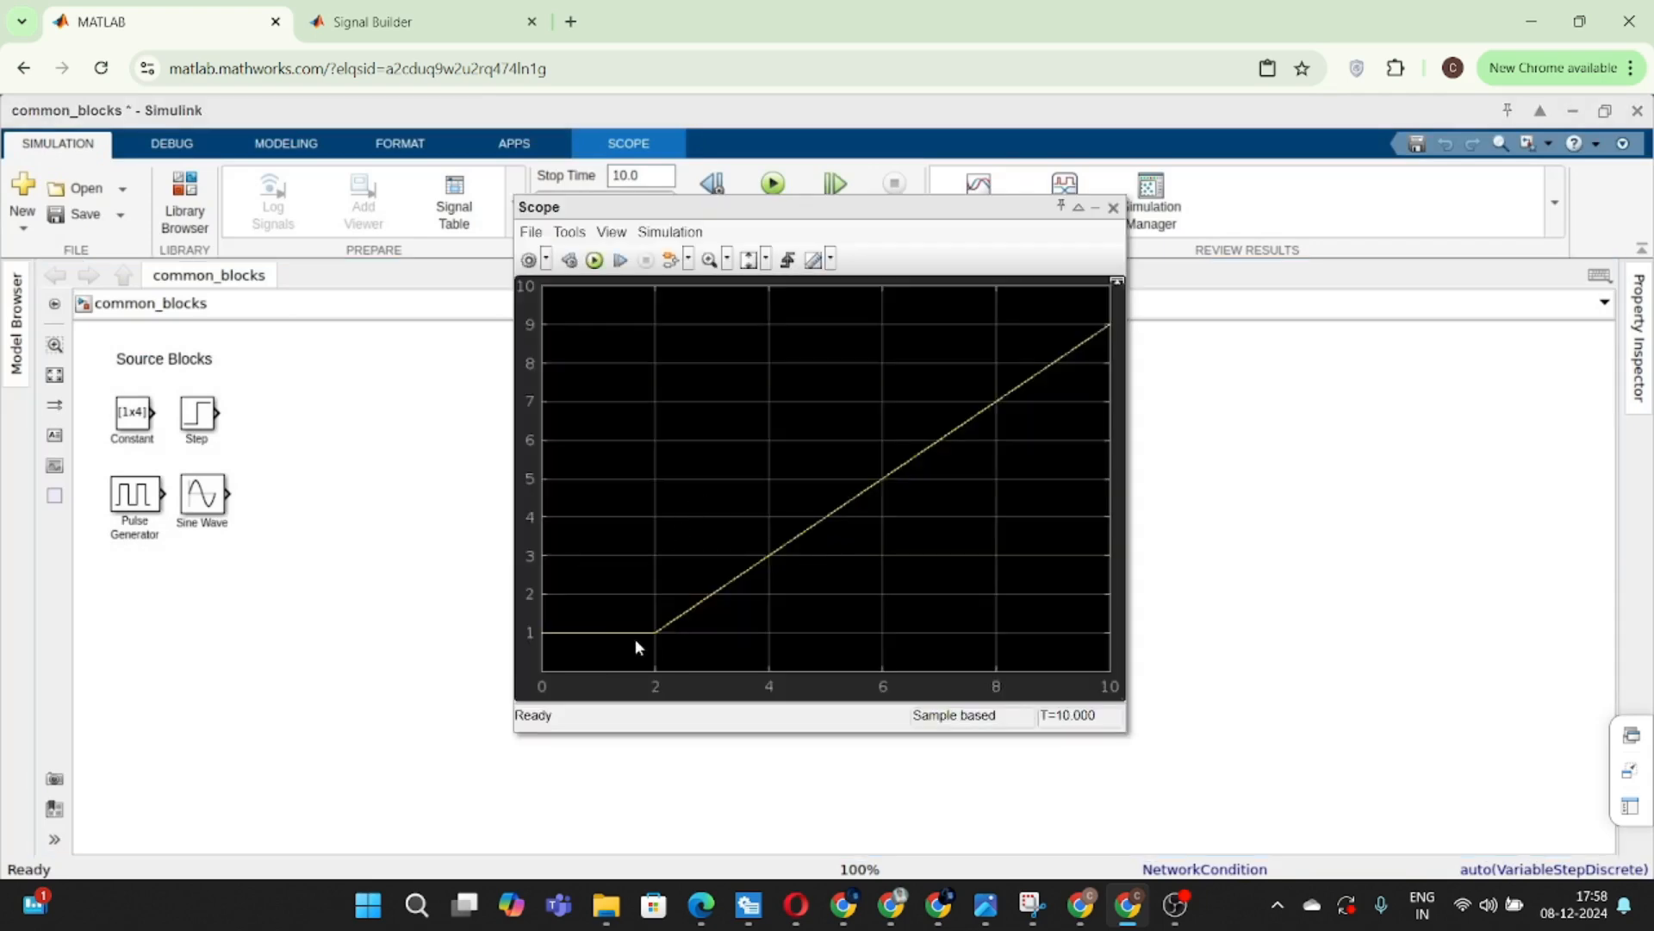
{"action": "left_click", "coordinate": [1113, 211]}
- Delete the Scope with its connecting line and move the Ramp block below the Pulse Generator under Source Blocks
{"action": "left_click", "coordinate": [773, 532]}
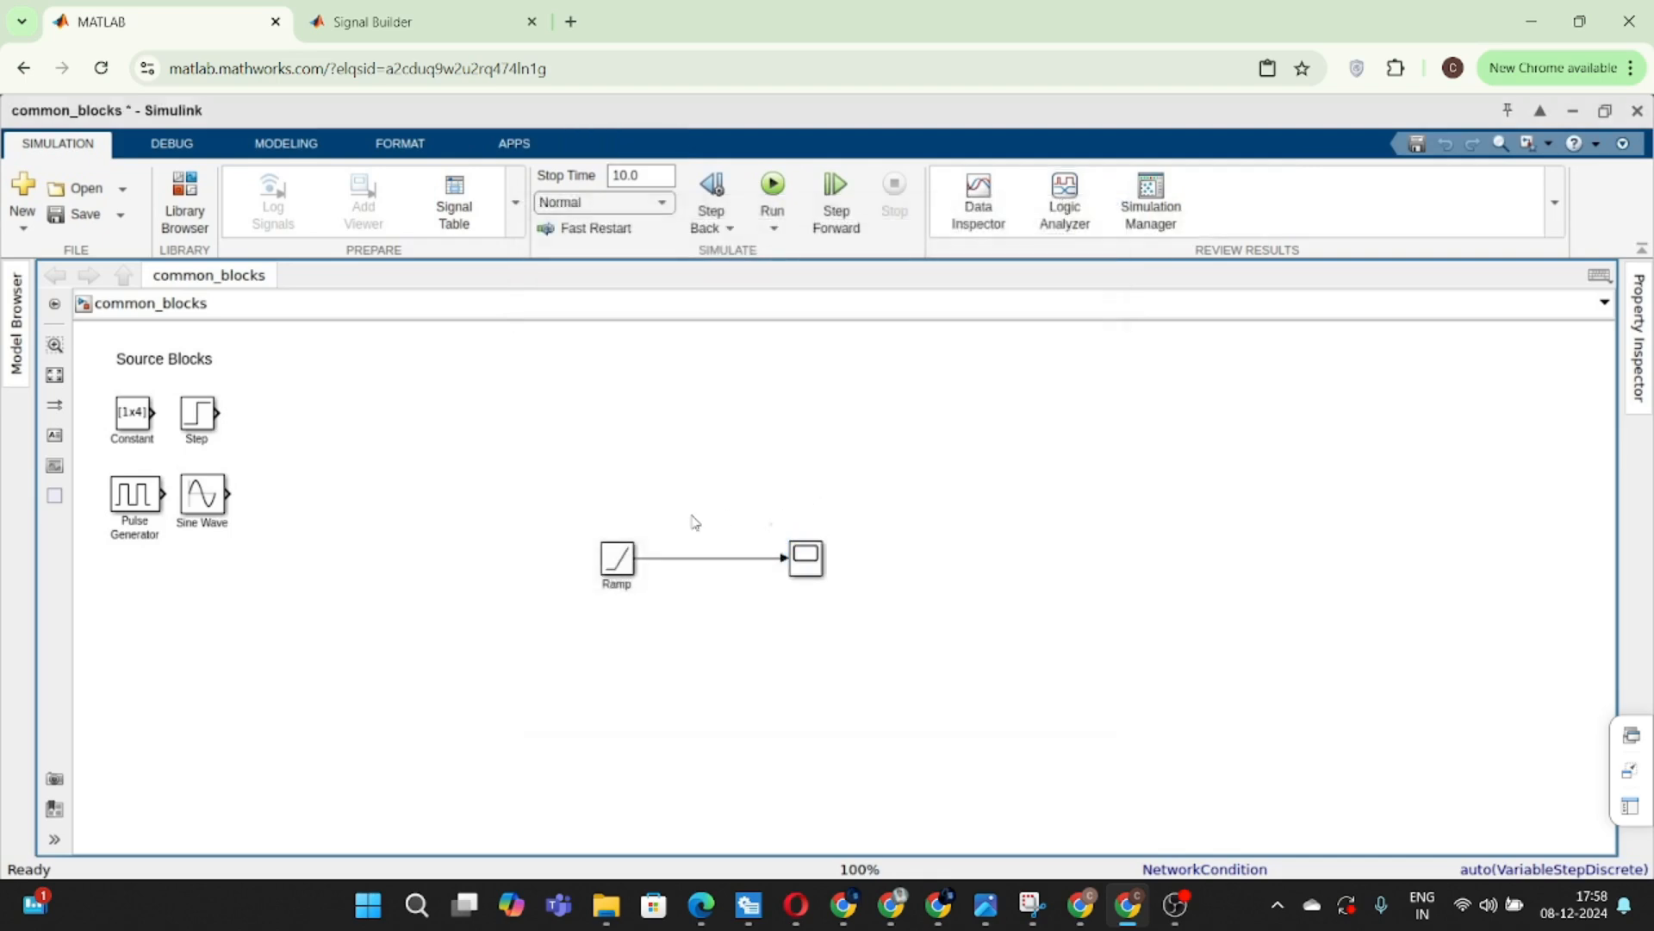
{"action": "left_click_drag", "start_coordinate": [692, 517], "coordinate": [870, 613]}
{"action": "key", "text": "Delete"}
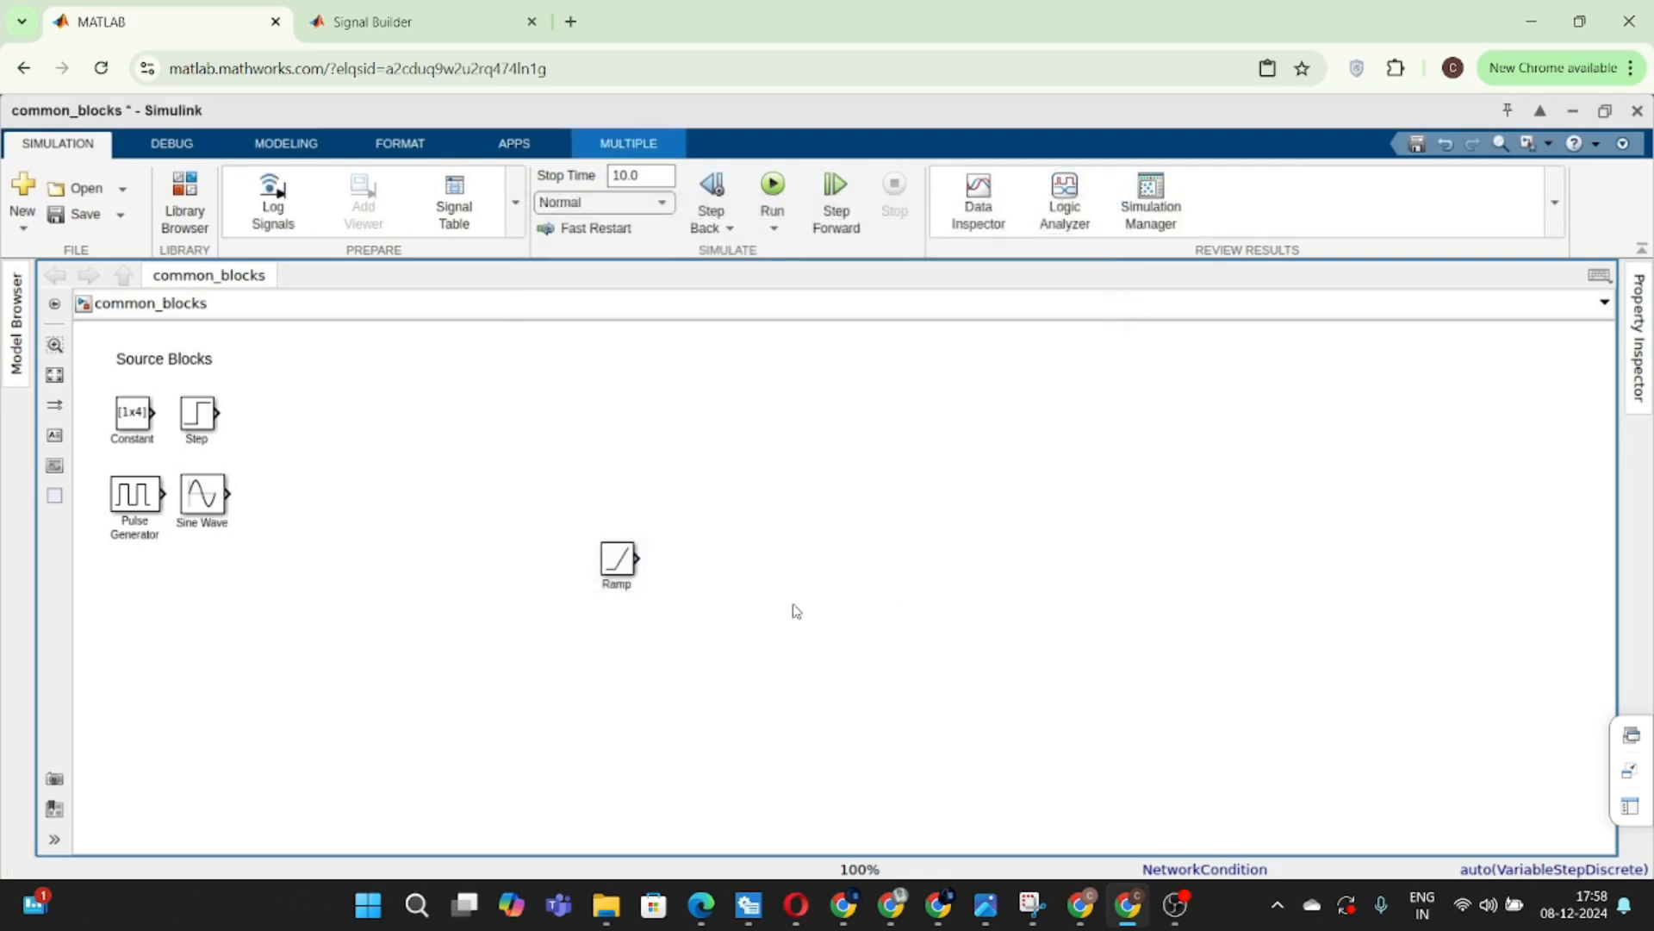
{"action": "left_click_drag", "start_coordinate": [618, 558], "coordinate": [126, 595]}
{"action": "left_click", "coordinate": [268, 577]}
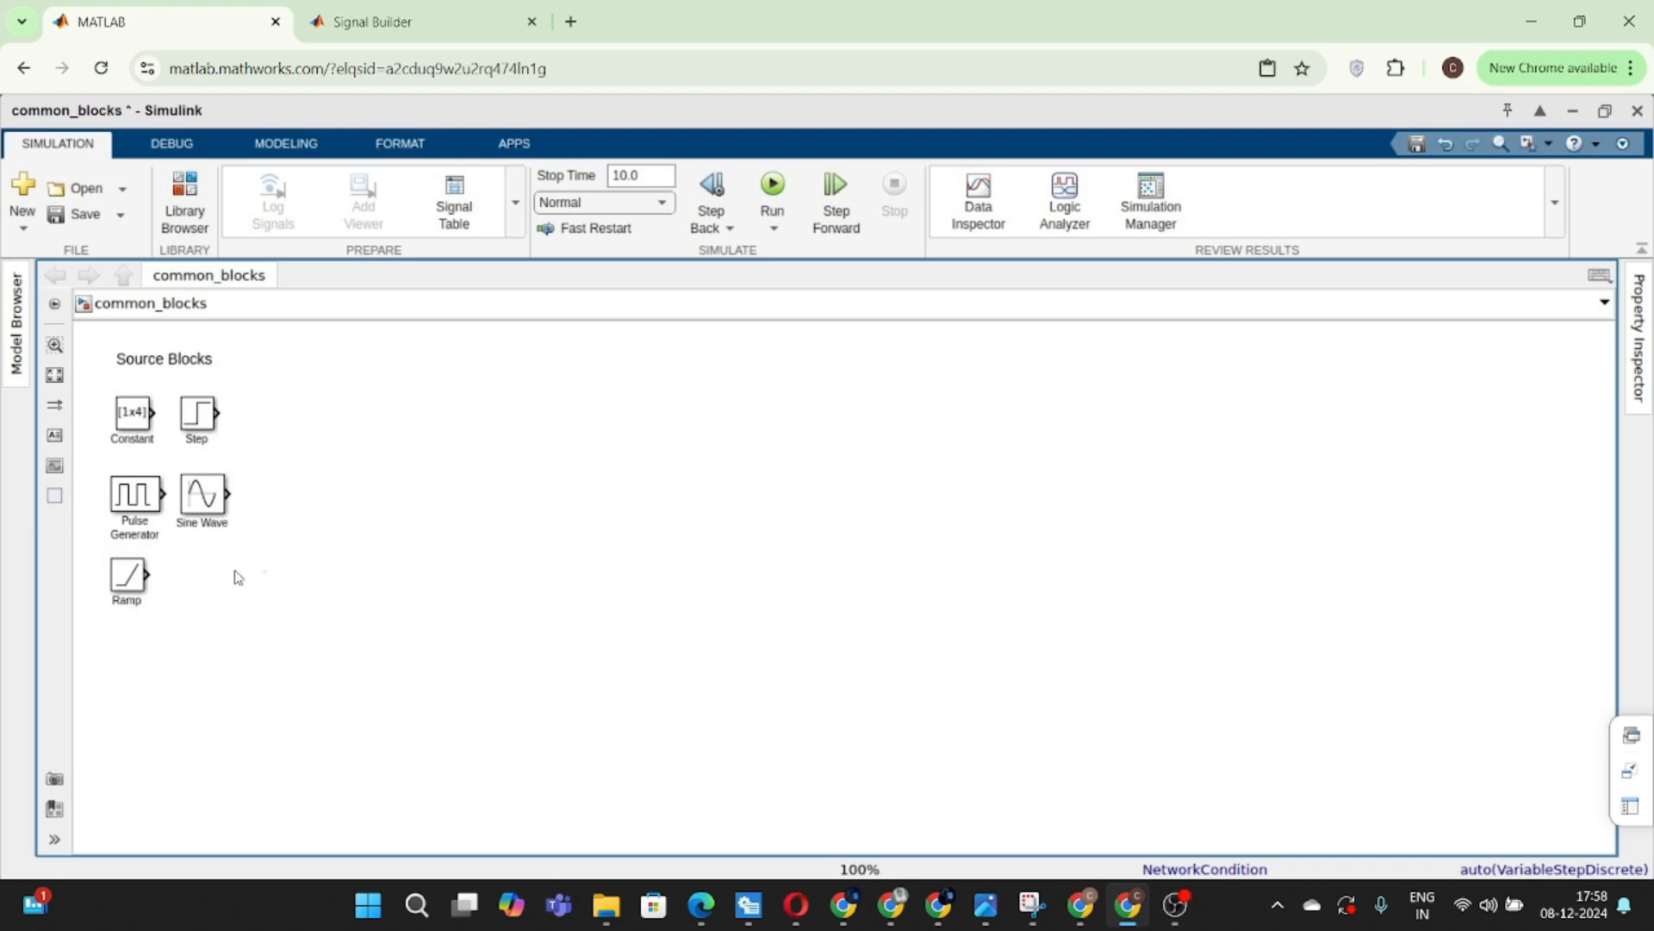
{"action": "left_click_drag", "start_coordinate": [311, 629], "coordinate": [84, 380]}
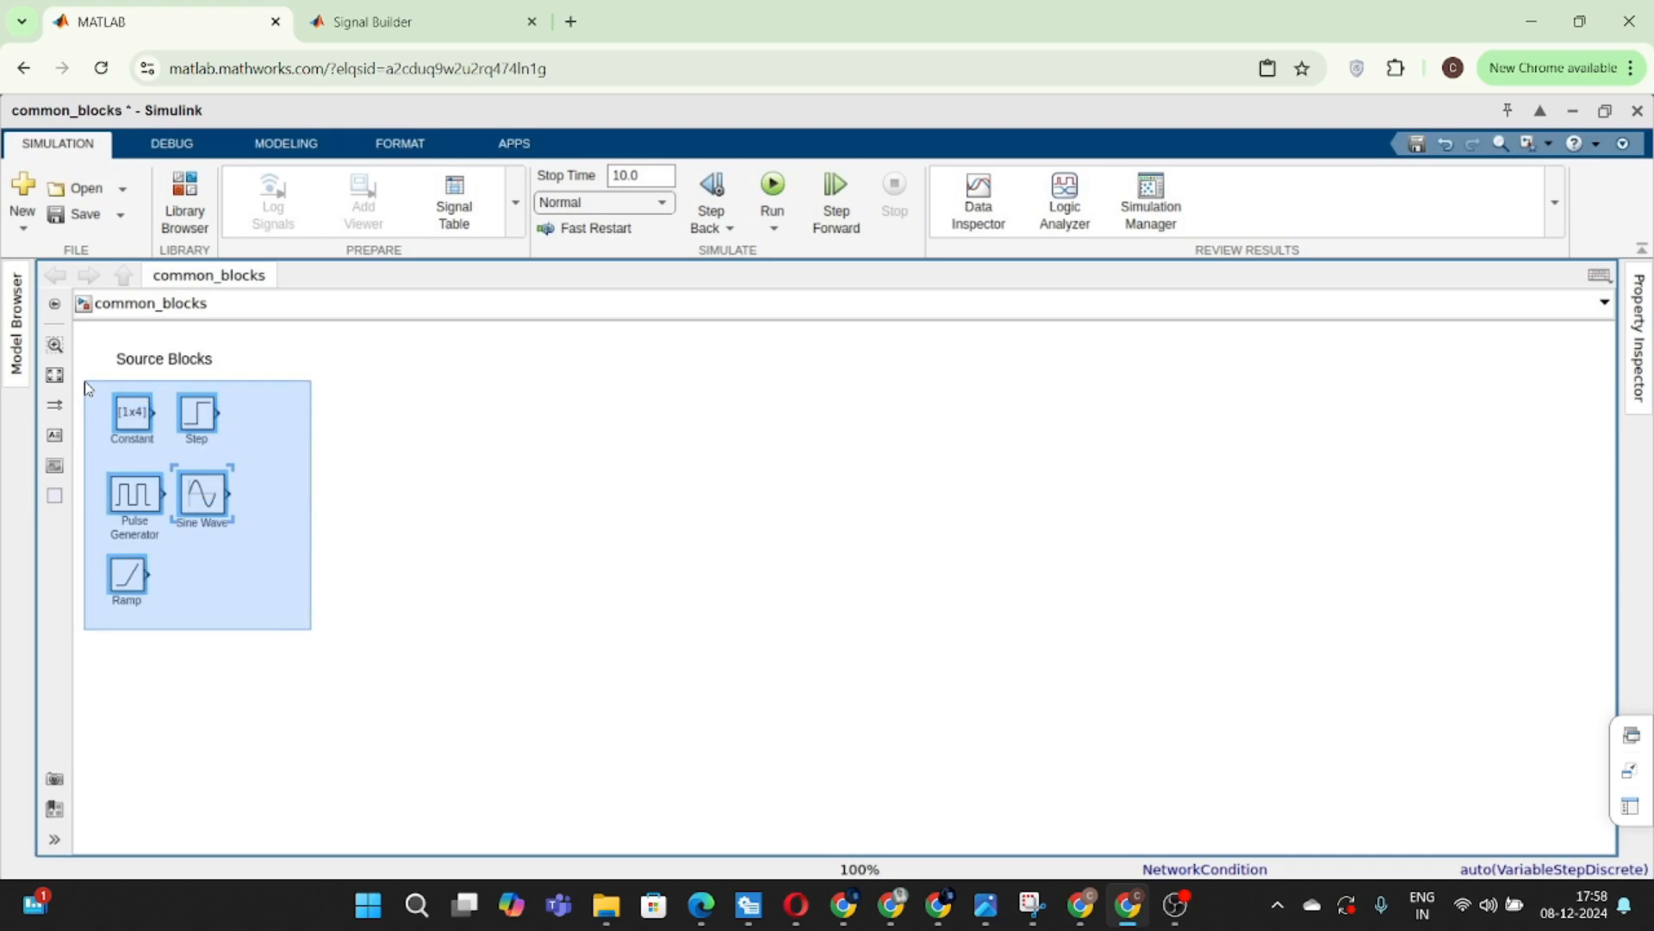
{"action": "left_click_drag", "start_coordinate": [84, 381], "coordinate": [529, 509]}
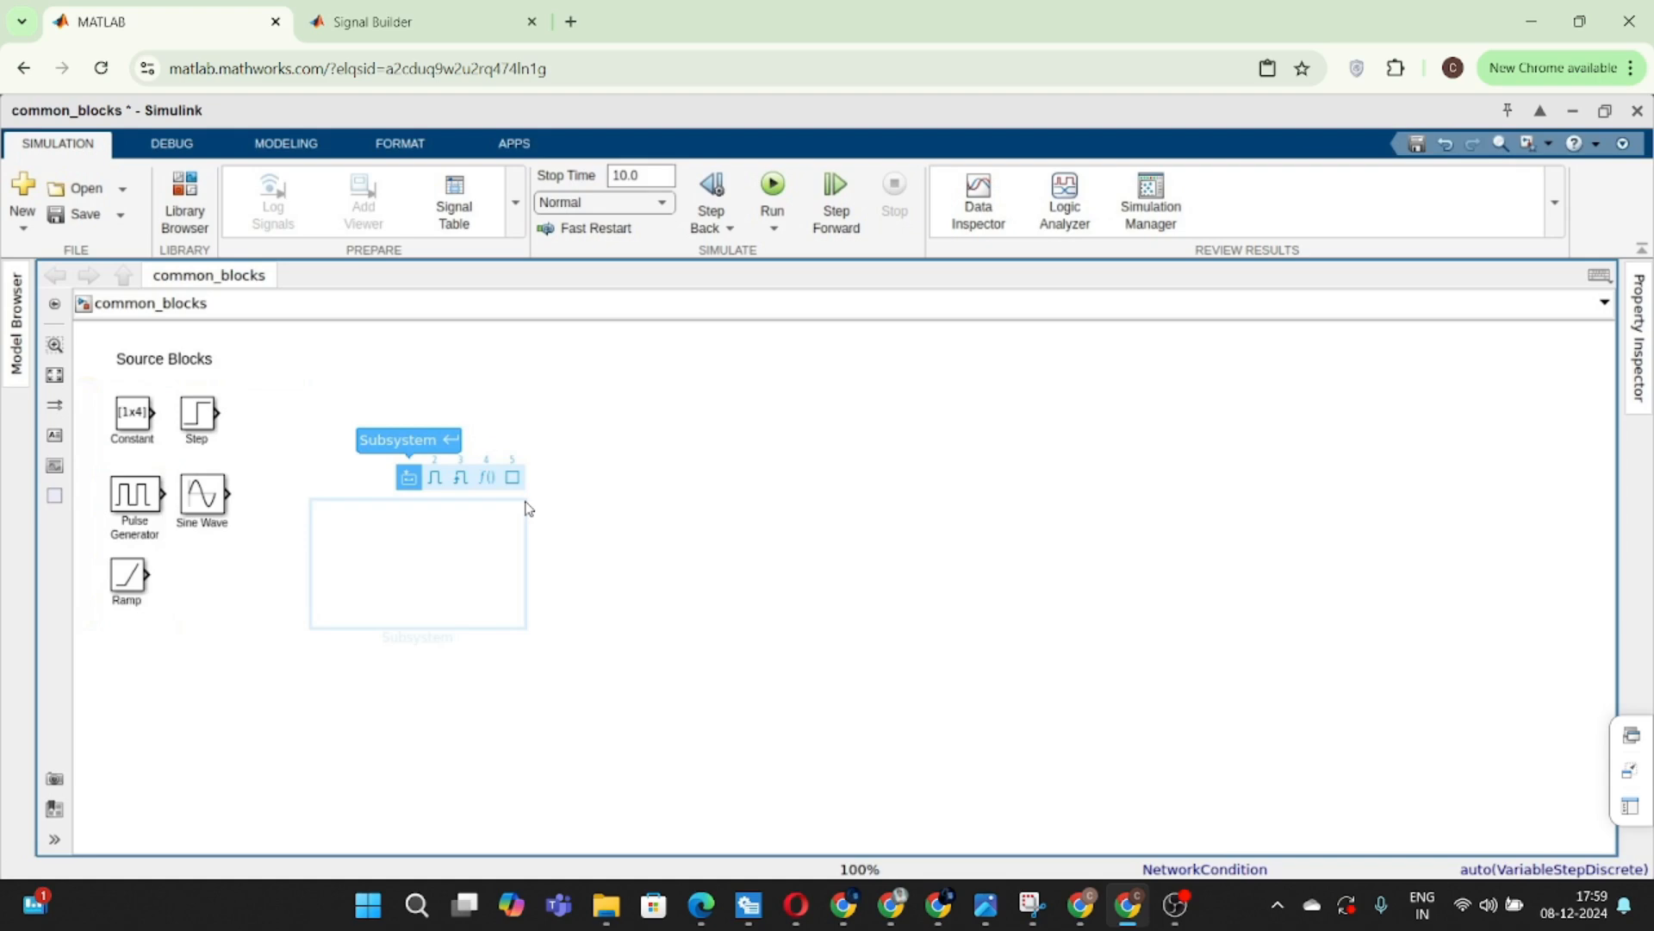
{"action": "left_click", "coordinate": [633, 469]}
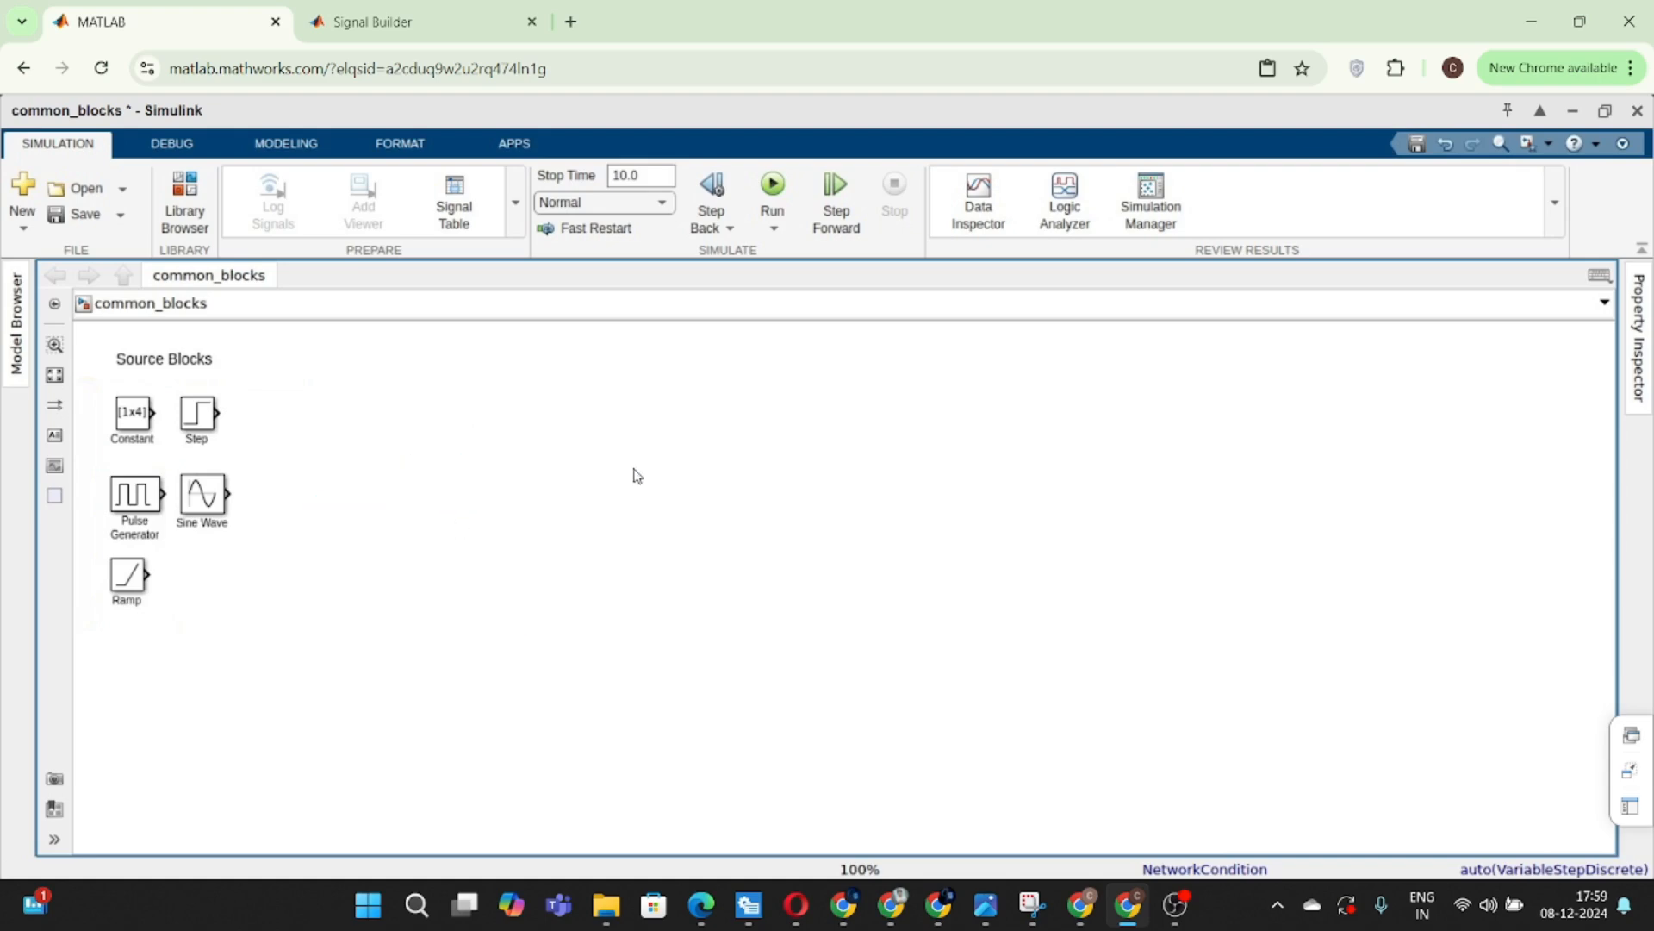
- Add an annotation reading "Sink Blocks" to the middle of the canvas
{"action": "double_click", "coordinate": [634, 471]}
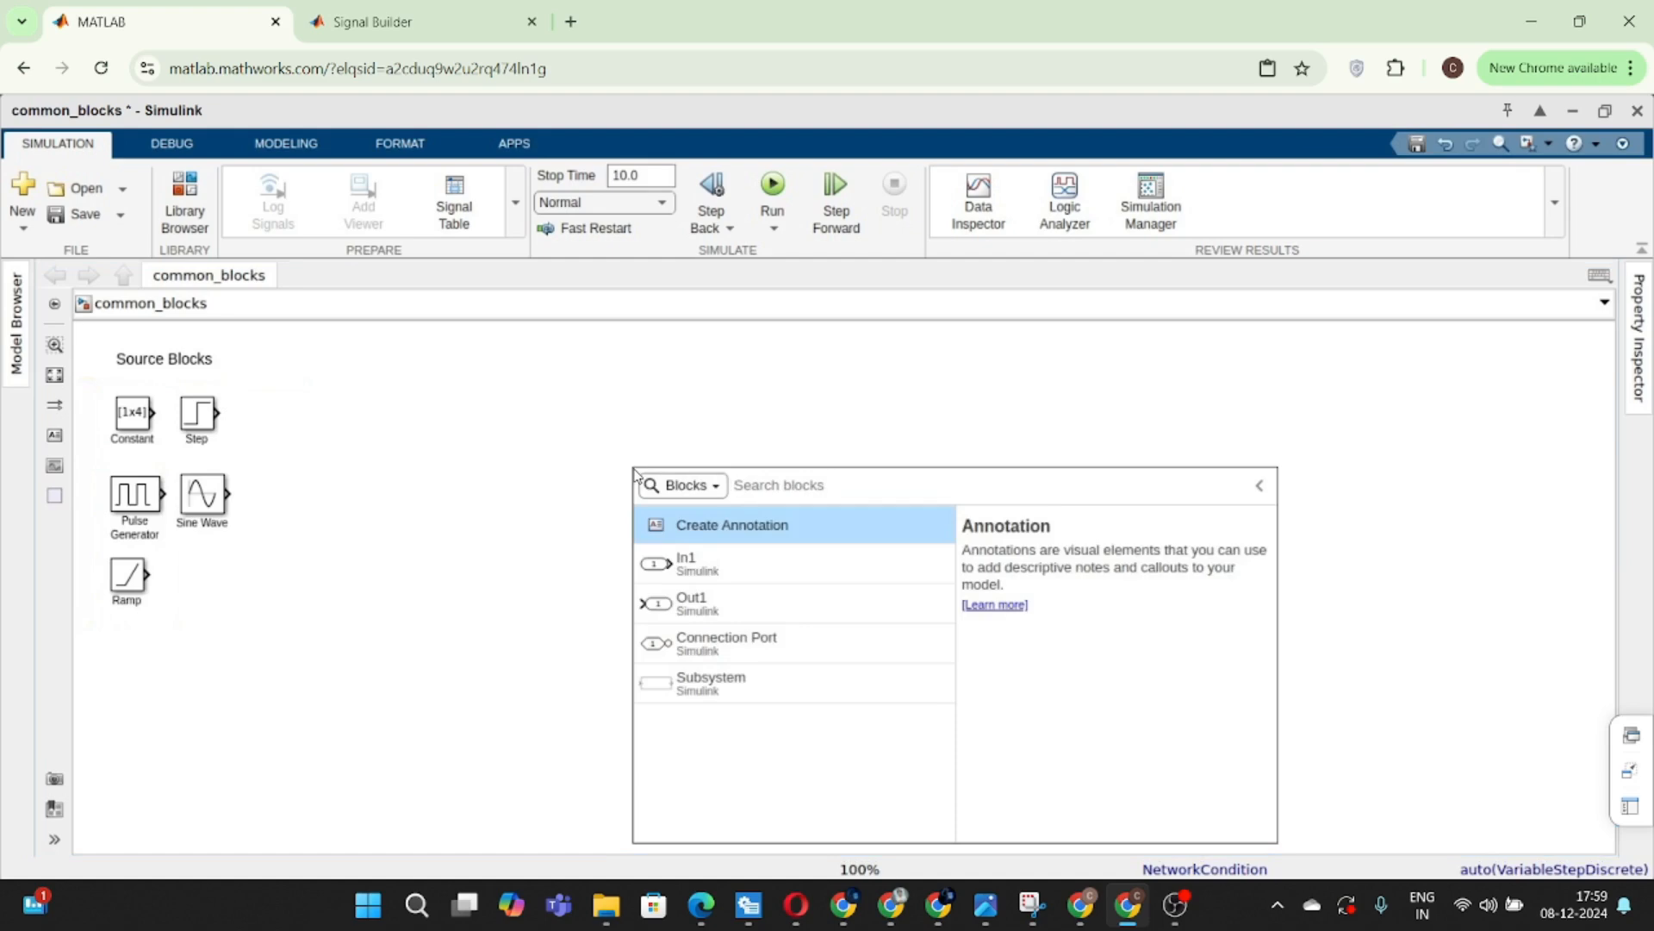
{"action": "type", "text": "Sink "}
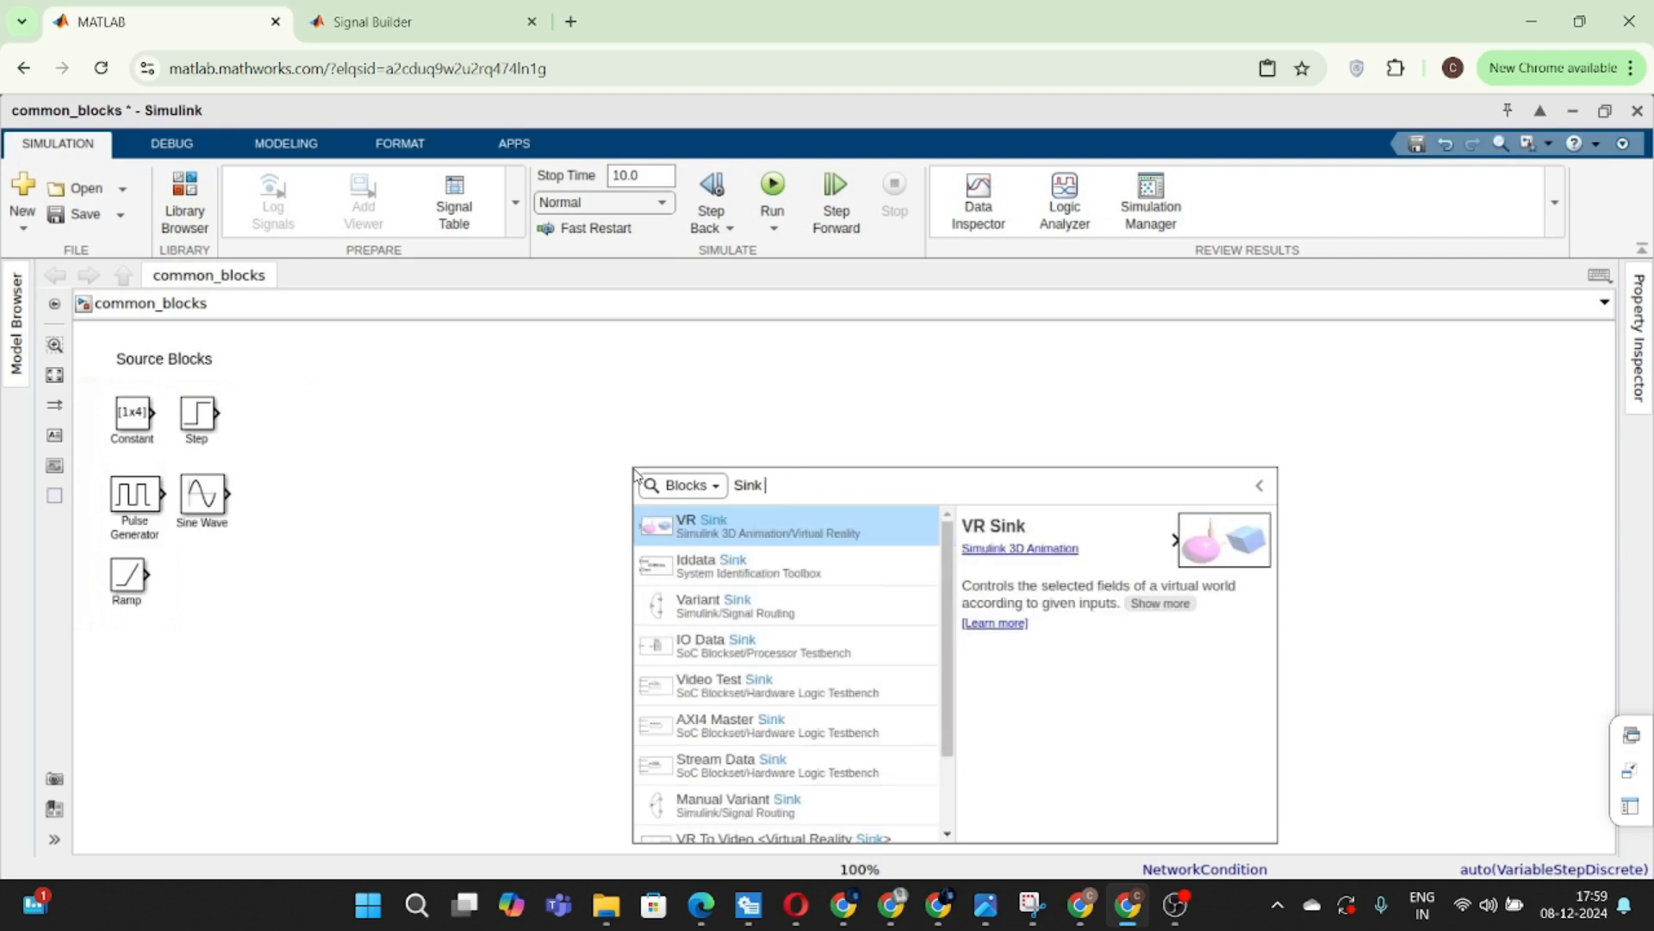
{"action": "type", "text": "Blocks"}
{"action": "key", "text": "Return"}
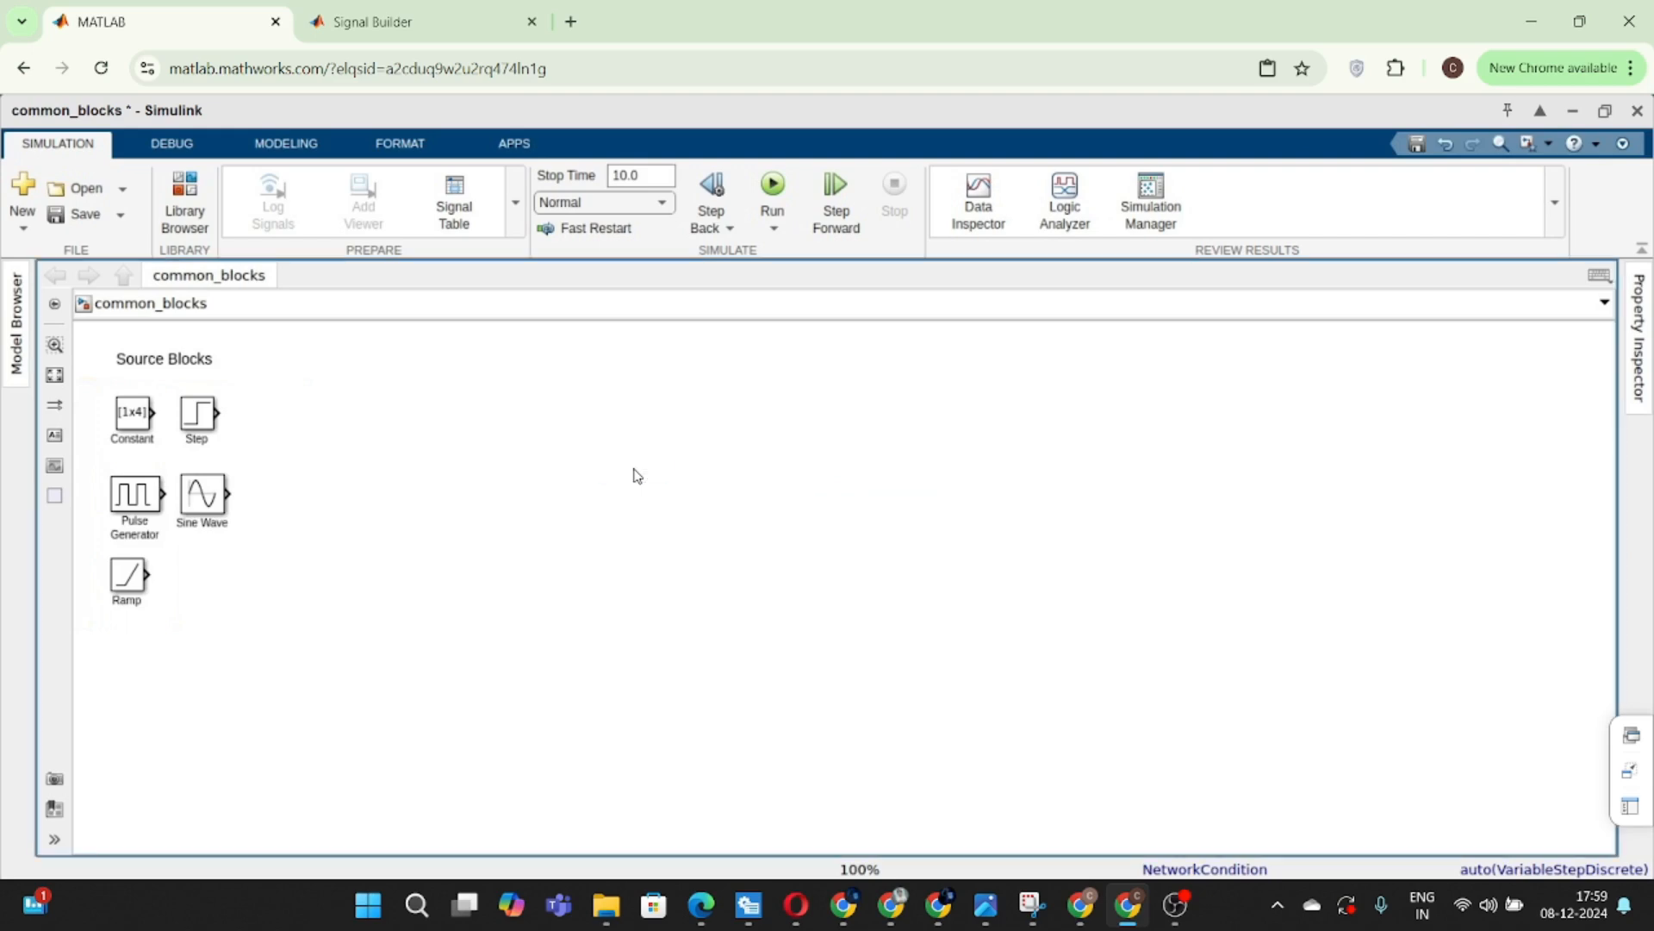
- Enlarge the "Sink Blocks" annotation text to size 16 and place it beside the Source Blocks heading, aligned horizontally
{"action": "left_click", "coordinate": [637, 475]}
{"action": "double_click", "coordinate": [636, 476]}
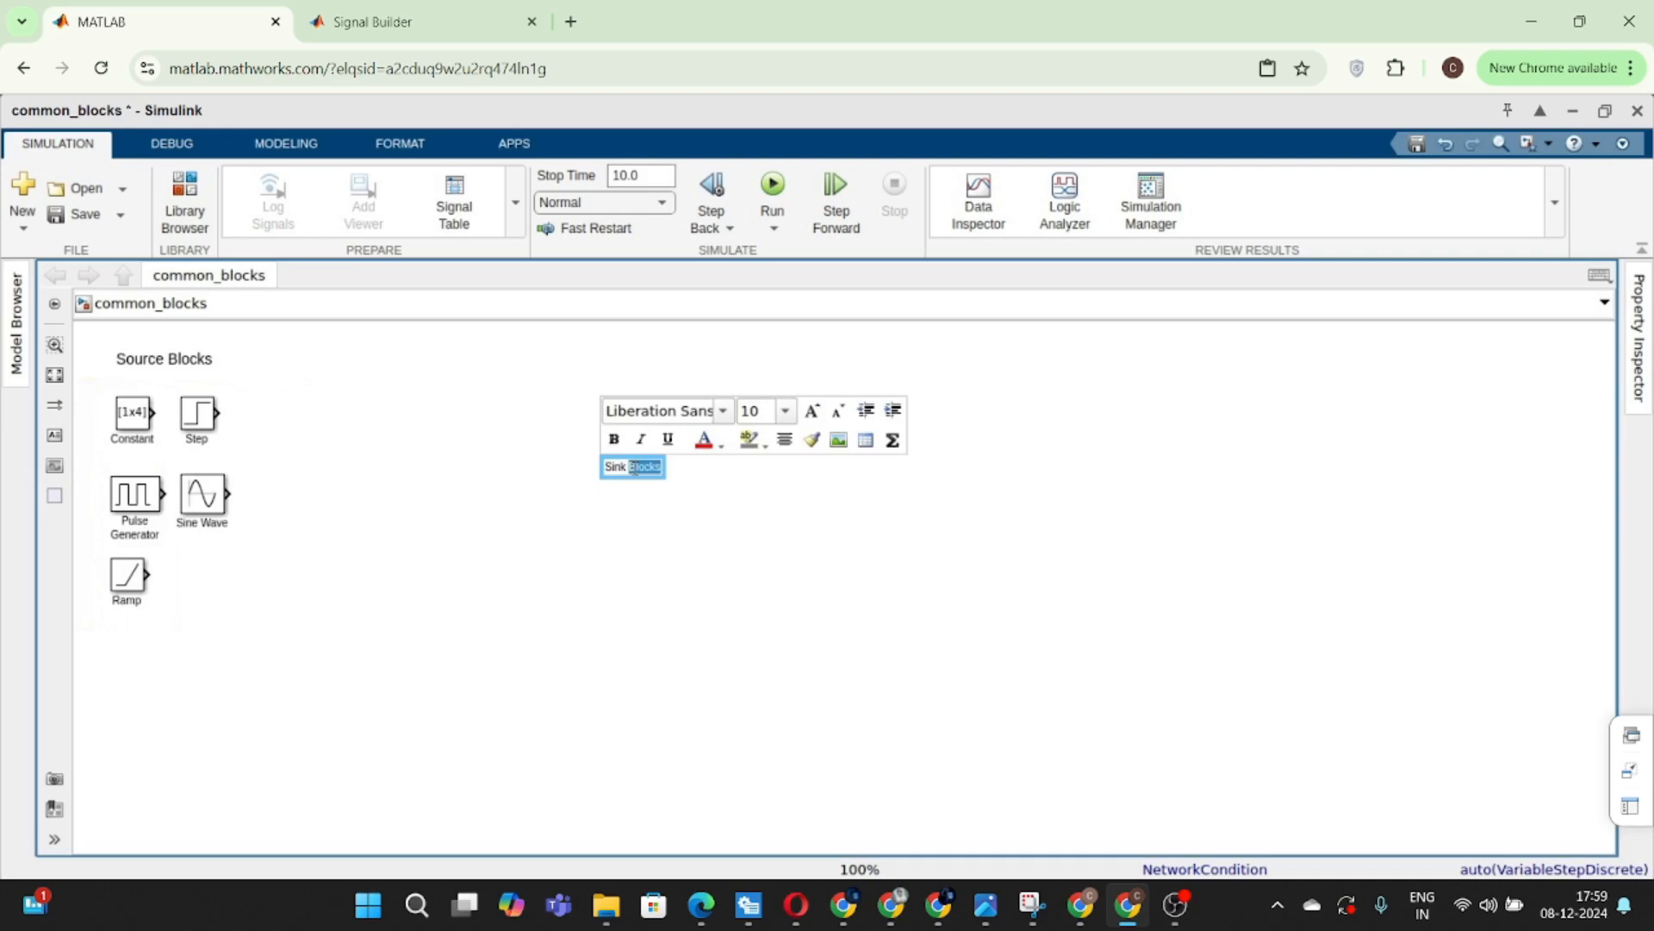
{"action": "key", "text": "ctrl+a"}
{"action": "type", "text": "a"}
{"action": "key", "text": "ctrl+z"}
{"action": "key", "text": "ctrl+a"}
{"action": "left_click", "coordinate": [812, 413]}
{"action": "left_click", "coordinate": [811, 414]}
{"action": "left_click", "coordinate": [811, 414]}
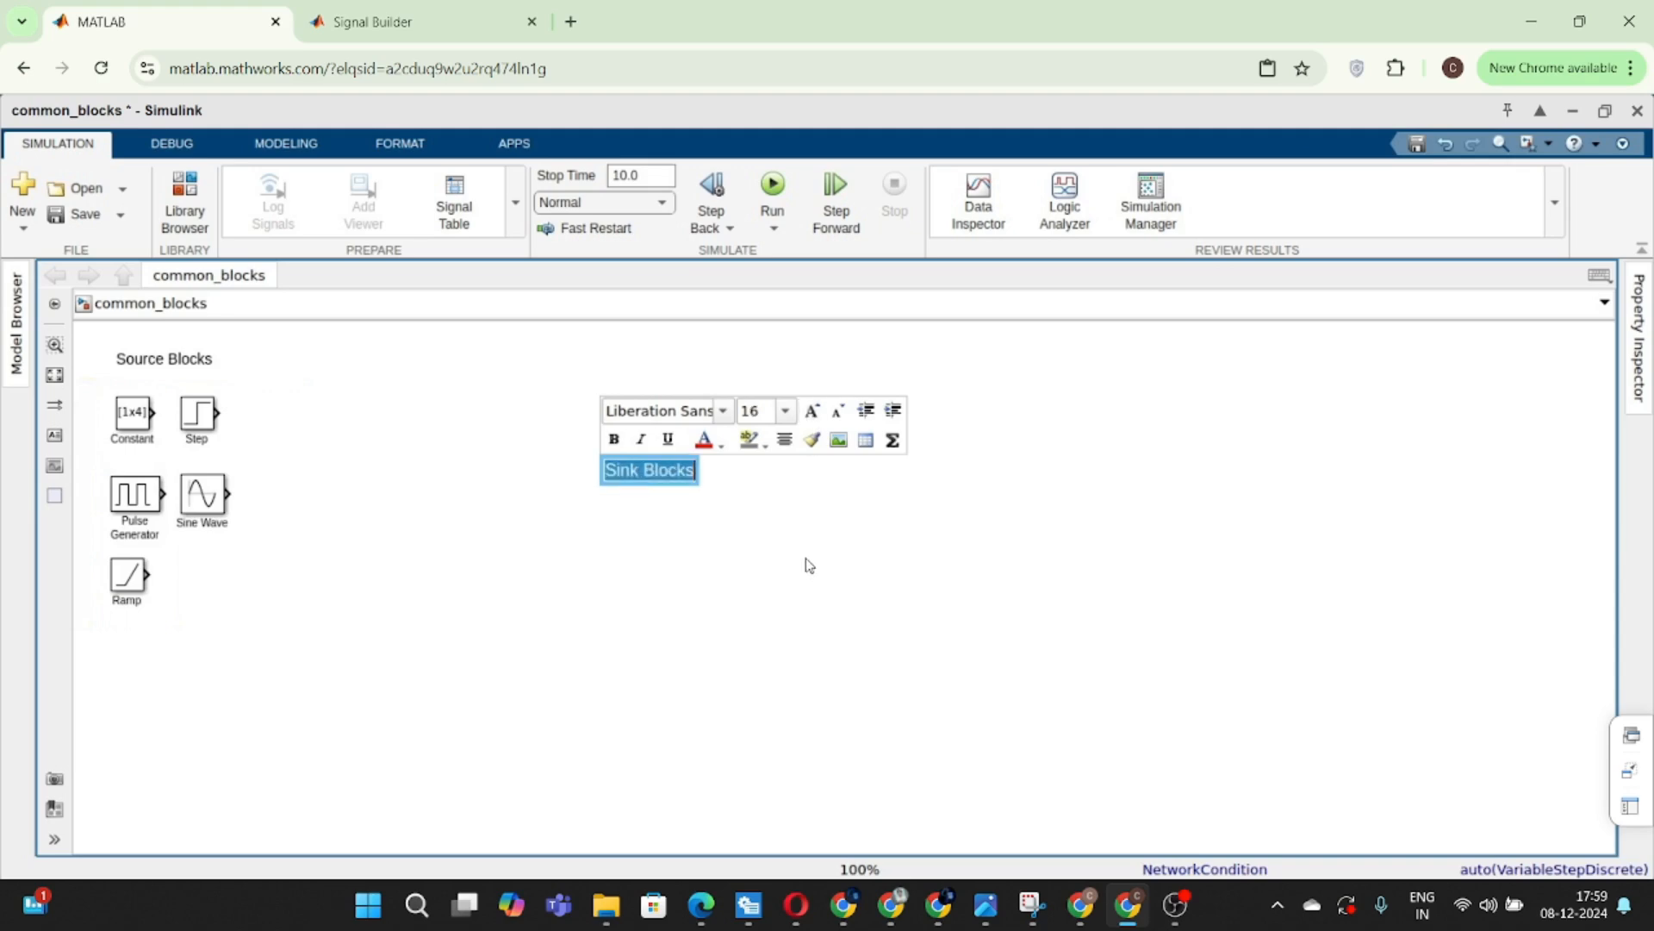
{"action": "left_click", "coordinate": [805, 565]}
{"action": "left_click_drag", "start_coordinate": [652, 474], "coordinate": [347, 369]}
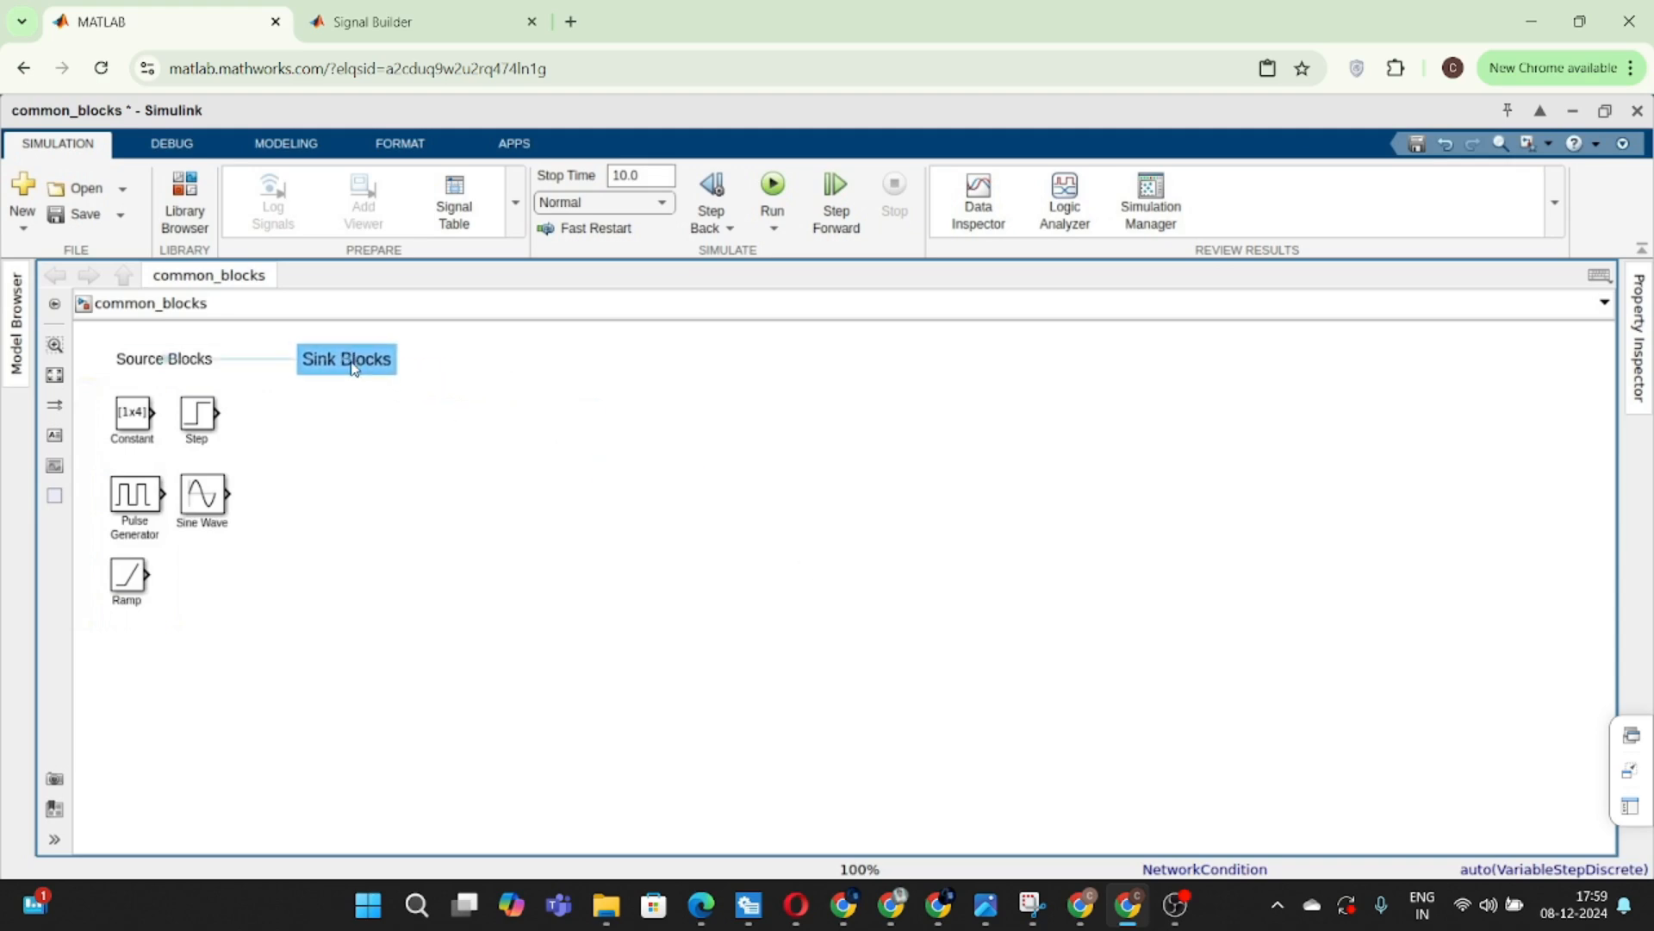
{"action": "left_click", "coordinate": [634, 463]}
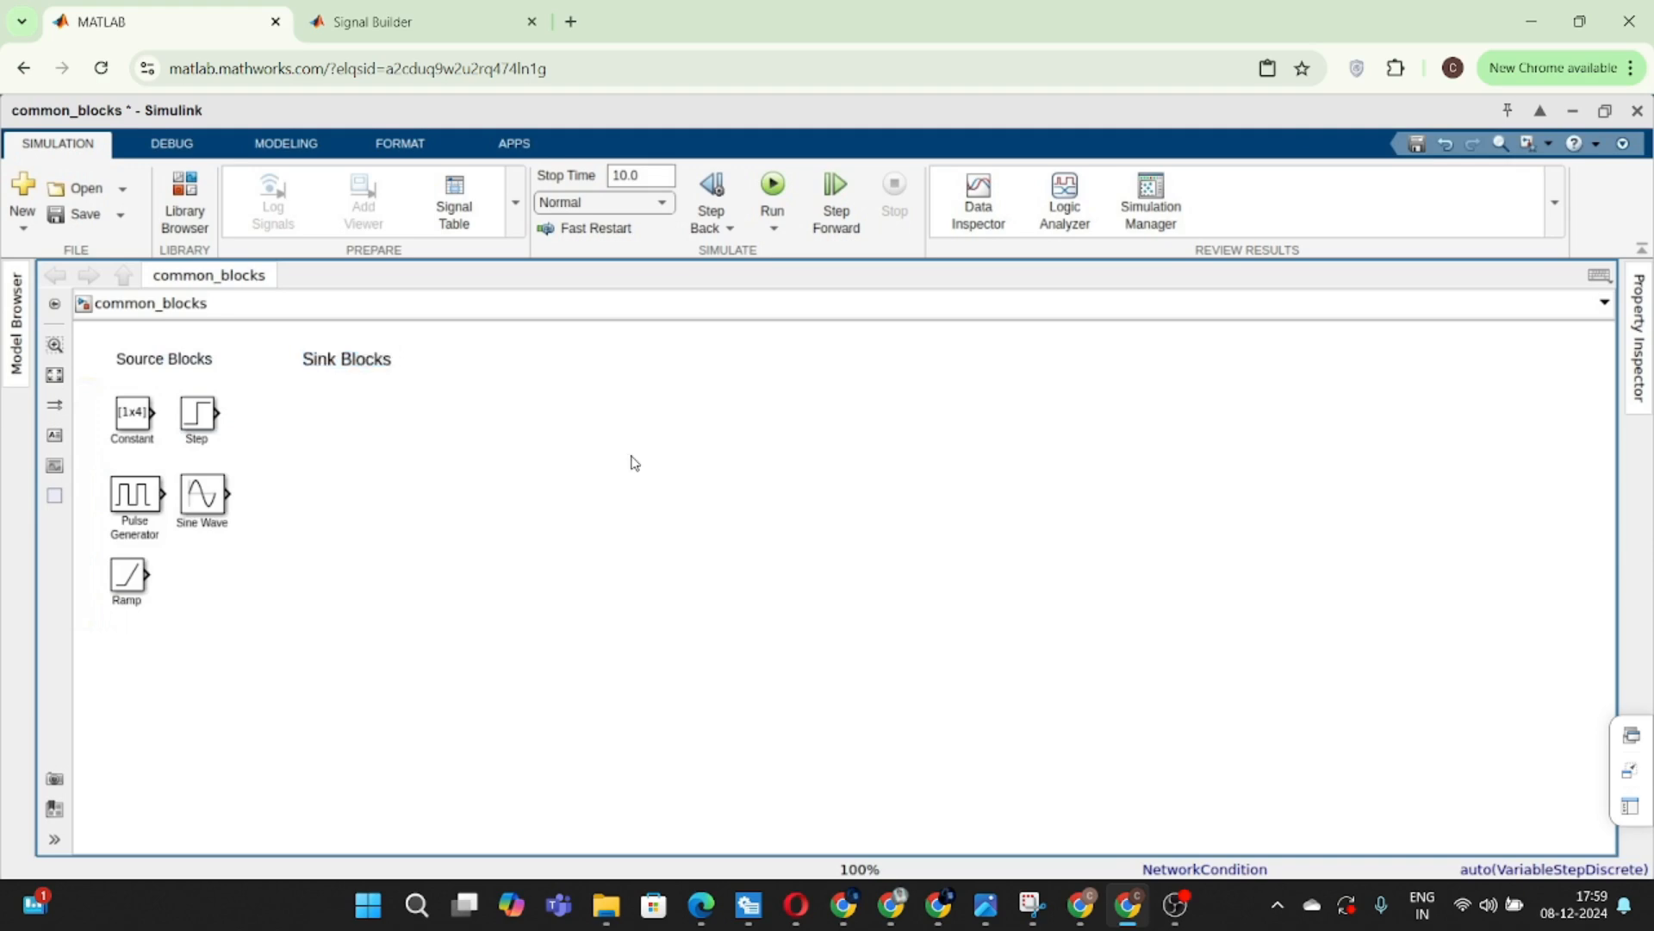
- Add a Scope block from Simulink/Sinks beneath the Sink Blocks heading, level with the Step block, and look at its display window
{"action": "double_click", "coordinate": [728, 480]}
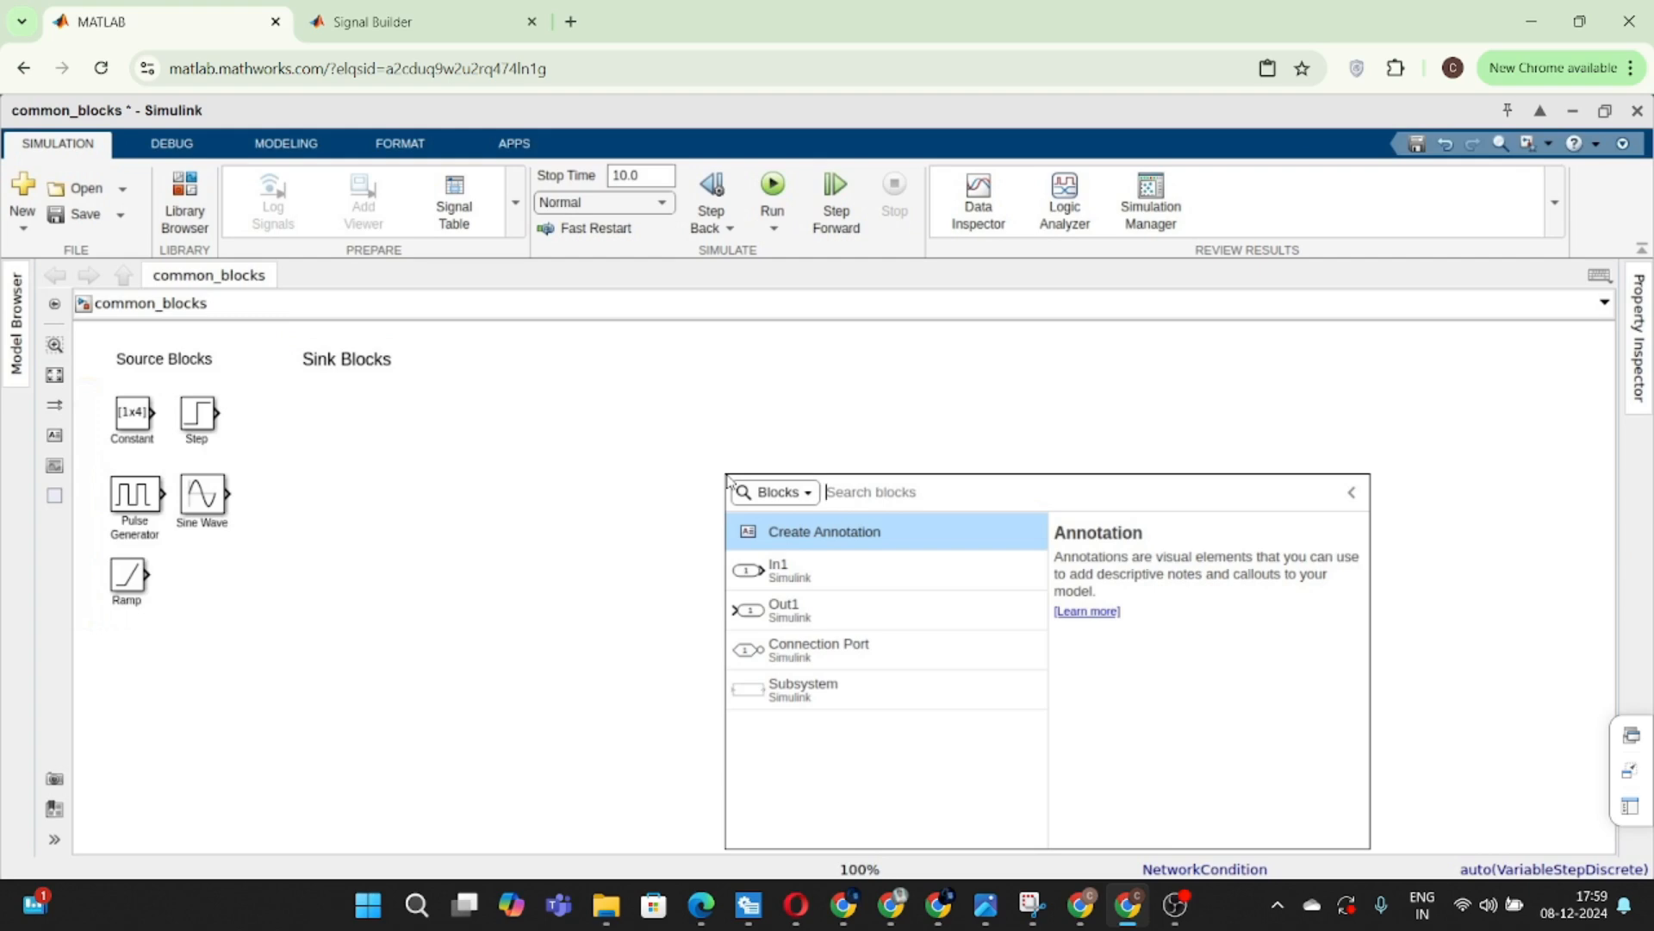
{"action": "type", "text": "scop"}
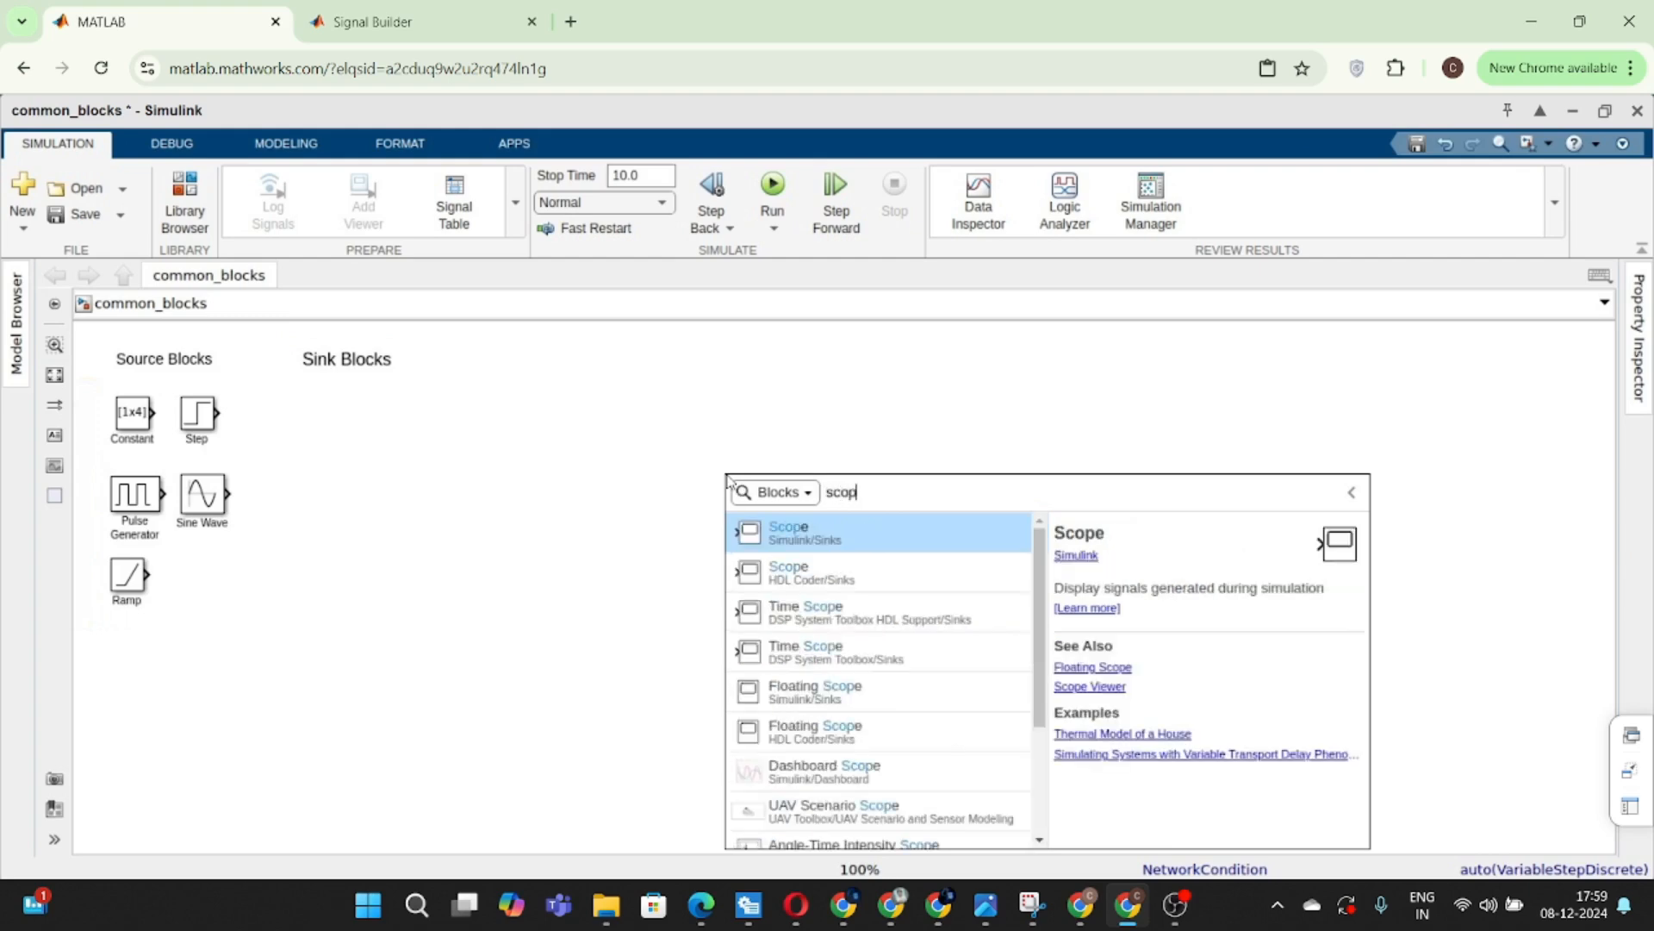
{"action": "key", "text": "Return"}
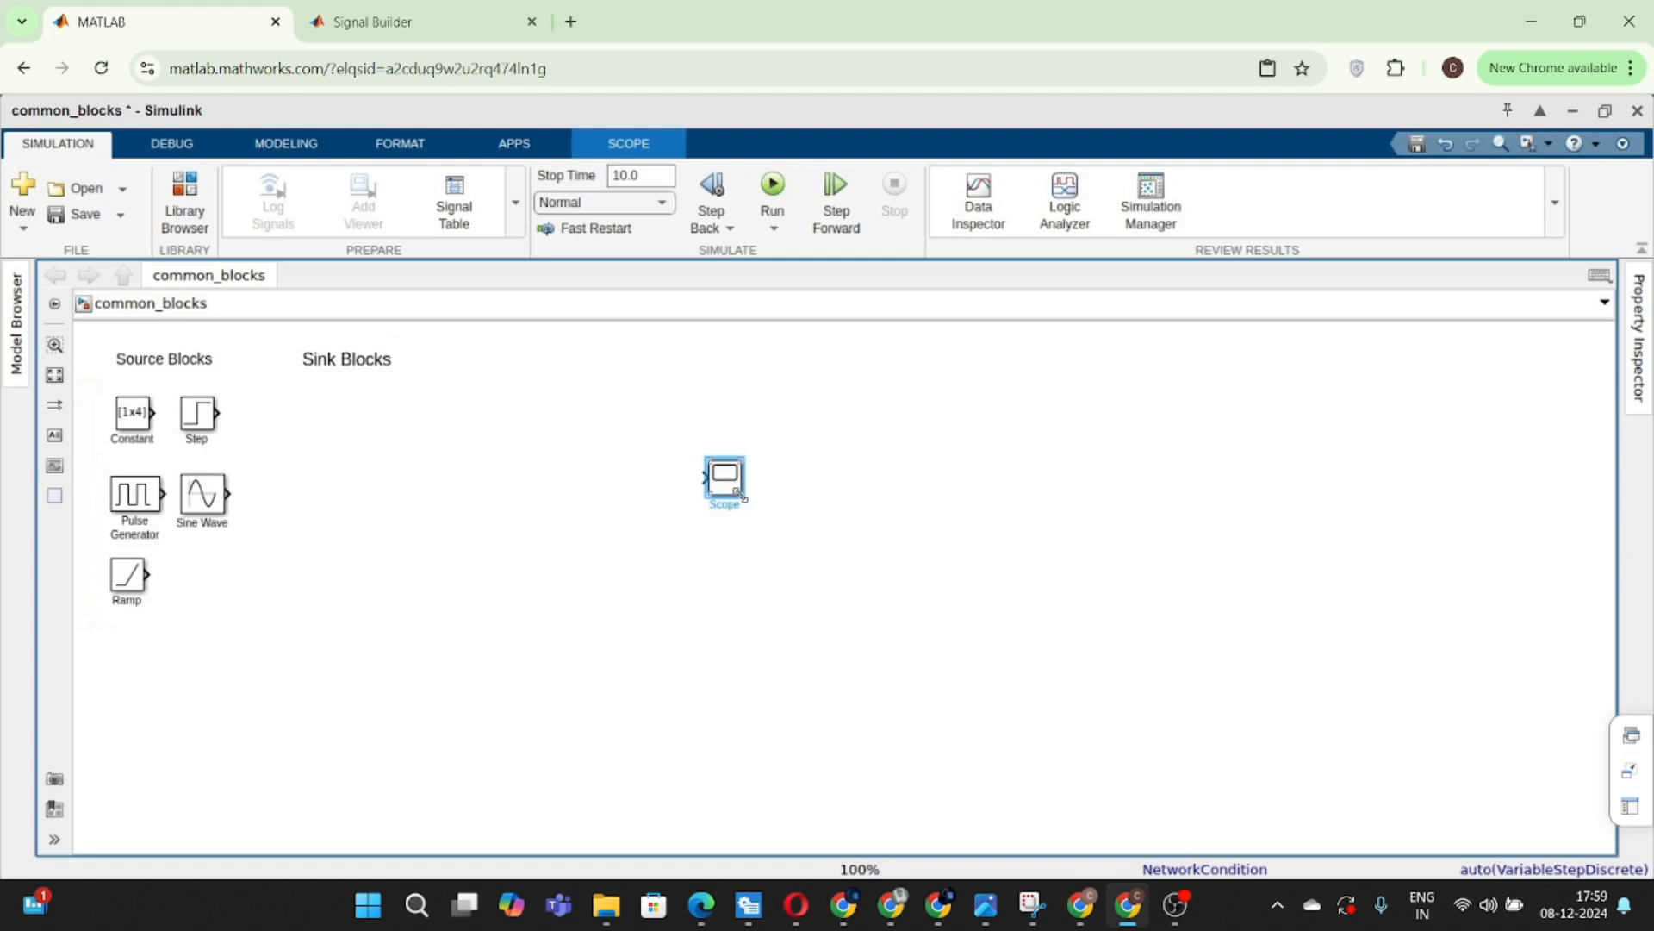
{"action": "left_click_drag", "start_coordinate": [744, 497], "coordinate": [373, 434]}
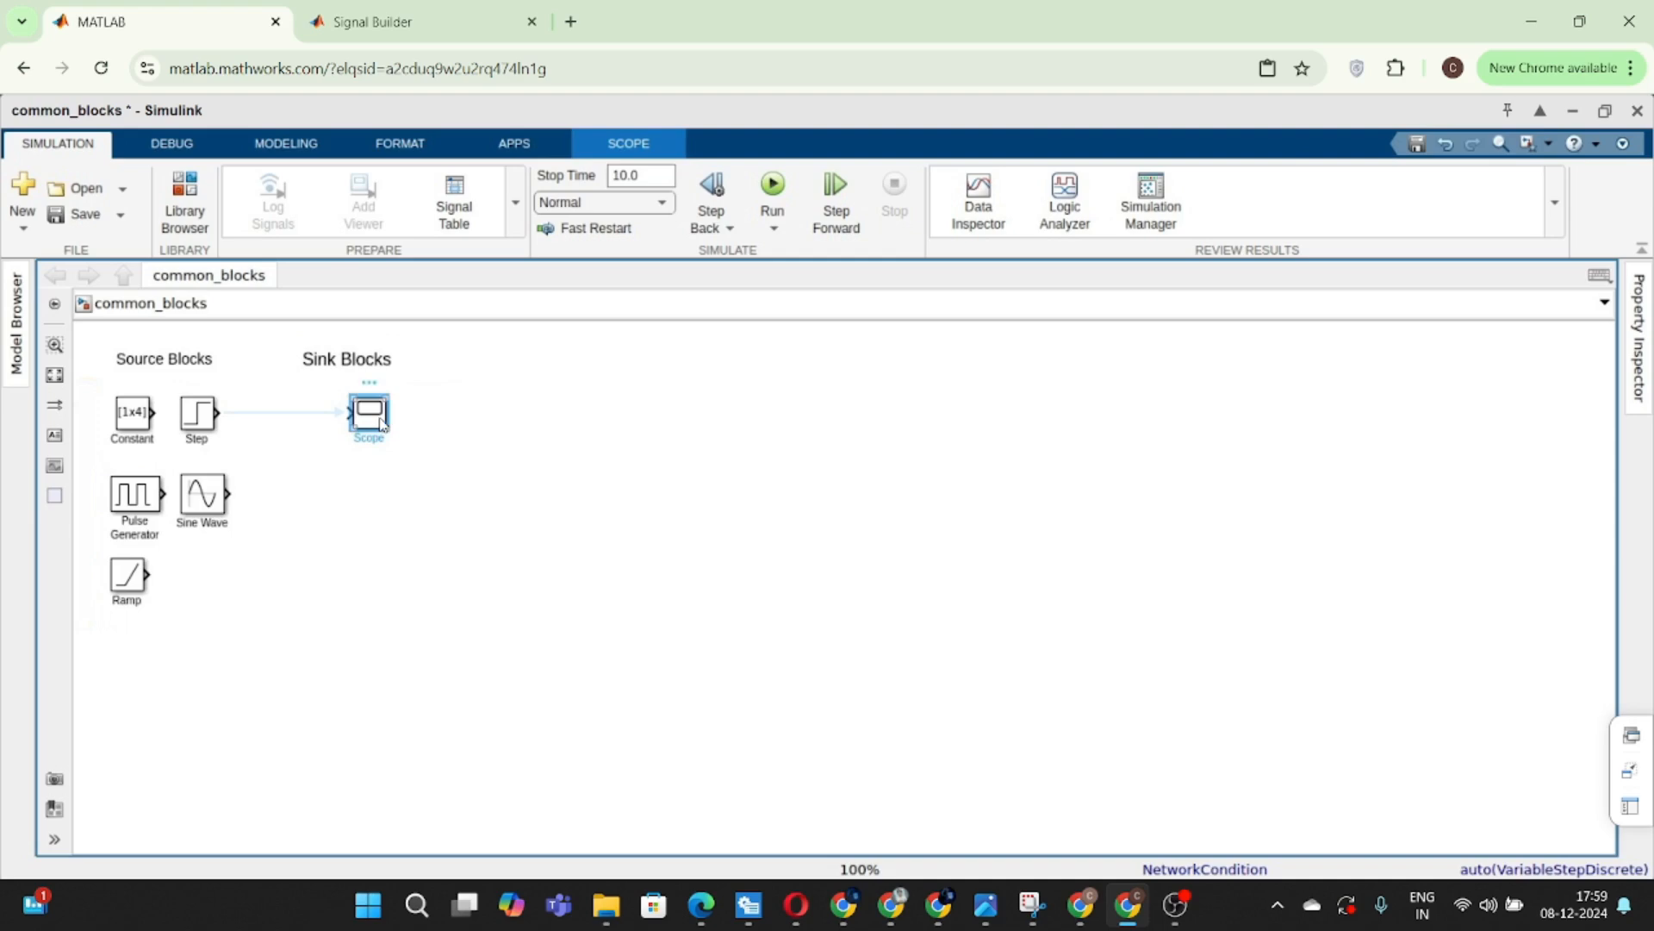
{"action": "double_click", "coordinate": [371, 413]}
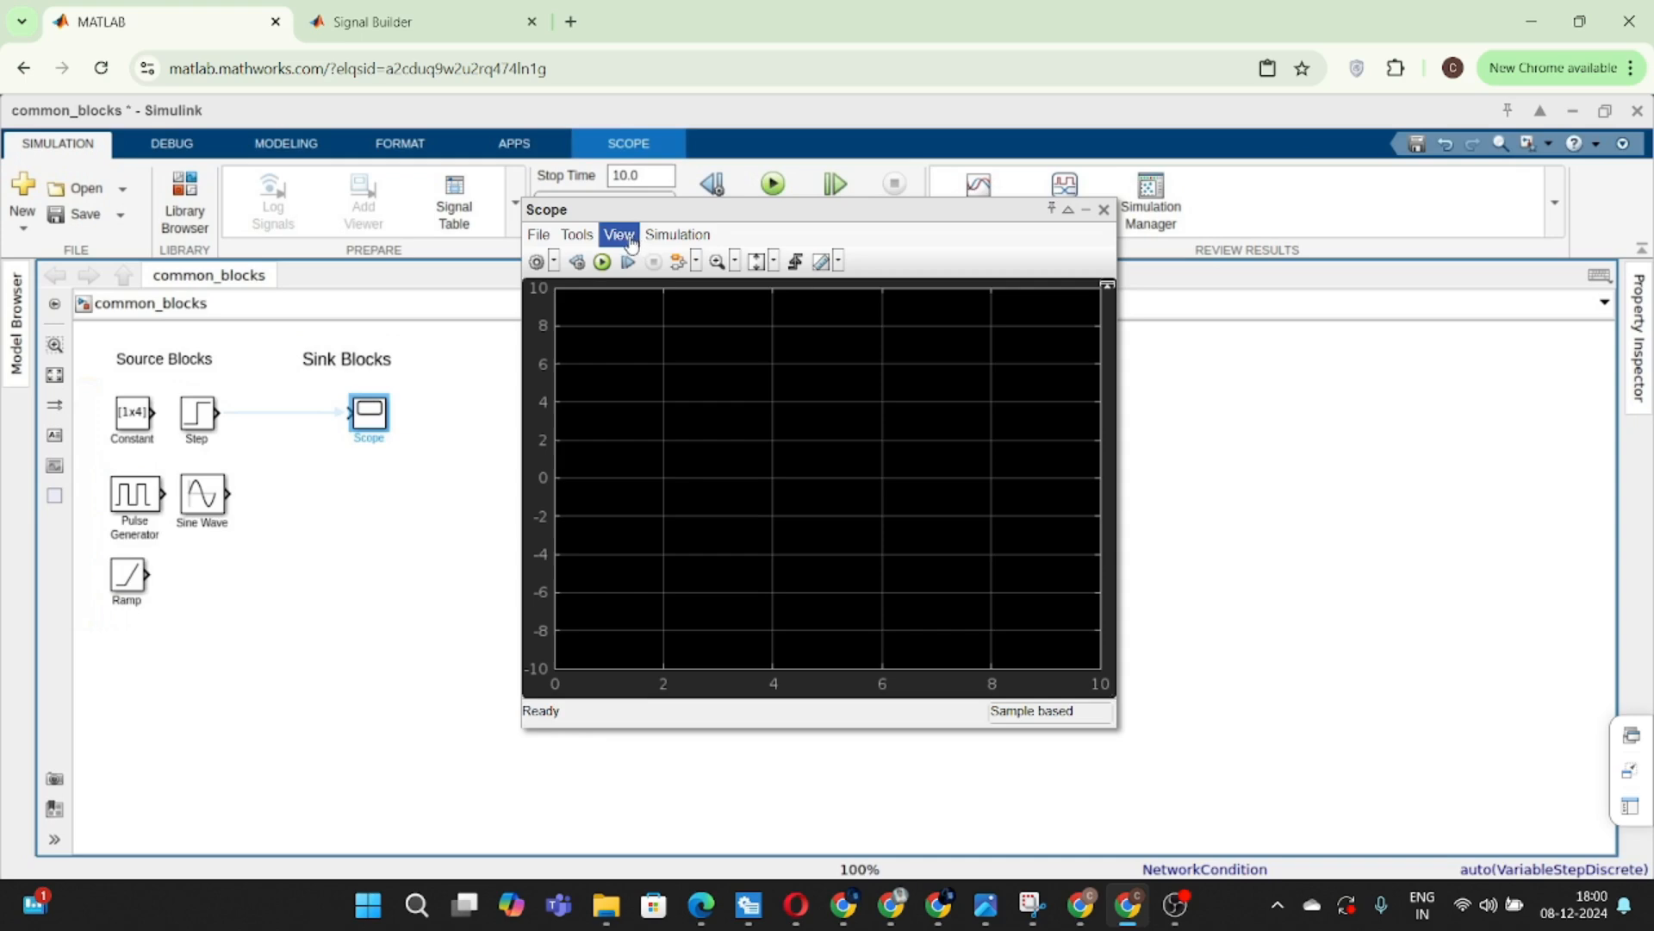
{"action": "left_click", "coordinate": [1103, 211]}
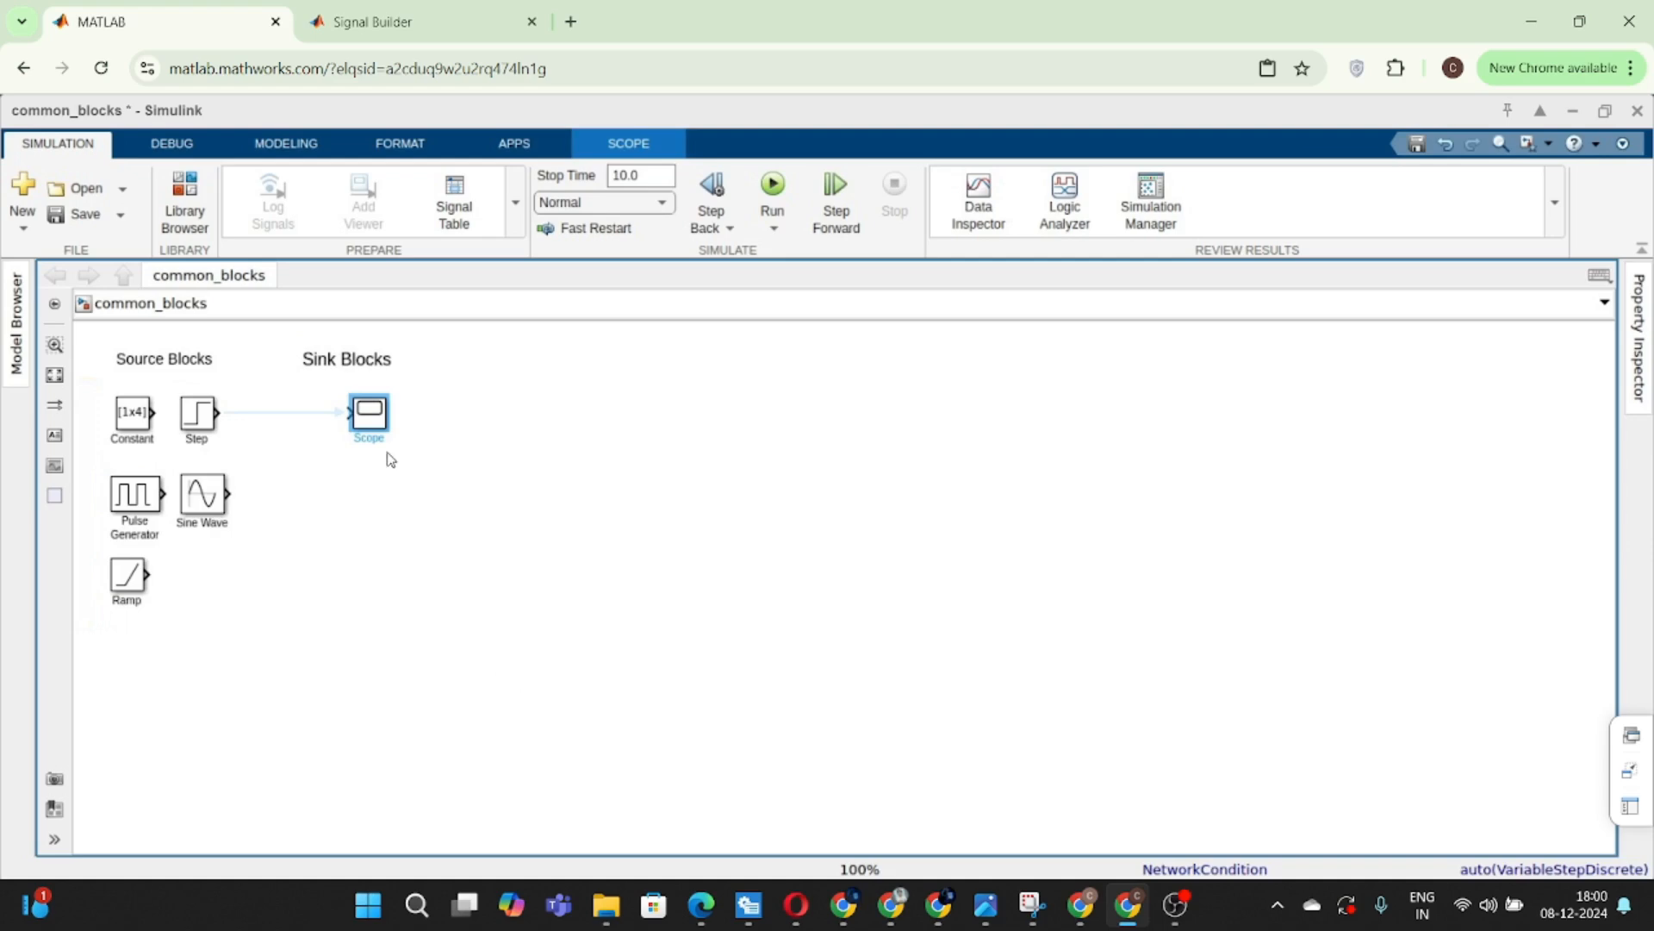
- Move the Scope in line with the start of the Sink Blocks heading and add a To Workspace block mid-canvas
{"action": "left_click_drag", "start_coordinate": [373, 424], "coordinate": [325, 420]}
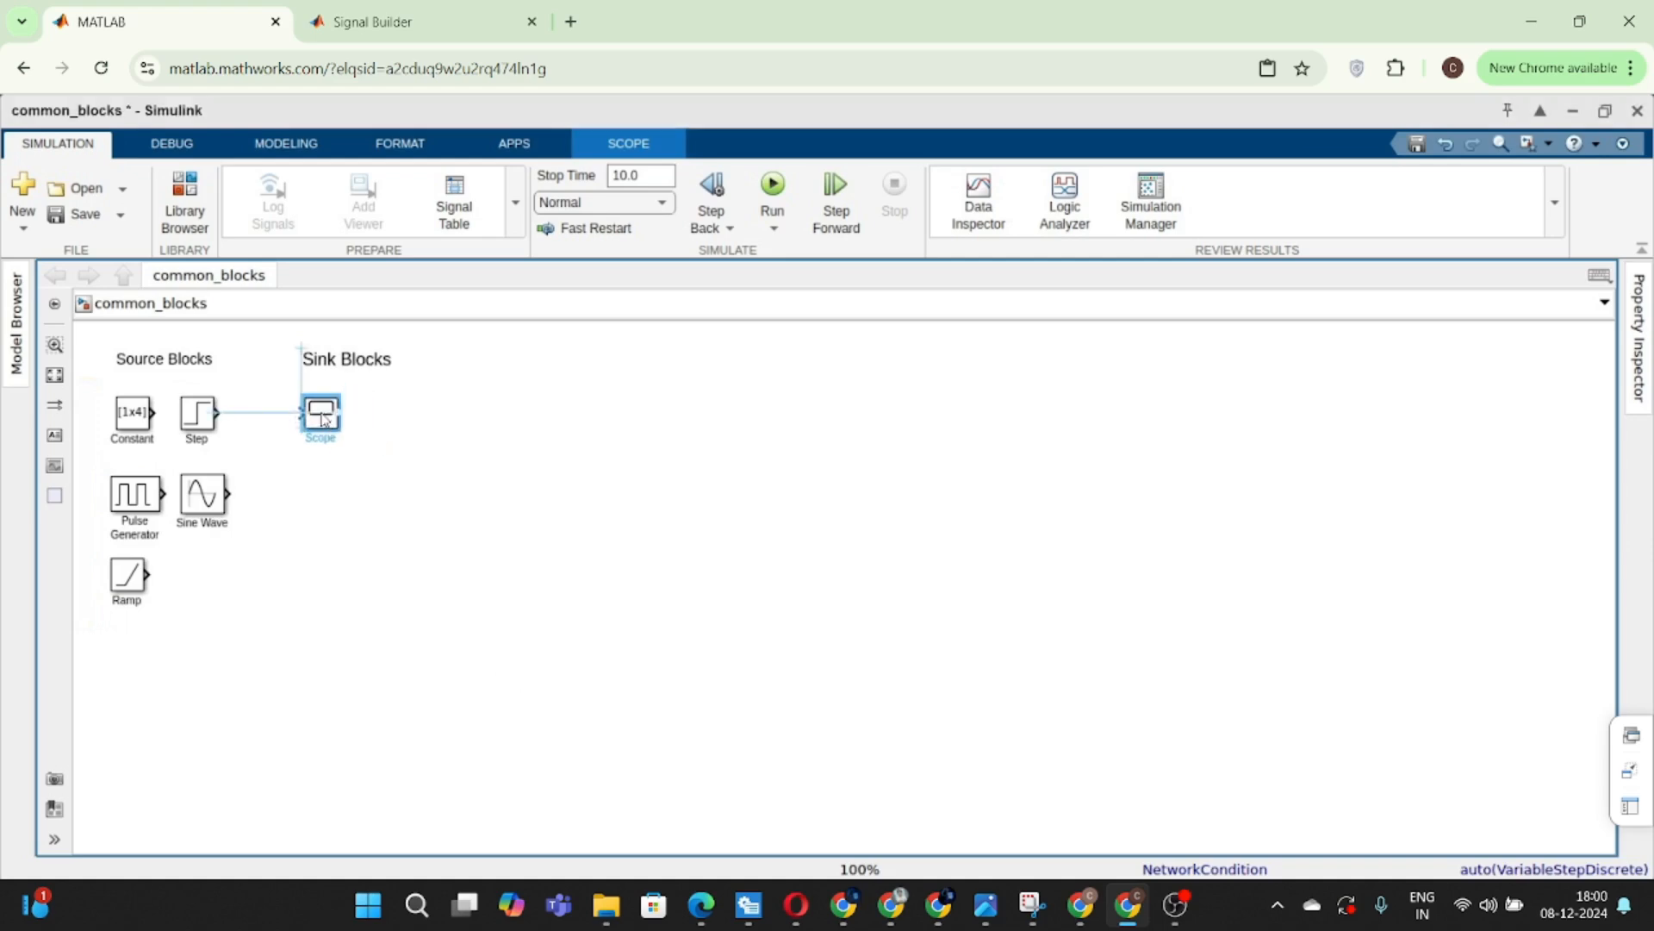
{"action": "left_click", "coordinate": [529, 464]}
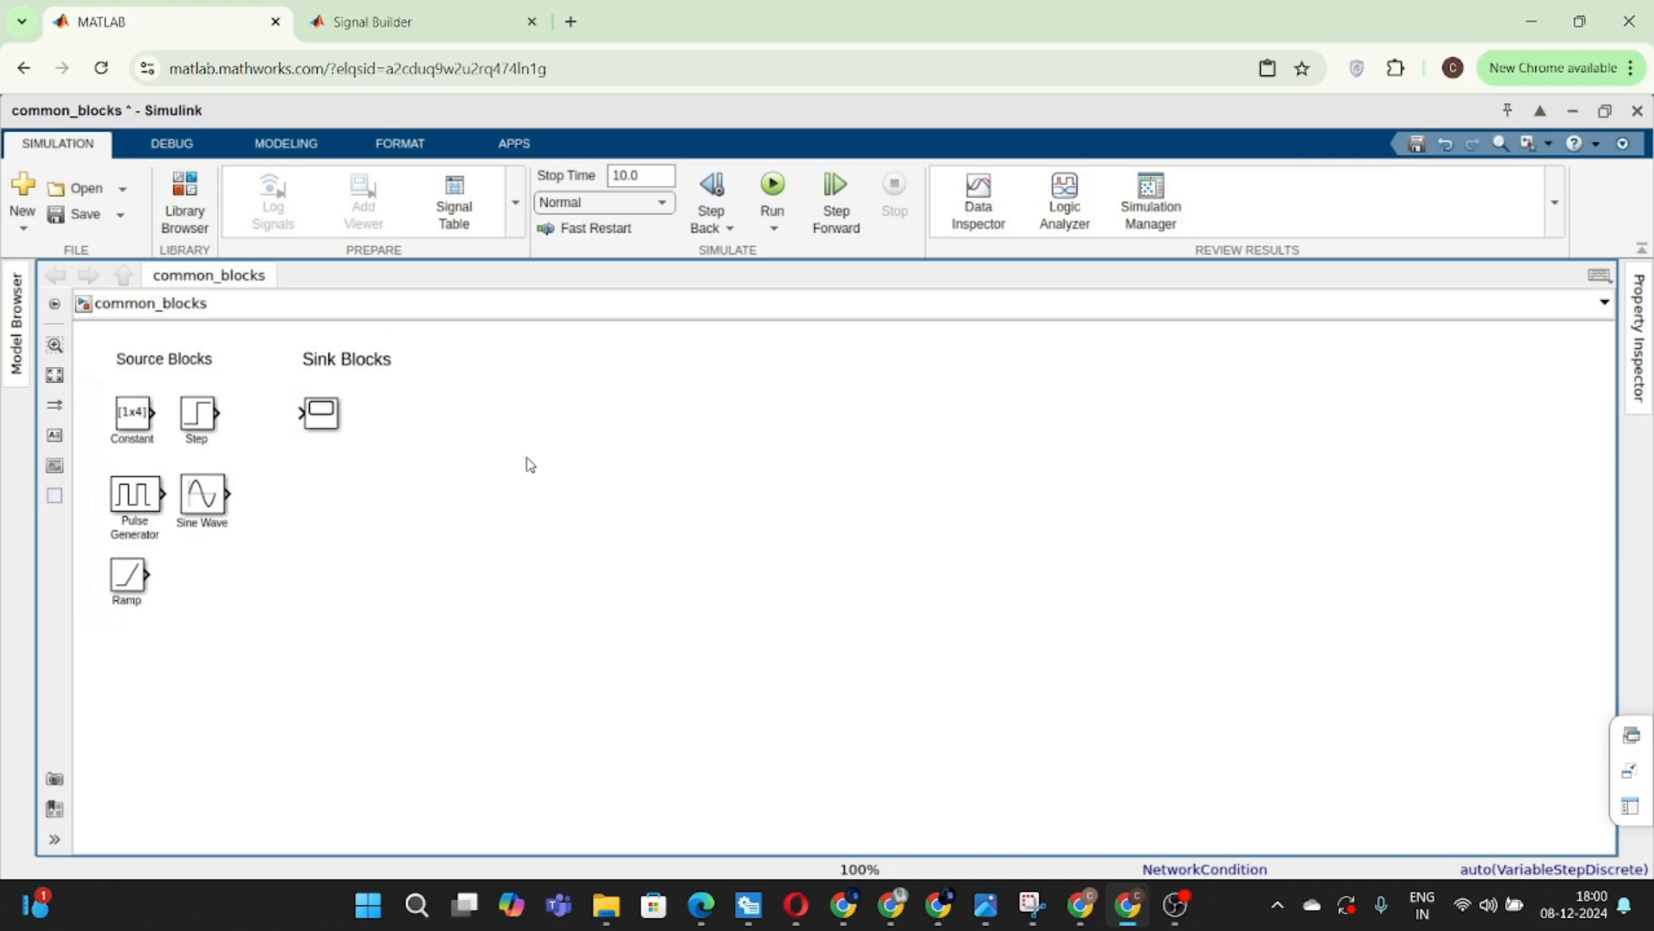
{"action": "double_click", "coordinate": [660, 507]}
{"action": "type", "text": "T"}
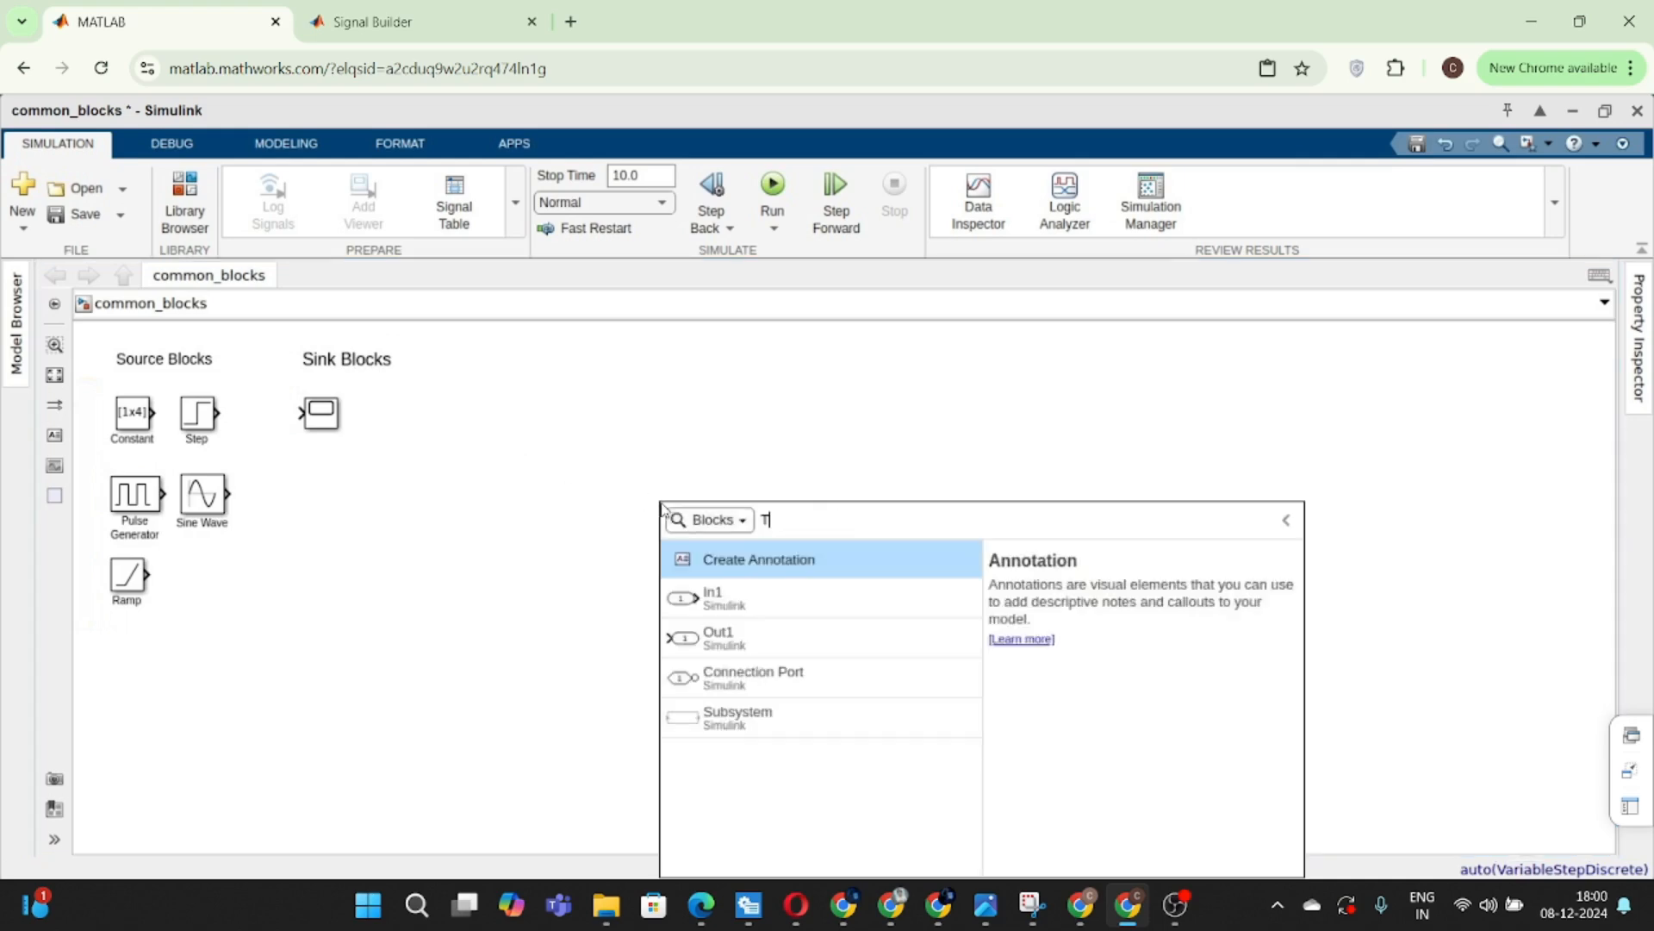
{"action": "type", "text": "o"}
{"action": "key", "text": "Return"}
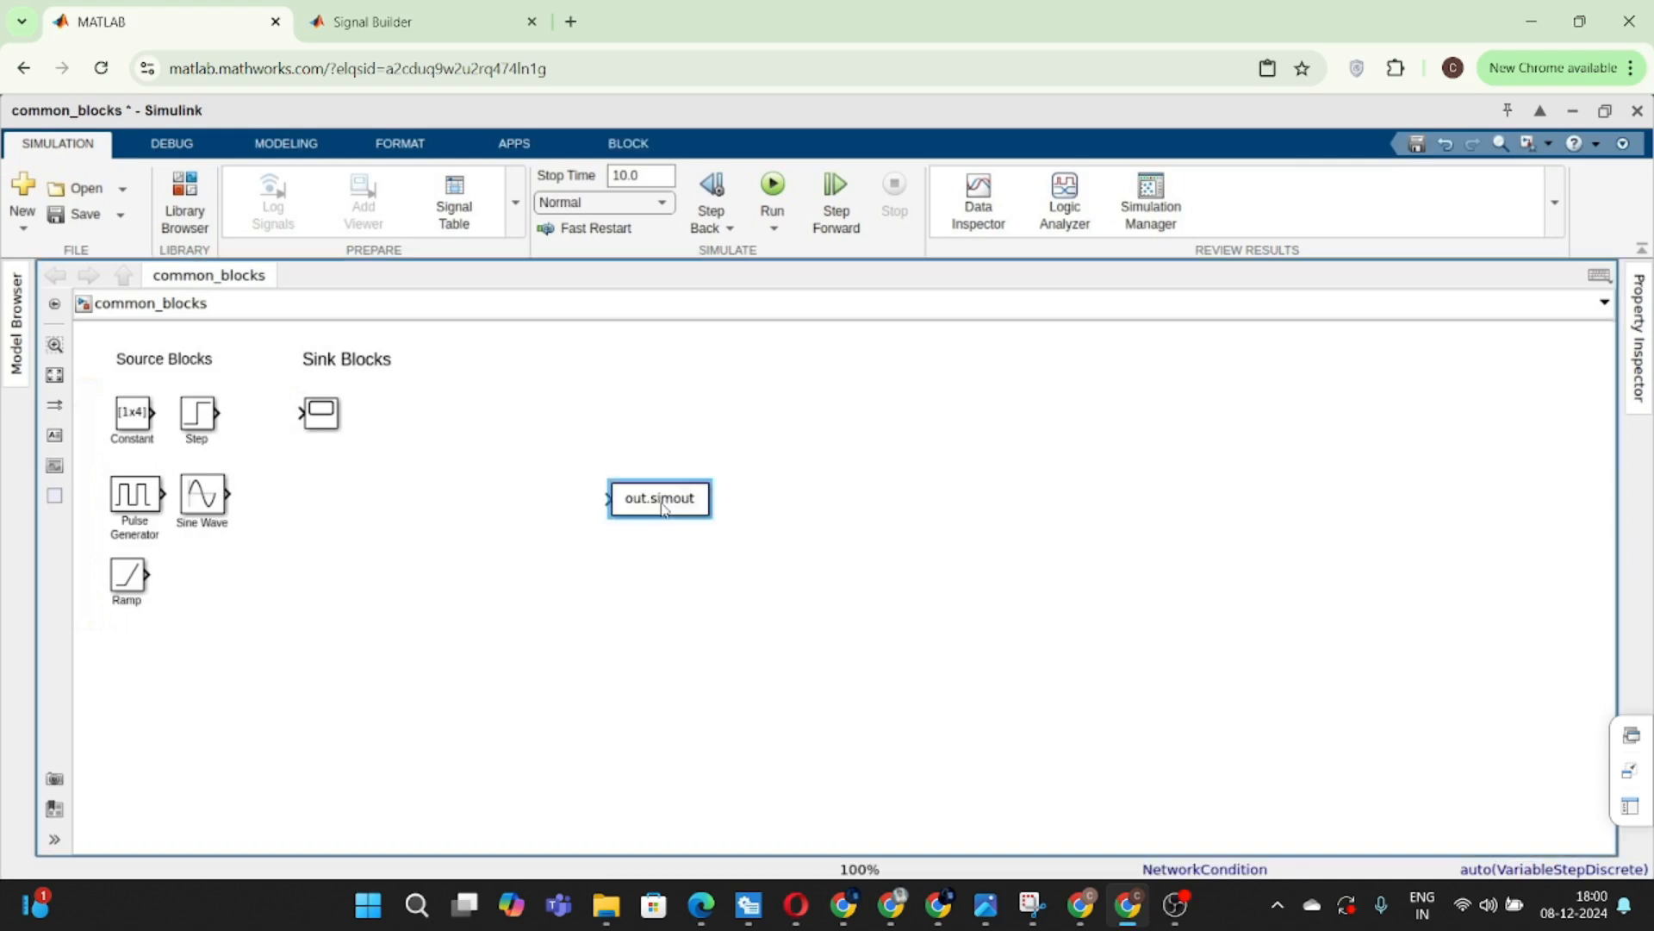
{"action": "left_click", "coordinate": [729, 453]}
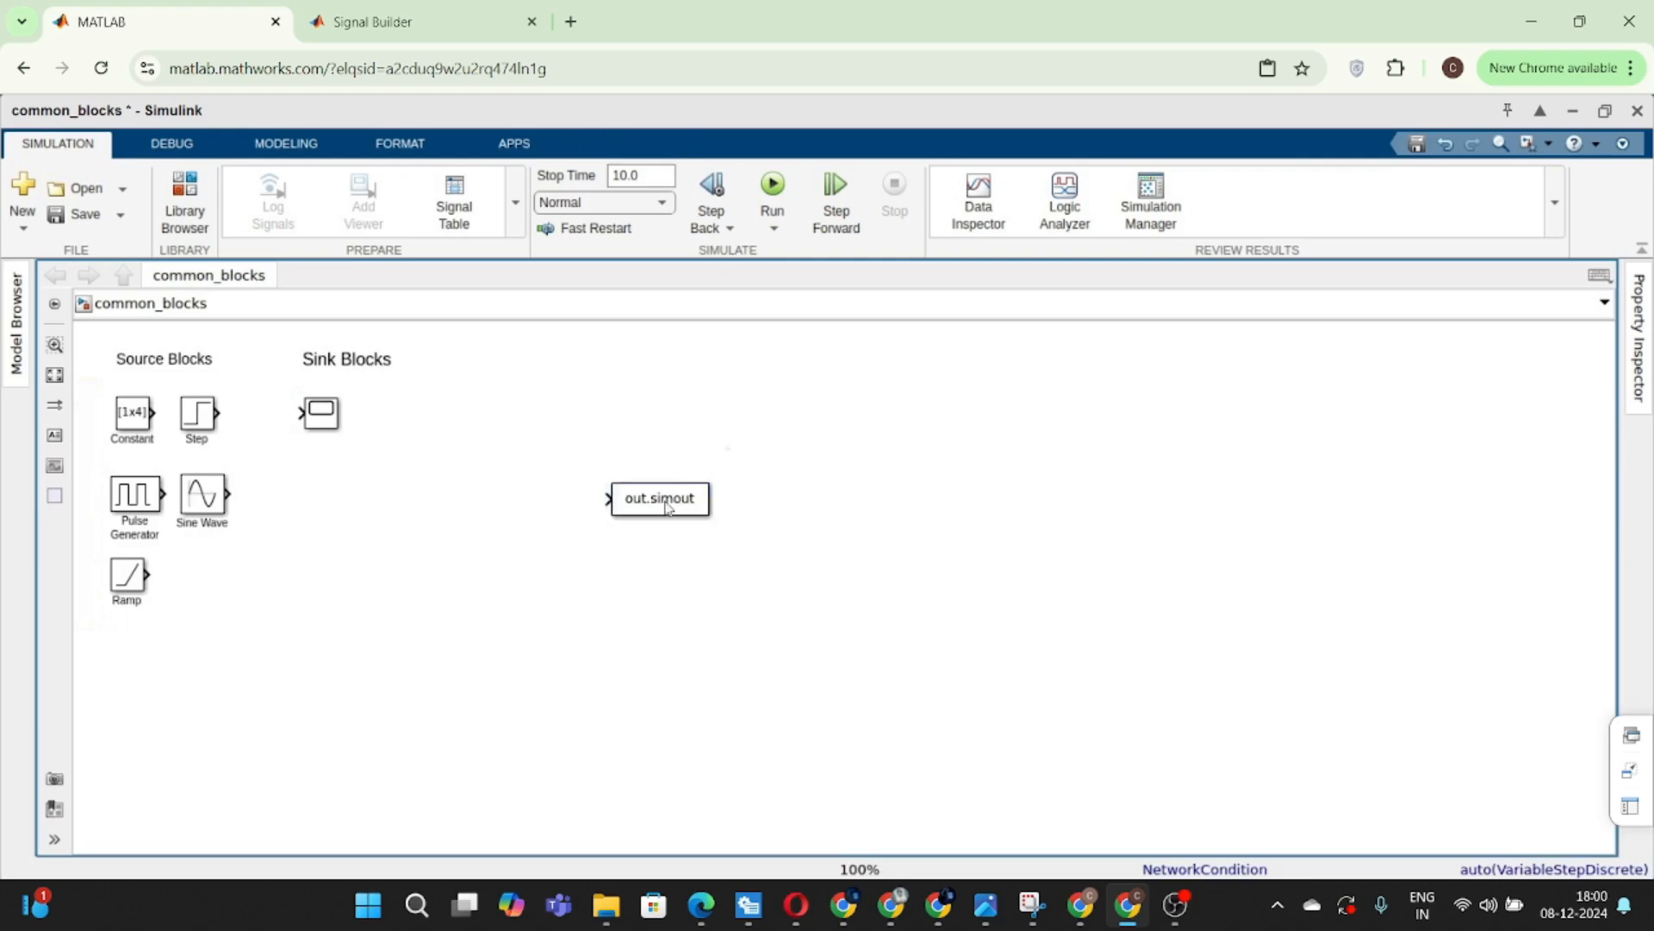
- Show the name label of the To Workspace block and move the block farther right on the canvas
{"action": "left_click", "coordinate": [667, 507]}
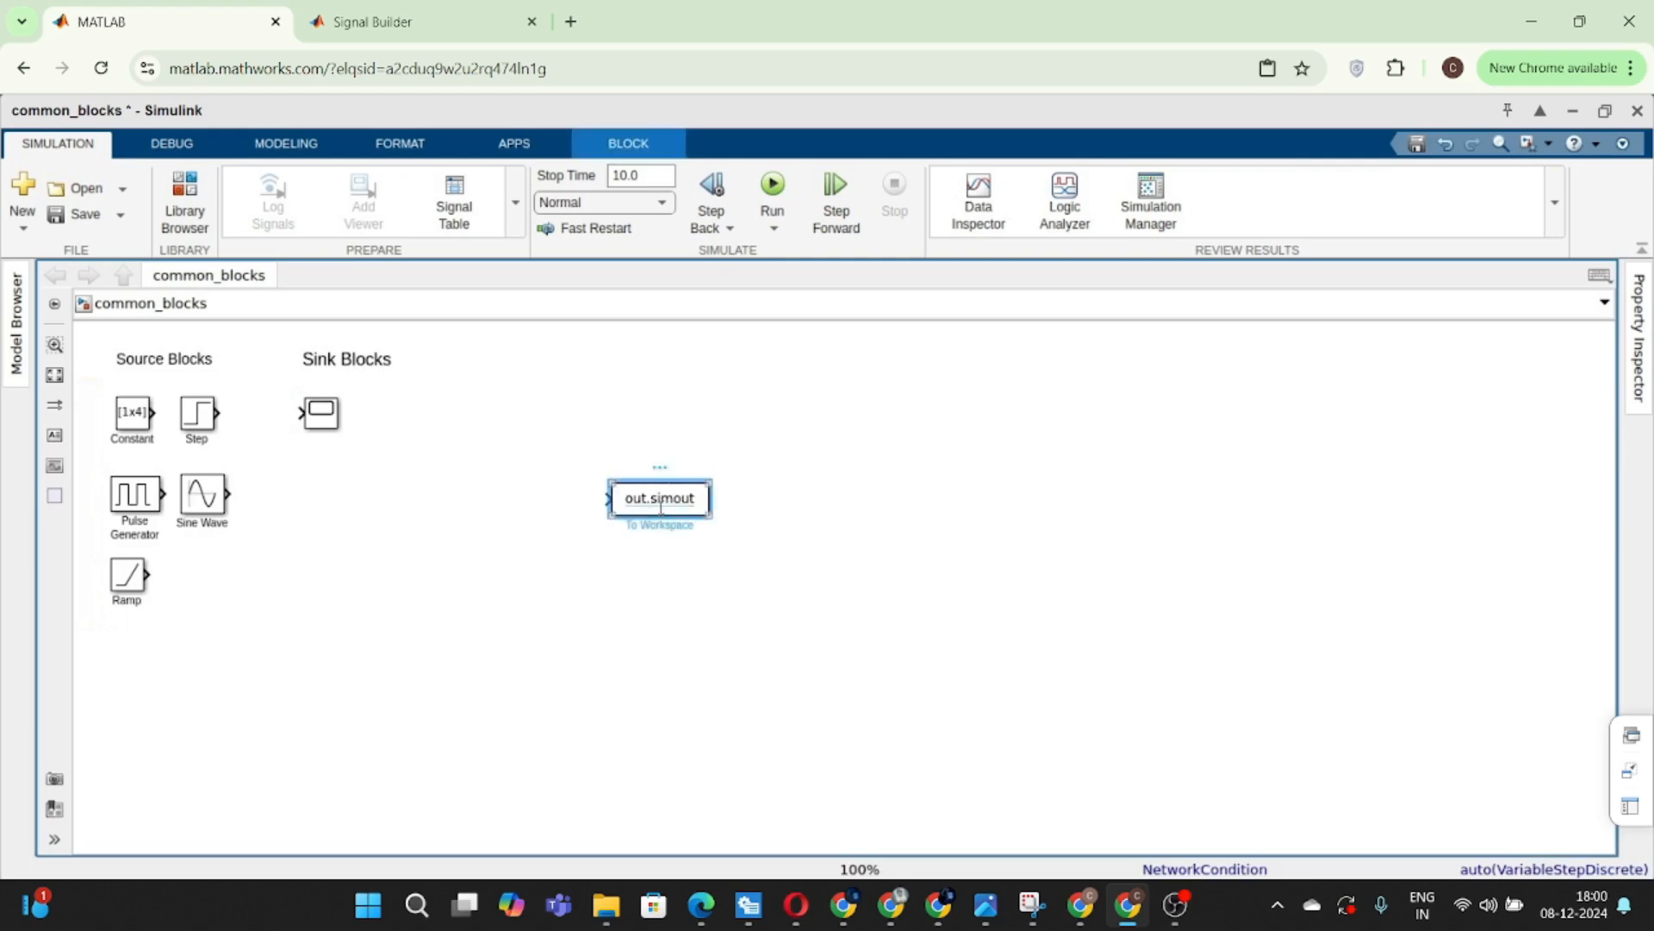
{"action": "left_click", "coordinate": [663, 499]}
{"action": "left_click", "coordinate": [622, 509]}
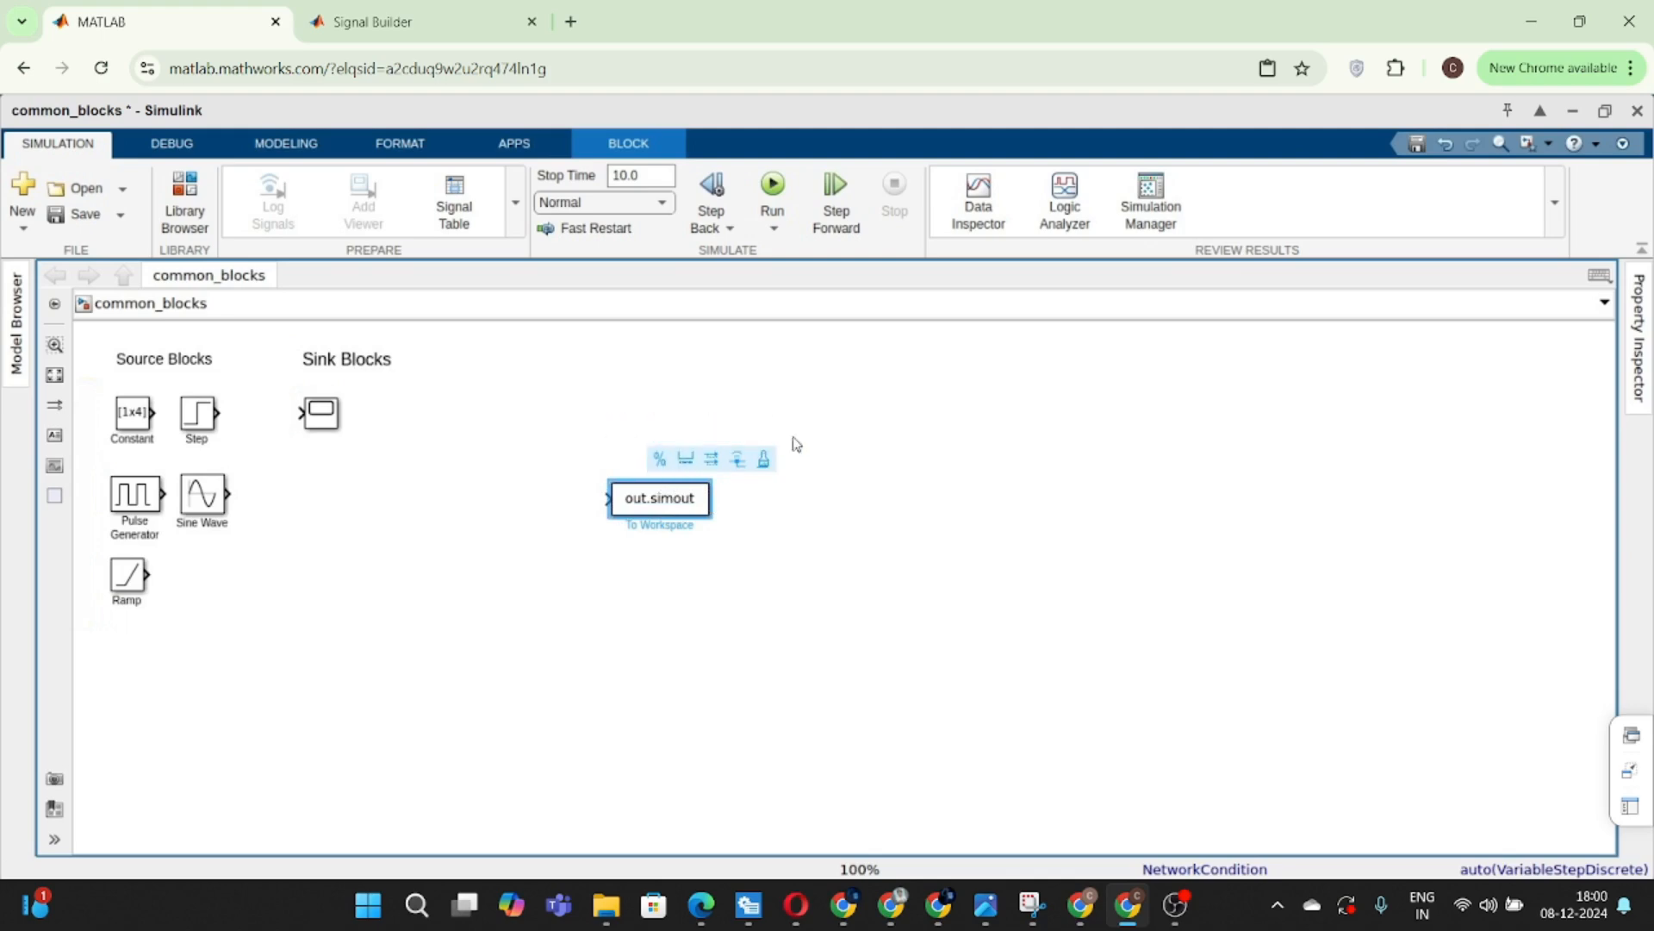
{"action": "left_click", "coordinate": [685, 463]}
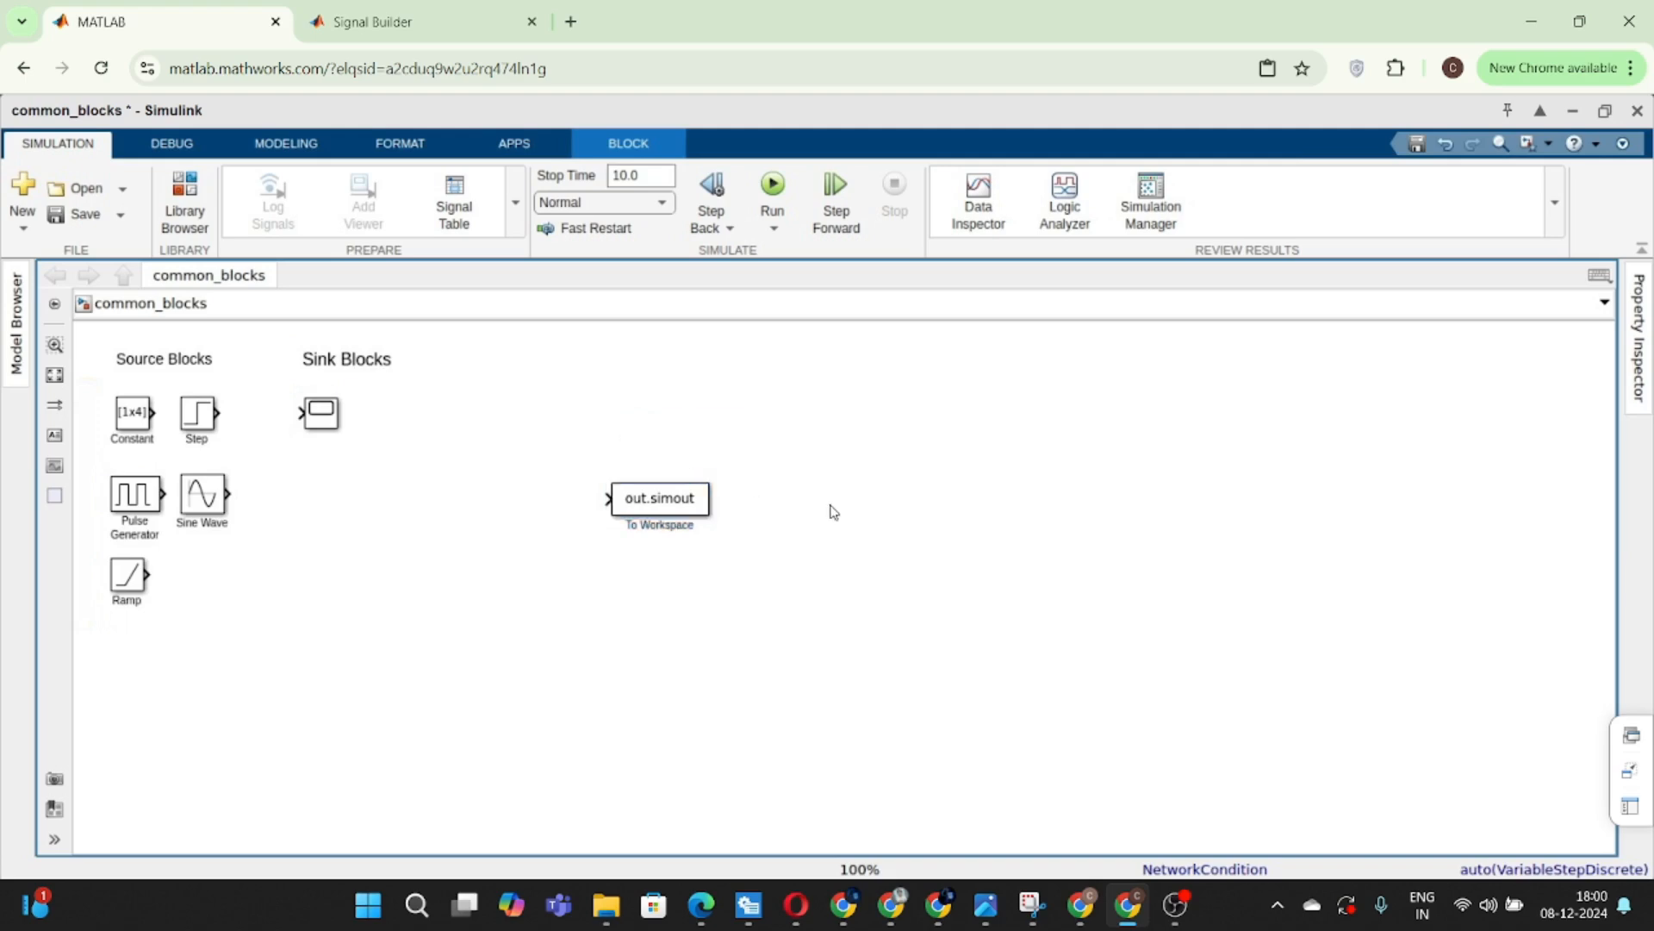
{"action": "left_click_drag", "start_coordinate": [677, 498], "coordinate": [909, 477]}
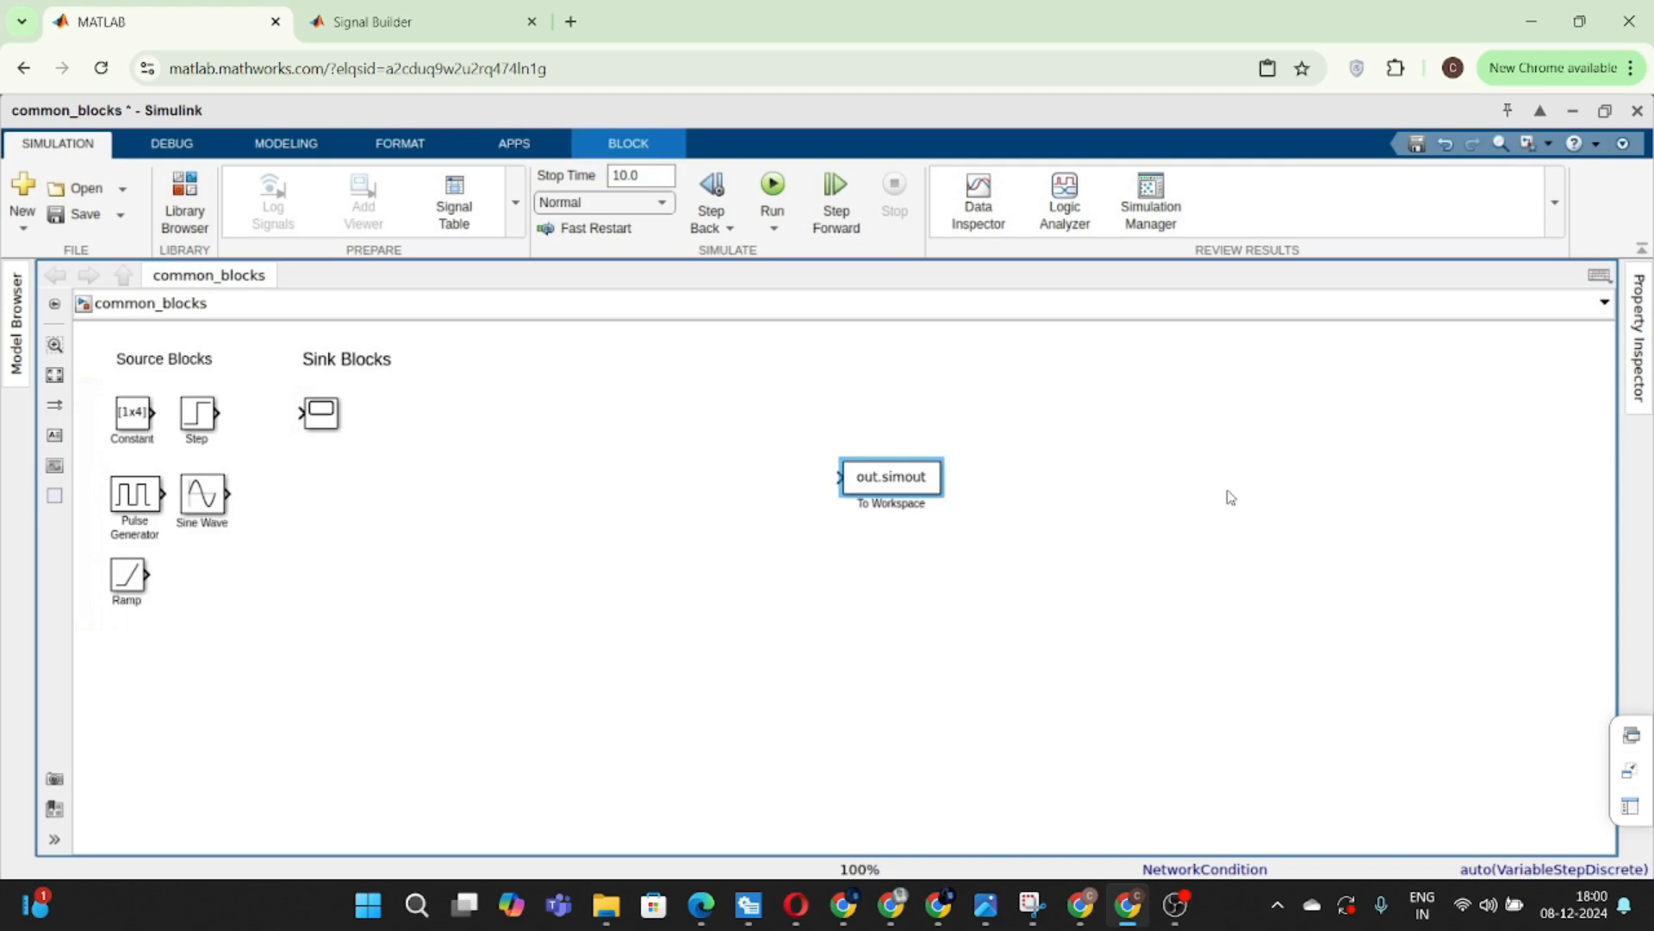
- Look at the MATLAB workspace variables behind the open models, and return to the common_blocks model
{"action": "left_click", "coordinate": [1572, 114]}
{"action": "left_click", "coordinate": [1570, 118]}
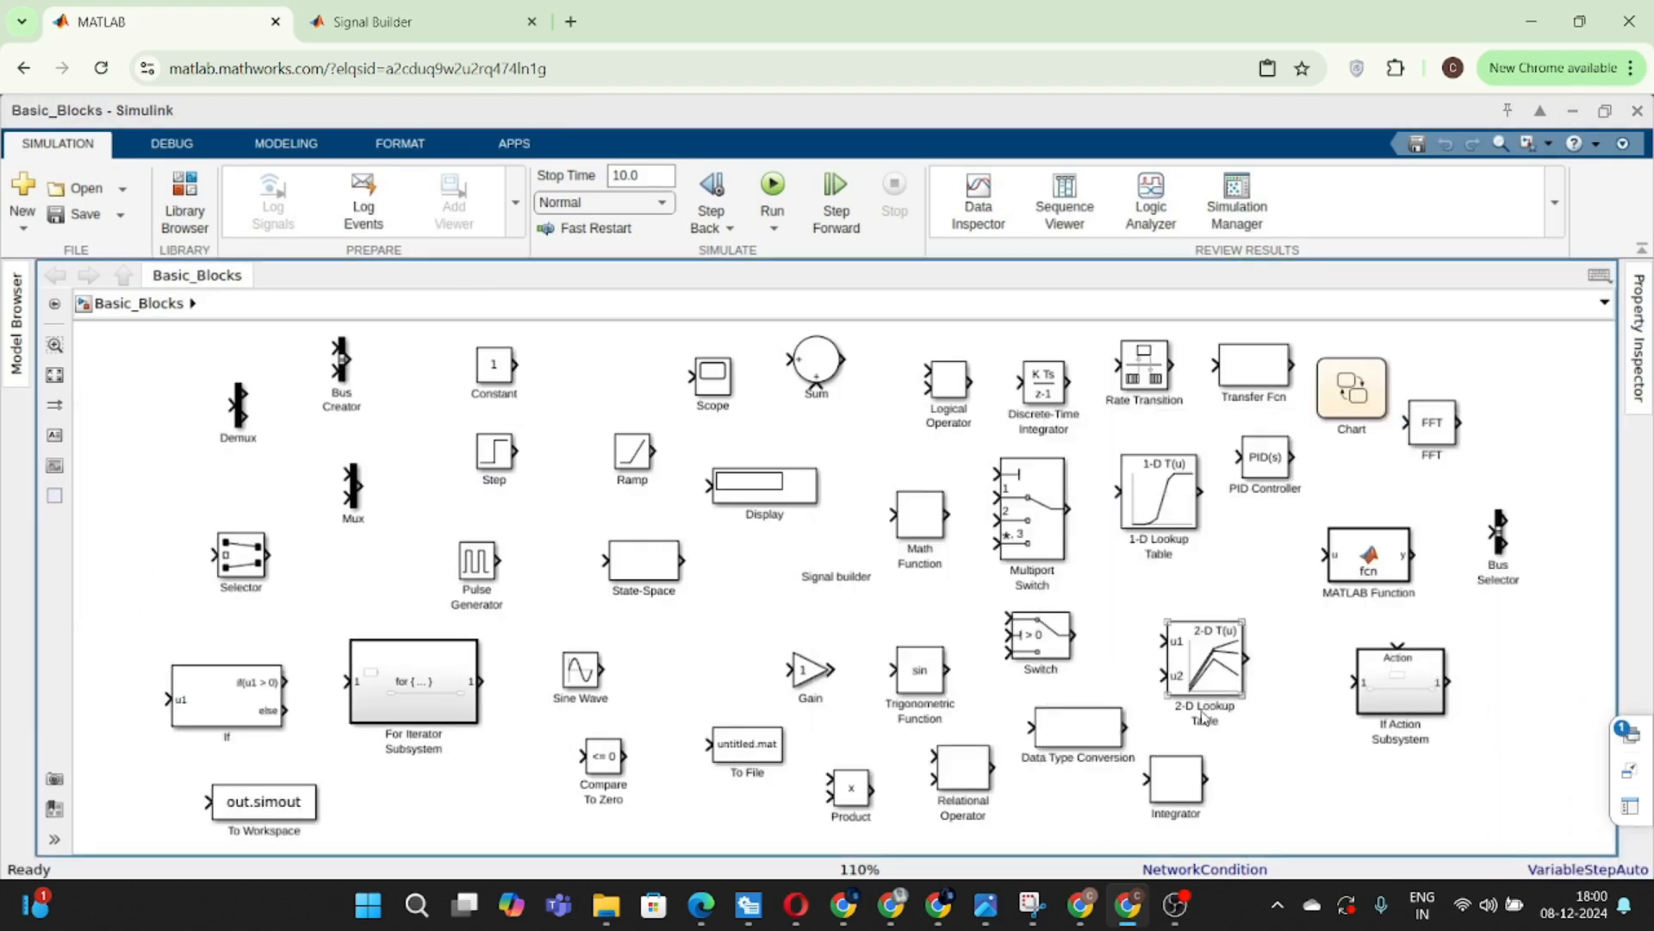
{"action": "left_click", "coordinate": [1573, 111]}
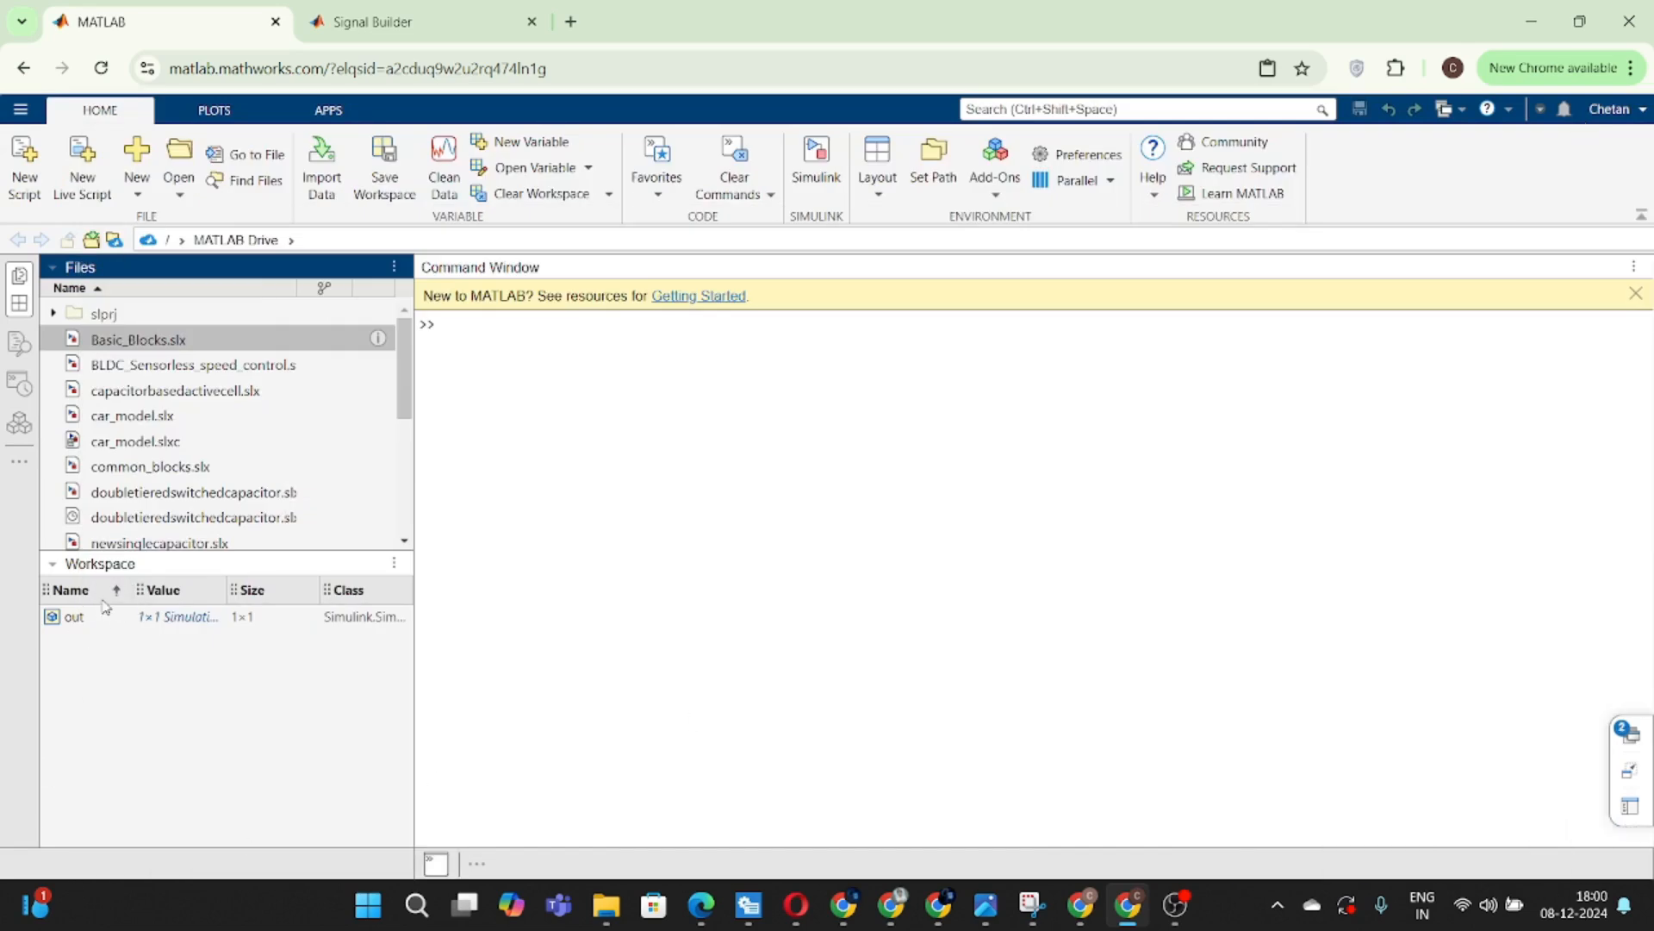
{"action": "left_click", "coordinate": [77, 646]}
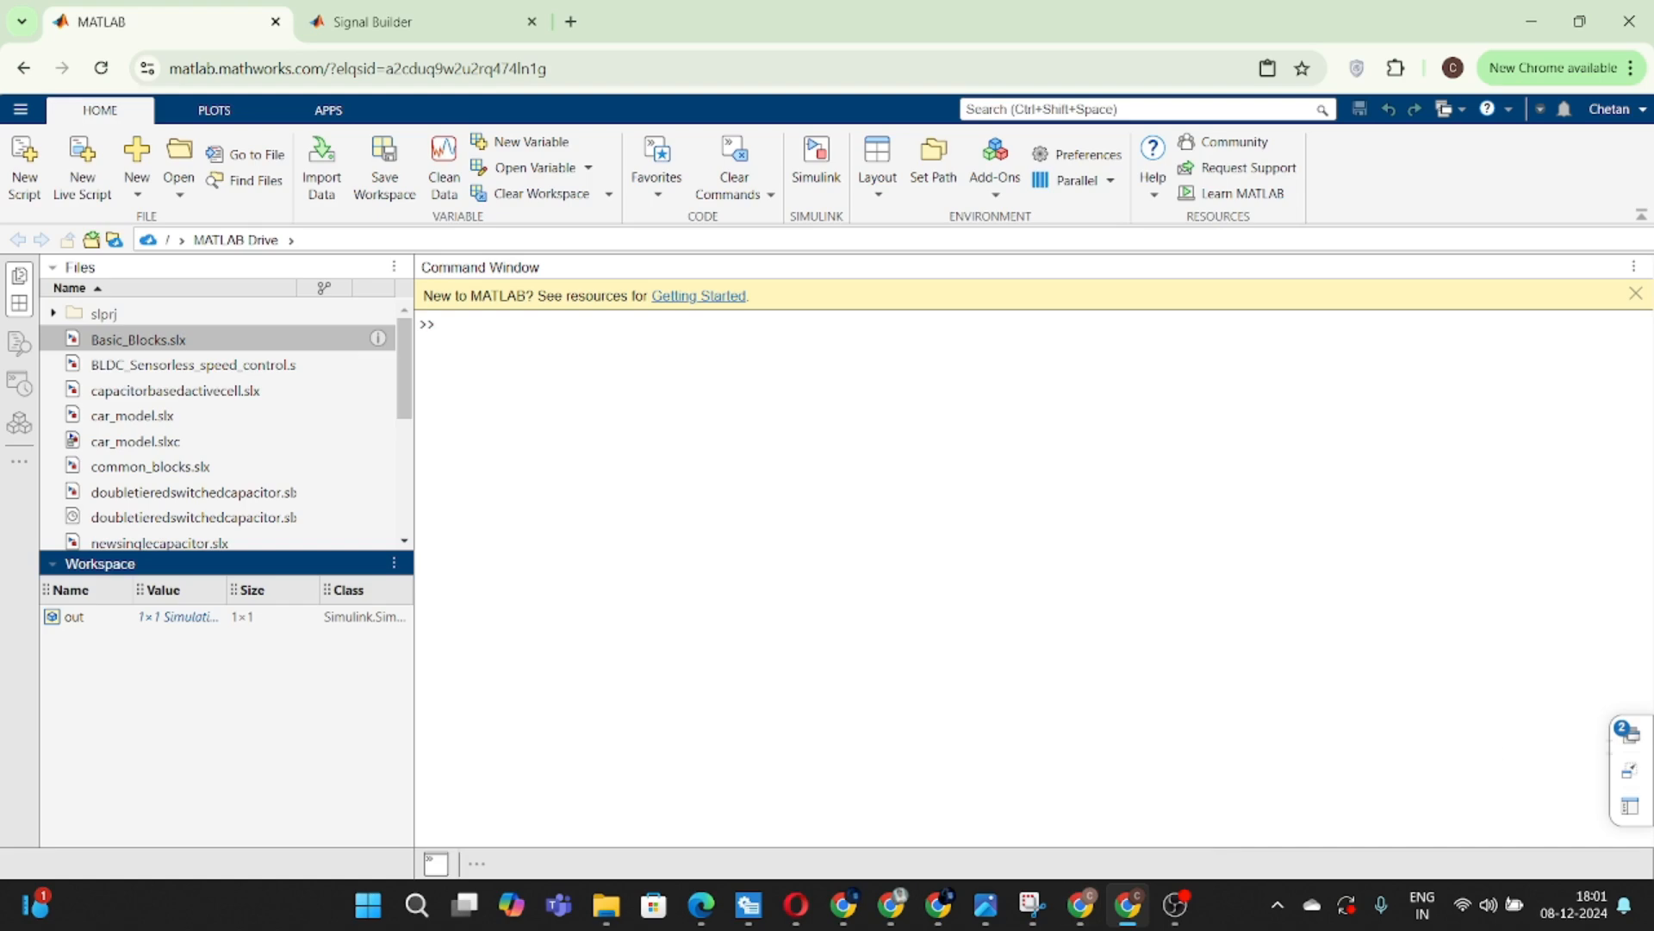
{"action": "left_click", "coordinate": [1640, 739]}
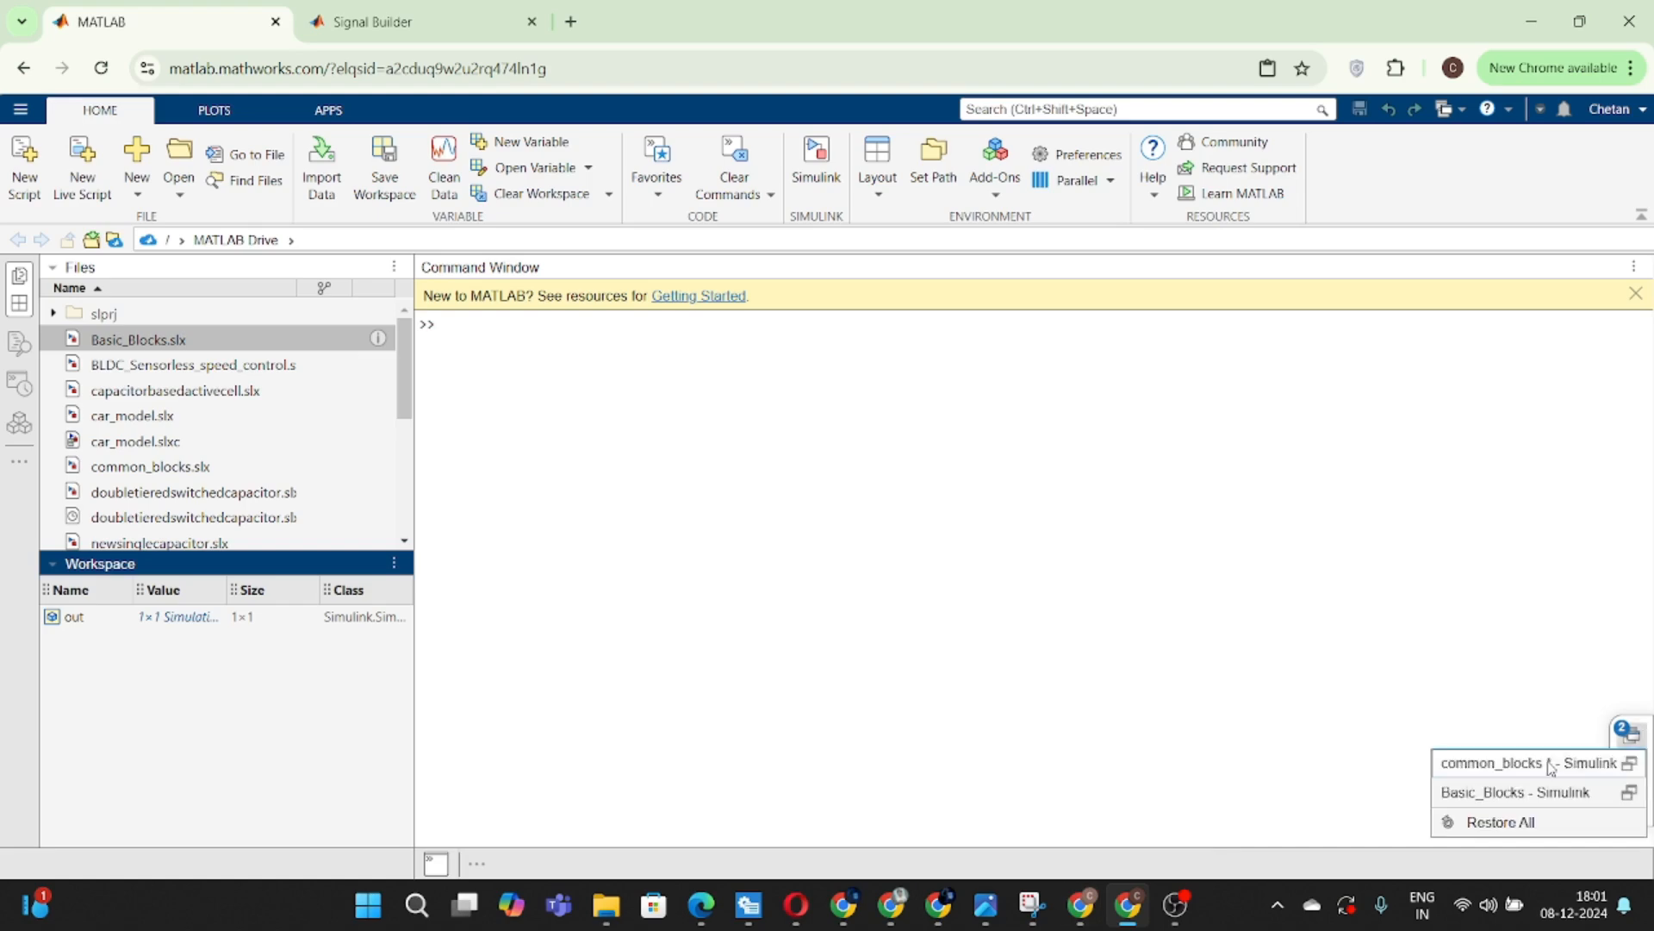
{"action": "left_click", "coordinate": [1484, 765]}
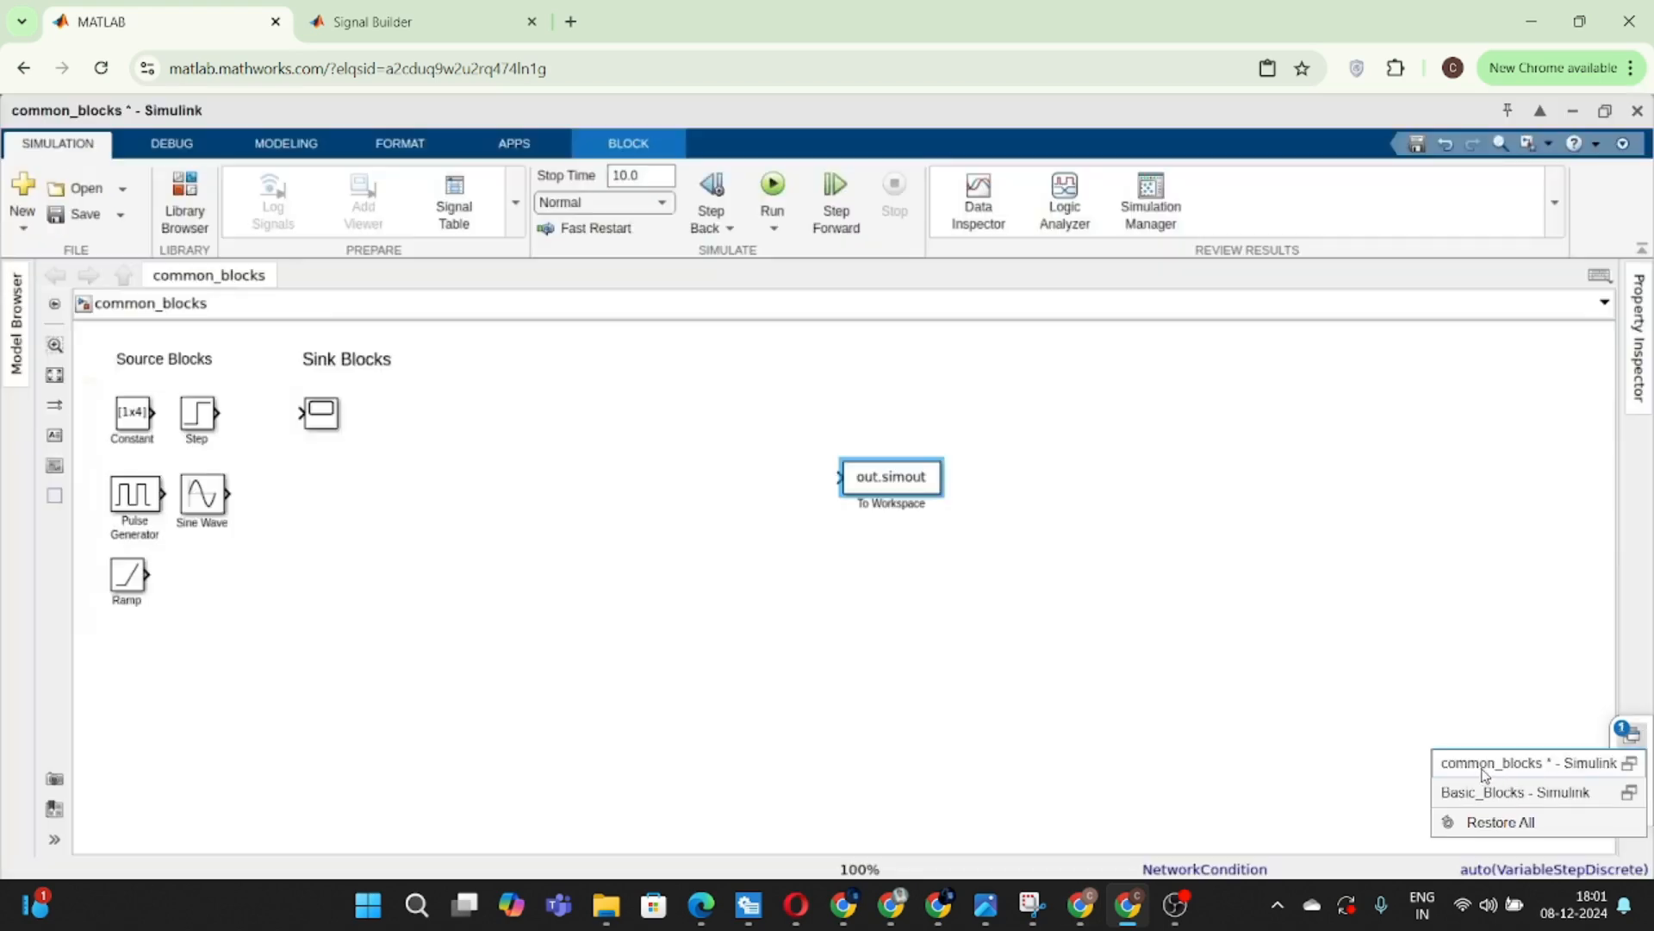
{"action": "left_click", "coordinate": [747, 652]}
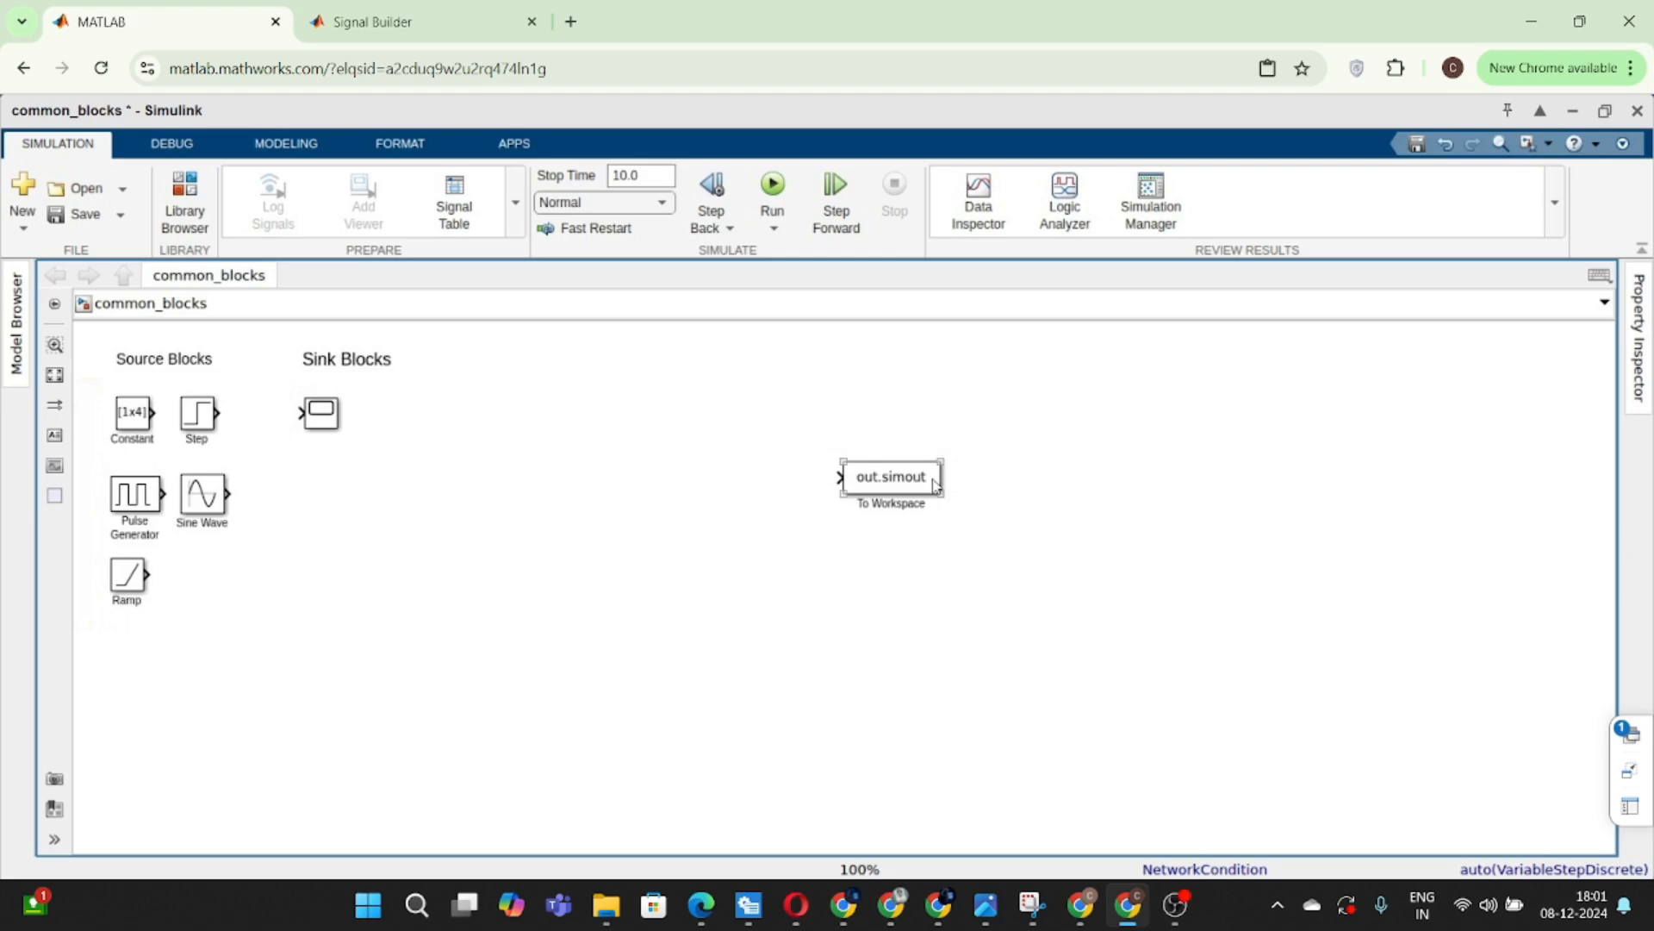
- Place a copy of the Constant block level with the To Workspace block and connect its output to it
{"action": "left_click_drag", "start_coordinate": [922, 492], "coordinate": [939, 507]}
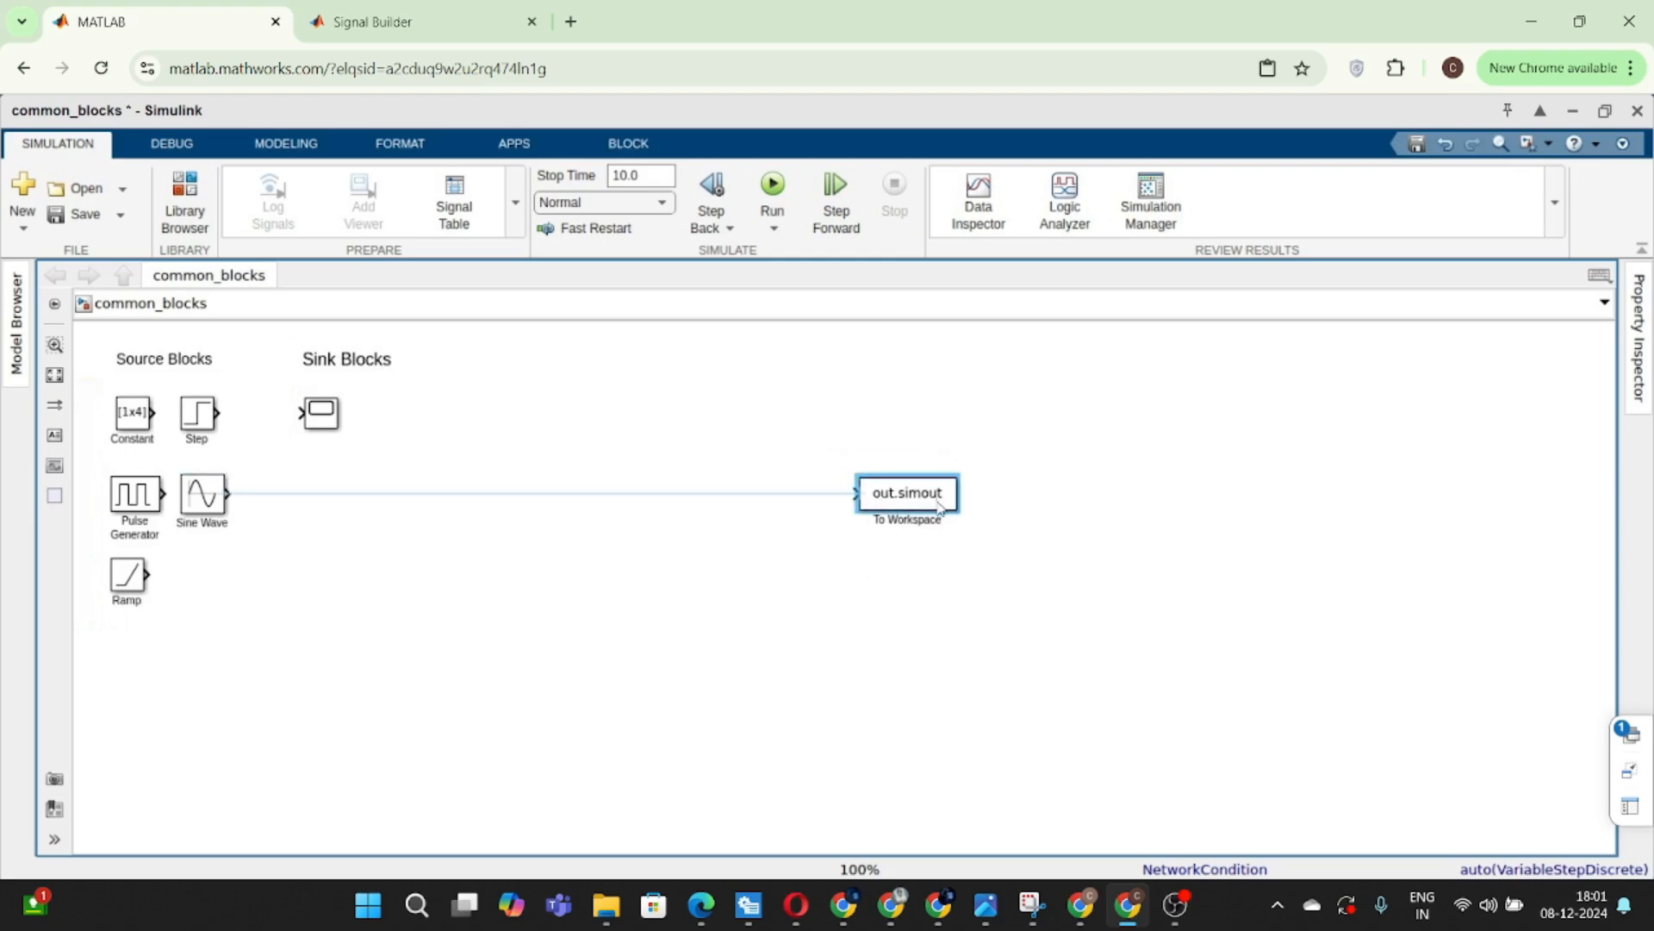
{"action": "left_click", "coordinate": [777, 492]}
{"action": "left_click", "coordinate": [629, 558]}
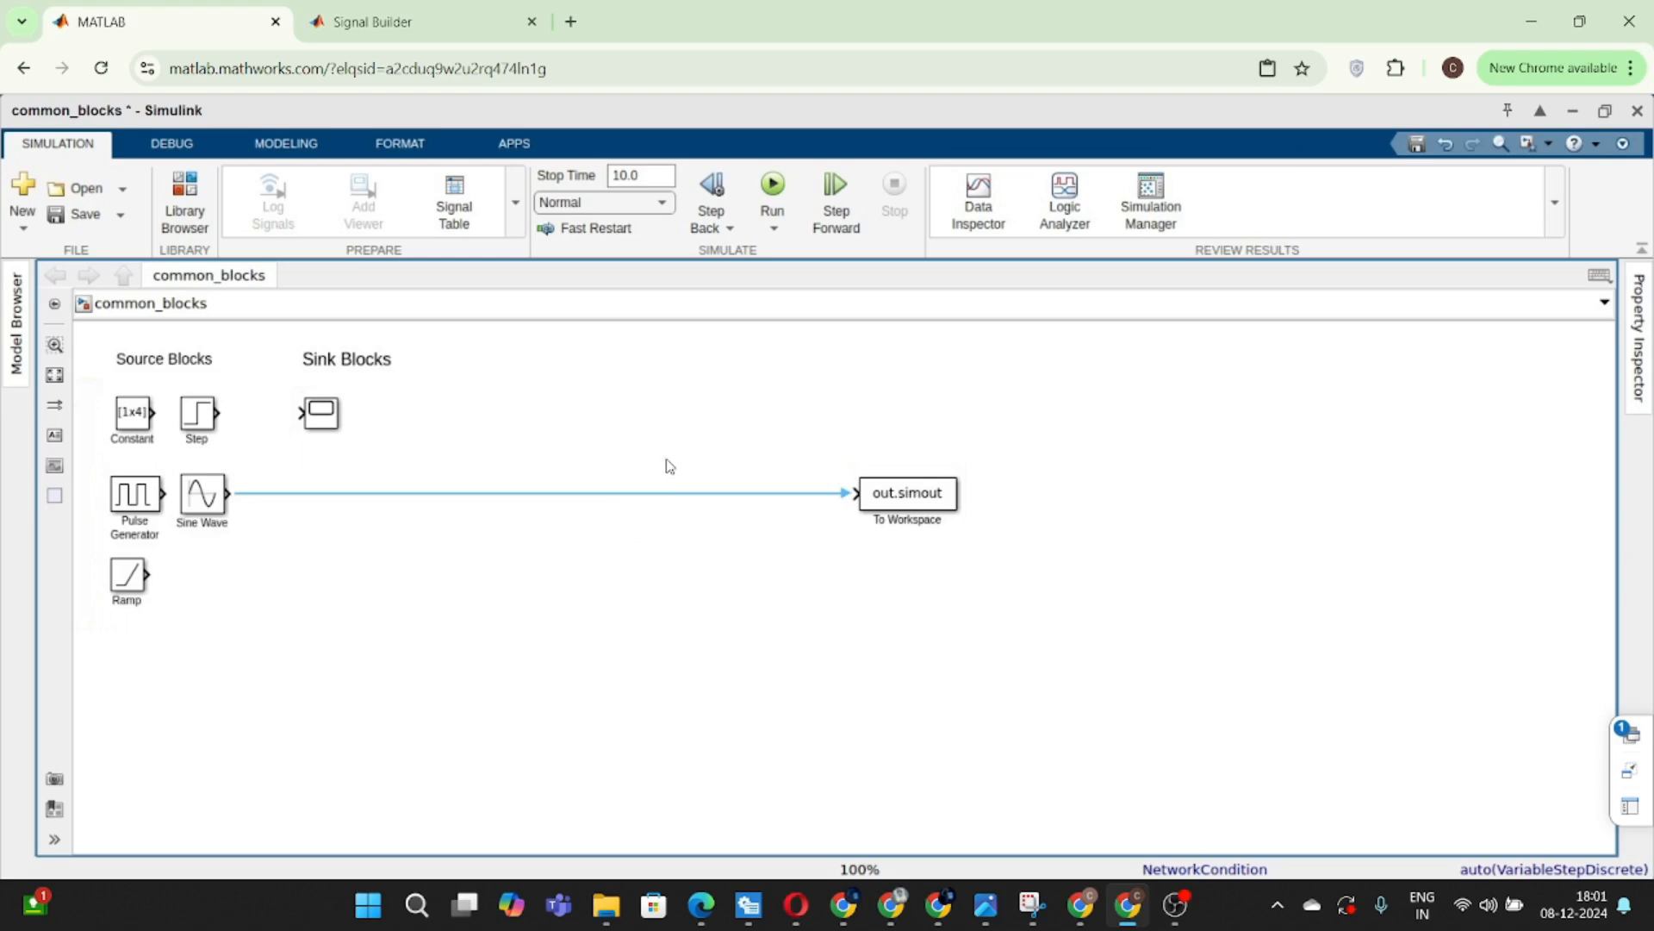
{"action": "left_click", "coordinate": [121, 414]}
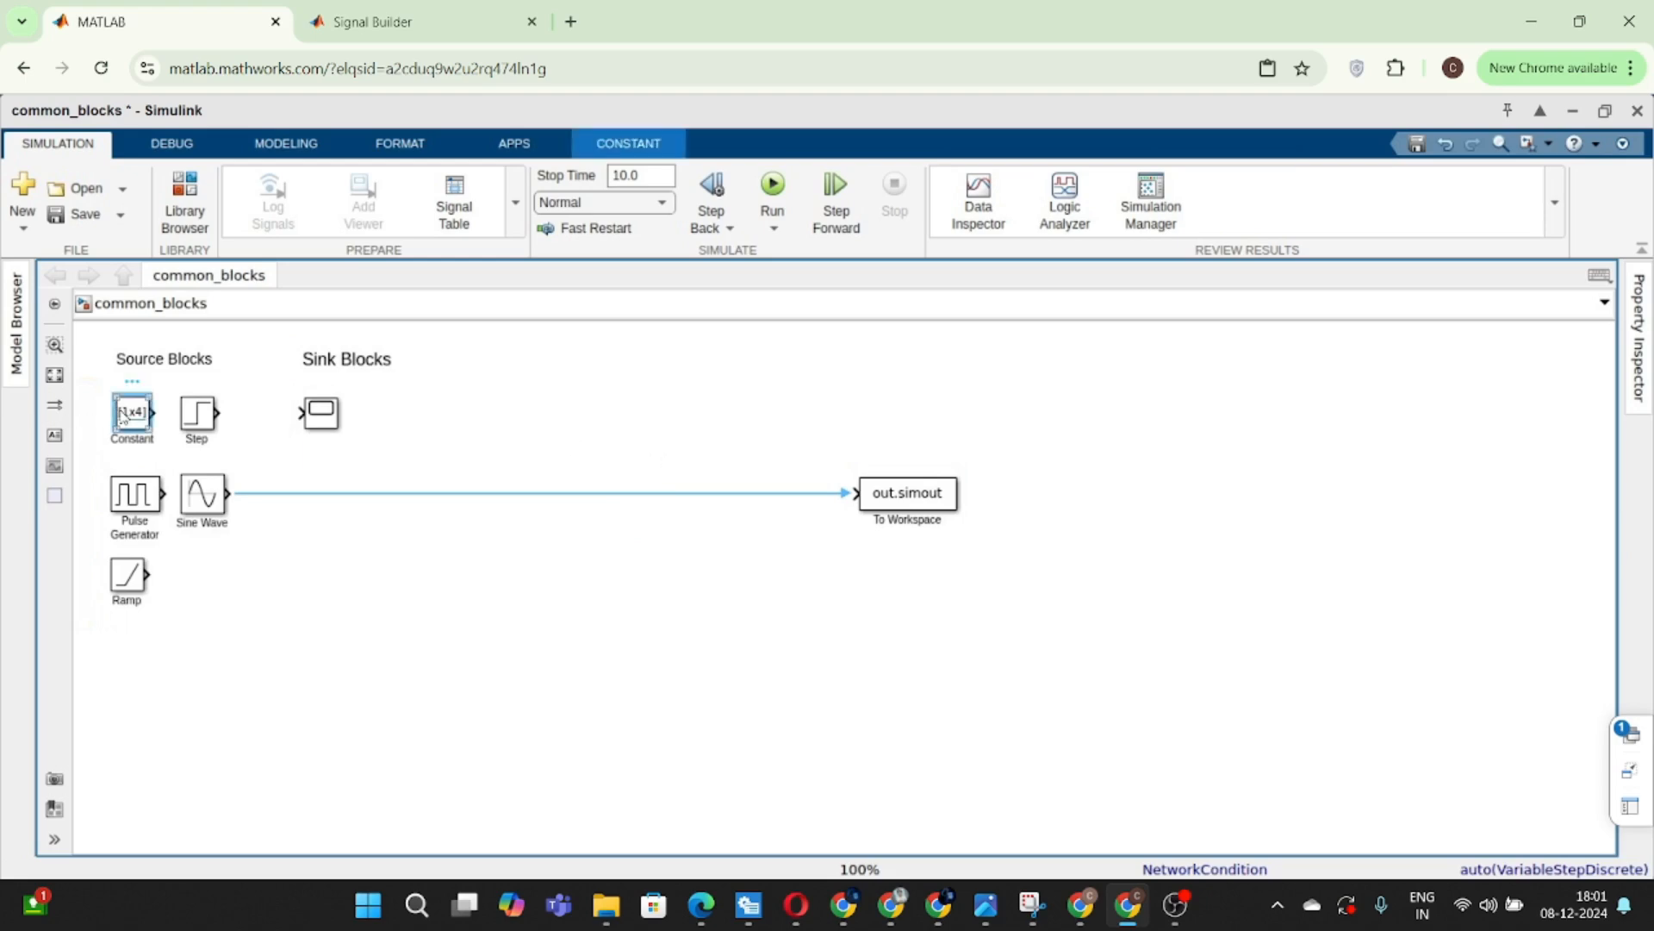
{"action": "left_click_drag", "start_coordinate": [122, 414], "coordinate": [686, 506]}
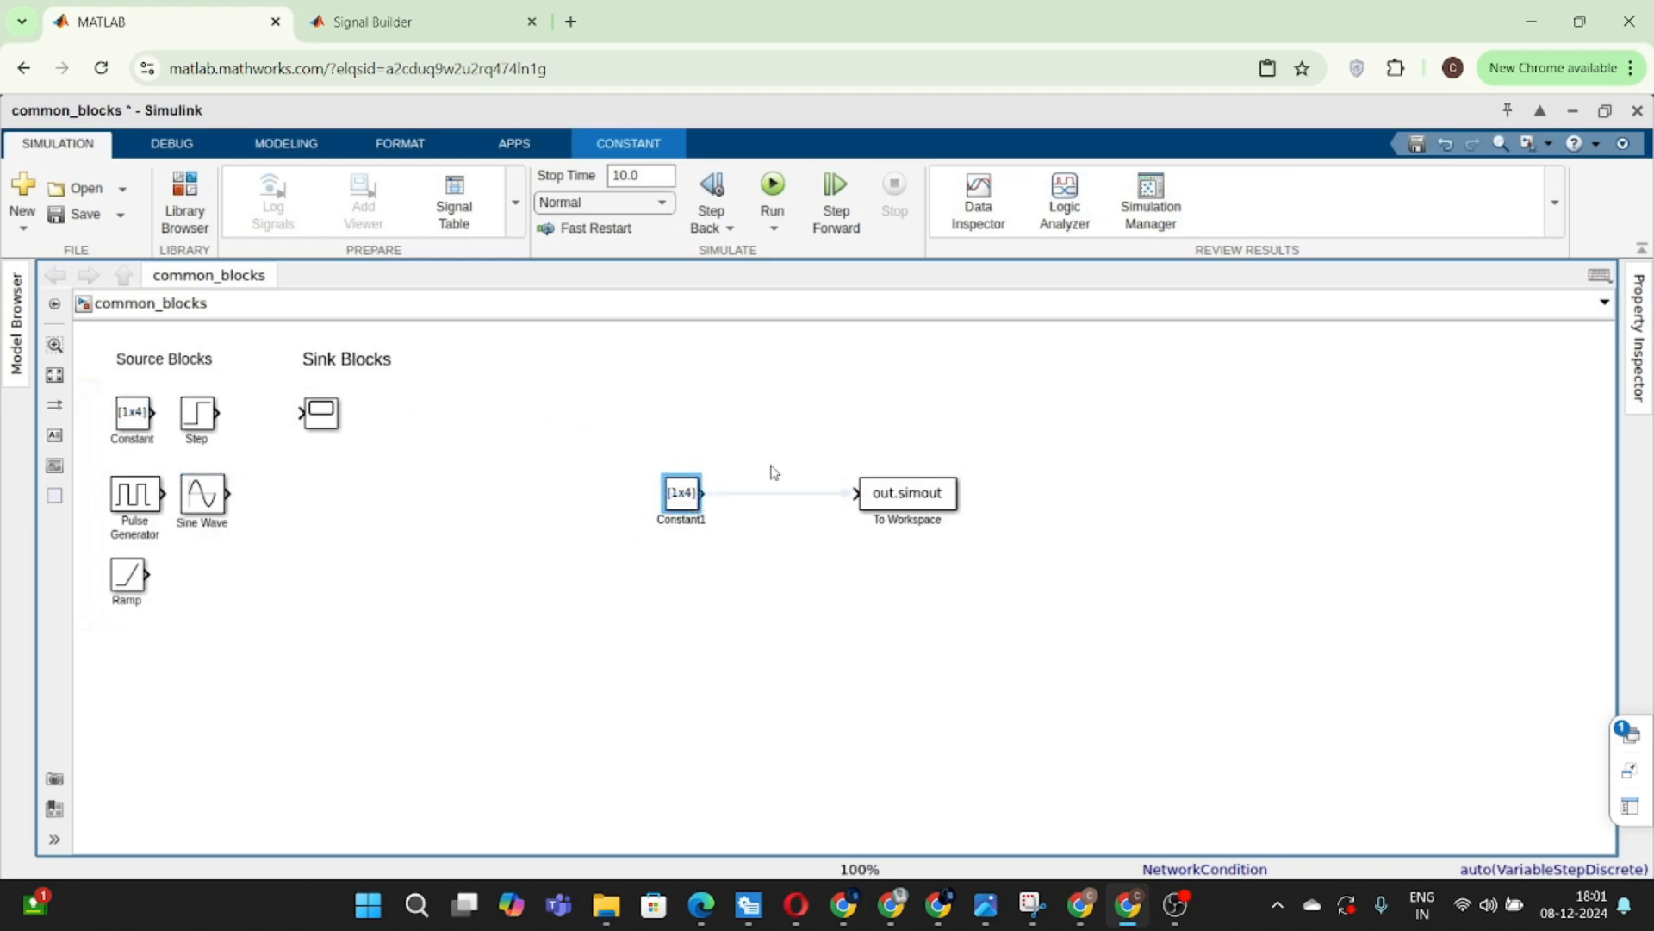
{"action": "left_click", "coordinate": [705, 493]}
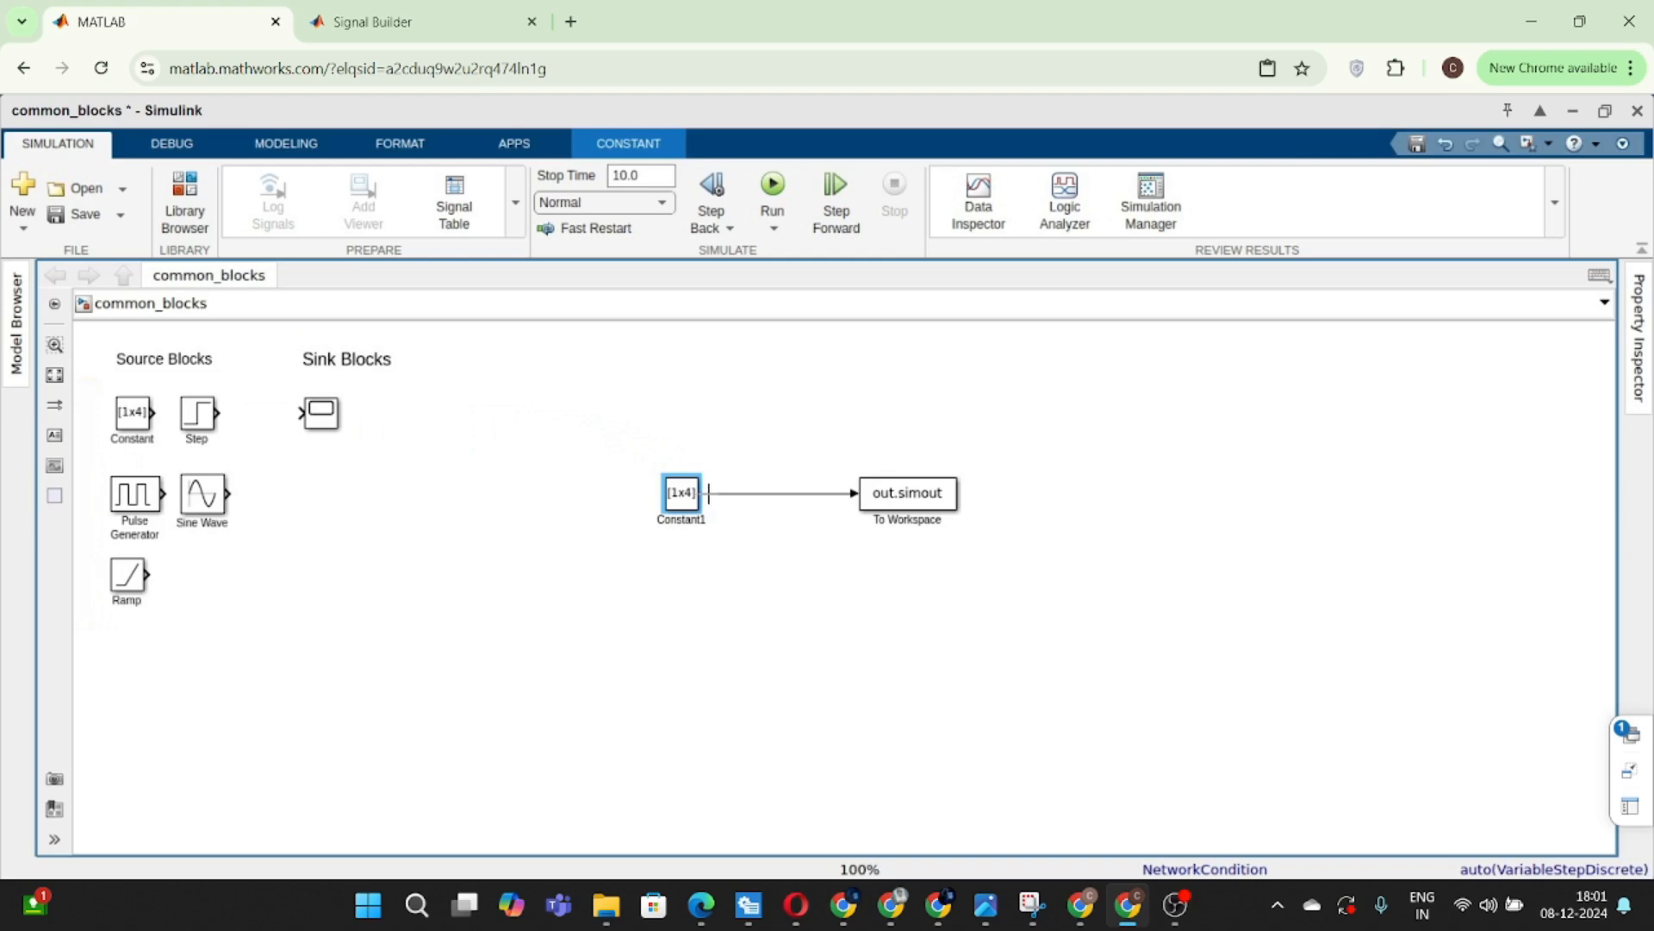
- Save the common_blocks model and run the simulation
{"action": "left_click", "coordinate": [823, 421]}
{"action": "key", "text": "ctrl+s"}
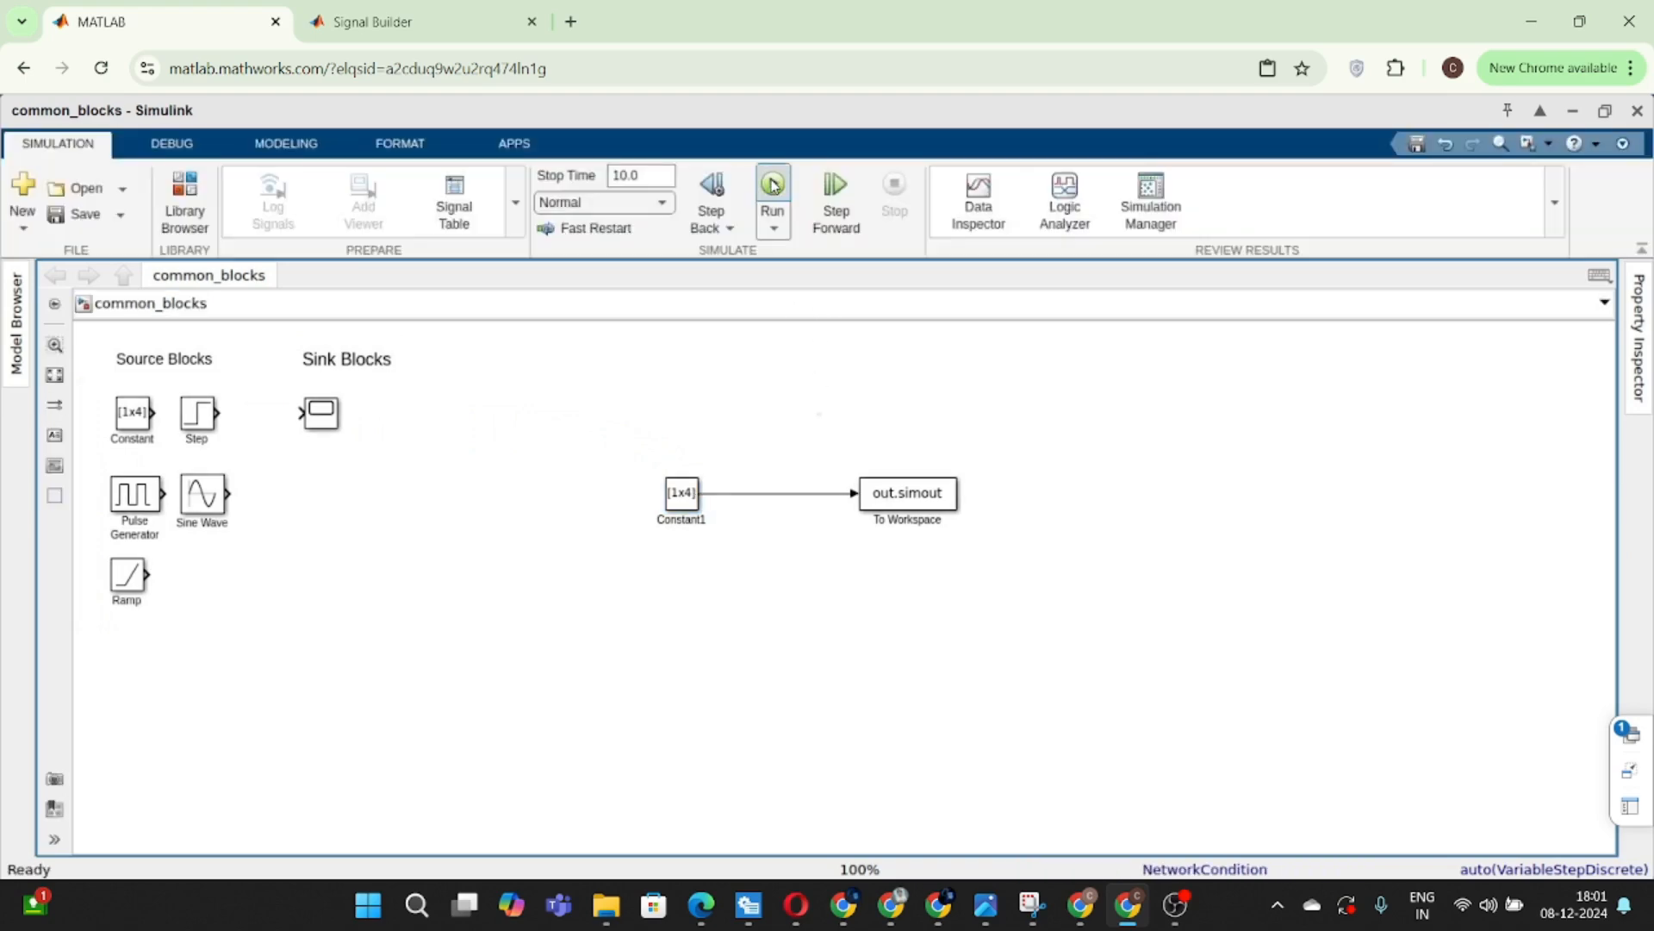
{"action": "left_click", "coordinate": [772, 185]}
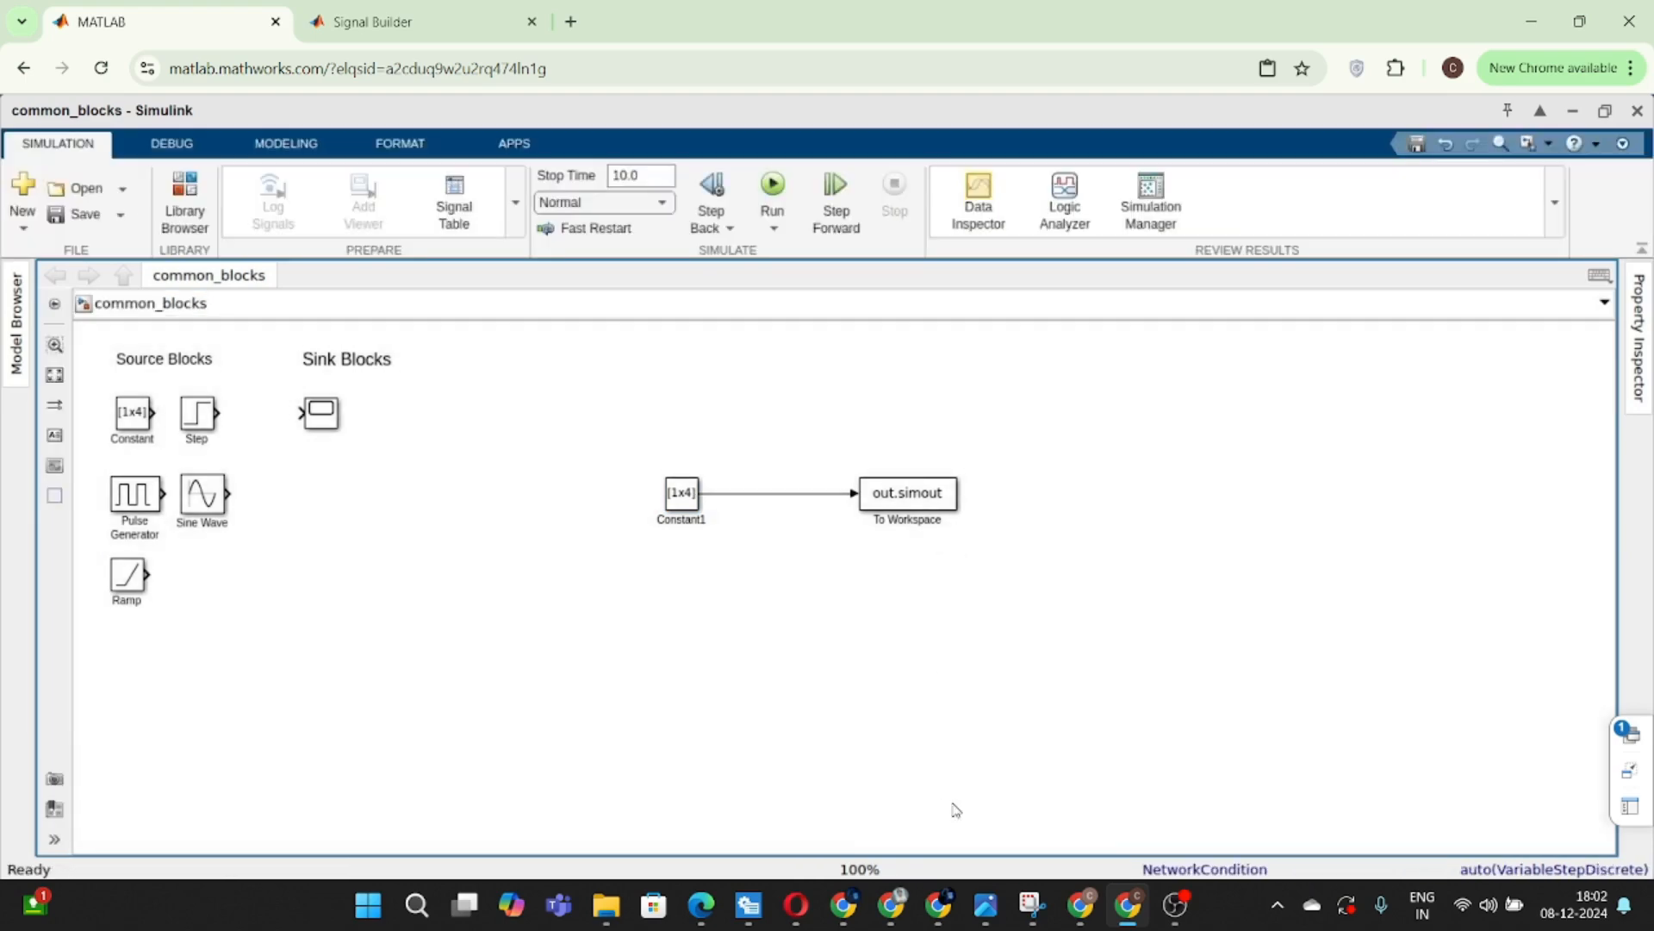
- Open the out variable from the MATLAB workspace and examine the values stored in its tout property
{"action": "left_click", "coordinate": [1573, 112]}
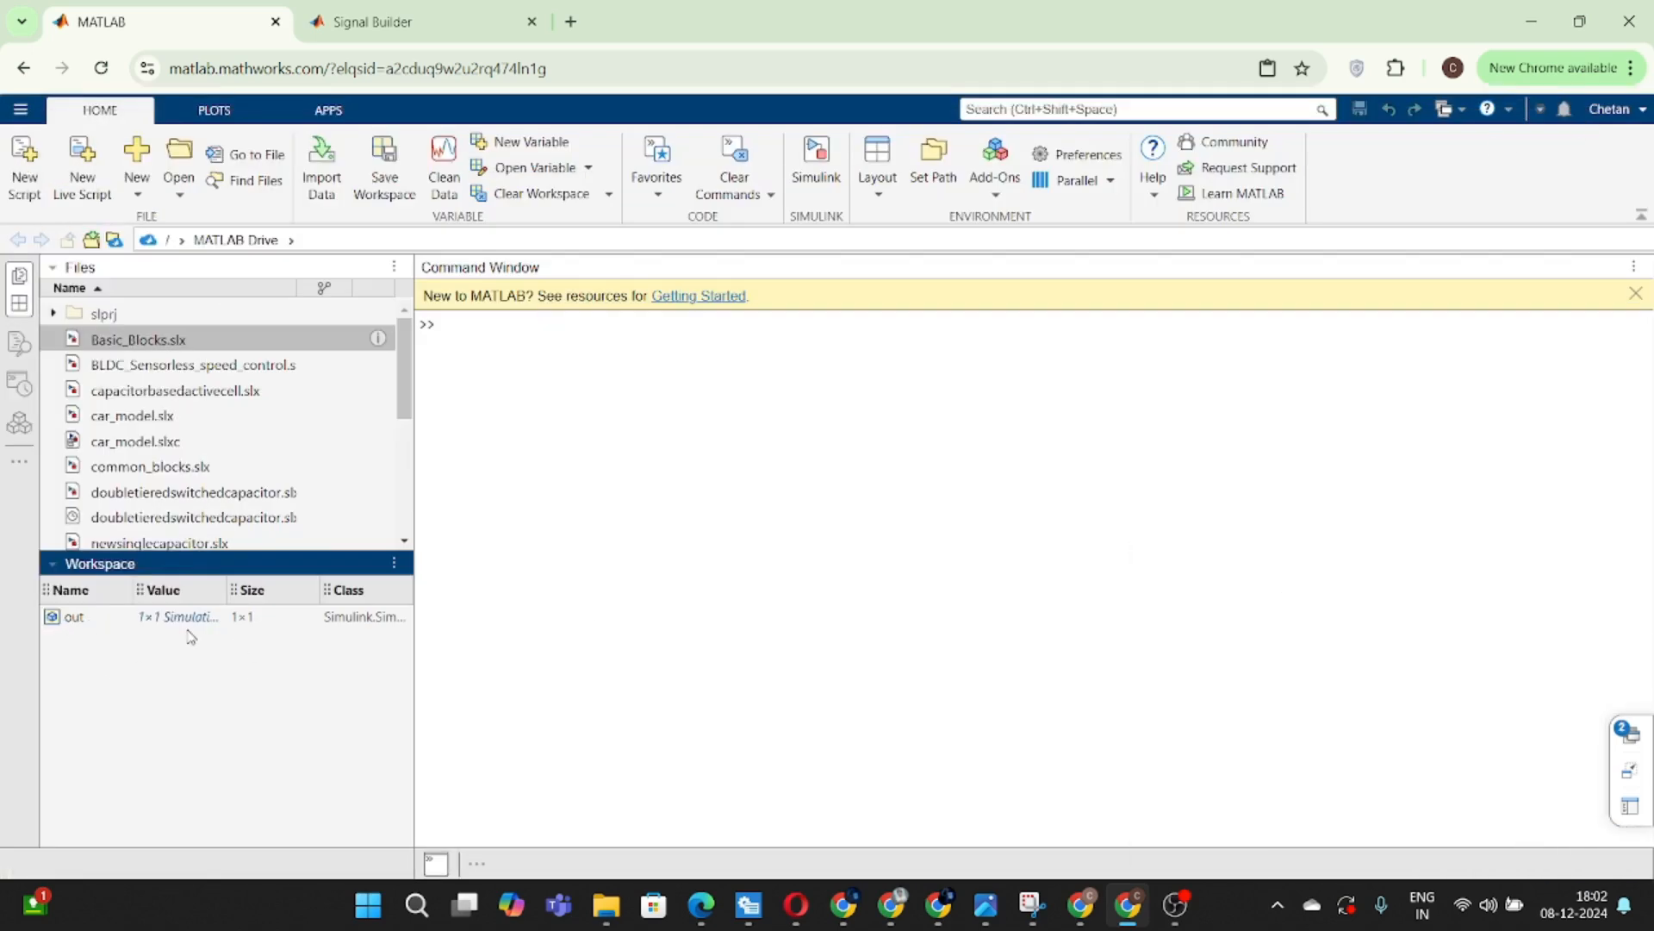
{"action": "left_click", "coordinate": [179, 624]}
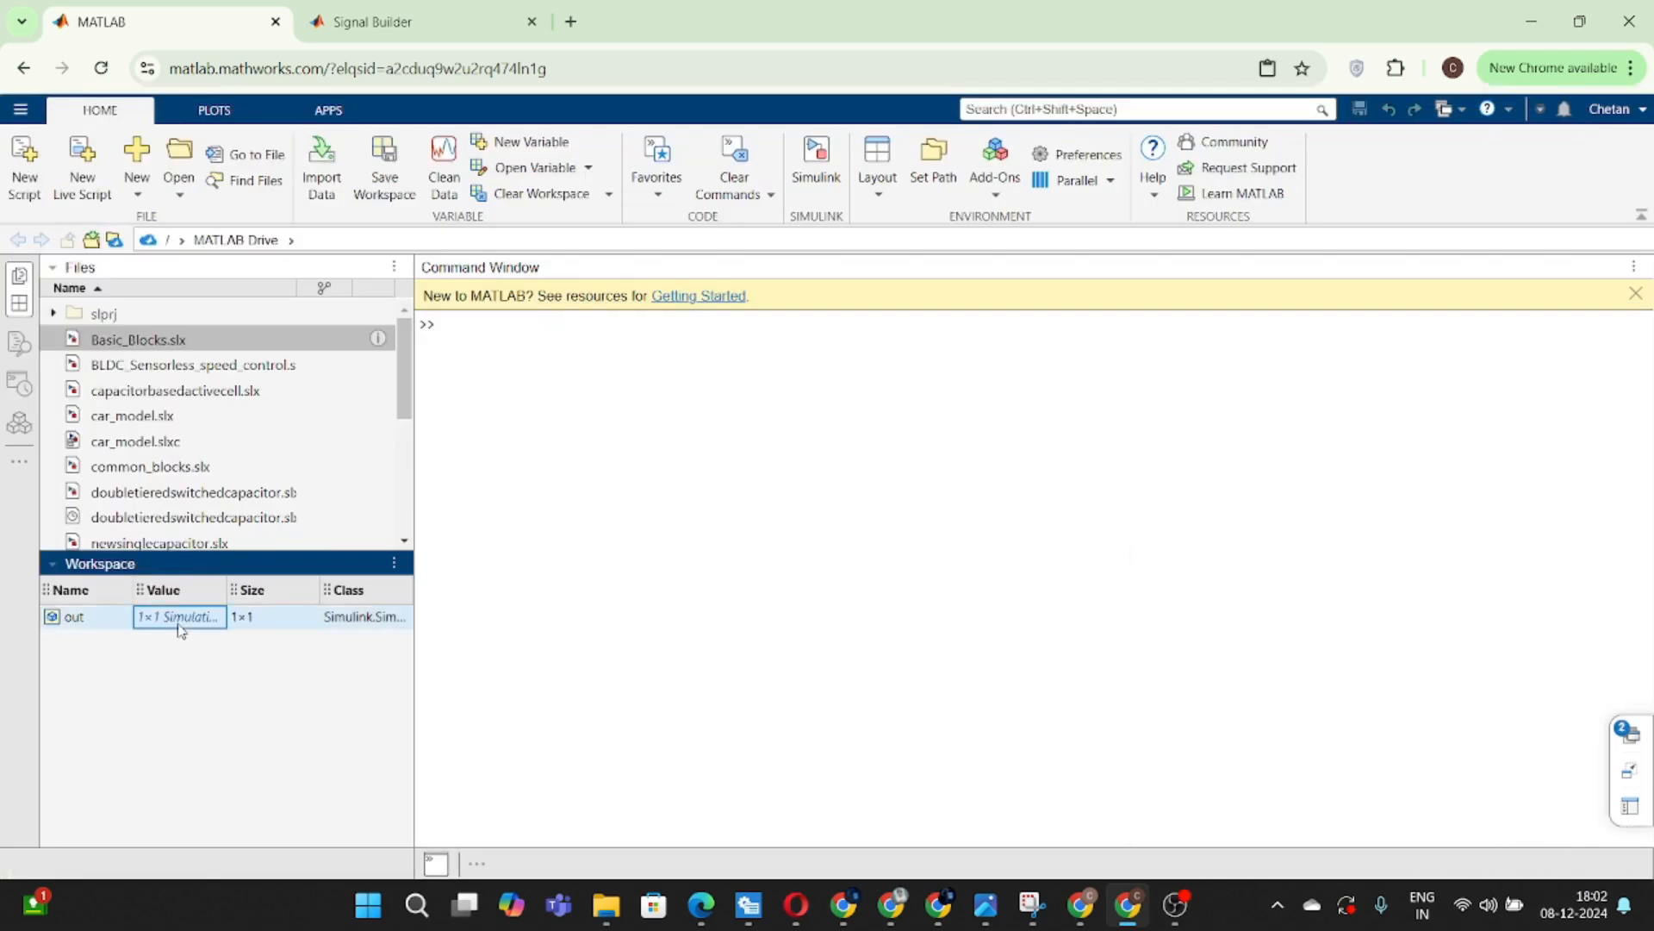
{"action": "double_click", "coordinate": [62, 617]}
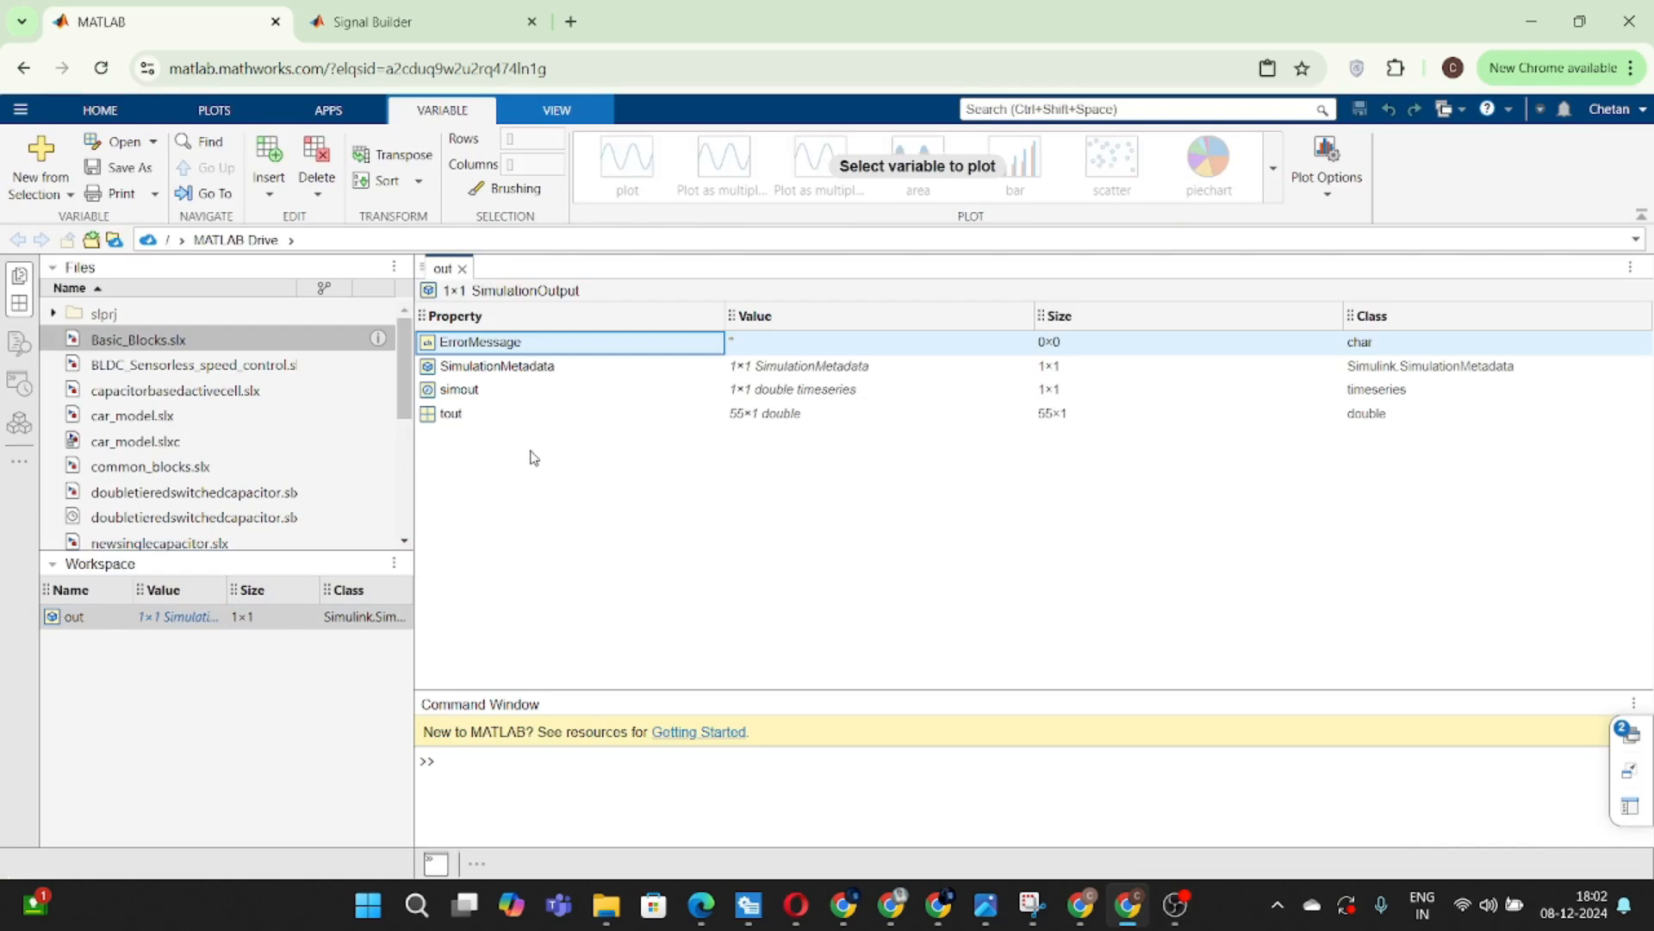
{"action": "left_click", "coordinate": [236, 721]}
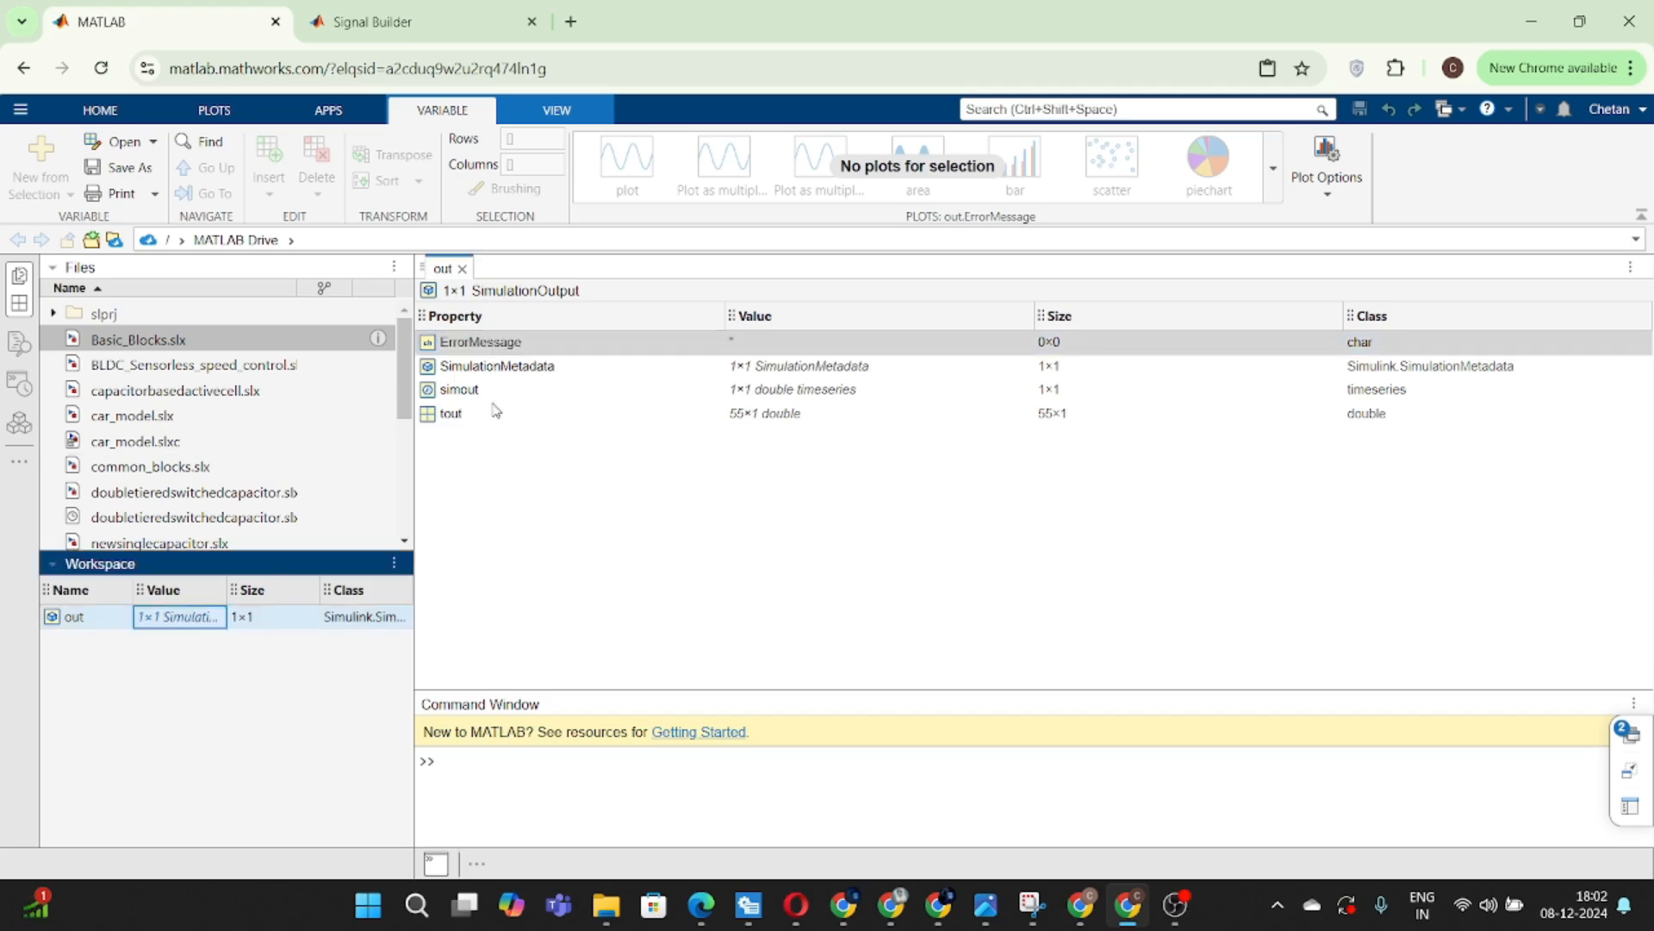
{"action": "double_click", "coordinate": [454, 417]}
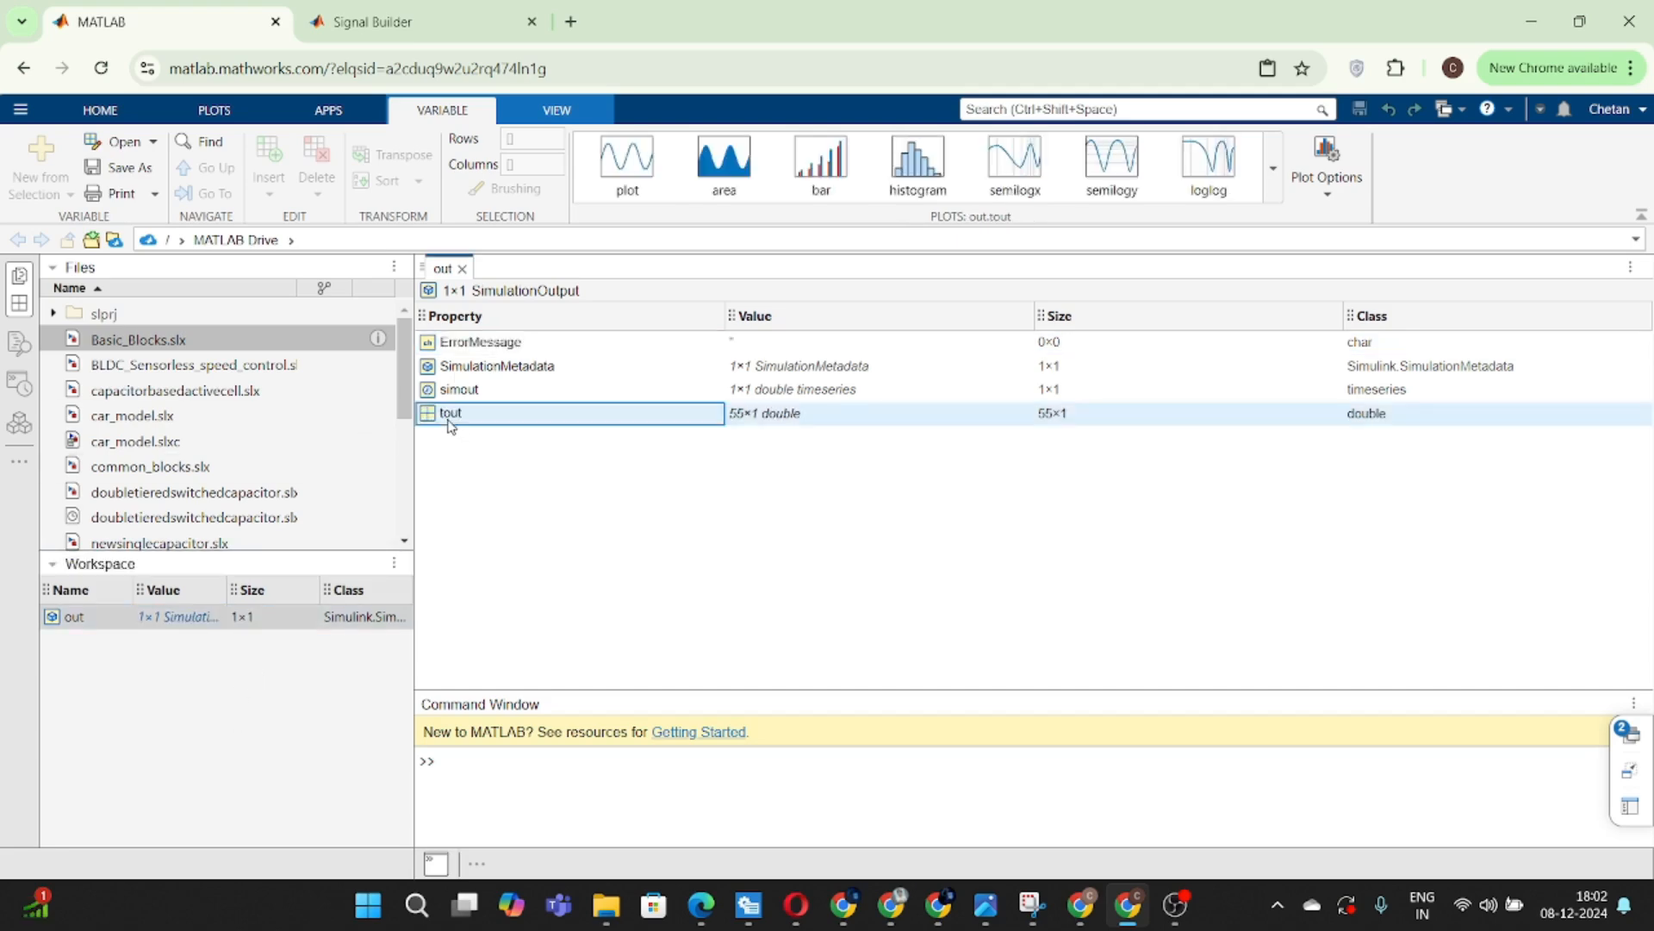
{"action": "scroll", "coordinate": [510, 398], "scroll_direction": "down", "scroll_amount": 10}
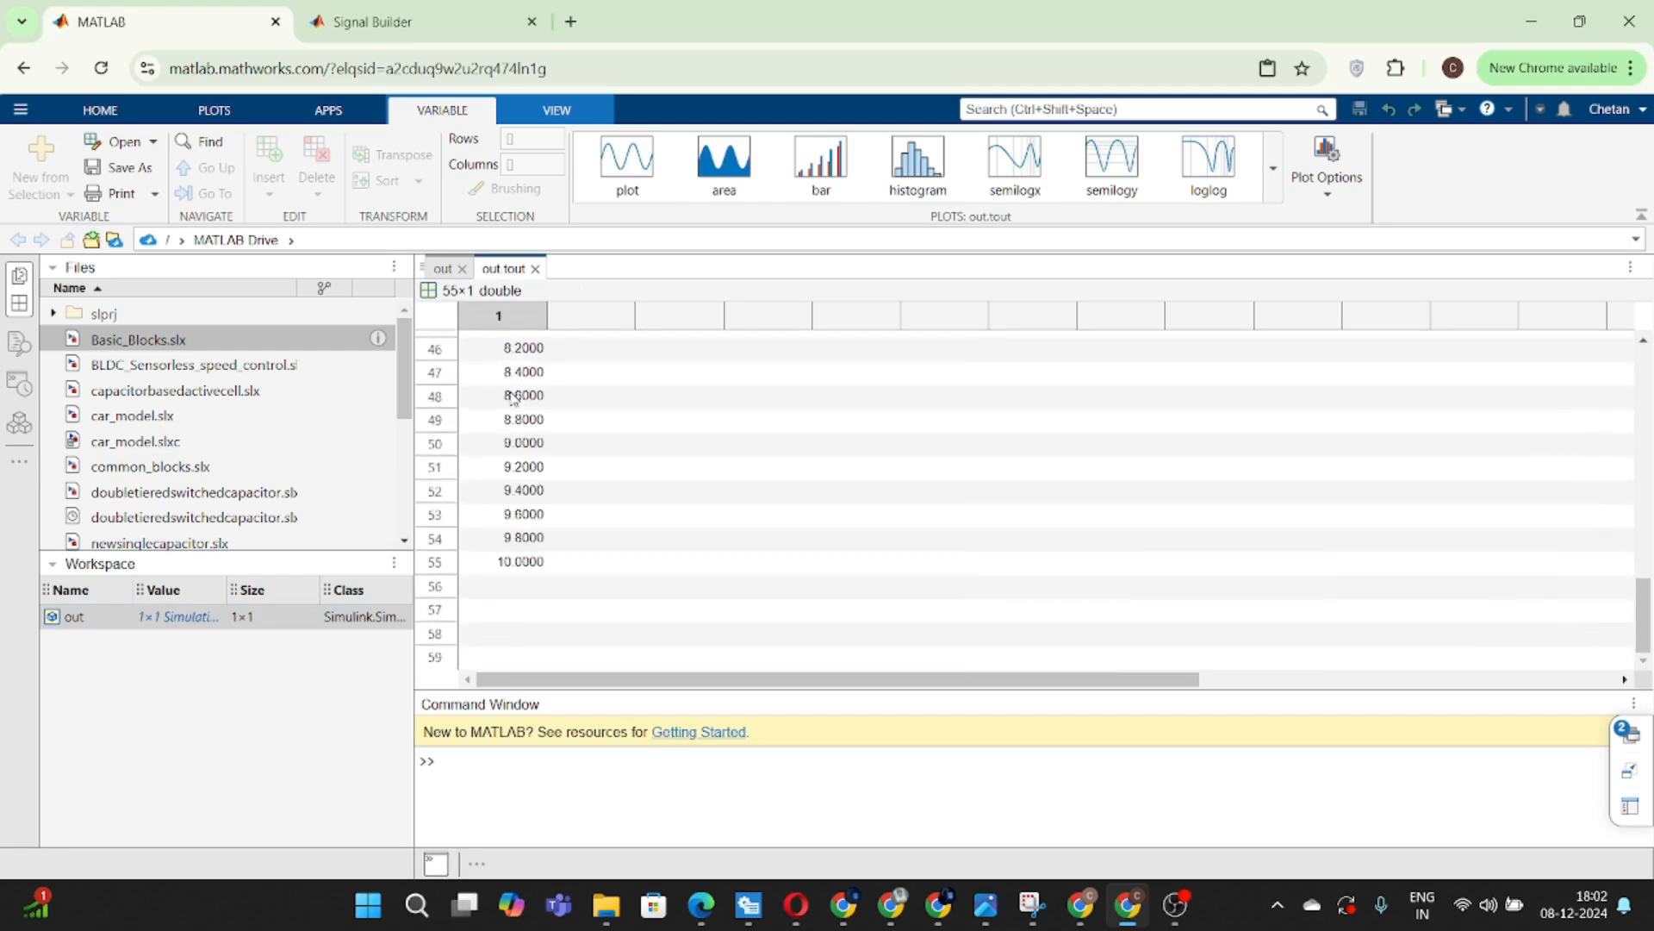
{"action": "scroll", "coordinate": [512, 398], "scroll_direction": "up", "scroll_amount": 10}
{"action": "scroll", "coordinate": [513, 396], "scroll_direction": "down", "scroll_amount": 10}
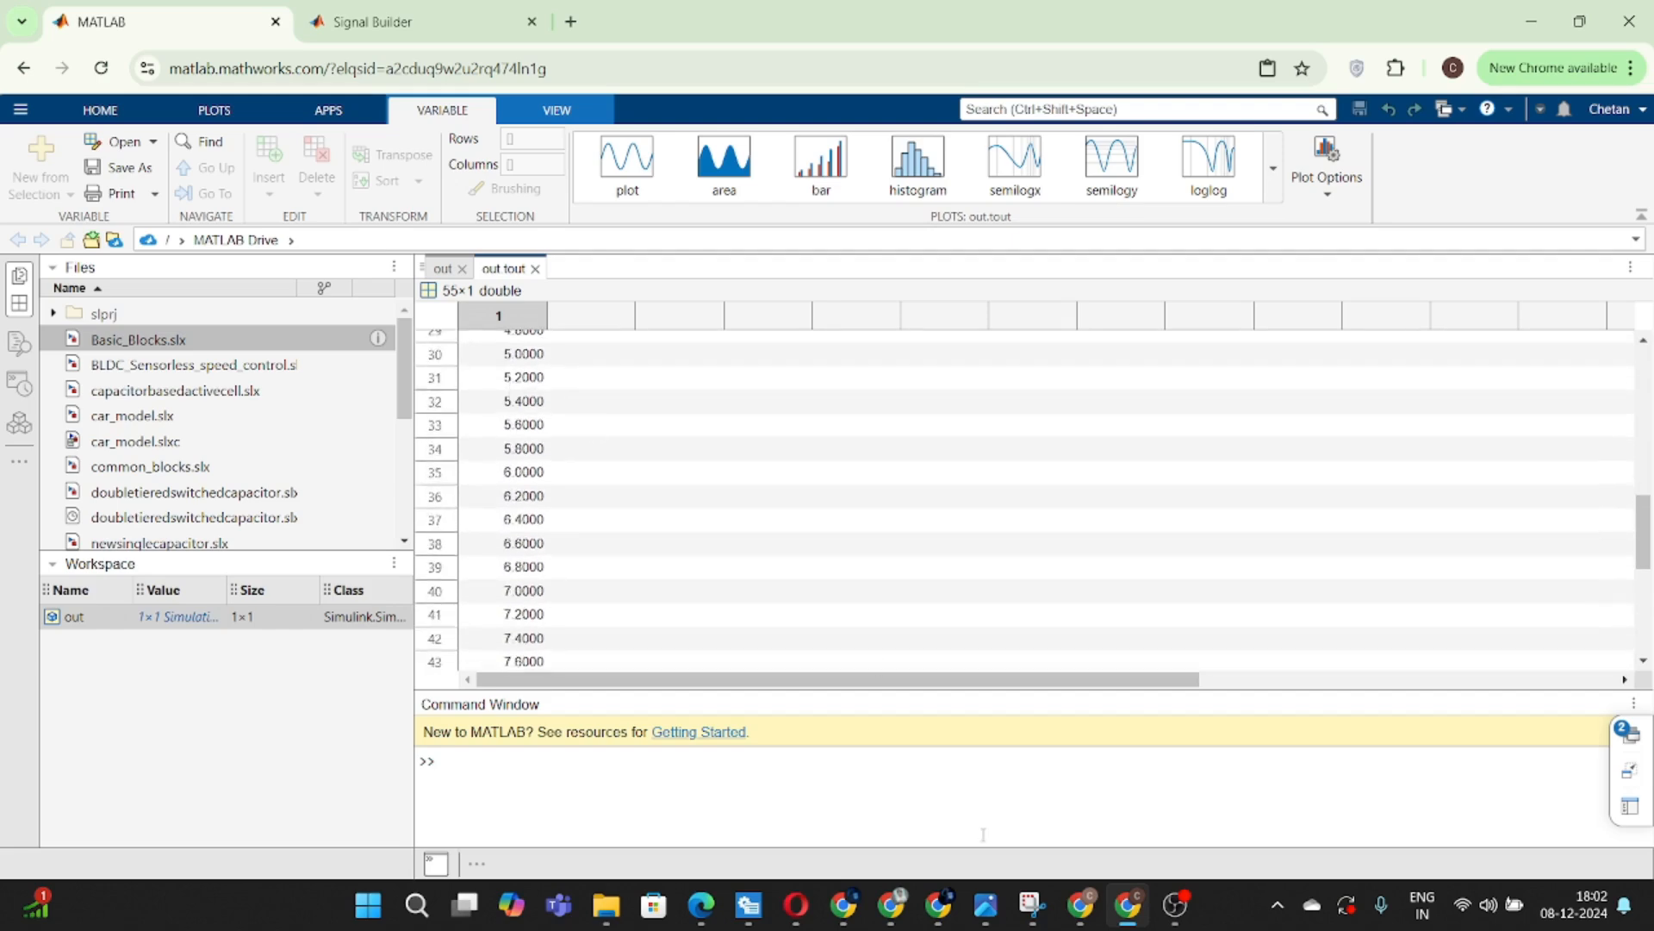
- In common_blocks, delete the copied Constant block with its connecting line and place To Workspace beside the Scope under Sink Blocks
{"action": "left_click", "coordinate": [1628, 737]}
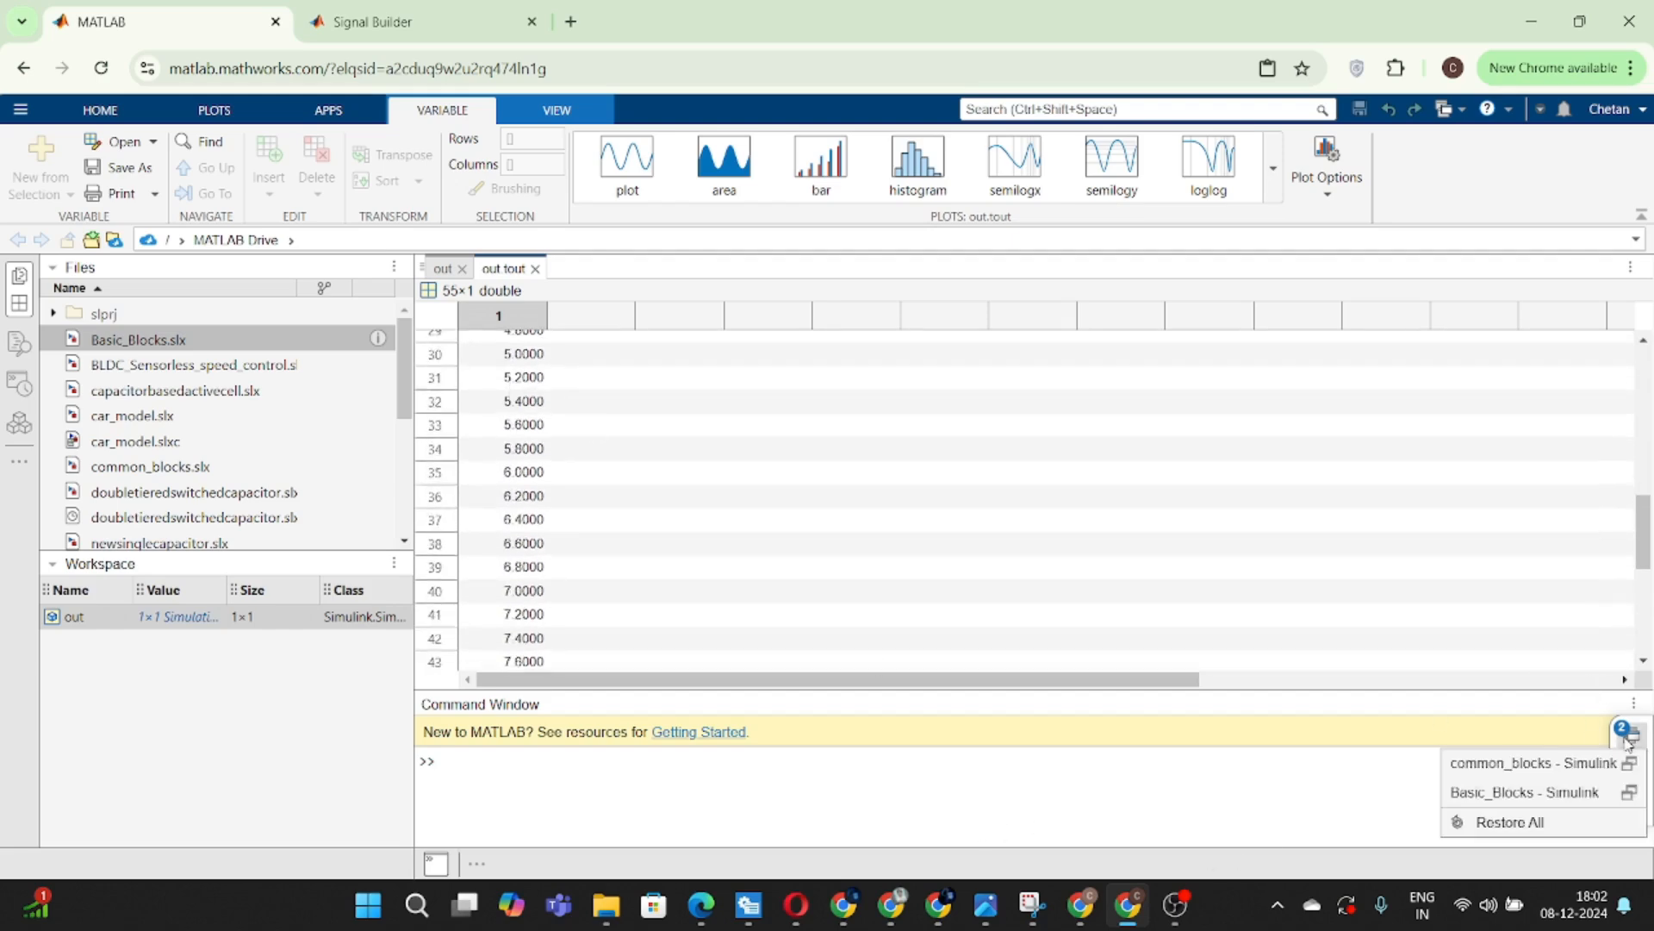
{"action": "left_click", "coordinate": [1514, 791]}
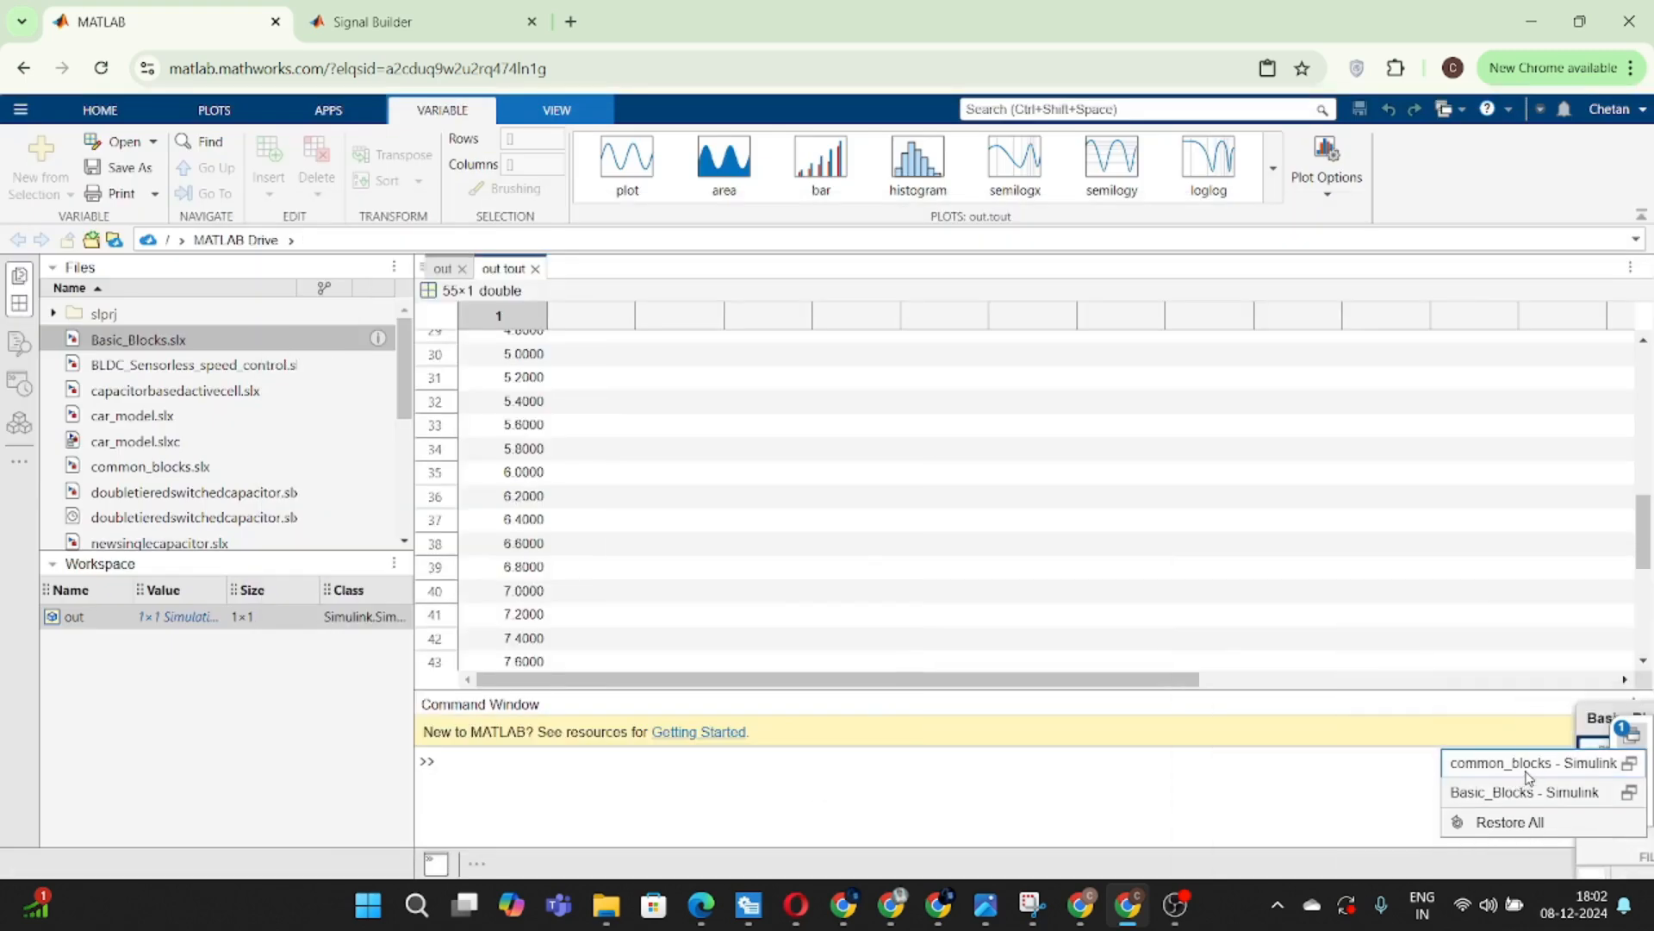
{"action": "left_click", "coordinate": [1519, 764]}
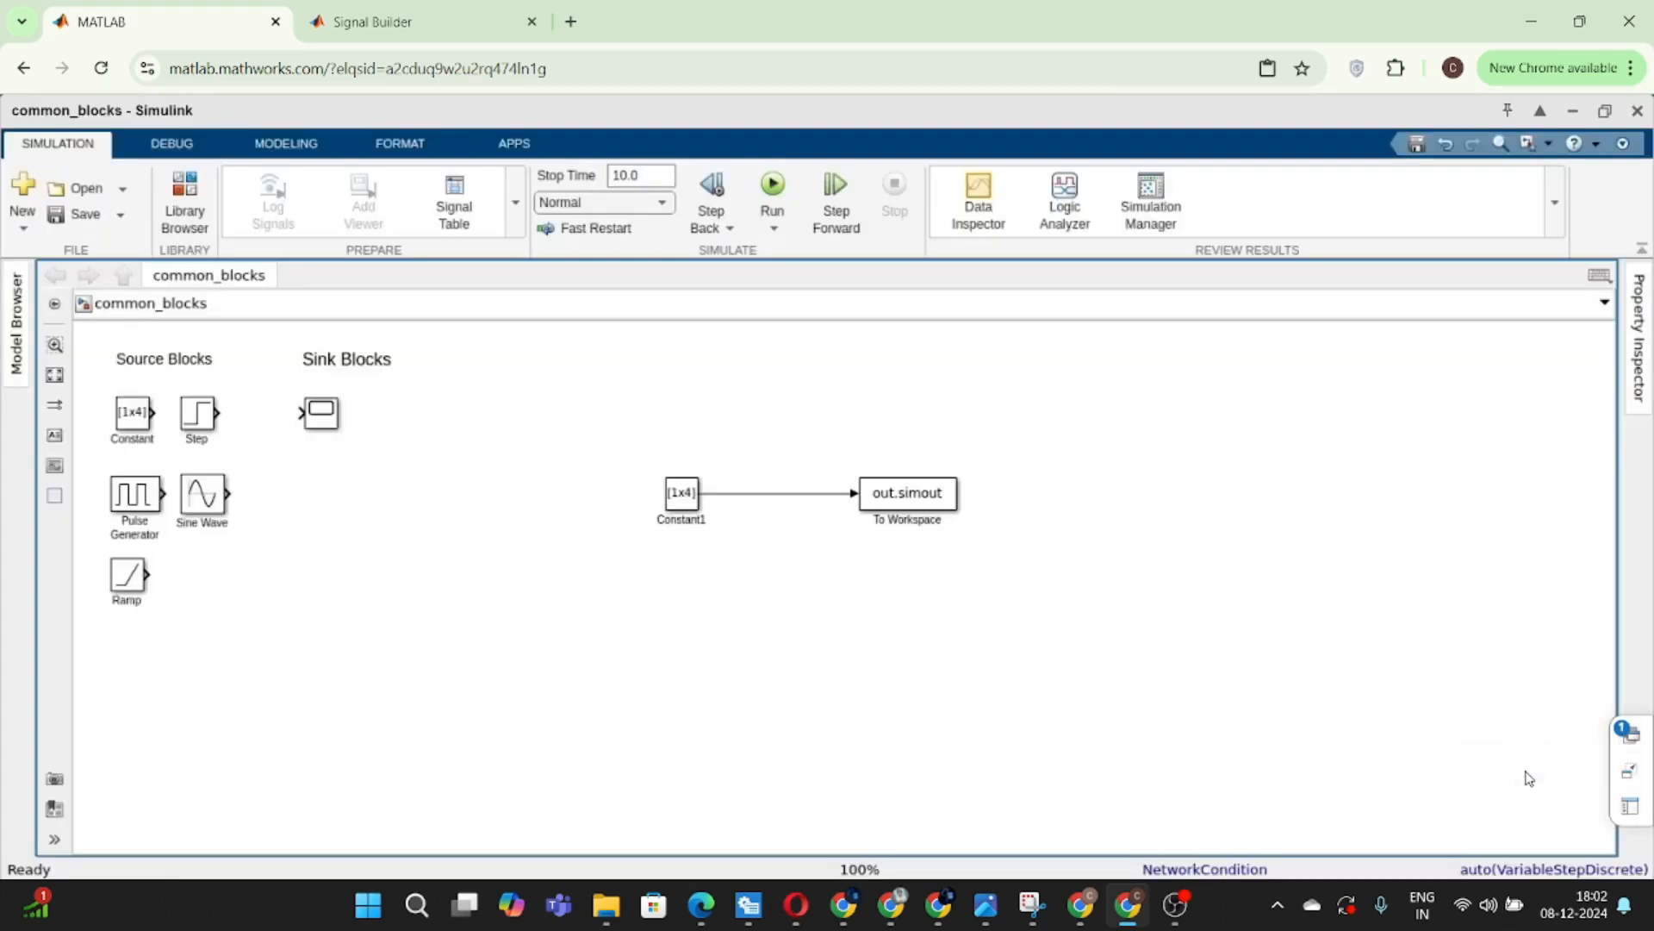
{"action": "left_click_drag", "start_coordinate": [621, 445], "coordinate": [829, 554]}
{"action": "key", "text": "Delete"}
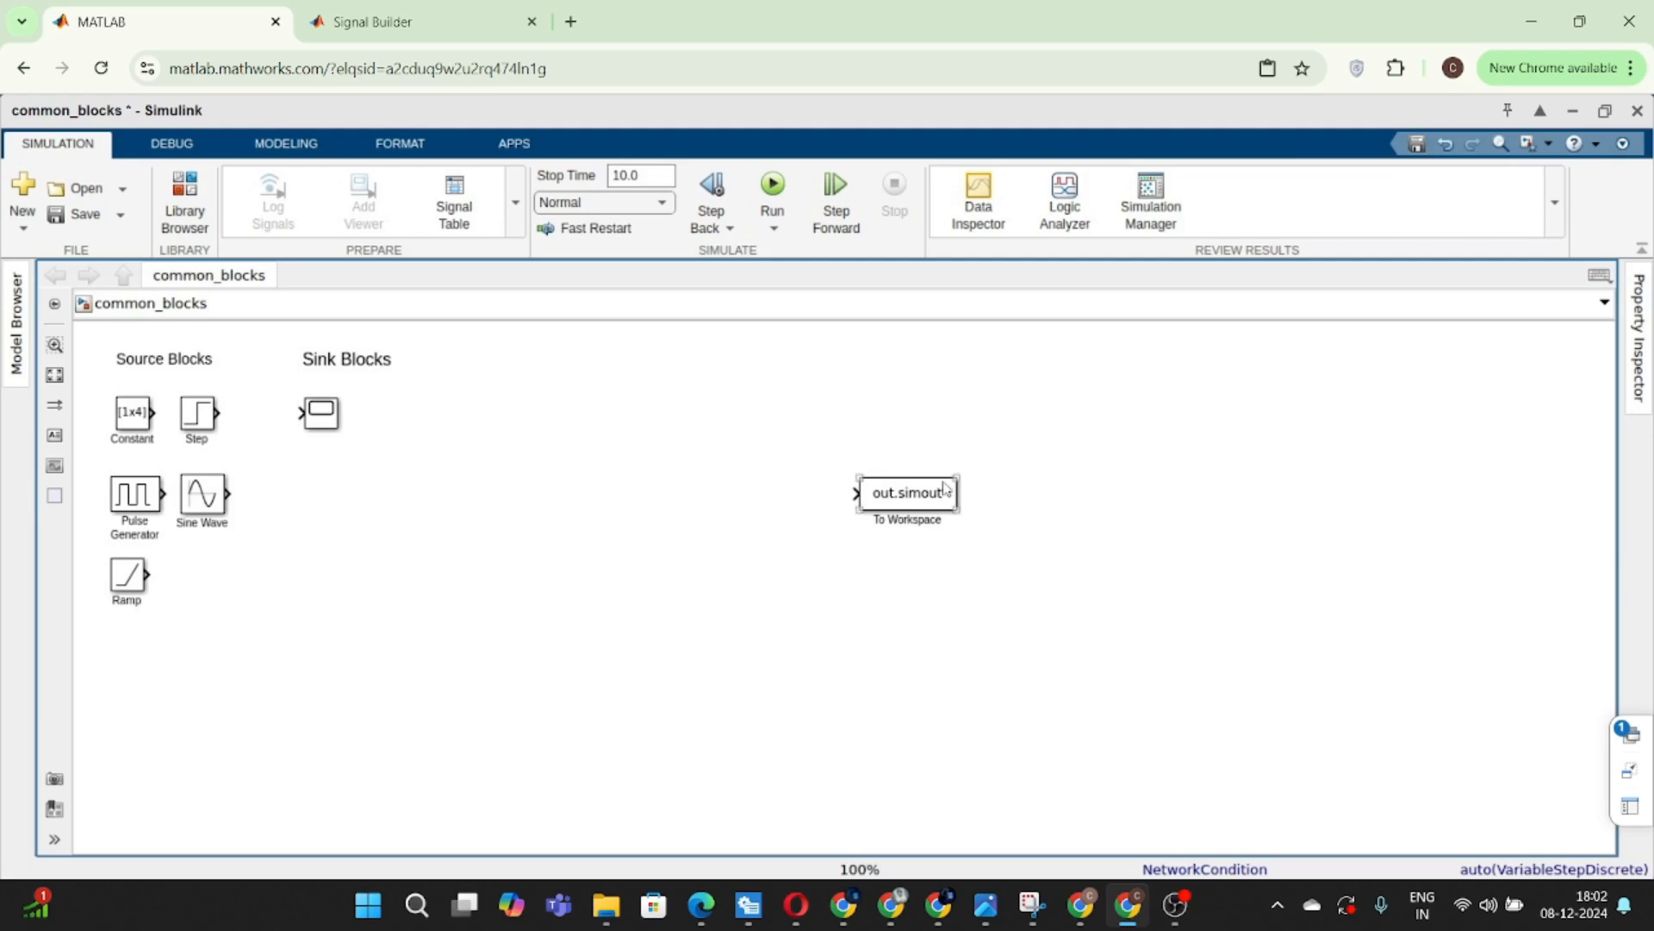
{"action": "left_click_drag", "start_coordinate": [922, 513], "coordinate": [429, 433]}
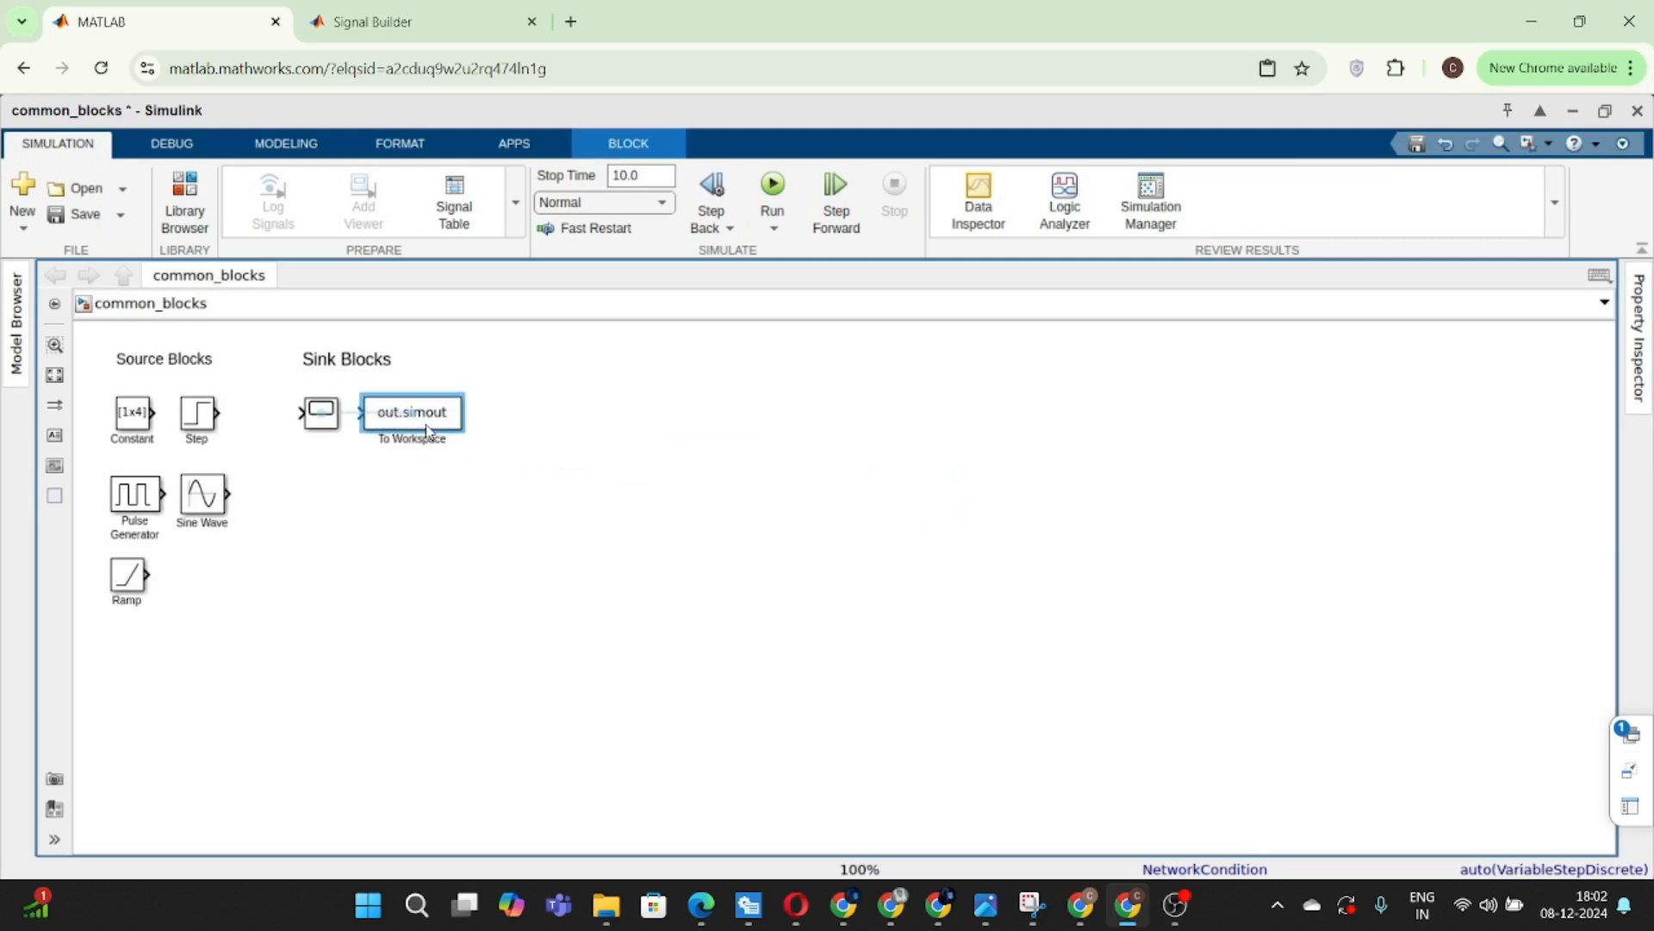
{"action": "left_click", "coordinate": [686, 455]}
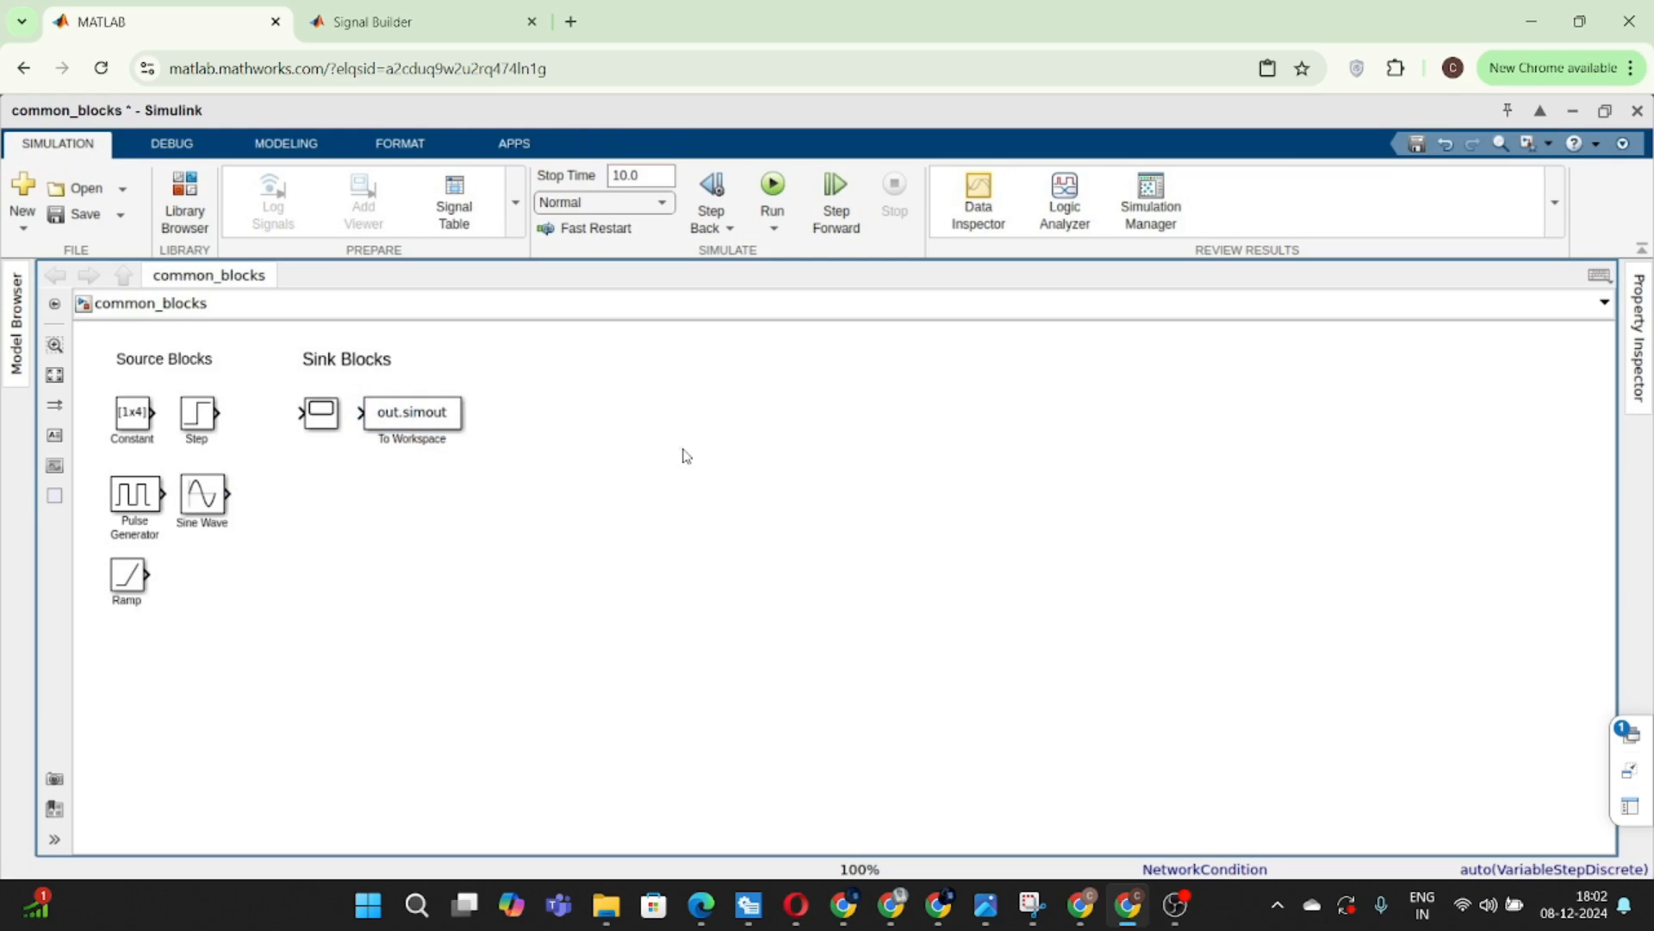
- Add a Display block with its name shown and place it below the Scope under Sink Blocks
{"action": "double_click", "coordinate": [685, 455]}
{"action": "type", "text": "dis"}
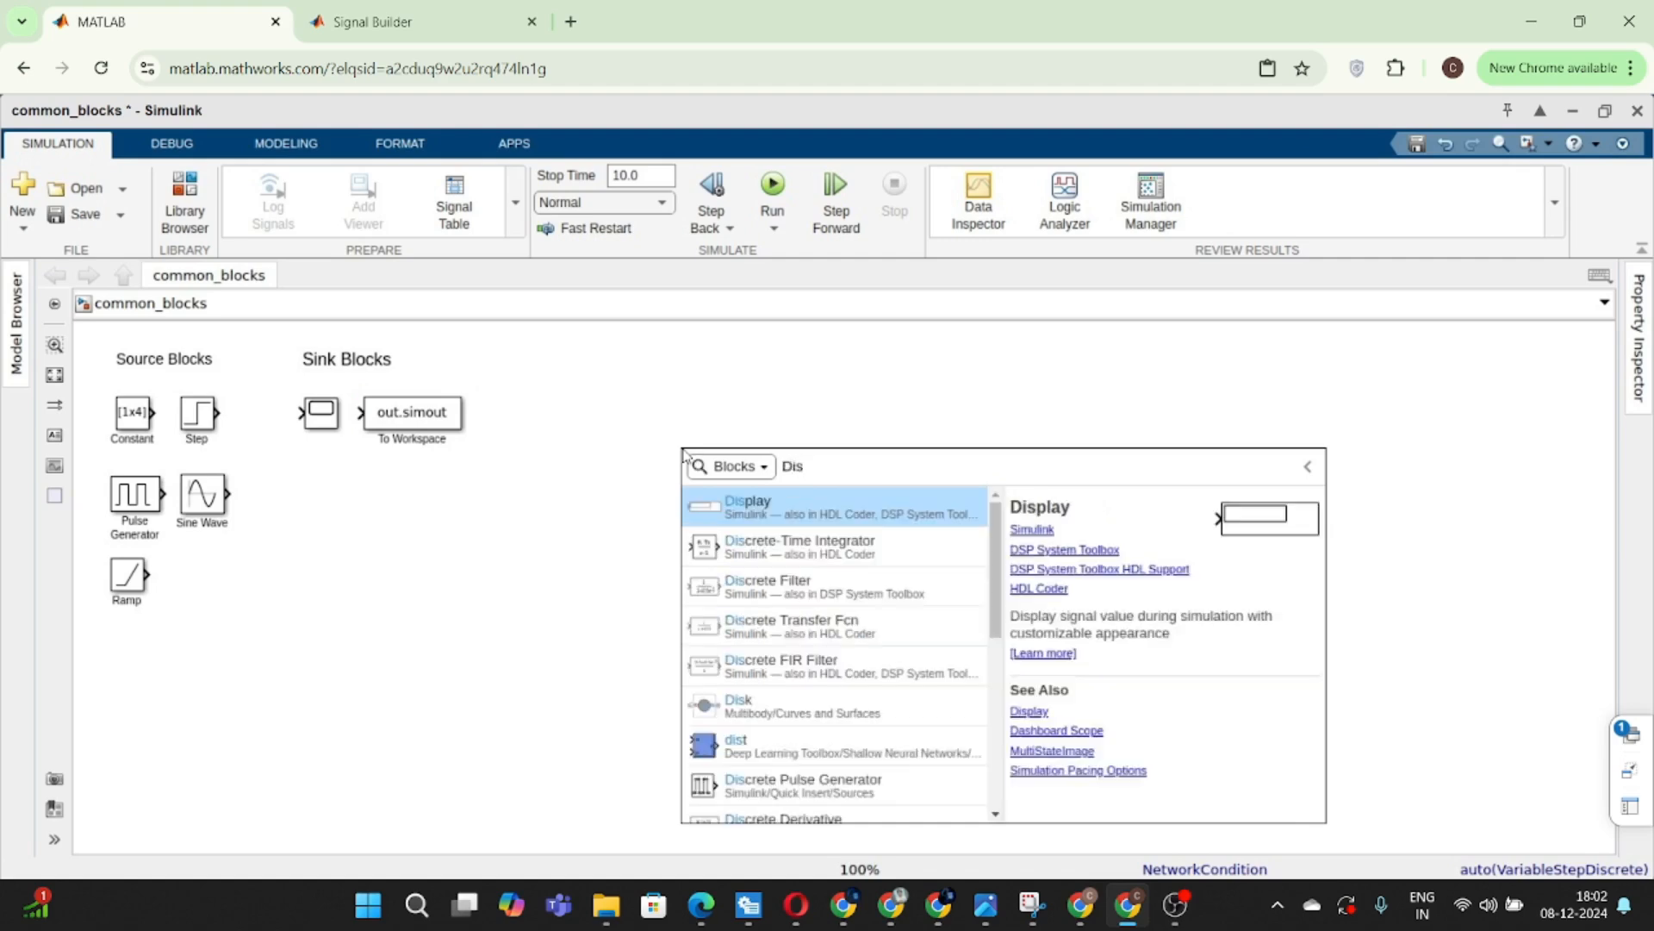
{"action": "key", "text": "Return"}
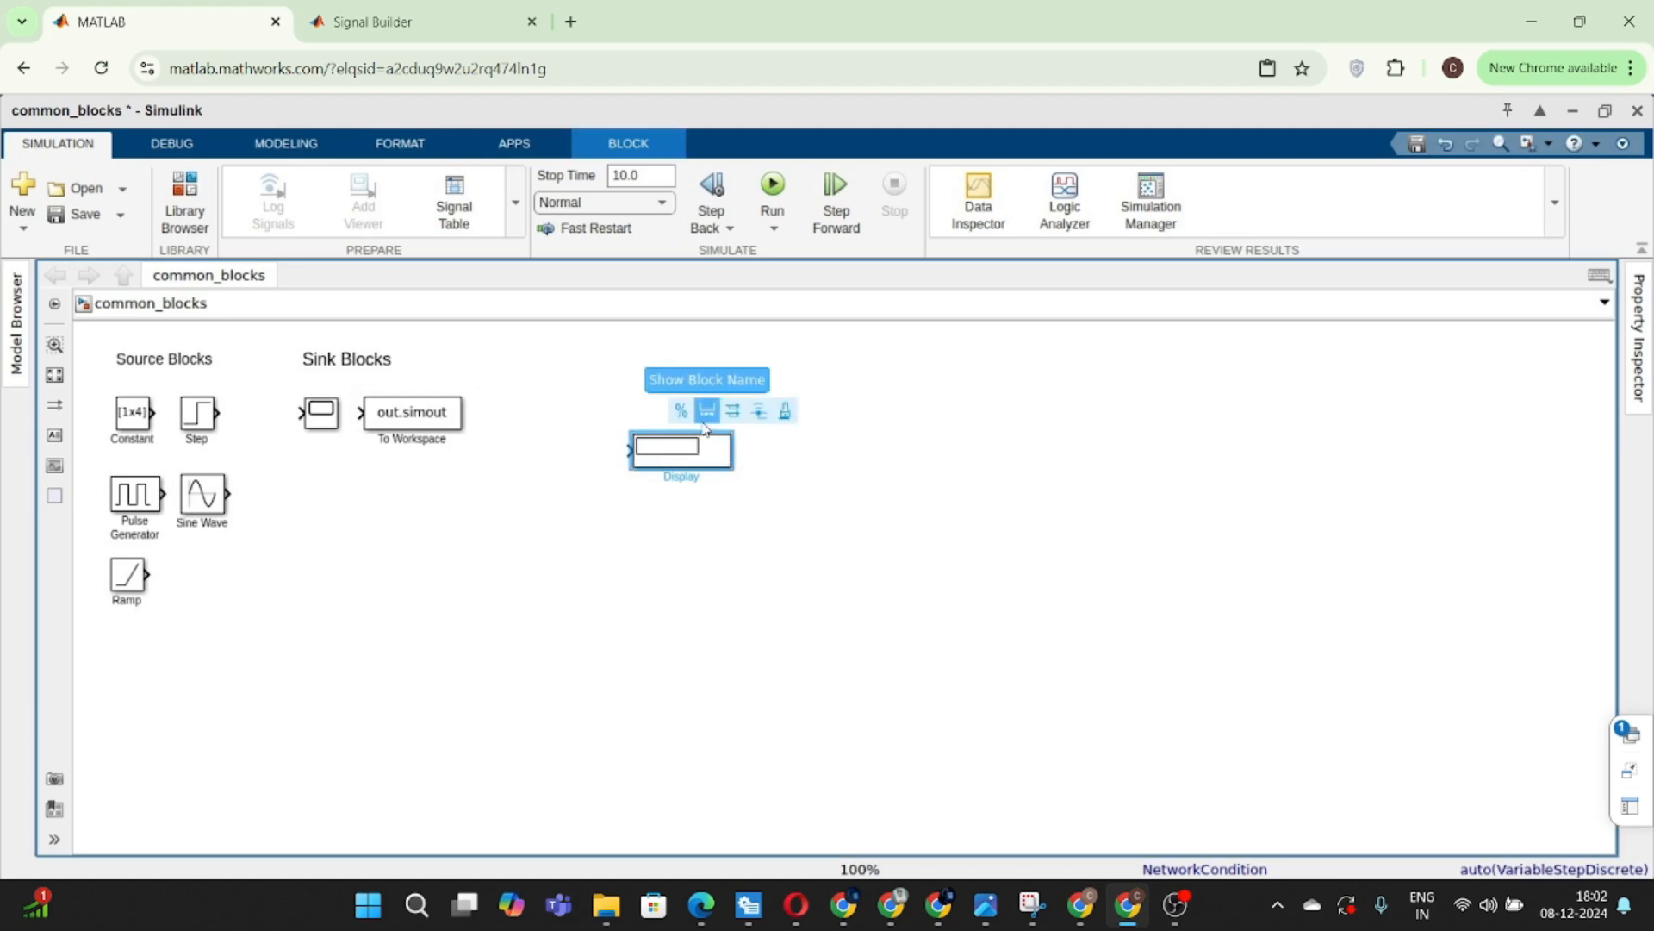
{"action": "left_click", "coordinate": [707, 412]}
{"action": "left_click", "coordinate": [881, 487]}
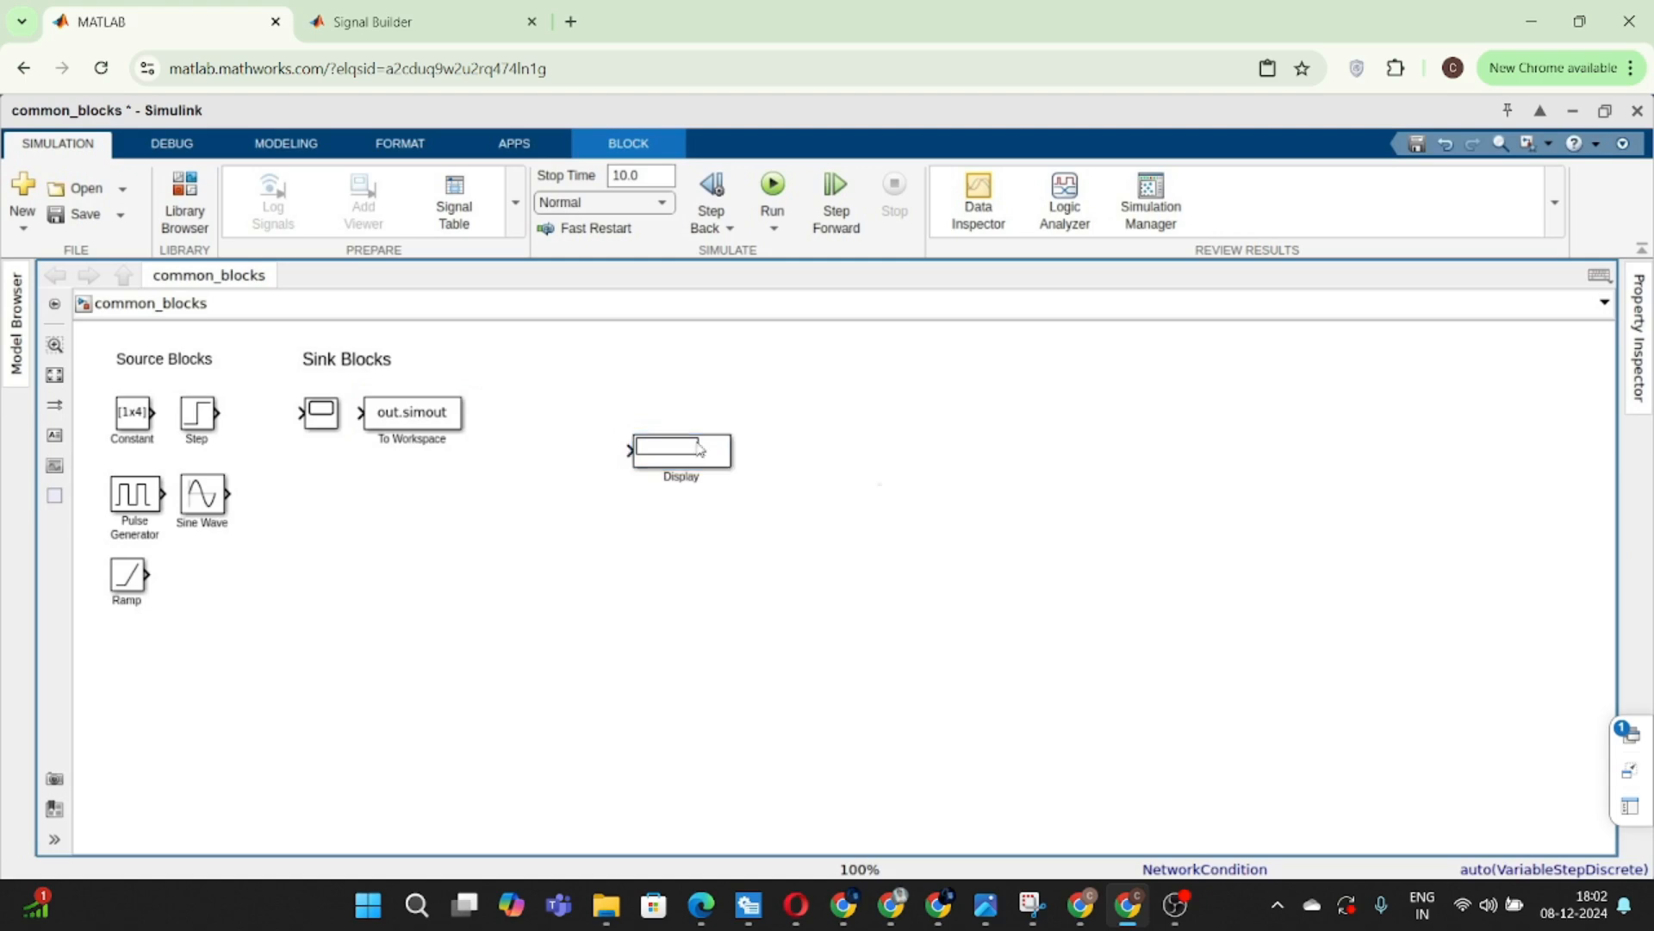
{"action": "left_click_drag", "start_coordinate": [698, 447], "coordinate": [768, 498]}
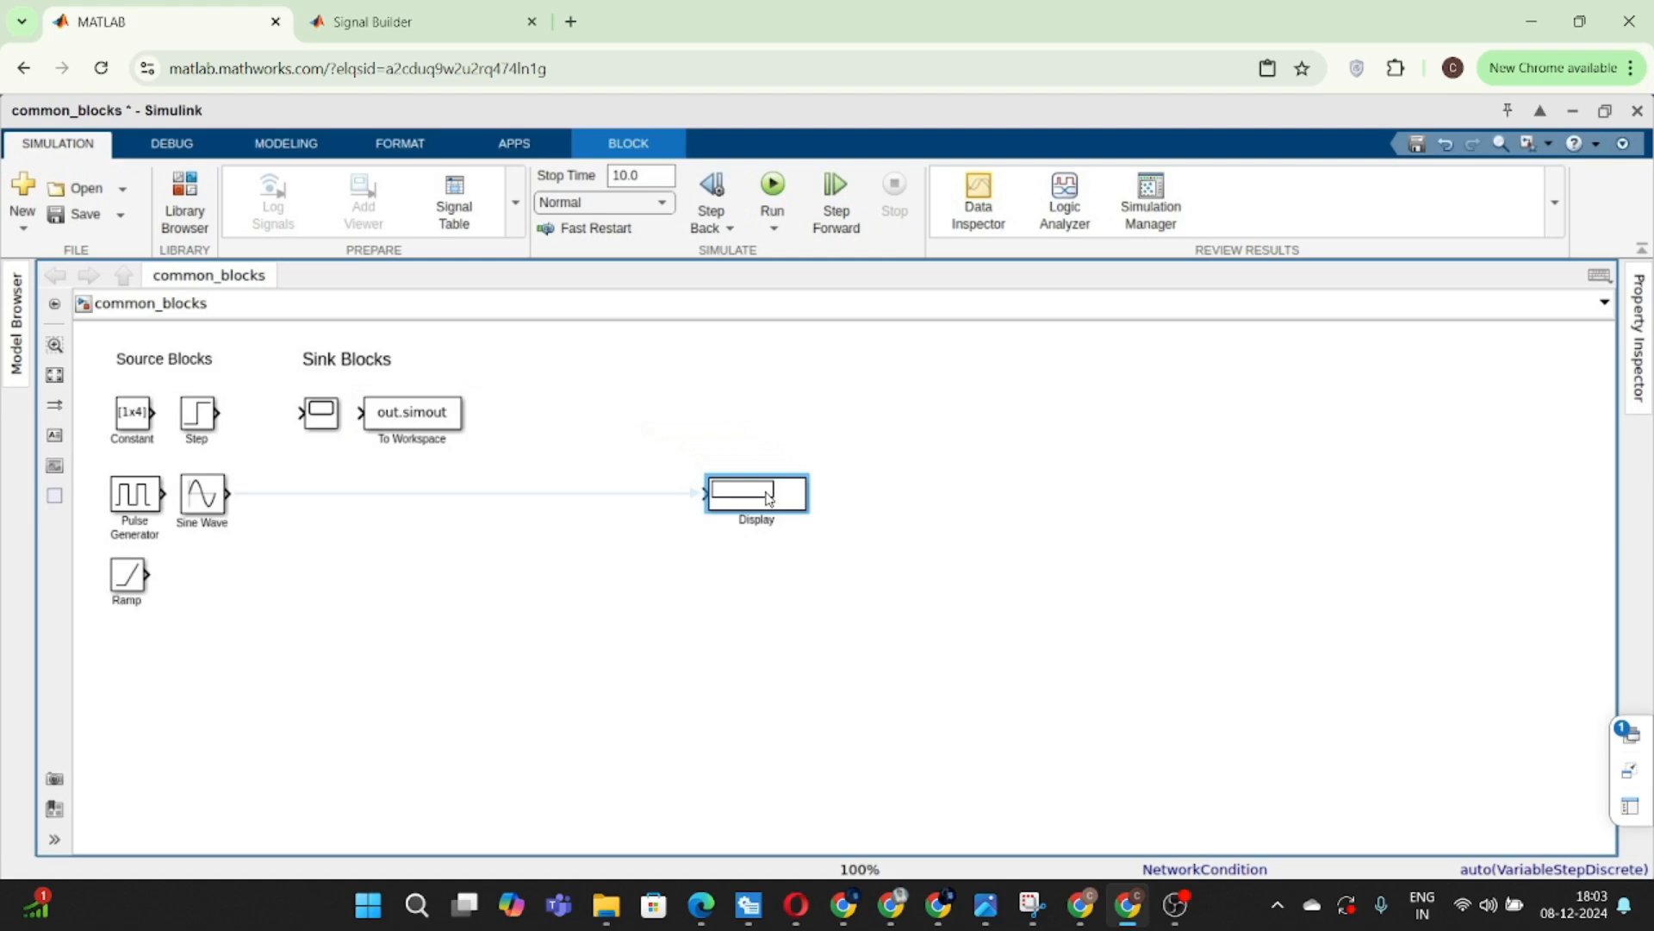
{"action": "left_click_drag", "start_coordinate": [770, 499], "coordinate": [362, 500]}
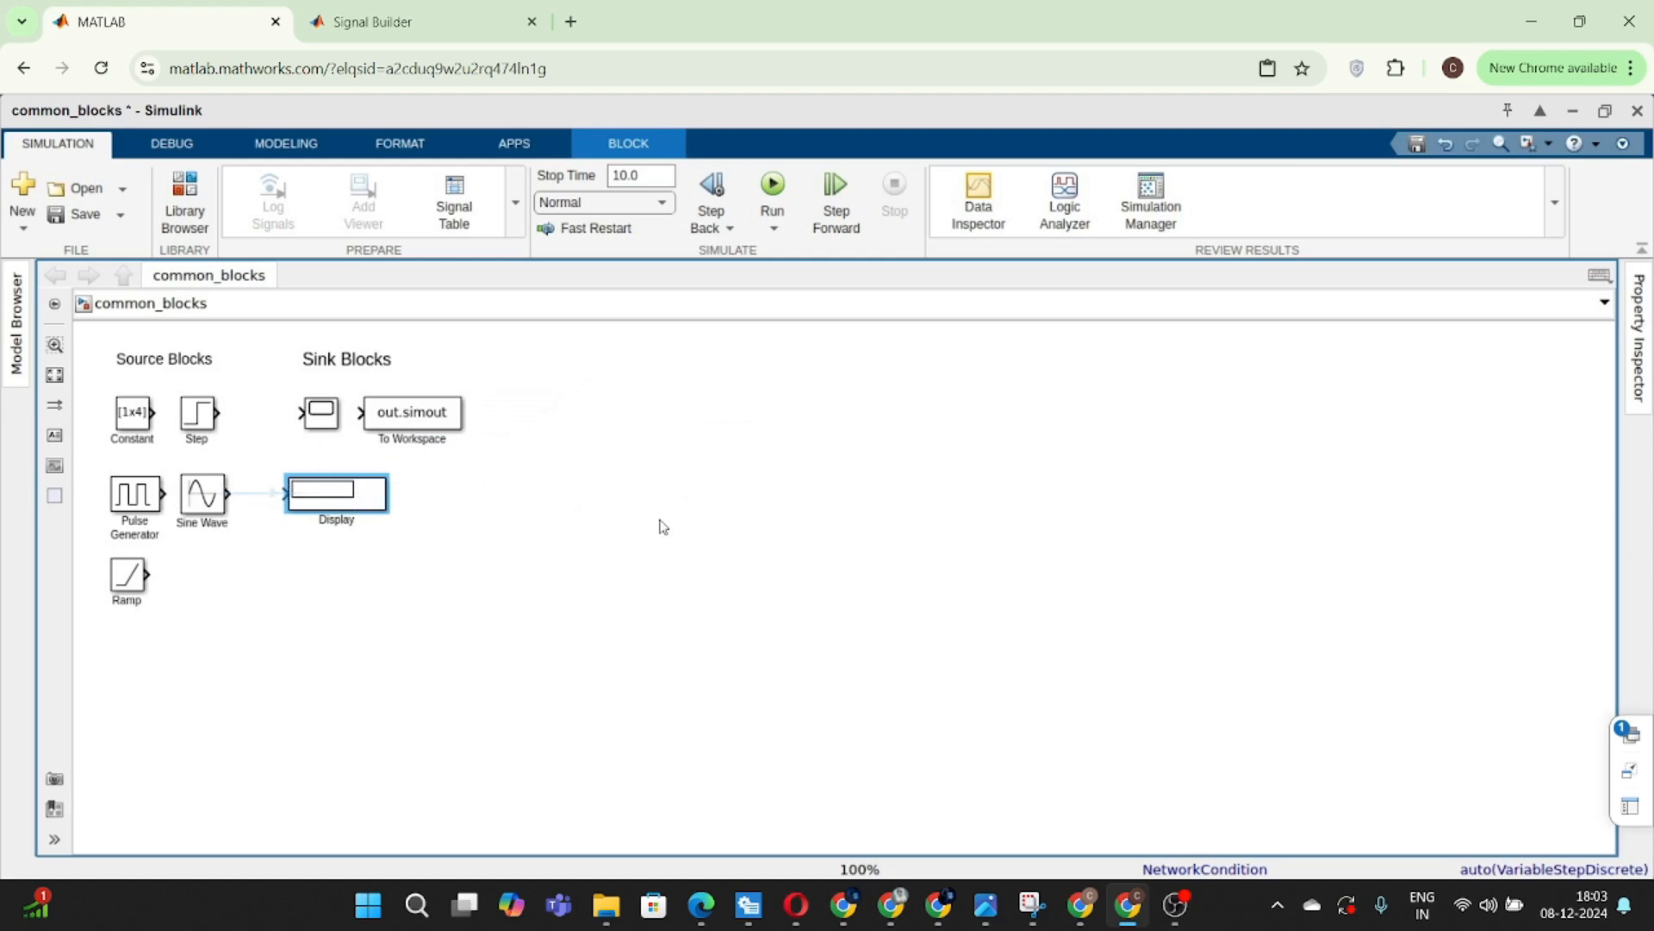
- Add a To File block and enlarge it so that its file name fits inside
{"action": "double_click", "coordinate": [736, 566]}
{"action": "type", "text": "To"}
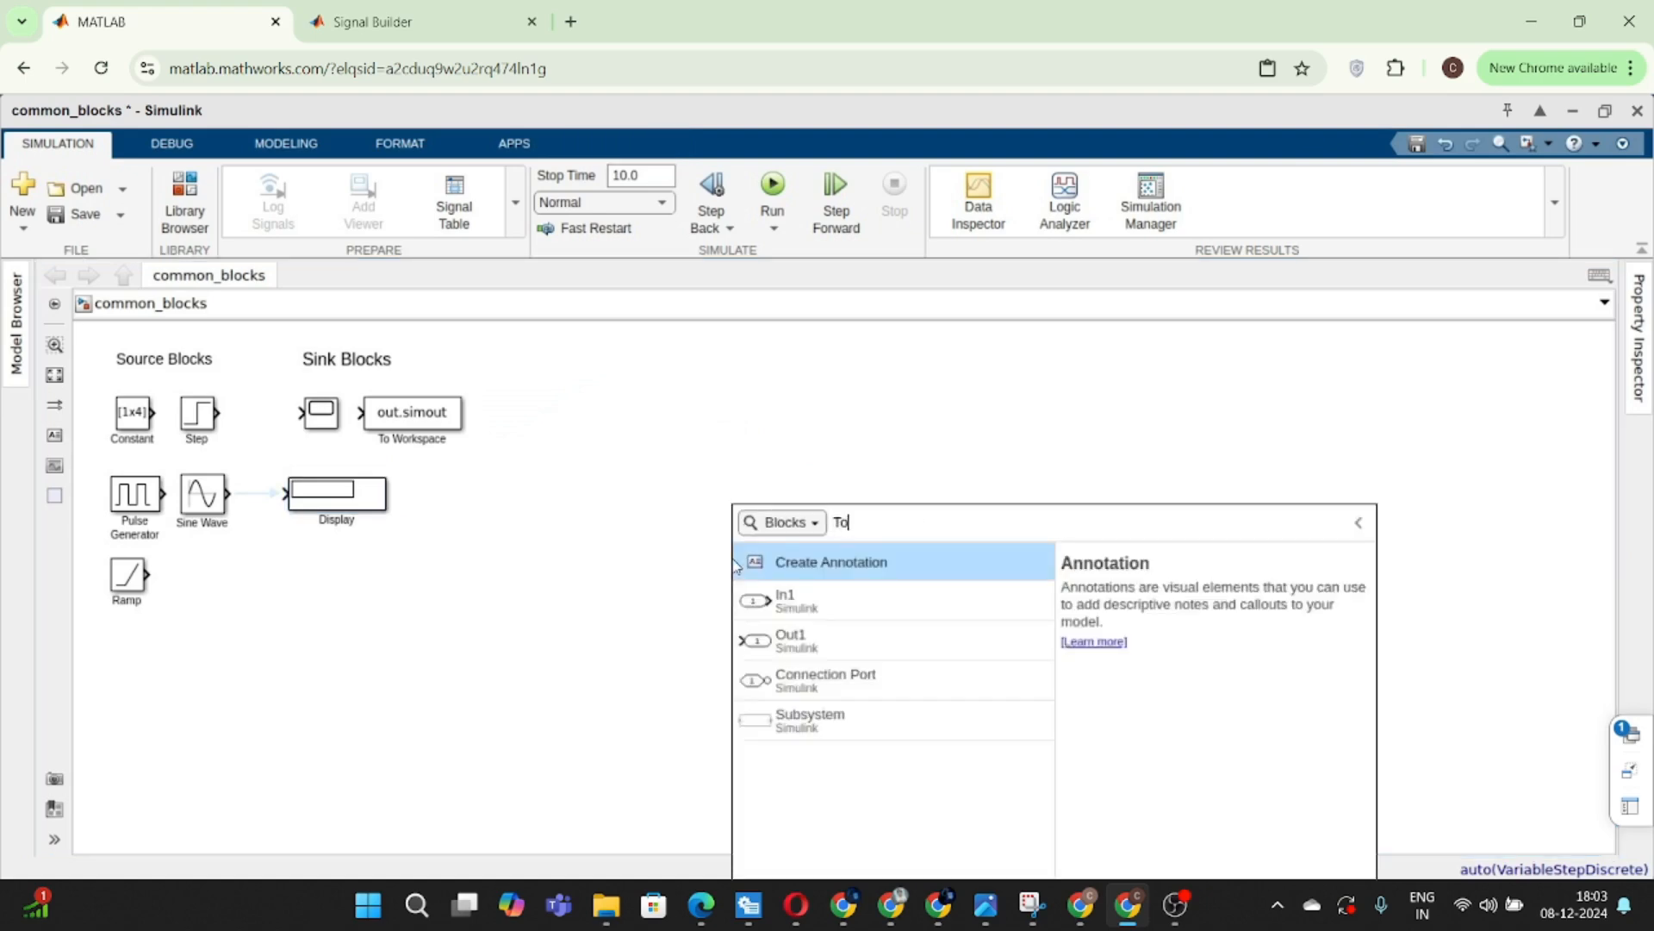
{"action": "type", "text": " file"}
{"action": "key", "text": "Return"}
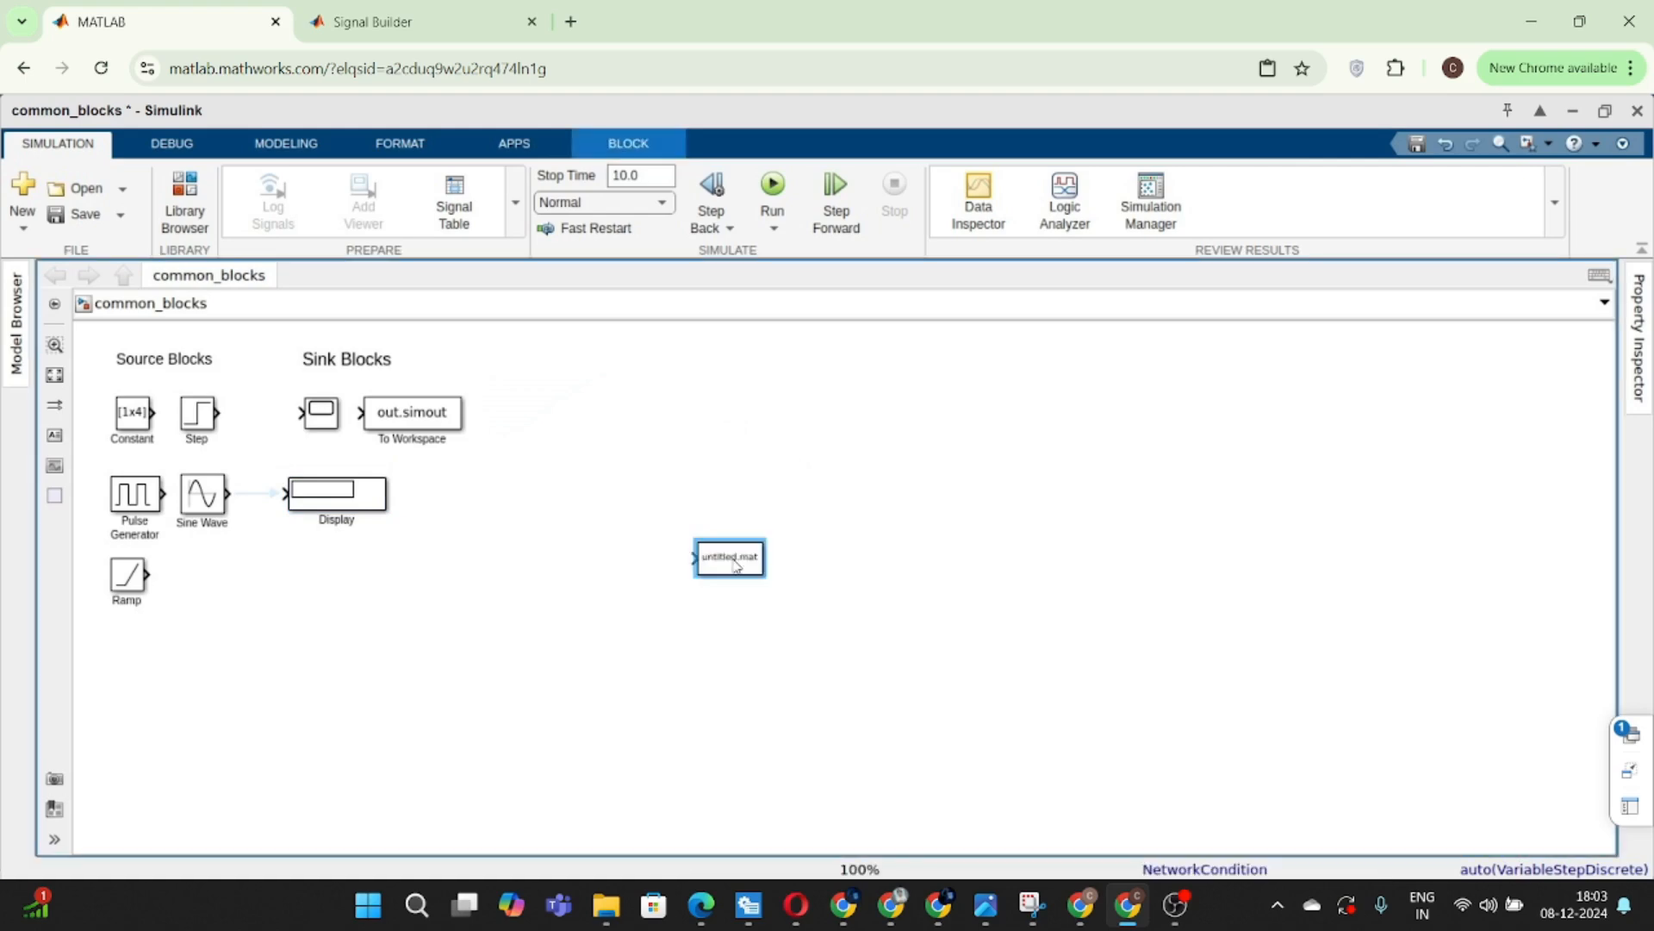
{"action": "left_click_drag", "start_coordinate": [764, 575], "coordinate": [777, 505]}
{"action": "left_click", "coordinate": [862, 523]}
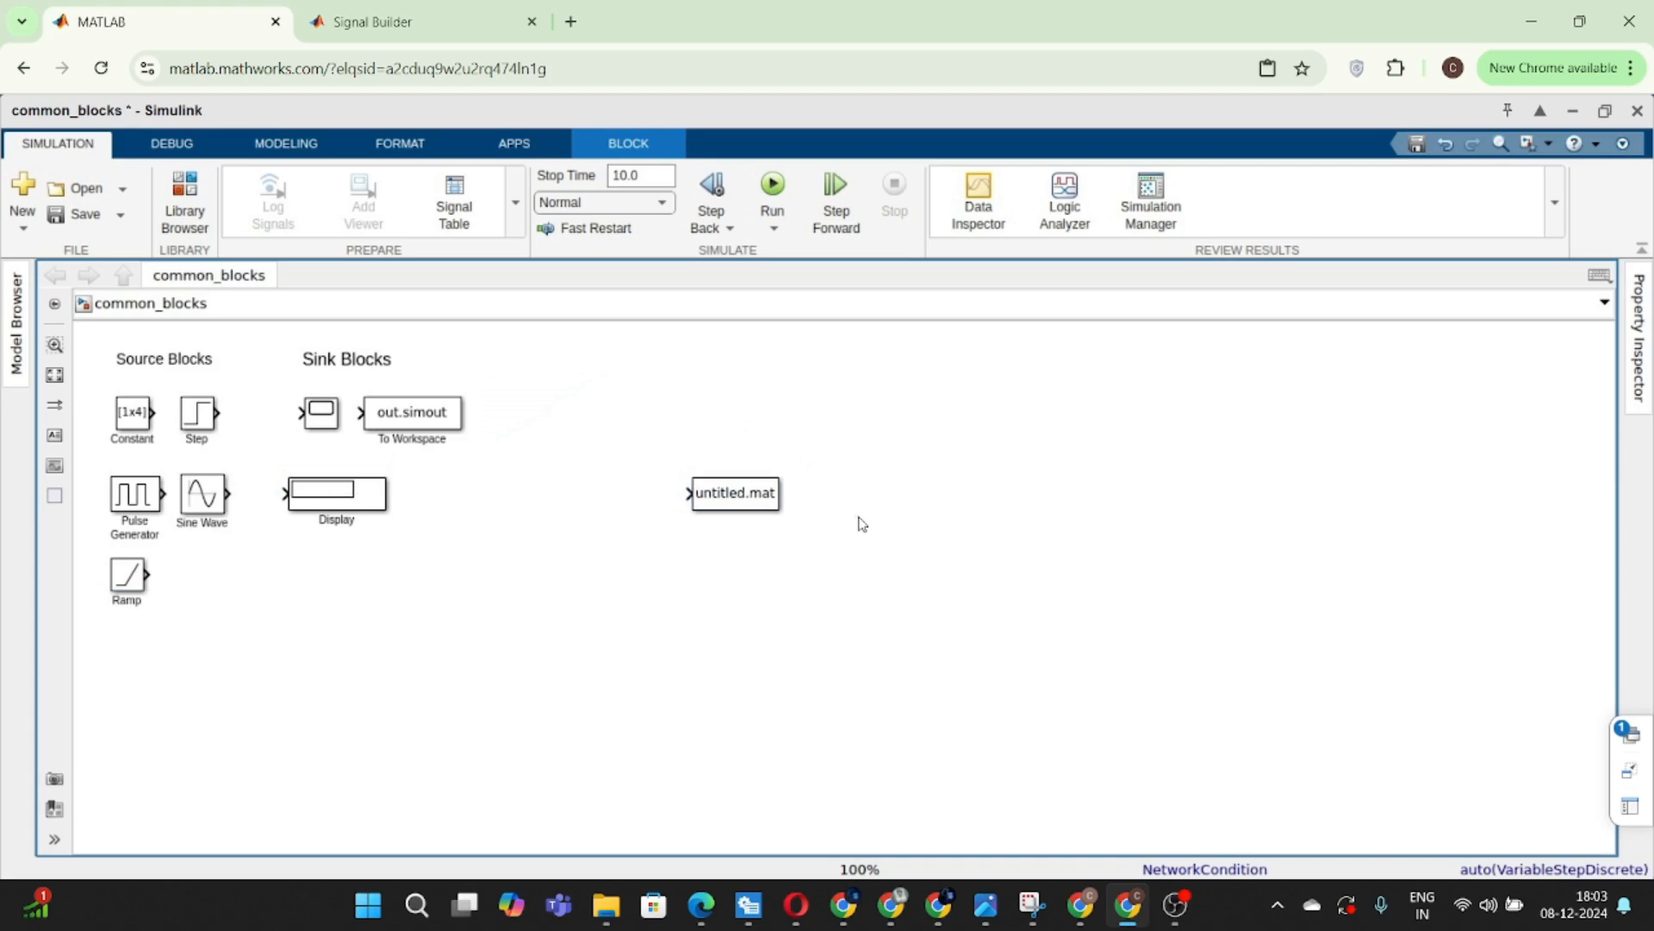
- Place the To File block beside the Display block under Sink Blocks
{"action": "left_click", "coordinate": [751, 500]}
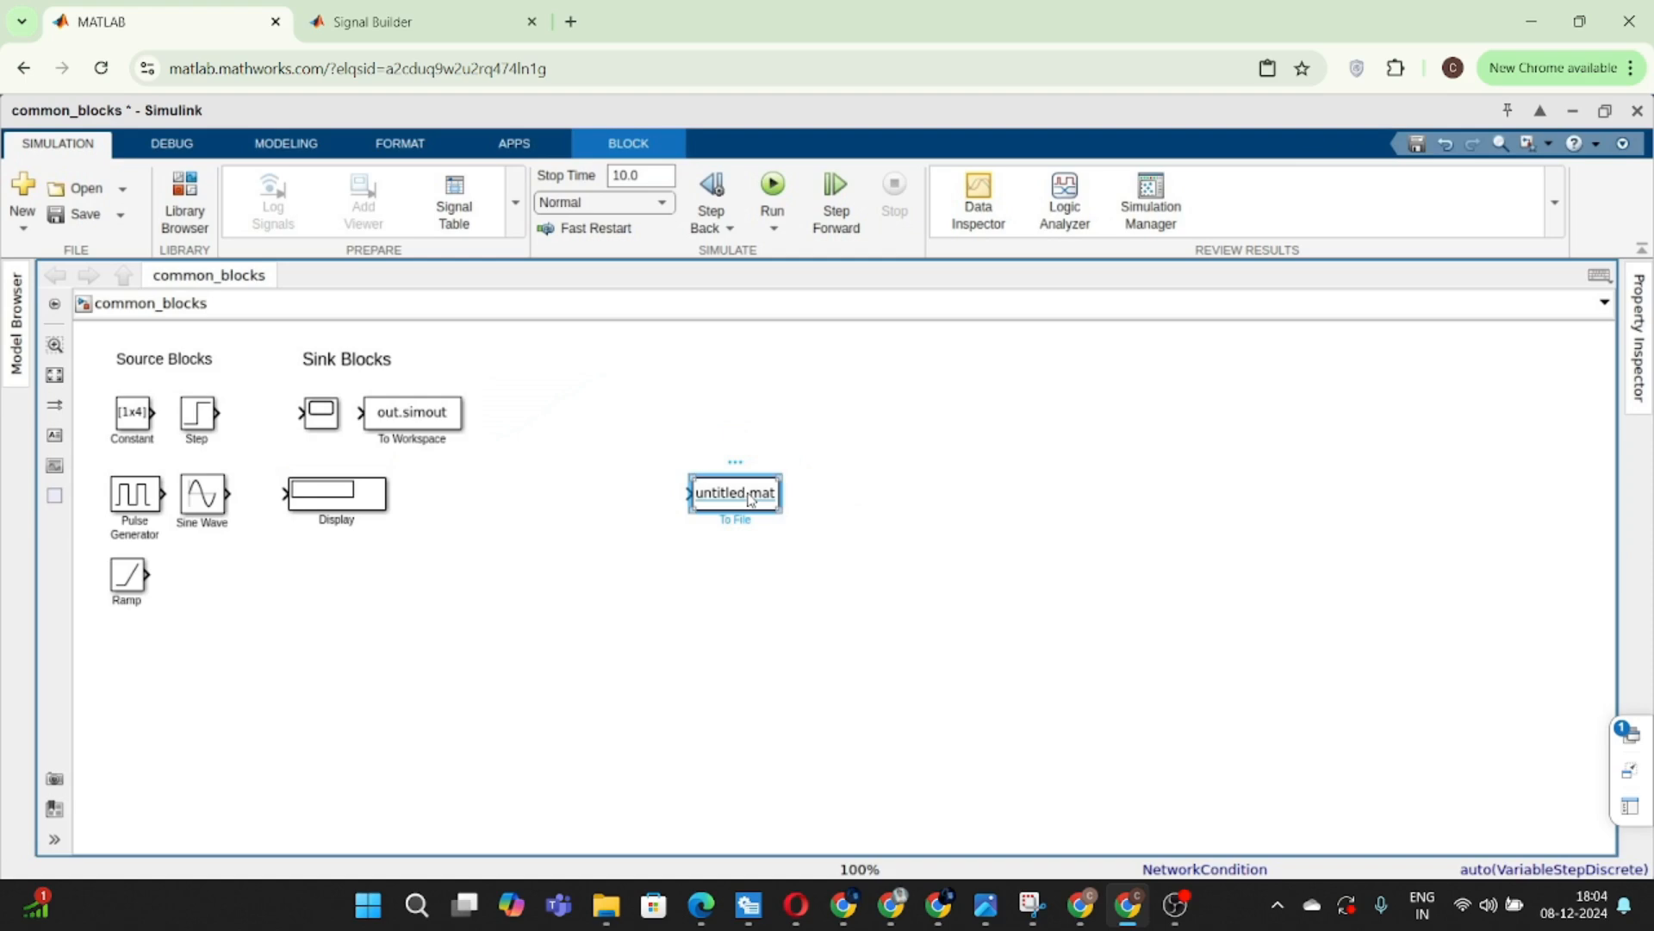
{"action": "left_click", "coordinate": [823, 450]}
{"action": "left_click", "coordinate": [753, 501]}
{"action": "left_click_drag", "start_coordinate": [752, 501], "coordinate": [473, 506]}
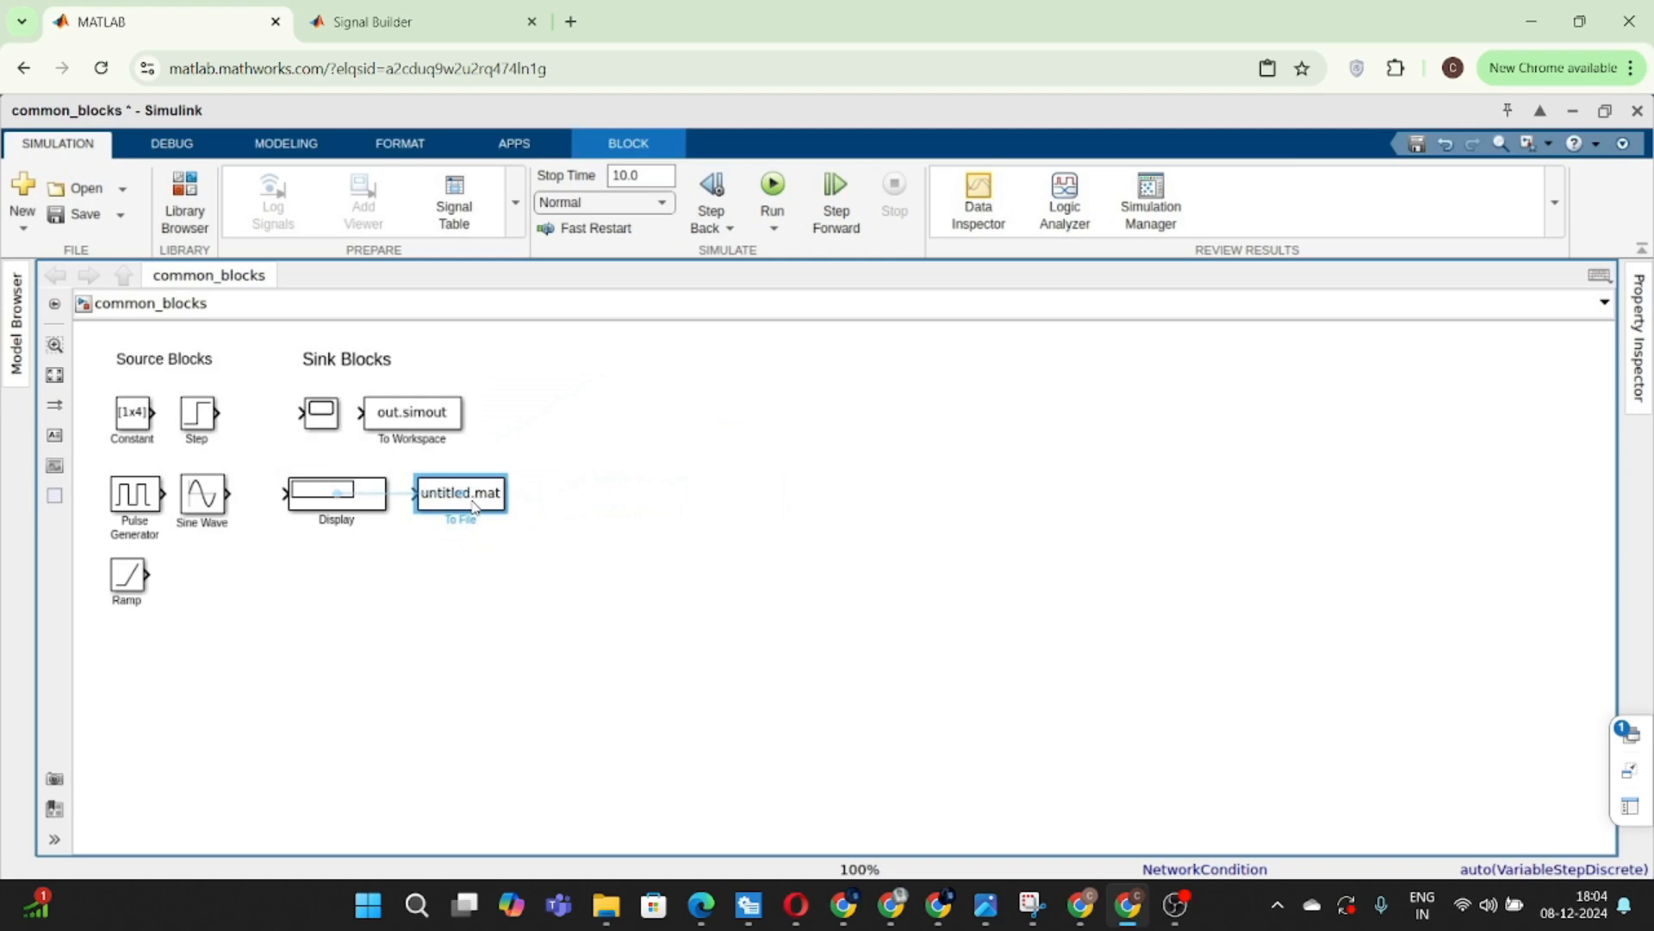
{"action": "left_click", "coordinate": [645, 497]}
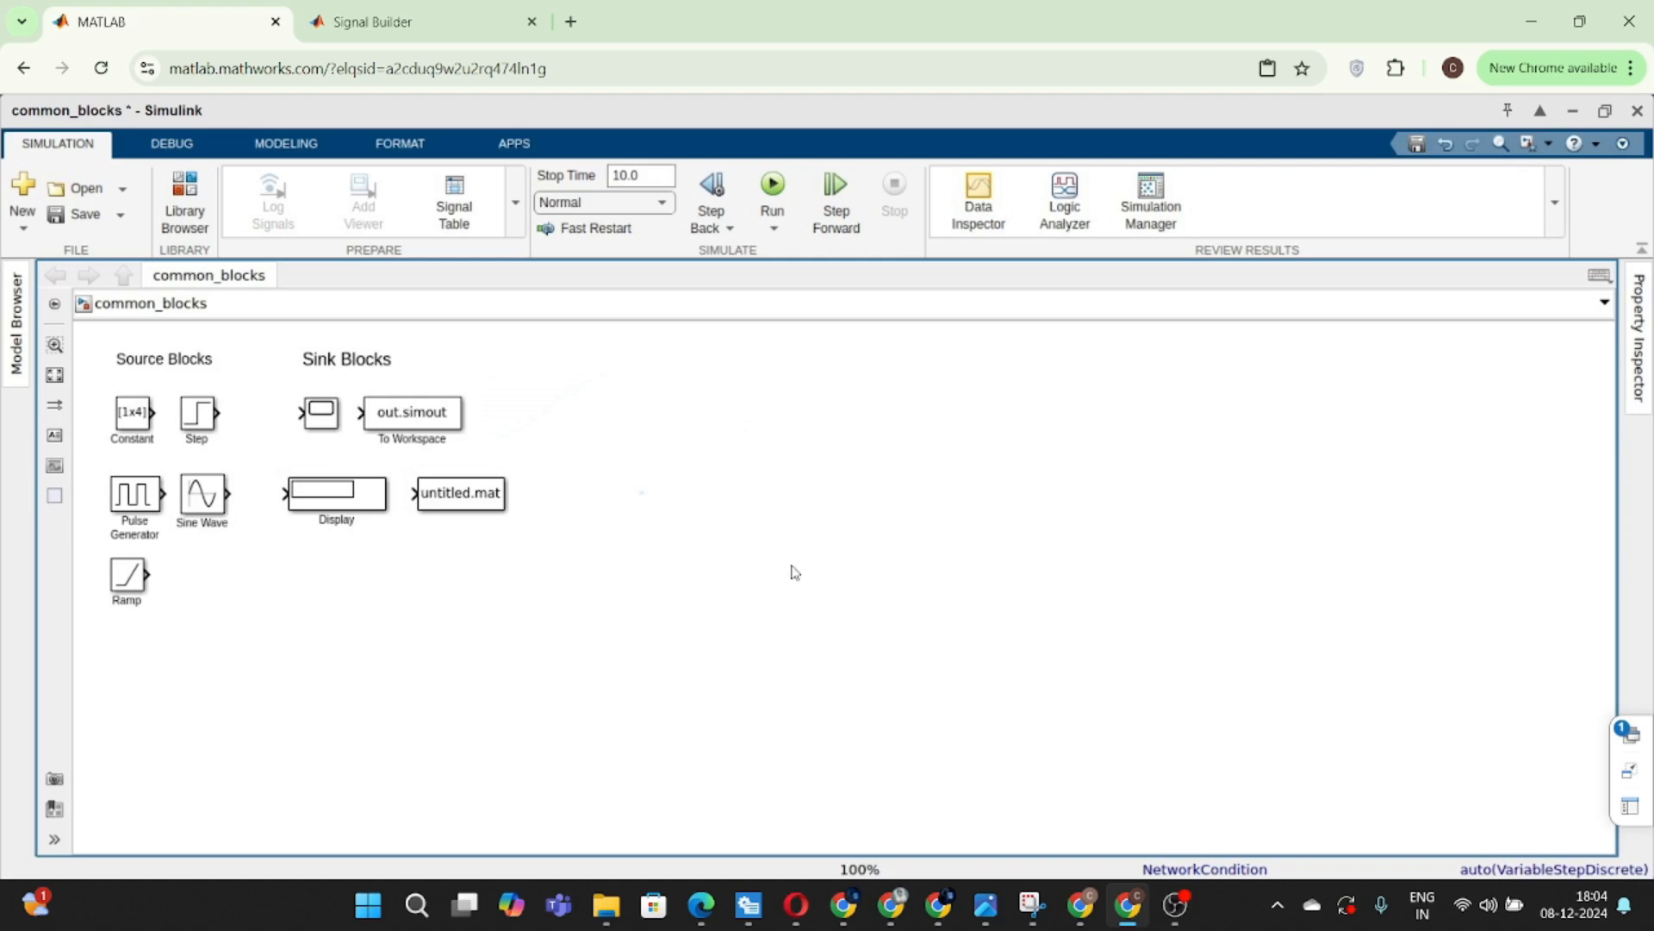
- Add an annotation reading "MAthematical Operations" and increase its font size by three increments
{"action": "double_click", "coordinate": [728, 639]}
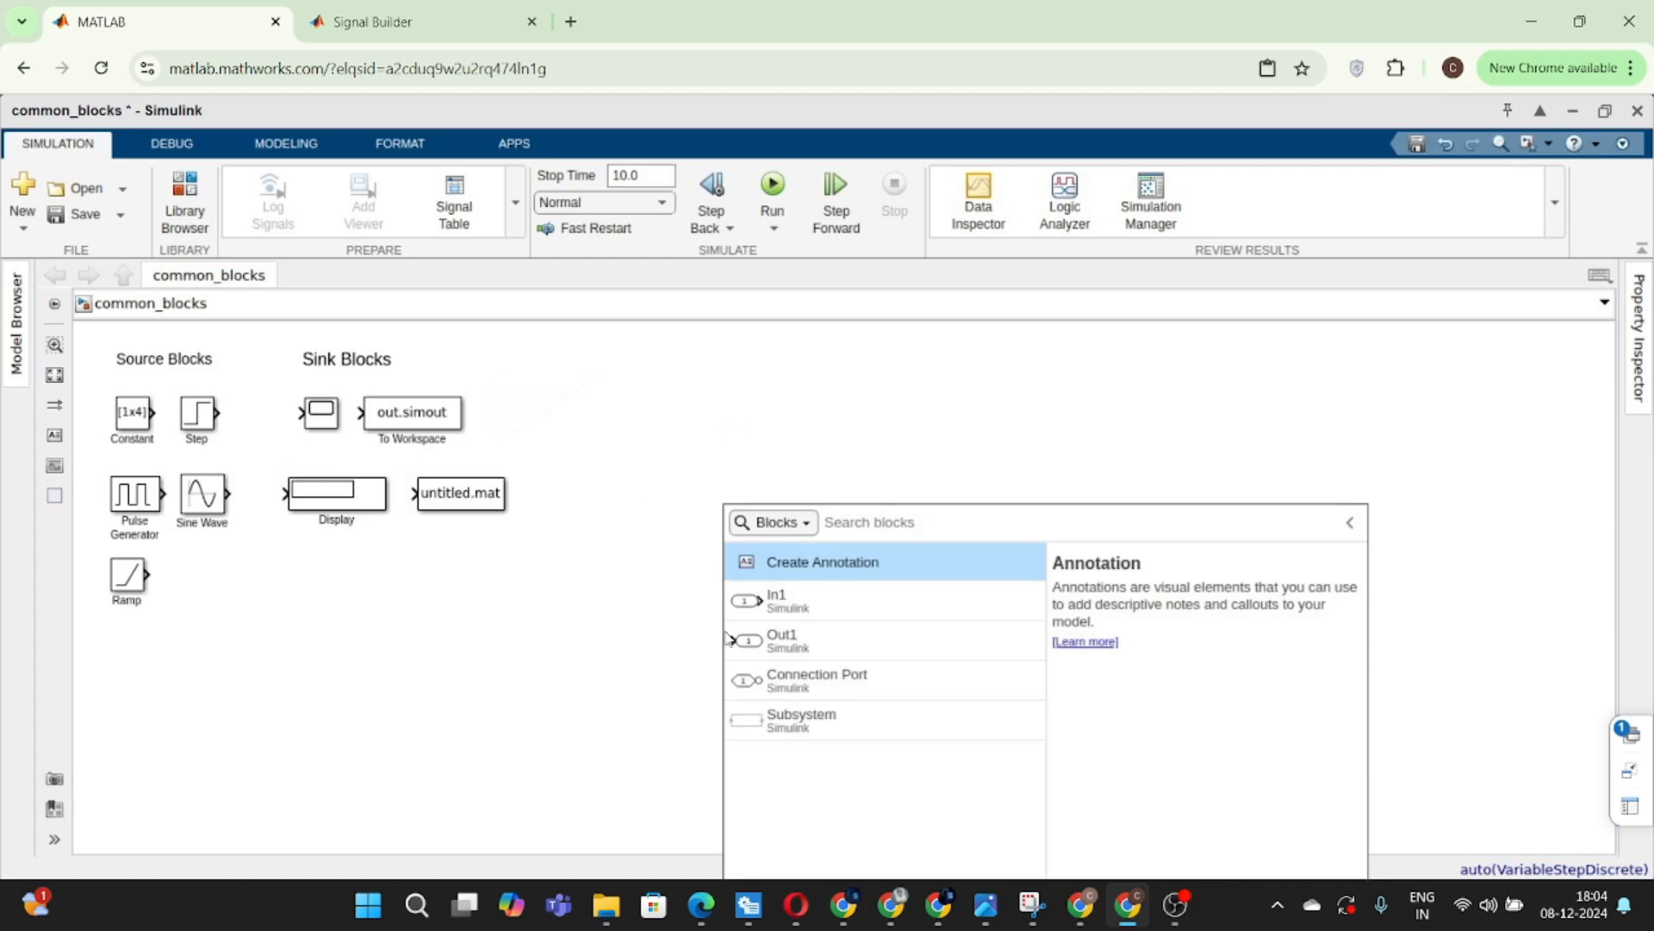
{"action": "type", "text": "MAthematical "}
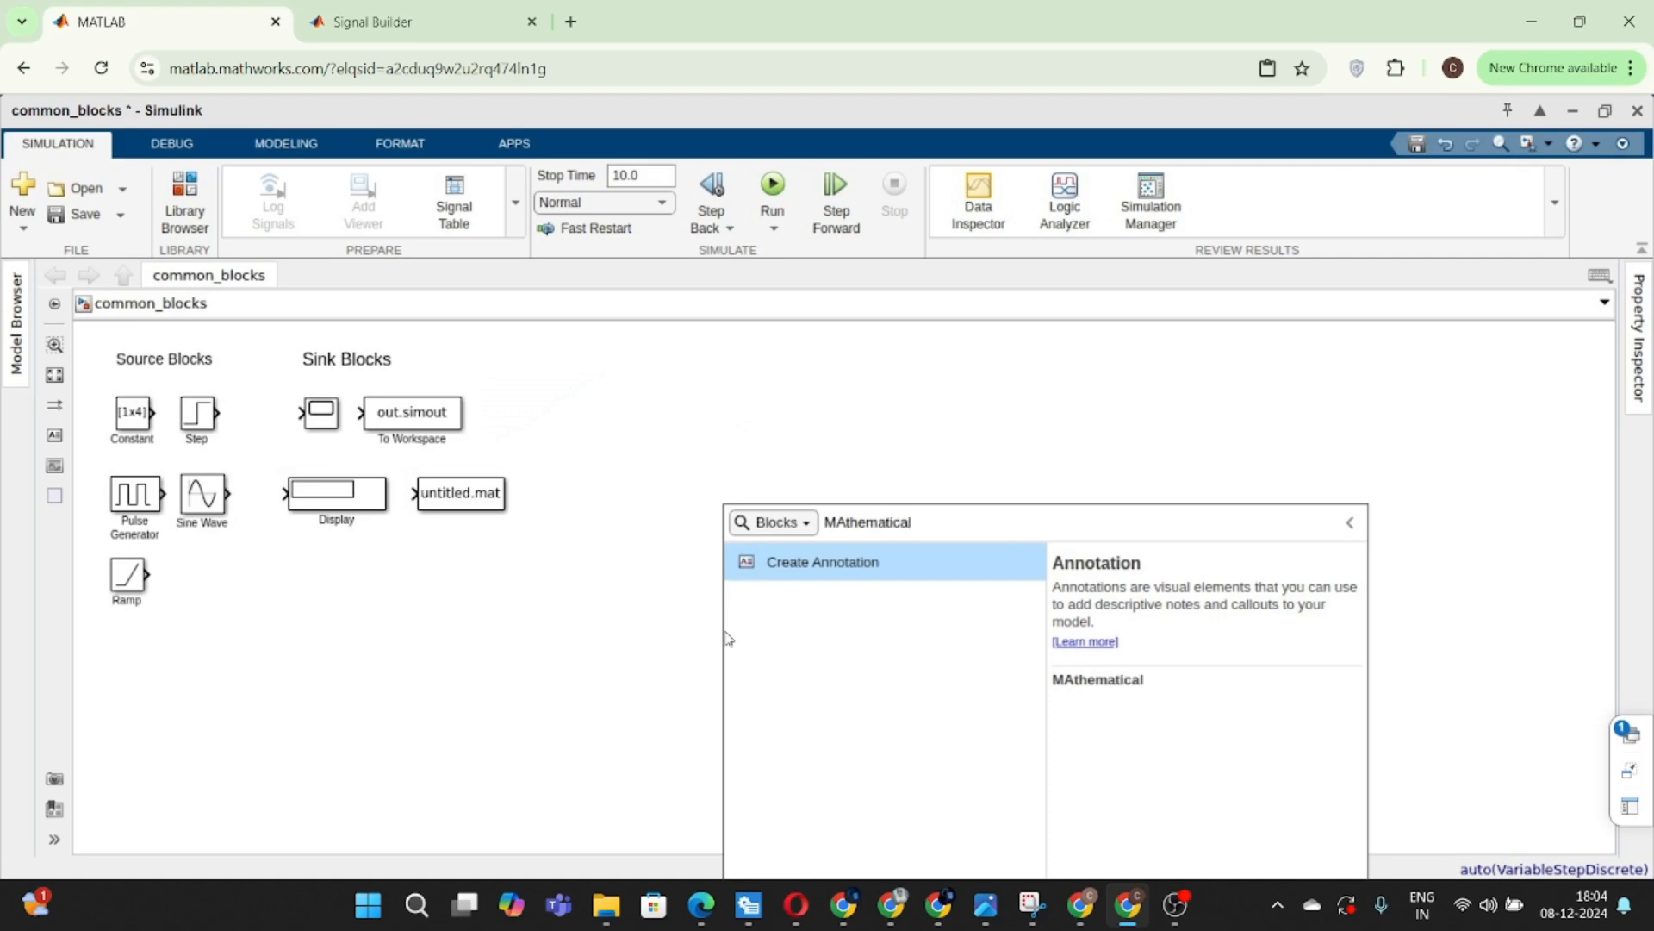
{"action": "type", "text": "Operations"}
{"action": "key", "text": "Return"}
{"action": "double_click", "coordinate": [729, 636]}
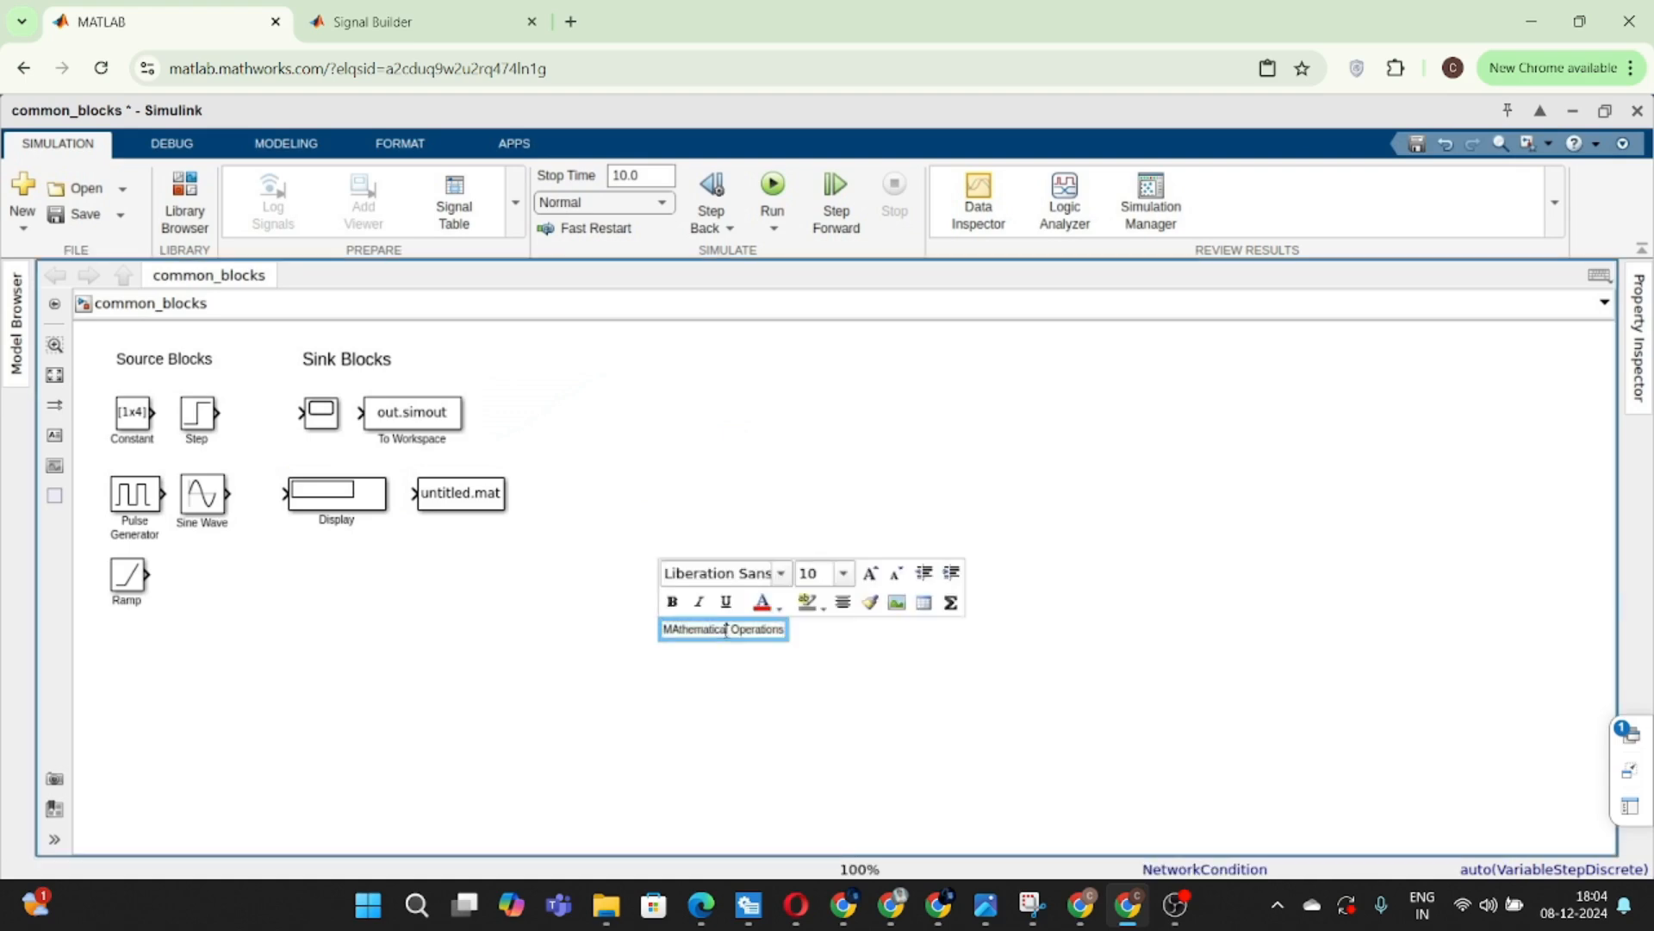
{"action": "key", "text": "ctrl+a"}
{"action": "left_click", "coordinate": [872, 572]}
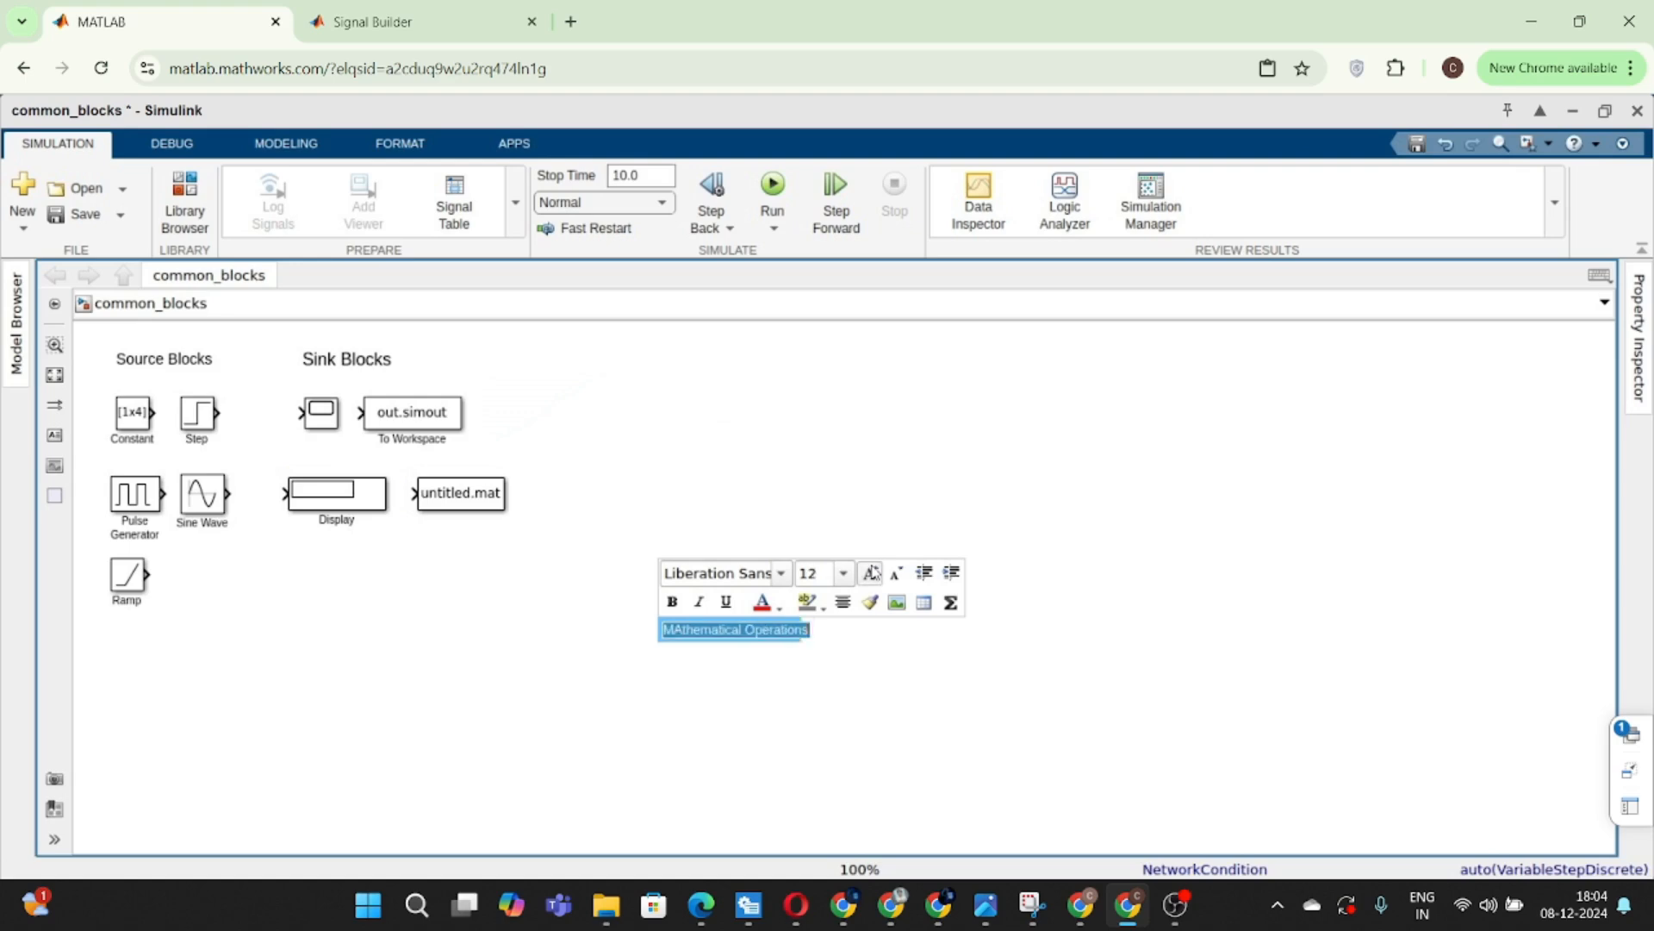
{"action": "left_click", "coordinate": [872, 572]}
{"action": "left_click", "coordinate": [872, 572]}
{"action": "left_click", "coordinate": [1031, 566]}
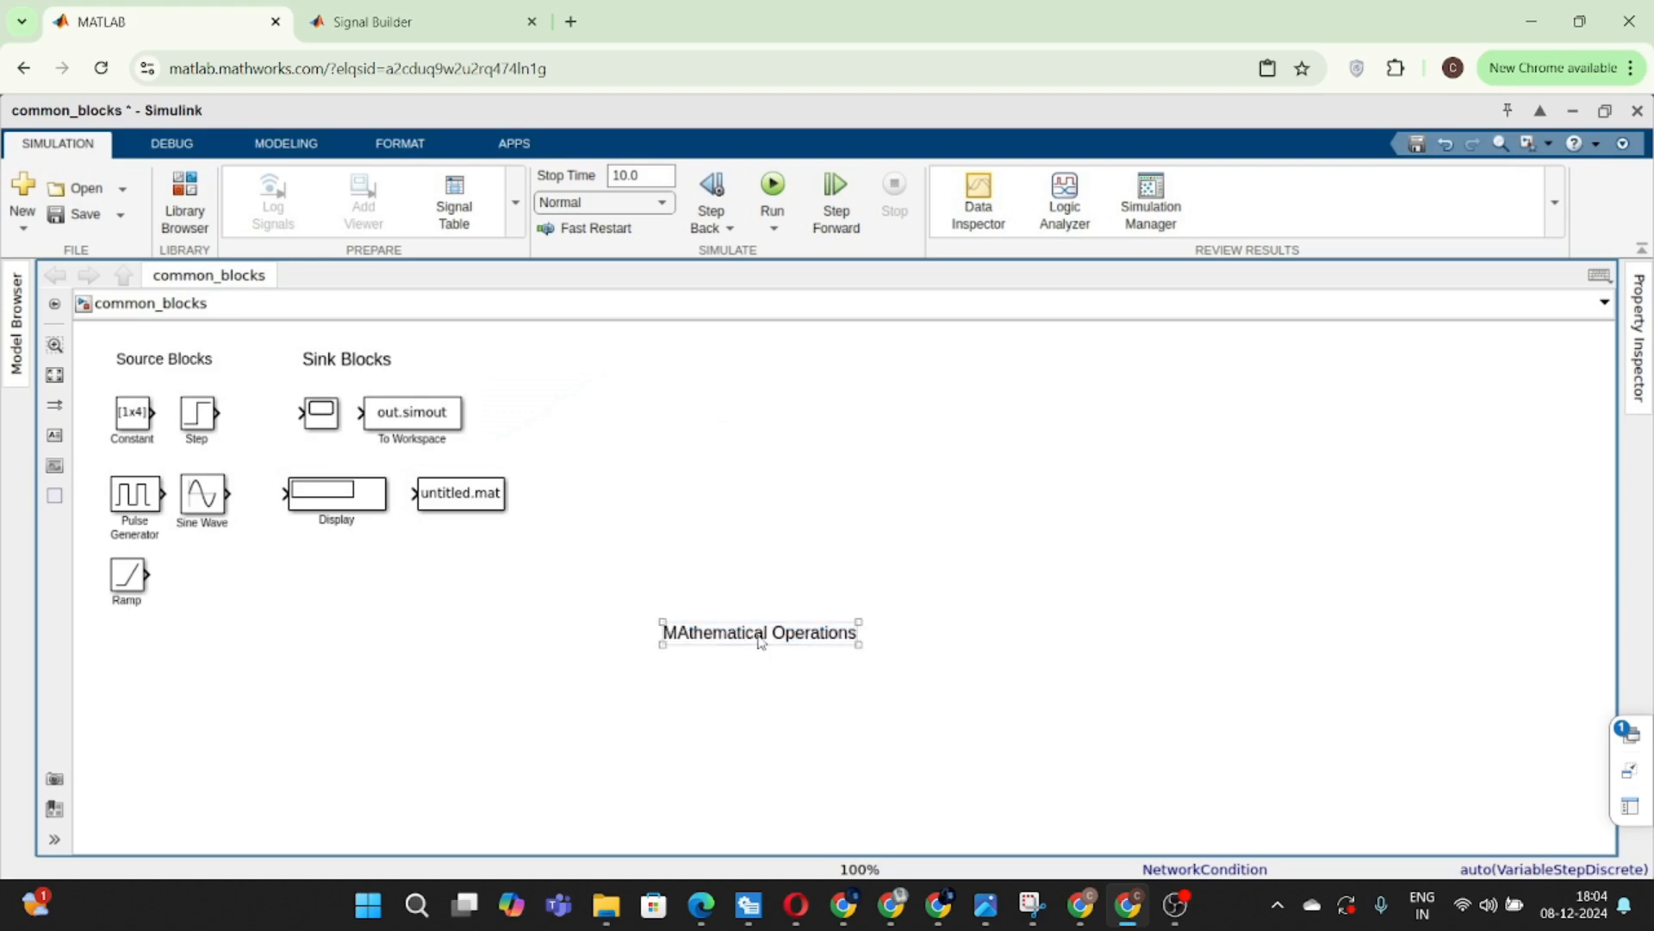
- Move the MAthematical Operations annotation below the Ramp block and save the model
{"action": "mouse_move", "coordinate": [758, 645]}
{"action": "left_mouse_down"}
{"action": "mouse_move", "coordinate": [573, 635]}
{"action": "mouse_move", "coordinate": [220, 667]}
{"action": "mouse_move", "coordinate": [200, 653]}
{"action": "left_mouse_up"}
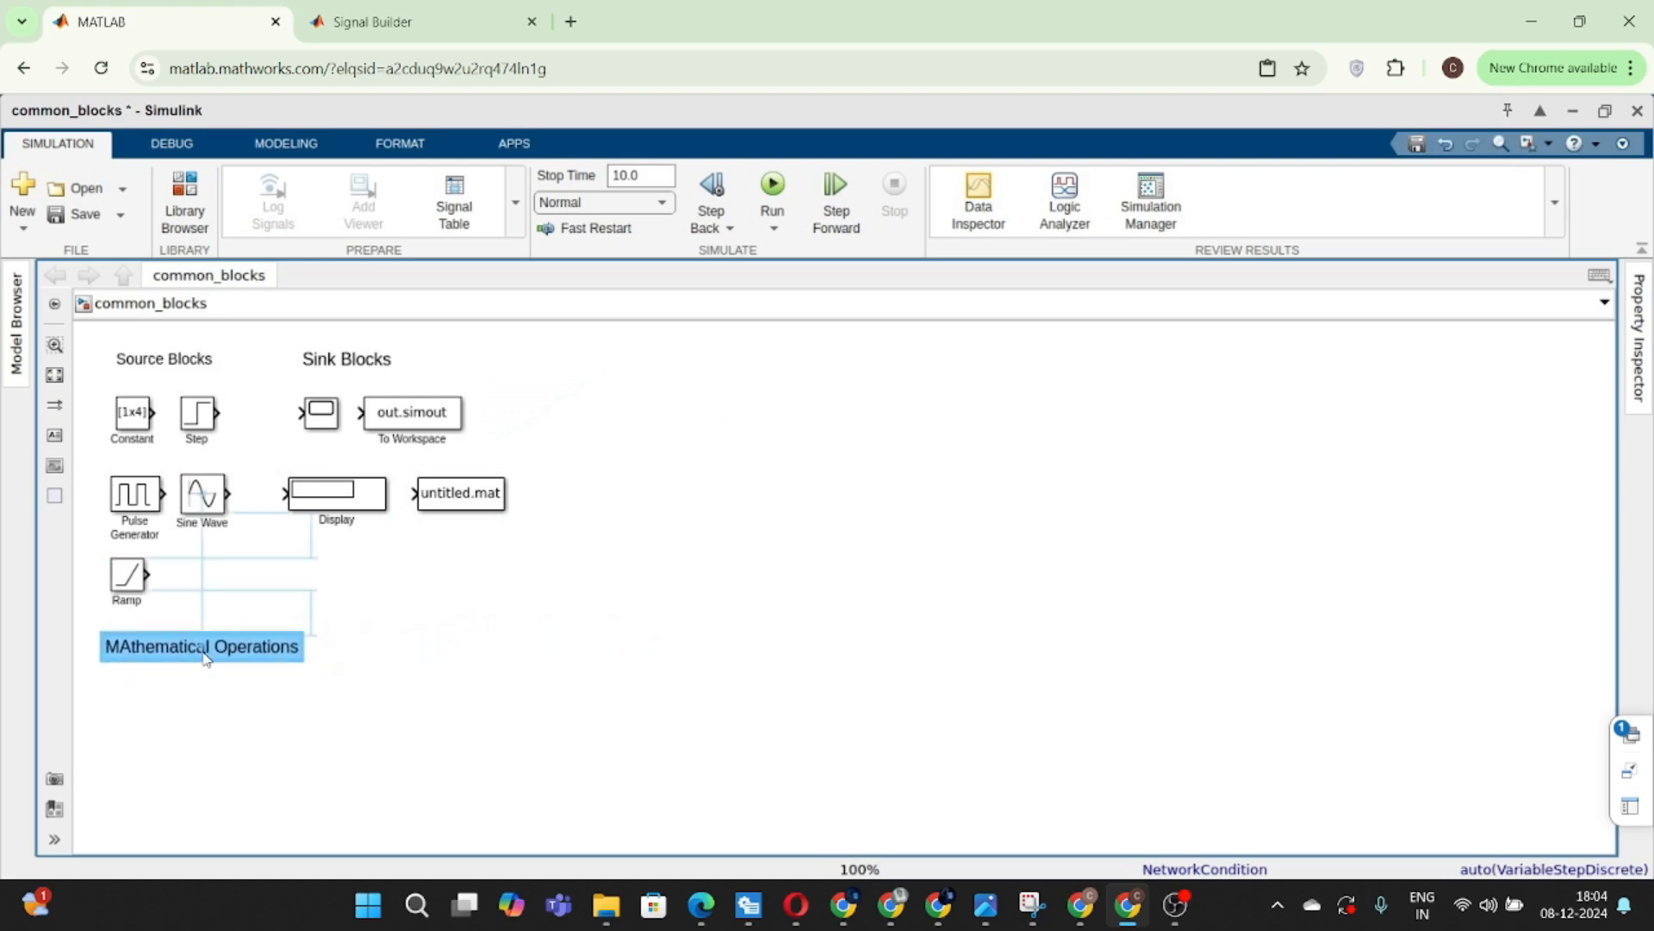
{"action": "left_click", "coordinate": [482, 642]}
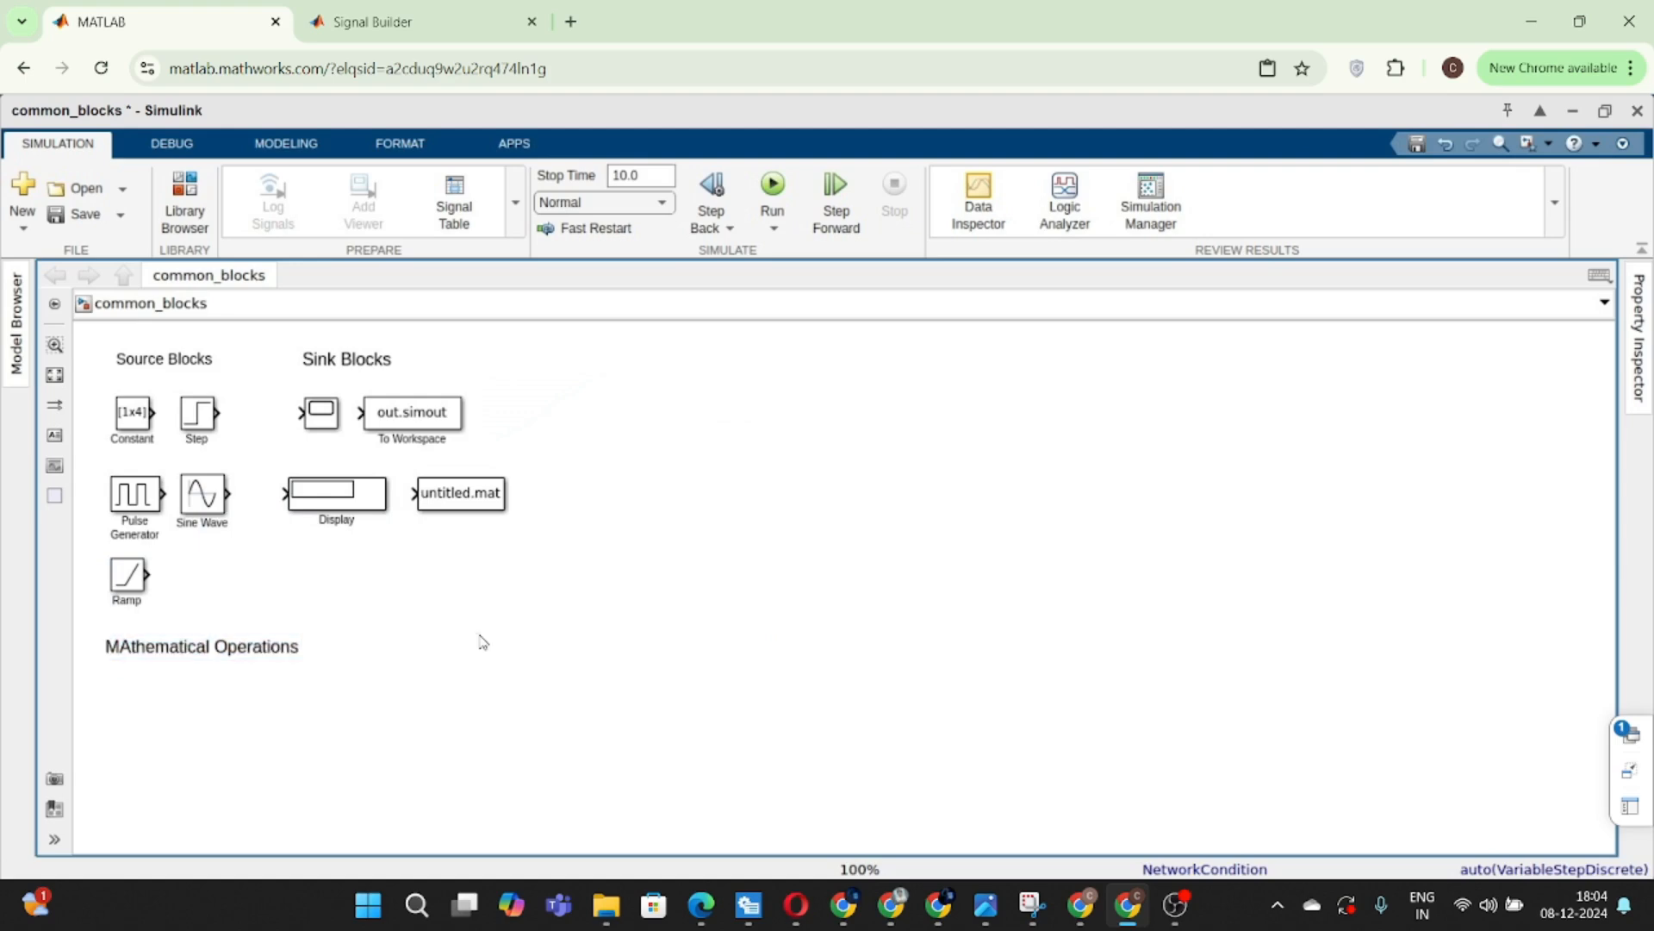
{"action": "key", "text": "ctrl+s"}
- Add a Gain block, enlarge it, and position it in the empty canvas area beyond the sink blocks
{"action": "double_click", "coordinate": [702, 622]}
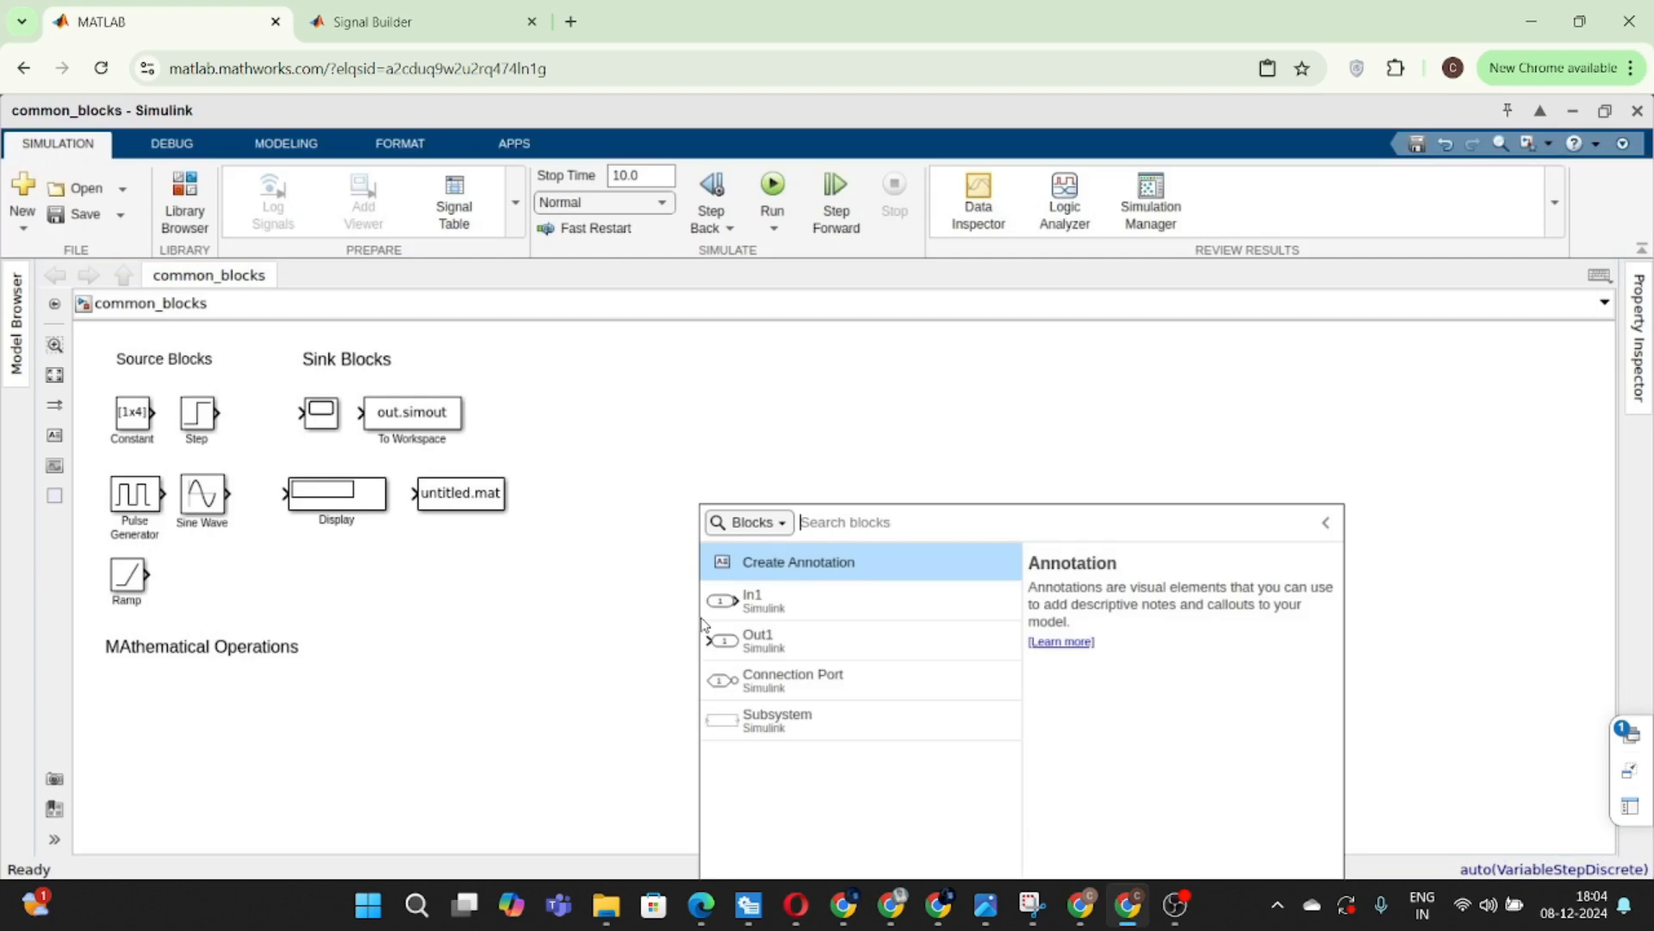
{"action": "type", "text": "Add"}
{"action": "key", "text": "Return"}
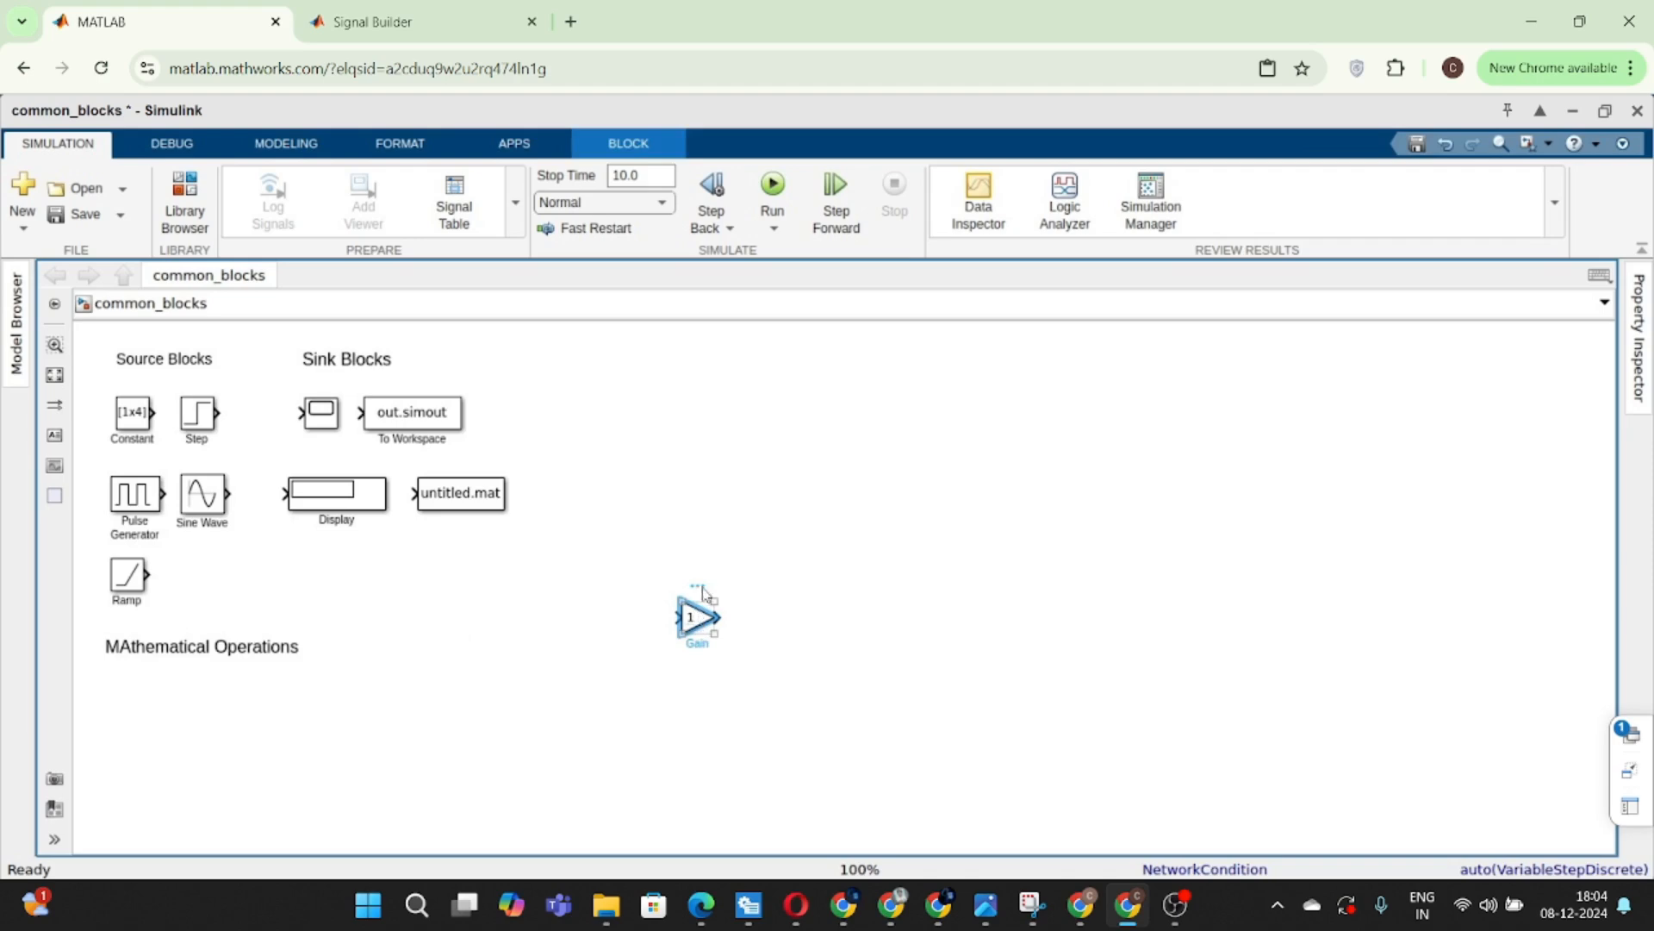
{"action": "mouse_move", "coordinate": [691, 615]}
{"action": "left_click", "coordinate": [695, 617]}
{"action": "left_click_drag", "start_coordinate": [714, 634], "coordinate": [752, 660]}
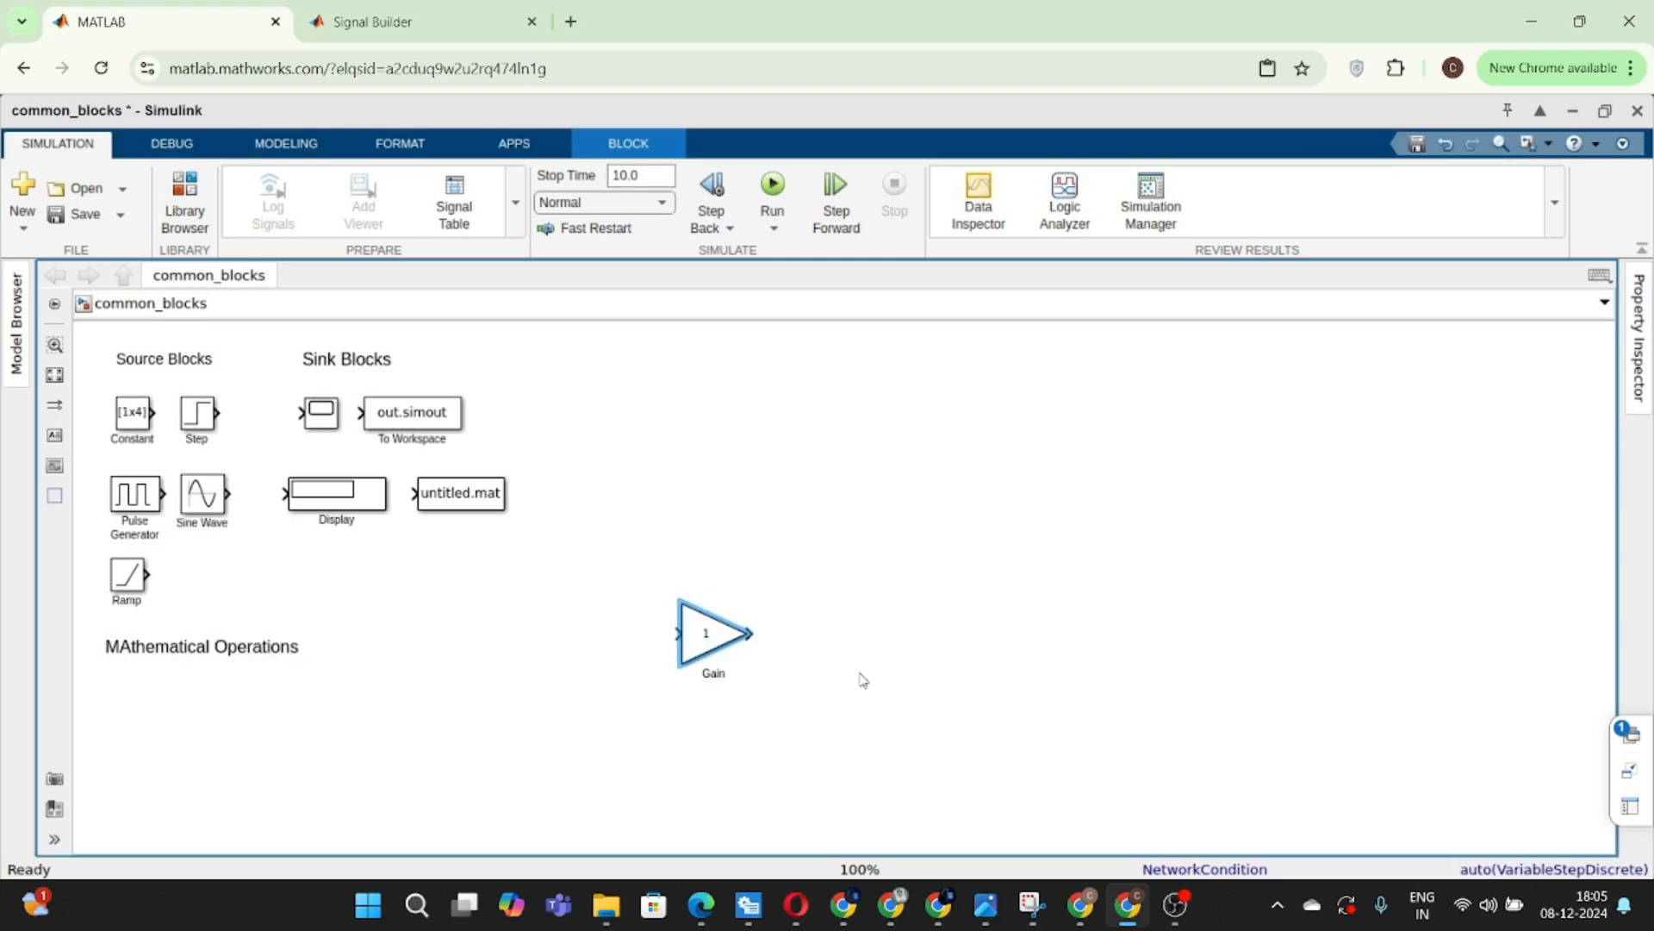
{"action": "left_click", "coordinate": [863, 680]}
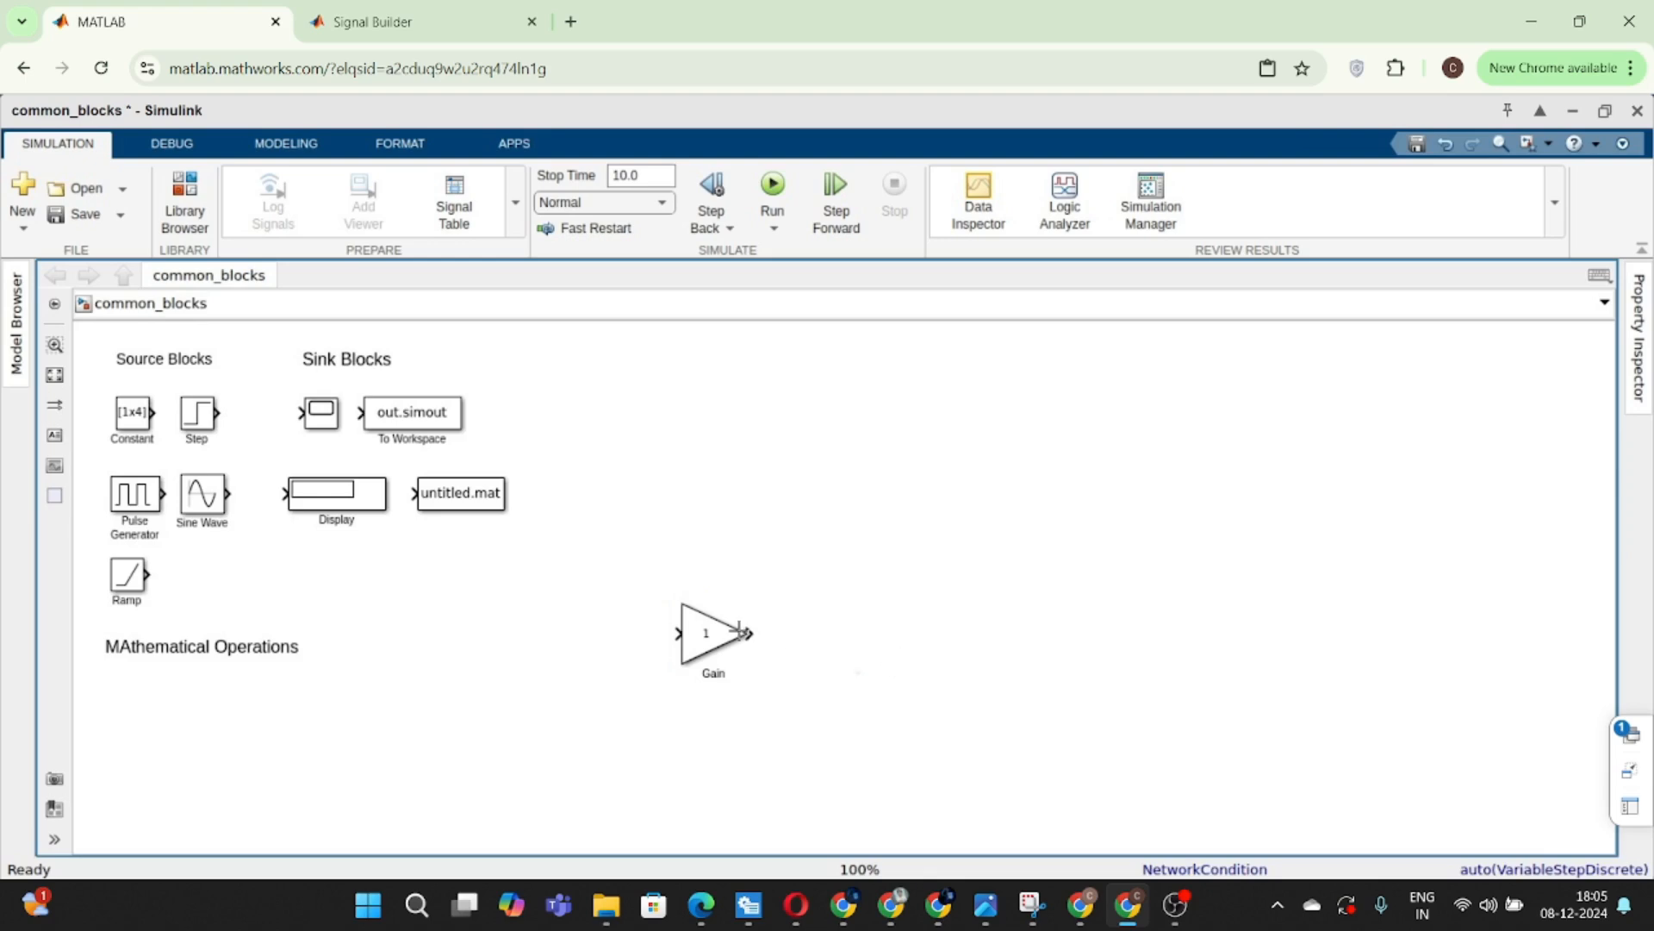
{"action": "left_click", "coordinate": [729, 629]}
{"action": "left_click_drag", "start_coordinate": [729, 629], "coordinate": [832, 593]}
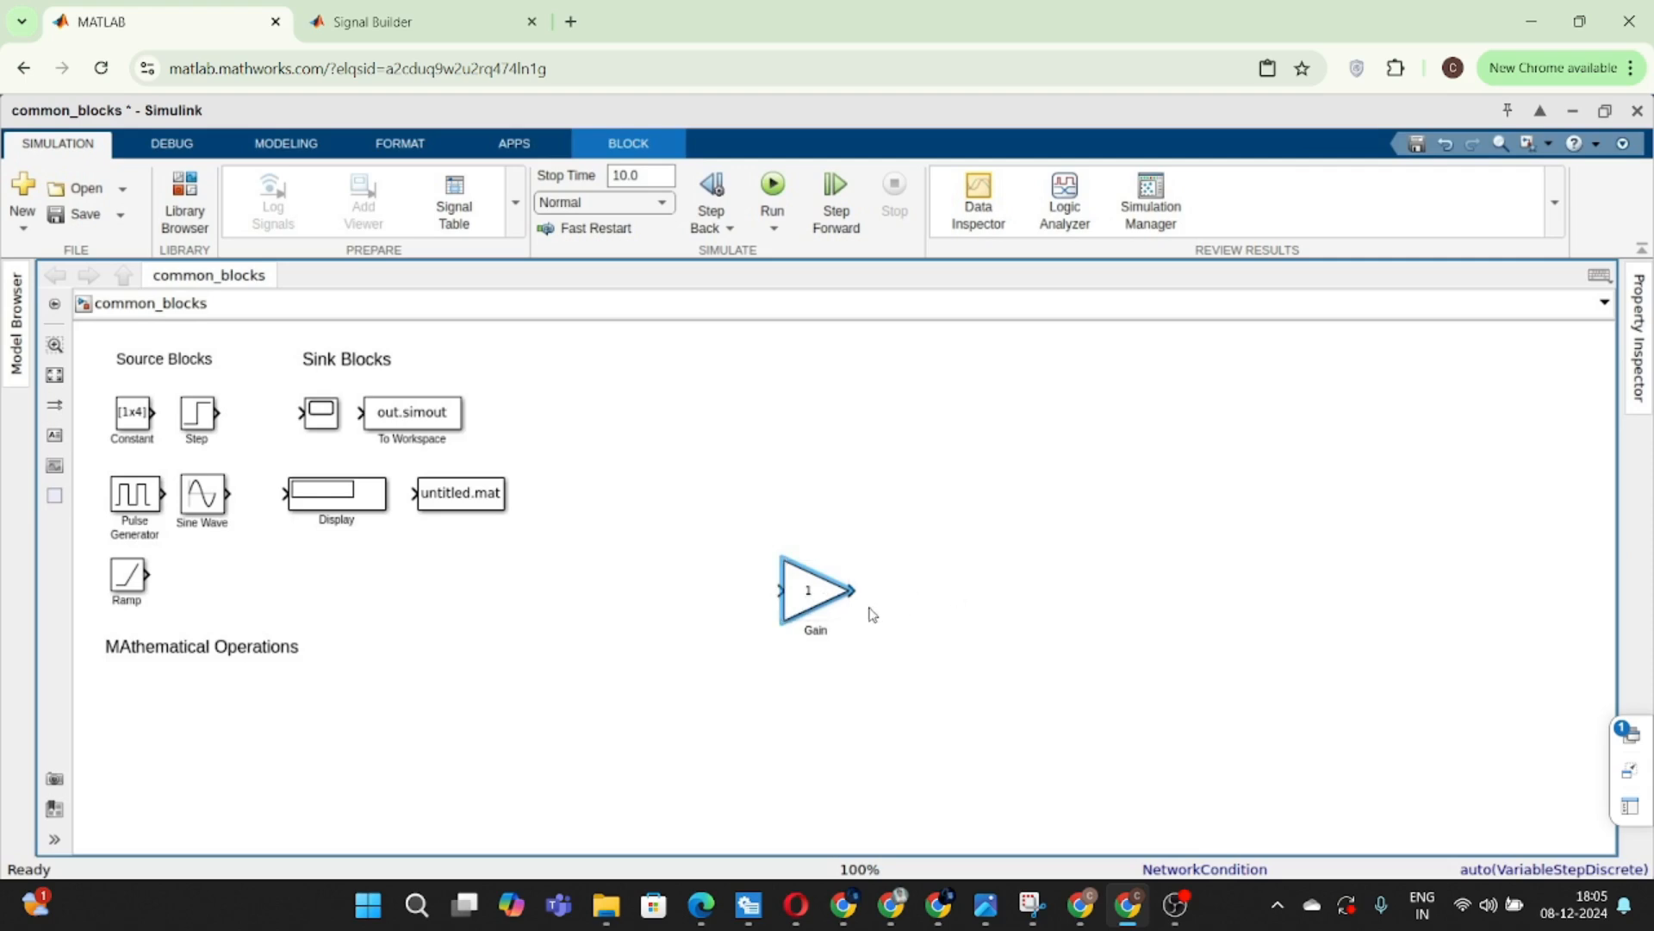
- Set the Gain block's gain to 2
{"action": "double_click", "coordinate": [808, 593]}
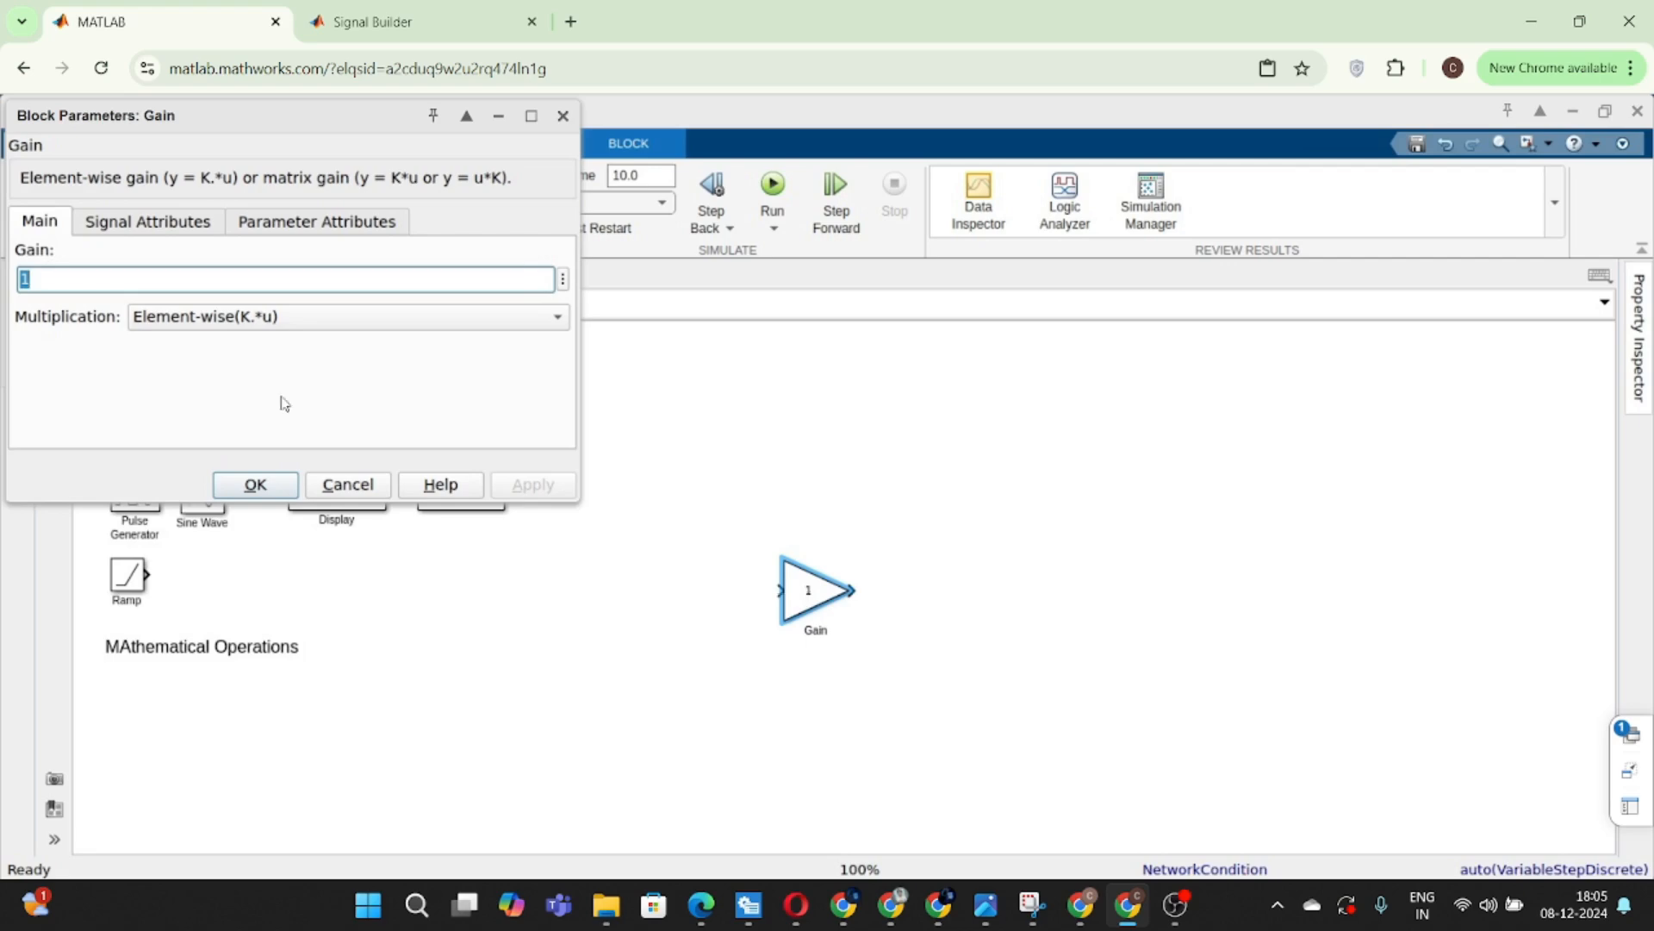
{"action": "type", "text": "2"}
{"action": "key", "text": "Return"}
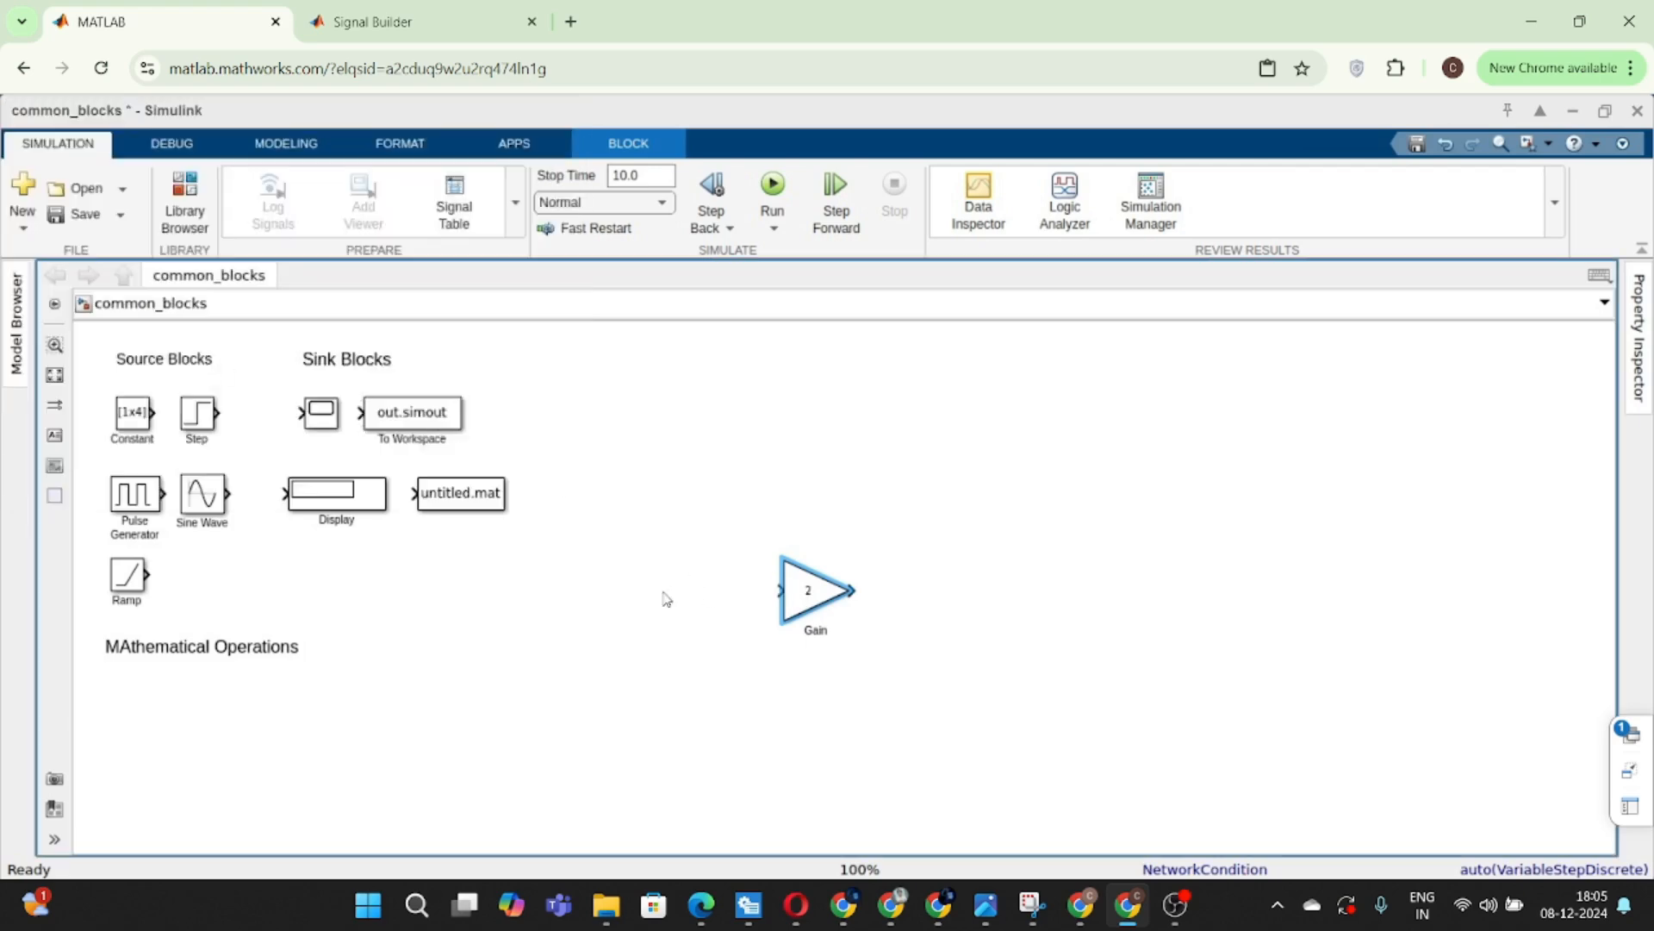
{"action": "left_click", "coordinate": [939, 573]}
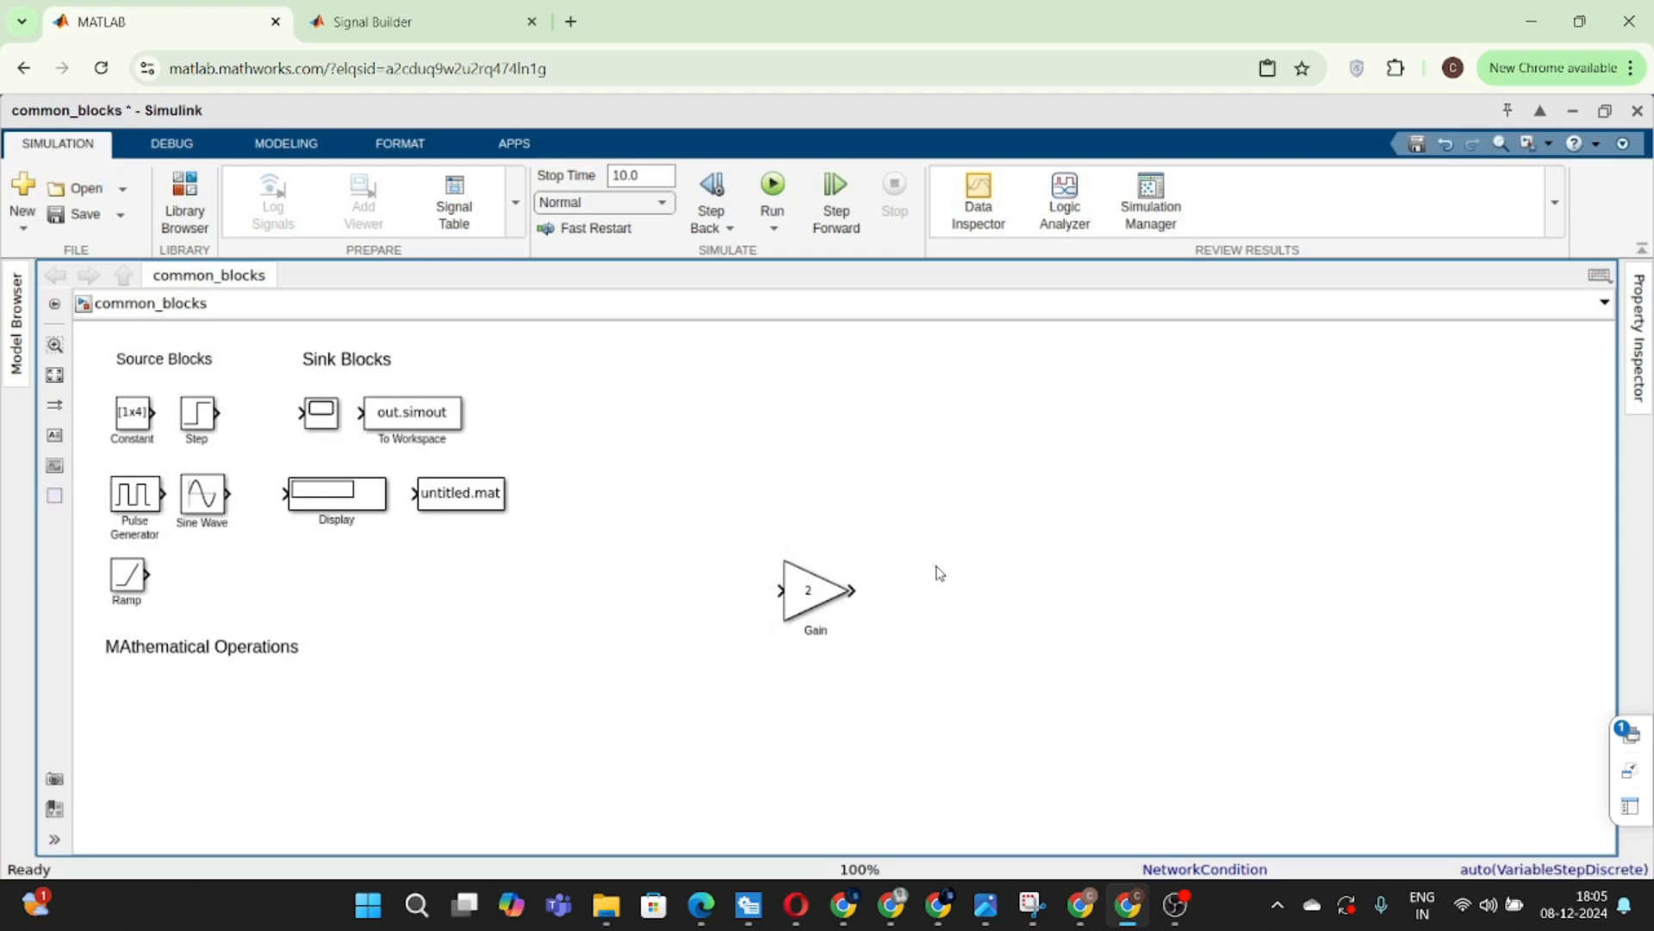
- Add a Constant block before the Gain block, connect it to the Gain input, and set its value to 5
{"action": "double_click", "coordinate": [635, 630]}
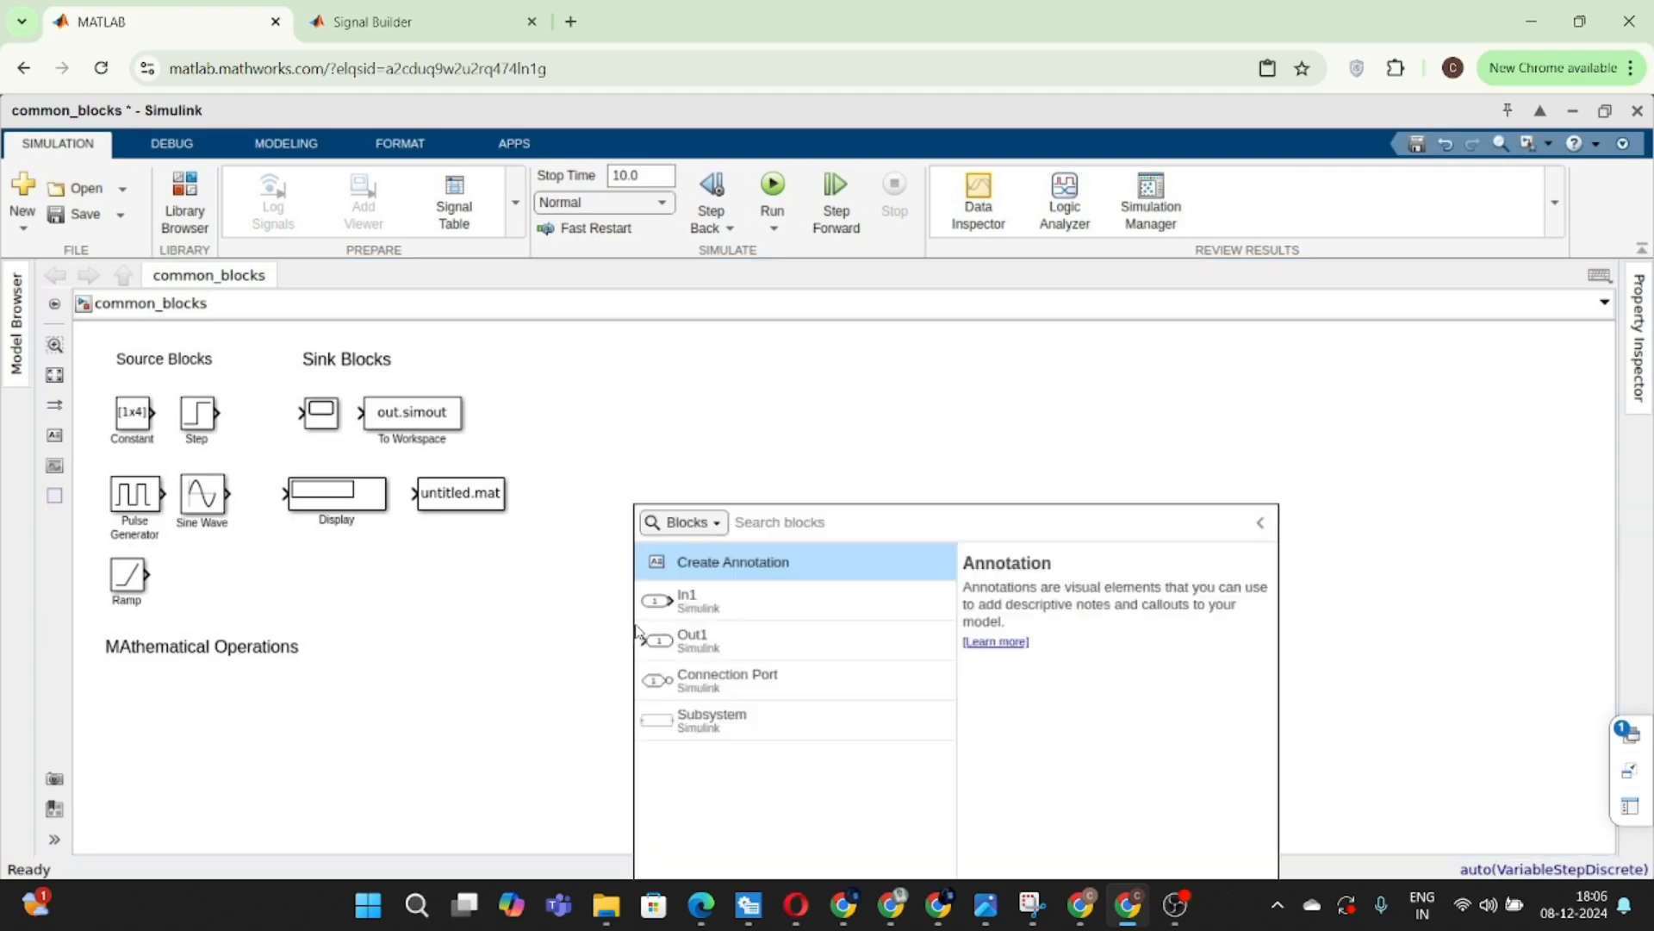
{"action": "type", "text": "con"}
{"action": "key", "text": "Return"}
{"action": "left_click_drag", "start_coordinate": [637, 629], "coordinate": [665, 599]}
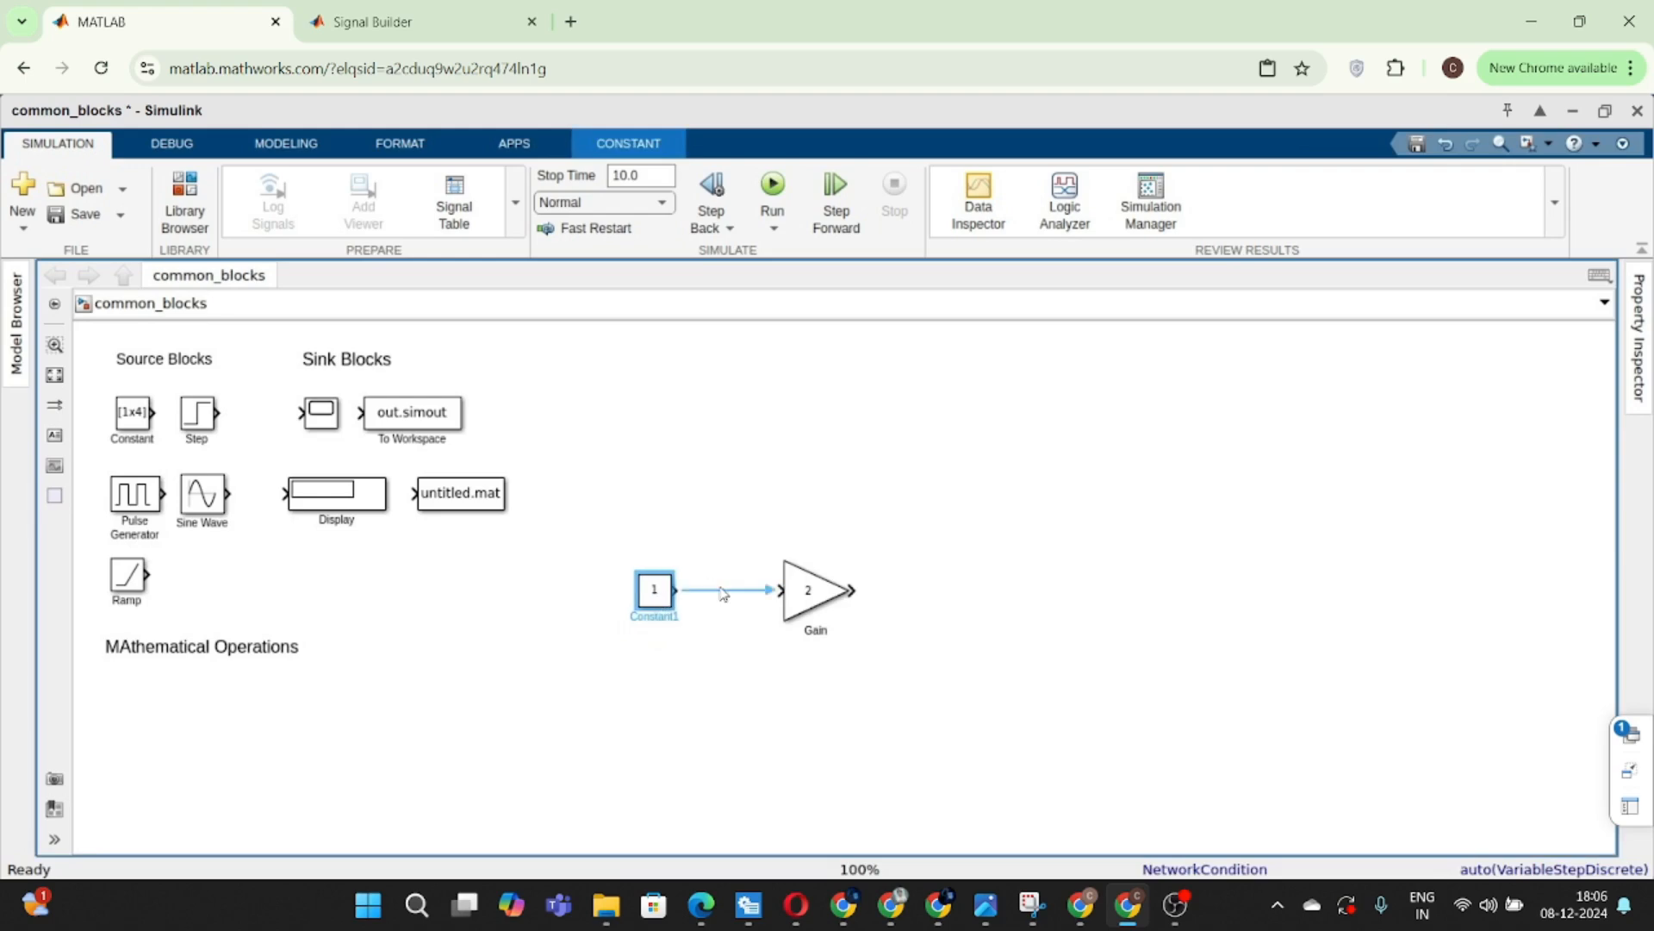
{"action": "double_click", "coordinate": [671, 595]}
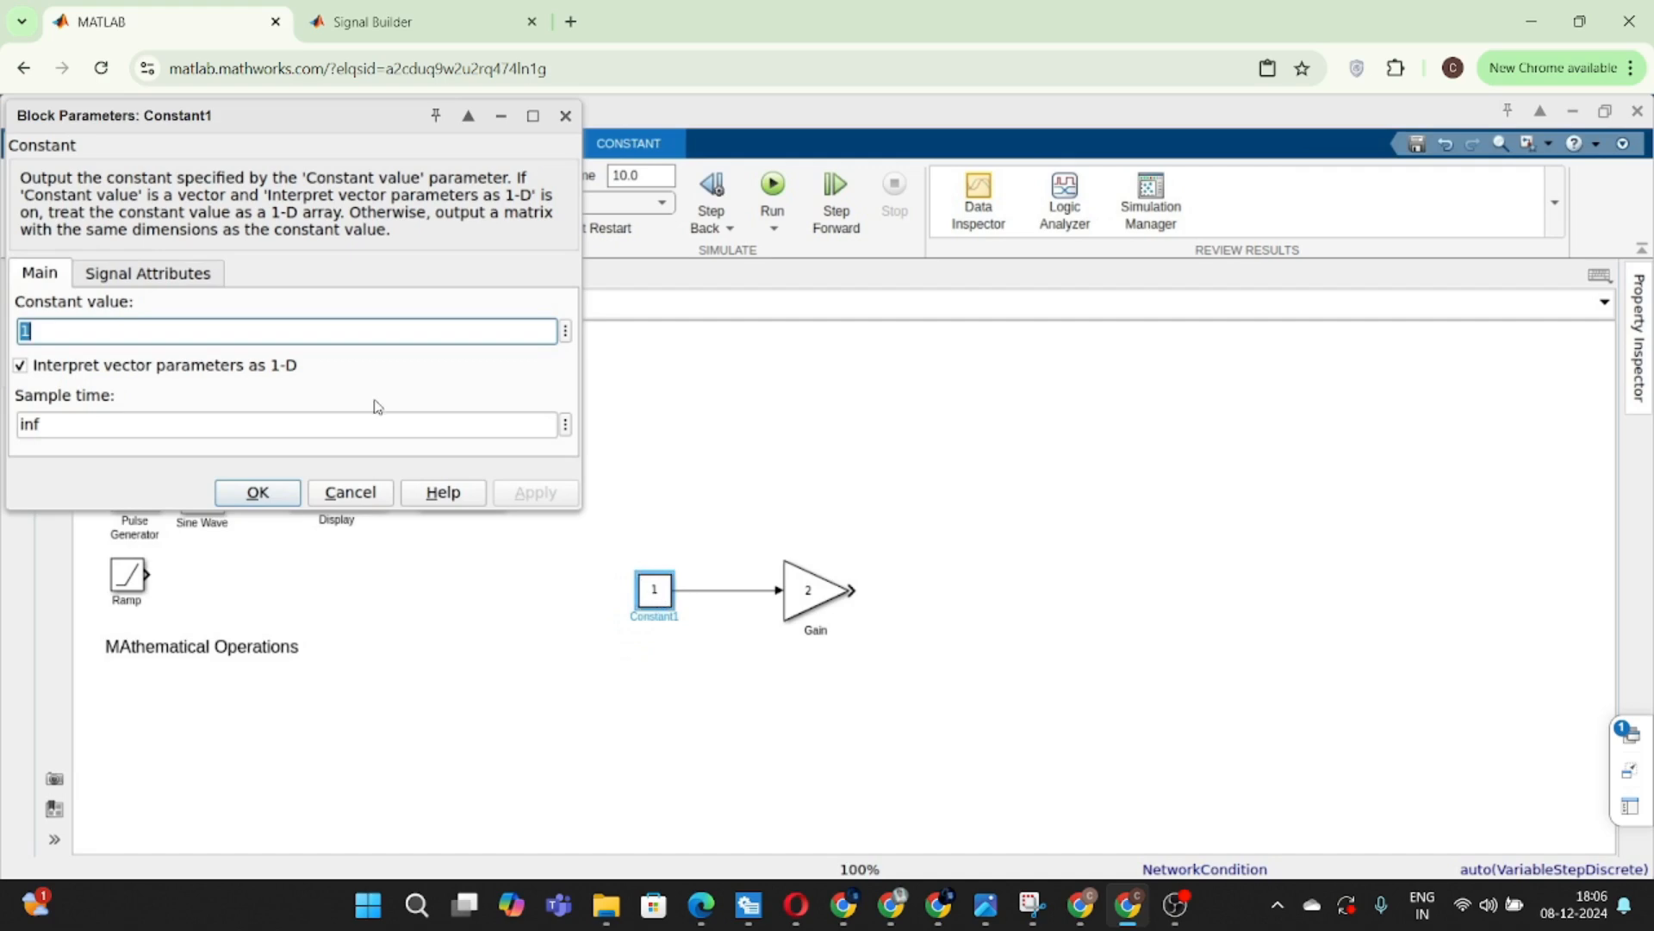
{"action": "key", "text": "Escape"}
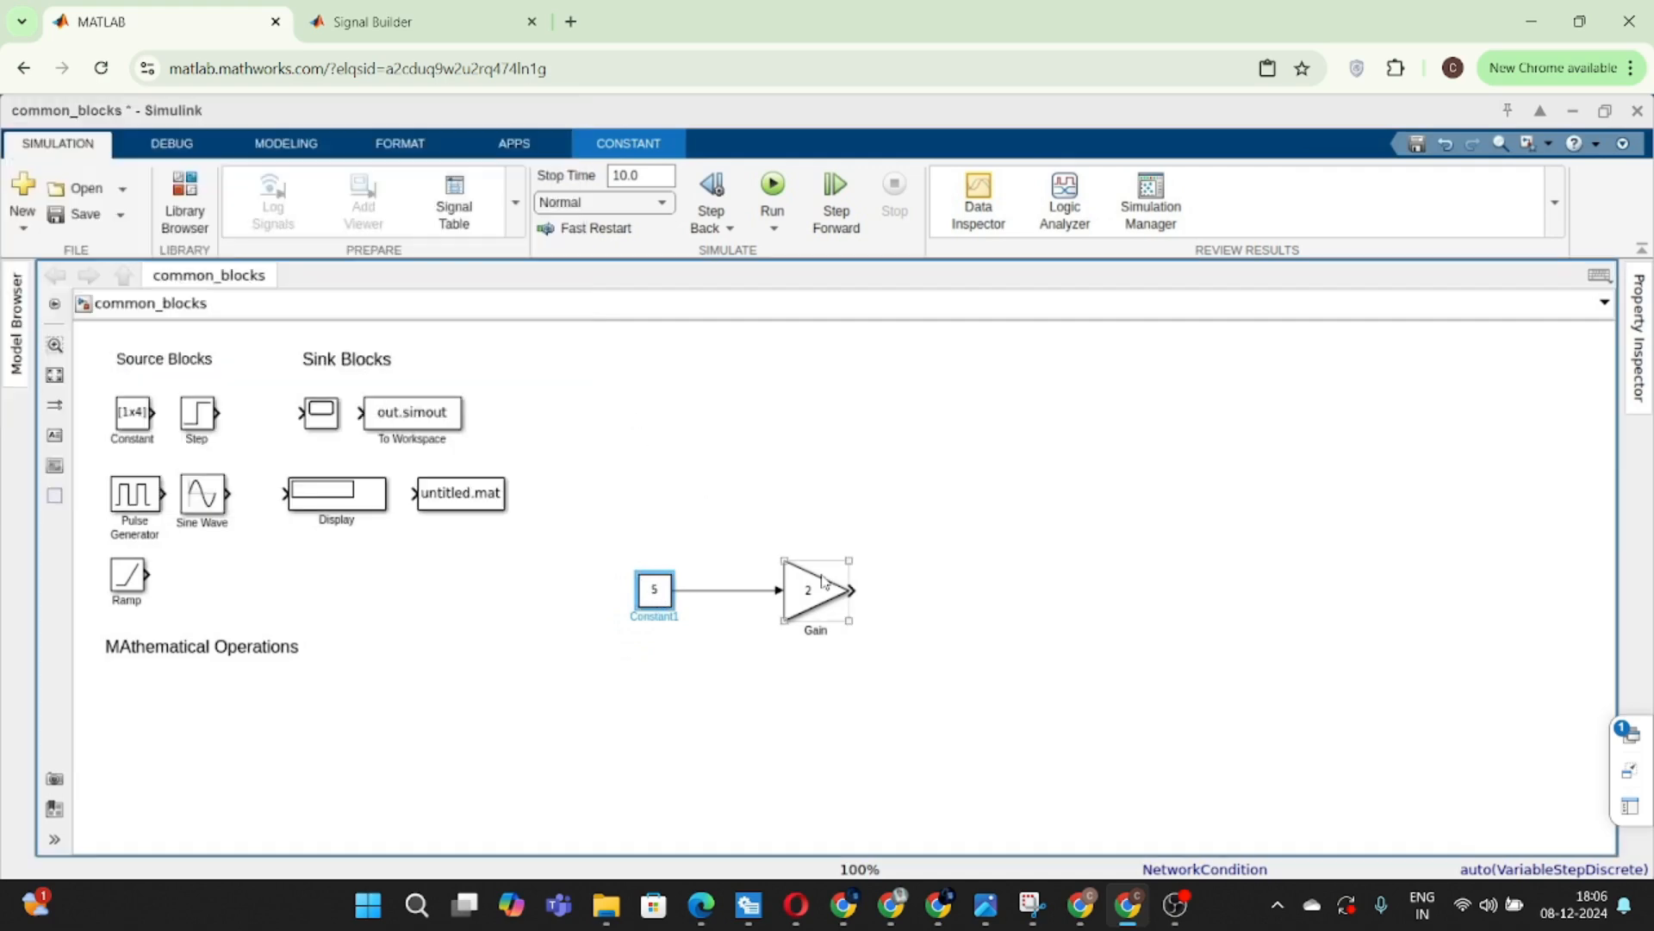
- Set the Gain block's gain to 10
{"action": "left_click", "coordinate": [820, 593]}
{"action": "double_click", "coordinate": [819, 593]}
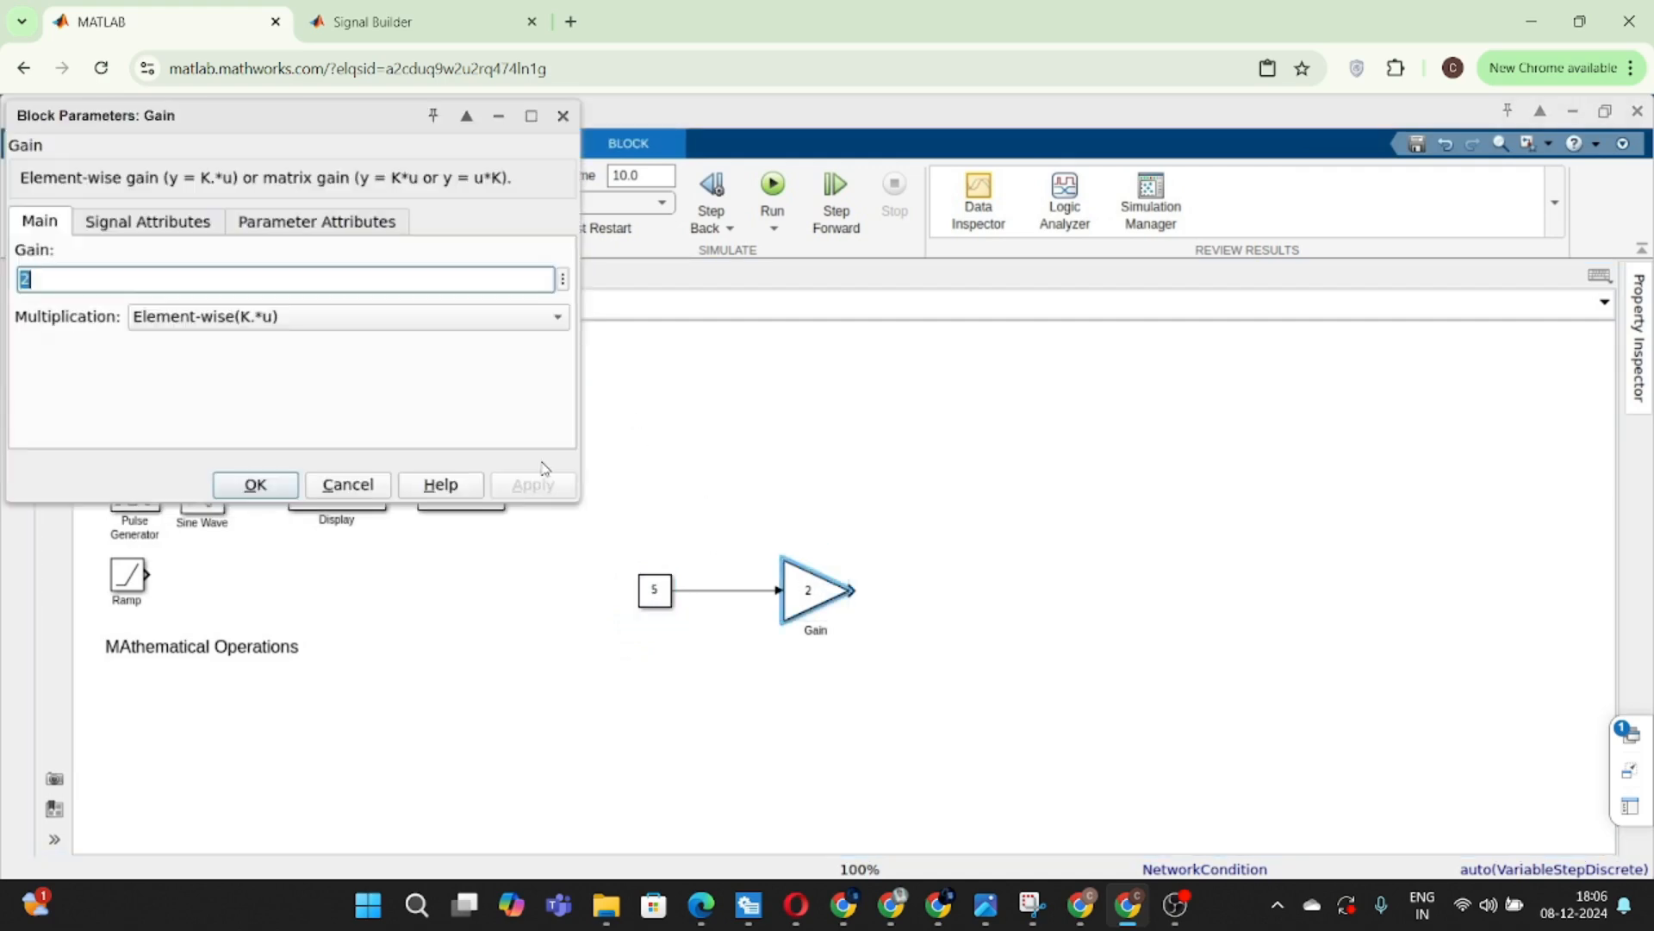
{"action": "type", "text": "10"}
{"action": "key", "text": "Return"}
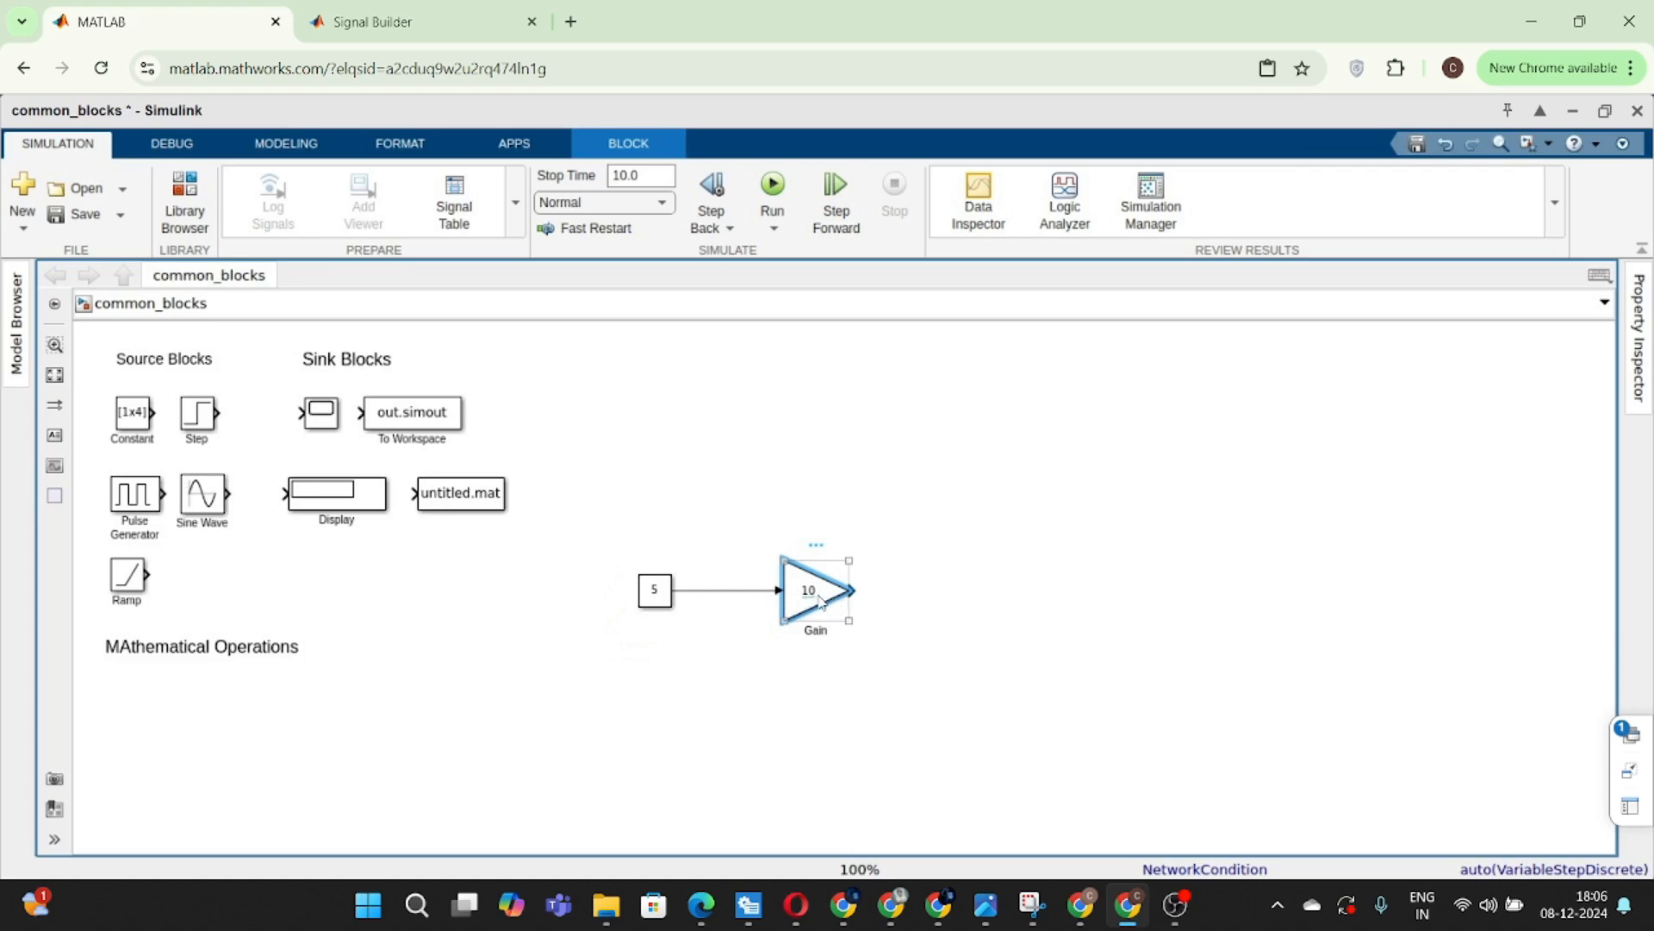
{"action": "left_click", "coordinate": [775, 485]}
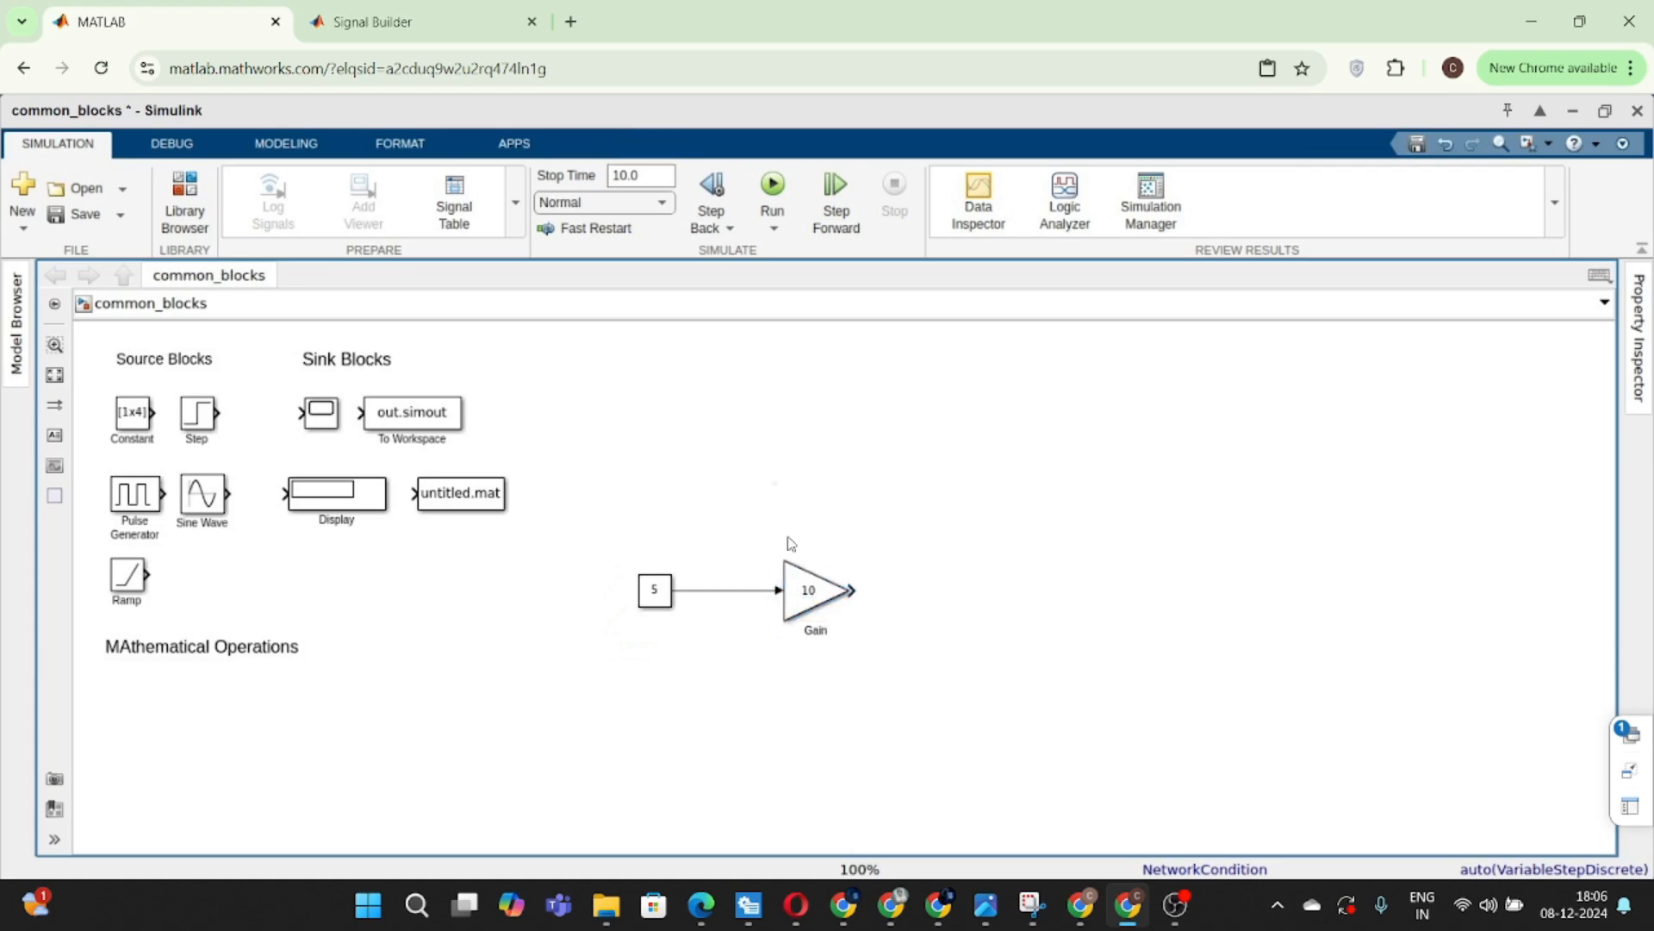
{"action": "left_click", "coordinate": [810, 594]}
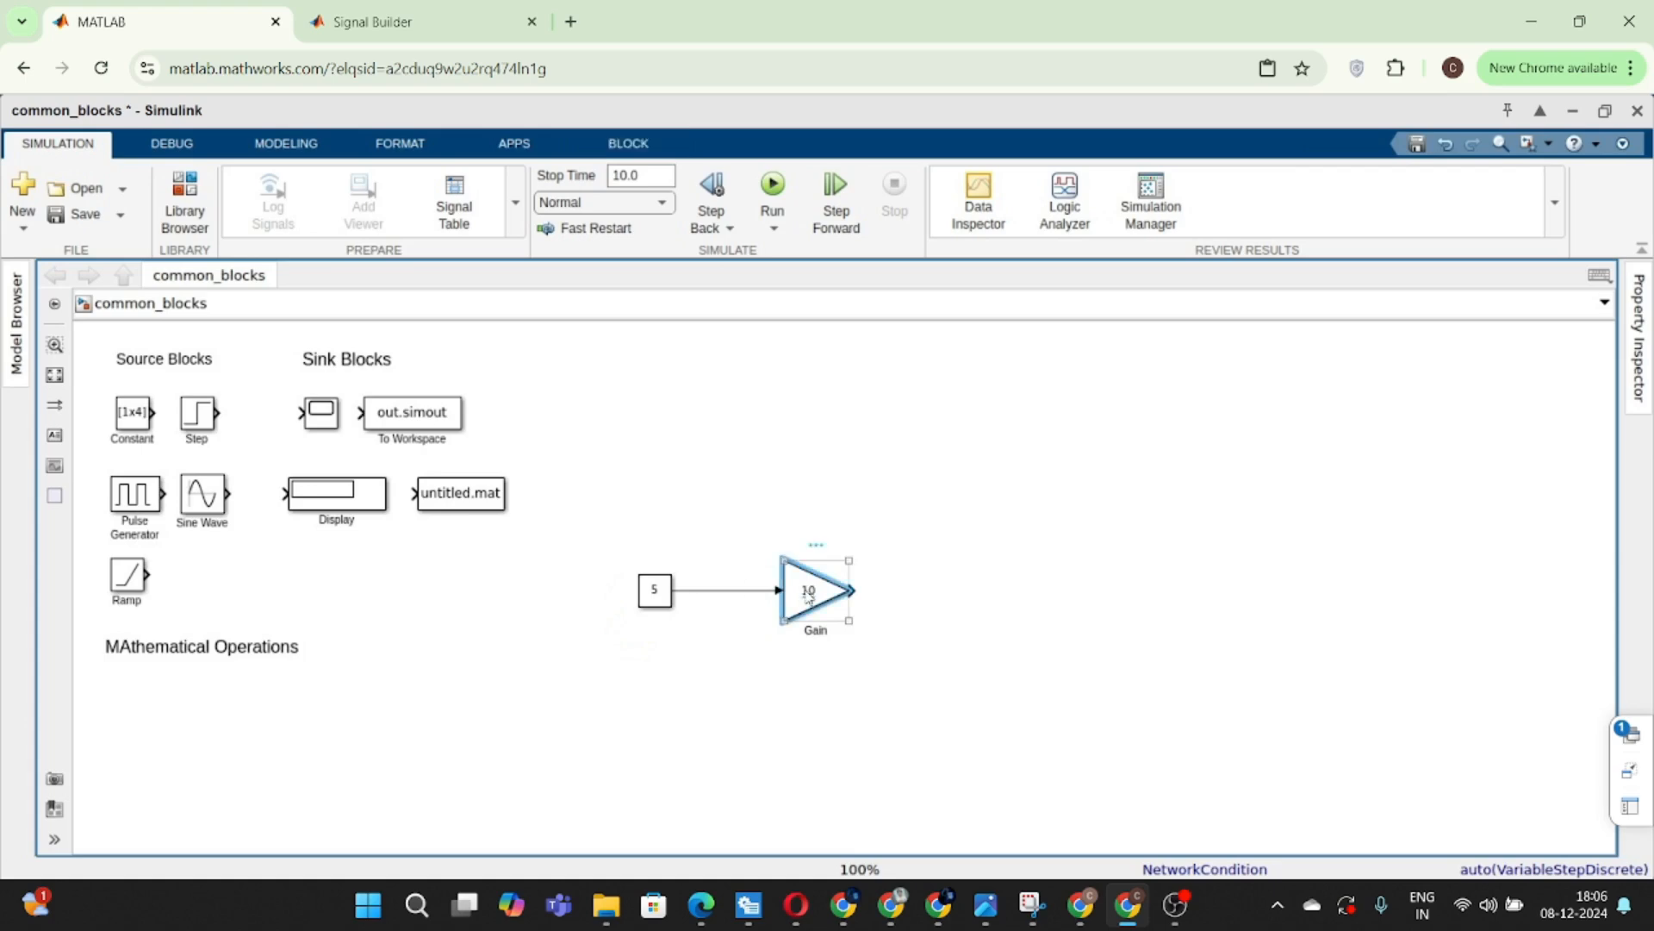
{"action": "left_click", "coordinate": [726, 591]}
{"action": "left_click", "coordinate": [838, 502]}
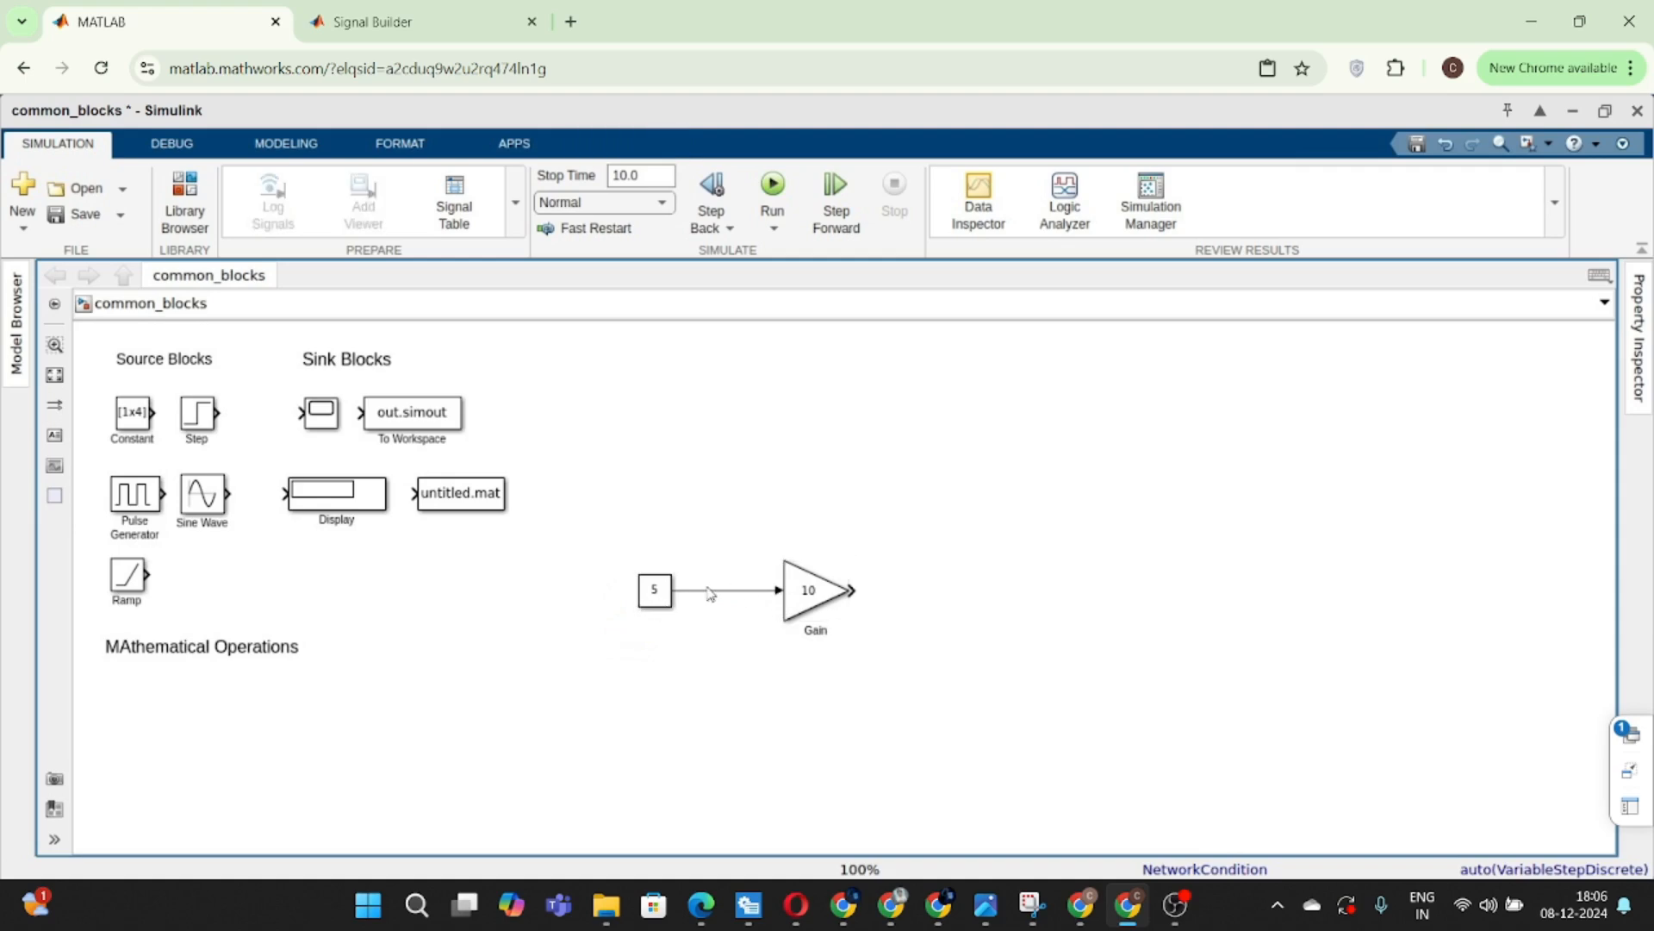
- Place a copy of the Display block after the Gain block, connect it to the Gain output, and run the simulation
{"action": "left_click", "coordinate": [810, 591]}
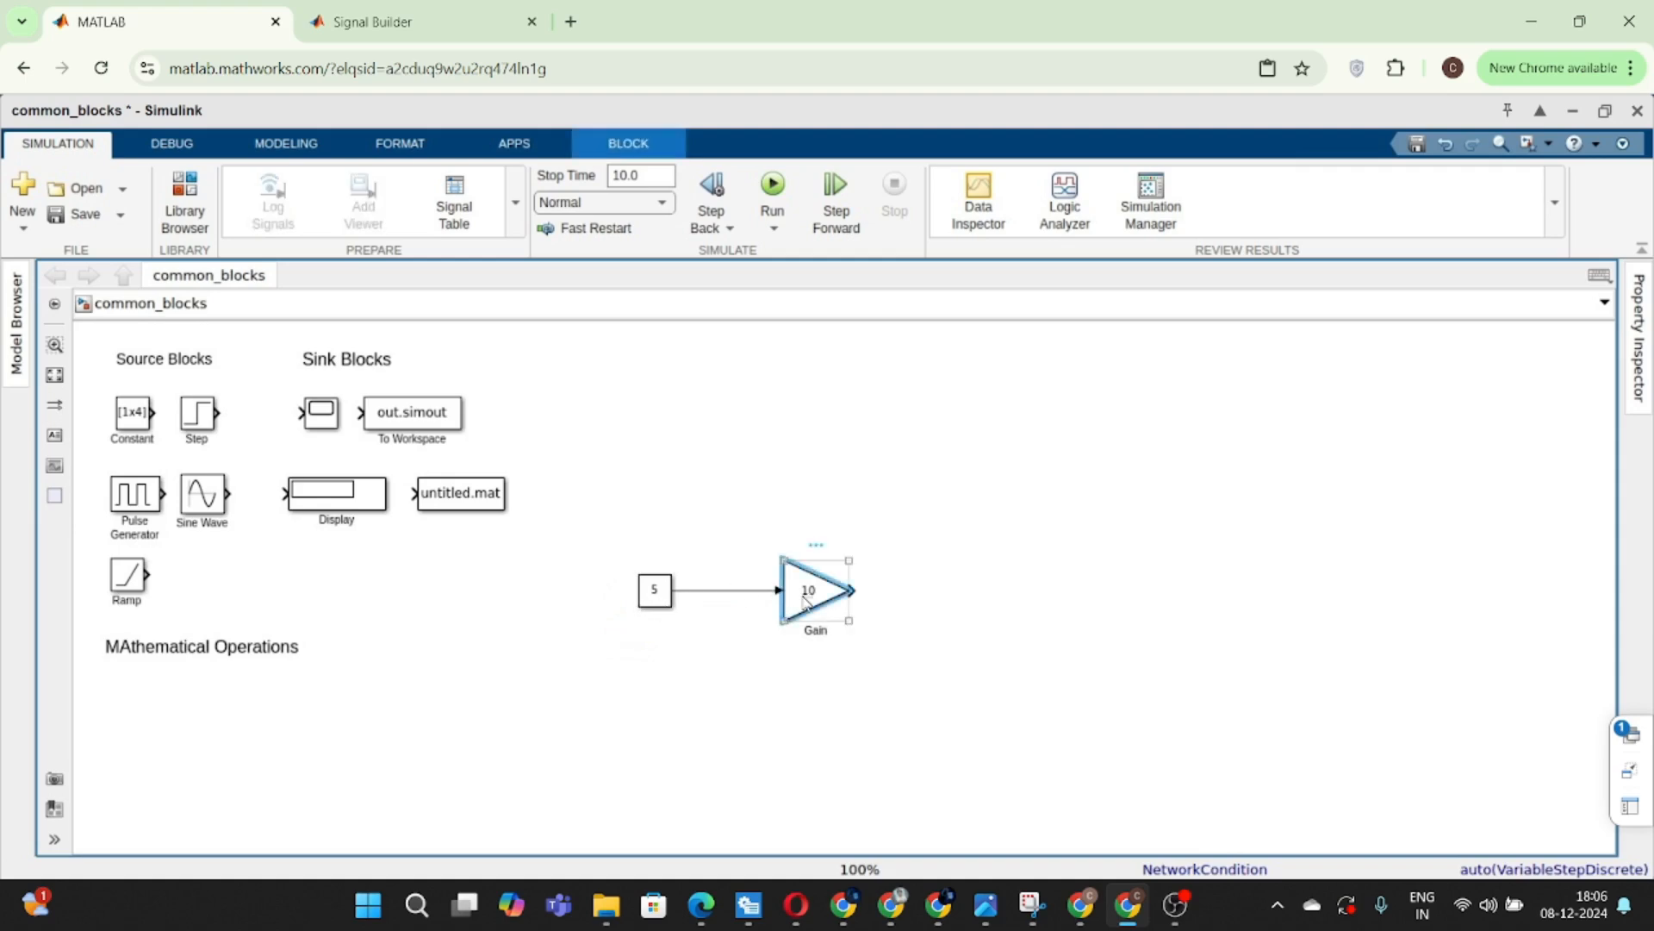
{"action": "left_click", "coordinate": [1027, 554]}
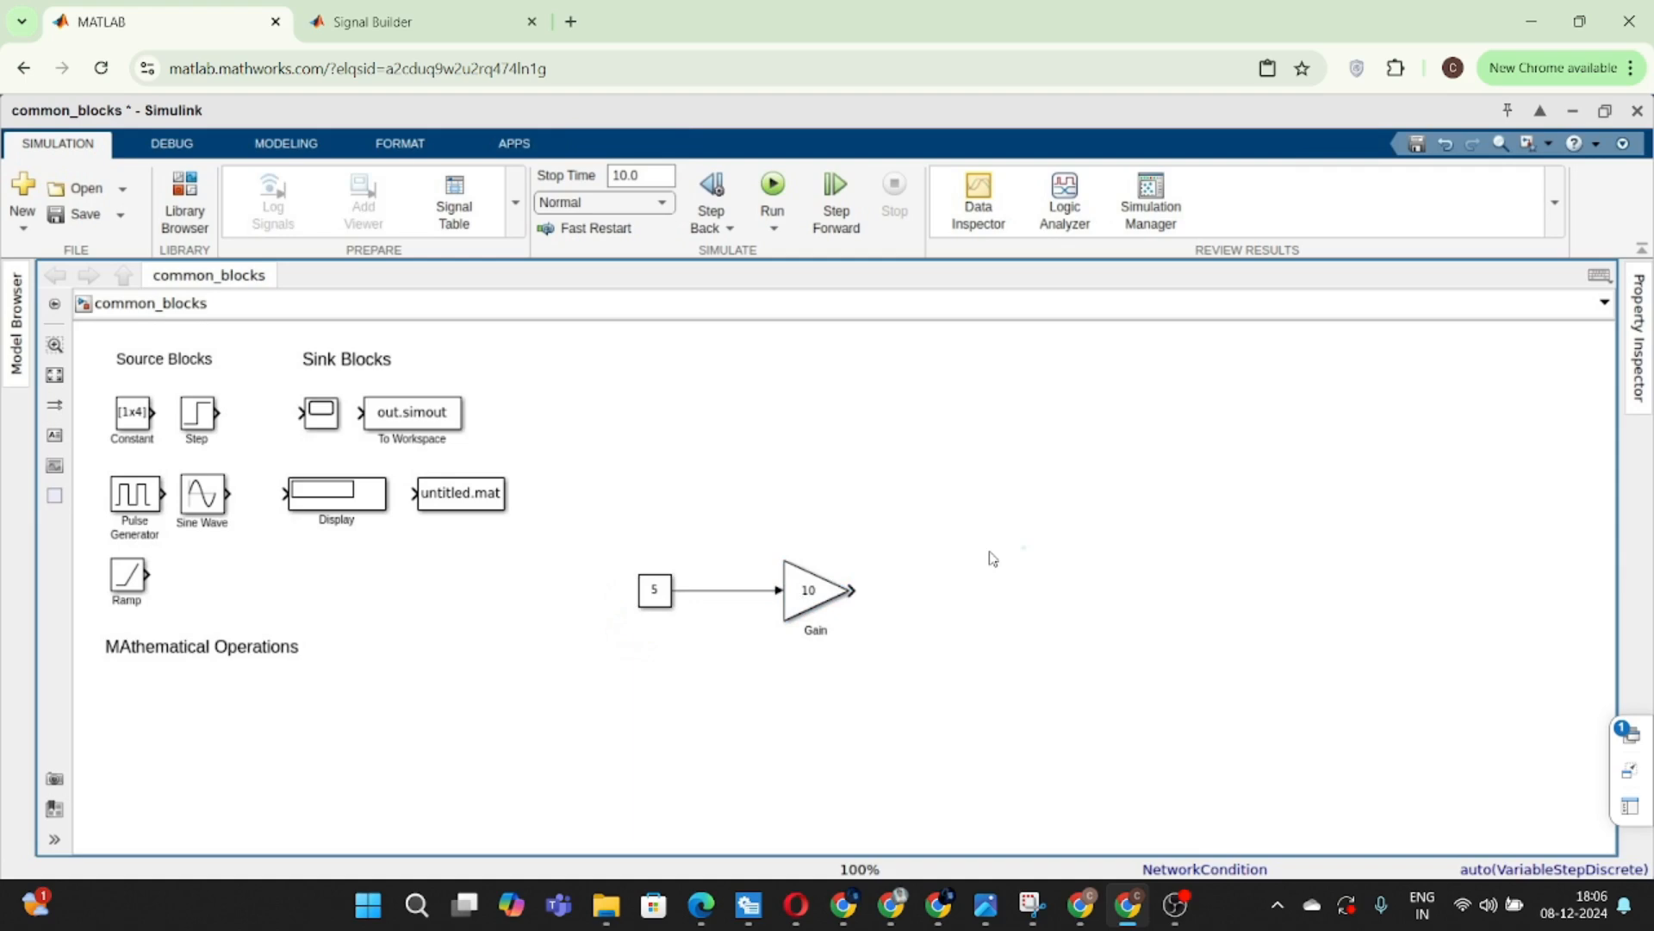
{"action": "double_click", "coordinate": [993, 558]}
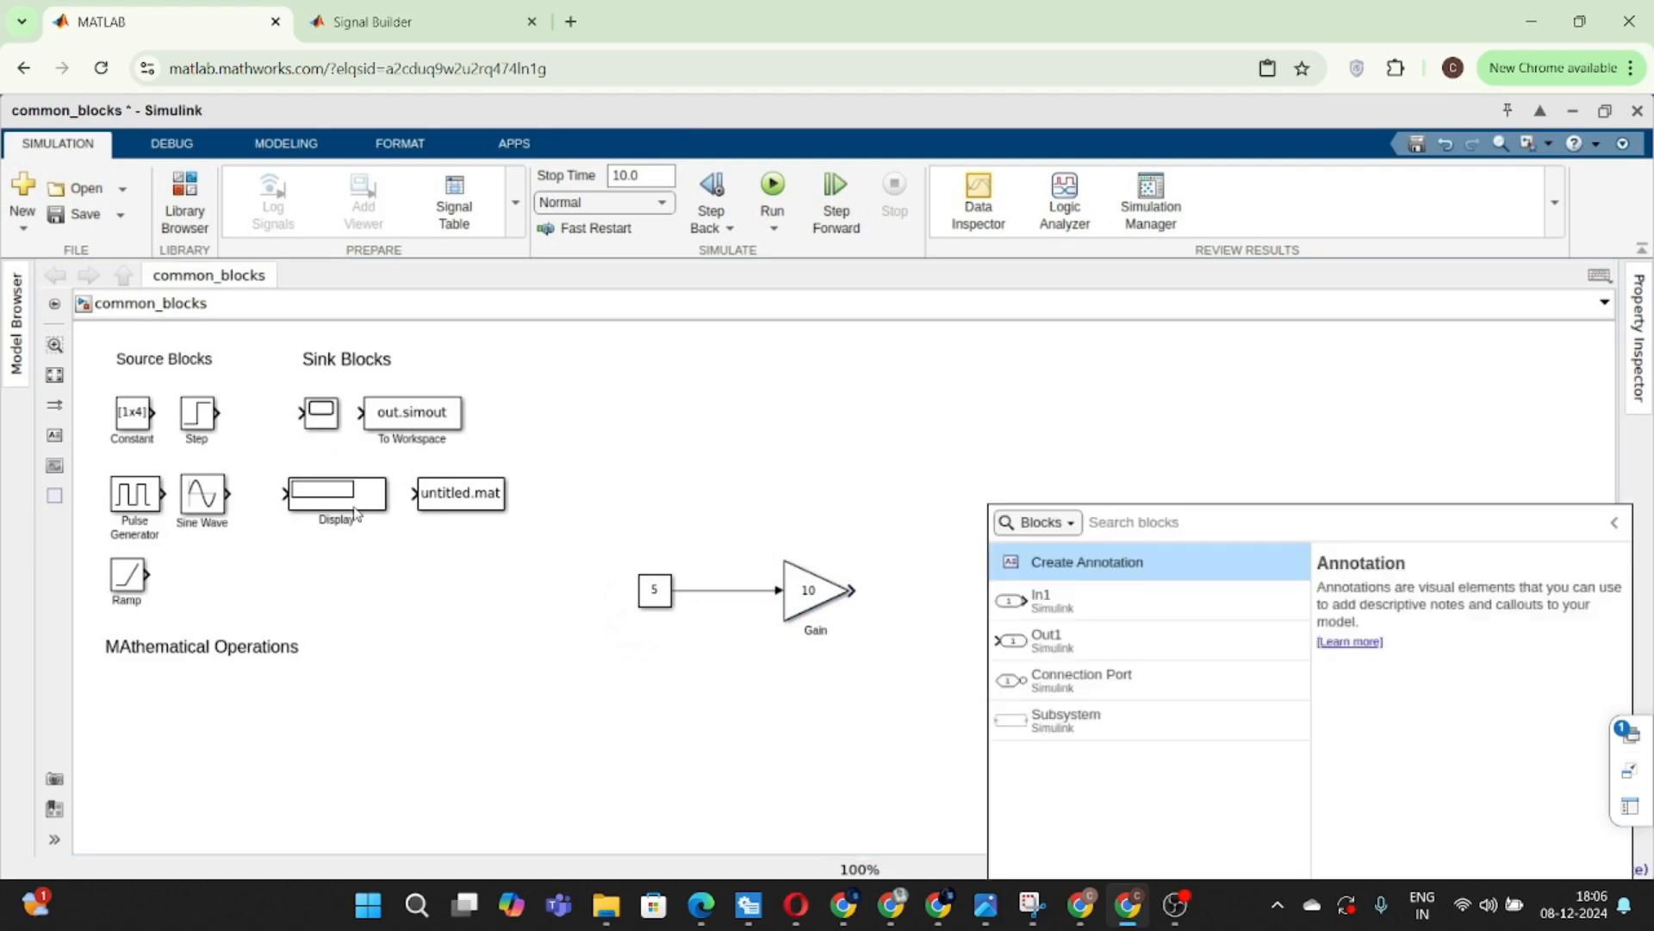
{"action": "left_click_drag", "start_coordinate": [357, 508], "coordinate": [926, 601]}
{"action": "left_click", "coordinate": [879, 591]}
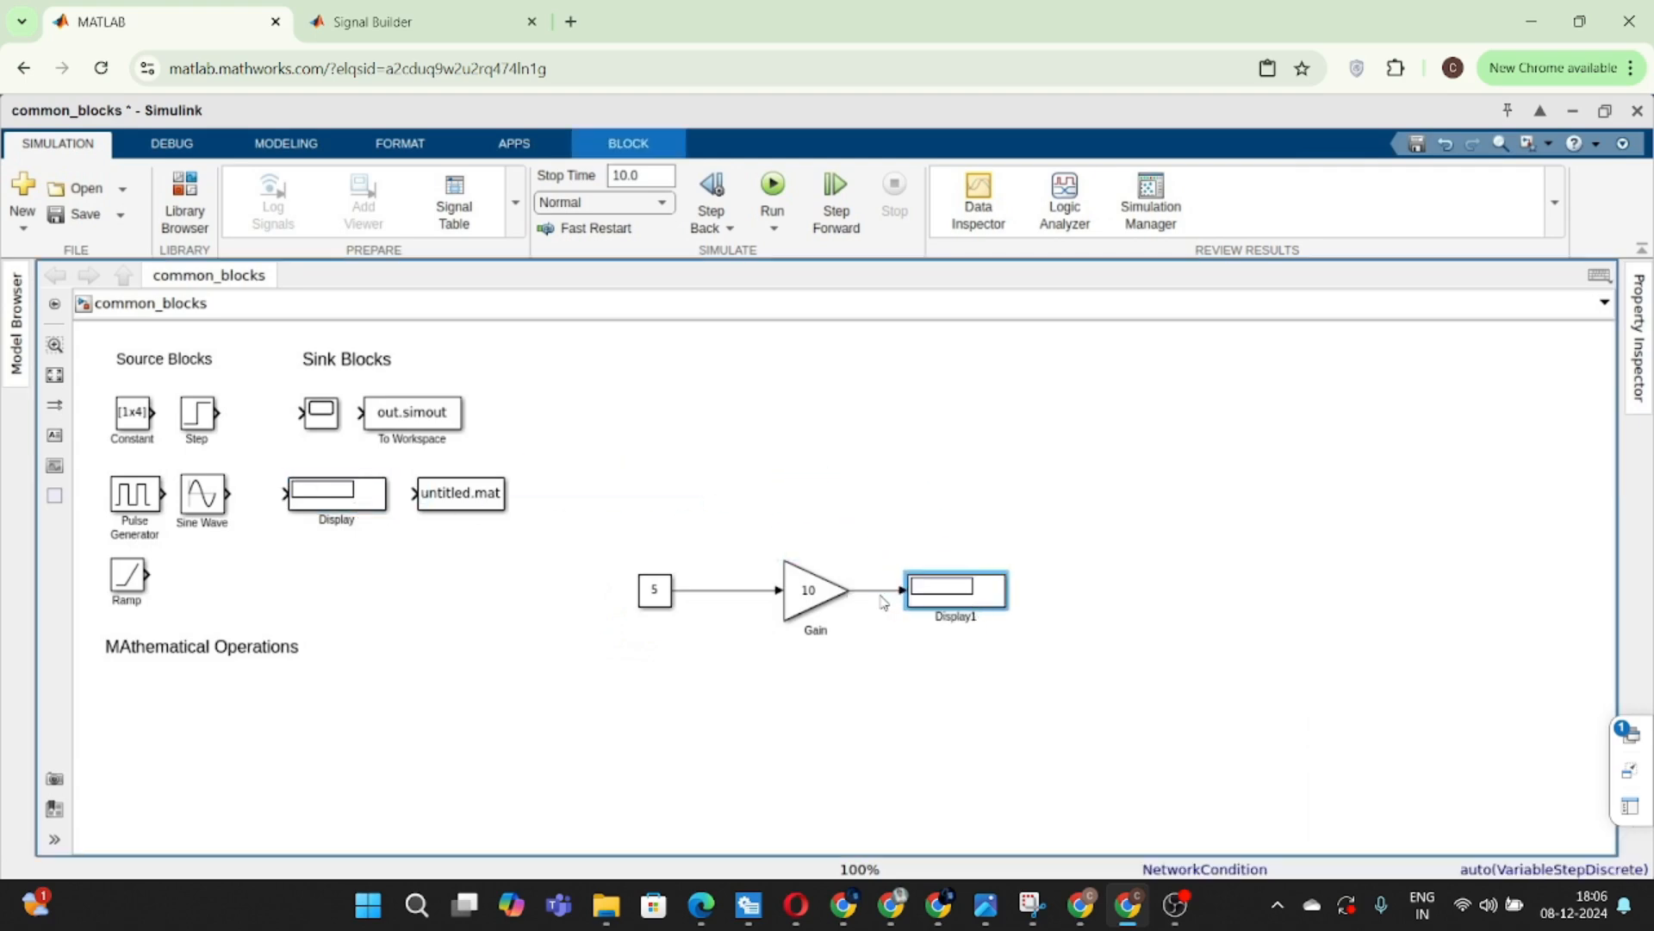
{"action": "left_click", "coordinate": [778, 200]}
- Set the Gain block's gain to 2 and rerun the simulation
{"action": "double_click", "coordinate": [810, 593]}
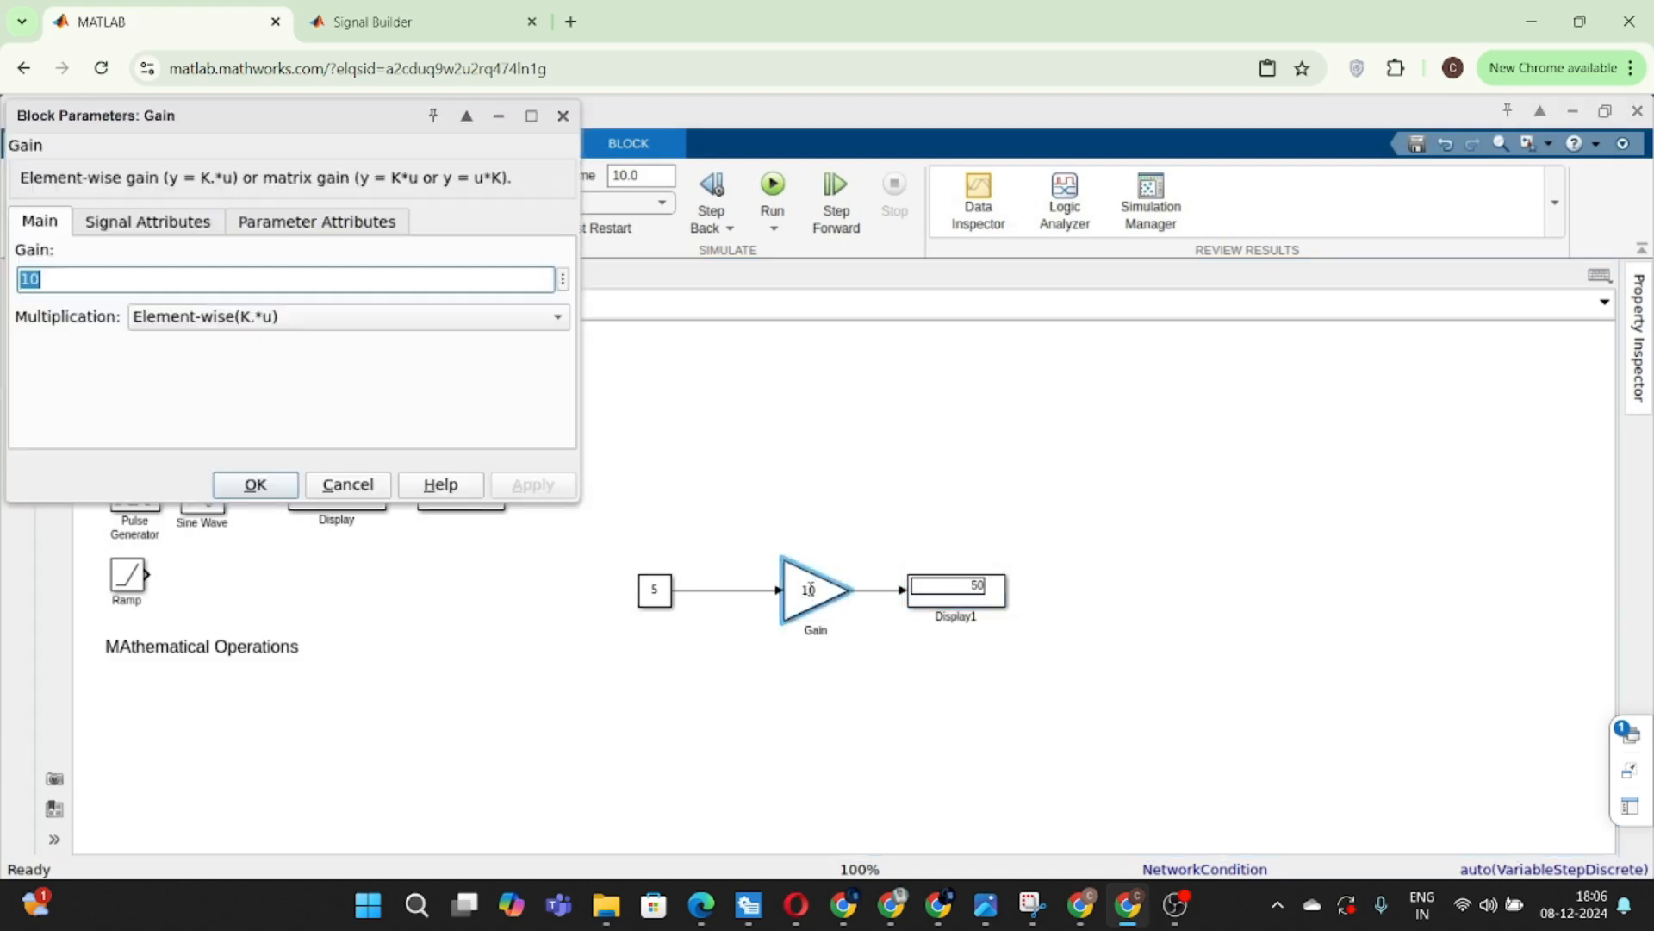
{"action": "type", "text": "2"}
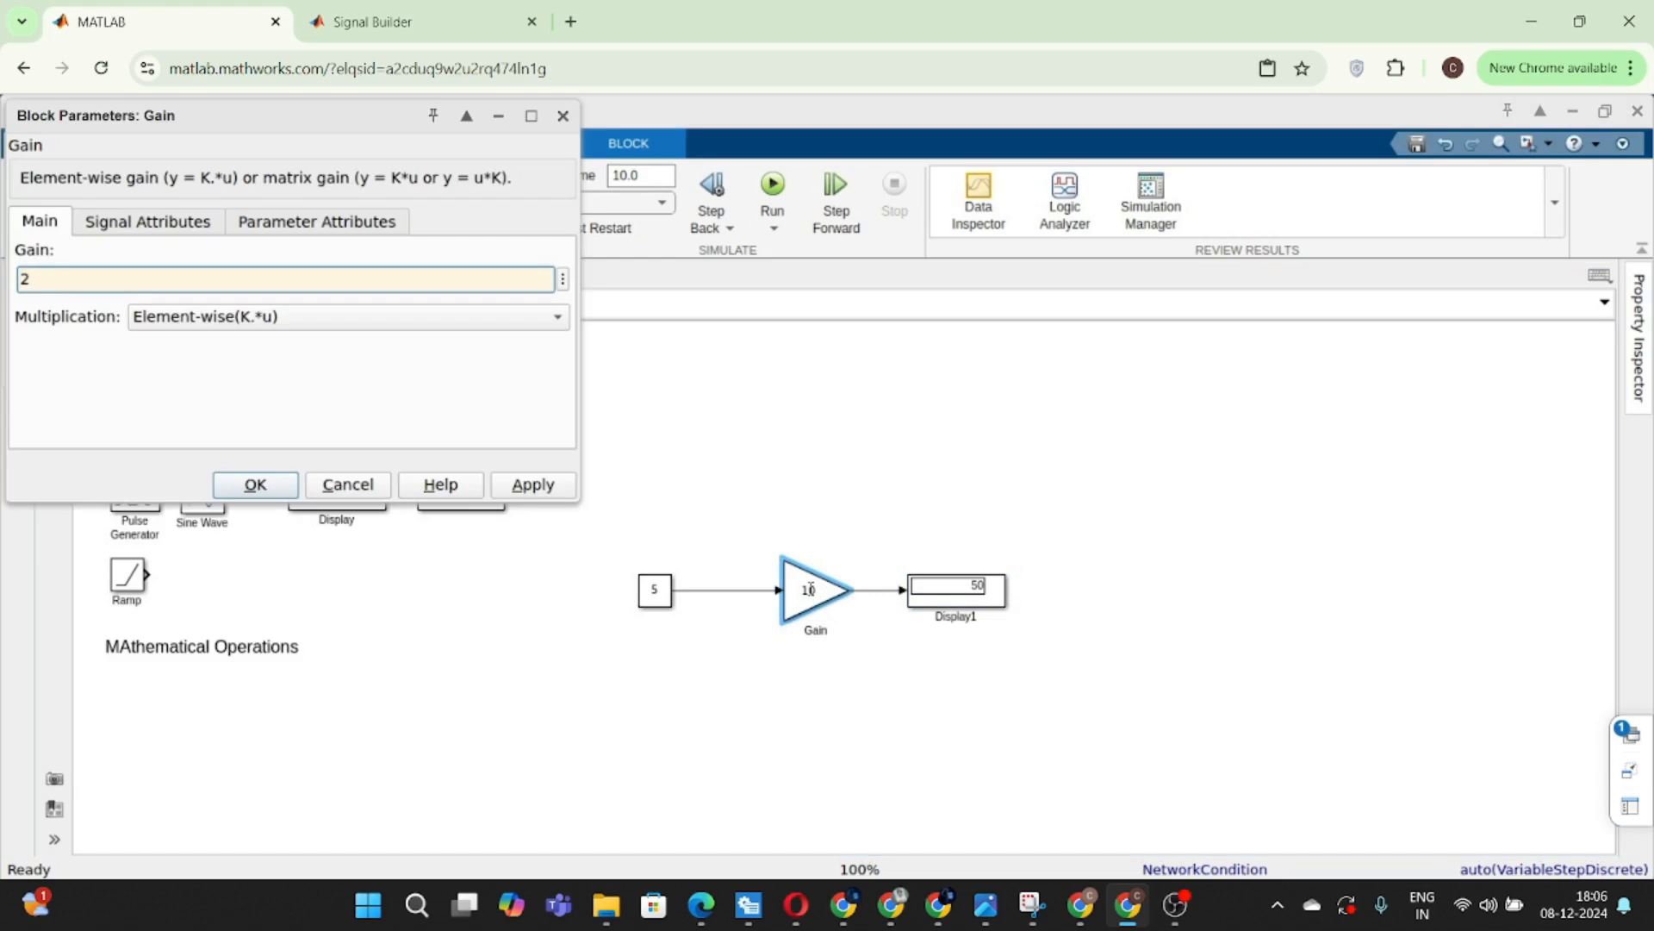
{"action": "key", "text": "Return"}
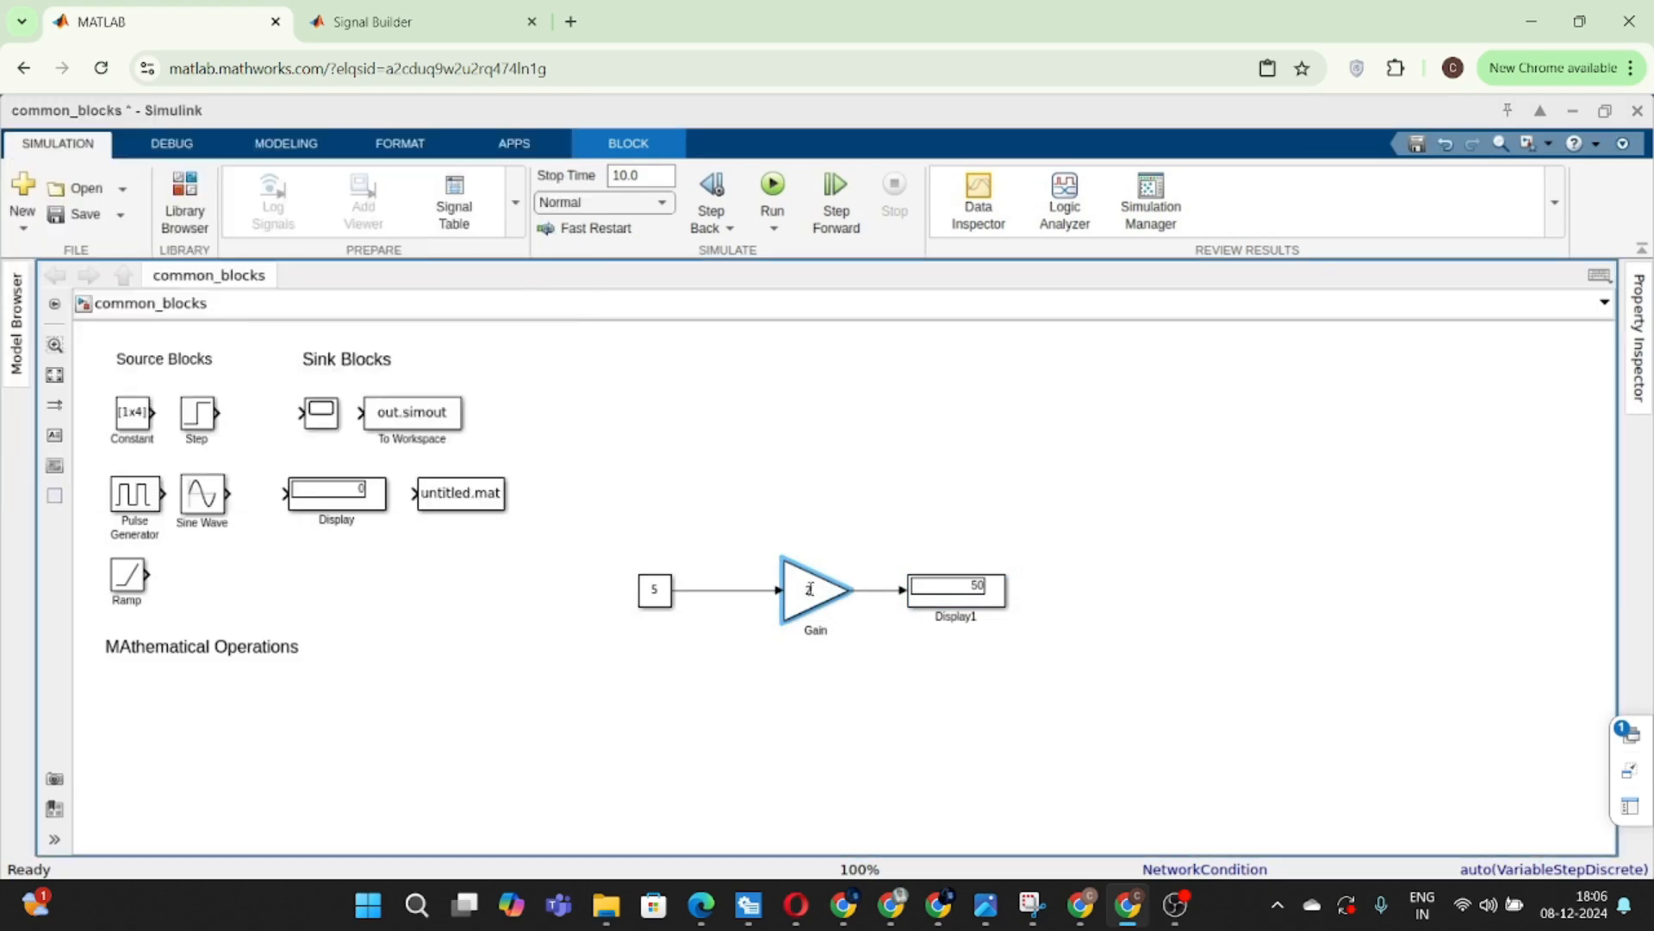
{"action": "left_click", "coordinate": [766, 192]}
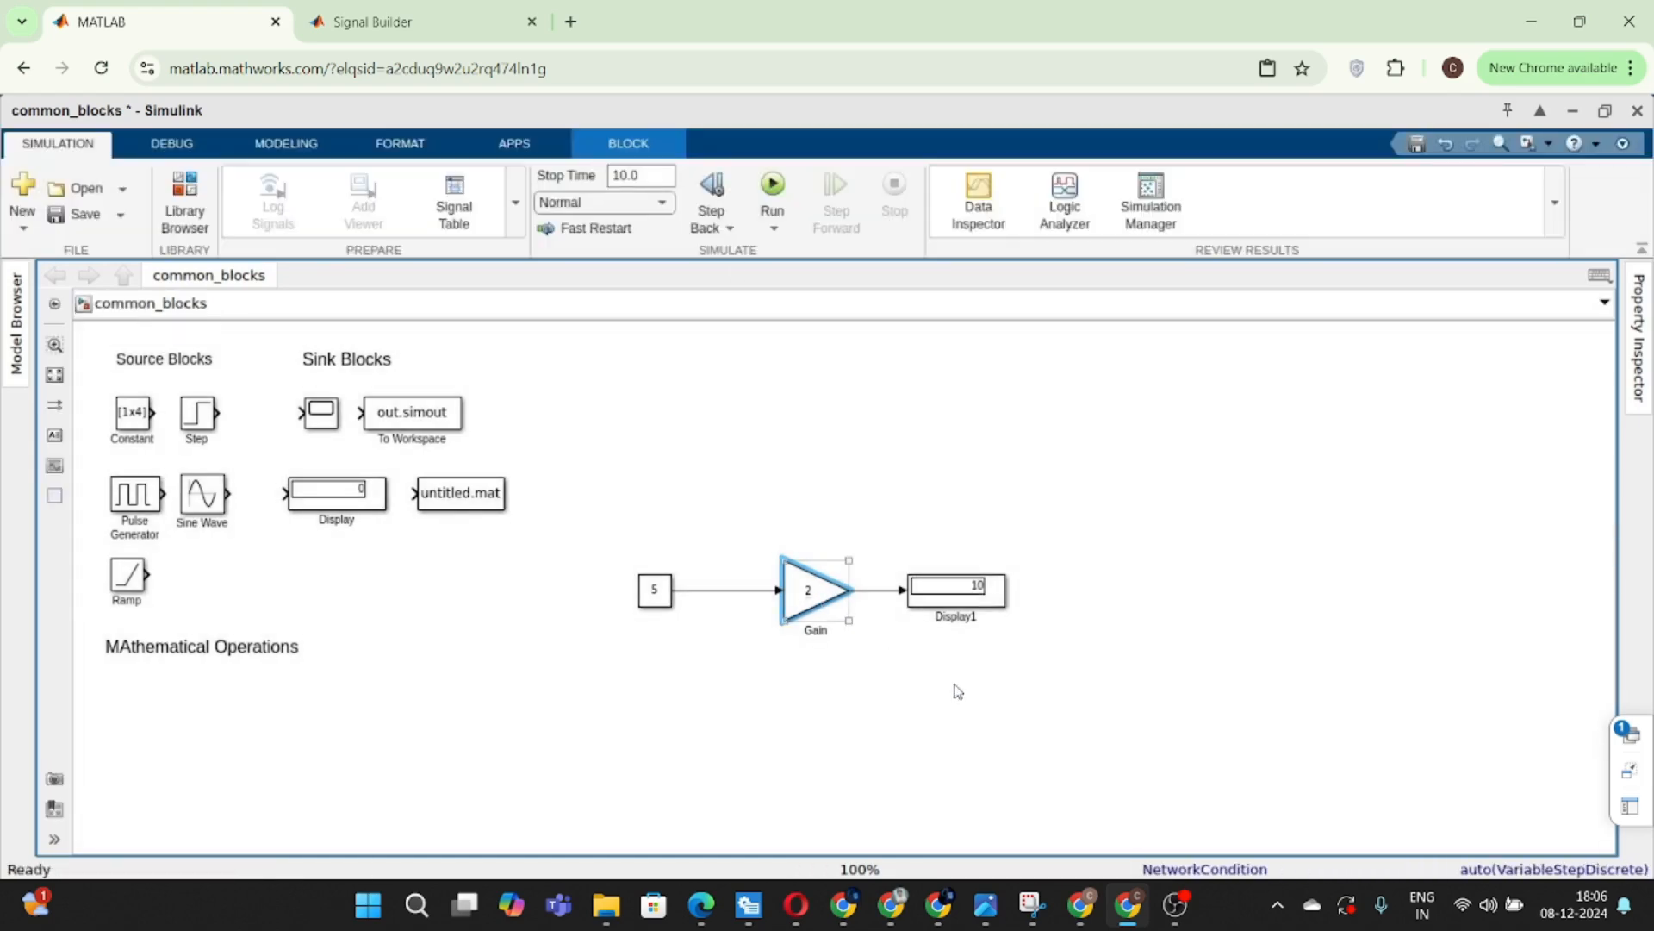
- Examine the value on the Display block connected to the Gain output, along with the overall model layout
{"action": "left_click", "coordinate": [999, 606]}
{"action": "scroll", "coordinate": [999, 608], "scroll_direction": "up", "scroll_amount": 6}
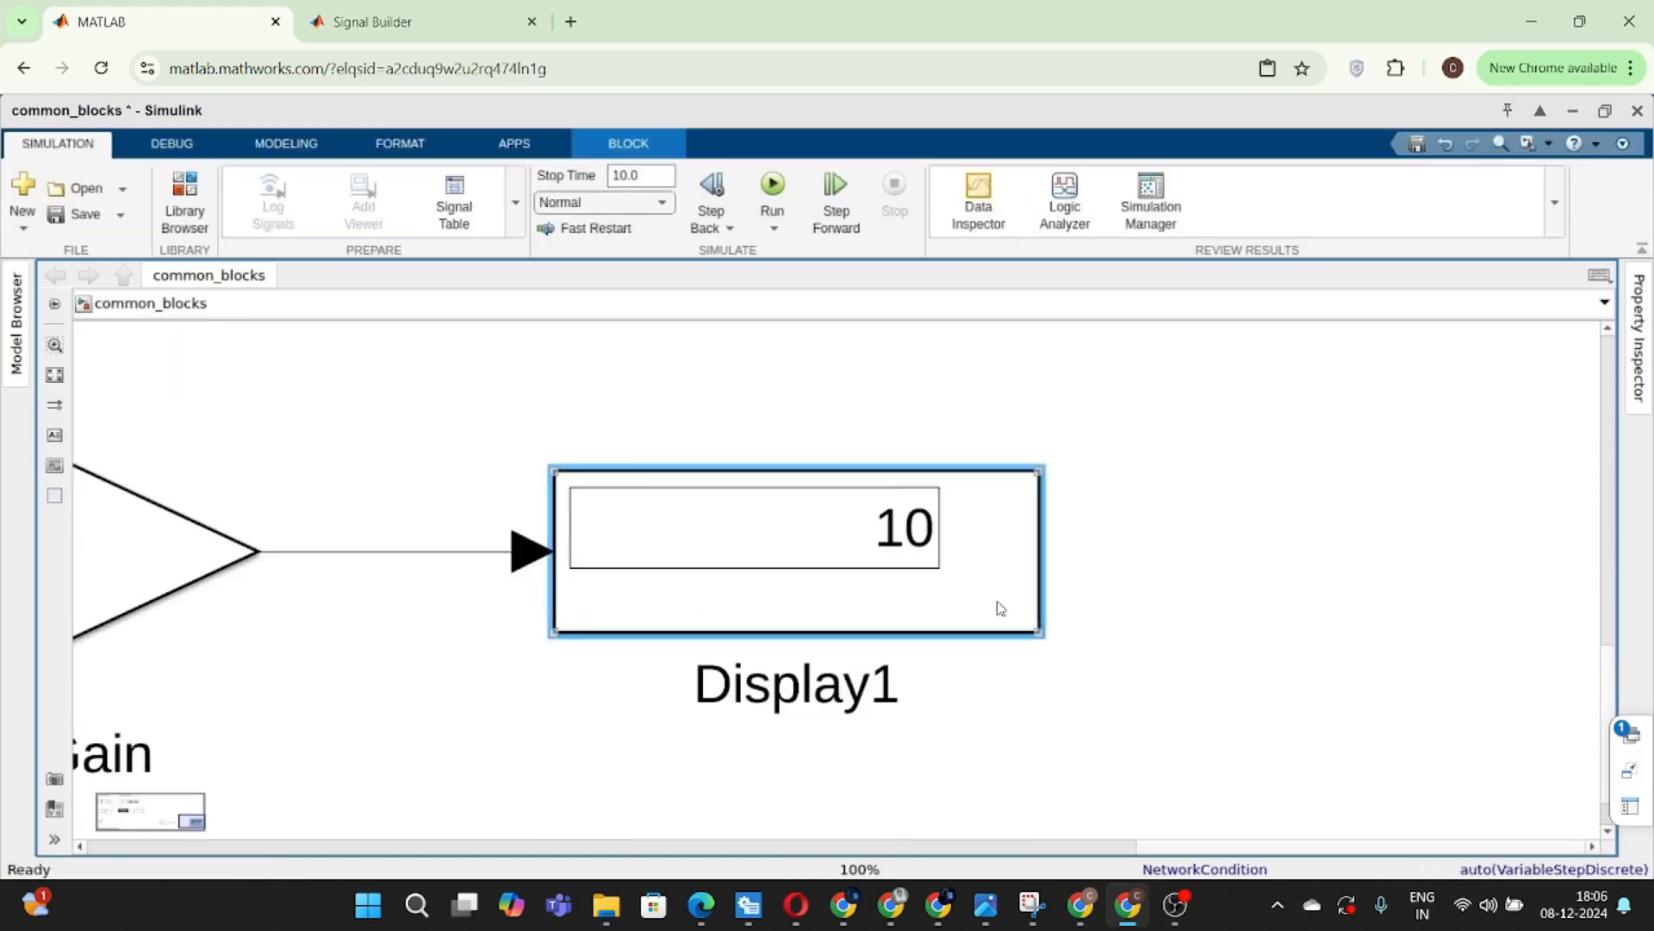
{"action": "scroll", "coordinate": [999, 608], "scroll_direction": "down", "scroll_amount": 10}
{"action": "scroll", "coordinate": [999, 605], "scroll_direction": "up", "scroll_amount": 5}
{"action": "scroll", "coordinate": [999, 606], "scroll_direction": "down", "scroll_amount": 4}
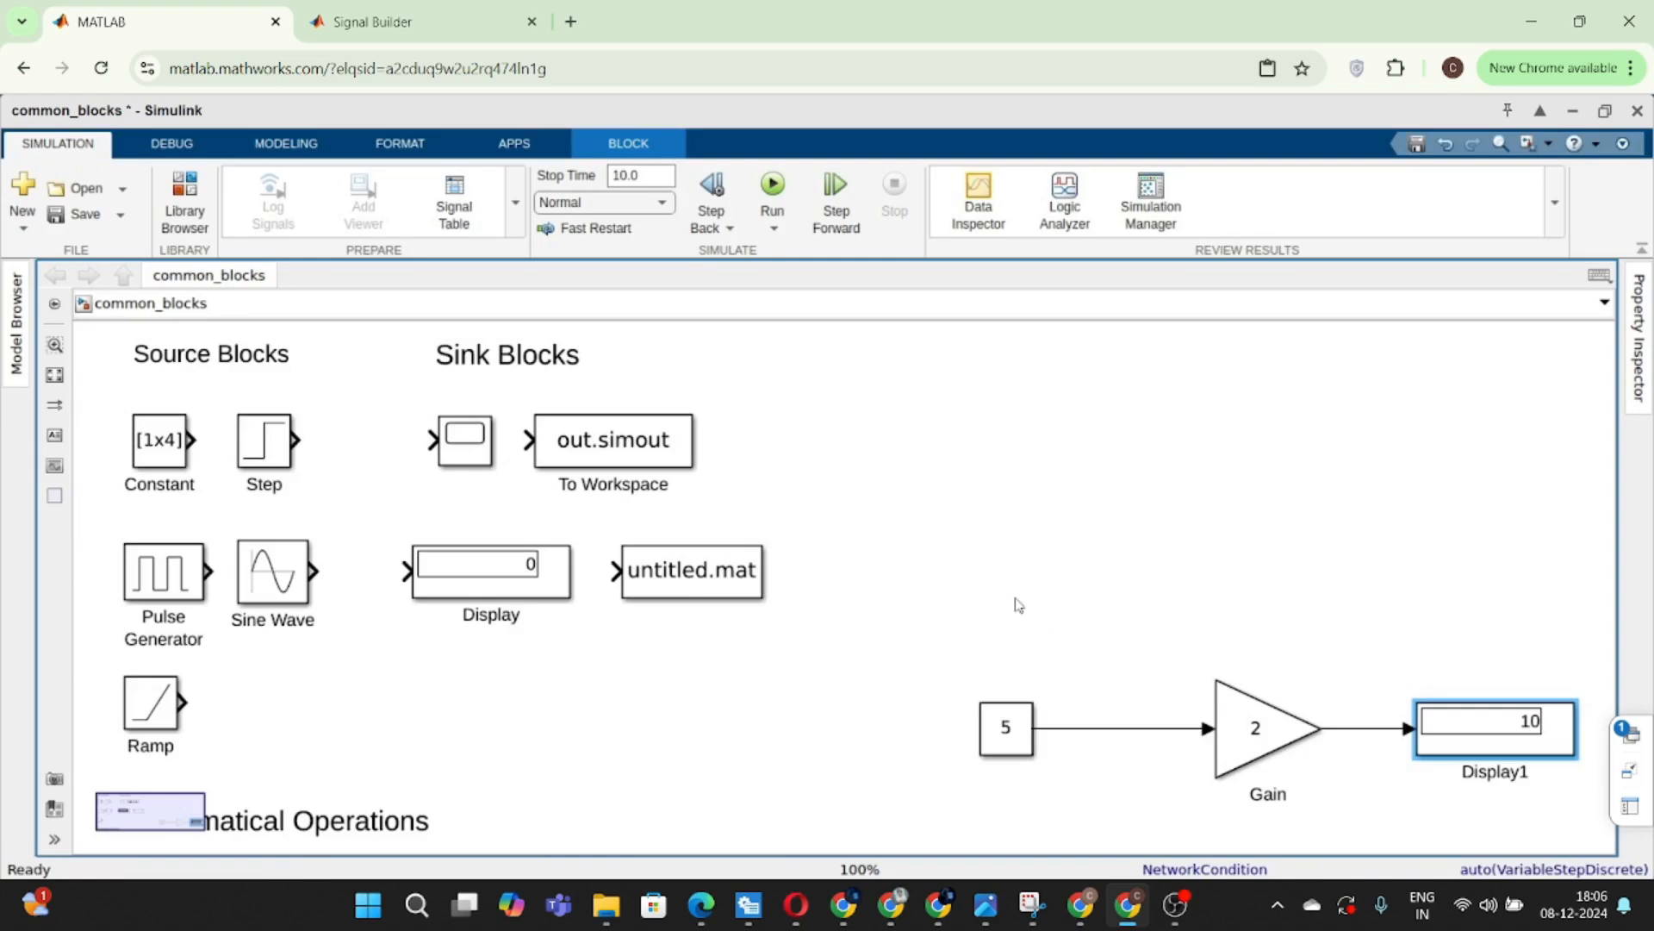
{"action": "scroll", "coordinate": [1094, 638], "scroll_direction": "down", "scroll_amount": 4}
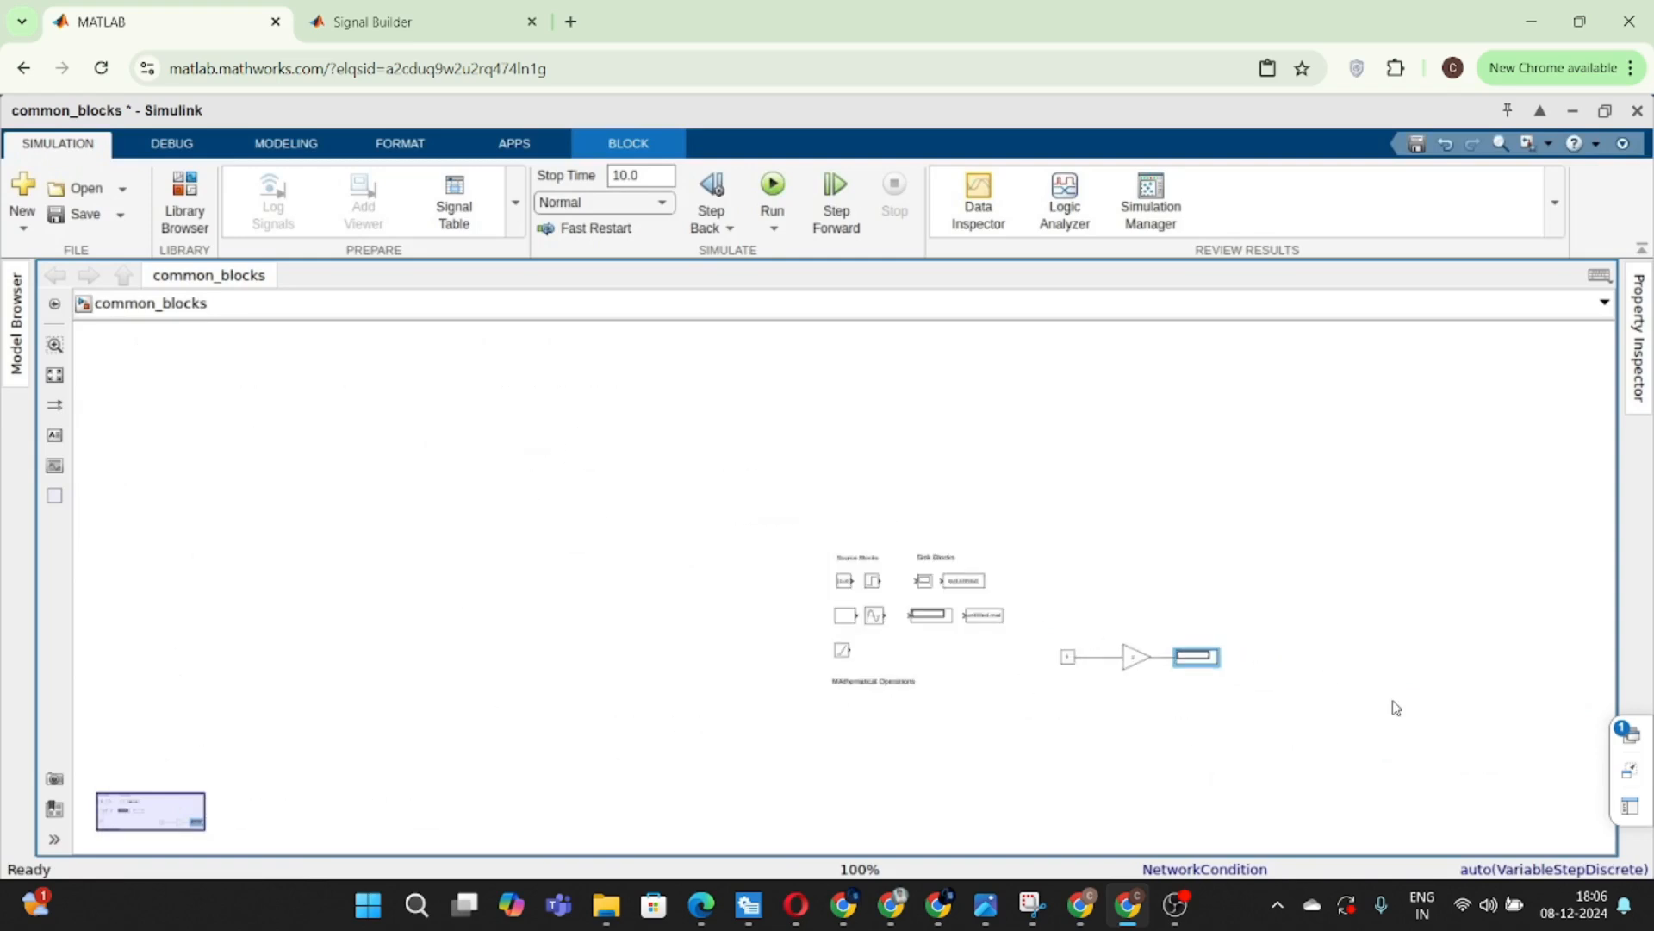
{"action": "scroll", "coordinate": [1396, 708], "scroll_direction": "up", "scroll_amount": 6}
{"action": "scroll", "coordinate": [1396, 707], "scroll_direction": "down", "scroll_amount": 5}
{"action": "scroll", "coordinate": [1395, 707], "scroll_direction": "up", "scroll_amount": 4}
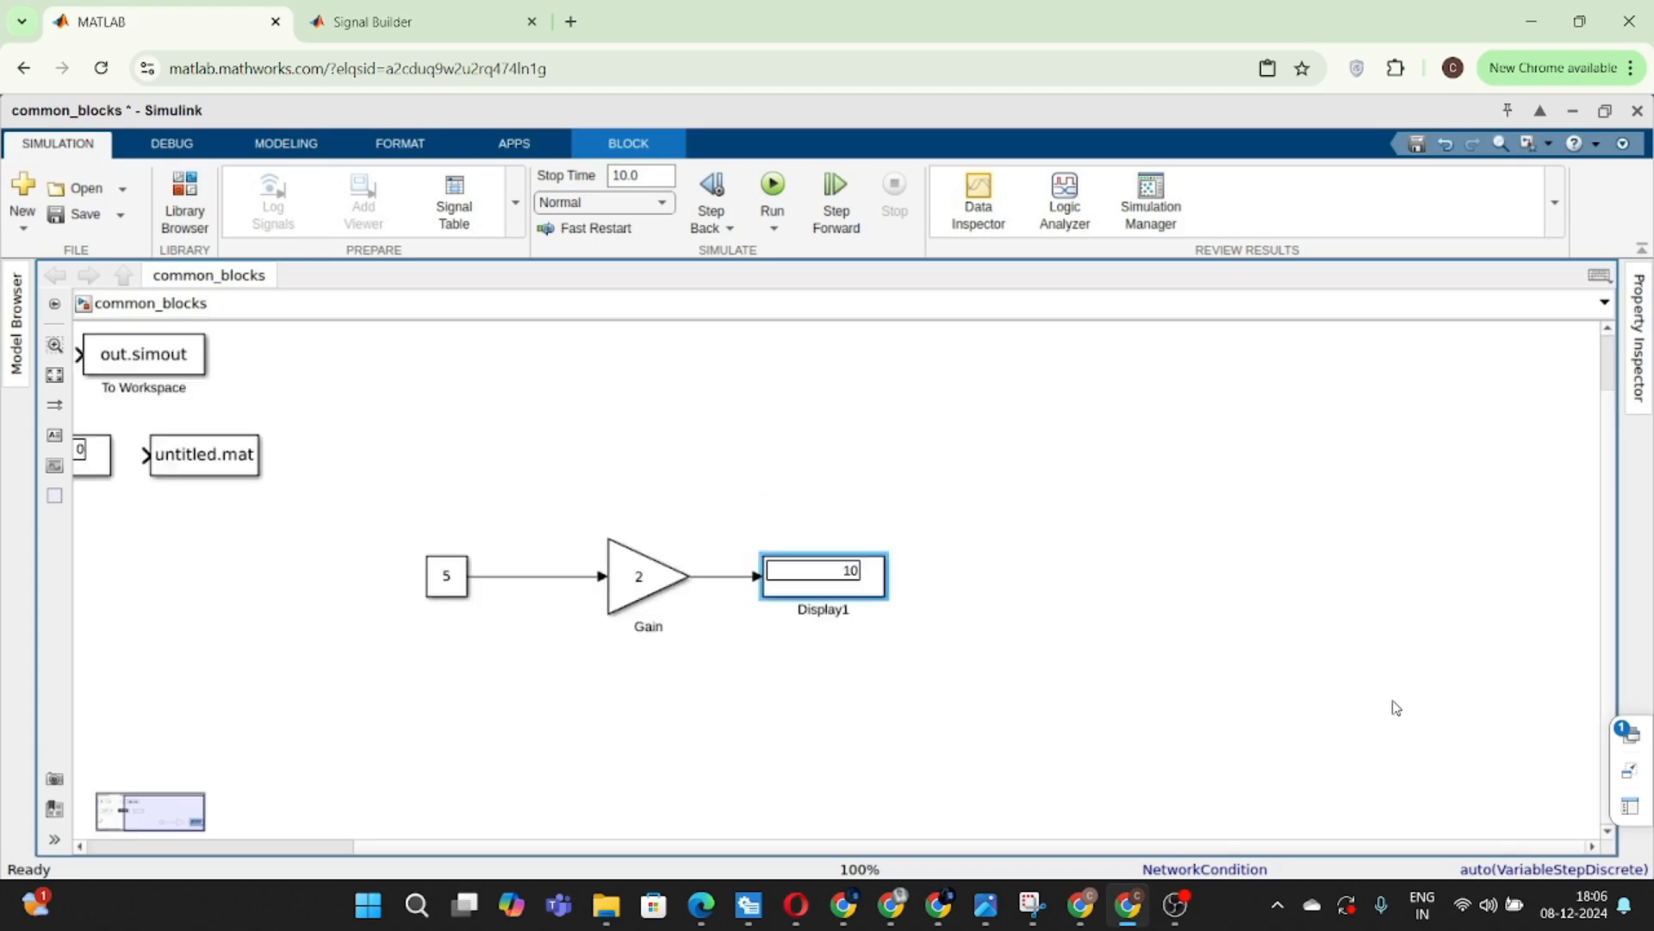
{"action": "scroll", "coordinate": [1396, 707], "scroll_direction": "down", "scroll_amount": 2}
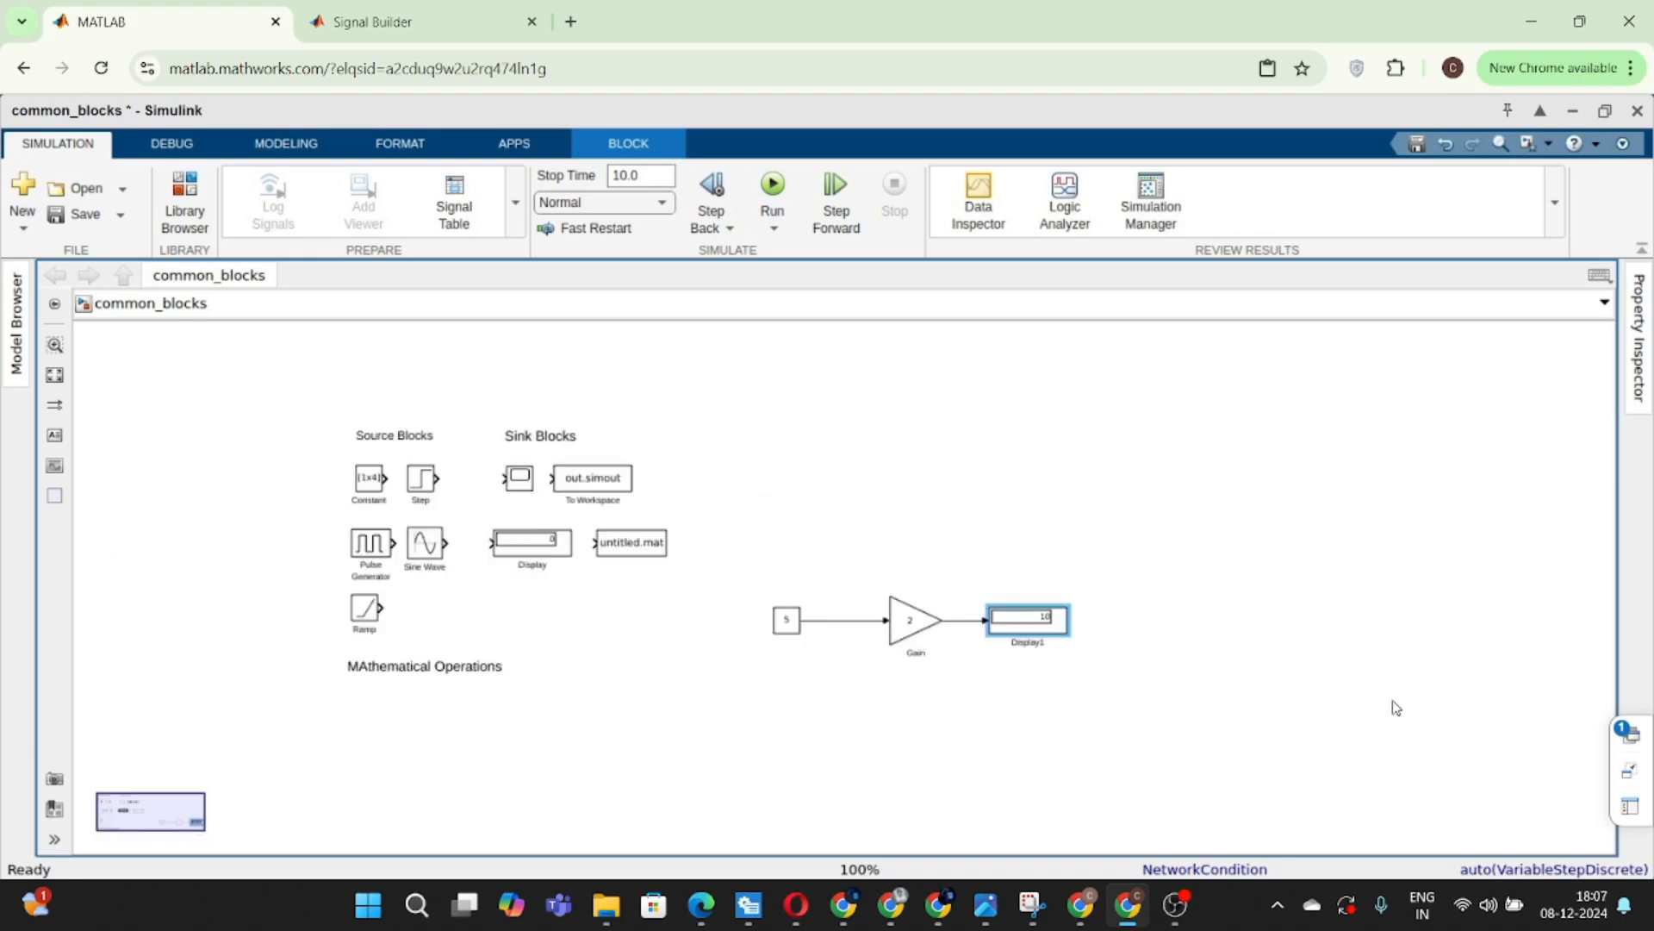
{"action": "scroll", "coordinate": [1396, 707], "scroll_direction": "up", "scroll_amount": 1}
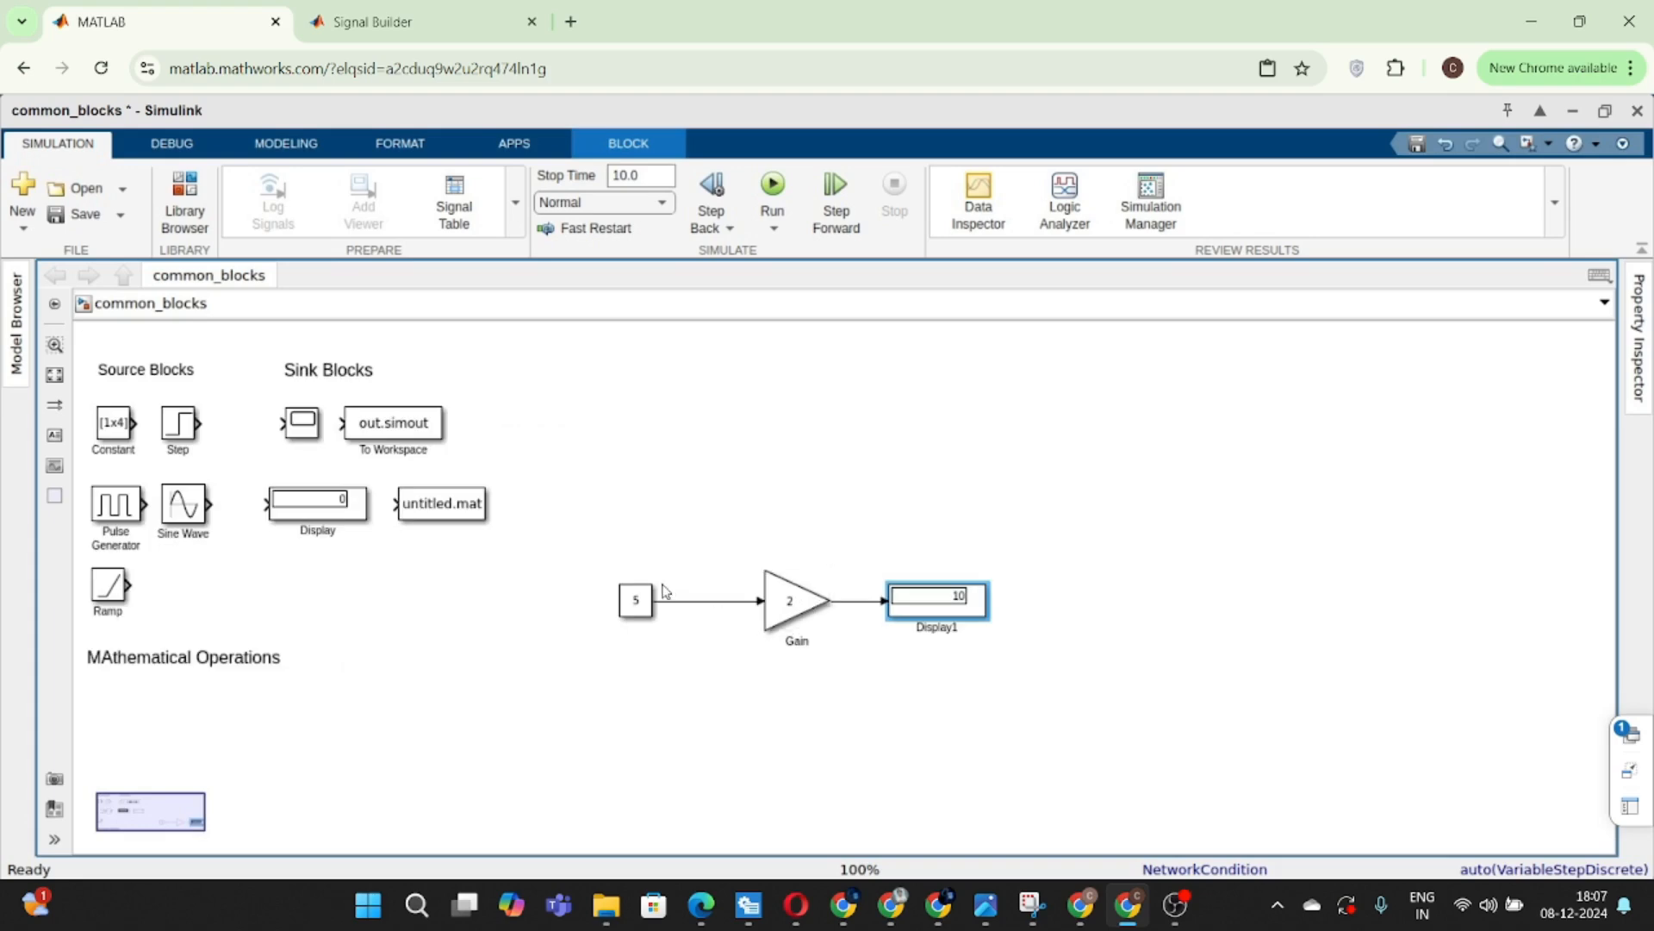
- Delete the Constant and Display blocks attached to the Gain block, and place the Gain block, reduced in size, under the MAthematical Operations heading
{"action": "left_click", "coordinate": [782, 517]}
{"action": "left_click_drag", "start_coordinate": [842, 544], "coordinate": [953, 651]}
{"action": "key", "text": "Delete"}
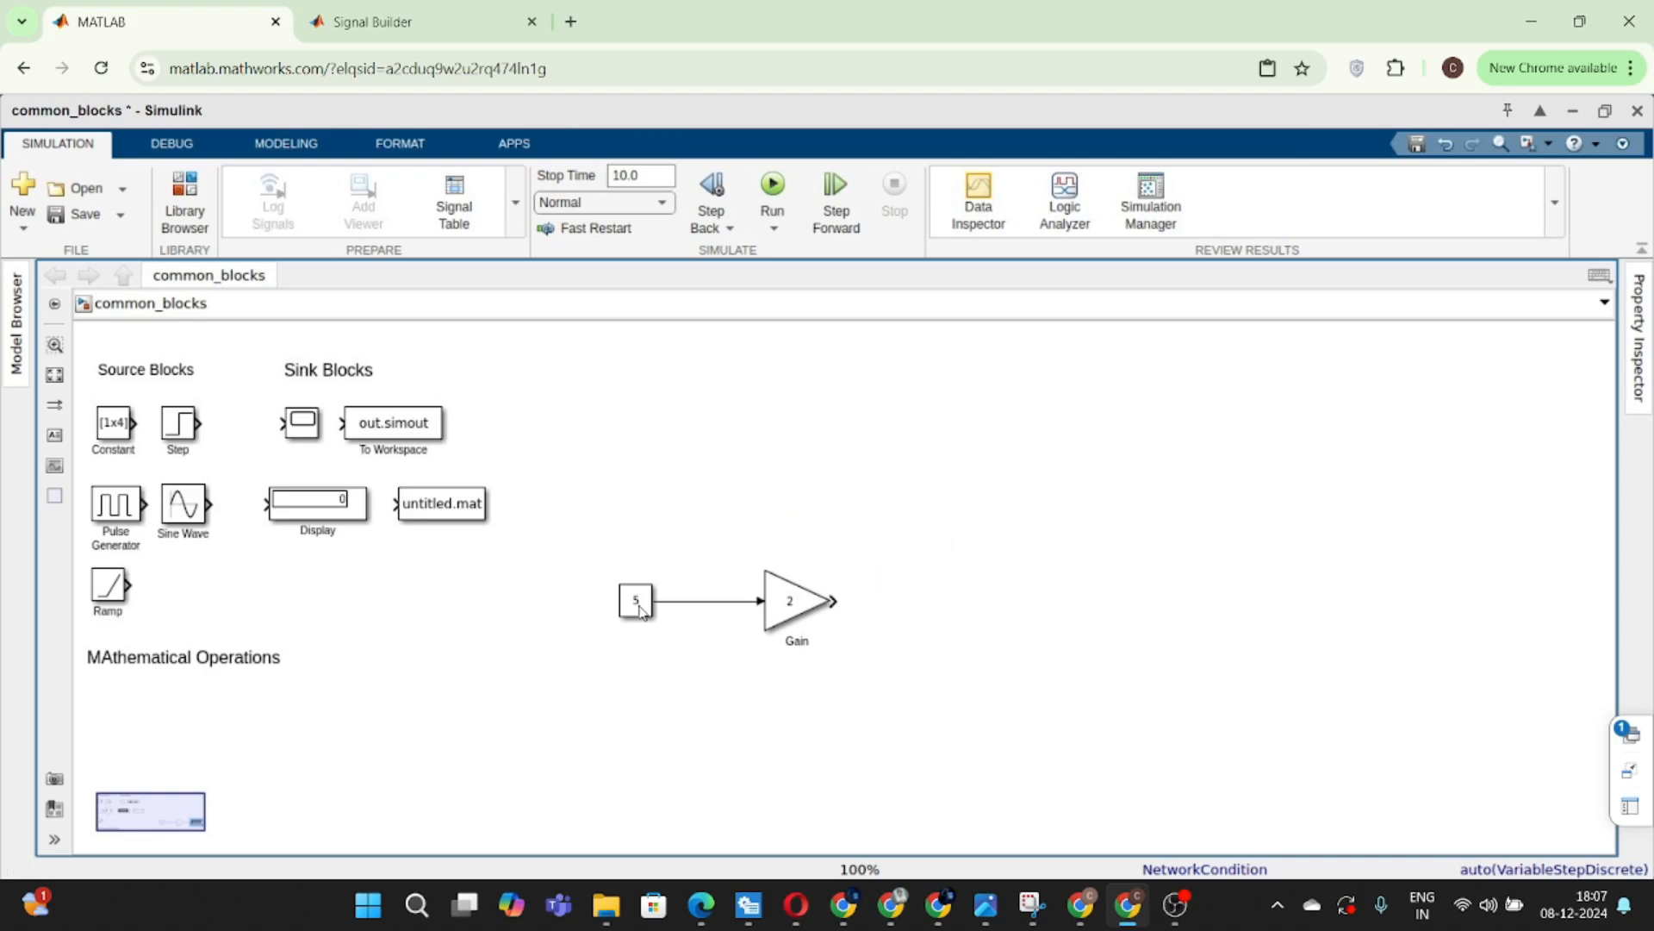
{"action": "left_click_drag", "start_coordinate": [531, 564], "coordinate": [722, 657]}
{"action": "key", "text": "Delete"}
{"action": "left_click", "coordinate": [805, 615]}
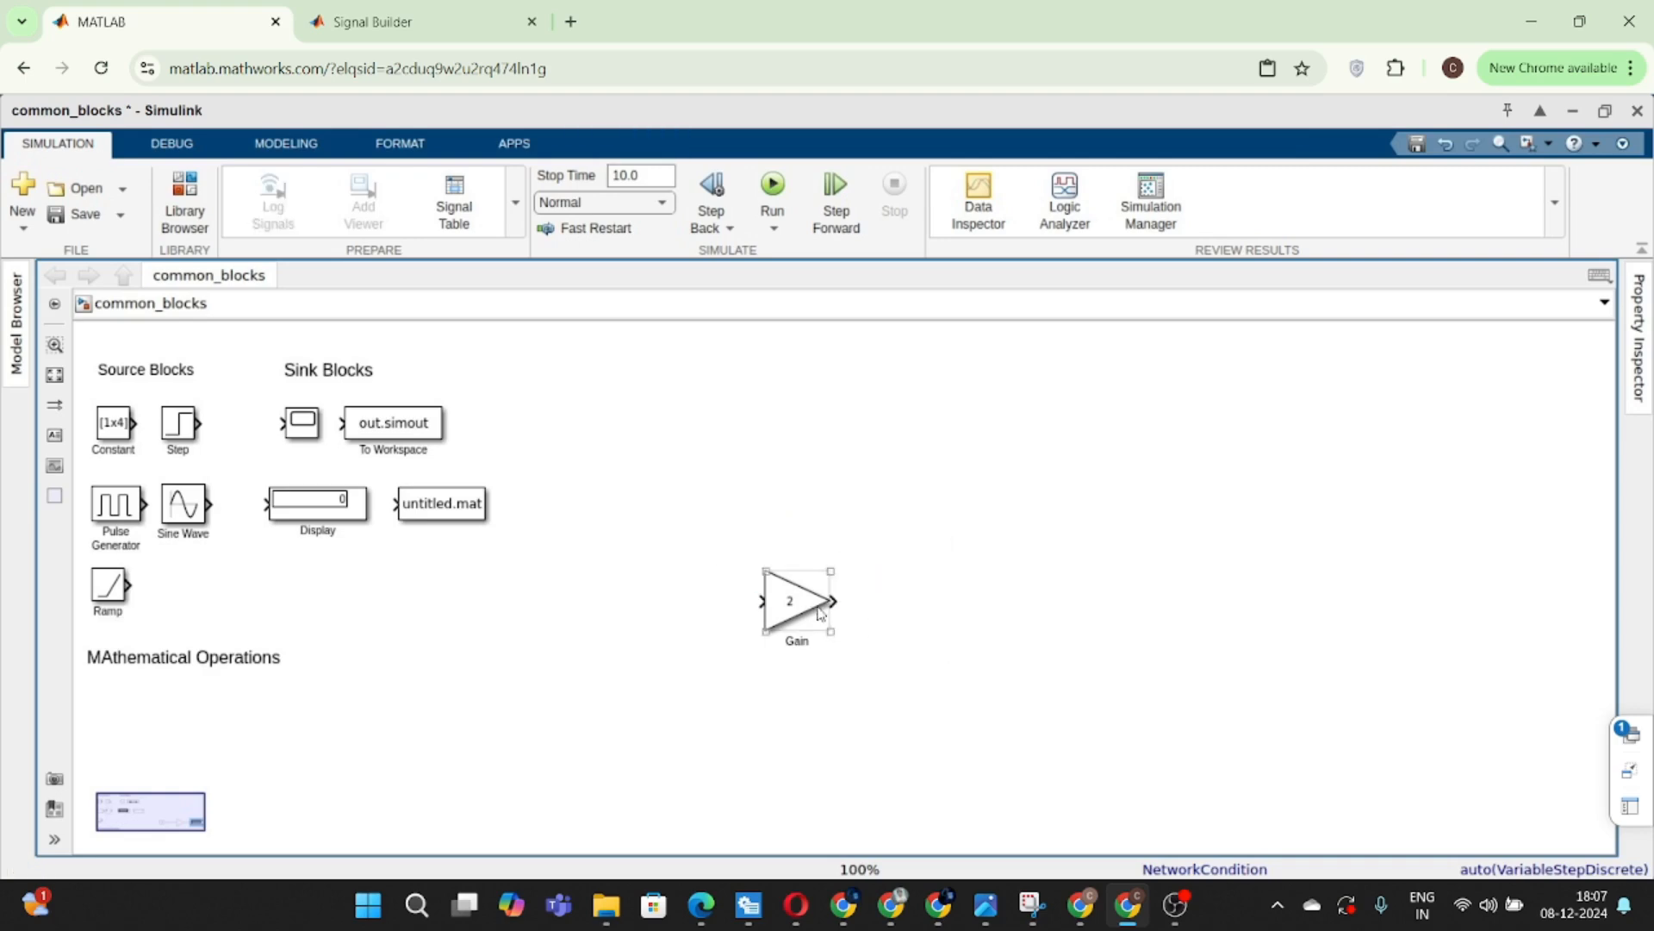
{"action": "left_click_drag", "start_coordinate": [832, 631], "coordinate": [125, 720]}
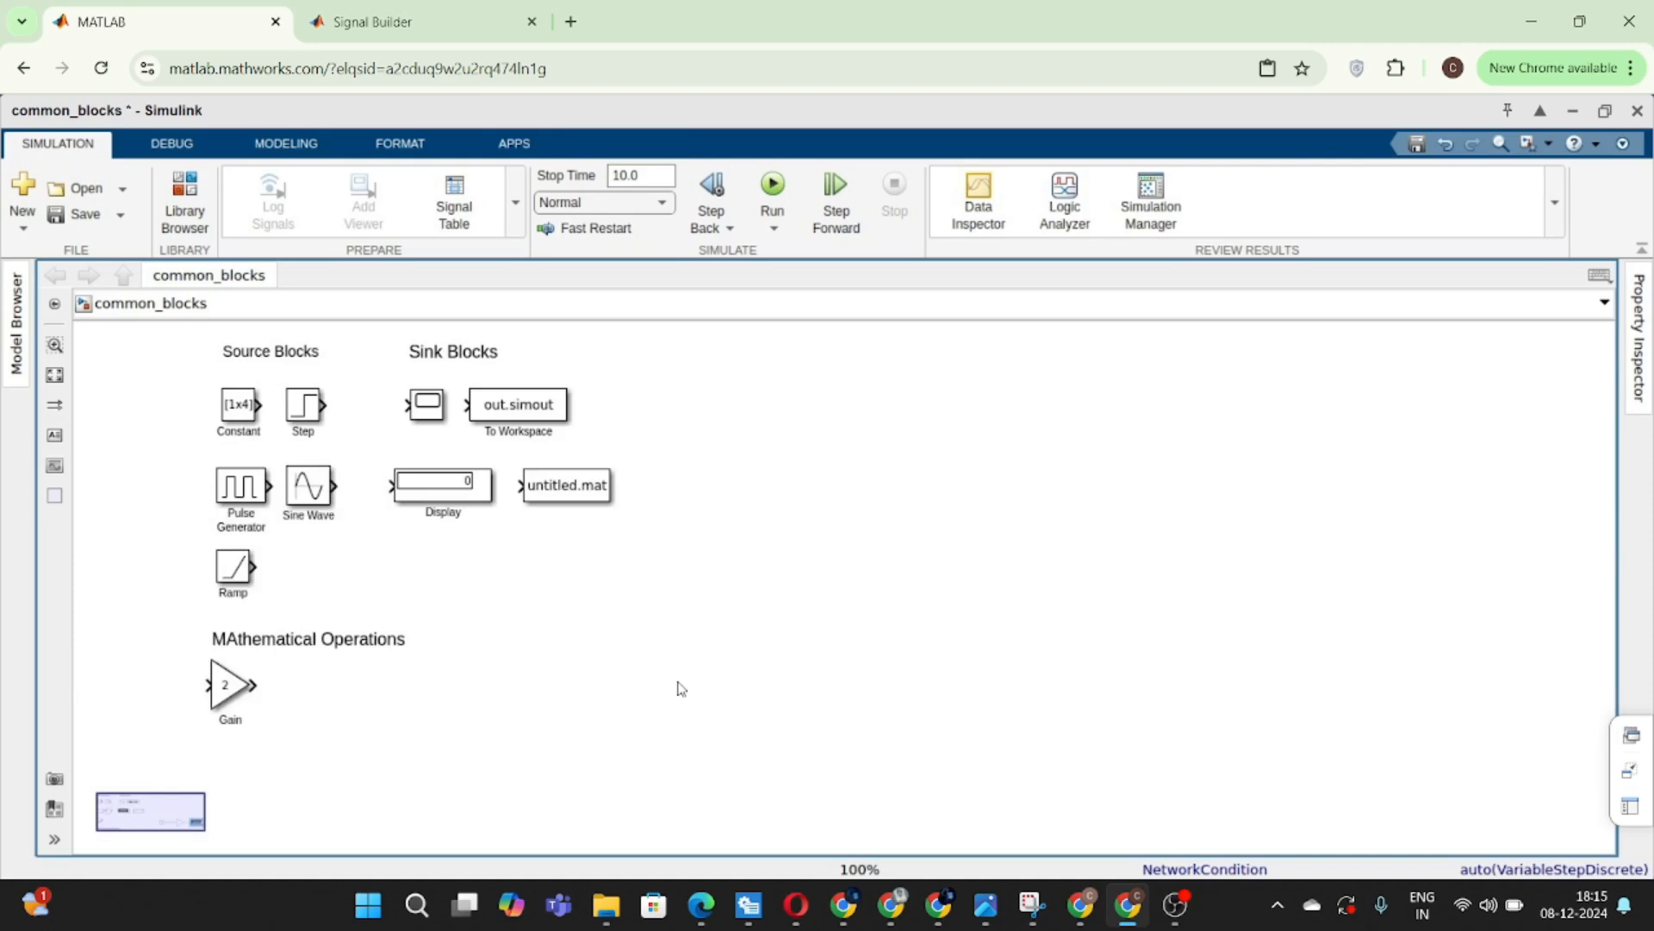
- Add a Sum block, enlarge it, and position it in the empty canvas area beyond the sink blocks
{"action": "double_click", "coordinate": [813, 673]}
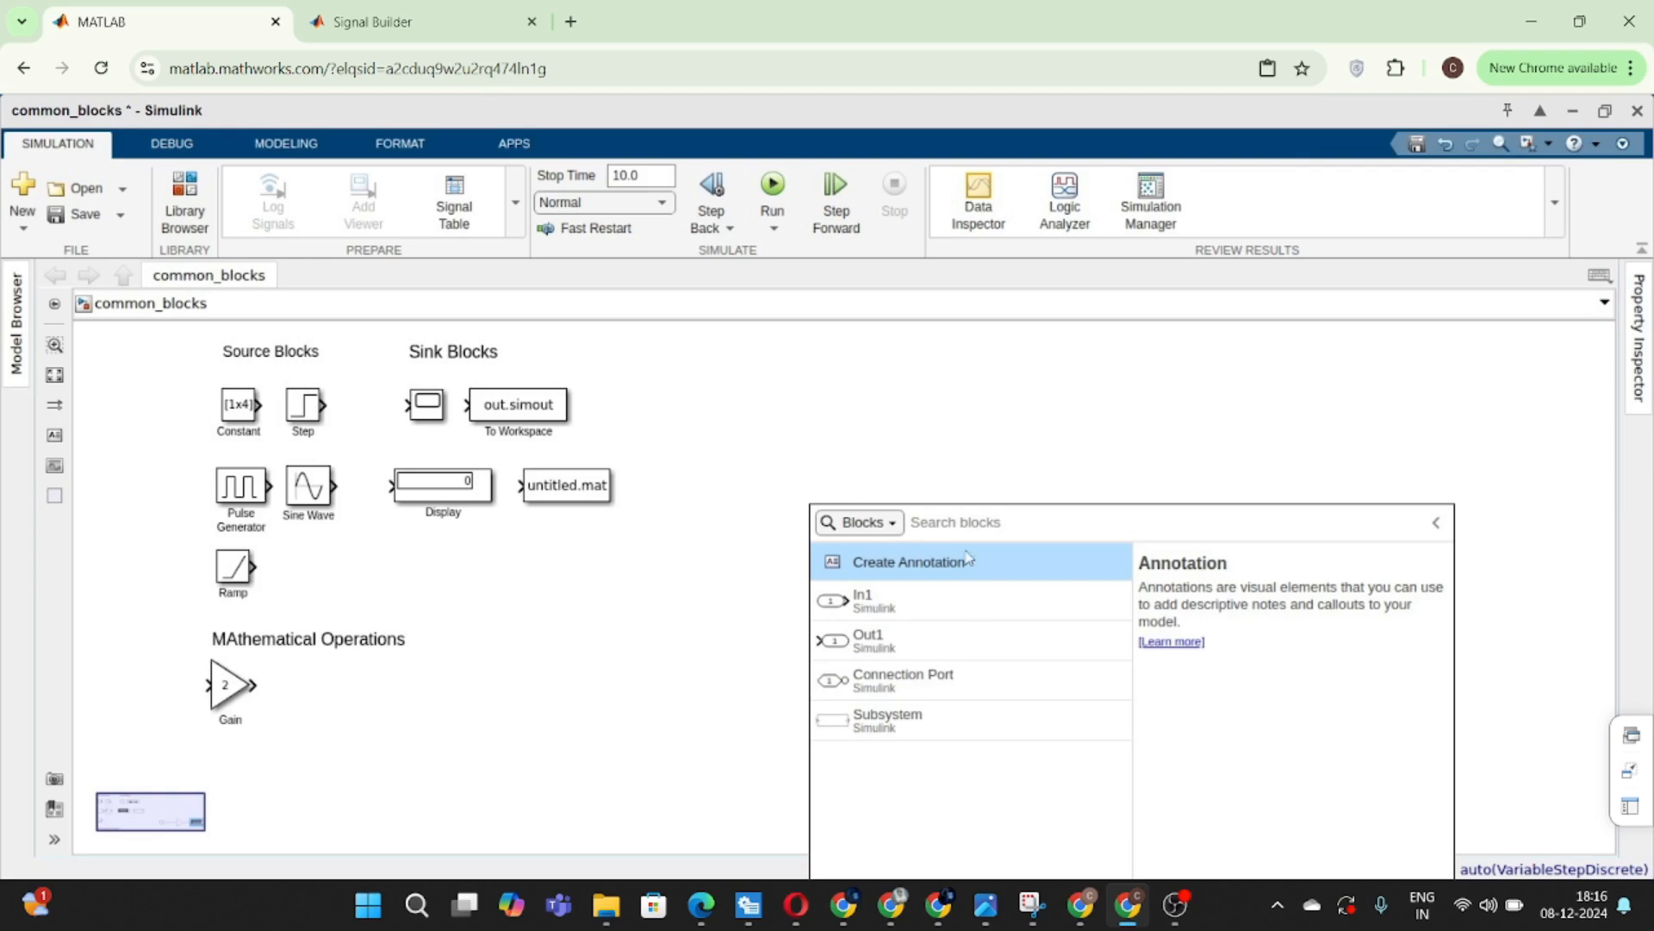
{"action": "type", "text": "sum"}
{"action": "key", "text": "Return"}
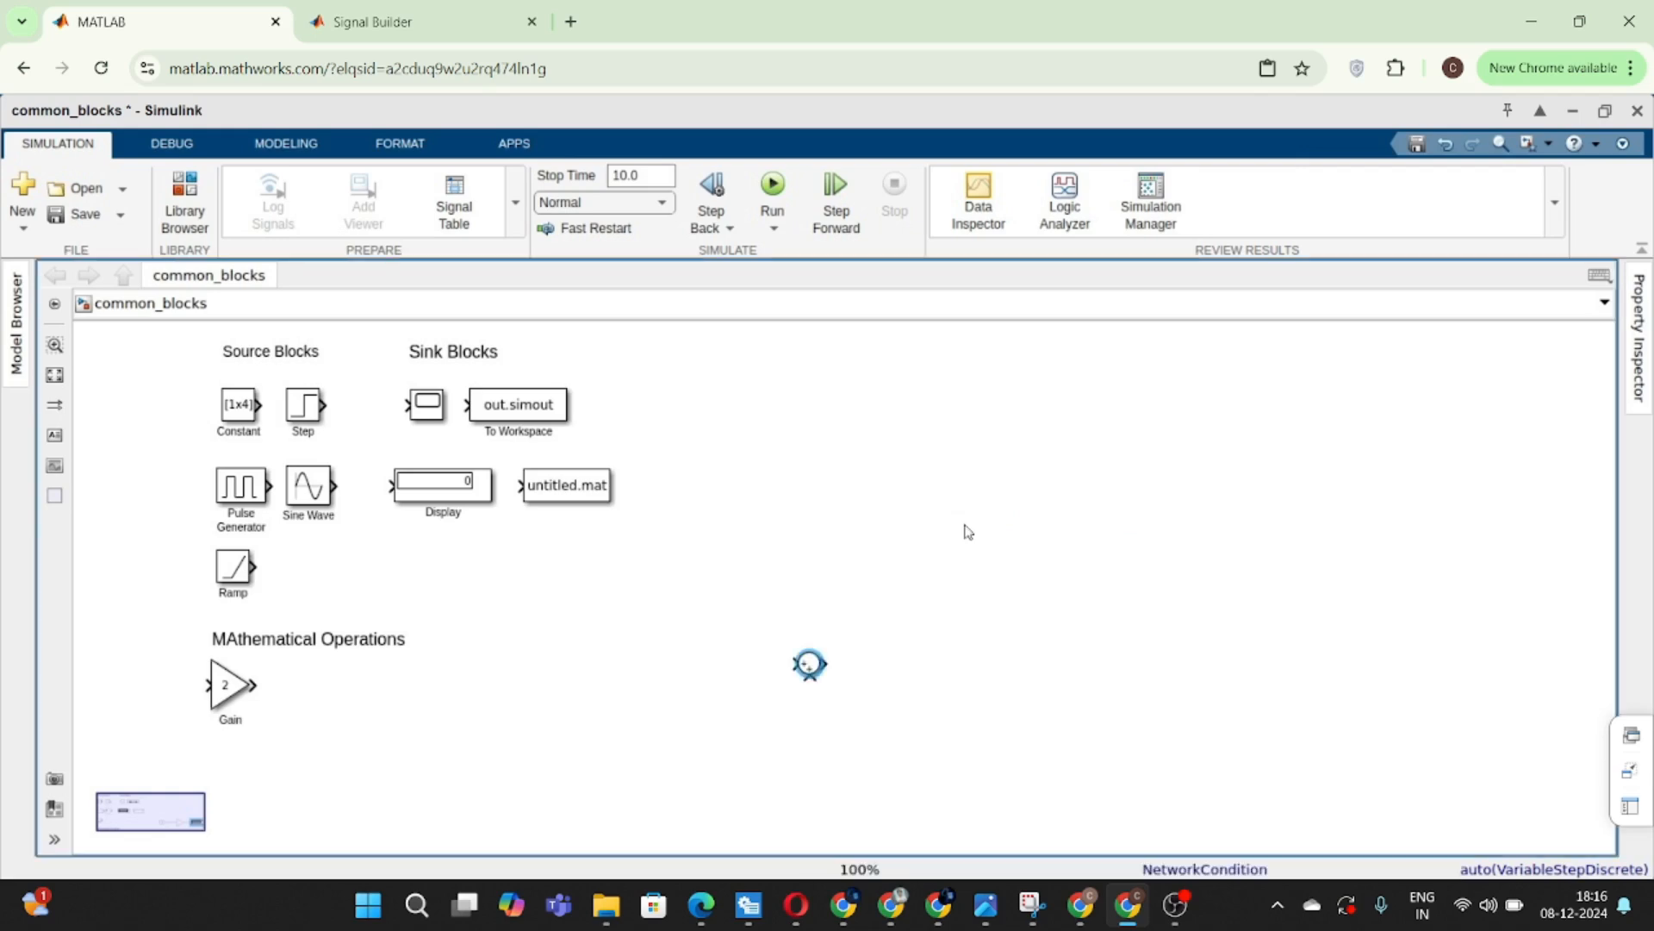
{"action": "left_click", "coordinate": [822, 674]}
{"action": "left_click", "coordinate": [821, 672]}
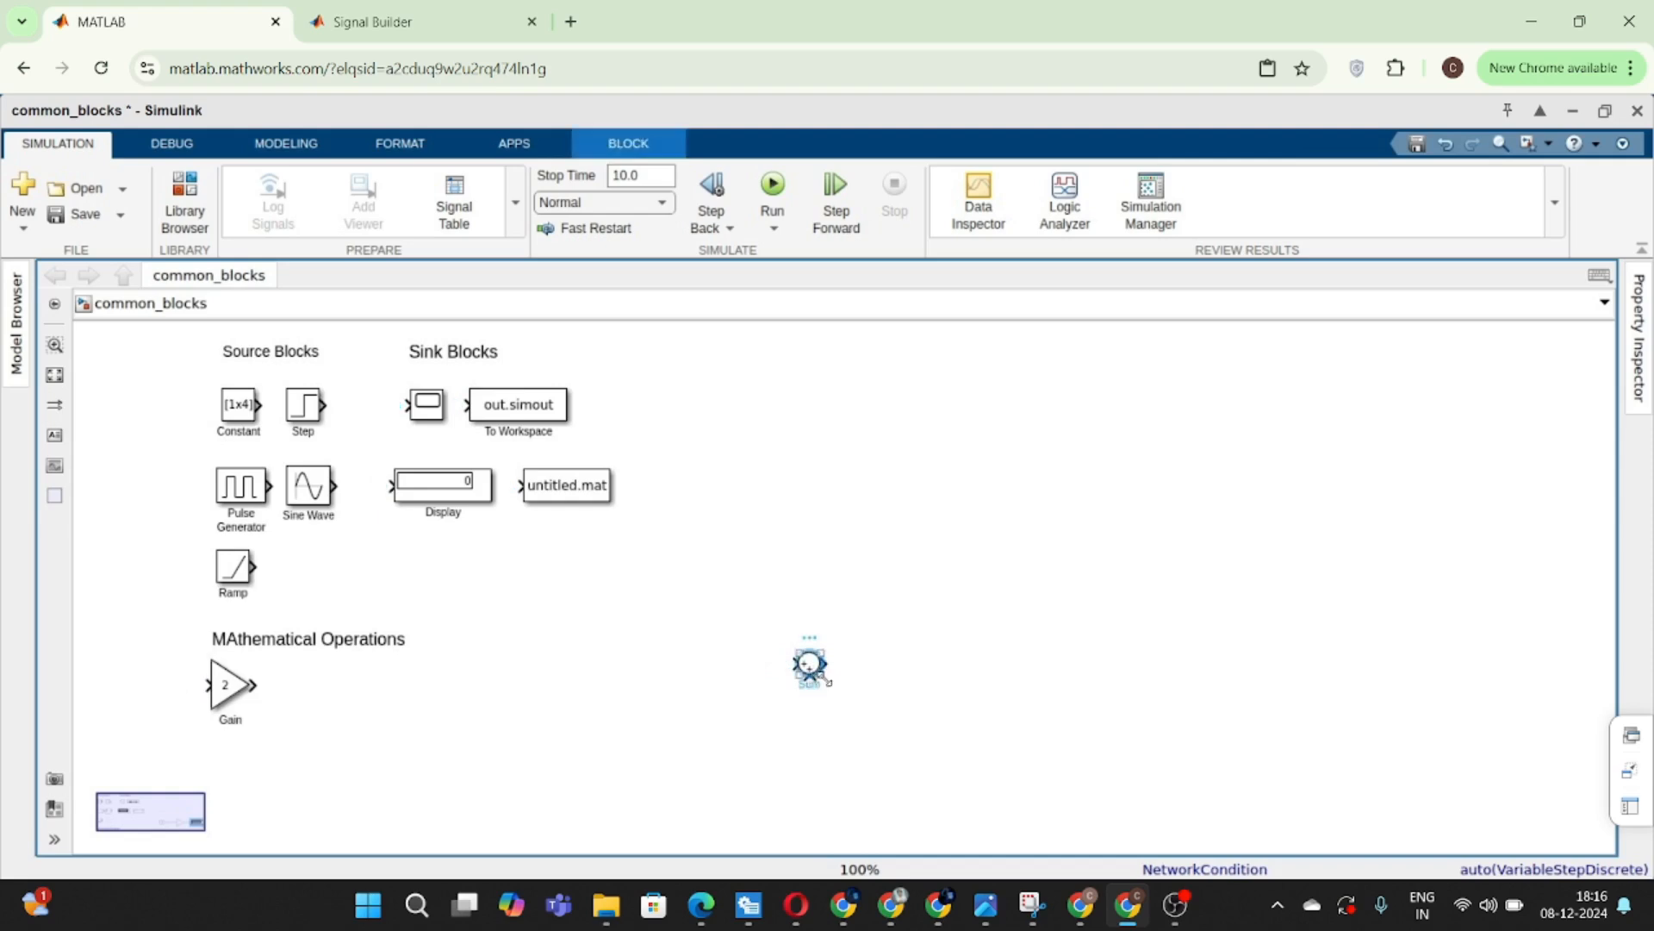
{"action": "left_click_drag", "start_coordinate": [826, 679], "coordinate": [926, 586]}
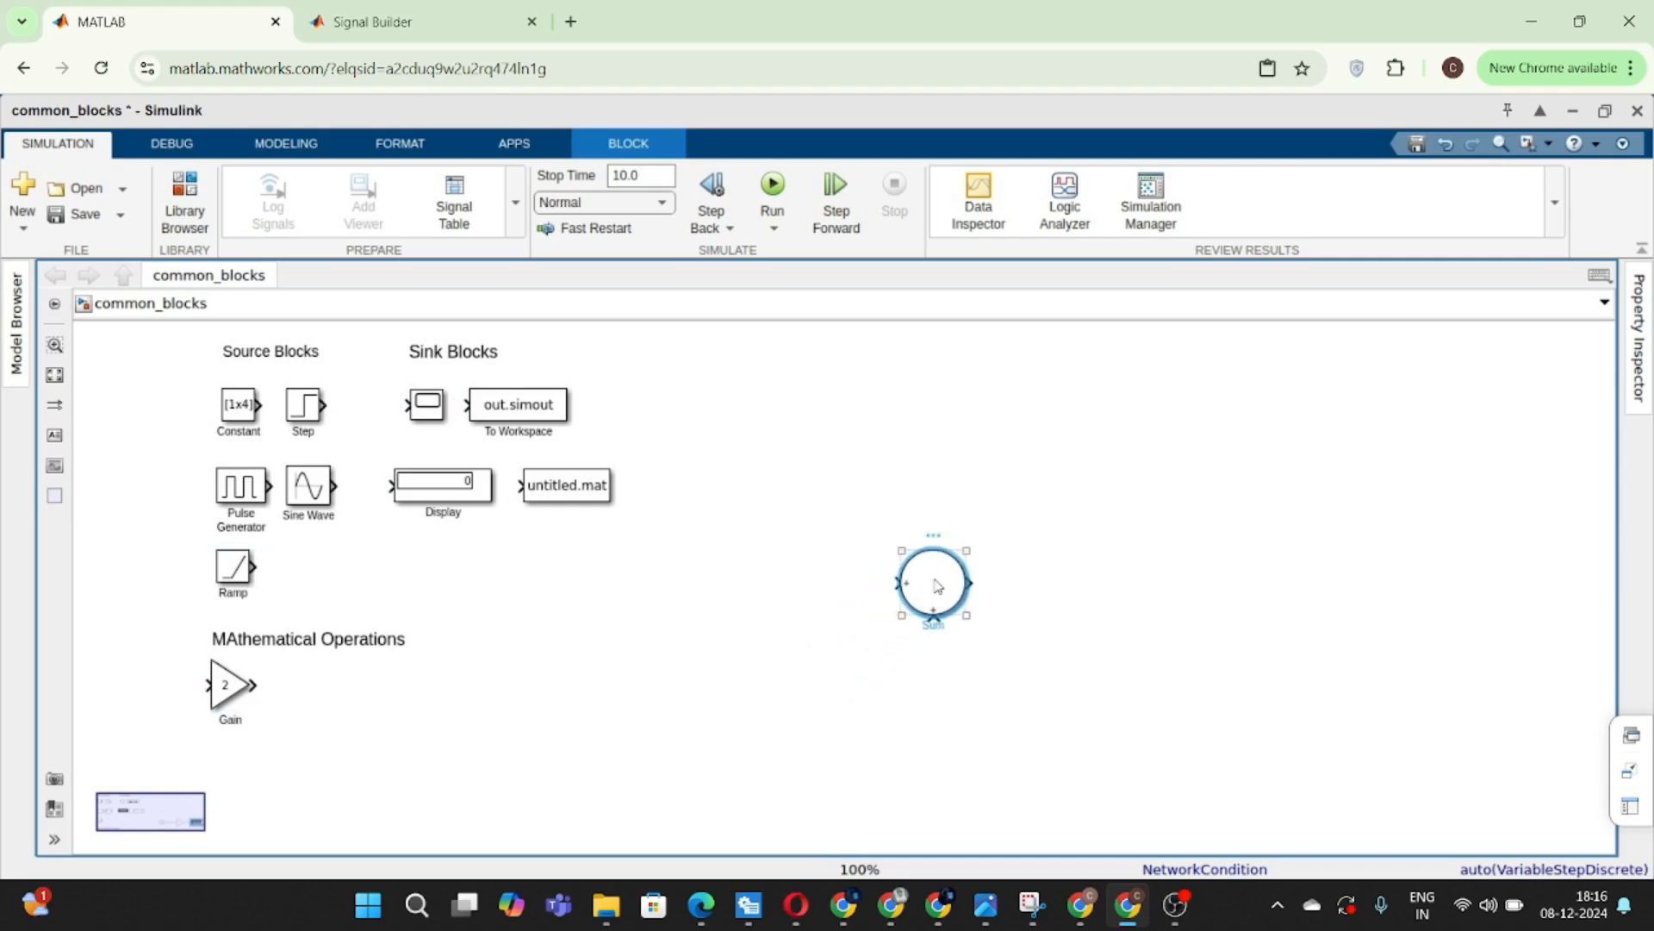
{"action": "left_click", "coordinate": [784, 604]}
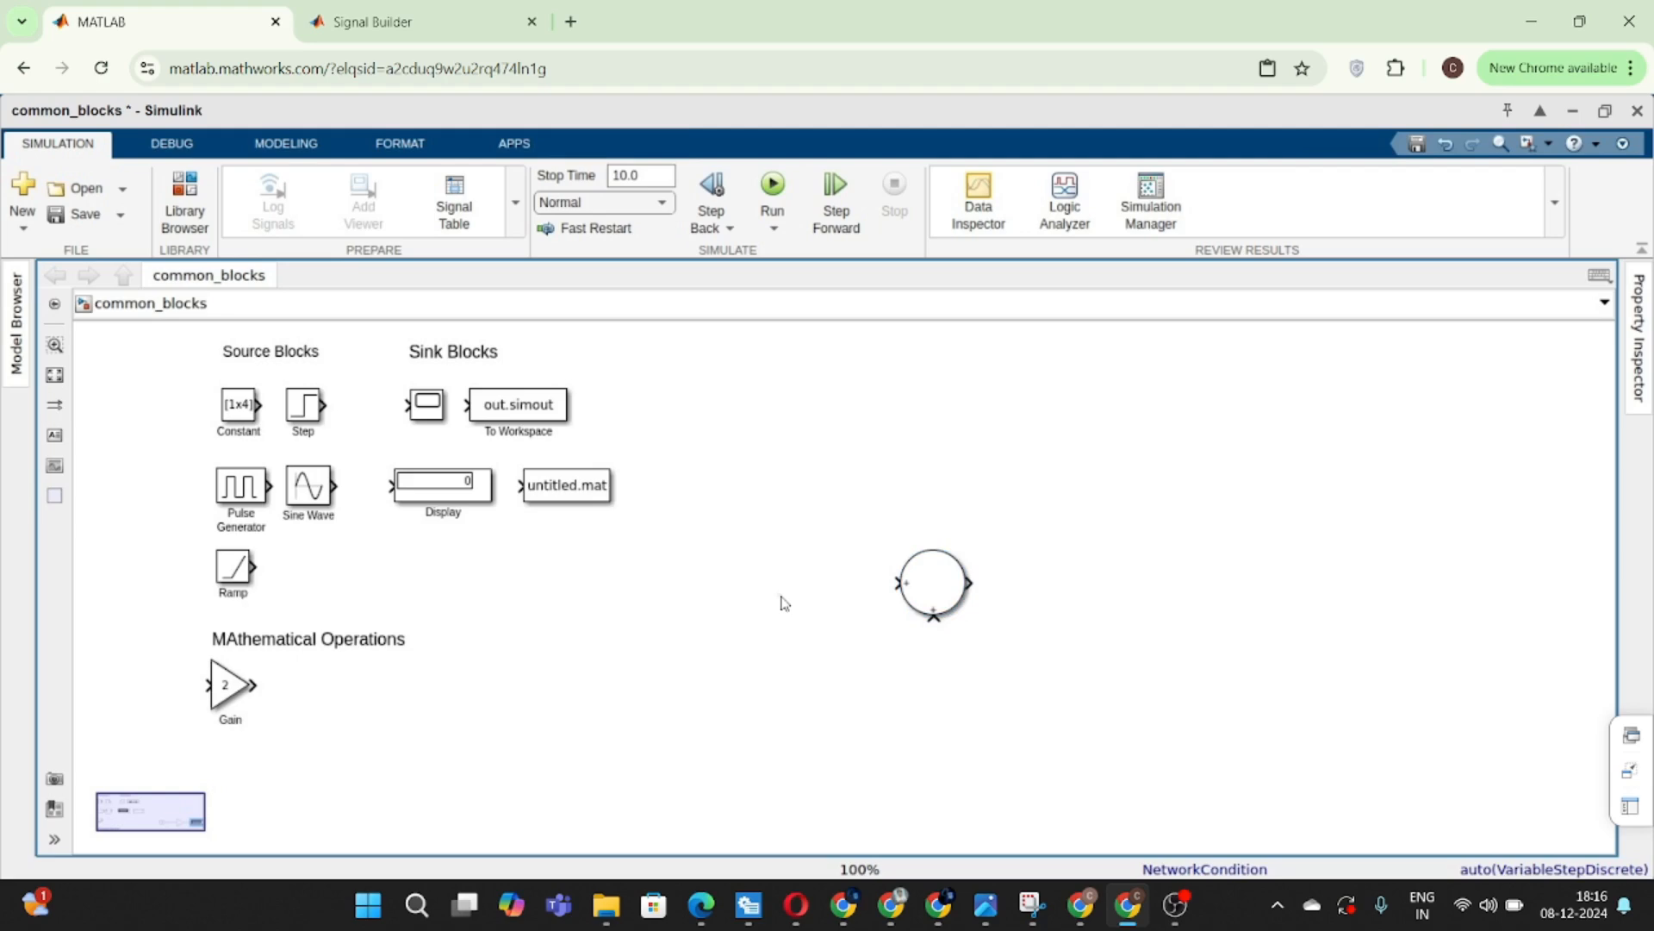
- Set the Sum block's list of signs to |+++++ for five adding inputs
{"action": "left_click", "coordinate": [950, 612]}
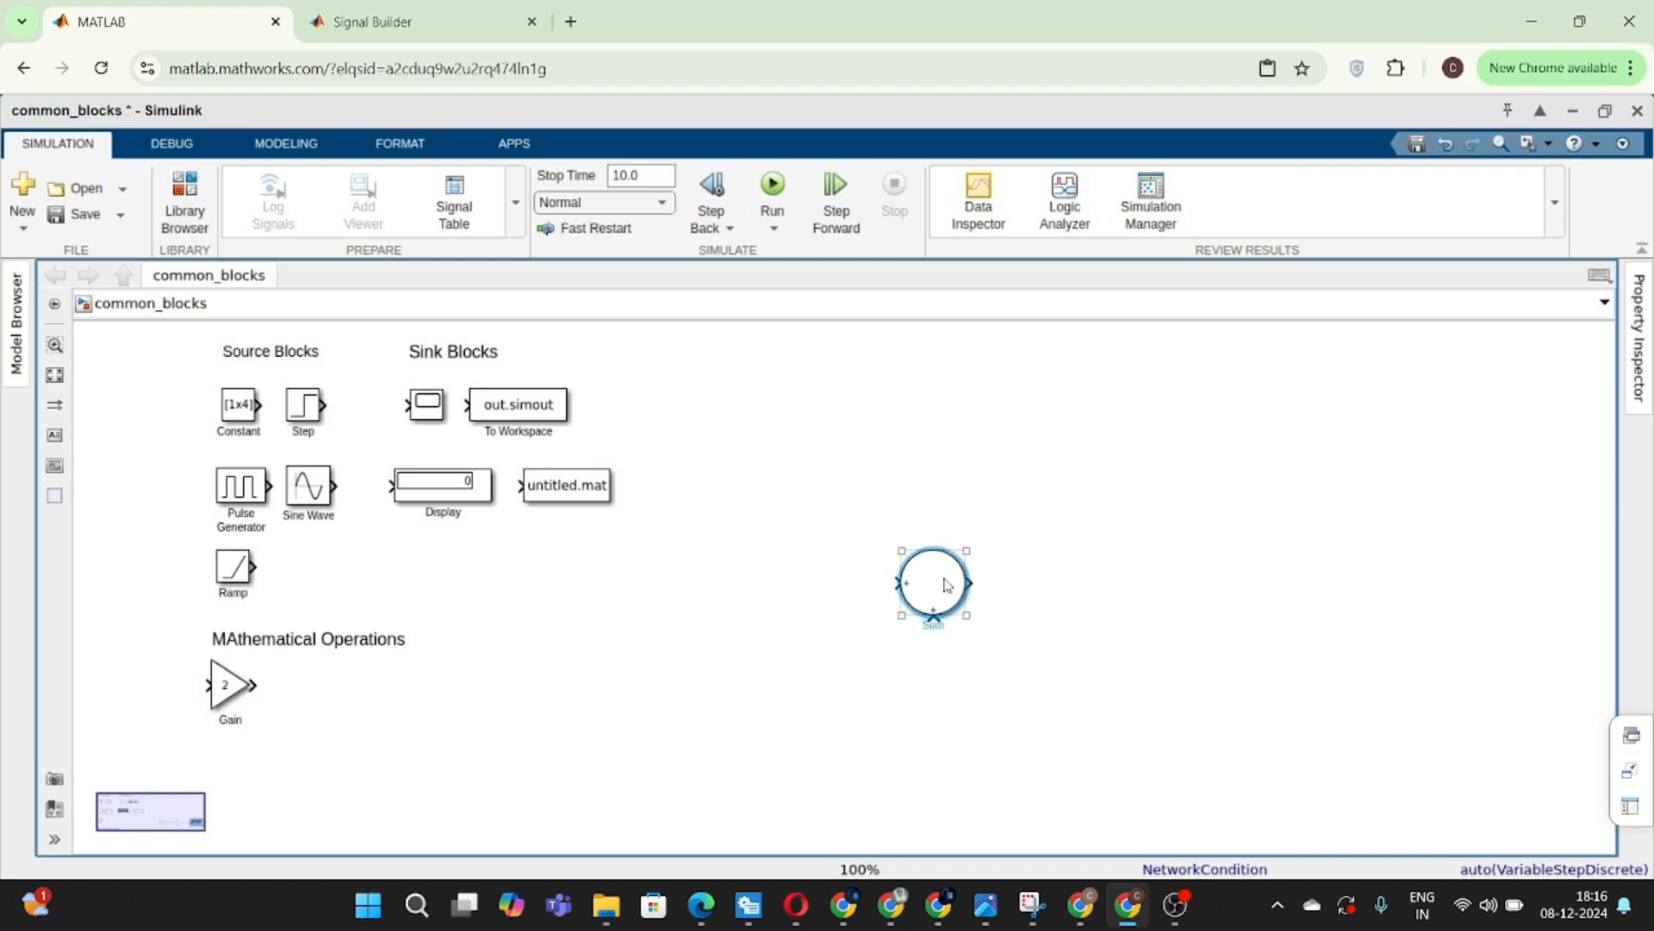
{"action": "double_click", "coordinate": [946, 584]}
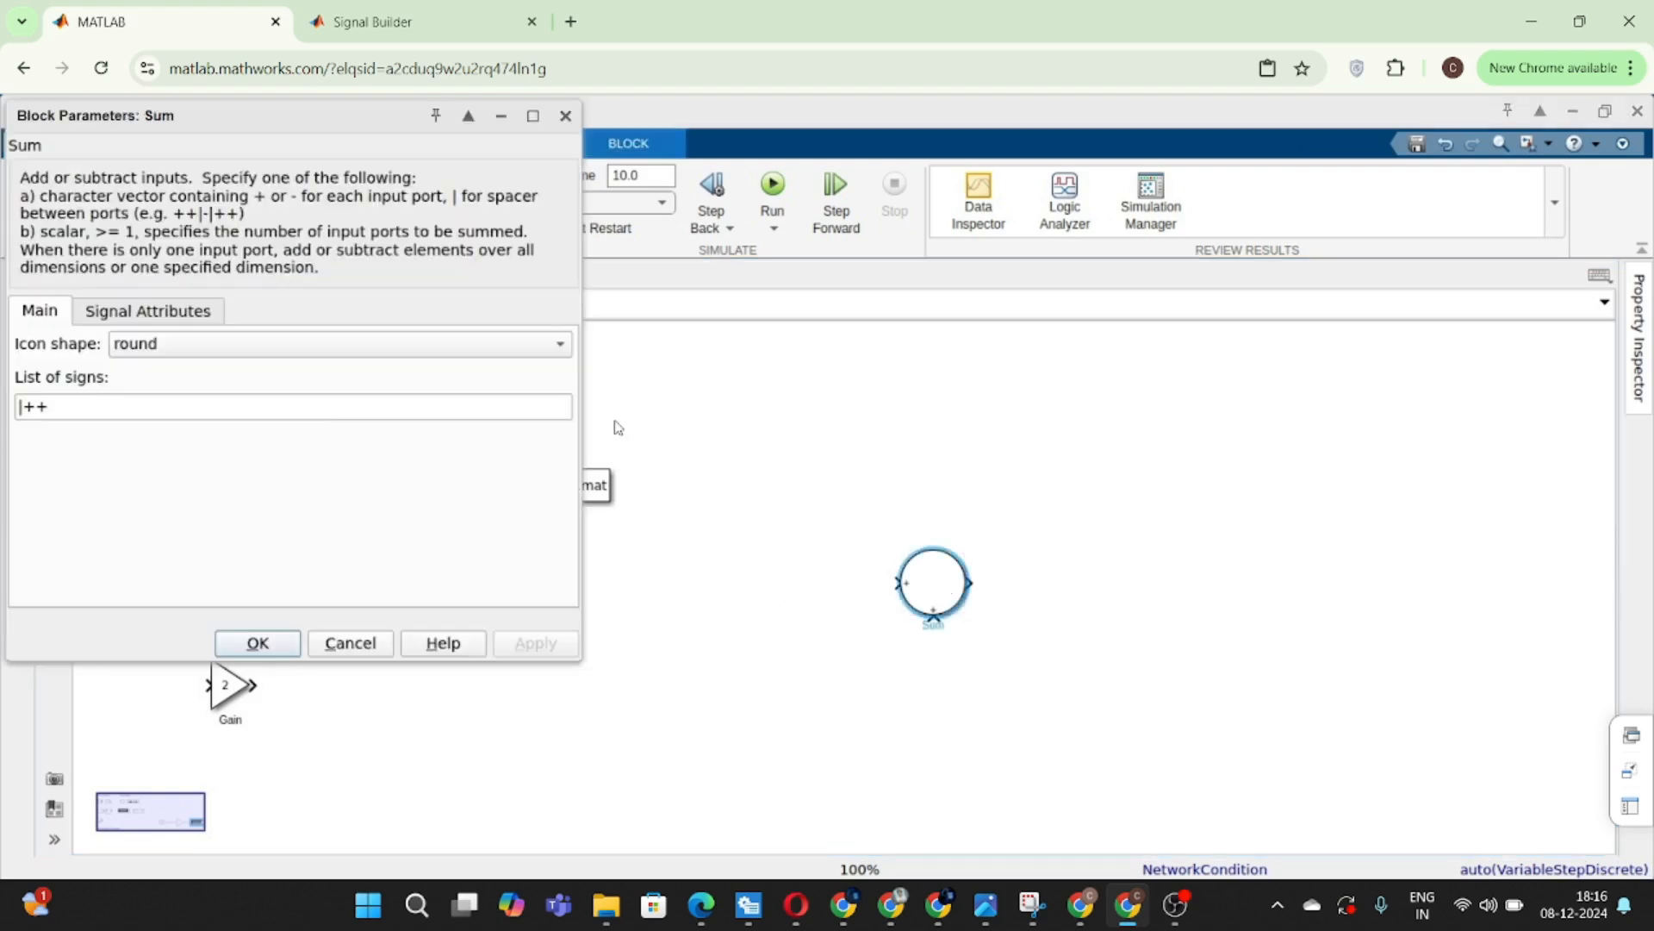
{"action": "triple_click", "coordinate": [180, 419]}
{"action": "left_click", "coordinate": [114, 414]}
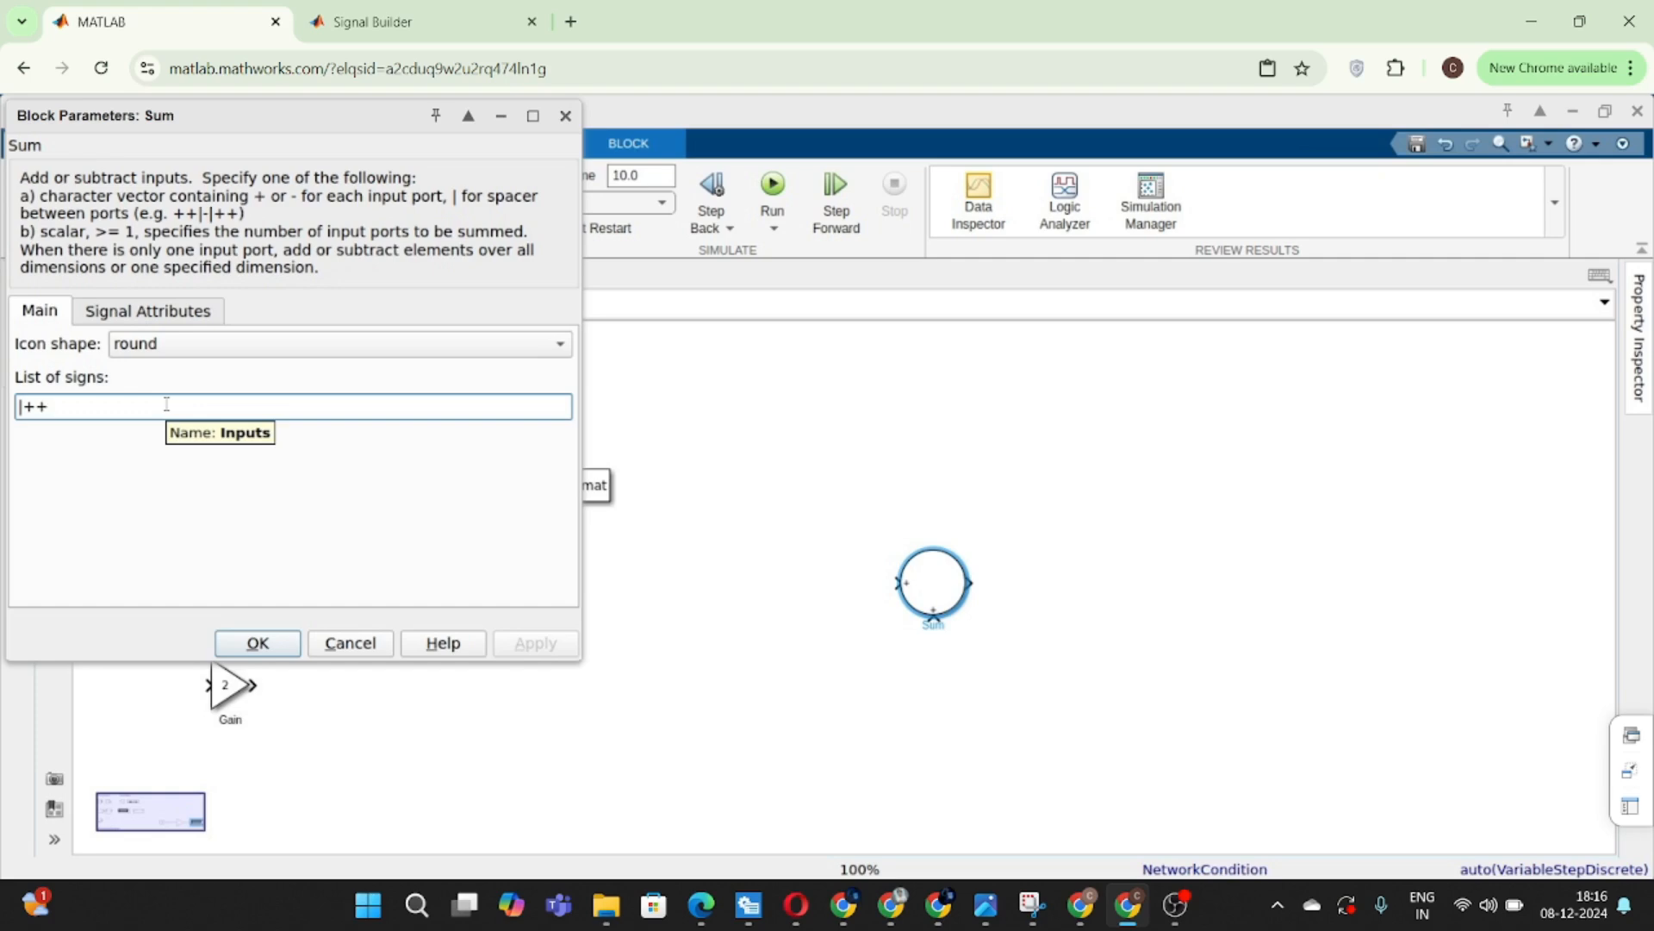
{"action": "type", "text": "++"}
{"action": "key", "text": "BackSpace"}
{"action": "key", "text": "BackSpace"}
{"action": "type", "text": "+"}
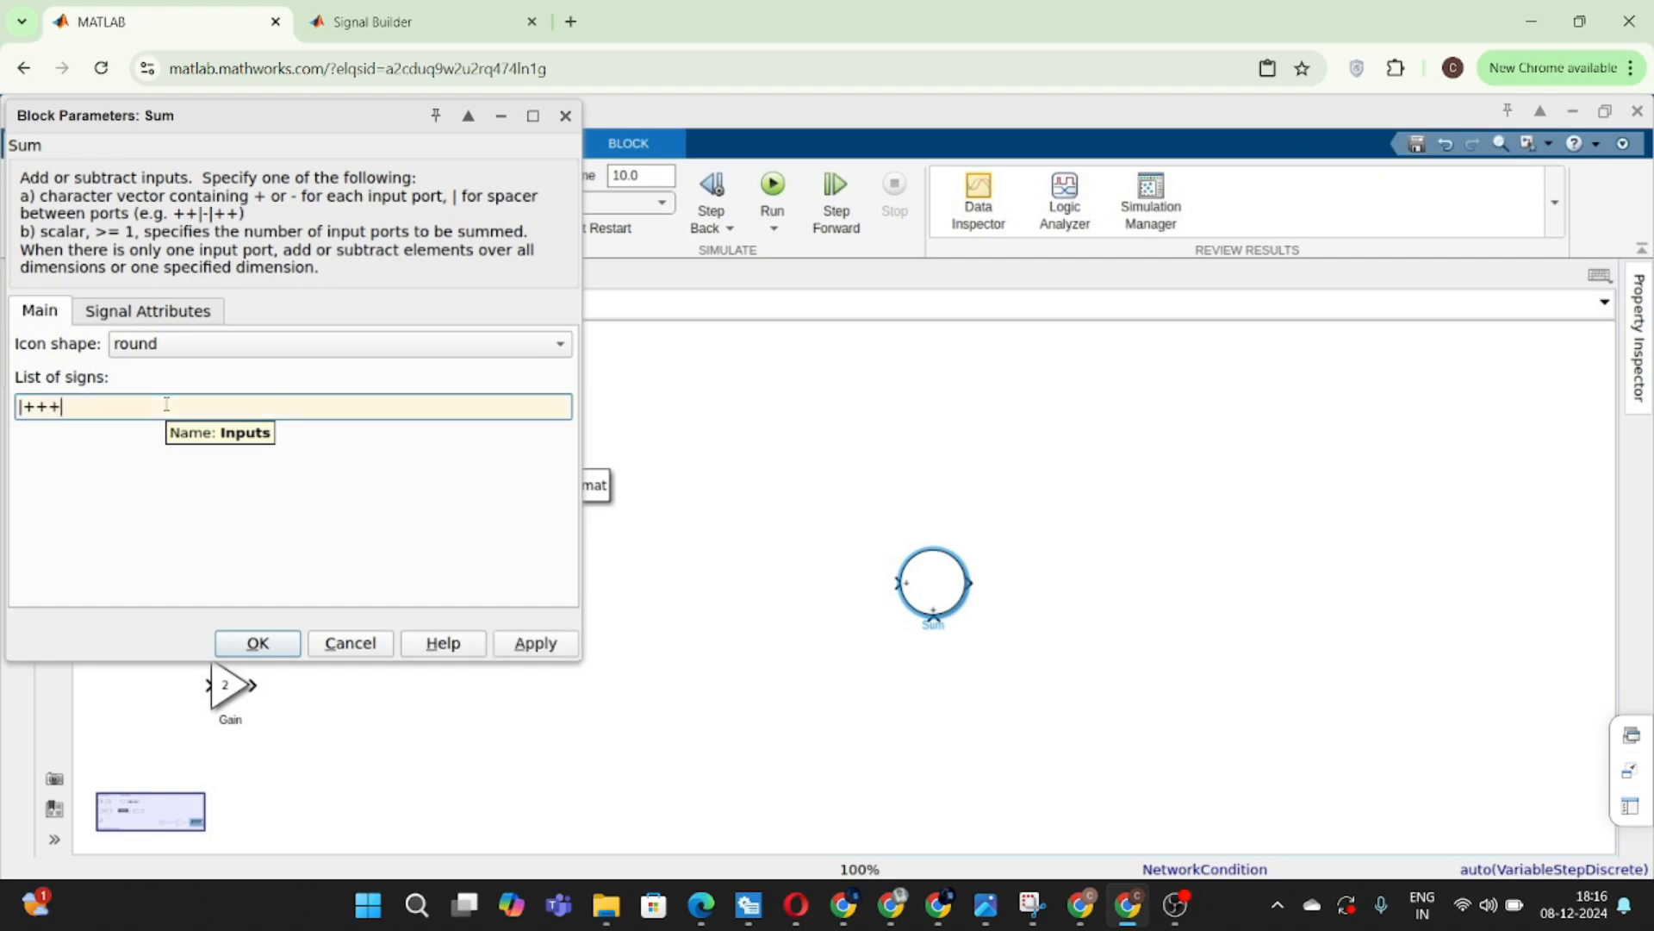
{"action": "type", "text": "++"}
{"action": "key", "text": "Return"}
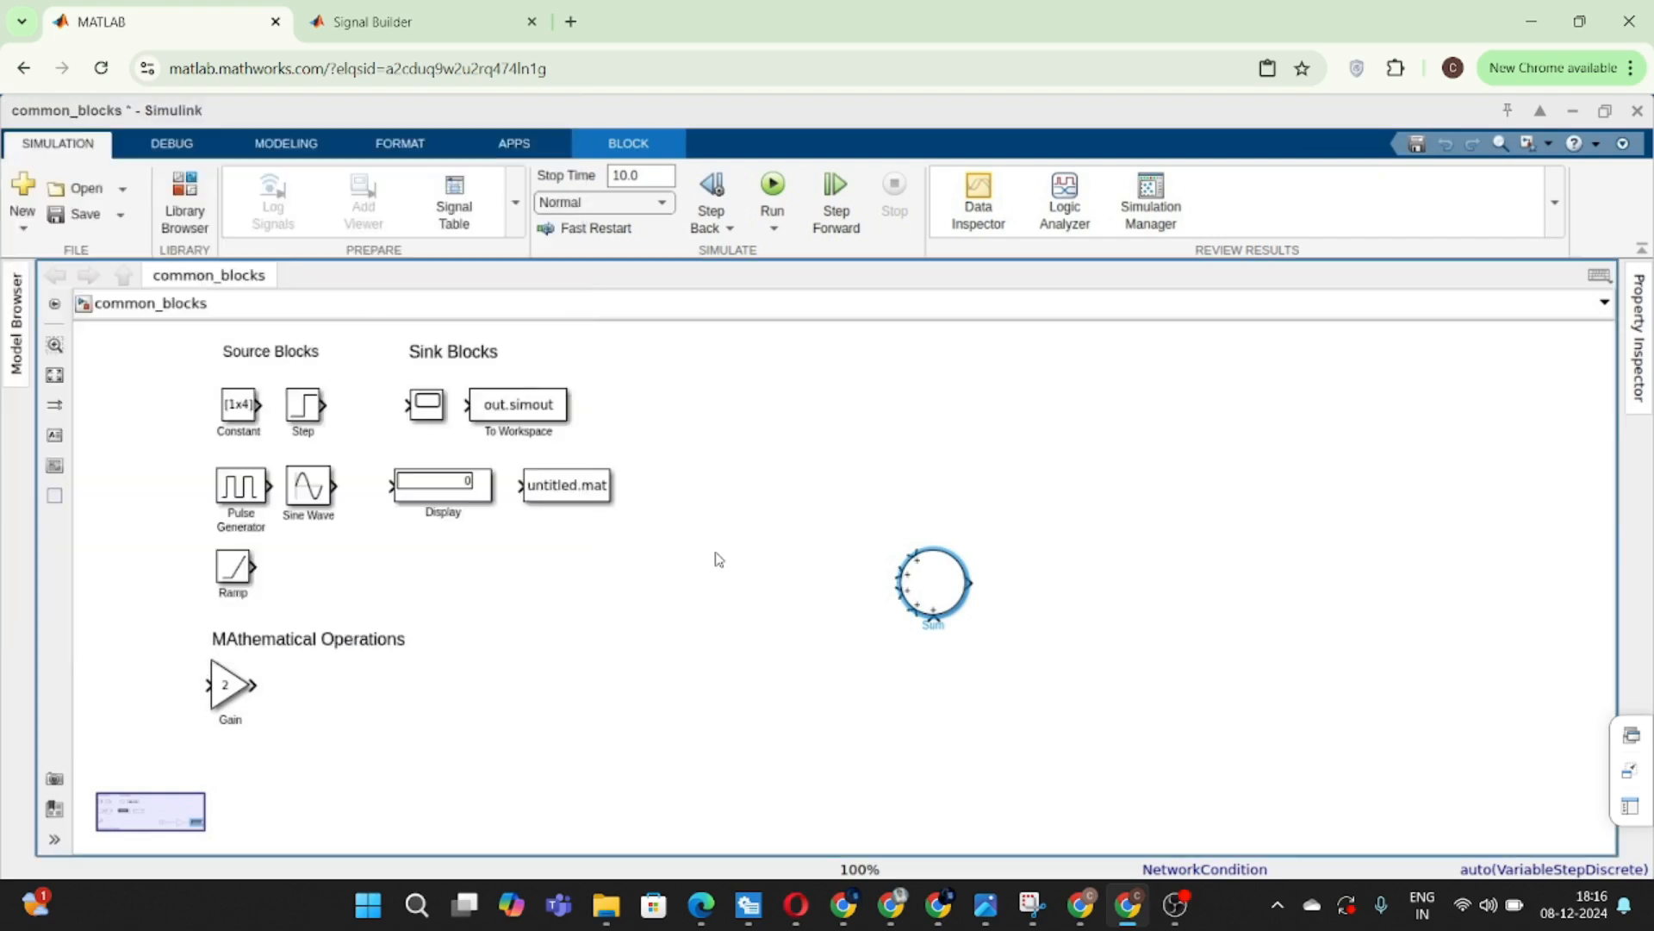
- Set the Sum block's list of signs to |++ for two adding inputs
{"action": "double_click", "coordinate": [930, 578]}
{"action": "left_click", "coordinate": [106, 405]}
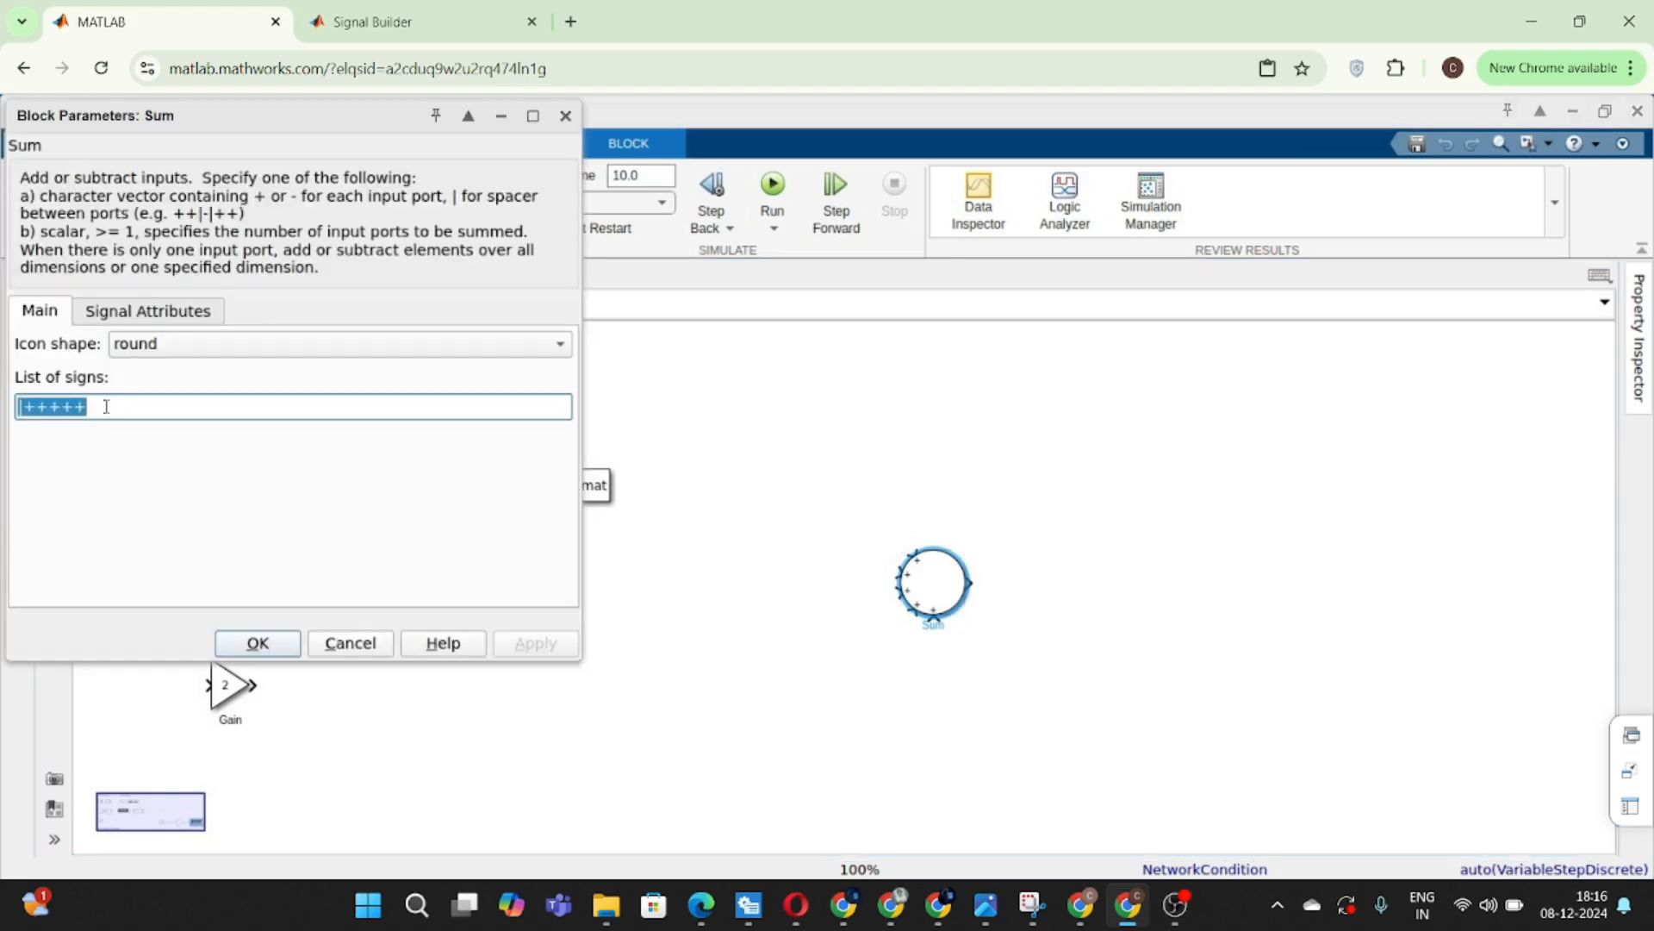
{"action": "left_click", "coordinate": [106, 406]}
{"action": "key", "text": "BackSpace"}
{"action": "key", "text": "BackSpace"}
{"action": "key", "text": "BackSpace"}
{"action": "key", "text": "Return"}
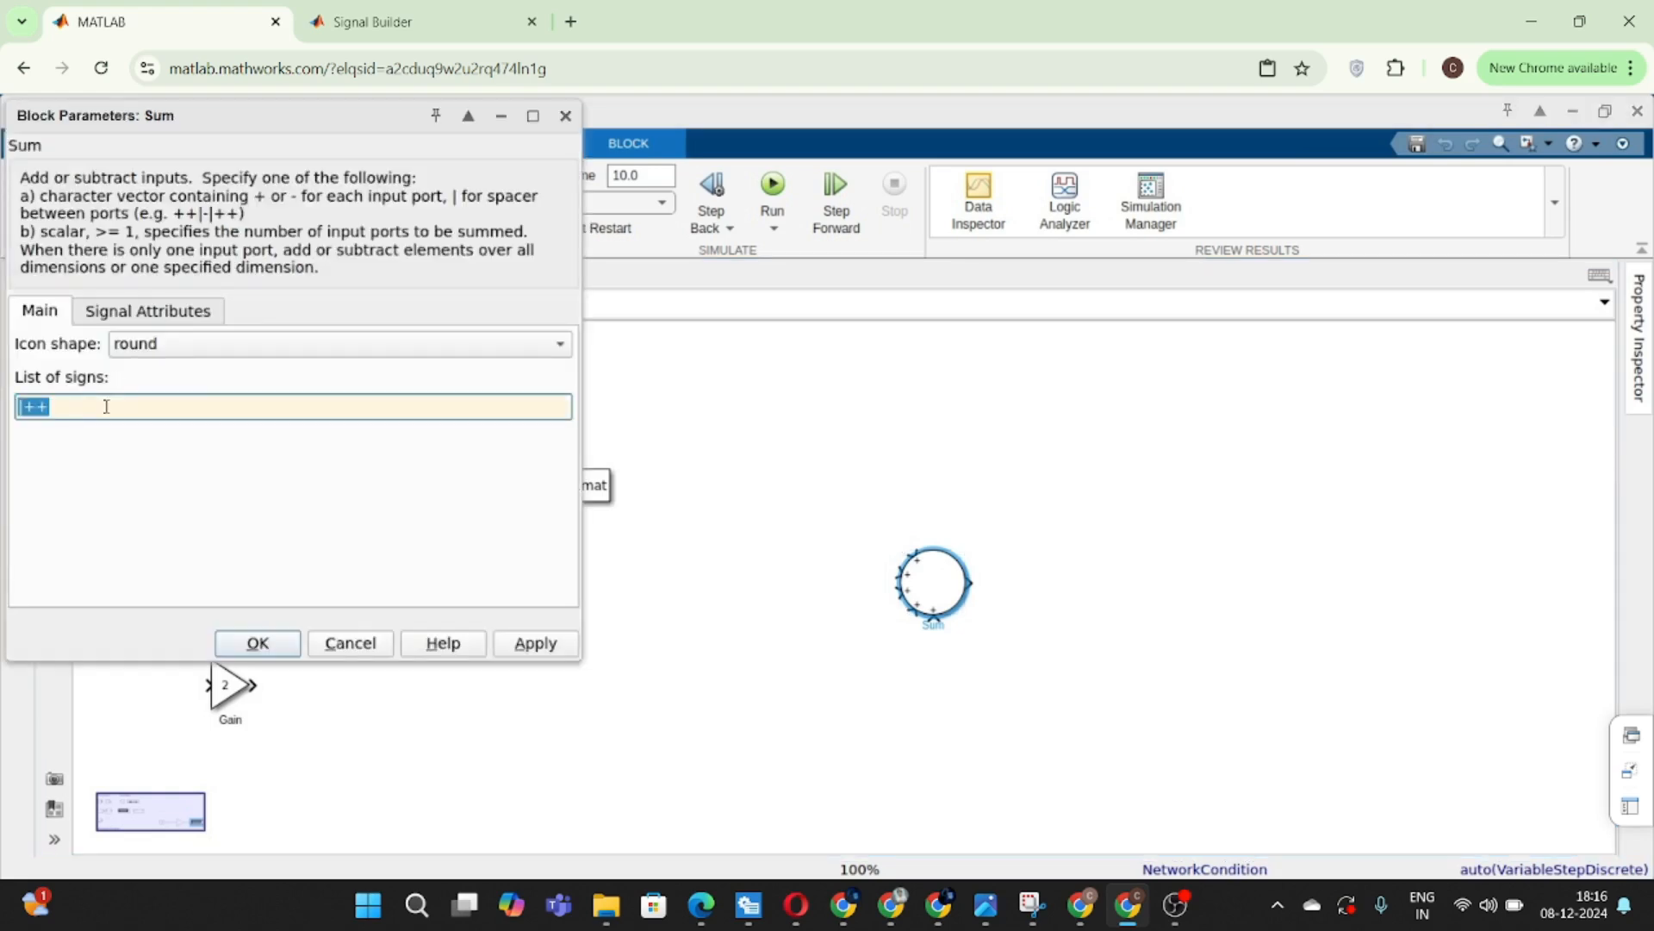
{"action": "left_click", "coordinate": [790, 620]}
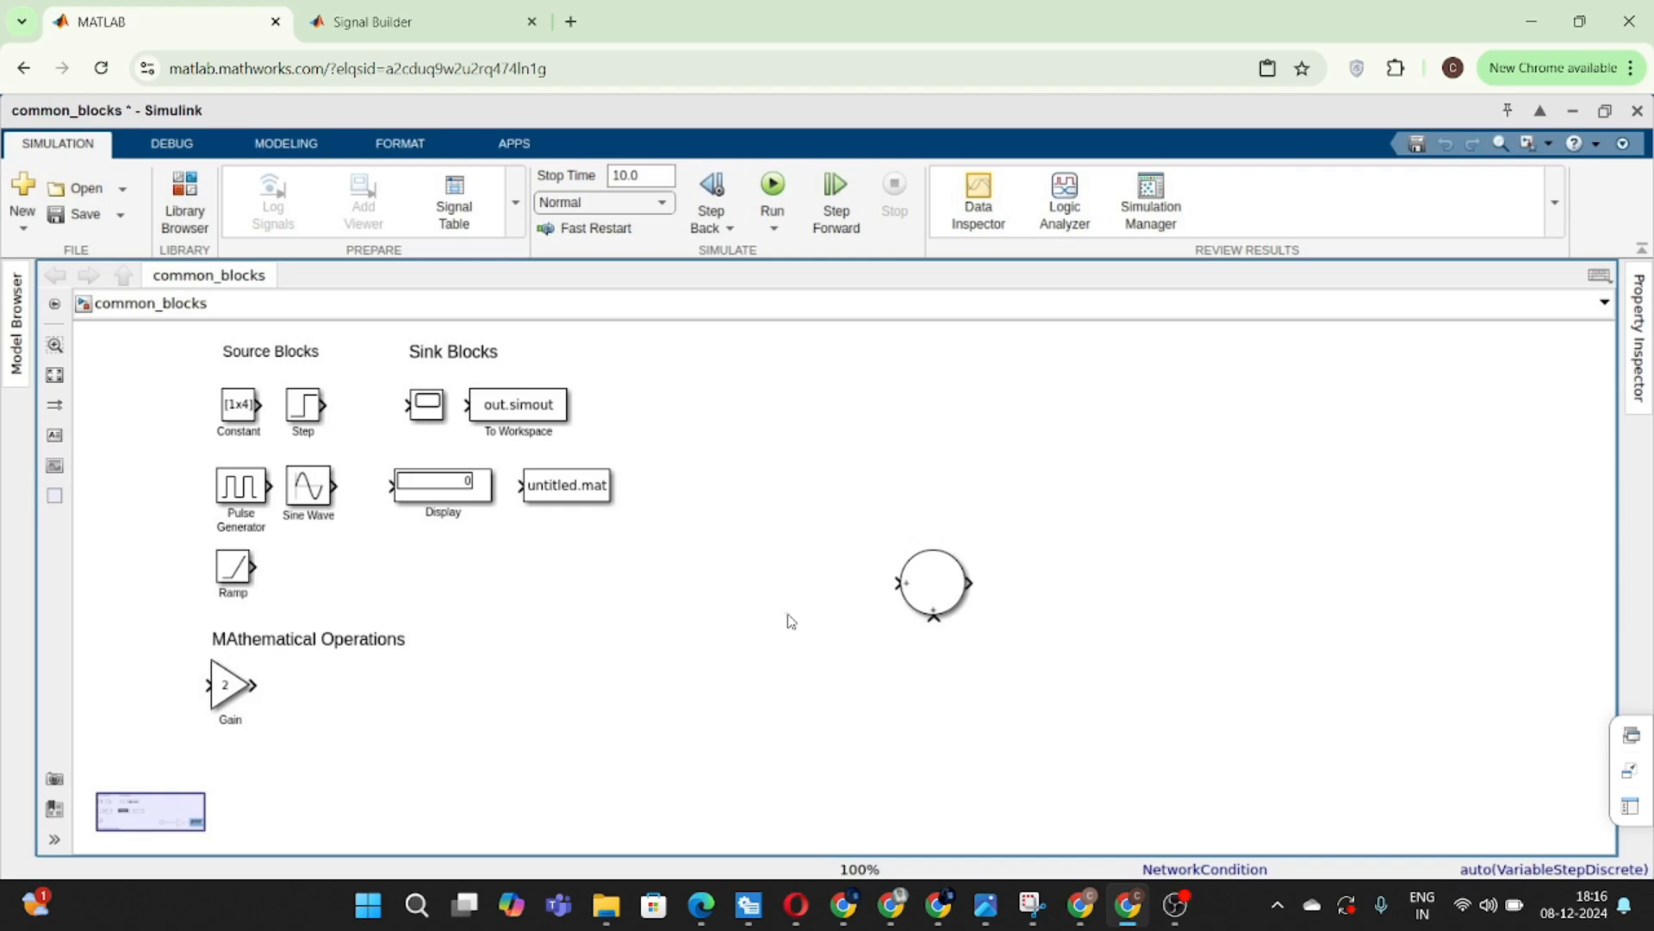
- Add a Constant block before the Sum block and connect it to the Sum's first input
{"action": "double_click", "coordinate": [776, 651]}
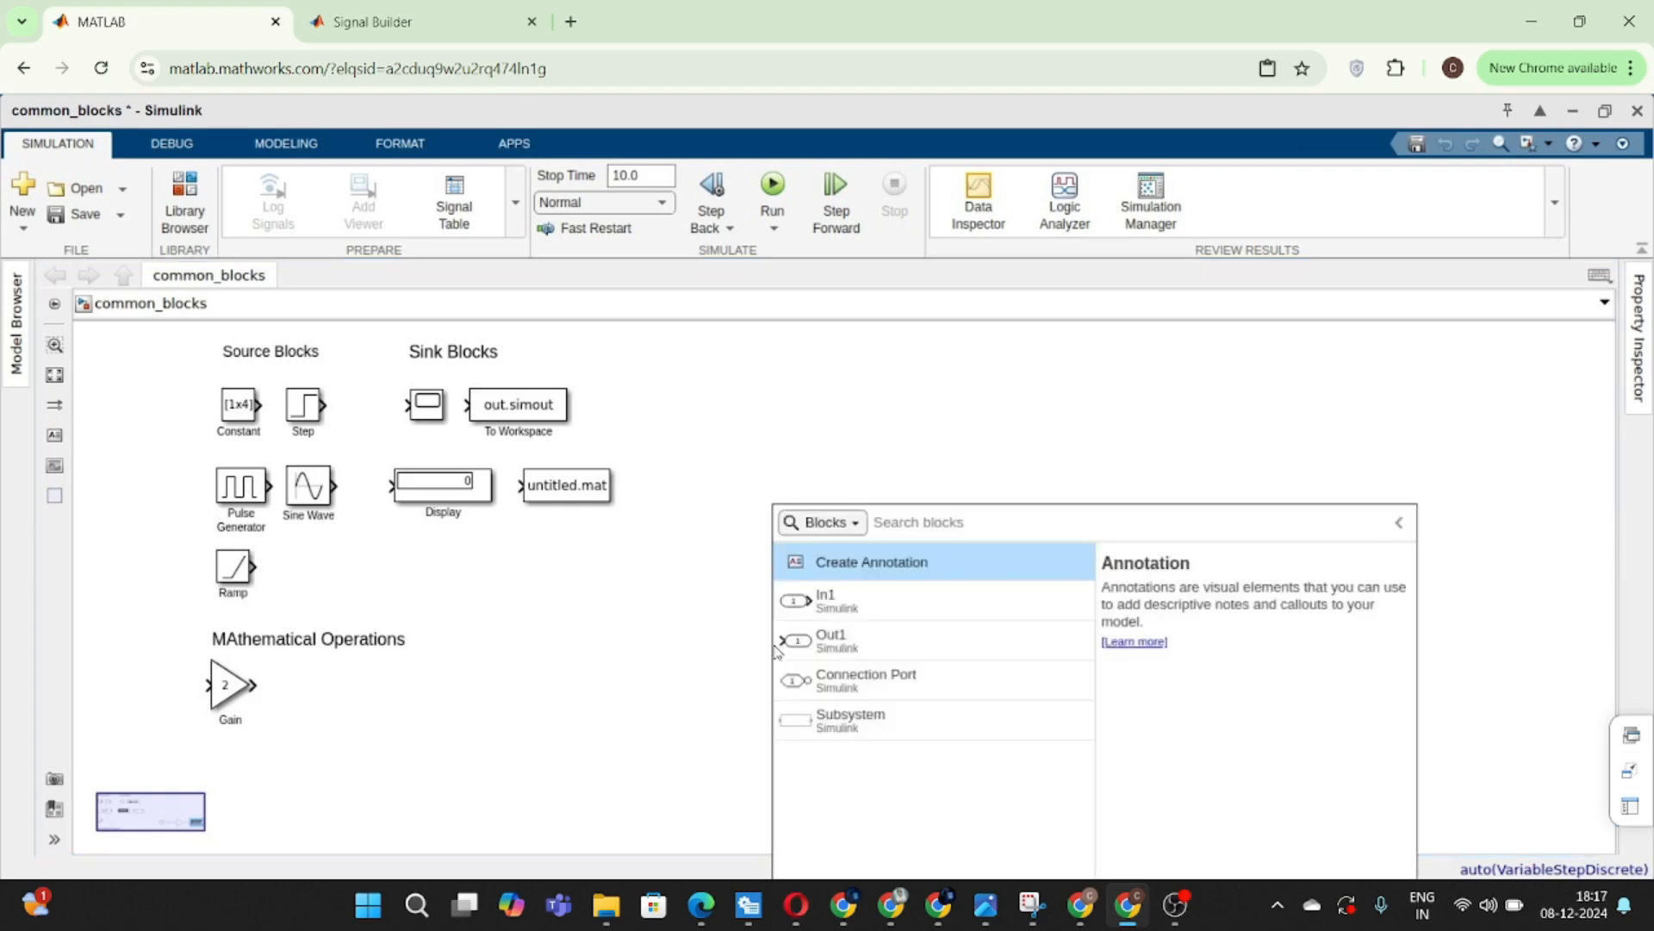
{"action": "type", "text": "con"}
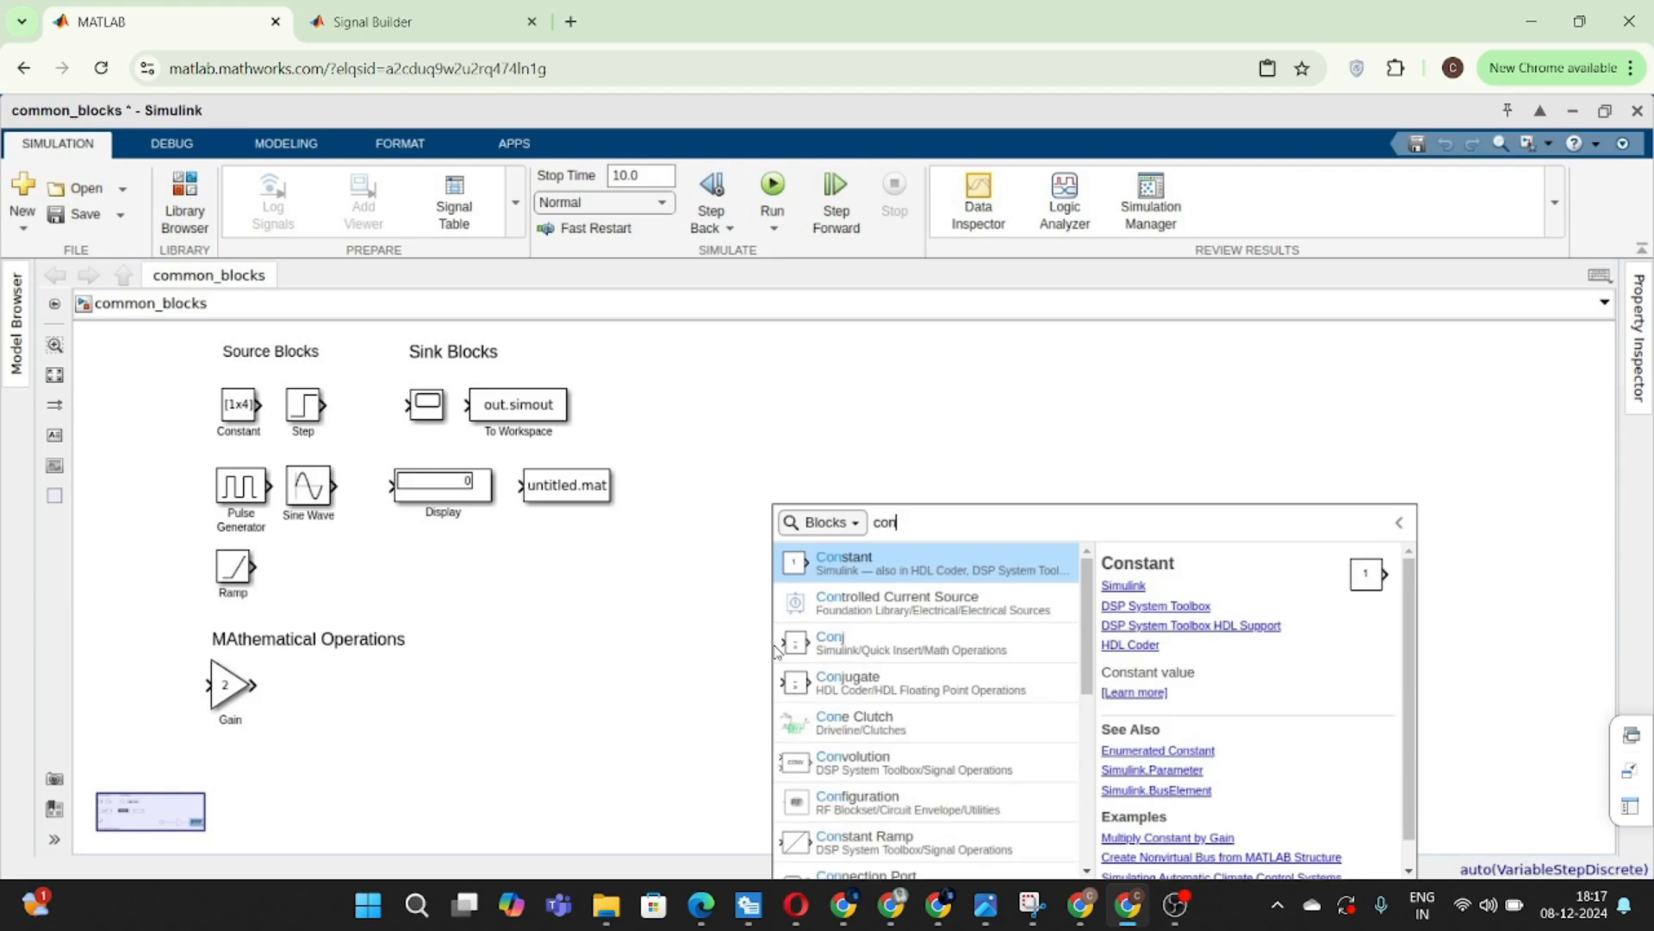
{"action": "key", "text": "Return"}
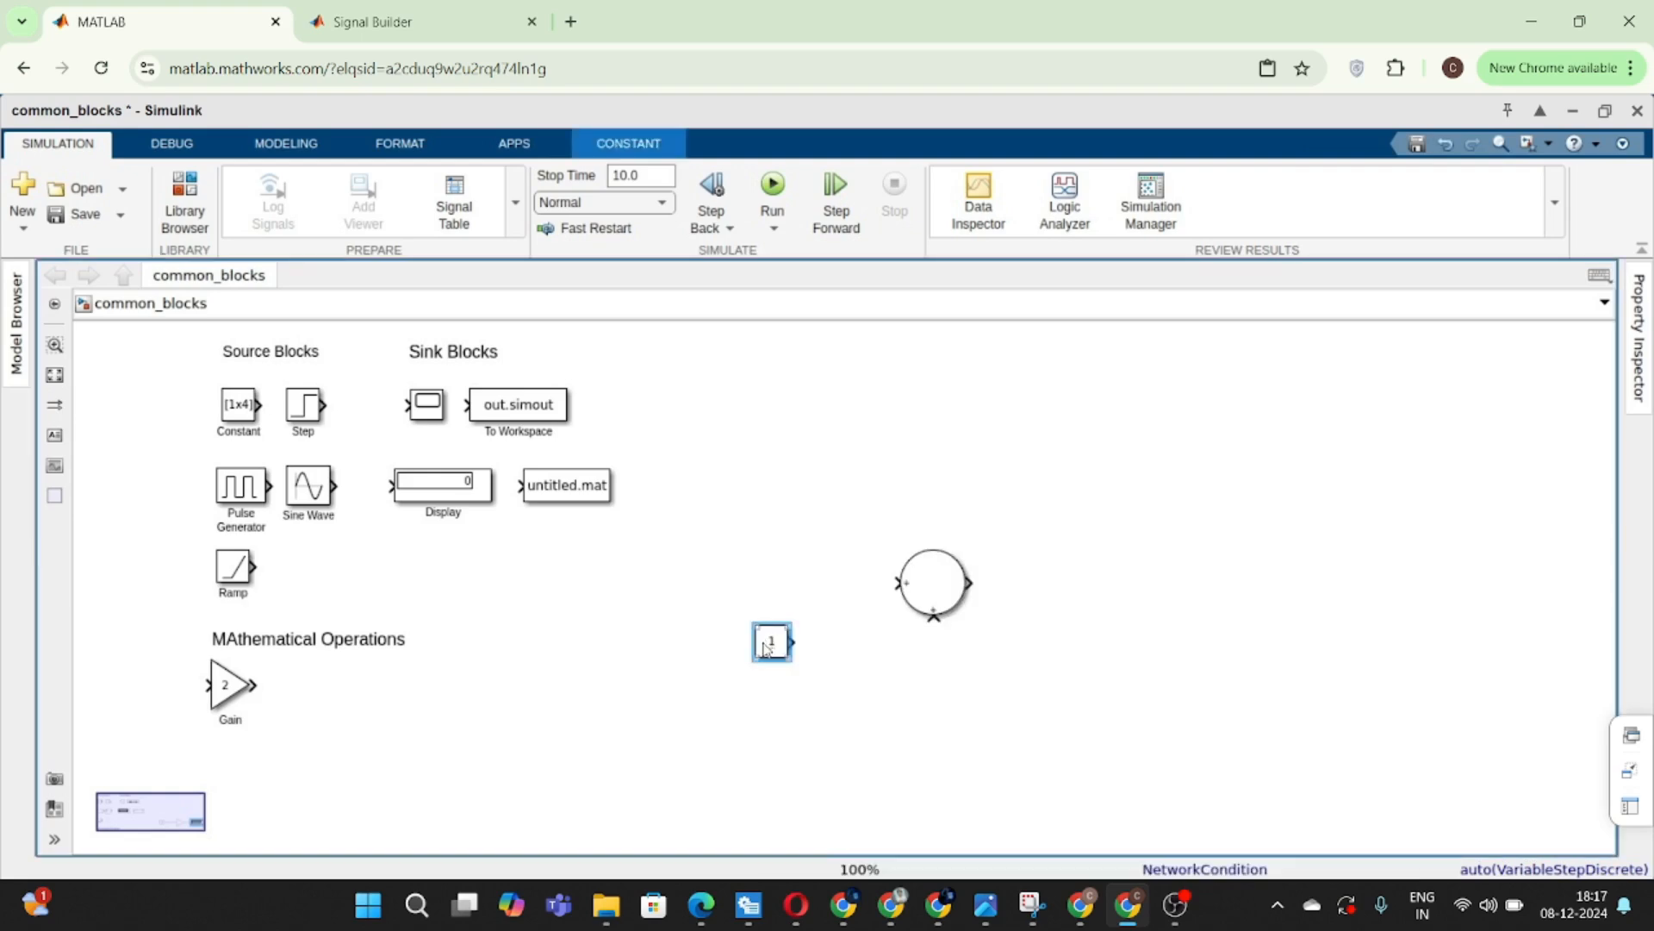
{"action": "left_click_drag", "start_coordinate": [771, 641], "coordinate": [800, 582]}
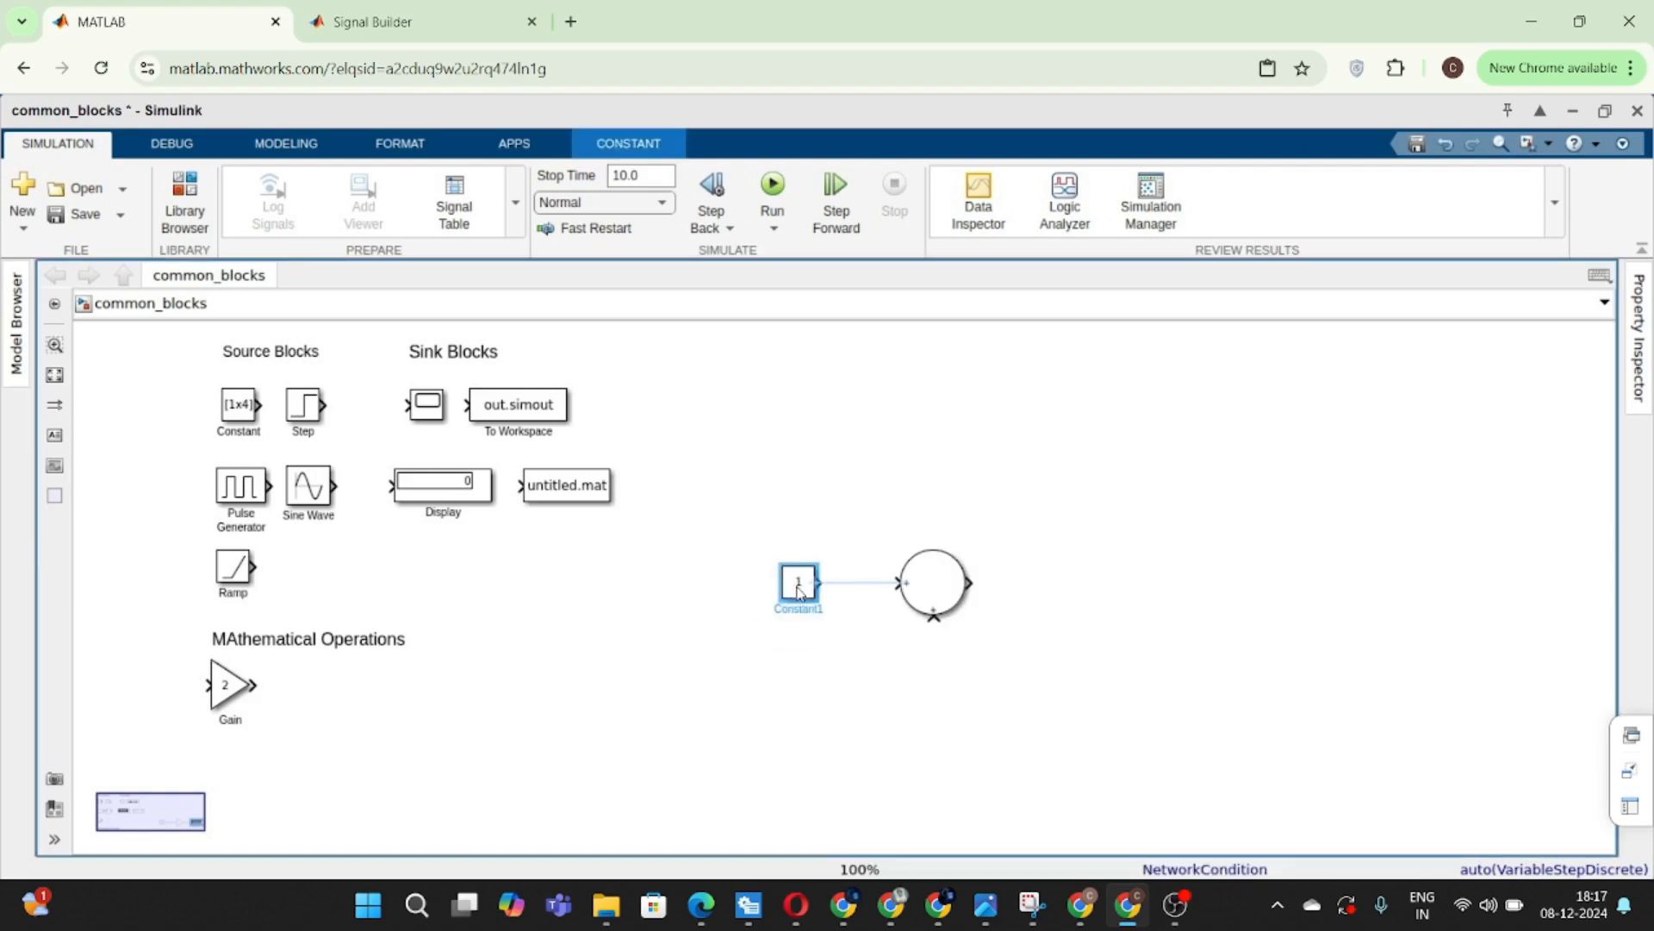
{"action": "left_click", "coordinate": [857, 583]}
- Set the value of the Constant block feeding the Sum's first input to 10
{"action": "double_click", "coordinate": [800, 584]}
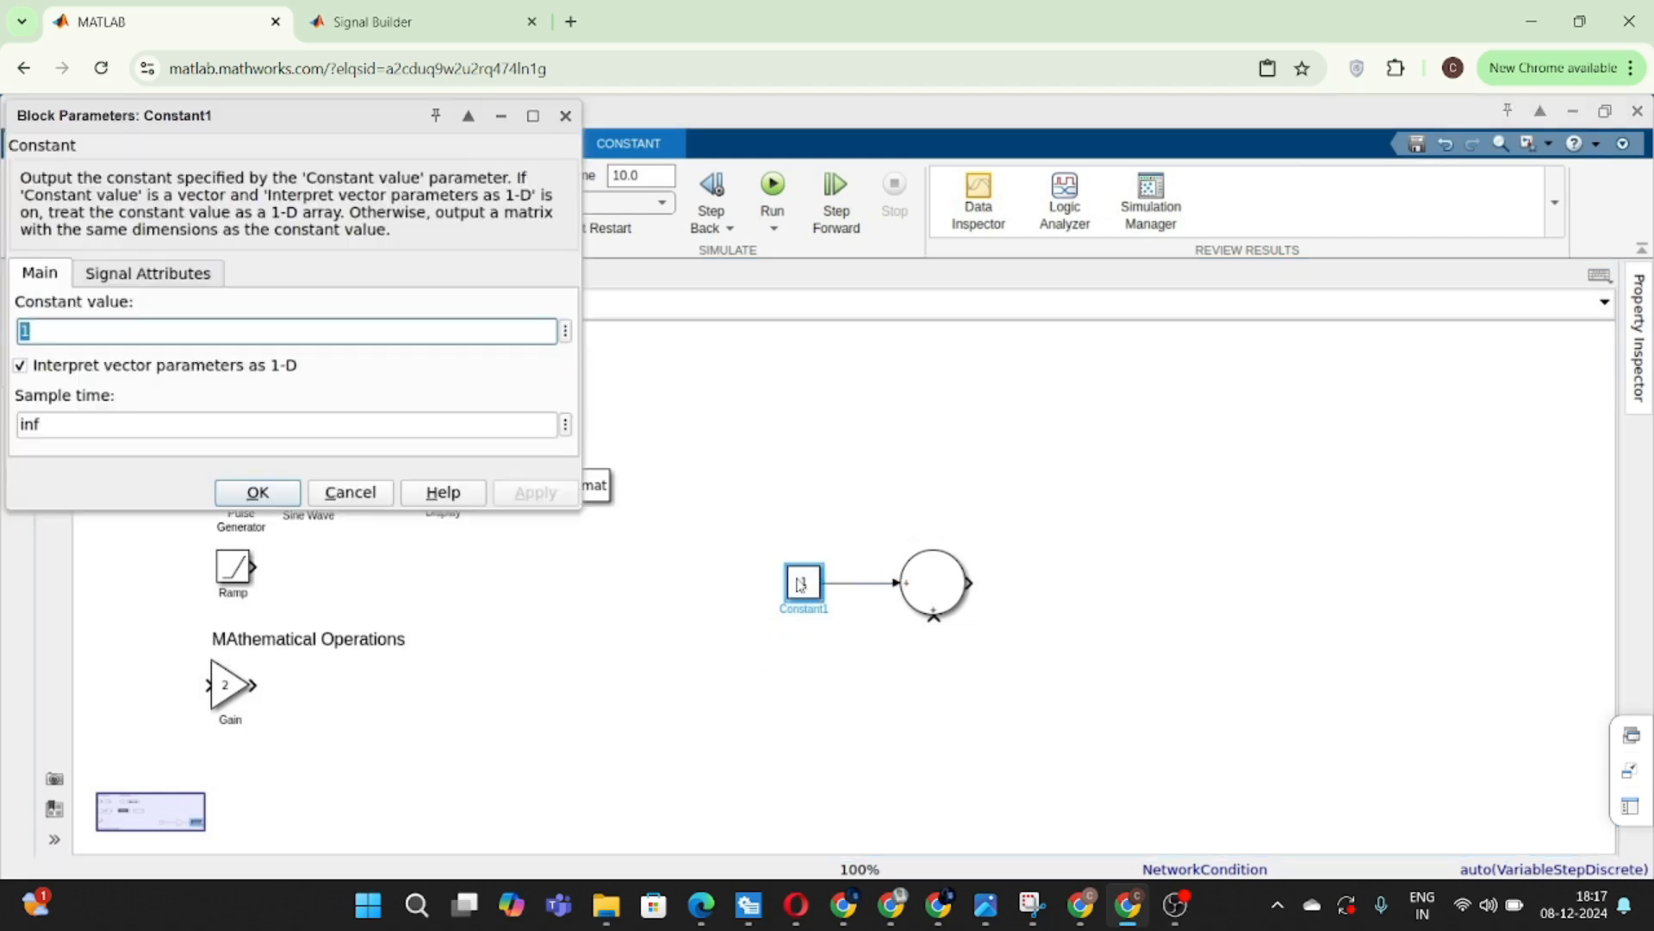
{"action": "type", "text": "10"}
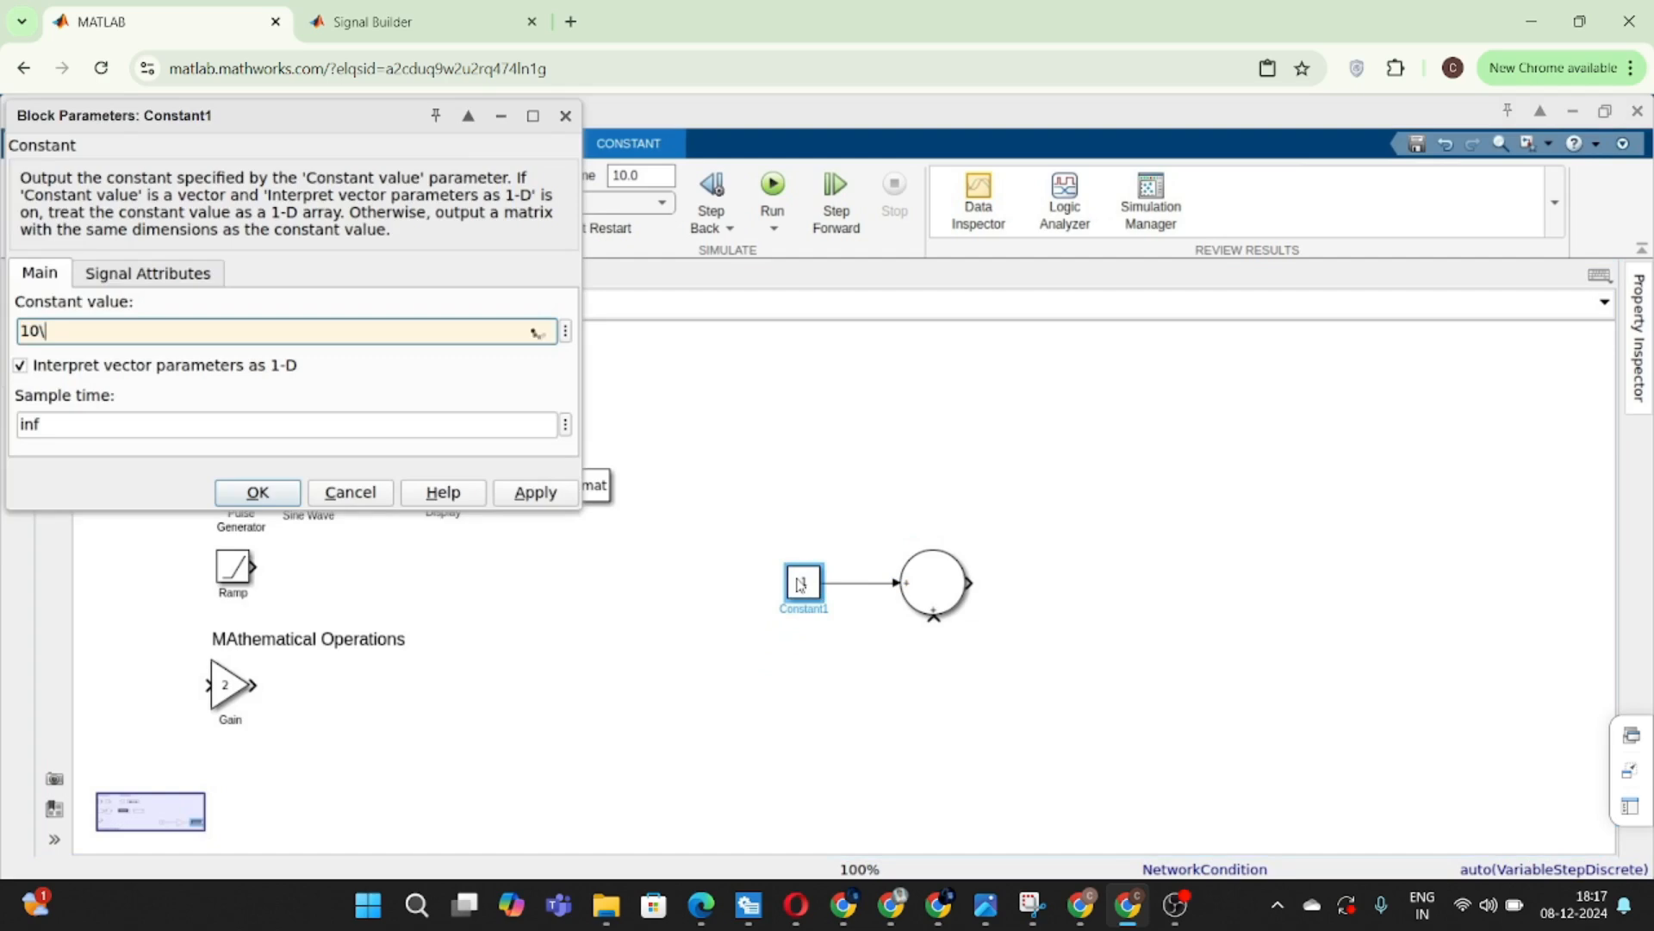
{"action": "key", "text": "Return"}
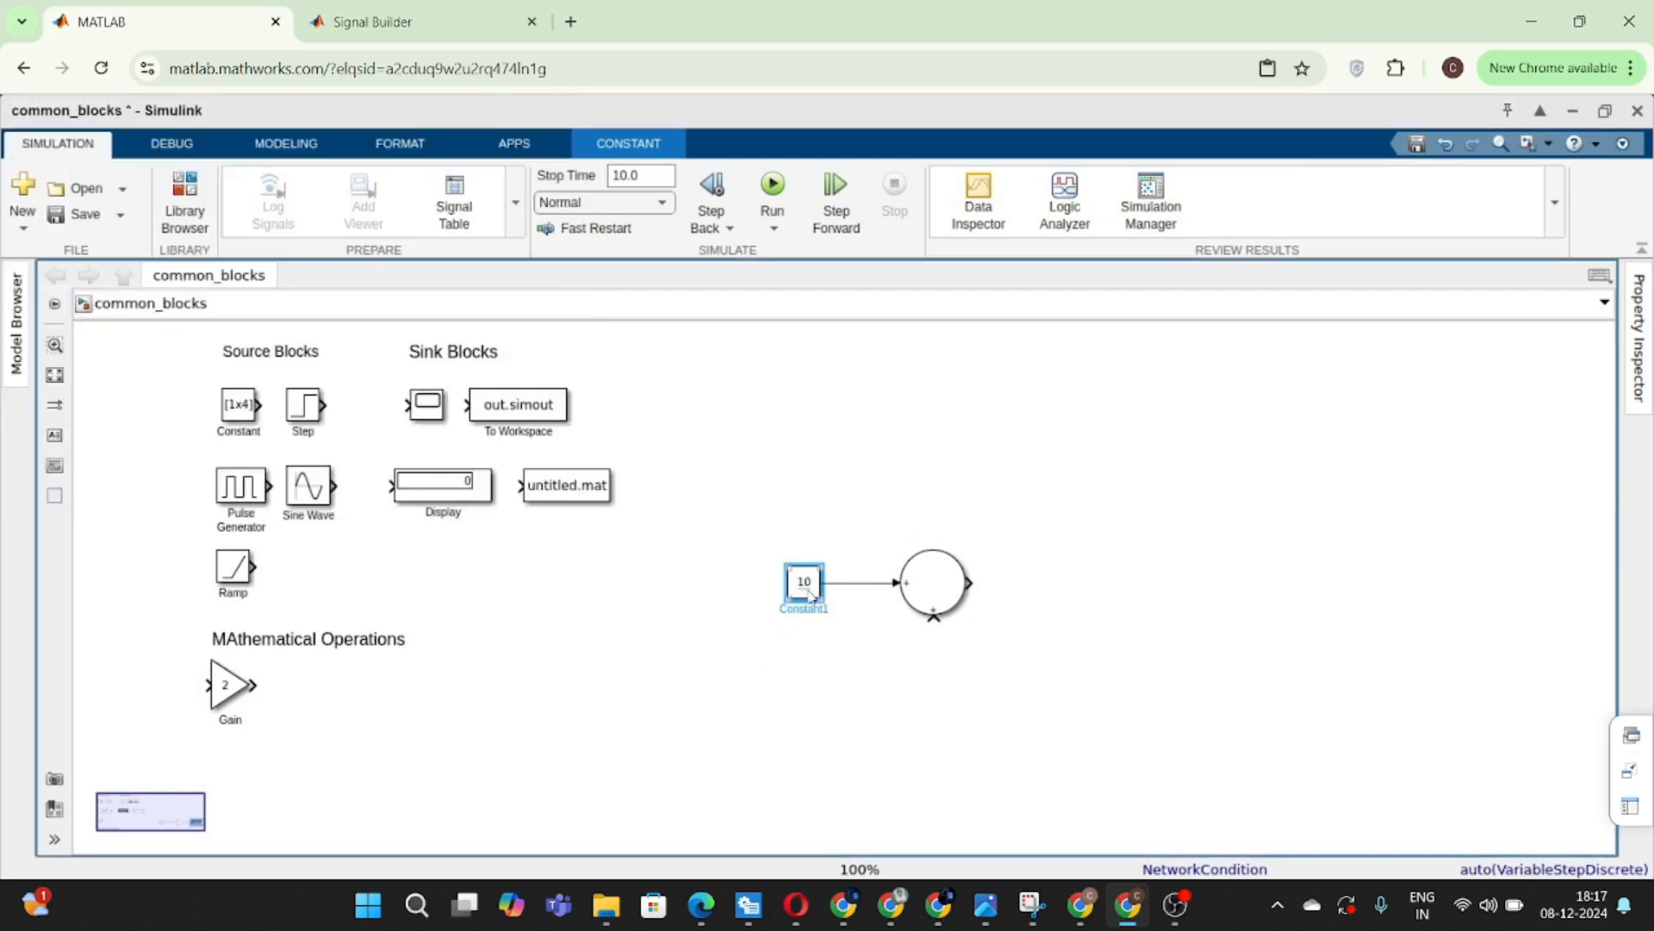
- Duplicate the Constant block below the original, connect the copy to the Sum's second input, and set its value to 5
{"action": "left_click_drag", "start_coordinate": [801, 583], "coordinate": [922, 562]}
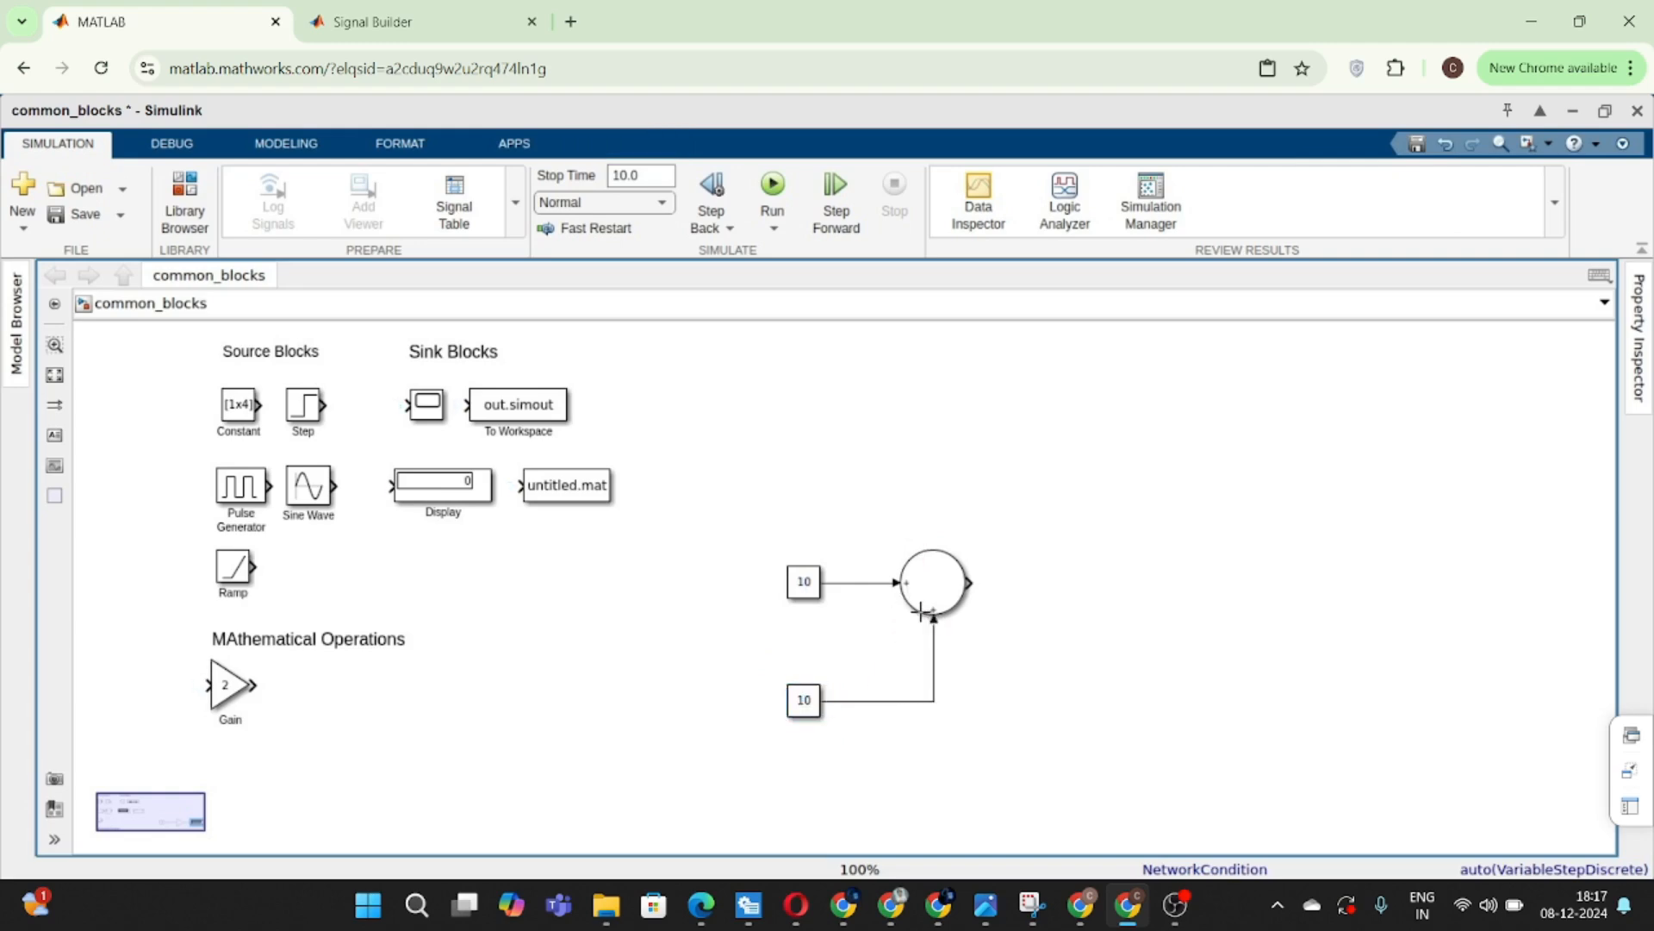
{"action": "double_click", "coordinate": [804, 699]}
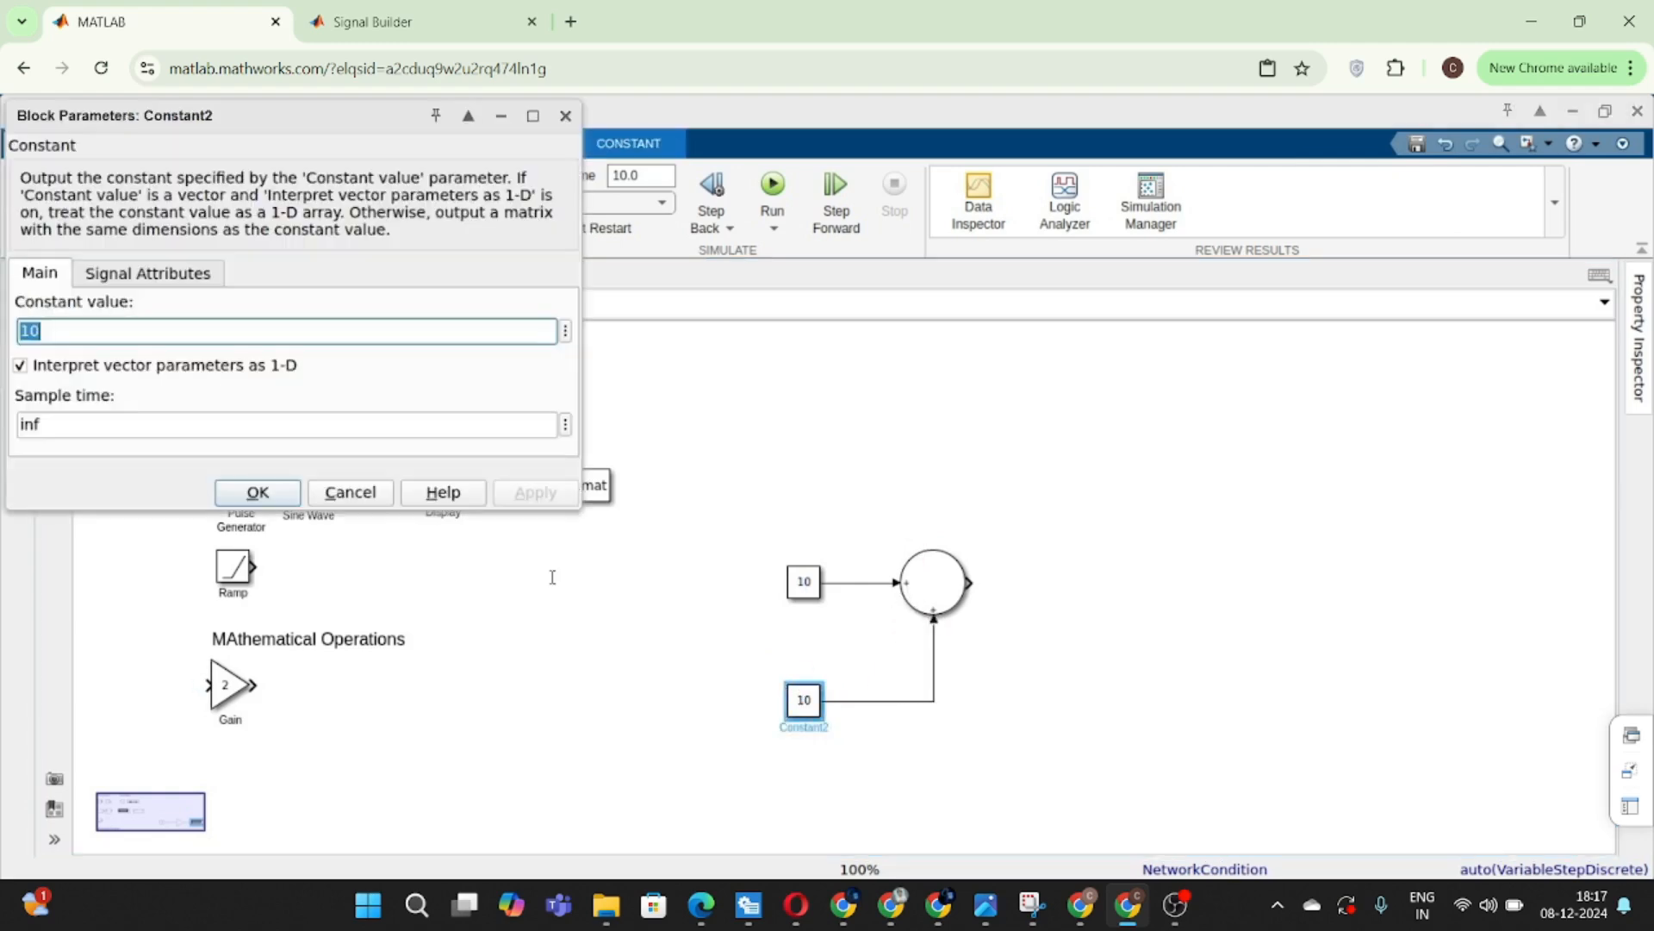
{"action": "type", "text": "5"}
{"action": "left_click", "coordinate": [254, 492]}
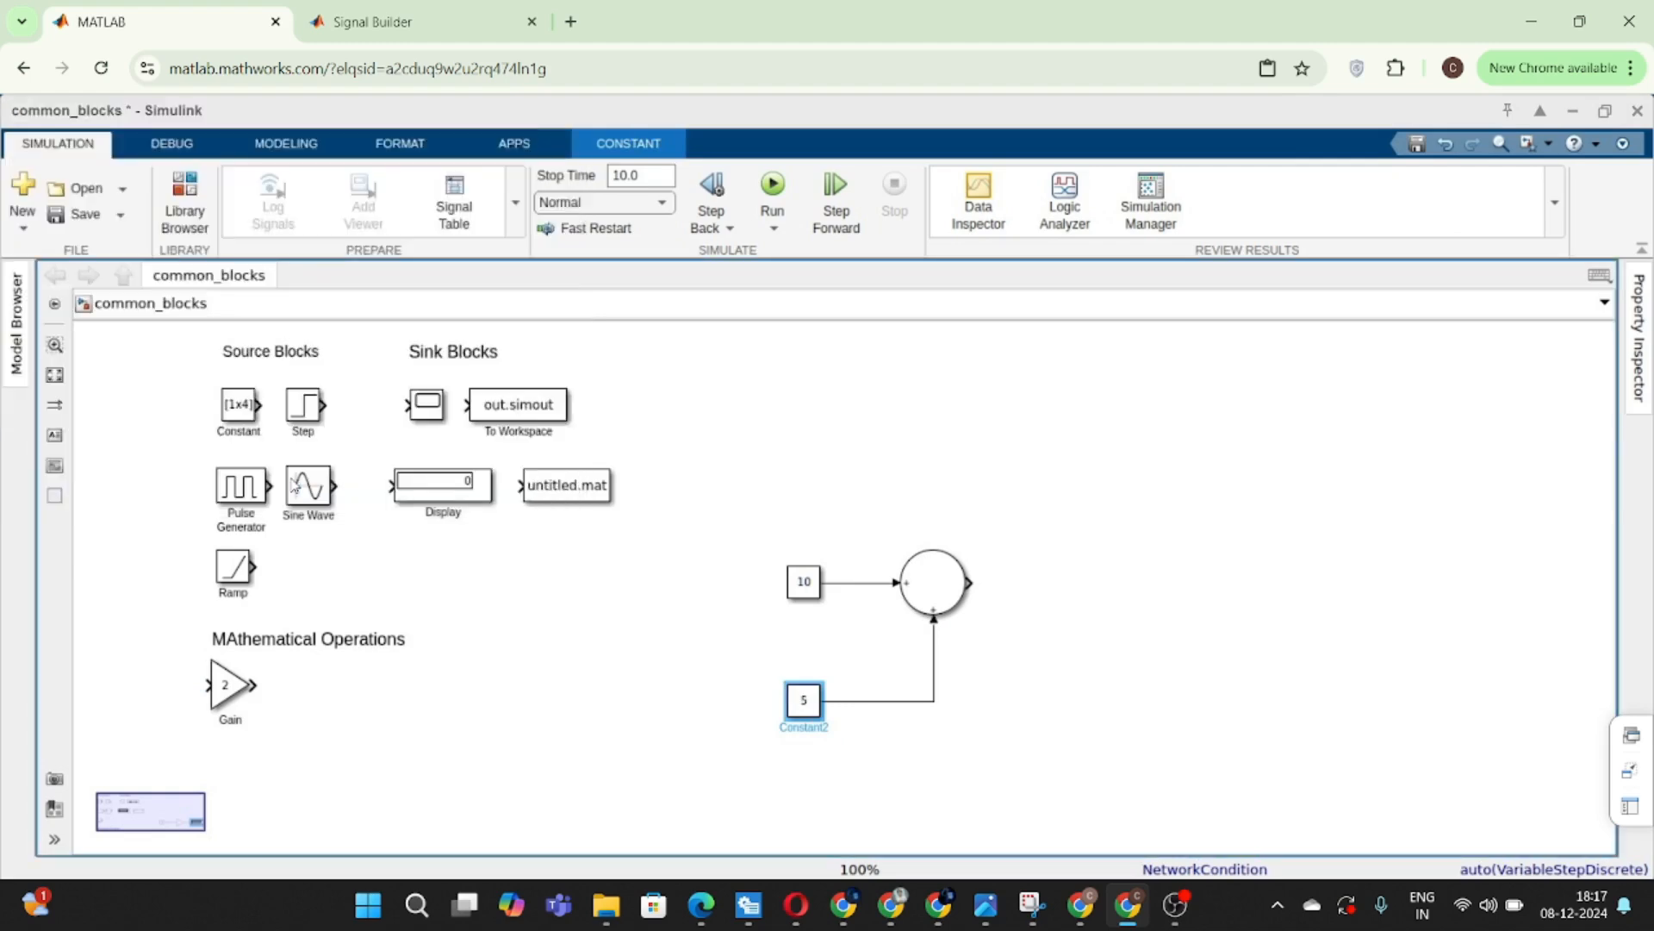
- Place a copy of the Display block after the Sum, connect it to the Sum's output, and run the simulation
{"action": "left_click", "coordinate": [874, 492]}
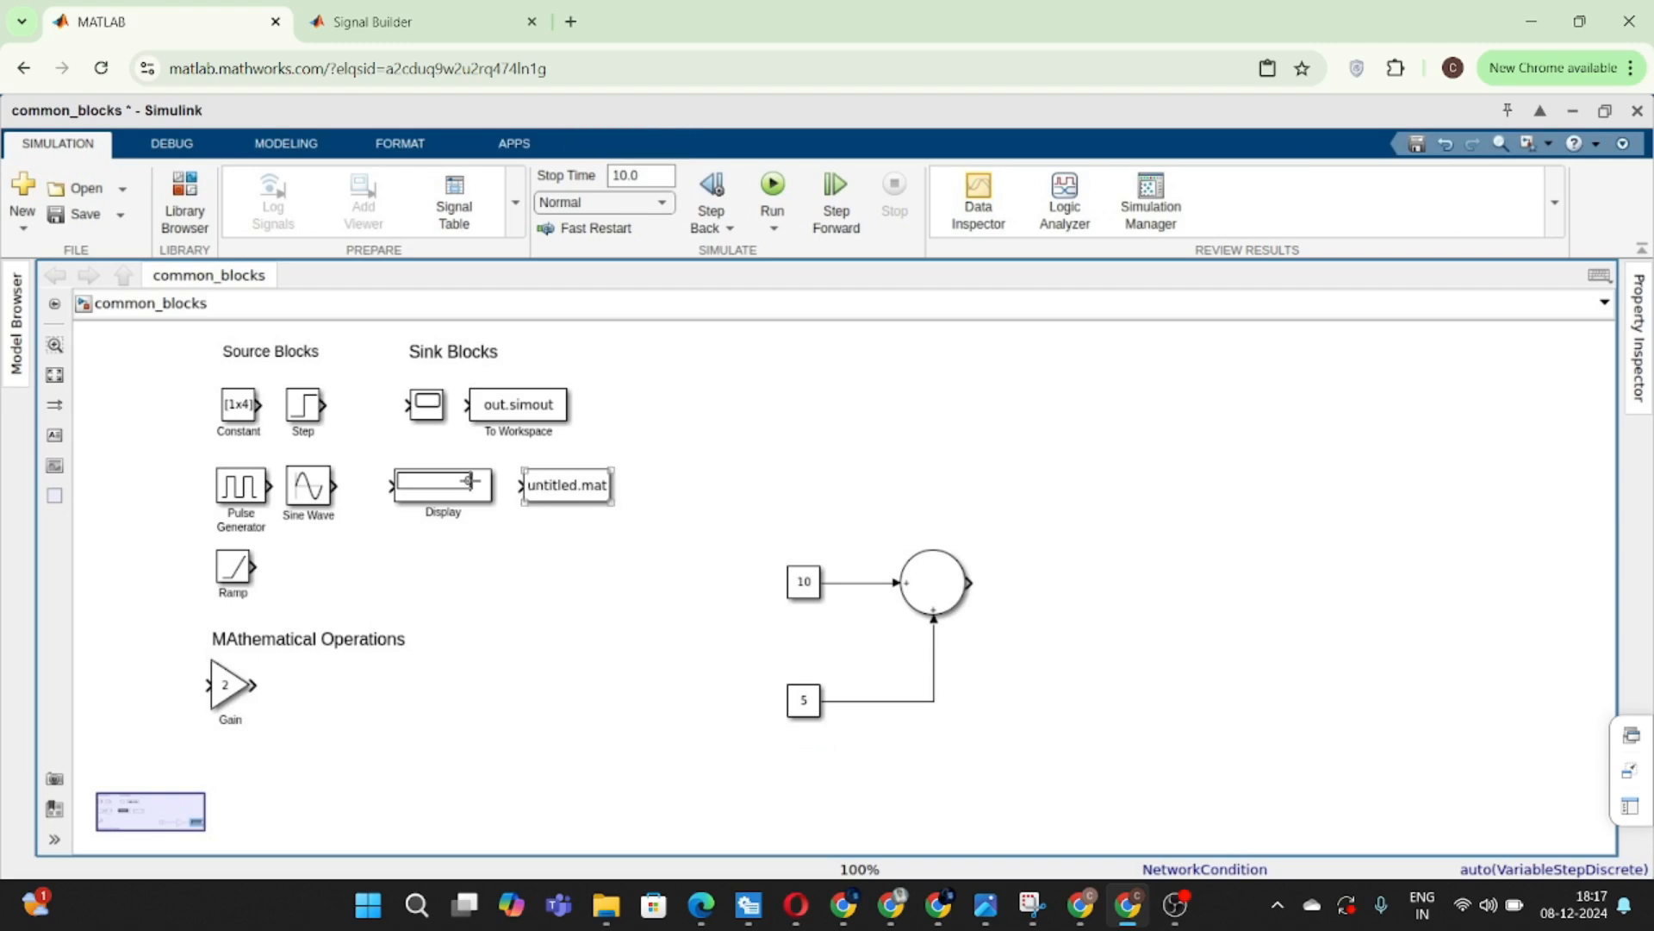
{"action": "left_click_drag", "start_coordinate": [464, 478], "coordinate": [1133, 576]}
{"action": "left_click", "coordinate": [1038, 583]}
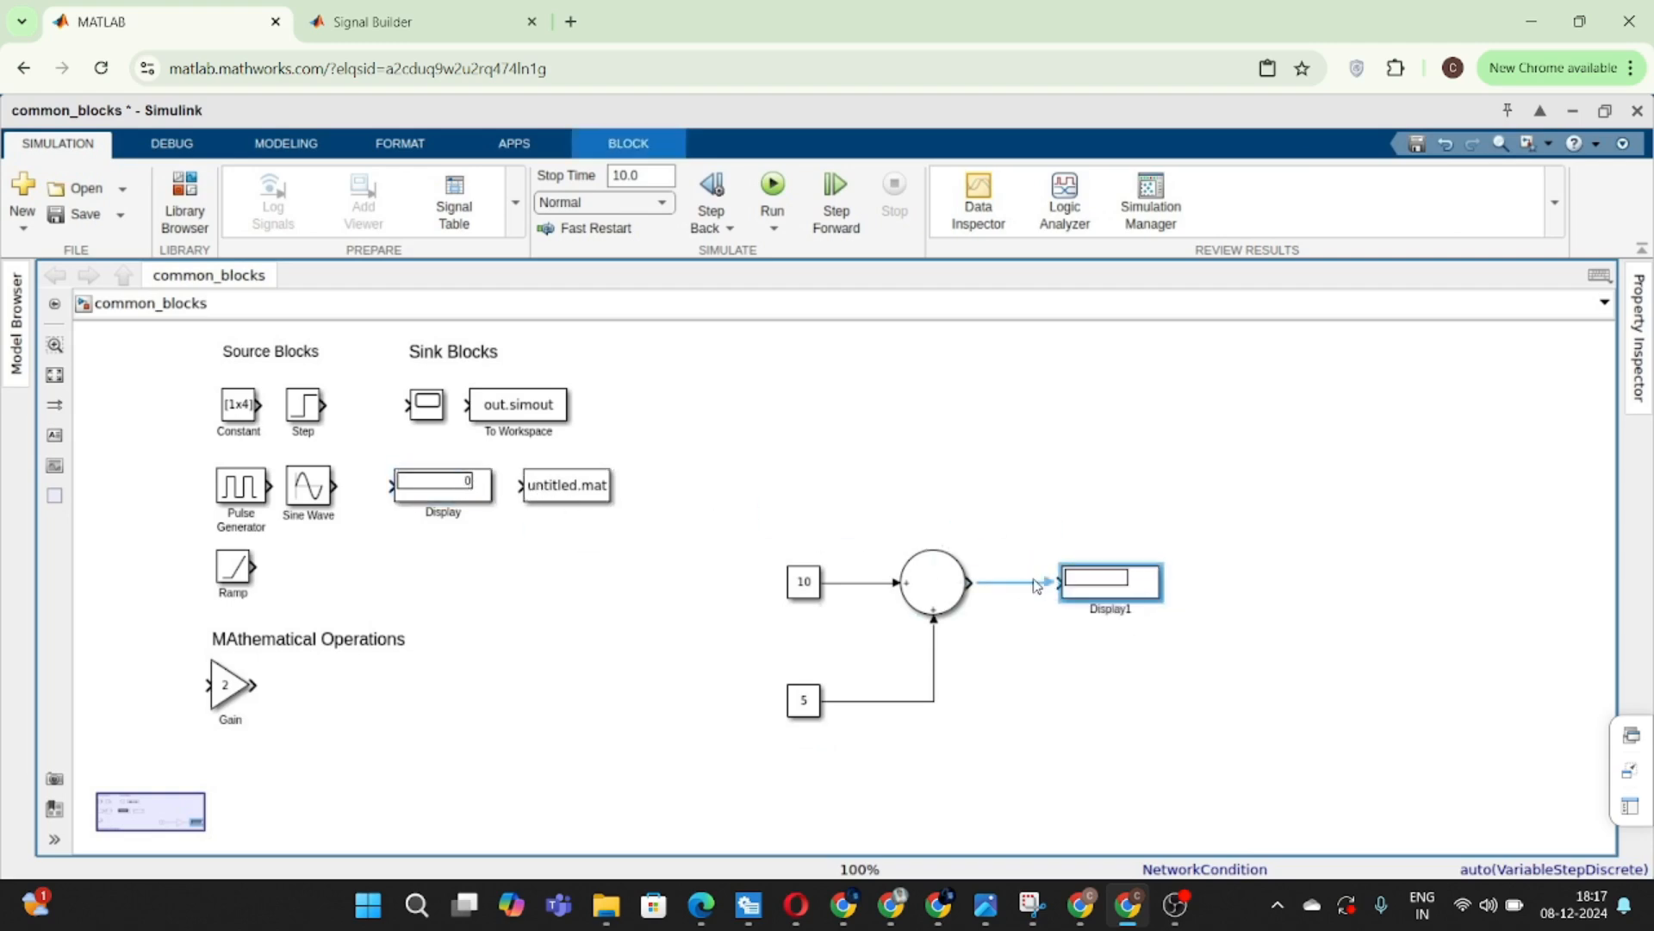
{"action": "left_click", "coordinate": [772, 186]}
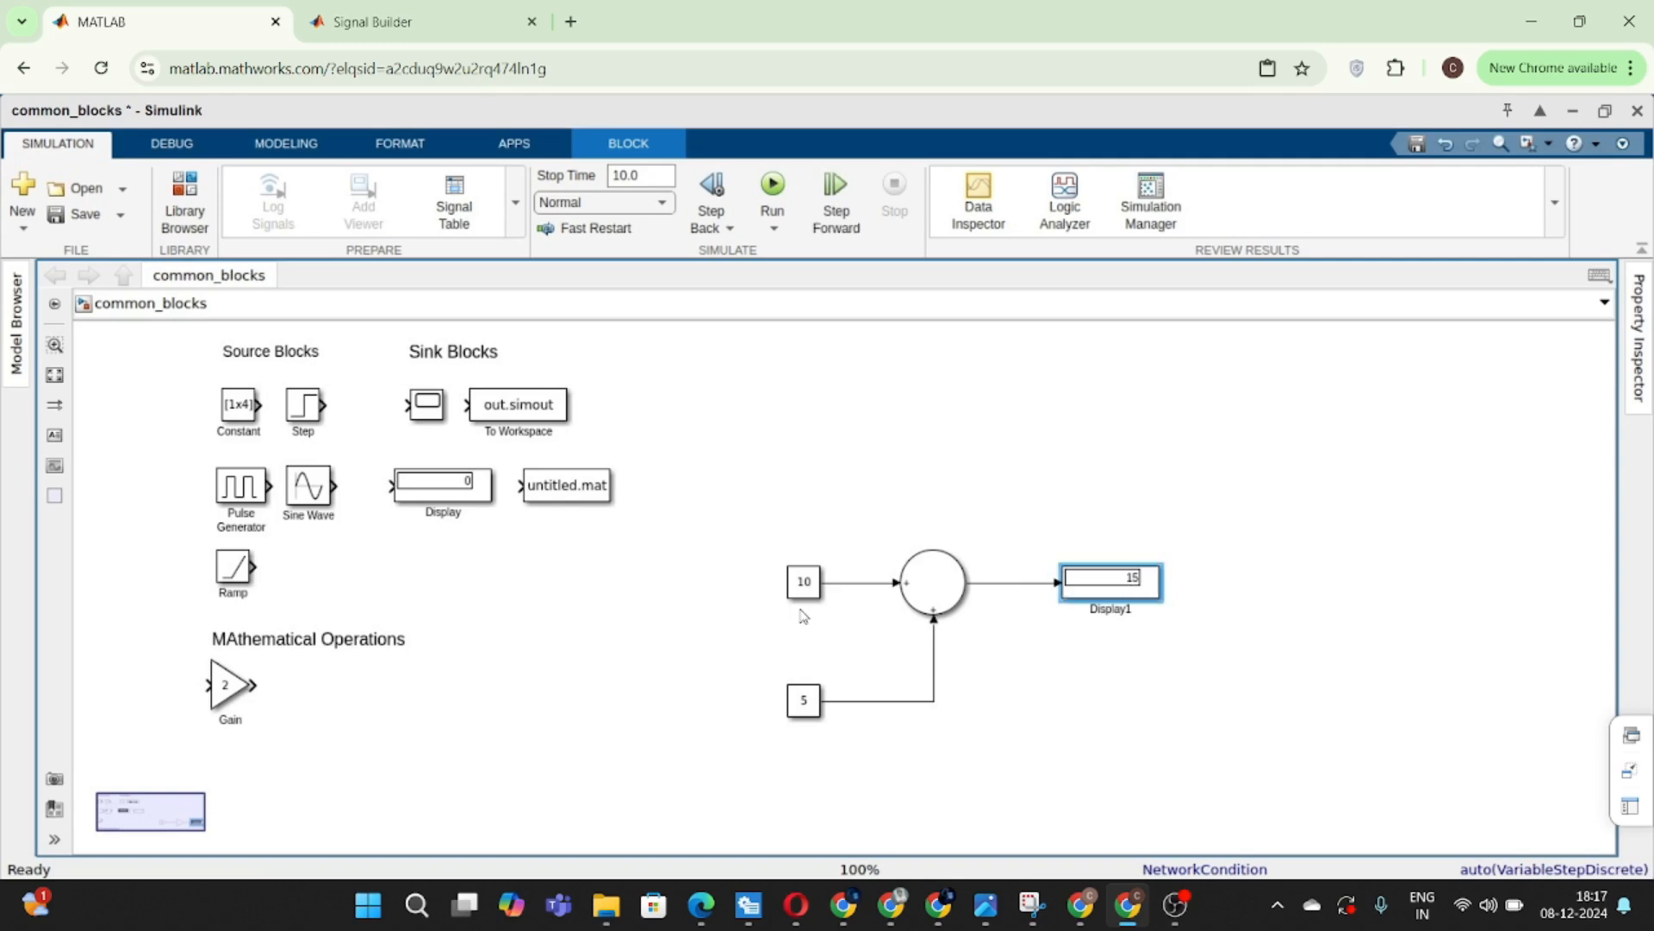
- Set the Sum block's list of signs to |+- for subtraction and rerun the simulation
{"action": "left_click", "coordinate": [931, 596]}
{"action": "double_click", "coordinate": [931, 596]}
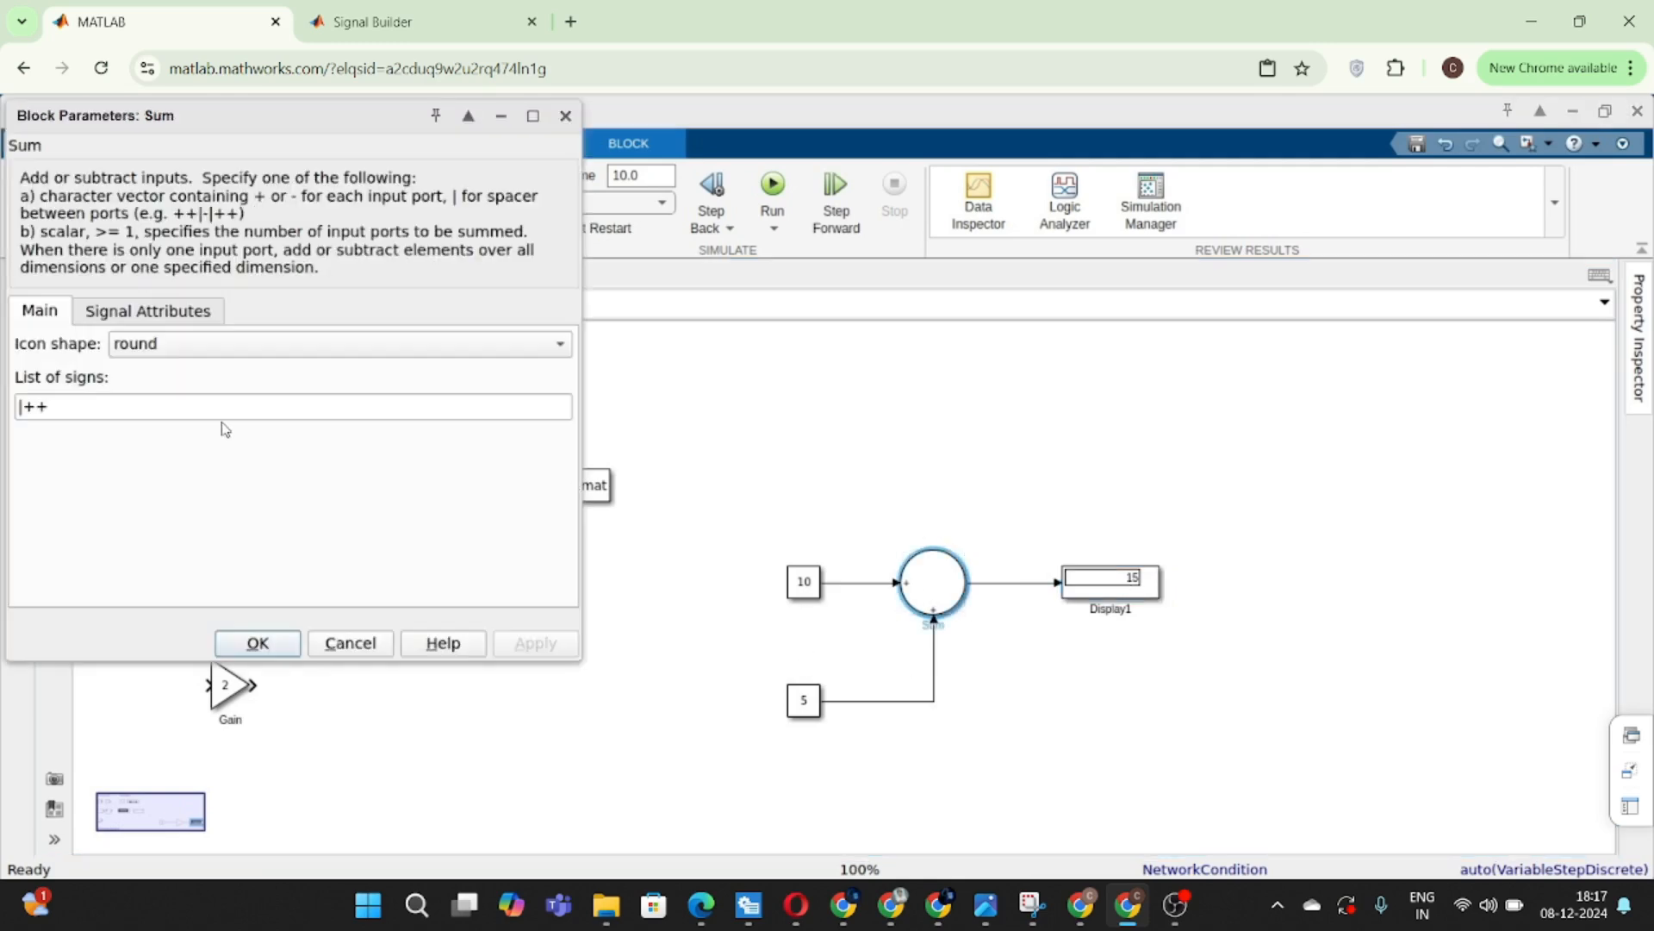
{"action": "left_click", "coordinate": [178, 409]}
{"action": "key", "text": "BackSpace"}
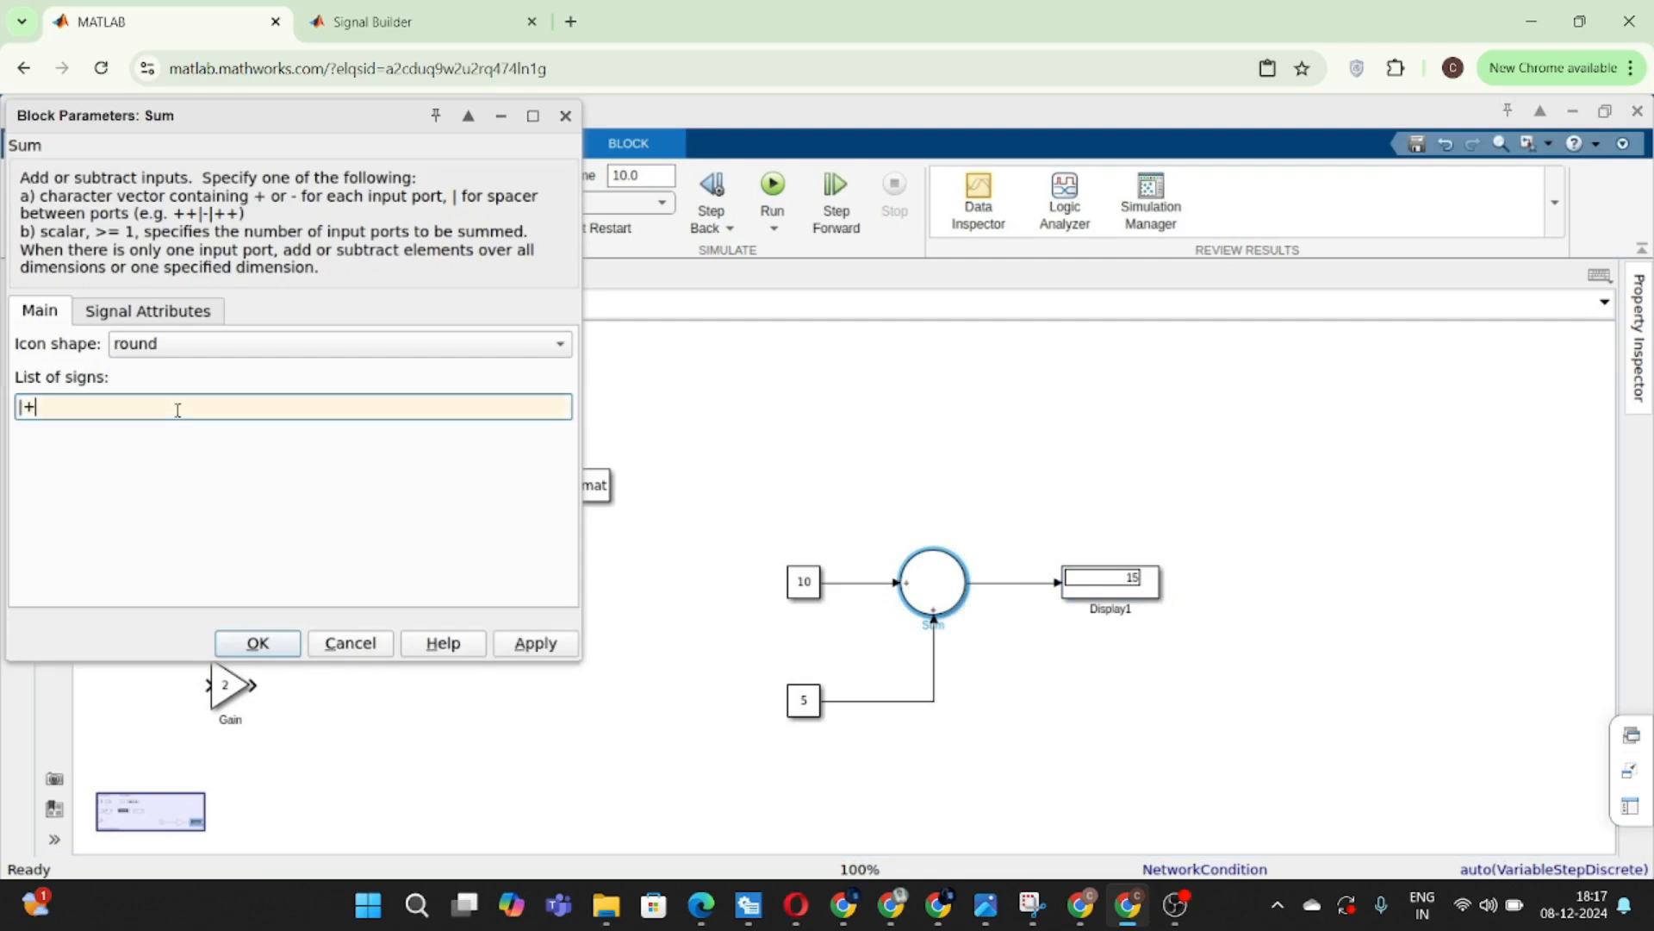
{"action": "type", "text": "-"}
{"action": "key", "text": "Return"}
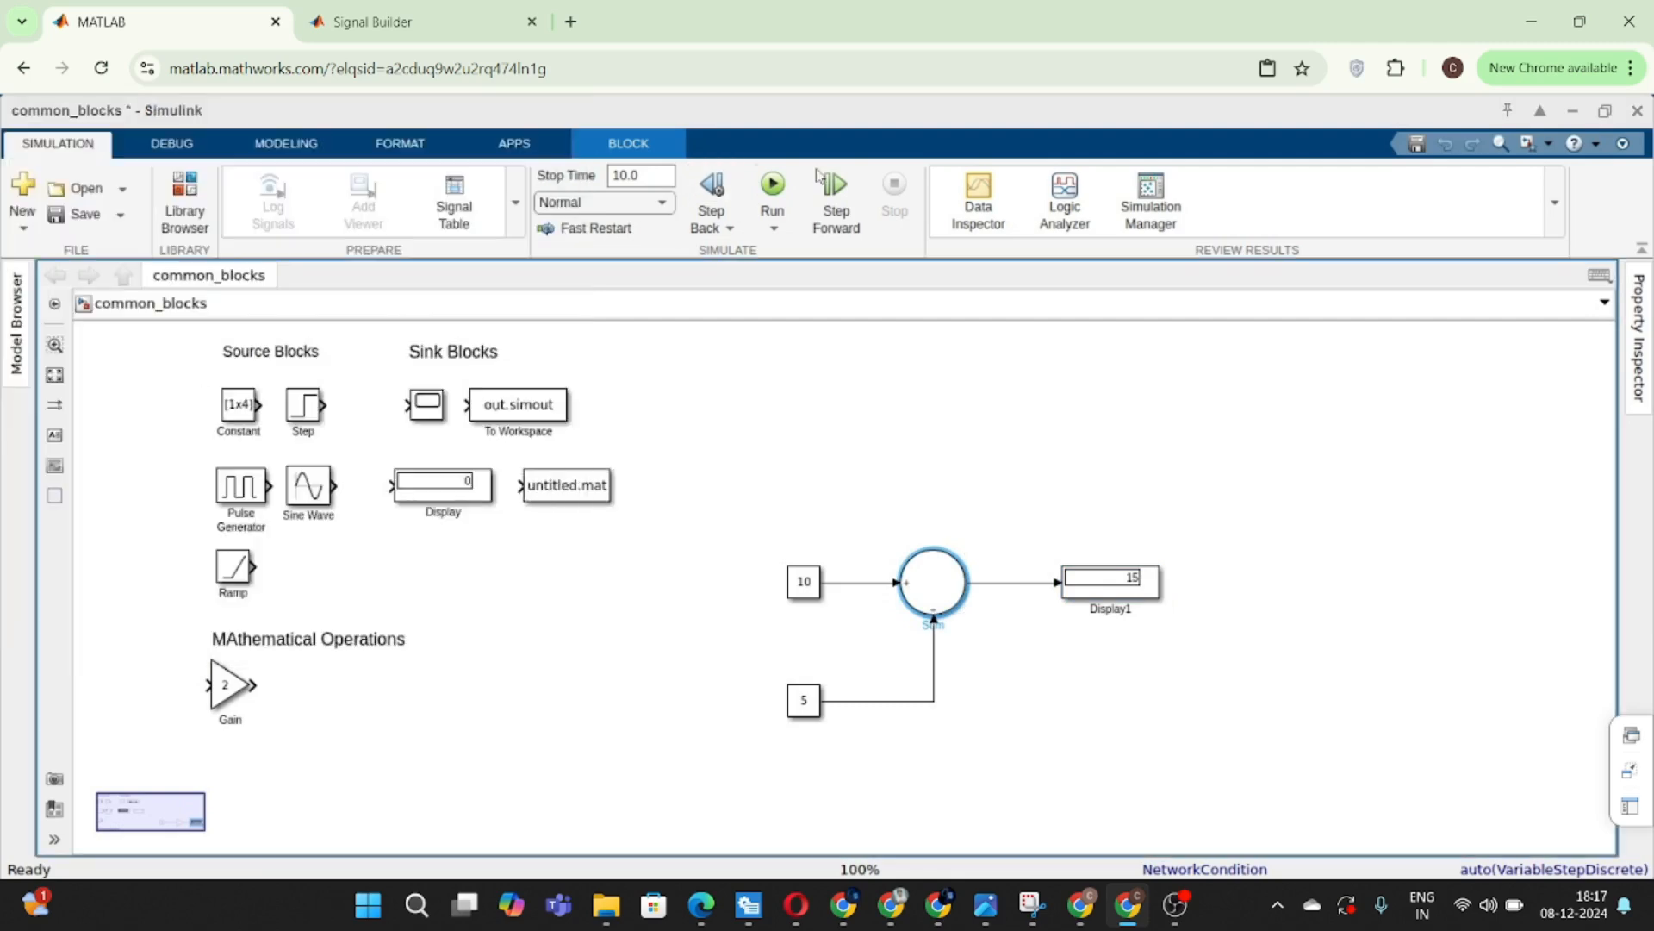
{"action": "left_click", "coordinate": [773, 186]}
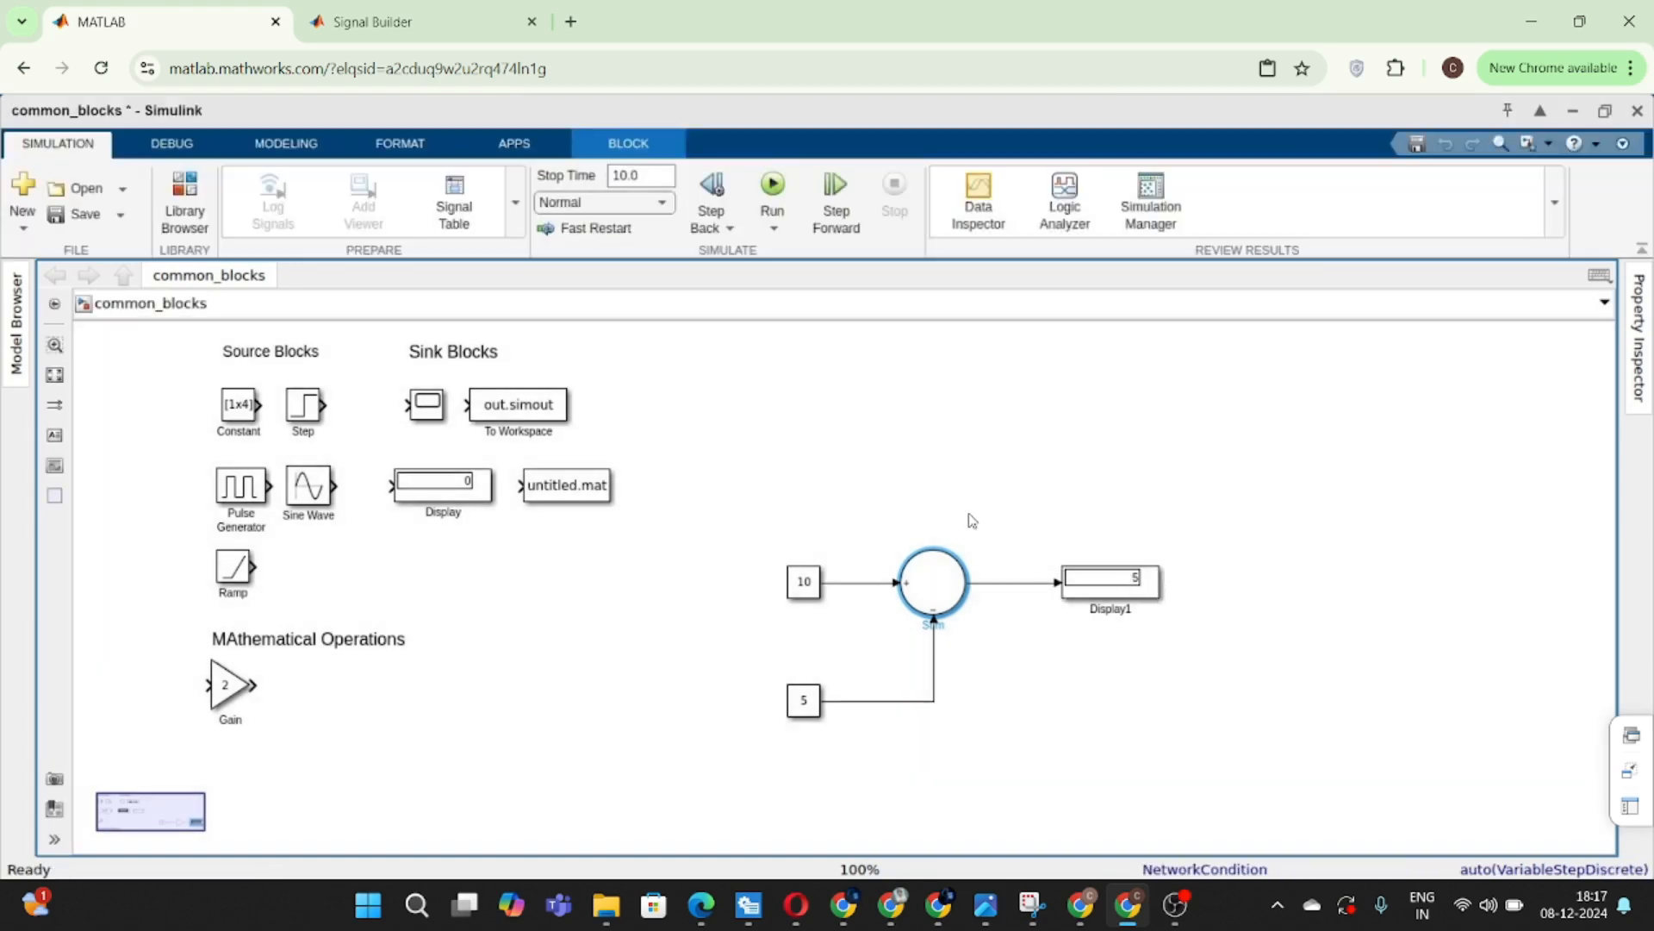
- Delete the Display block and both Constant blocks connected to the Sum, together with their signal lines
{"action": "left_click_drag", "start_coordinate": [1006, 530], "coordinate": [1221, 648]}
{"action": "key", "text": "Delete"}
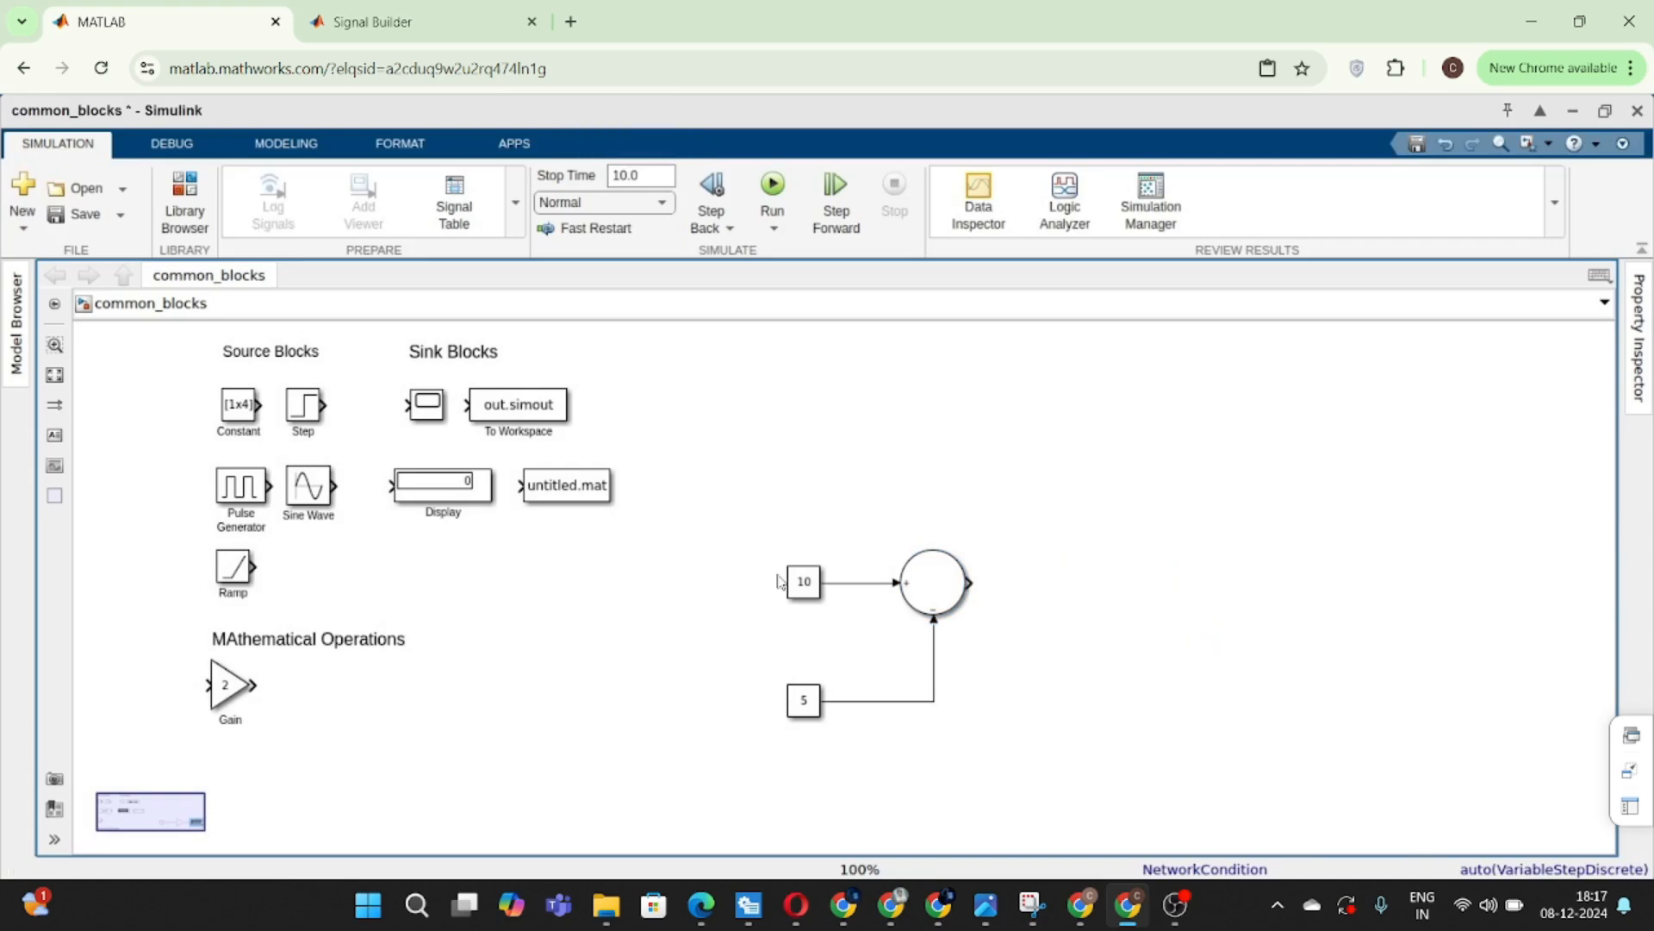
{"action": "left_click_drag", "start_coordinate": [729, 542], "coordinate": [872, 728]}
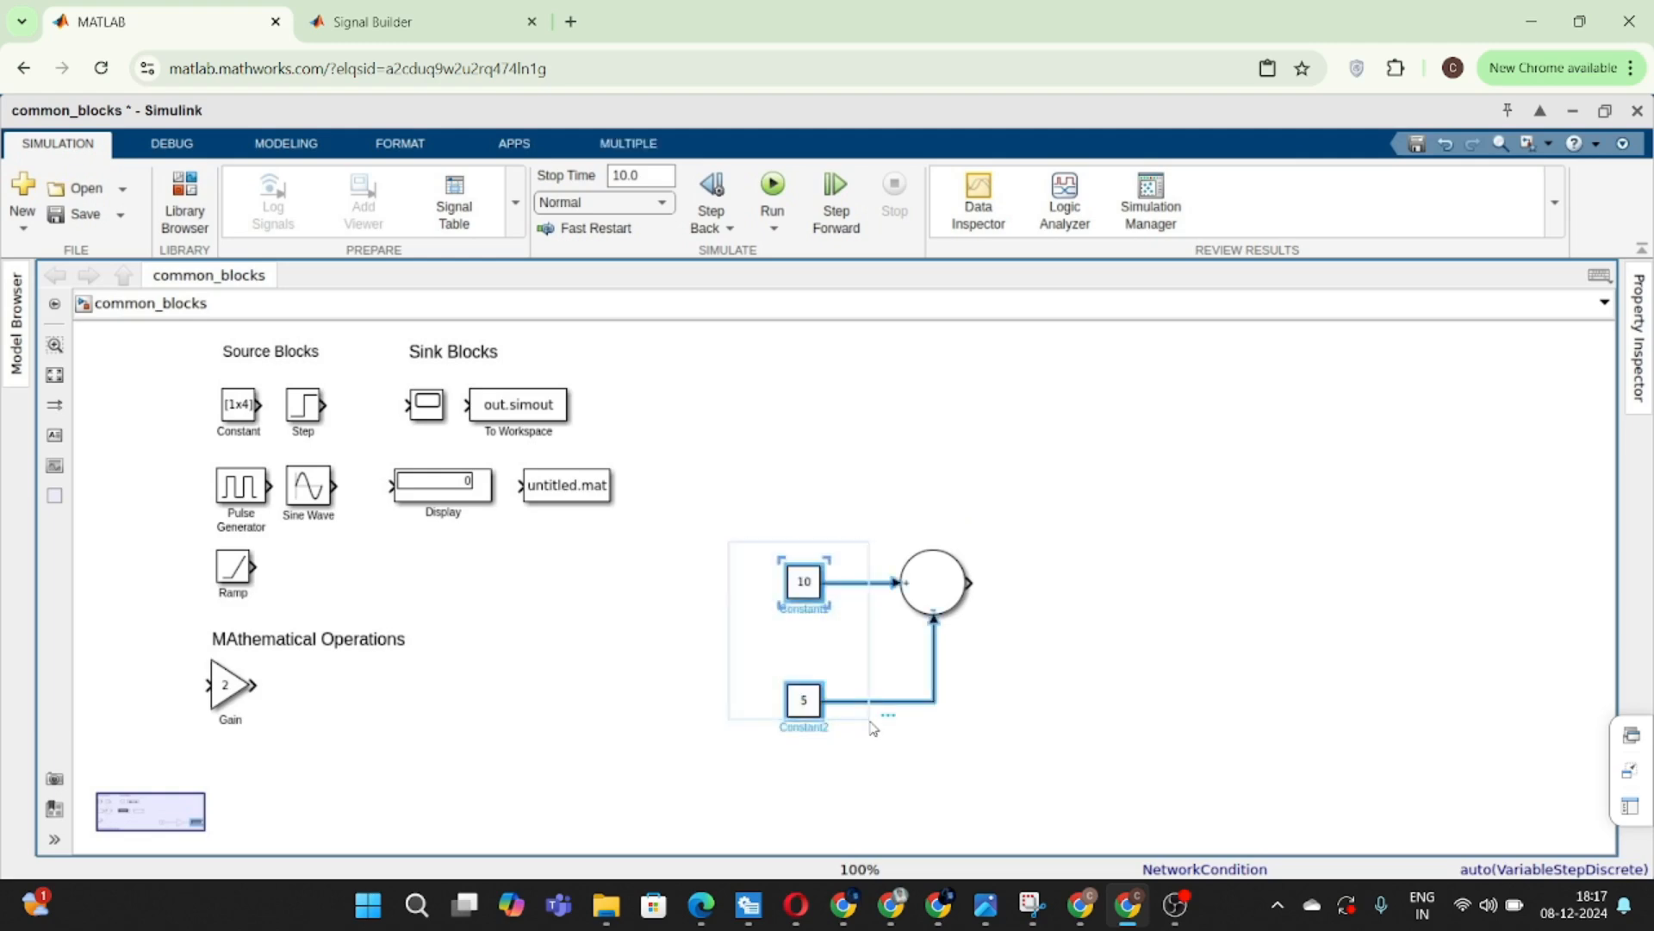
{"action": "key", "text": "Delete"}
- Shrink the Sum block and place it beside the Gain block under the Mathematical Operations heading
{"action": "left_click", "coordinate": [938, 584]}
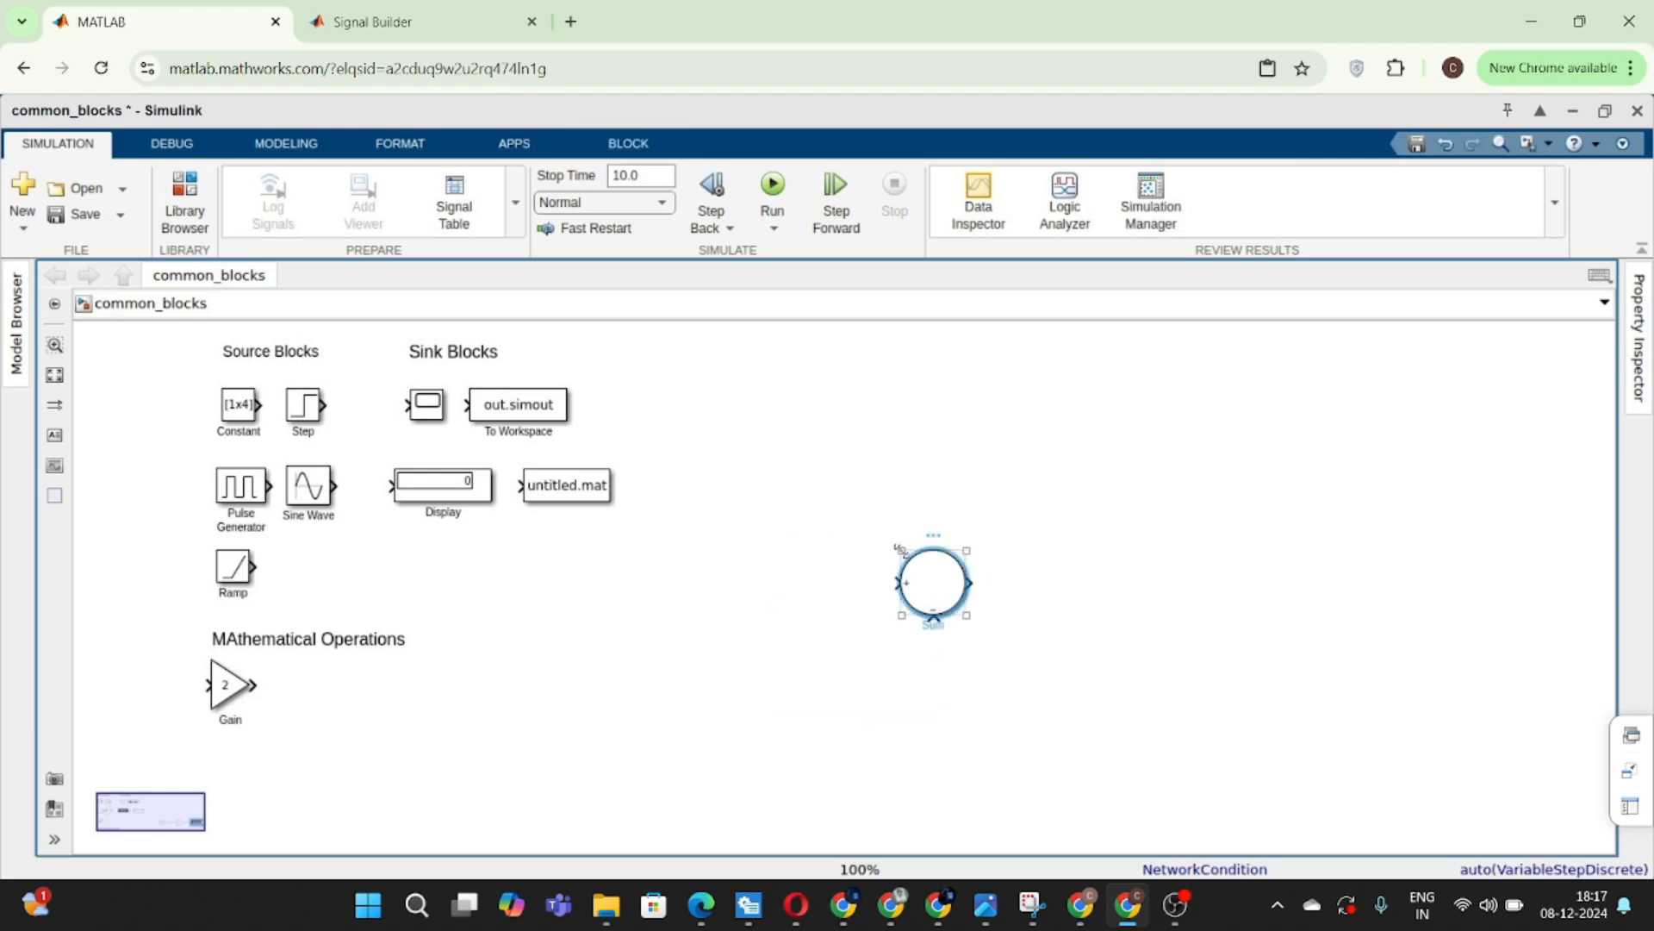
{"action": "left_click_drag", "start_coordinate": [902, 549], "coordinate": [320, 699]}
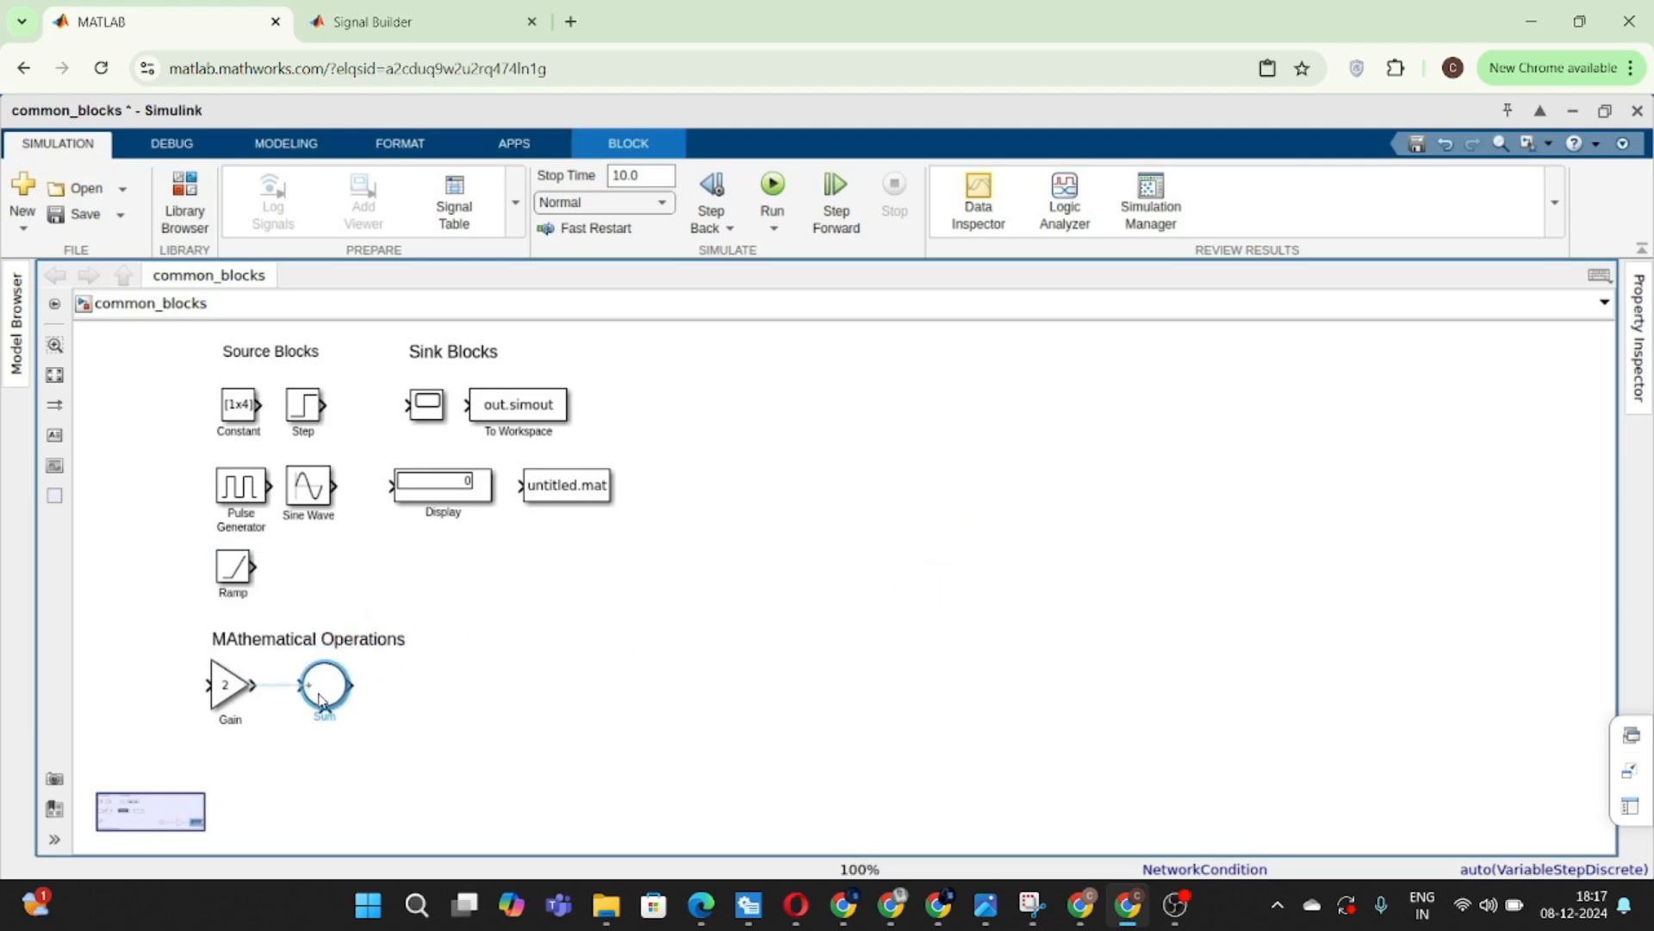
{"action": "left_click", "coordinate": [735, 627]}
- Add a Product block in the empty canvas area, enlarge it, show its block name, and shift it slightly
{"action": "double_click", "coordinate": [921, 590]}
{"action": "type", "text": "Pro"}
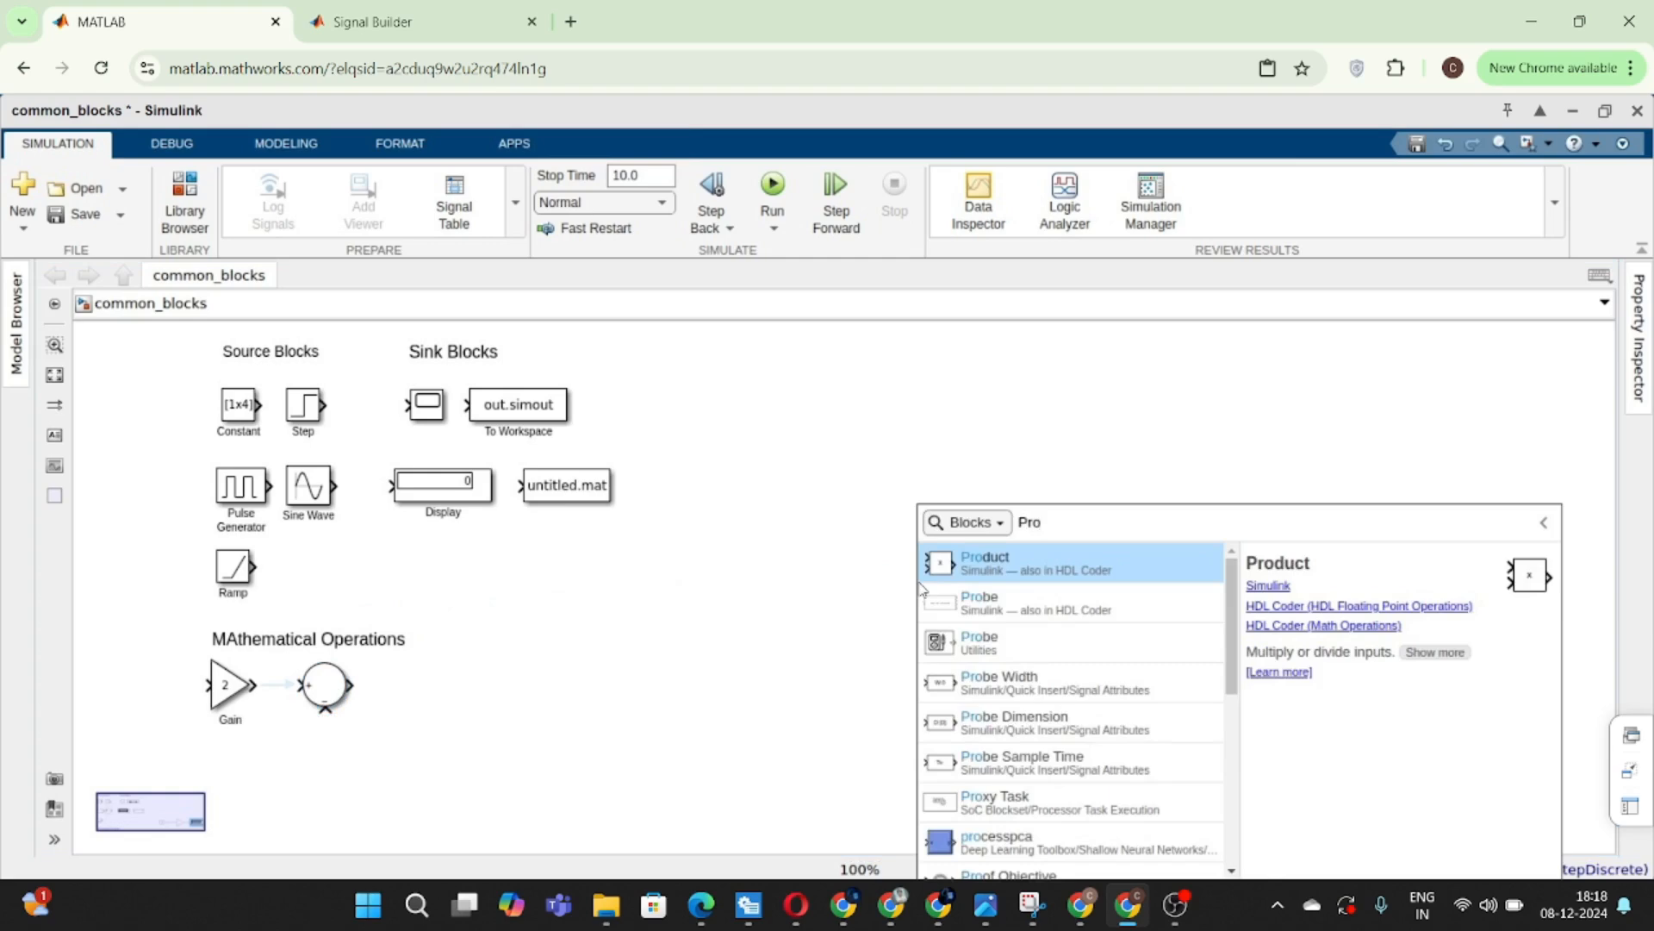
{"action": "key", "text": "Return"}
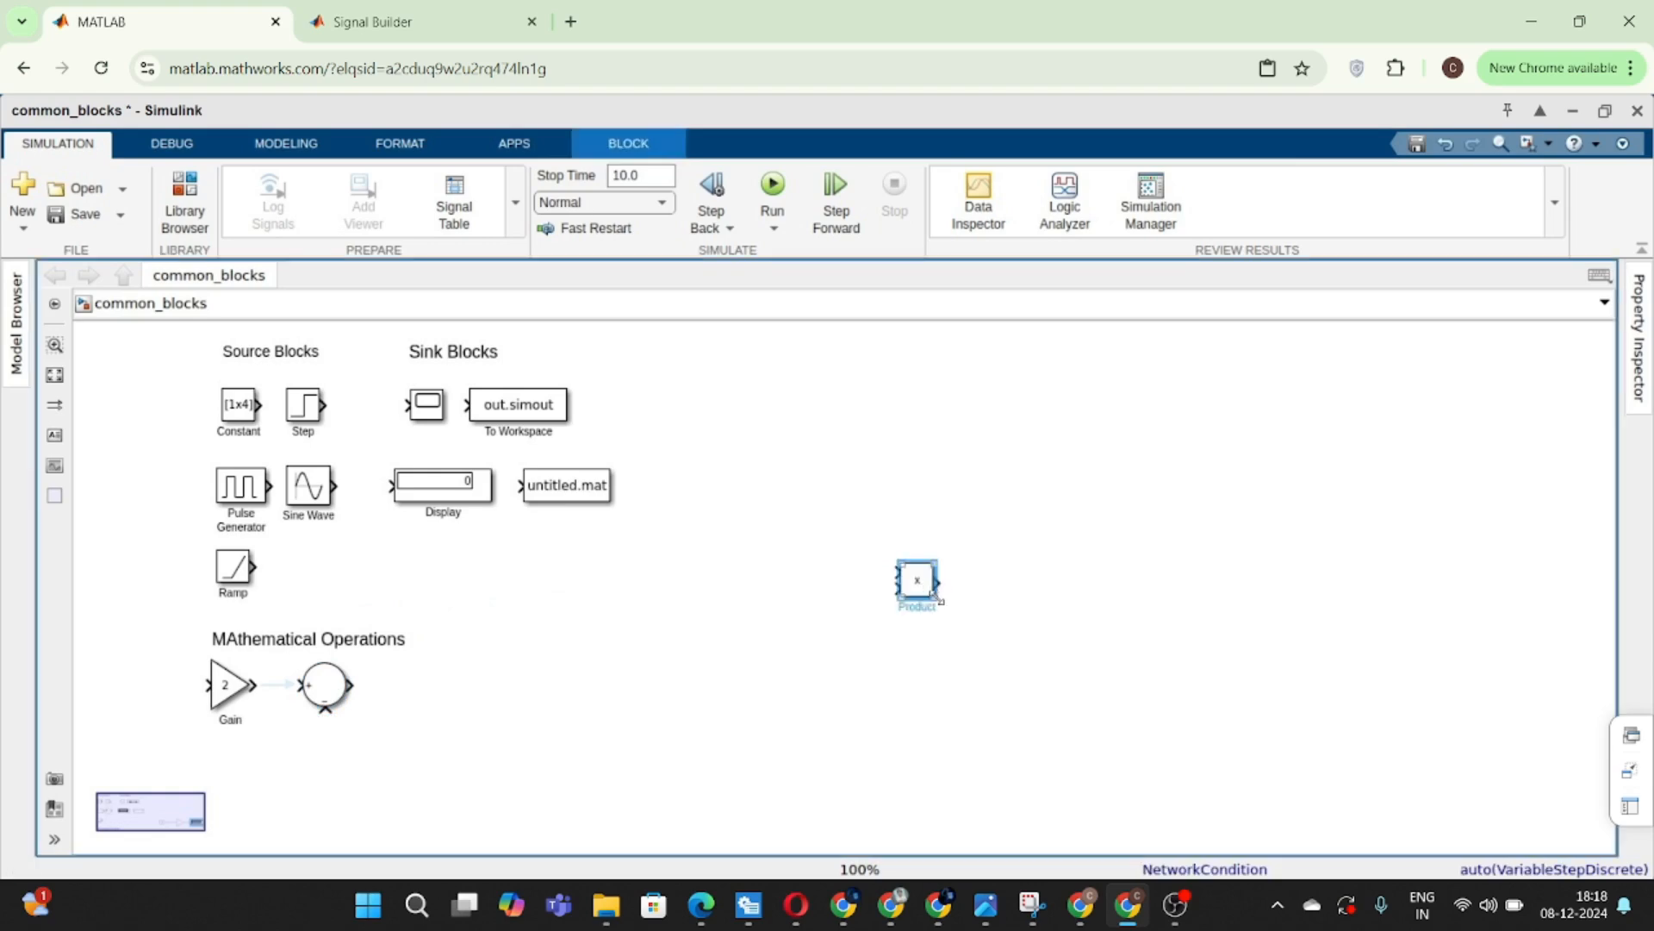
{"action": "left_click_drag", "start_coordinate": [935, 595], "coordinate": [957, 617]}
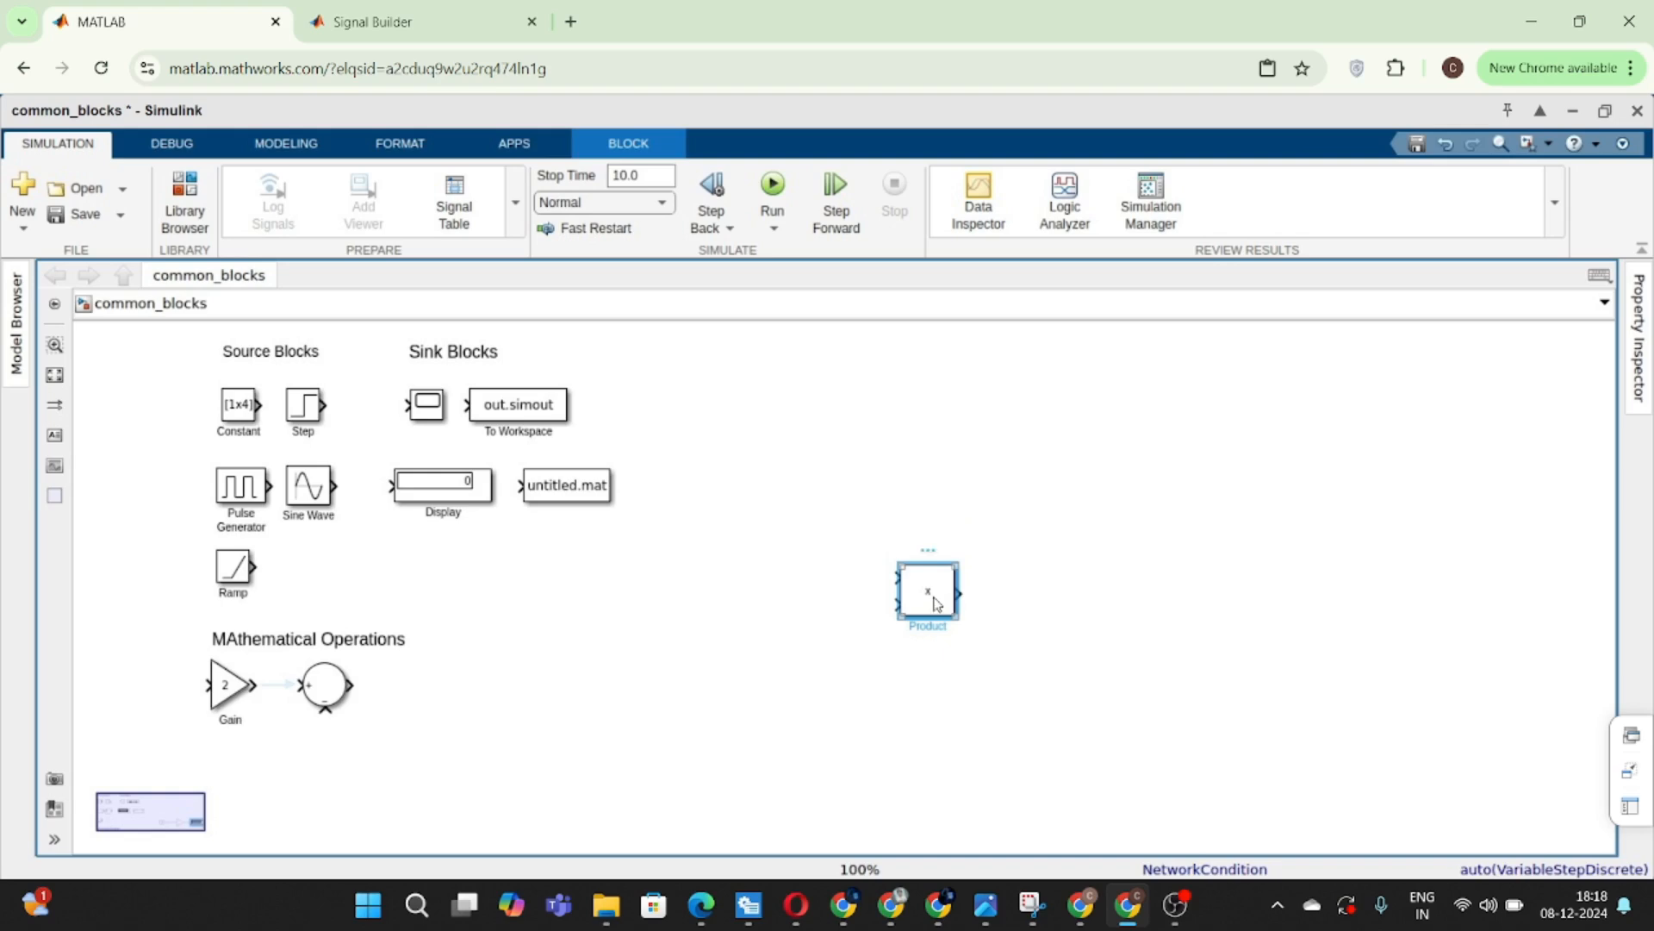
{"action": "mouse_move", "coordinate": [929, 549]}
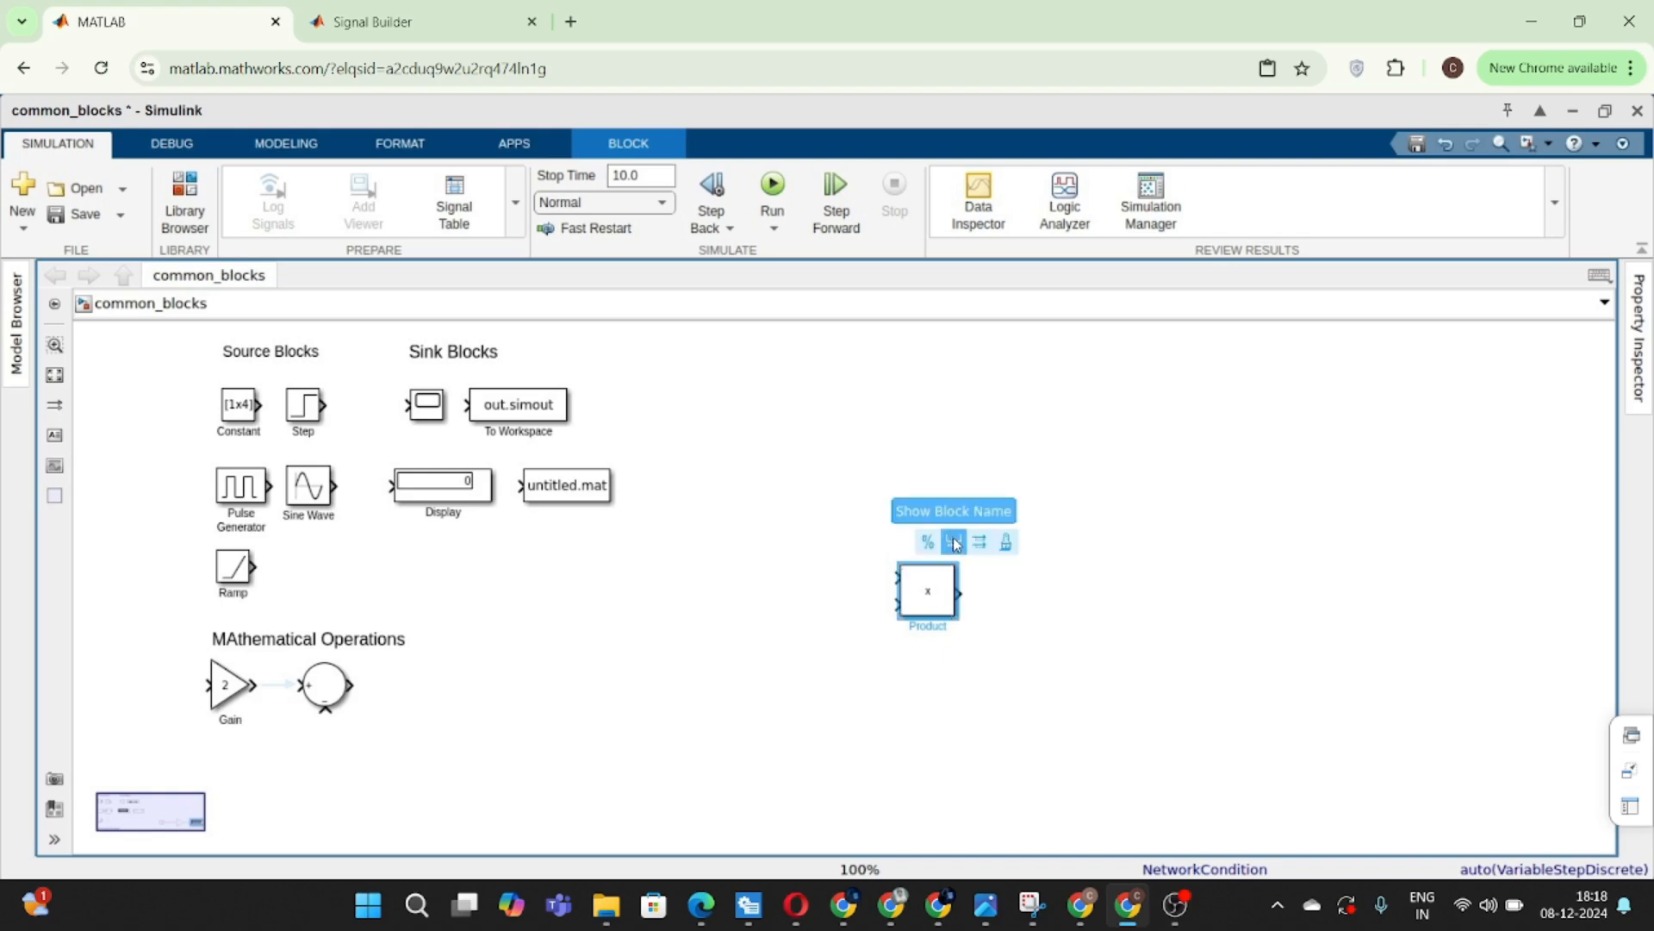
{"action": "left_click", "coordinate": [1040, 637]}
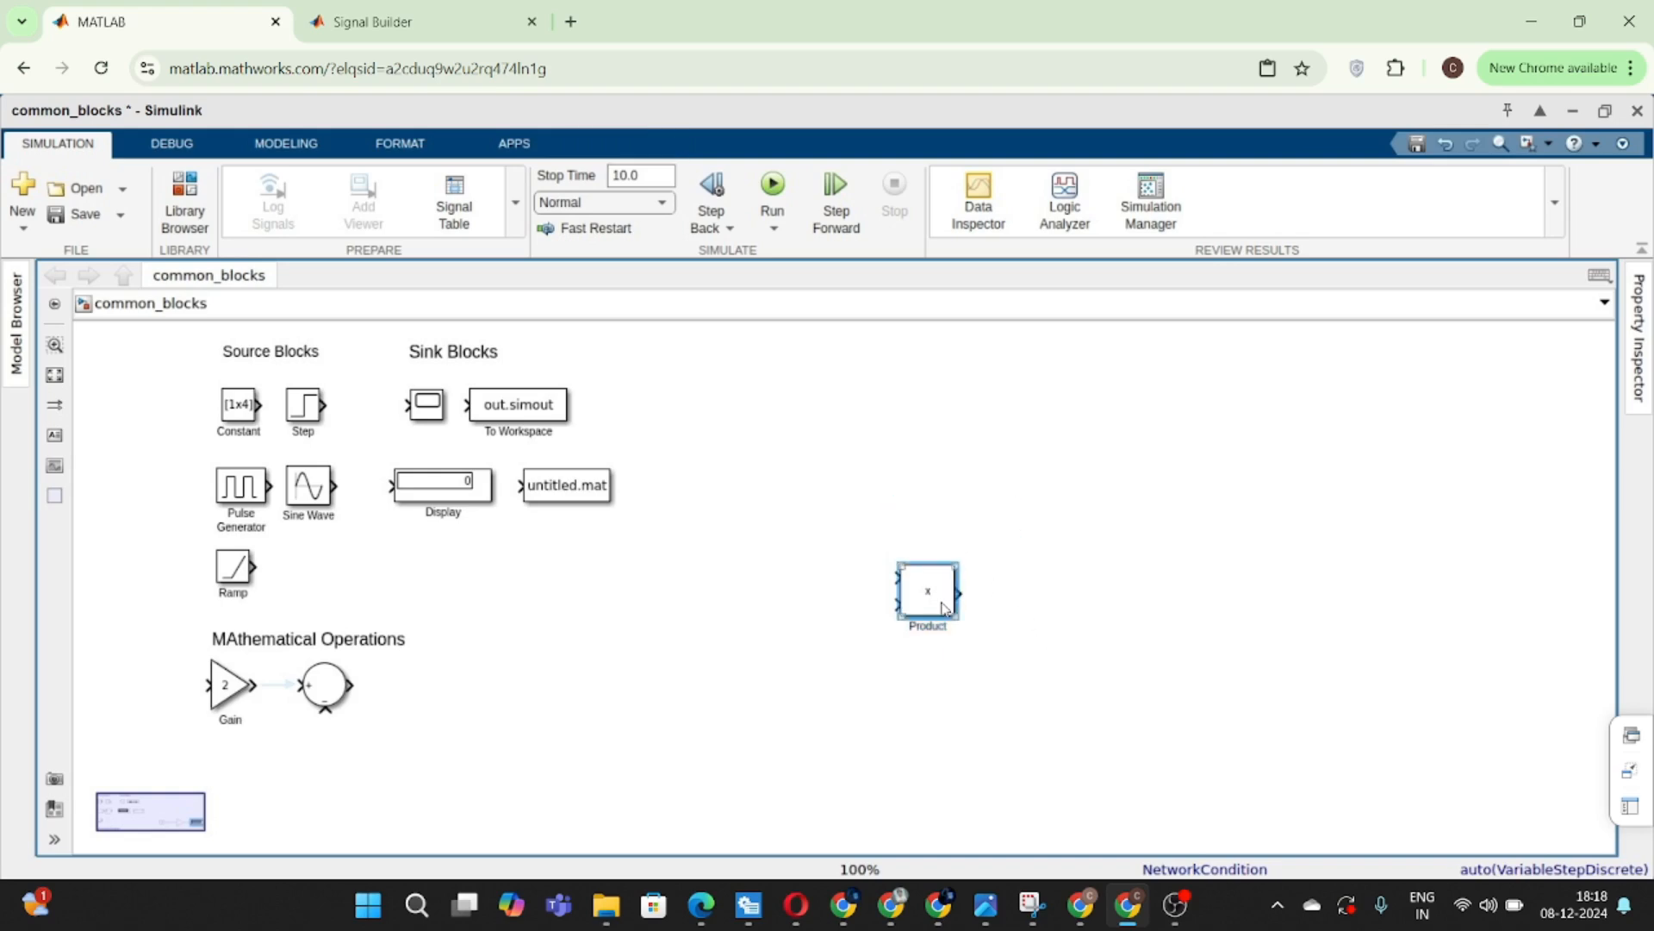
{"action": "mouse_move", "coordinate": [942, 607]}
{"action": "left_mouse_down"}
{"action": "mouse_move", "coordinate": [867, 583]}
{"action": "mouse_move", "coordinate": [919, 594]}
{"action": "left_mouse_up"}
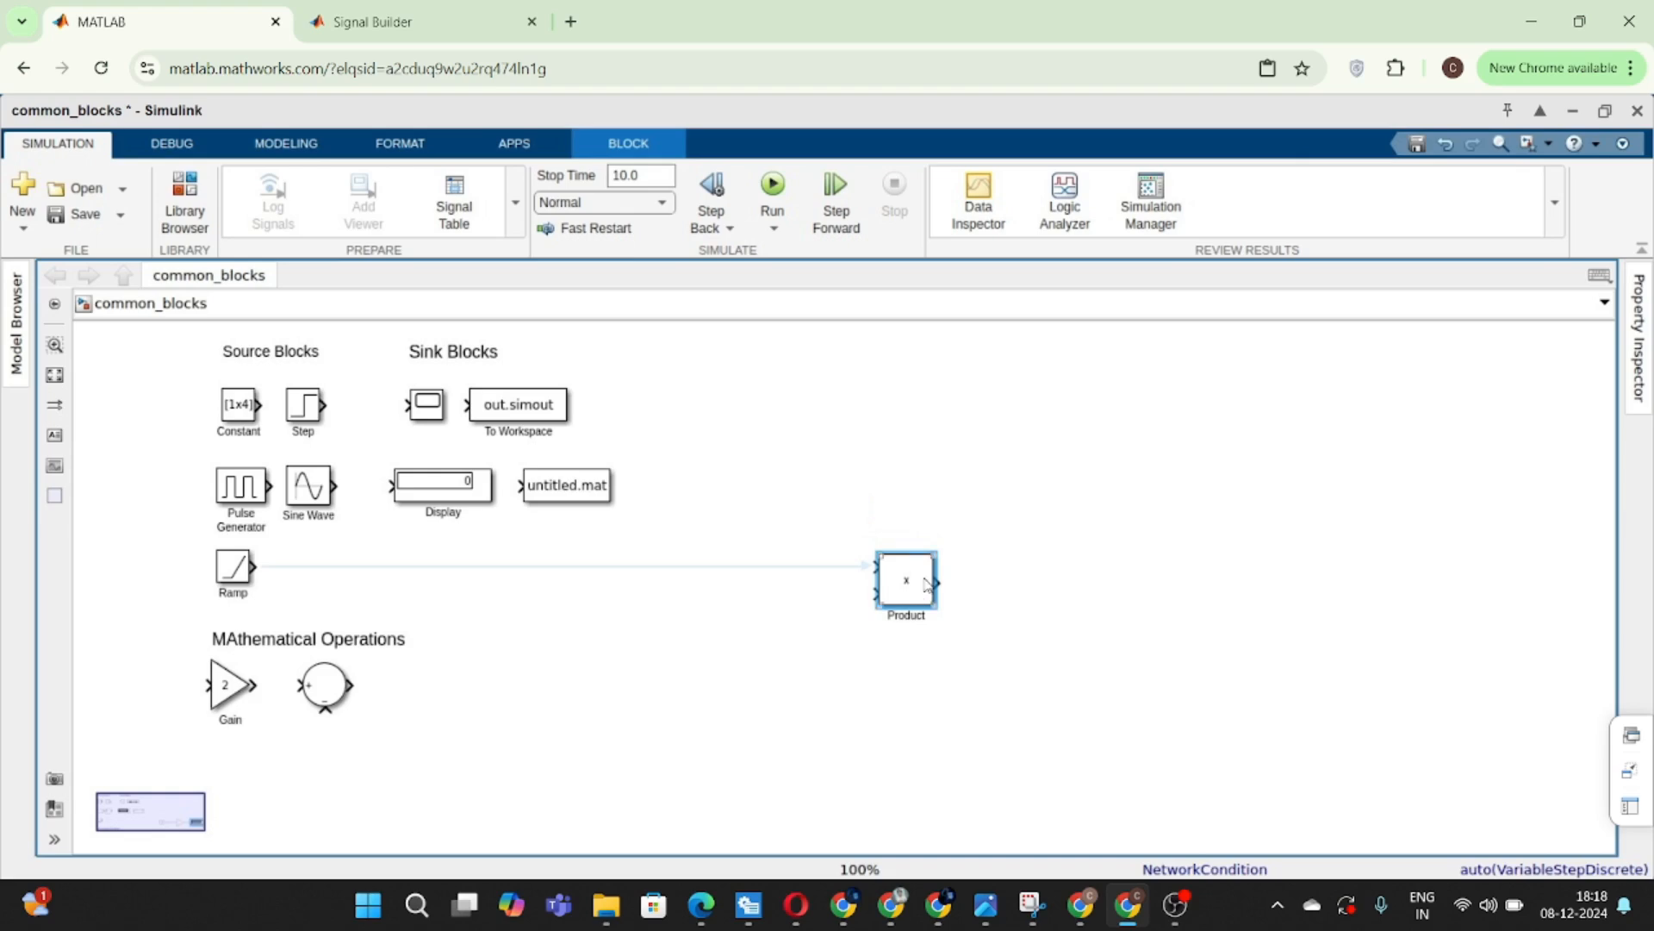
- Examine the Product block's number of inputs and multiplication parameters, then close its dialog
{"action": "double_click", "coordinate": [918, 594]}
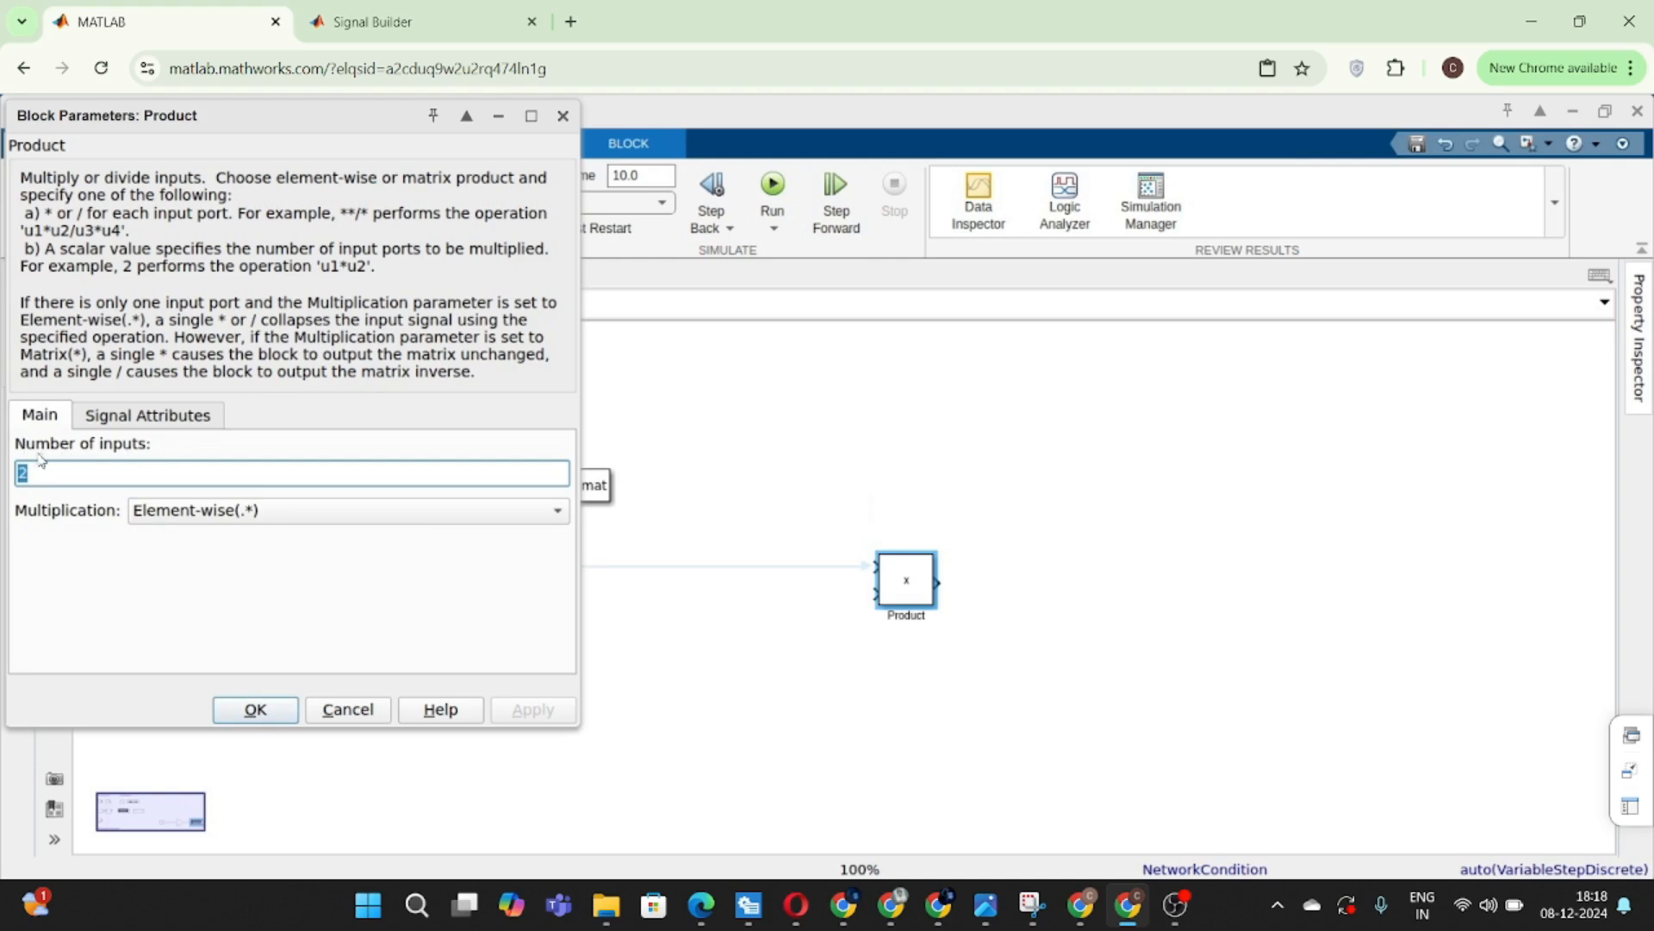
{"action": "left_click", "coordinate": [625, 649]}
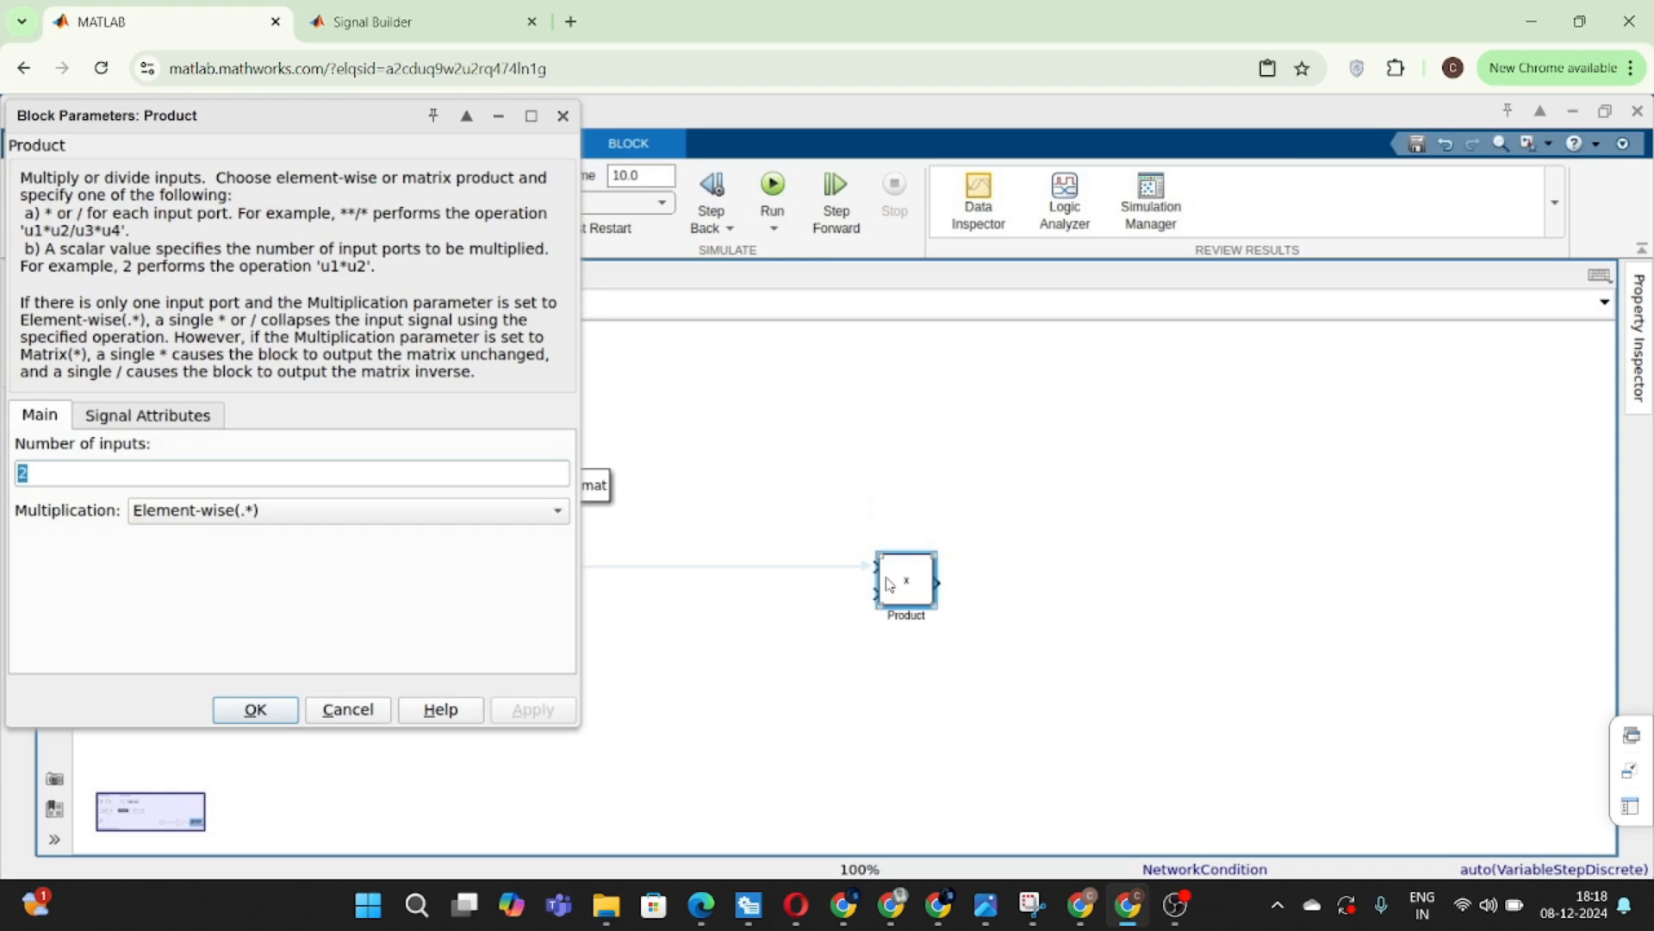
{"action": "left_click", "coordinate": [355, 567]}
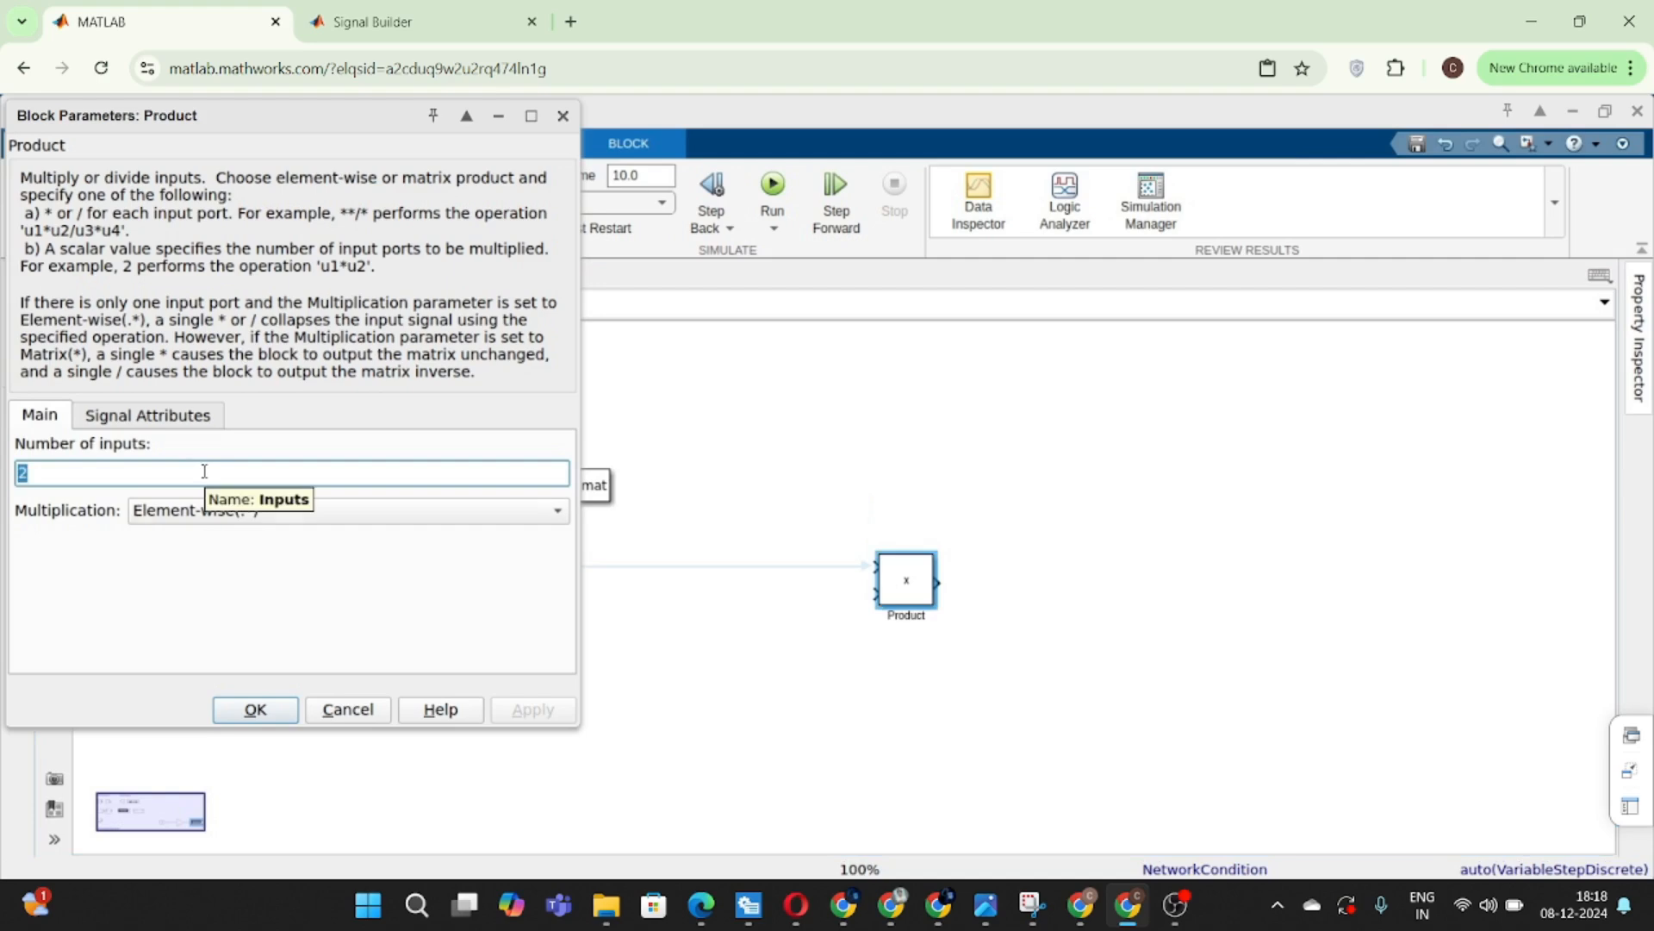
{"action": "left_click", "coordinate": [248, 709]}
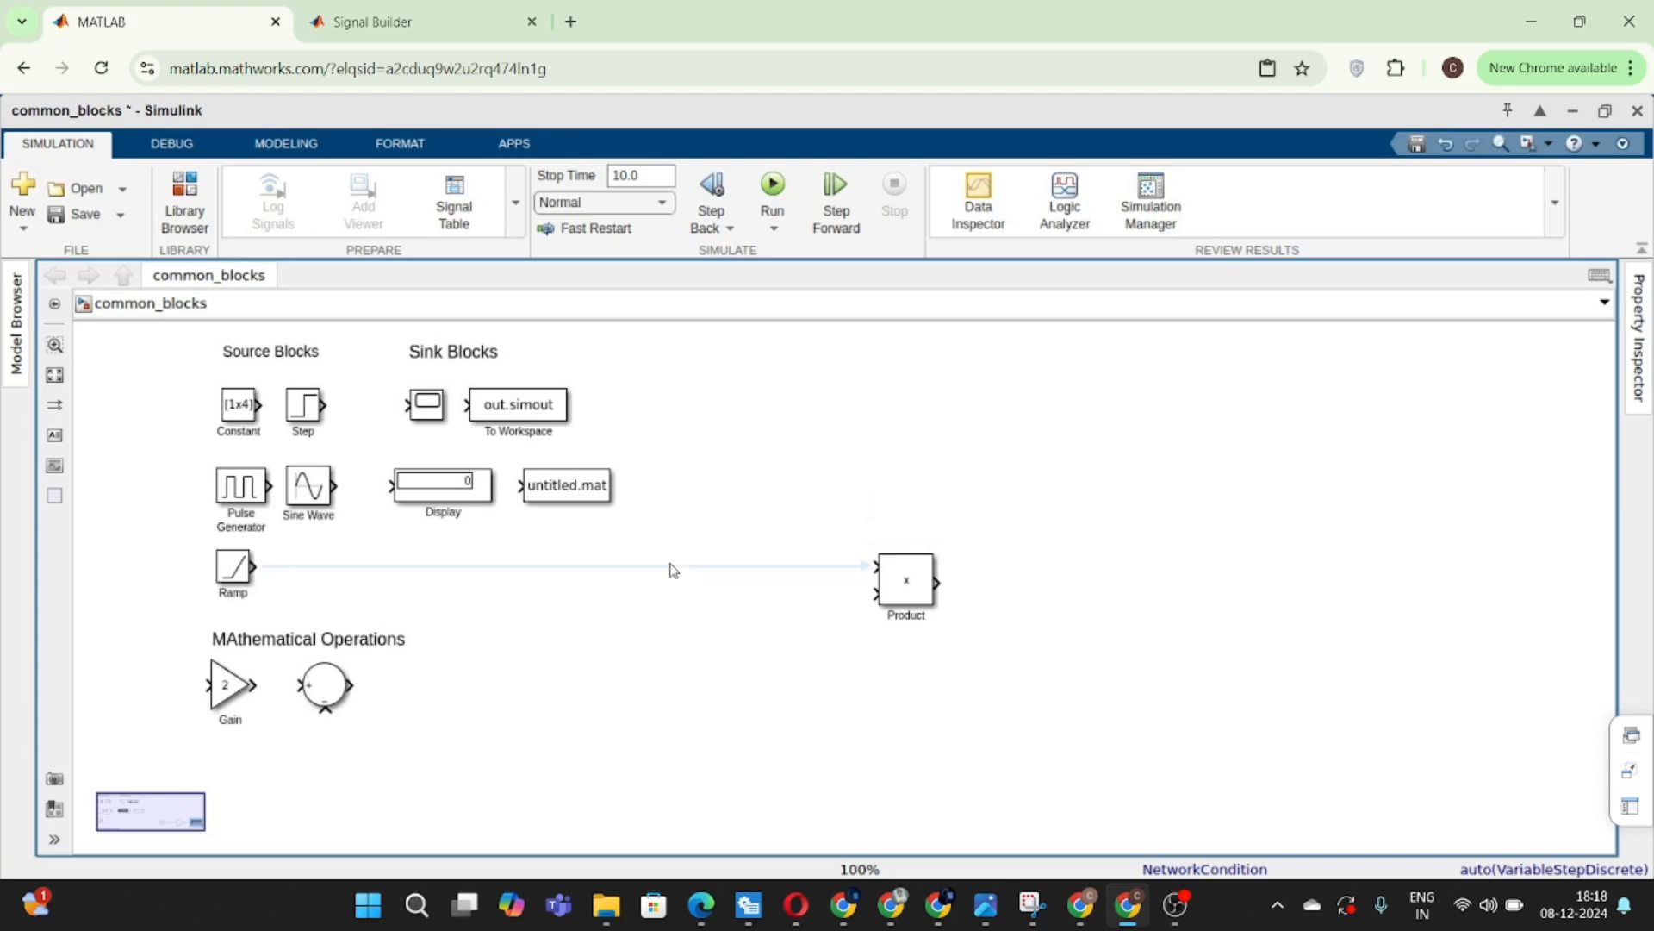
- Add a Constant block before the Product block and set its value to 15
{"action": "double_click", "coordinate": [745, 580]}
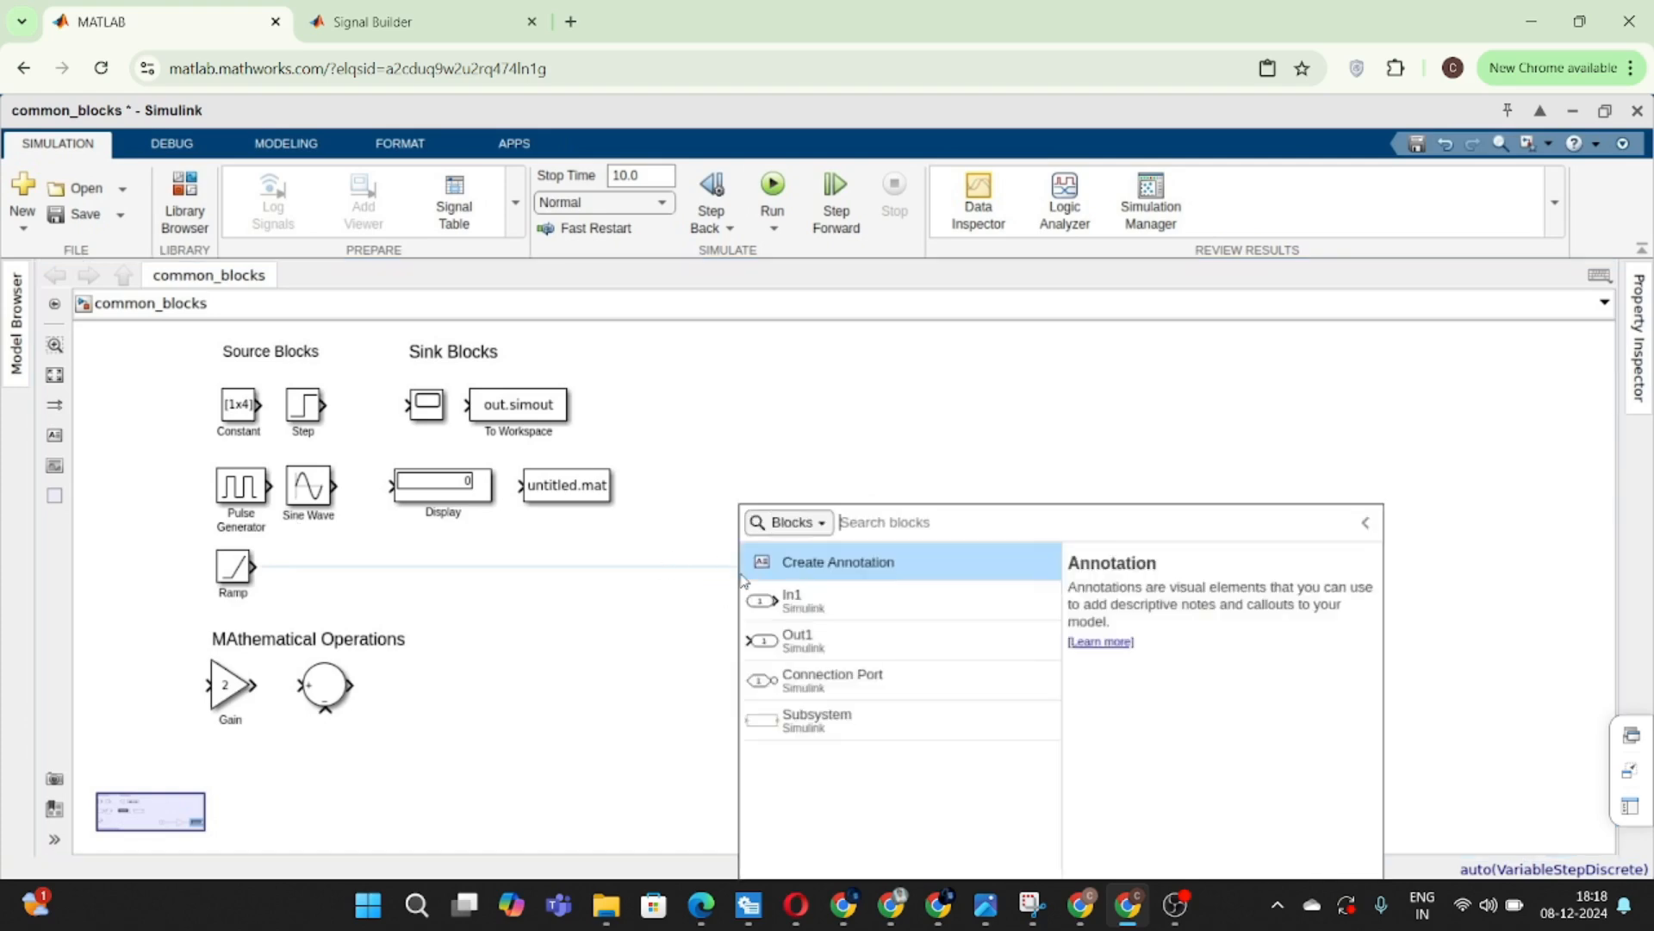
{"action": "type", "text": "co"}
{"action": "key", "text": "Return"}
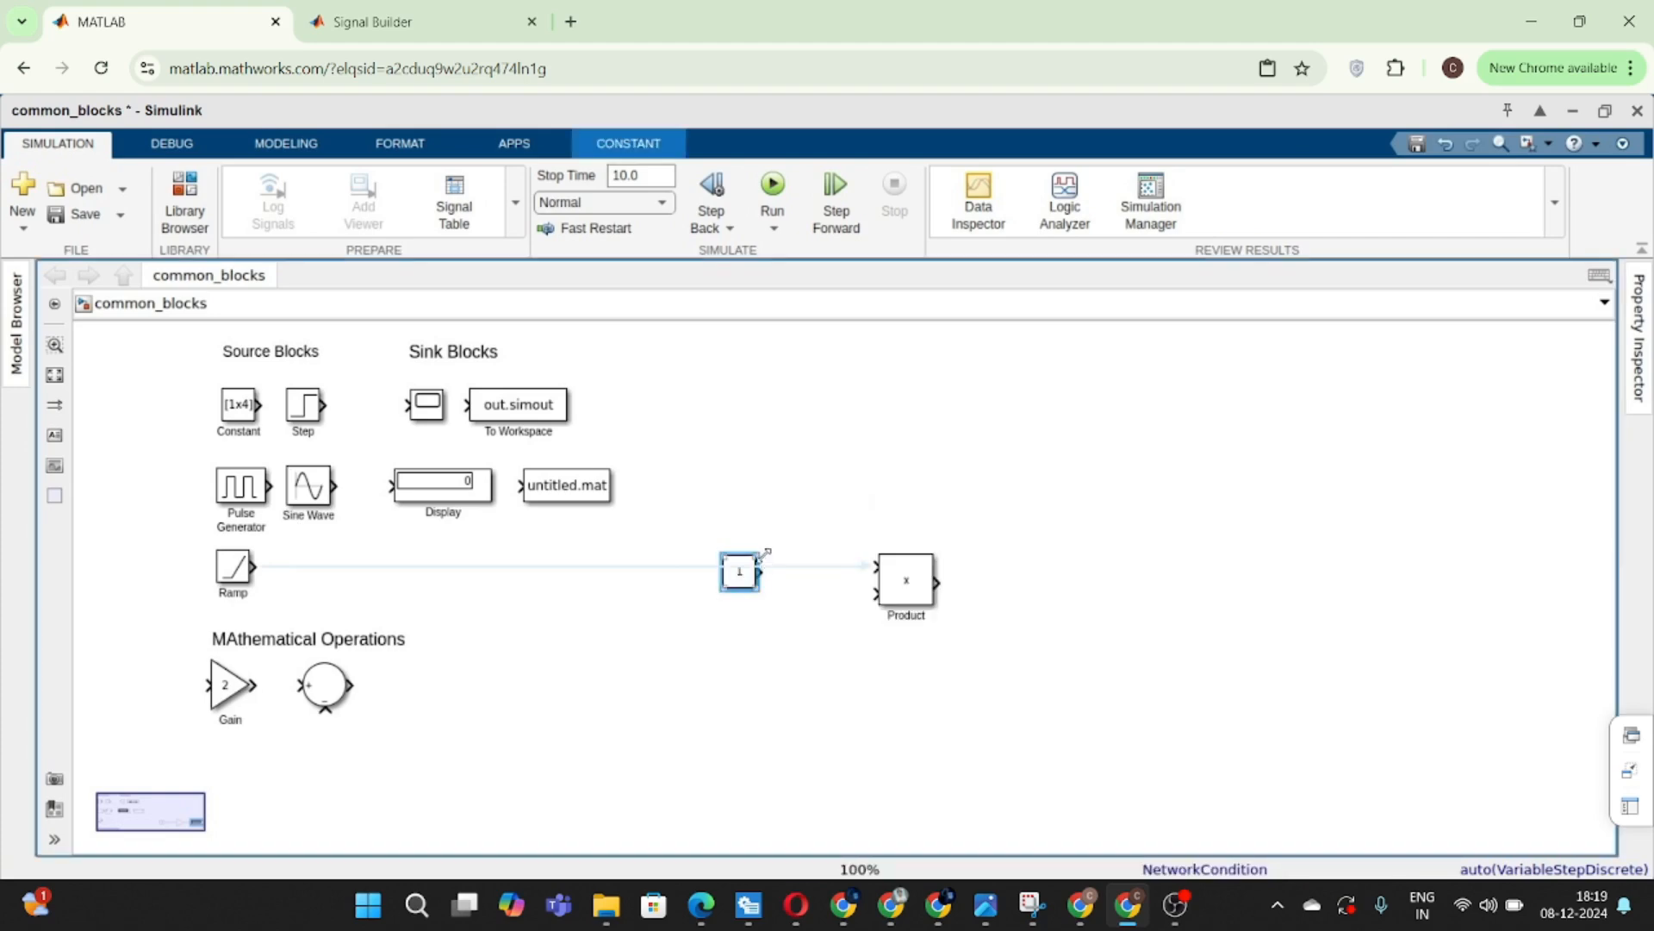
{"action": "double_click", "coordinate": [745, 575]}
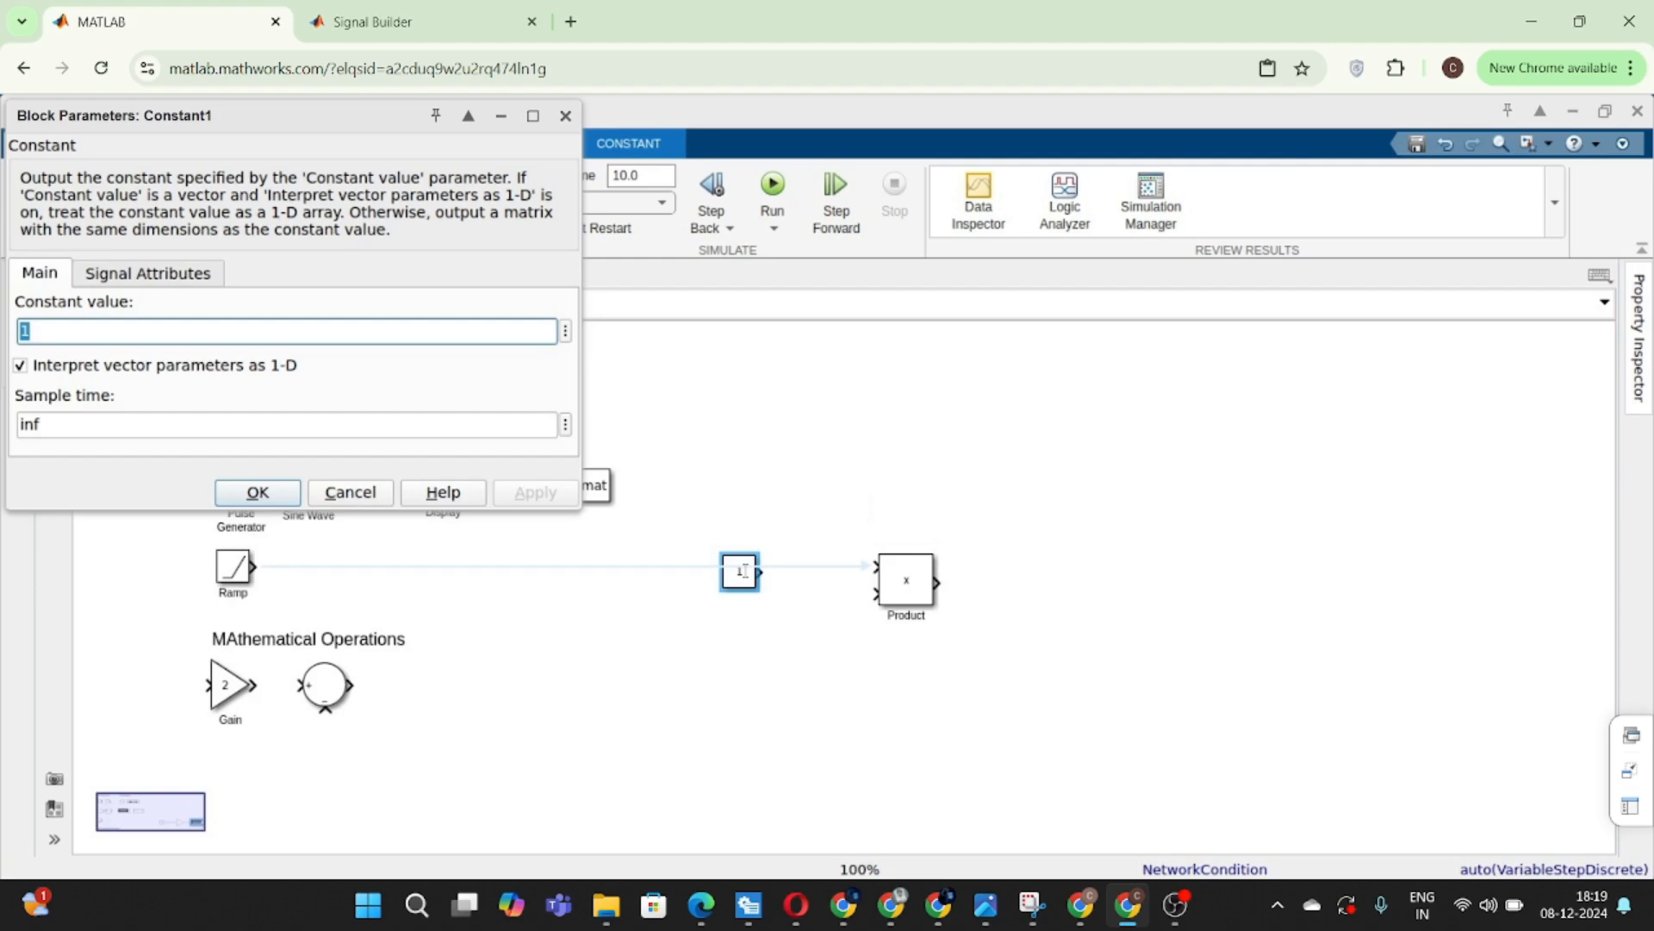
{"action": "type", "text": "5"}
{"action": "key", "text": "BackSpace"}
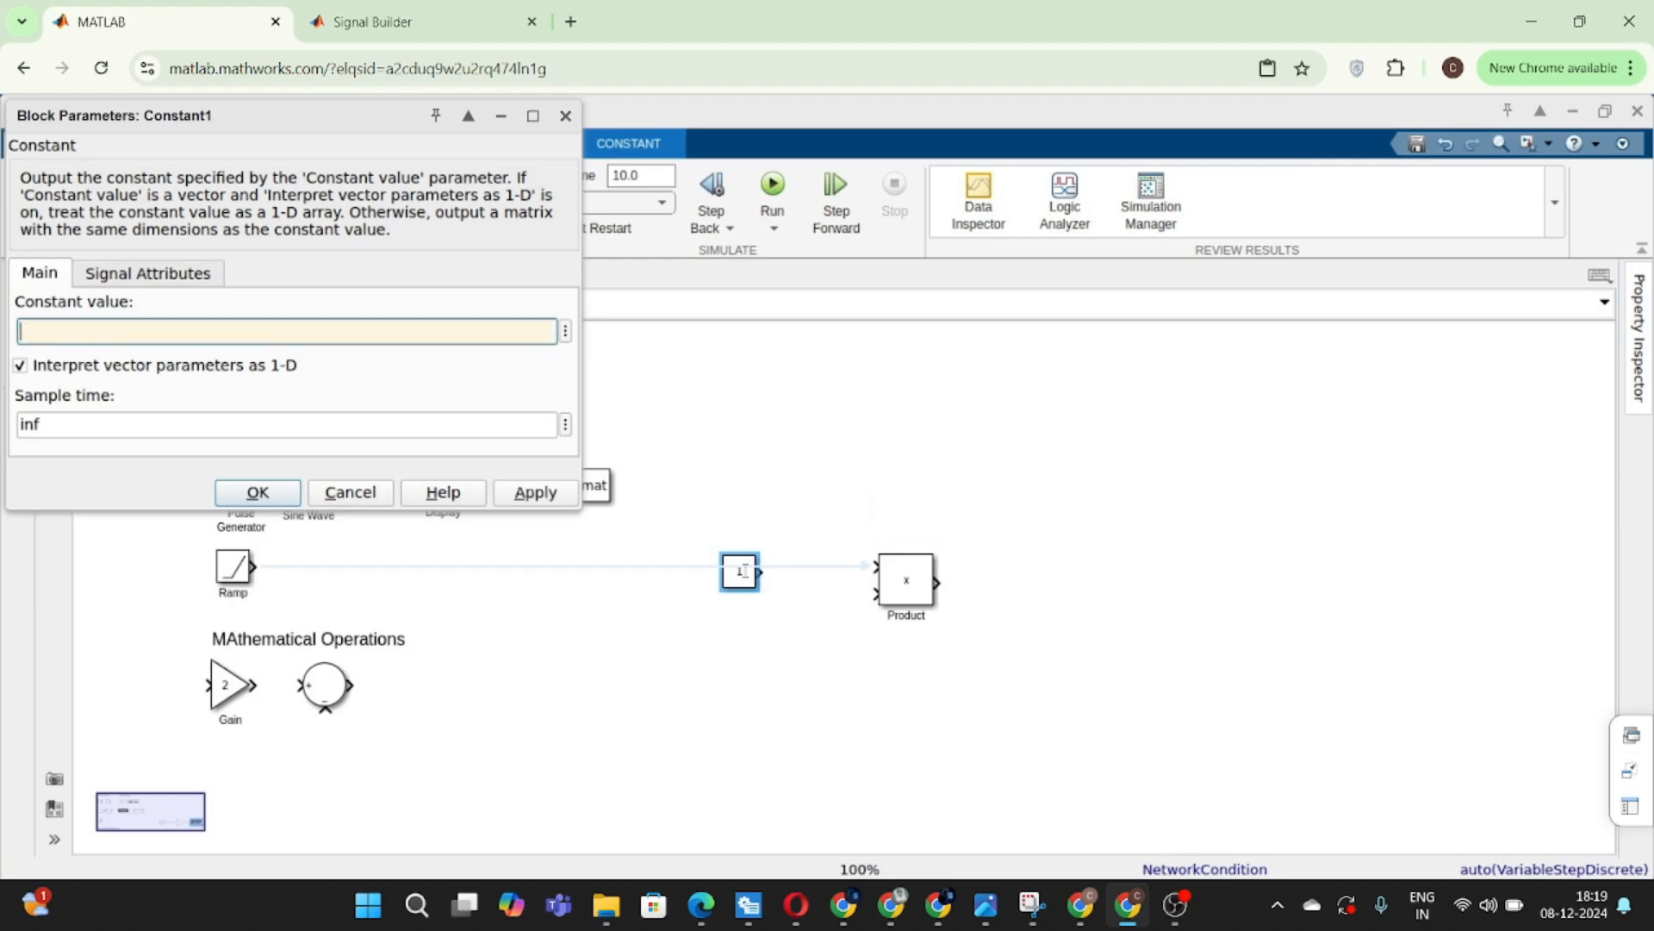
{"action": "type", "text": "15"}
{"action": "key", "text": "Return"}
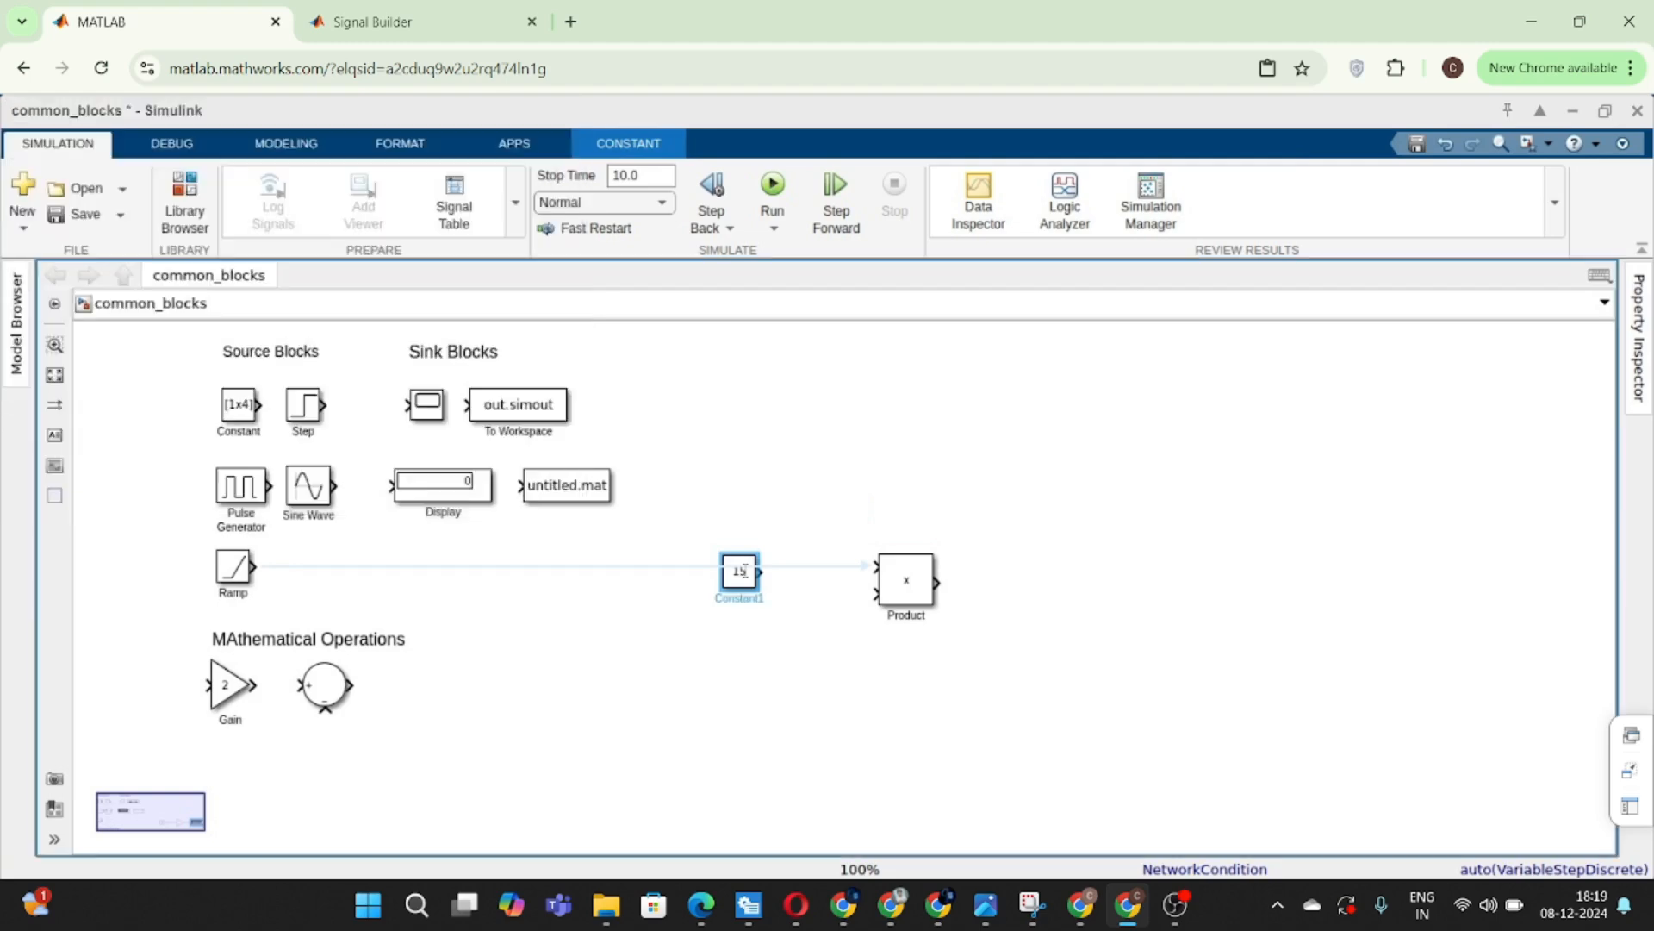
- Connect the Constant to the Product's first input, and duplicate it below with the copy connected to the second input
{"action": "left_click_drag", "start_coordinate": [762, 571], "coordinate": [876, 566]}
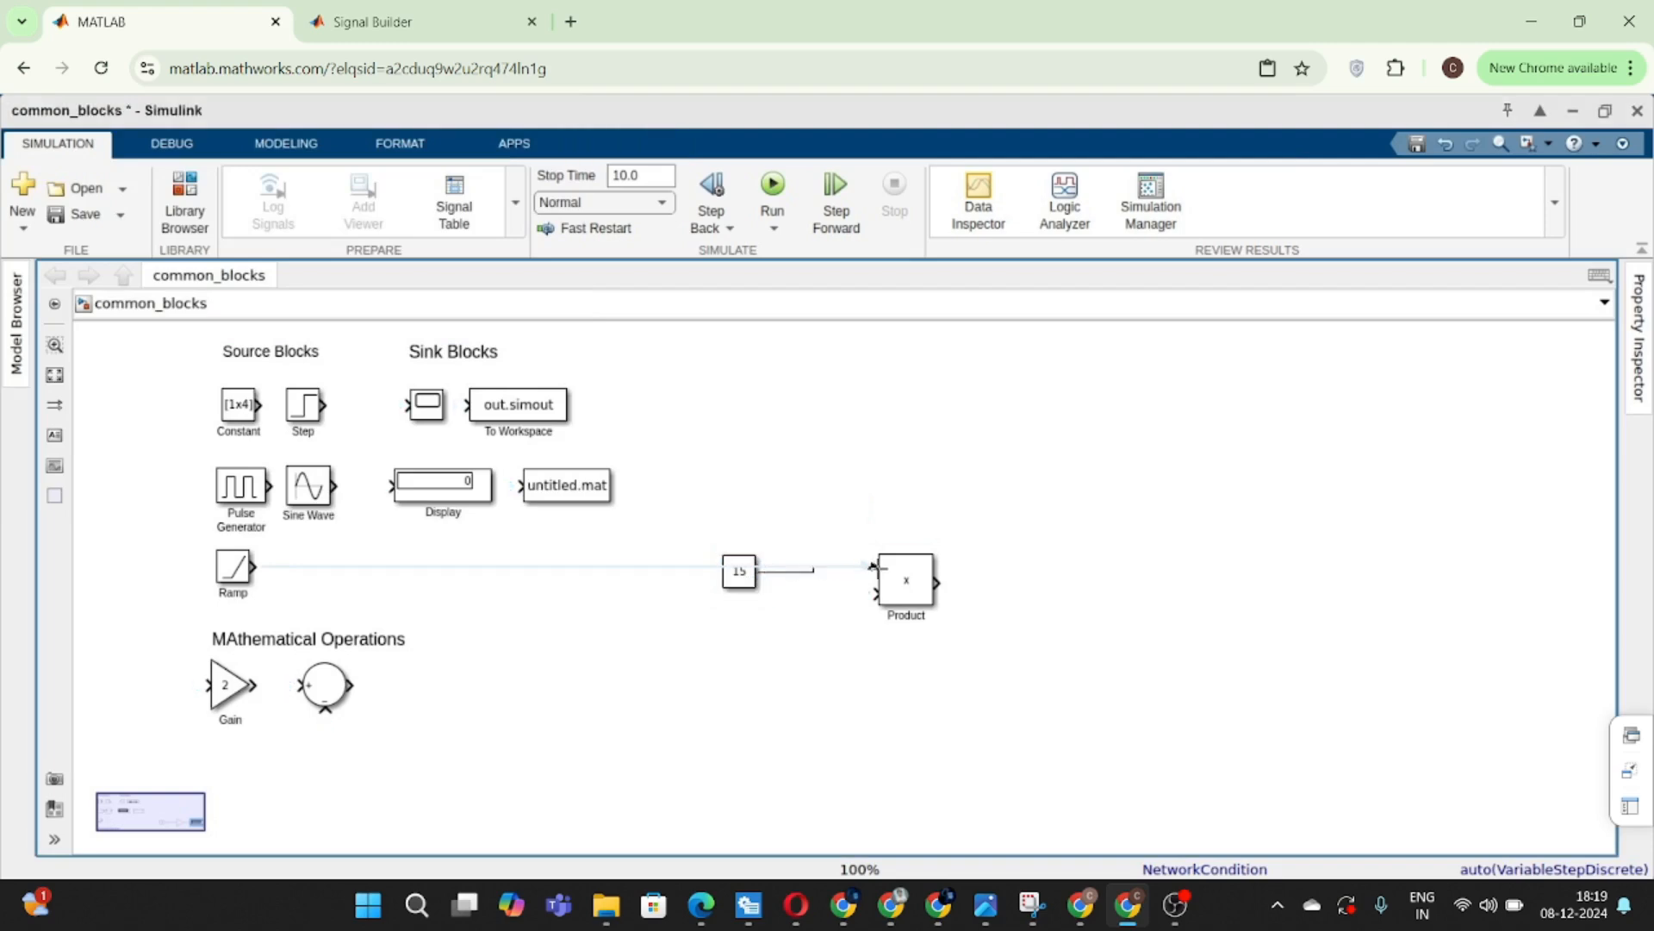
{"action": "left_click", "coordinate": [744, 568]}
{"action": "left_click_drag", "start_coordinate": [746, 568], "coordinate": [874, 594]}
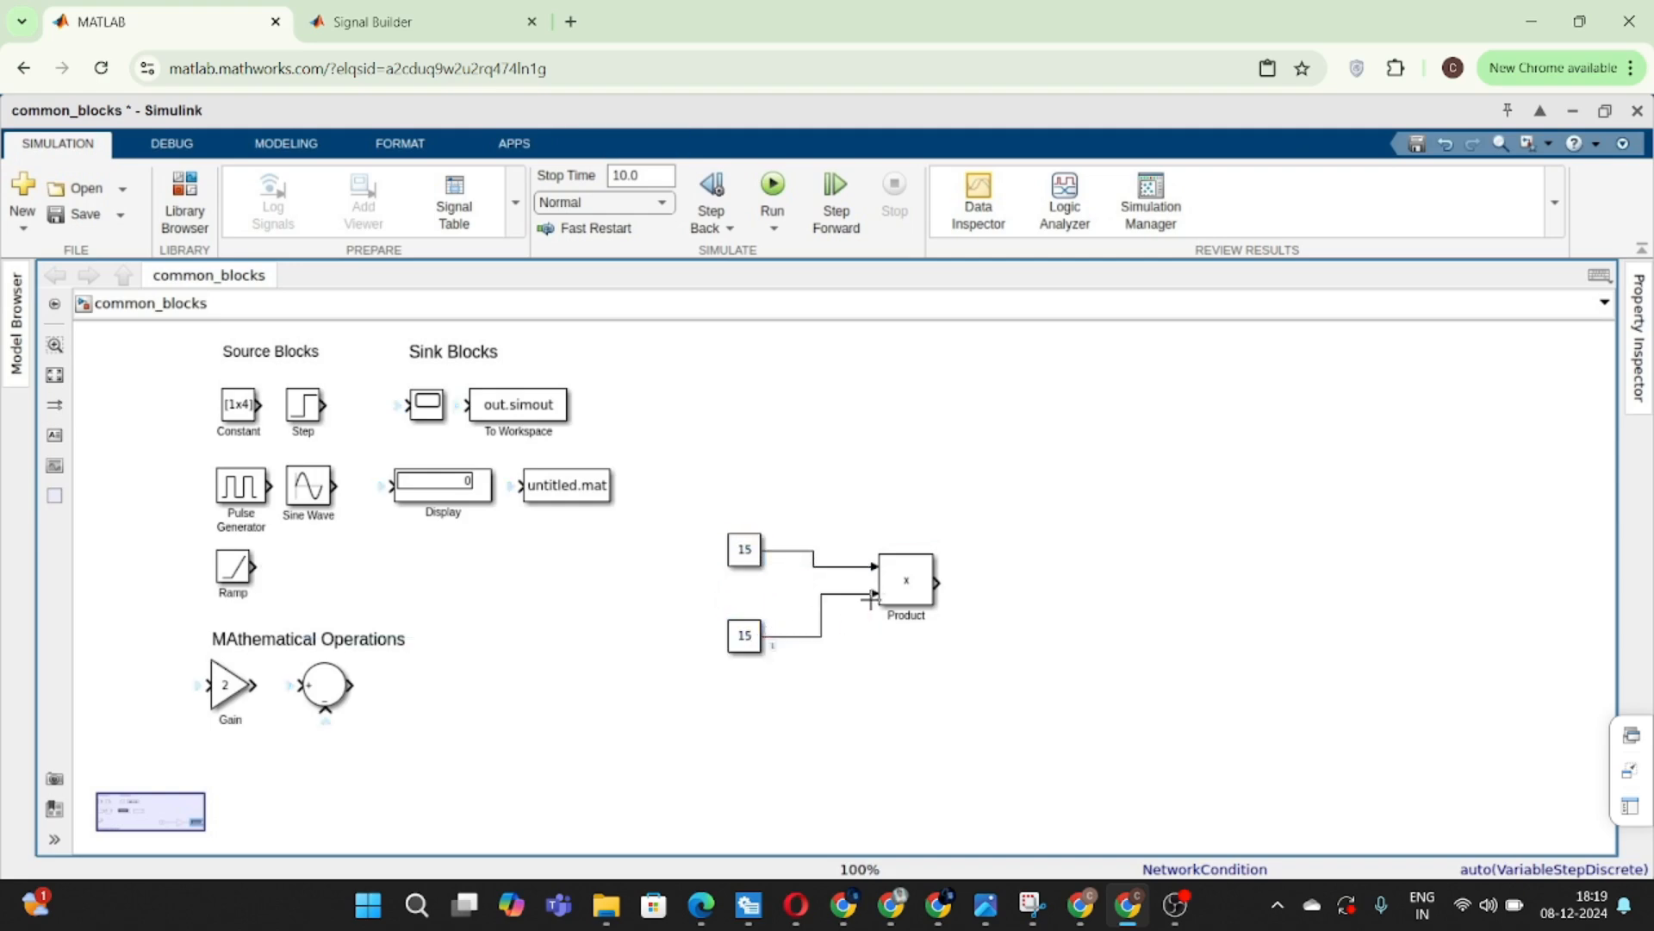
- Set the value of the lower Constant feeding the Product's second input to 3
{"action": "left_click", "coordinate": [753, 641]}
{"action": "double_click", "coordinate": [746, 637]}
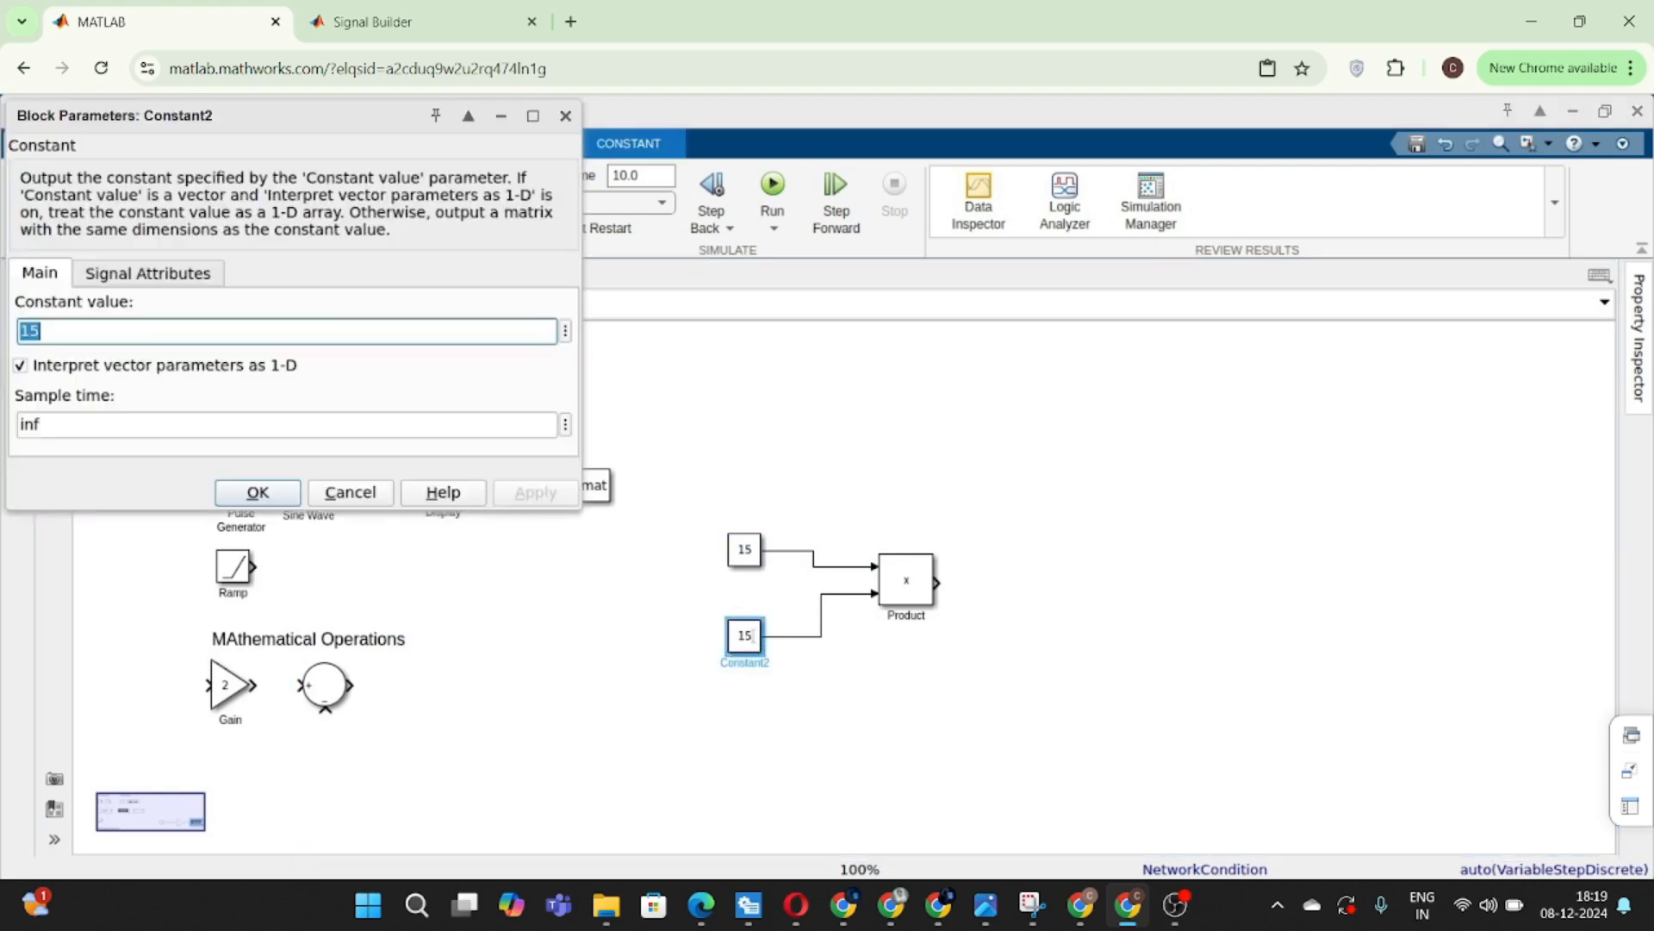
{"action": "type", "text": "3"}
{"action": "key", "text": "Return"}
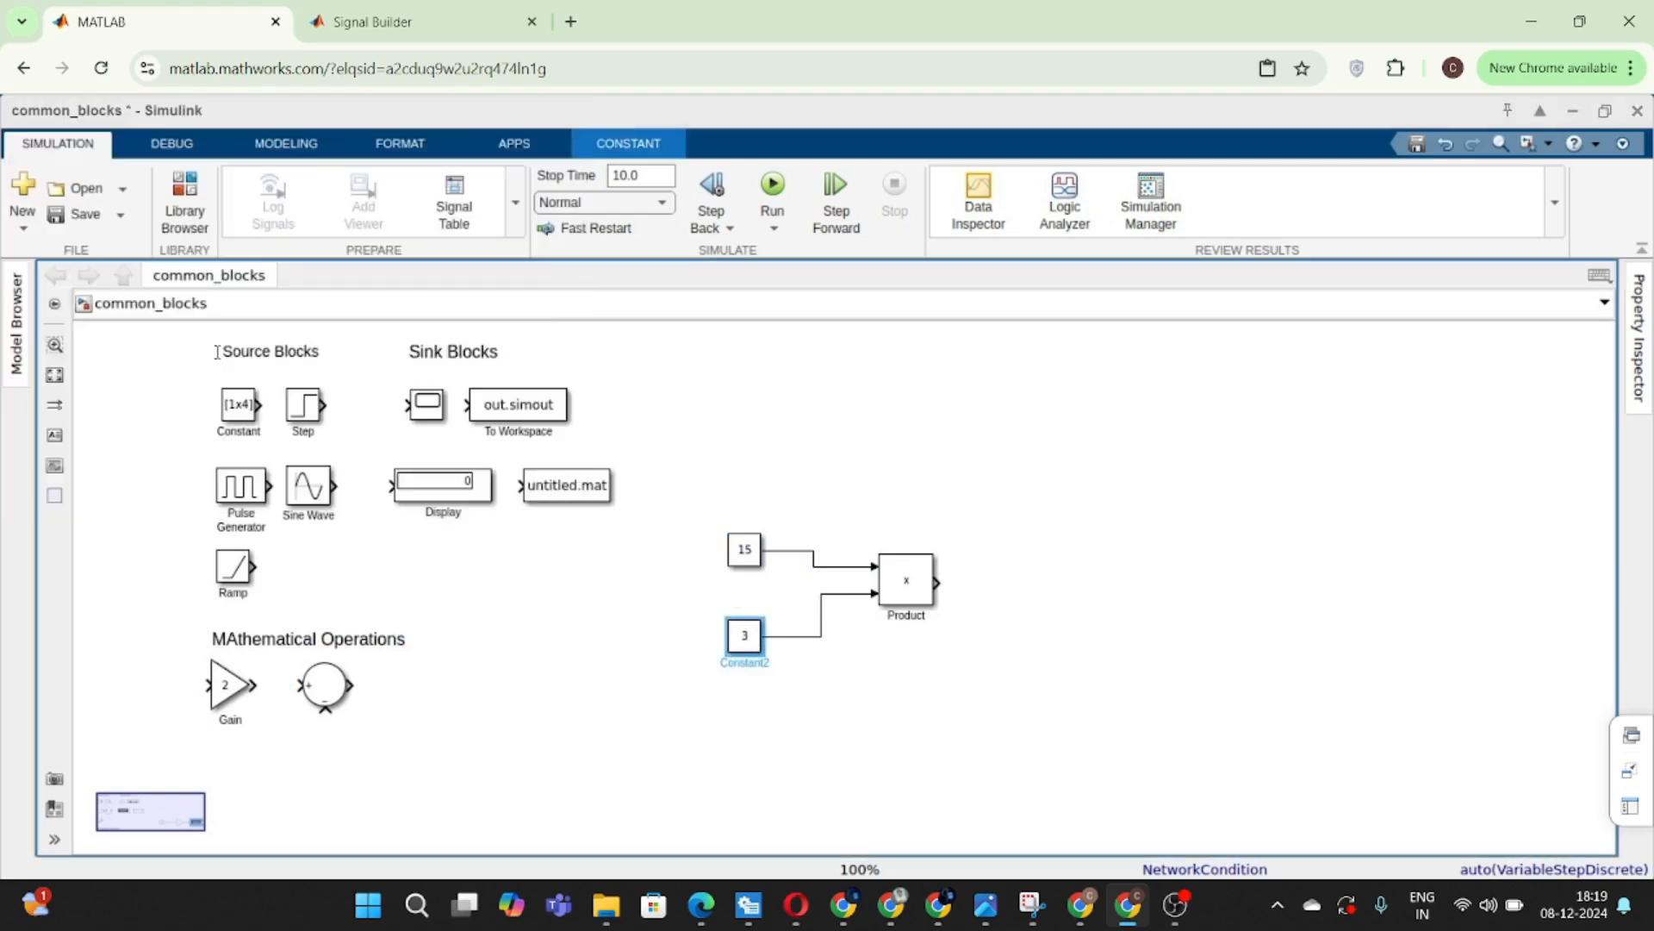
- Place a copy of the Display block connected to the Product's output, and run the simulation
{"action": "left_click_drag", "start_coordinate": [474, 500], "coordinate": [1000, 586]}
{"action": "left_click", "coordinate": [773, 194]}
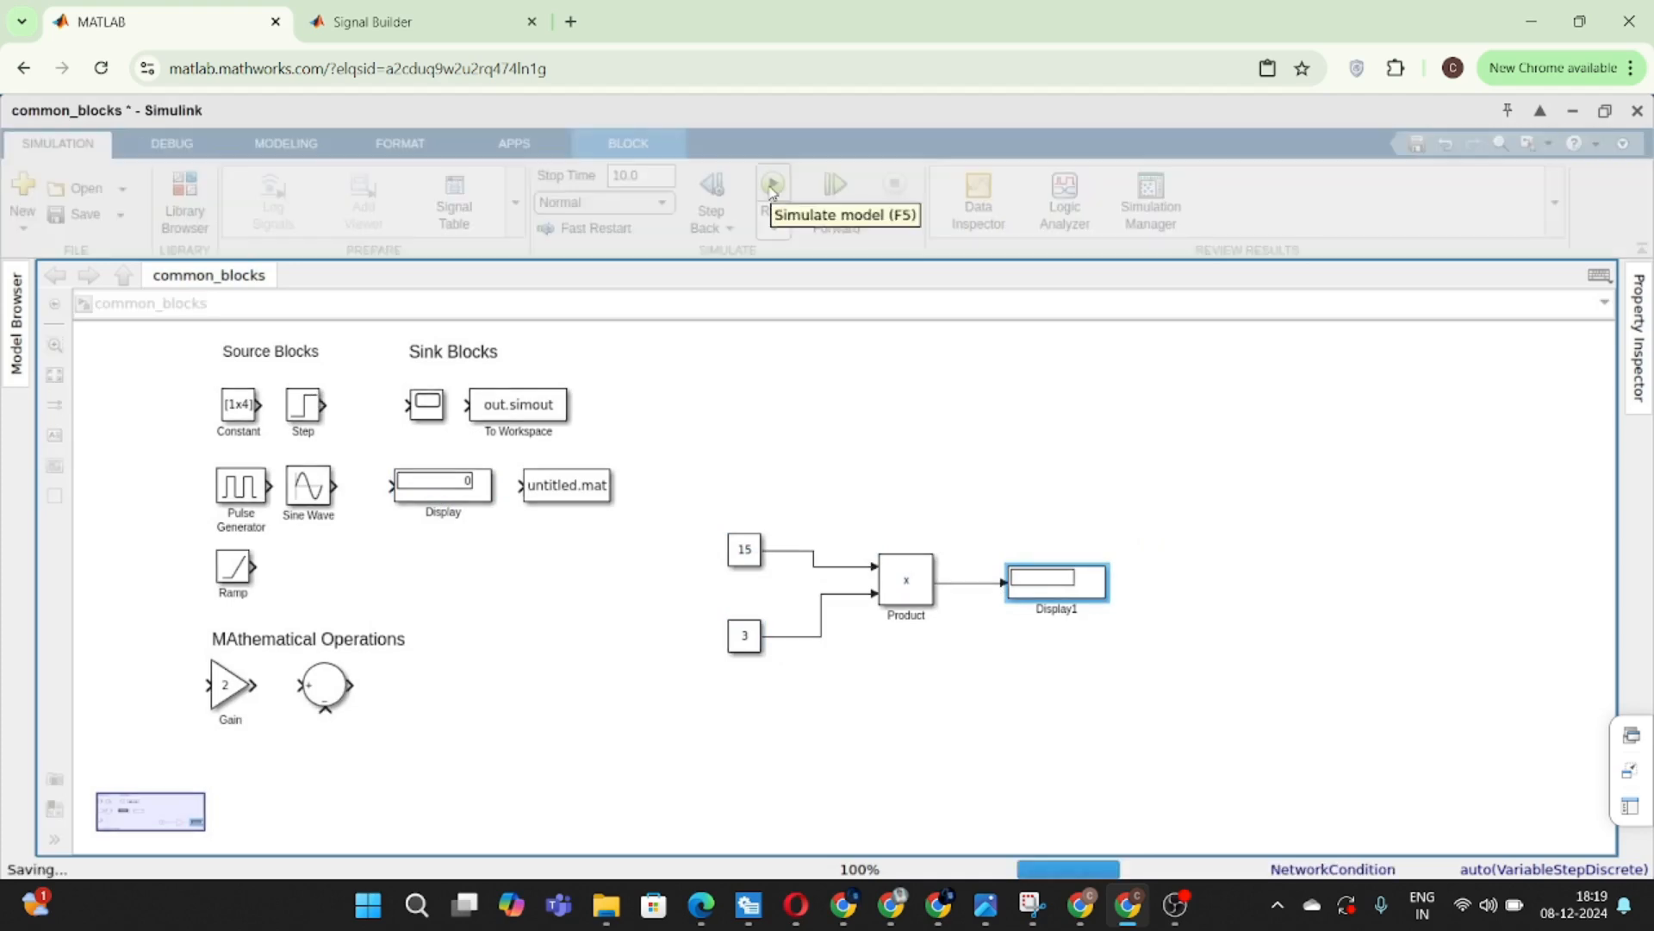
{"action": "left_click", "coordinate": [771, 186]}
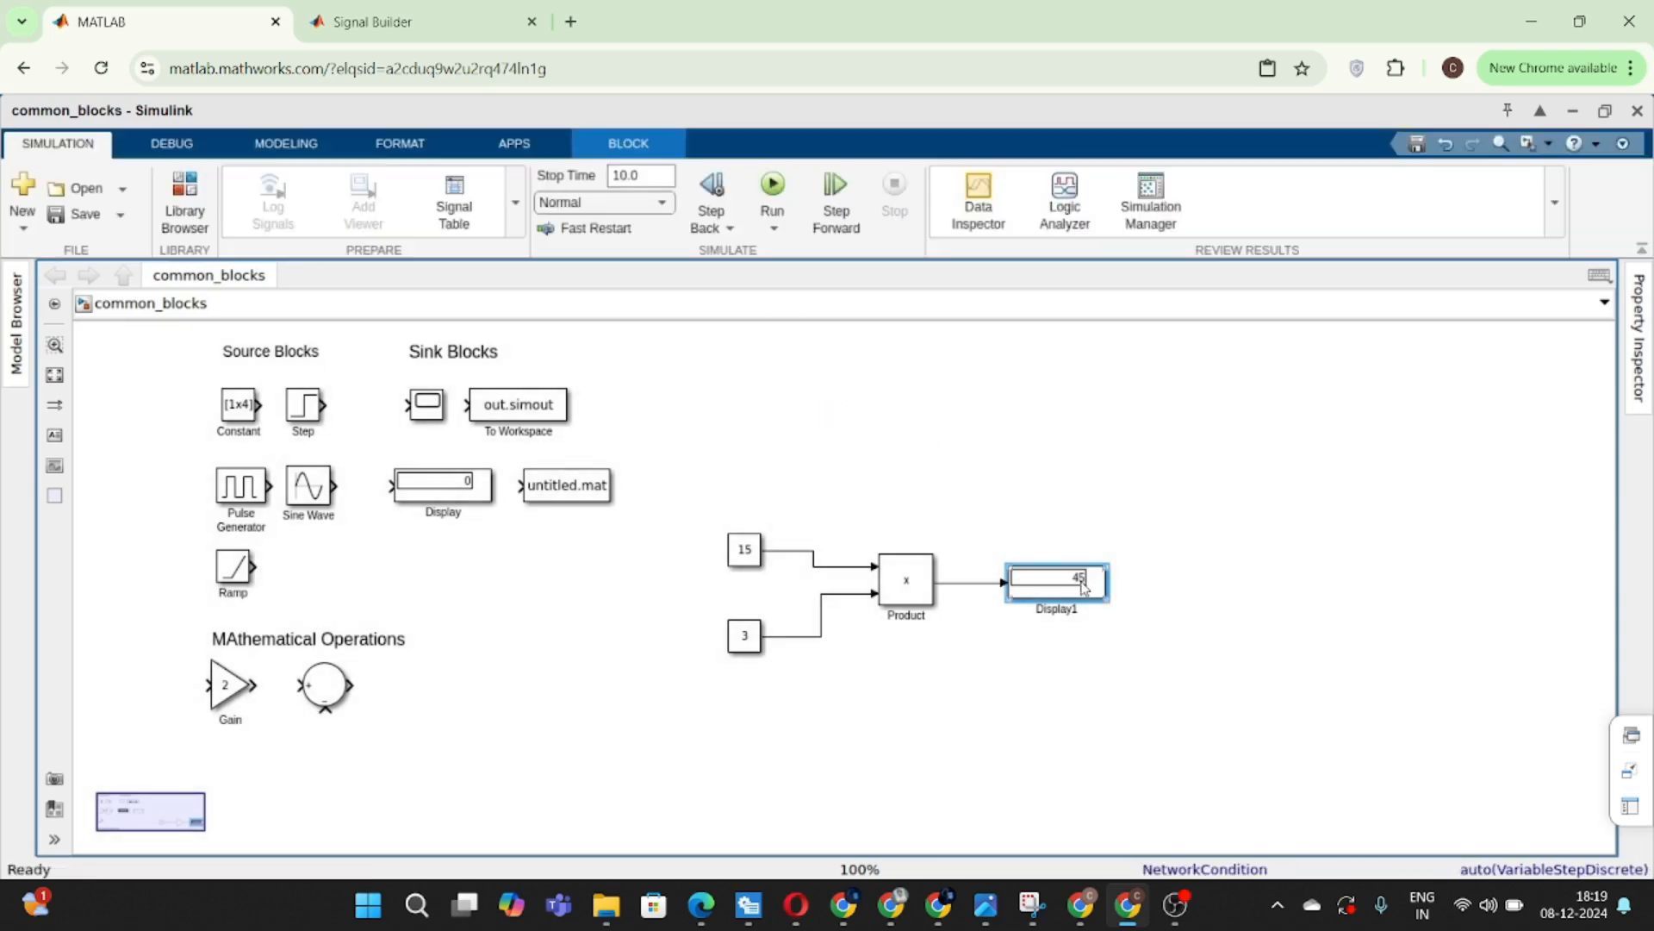
- Delete the copied Display and both Constants feeding the Product, and move the Product block beside the Sum block in the mathematical operations group
{"action": "left_click_drag", "start_coordinate": [974, 542], "coordinate": [1091, 625]}
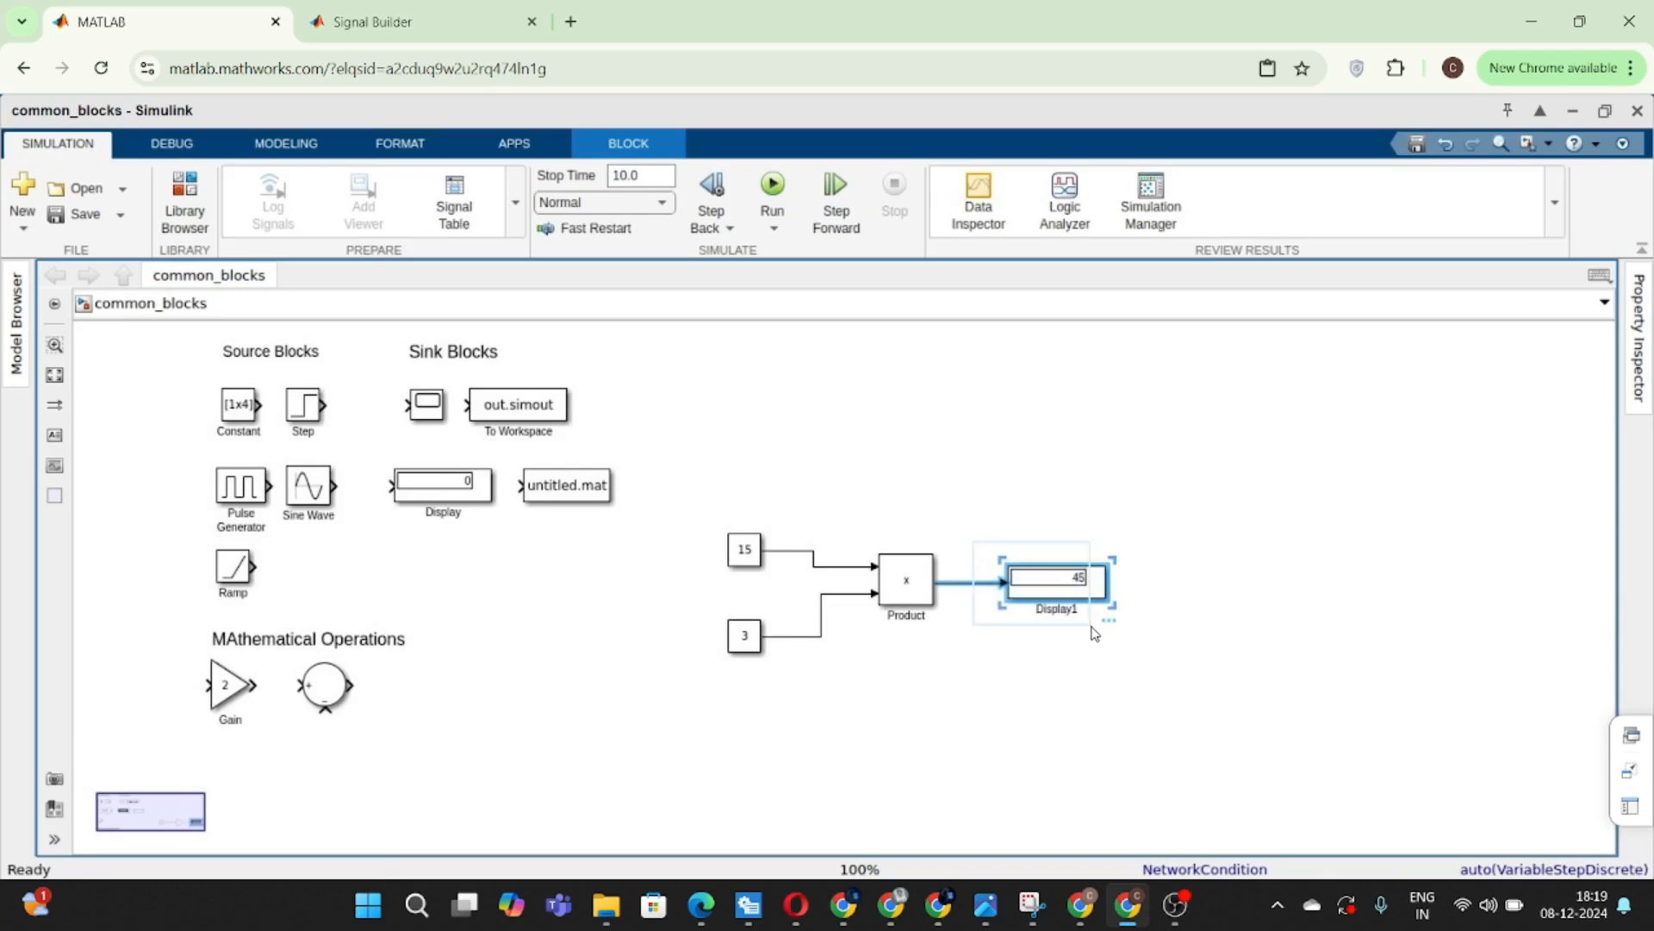
{"action": "key", "text": "Delete"}
{"action": "left_click_drag", "start_coordinate": [702, 526], "coordinate": [835, 672]}
{"action": "key", "text": "Delete"}
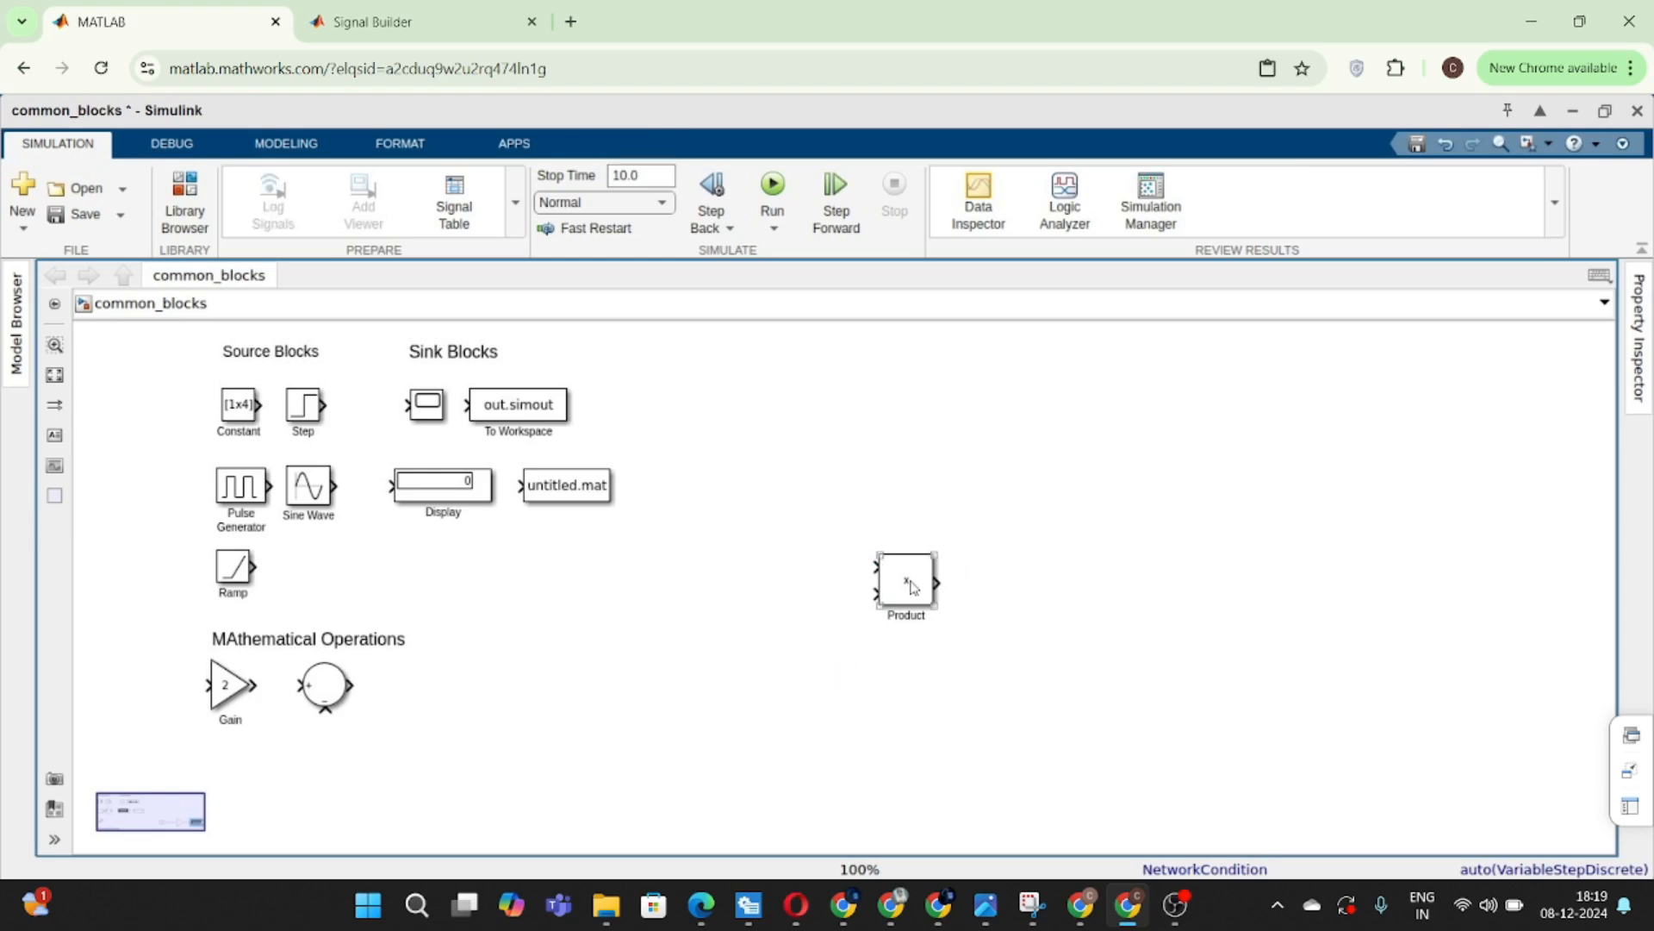
{"action": "mouse_move", "coordinate": [913, 588]}
{"action": "left_mouse_down"}
{"action": "mouse_move", "coordinate": [576, 690]}
{"action": "mouse_move", "coordinate": [416, 694]}
{"action": "mouse_move", "coordinate": [388, 673]}
{"action": "mouse_move", "coordinate": [430, 657]}
{"action": "mouse_move", "coordinate": [404, 691]}
{"action": "left_mouse_up"}
{"action": "key", "text": "ctrl+z"}
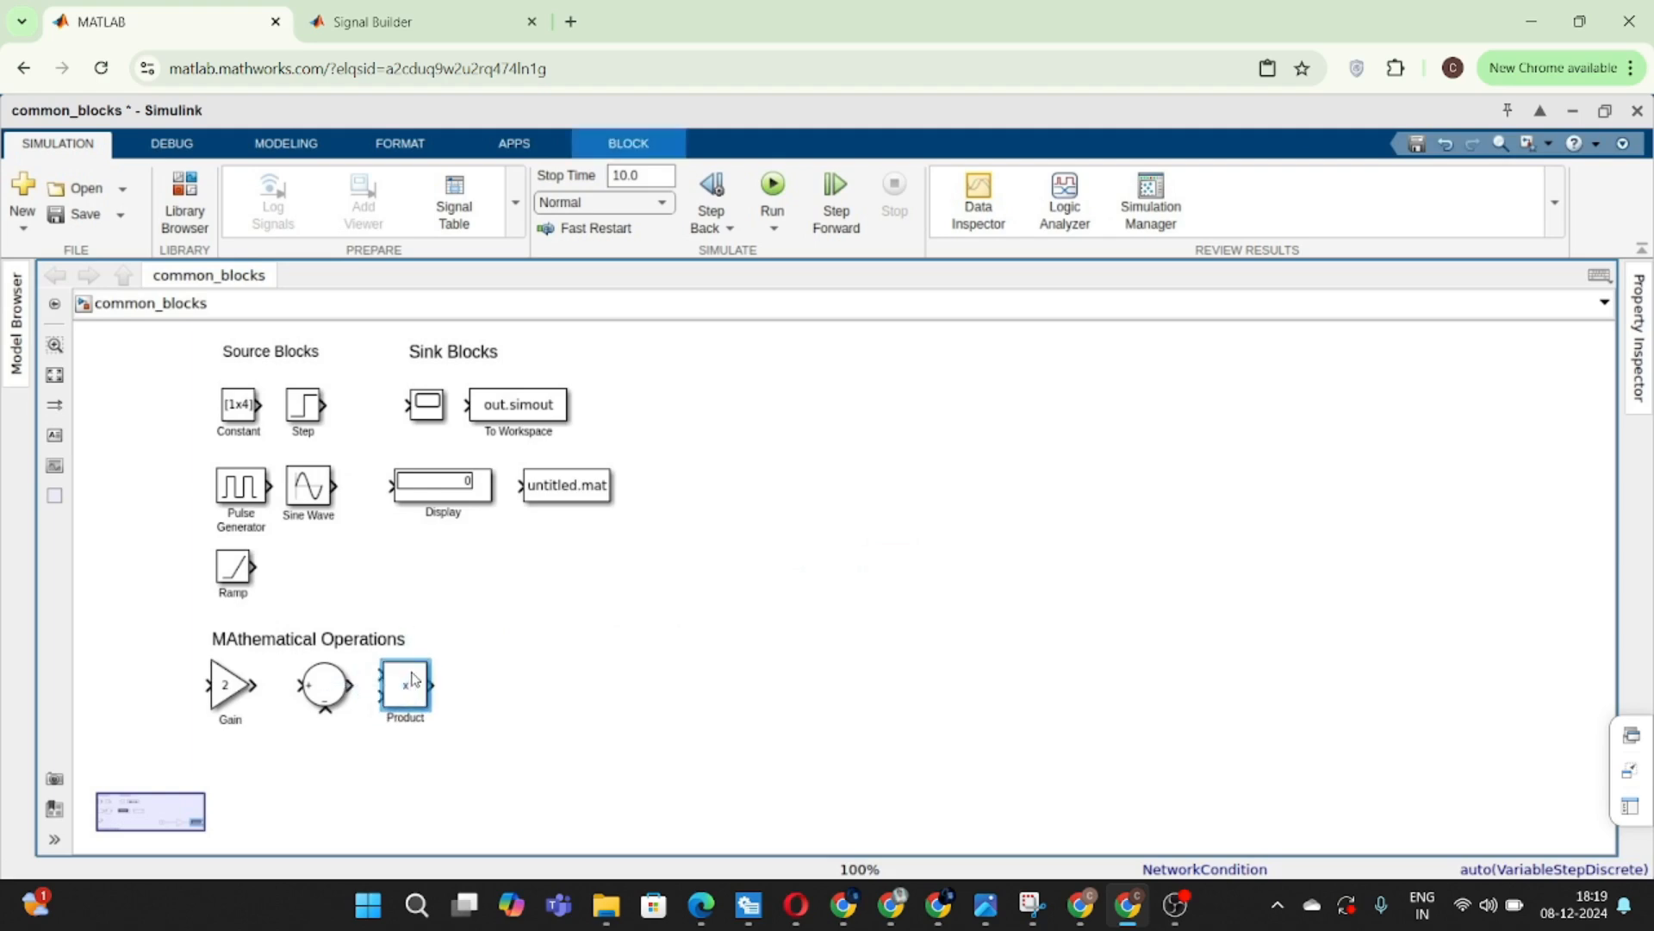
{"action": "double_click", "coordinate": [920, 498]}
{"action": "type", "text": "M"}
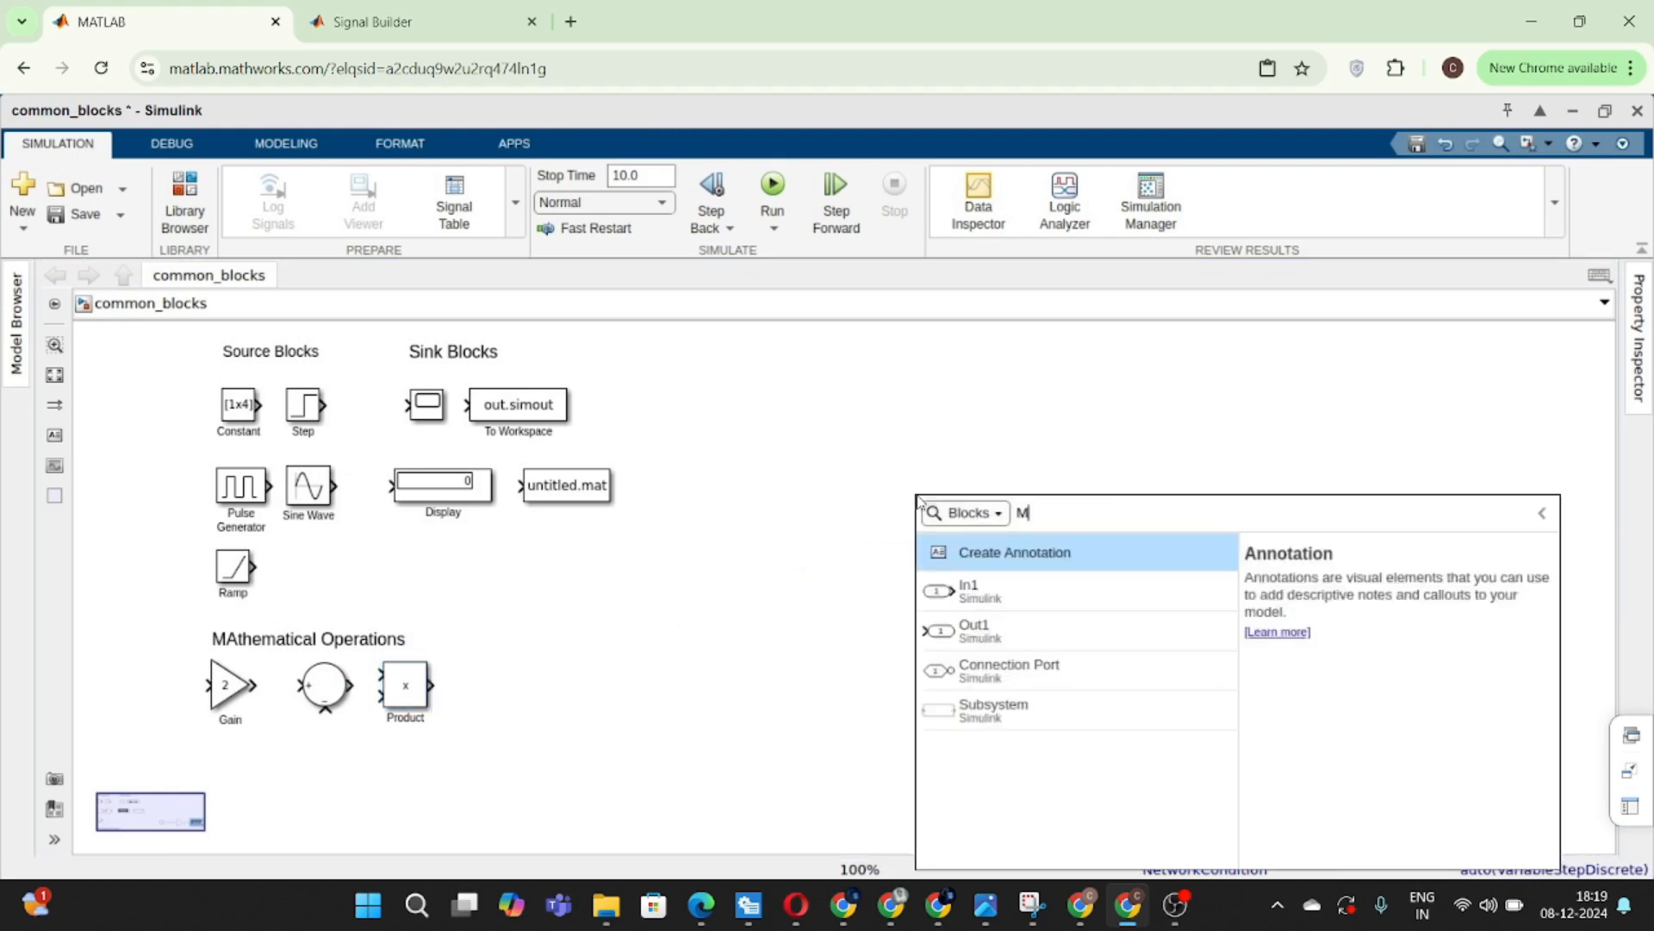
{"action": "type", "text": "ath"}
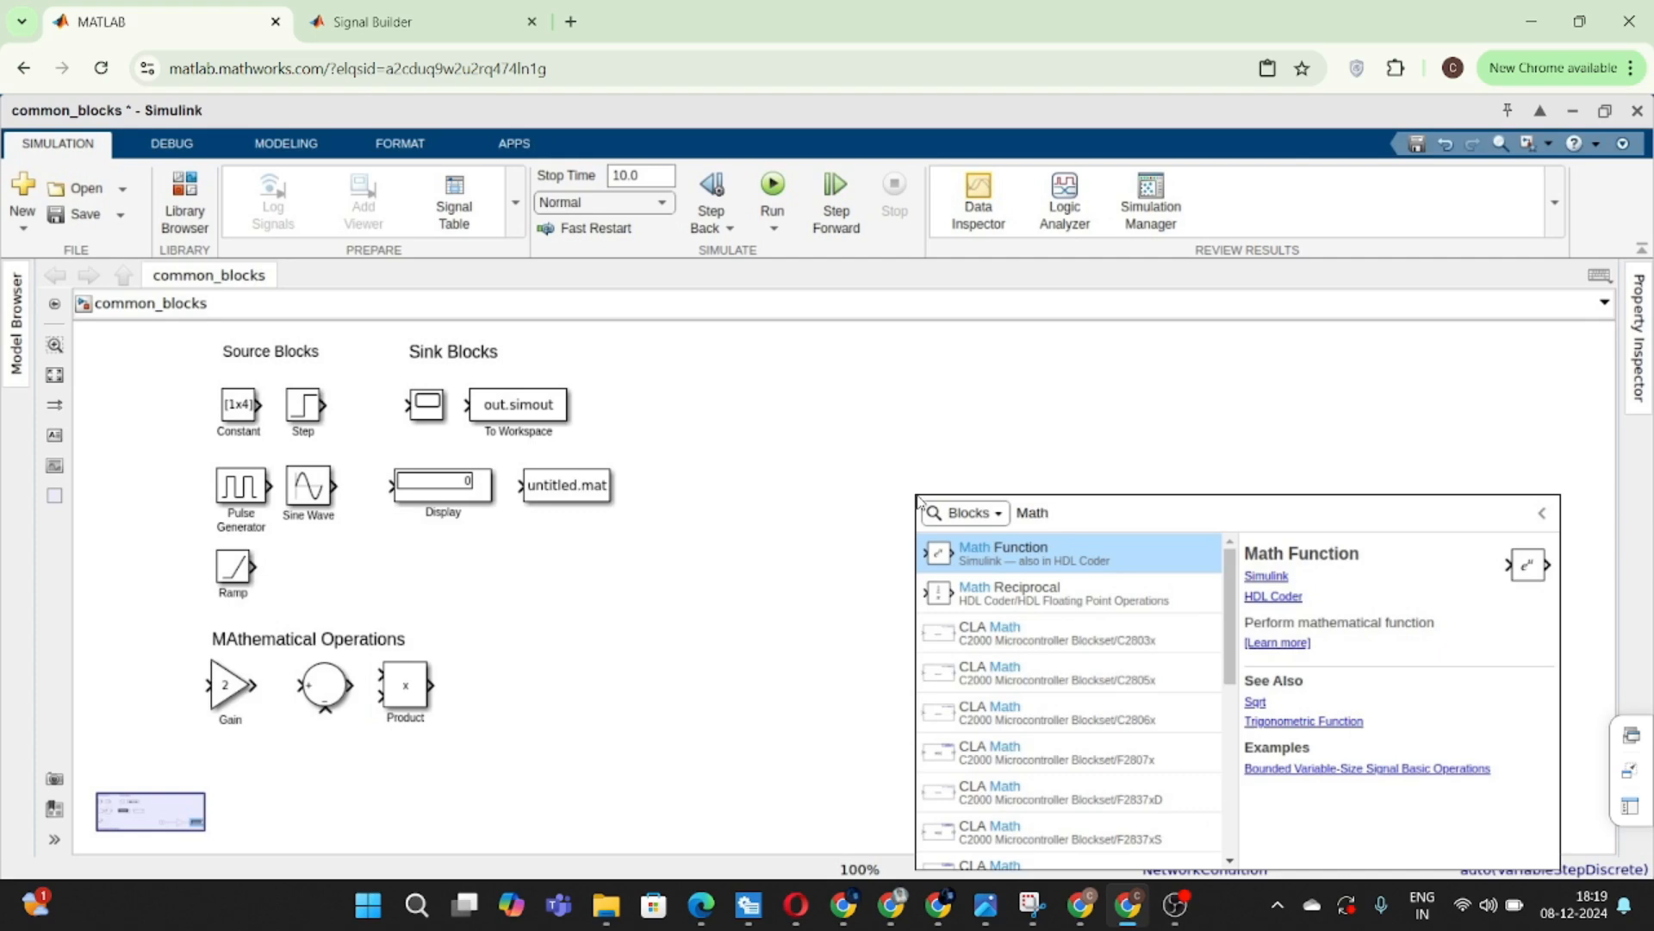
{"action": "key", "text": "Return"}
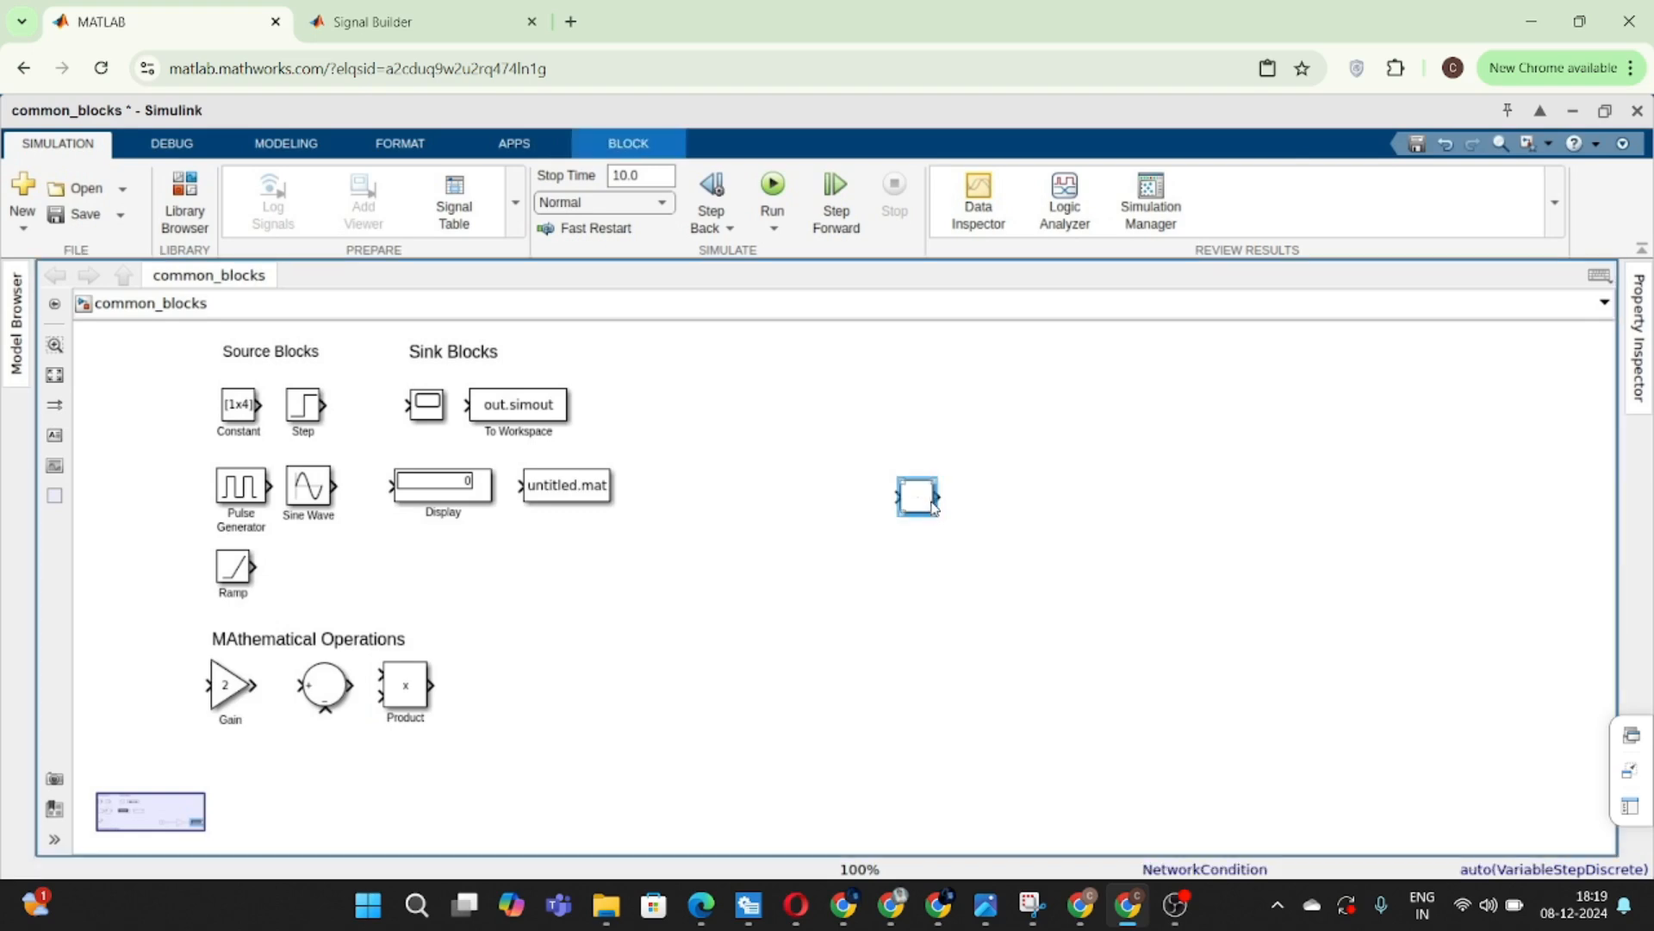
{"action": "key", "text": "Delete"}
- Add a Math Function block in the empty canvas area and widen it
{"action": "double_click", "coordinate": [912, 500]}
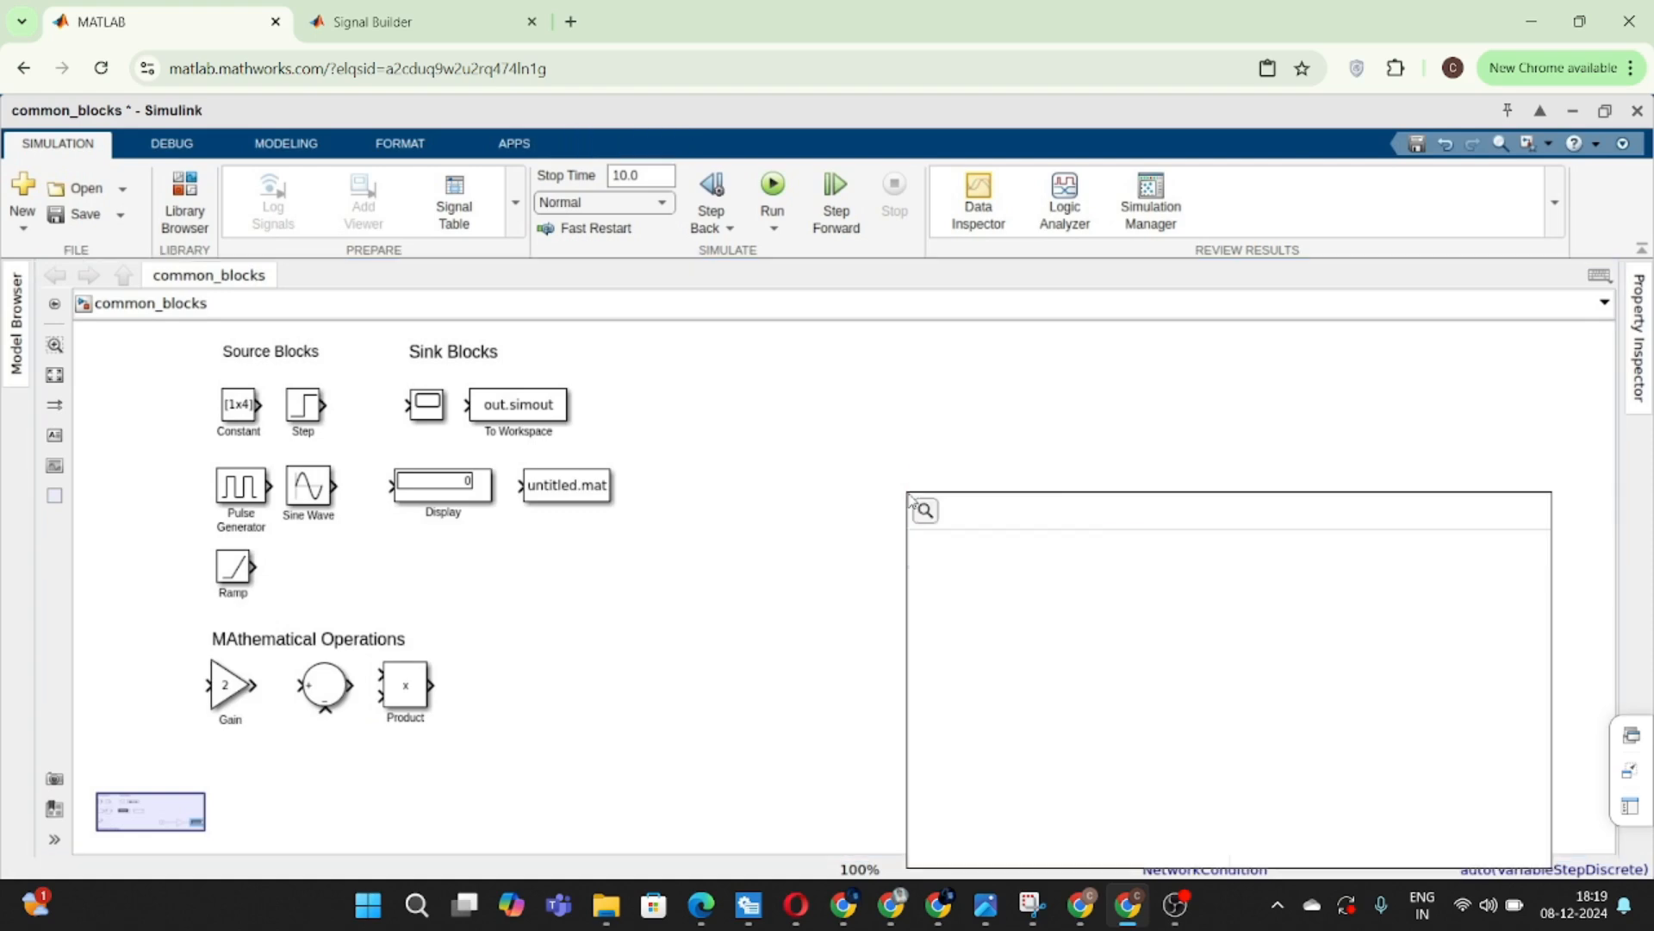
{"action": "type", "text": "Math"}
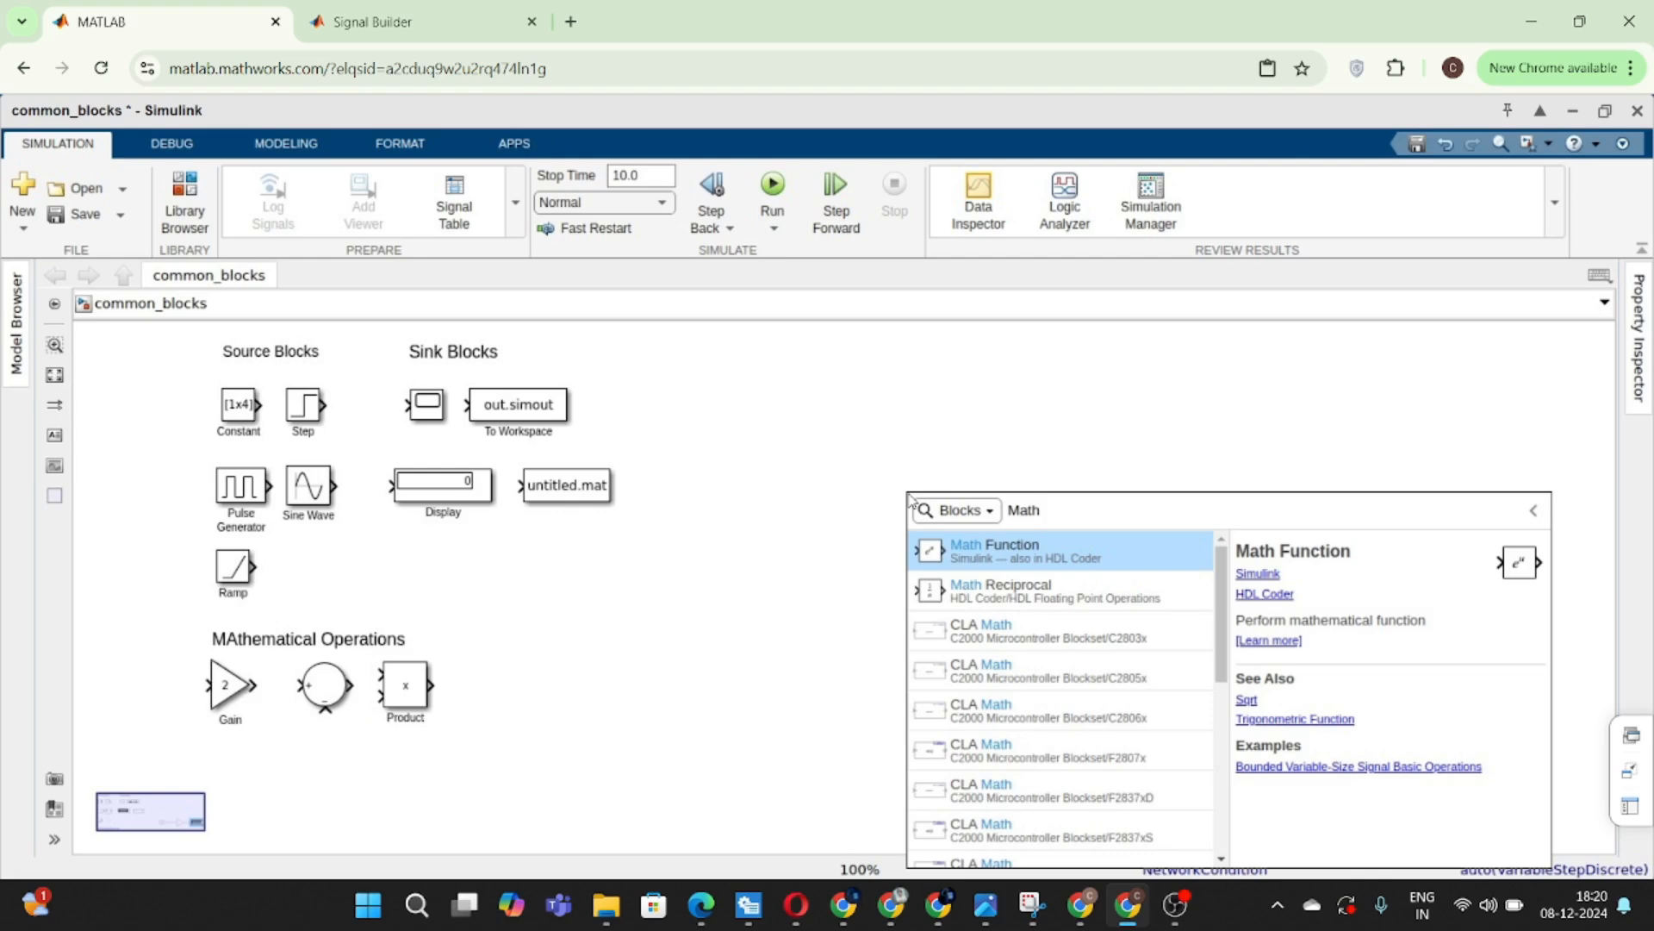
{"action": "type", "text": " func"}
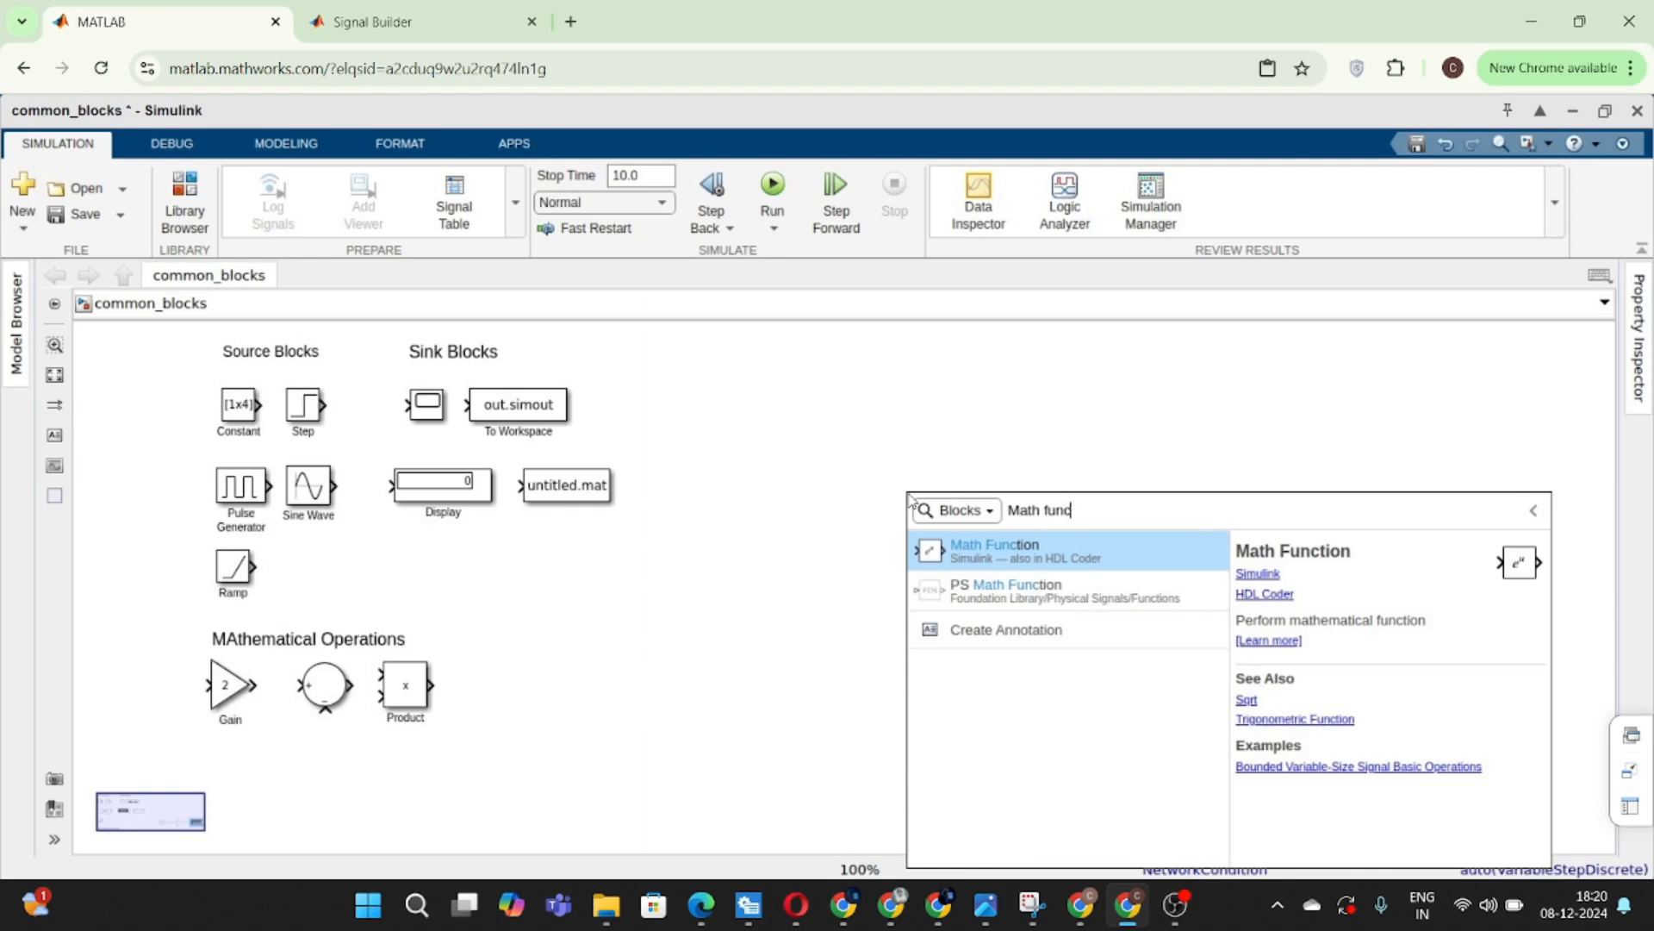
{"action": "key", "text": "Return"}
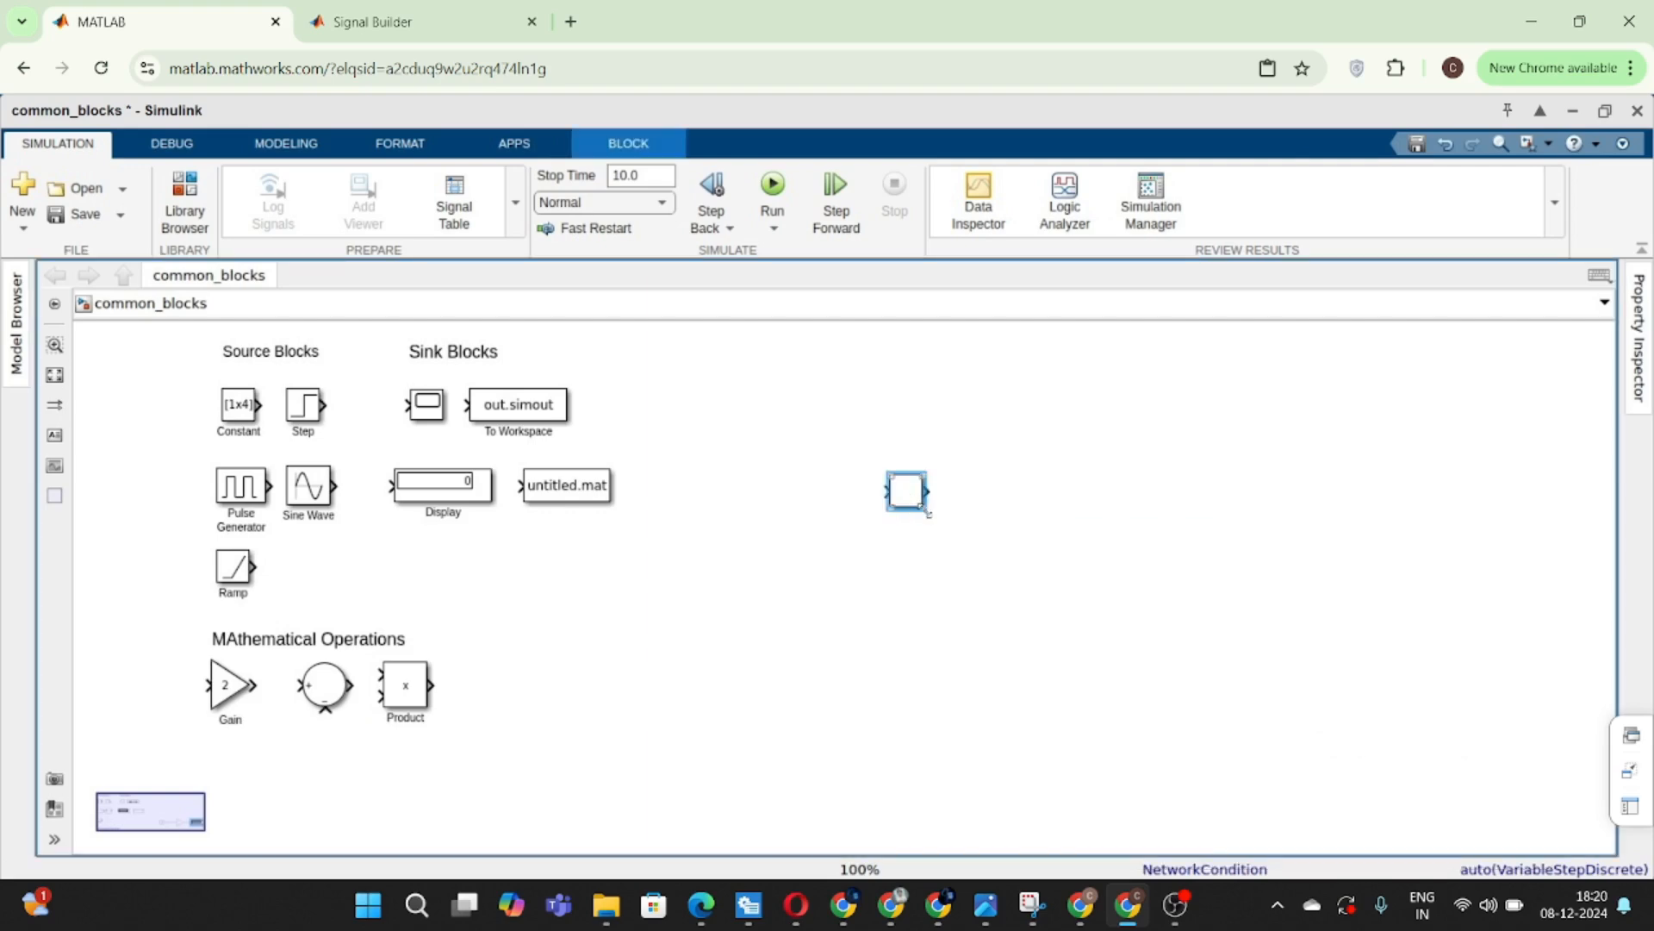
{"action": "left_click_drag", "start_coordinate": [919, 502], "coordinate": [1039, 524]}
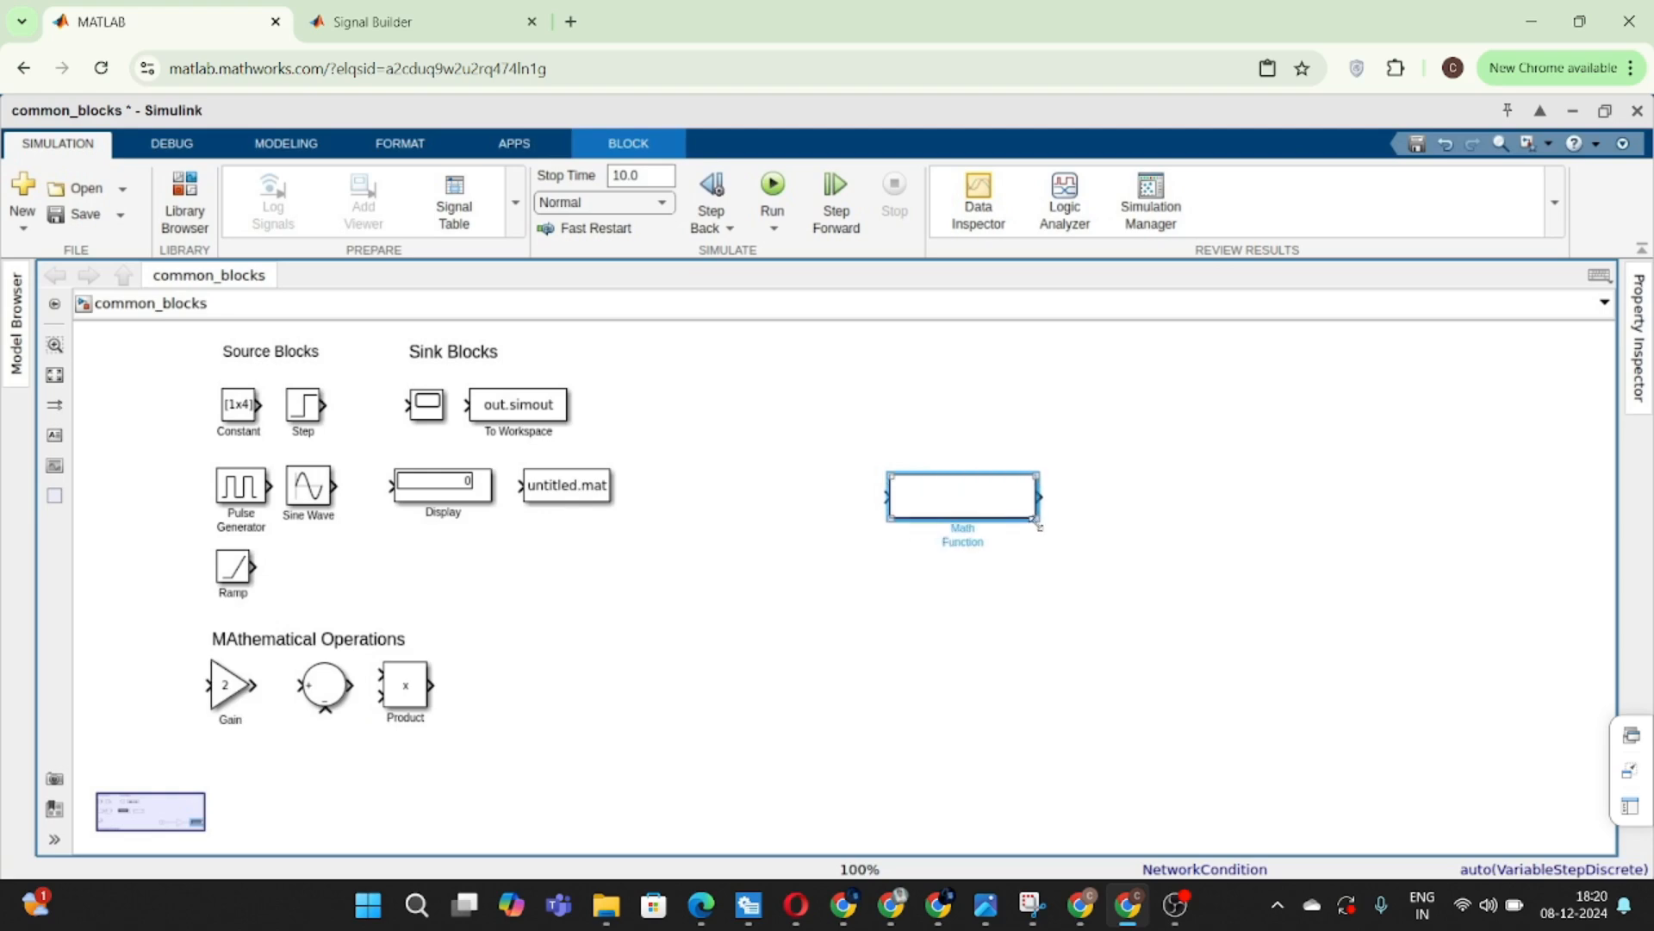
- Examine the Math Function block's parameters and its list of available functions, then close the dialog
{"action": "double_click", "coordinate": [988, 510]}
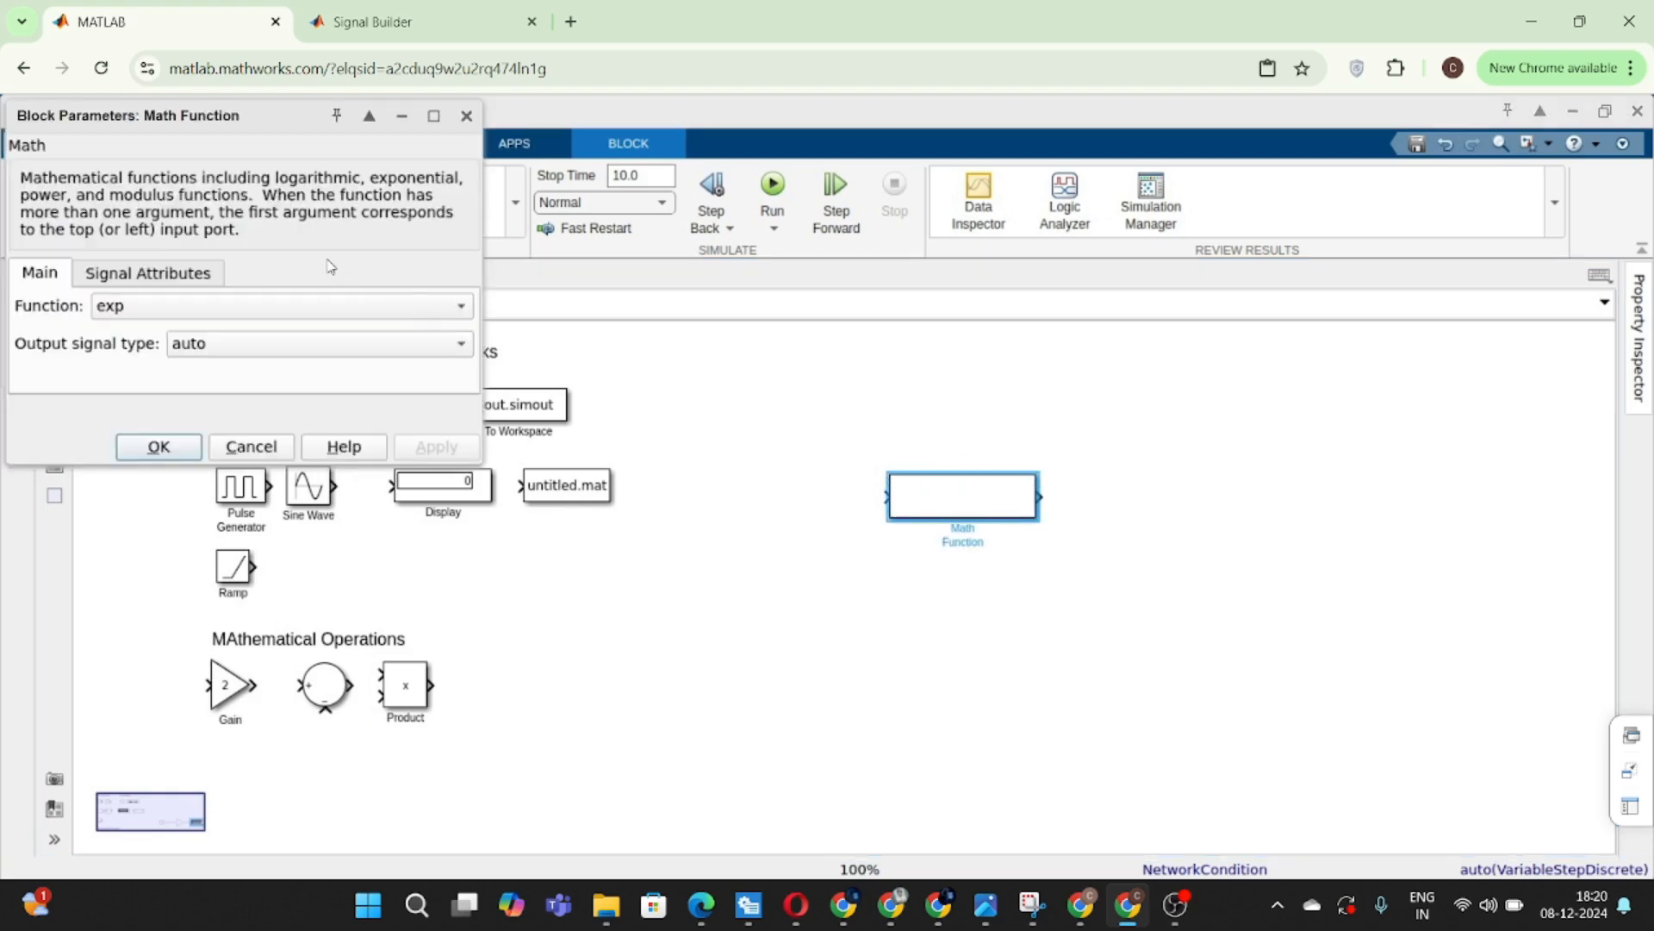
{"action": "left_click_drag", "start_coordinate": [236, 122], "coordinate": [670, 236]}
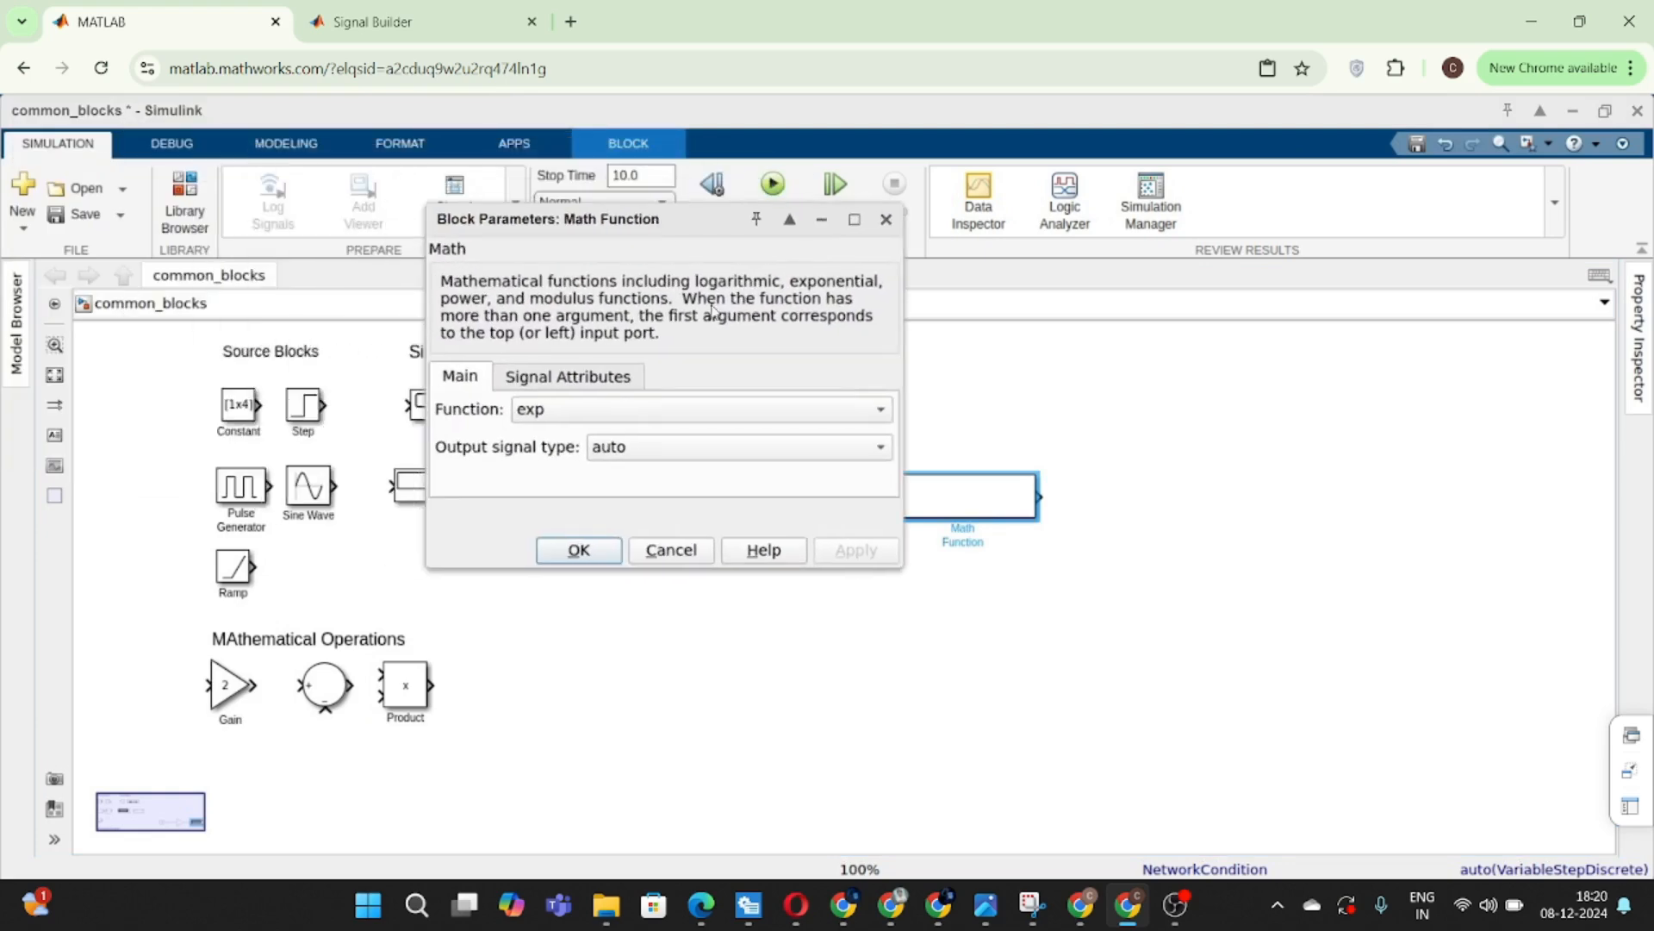
{"action": "left_click", "coordinate": [728, 412]}
{"action": "left_click", "coordinate": [728, 412]}
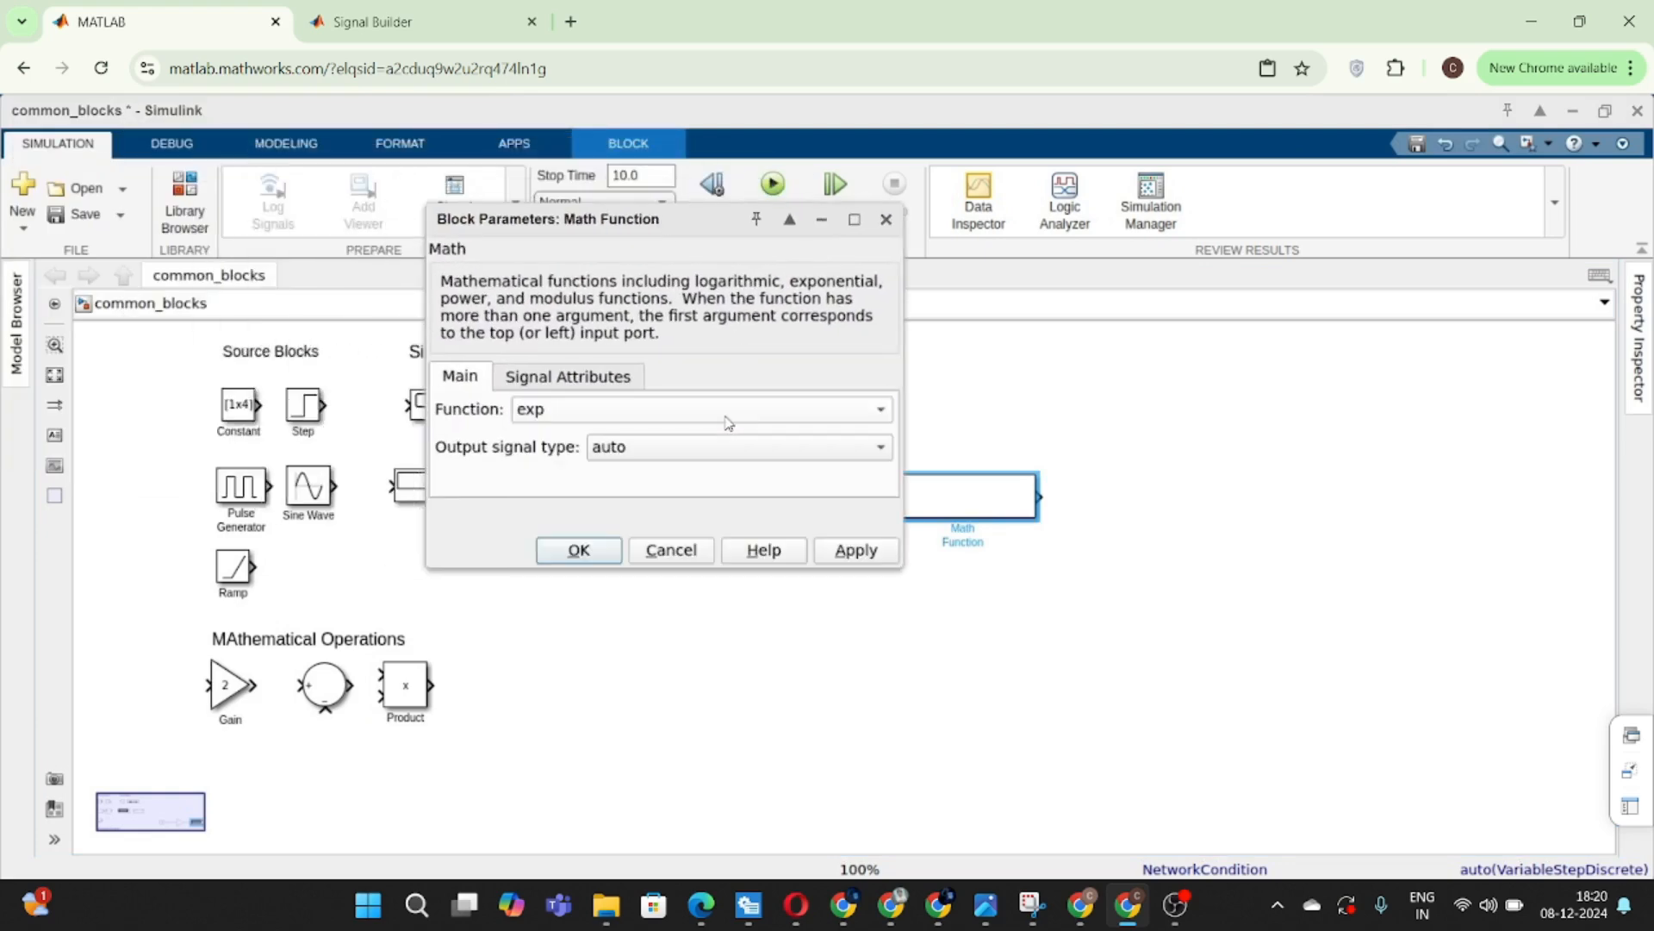
{"action": "left_click", "coordinate": [727, 412]}
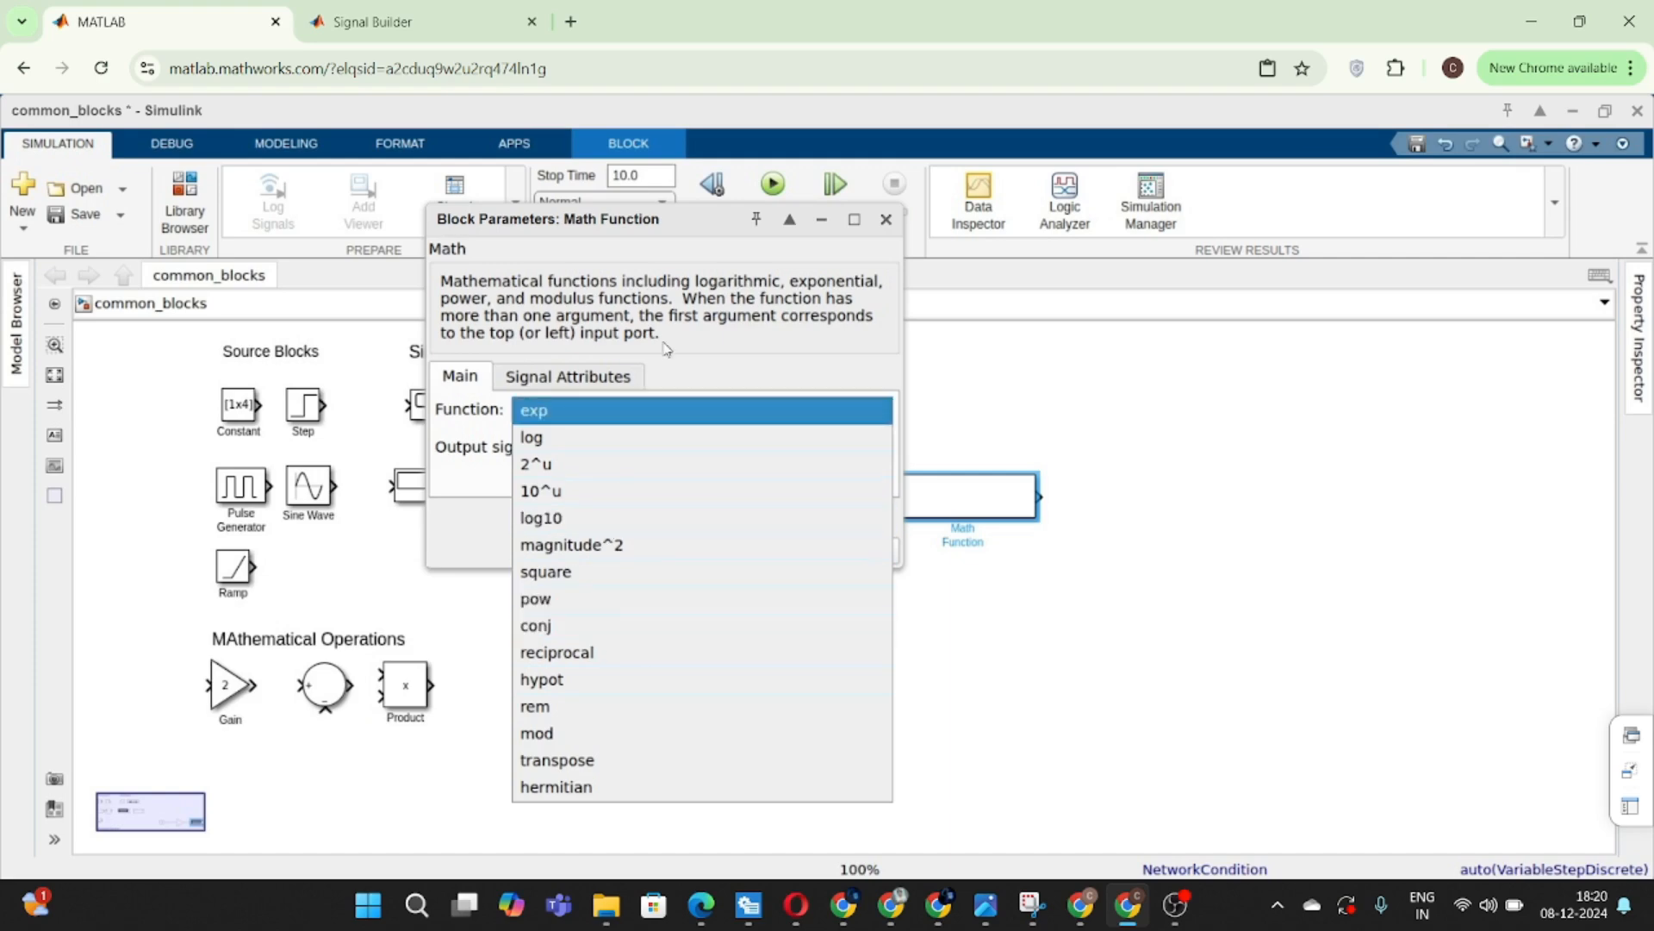
{"action": "left_click", "coordinate": [716, 315]}
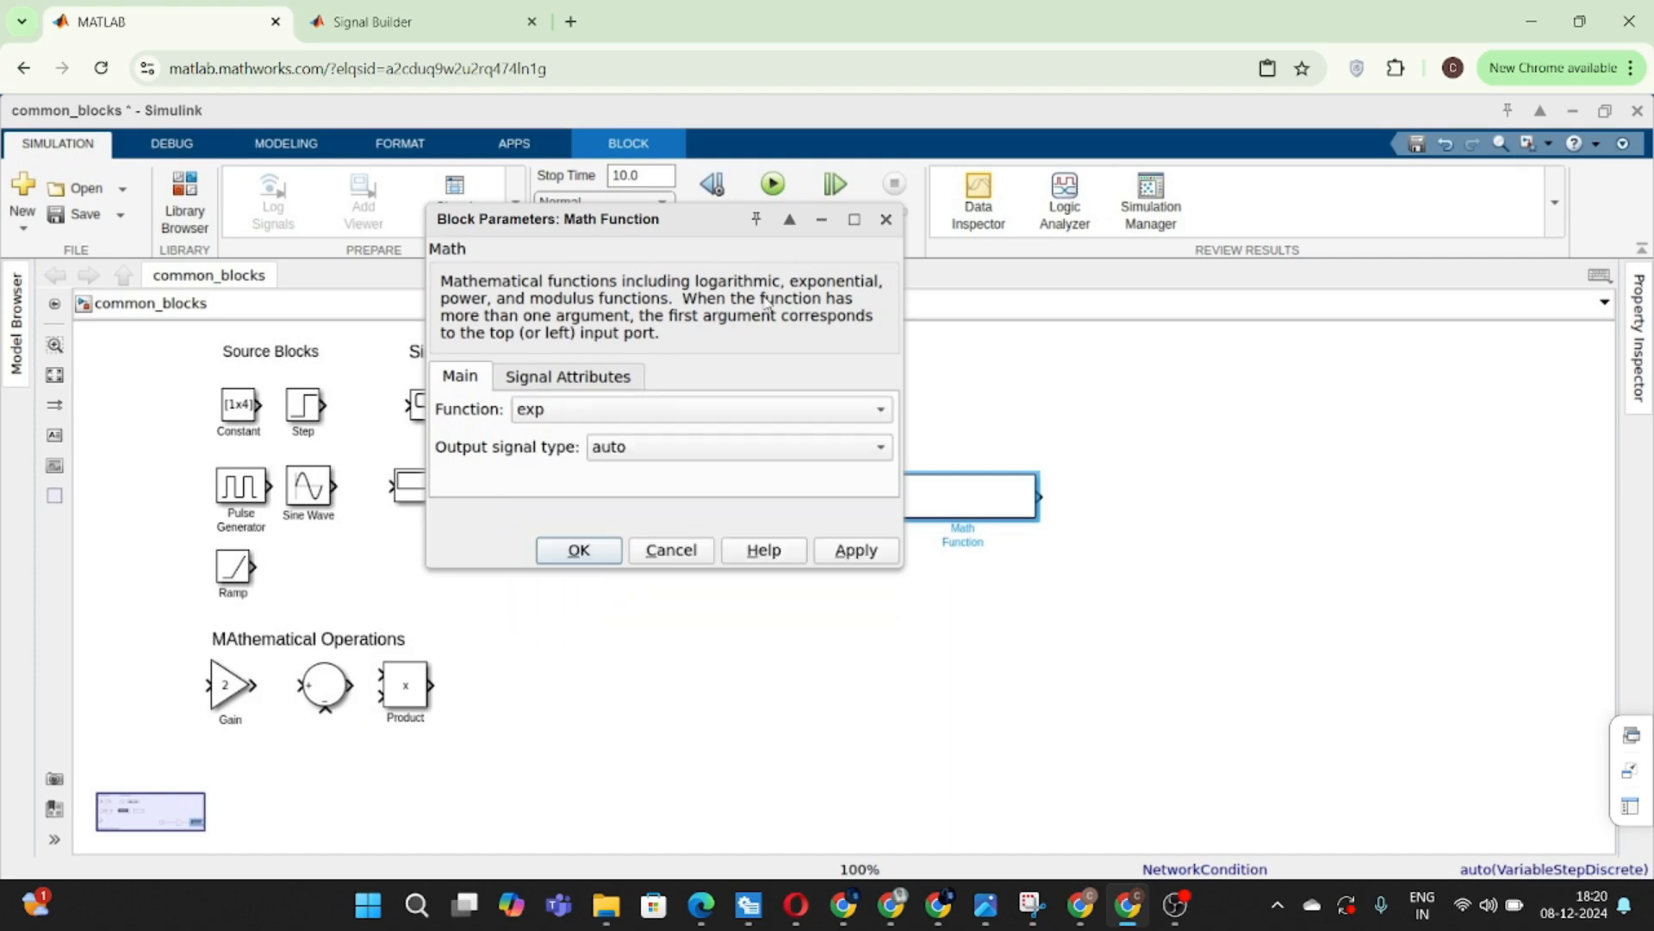
{"action": "left_click", "coordinate": [886, 221]}
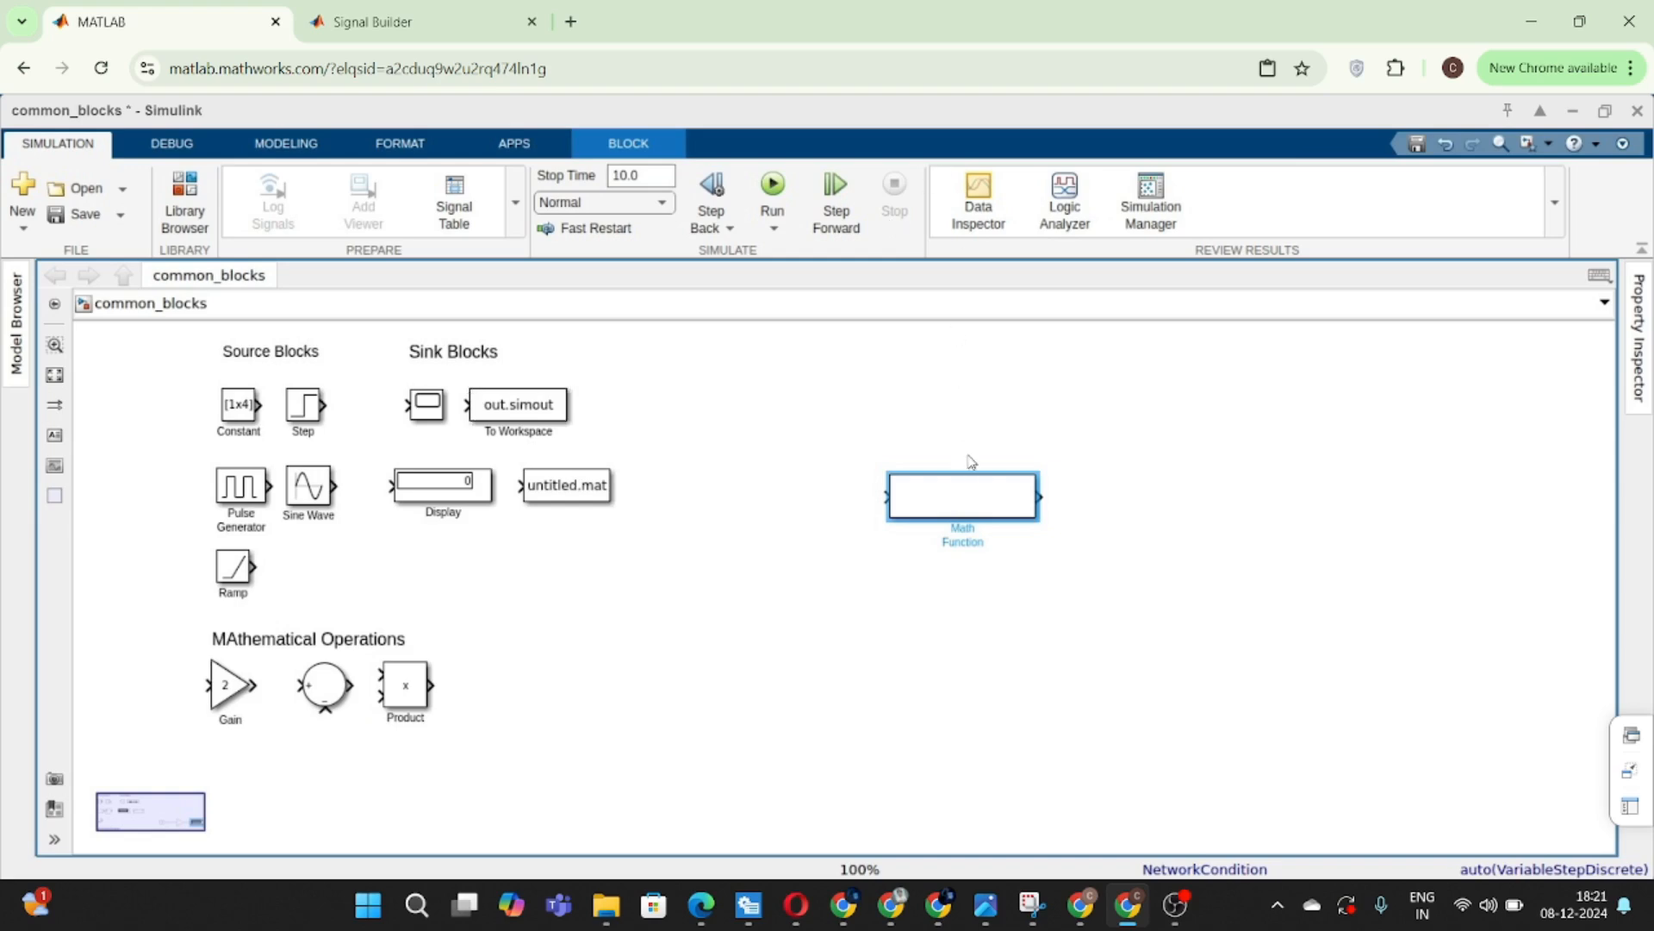
- Review the Math Function's available functions once more, then shrink the block and place it below the Gain block
{"action": "left_click", "coordinate": [979, 485]}
{"action": "double_click", "coordinate": [979, 489]}
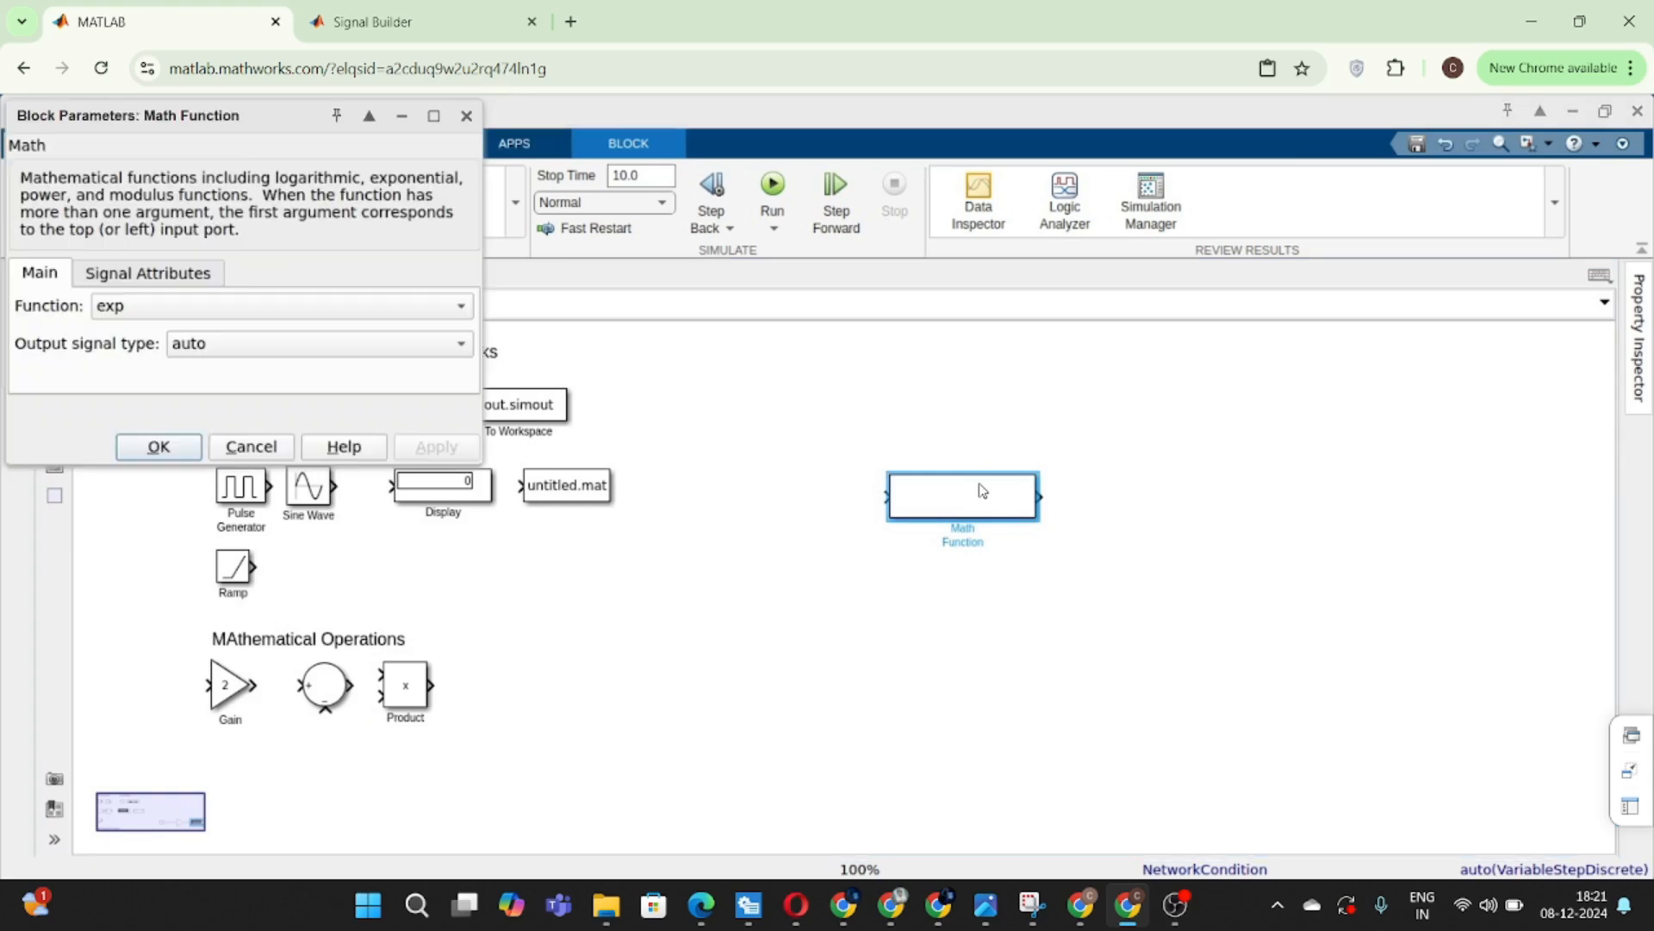
{"action": "left_click", "coordinate": [289, 310]}
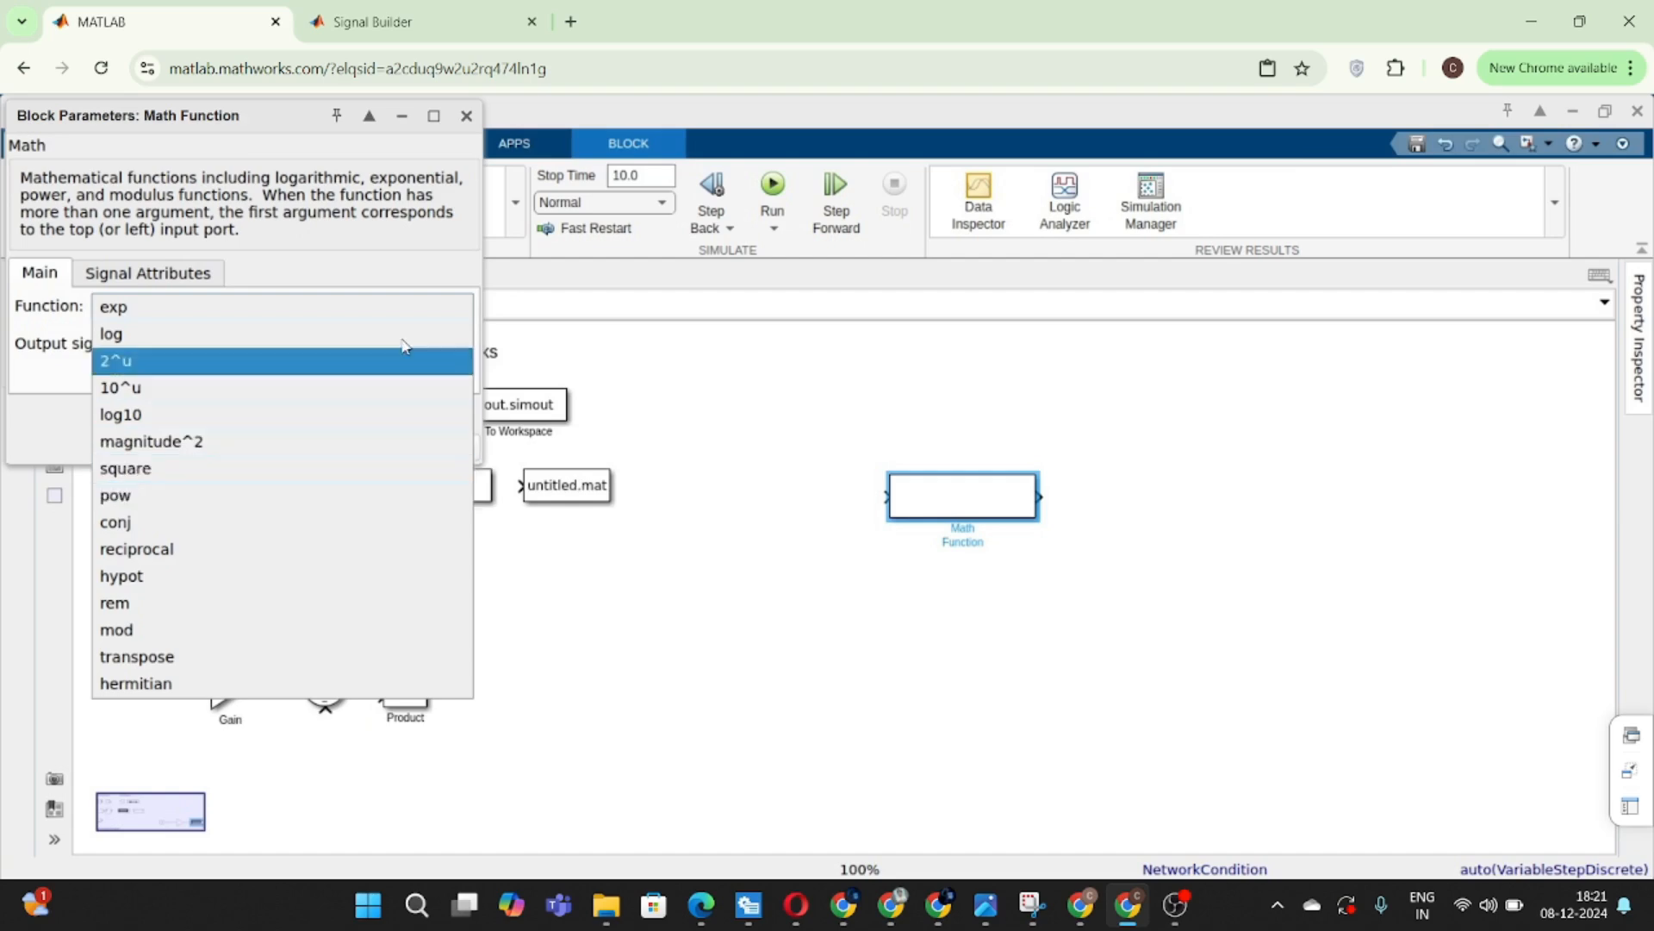
{"action": "left_click", "coordinate": [508, 239]}
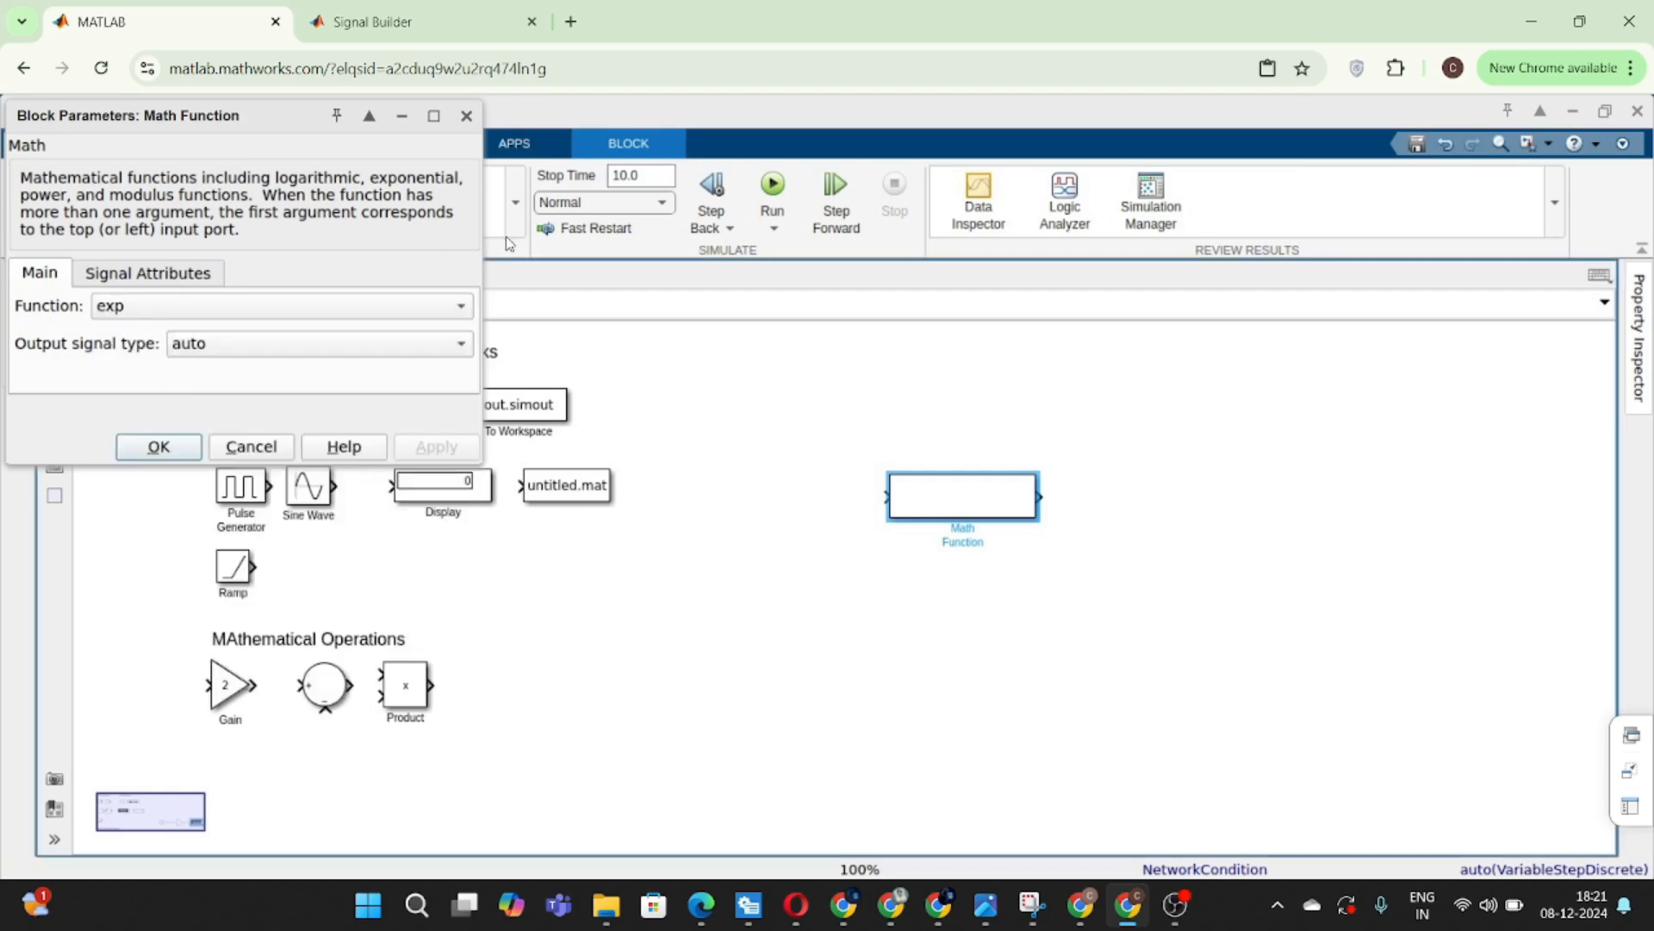
{"action": "left_click", "coordinate": [466, 116]}
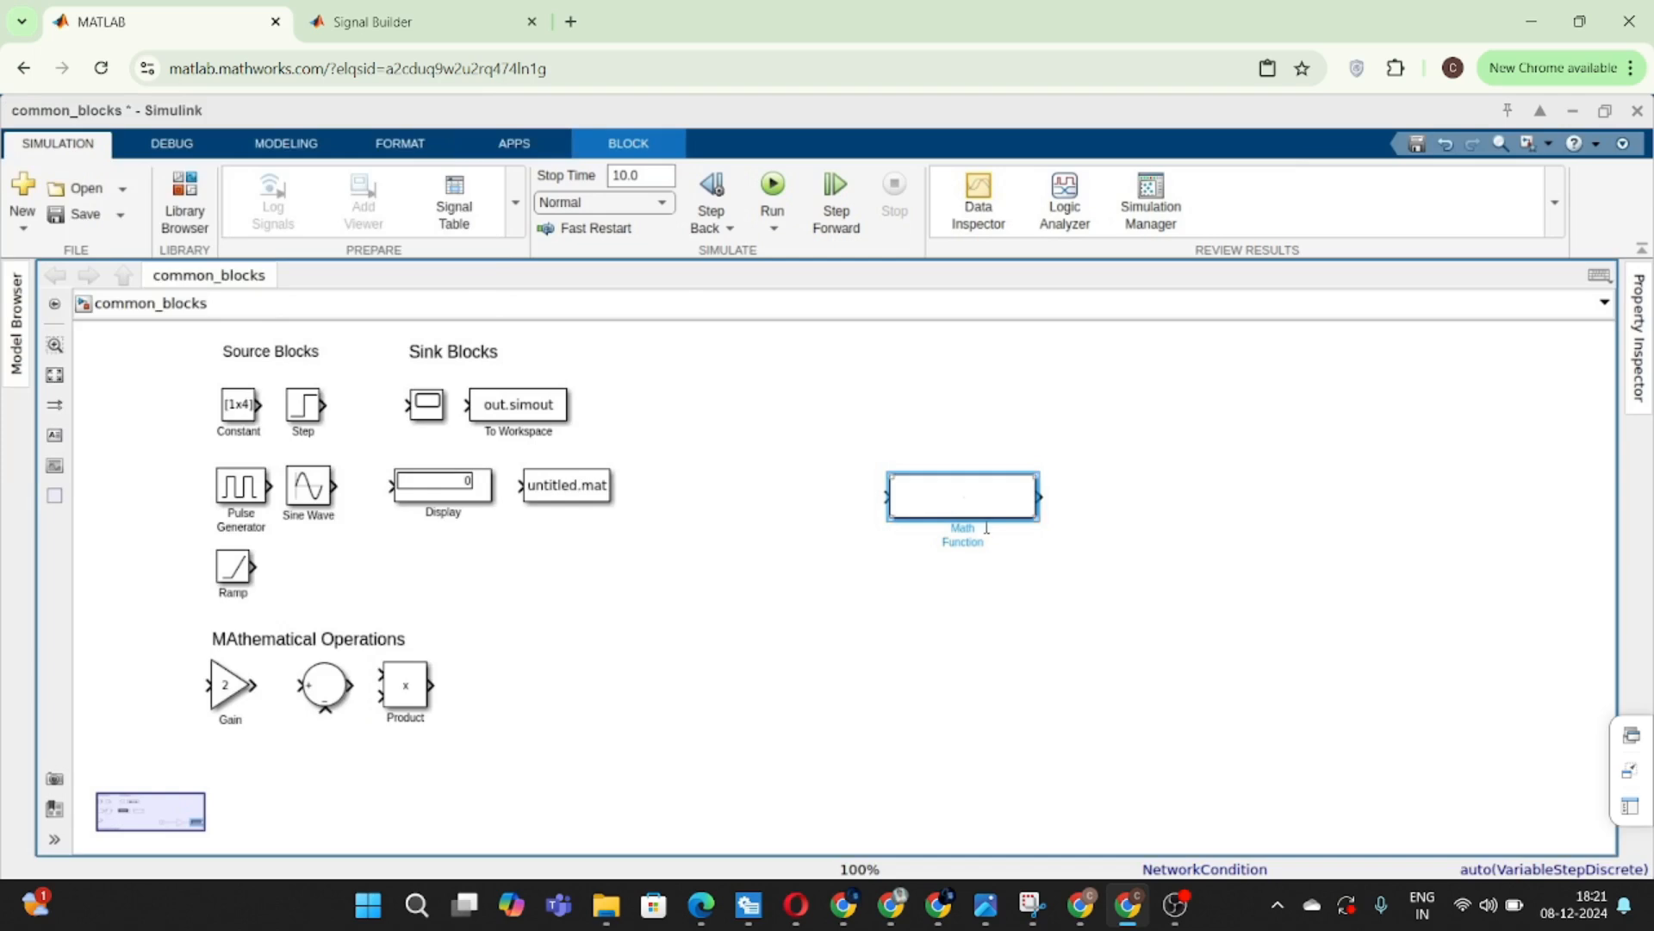
{"action": "mouse_move", "coordinate": [1016, 515]}
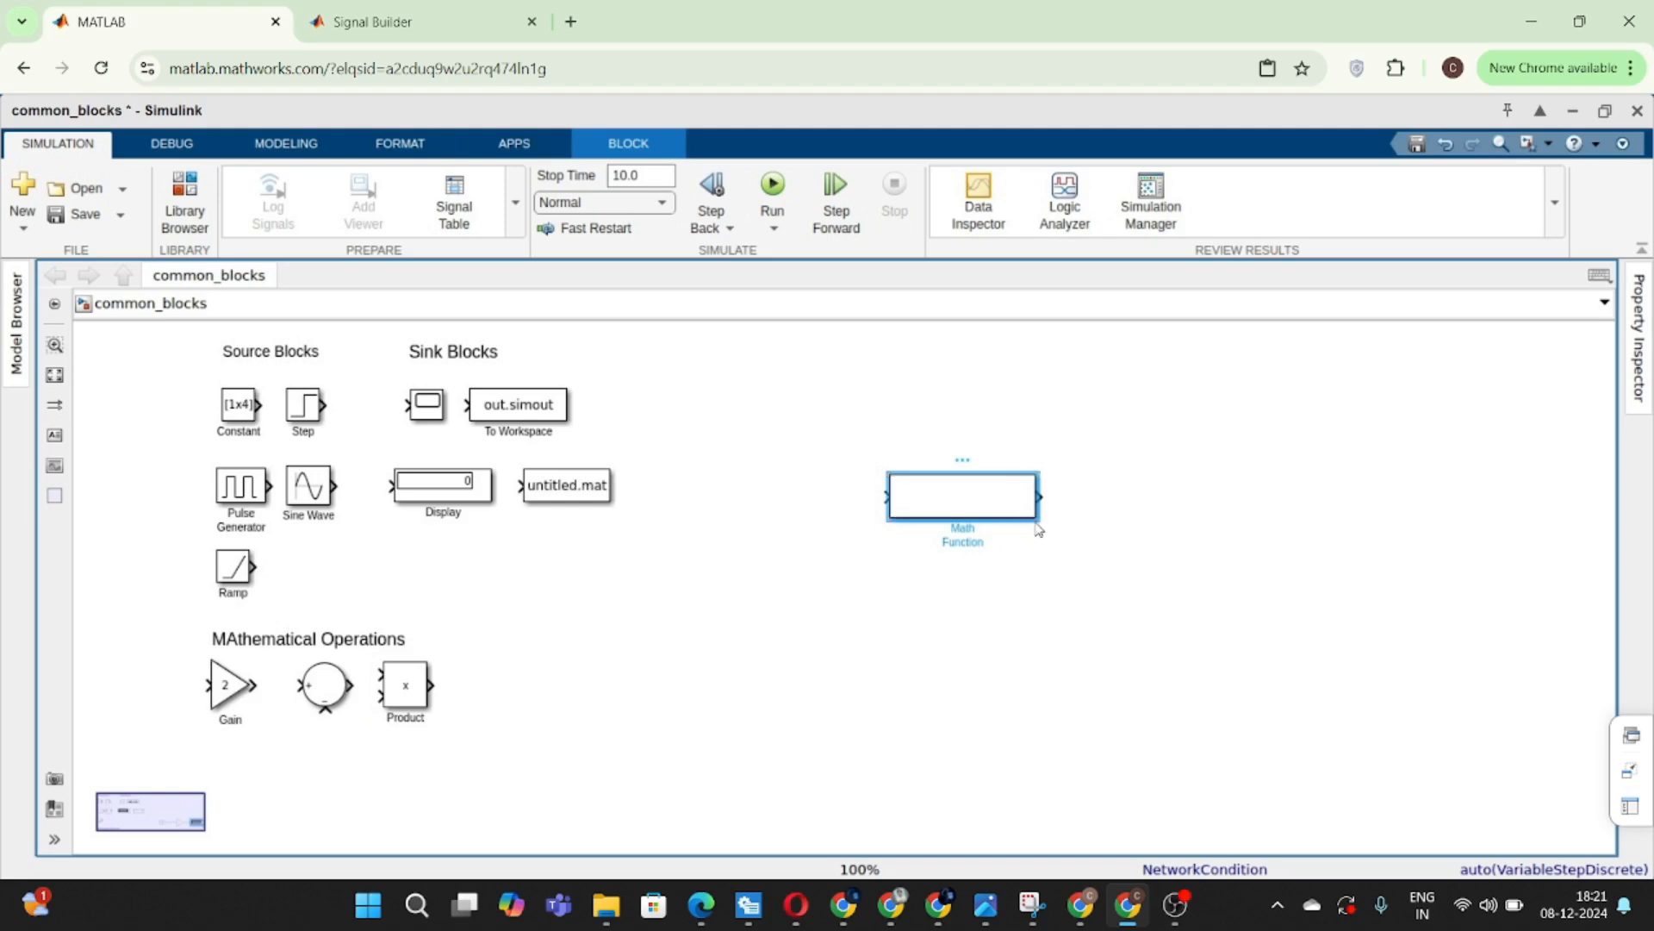
{"action": "left_click_drag", "start_coordinate": [1038, 517], "coordinate": [238, 776]}
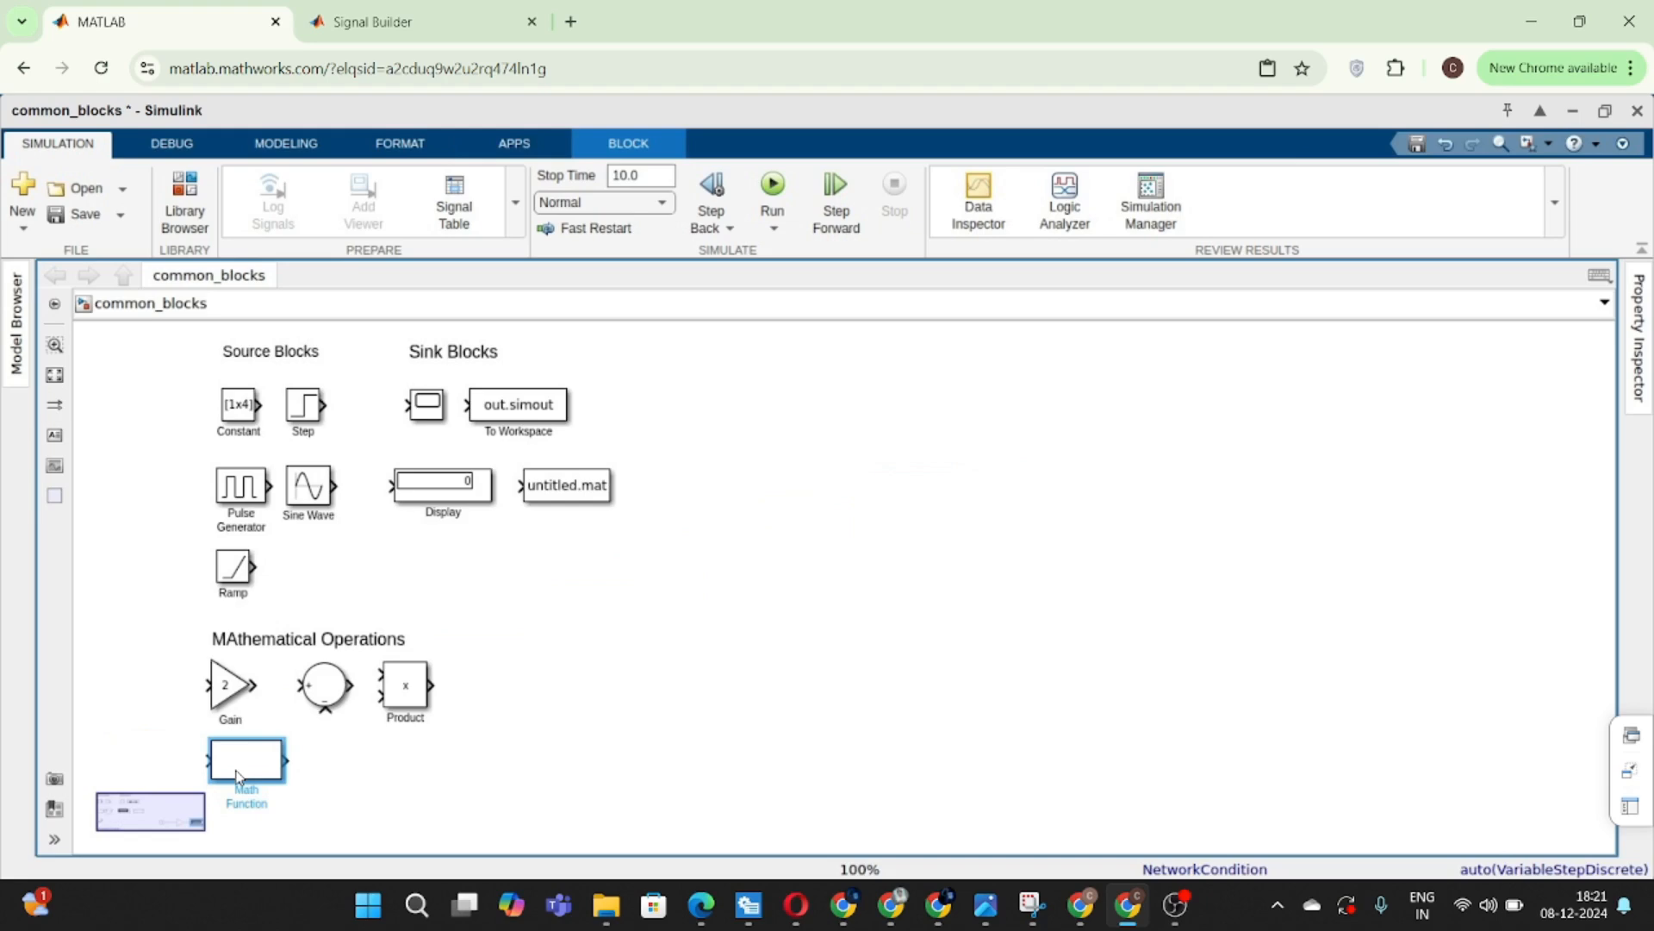
- Add a Trigonometric Function block, move it to the empty canvas area, enlarge it, show its block name, and select it
{"action": "double_click", "coordinate": [687, 770]}
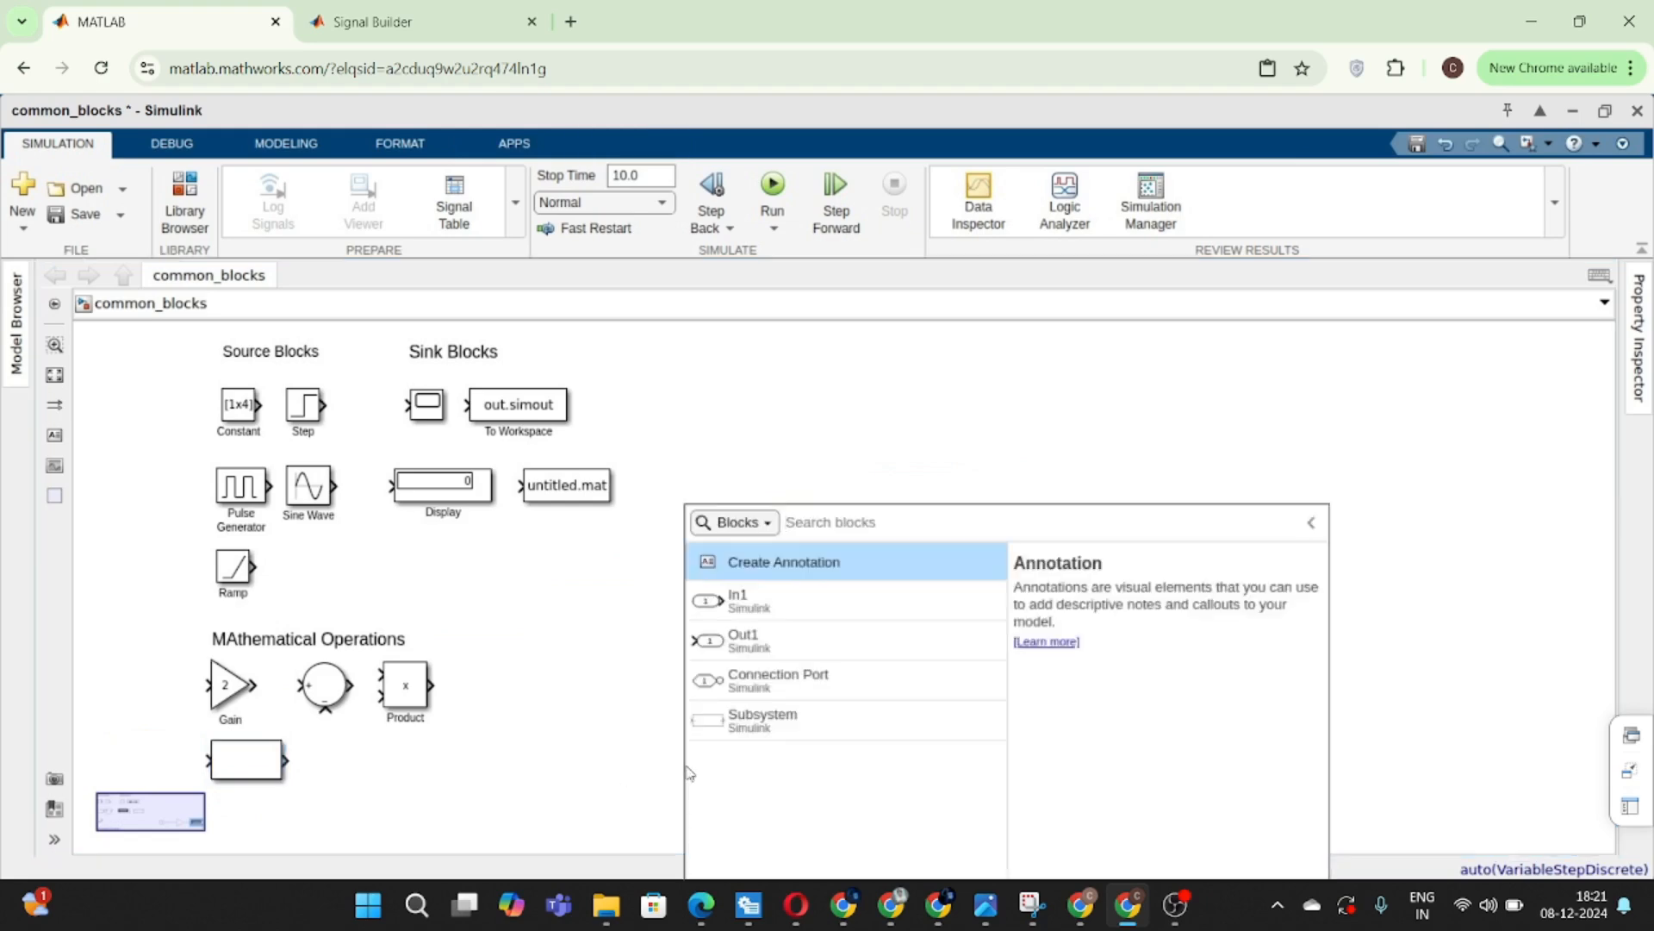
{"action": "type", "text": "Tri"}
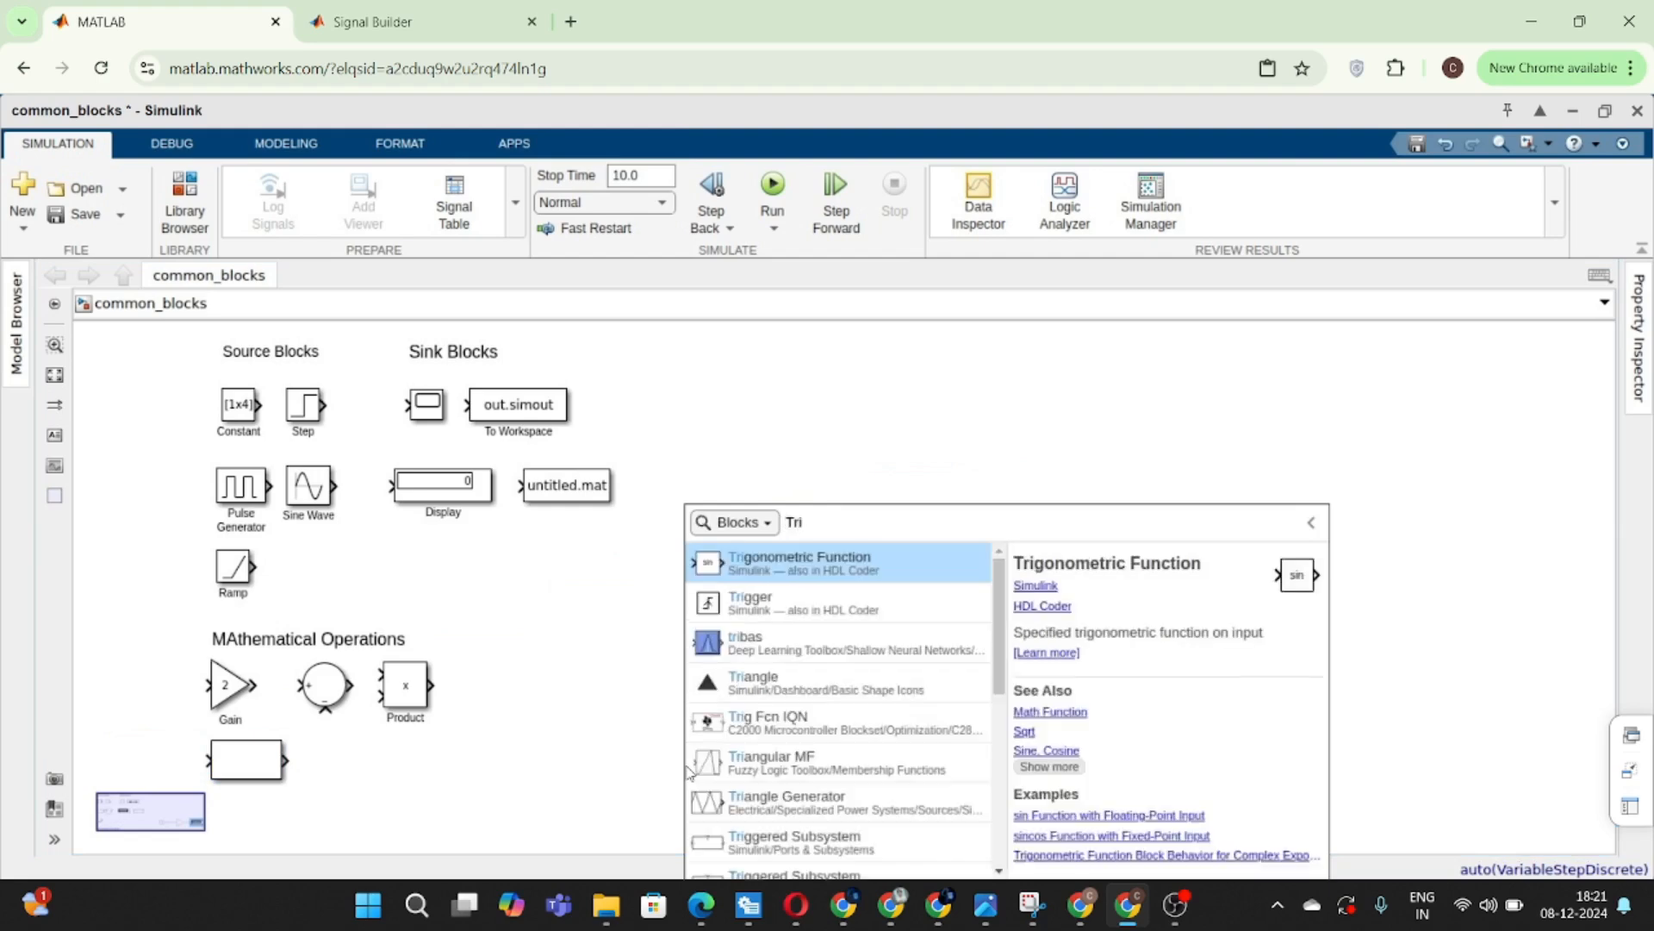
{"action": "key", "text": "Return"}
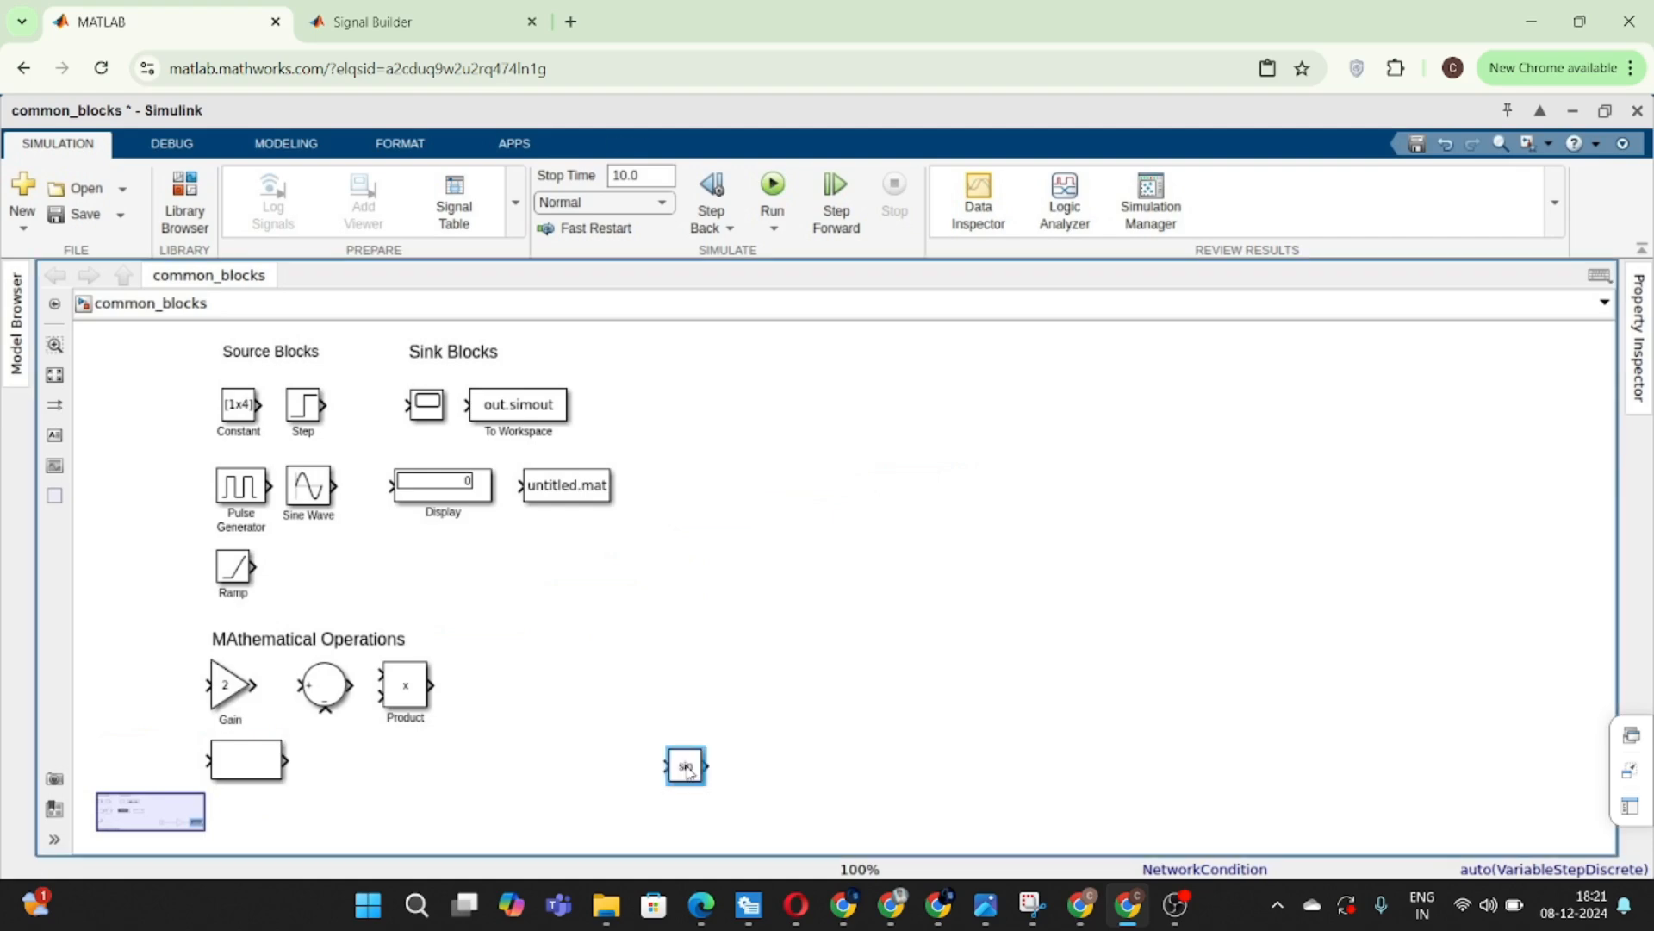
{"action": "left_click_drag", "start_coordinate": [688, 769], "coordinate": [909, 560]}
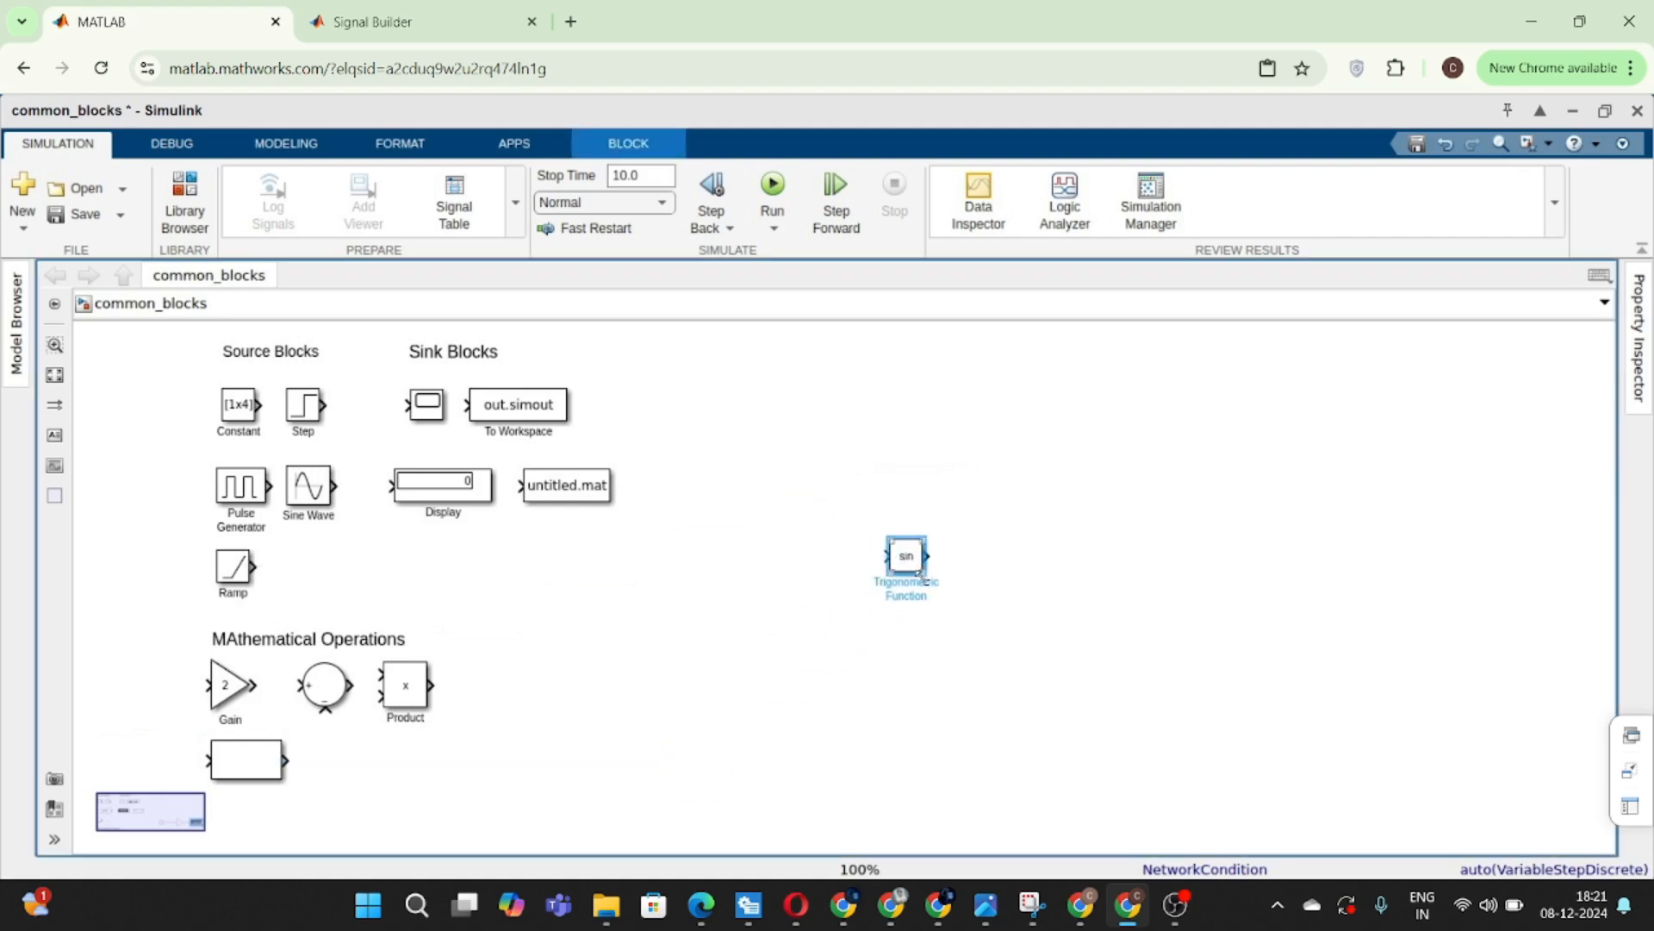
{"action": "left_click_drag", "start_coordinate": [920, 573], "coordinate": [969, 594]}
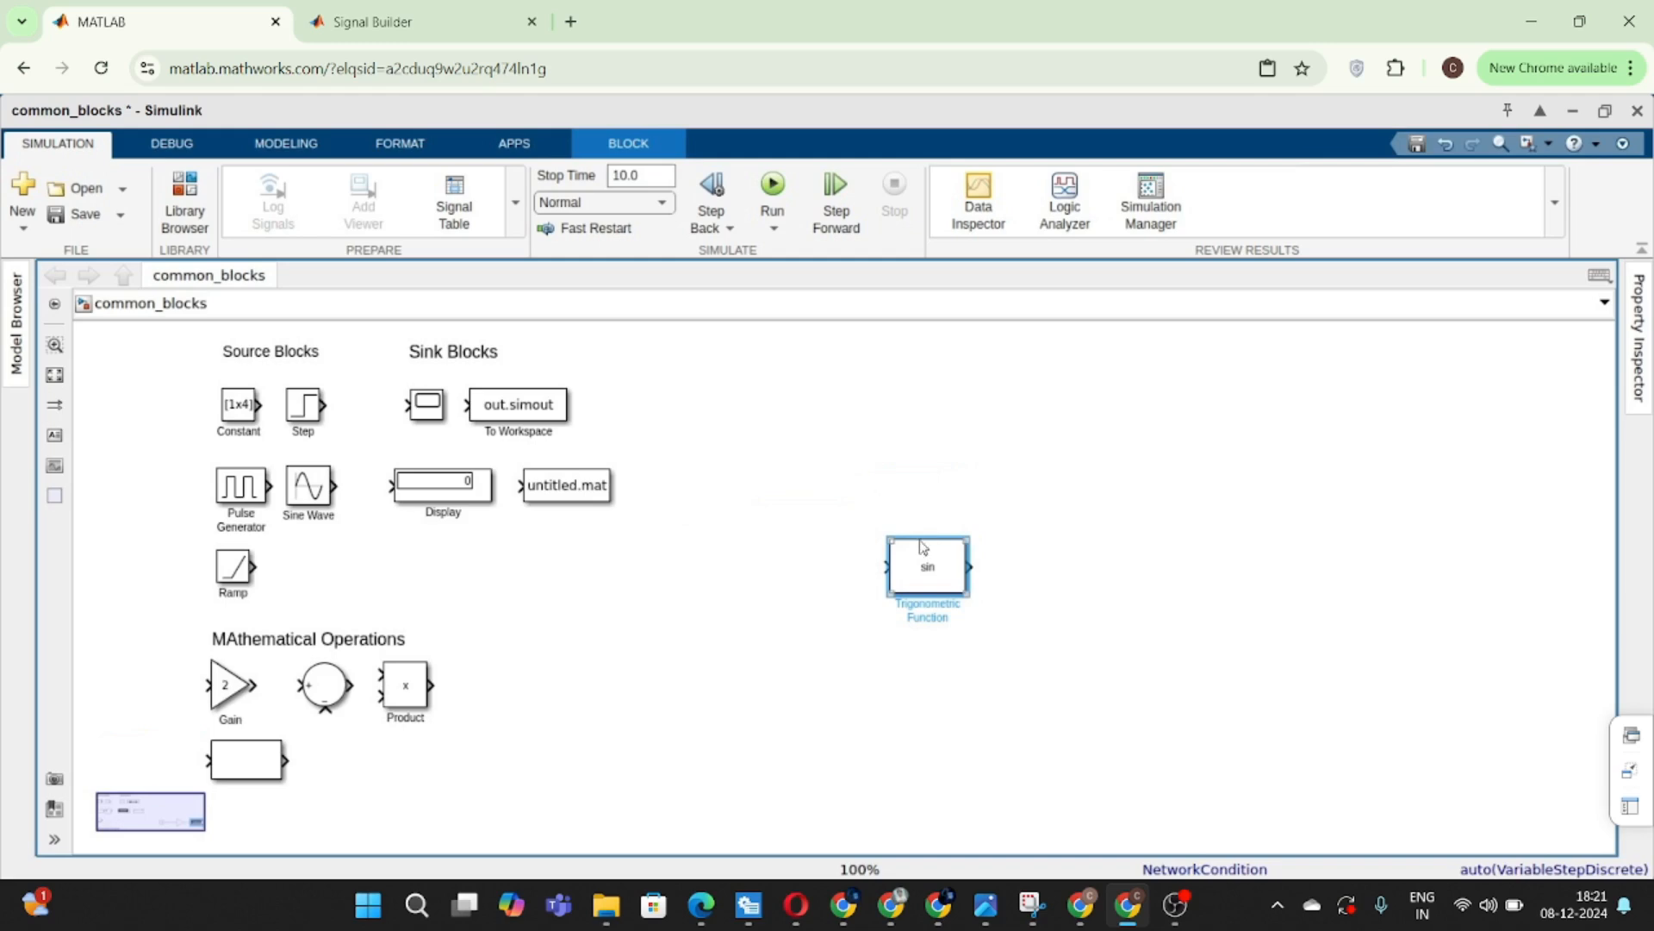
{"action": "mouse_move", "coordinate": [919, 556]}
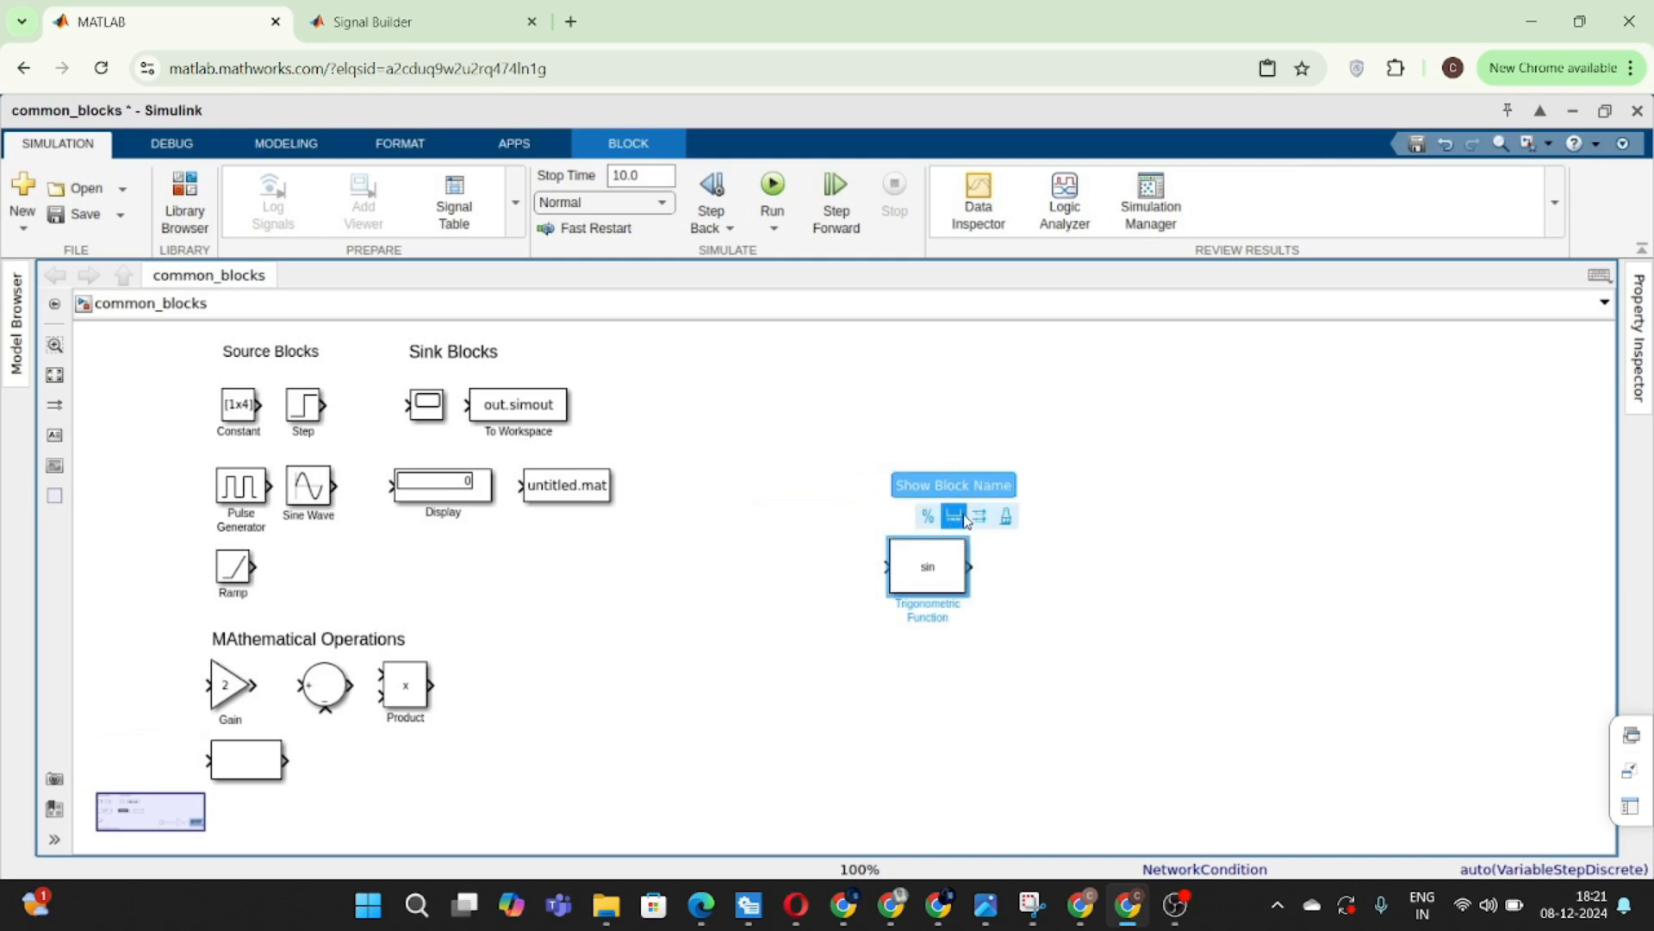
{"action": "left_click", "coordinate": [1109, 516]}
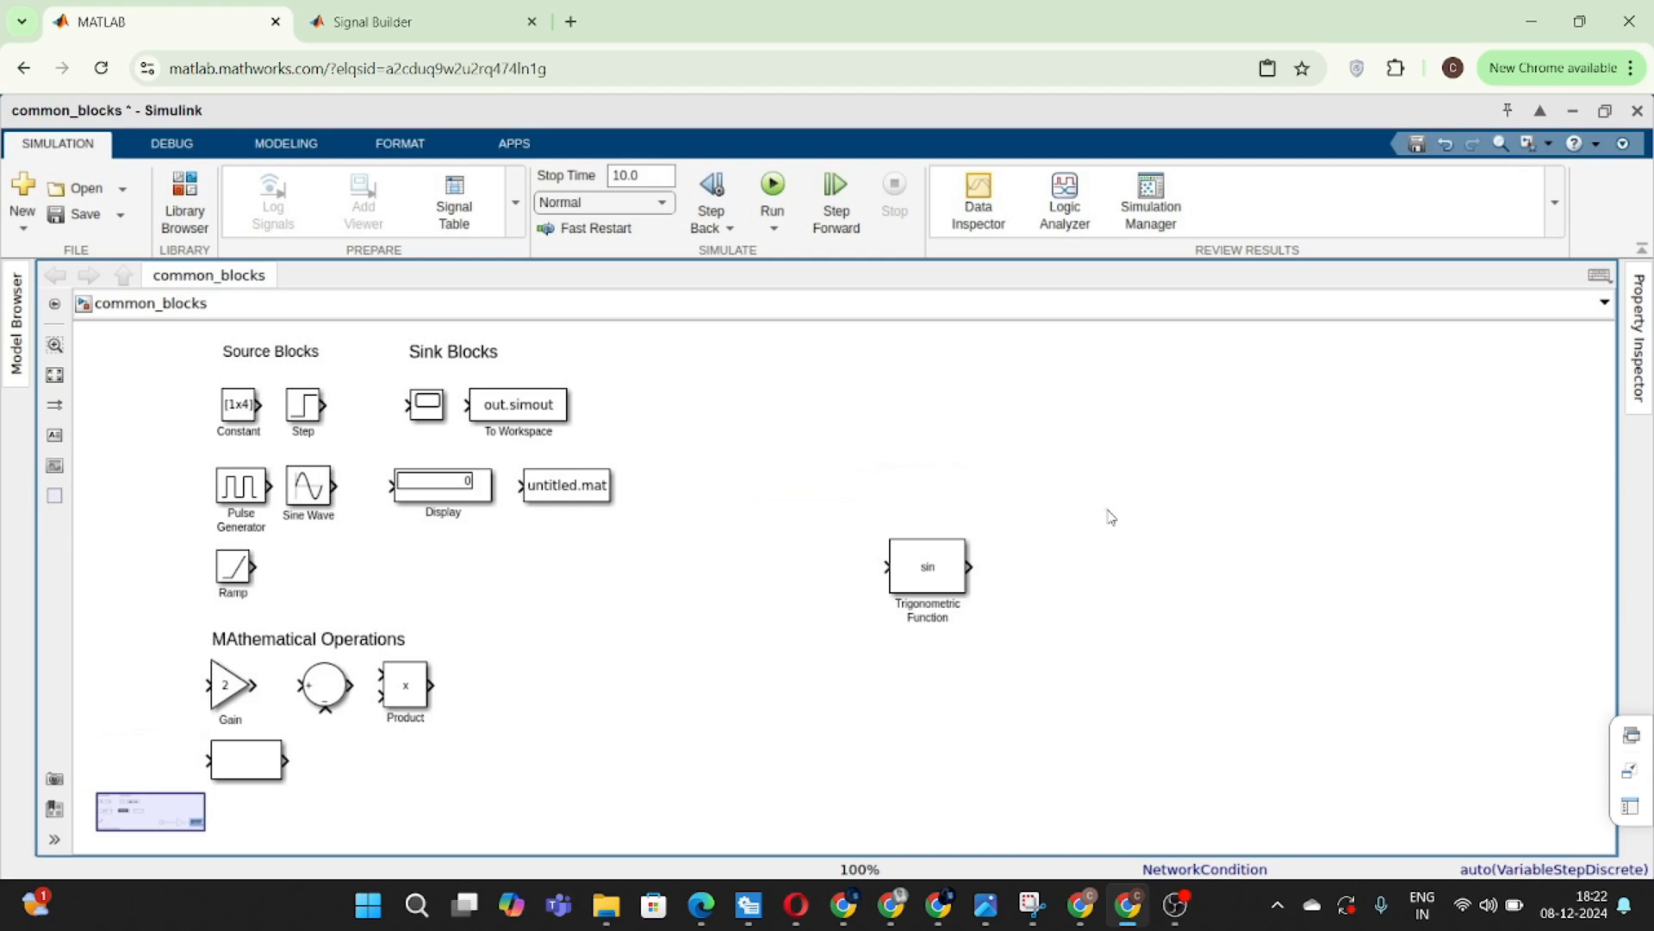
{"action": "left_click", "coordinate": [898, 581]}
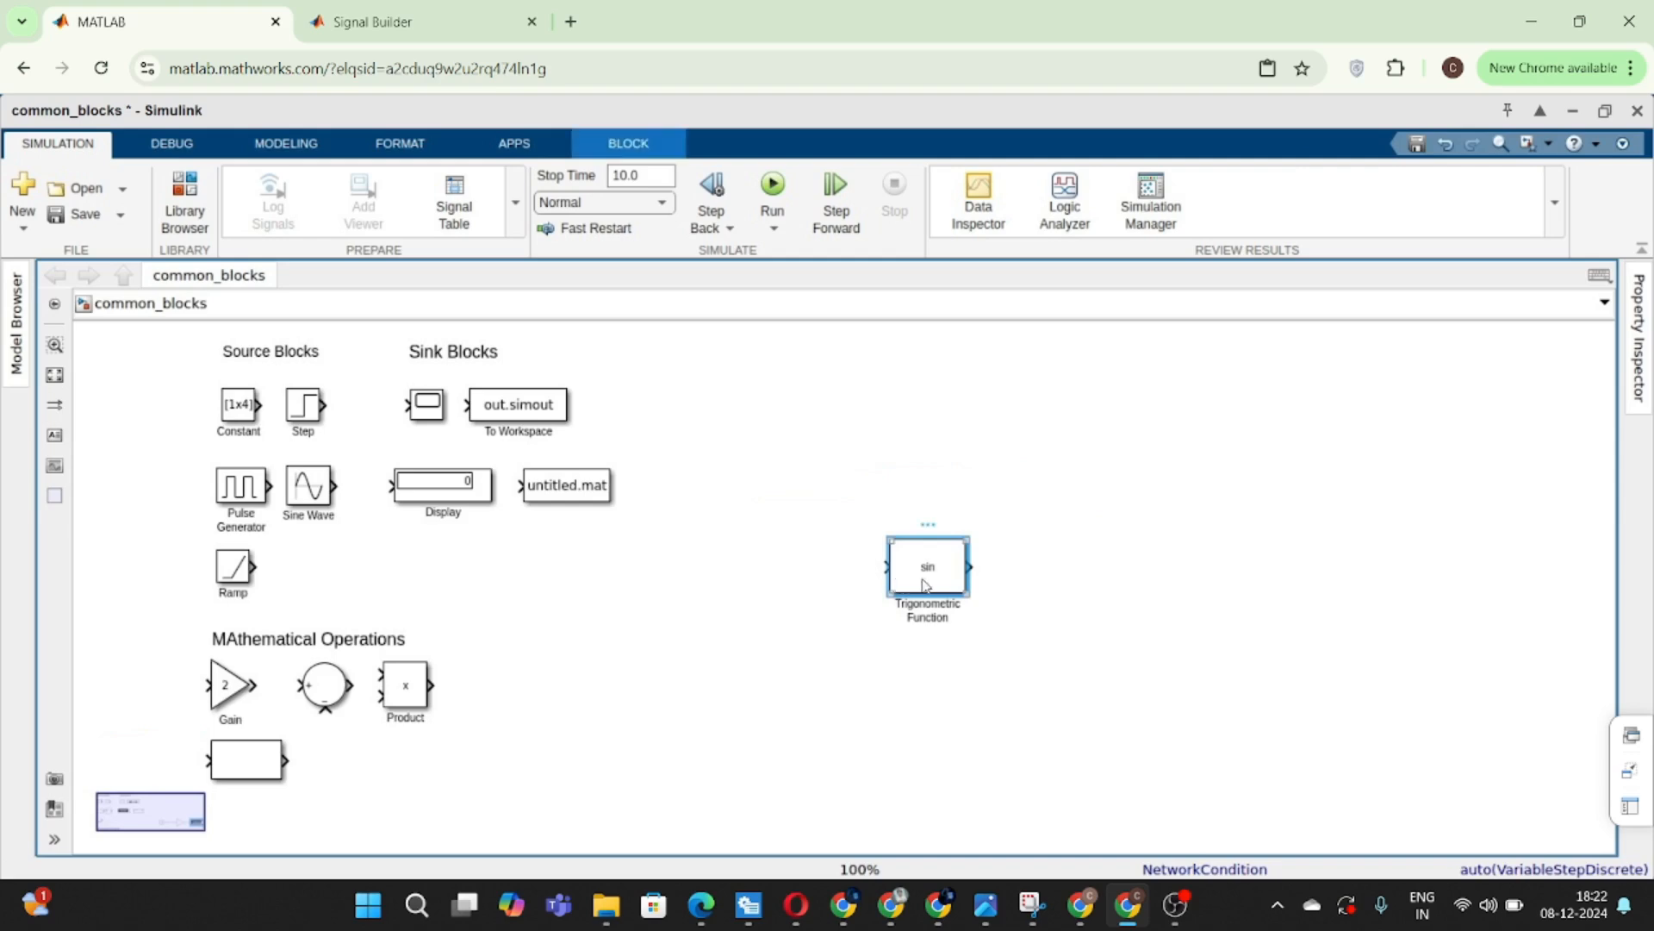
- Shrink the Trigonometric Function block and place it beside the Math Function block in the mathematical operations group
{"action": "left_click_drag", "start_coordinate": [923, 585], "coordinate": [390, 775]}
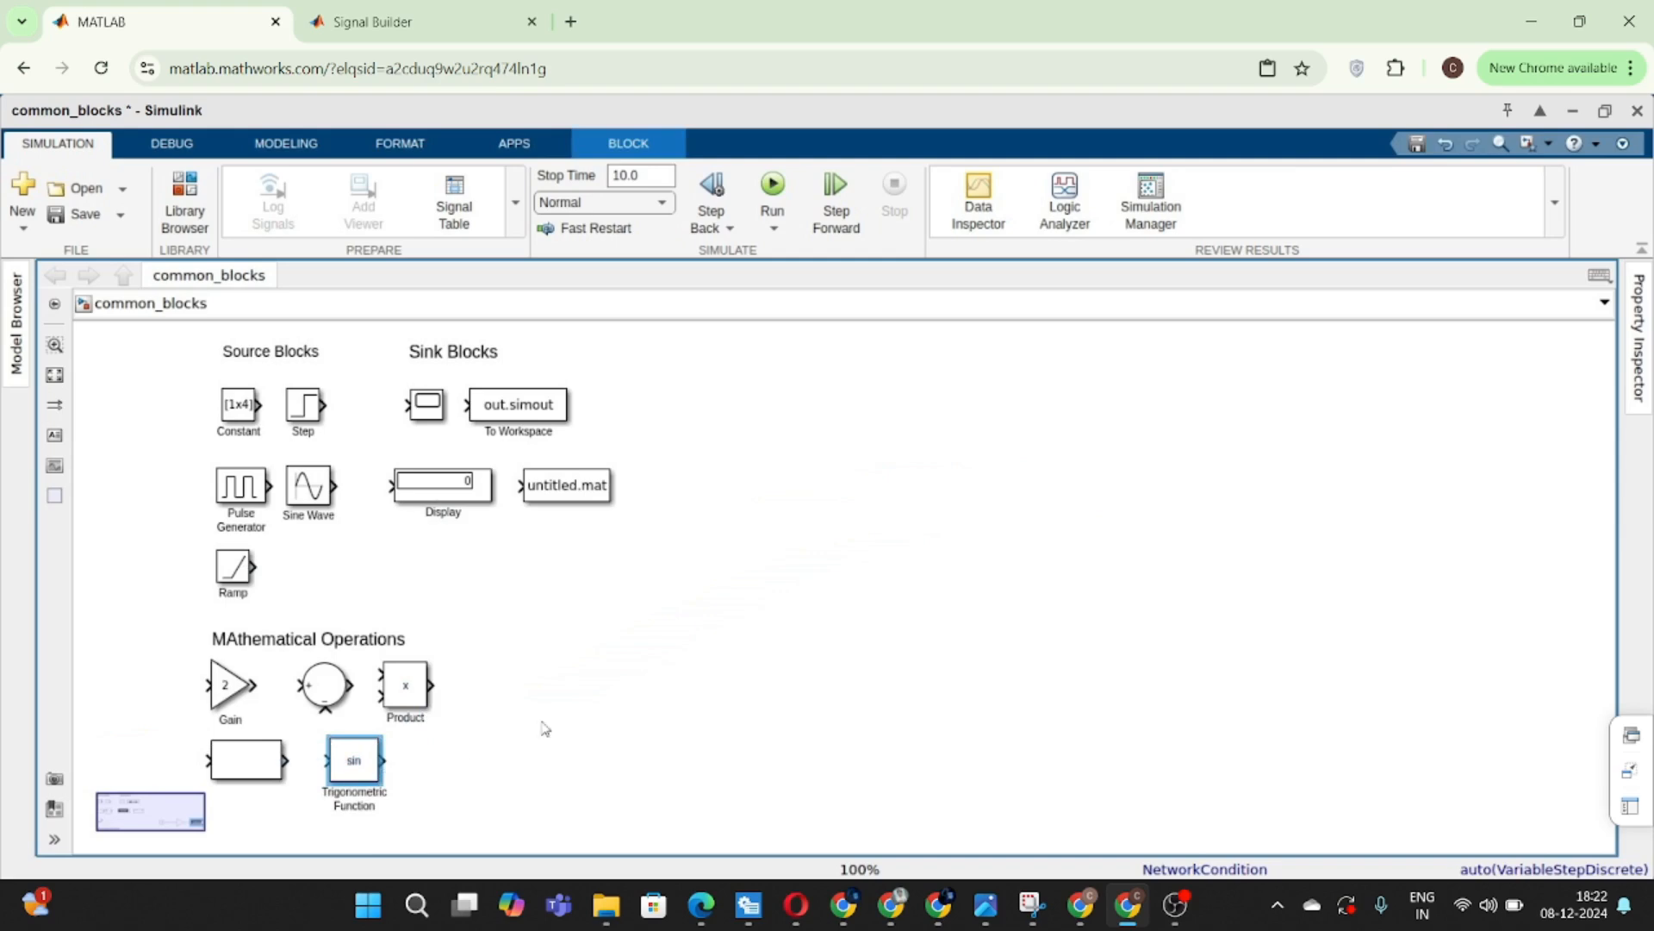
{"action": "left_click", "coordinate": [648, 705]}
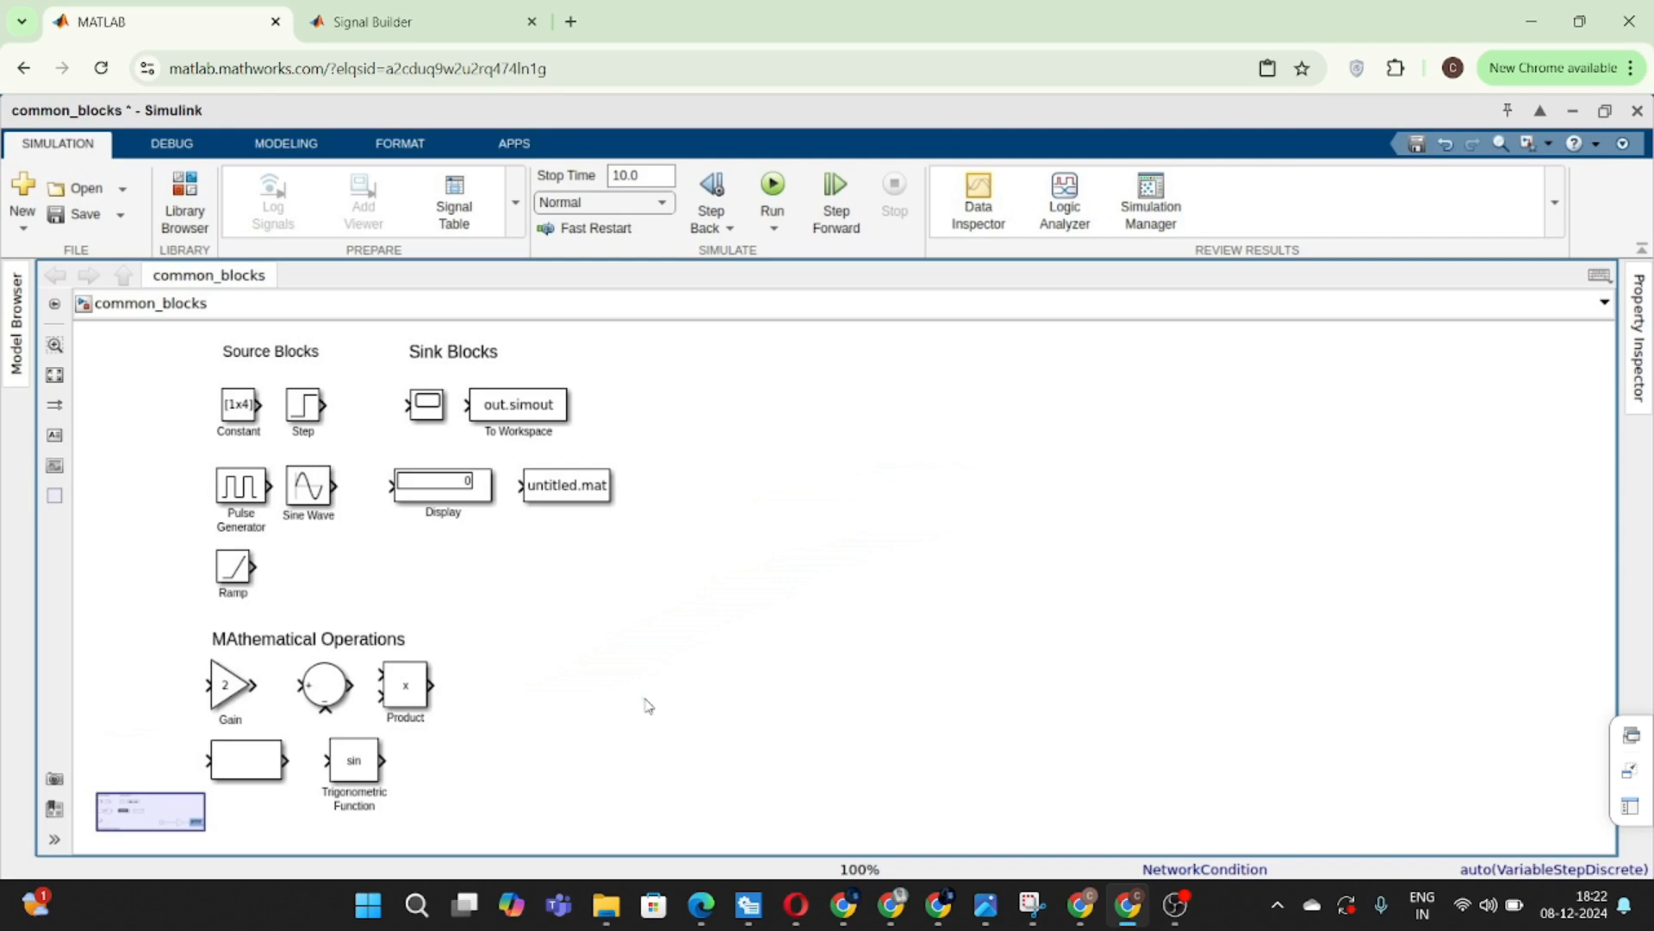
- Create the annotation "Logical And Relational Operations" in the empty canvas area
{"action": "double_click", "coordinate": [711, 667]}
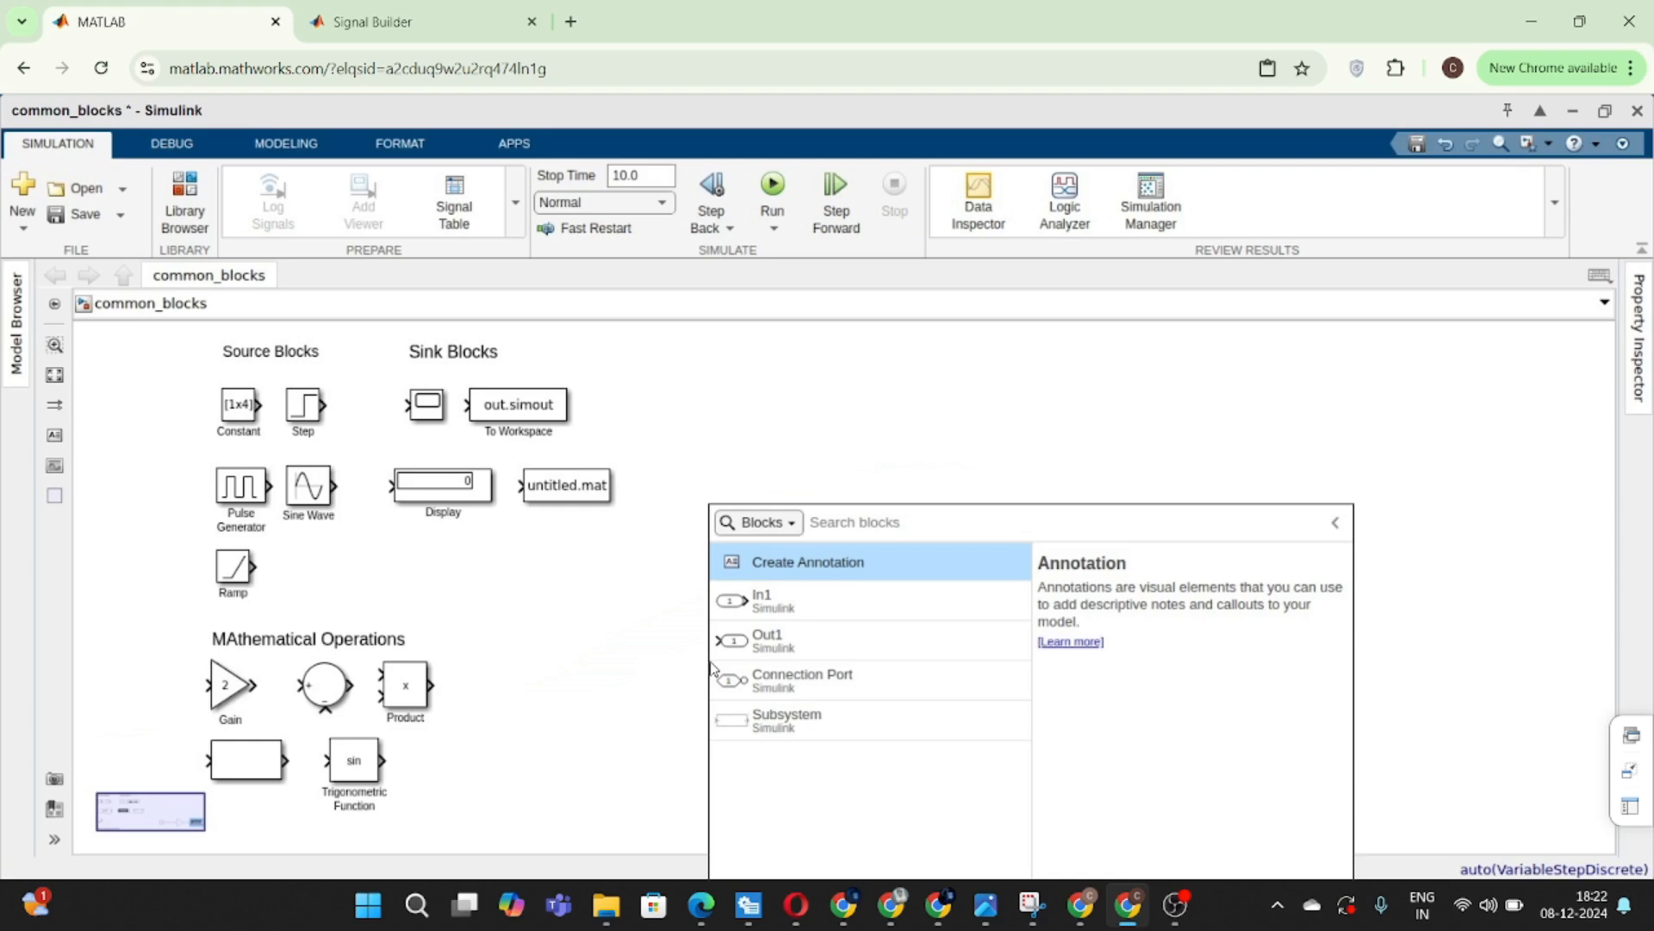
{"action": "type", "text": "Logica"}
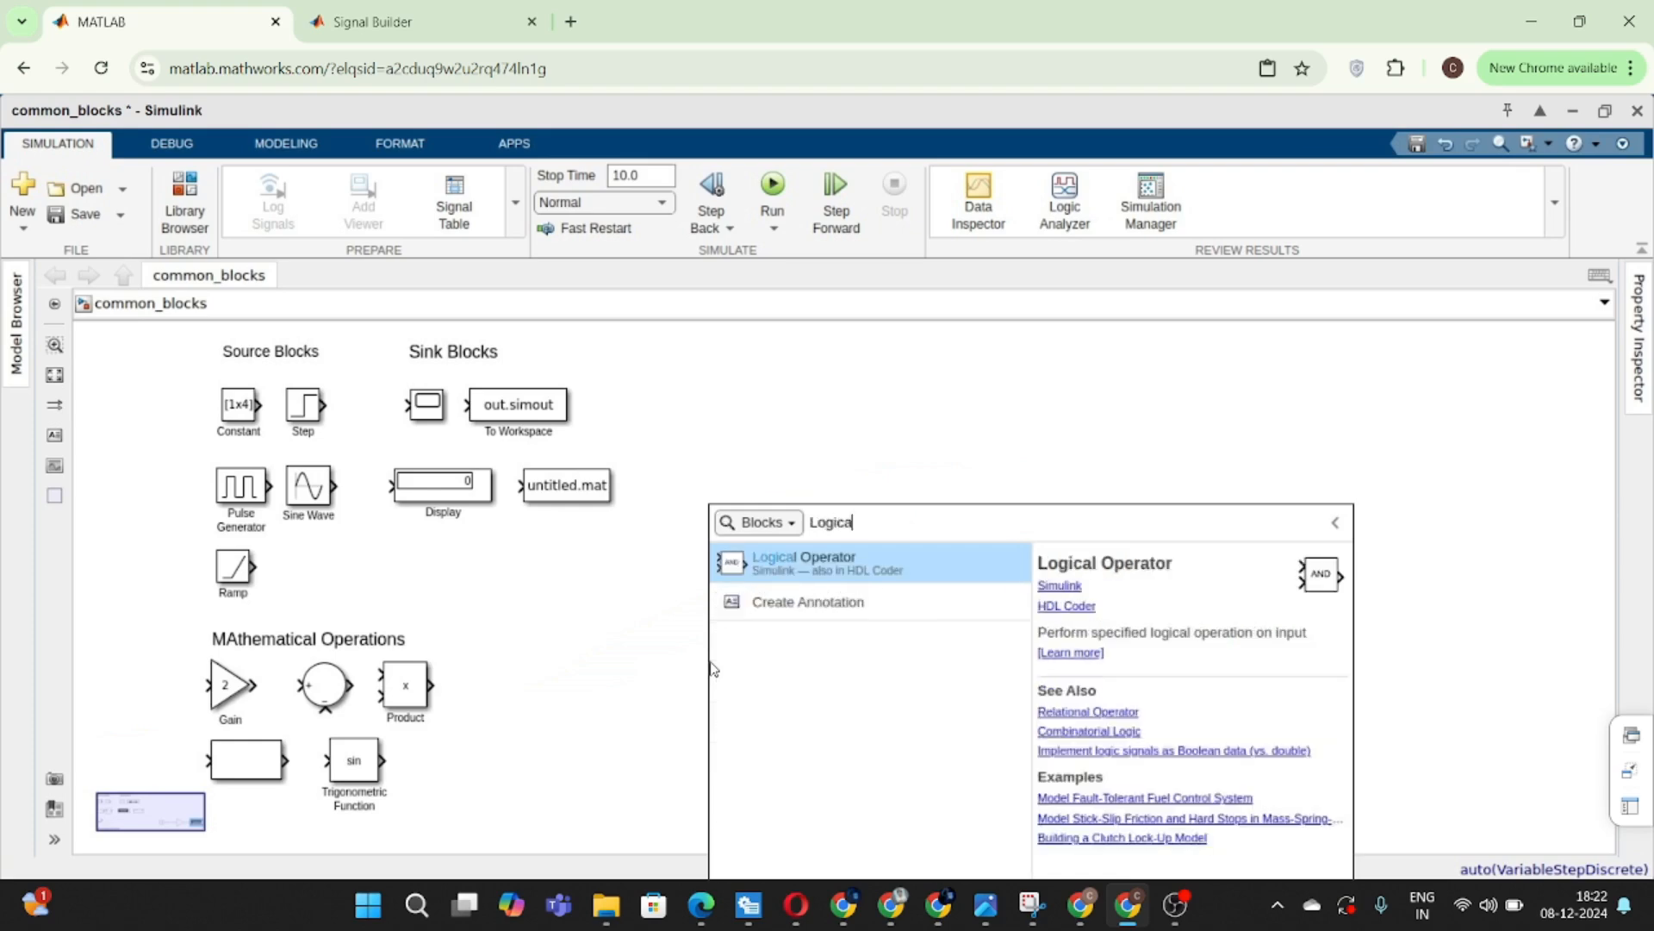
{"action": "type", "text": "l And R"}
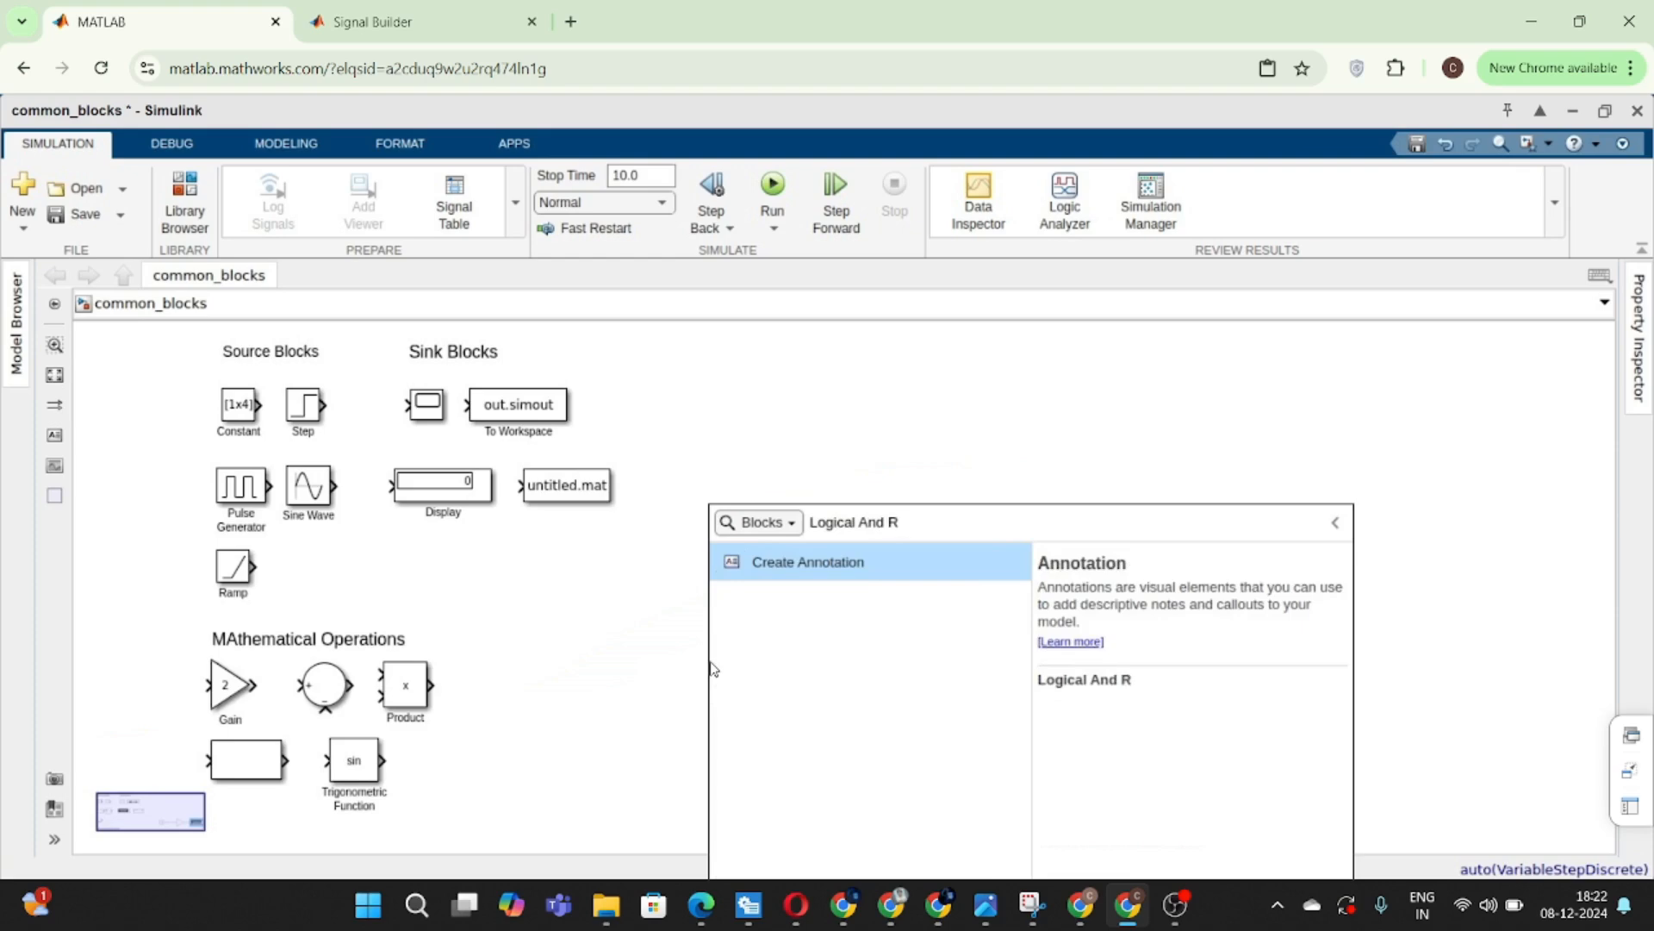
{"action": "type", "text": "elational Ope"}
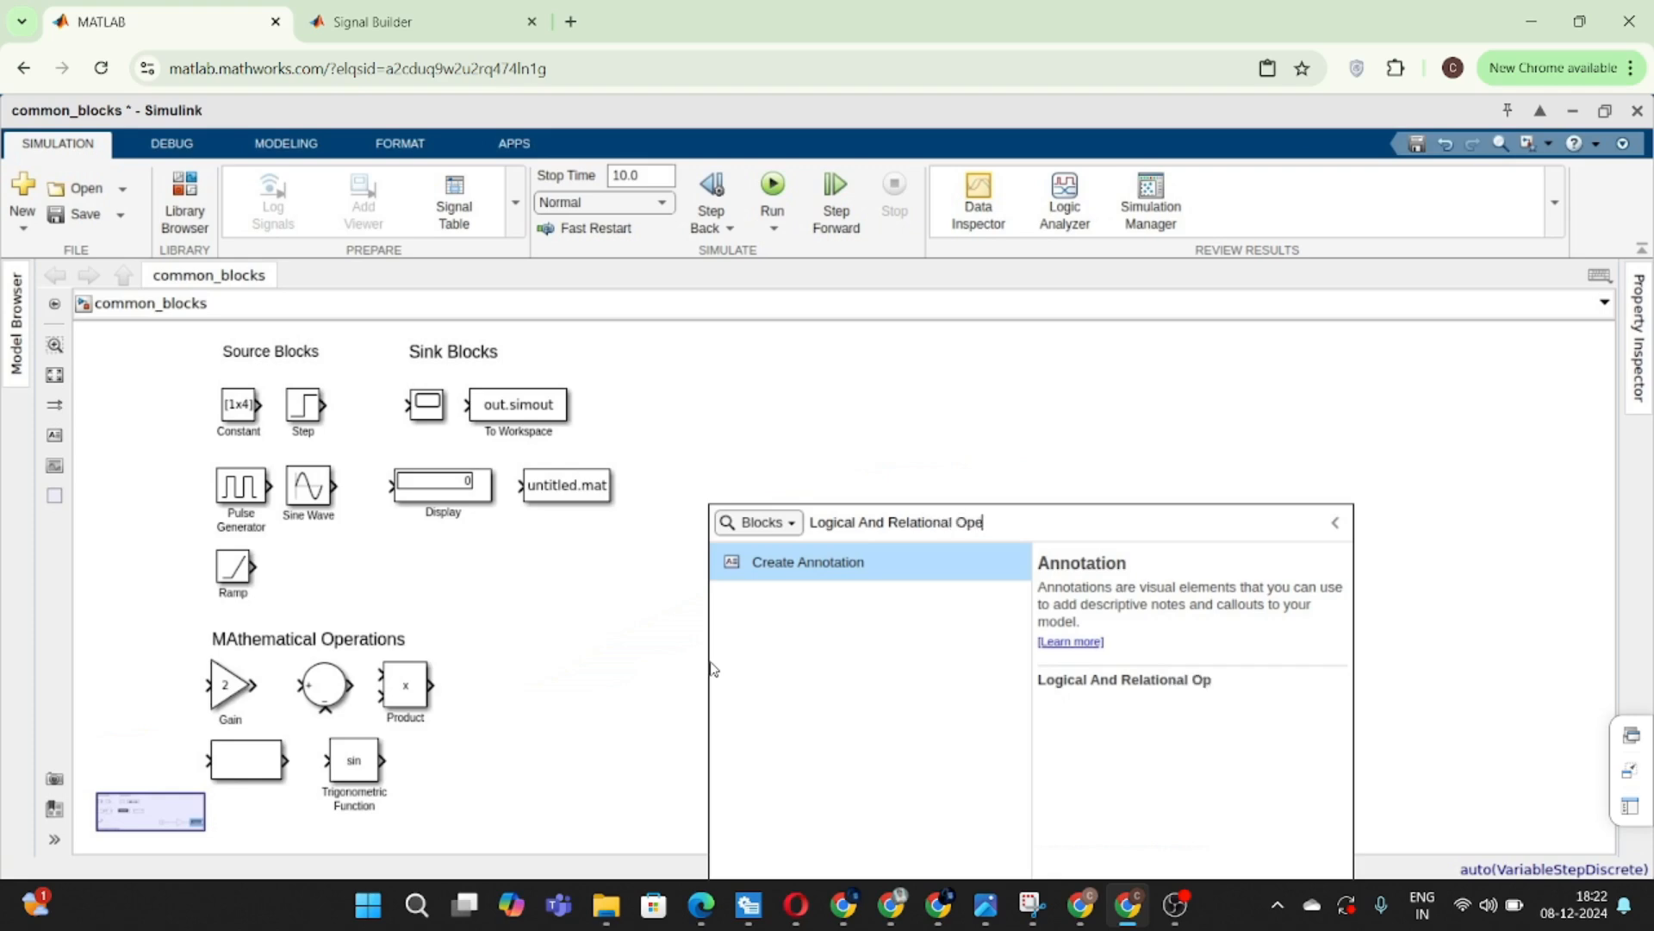
{"action": "type", "text": "rations"}
{"action": "key", "text": "Return"}
- Increase the new annotation's font size to 16 and align it beside the mathematical operations heading
{"action": "triple_click", "coordinate": [708, 663]}
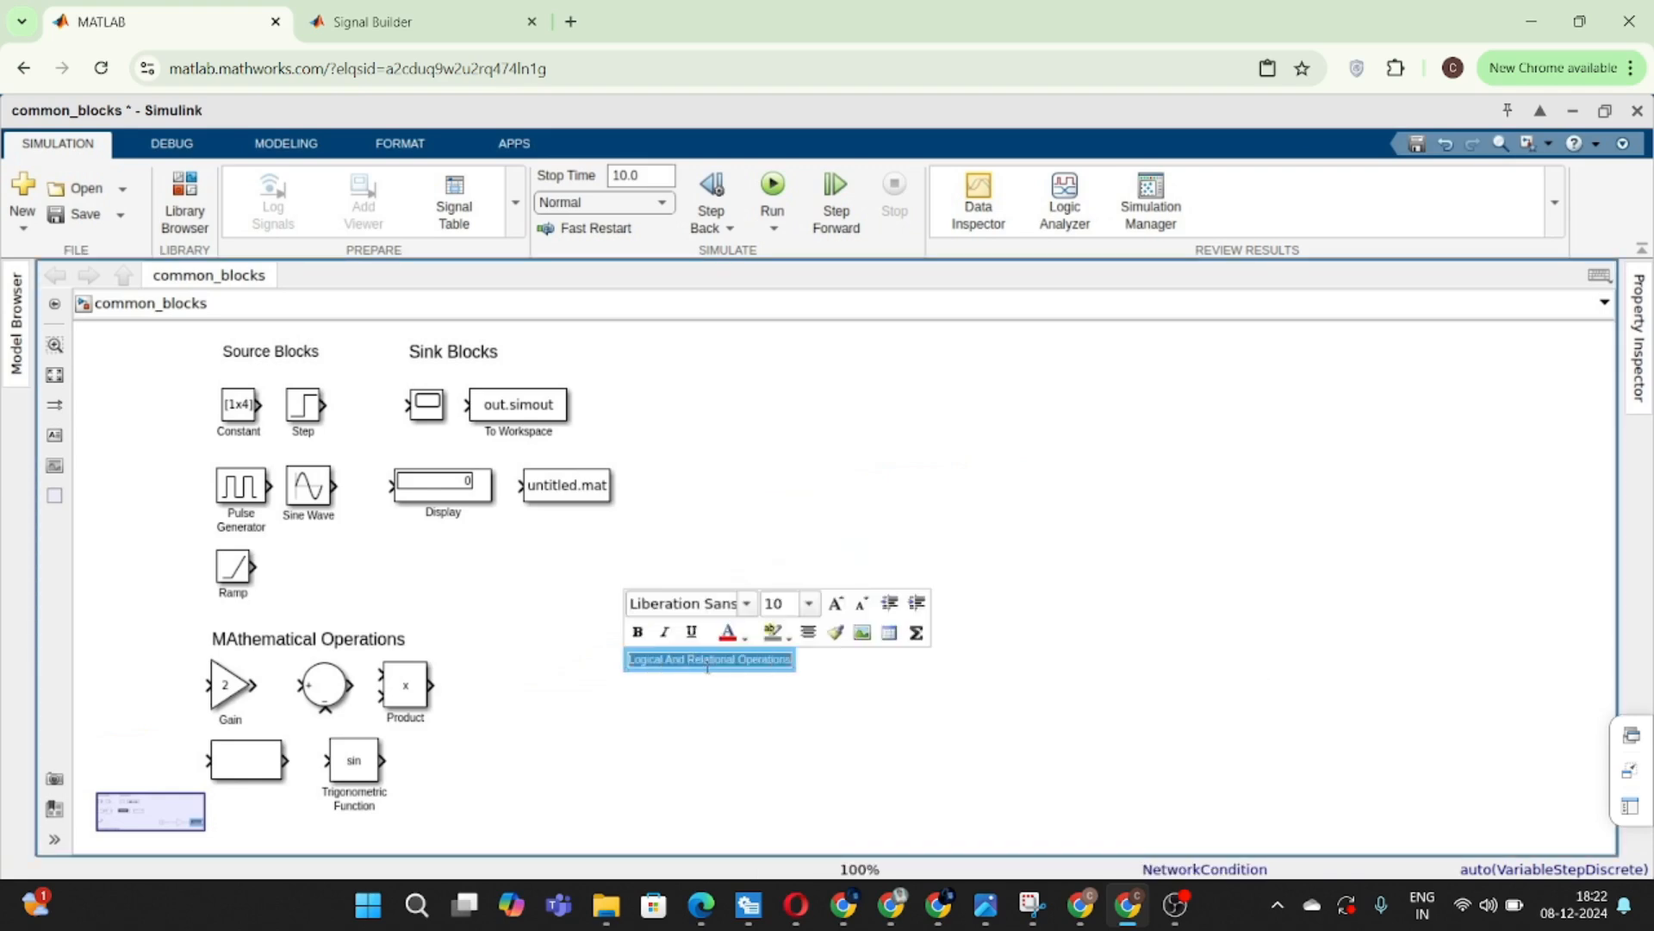
{"action": "left_click", "coordinate": [835, 603]}
{"action": "left_click", "coordinate": [835, 603]}
{"action": "left_click", "coordinate": [835, 603]}
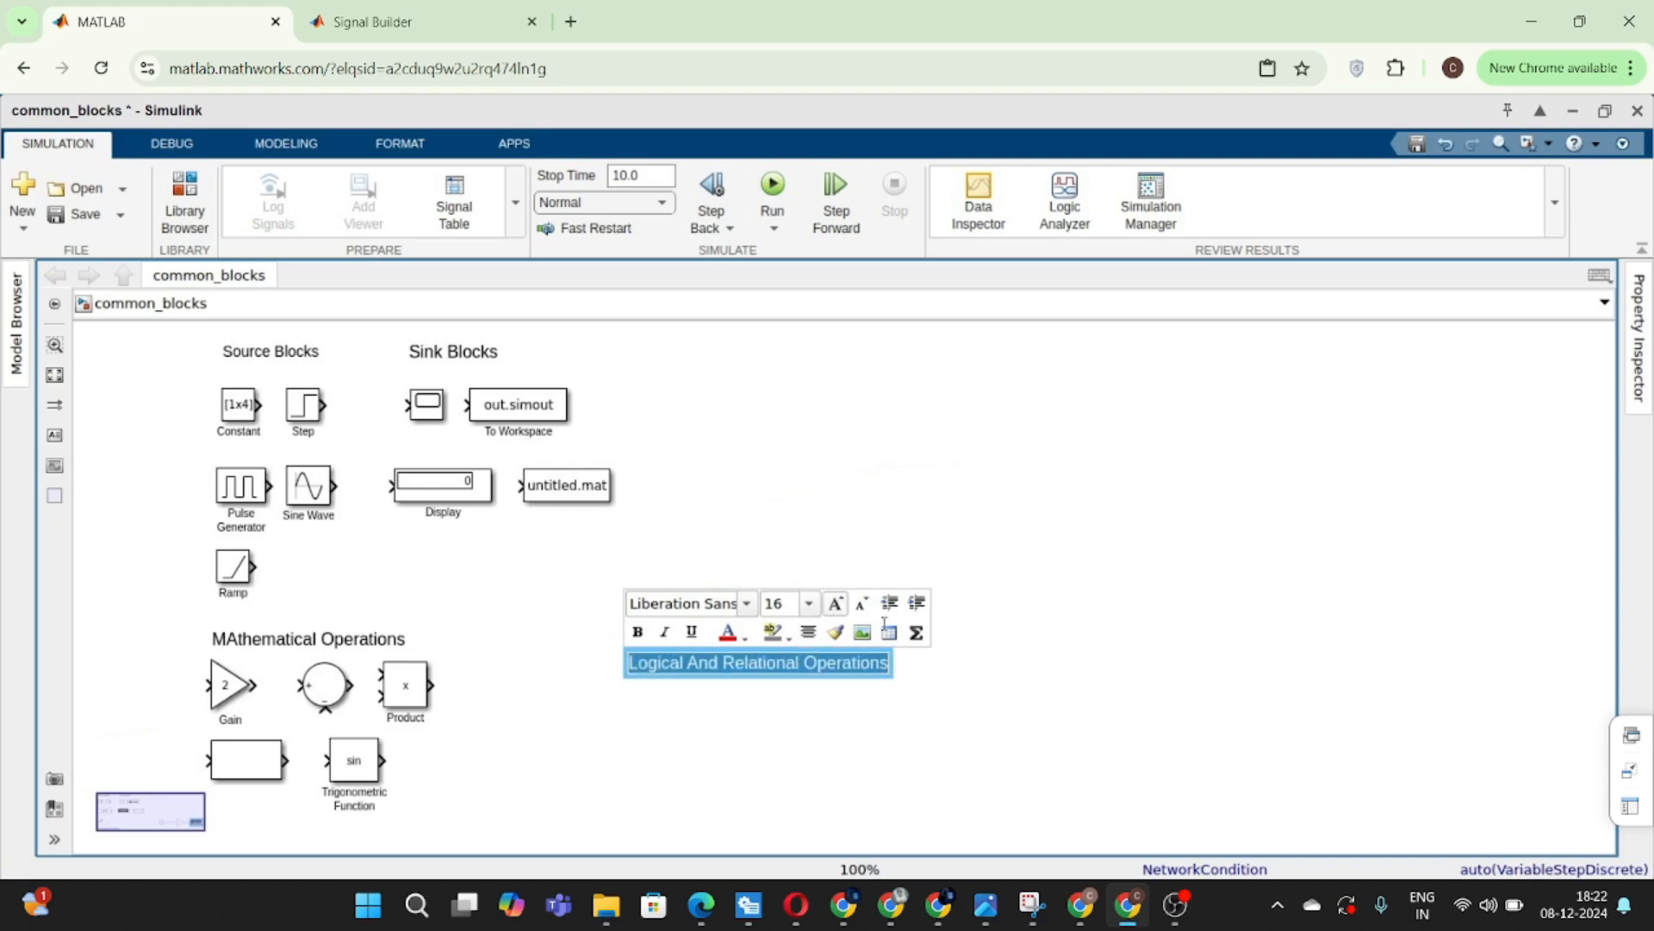
{"action": "left_click", "coordinate": [1017, 694]}
{"action": "mouse_move", "coordinate": [807, 676]}
{"action": "left_mouse_down"}
{"action": "mouse_move", "coordinate": [617, 642]}
{"action": "mouse_move", "coordinate": [661, 653]}
{"action": "left_mouse_up"}
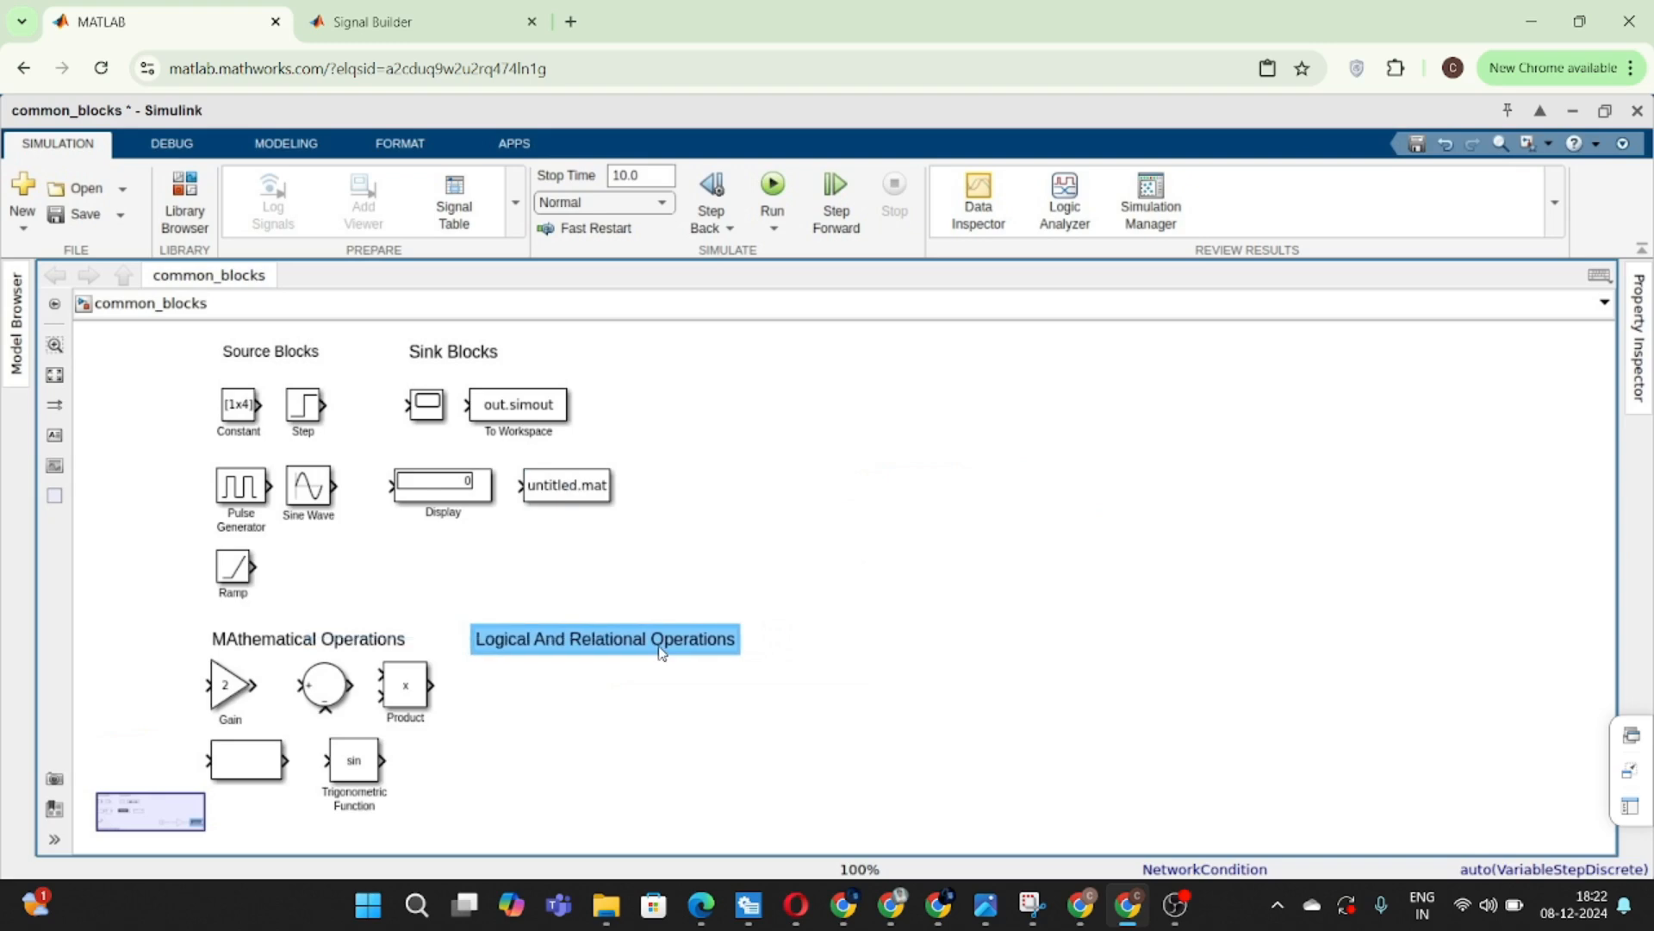
{"action": "left_click", "coordinate": [968, 636]}
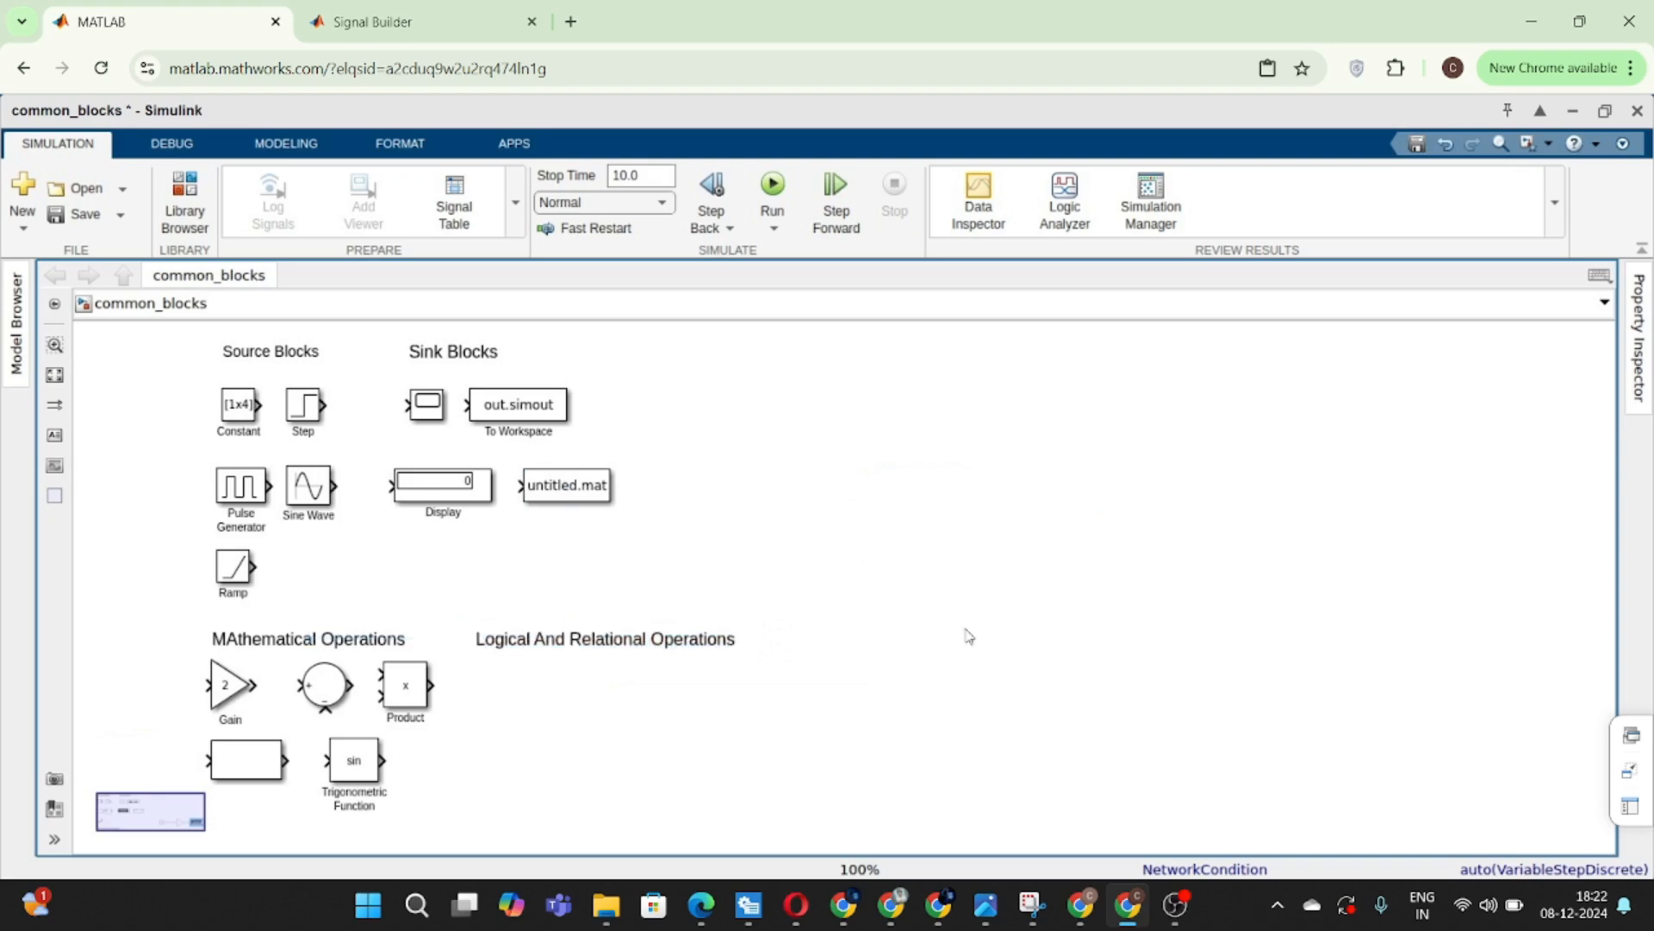
- Add a Logical Operator block in the empty canvas area and enlarge it
{"action": "double_click", "coordinate": [1047, 502]}
{"action": "type", "text": "L"}
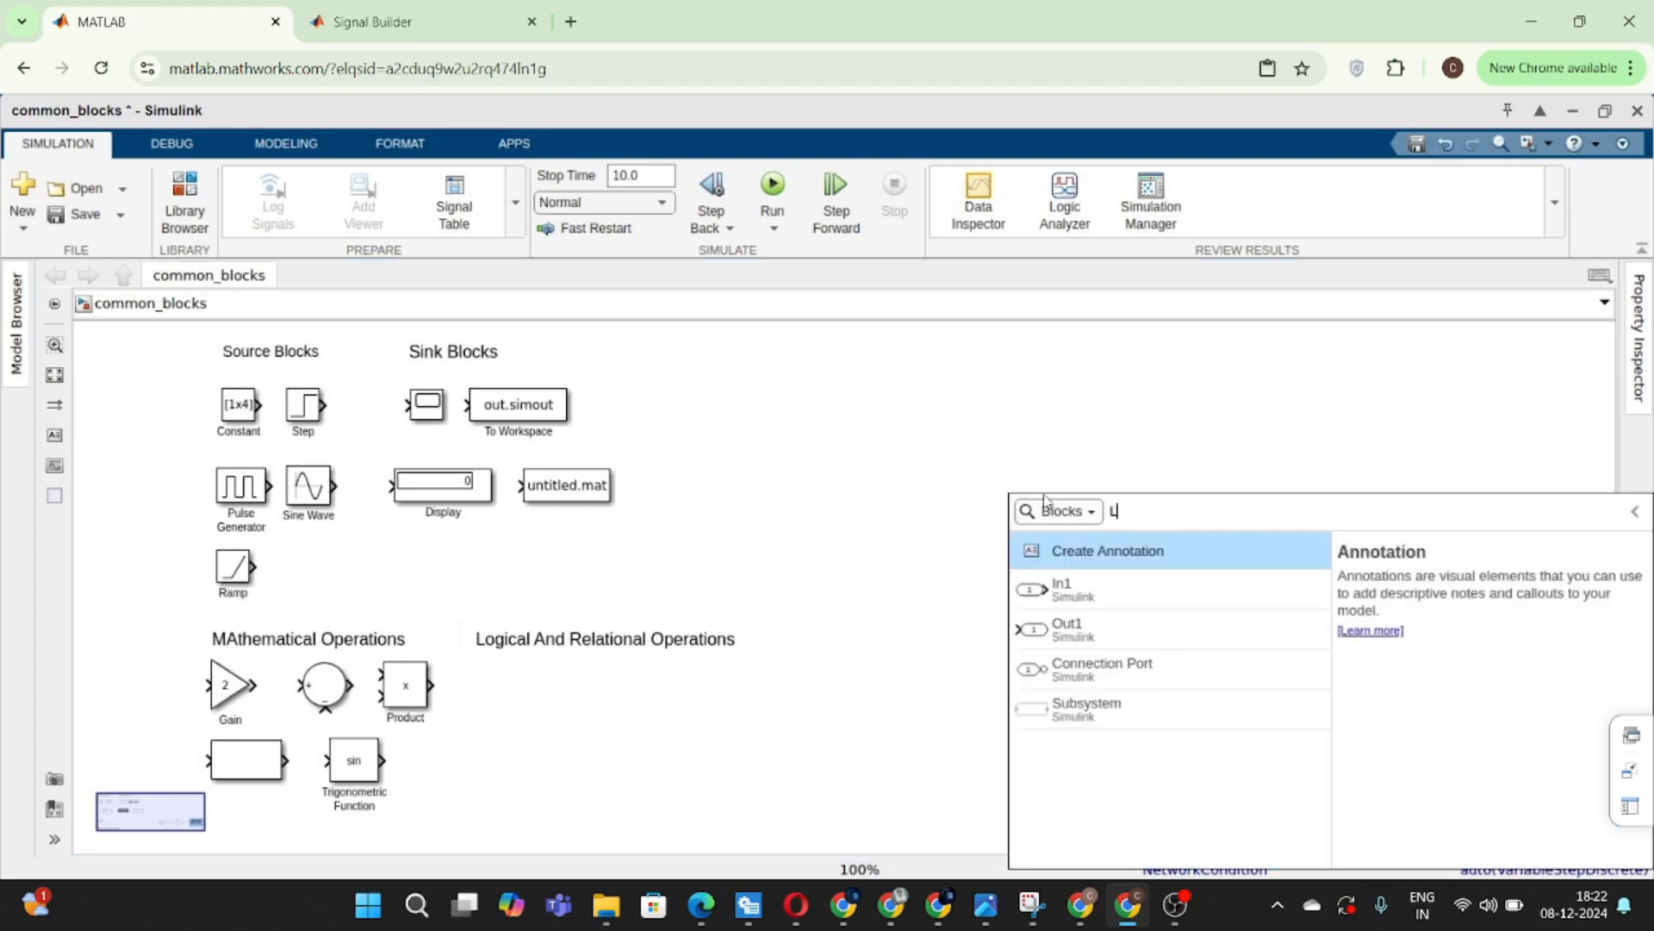
{"action": "type", "text": "ogi"}
{"action": "key", "text": "Return"}
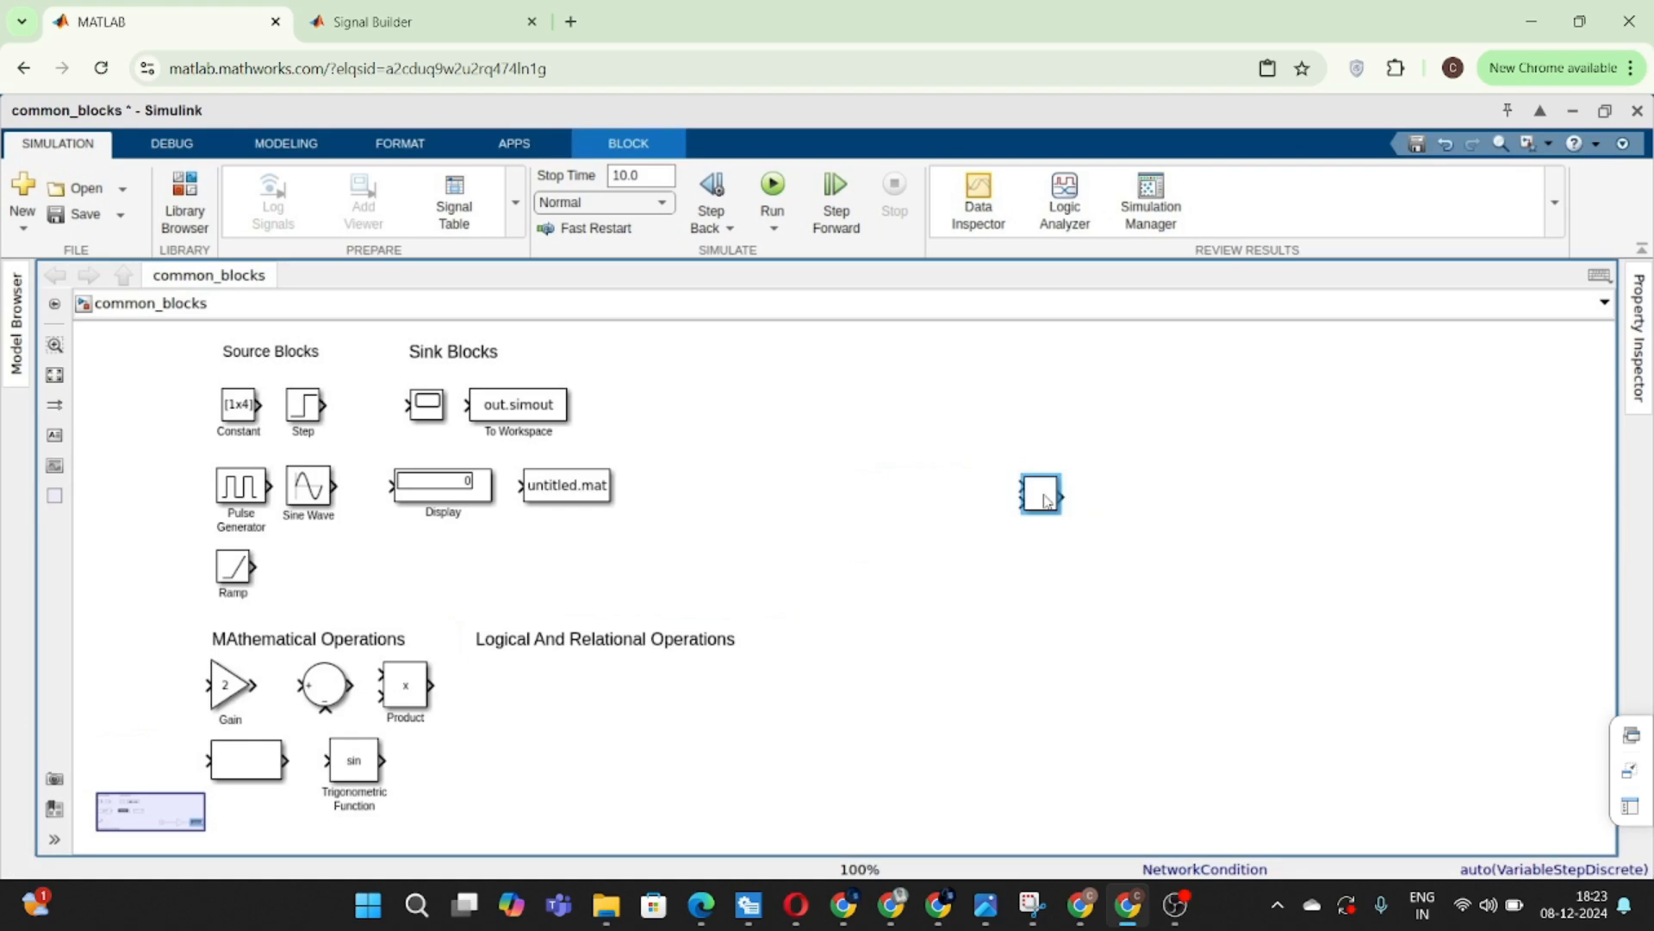
{"action": "left_click_drag", "start_coordinate": [1061, 514], "coordinate": [1109, 558]}
- Examine the Logical Operator block's parameters and its list of available operators, then close the dialog without changes
{"action": "double_click", "coordinate": [1049, 542]}
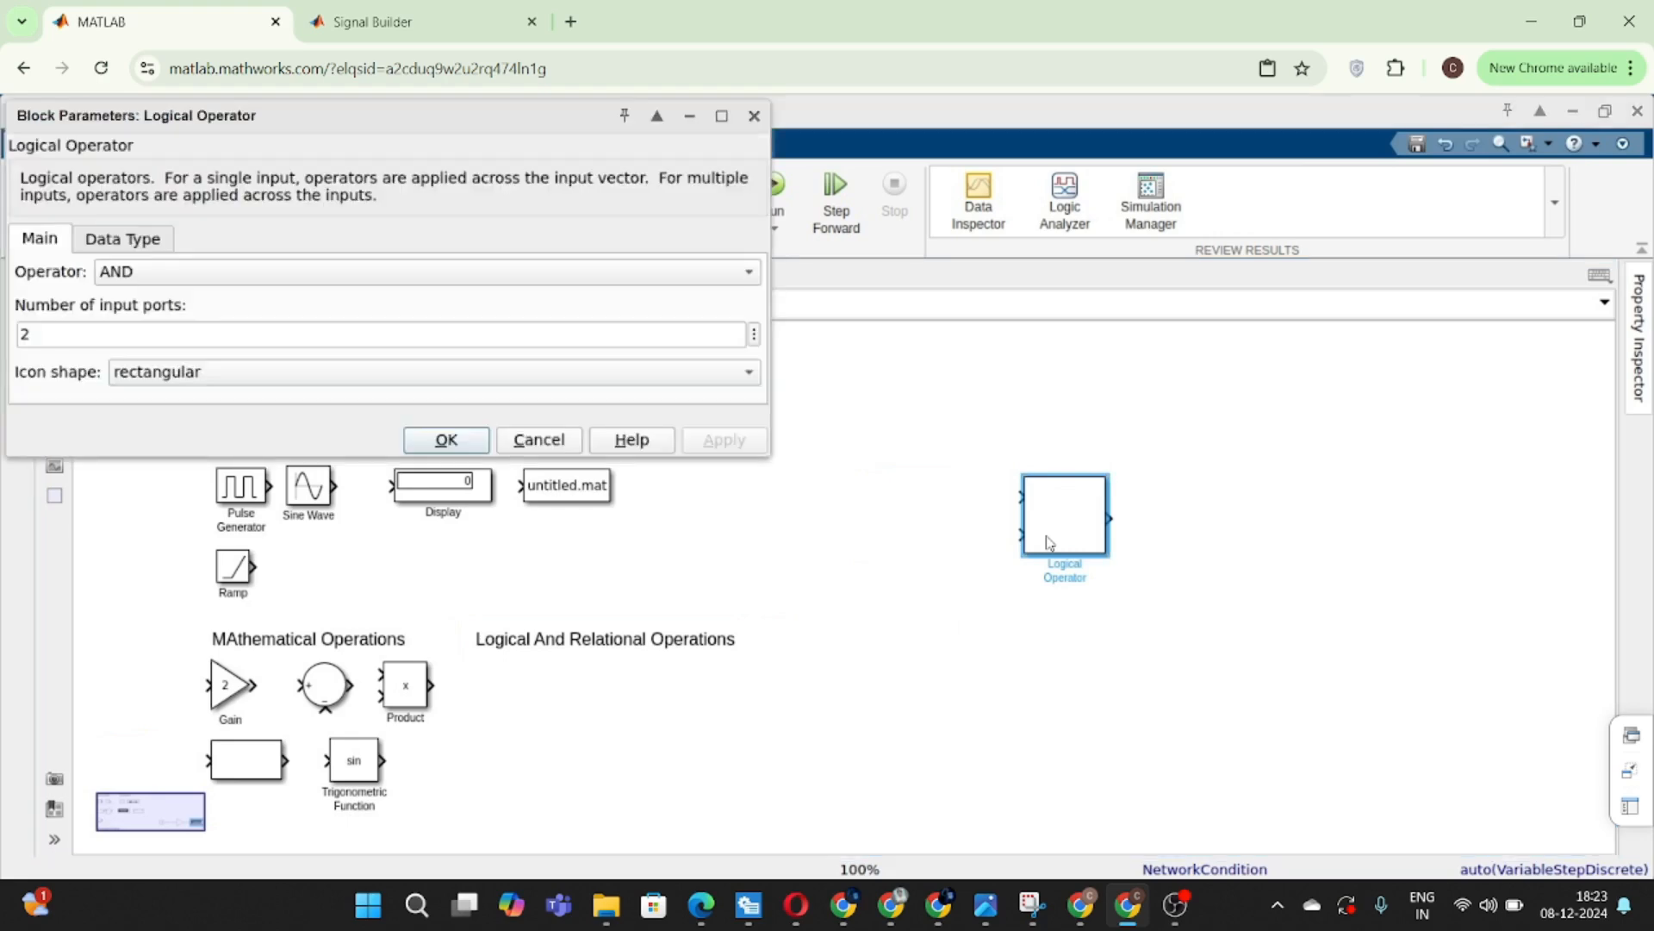
{"action": "left_click", "coordinate": [173, 274]}
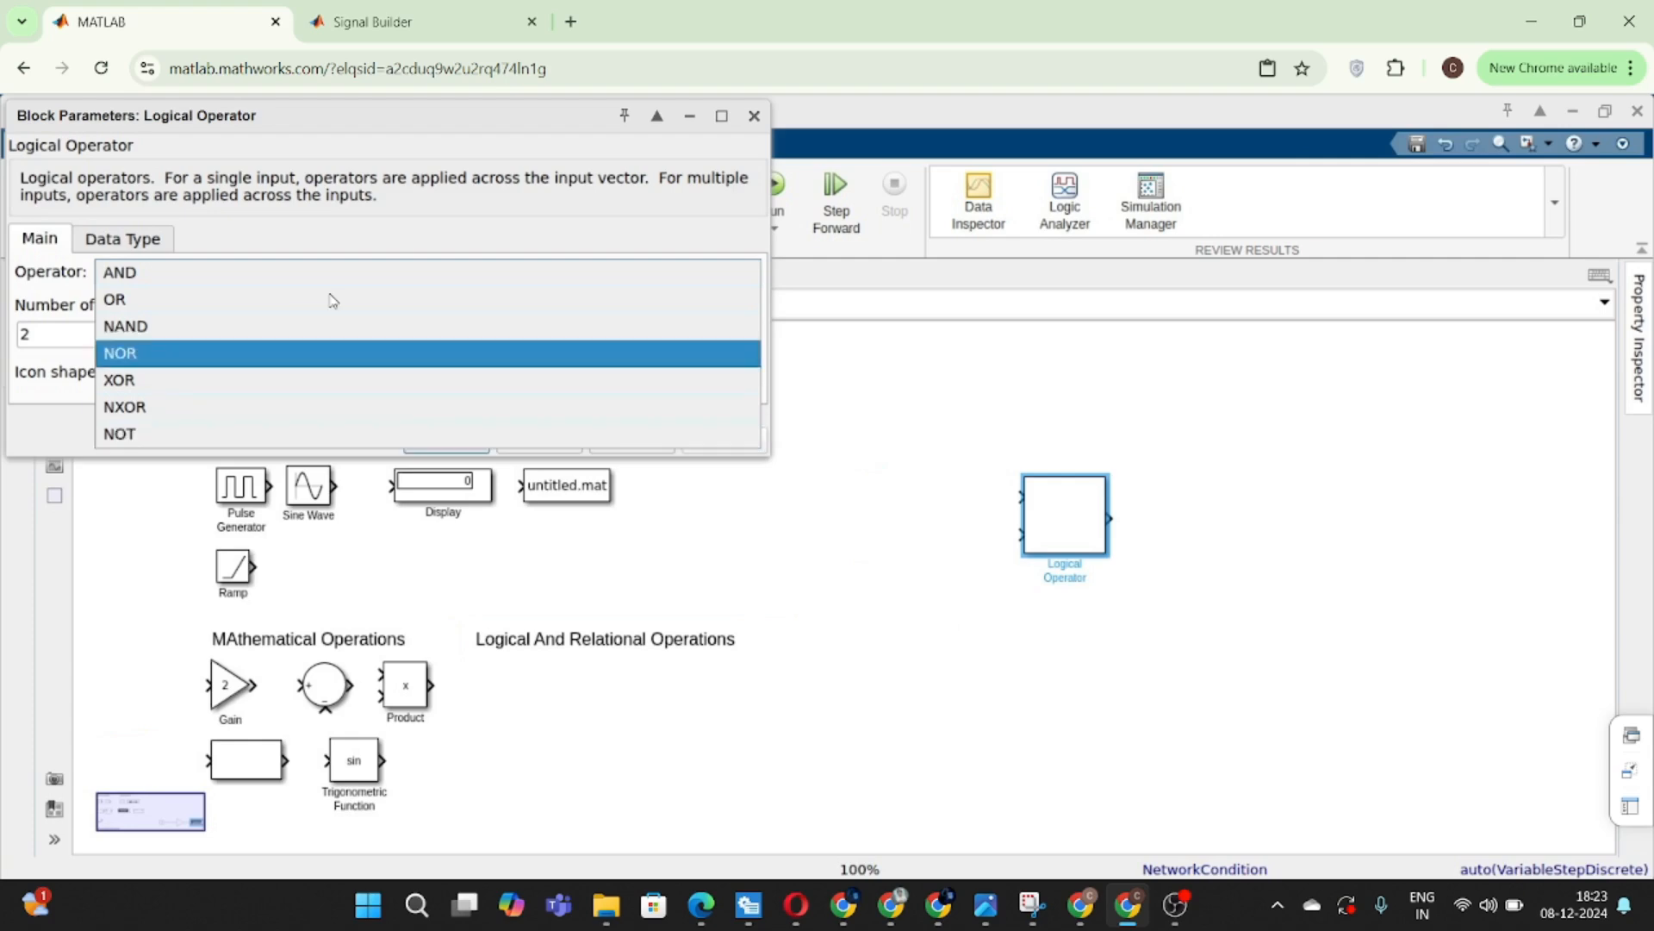
{"action": "left_click", "coordinate": [573, 202]}
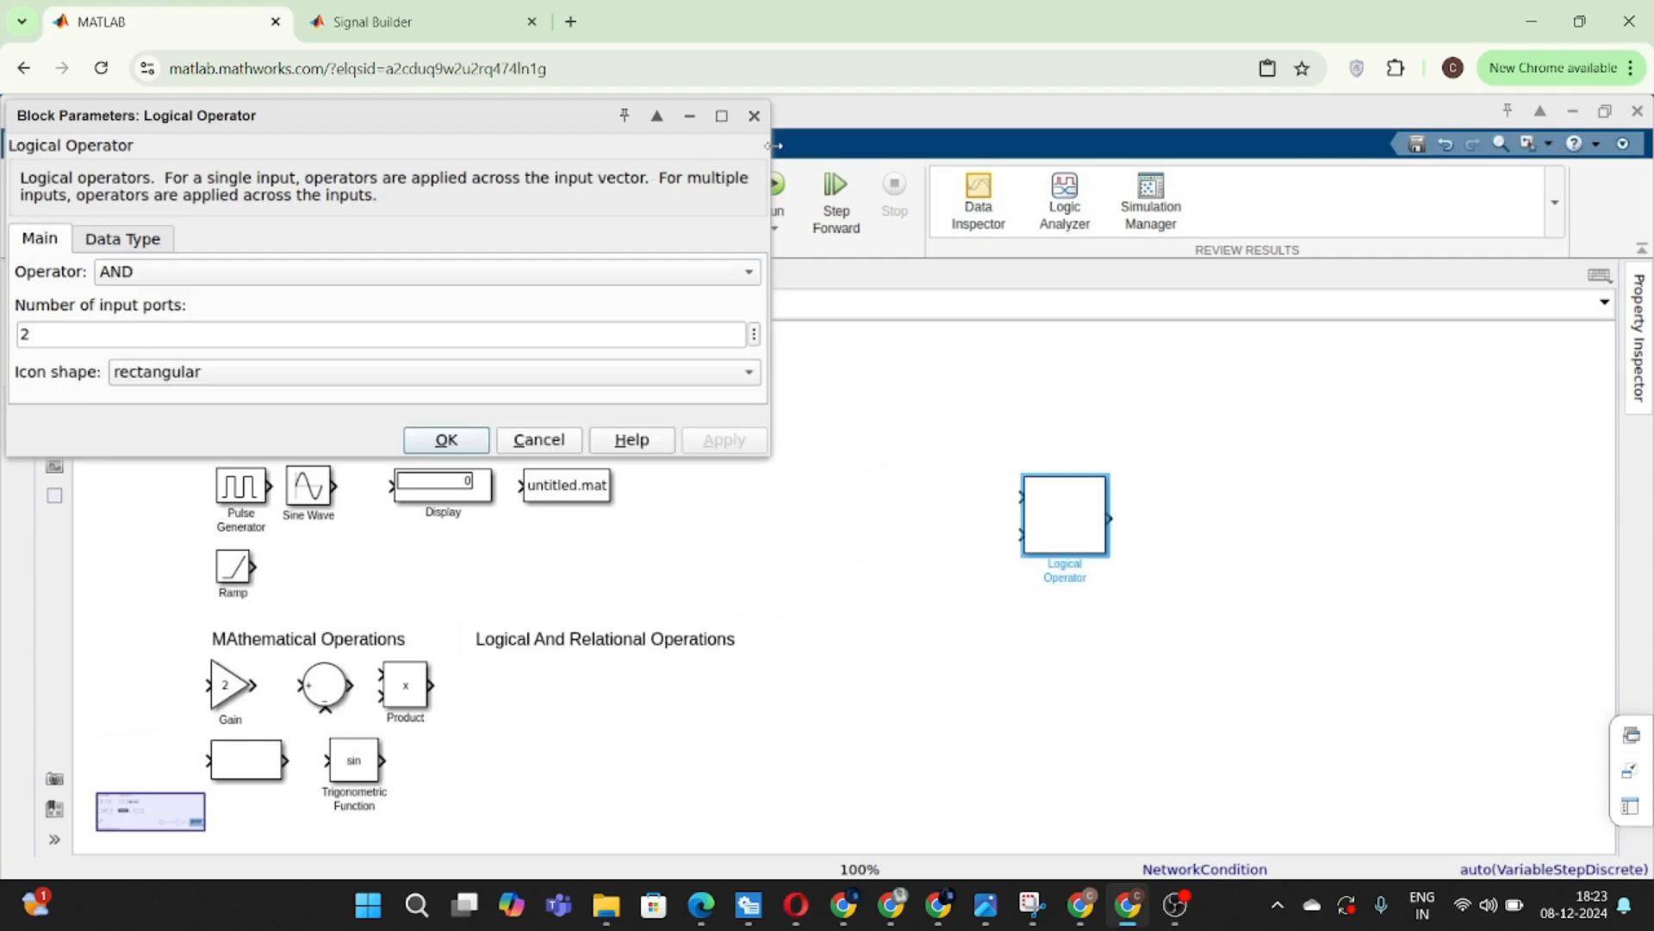
{"action": "left_click", "coordinate": [754, 117]}
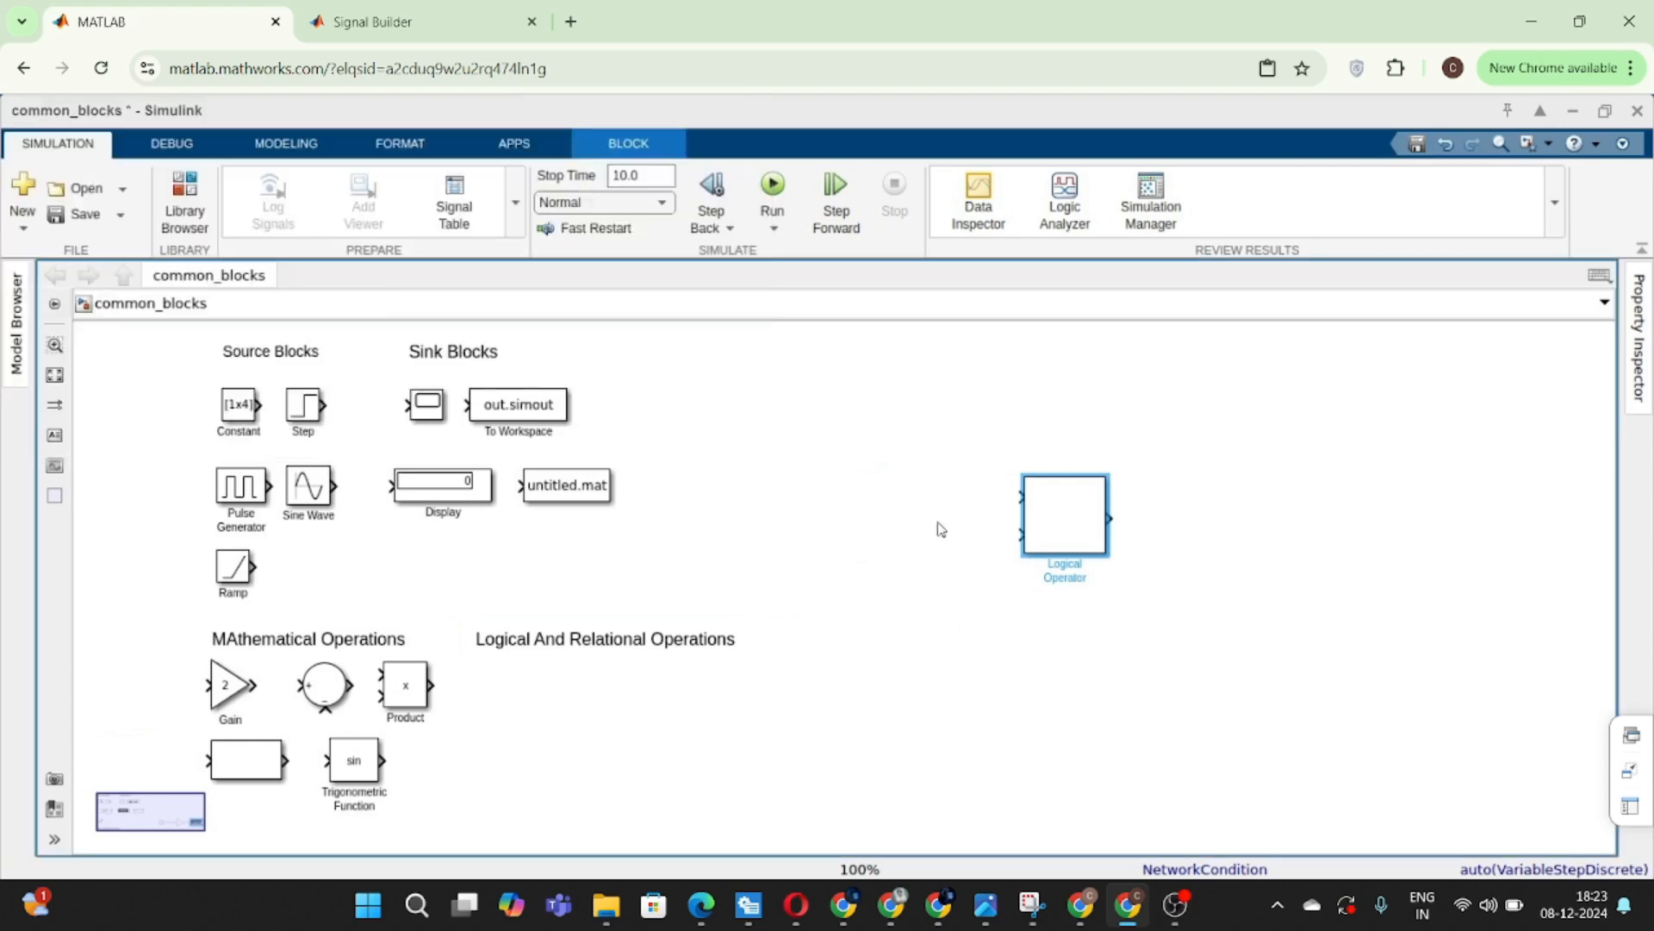
{"action": "double_click", "coordinate": [1047, 541]}
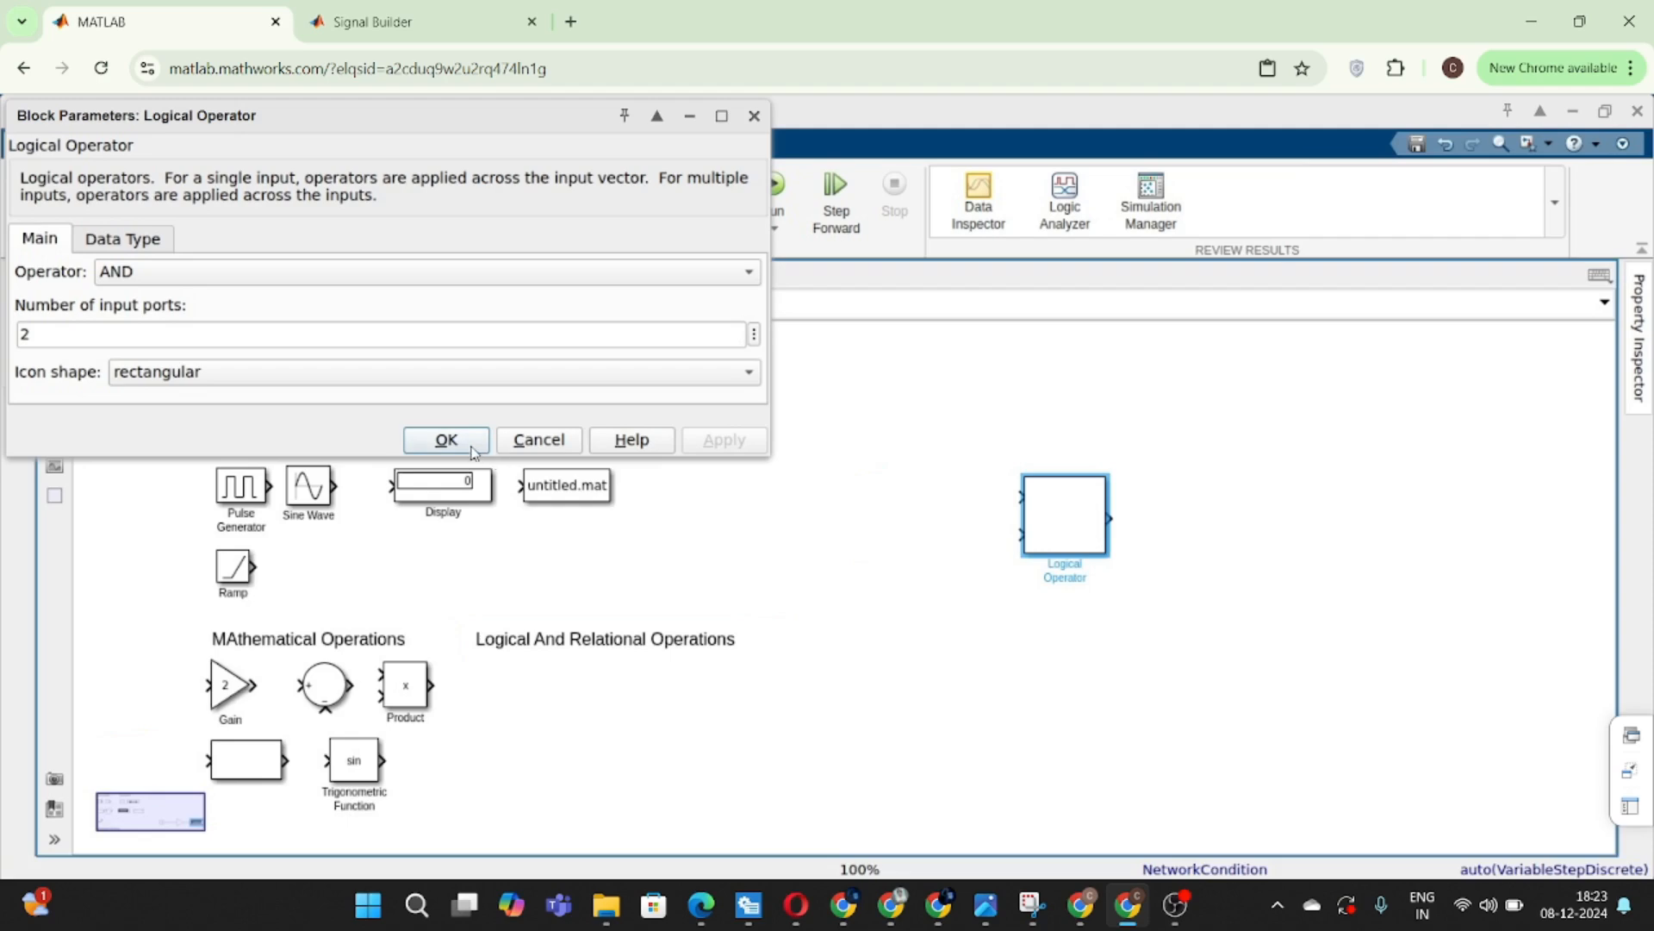
{"action": "left_click", "coordinate": [444, 441]}
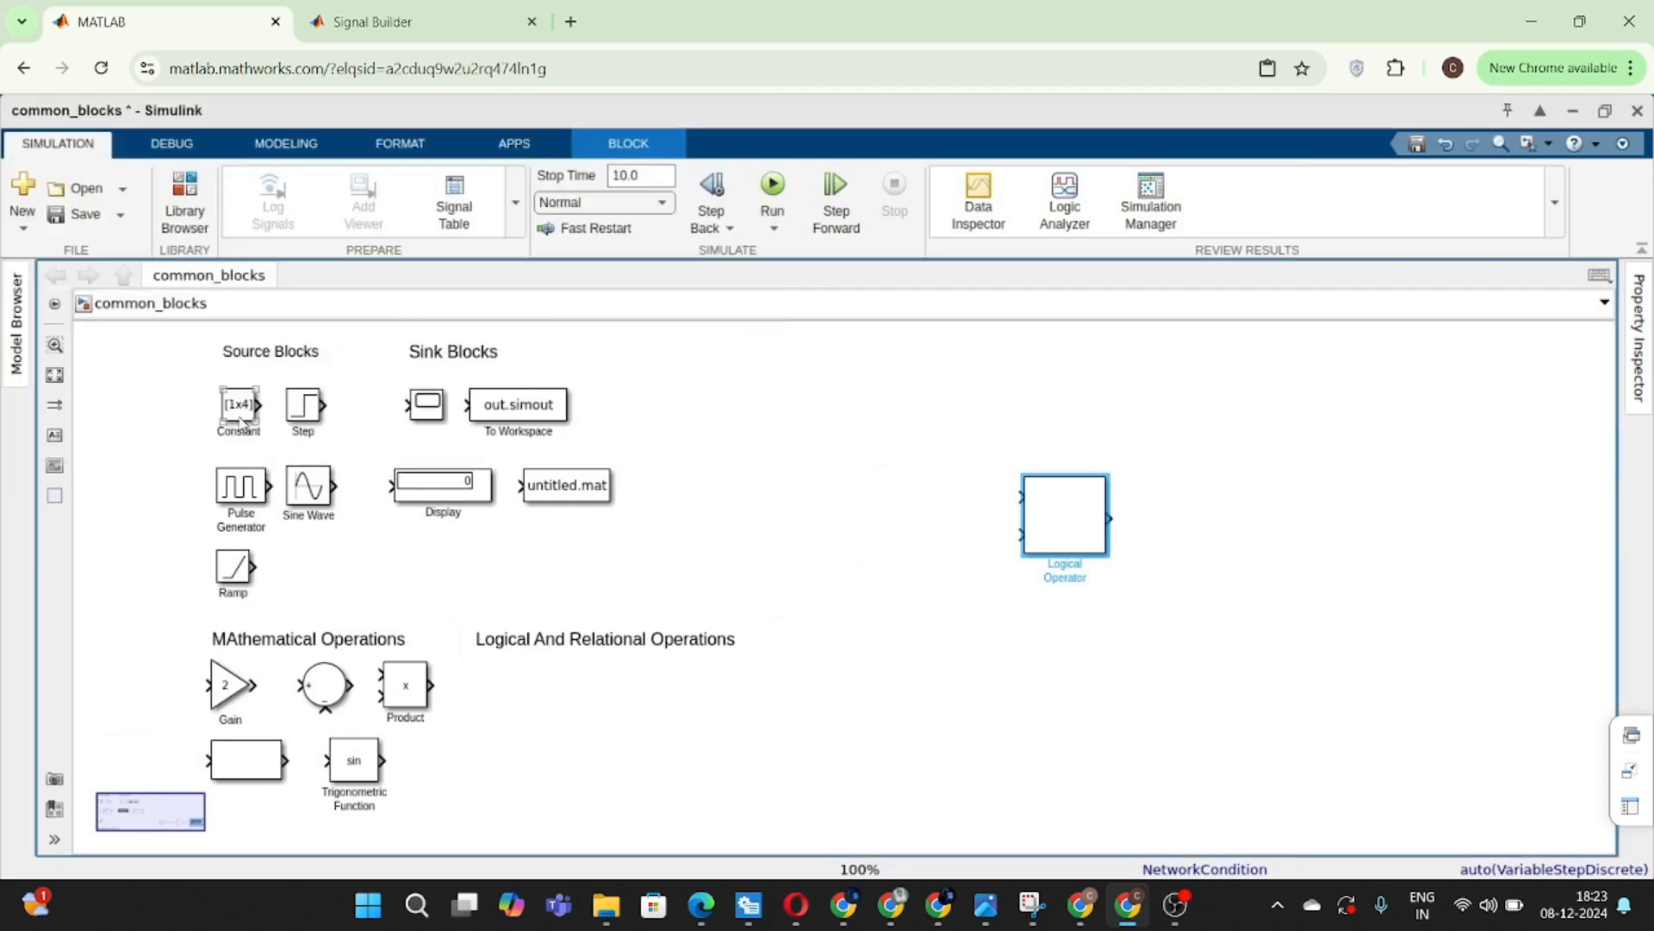
- Copy the Constant block next to the Logical Operator's inputs and open the copy's value for editing
{"action": "left_click_drag", "start_coordinate": [240, 420], "coordinate": [901, 492]}
{"action": "double_click", "coordinate": [901, 493]}
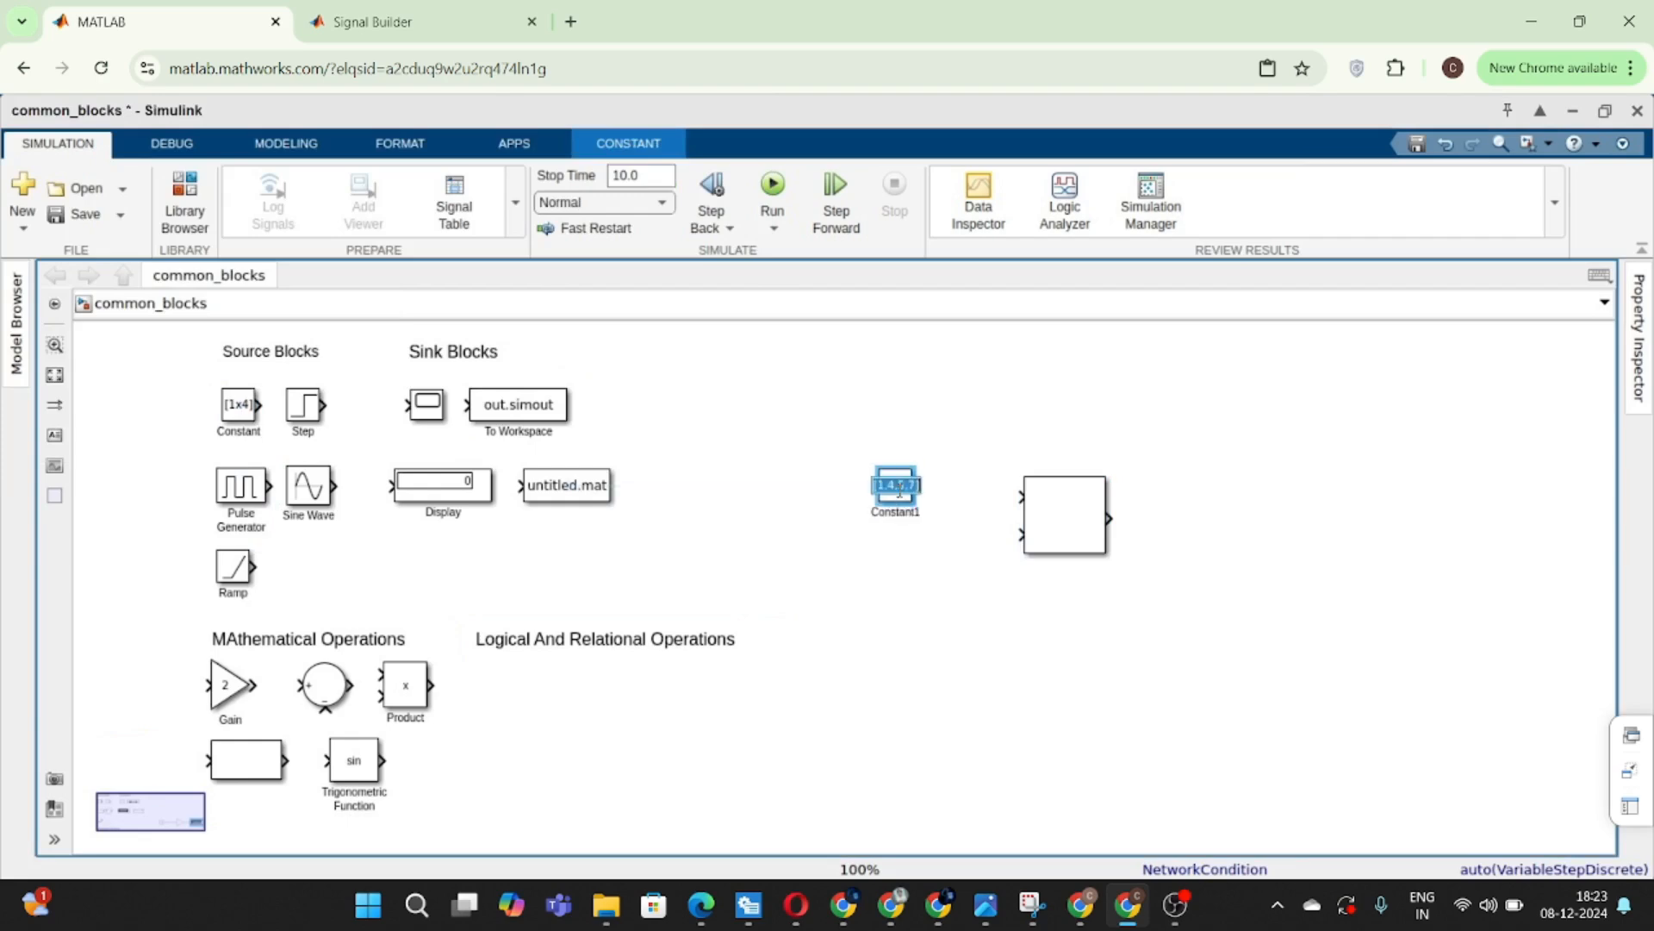
- Set the existing Constant block to 1 and duplicate it directly below with a value of 0
{"action": "type", "text": "1"}
{"action": "key", "text": "Return"}
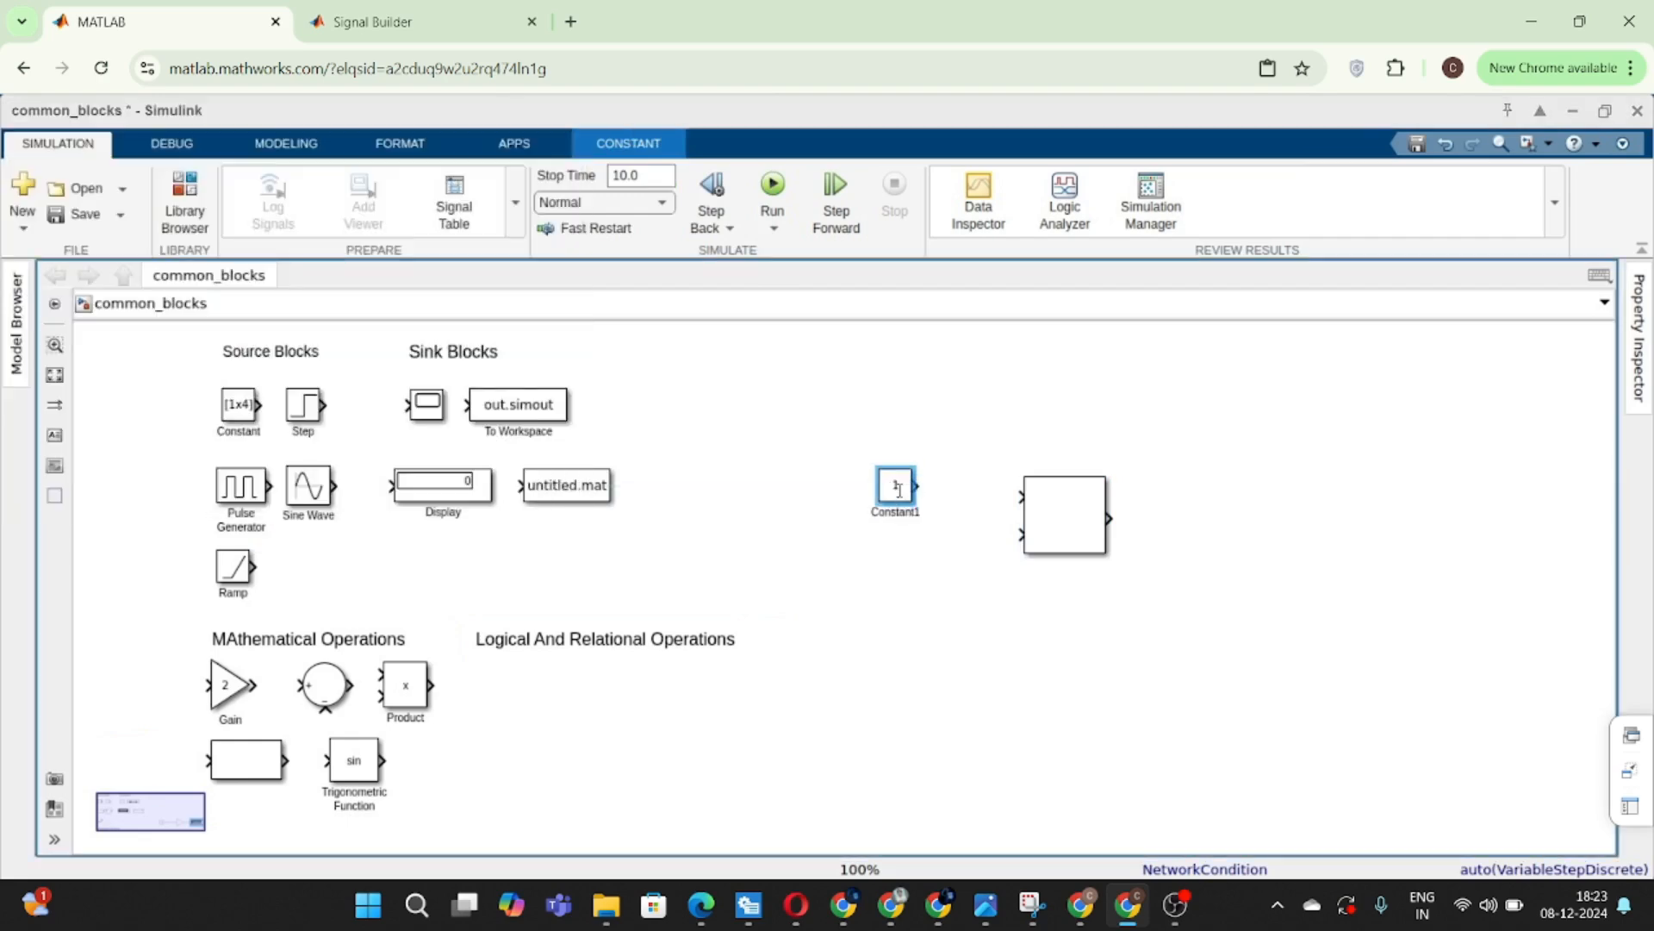
{"action": "left_click_drag", "start_coordinate": [898, 490], "coordinate": [896, 569]}
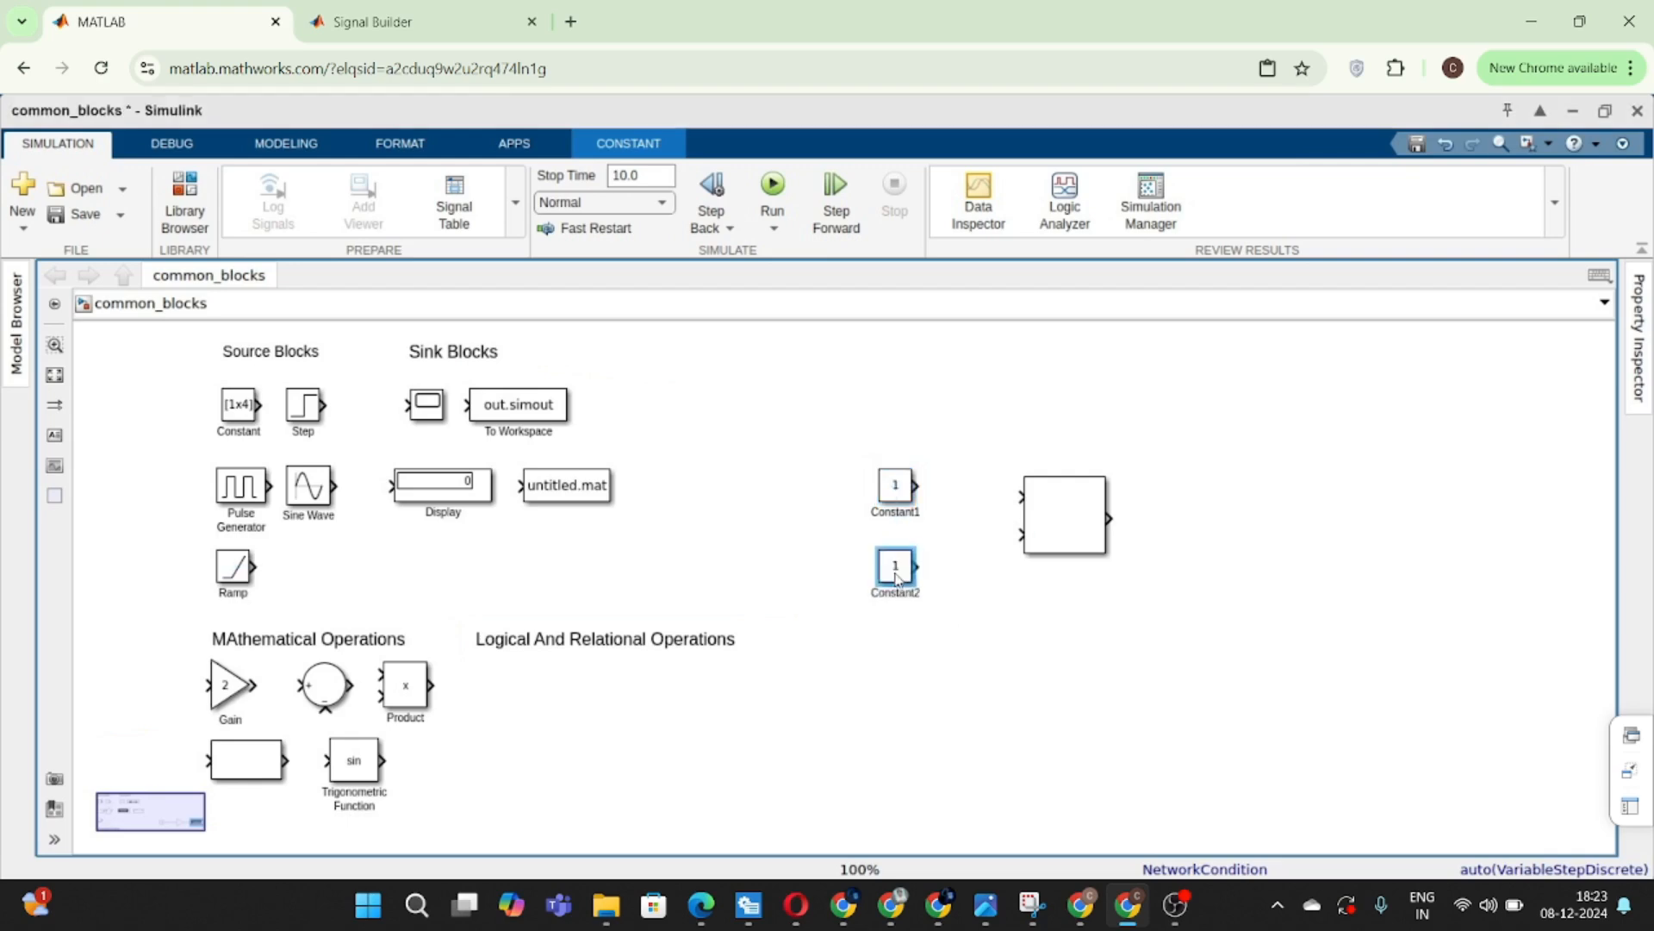
{"action": "double_click", "coordinate": [896, 570]}
{"action": "type", "text": "0"}
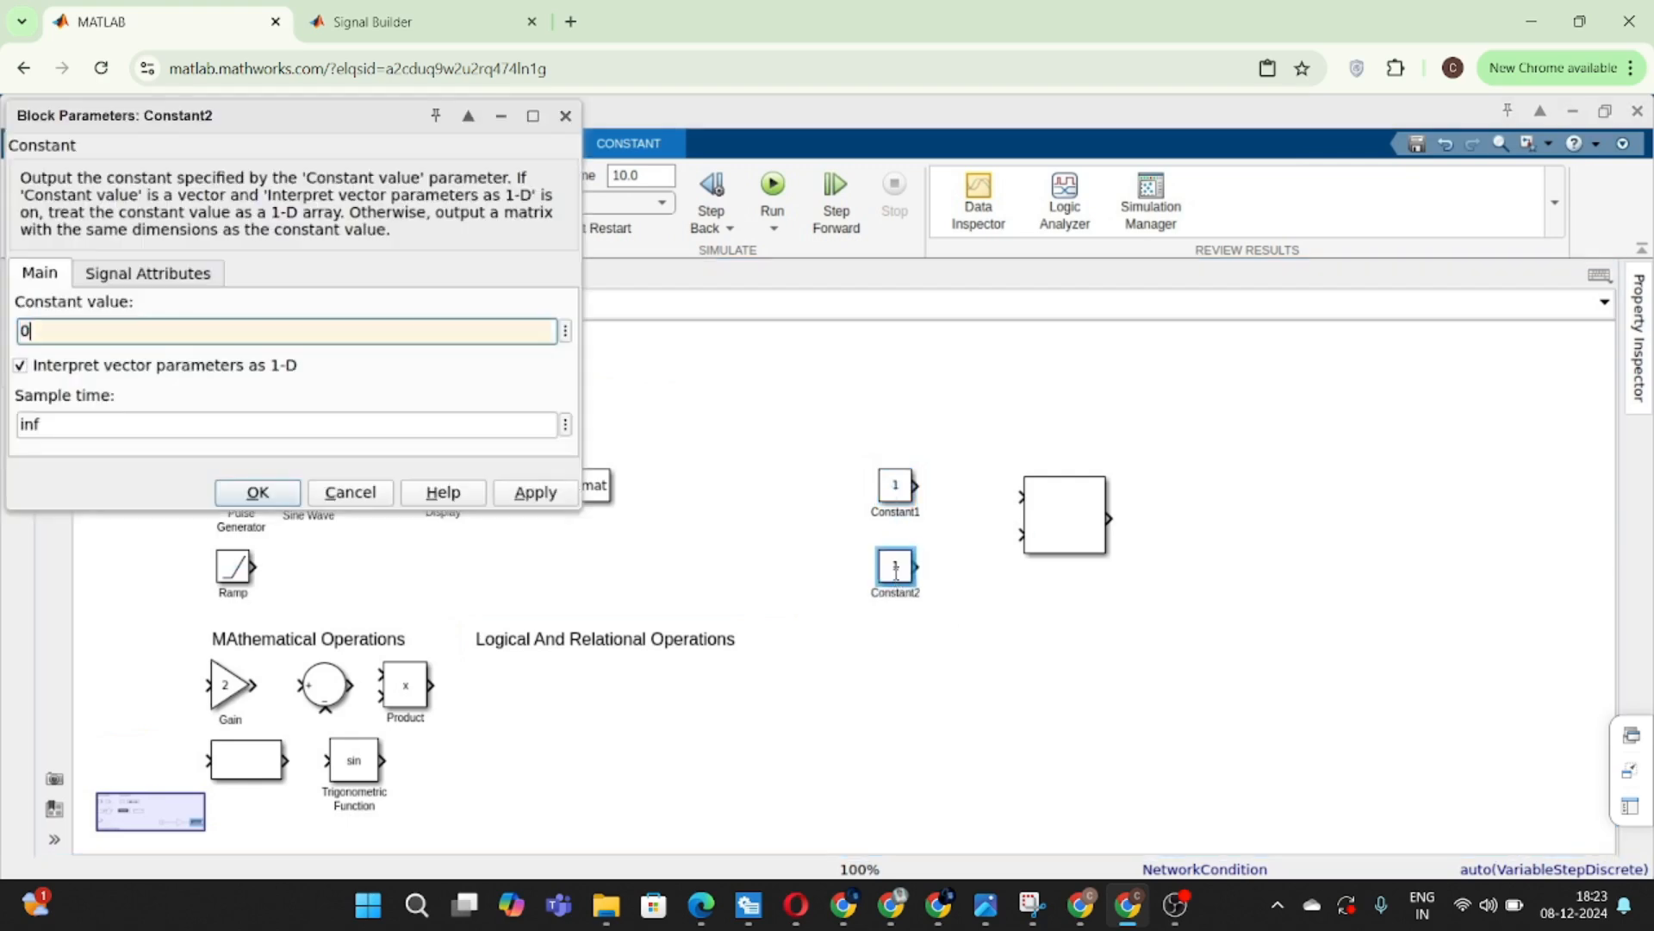
{"action": "key", "text": "Return"}
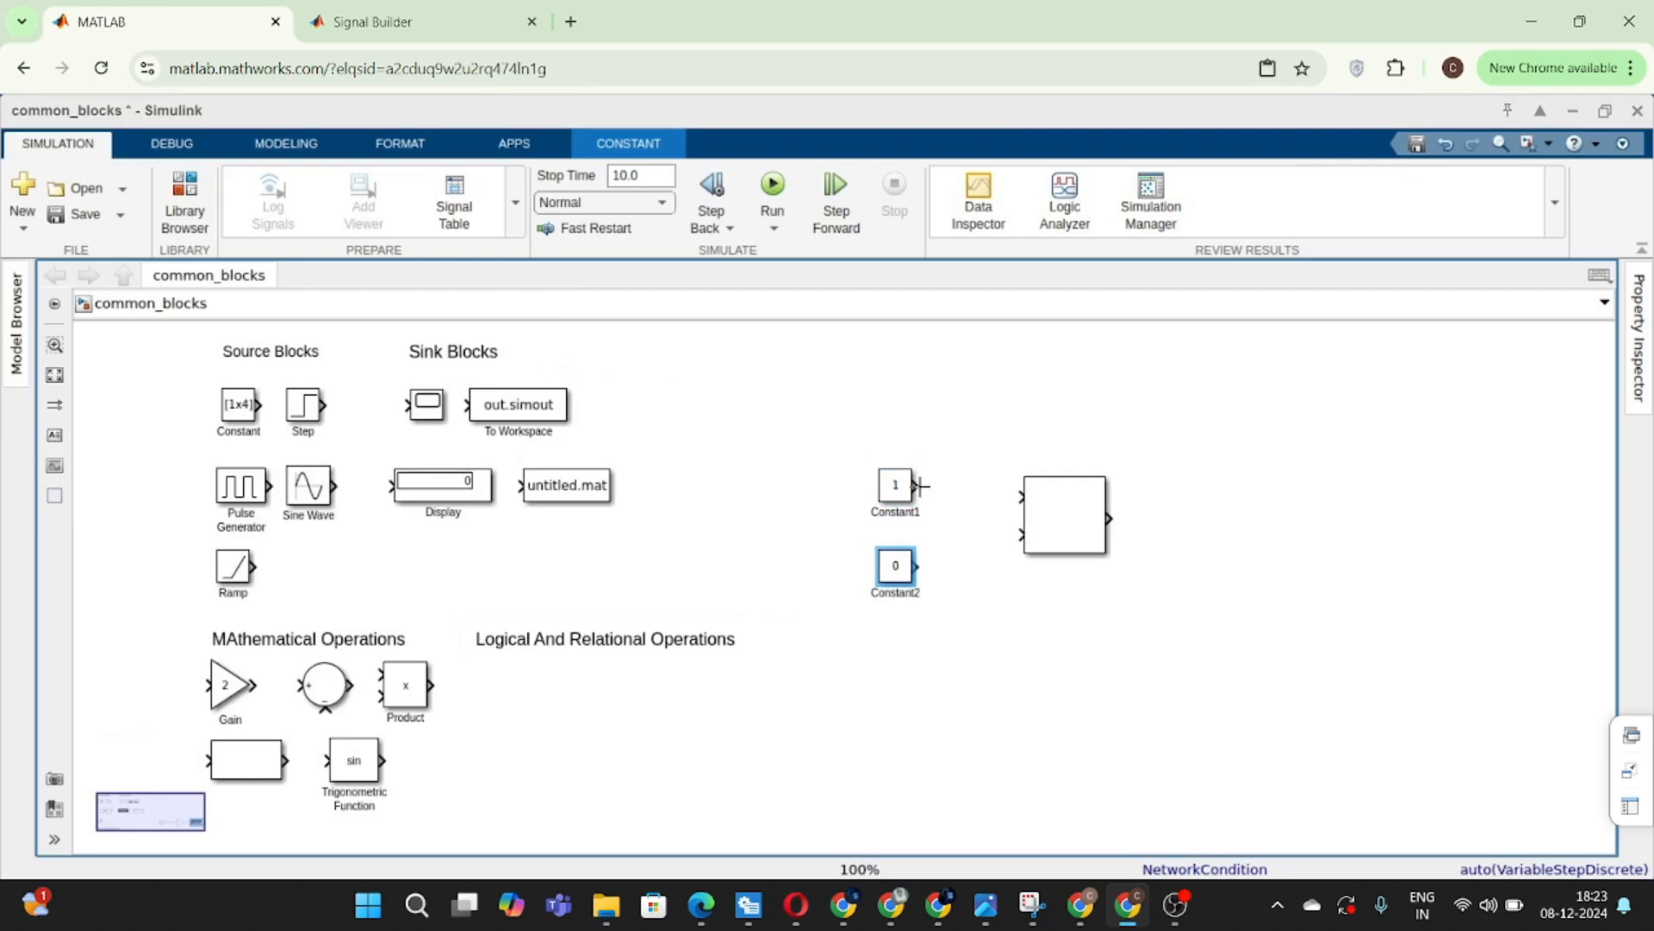
- Connect both constants to the Logical Operator's inputs and attach a copy of the Display block to its output
{"action": "left_click_drag", "start_coordinate": [919, 486], "coordinate": [1025, 505]}
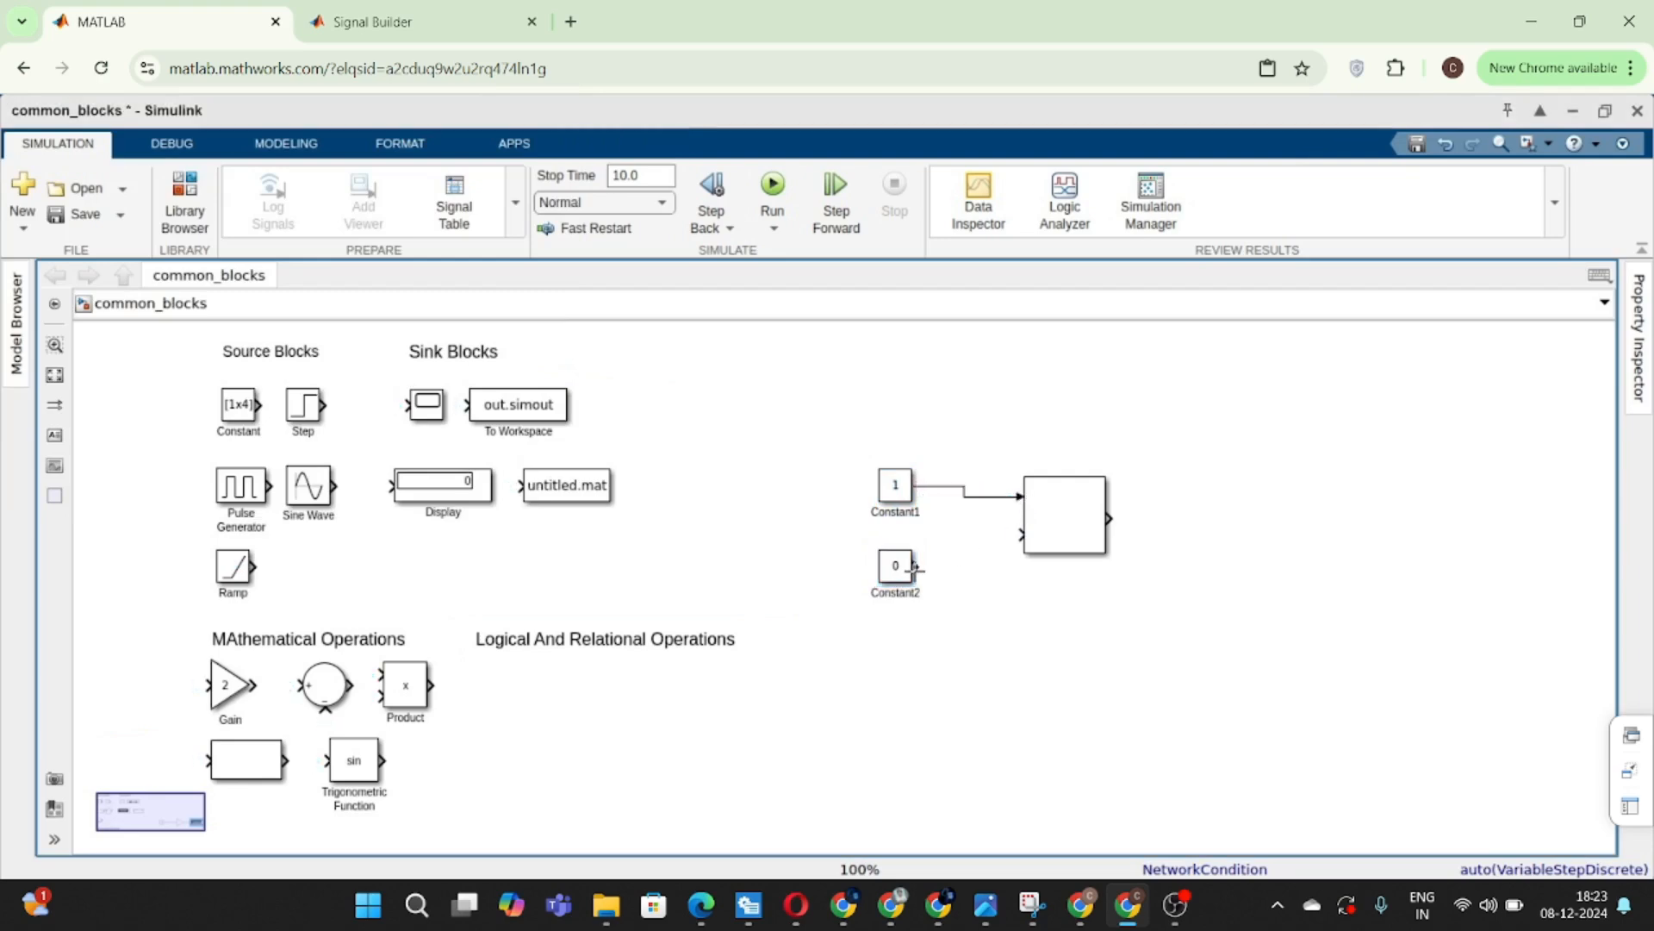
{"action": "left_click_drag", "start_coordinate": [916, 566], "coordinate": [1022, 535]}
{"action": "left_click_drag", "start_coordinate": [411, 487], "coordinate": [1355, 517]}
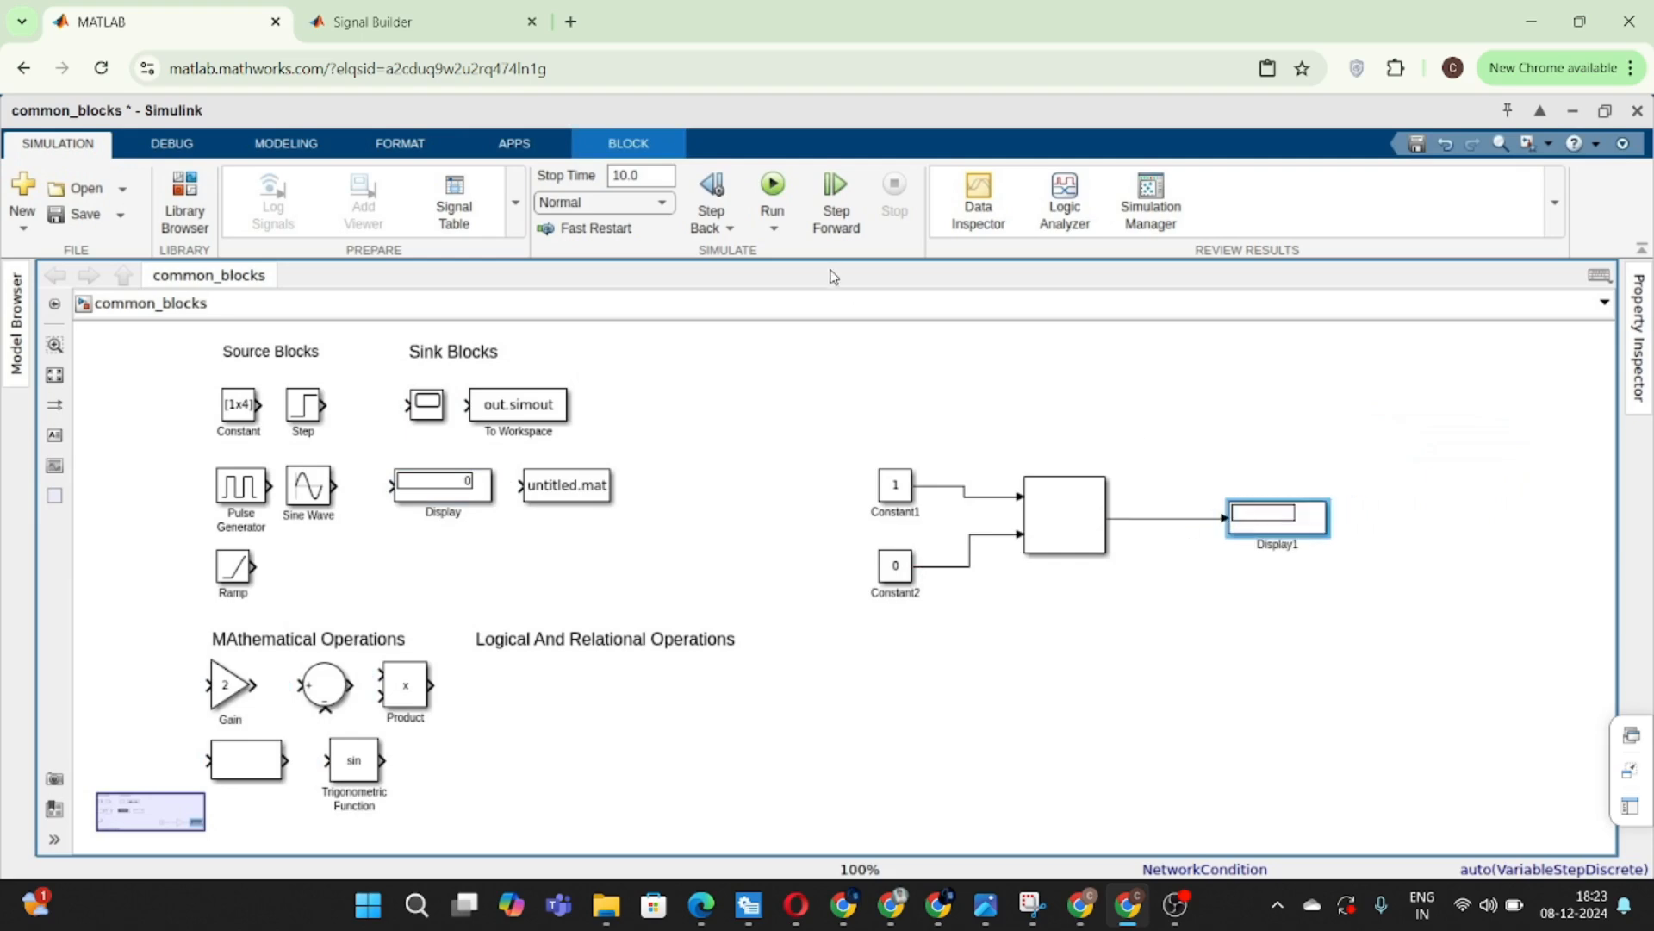
- Run the simulation, then set the lower constant to 1 and run it again
{"action": "left_click", "coordinate": [776, 198]}
{"action": "double_click", "coordinate": [896, 566]}
{"action": "type", "text": "1"}
{"action": "key", "text": "Return"}
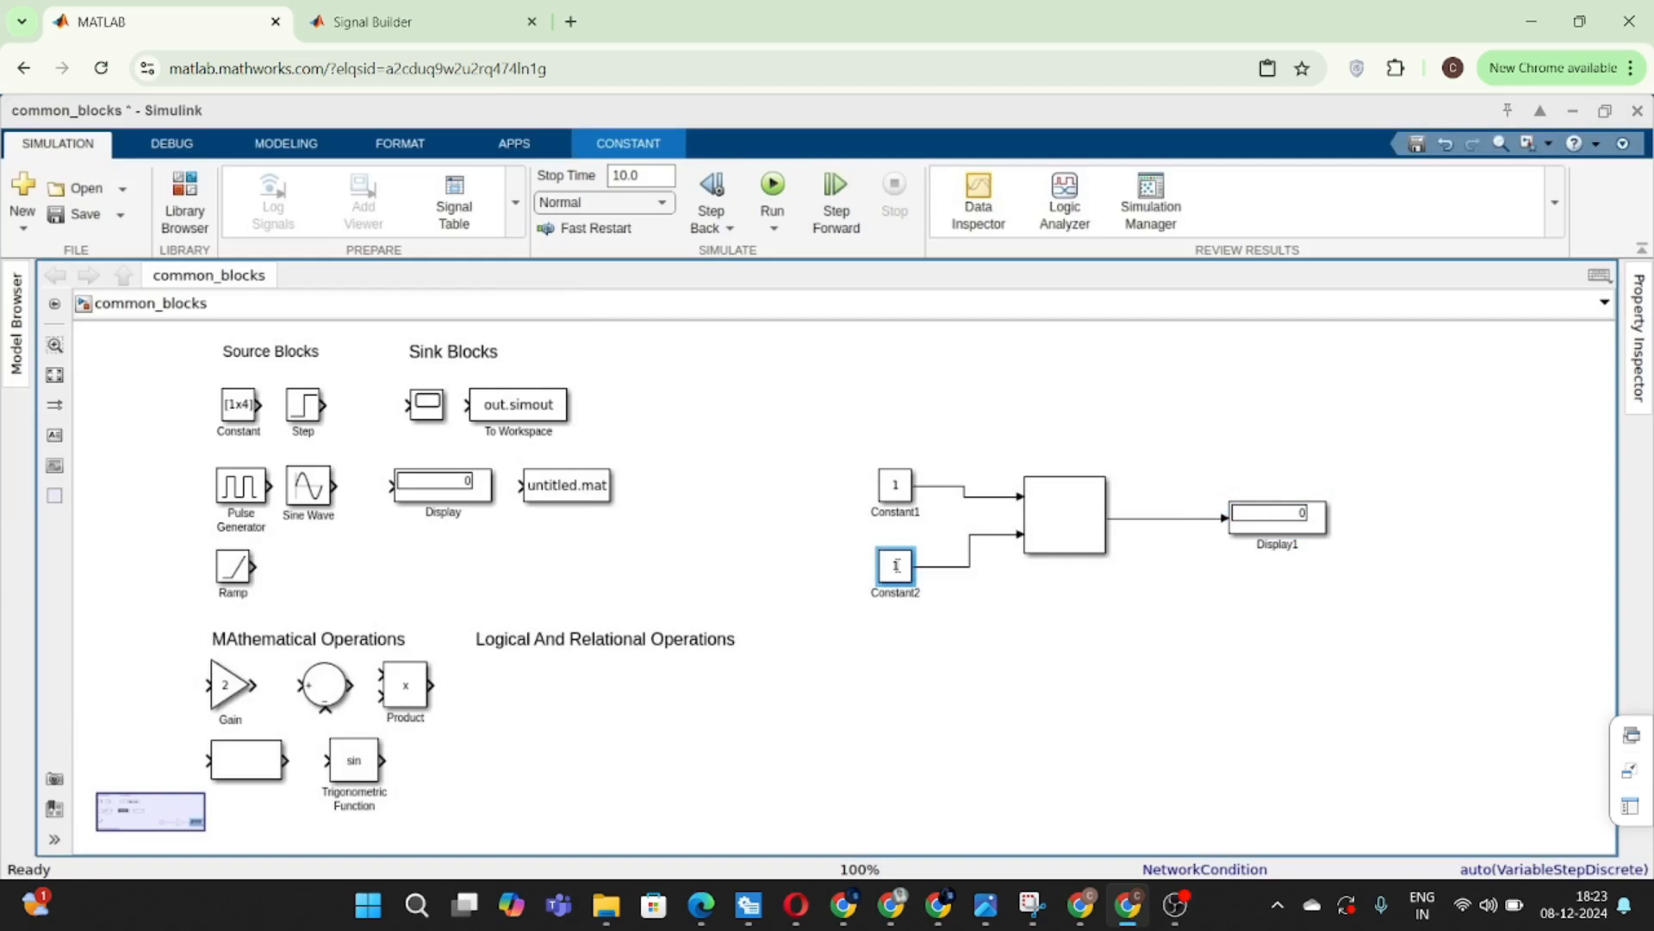
{"action": "left_click", "coordinate": [773, 190]}
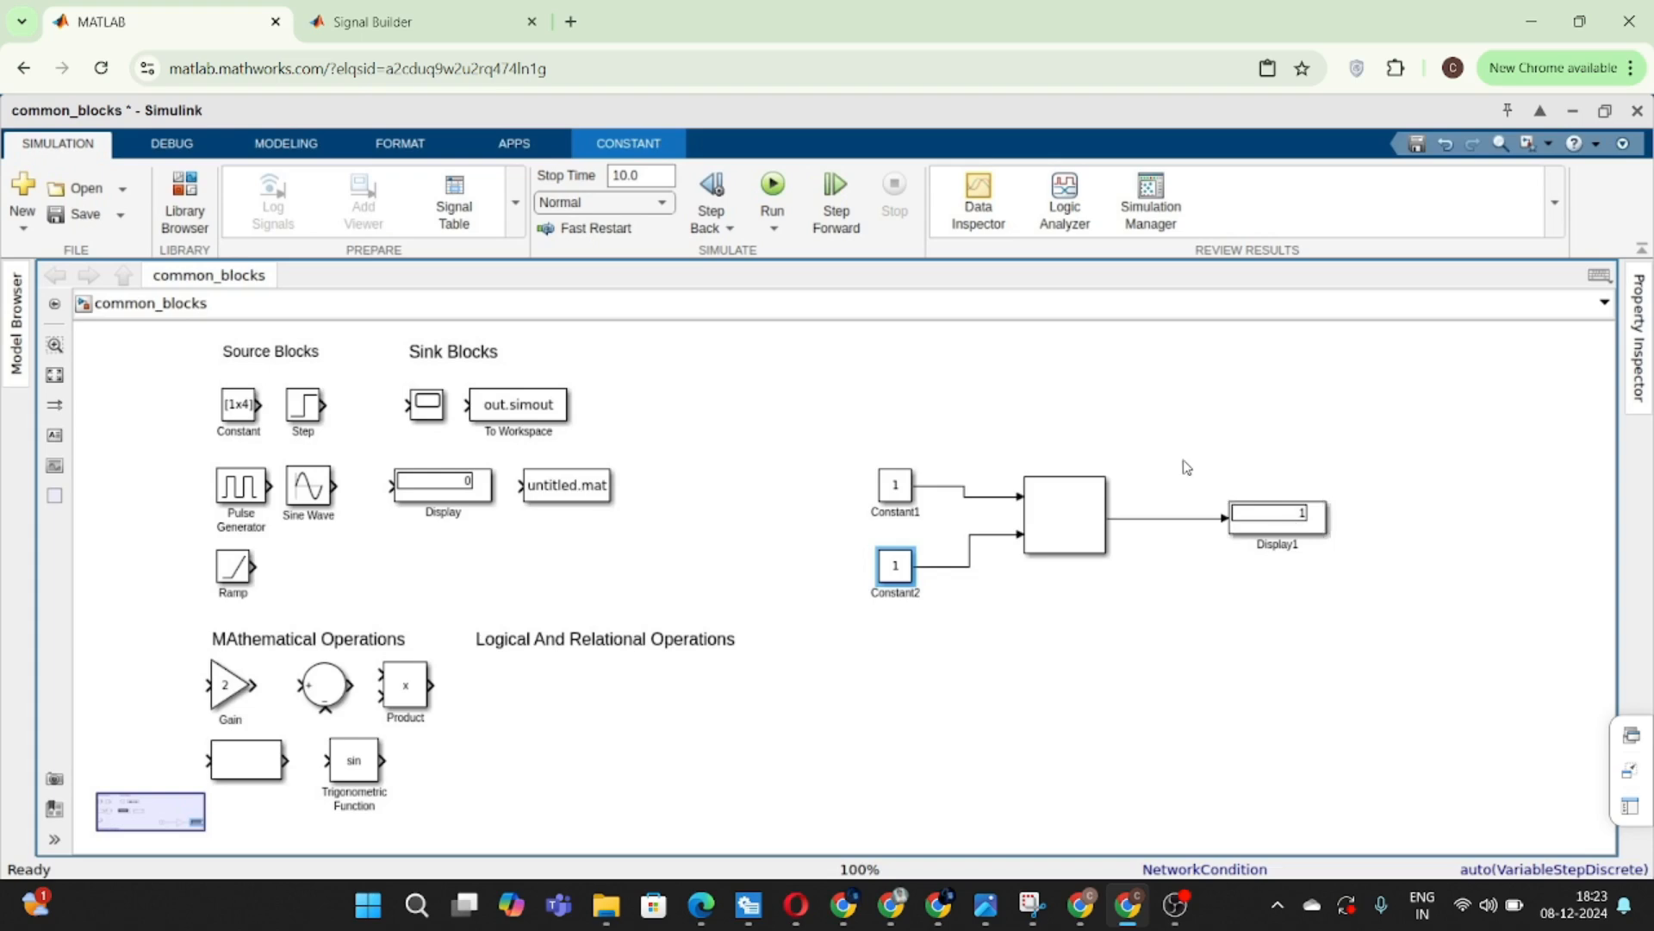
- Delete the Display block and both constants connected to the Logical Operator, along with their signal lines
{"action": "left_click", "coordinate": [1187, 466]}
{"action": "left_click_drag", "start_coordinate": [1174, 489], "coordinate": [1359, 601]}
{"action": "key", "text": "Delete"}
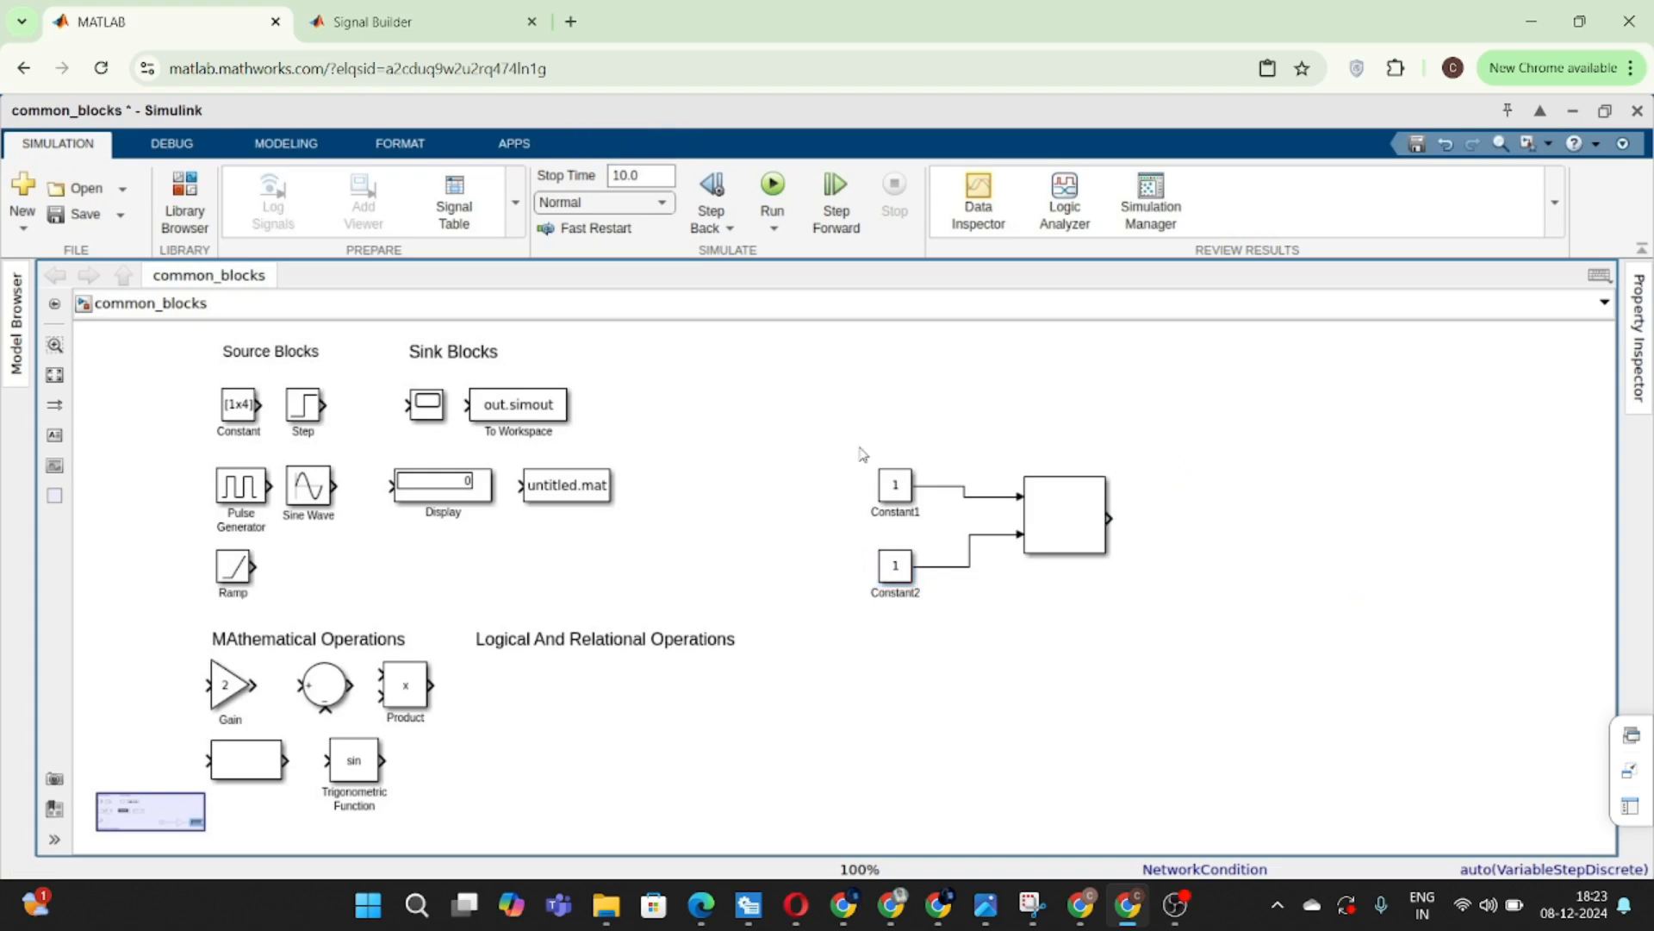
{"action": "left_click_drag", "start_coordinate": [863, 454], "coordinate": [964, 617]}
{"action": "key", "text": "Delete"}
- Shrink the Logical Operator block and place it under the "Logical And Relational Operations" heading
{"action": "left_click", "coordinate": [1095, 518]}
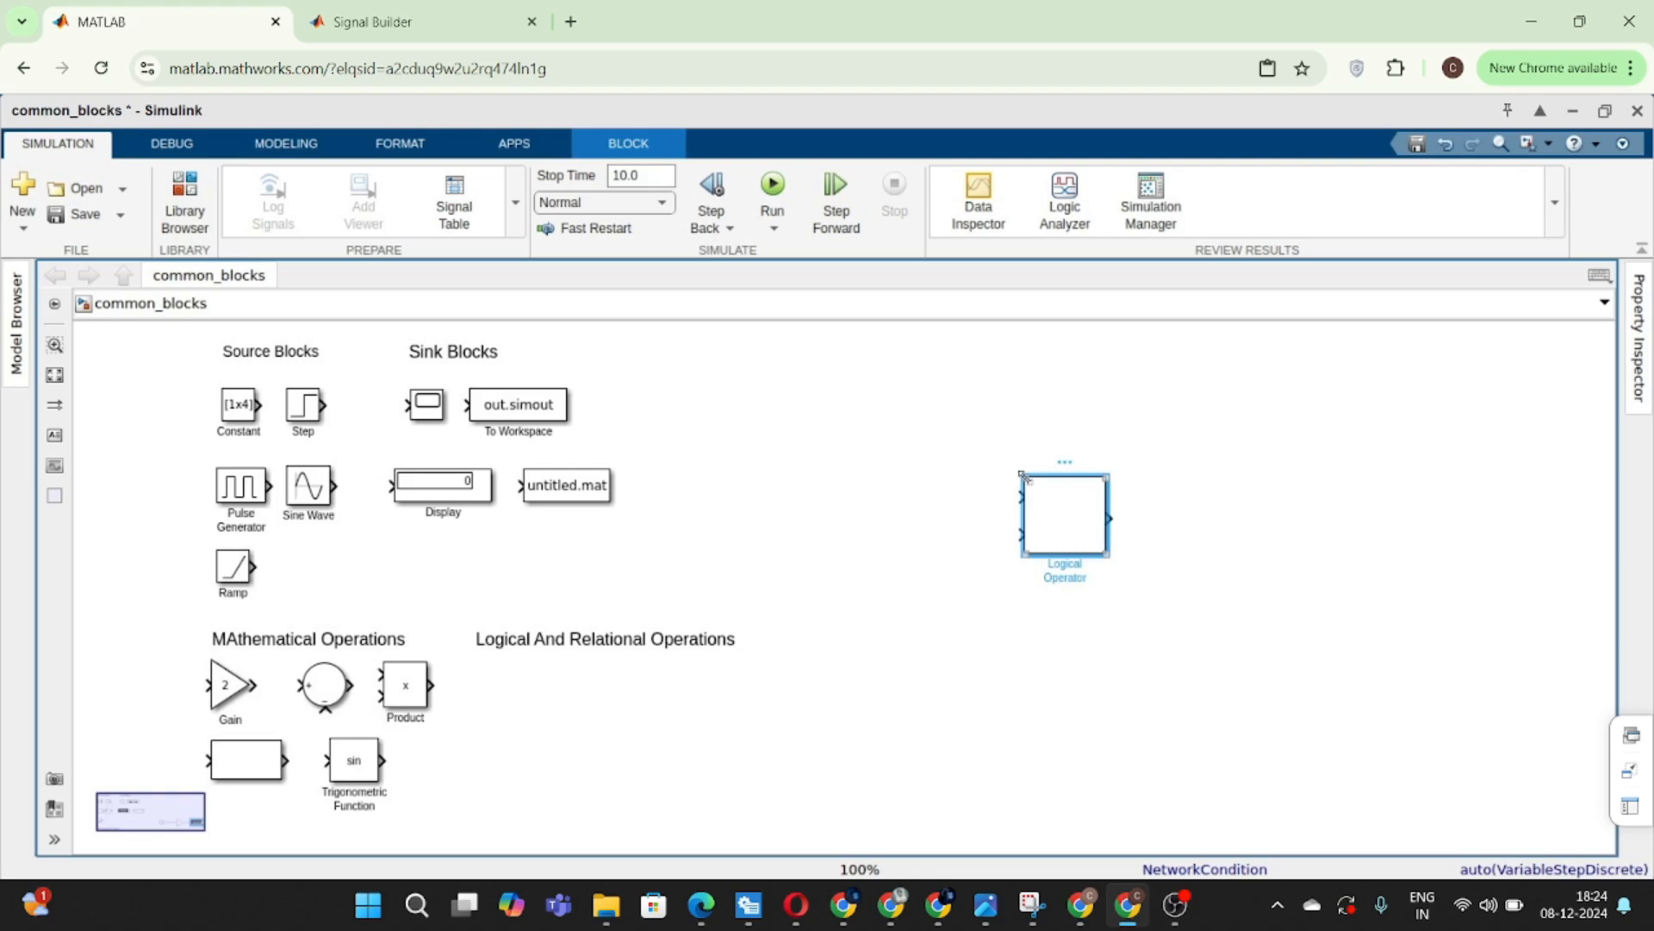
{"action": "left_click_drag", "start_coordinate": [1020, 473], "coordinate": [515, 702]}
{"action": "left_click", "coordinate": [1024, 657]}
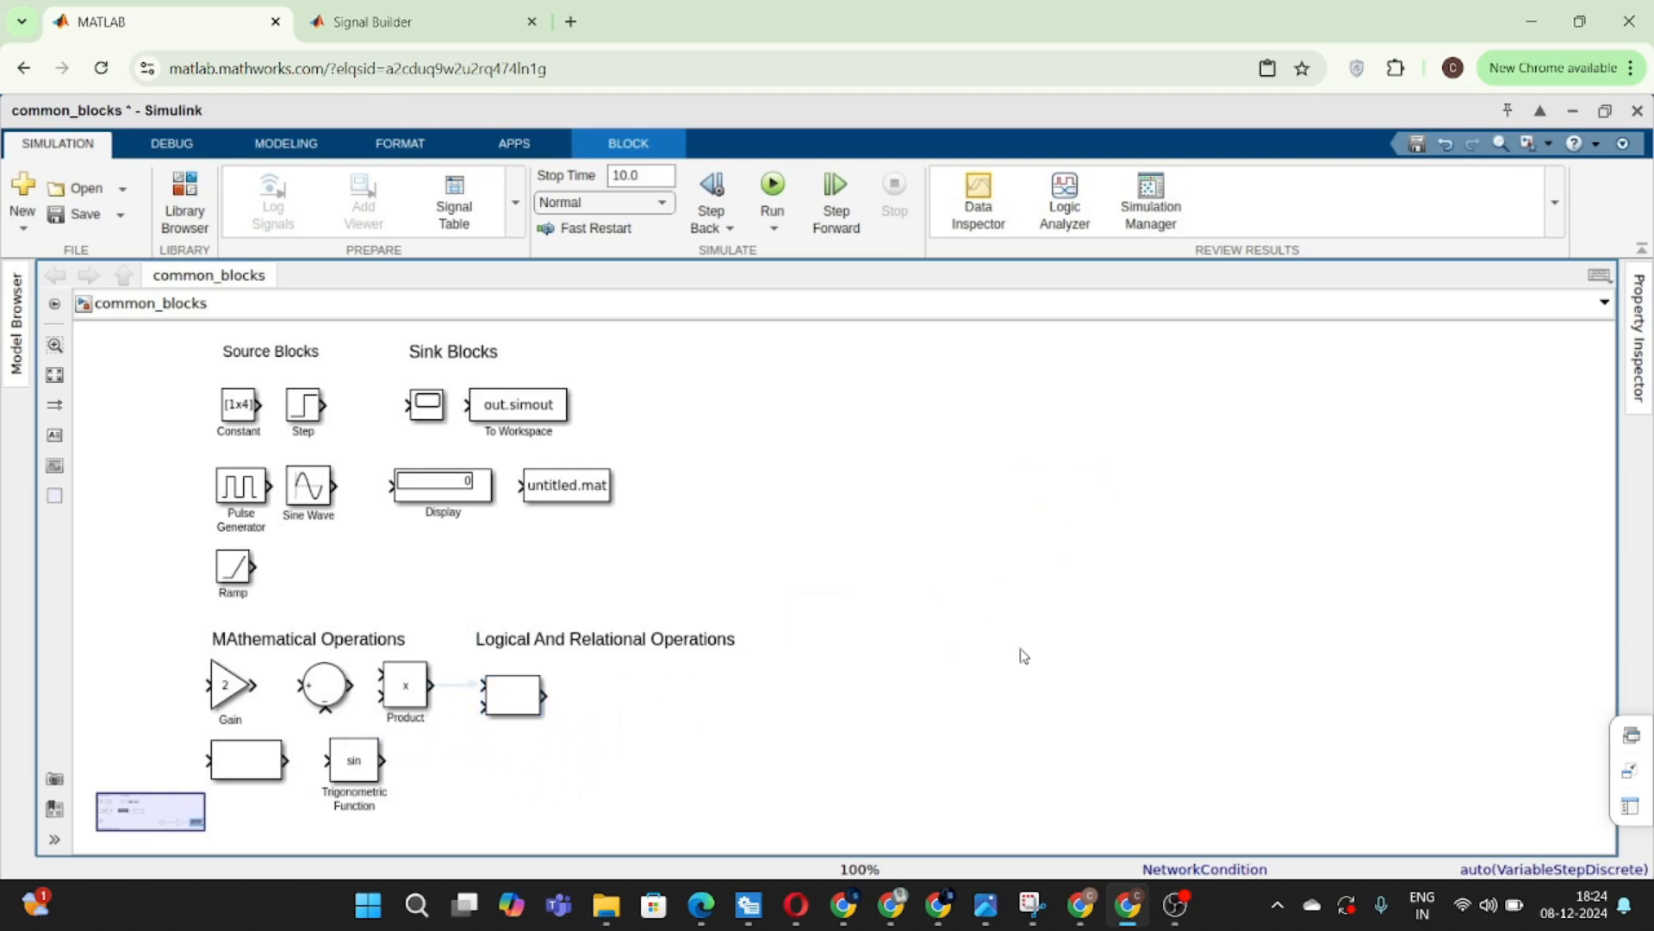
- Insert a Relational Operator block in the empty canvas area beside the block groups
{"action": "double_click", "coordinate": [1049, 566]}
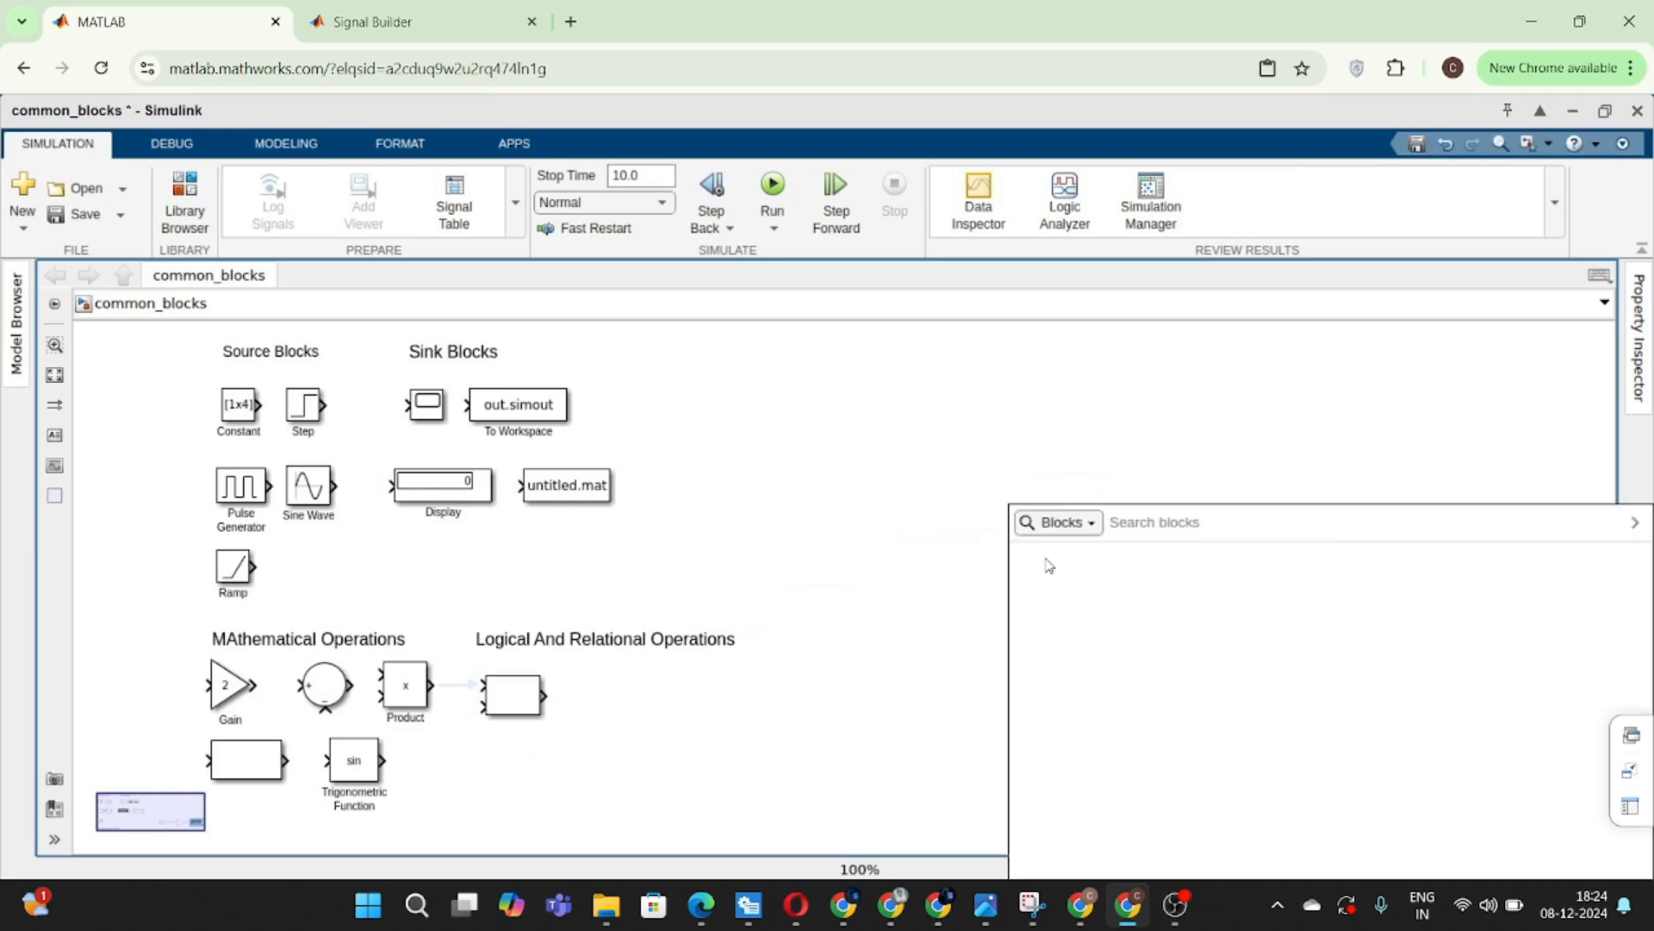
{"action": "type", "text": "Rel"}
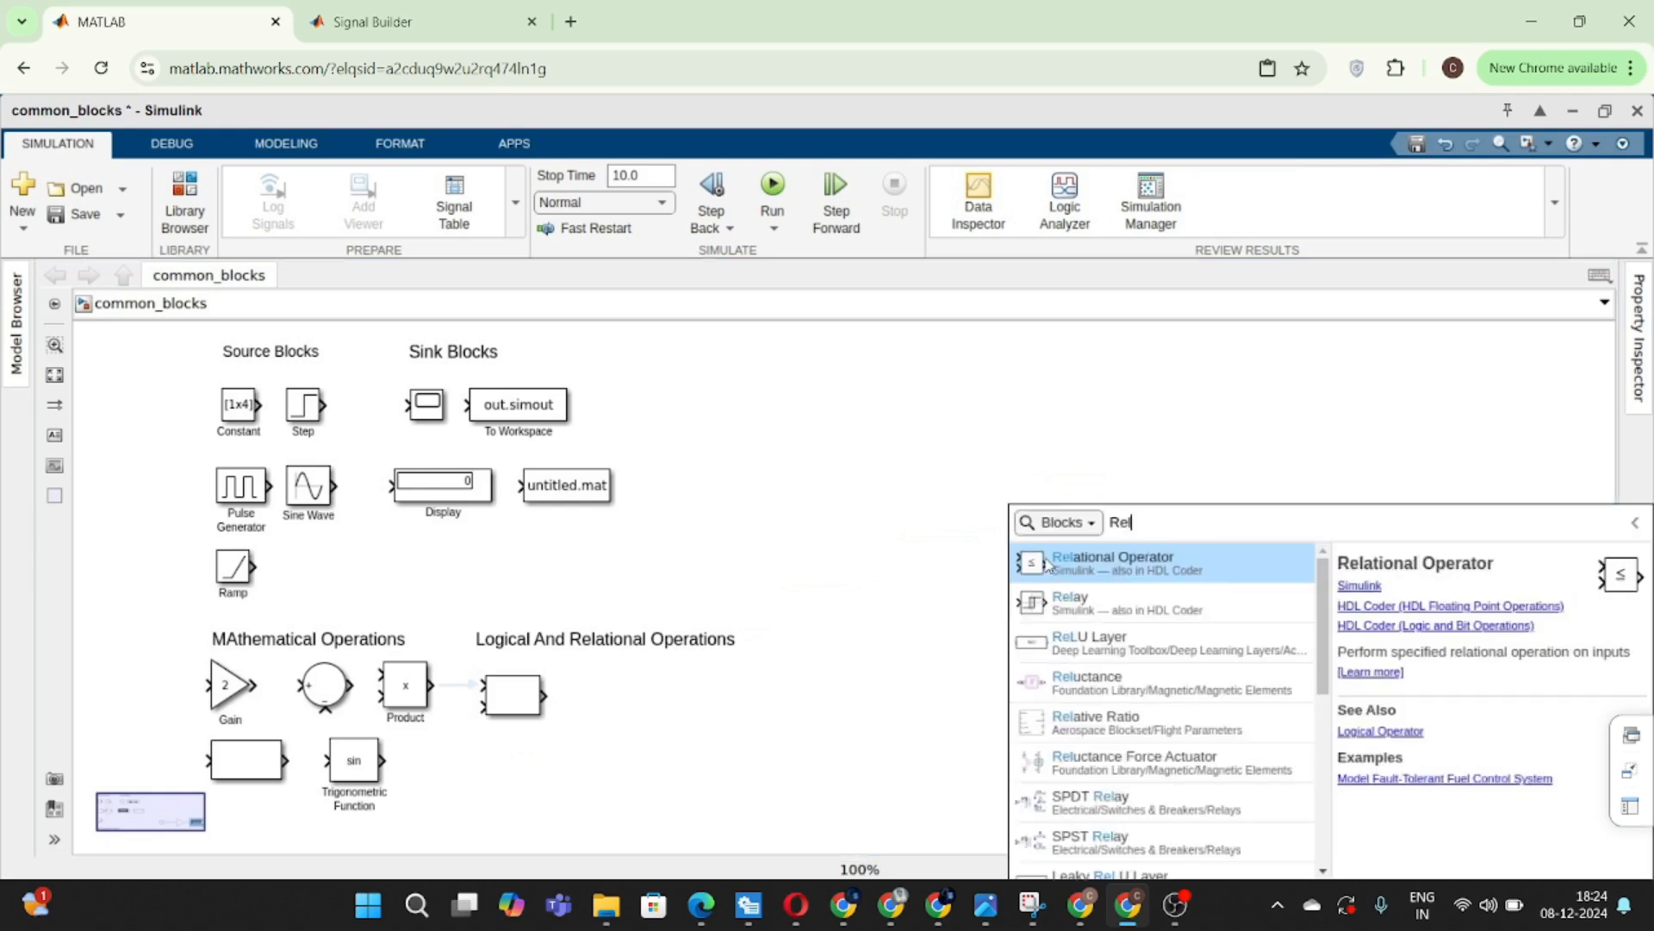
{"action": "key", "text": "Return"}
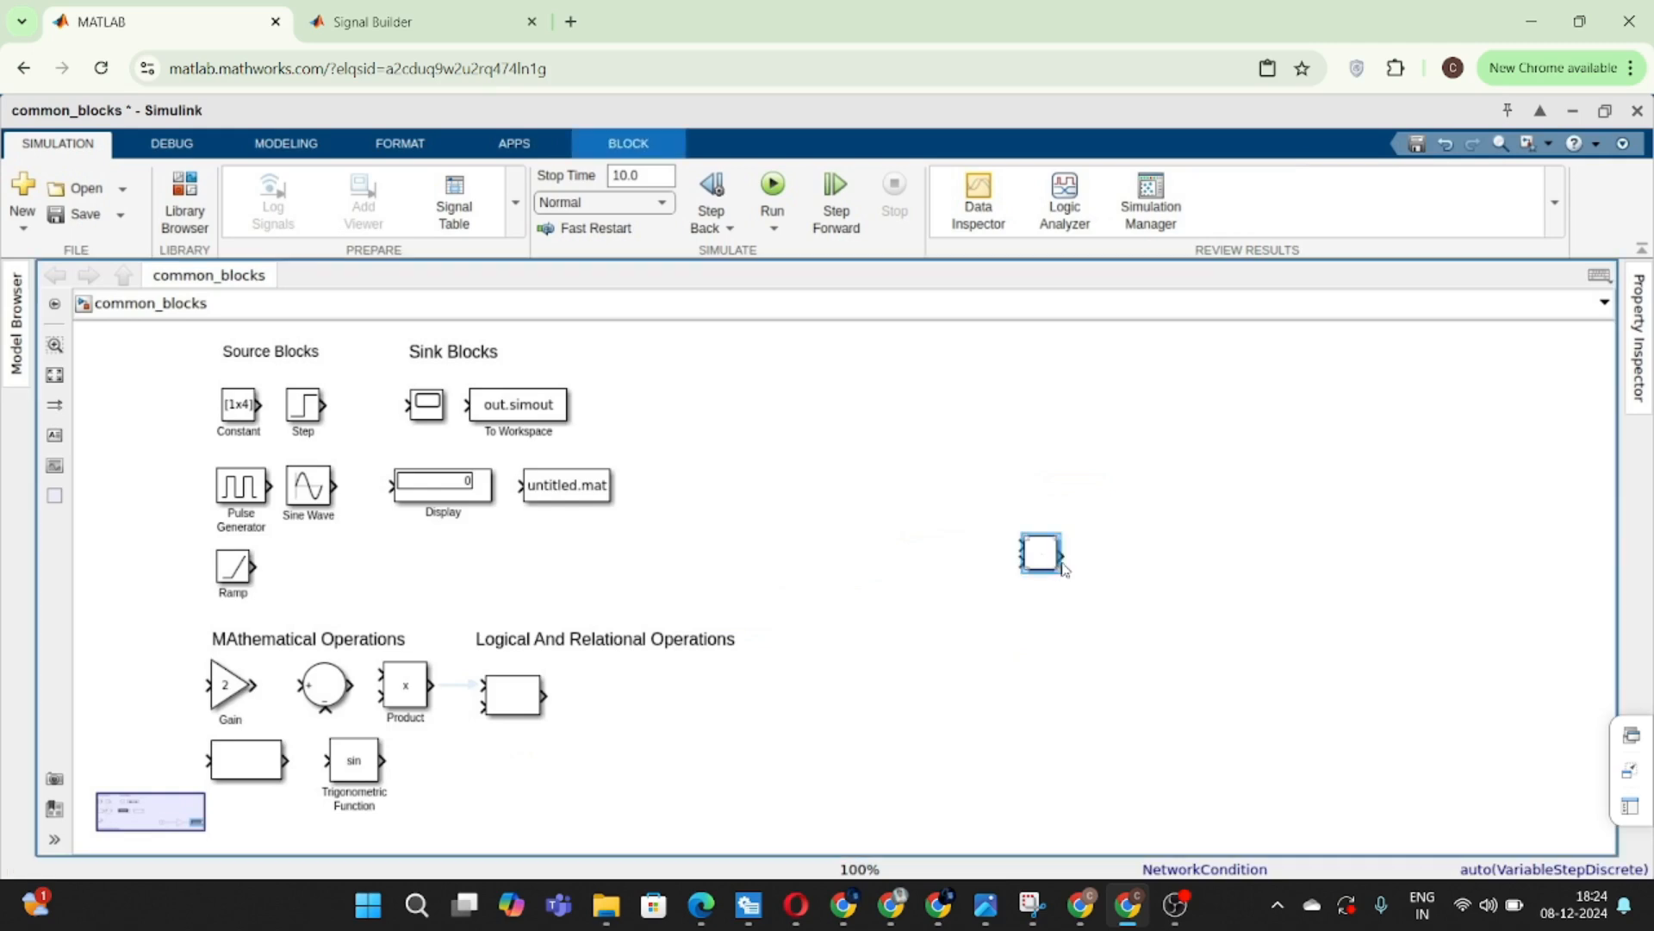
{"action": "left_click", "coordinate": [1097, 566]}
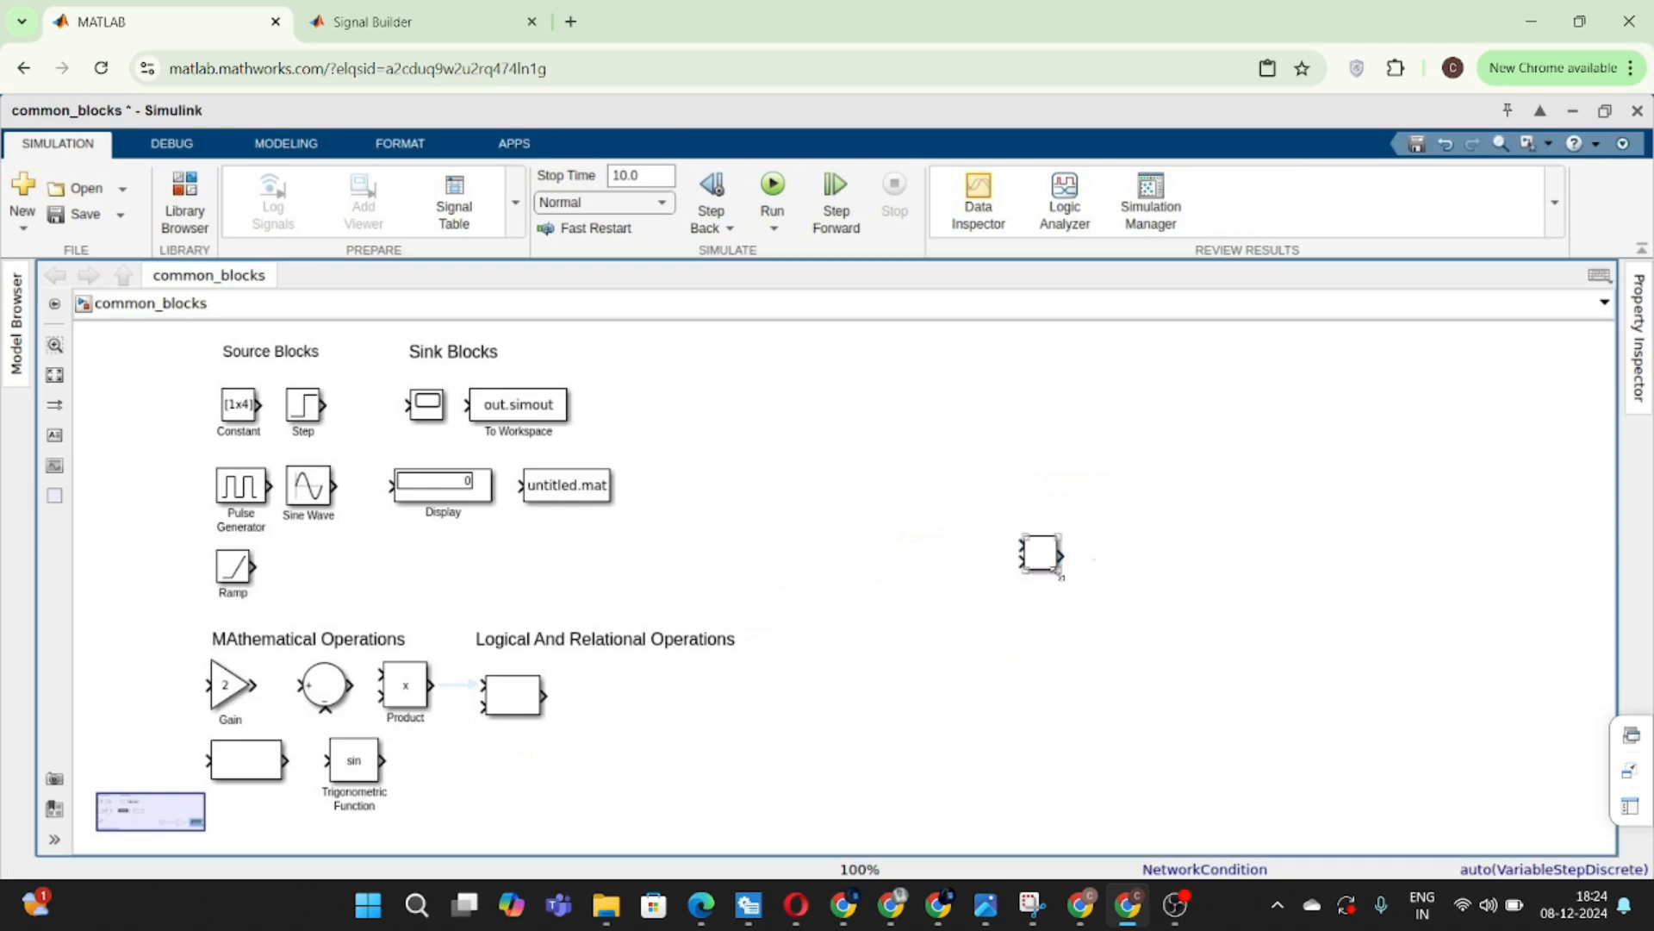
- Set the Relational Operator block's operator to == and accept the parameters
{"action": "left_click", "coordinate": [1045, 559]}
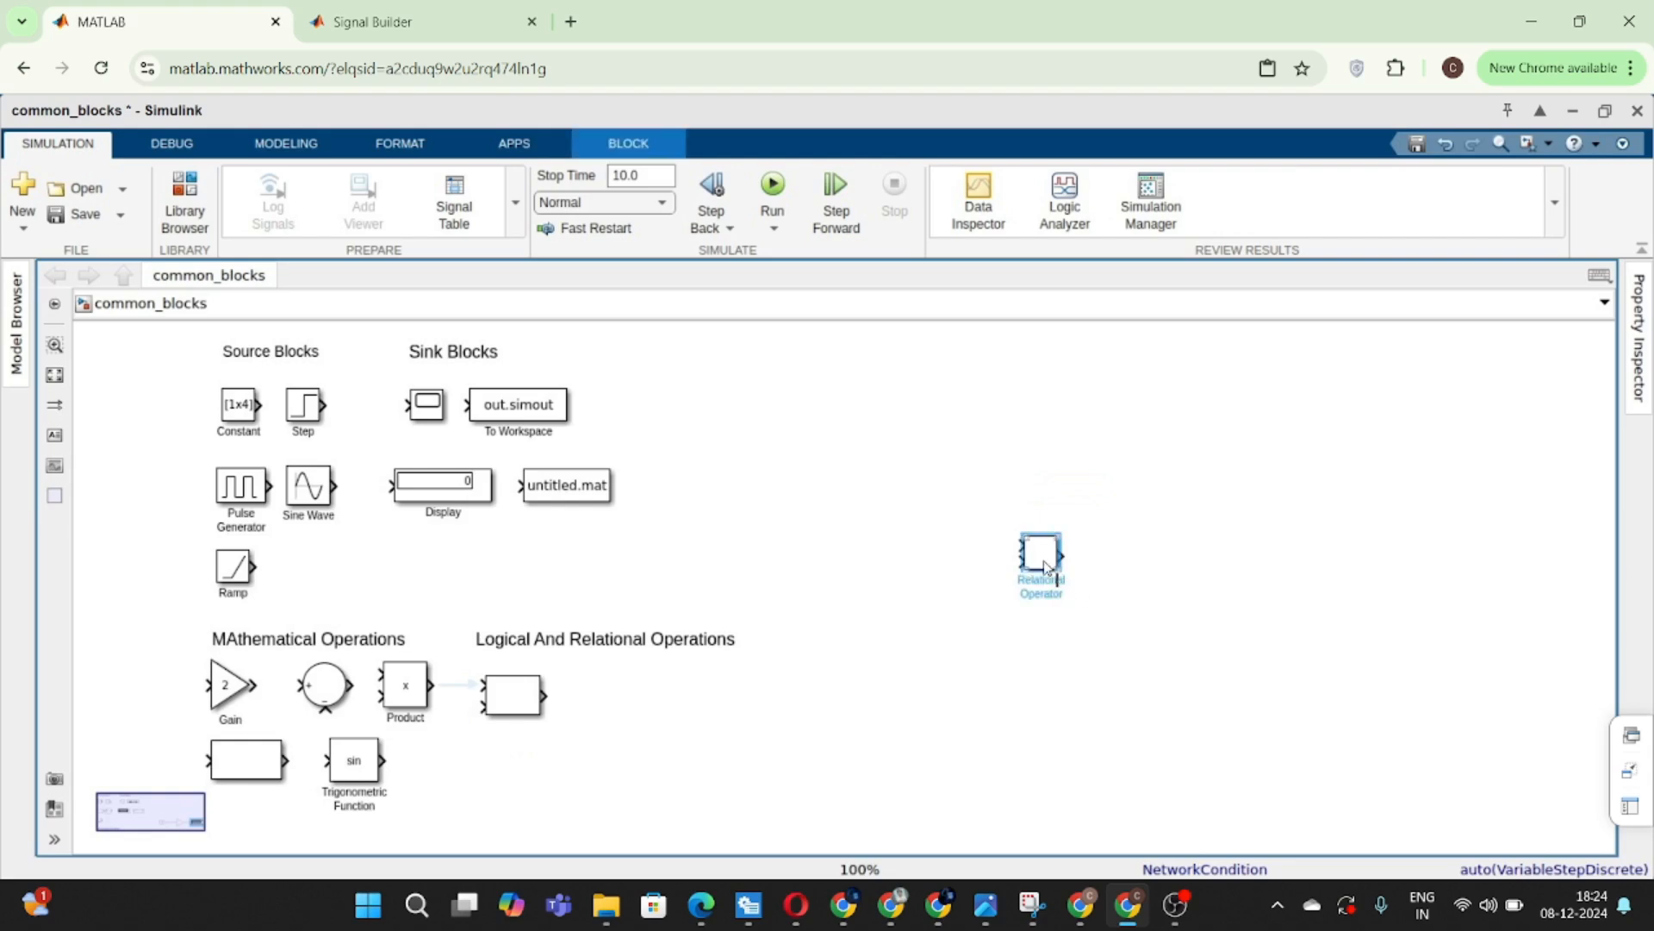
{"action": "double_click", "coordinate": [1046, 564]}
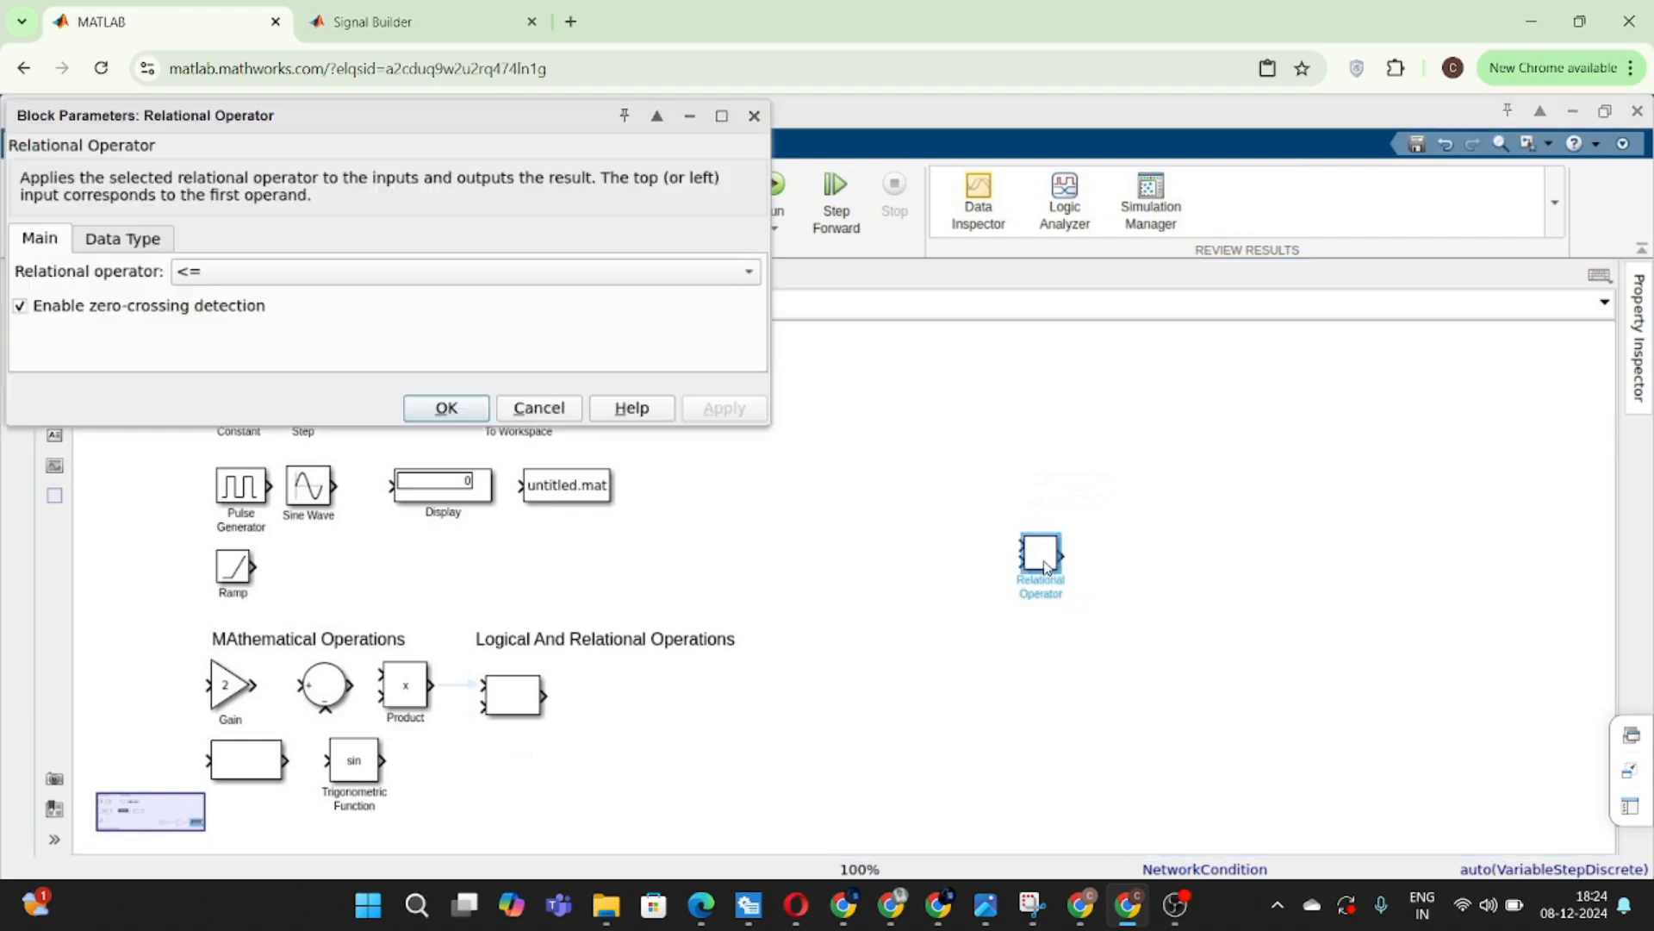
{"action": "left_click", "coordinate": [282, 272]}
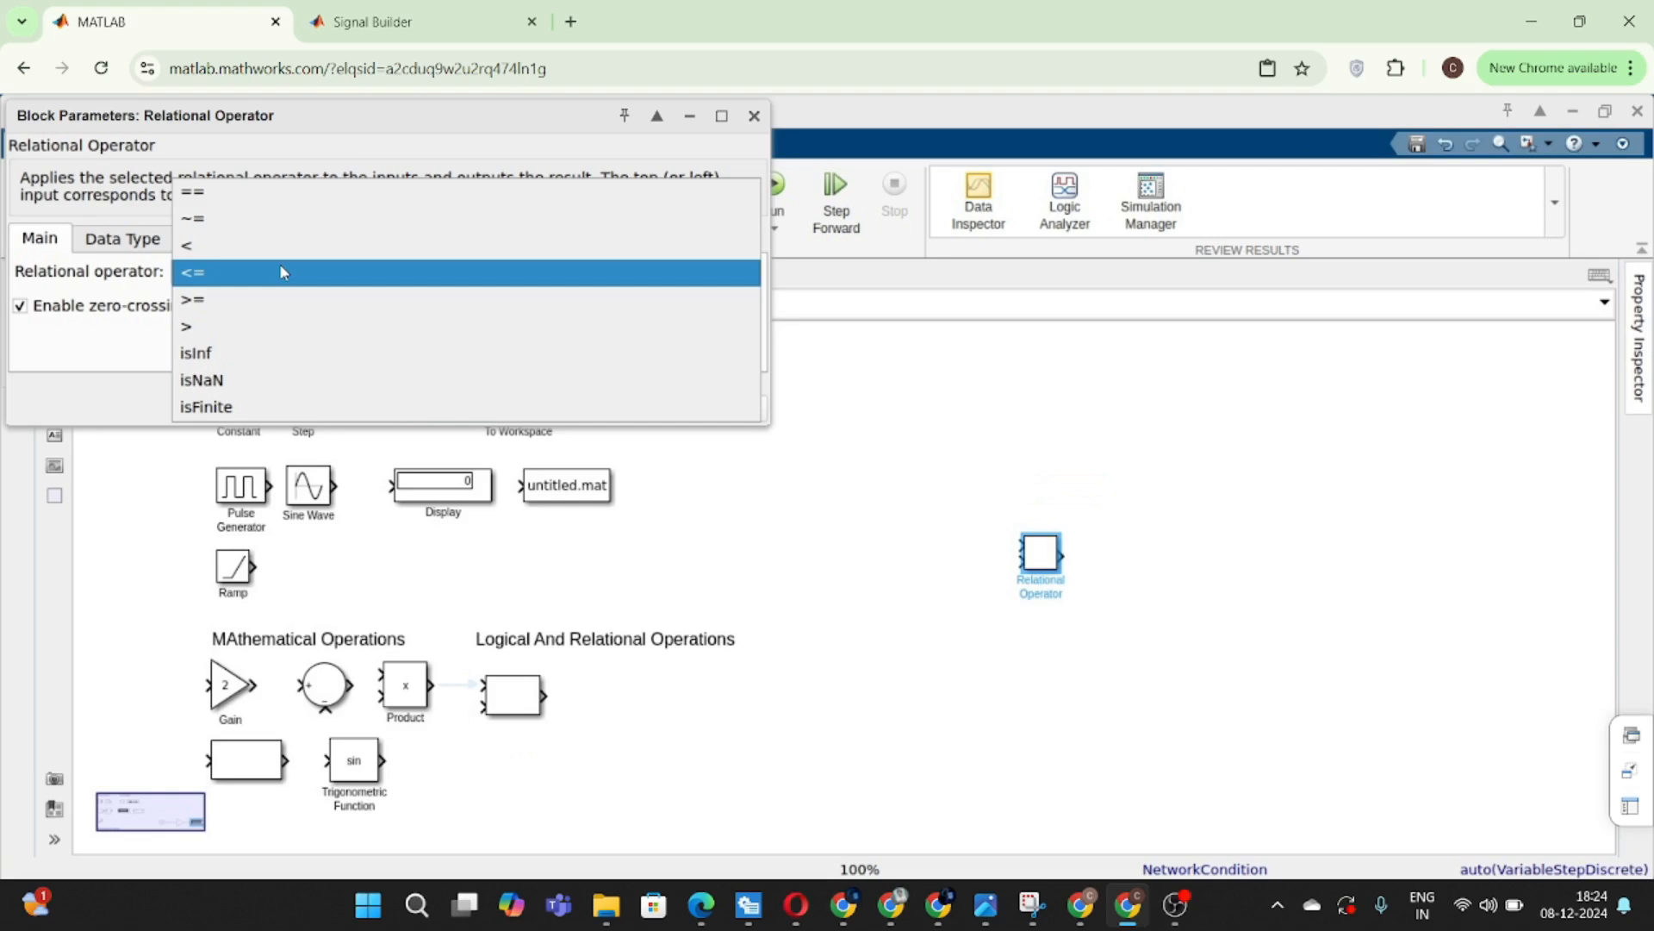
{"action": "left_click", "coordinate": [111, 346]}
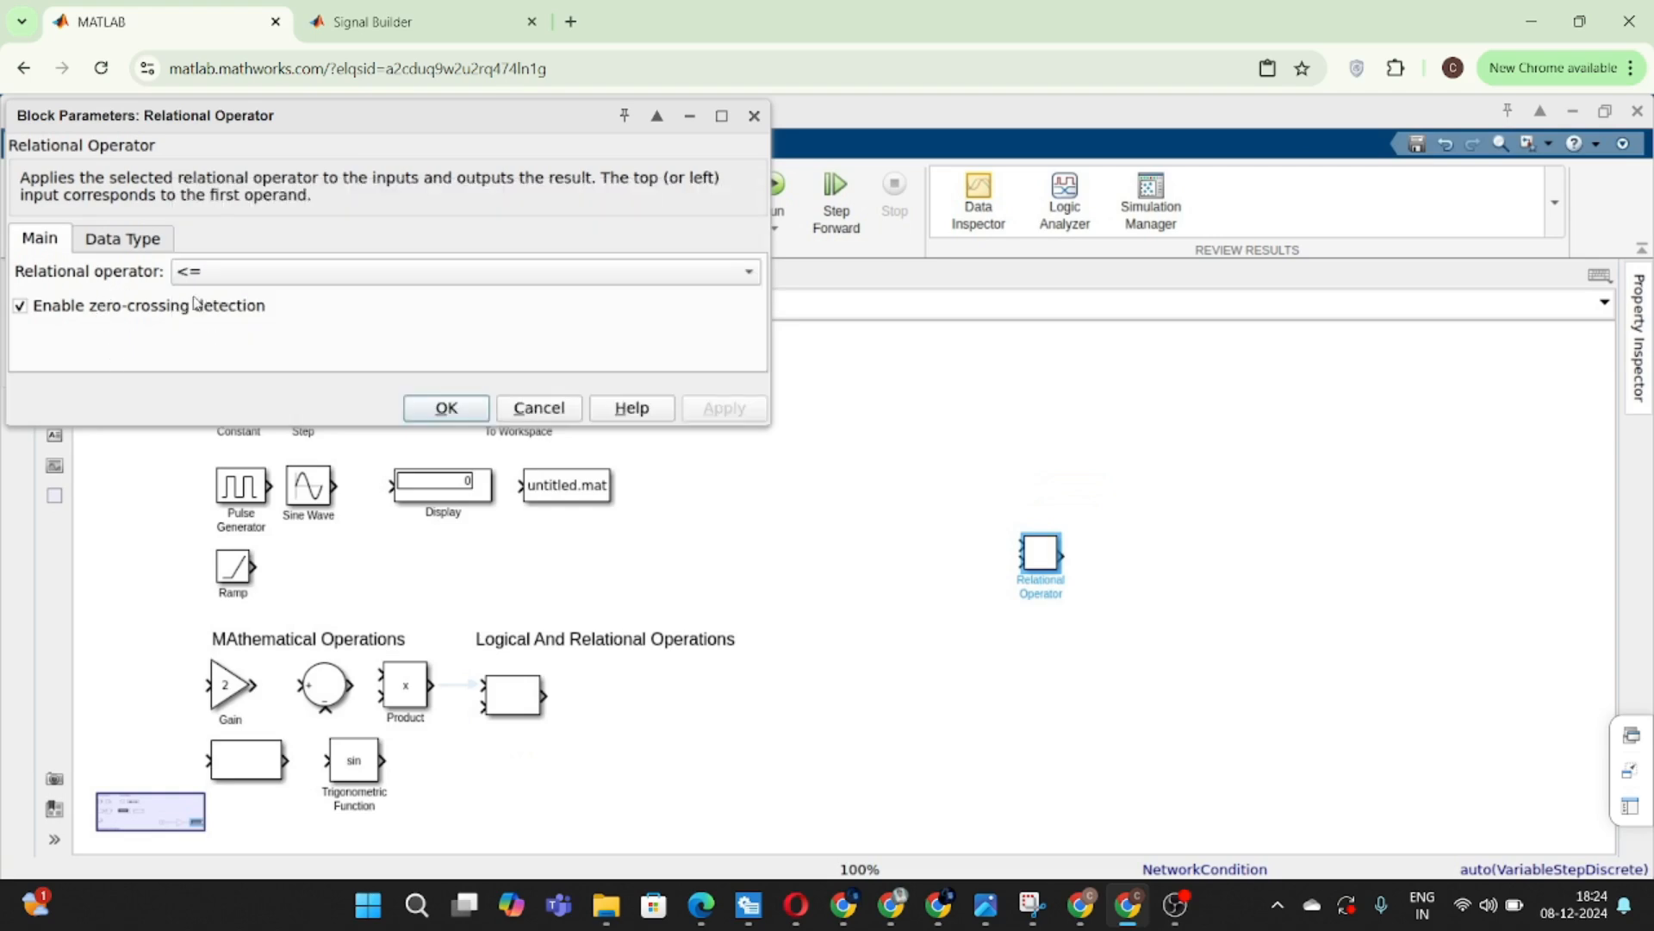
{"action": "left_click", "coordinate": [265, 276]}
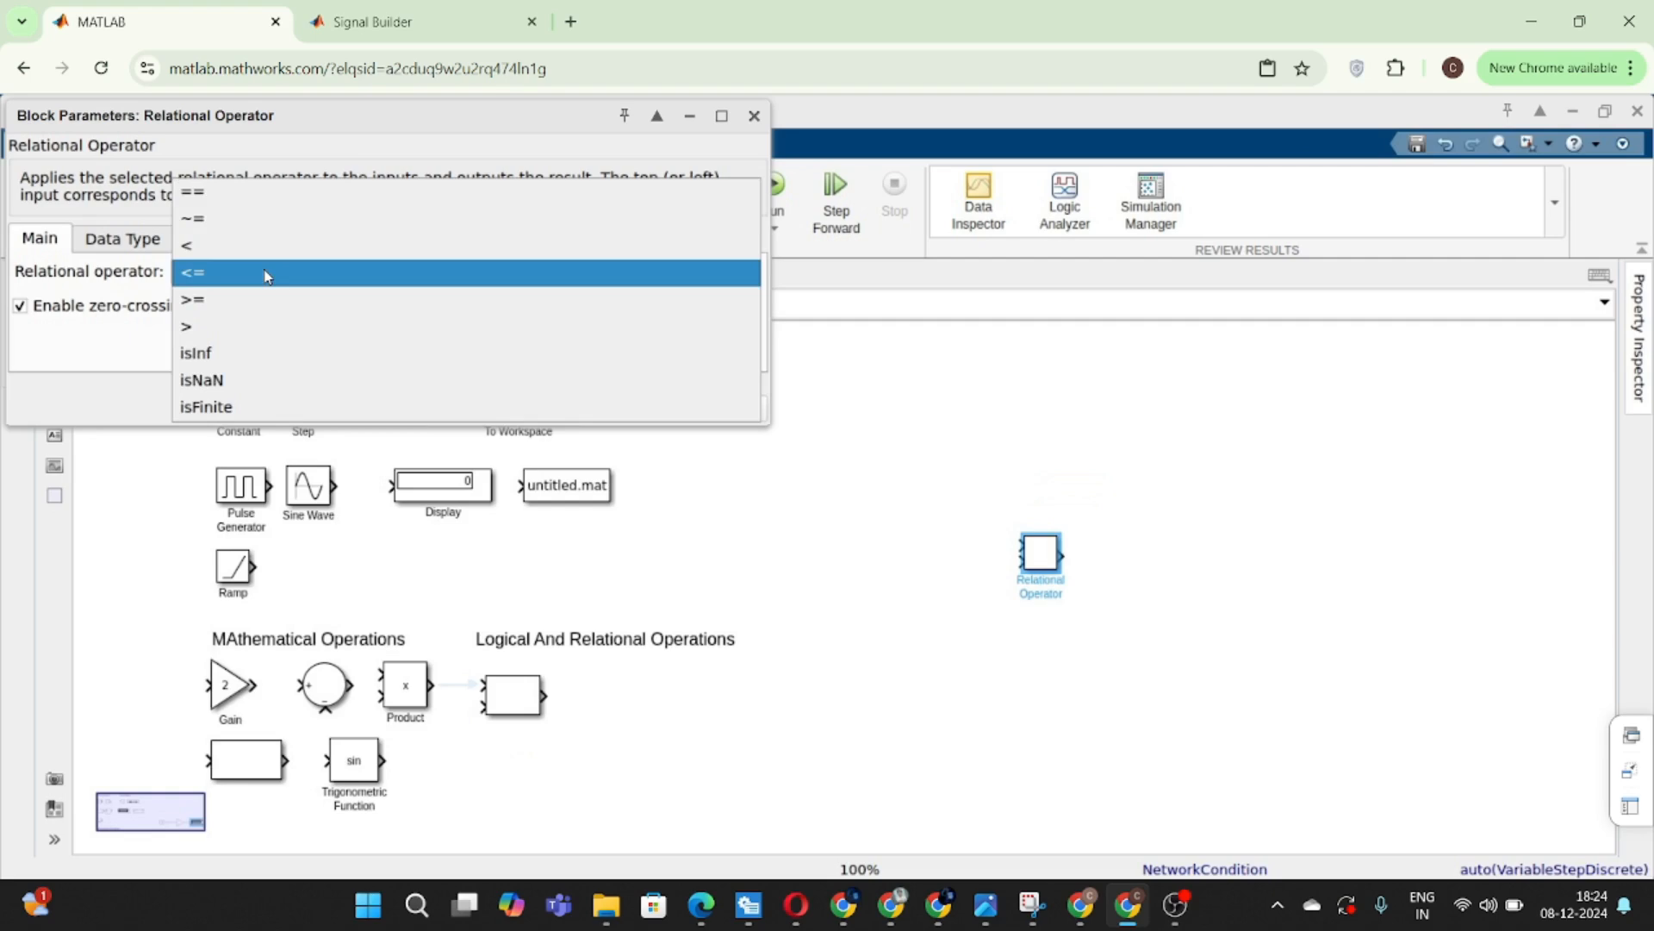
{"action": "left_click", "coordinate": [309, 192]}
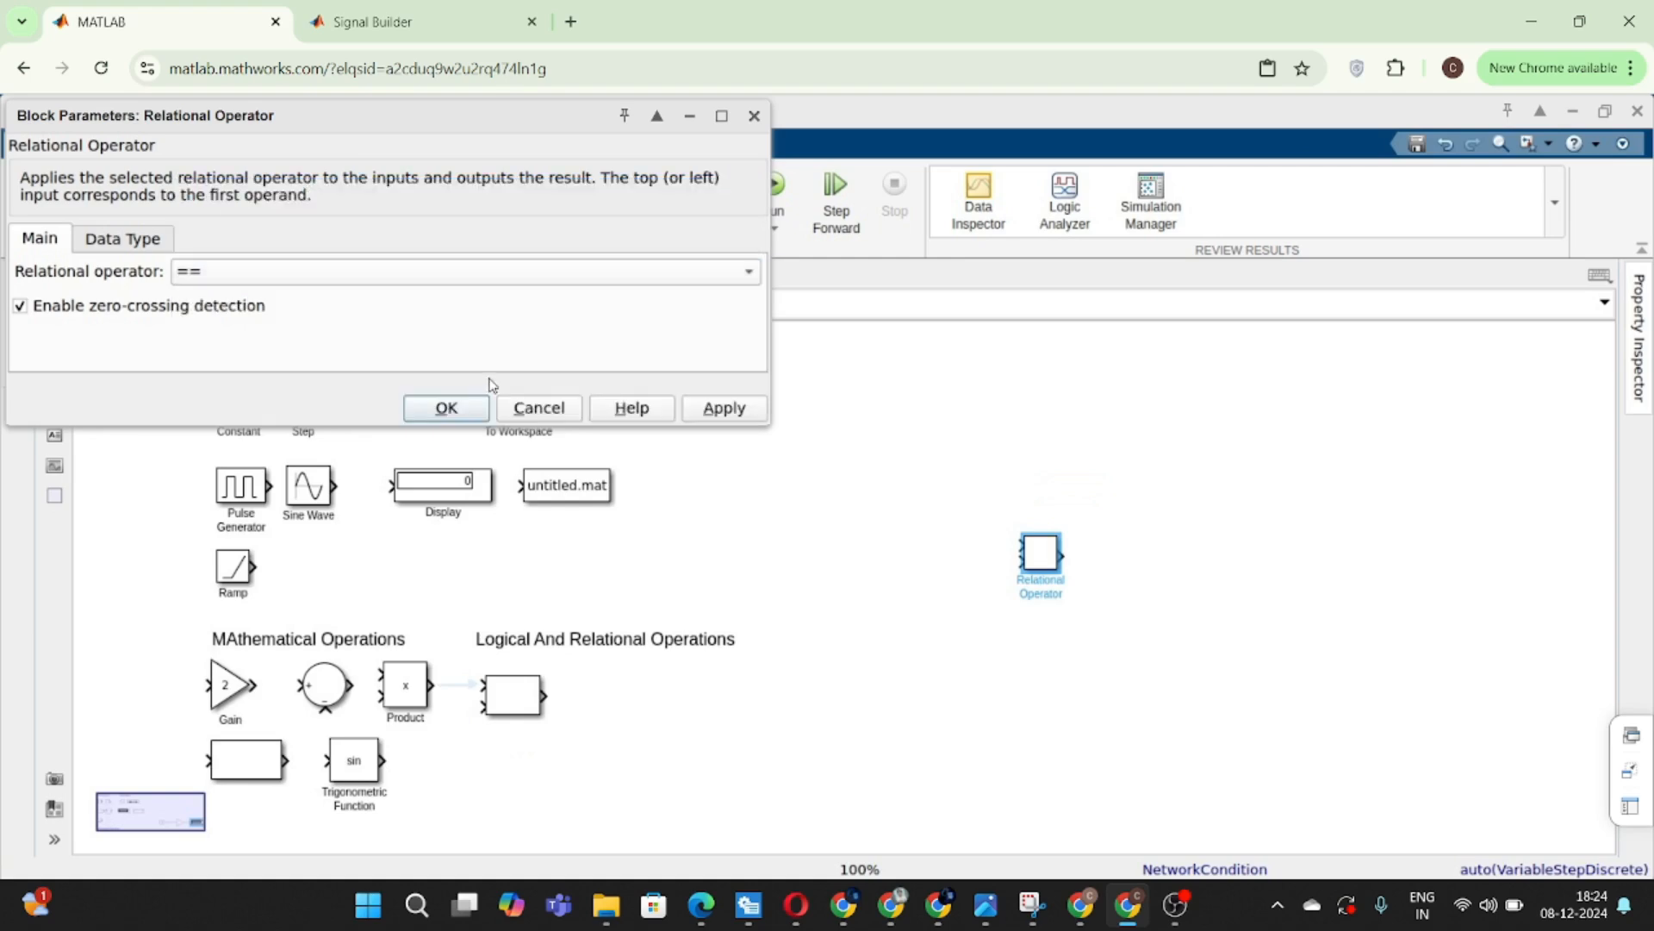
{"action": "left_click", "coordinate": [446, 415]}
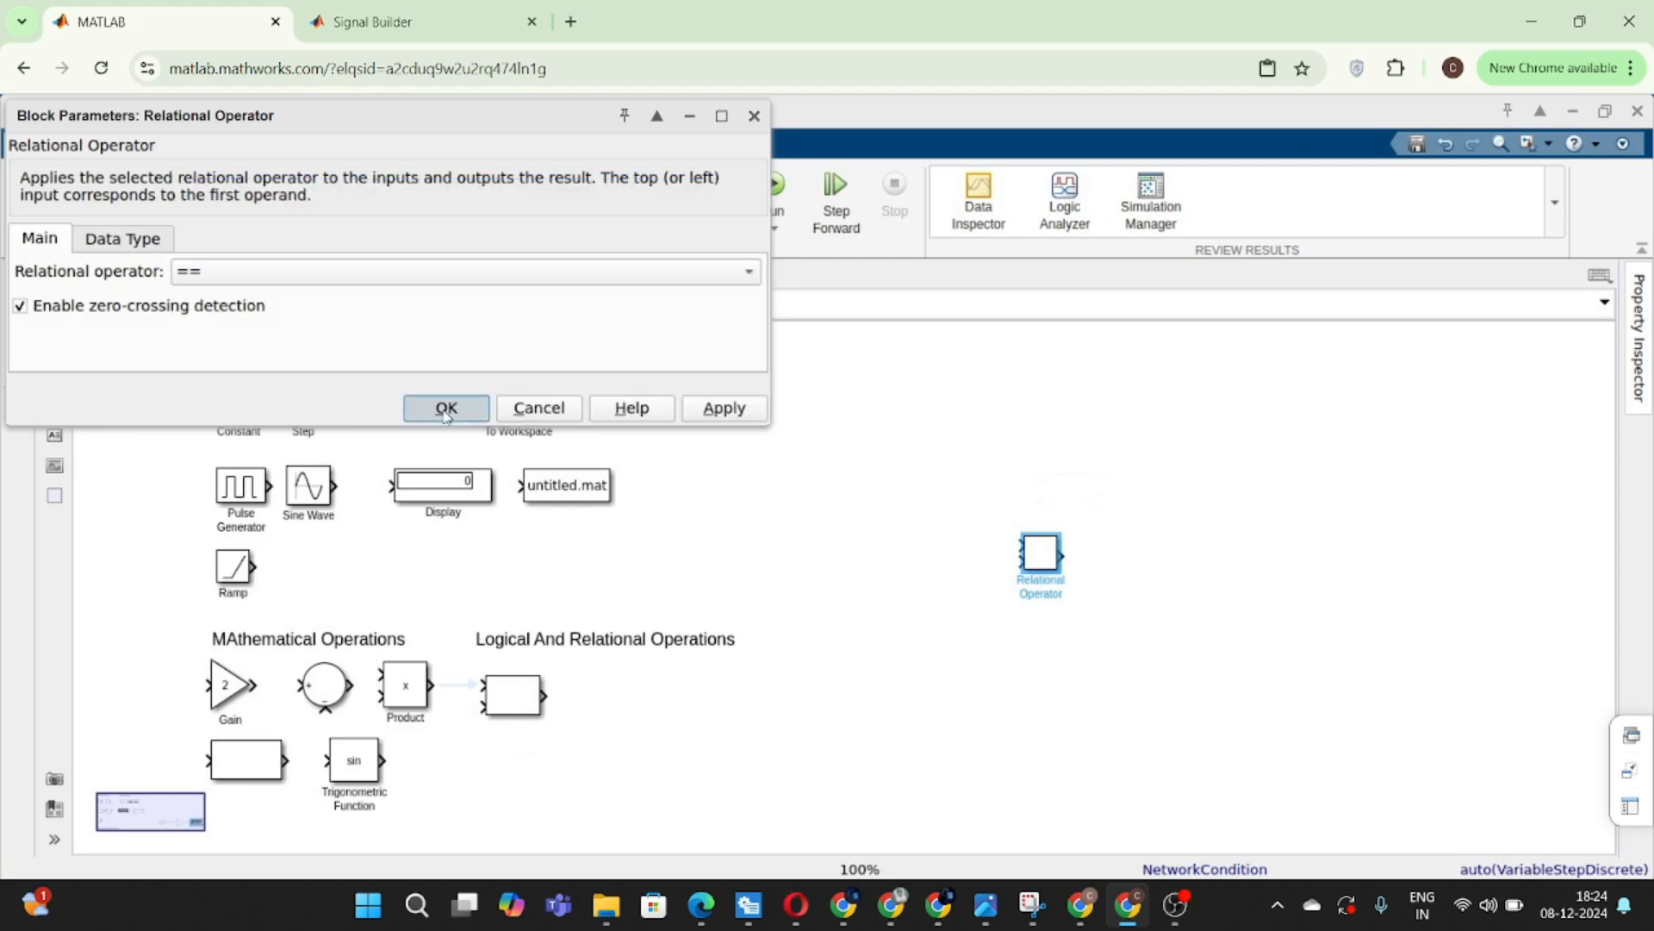
{"action": "left_click", "coordinate": [446, 414]}
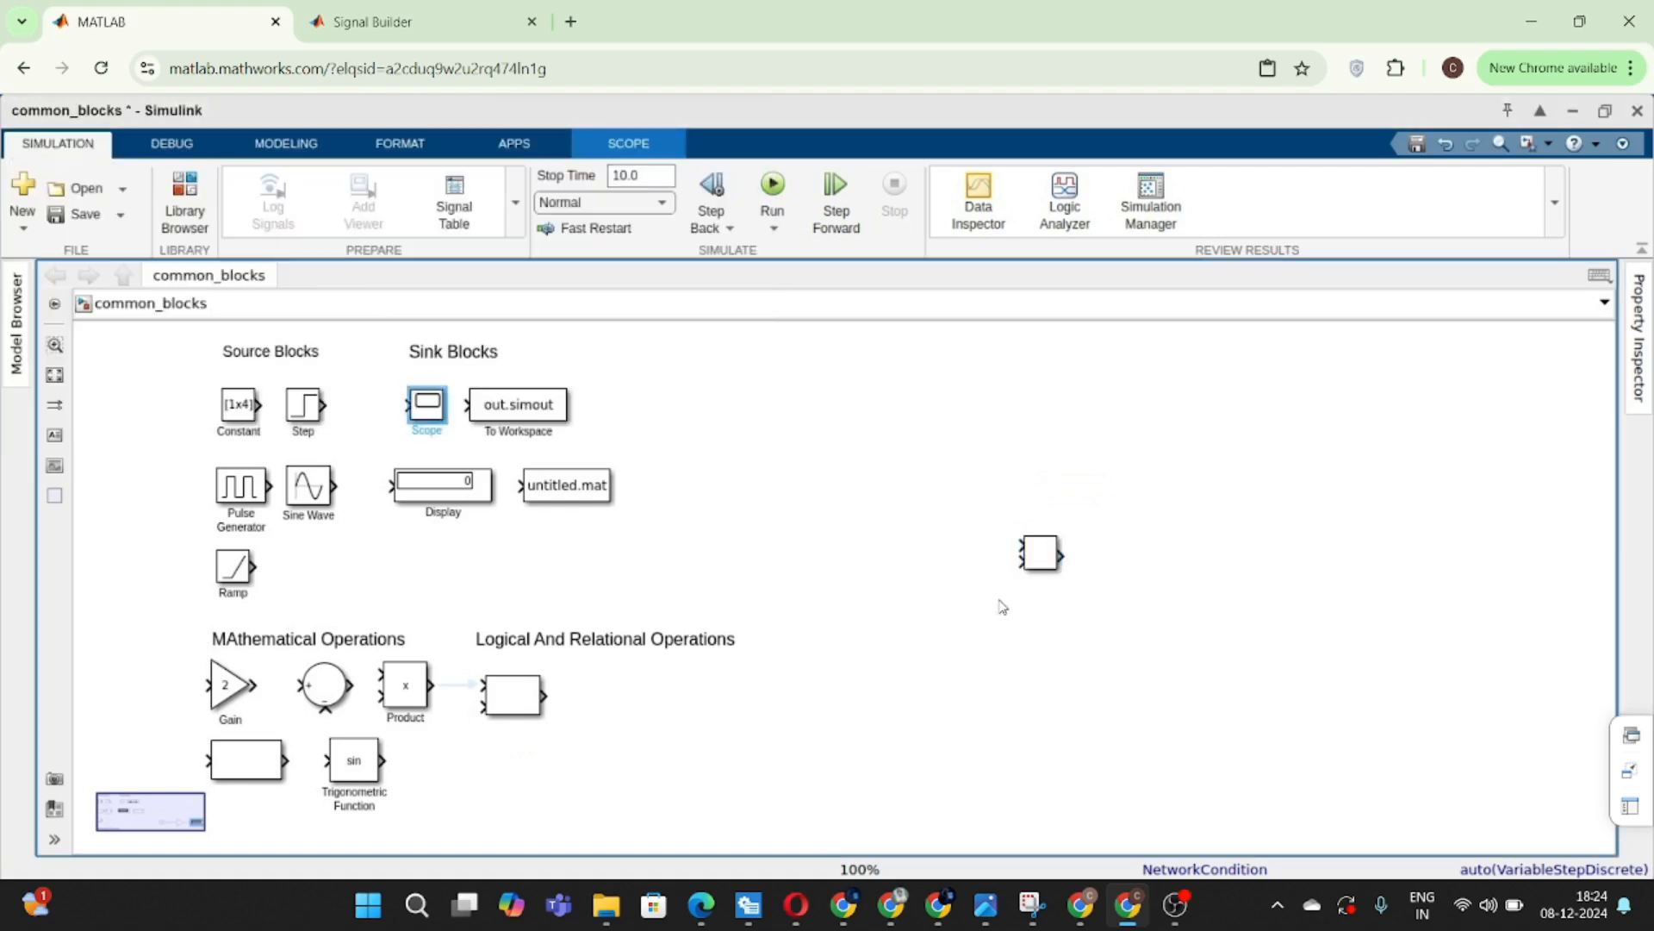
- Enlarge the Relational Operator block so its two input ports are farther apart
{"action": "left_click", "coordinate": [1052, 565]}
{"action": "mouse_move", "coordinate": [1057, 568]}
{"action": "left_mouse_down"}
{"action": "mouse_move", "coordinate": [1080, 599]}
{"action": "mouse_move", "coordinate": [987, 545]}
{"action": "mouse_move", "coordinate": [1048, 584]}
{"action": "left_mouse_up"}
{"action": "double_click", "coordinate": [881, 553]}
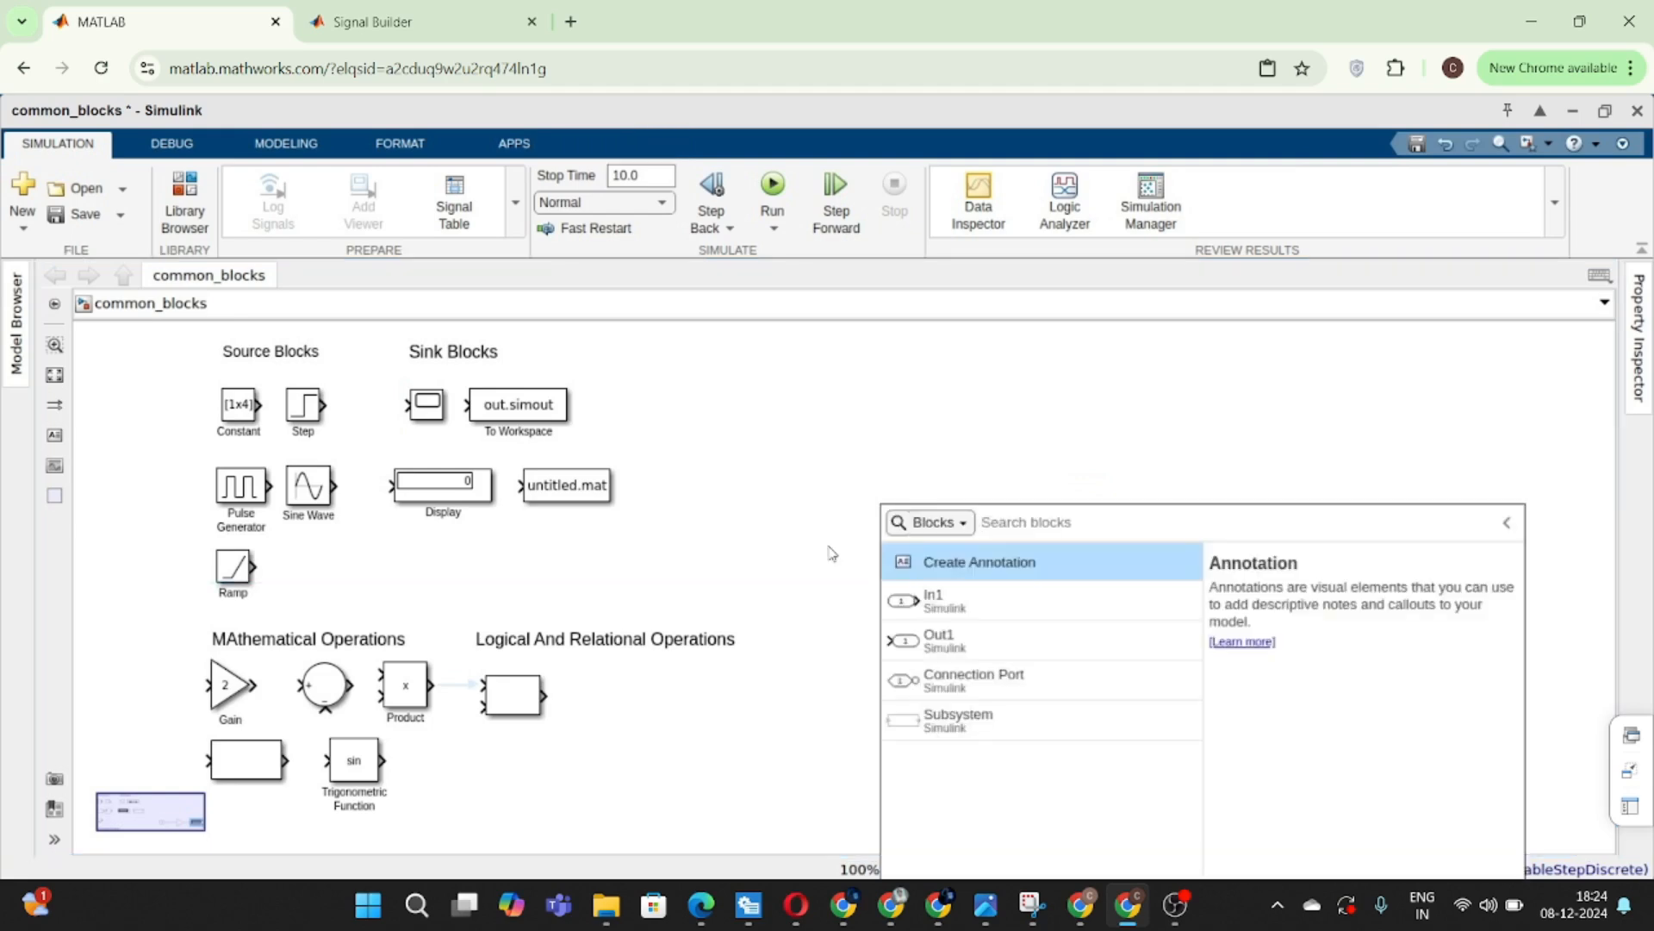
{"action": "left_click", "coordinate": [830, 553]}
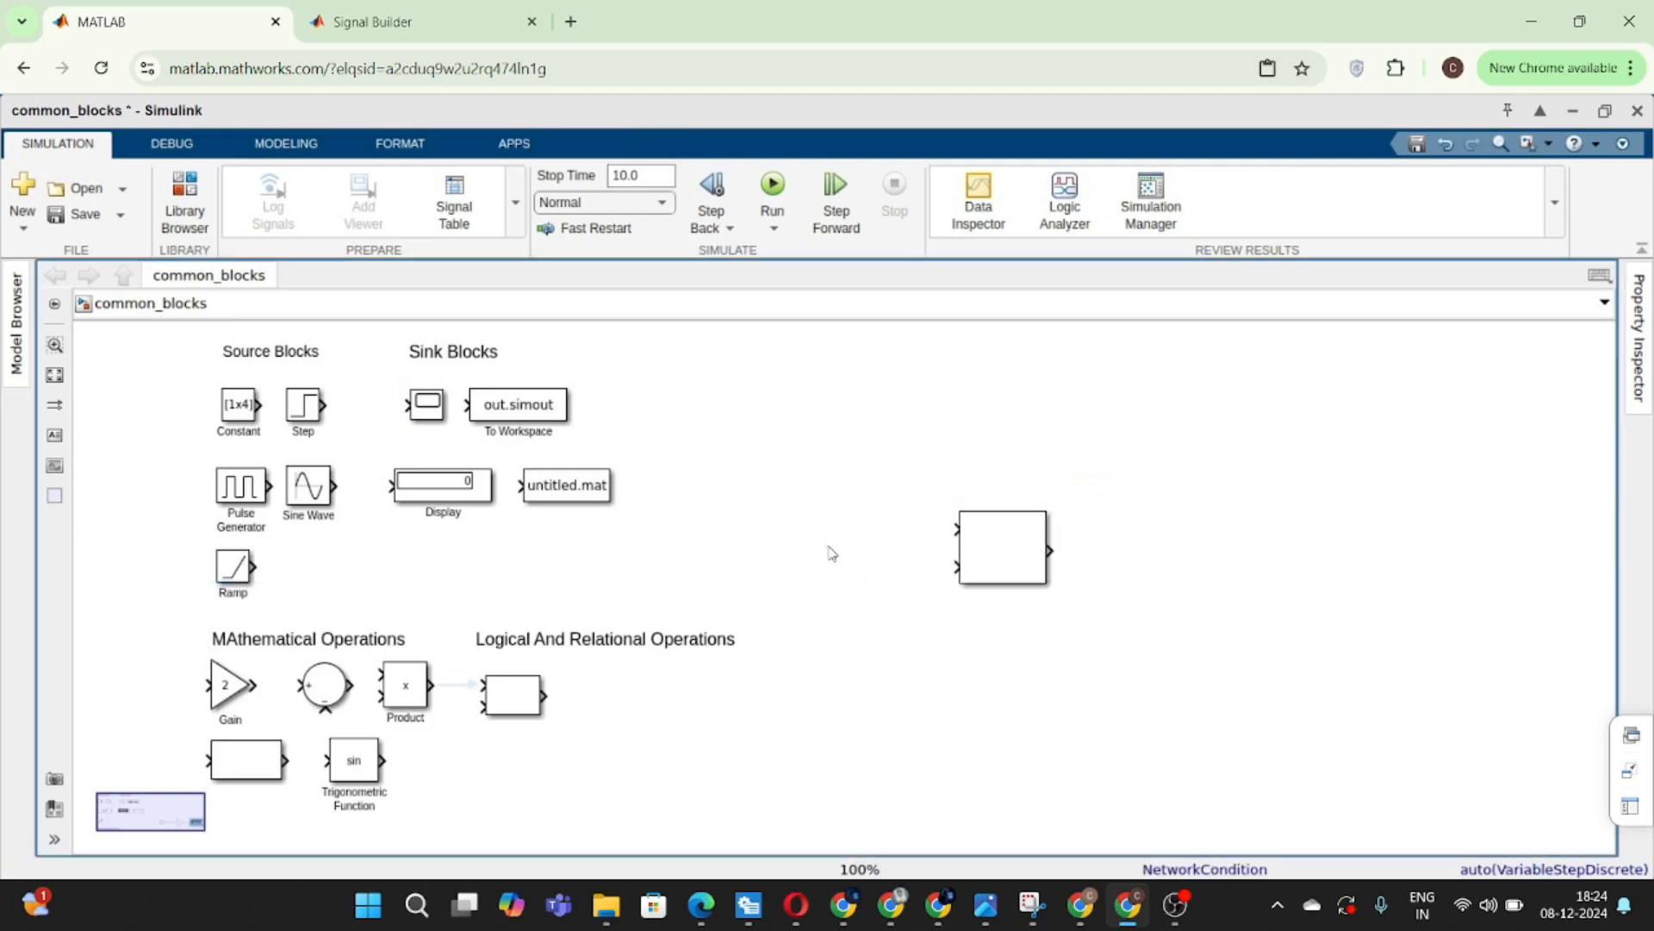
- Insert a Constant block with value 5 and connect it to the Relational Operator's upper input
{"action": "double_click", "coordinate": [814, 535]}
{"action": "type", "text": "cons"}
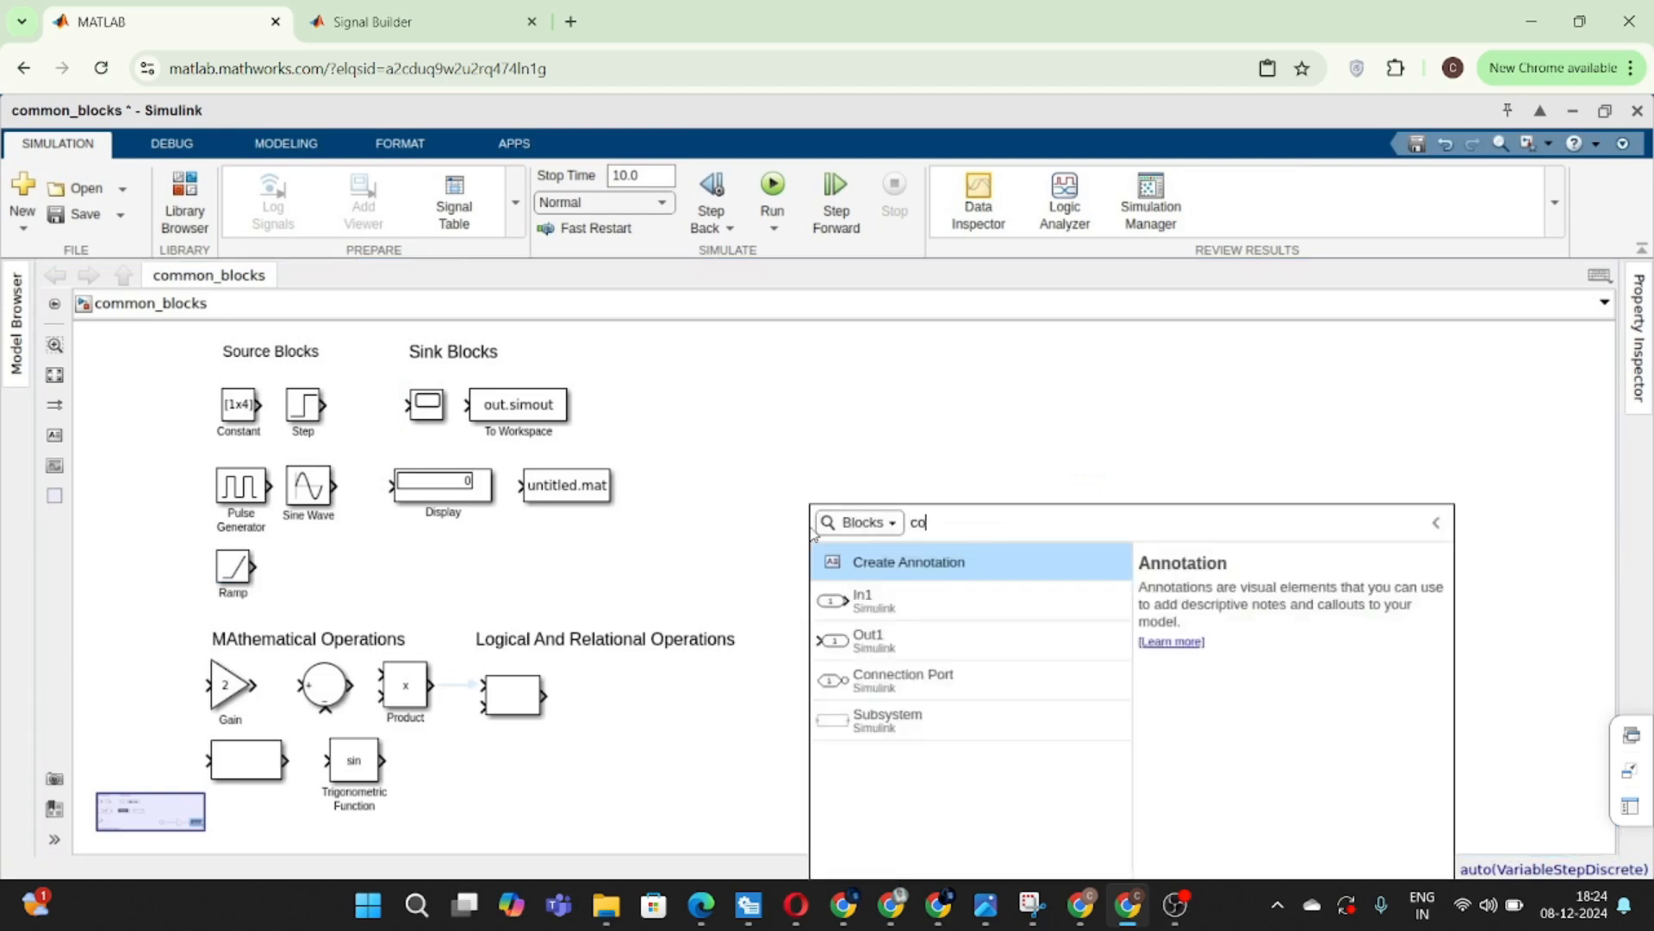
{"action": "key", "text": "Return"}
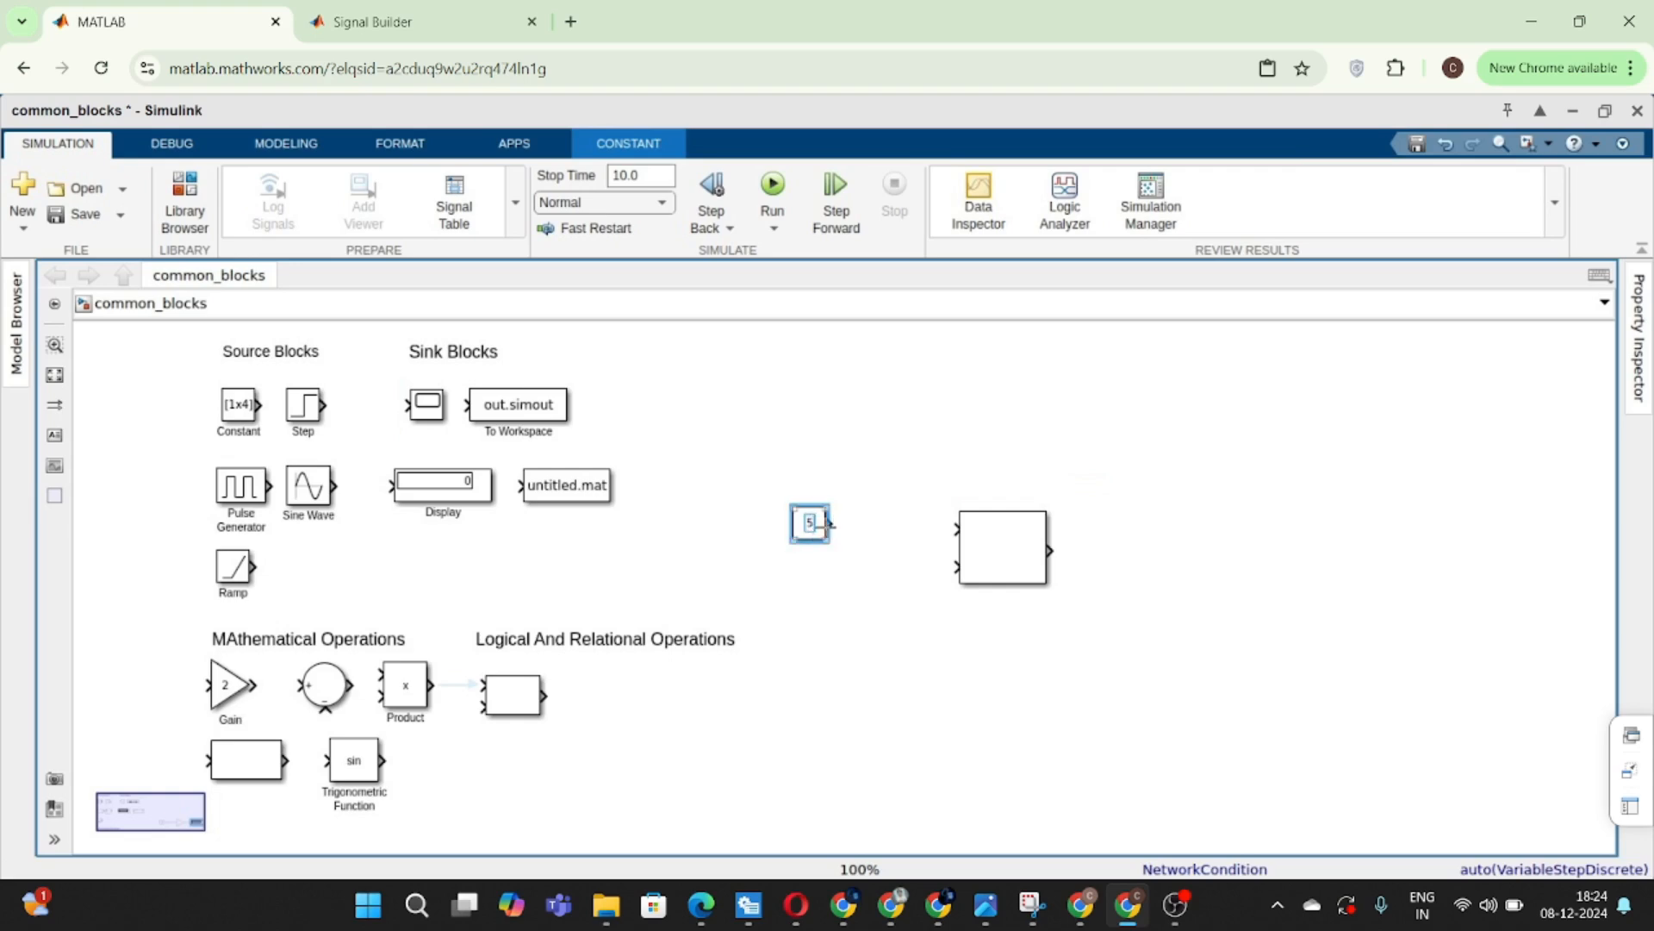
{"action": "left_click", "coordinate": [906, 485]}
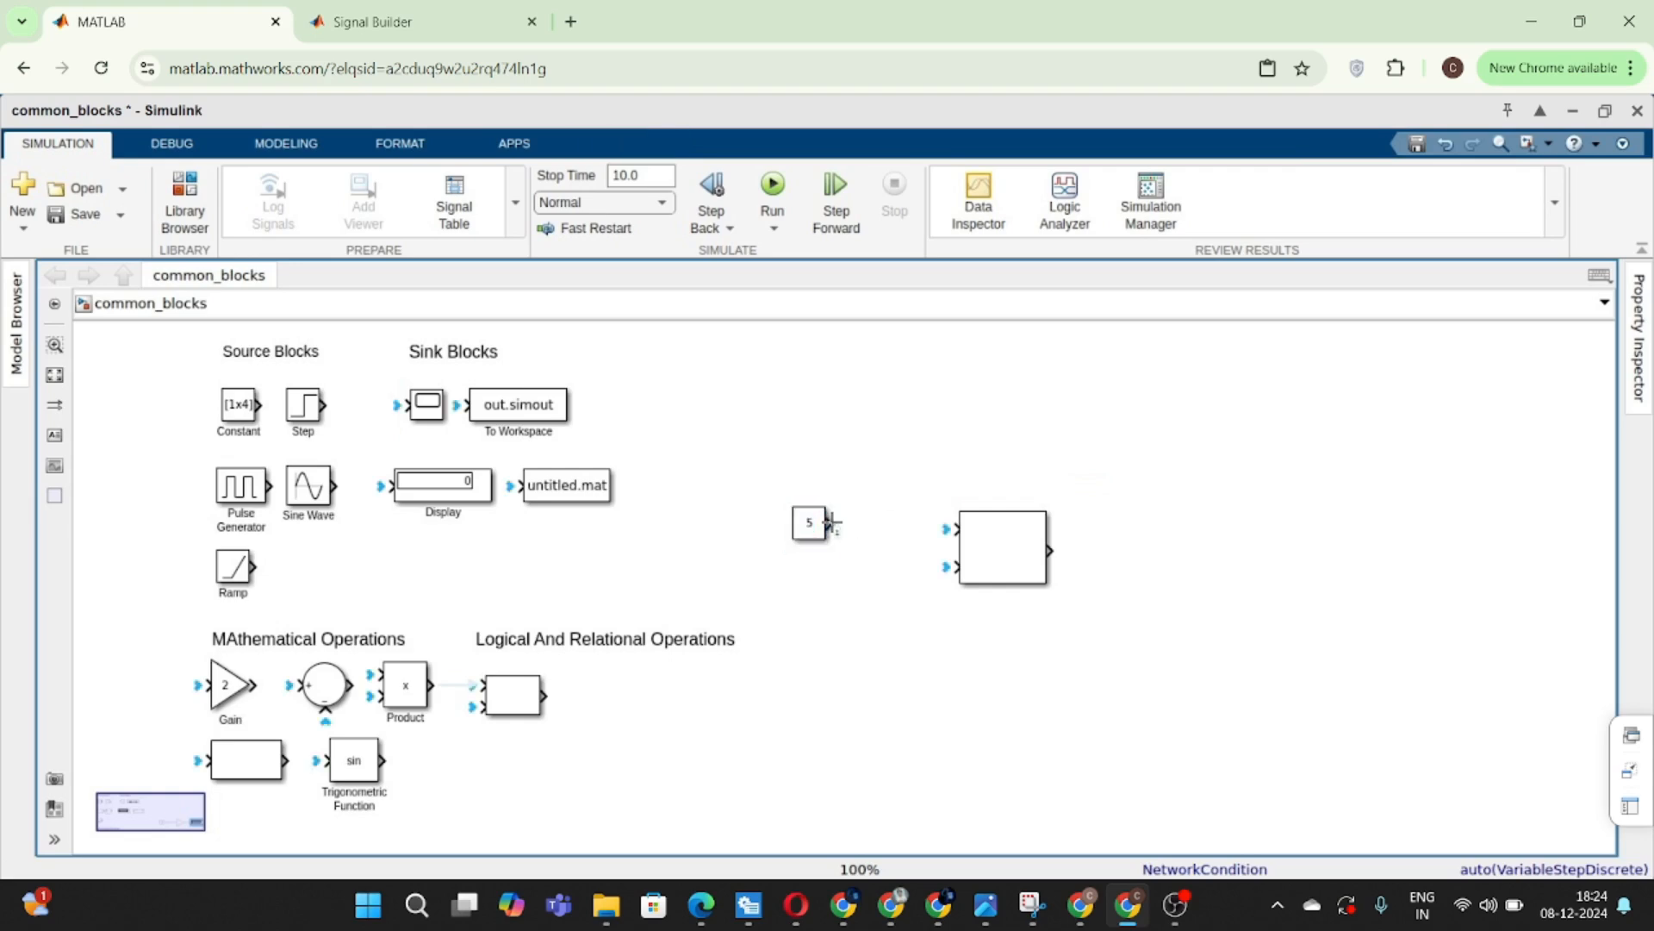
{"action": "left_click_drag", "start_coordinate": [830, 522], "coordinate": [955, 528]}
- Duplicate the constant of 5 below the original and connect the copy to the Relational Operator's lower input
{"action": "left_click", "coordinate": [808, 519]}
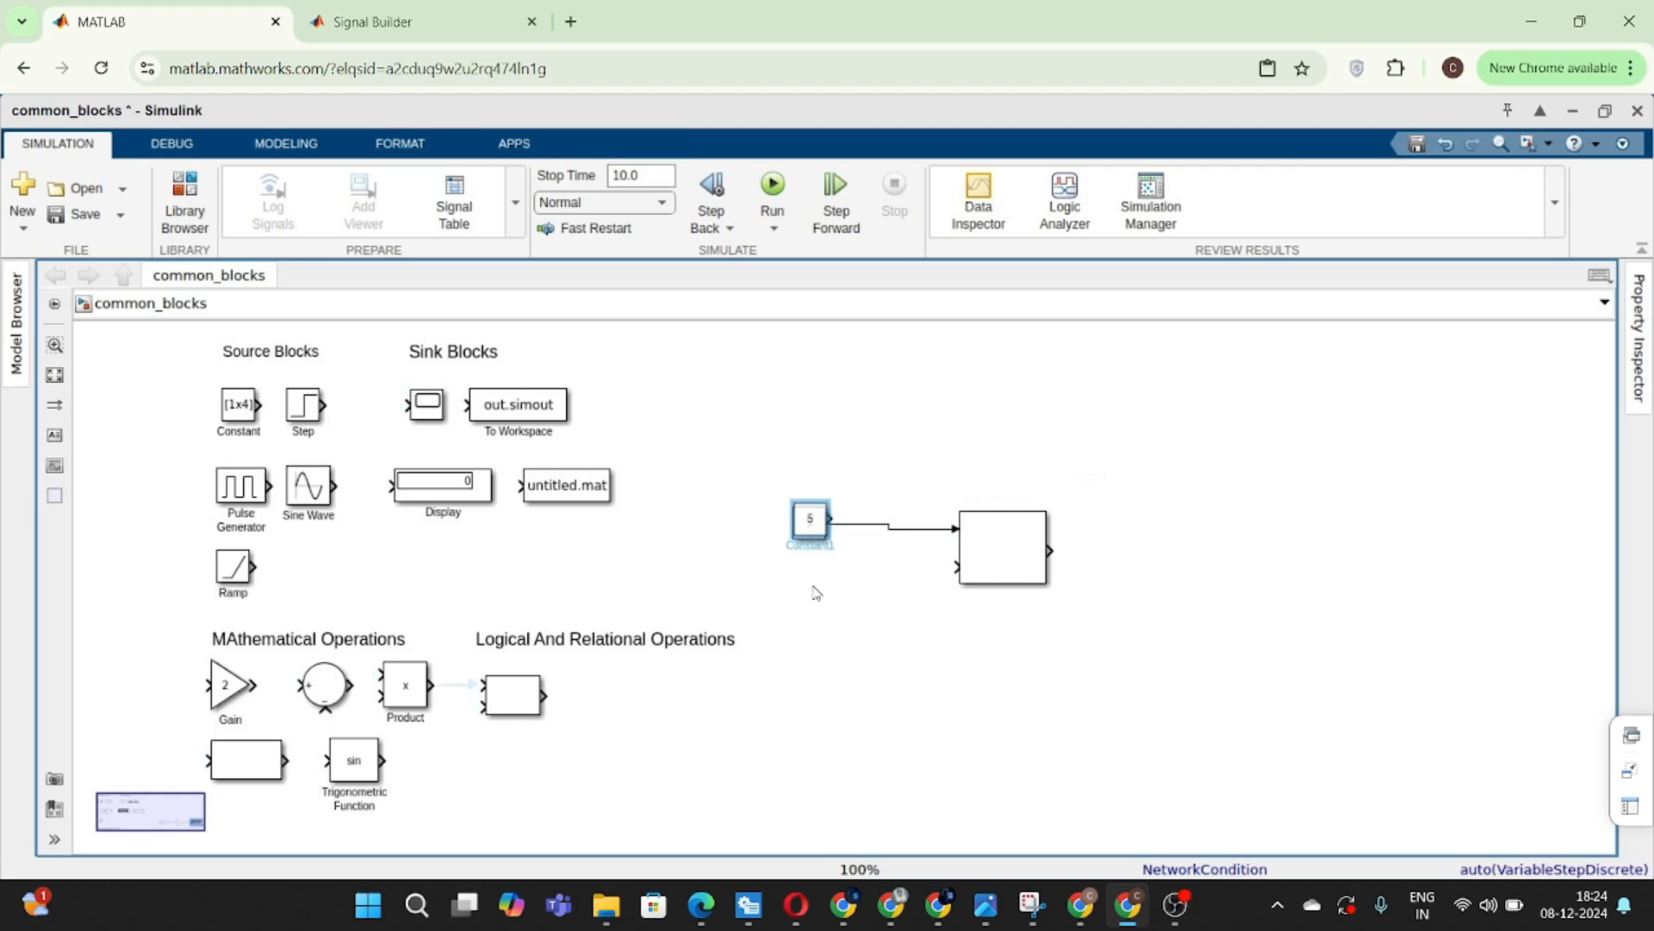
{"action": "key", "text": "ctrl+c"}
{"action": "key", "text": "ctrl+v"}
{"action": "left_click_drag", "start_coordinate": [830, 592], "coordinate": [958, 567]}
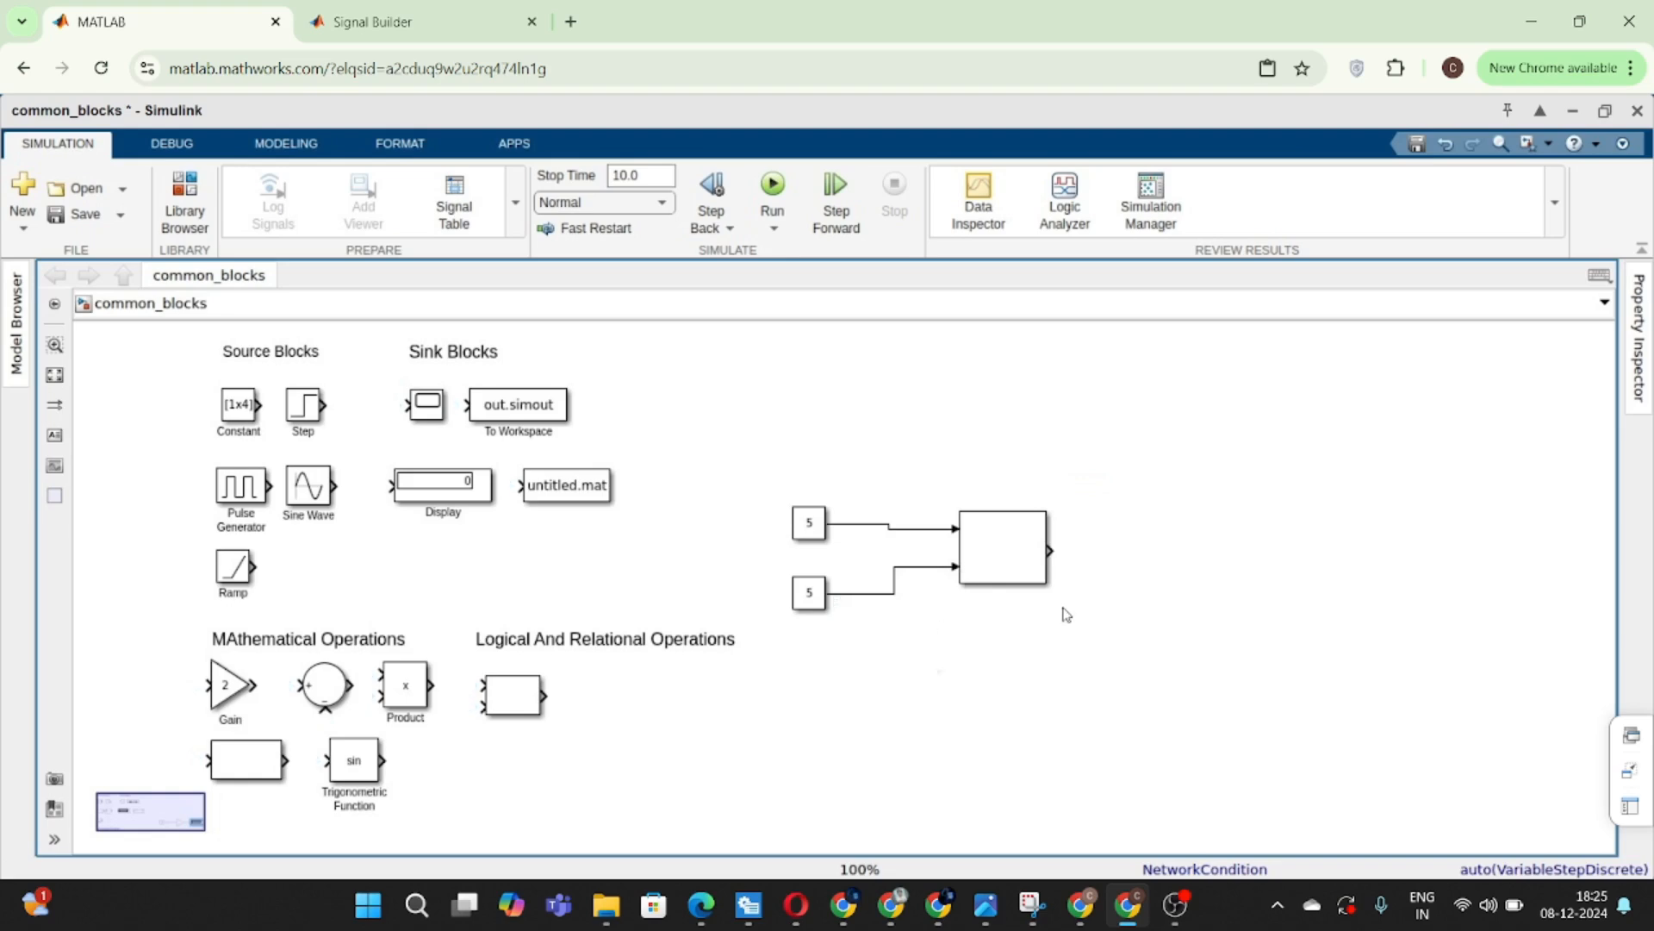
- Insert a Display block, connect it to the Relational Operator's output and align it with that port
{"action": "double_click", "coordinate": [1198, 573]}
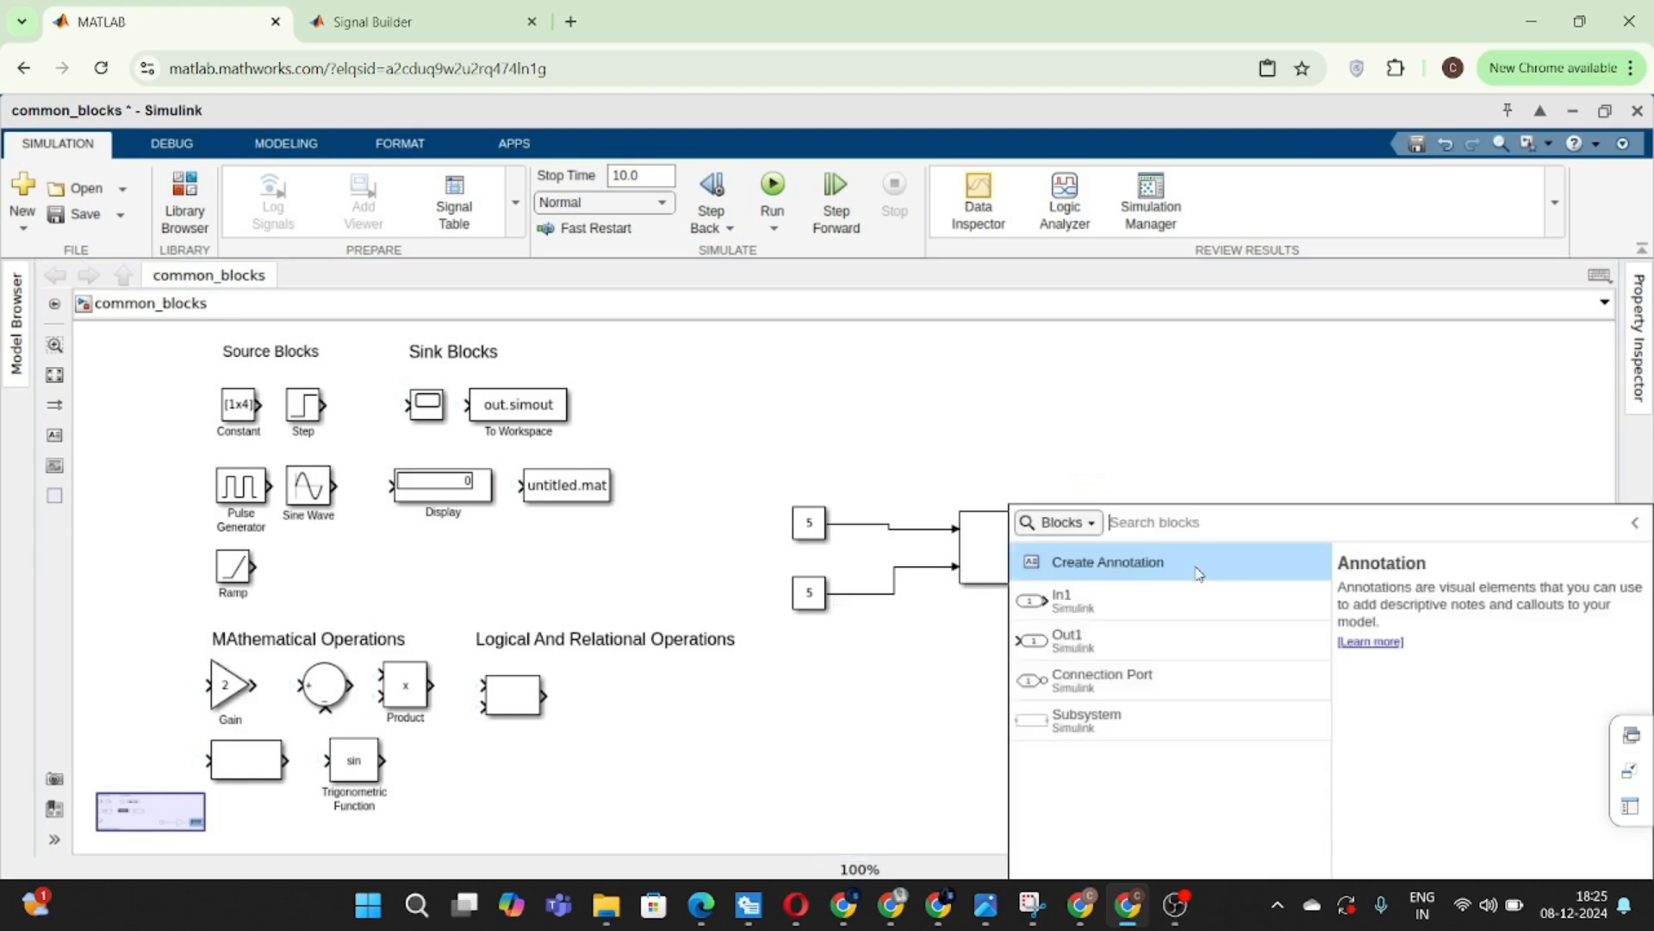
{"action": "type", "text": "dis"}
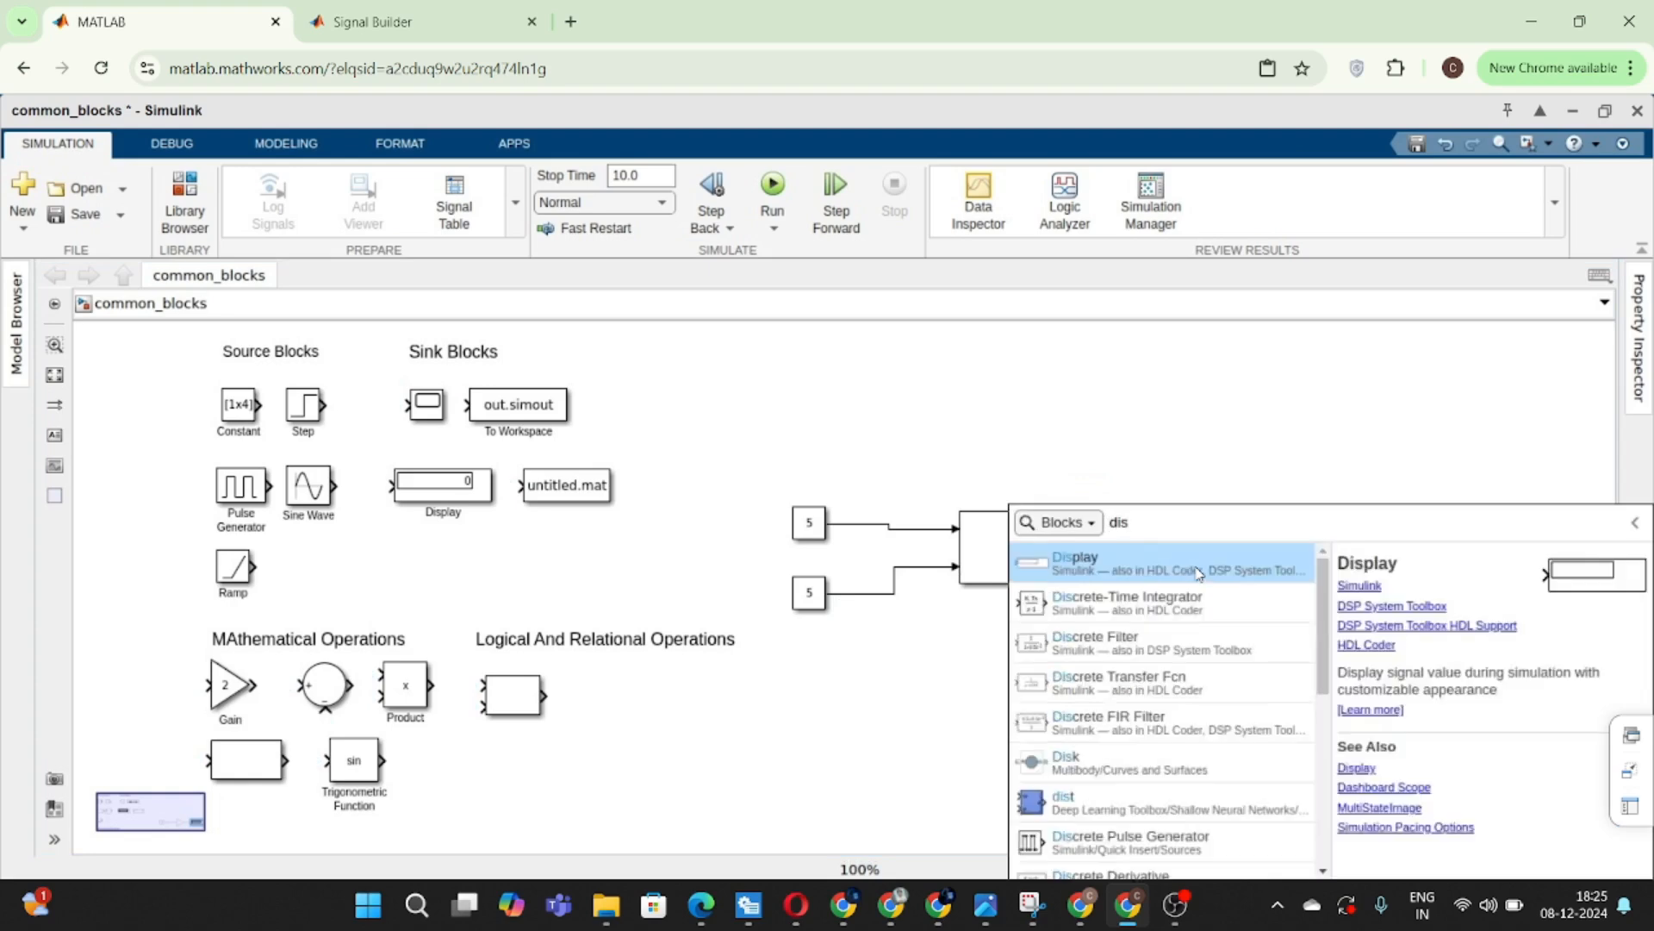
{"action": "key", "text": "Return"}
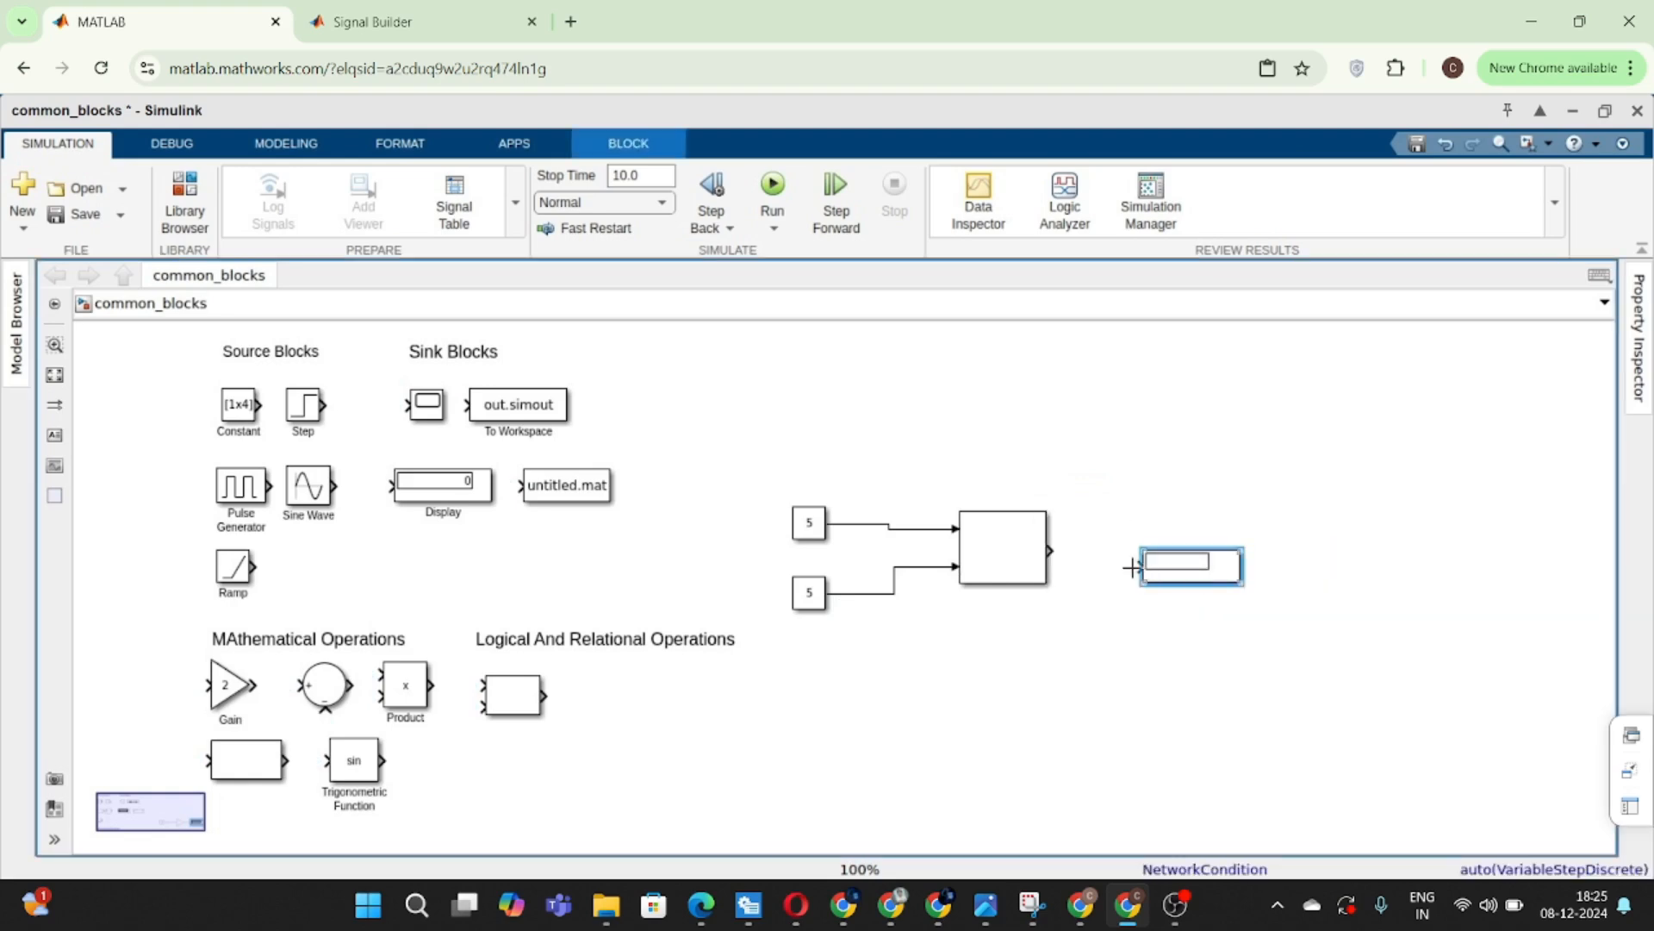
{"action": "left_click_drag", "start_coordinate": [1129, 565], "coordinate": [1030, 560]}
{"action": "left_click_drag", "start_coordinate": [1206, 574], "coordinate": [1206, 559]}
- Keep == as the Relational Operator block's operator and run the simulation
{"action": "left_click", "coordinate": [997, 556]}
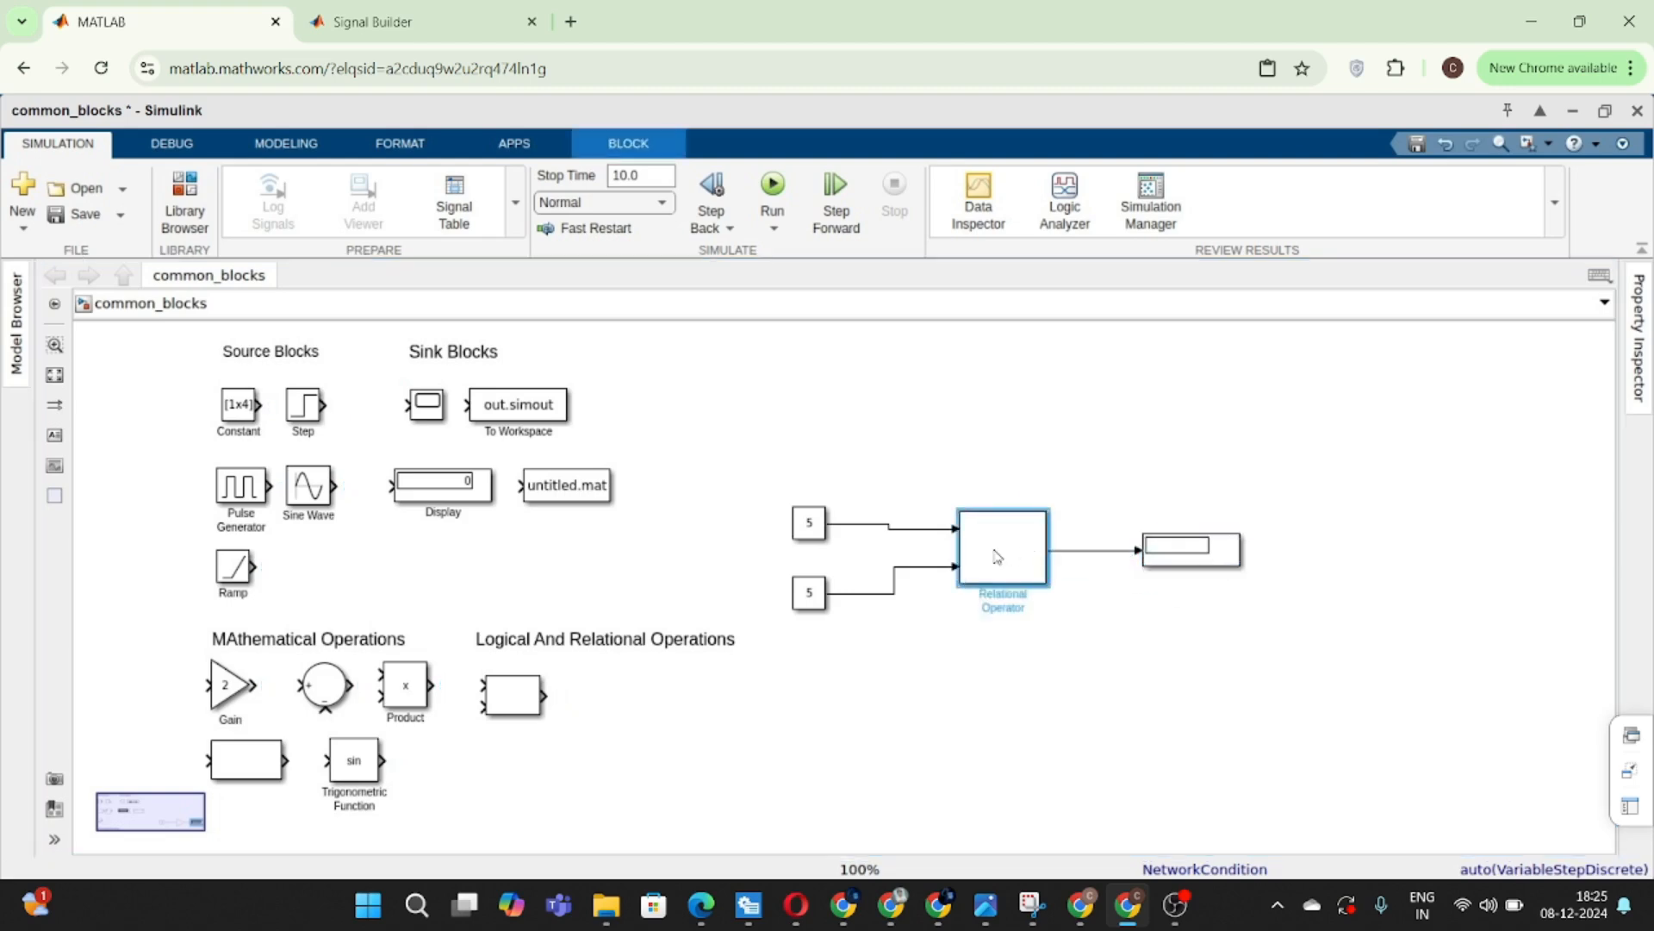
{"action": "double_click", "coordinate": [997, 556]}
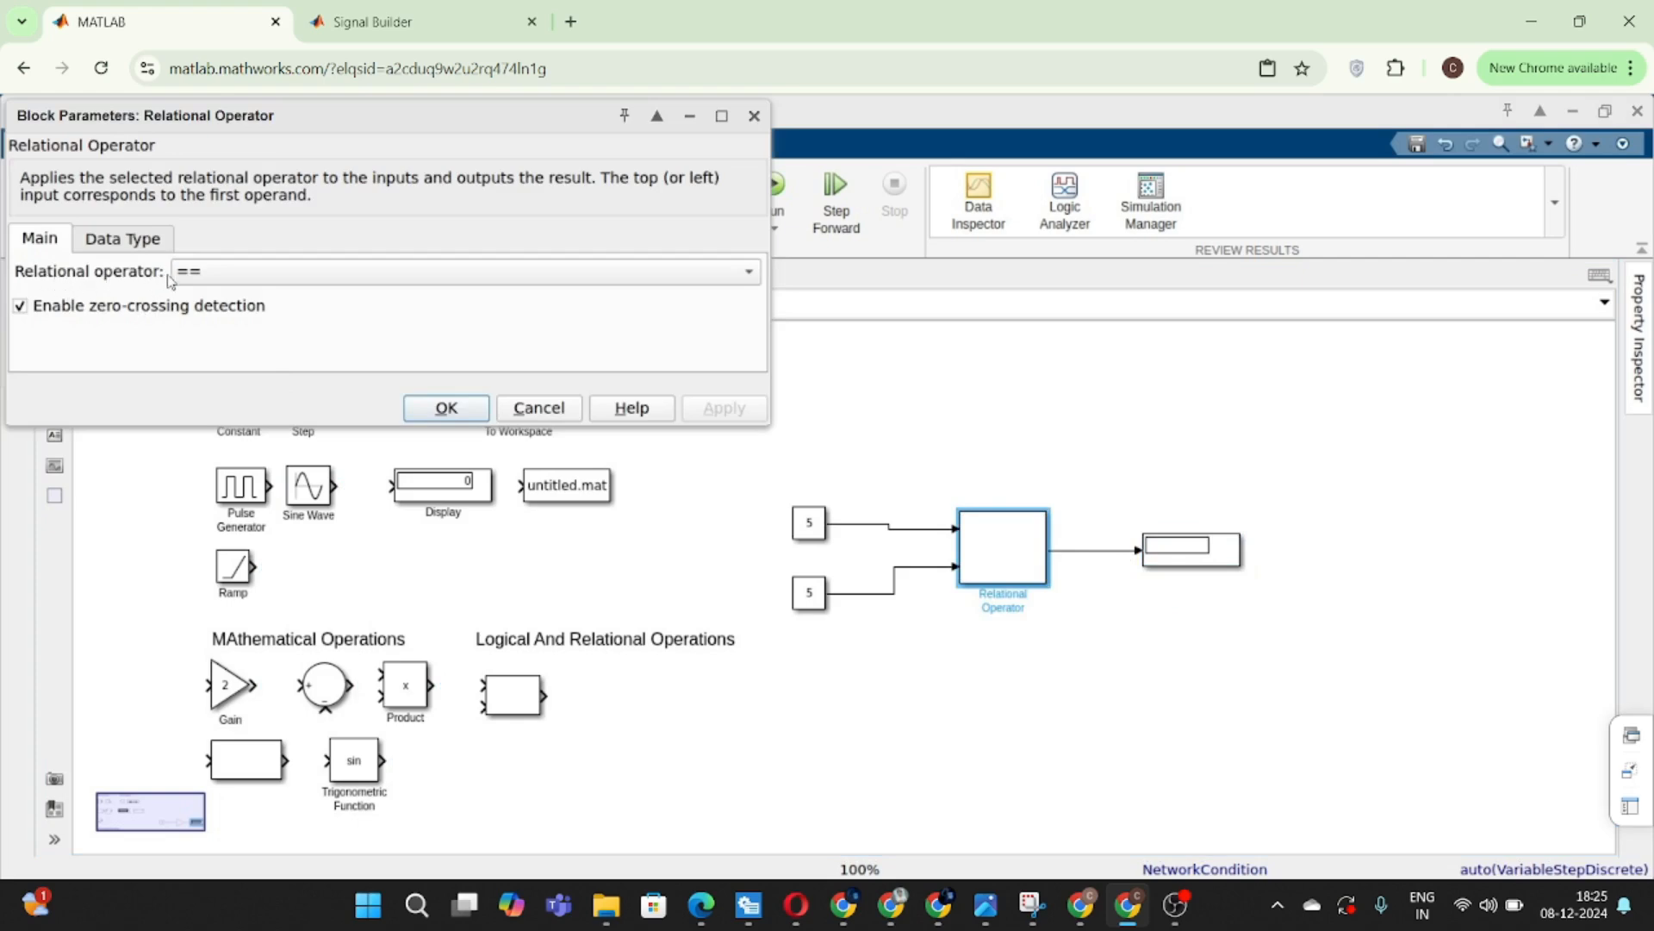
{"action": "left_click", "coordinate": [446, 407]}
{"action": "left_click", "coordinate": [753, 220]}
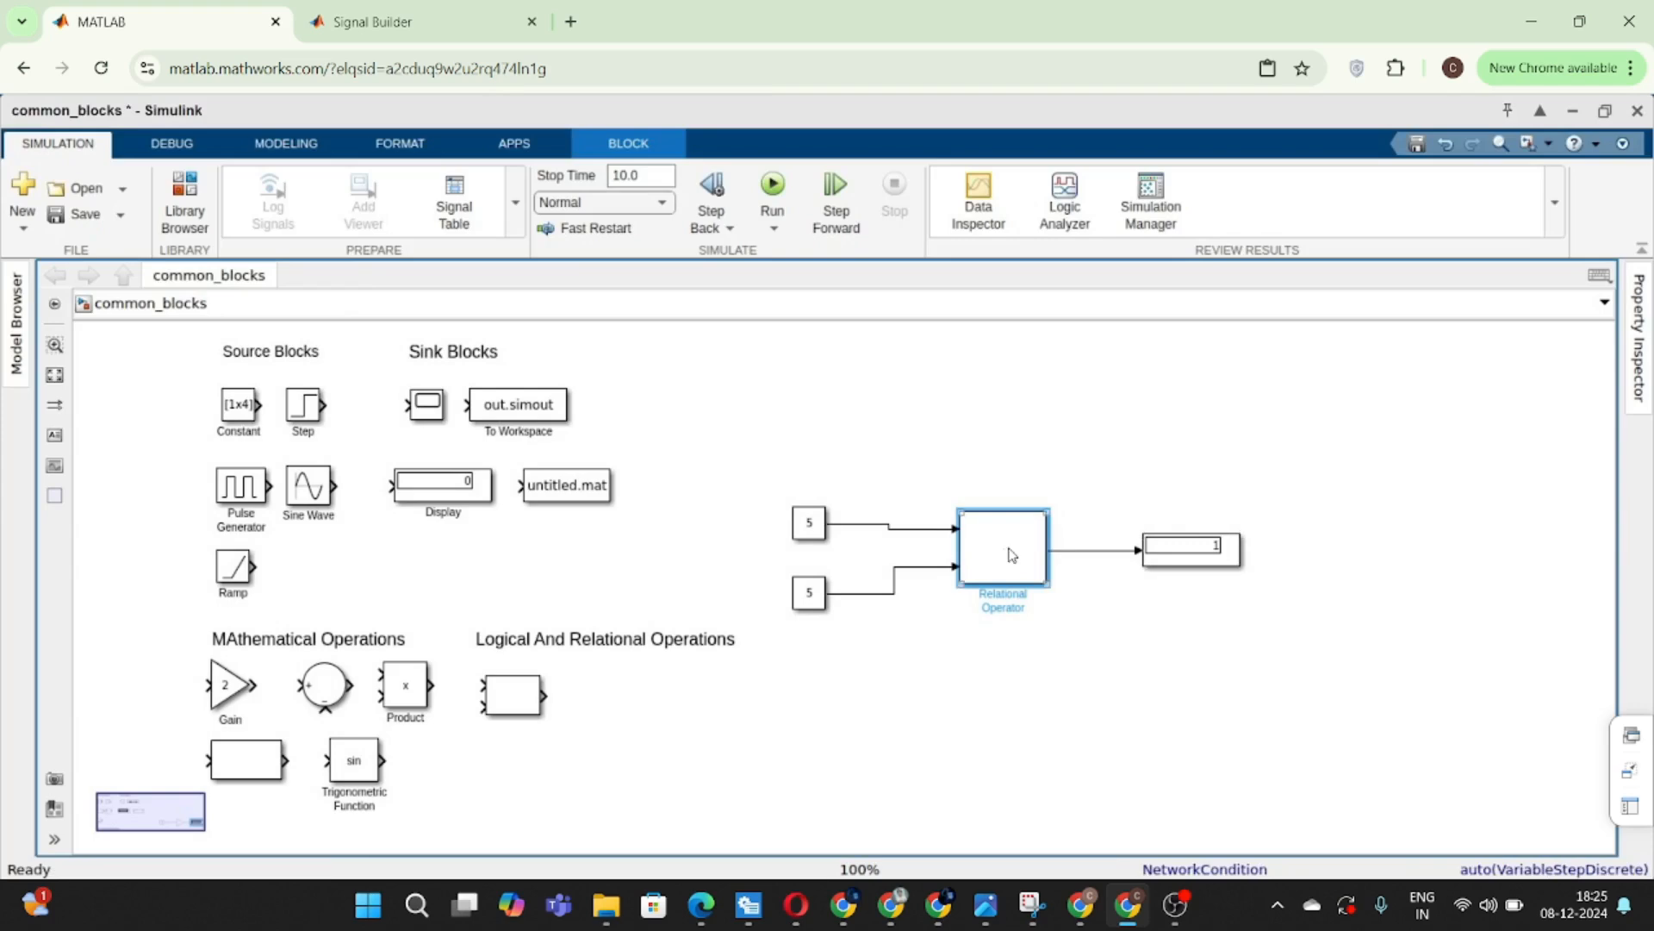
- Set the Relational Operator block's operator to ~= and run the simulation
{"action": "double_click", "coordinate": [1012, 554]}
{"action": "left_click", "coordinate": [403, 274]}
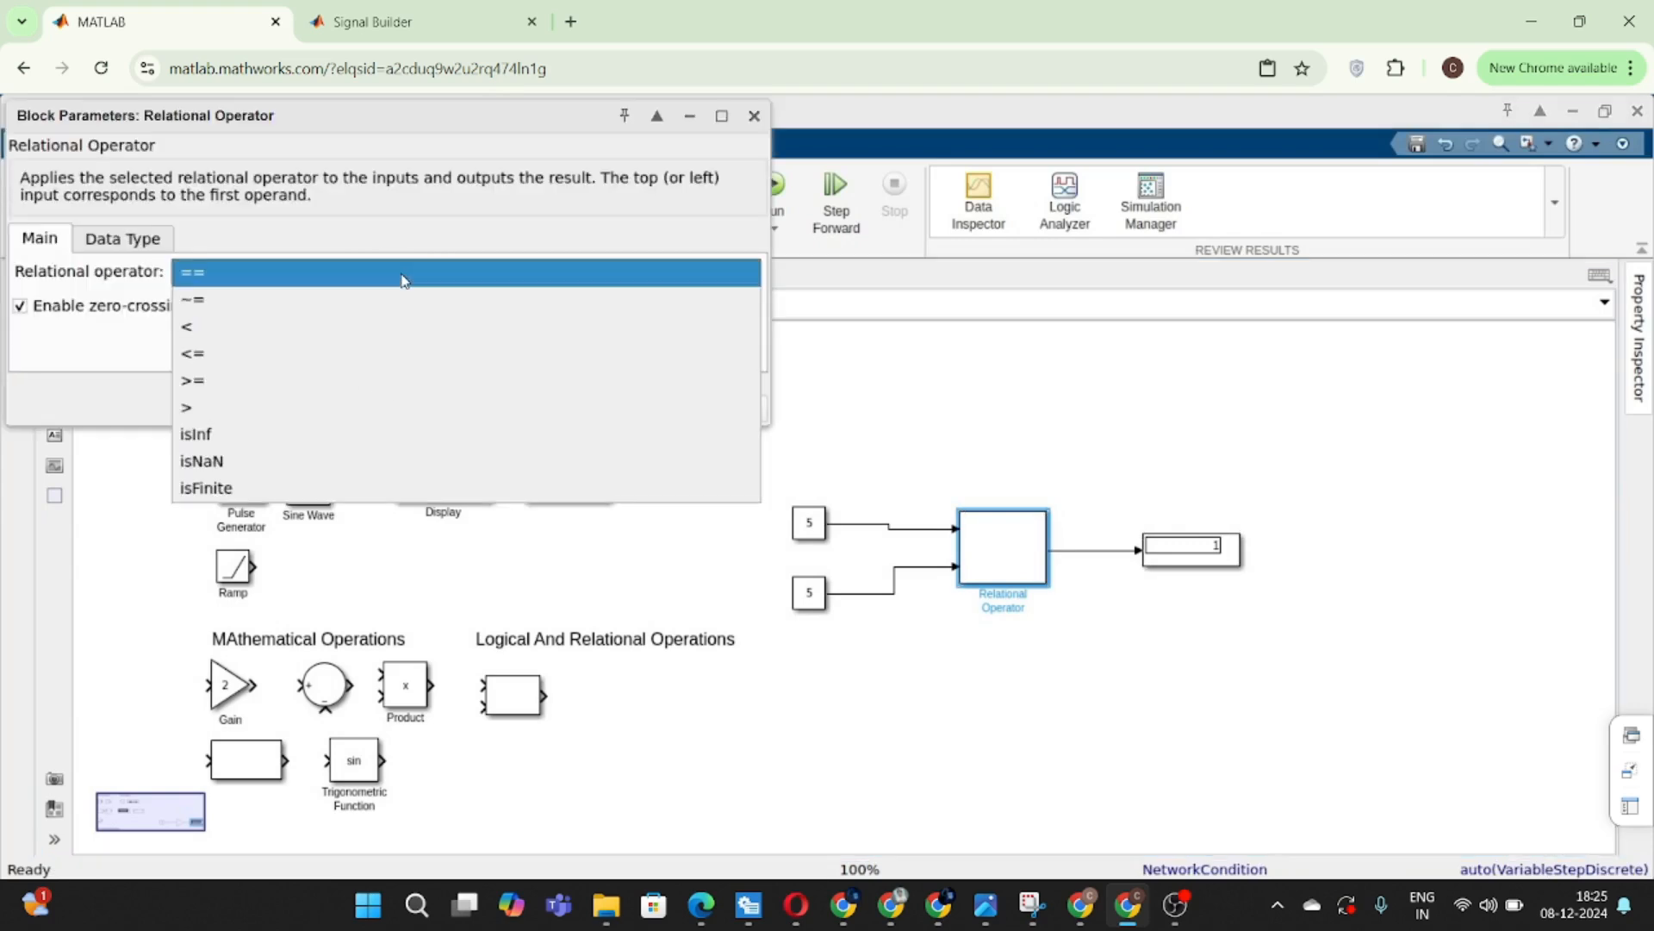
{"action": "left_click", "coordinate": [264, 308]}
{"action": "left_click", "coordinate": [466, 409]}
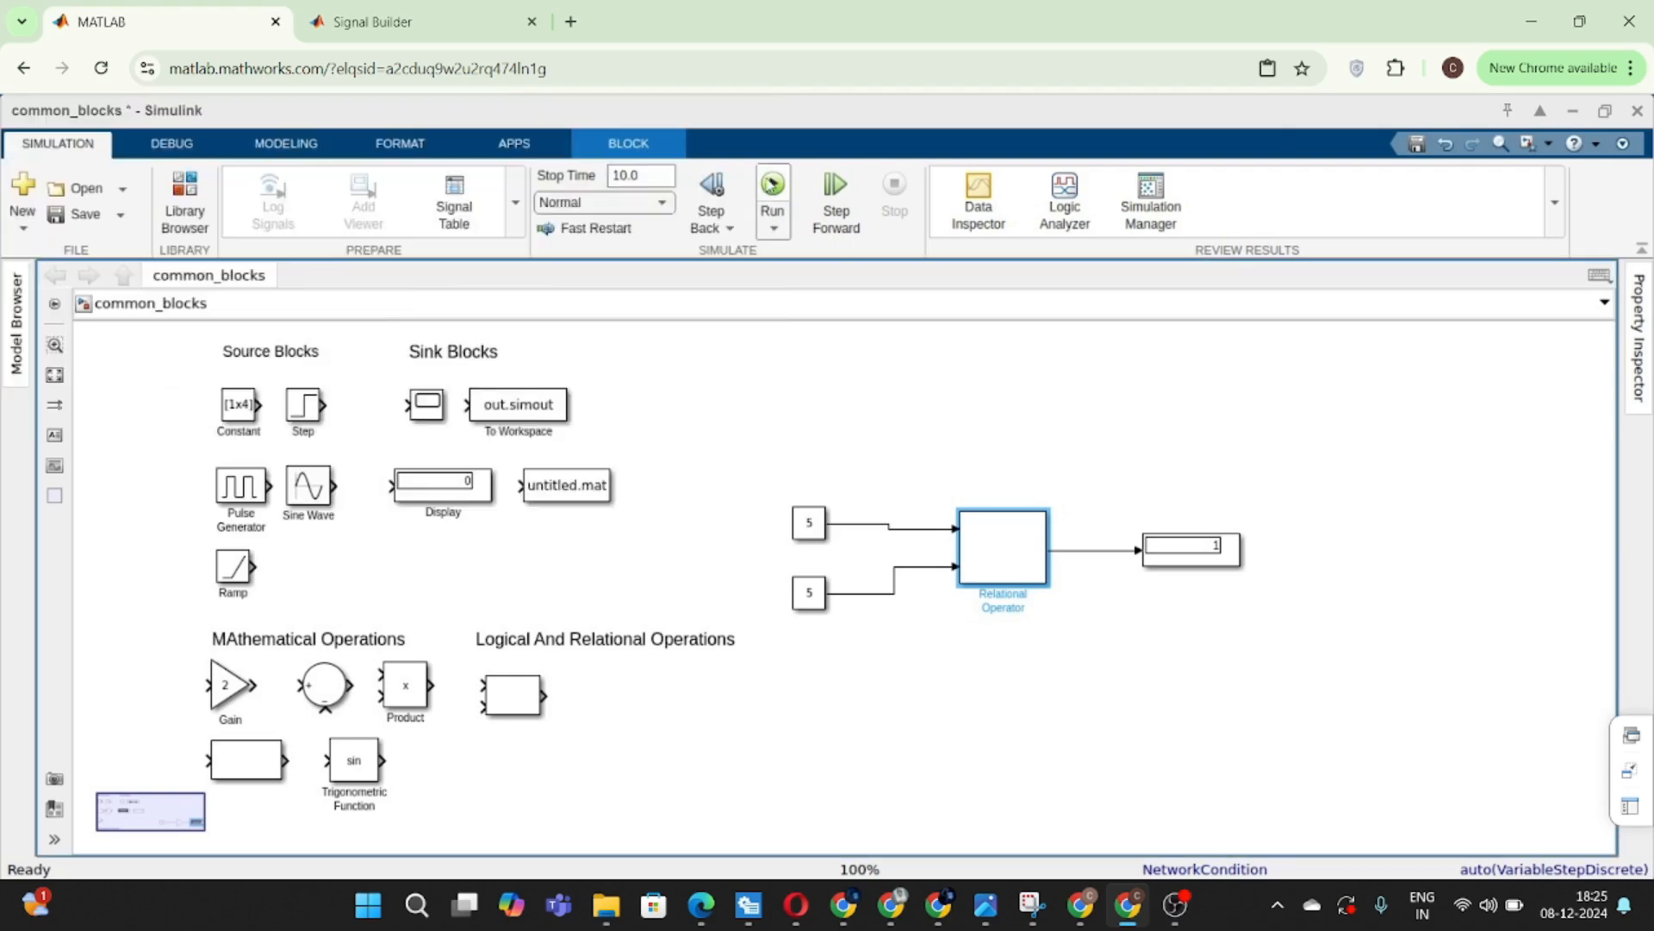
{"action": "left_click", "coordinate": [769, 184]}
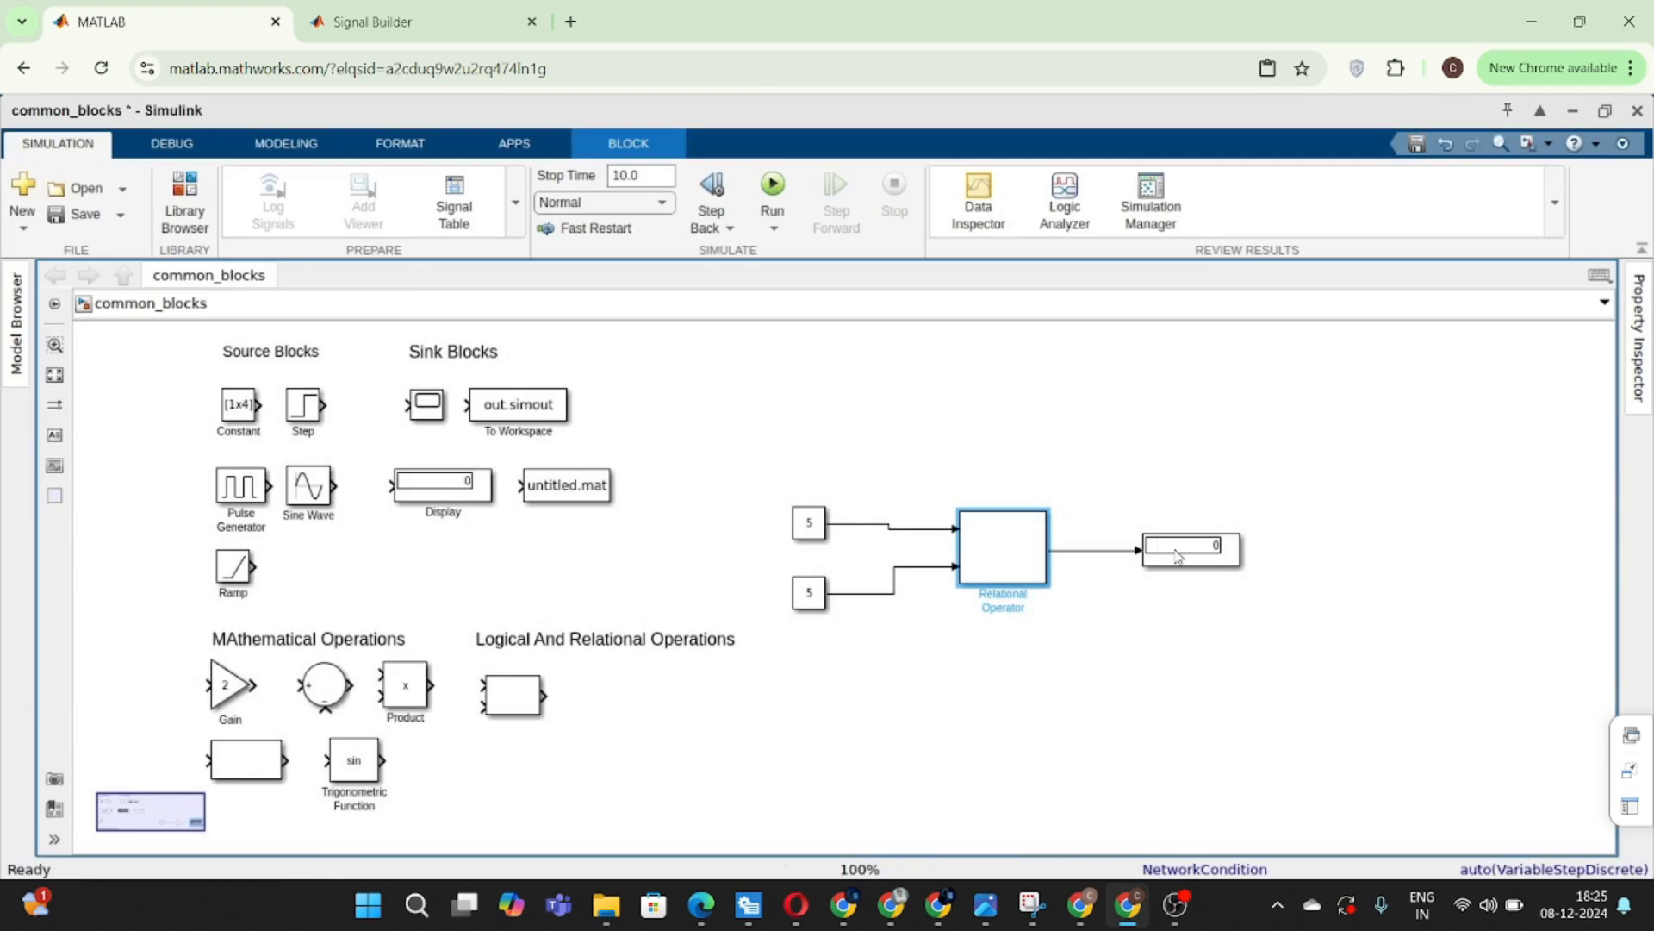
- Set the Relational Operator block's operator to >=
{"action": "double_click", "coordinate": [996, 545]}
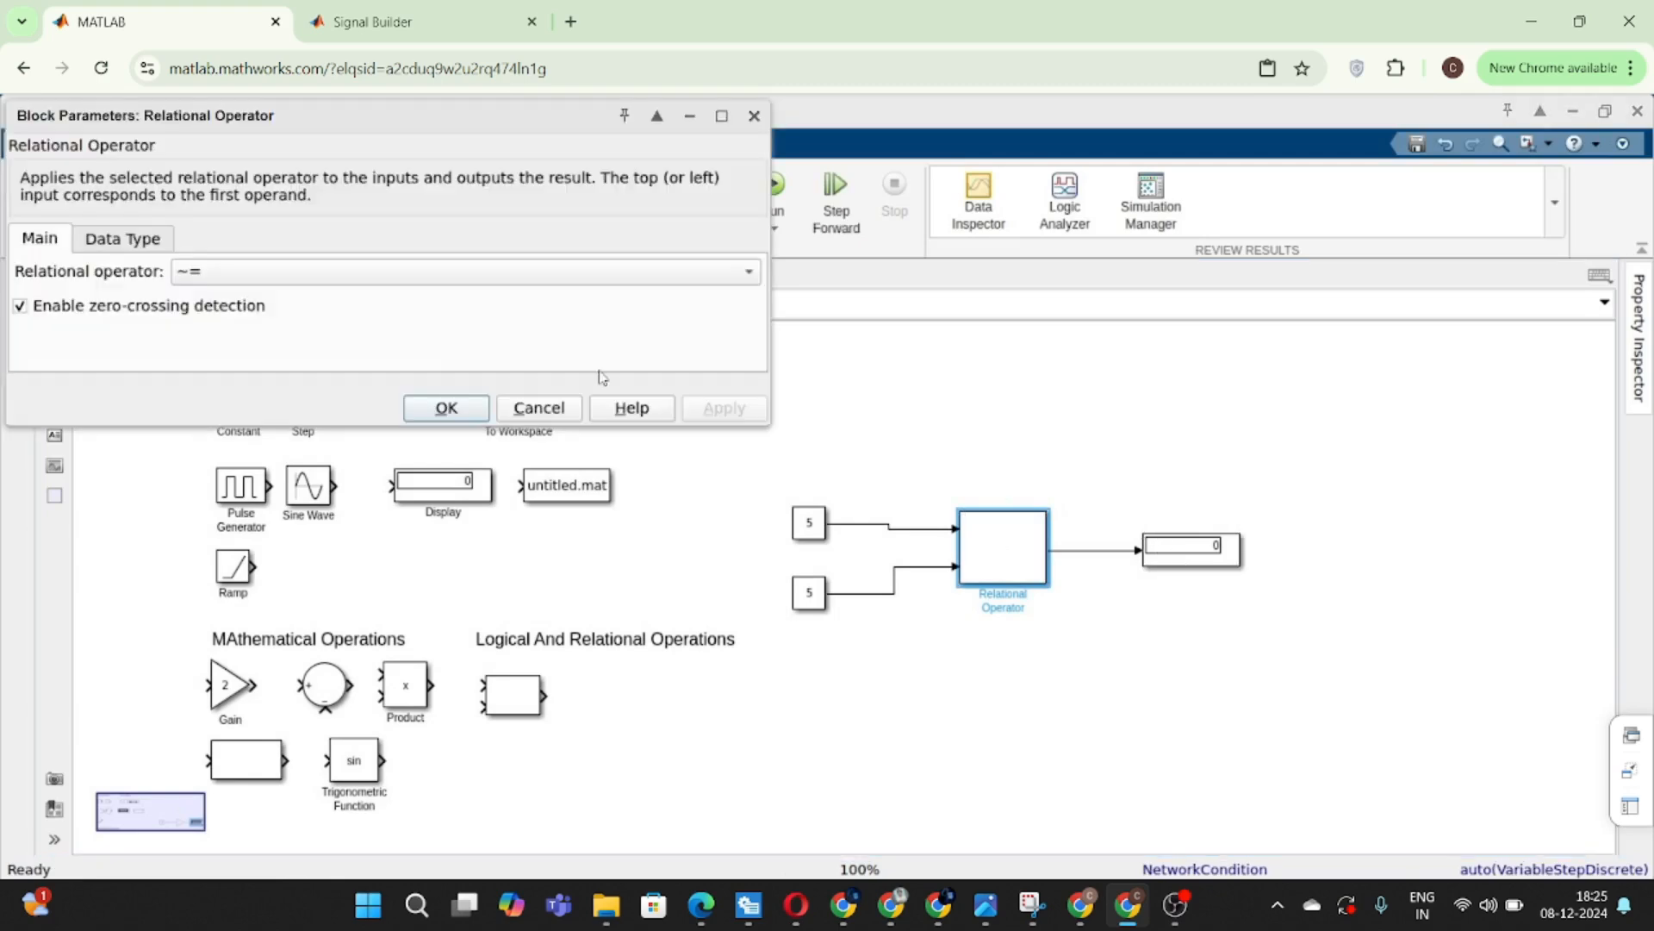
{"action": "left_click", "coordinate": [376, 271]}
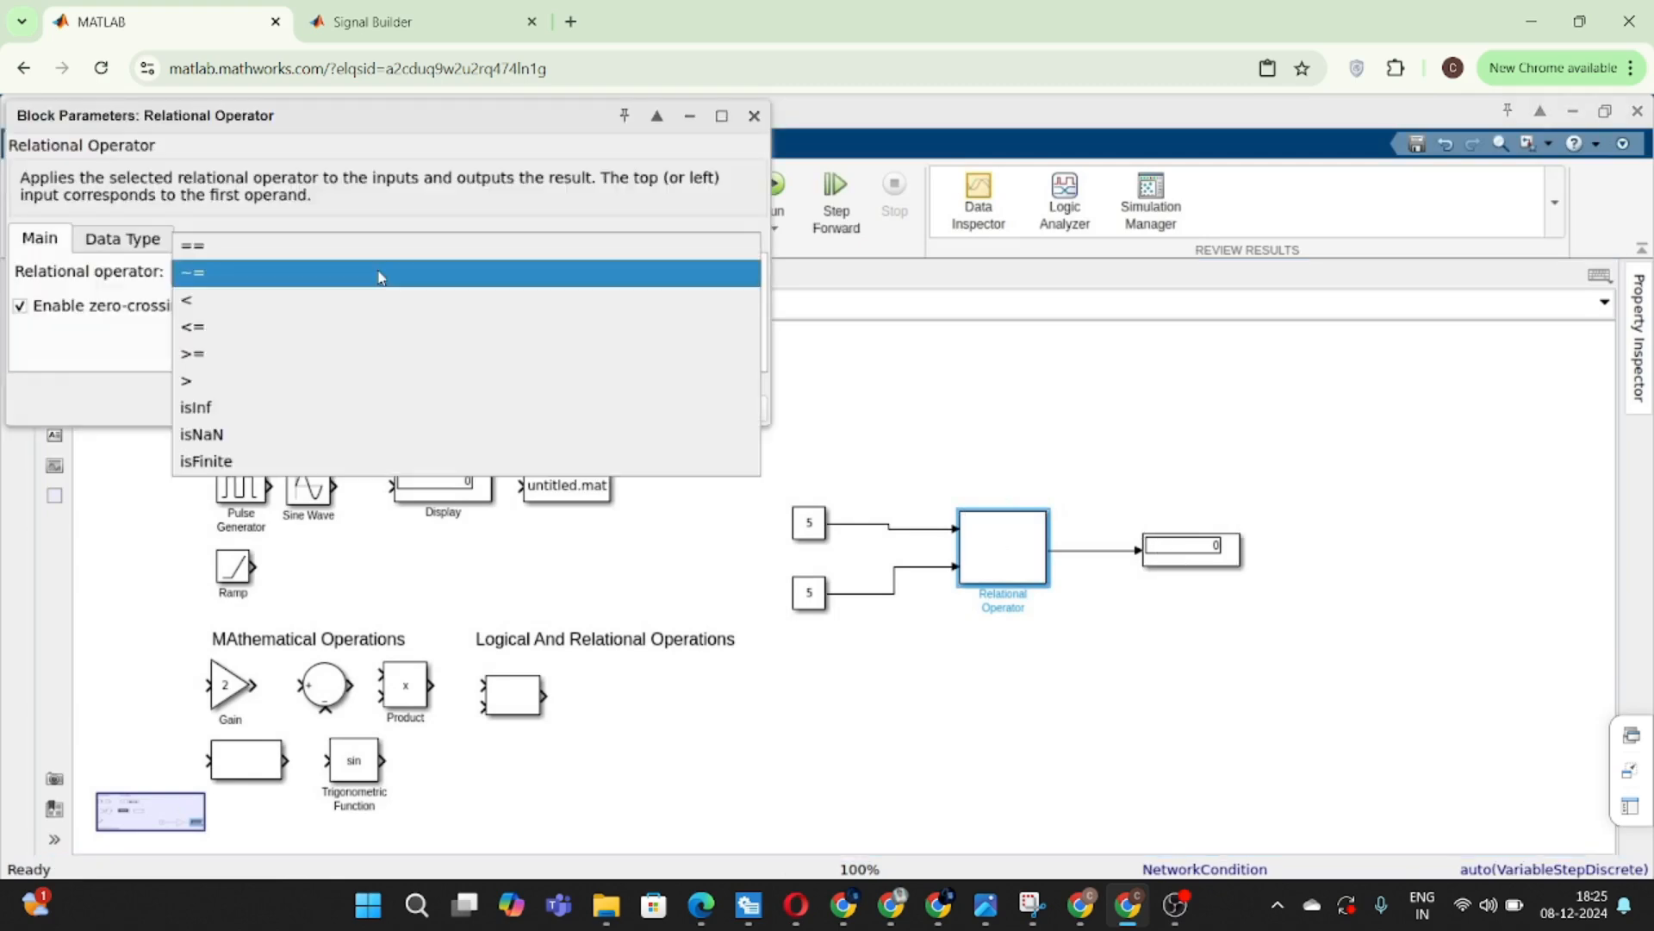
{"action": "left_click", "coordinate": [349, 352]}
{"action": "left_click", "coordinate": [474, 409]}
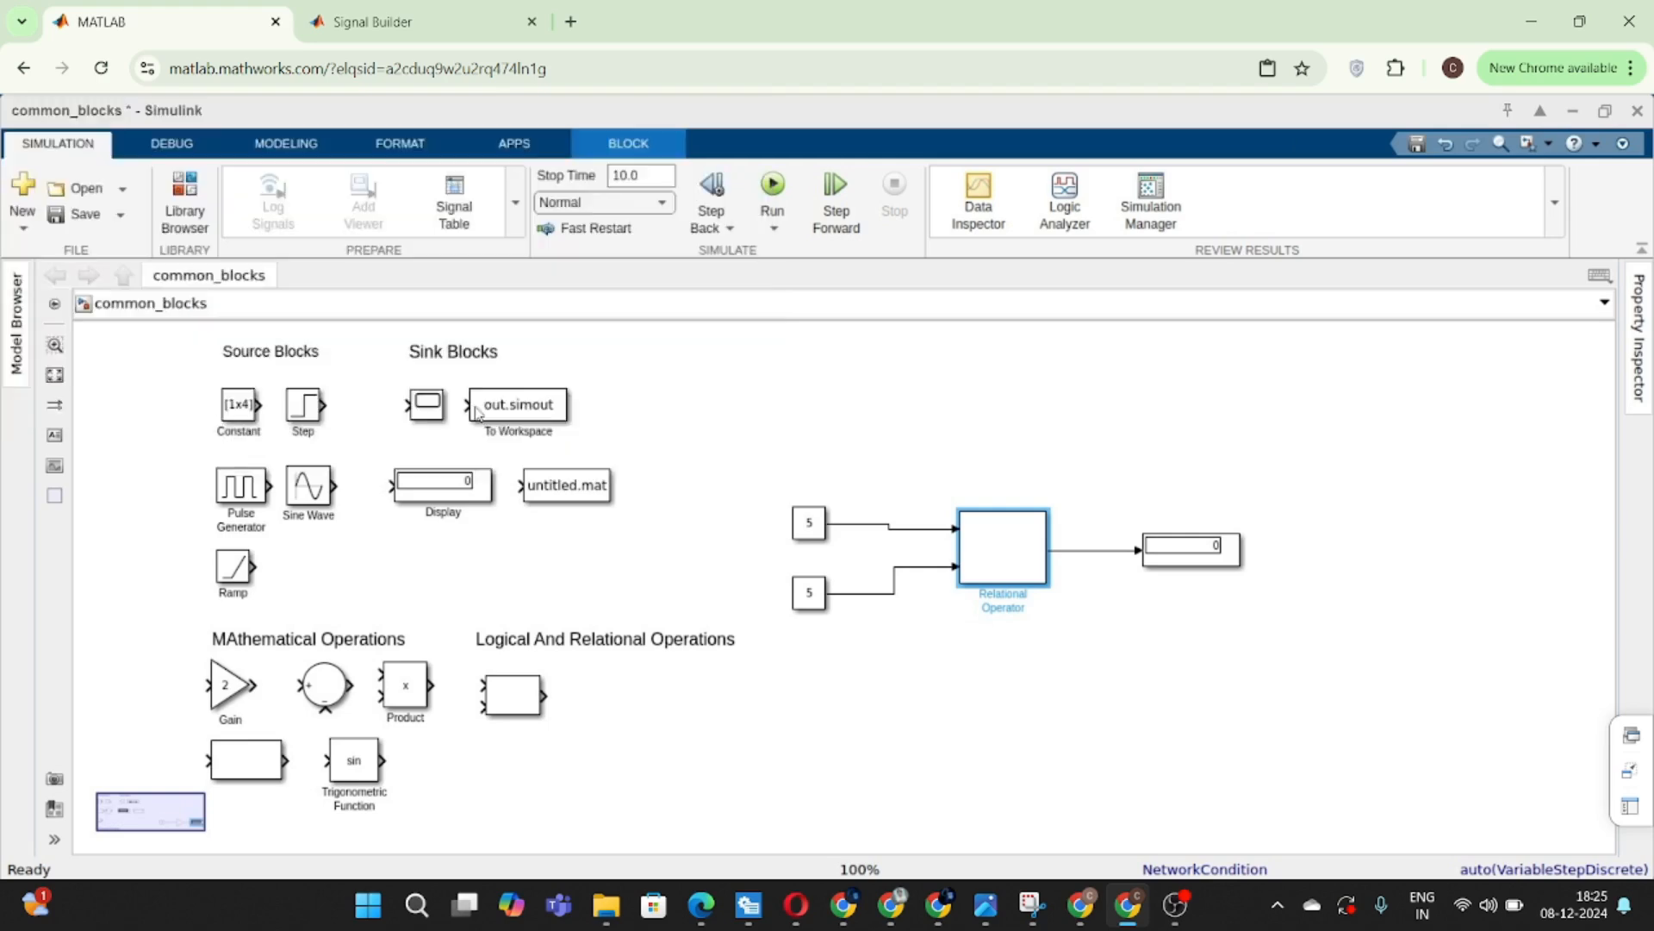
- Set the upper Constant block's value to 4 and run the simulation
{"action": "double_click", "coordinate": [809, 522]}
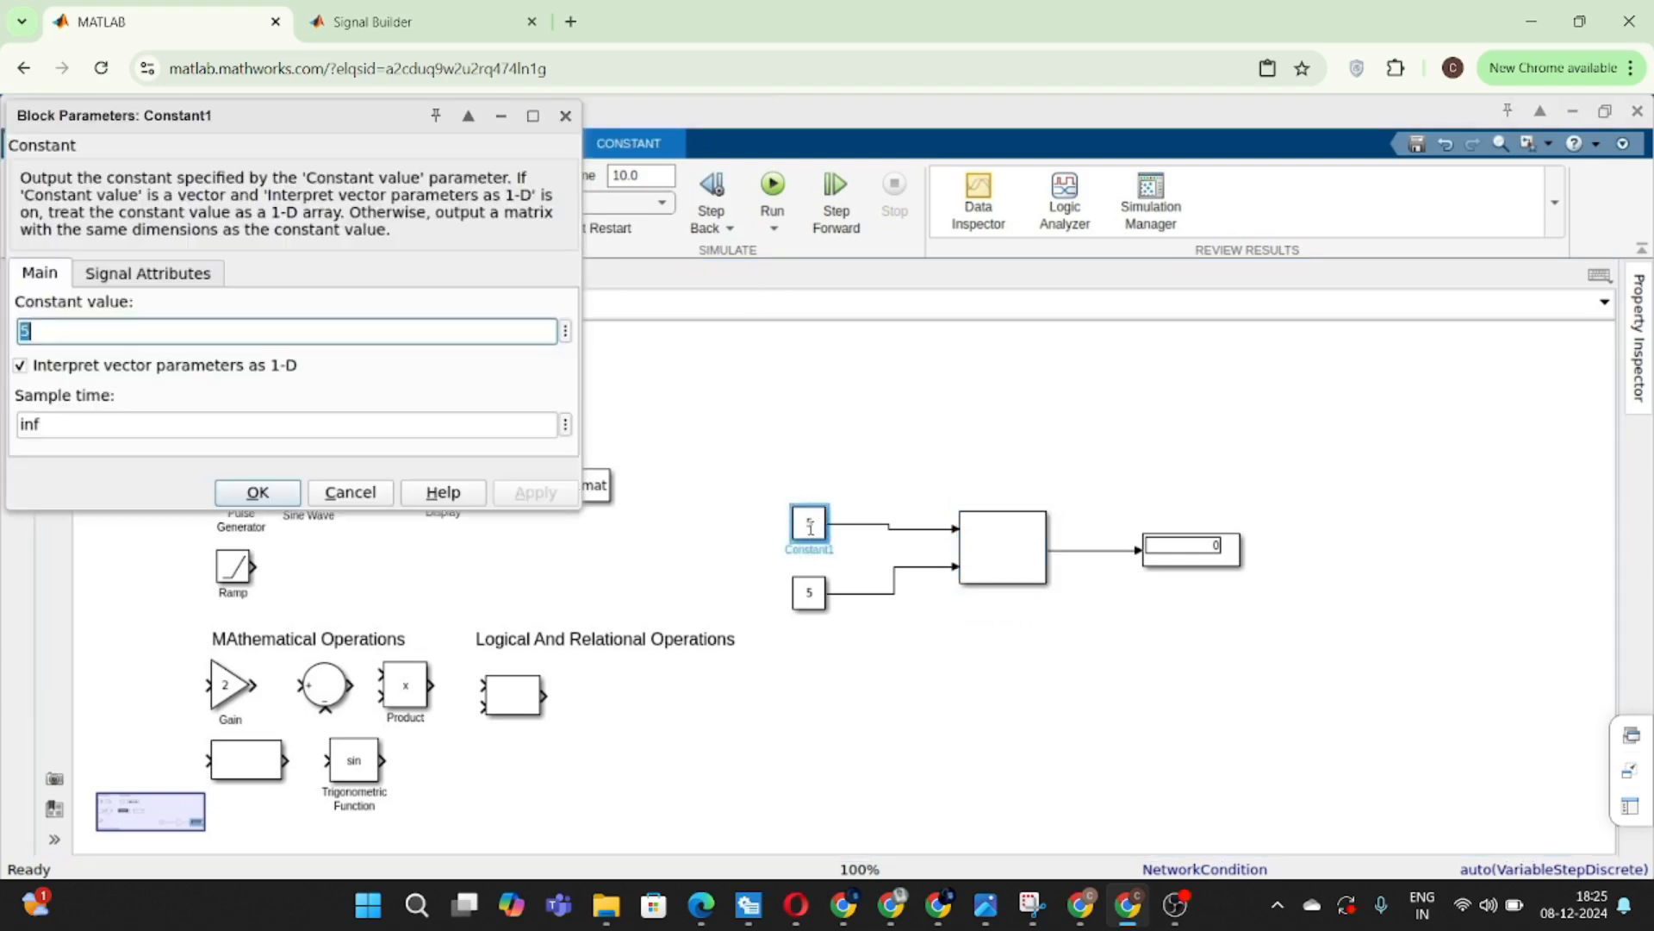
{"action": "type", "text": "4"}
{"action": "key", "text": "Return"}
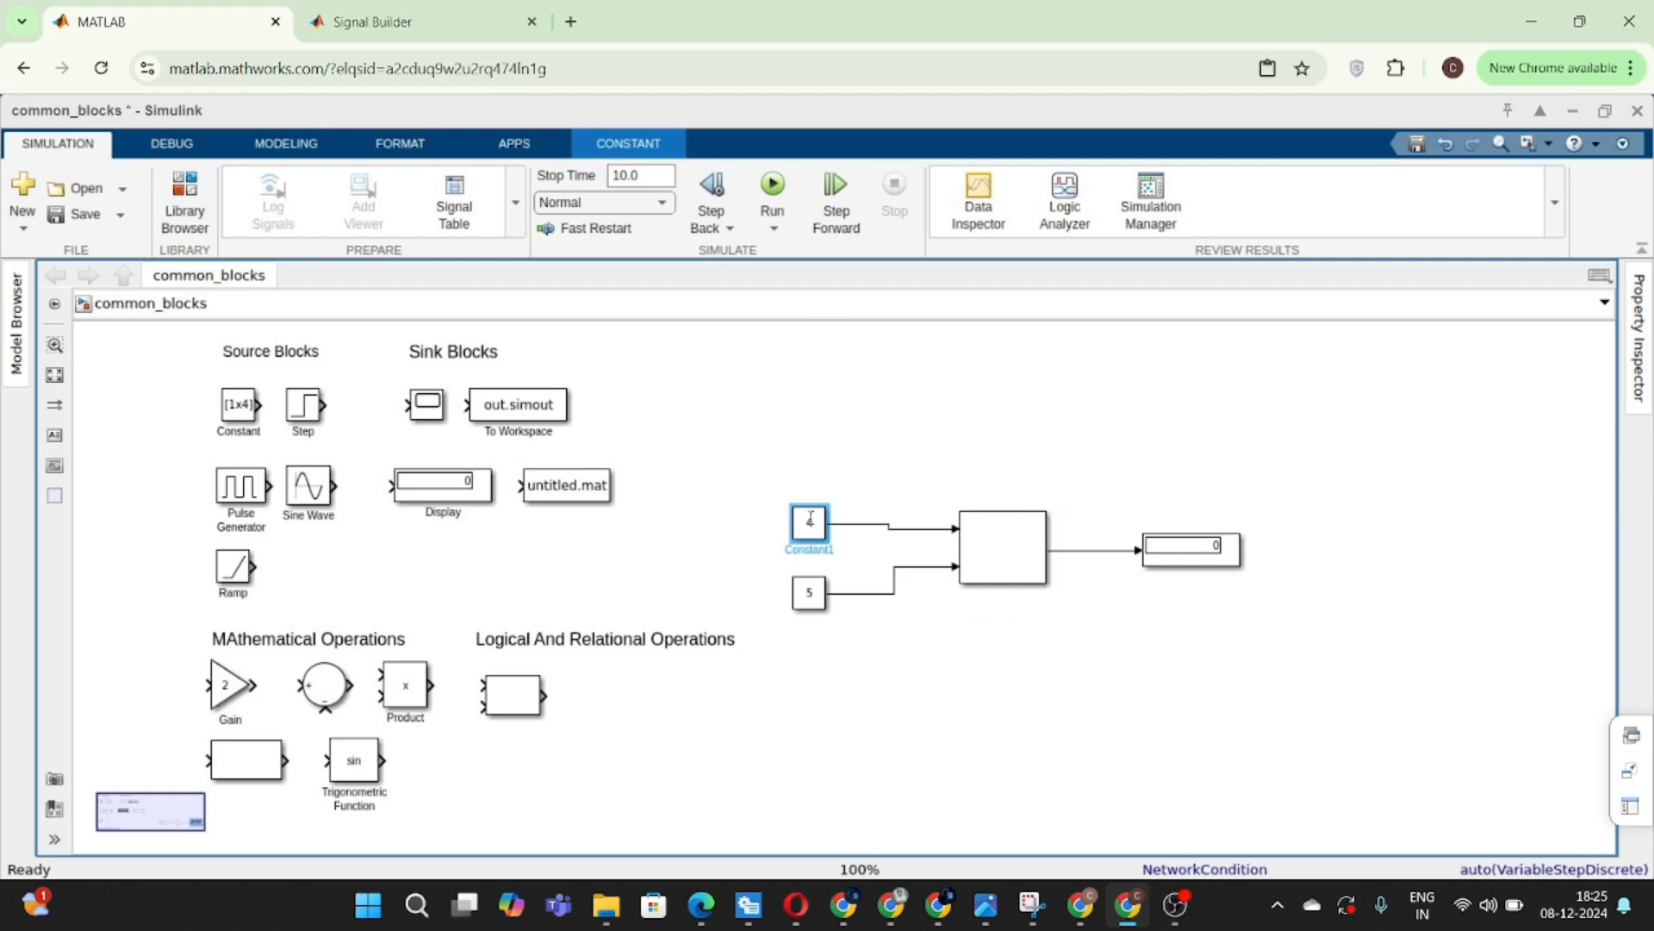
{"action": "left_click", "coordinate": [773, 184]}
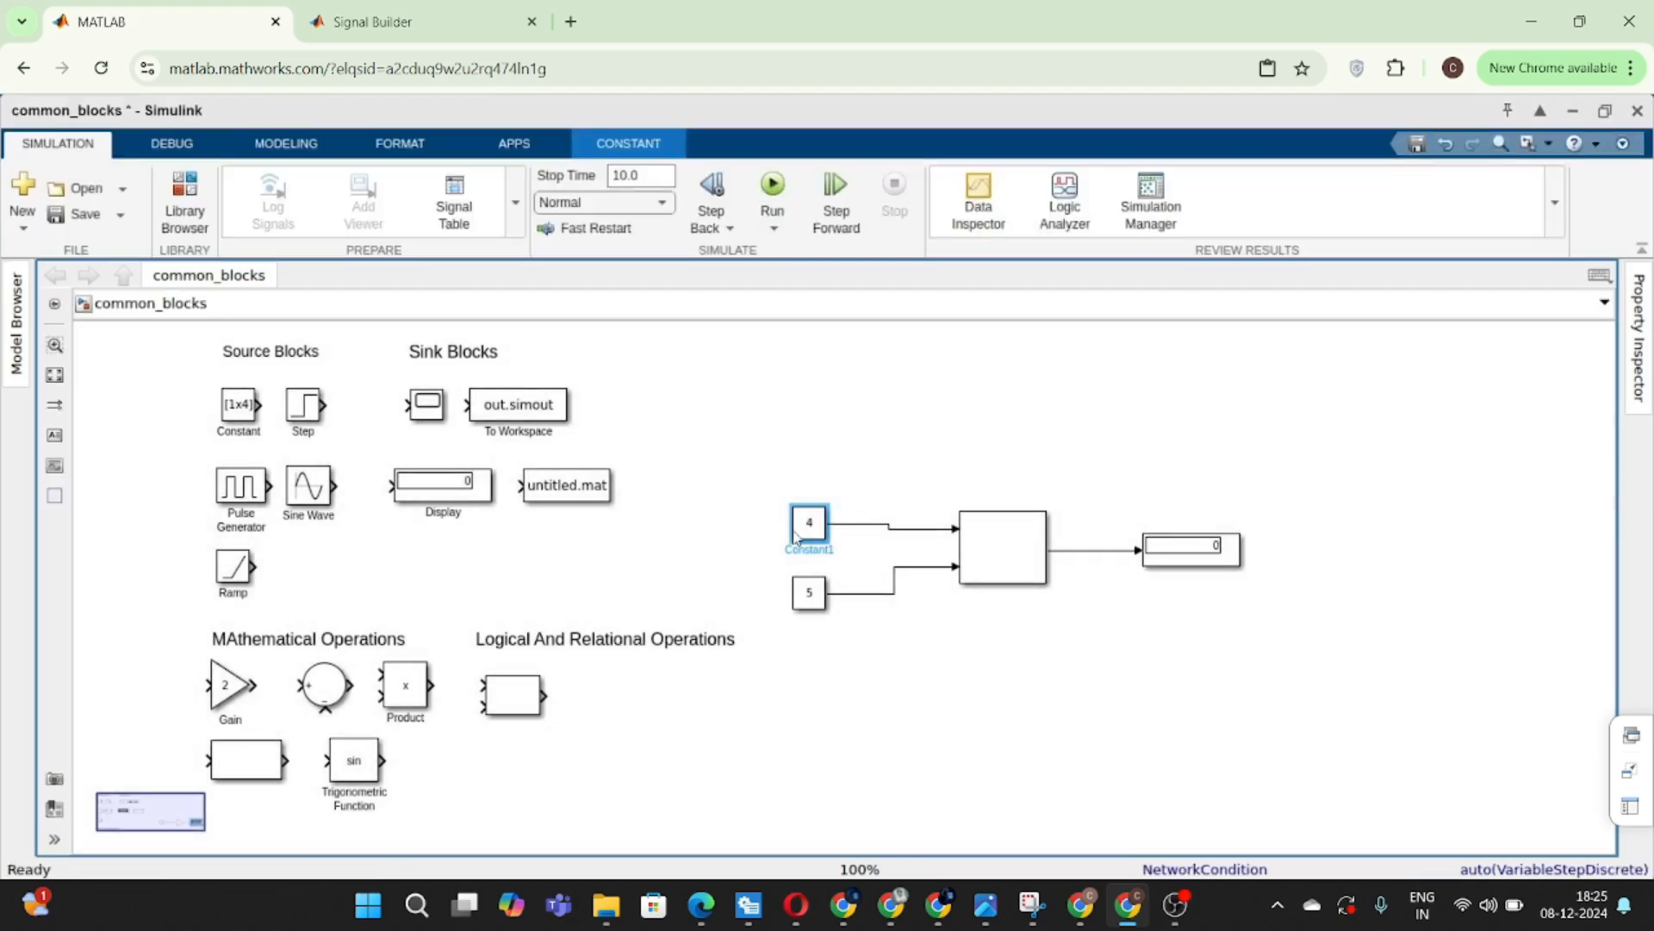
- Set the upper Constant block's value to 5 and run the simulation
{"action": "double_click", "coordinate": [794, 532]}
{"action": "left_click", "coordinate": [757, 511]}
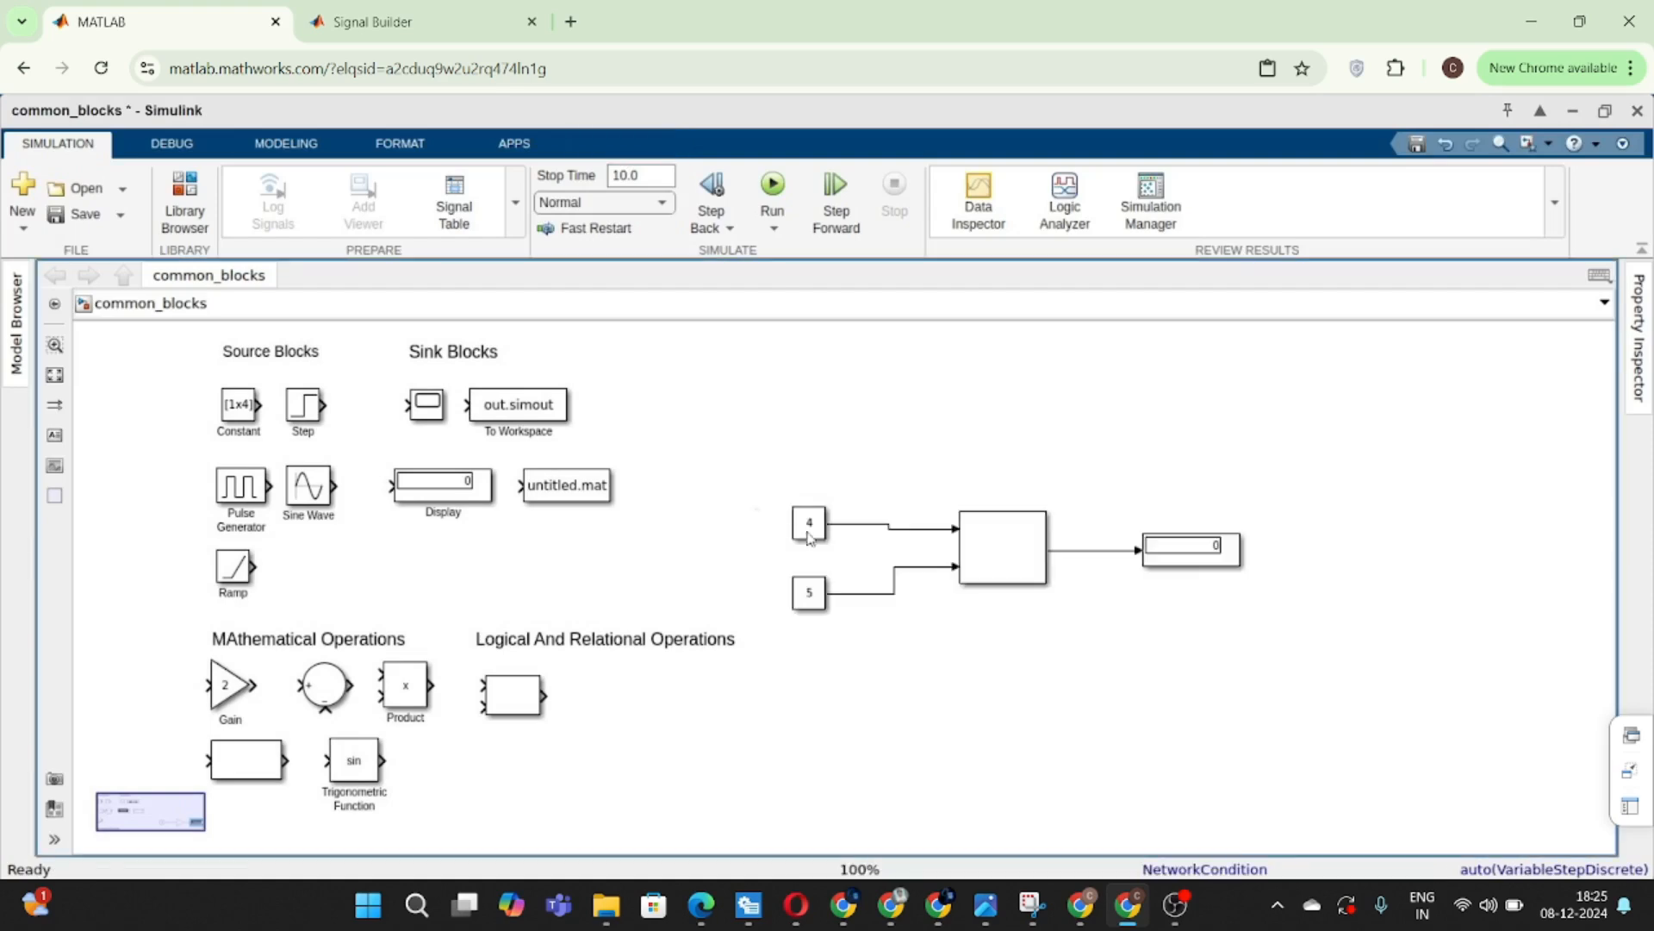
{"action": "left_click", "coordinate": [809, 534]}
{"action": "double_click", "coordinate": [809, 538]}
{"action": "type", "text": "5"}
{"action": "key", "text": "Return"}
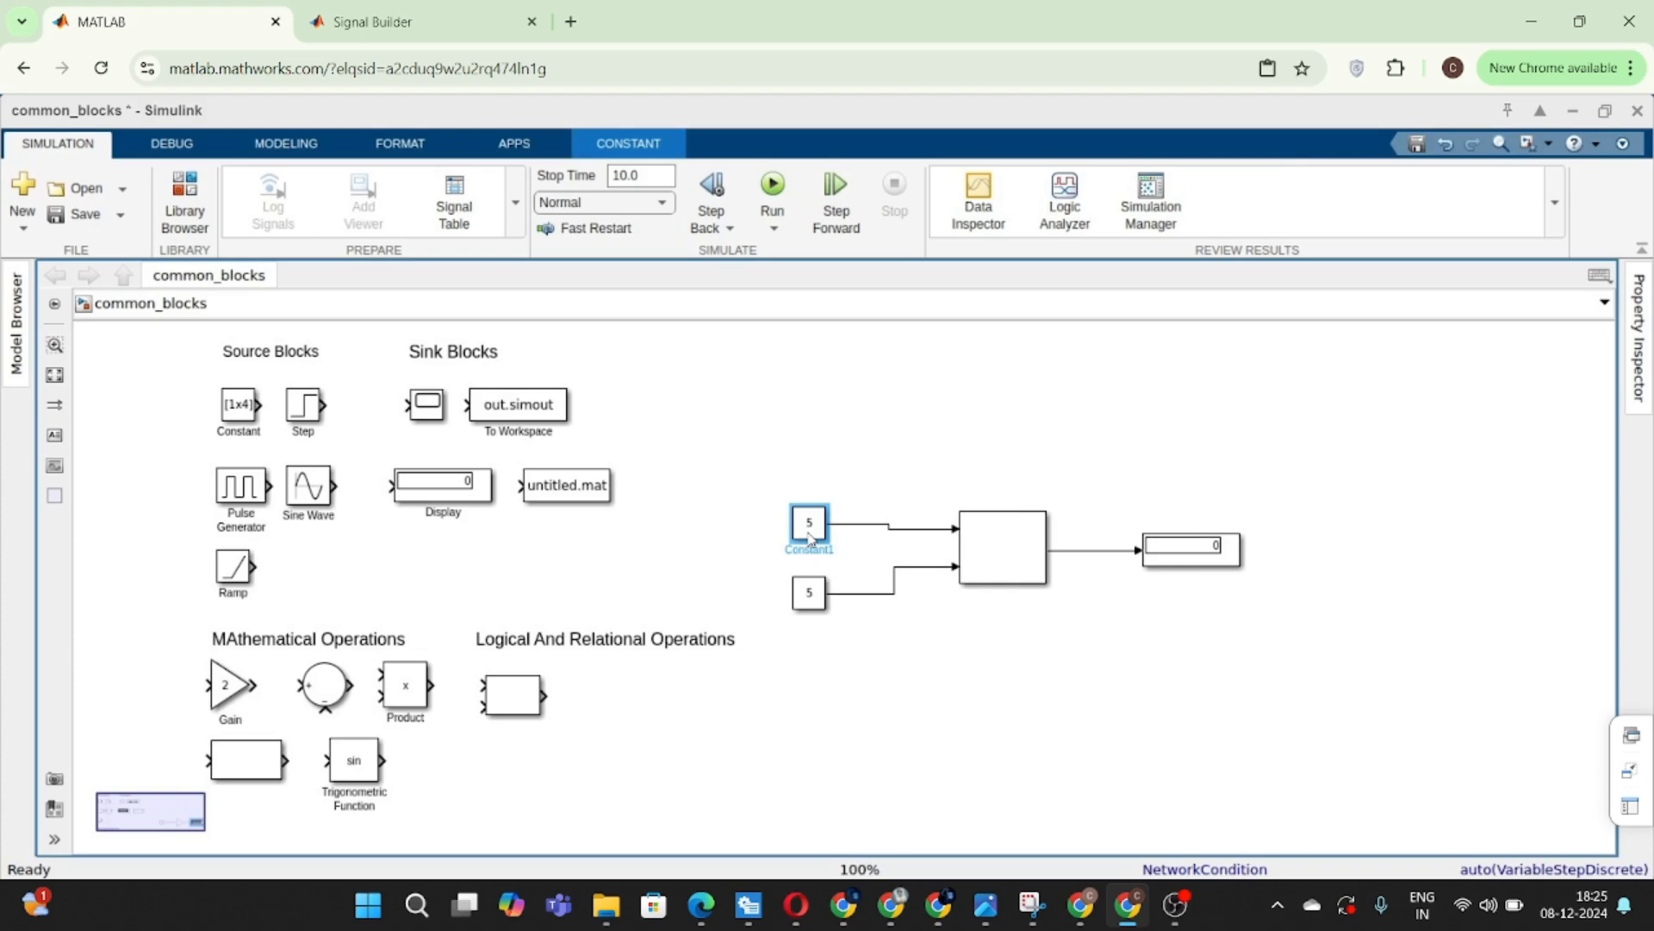
{"action": "left_click", "coordinate": [773, 185]}
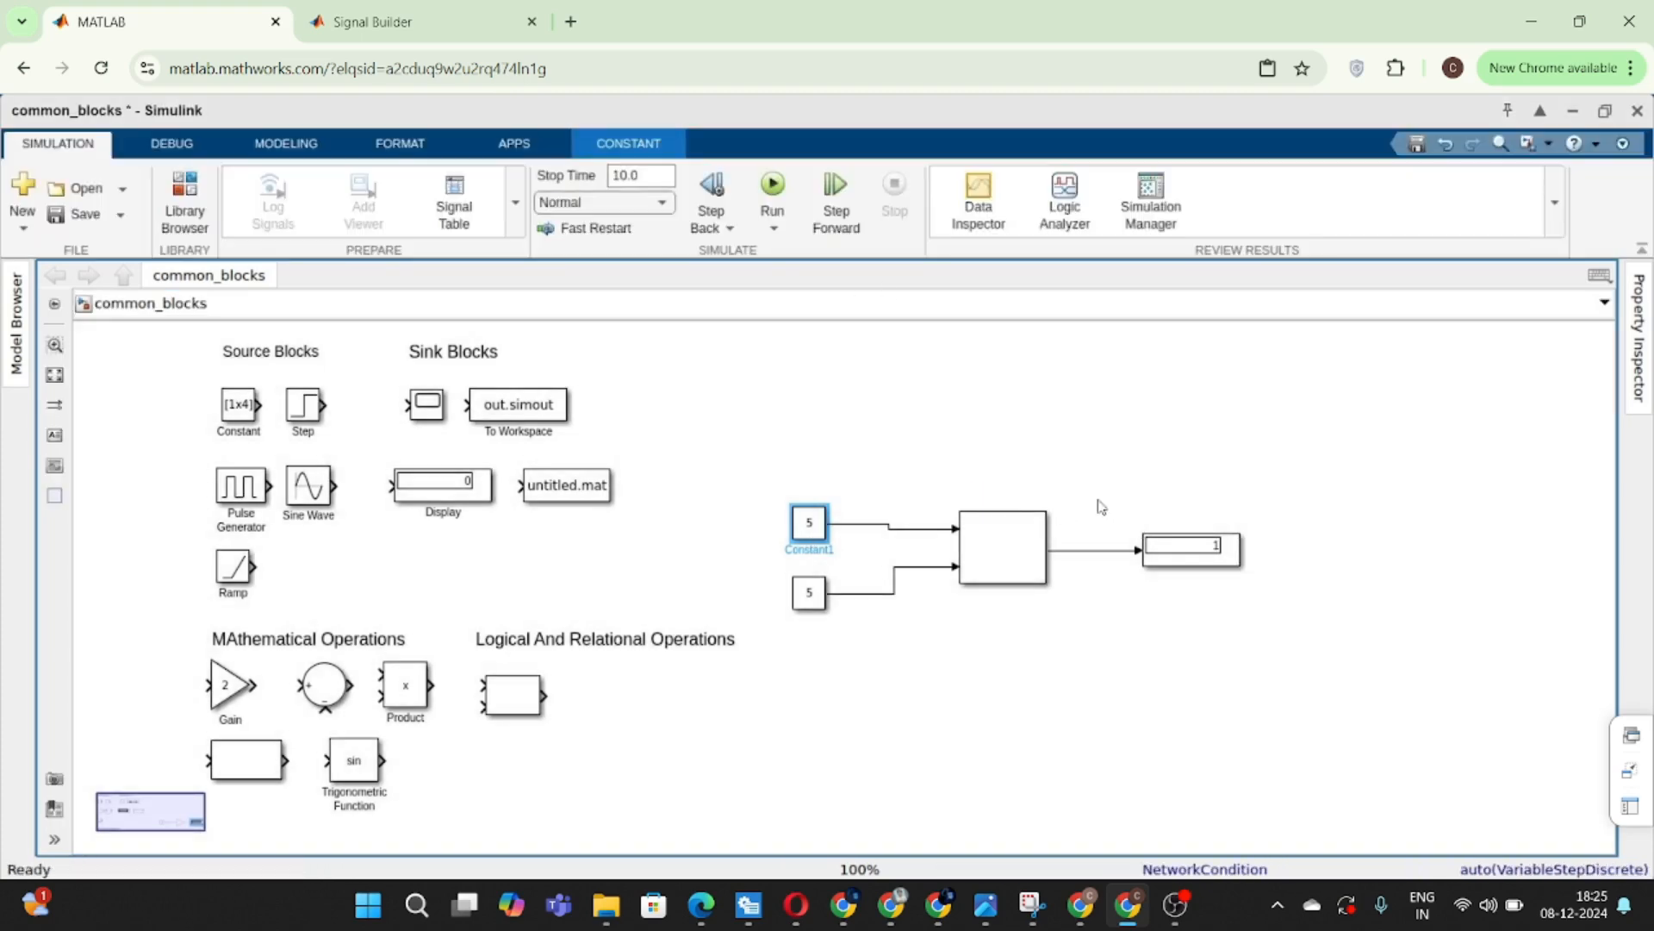
- Delete the test Display block and both Constant blocks with their signal lines, keeping the Relational Operator
{"action": "left_click_drag", "start_coordinate": [1098, 500], "coordinate": [1248, 602]}
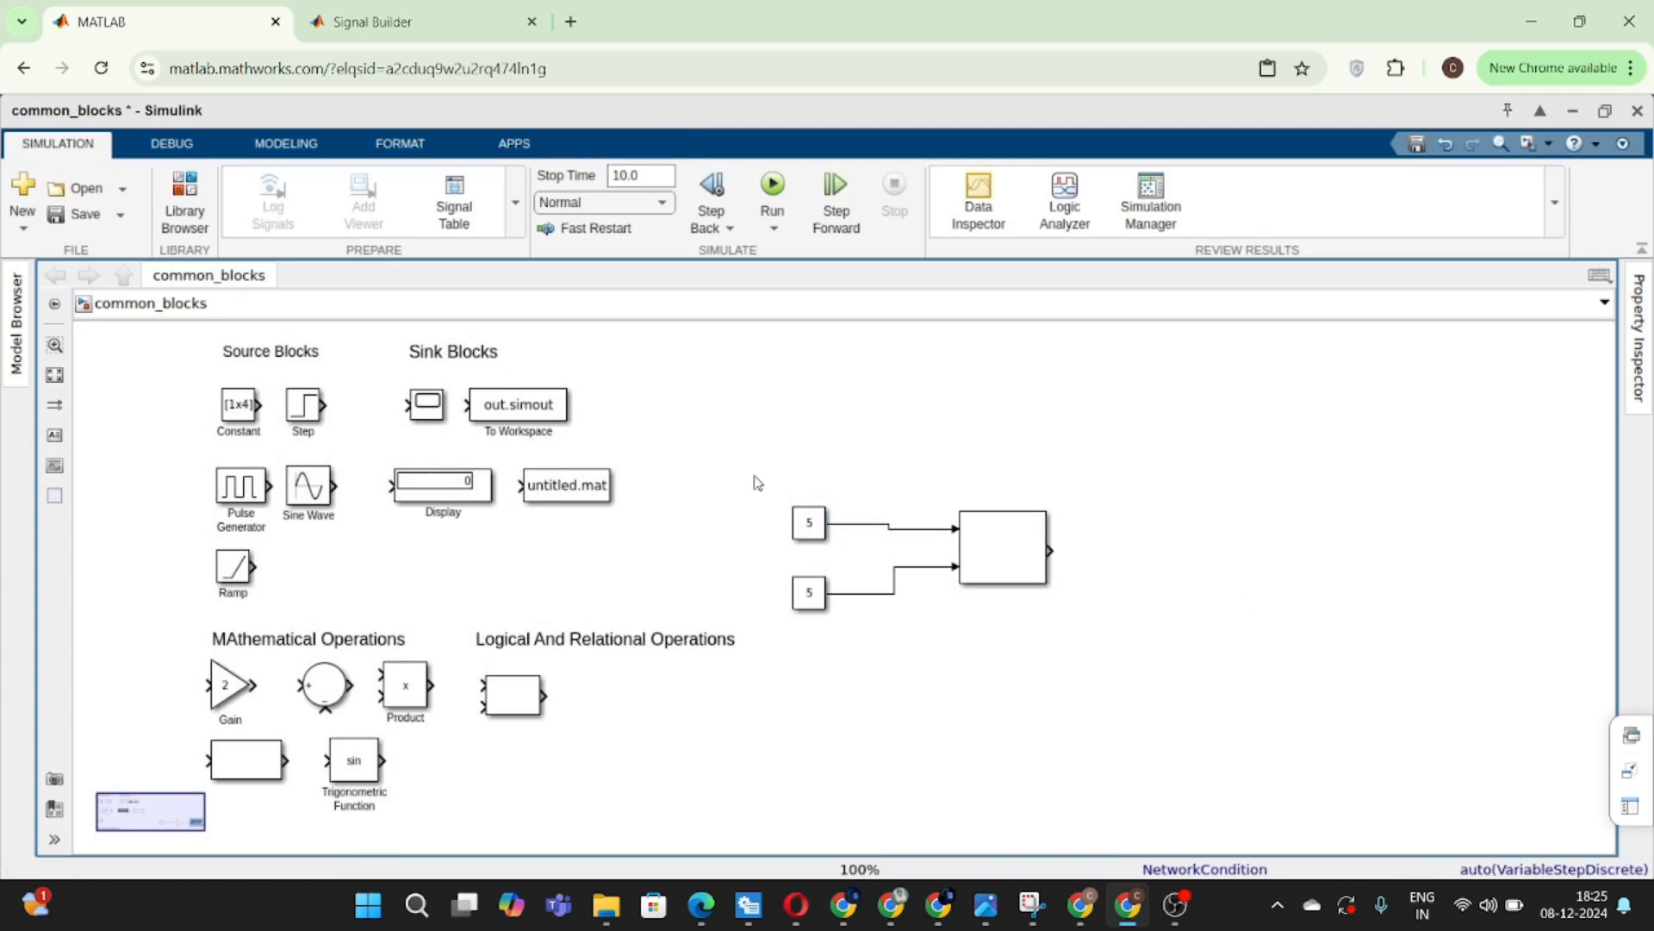
{"action": "left_click_drag", "start_coordinate": [762, 479], "coordinate": [900, 627]}
{"action": "key", "text": "Delete"}
- Shrink the Relational Operator block and move it beneath the Logical And Relational Operations heading
{"action": "left_click", "coordinate": [1031, 543]}
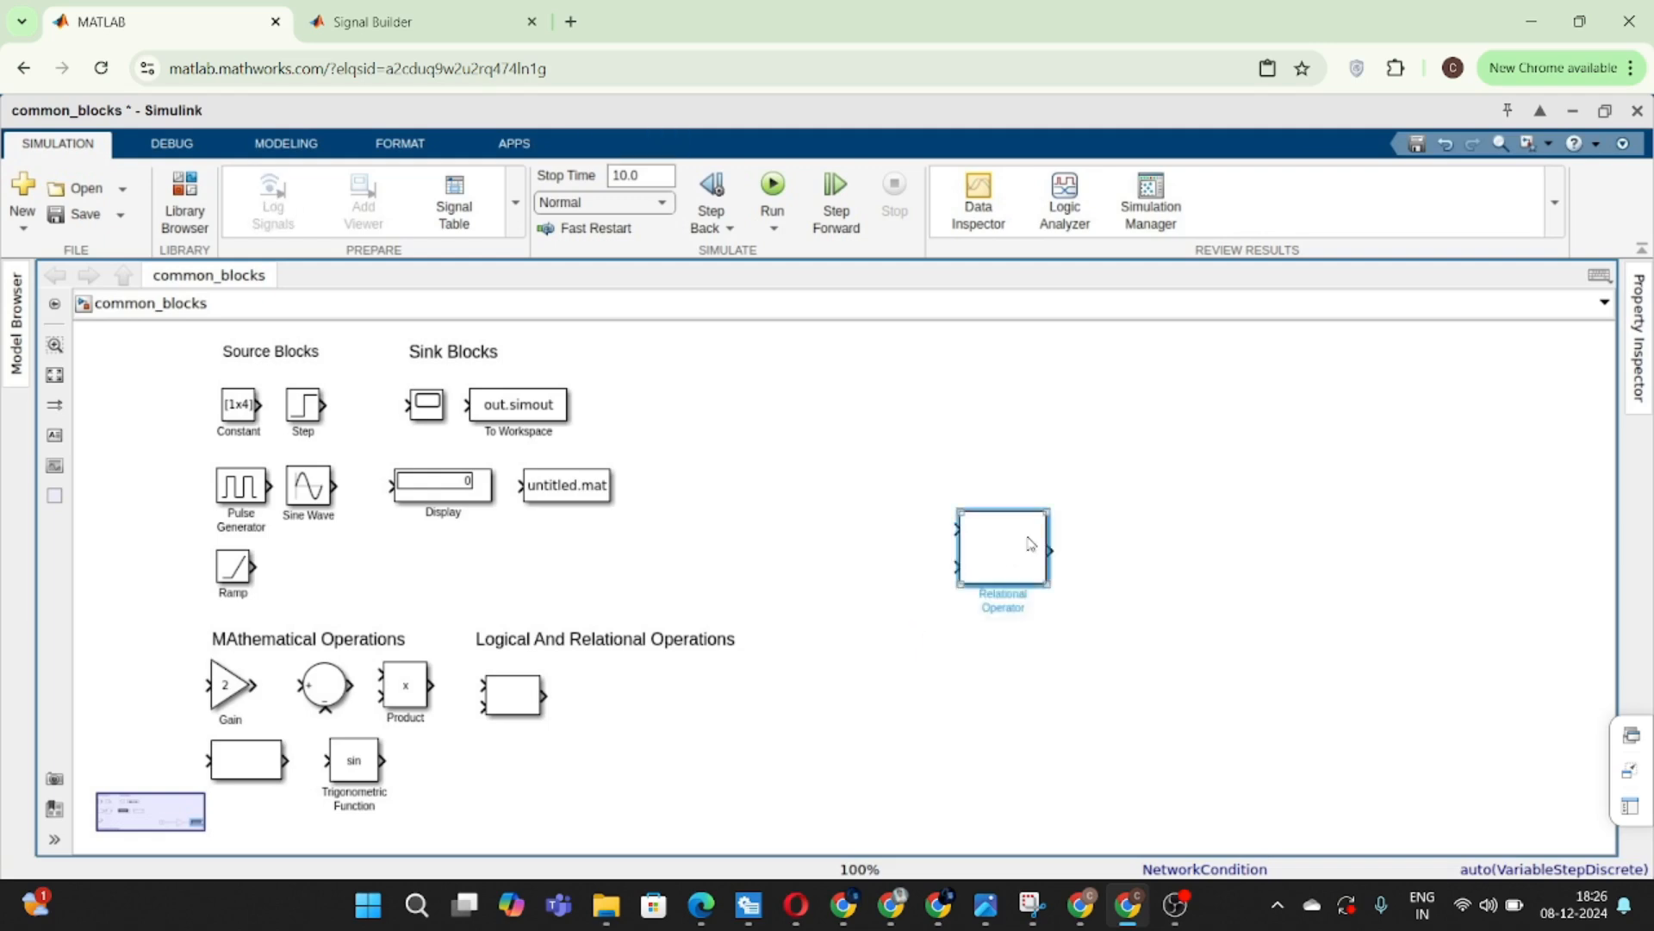
{"action": "left_click_drag", "start_coordinate": [961, 512], "coordinate": [622, 693]}
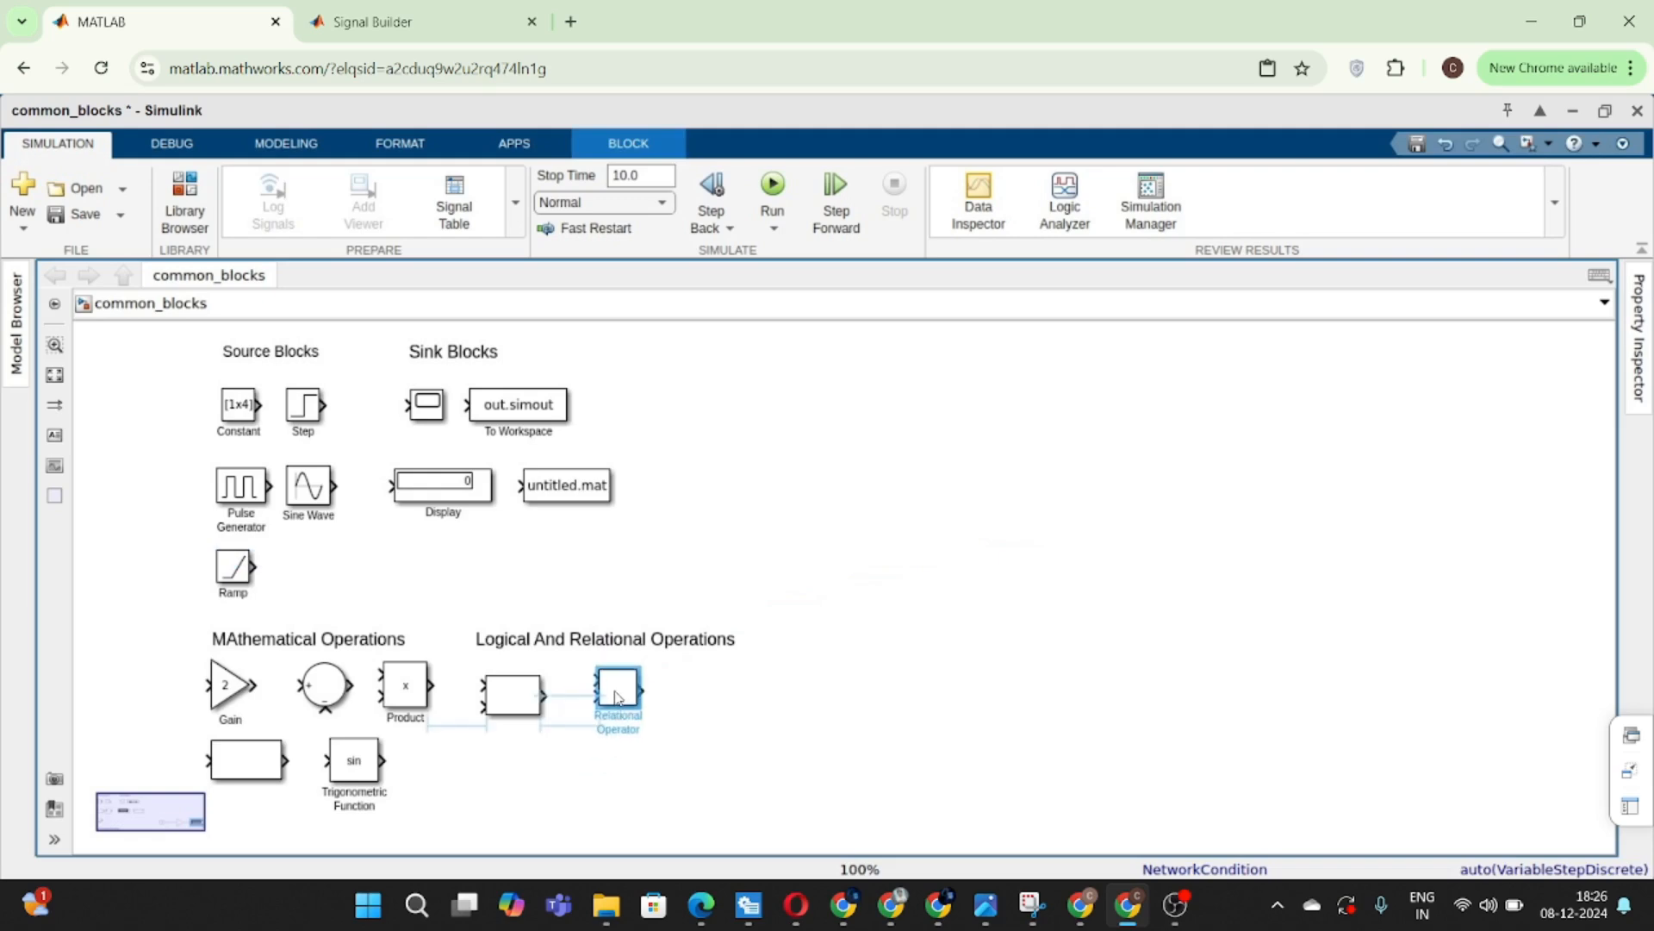
{"action": "left_click", "coordinate": [1019, 635]}
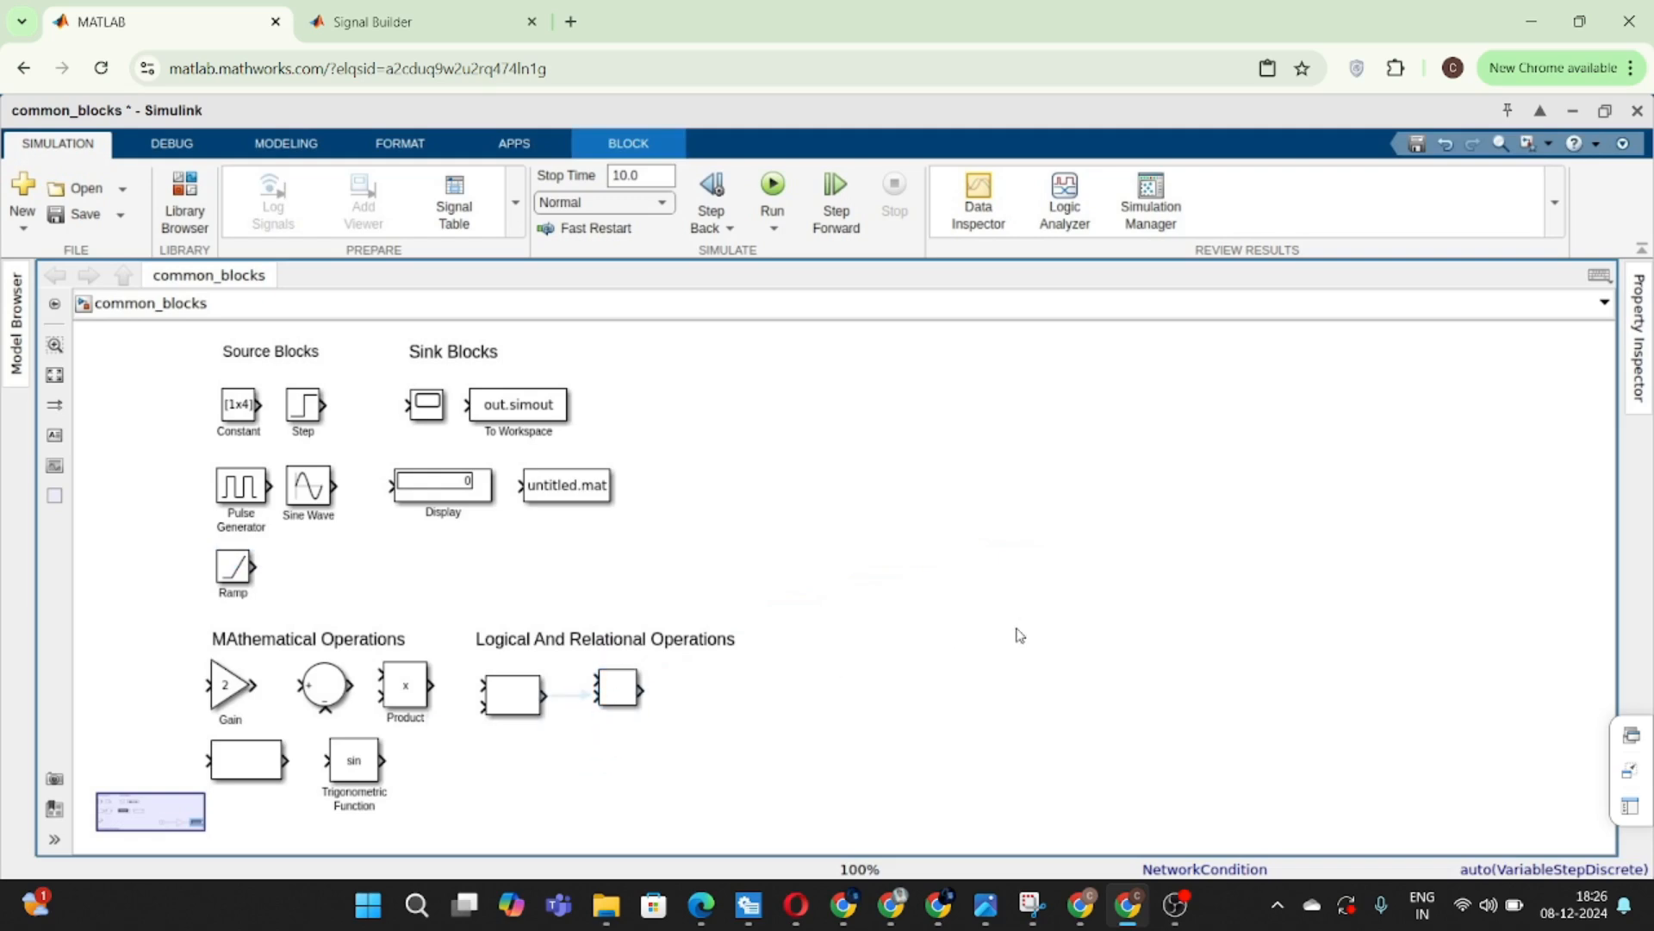
- Insert a Switch block in the empty canvas area away from the collected blocks
{"action": "double_click", "coordinate": [1125, 493]}
{"action": "type", "text": "Swi"}
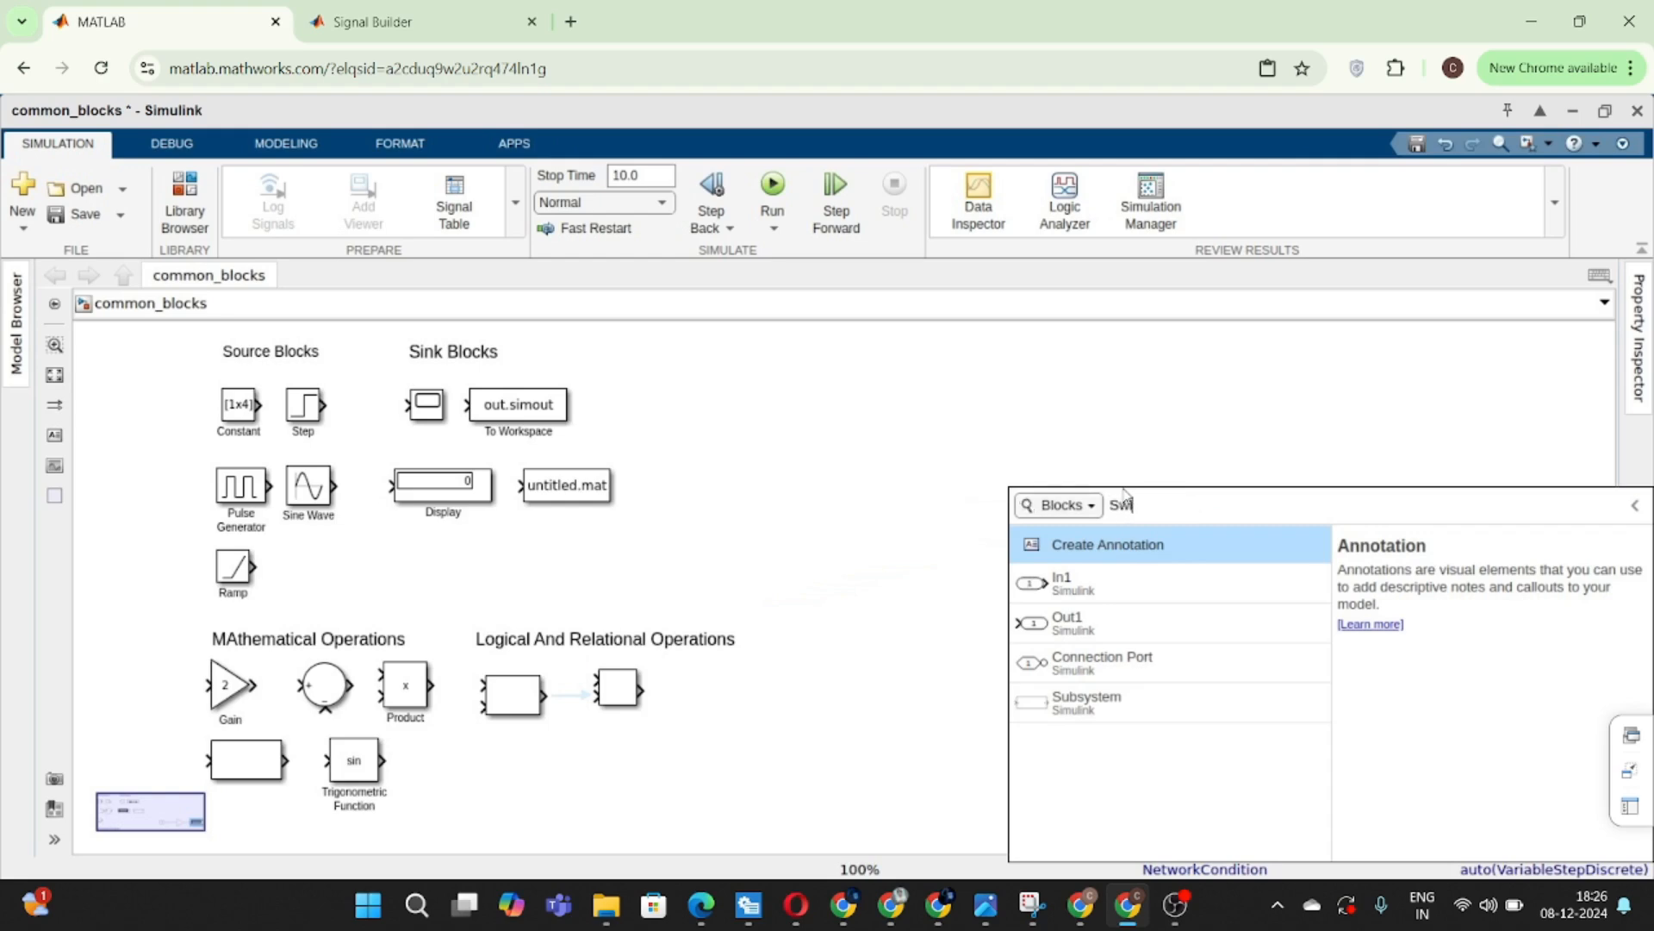
{"action": "type", "text": "tch"}
{"action": "key", "text": "Return"}
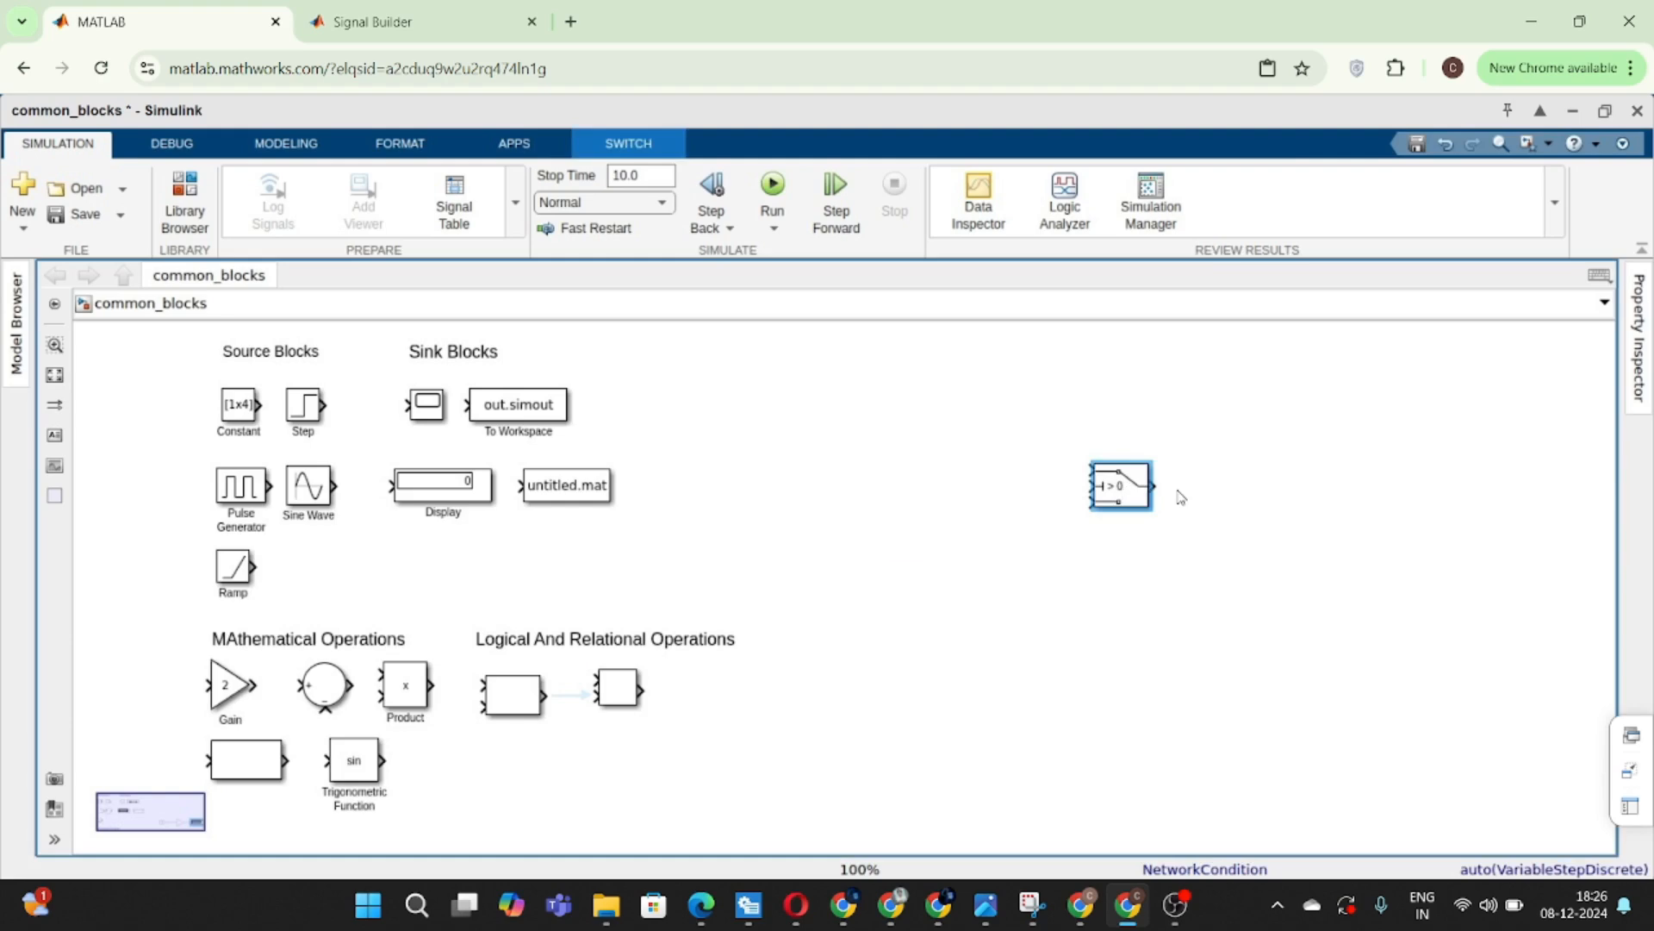
- Move the Relational Operator block out to the open canvas beside the Switch block and enlarge it slightly
{"action": "left_click", "coordinate": [614, 708]}
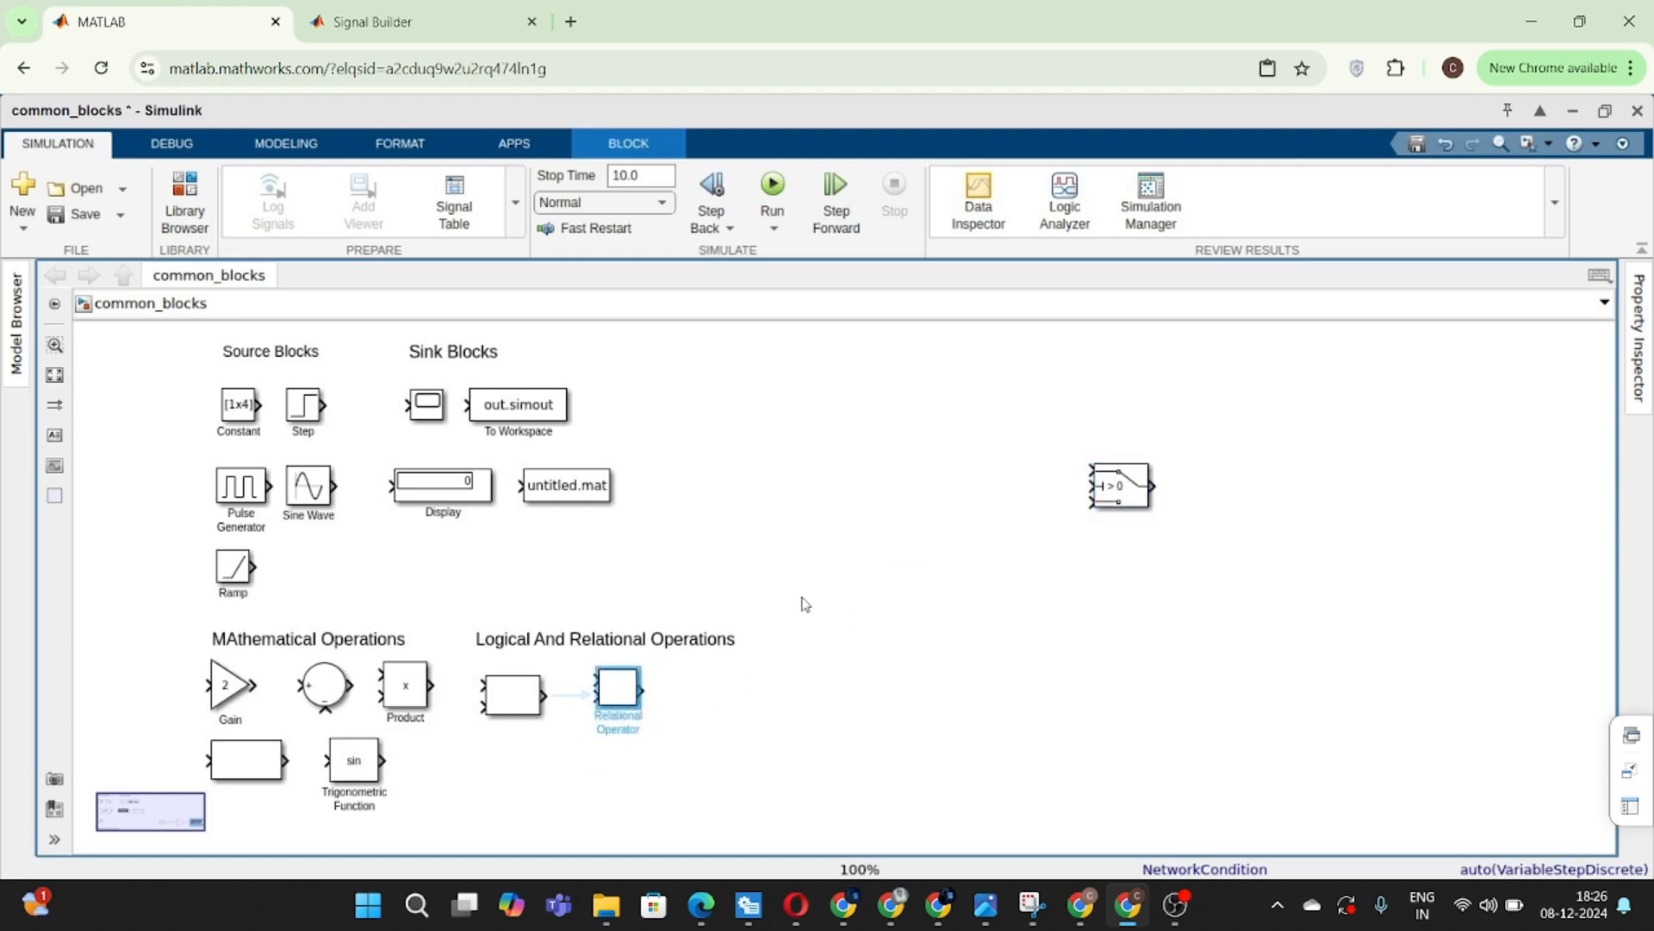
{"action": "left_click_drag", "start_coordinate": [607, 699], "coordinate": [823, 581]}
{"action": "mouse_move", "coordinate": [880, 507]}
{"action": "left_mouse_down"}
{"action": "mouse_move", "coordinate": [865, 484]}
{"action": "mouse_move", "coordinate": [880, 483]}
{"action": "left_mouse_up"}
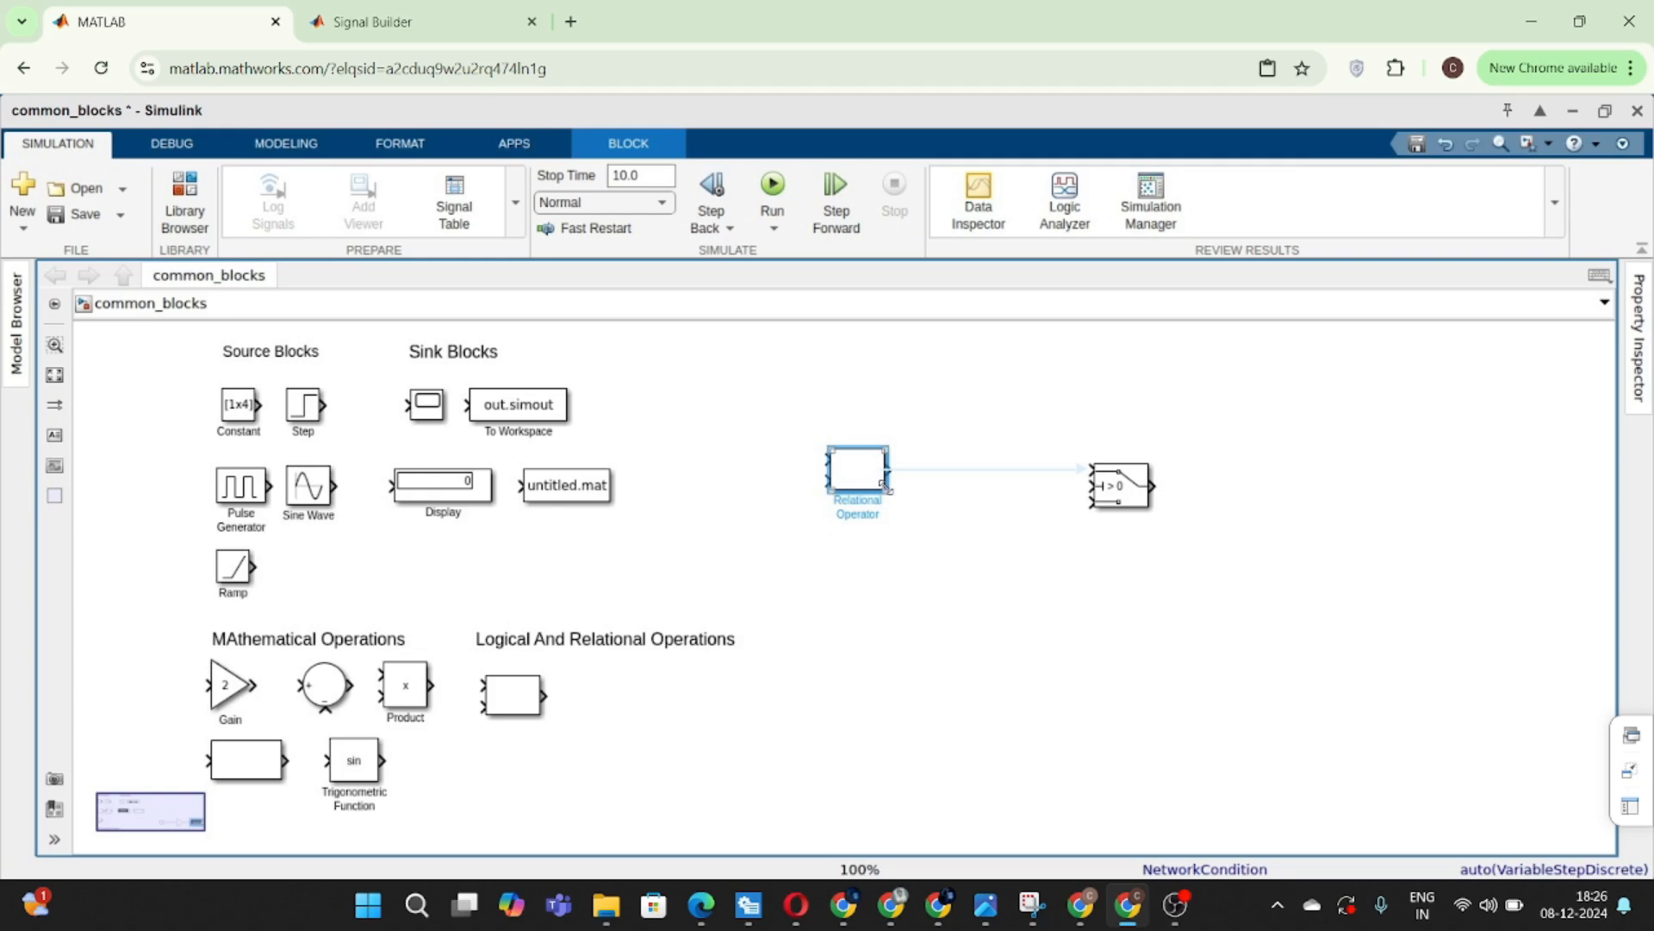
{"action": "left_click_drag", "start_coordinate": [886, 488], "coordinate": [891, 500]}
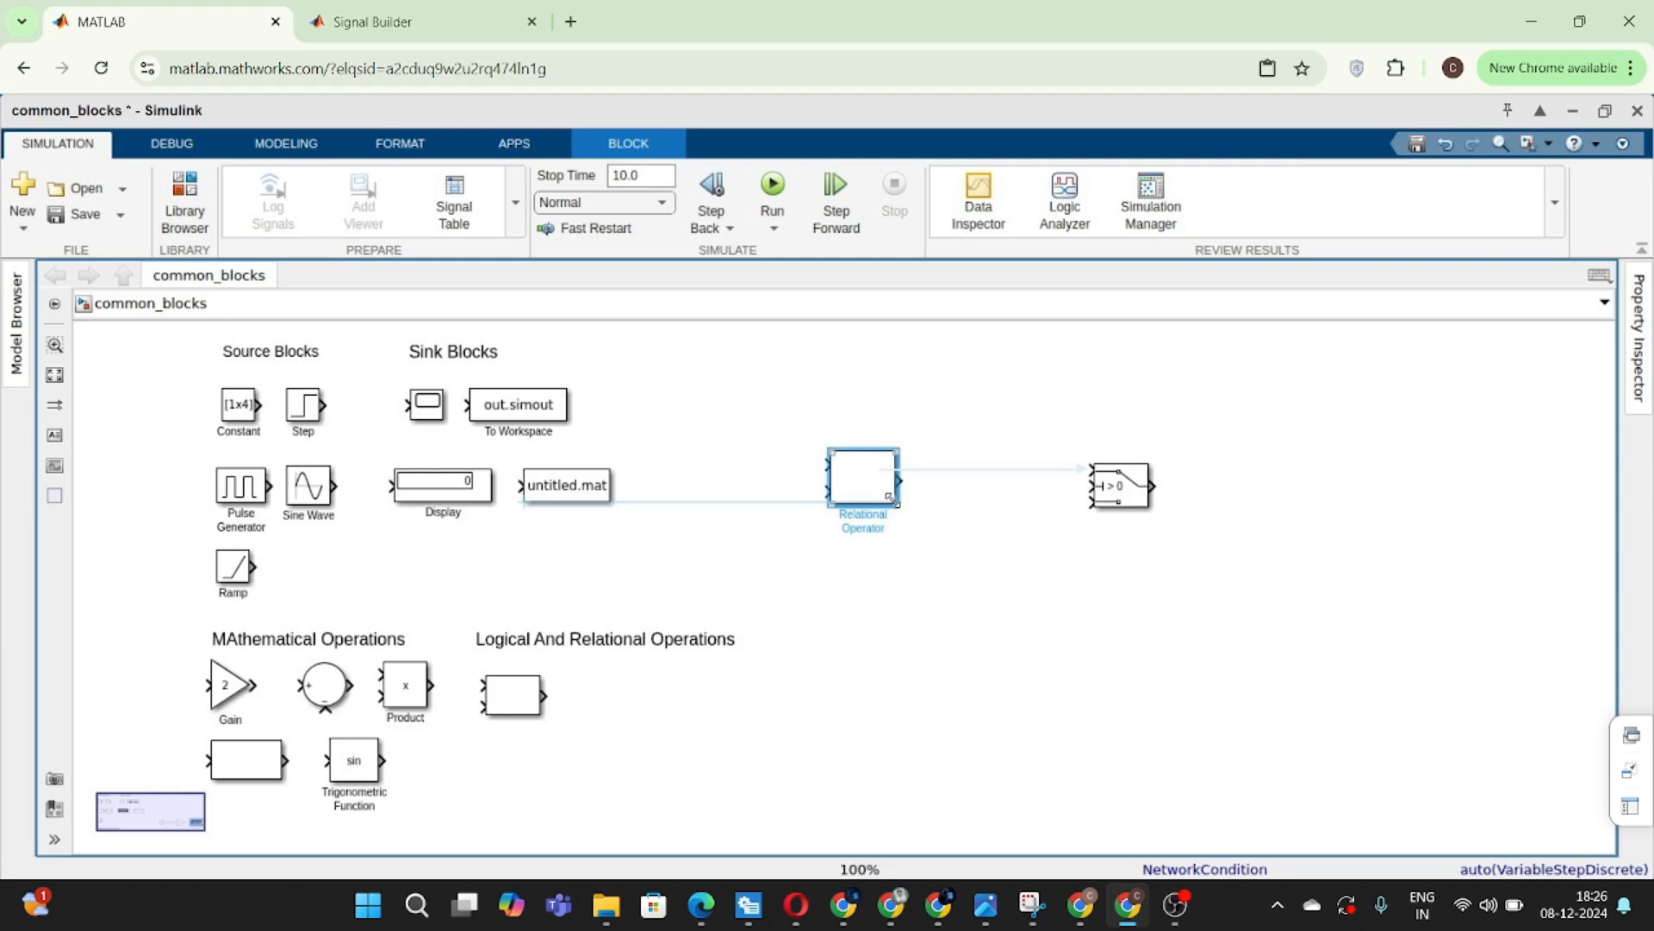
{"action": "left_click", "coordinate": [841, 652]}
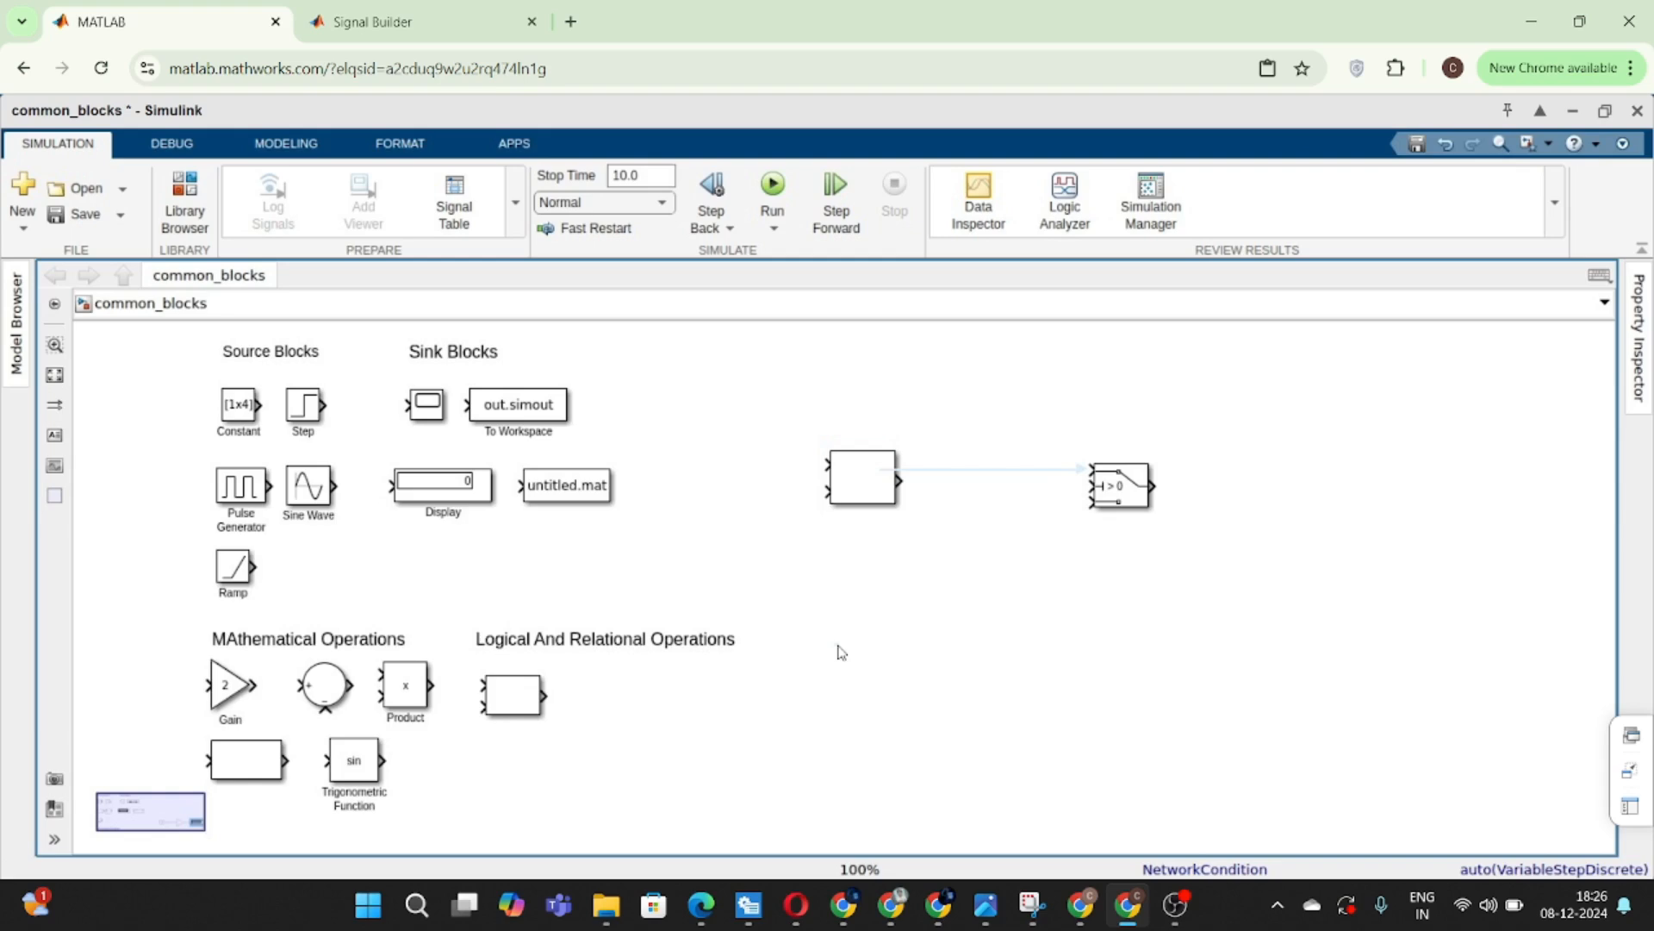
- Return the Relational Operator block to its place beneath the Logical And Relational Operations heading
{"action": "left_click", "coordinate": [861, 483]}
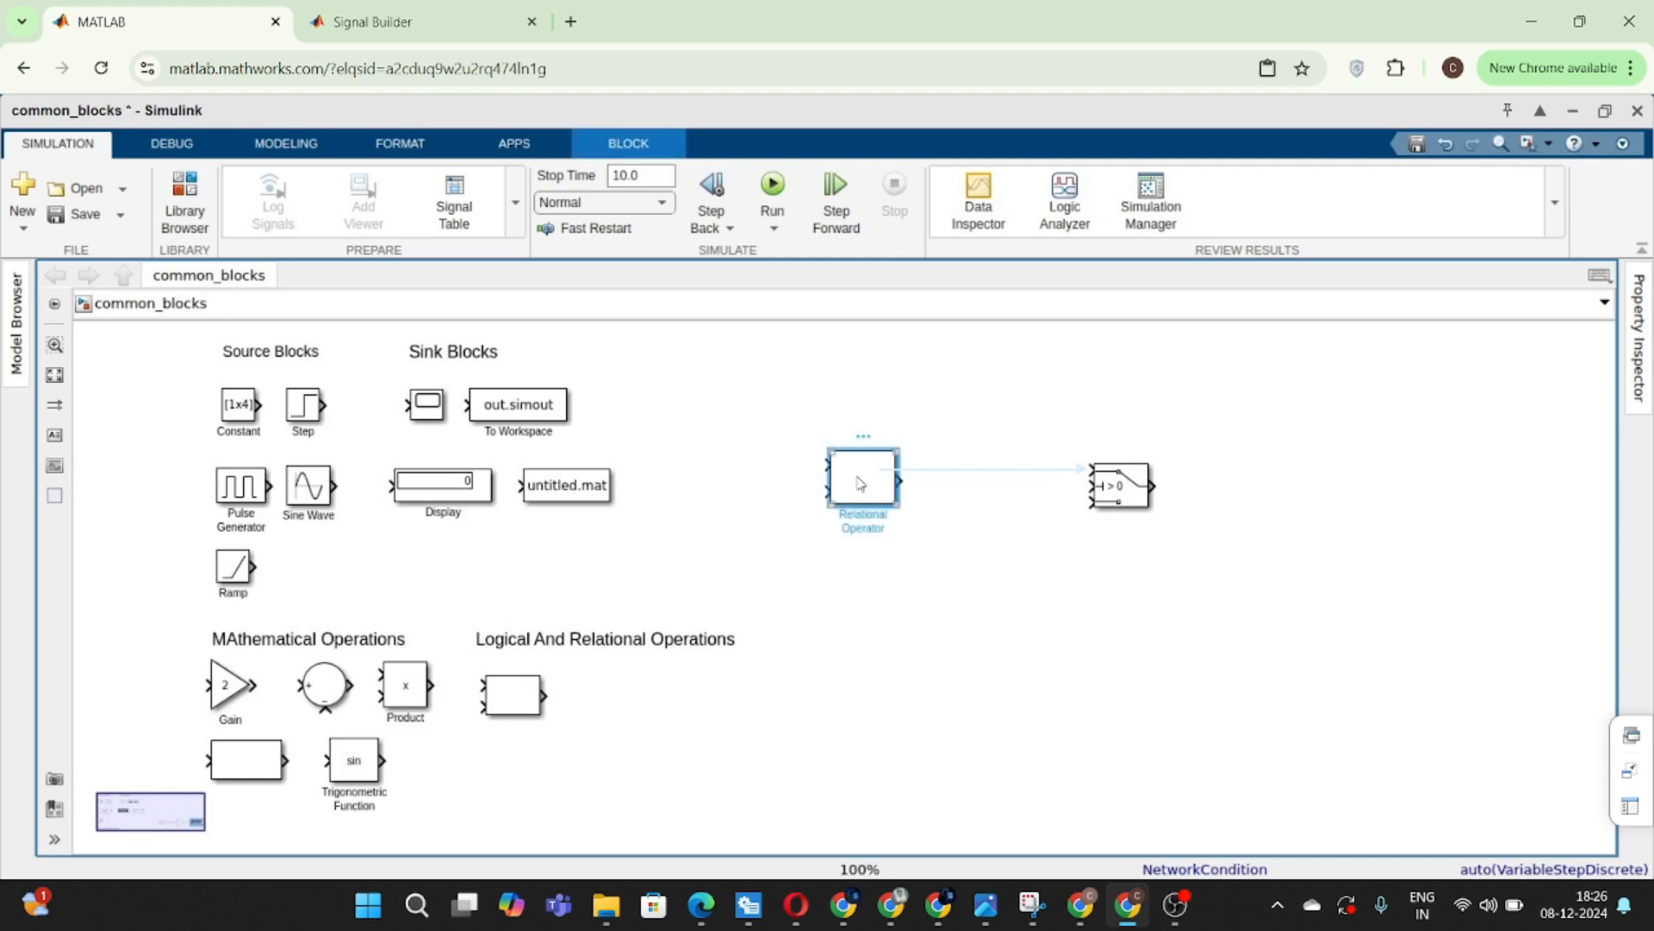
{"action": "left_click_drag", "start_coordinate": [857, 483], "coordinate": [614, 698]}
{"action": "left_click", "coordinate": [991, 622]}
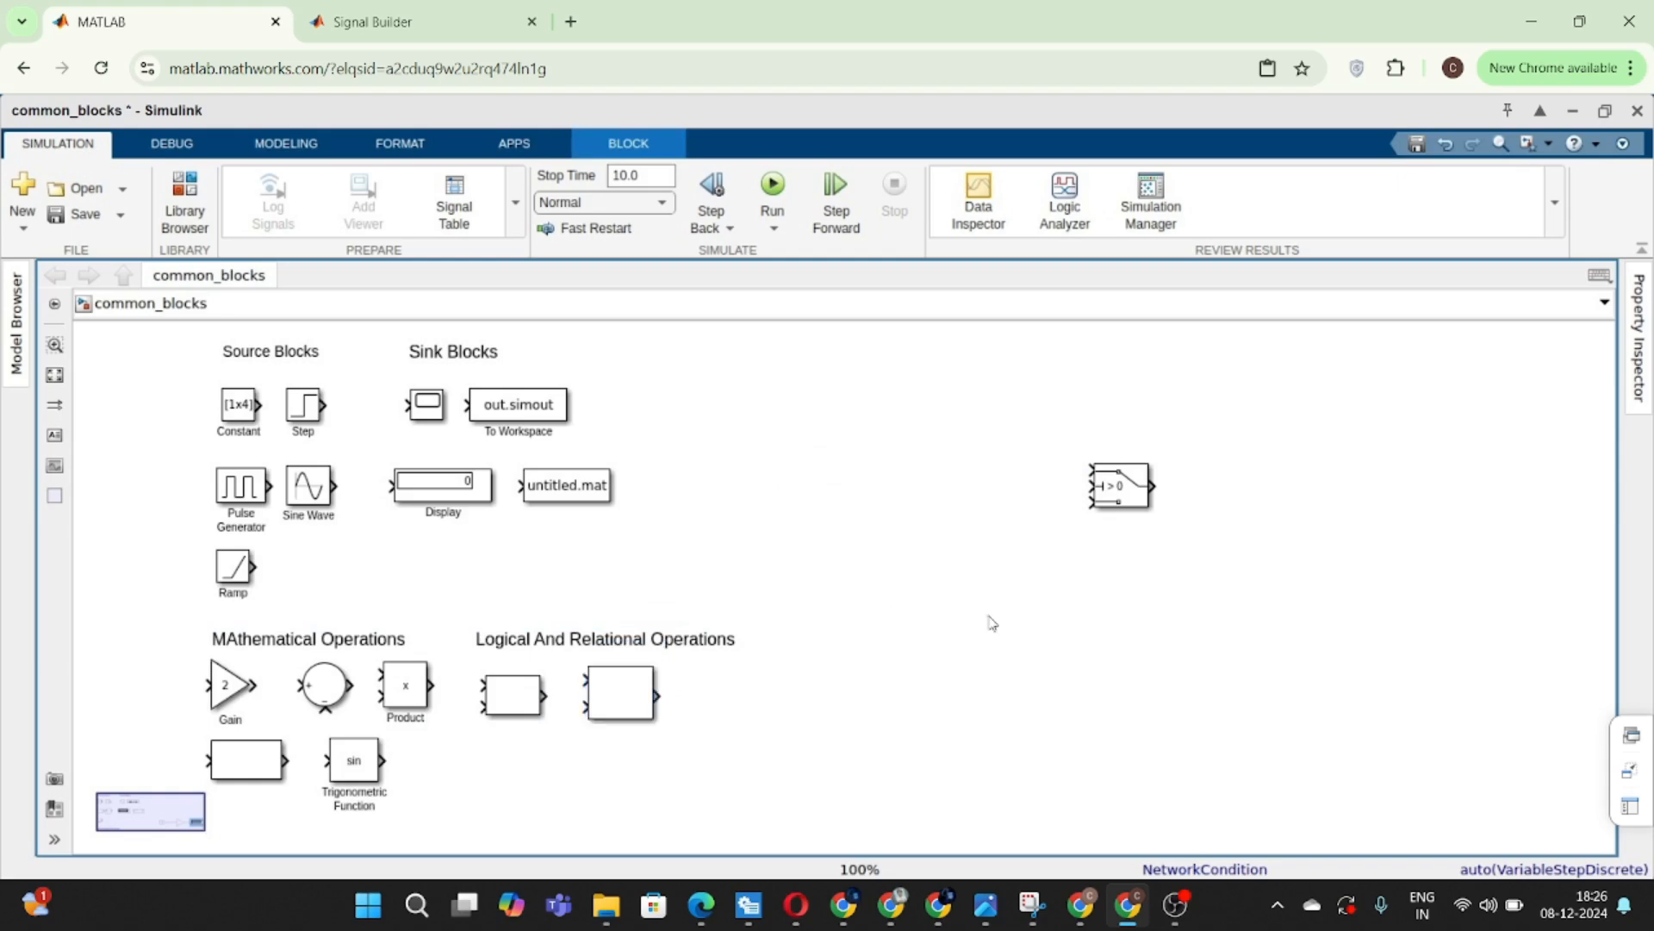
- Enlarge the Switch block so its three input ports are farther apart and shift it closer to the collected blocks
{"action": "left_click", "coordinate": [1133, 489]}
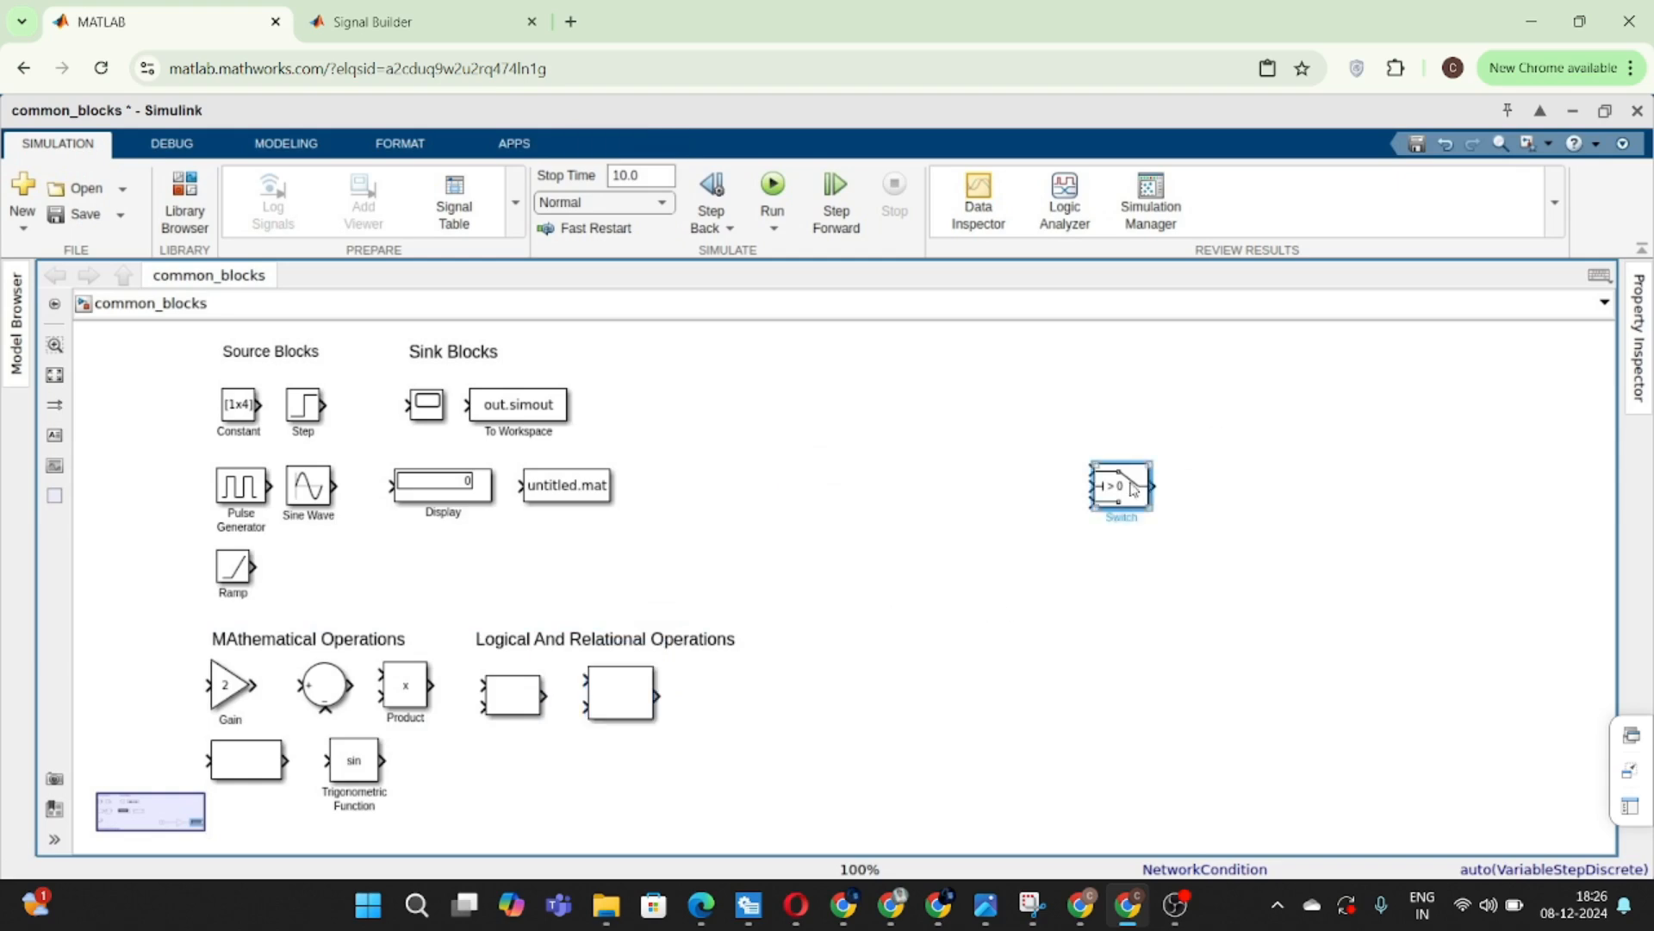
{"action": "left_click_drag", "start_coordinate": [1151, 514], "coordinate": [1184, 540]}
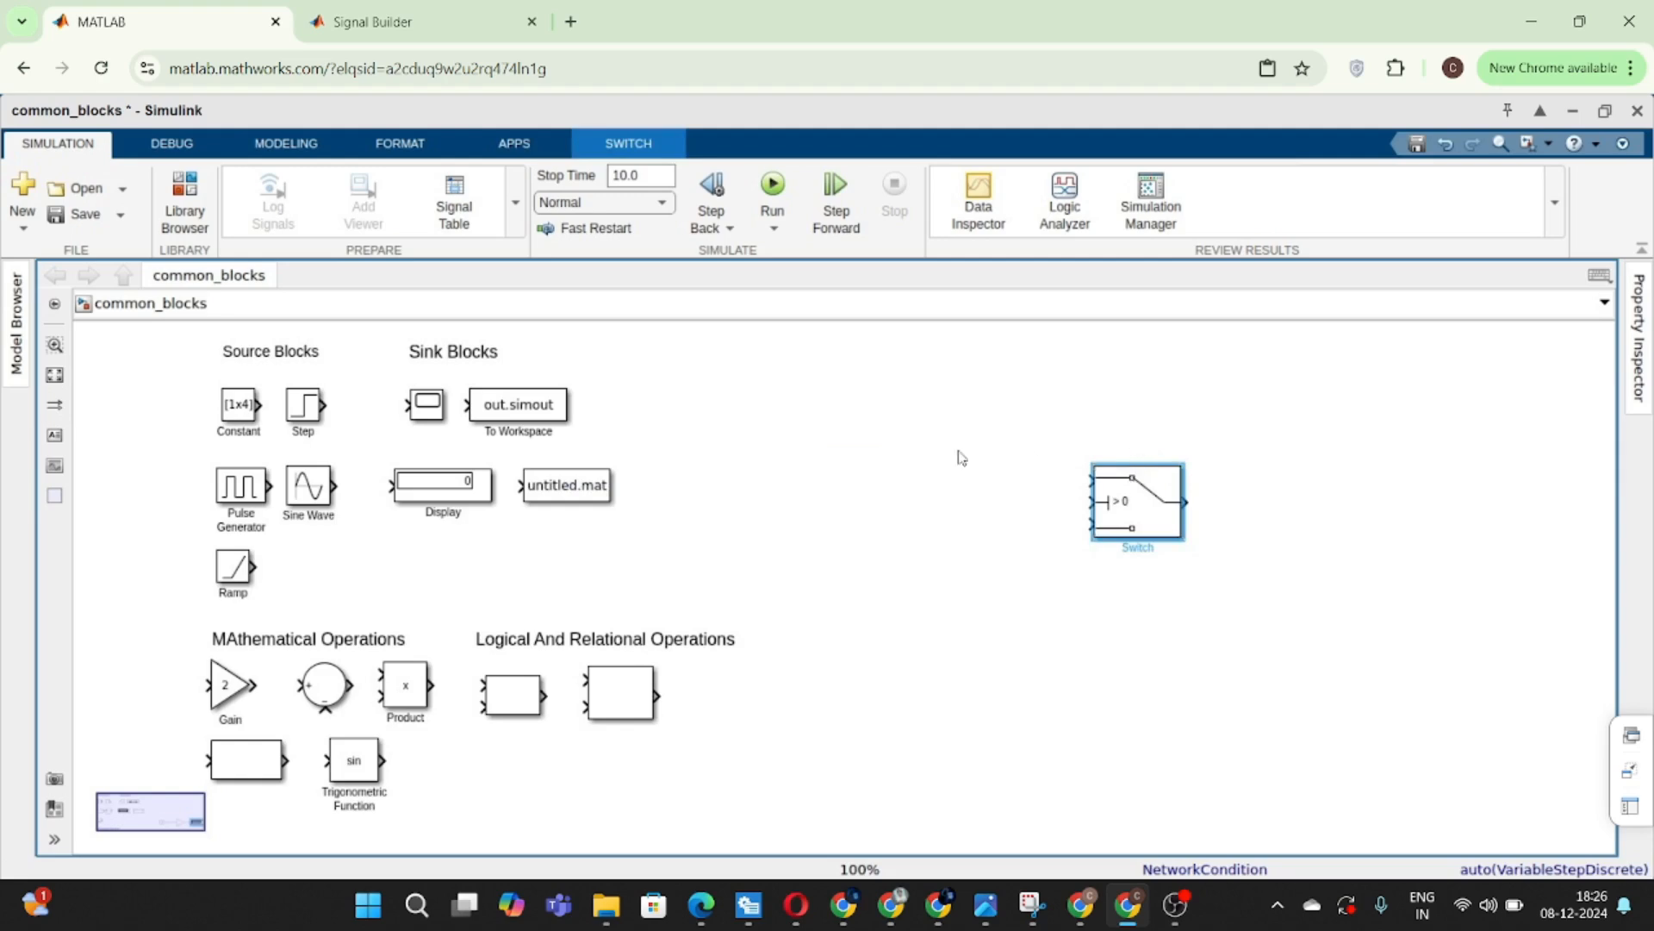
{"action": "mouse_move", "coordinate": [957, 449]}
{"action": "left_mouse_down"}
{"action": "mouse_move", "coordinate": [1131, 506]}
{"action": "mouse_move", "coordinate": [980, 473]}
{"action": "left_mouse_up"}
{"action": "left_click_drag", "start_coordinate": [1113, 517], "coordinate": [996, 503]}
{"action": "left_click", "coordinate": [990, 720]}
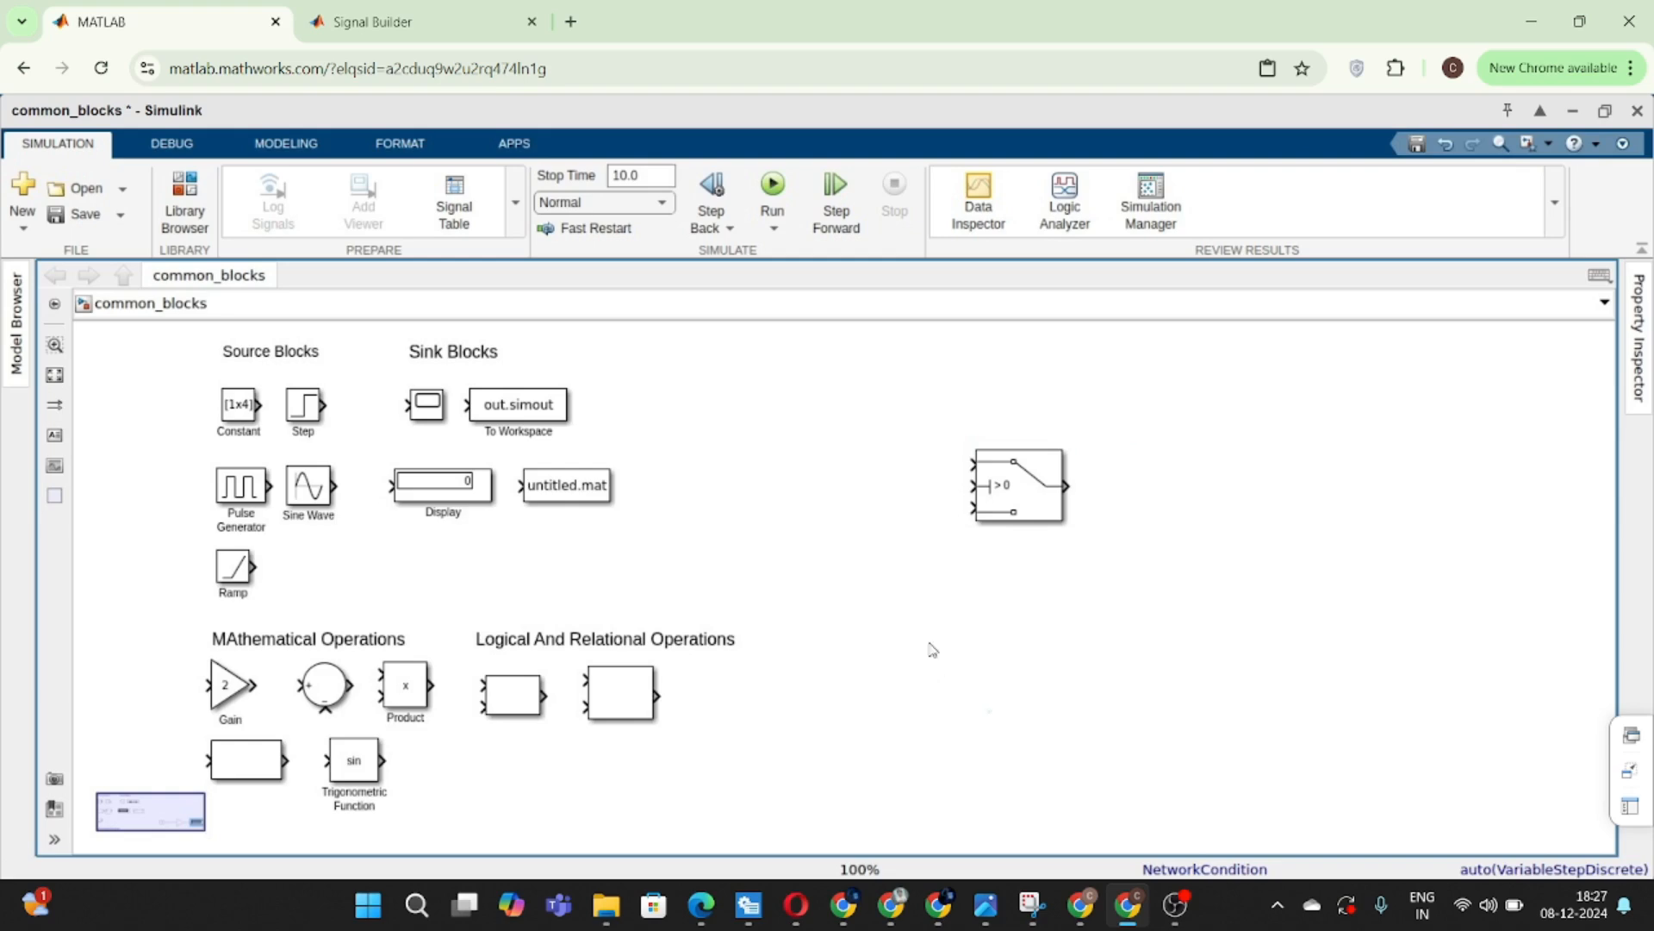
{"action": "left_click_drag", "start_coordinate": [971, 462], "coordinate": [938, 508]}
{"action": "left_click_drag", "start_coordinate": [877, 410], "coordinate": [1168, 554]}
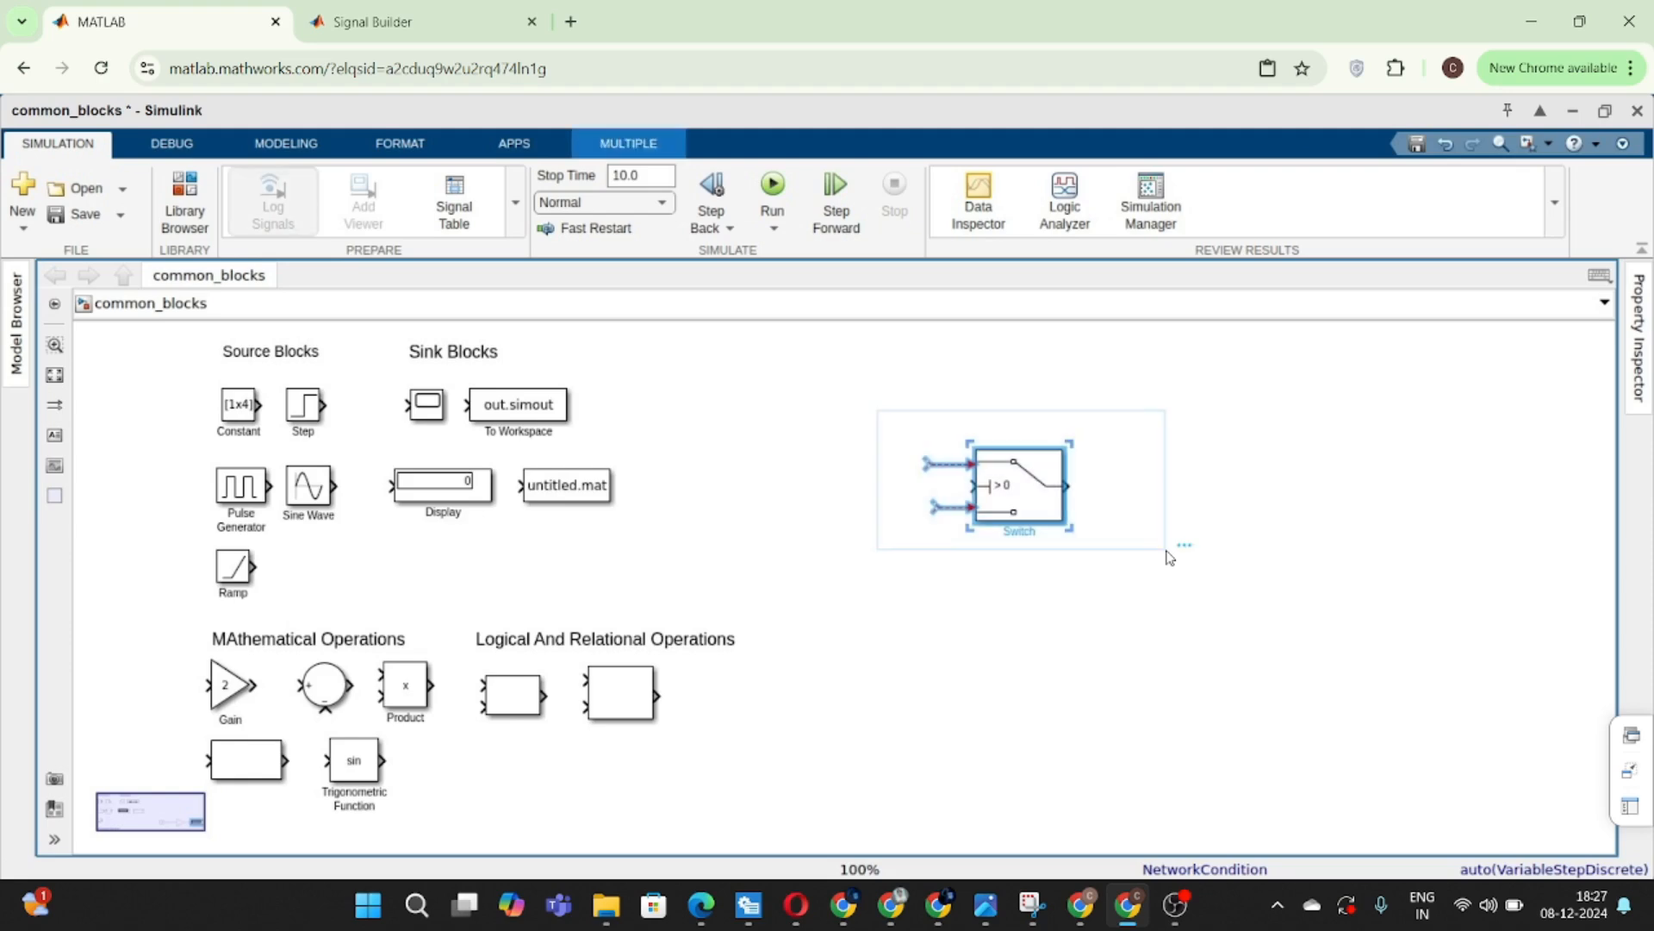
{"action": "key", "text": "Delete"}
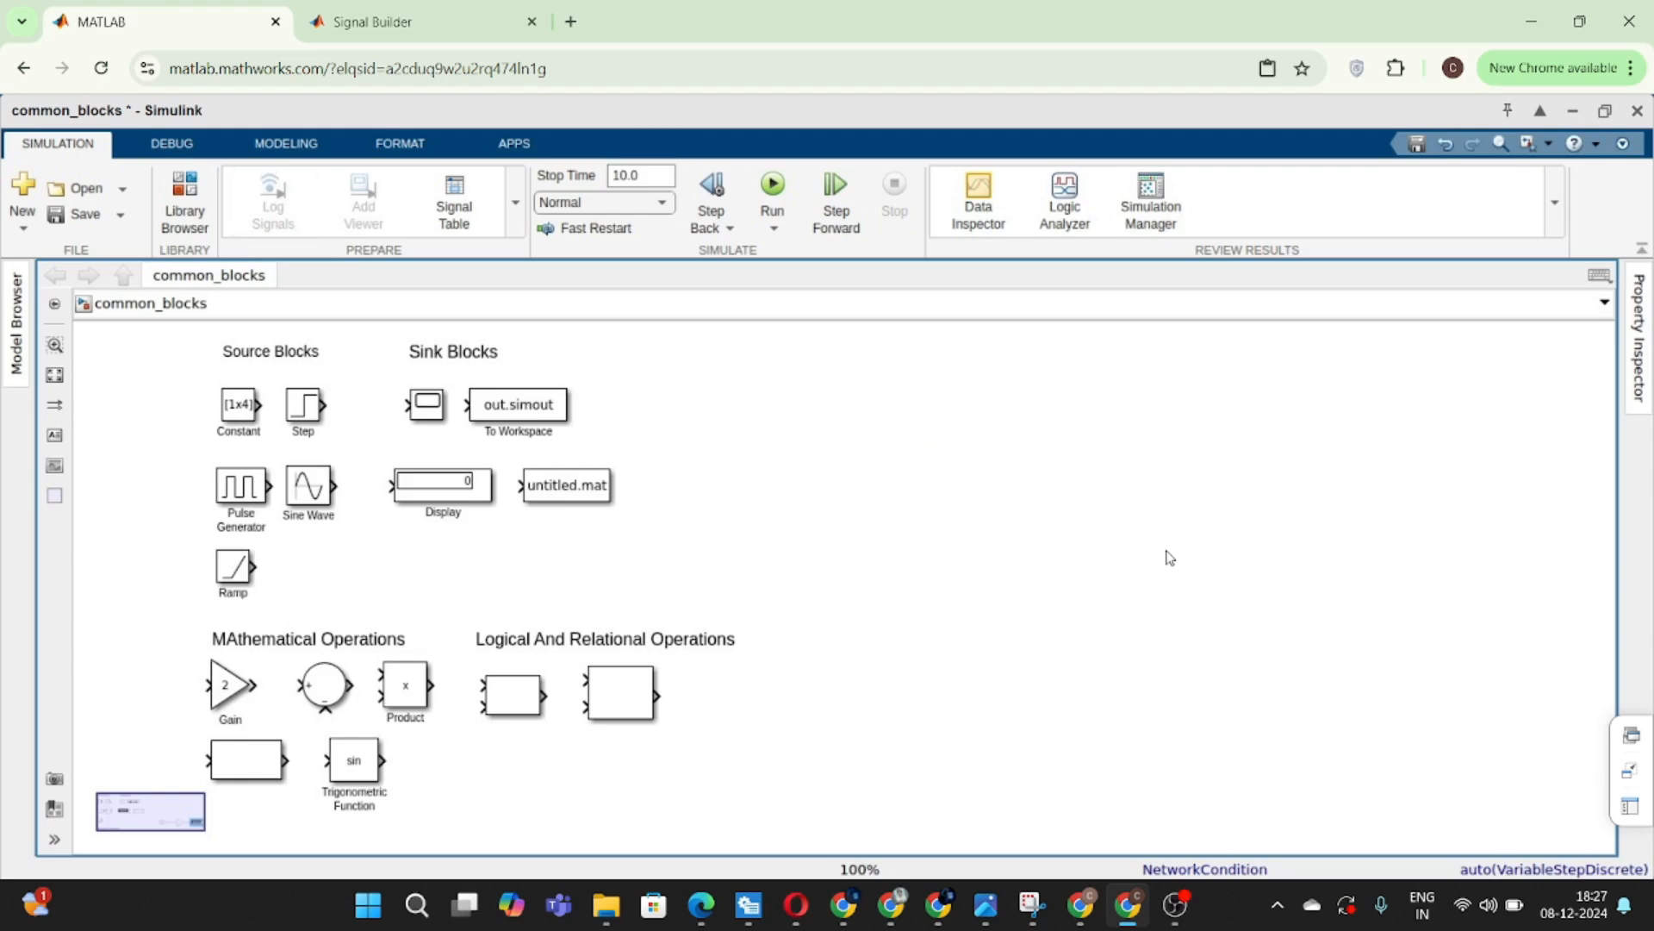
{"action": "key", "text": "ctrl+z"}
{"action": "left_click", "coordinate": [853, 455]}
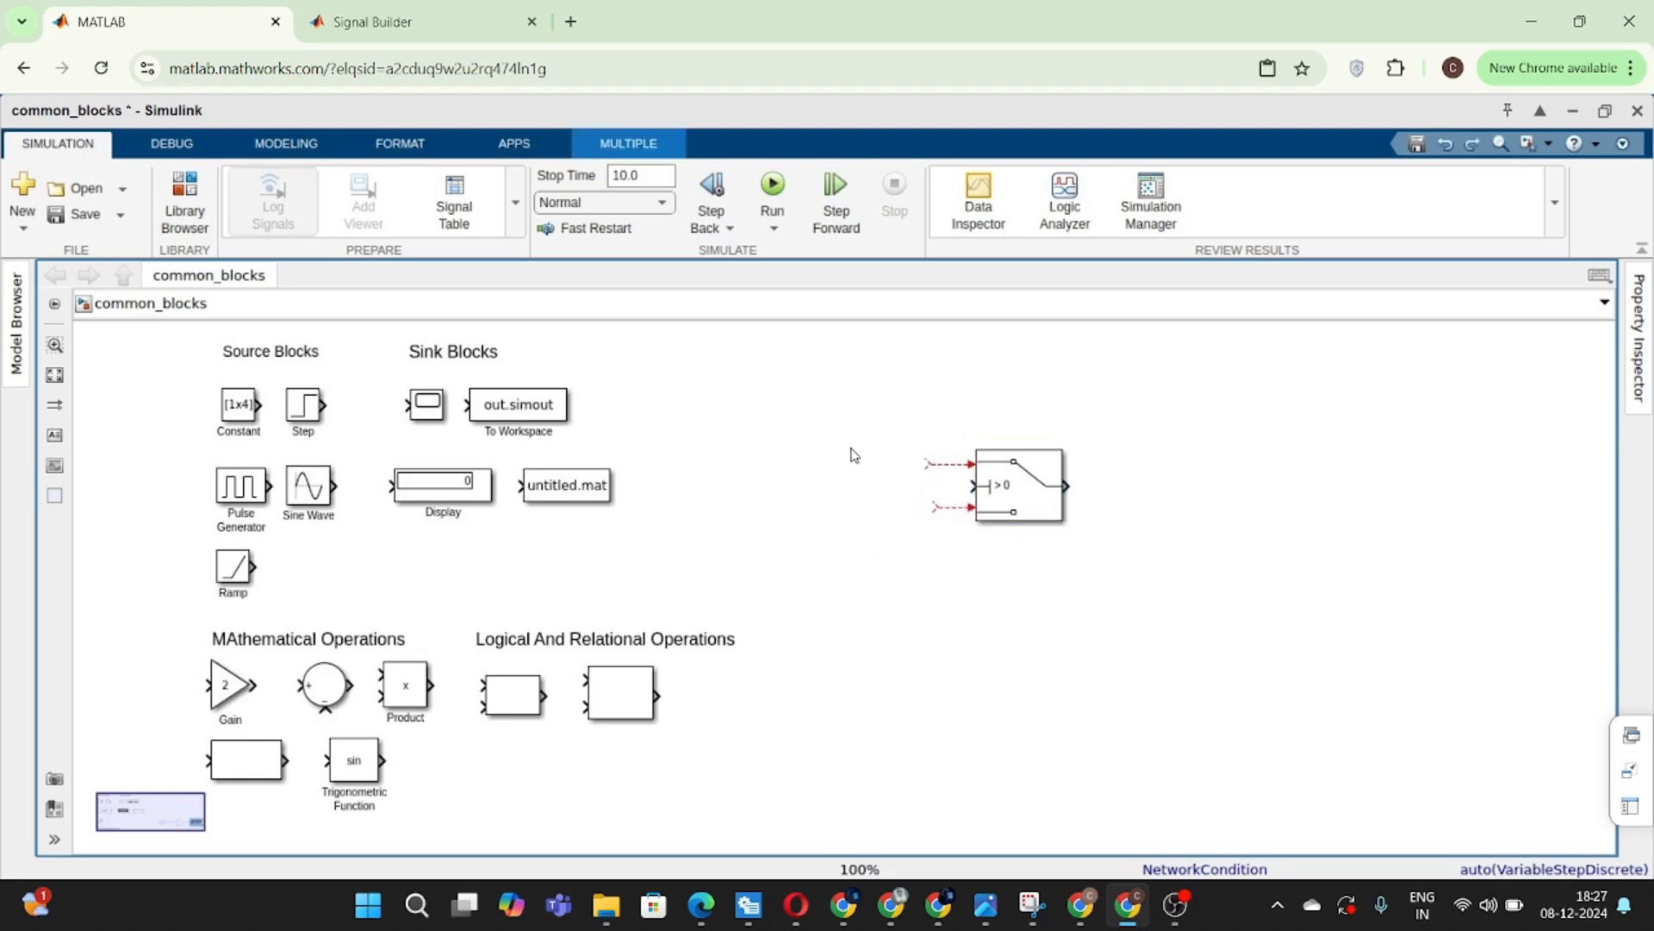
{"action": "left_click_drag", "start_coordinate": [892, 438], "coordinate": [966, 587]}
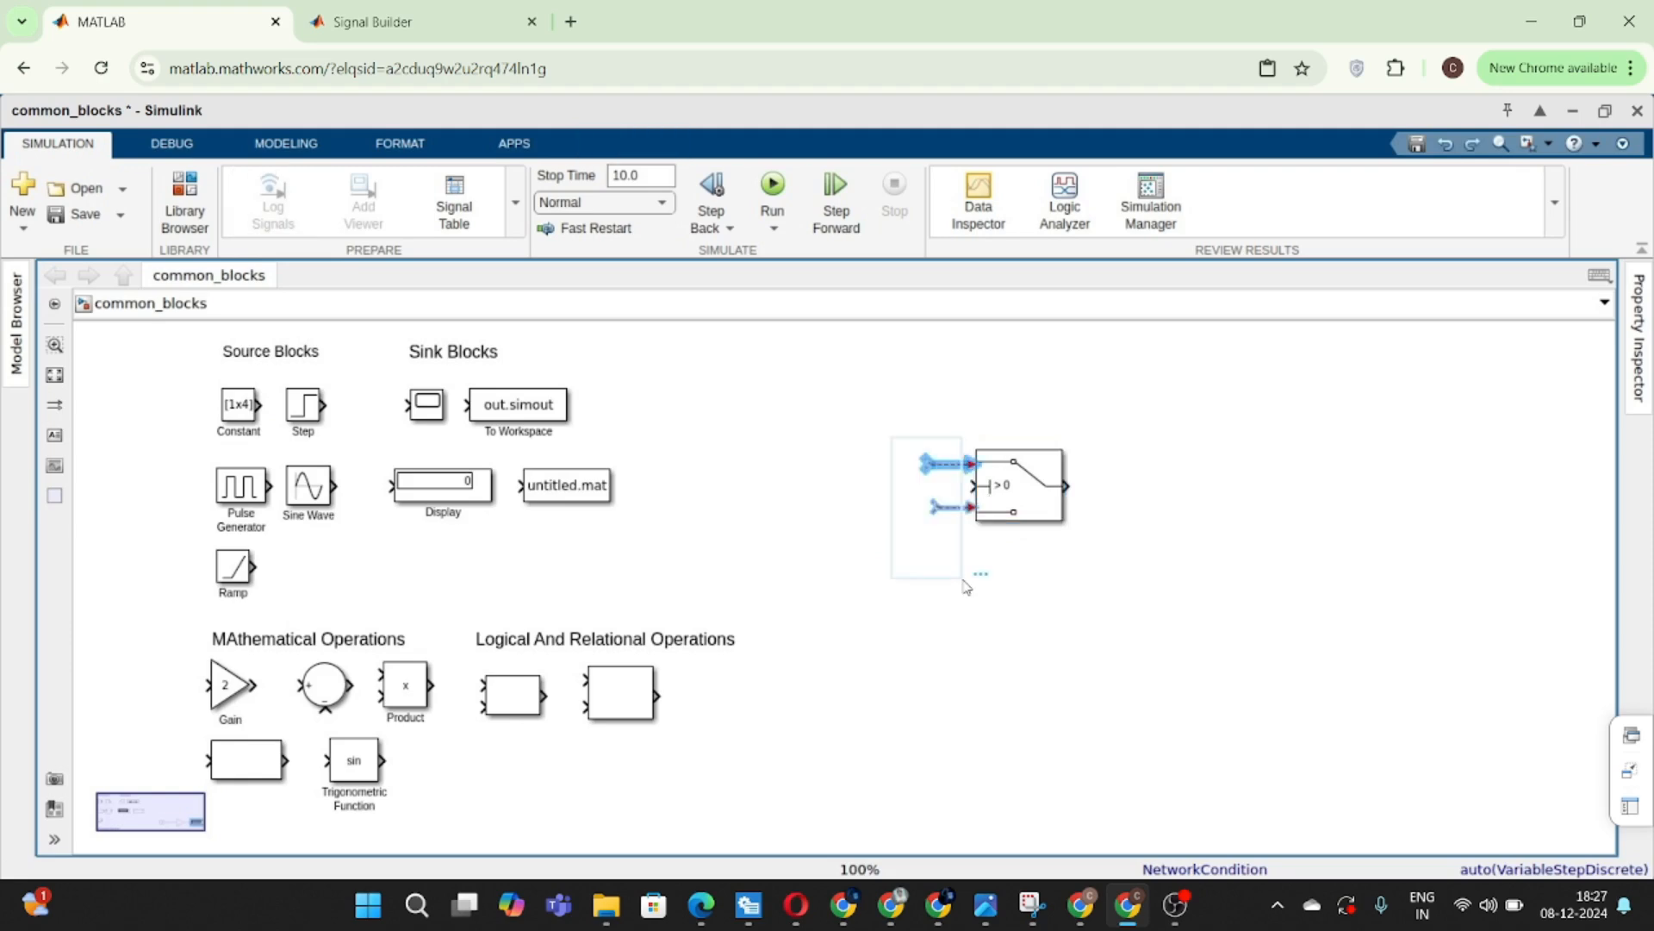
{"action": "key", "text": "Delete"}
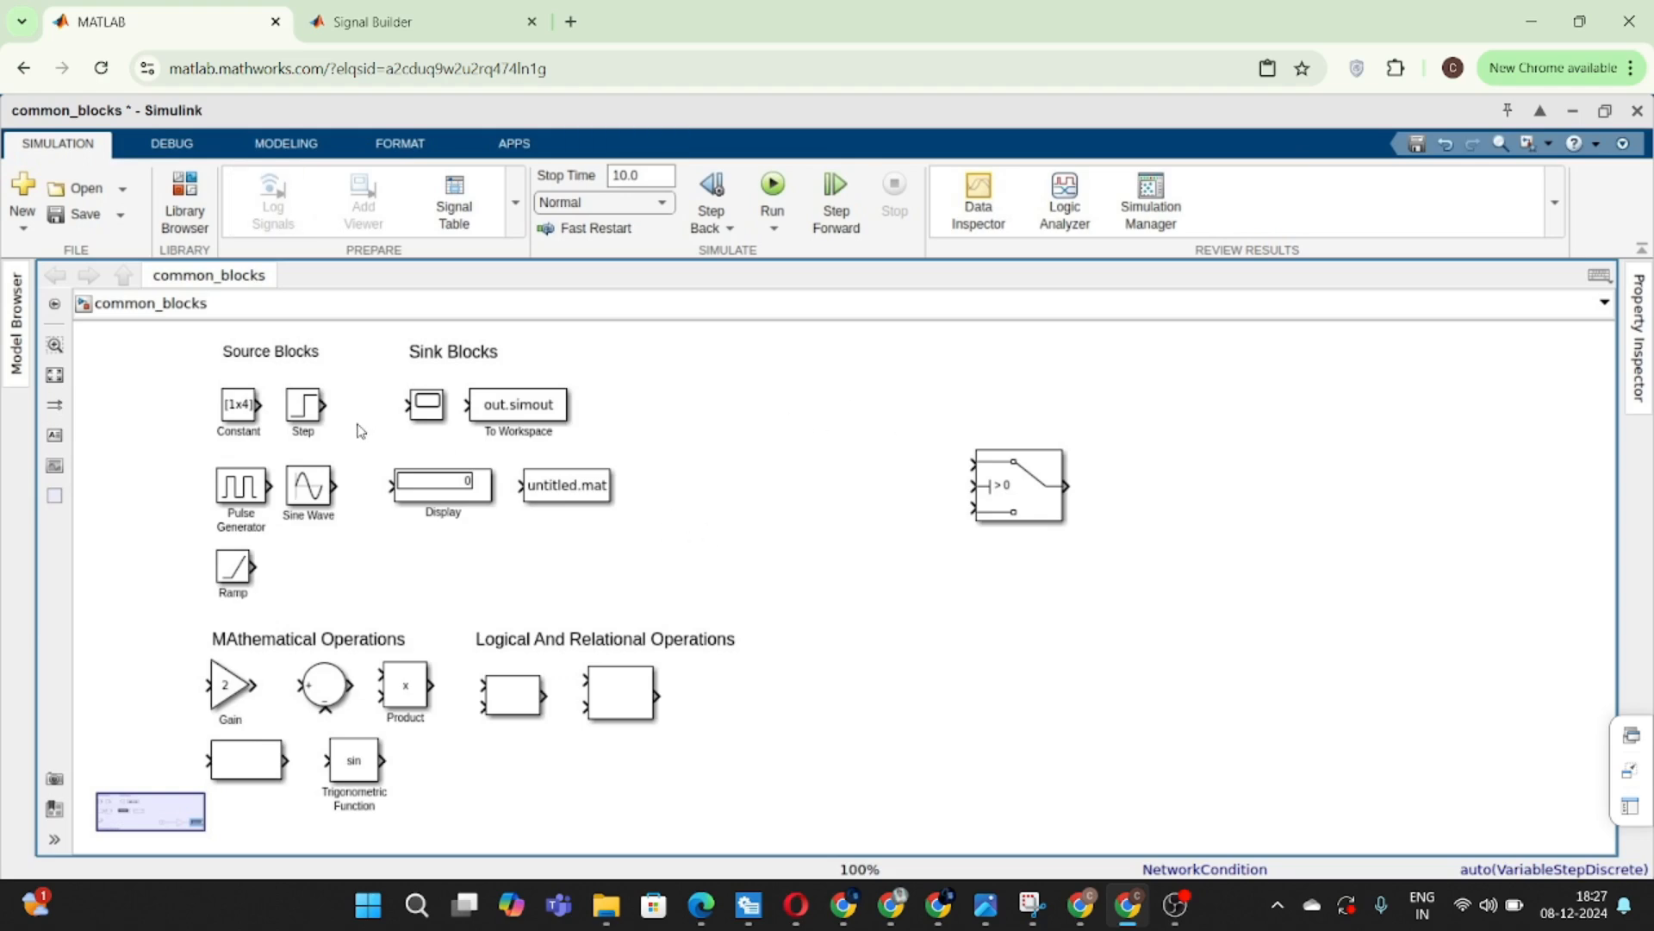
- Insert a Constant block with value 10, wire it to the Switch block's first input and move it closer to the Switch
{"action": "double_click", "coordinate": [747, 429]}
{"action": "type", "text": "co"}
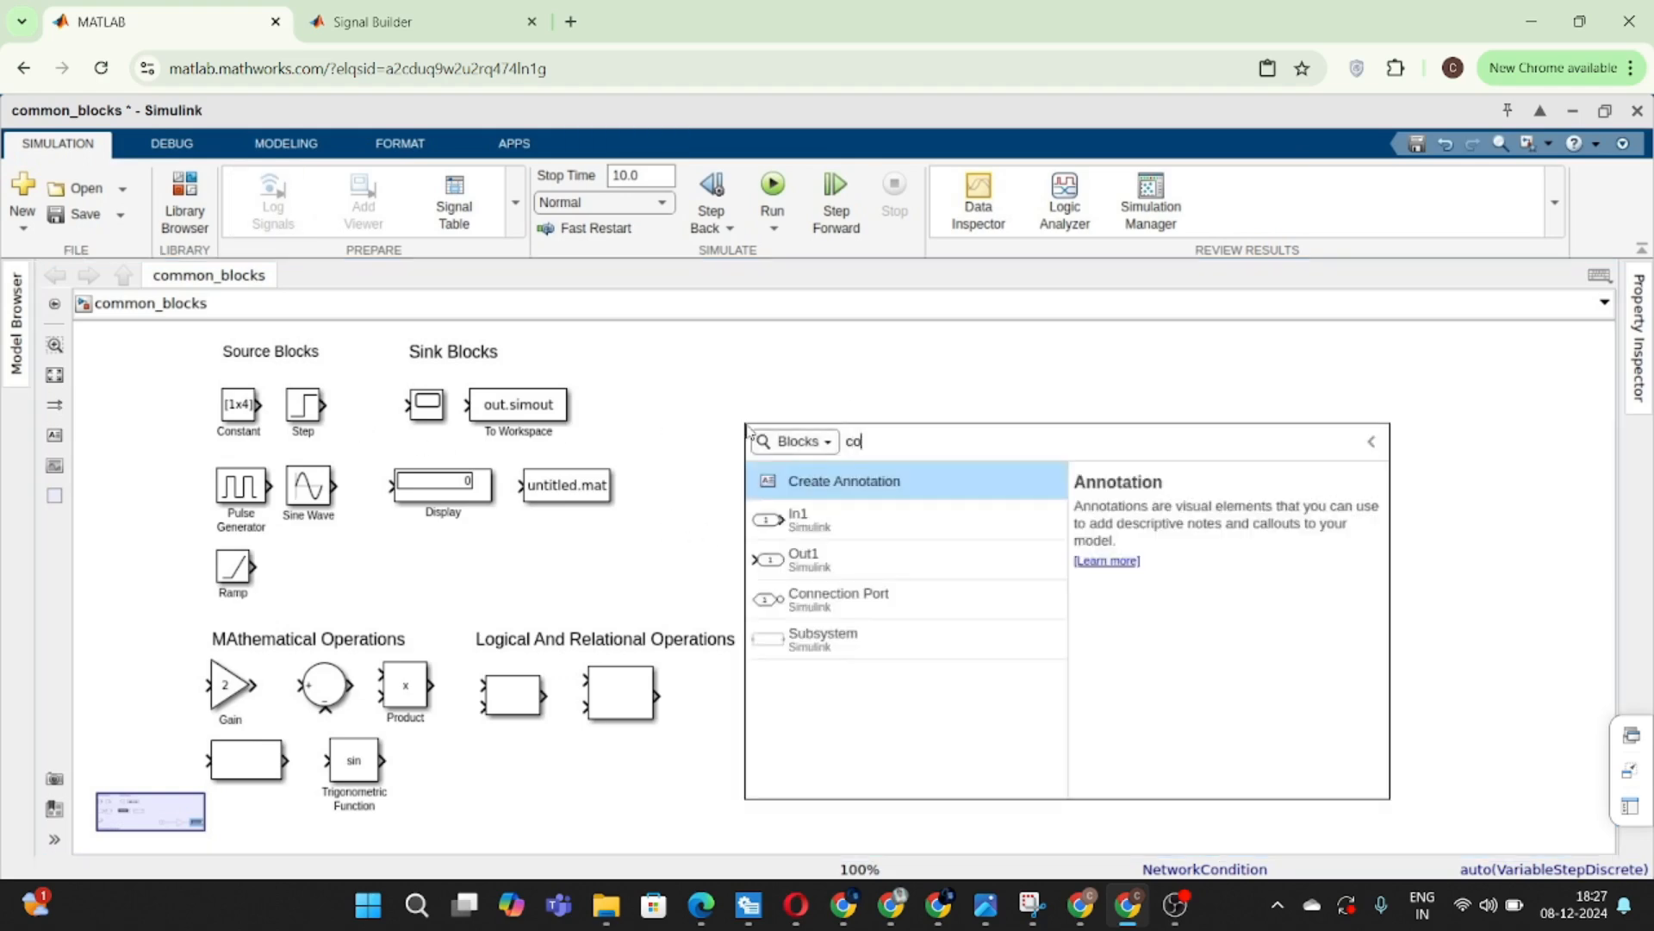
{"action": "key", "text": "Return"}
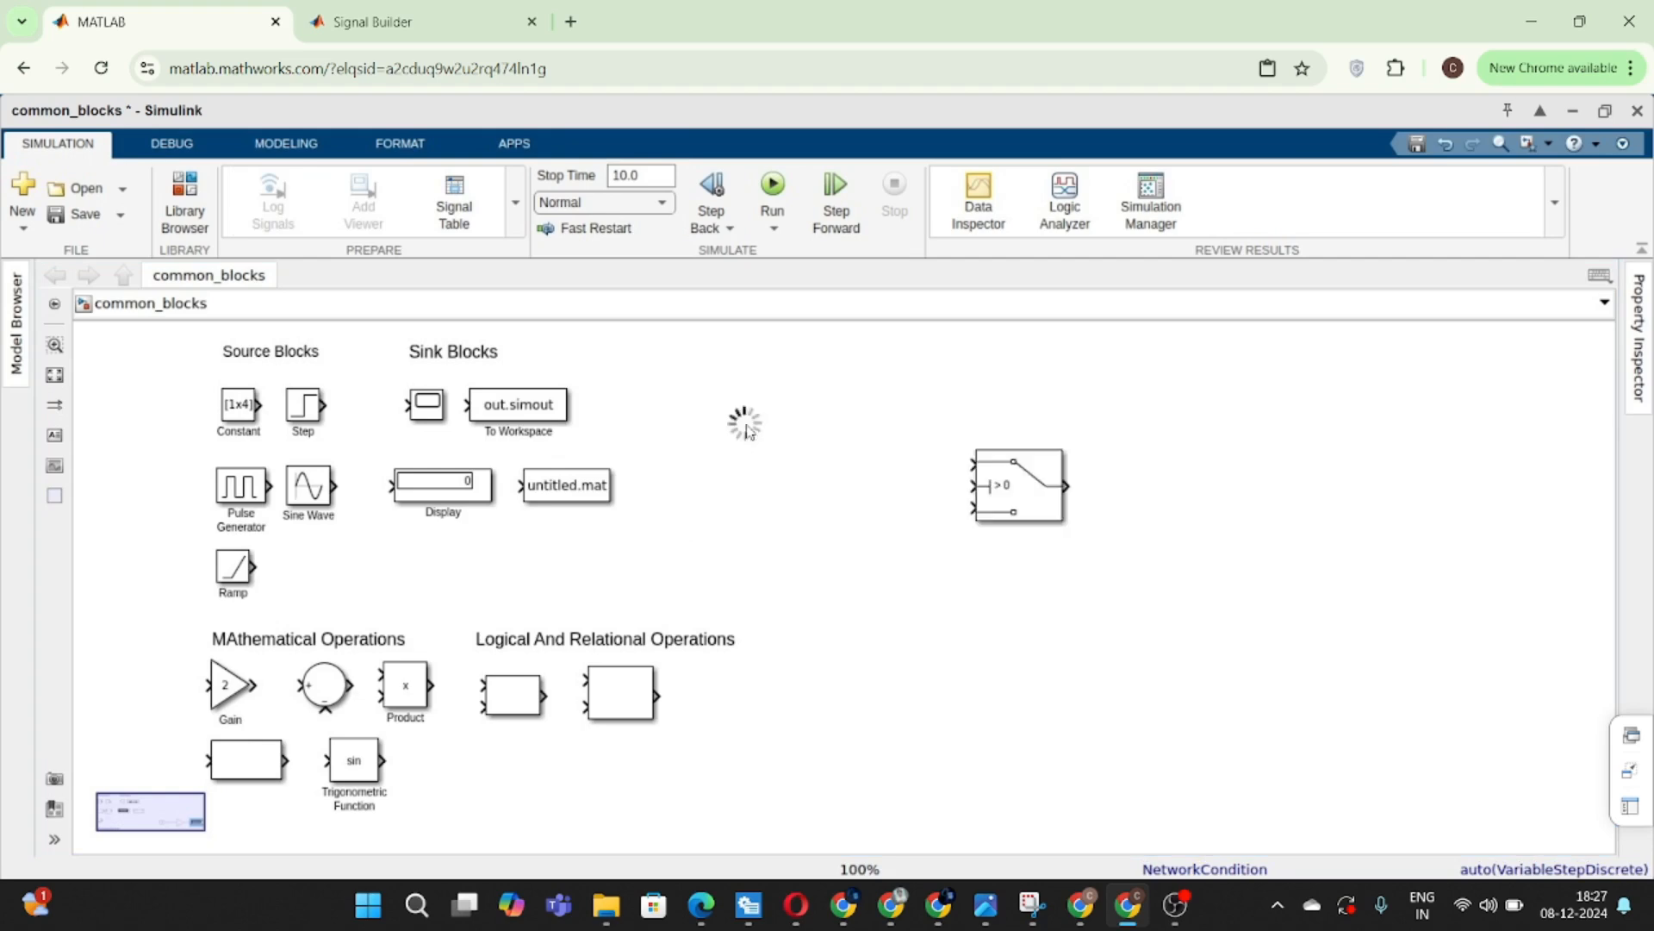
{"action": "double_click", "coordinate": [745, 424]}
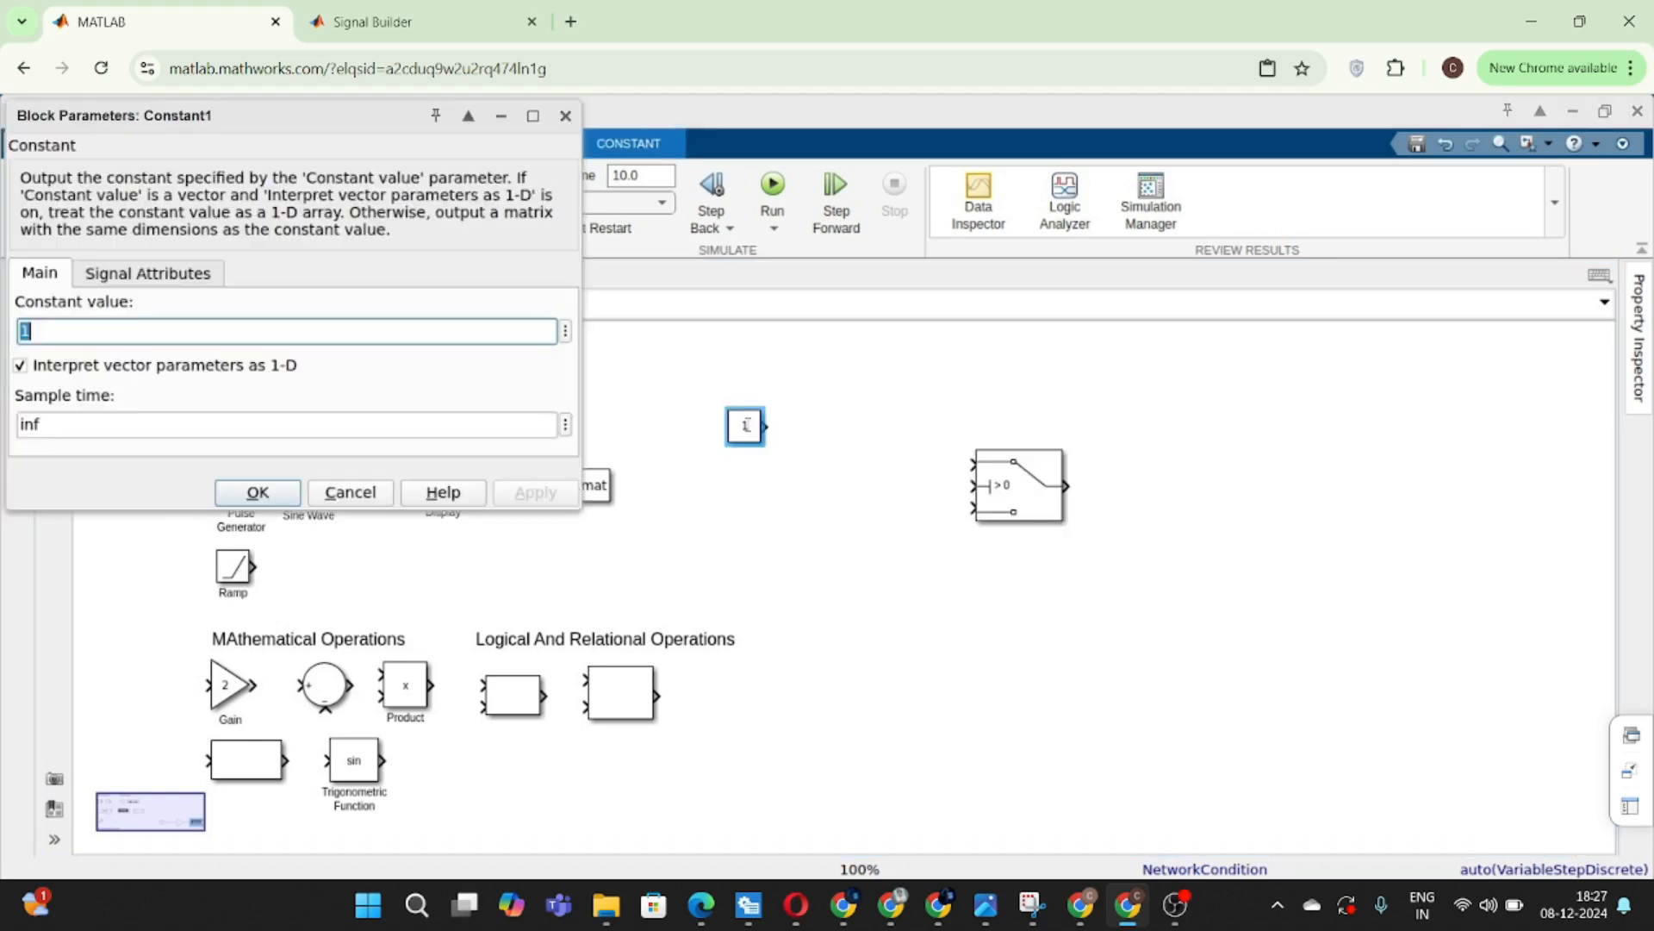
{"action": "type", "text": "10"}
{"action": "key", "text": "Return"}
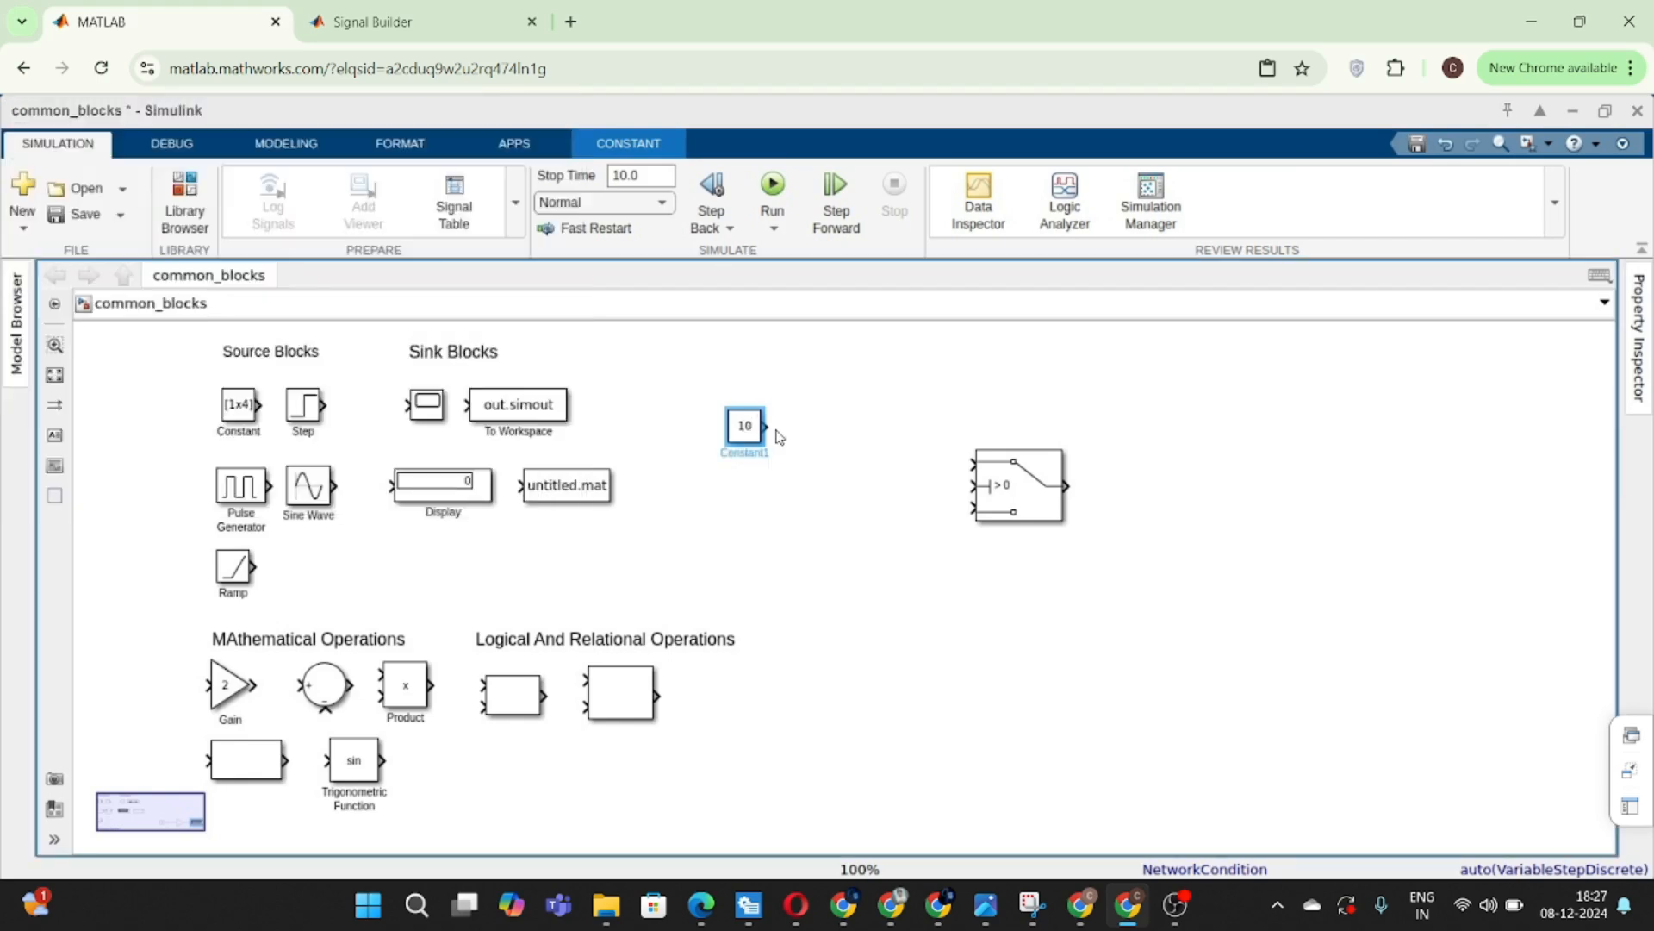
{"action": "left_click_drag", "start_coordinate": [765, 426], "coordinate": [972, 464]}
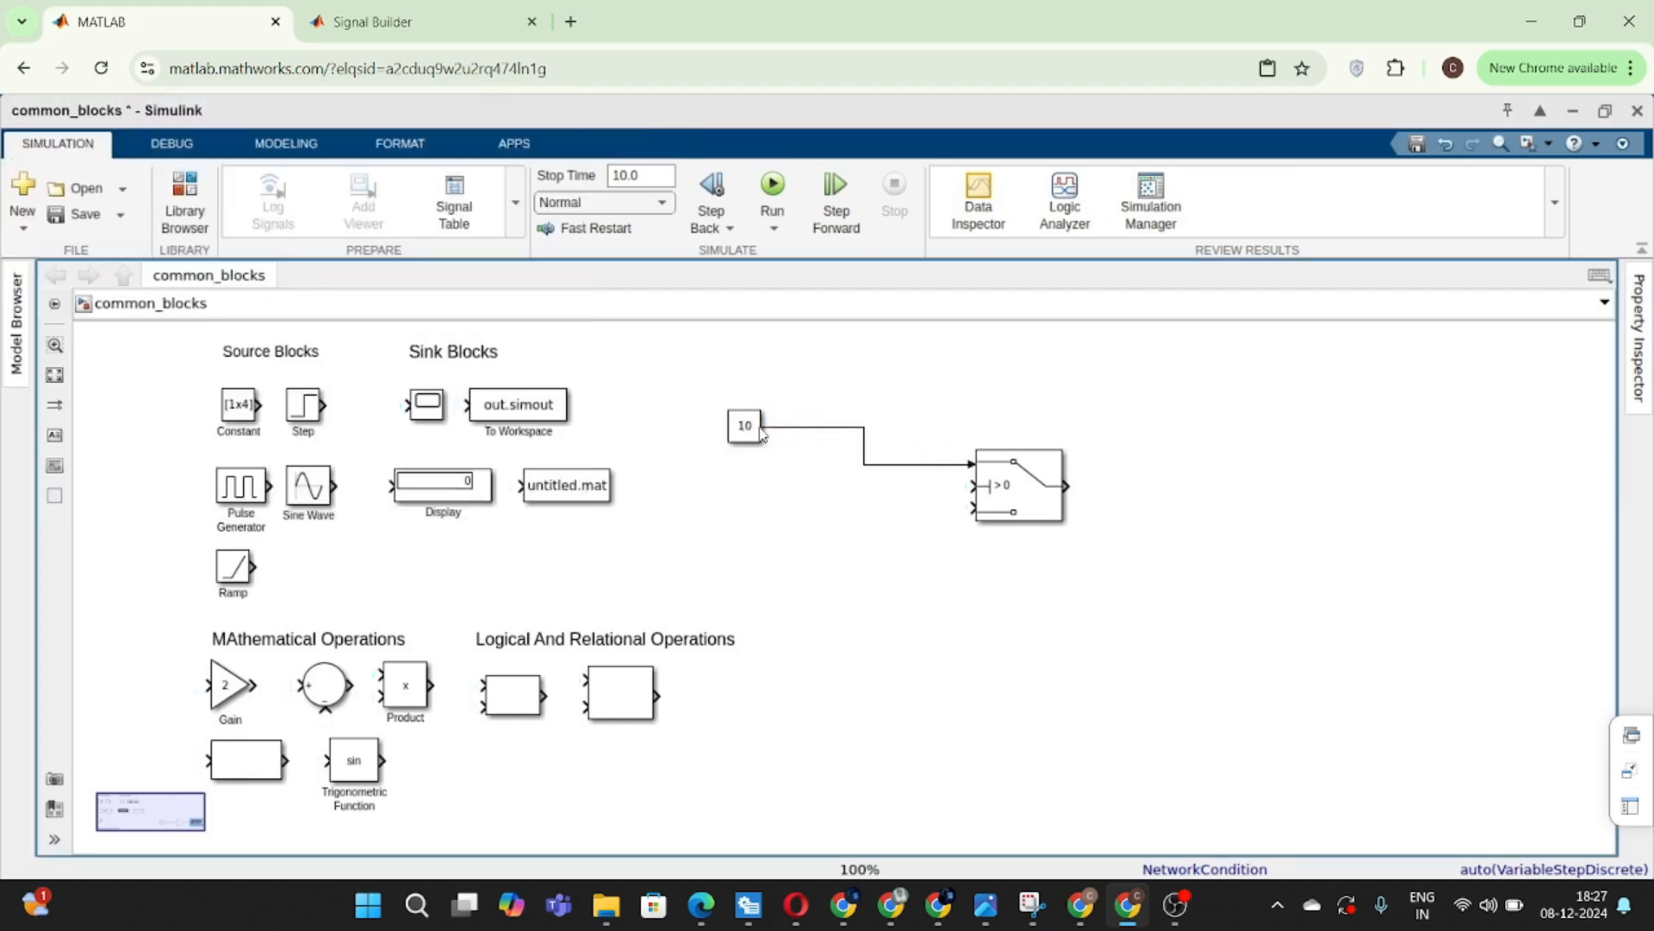
{"action": "left_click_drag", "start_coordinate": [747, 431], "coordinate": [833, 427]}
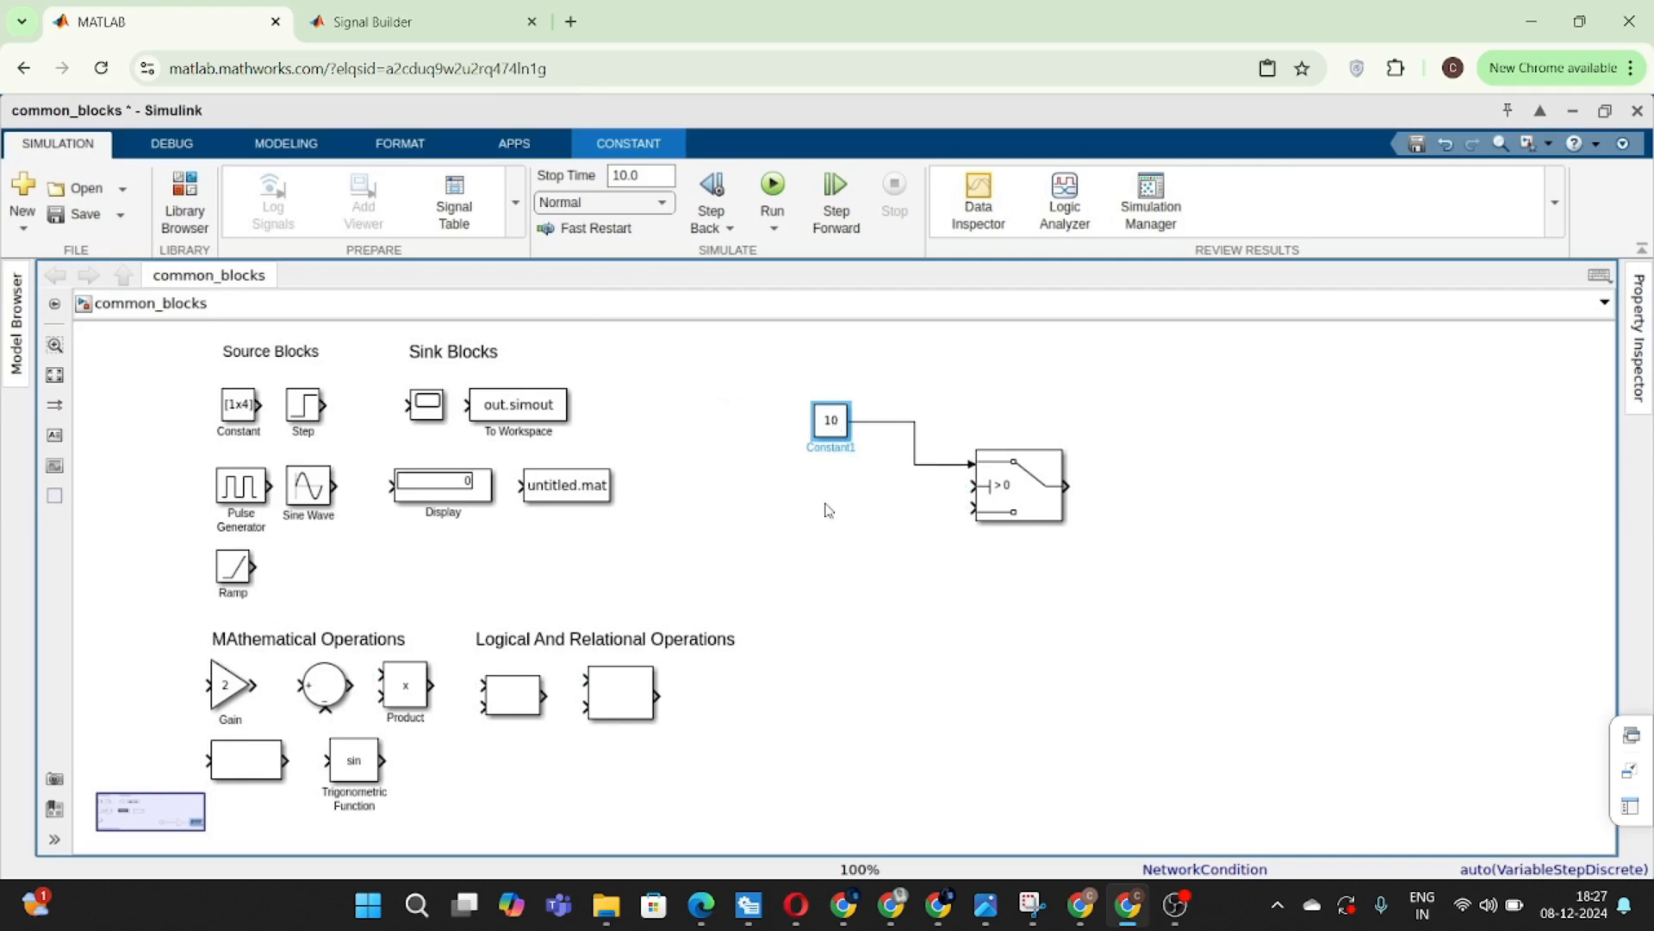
- Add a copied Constant set to 5 on the Switch block's third input and a duplicate of it on the middle input
{"action": "left_click_drag", "start_coordinate": [846, 431], "coordinate": [972, 506]}
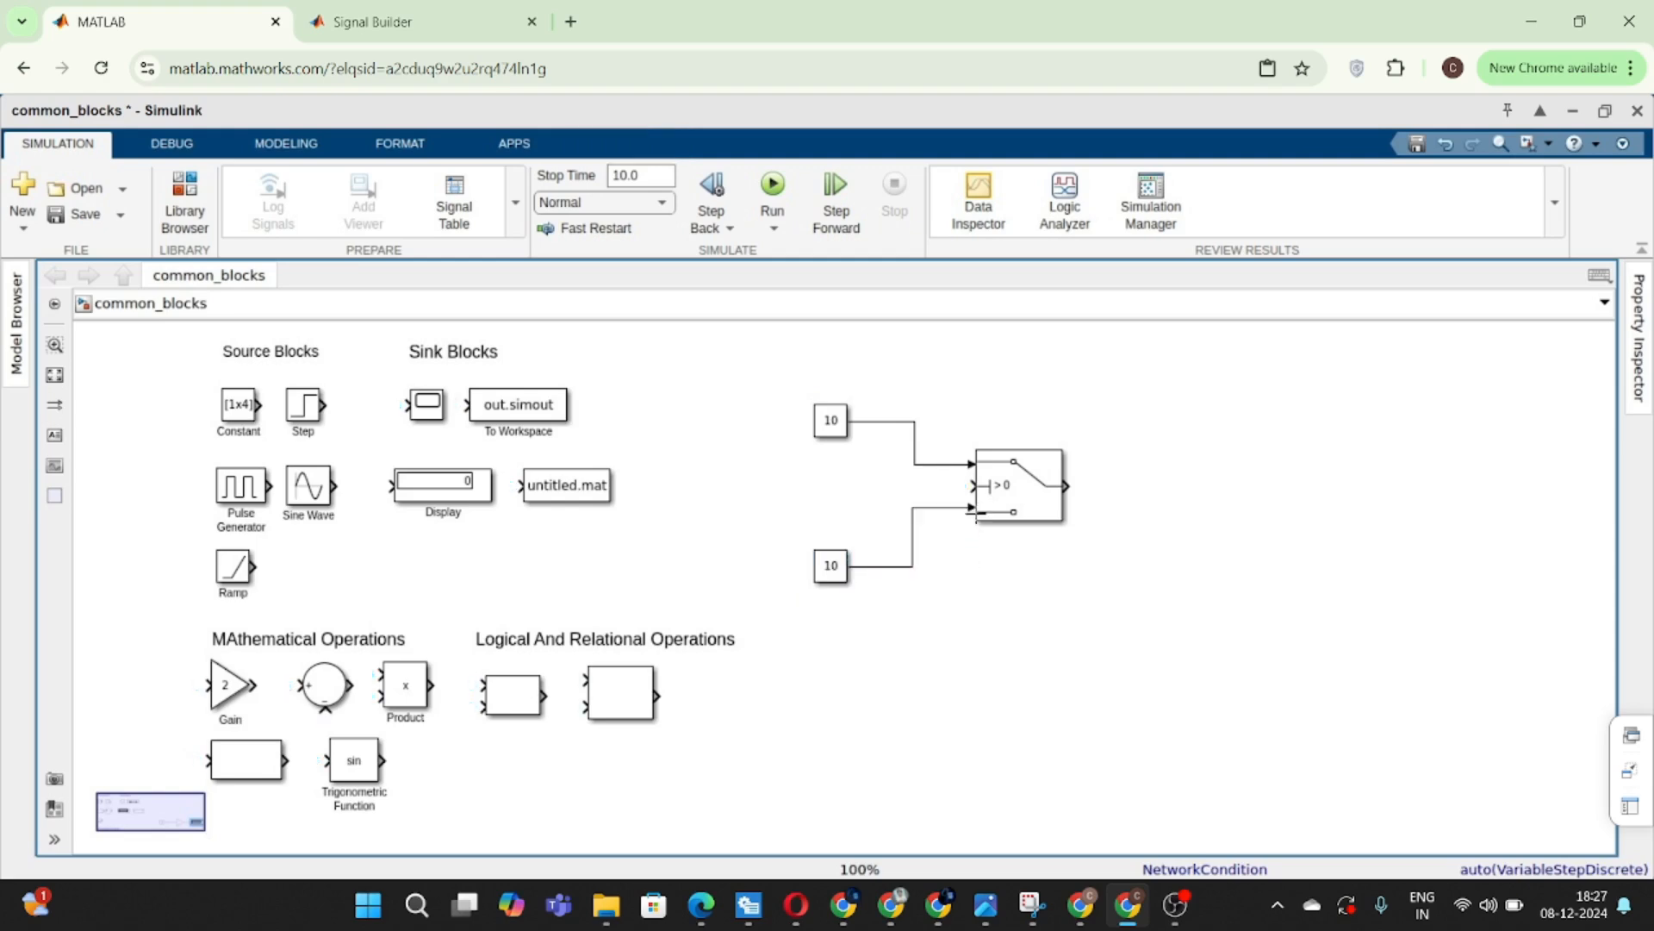
{"action": "double_click", "coordinate": [833, 568]}
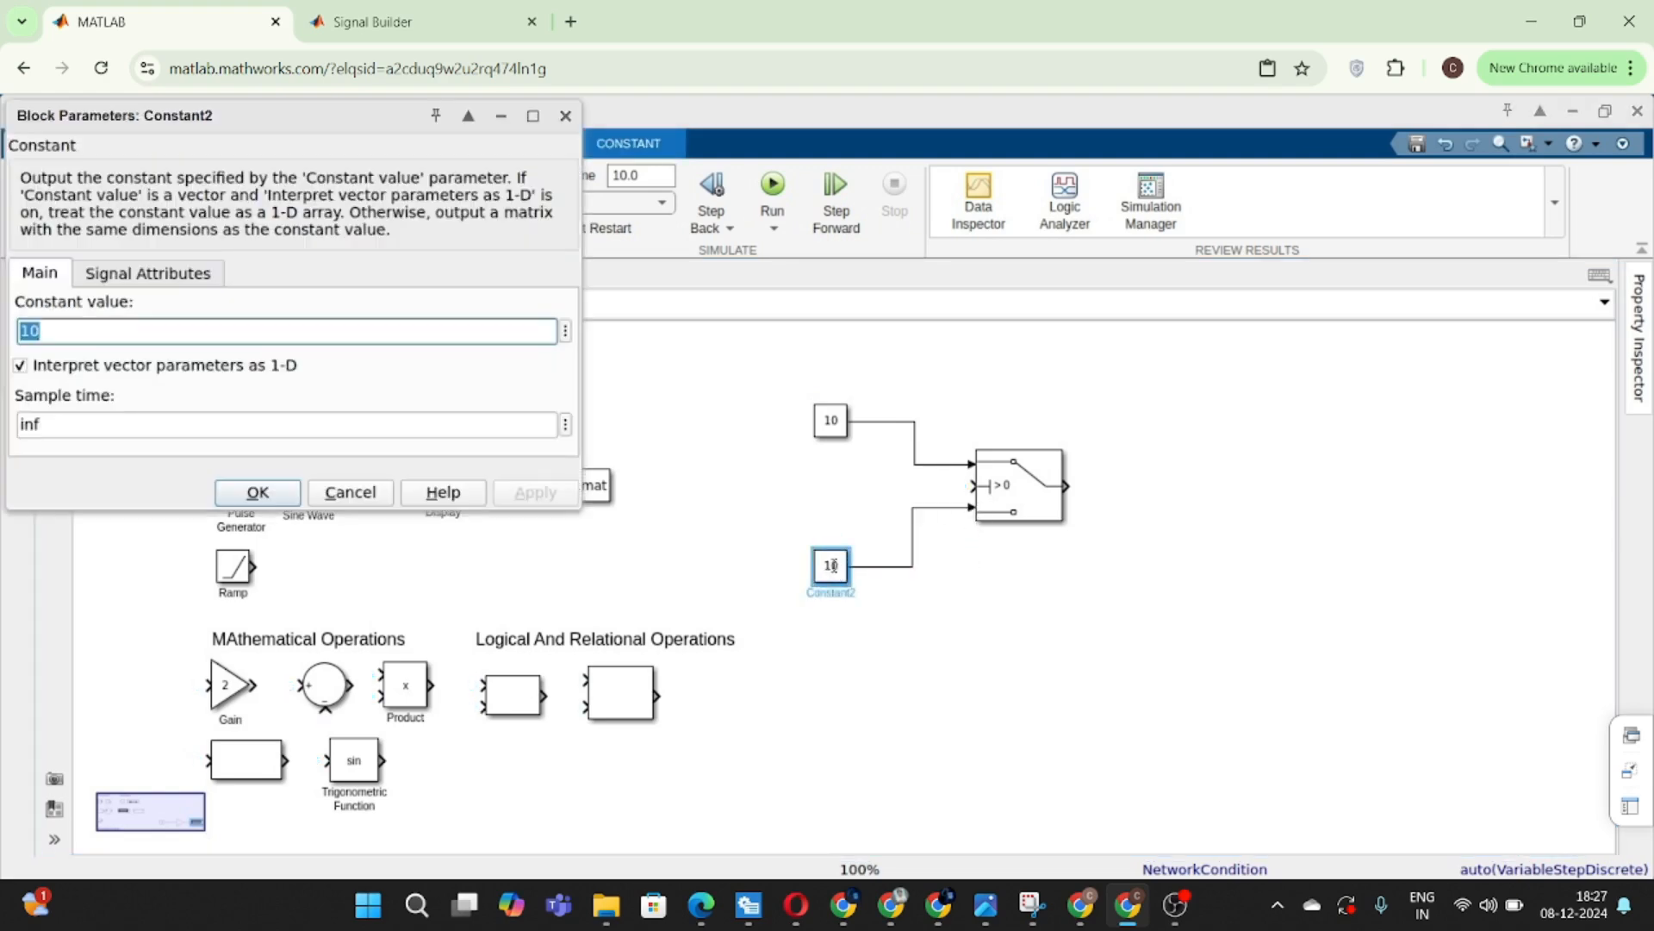
{"action": "type", "text": "5"}
{"action": "key", "text": "Return"}
{"action": "left_click_drag", "start_coordinate": [828, 569], "coordinate": [735, 492]}
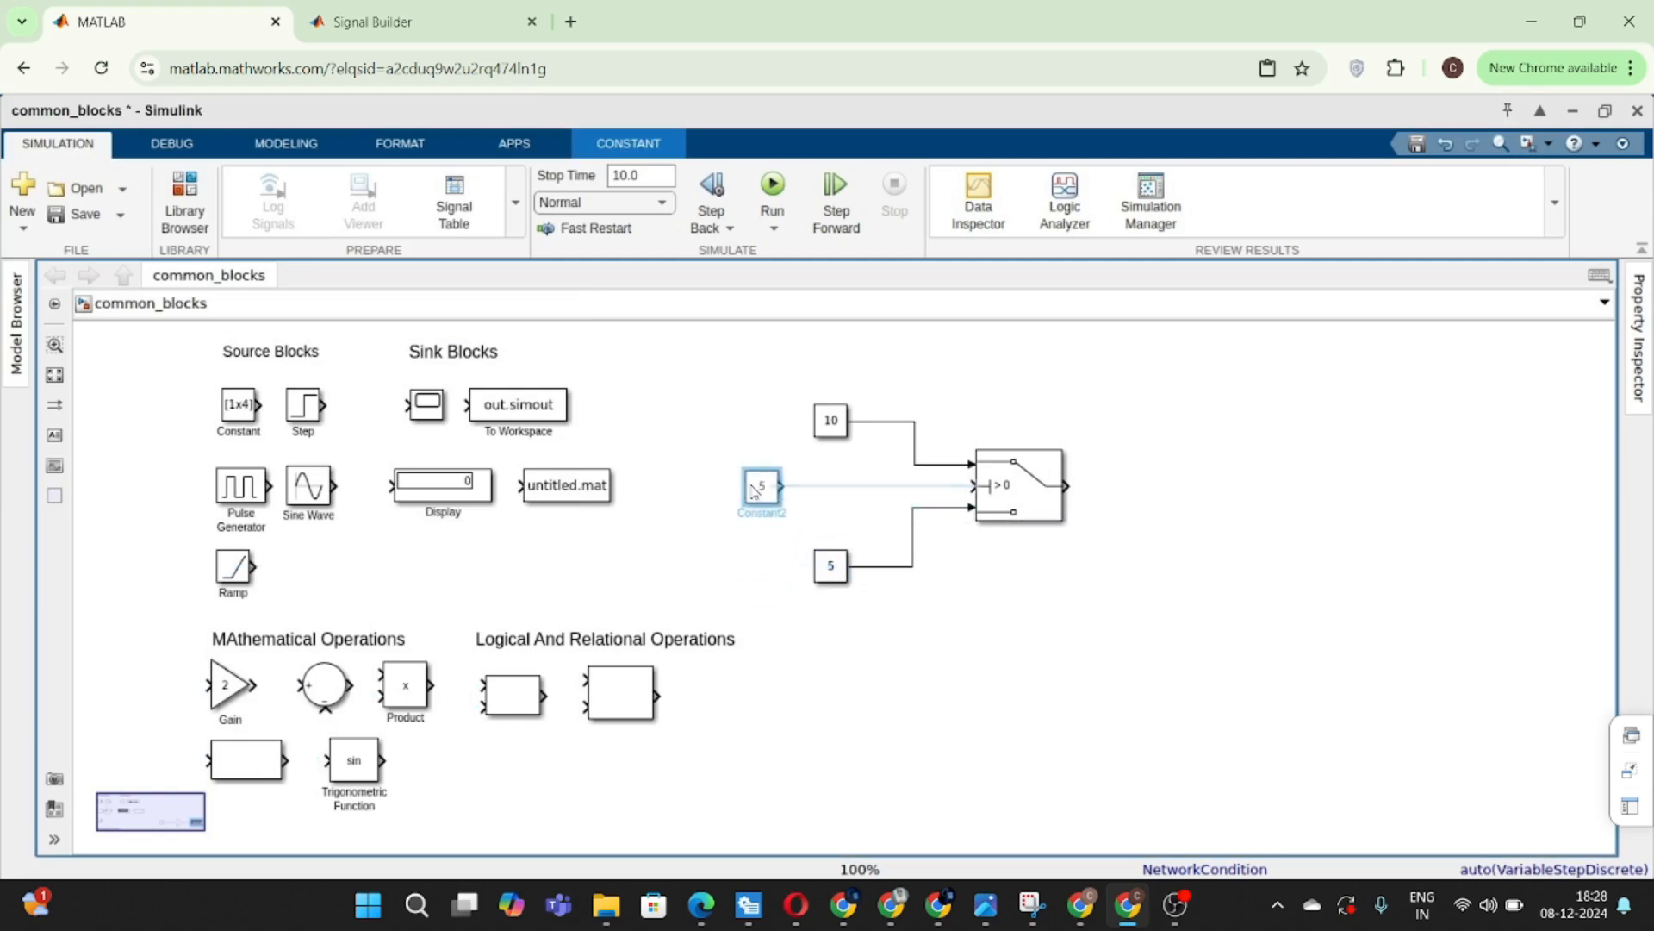
{"action": "left_click", "coordinate": [794, 491]}
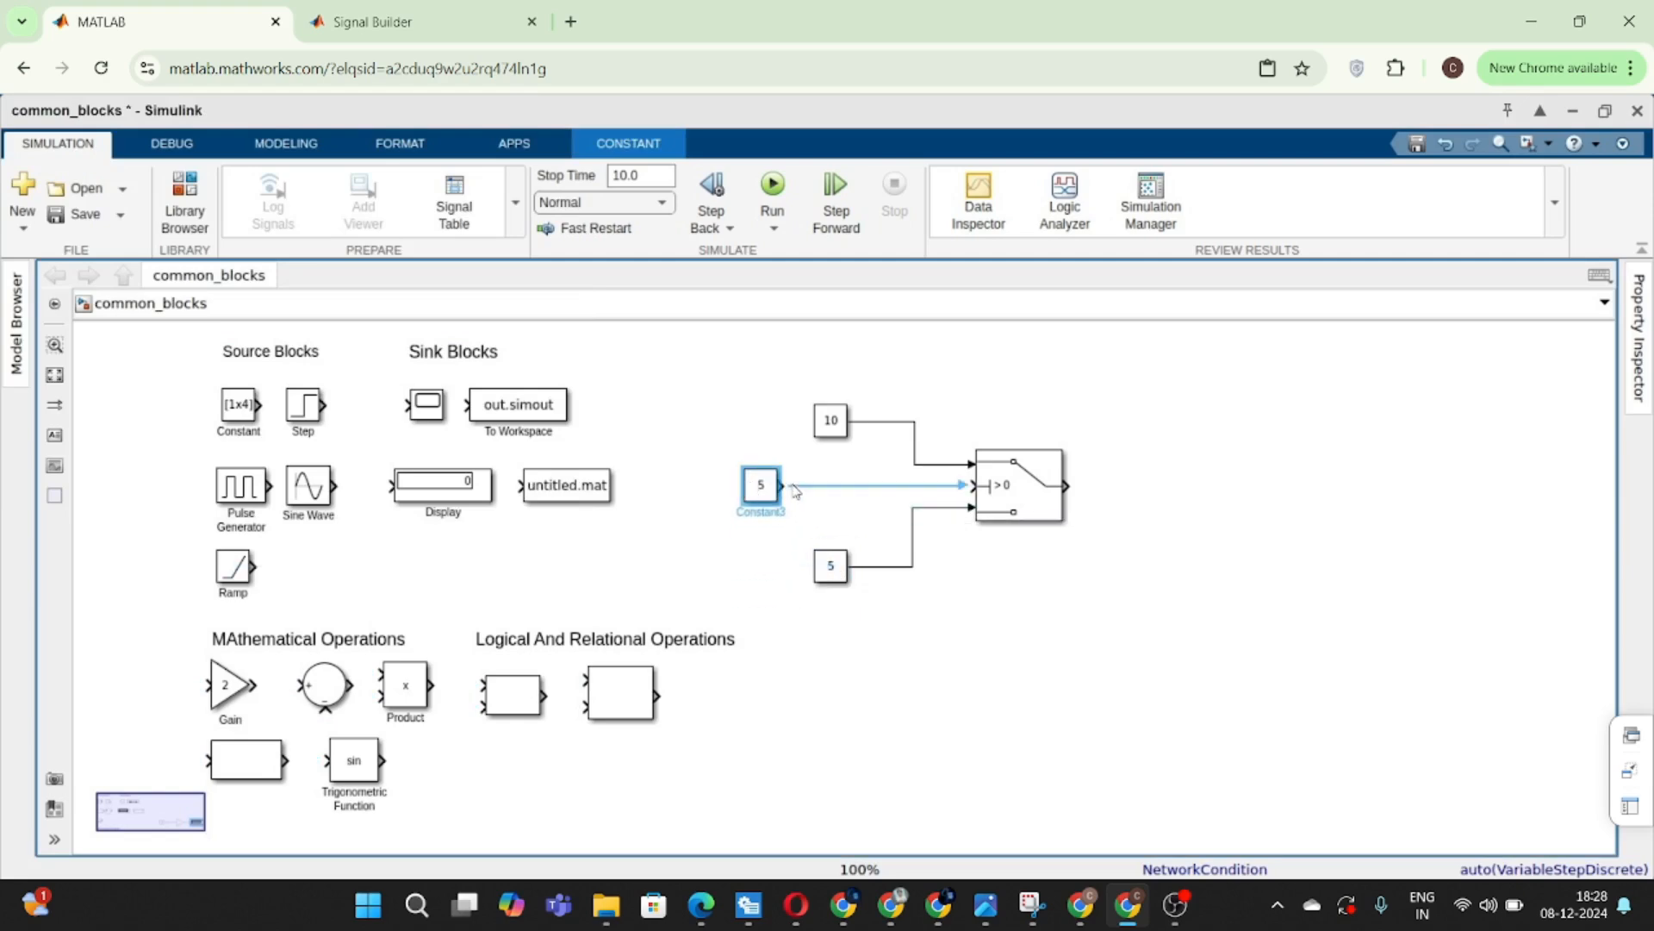
- Review the Switch block's criteria for passing the first input, keeping u2 > Threshold, and identify the constant feeding its control input
{"action": "left_click", "coordinate": [996, 493]}
{"action": "left_click", "coordinate": [1004, 494]}
{"action": "double_click", "coordinate": [1005, 494]}
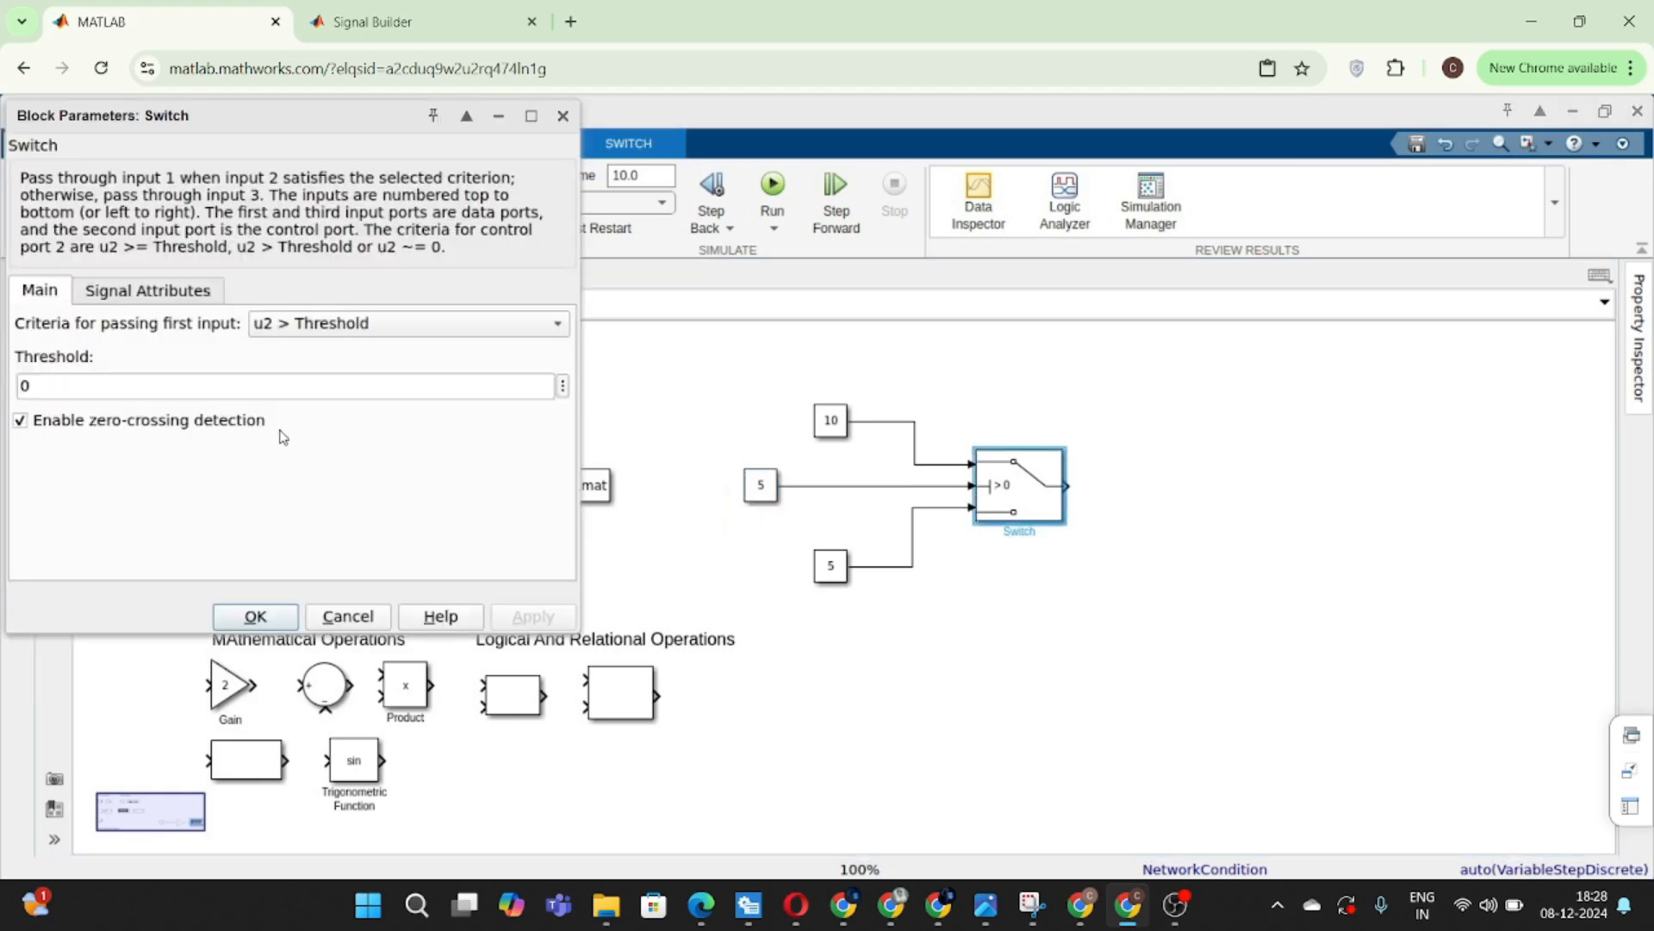
{"action": "left_click", "coordinate": [289, 325]}
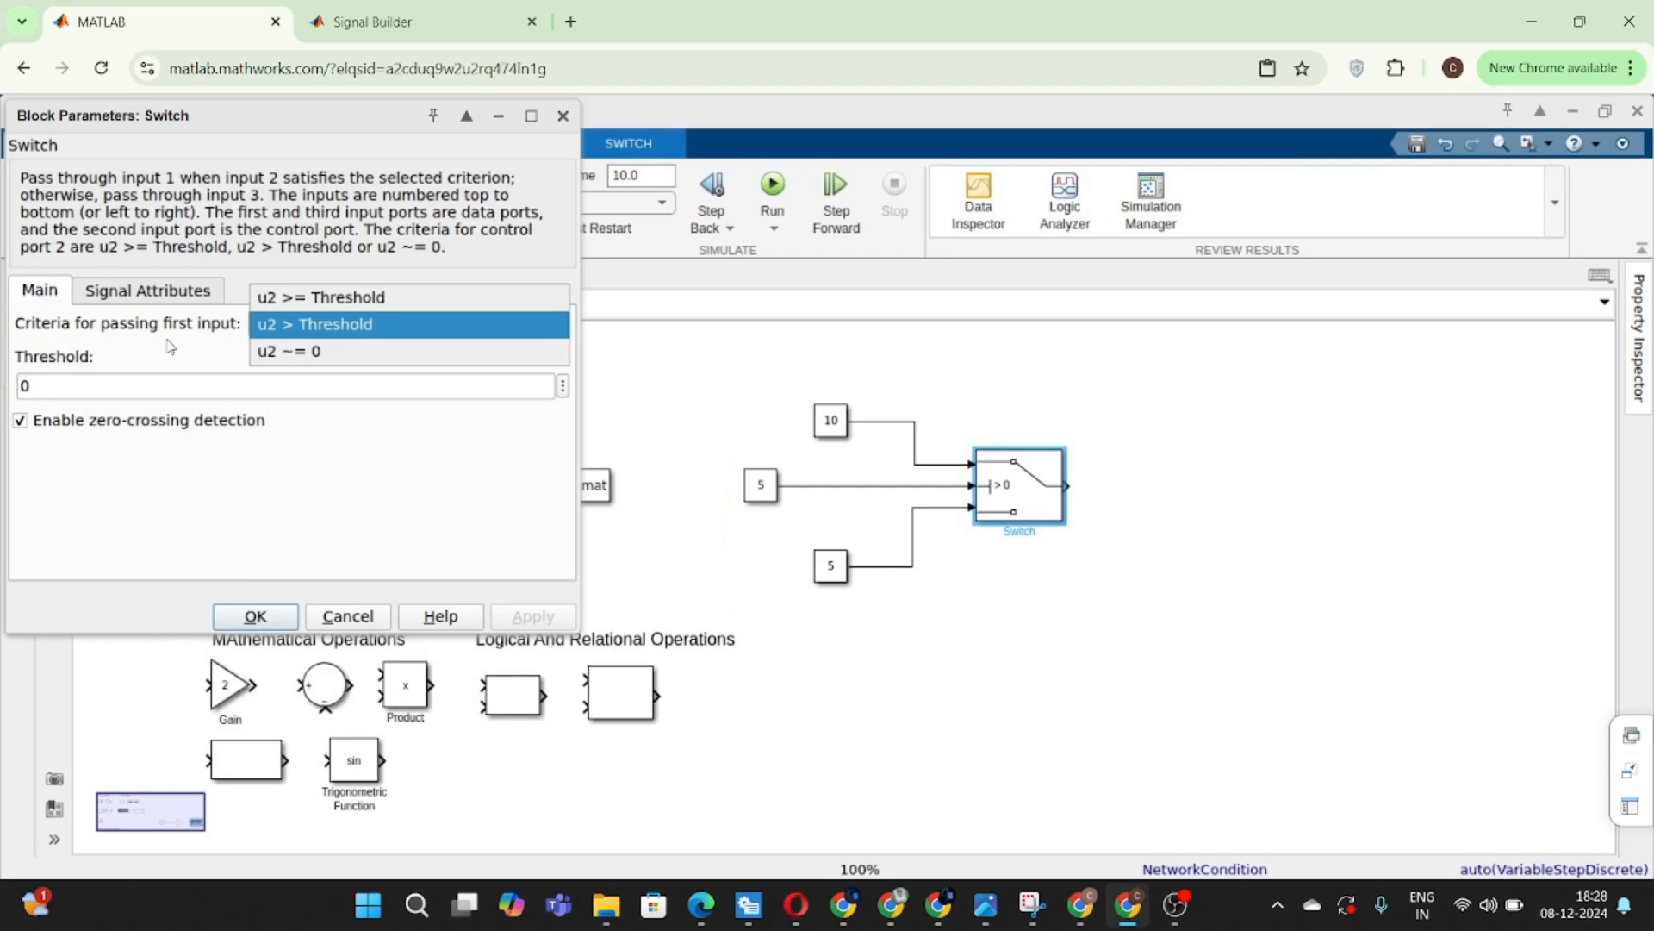
{"action": "left_click", "coordinate": [276, 325]}
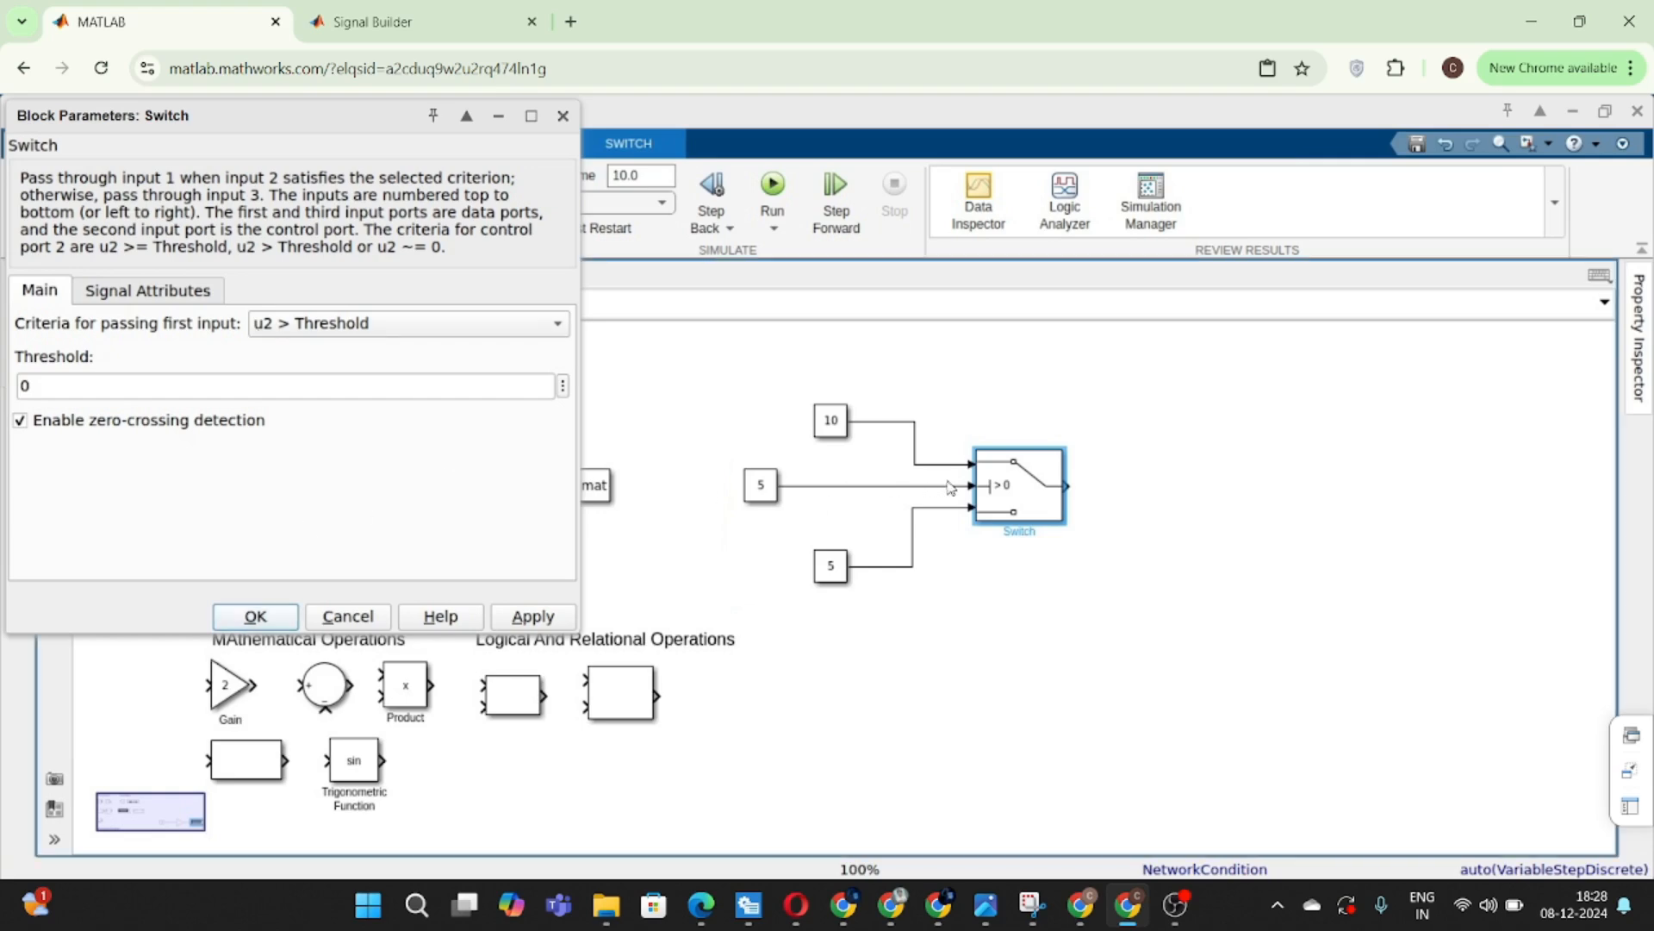
{"action": "left_click", "coordinate": [250, 617]}
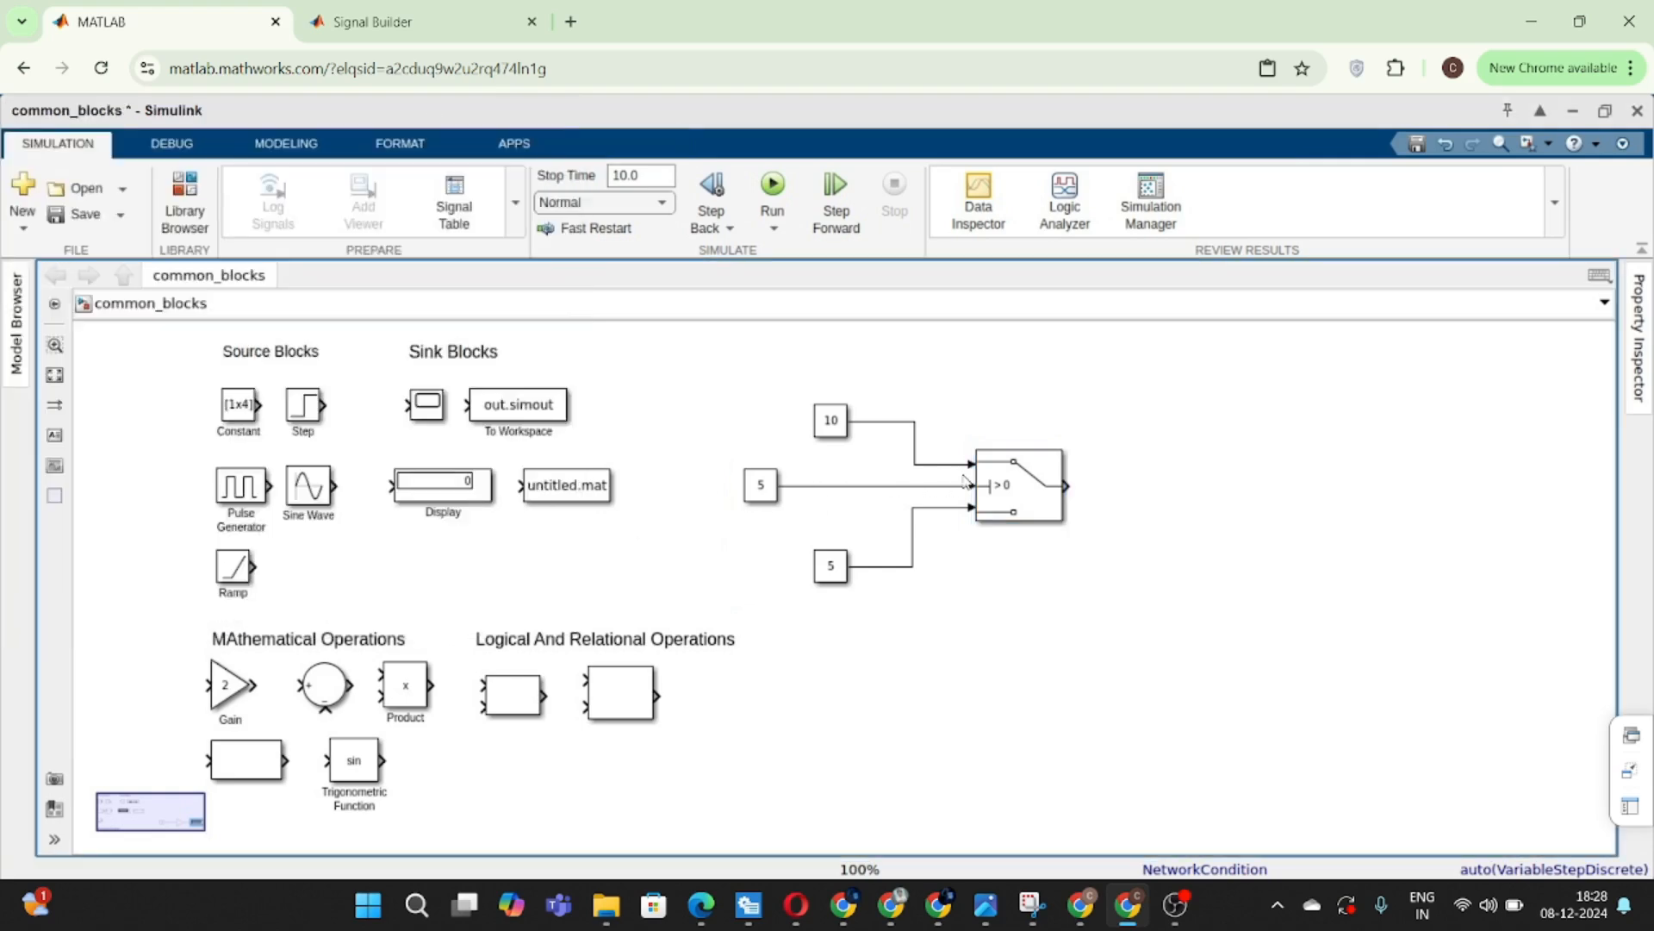
{"action": "left_click", "coordinate": [753, 499]}
{"action": "left_click", "coordinate": [753, 498]}
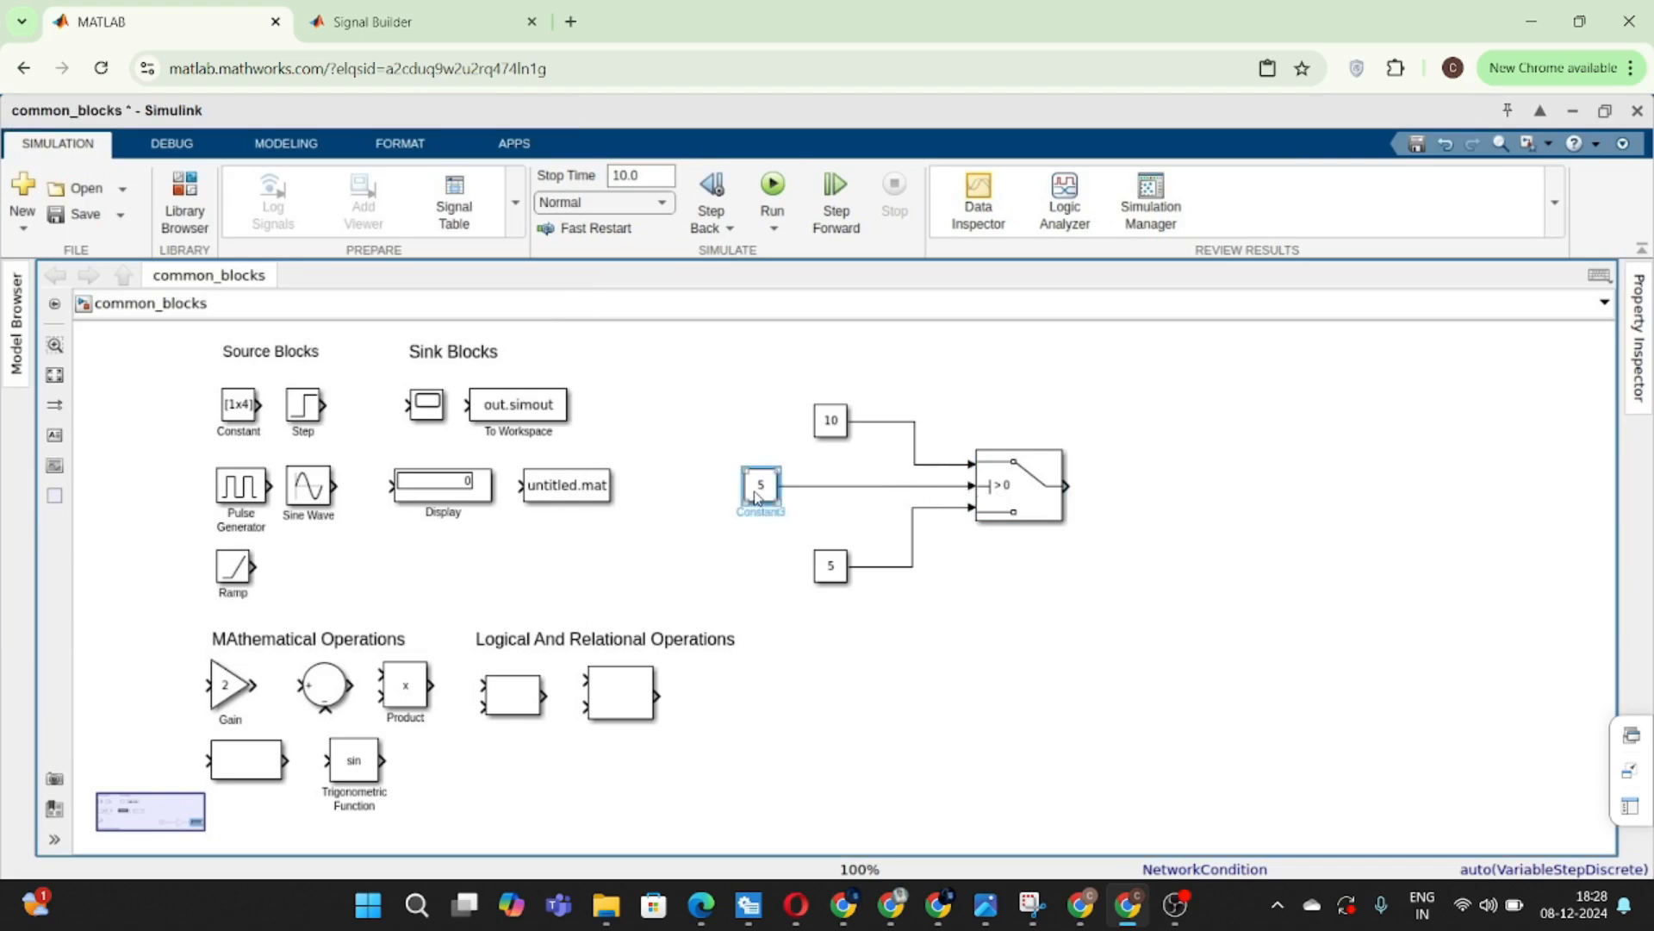
- Insert a Display block beside the Switch block and connect it to the Switch output
{"action": "double_click", "coordinate": [1154, 493]}
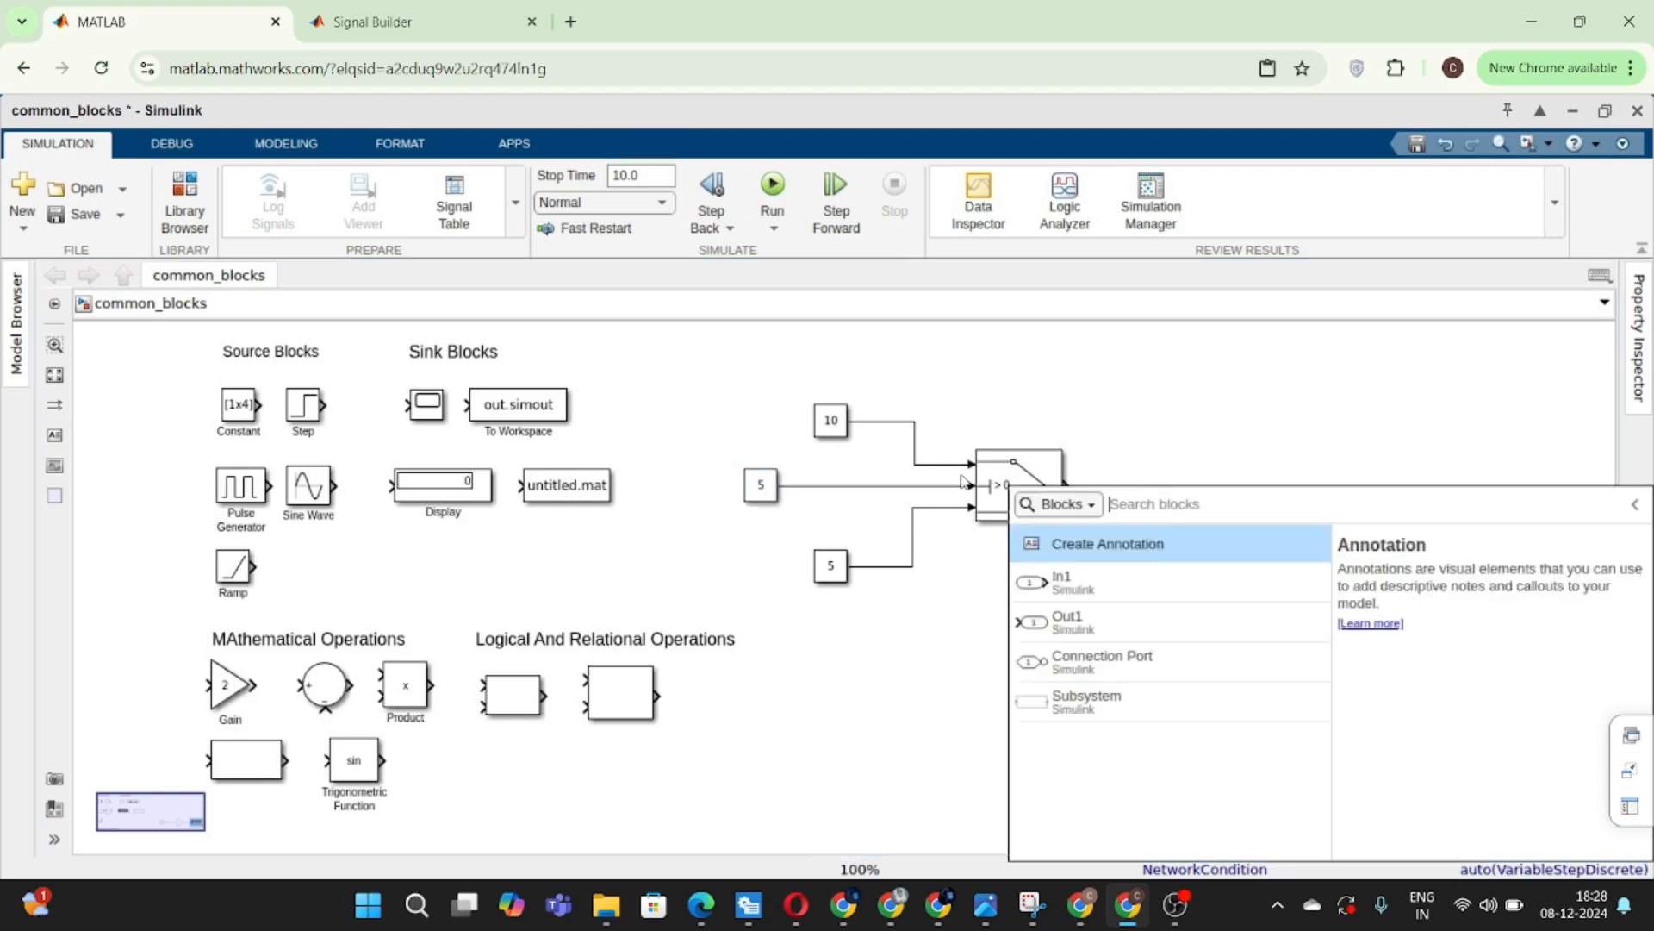
{"action": "type", "text": "dis"}
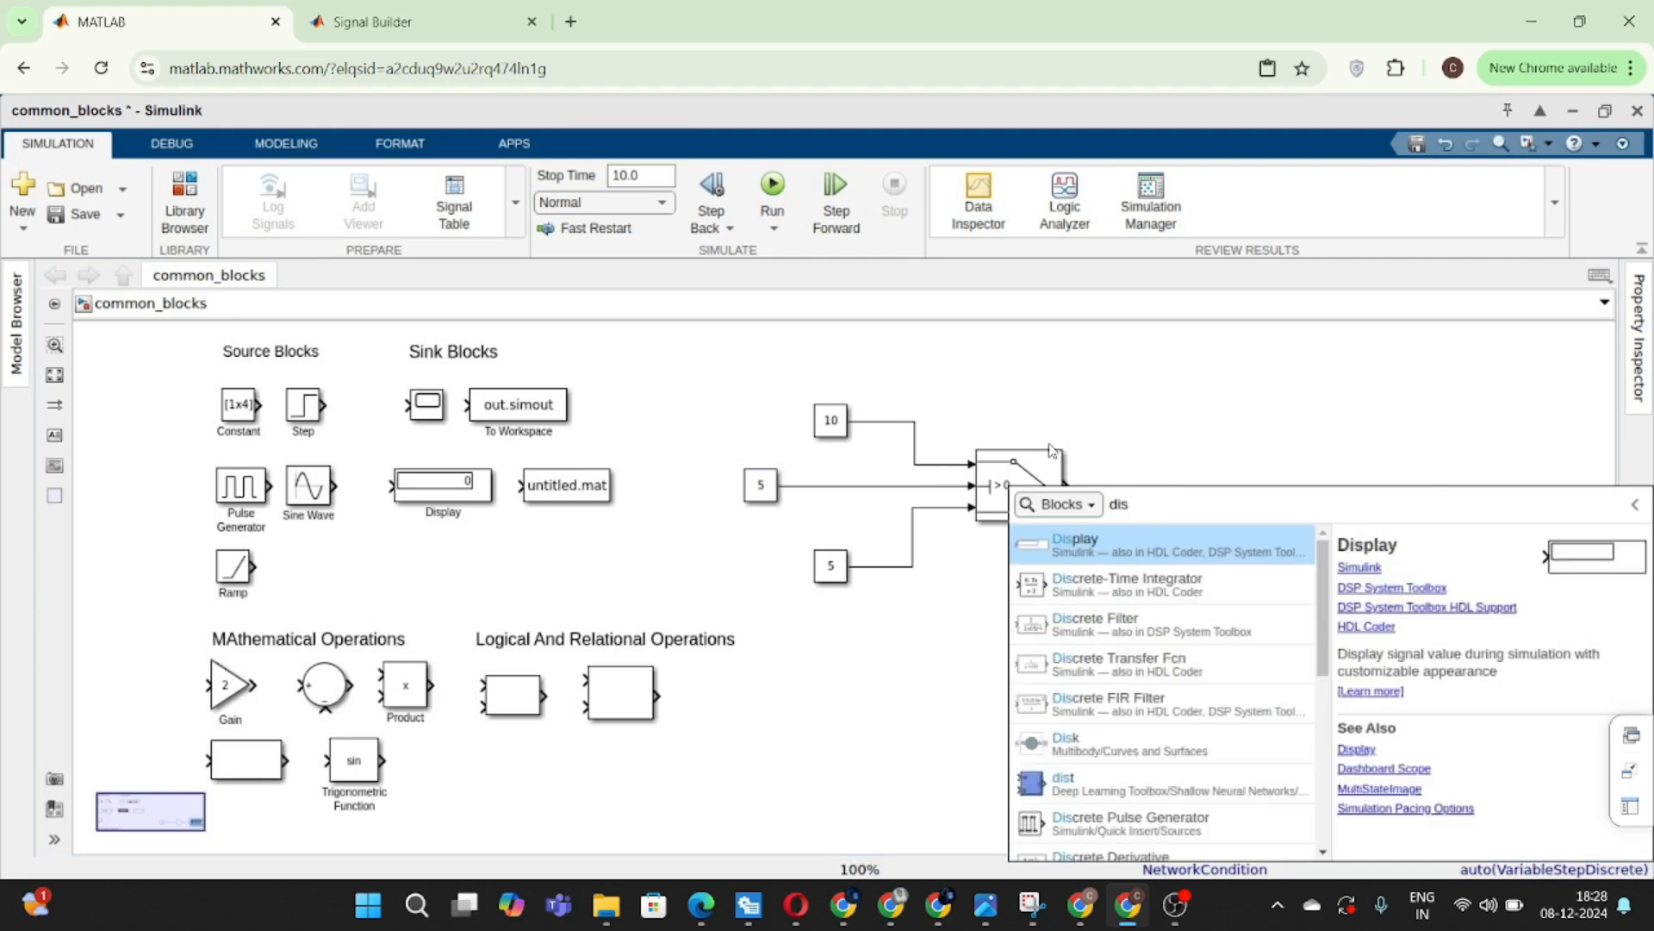
{"action": "key", "text": "Return"}
{"action": "left_click_drag", "start_coordinate": [1163, 486], "coordinate": [1244, 486]}
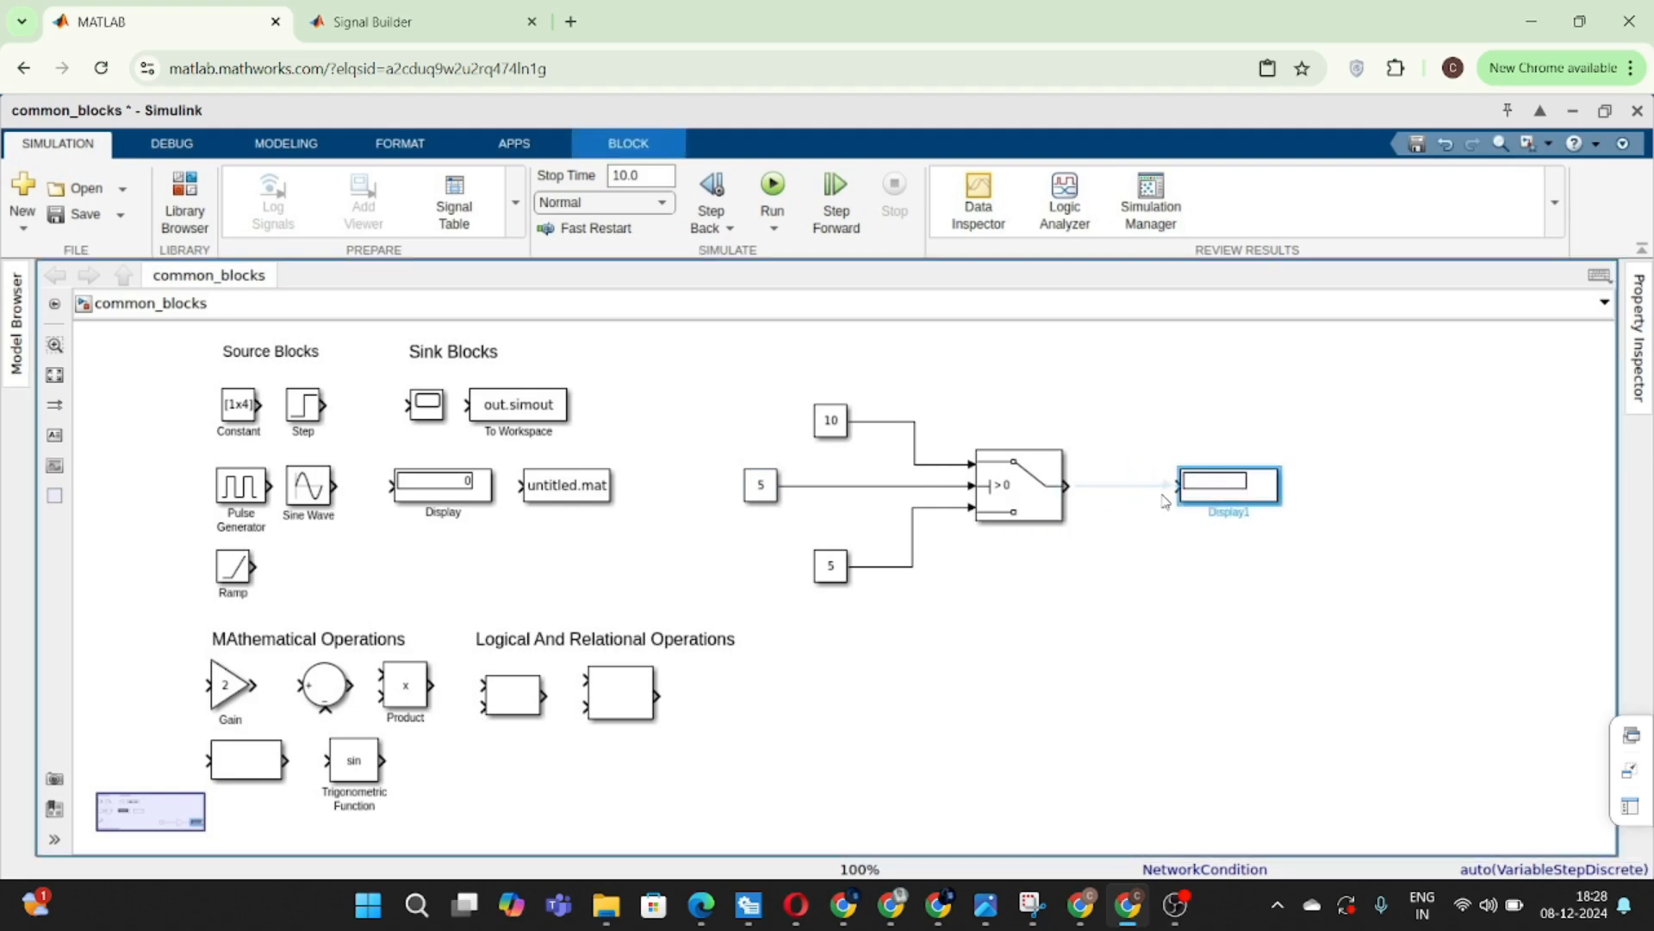
{"action": "left_click", "coordinate": [1152, 491]}
- Save the model and run the simulation to check the Switch output on the Display block
{"action": "left_click", "coordinate": [843, 426]}
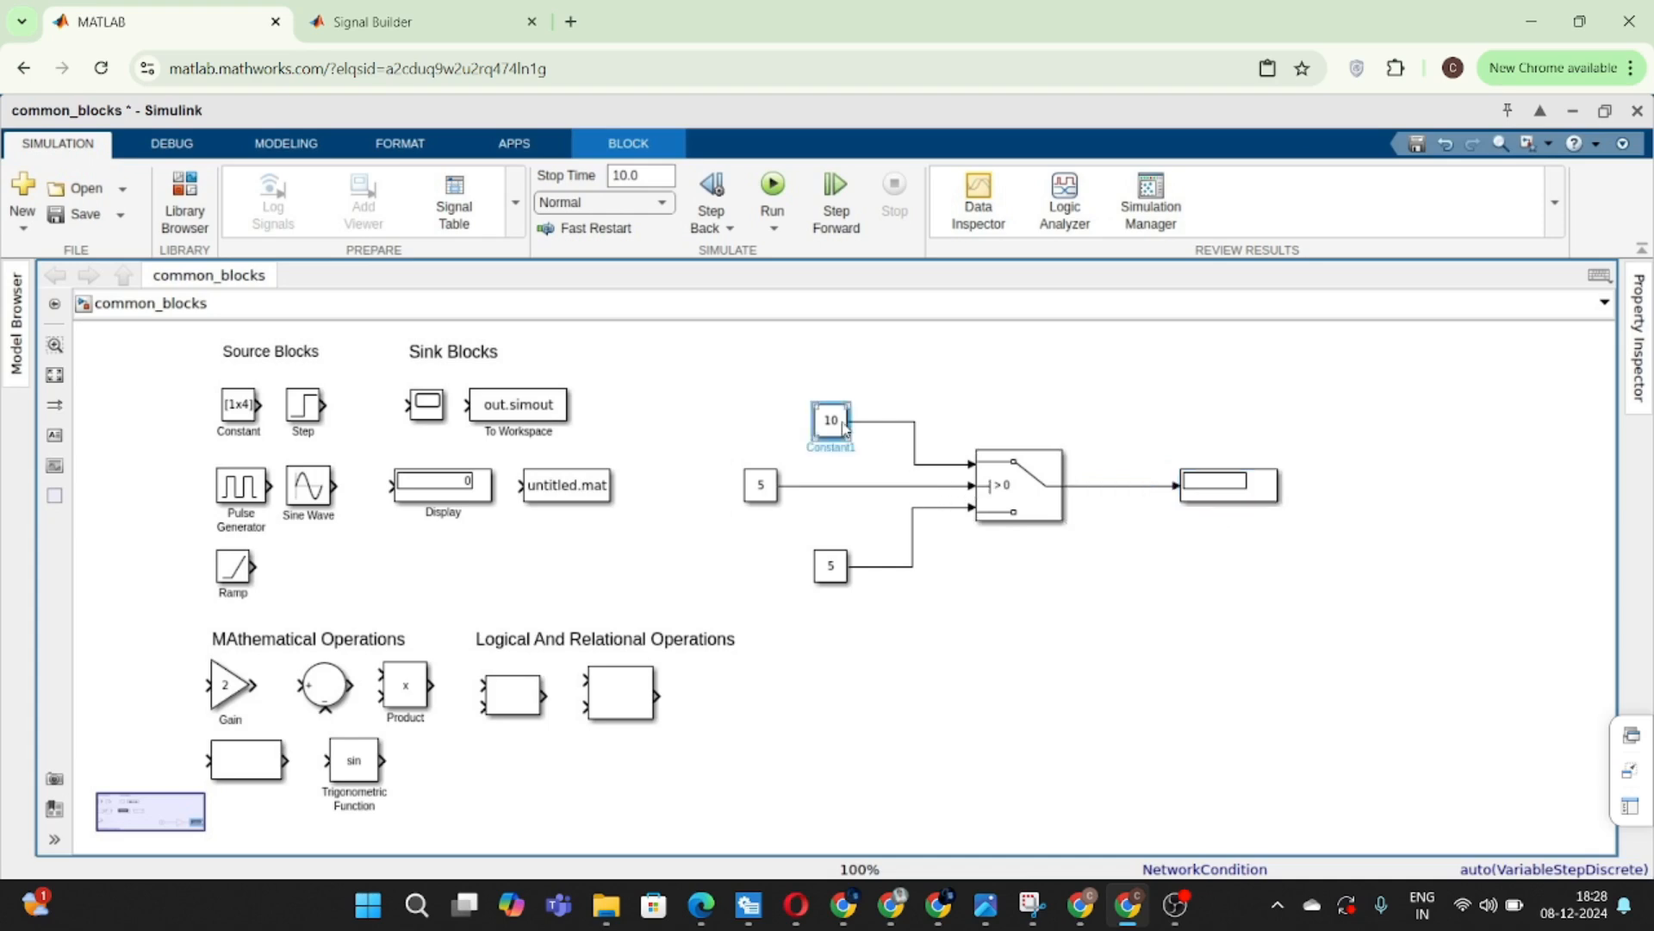
{"action": "left_click", "coordinate": [989, 397]}
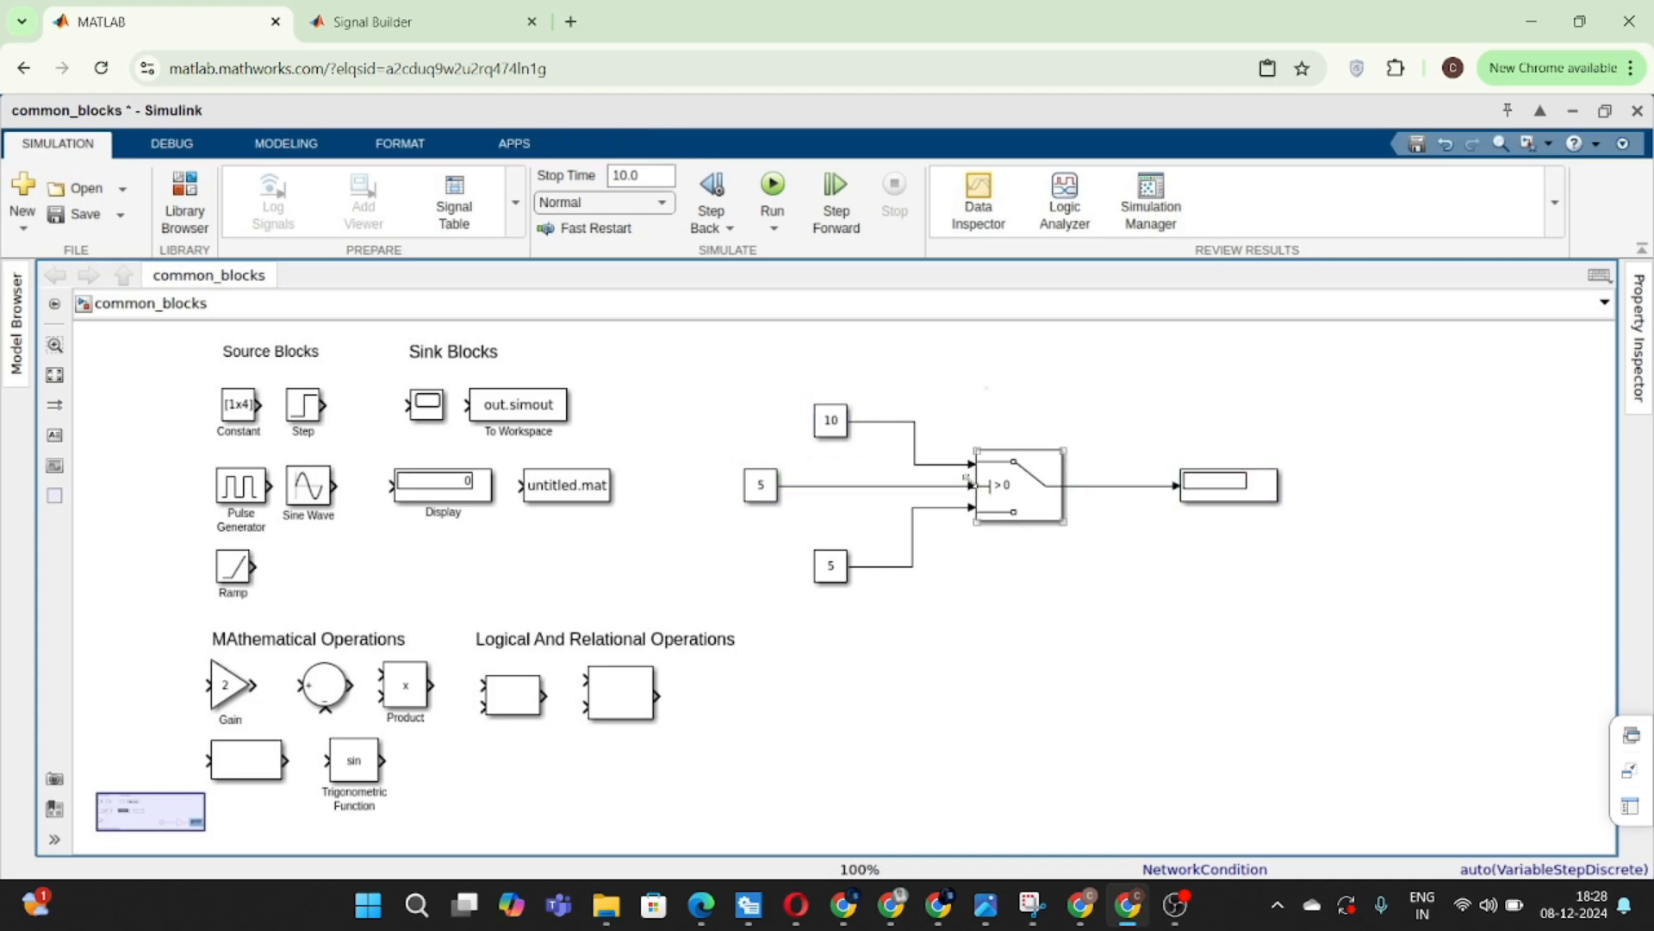
{"action": "left_click", "coordinate": [831, 574]}
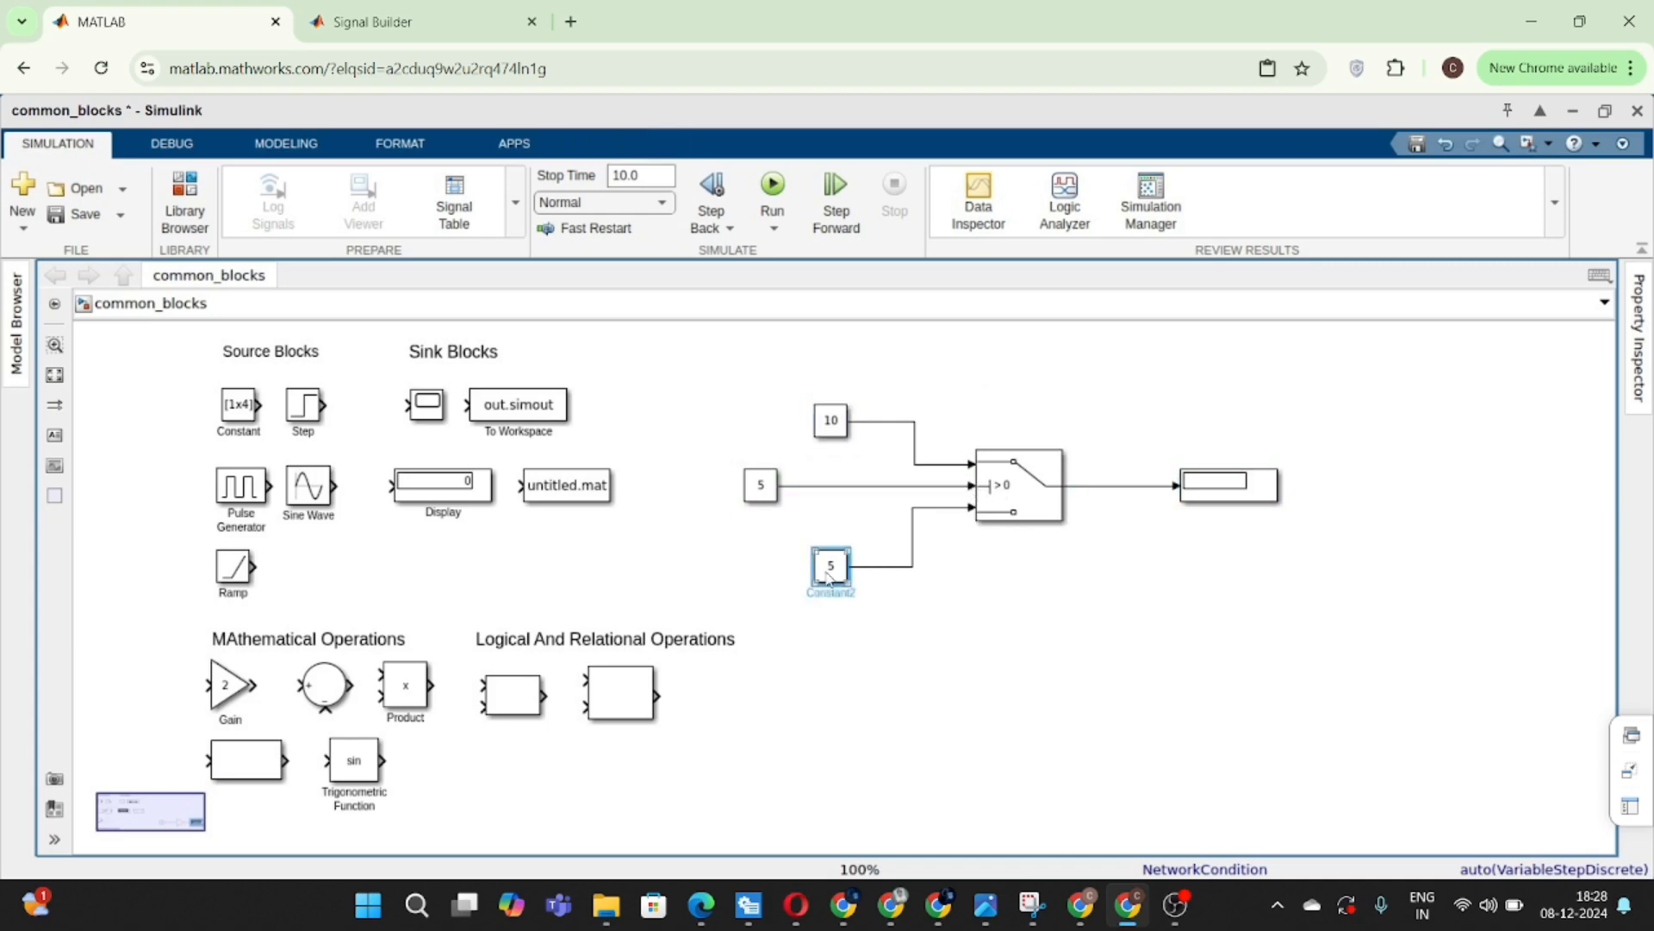
{"action": "left_click", "coordinate": [1120, 400]}
{"action": "key", "text": "ctrl+s"}
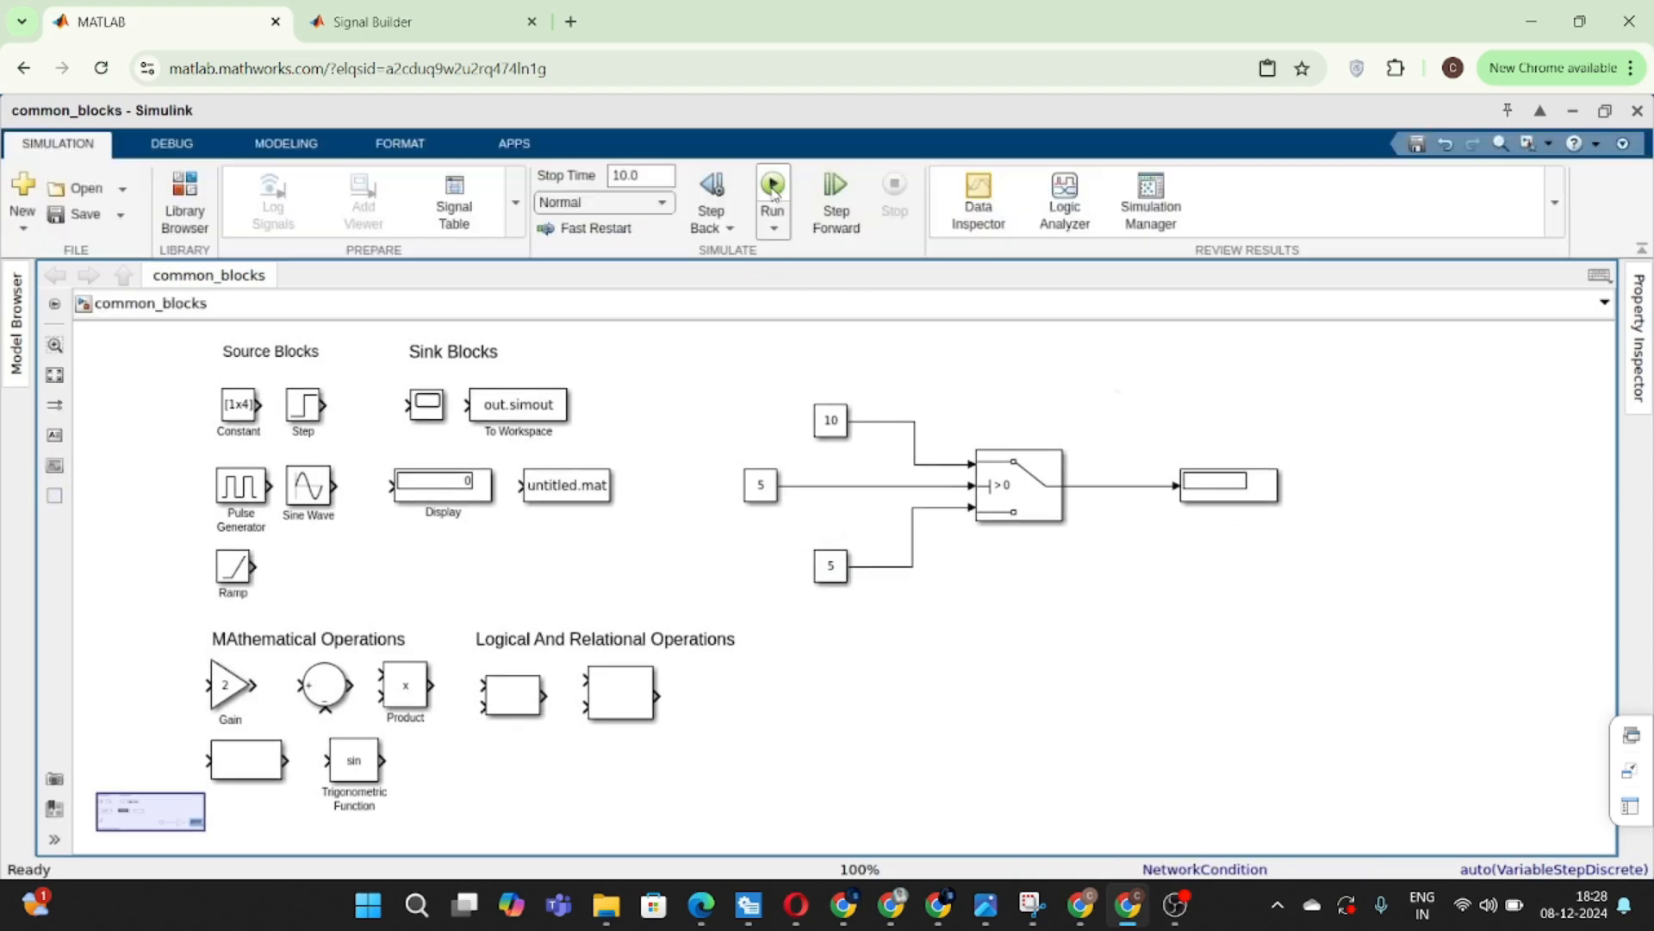
{"action": "left_click", "coordinate": [772, 188]}
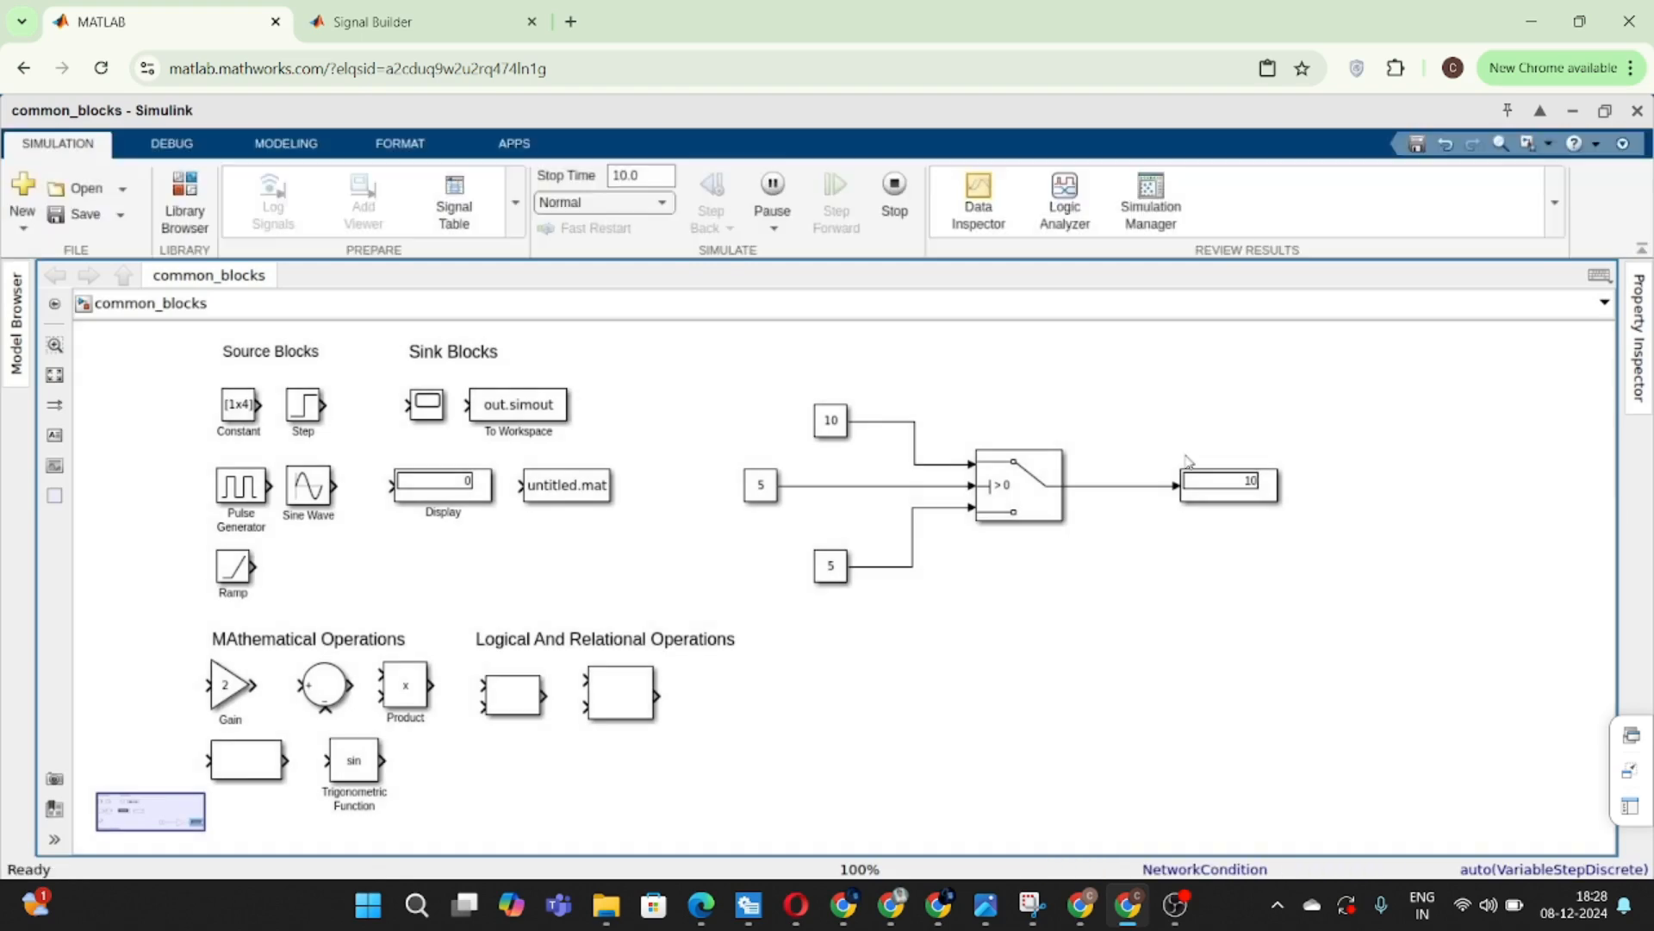
{"action": "left_click", "coordinate": [1213, 488]}
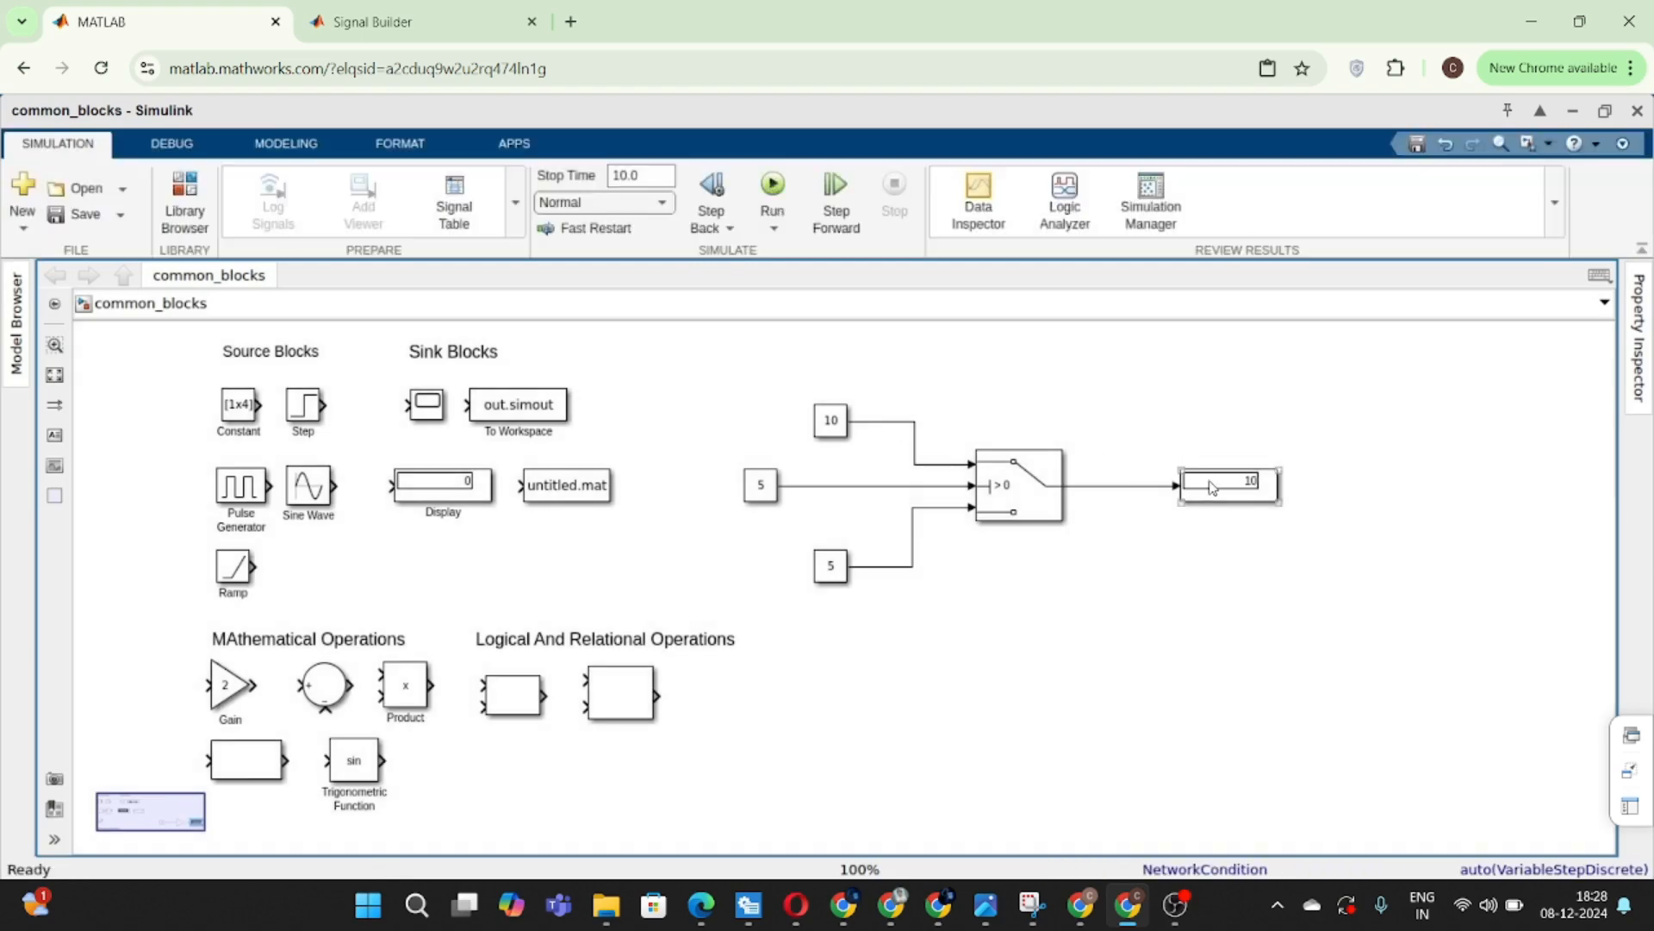
- Set the constant on the Switch block's middle control input to 0 and run the simulation again
{"action": "left_click", "coordinate": [765, 489]}
{"action": "double_click", "coordinate": [766, 490]}
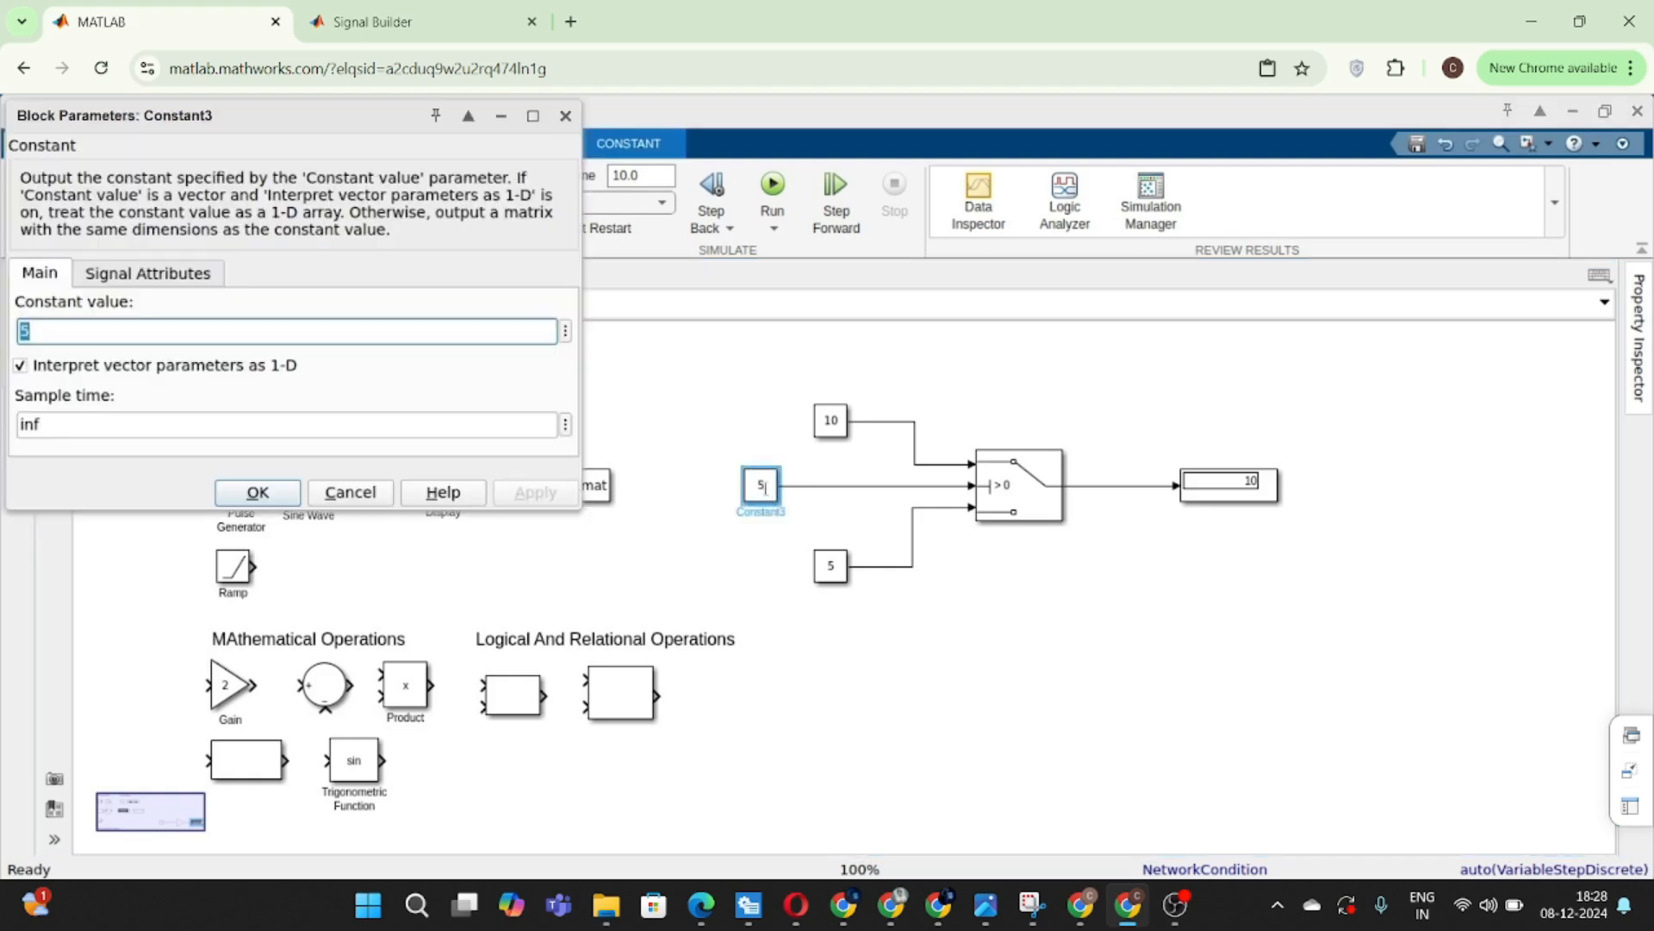
{"action": "type", "text": "0"}
{"action": "key", "text": "Return"}
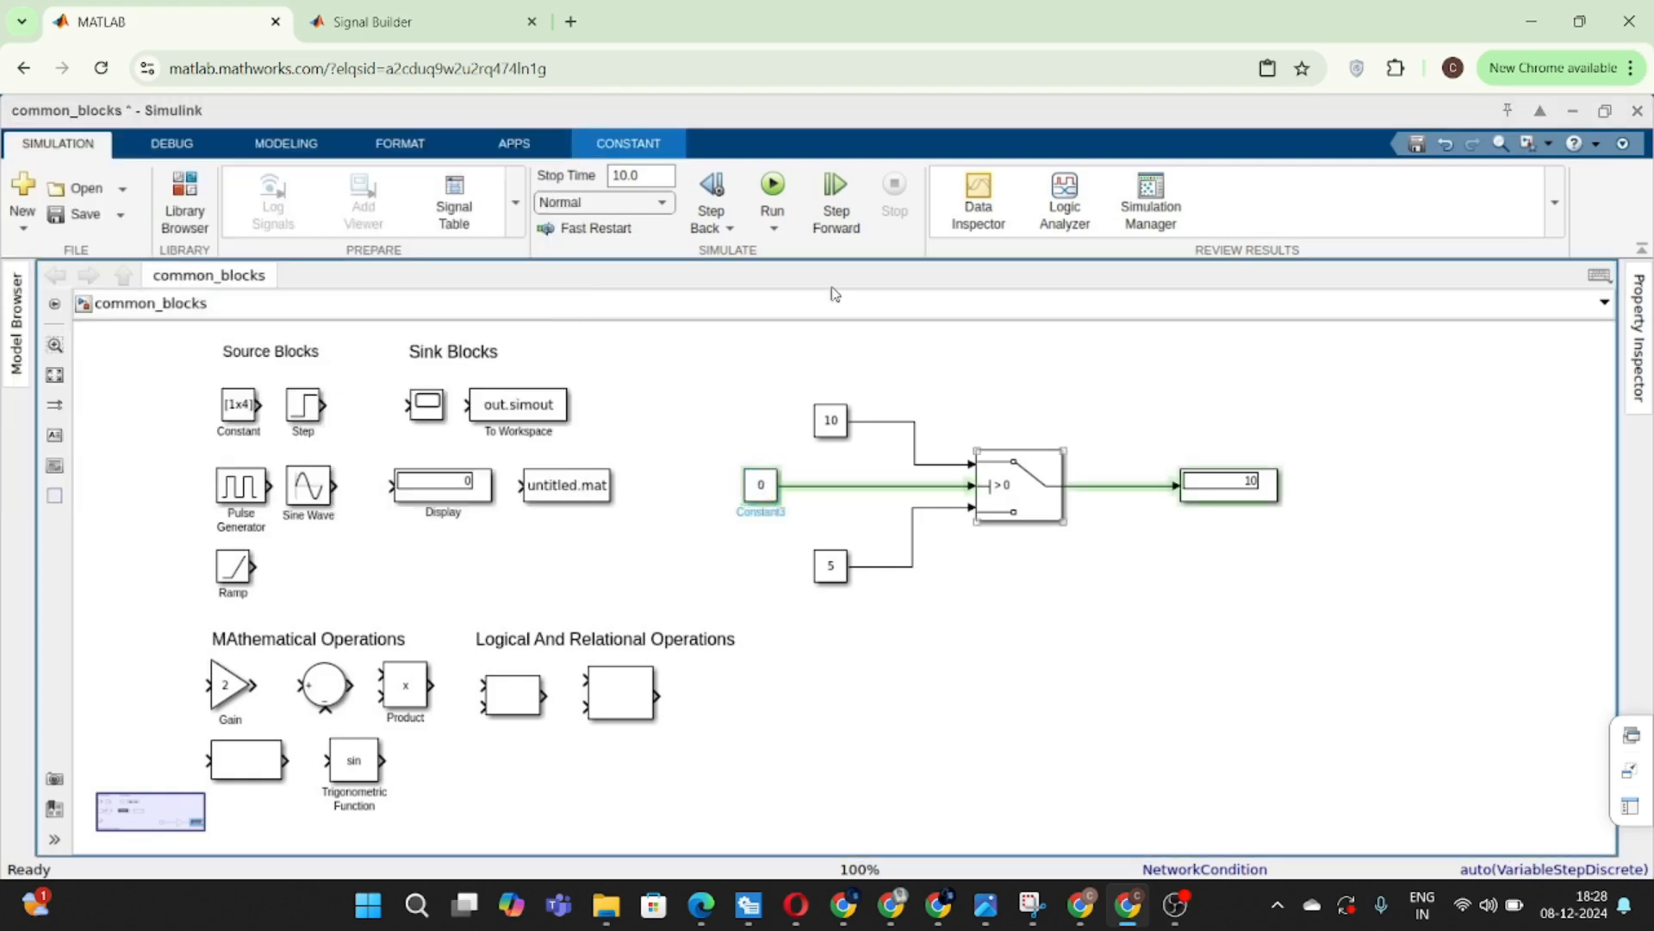
{"action": "left_click", "coordinate": [772, 183]}
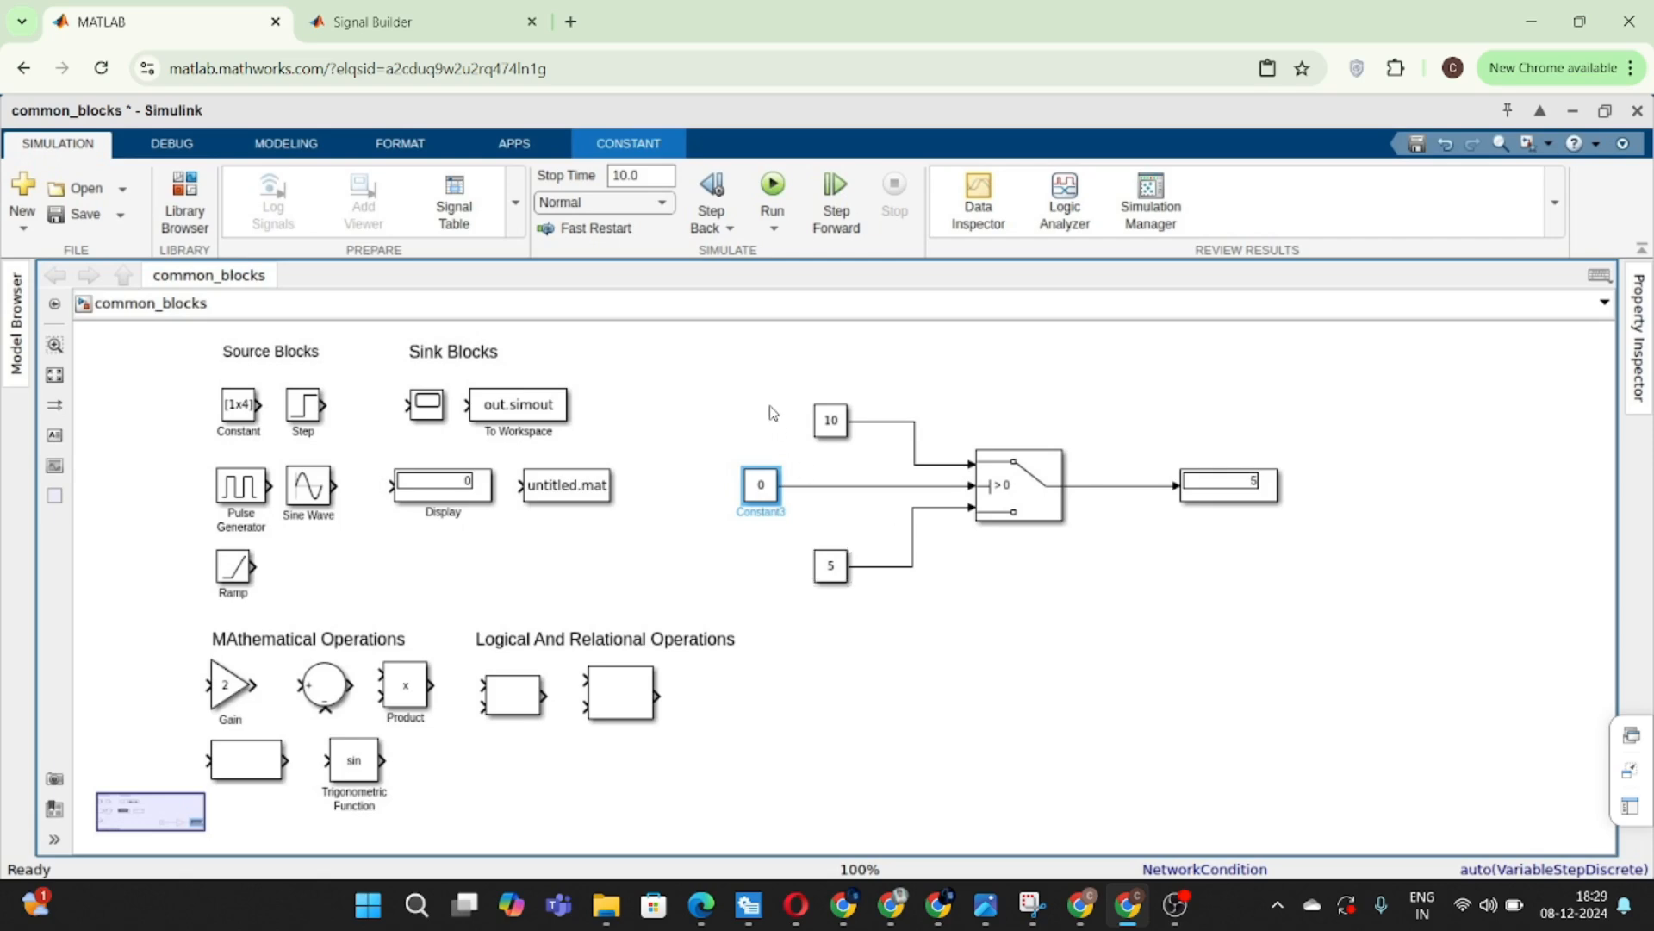
- Delete the three test Constant blocks and the Display block with their connections, leaving only the Switch block
{"action": "left_click_drag", "start_coordinate": [742, 398], "coordinate": [893, 593]}
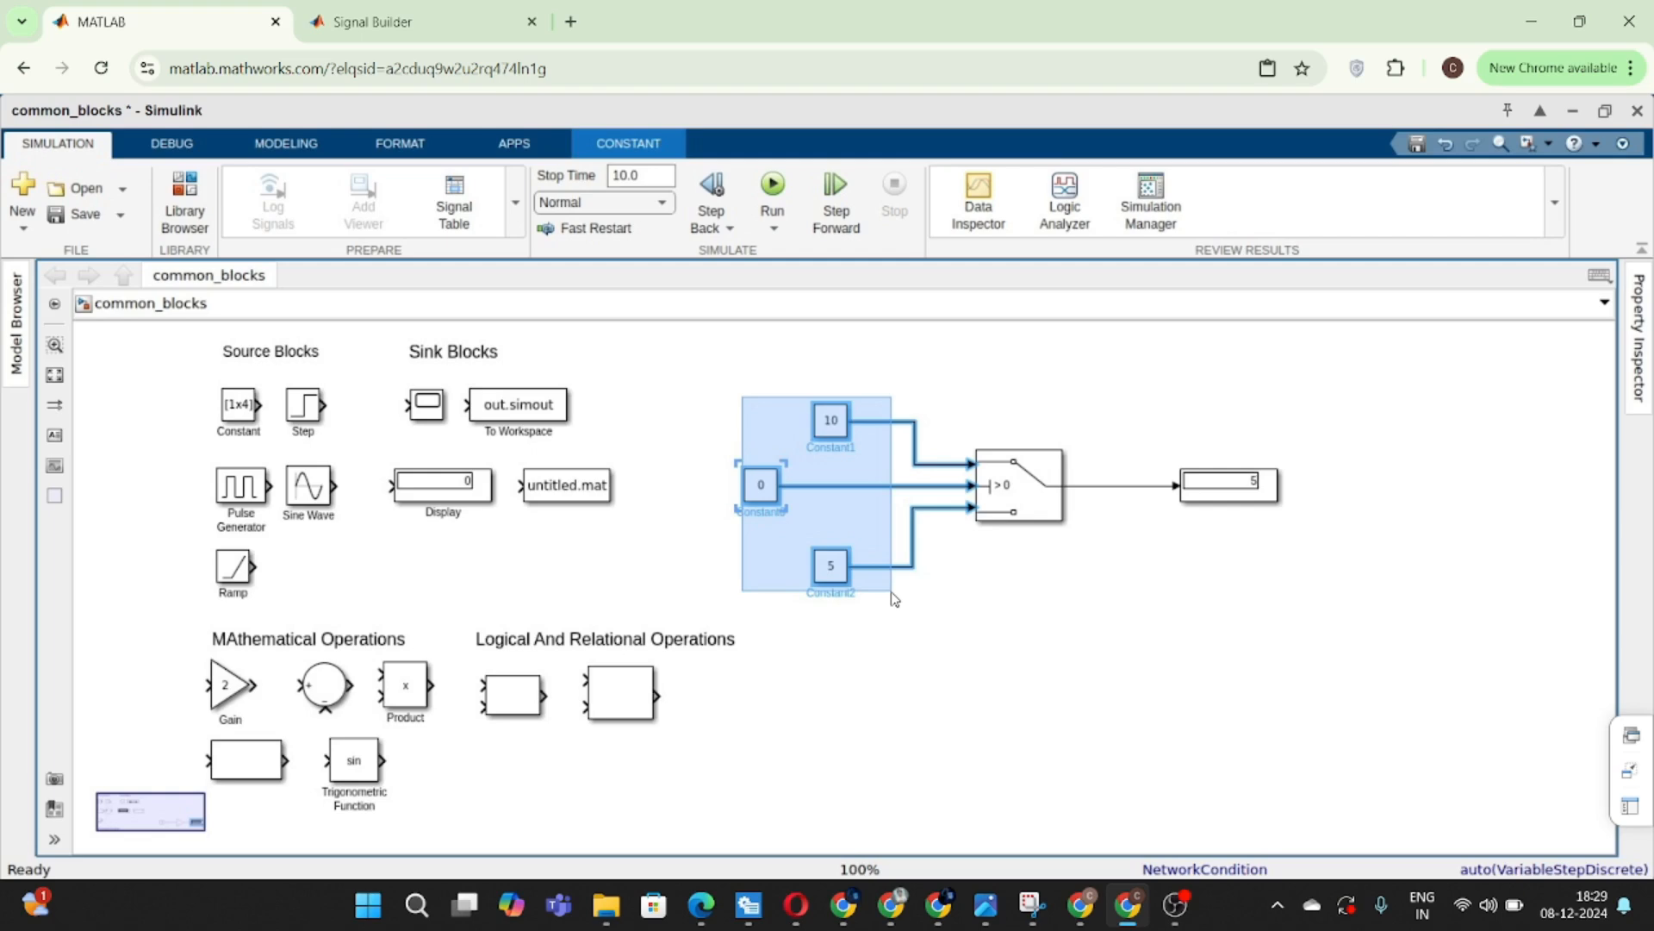
{"action": "left_click_drag", "start_coordinate": [894, 595], "coordinate": [890, 594]}
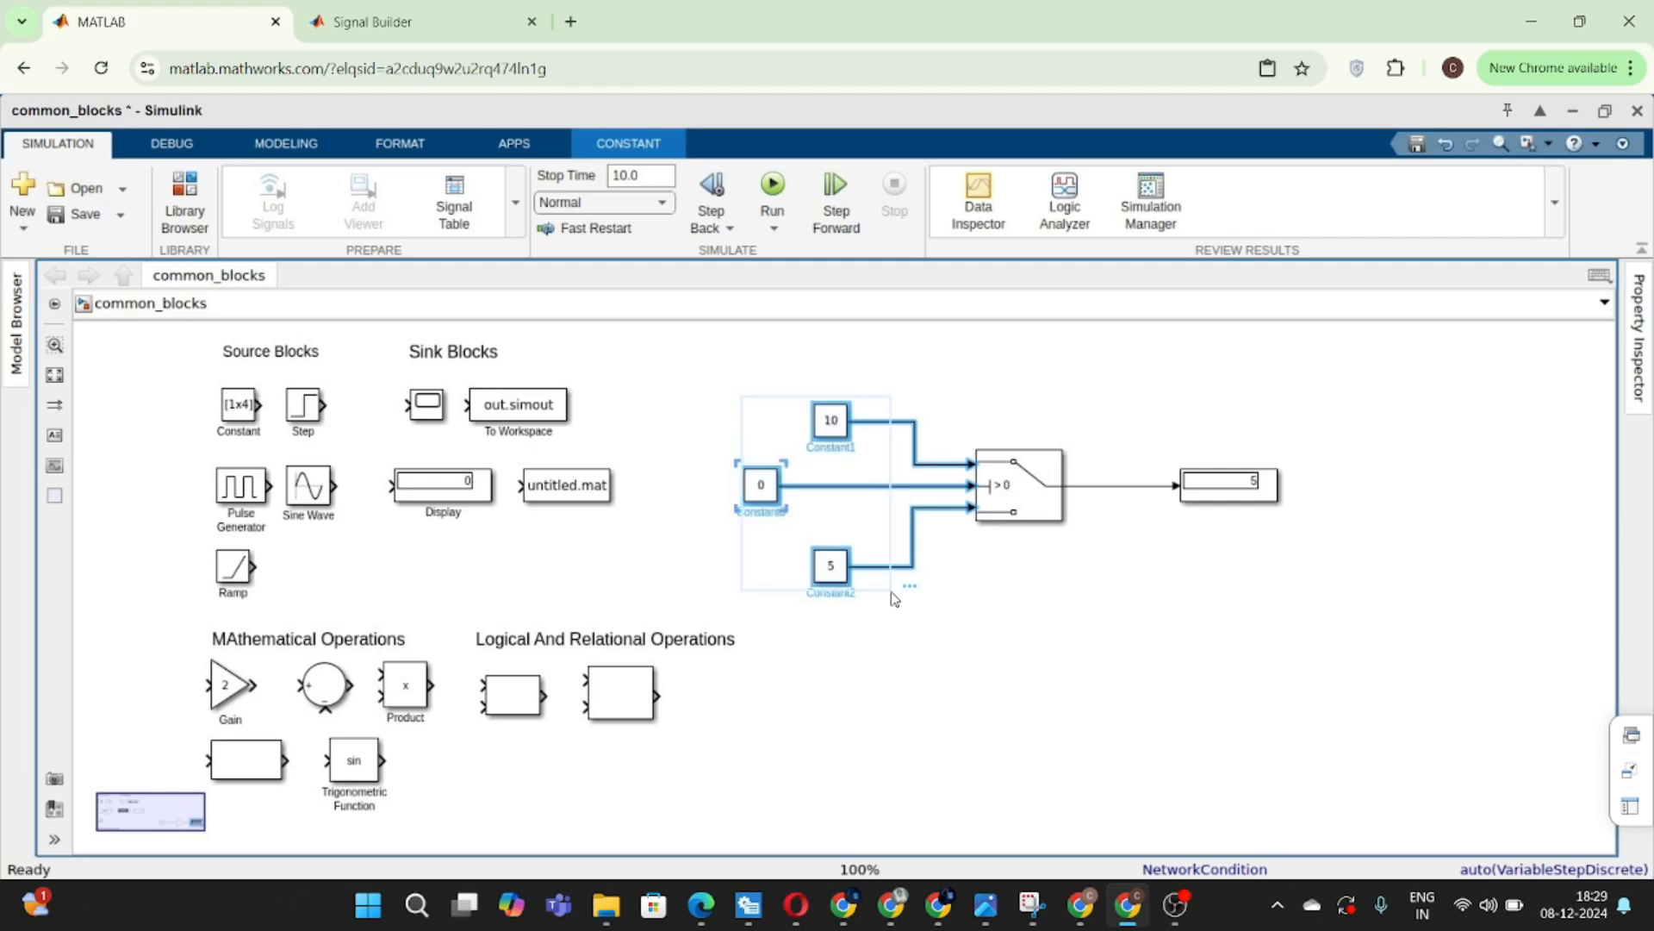
{"action": "key", "text": "Delete"}
{"action": "left_click_drag", "start_coordinate": [1102, 399], "coordinate": [1282, 556]}
{"action": "key", "text": "Delete"}
- Shrink the Switch block and place it with the blocks under the Logical And Relational Operations heading
{"action": "left_click", "coordinate": [1031, 489]}
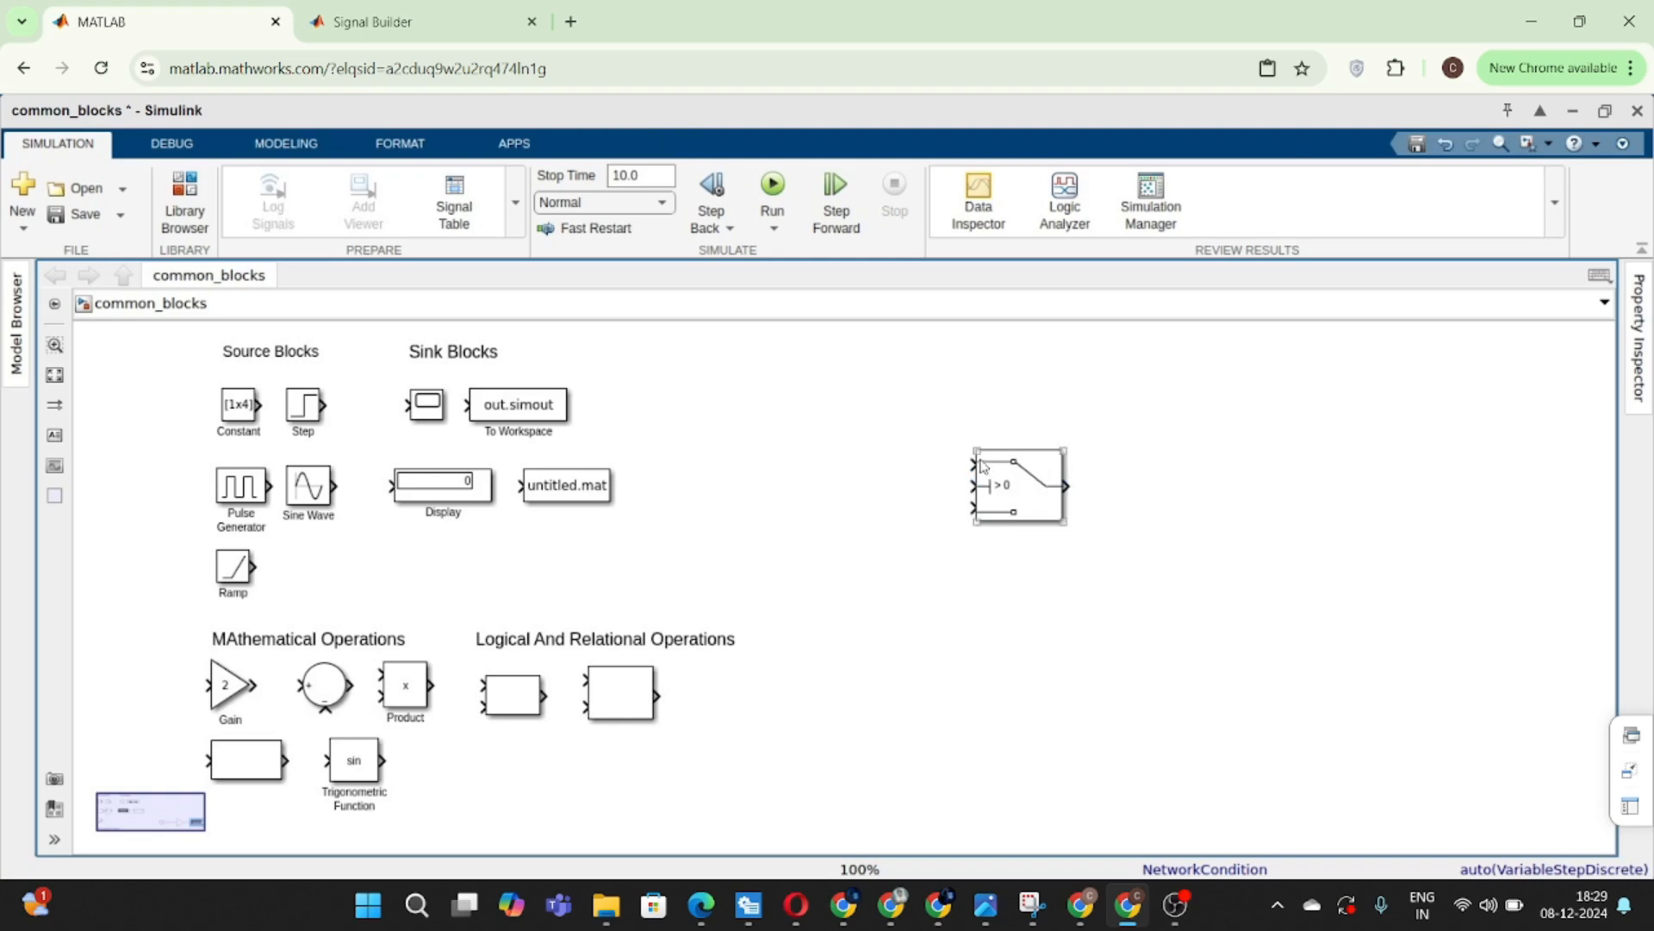
{"action": "left_click_drag", "start_coordinate": [976, 451], "coordinate": [523, 774]}
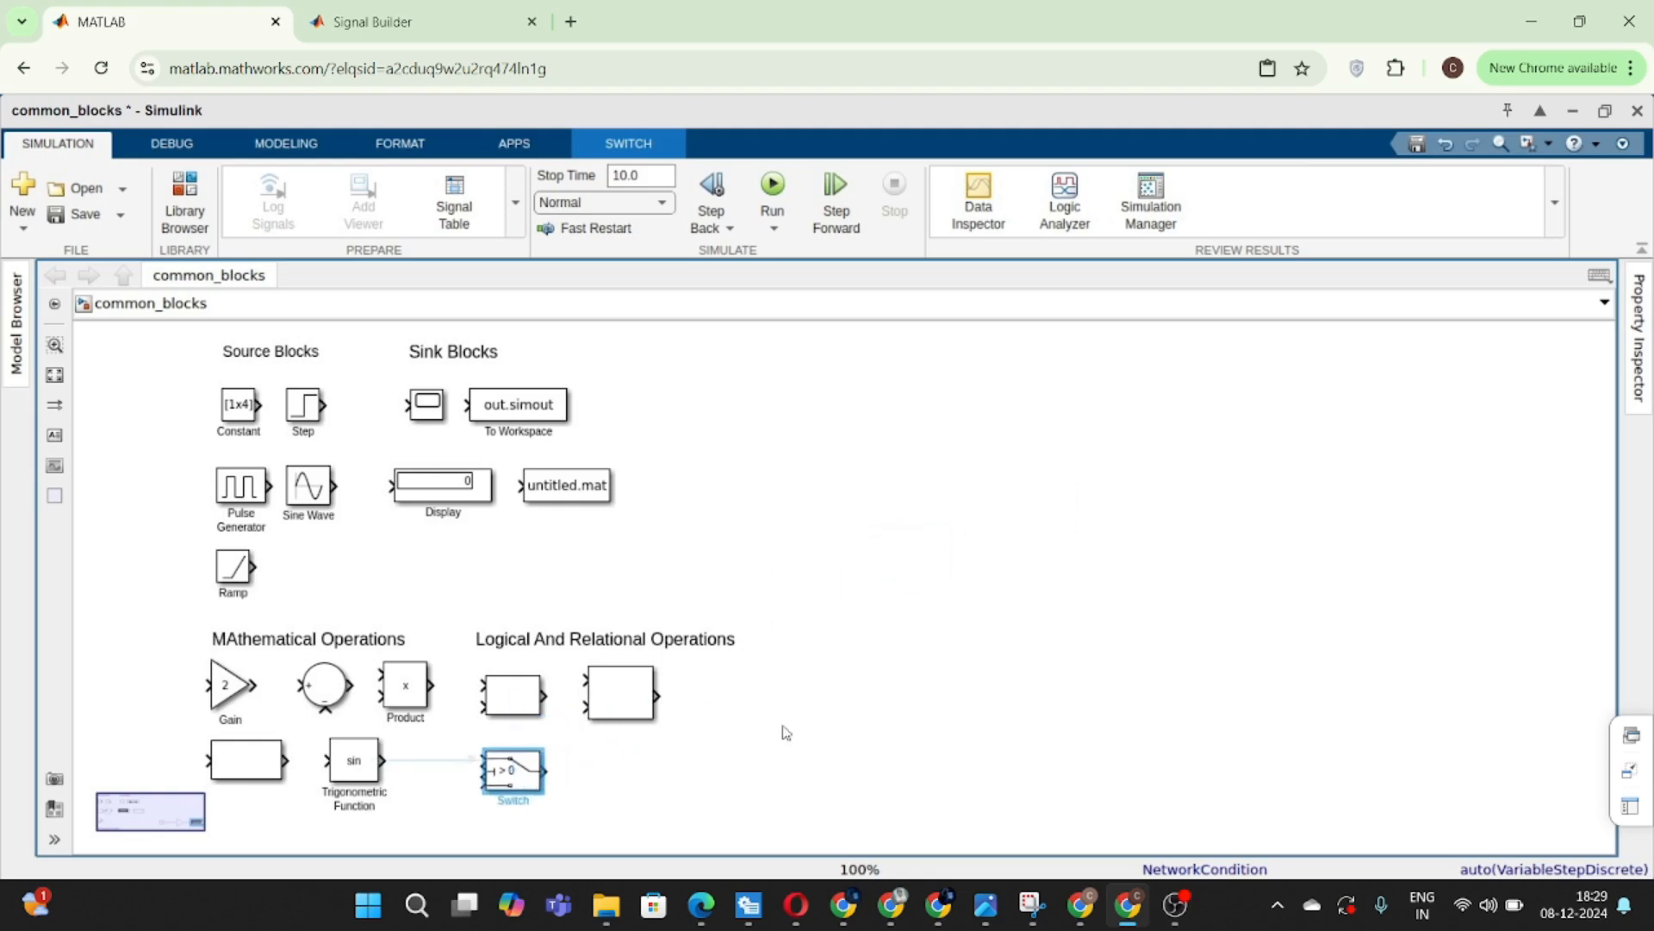
{"action": "left_click", "coordinate": [811, 728]}
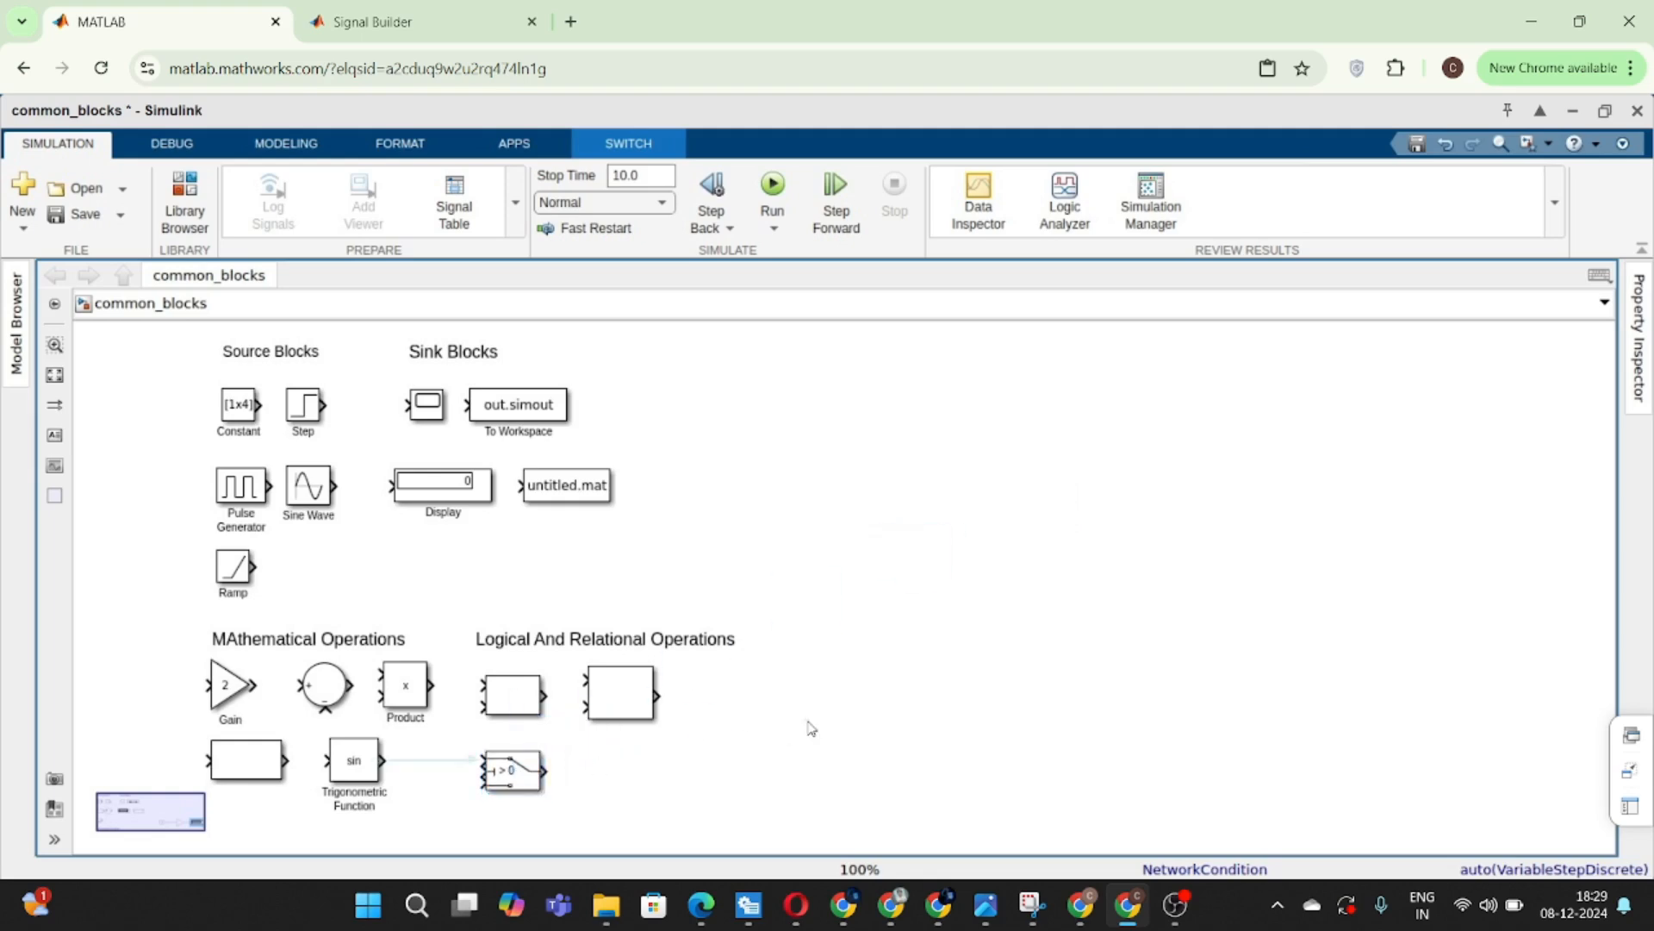
- Insert a Multiport Switch block in the open canvas area away from the collected blocks
{"action": "double_click", "coordinate": [942, 612]}
{"action": "type", "text": "s"}
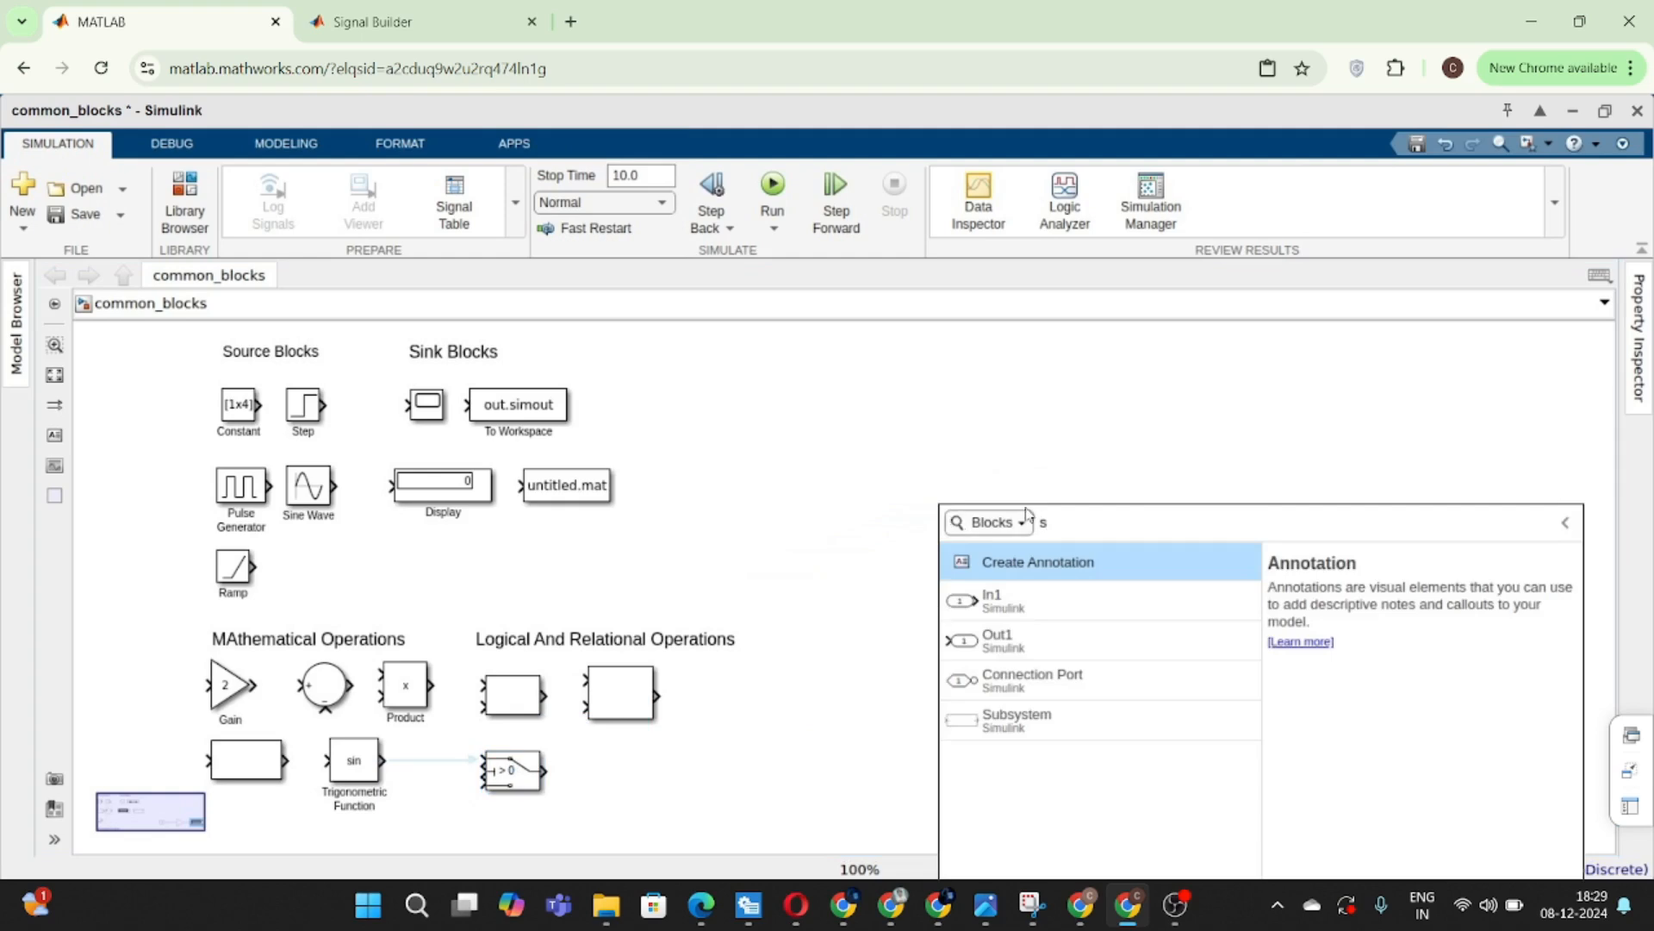
{"action": "key", "text": "BackSpace"}
{"action": "type", "text": "Multi"}
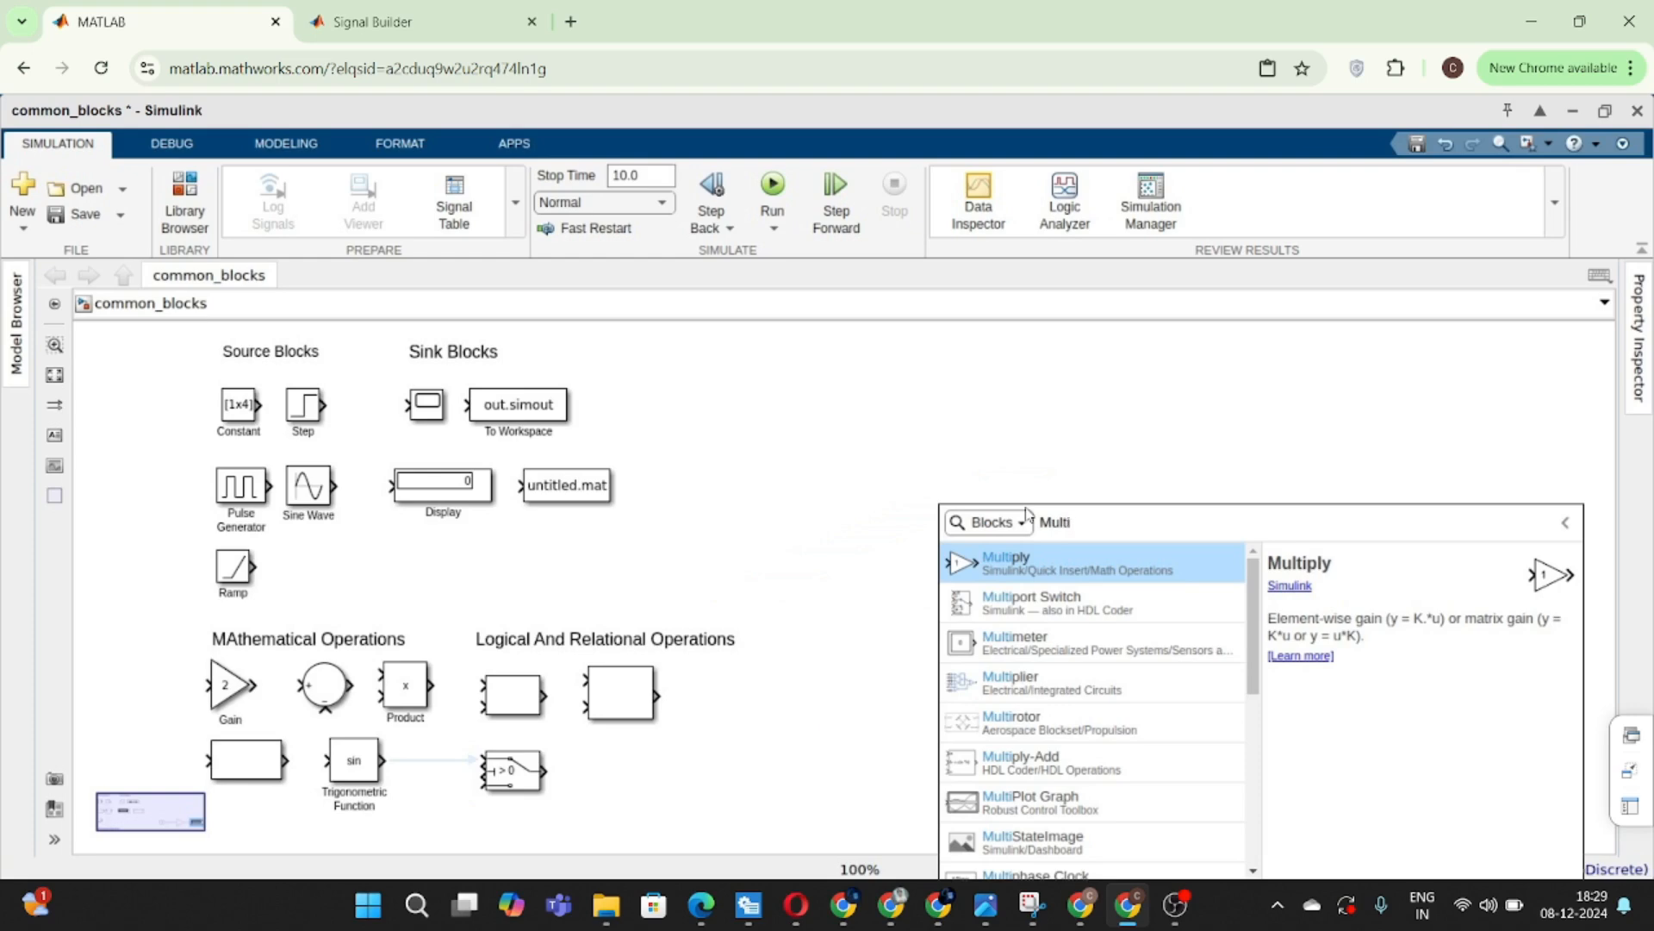
{"action": "type", "text": "po"}
{"action": "key", "text": "Return"}
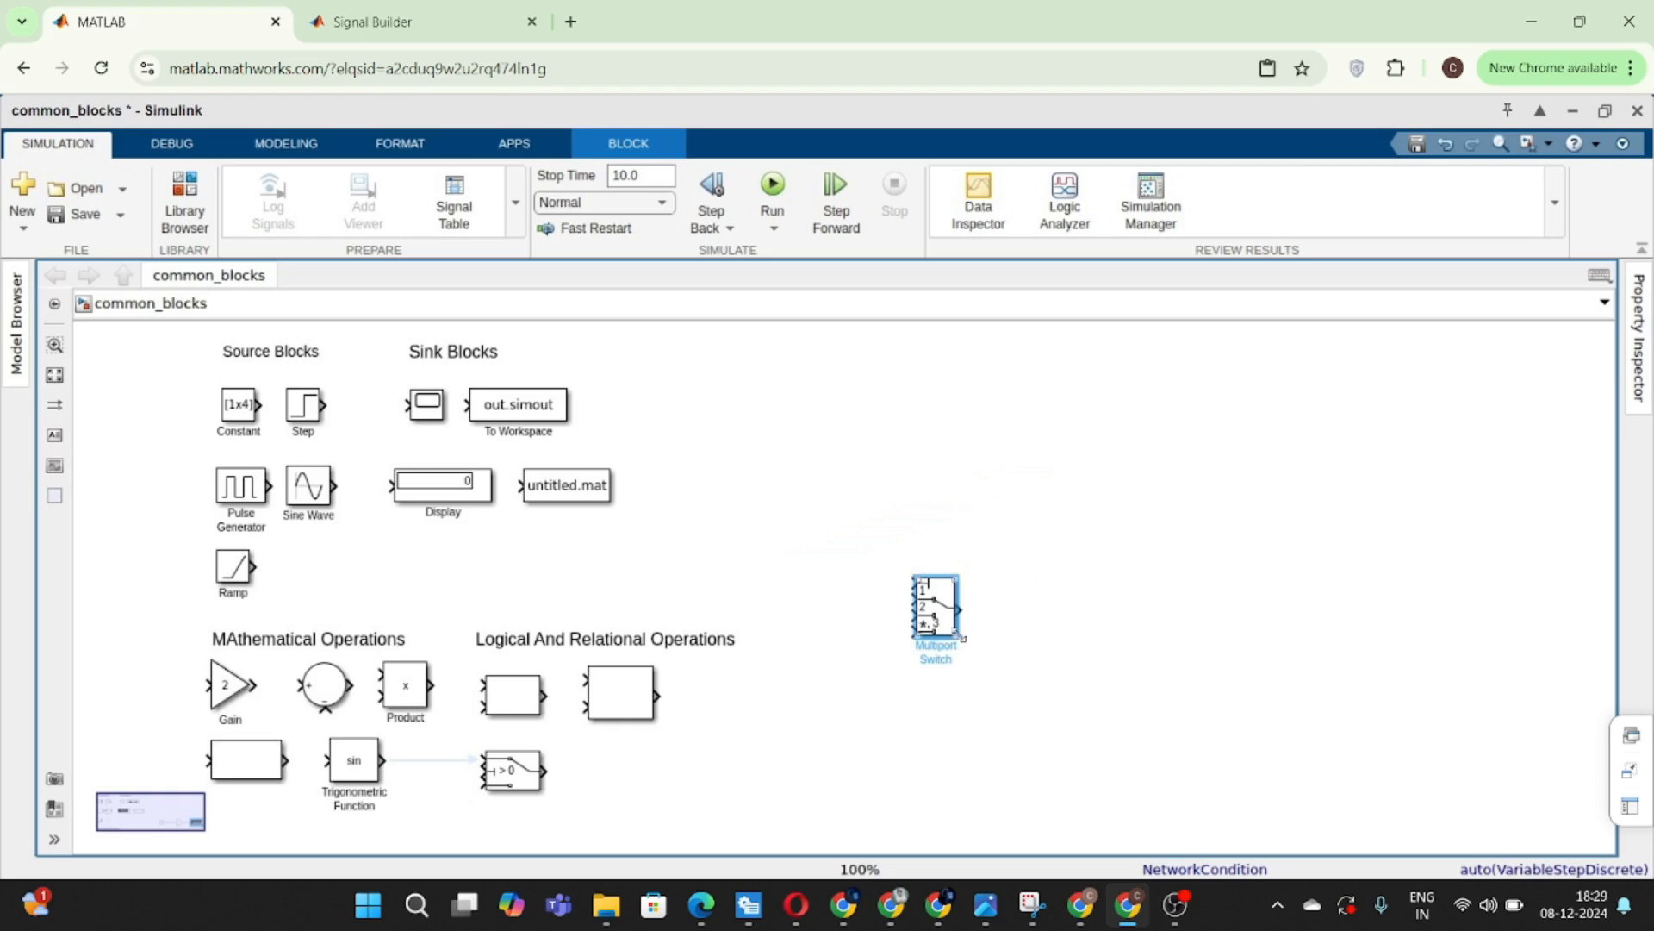
- Enlarge the Multiport Switch block until its control port and three data ports are clearly readable
{"action": "left_click_drag", "start_coordinate": [959, 636], "coordinate": [1096, 596]}
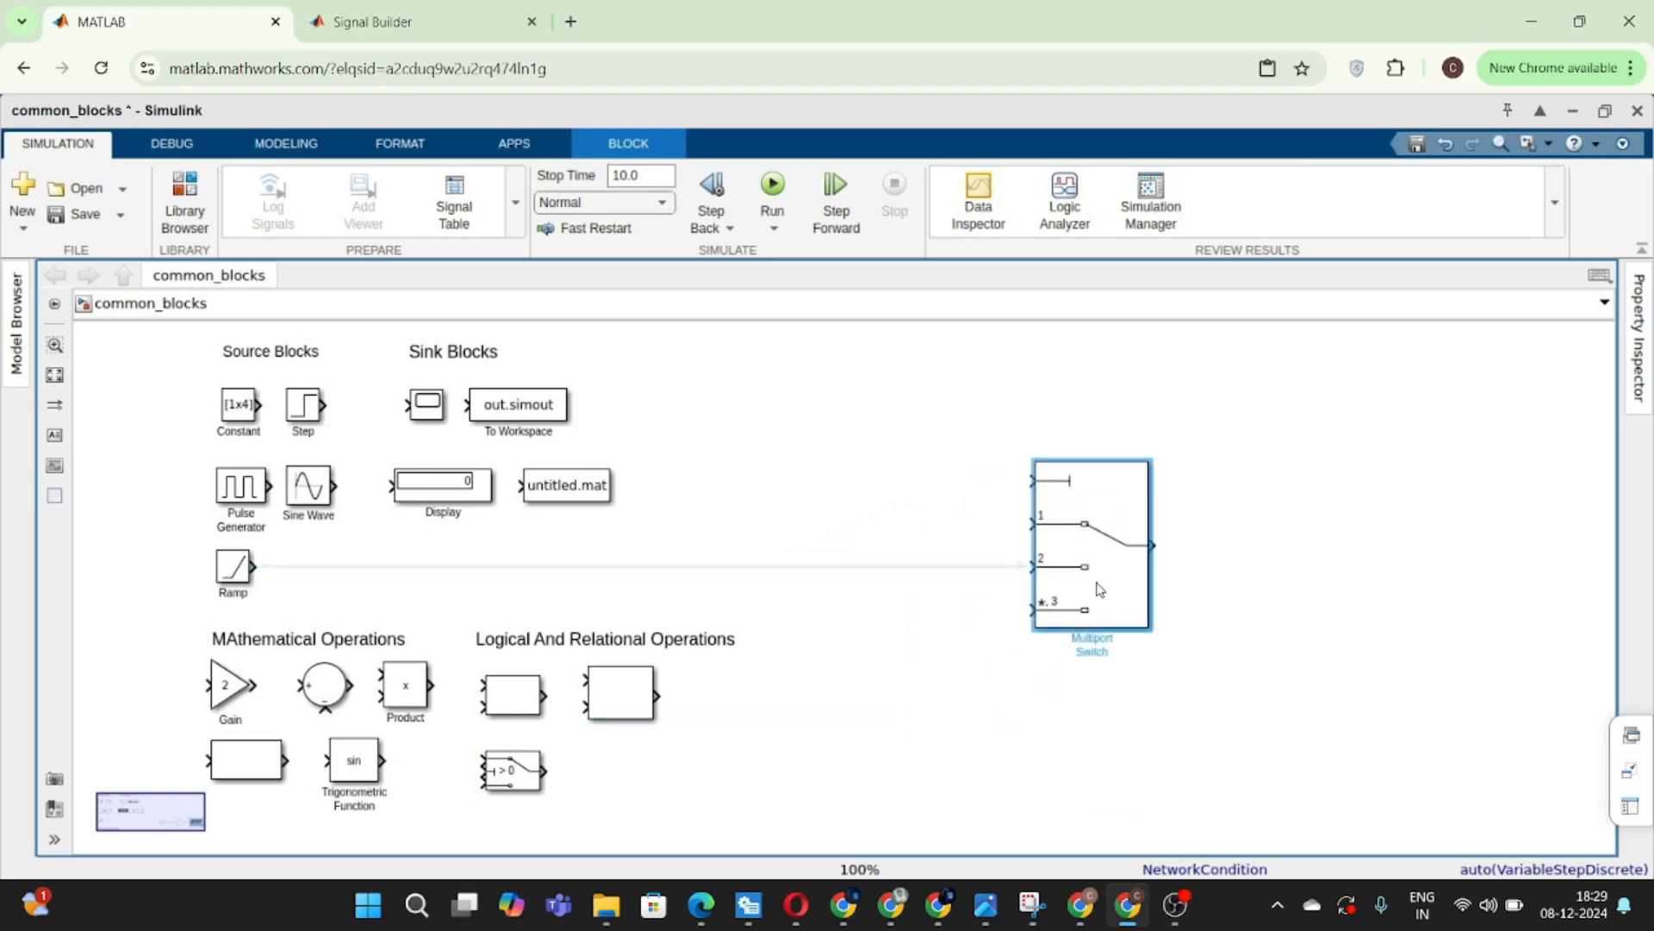
{"action": "left_click", "coordinate": [638, 702]}
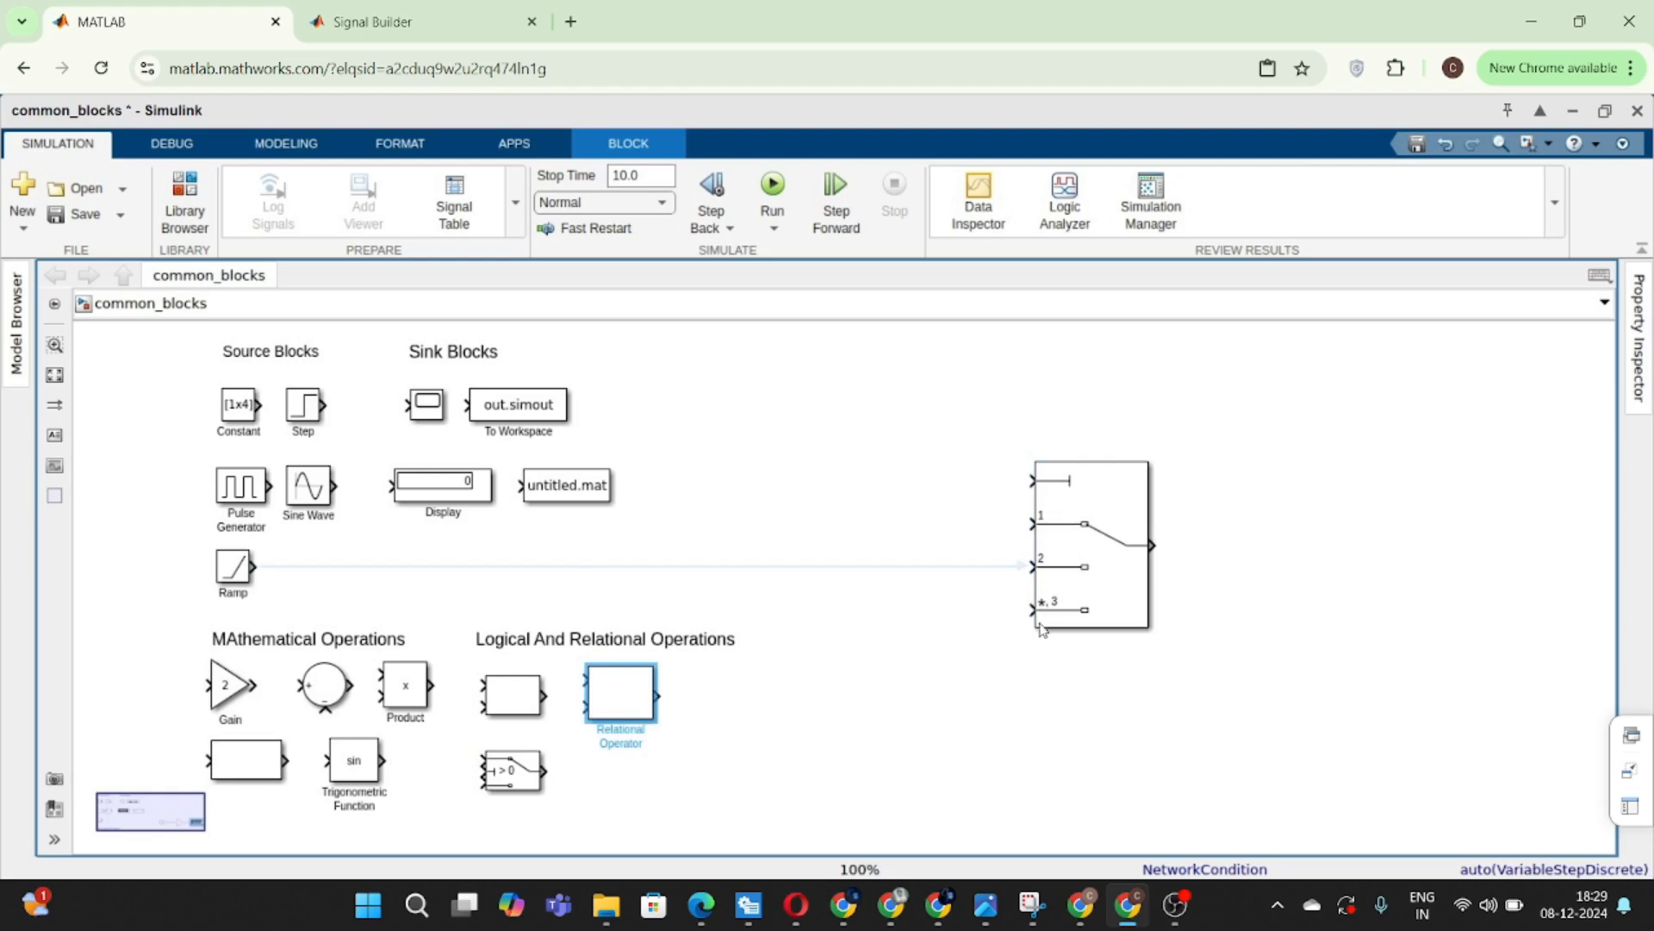
{"action": "left_click", "coordinate": [508, 788]}
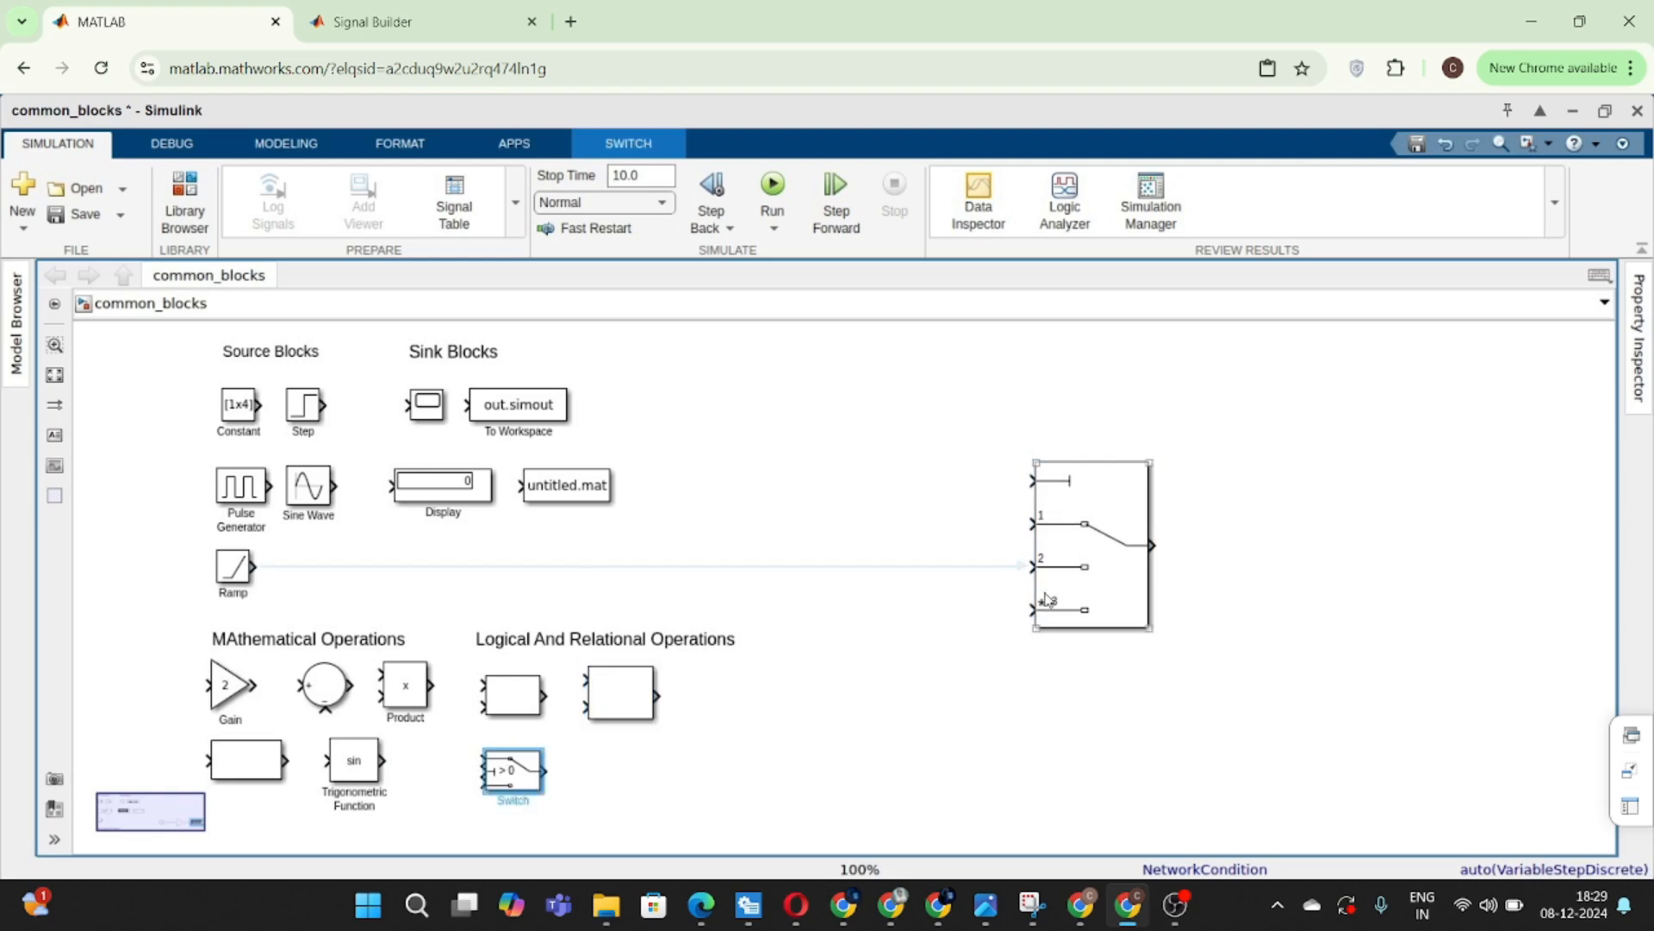
- Review the Multiport Switch block's parameters, including data port order, number of data ports and default case settings
{"action": "left_click", "coordinate": [1099, 581]}
{"action": "double_click", "coordinate": [1098, 582]}
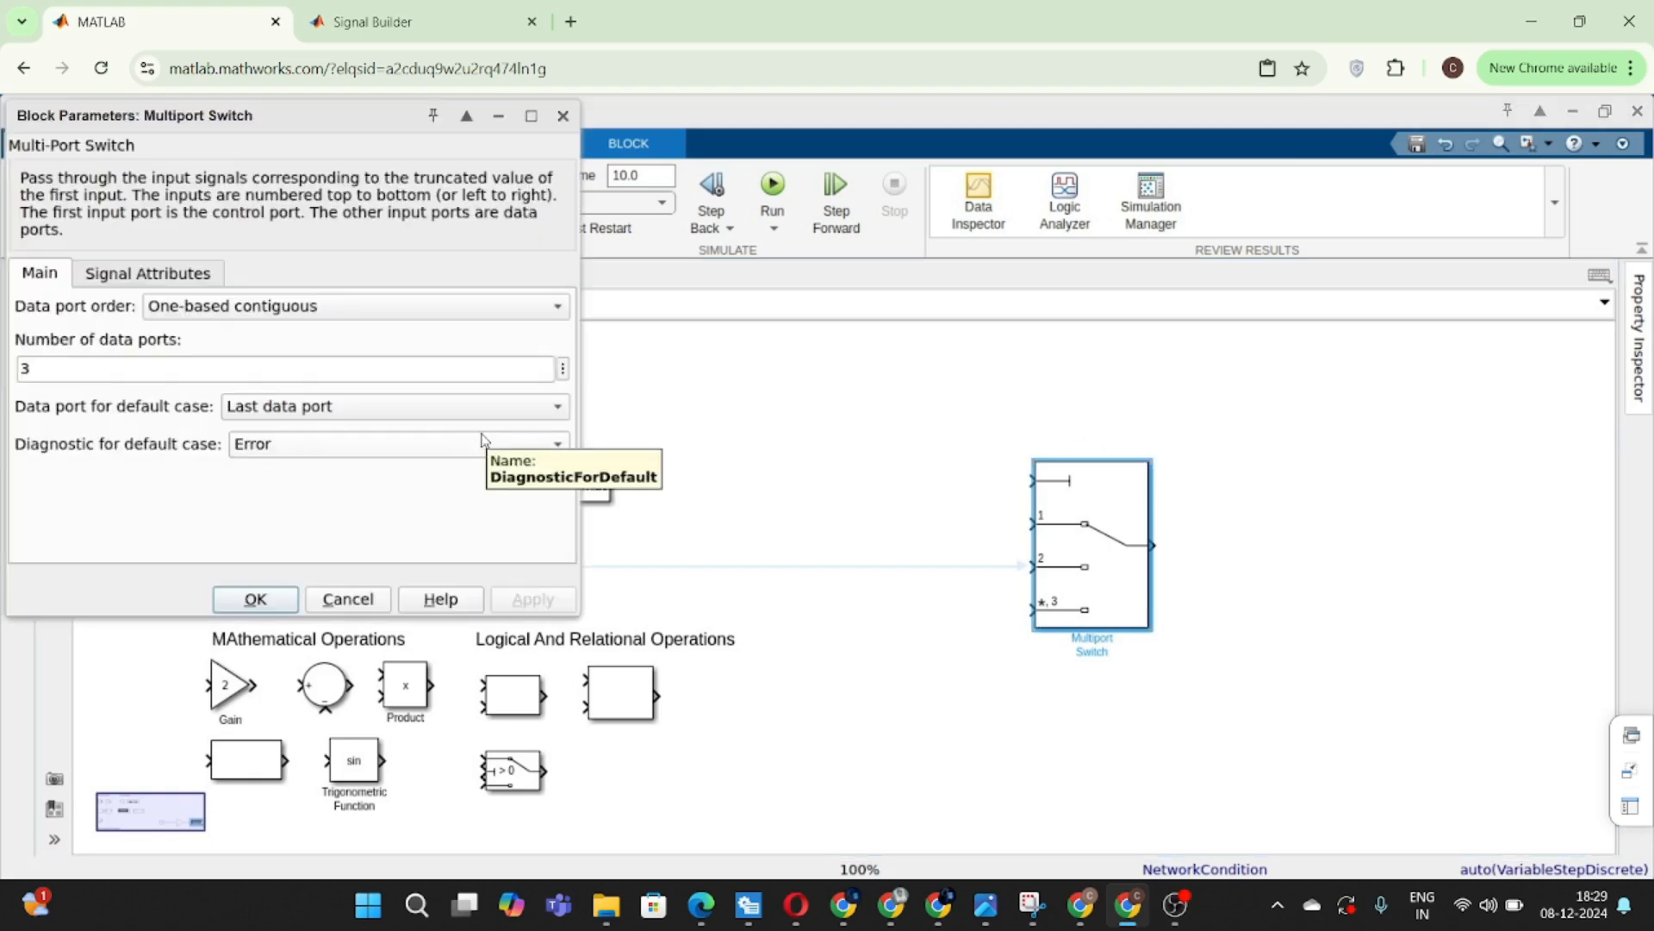
{"action": "left_click", "coordinate": [243, 606]}
{"action": "left_click", "coordinate": [868, 590]}
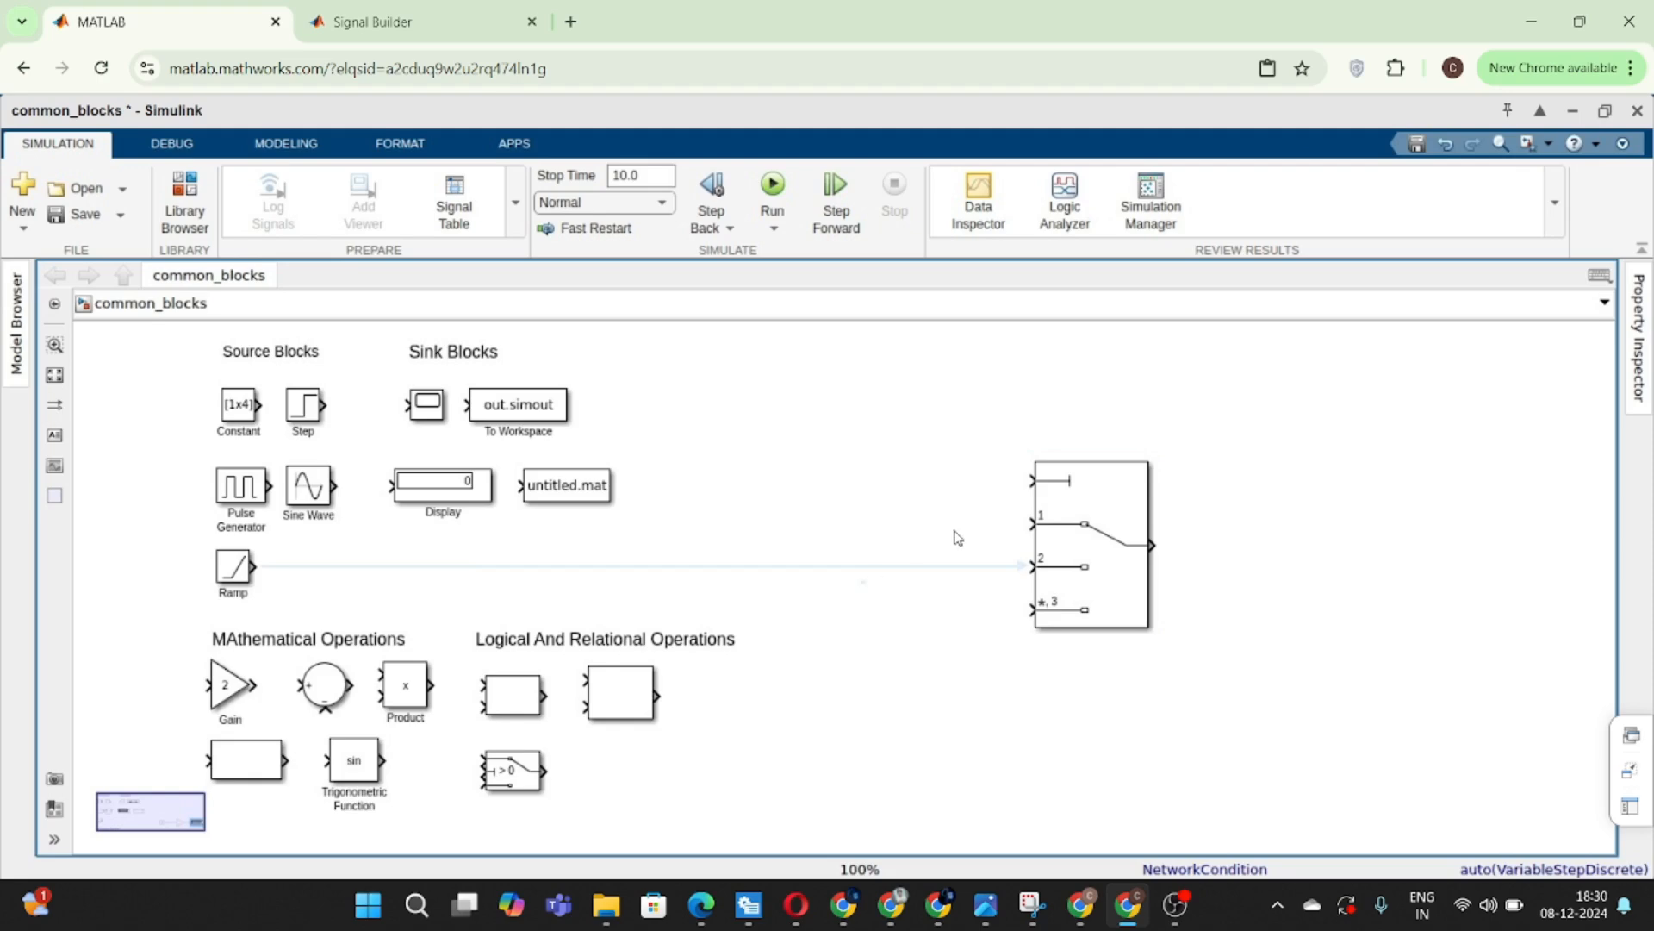
{"action": "left_click", "coordinate": [1103, 551]}
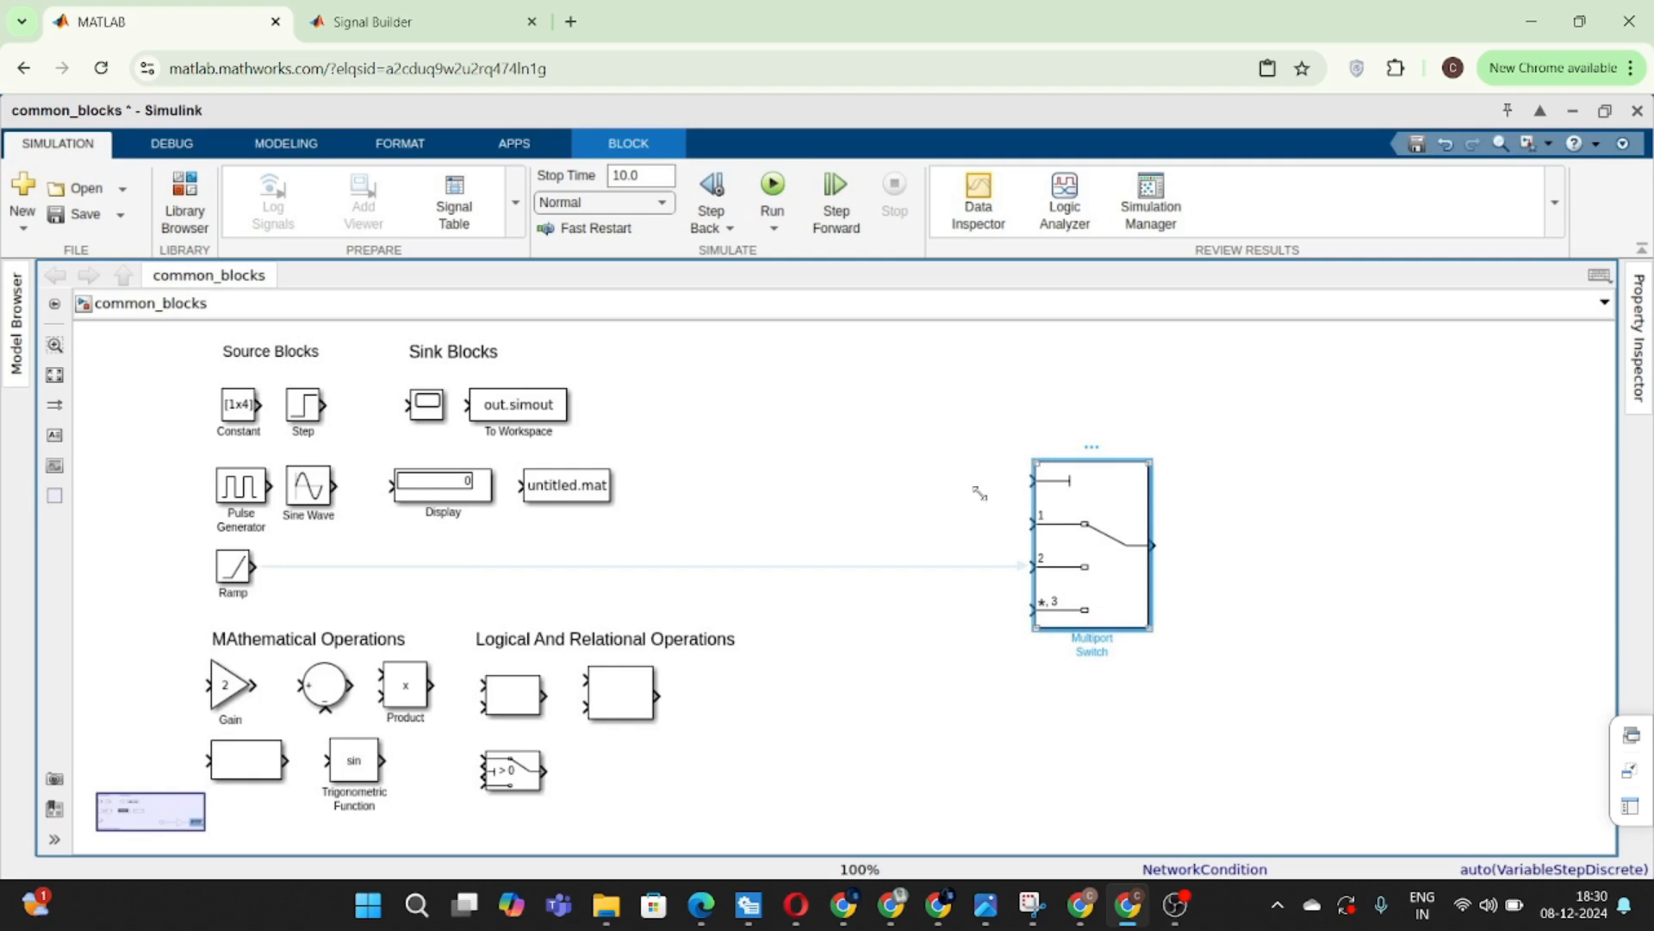
{"action": "left_click", "coordinate": [908, 525]}
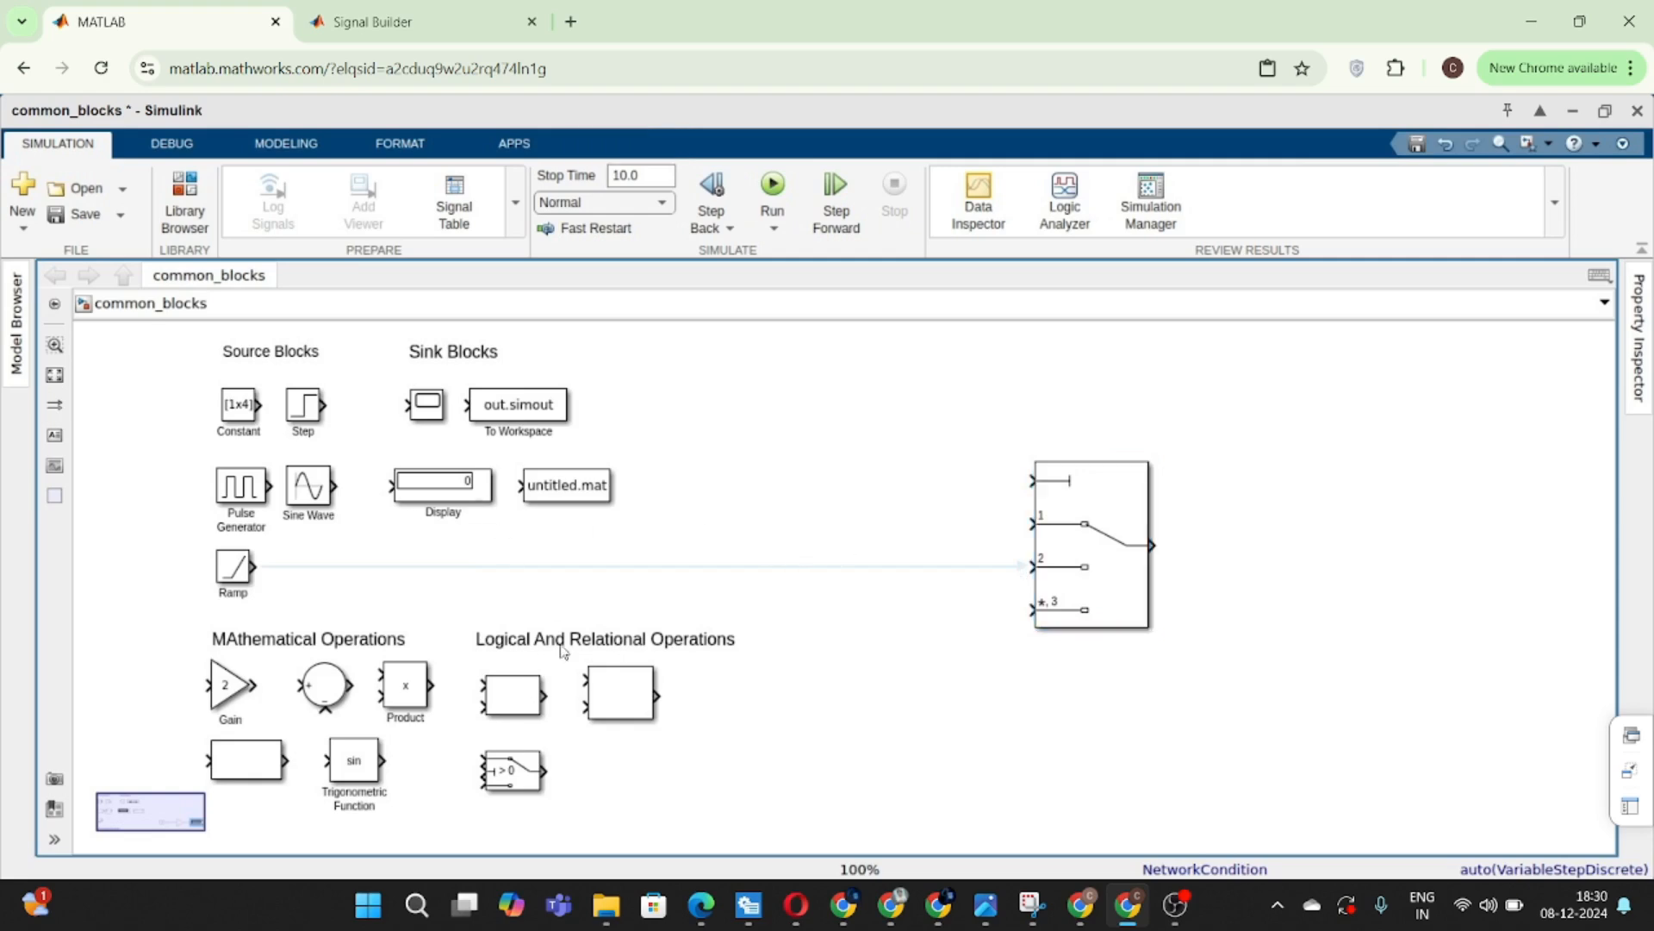
- Insert a Constant block beside the Multiport Switch and connect it to the switch's control port
{"action": "double_click", "coordinate": [852, 487]}
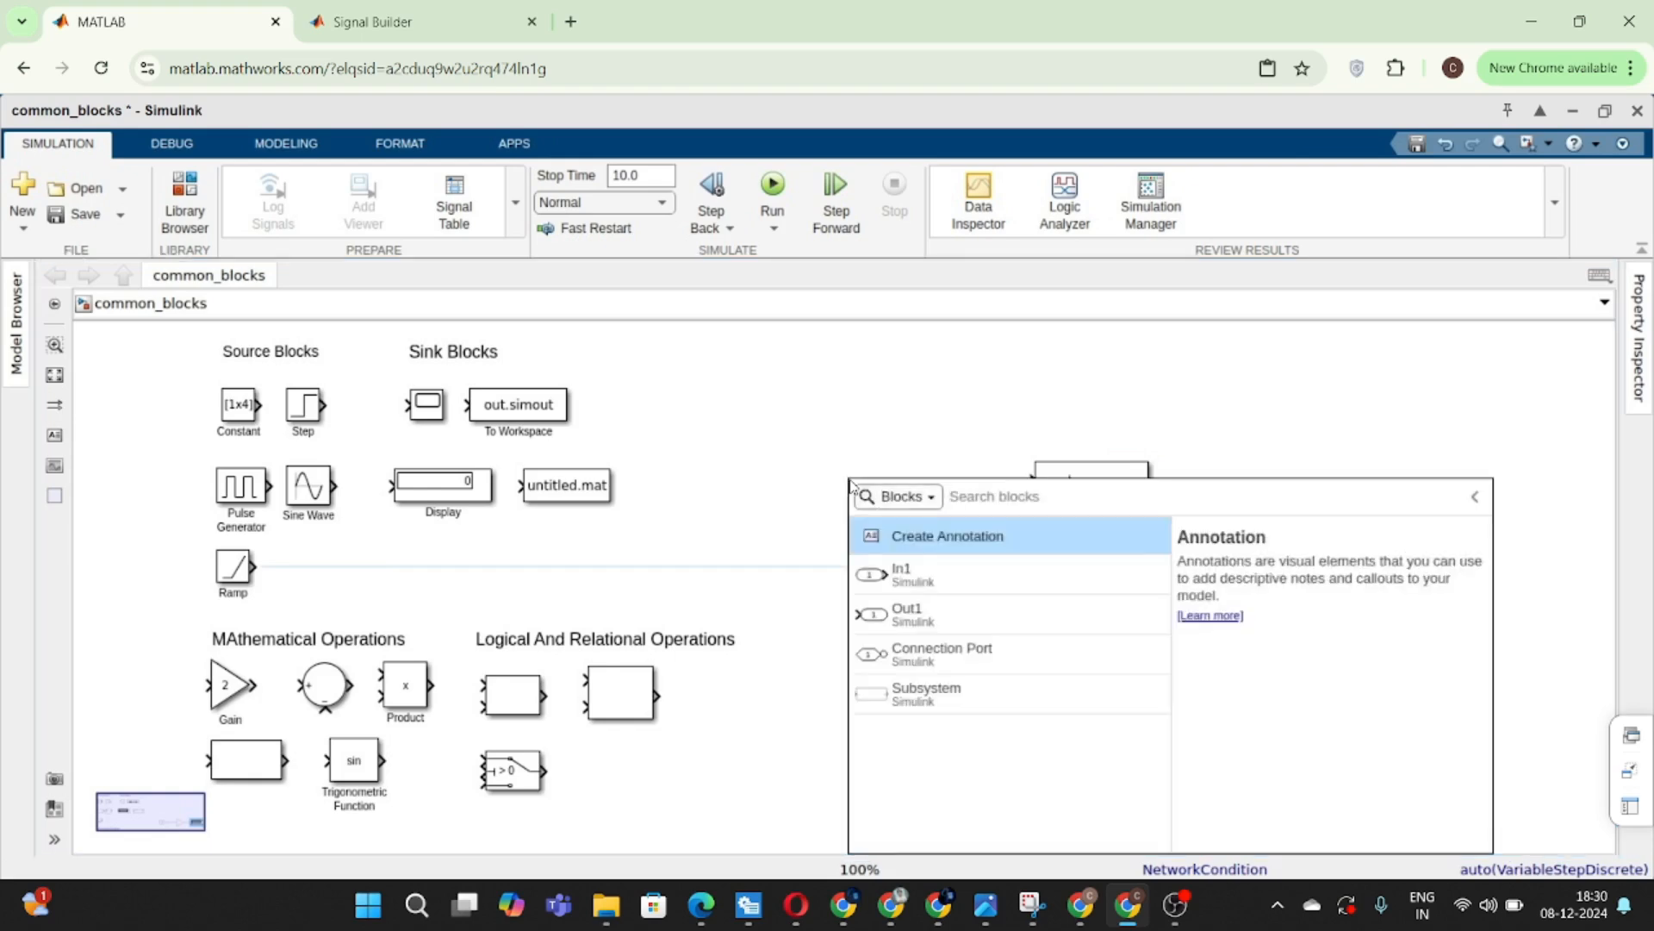
{"action": "type", "text": "con"}
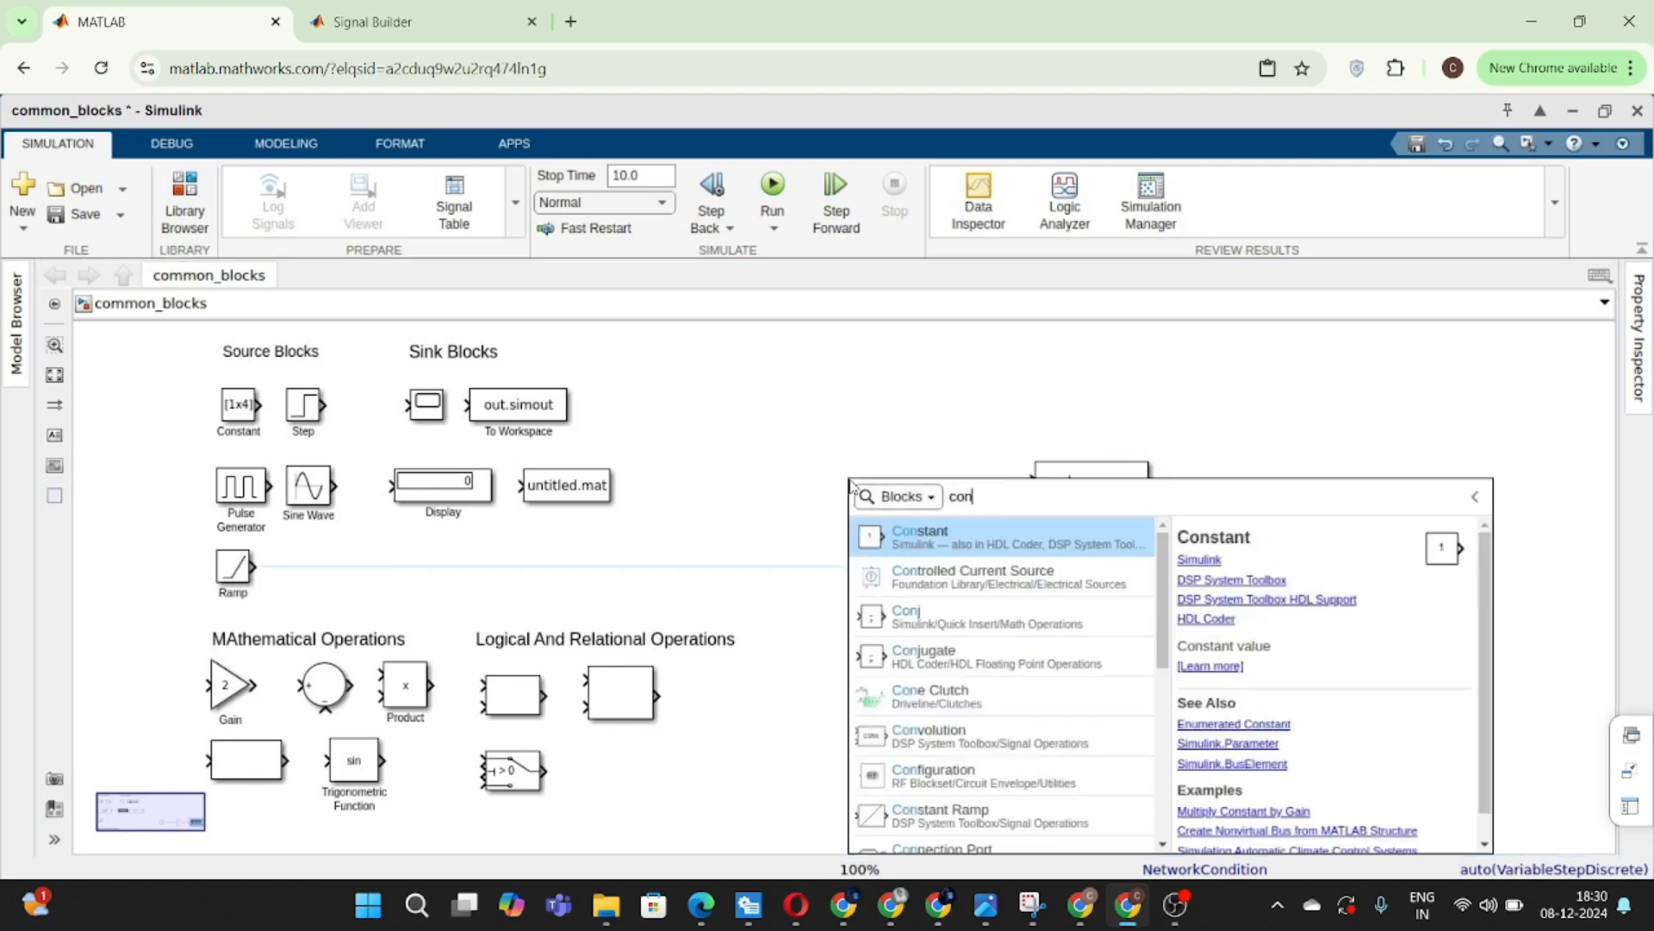
{"action": "key", "text": "Return"}
{"action": "left_click_drag", "start_coordinate": [859, 489], "coordinate": [908, 488]}
{"action": "left_click", "coordinate": [956, 488]}
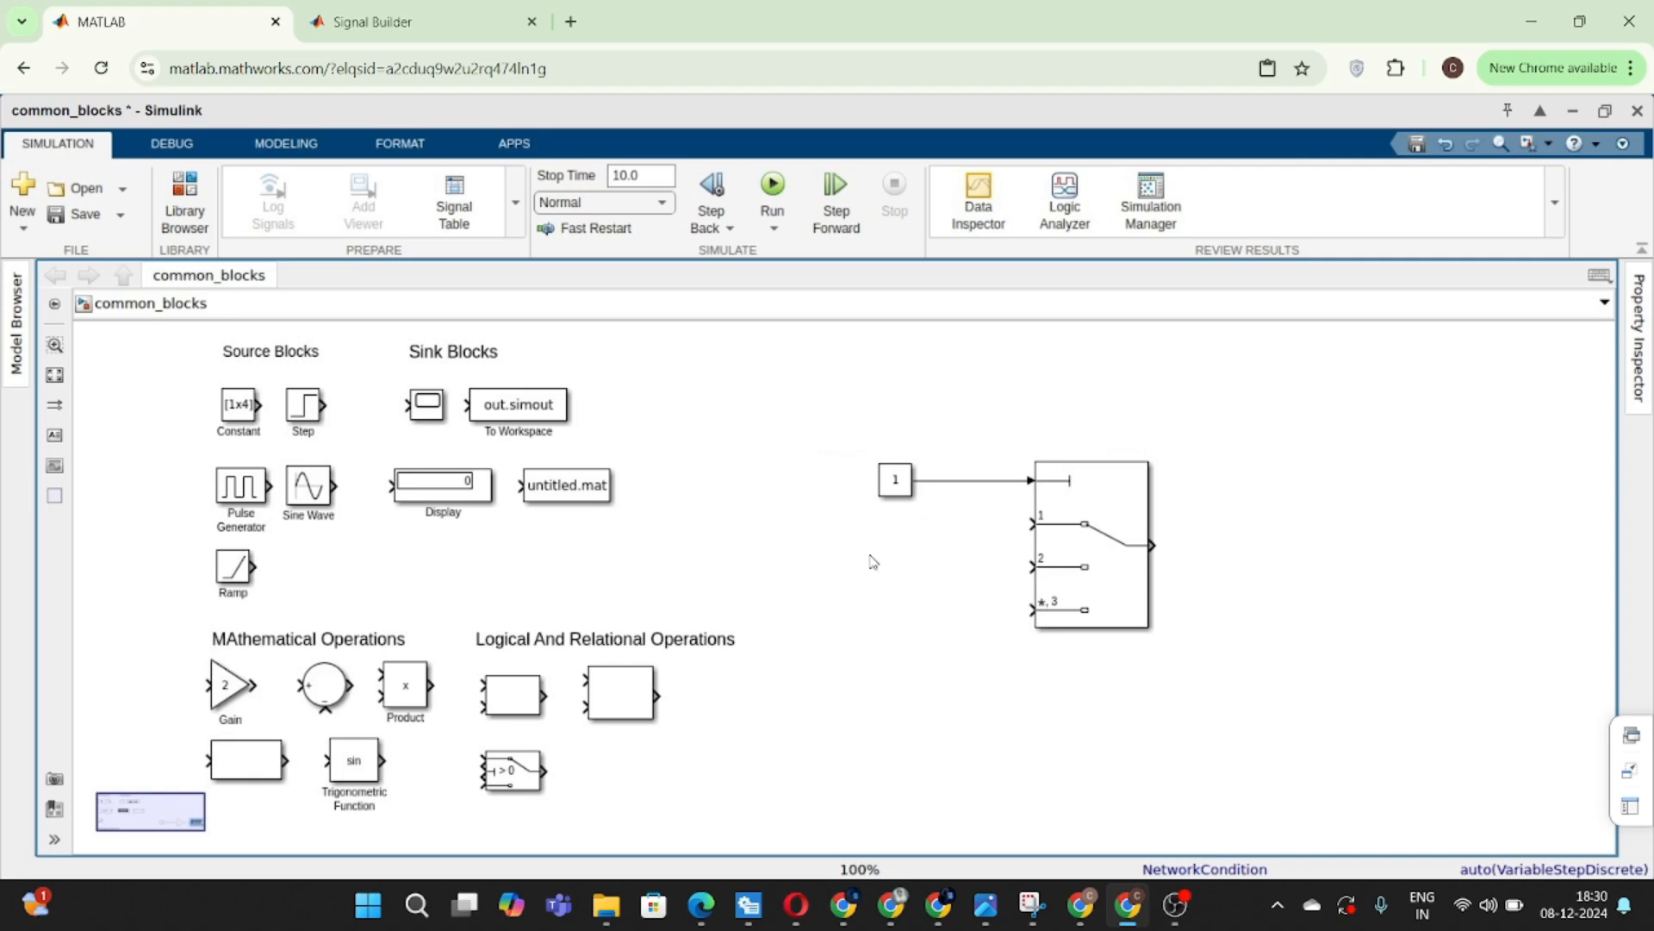
- Make three copies of the Constant block below the first and connect them to the Multiport Switch's data ports 1, 2 and 3
{"action": "double_click", "coordinate": [829, 584]}
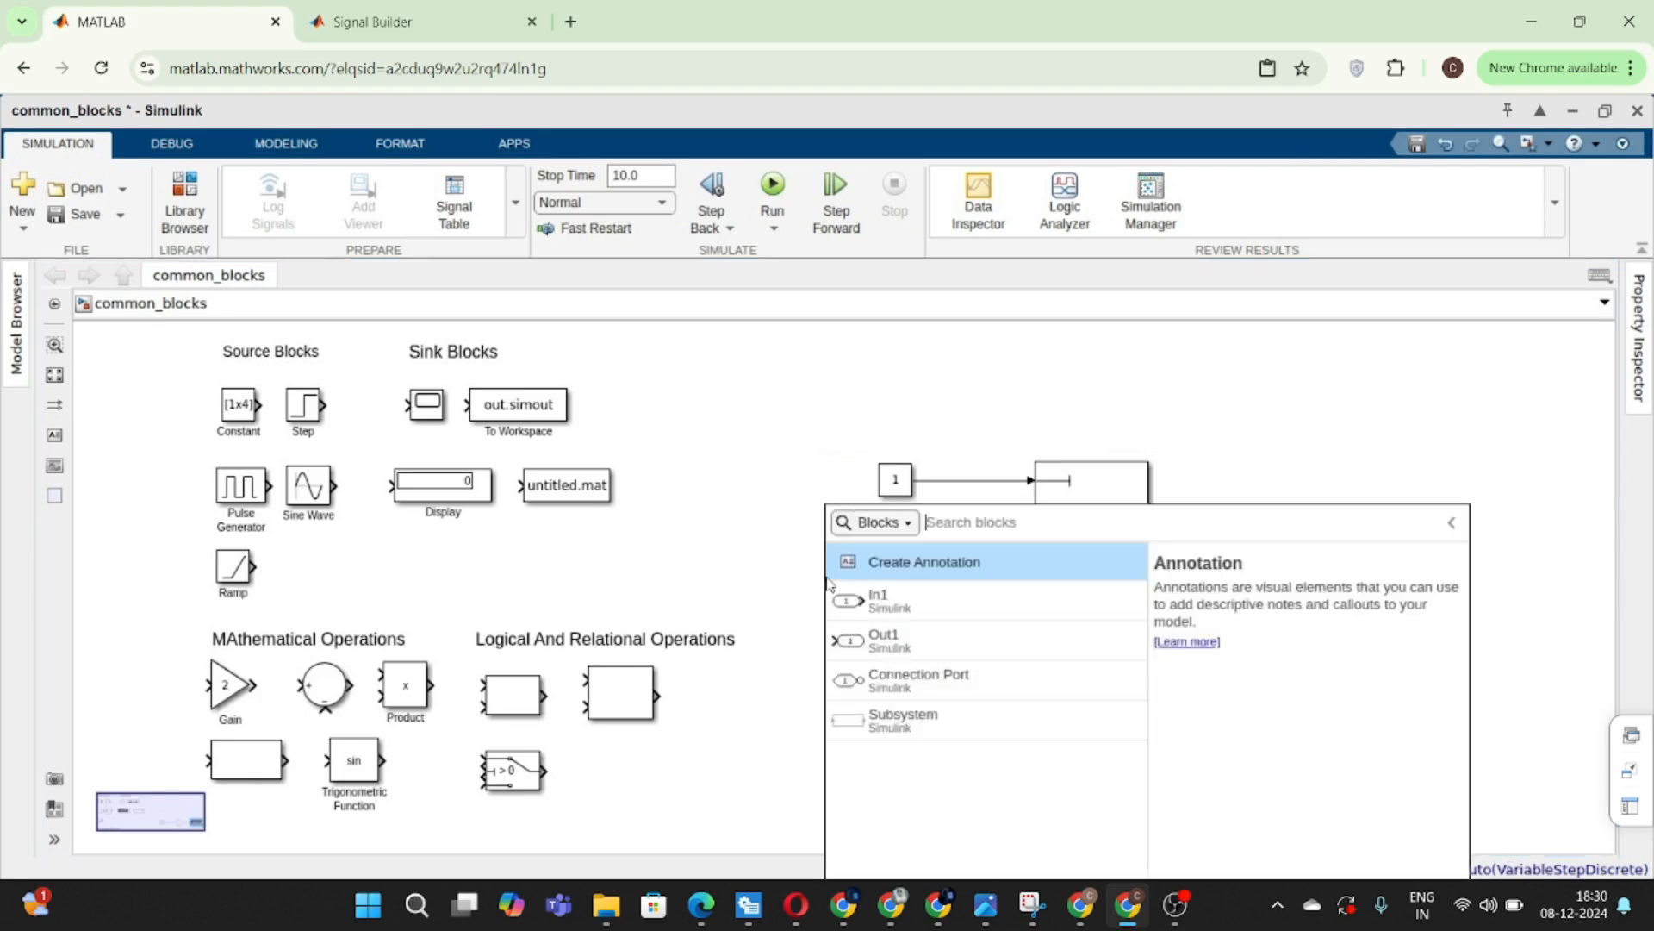
{"action": "left_click", "coordinate": [824, 403]}
{"action": "left_click", "coordinate": [897, 492]}
{"action": "left_click_drag", "start_coordinate": [898, 499], "coordinate": [1029, 609]}
{"action": "left_click", "coordinate": [920, 607]}
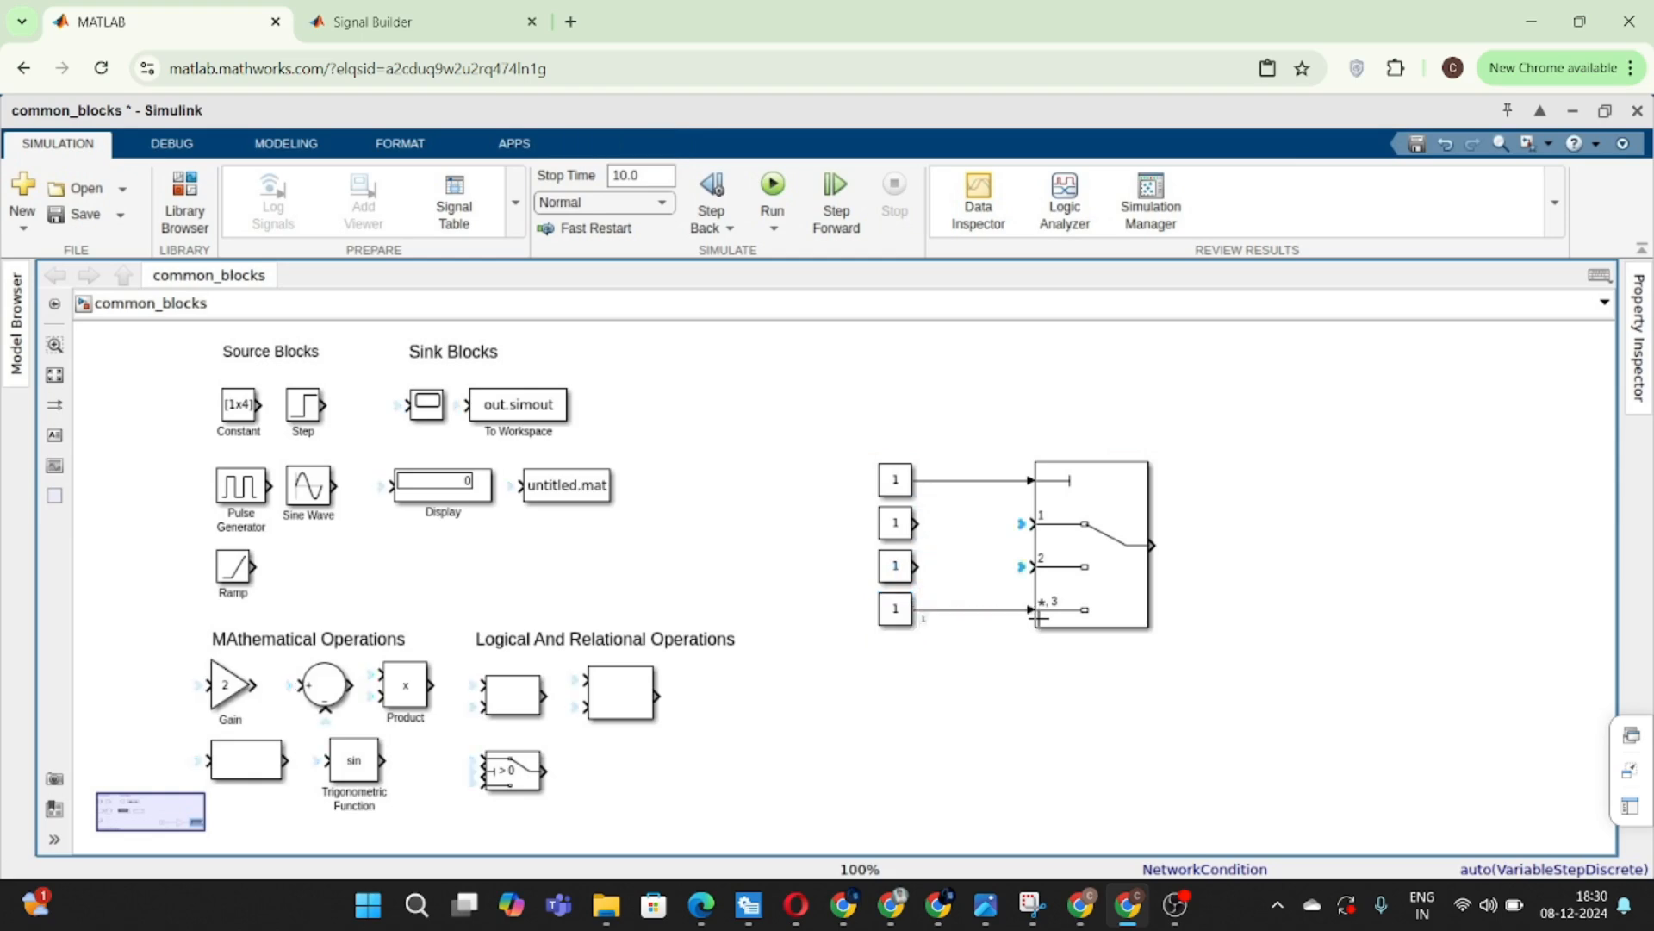
{"action": "left_click_drag", "start_coordinate": [916, 566], "coordinate": [1023, 569]}
{"action": "left_click", "coordinate": [915, 522]}
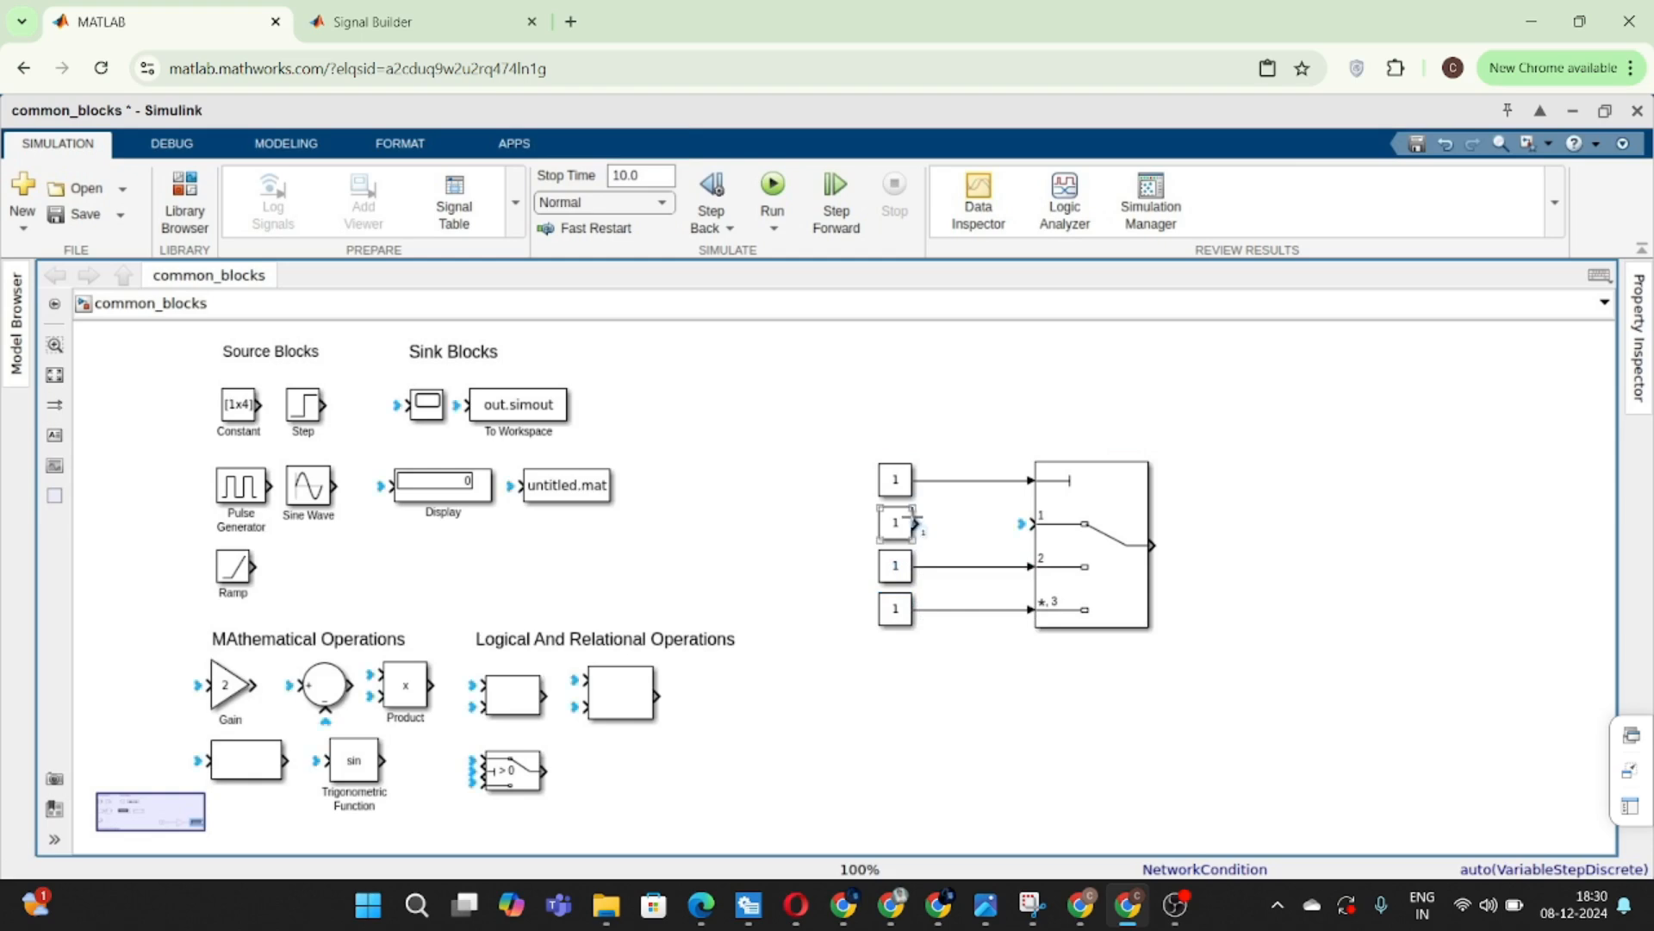
{"action": "left_click_drag", "start_coordinate": [915, 522], "coordinate": [1031, 523]}
- Set the constants feeding the Multiport Switch's data ports 1, 2 and 3 to 10, 20 and 30
{"action": "double_click", "coordinate": [904, 523]}
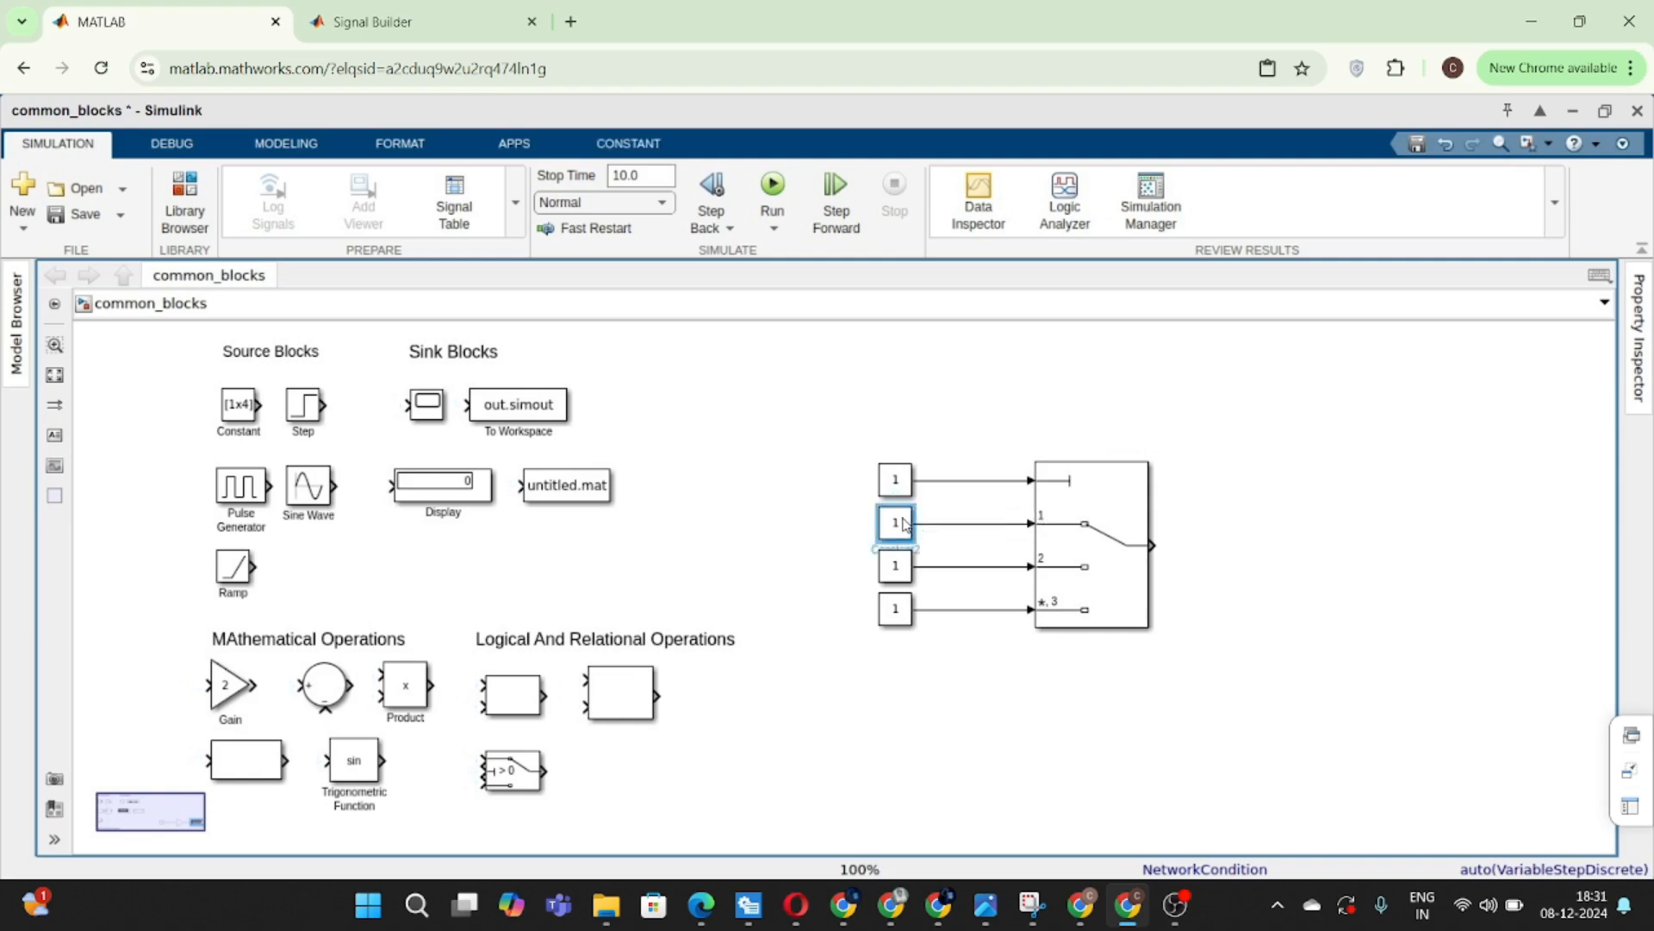
{"action": "type", "text": "0"}
{"action": "key", "text": "Return"}
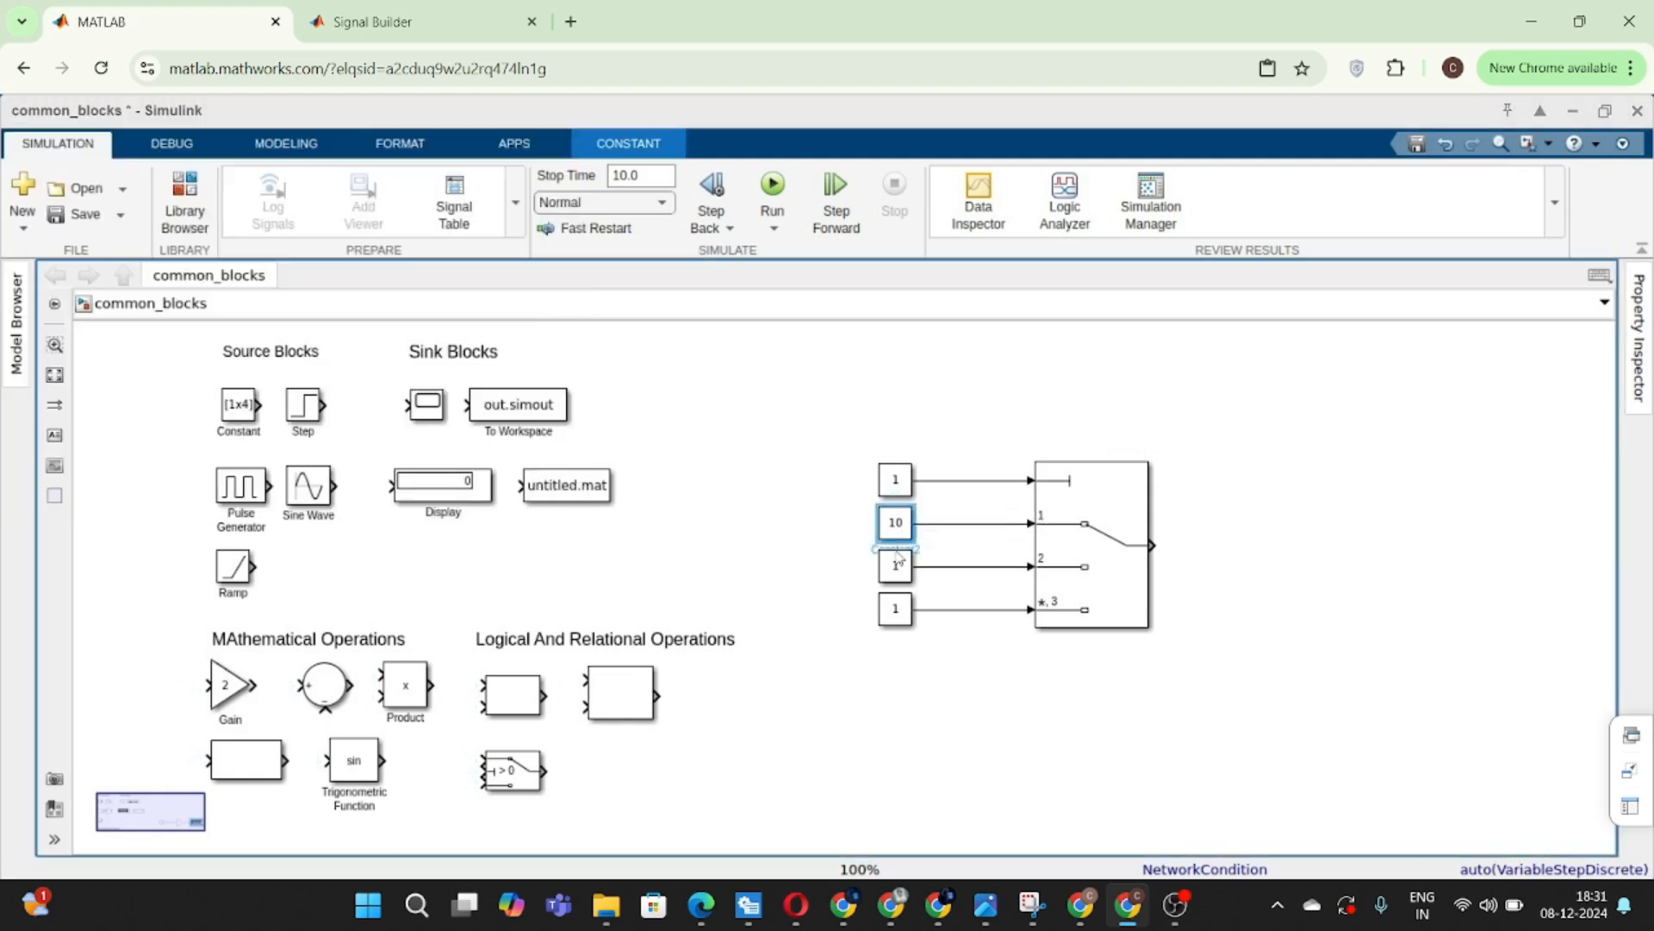
{"action": "left_click", "coordinate": [892, 579]}
{"action": "double_click", "coordinate": [892, 579]}
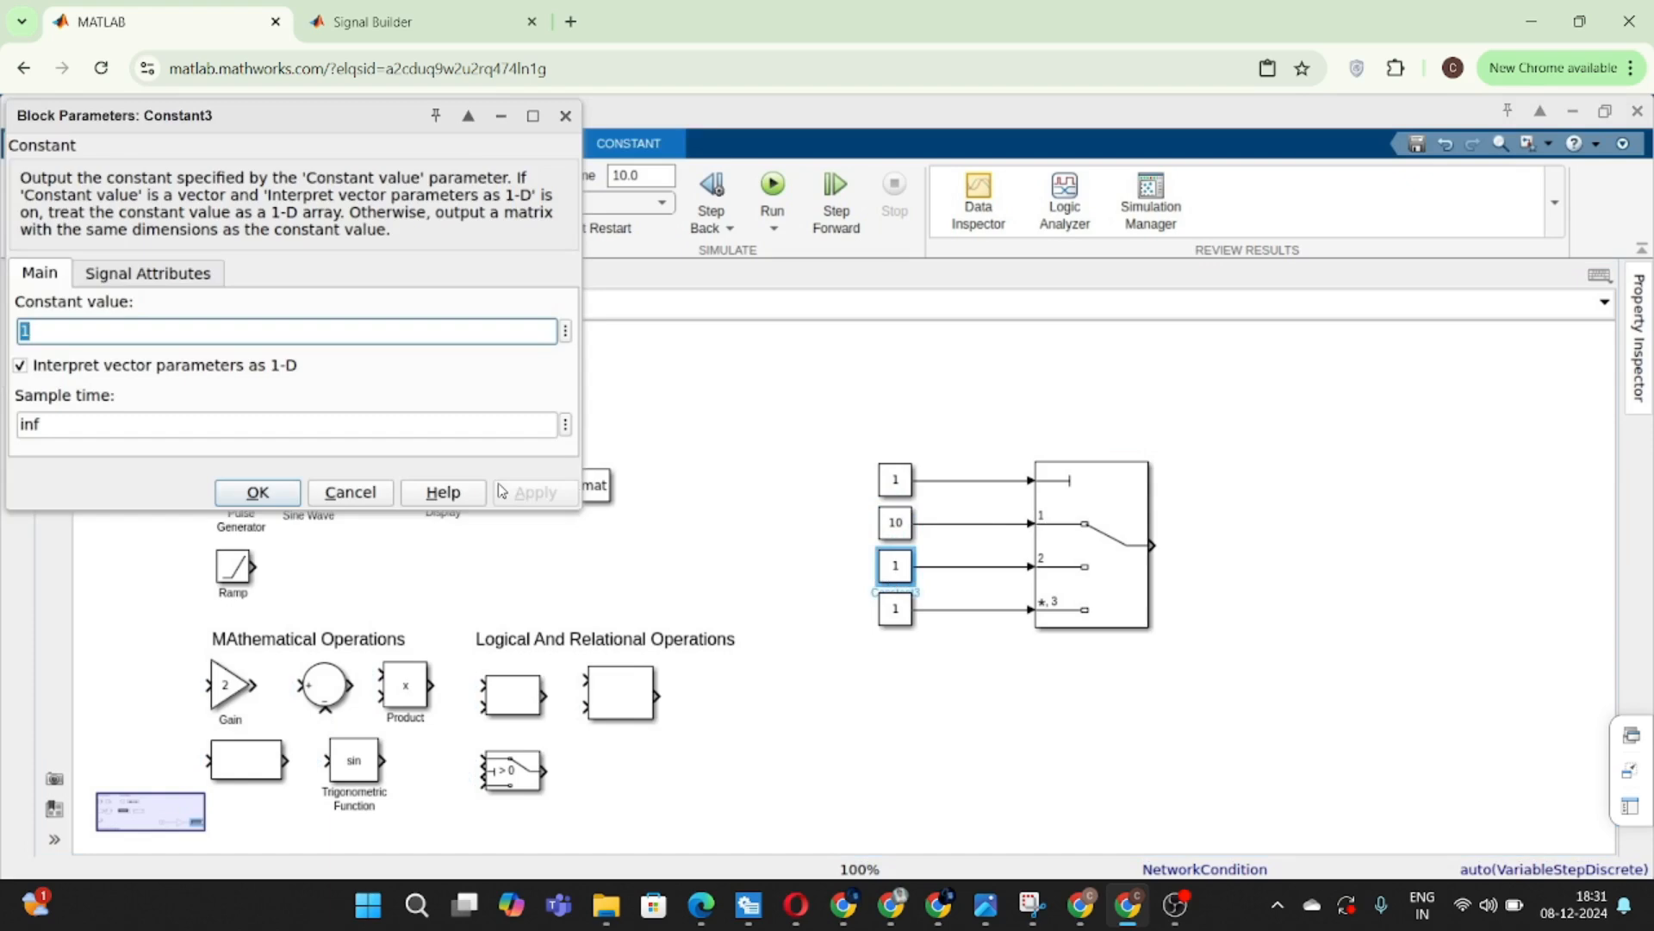
{"action": "type", "text": "20"}
{"action": "key", "text": "Return"}
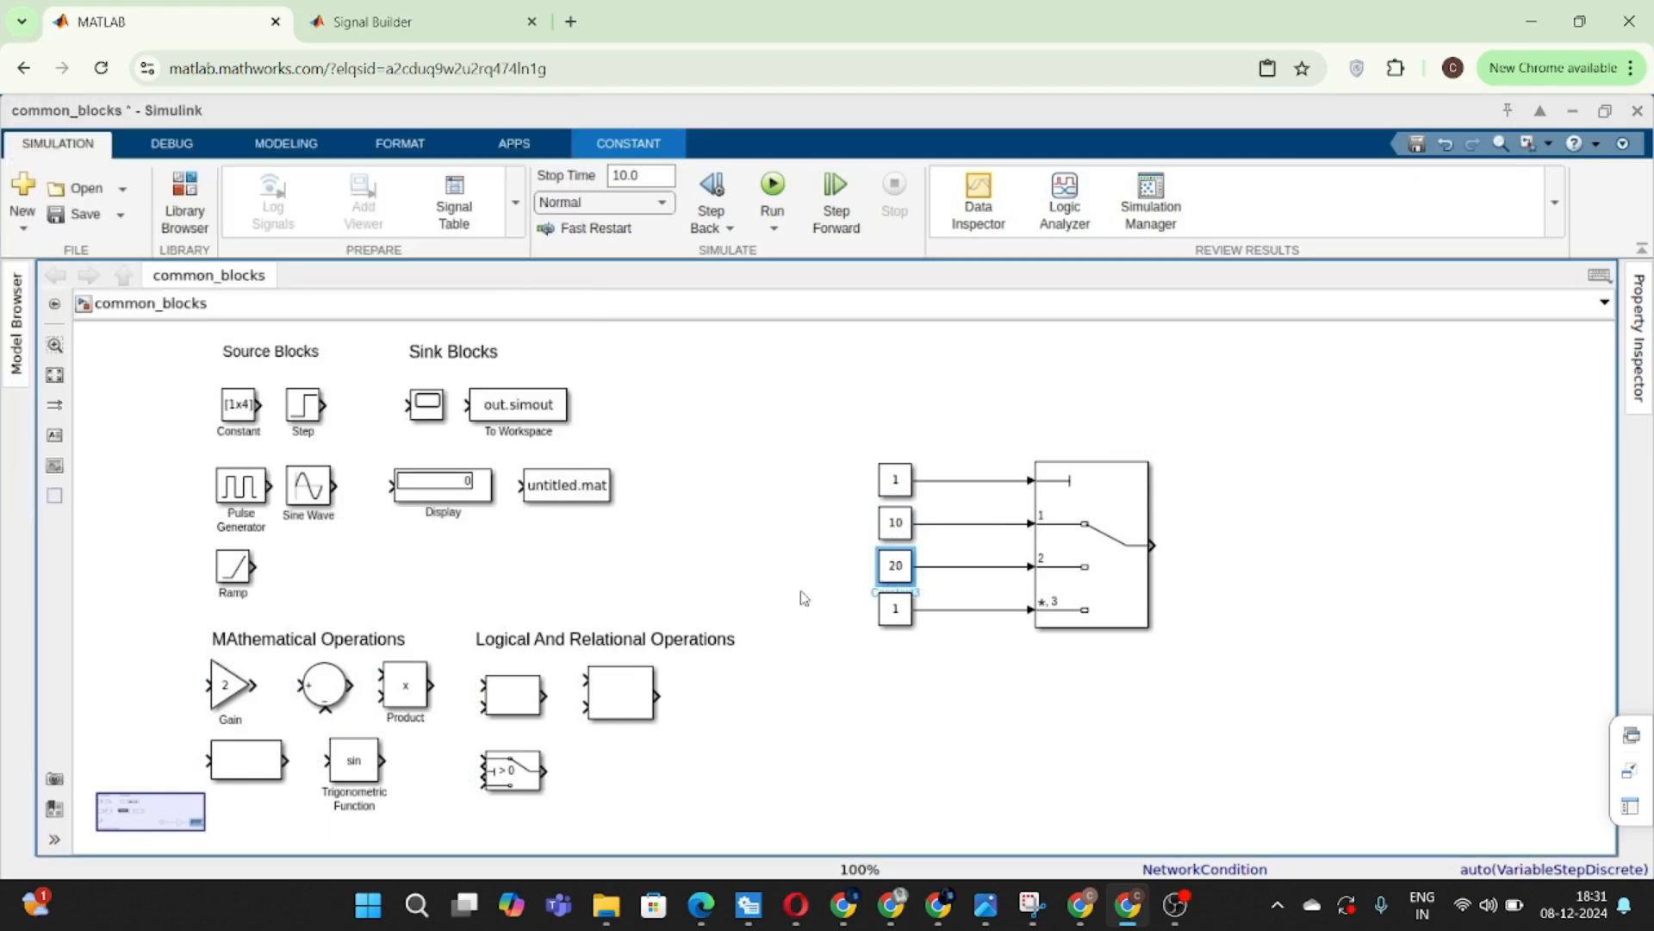
{"action": "double_click", "coordinate": [894, 610]}
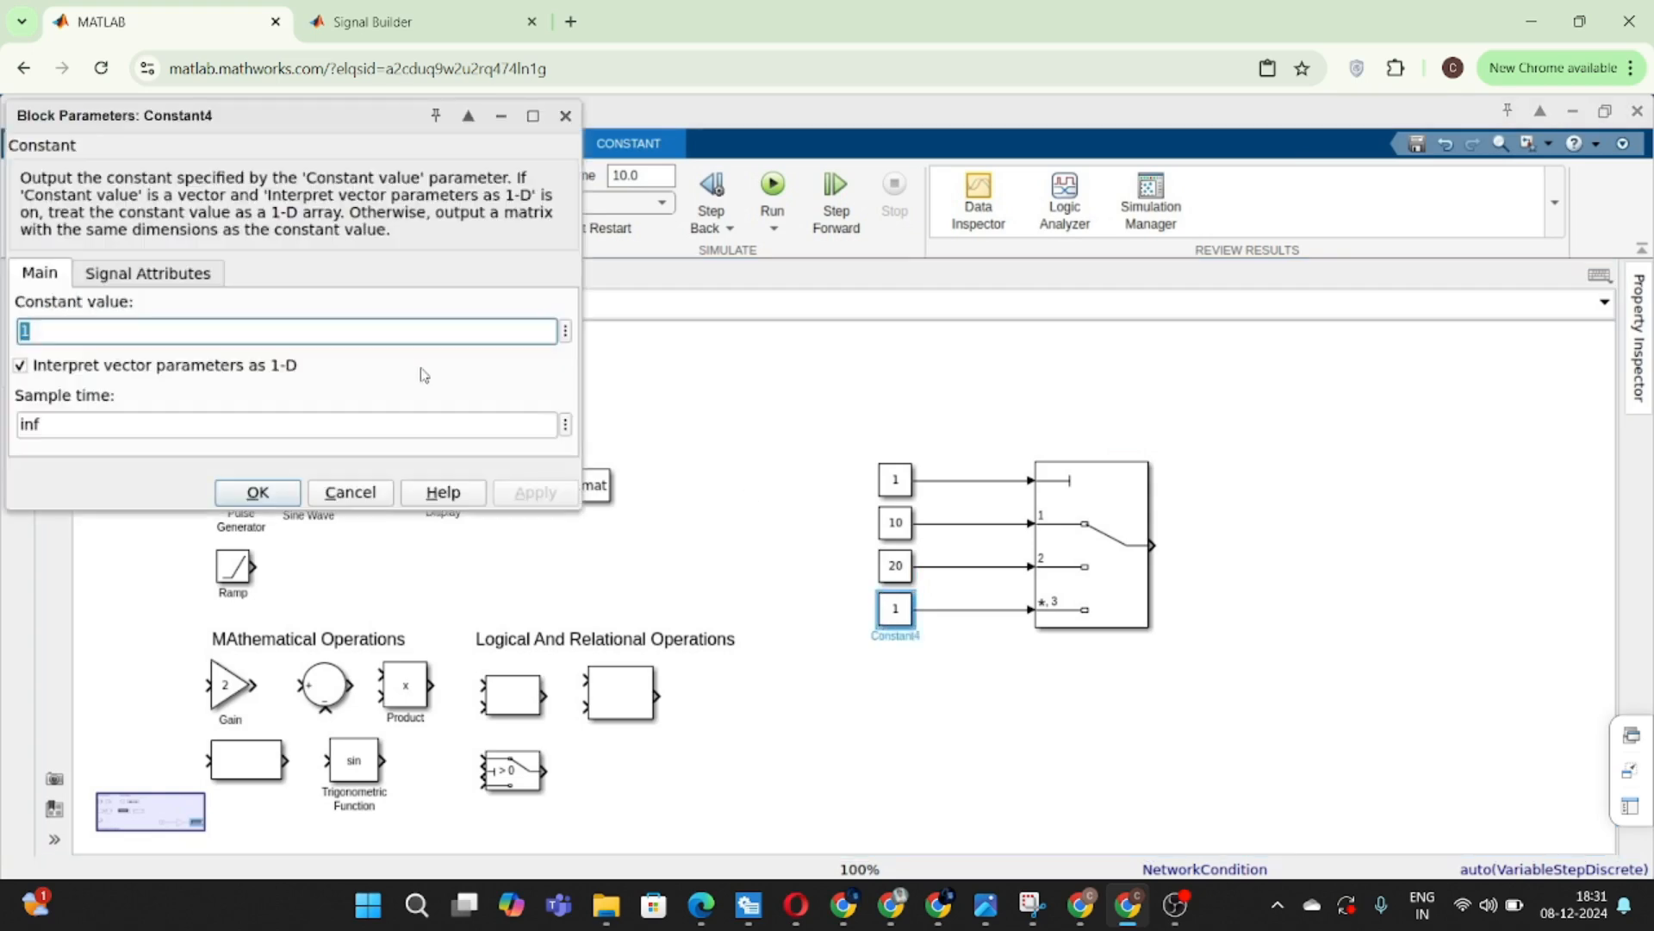
{"action": "type", "text": "30"}
{"action": "key", "text": "Return"}
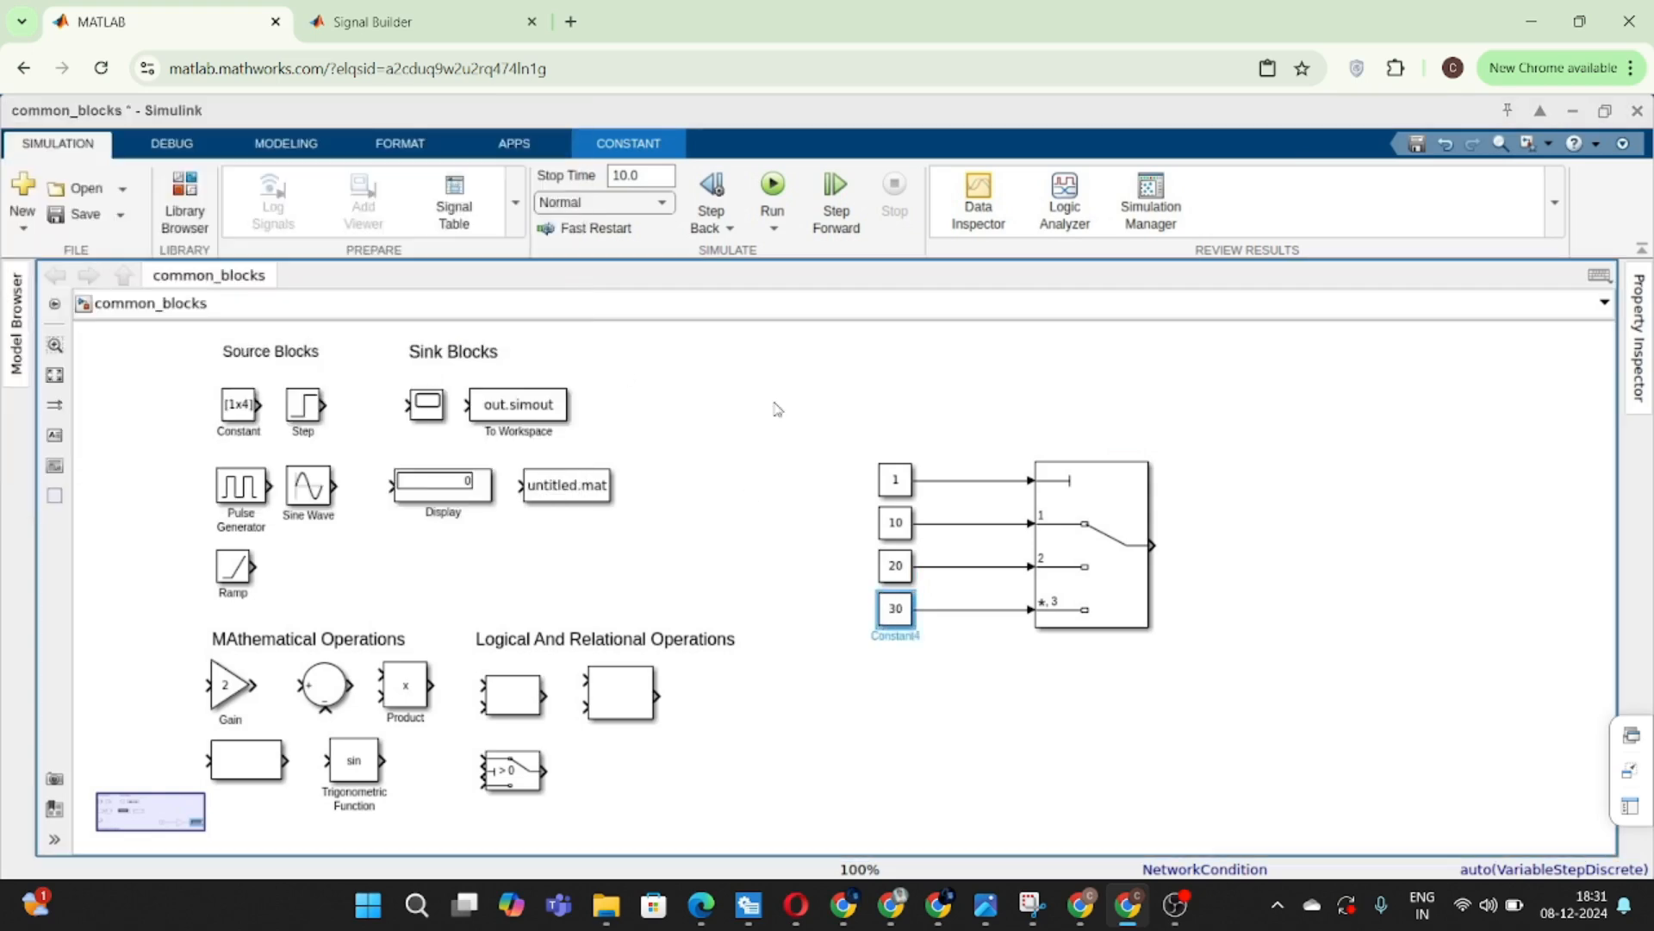
- Insert a Display block, connect it to the Multiport Switch's output and run the simulation
{"action": "double_click", "coordinate": [1330, 517]}
{"action": "type", "text": "dis"}
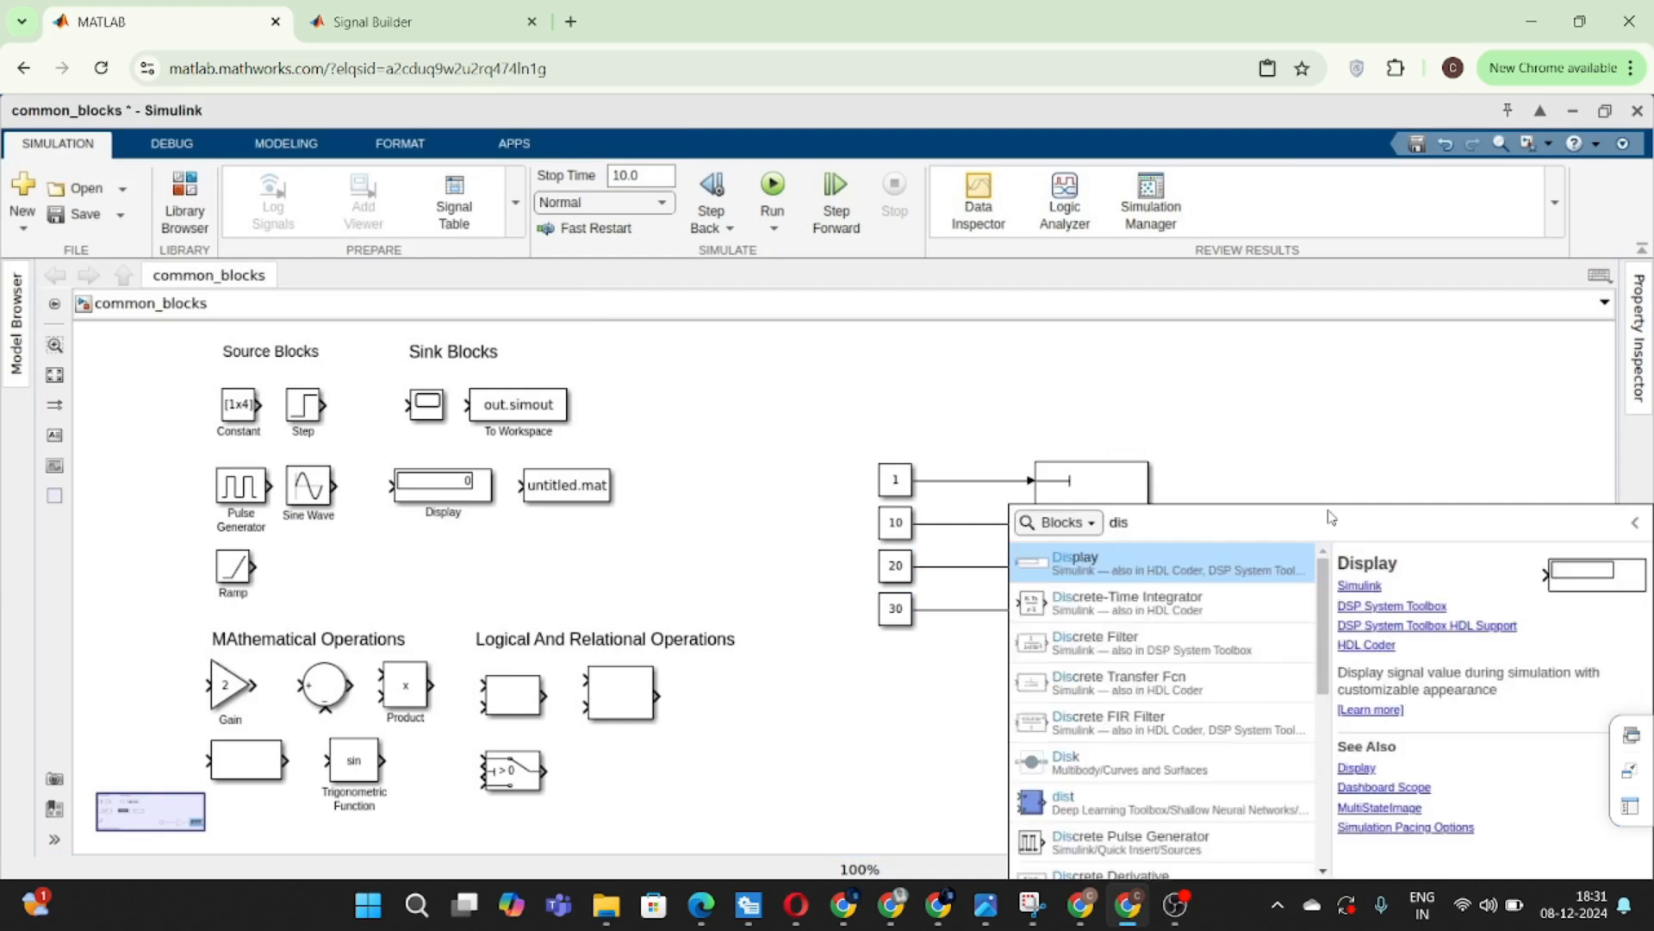
{"action": "key", "text": "Return"}
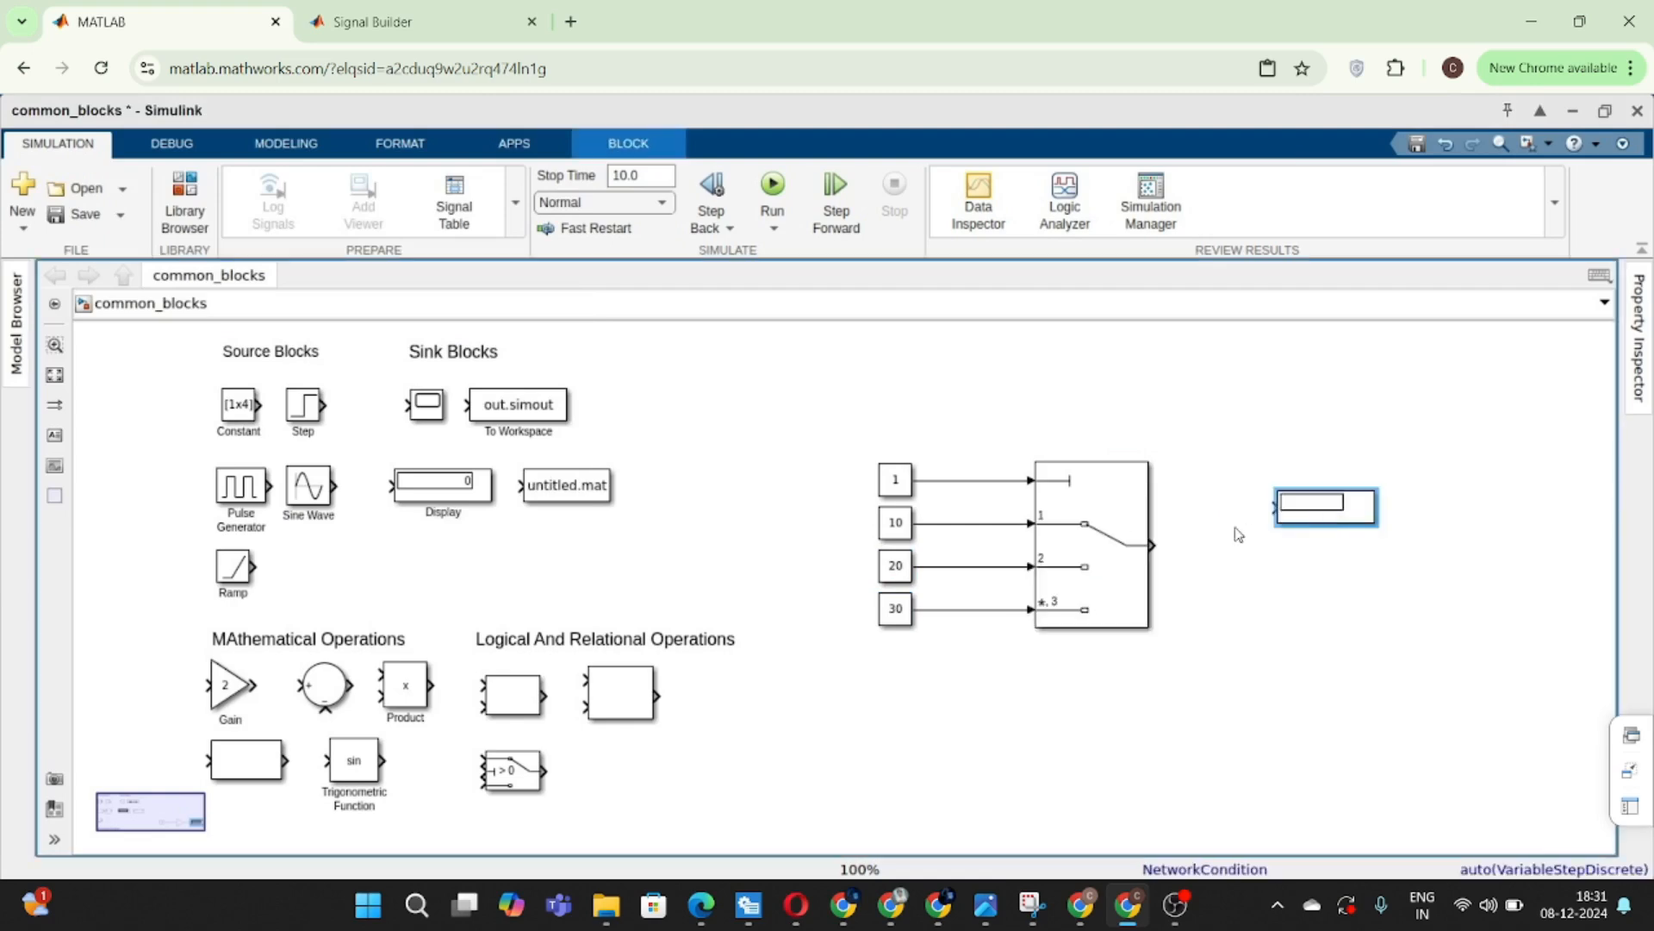
{"action": "left_click_drag", "start_coordinate": [1273, 510], "coordinate": [1148, 546]}
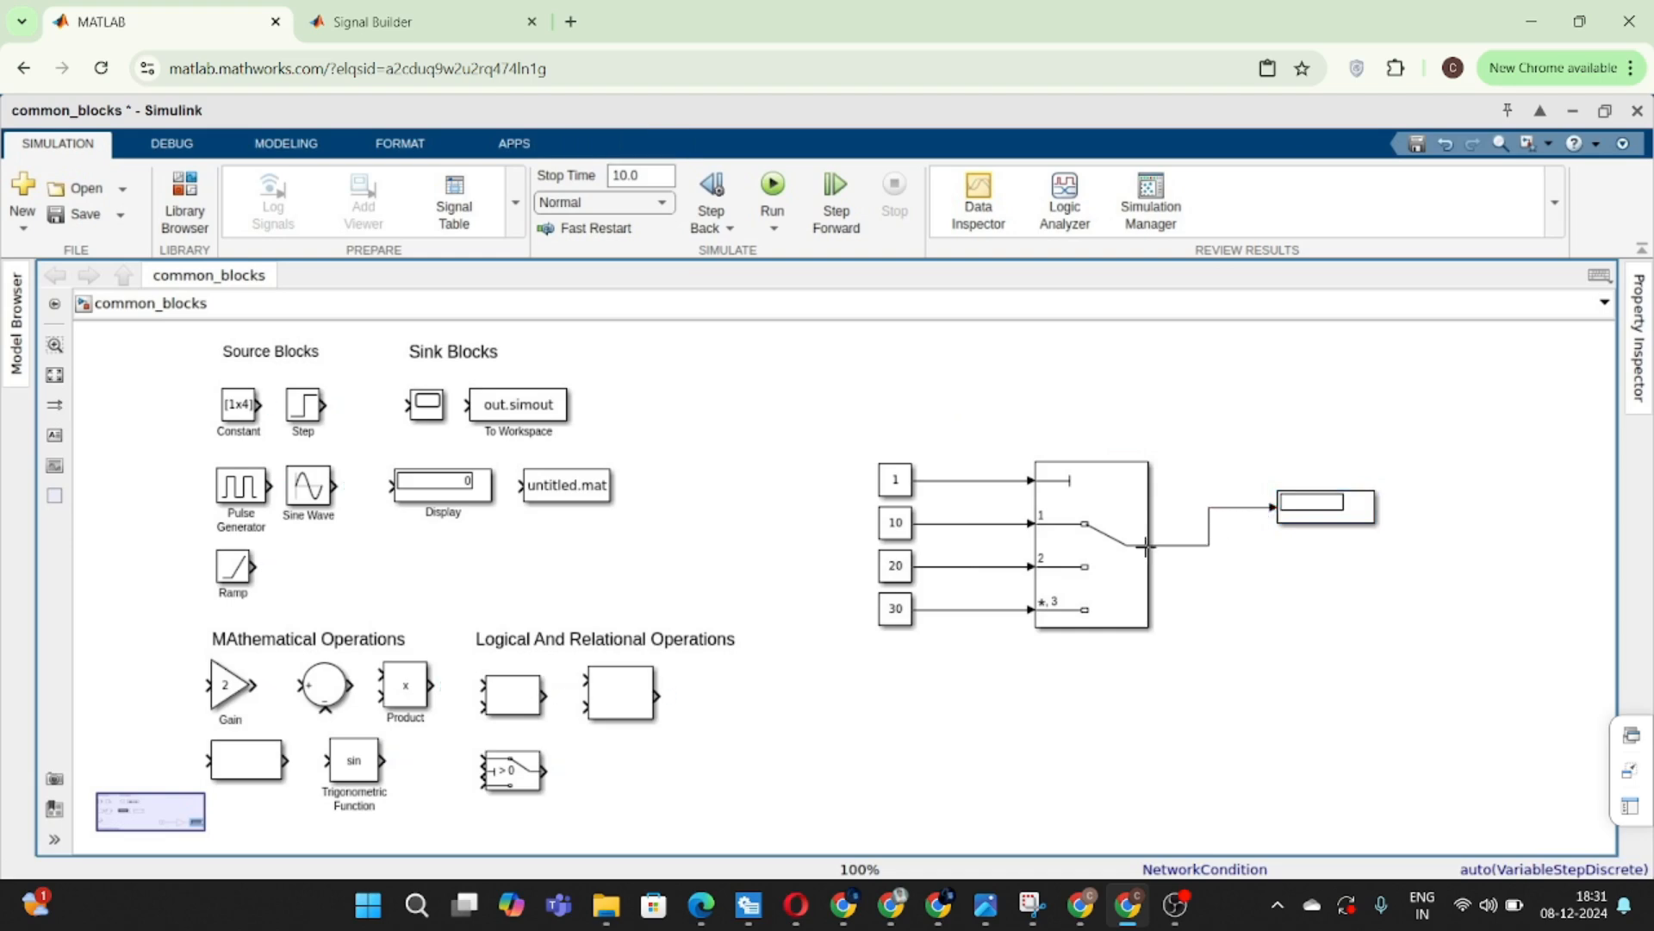
{"action": "left_click", "coordinate": [772, 185]}
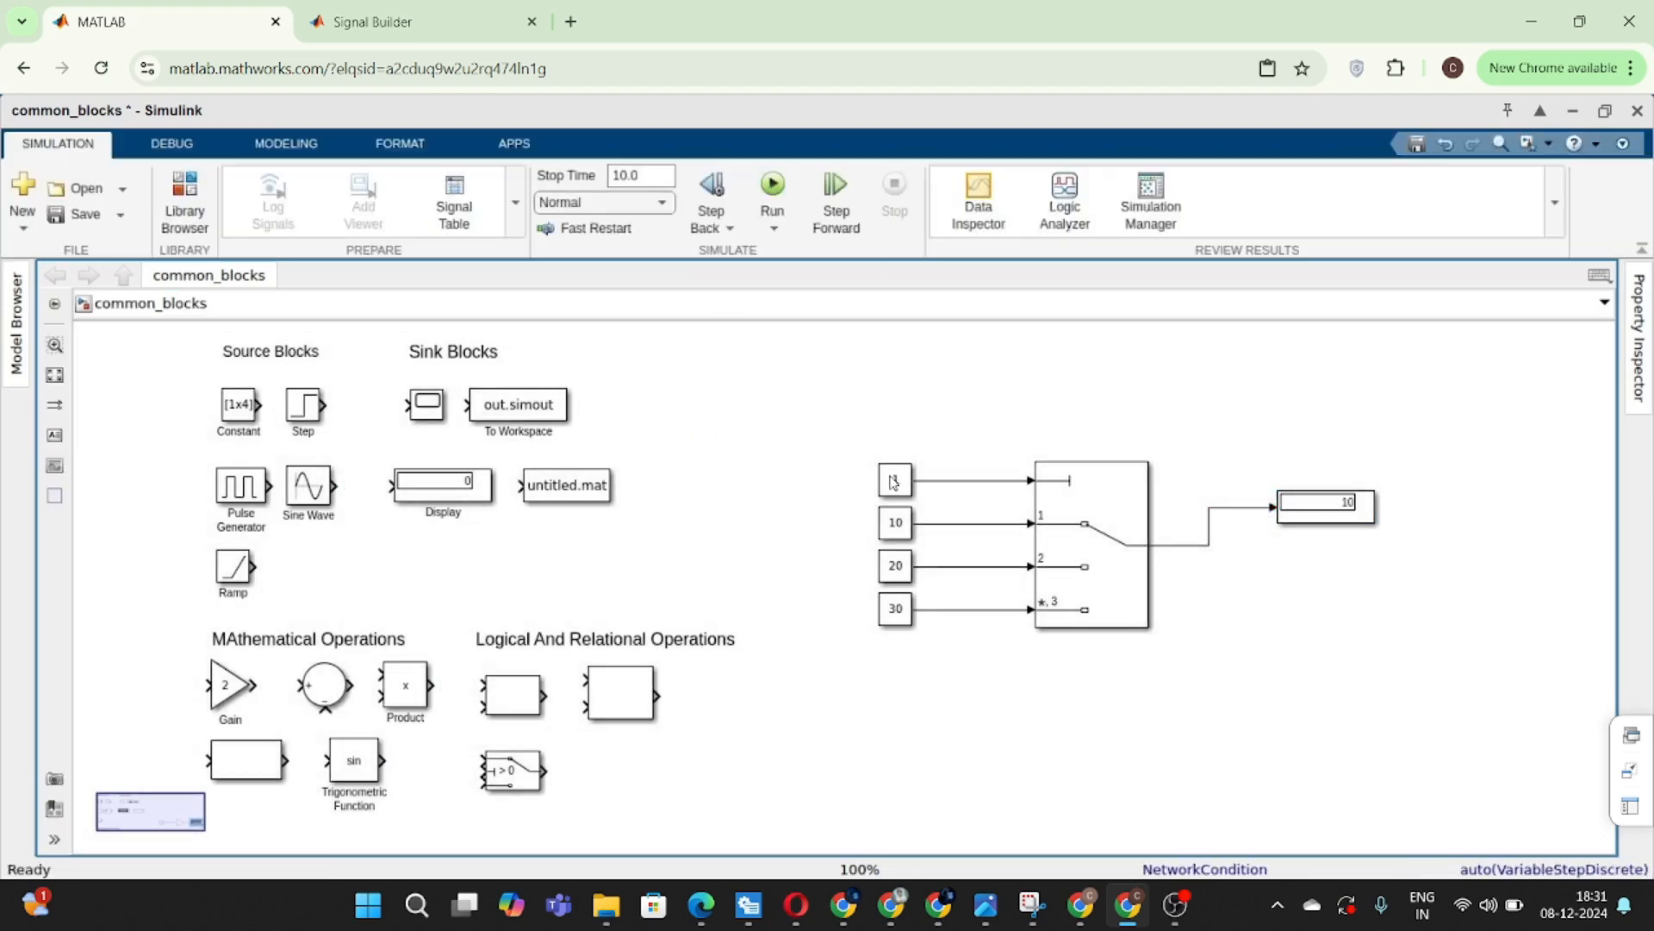
- Set the constant on the Multiport Switch's control port to 2 and run the simulation
{"action": "left_click", "coordinate": [886, 477]}
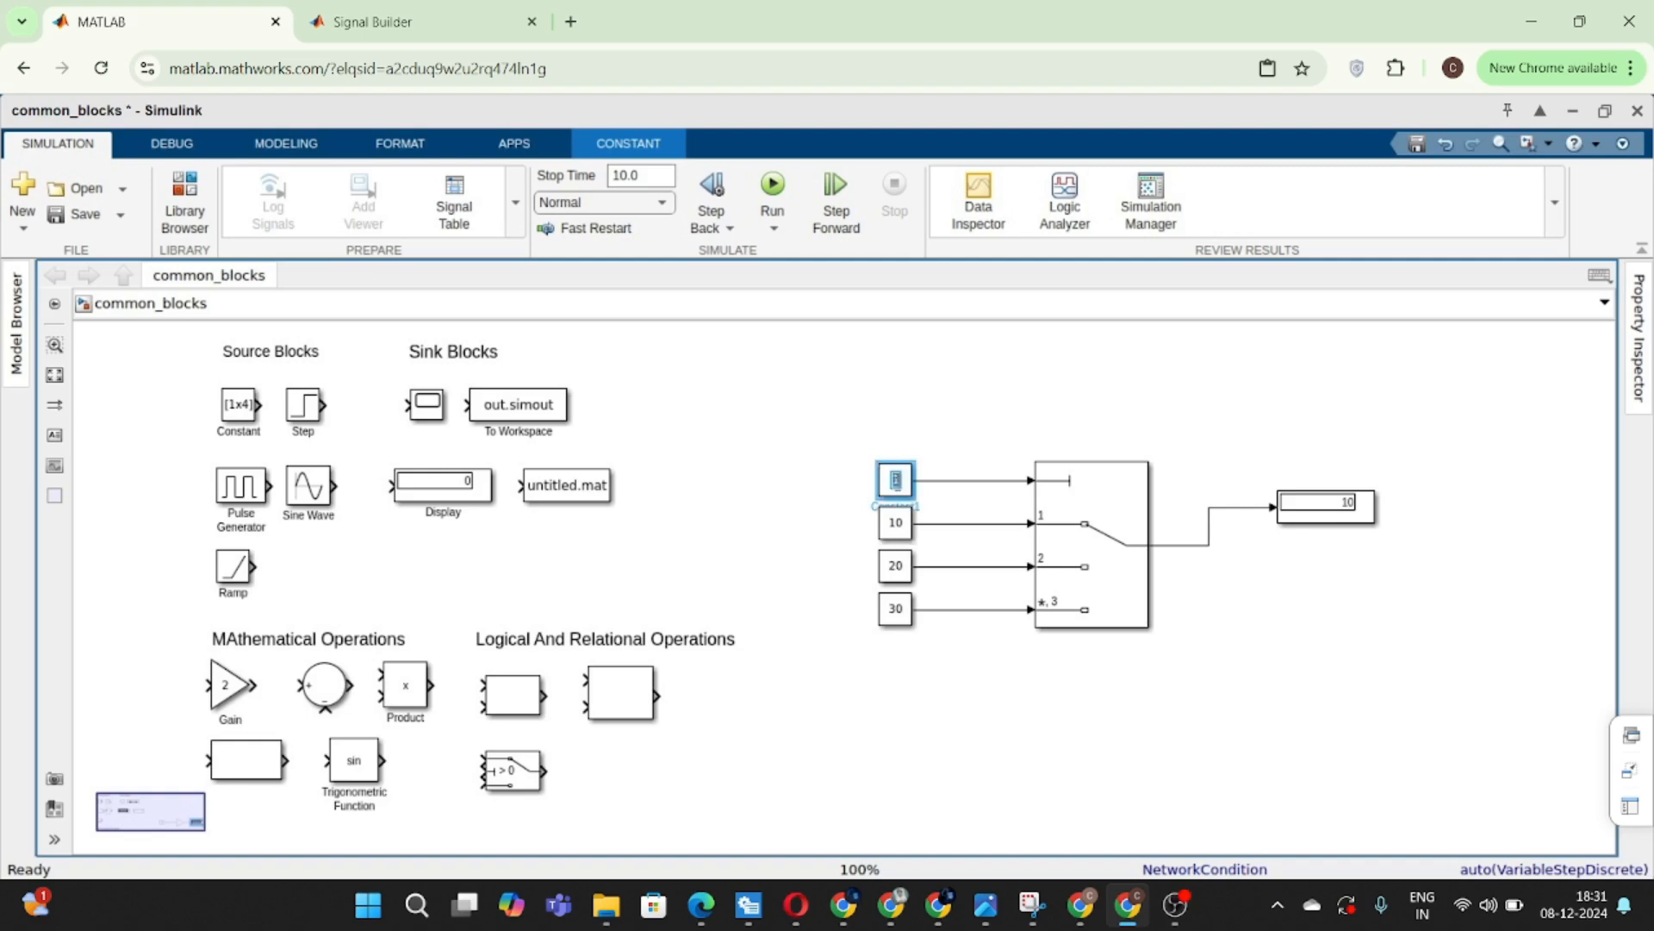
{"action": "double_click", "coordinate": [896, 481]}
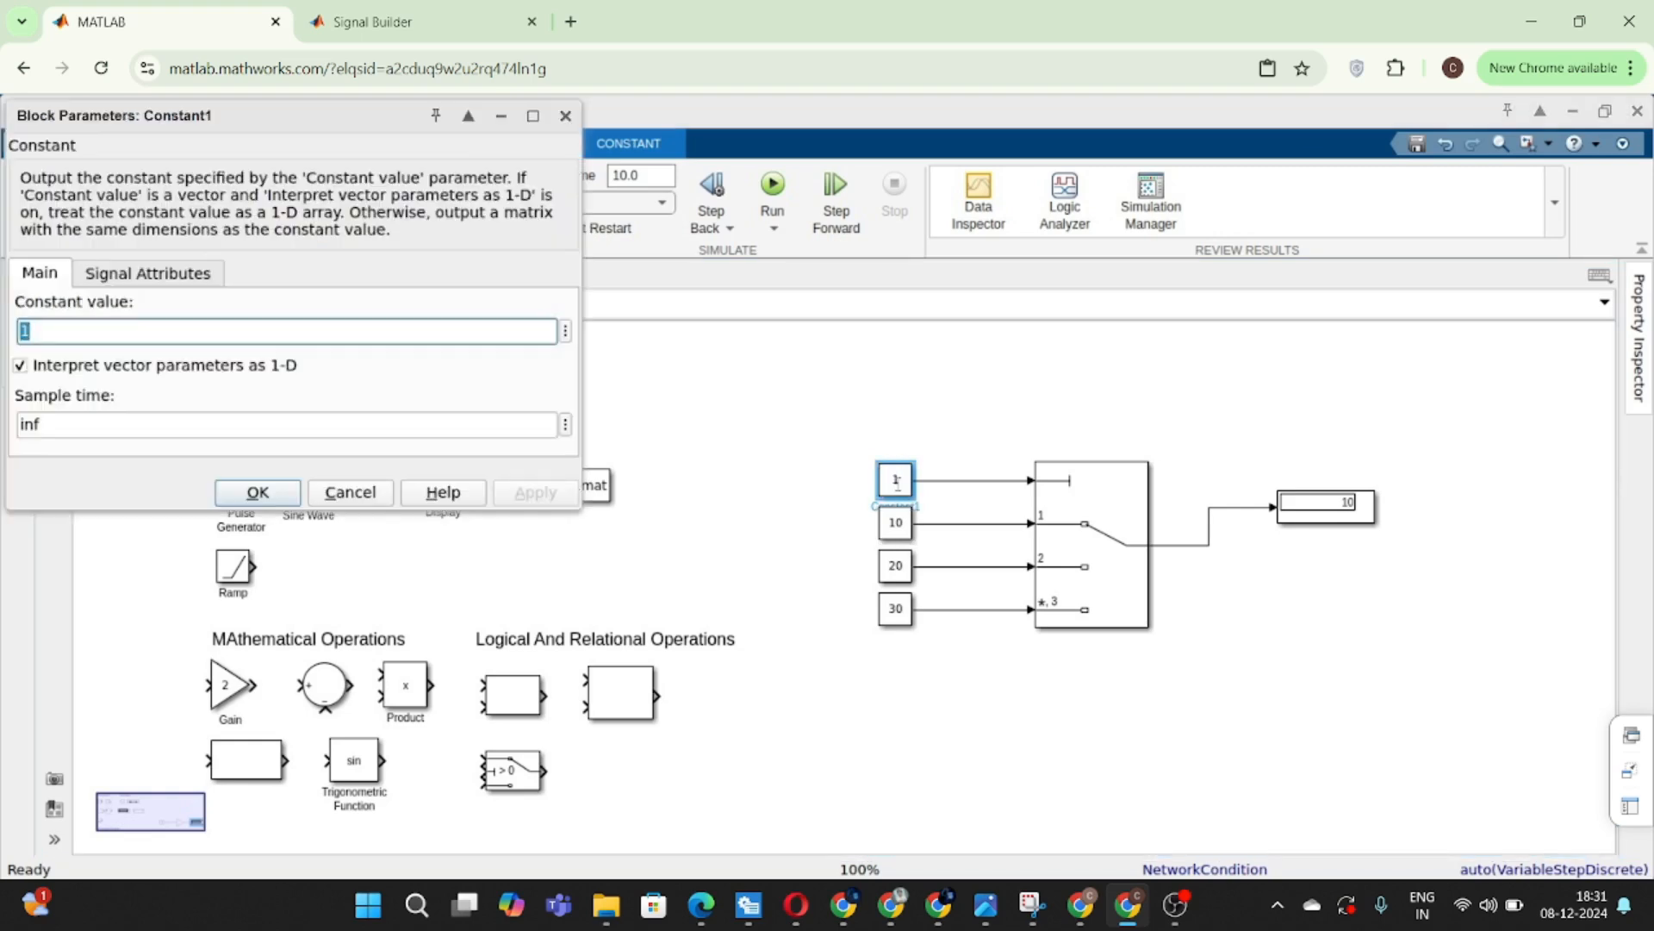
{"action": "type", "text": "2"}
{"action": "key", "text": "Return"}
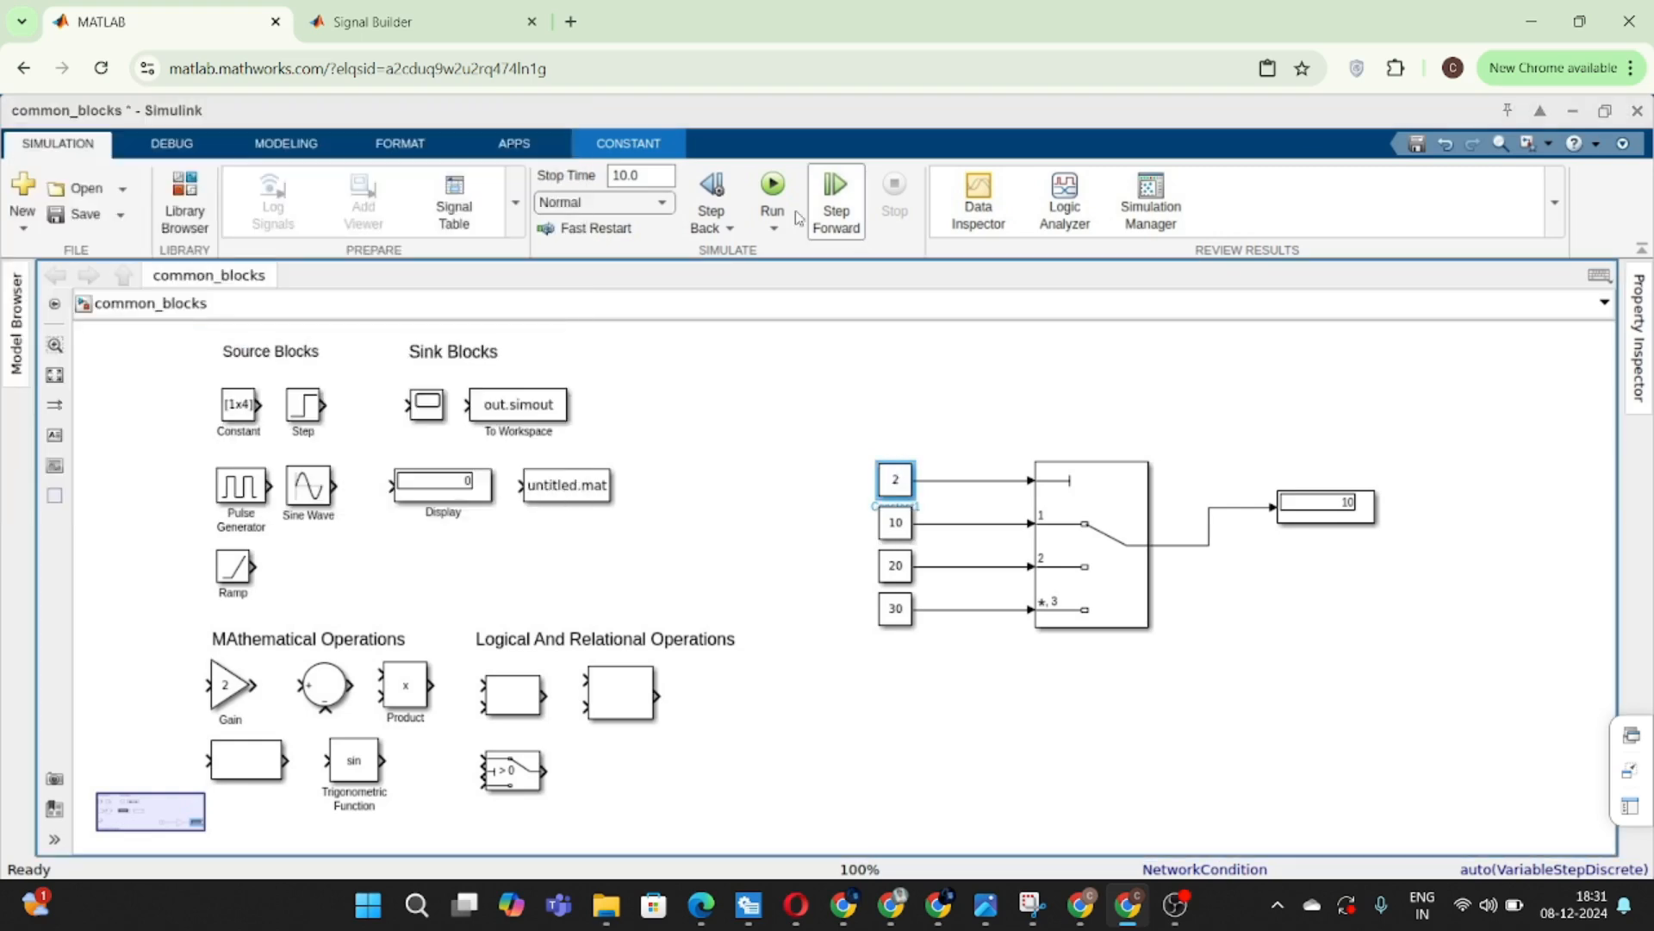
{"action": "left_click", "coordinate": [773, 183]}
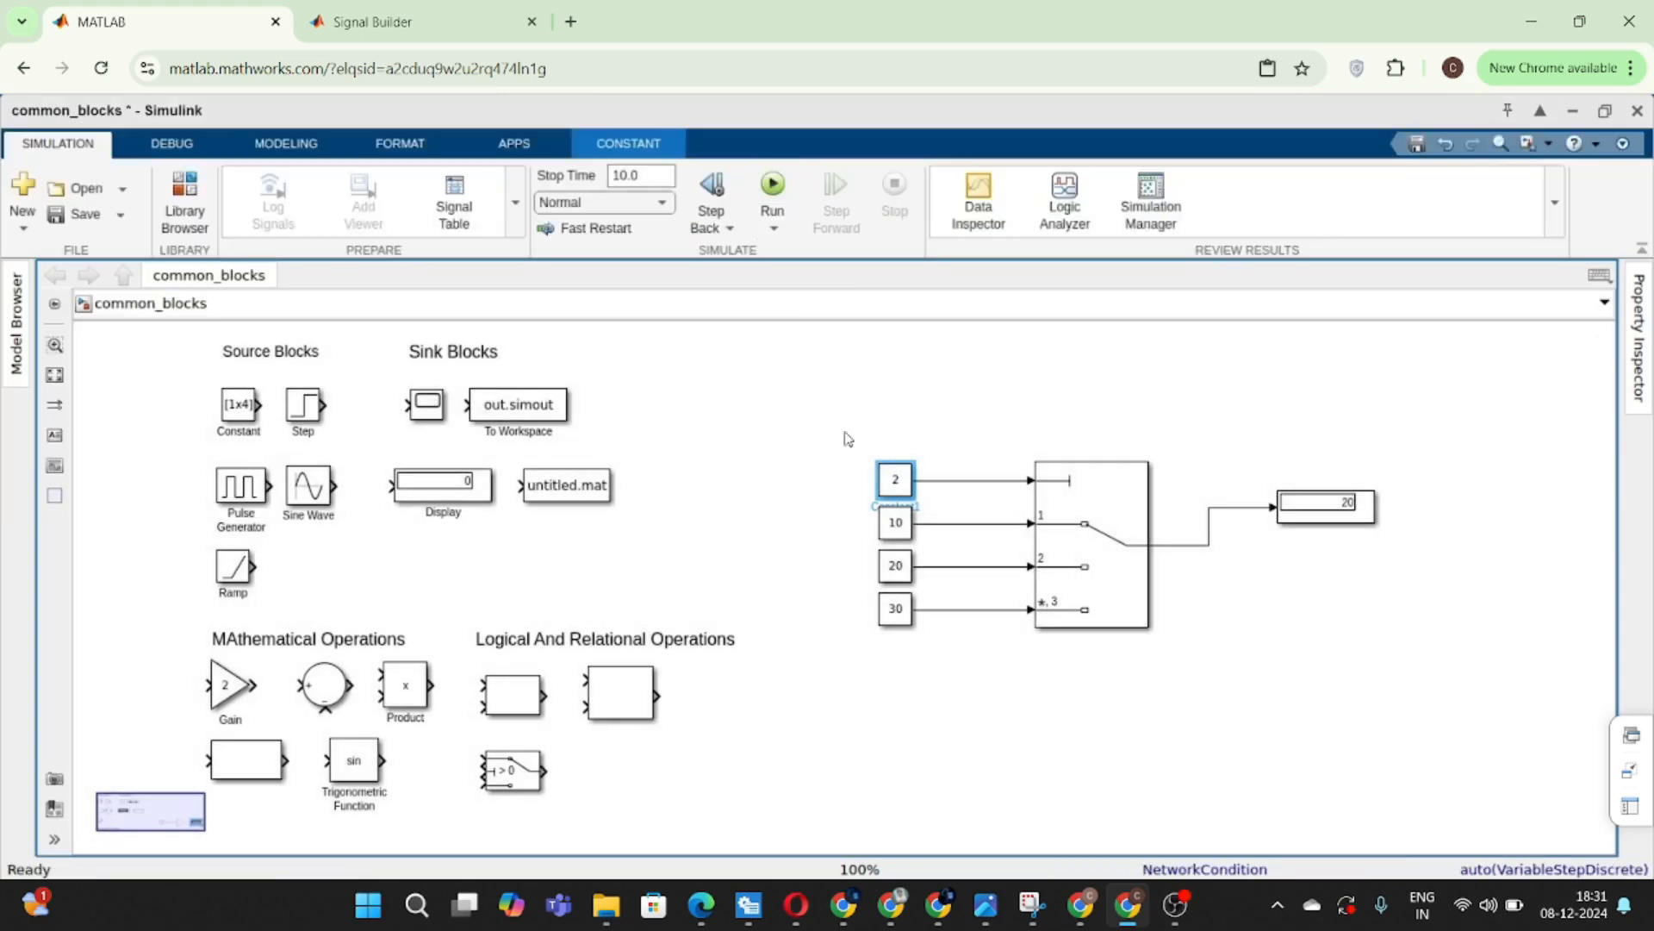
- Try to run the simulation with the Multiport Switch's control constant set to 6, and close the Diagnostic Viewer
{"action": "double_click", "coordinate": [893, 484]}
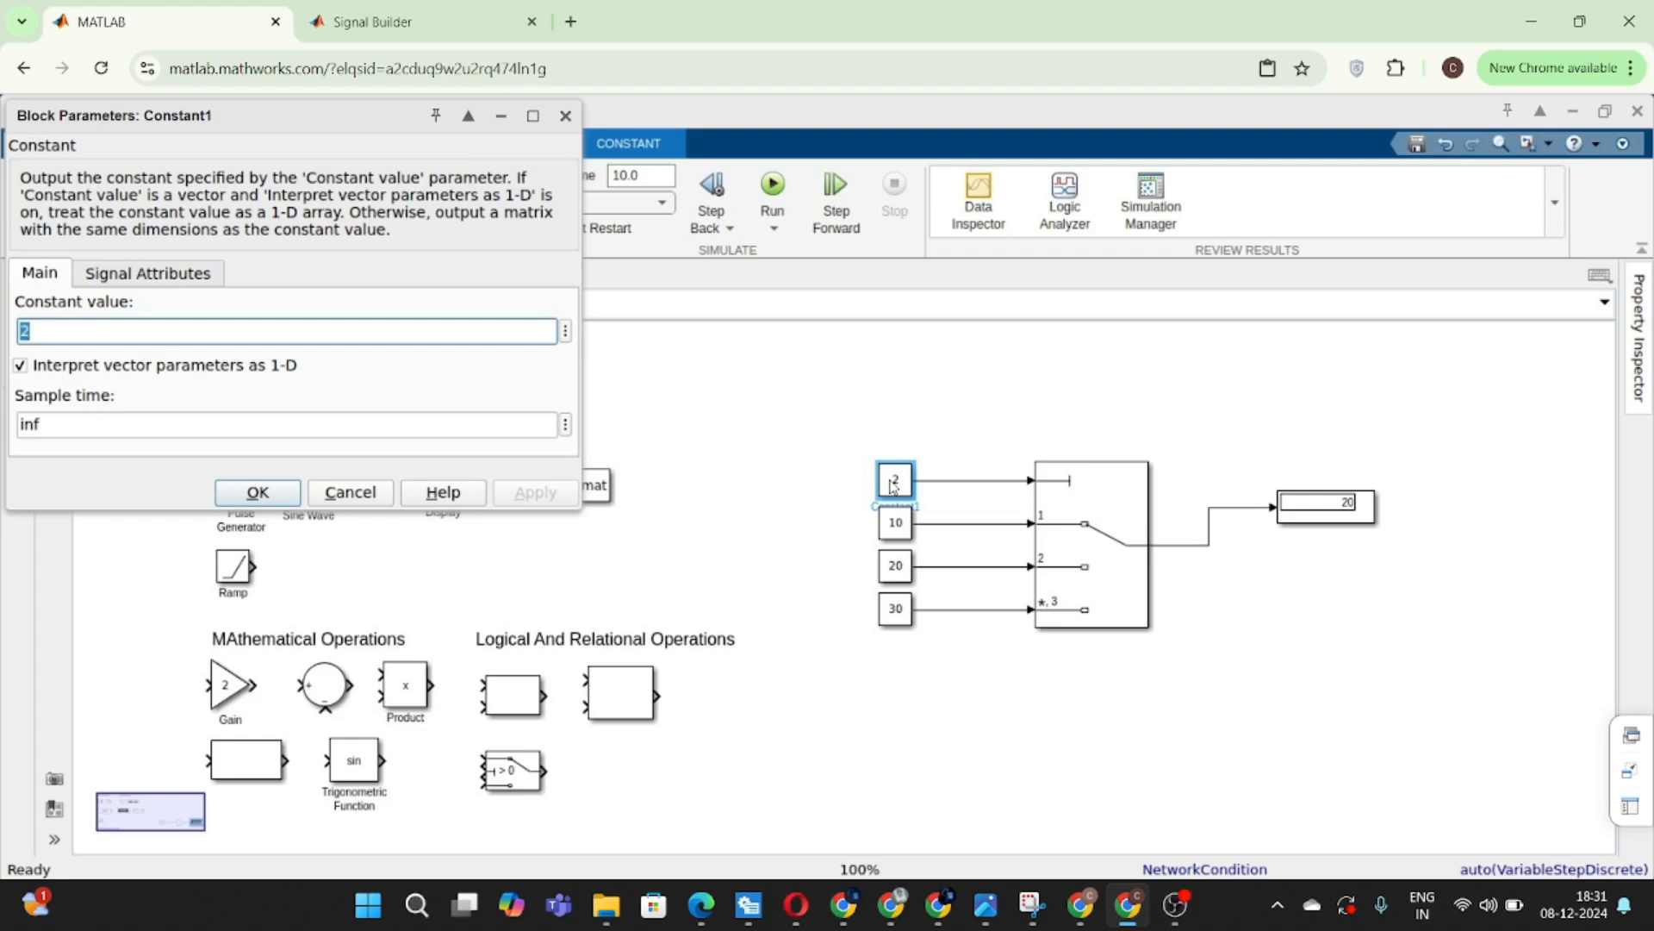
{"action": "type", "text": "6"}
{"action": "key", "text": "Return"}
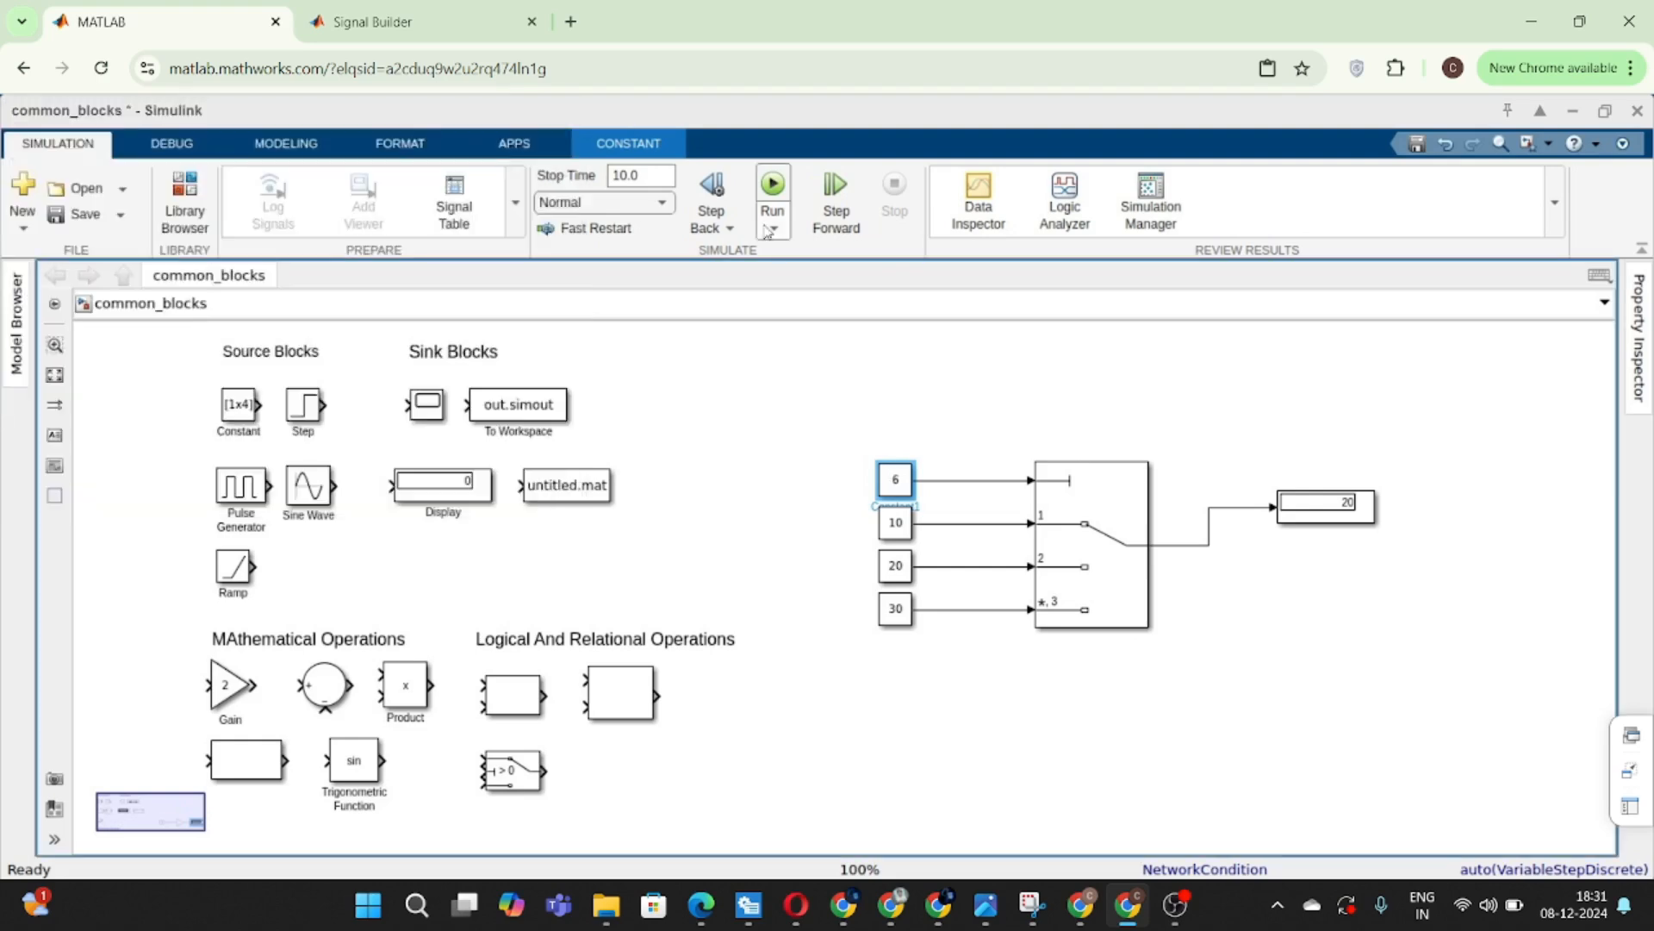
{"action": "left_click", "coordinate": [775, 183]}
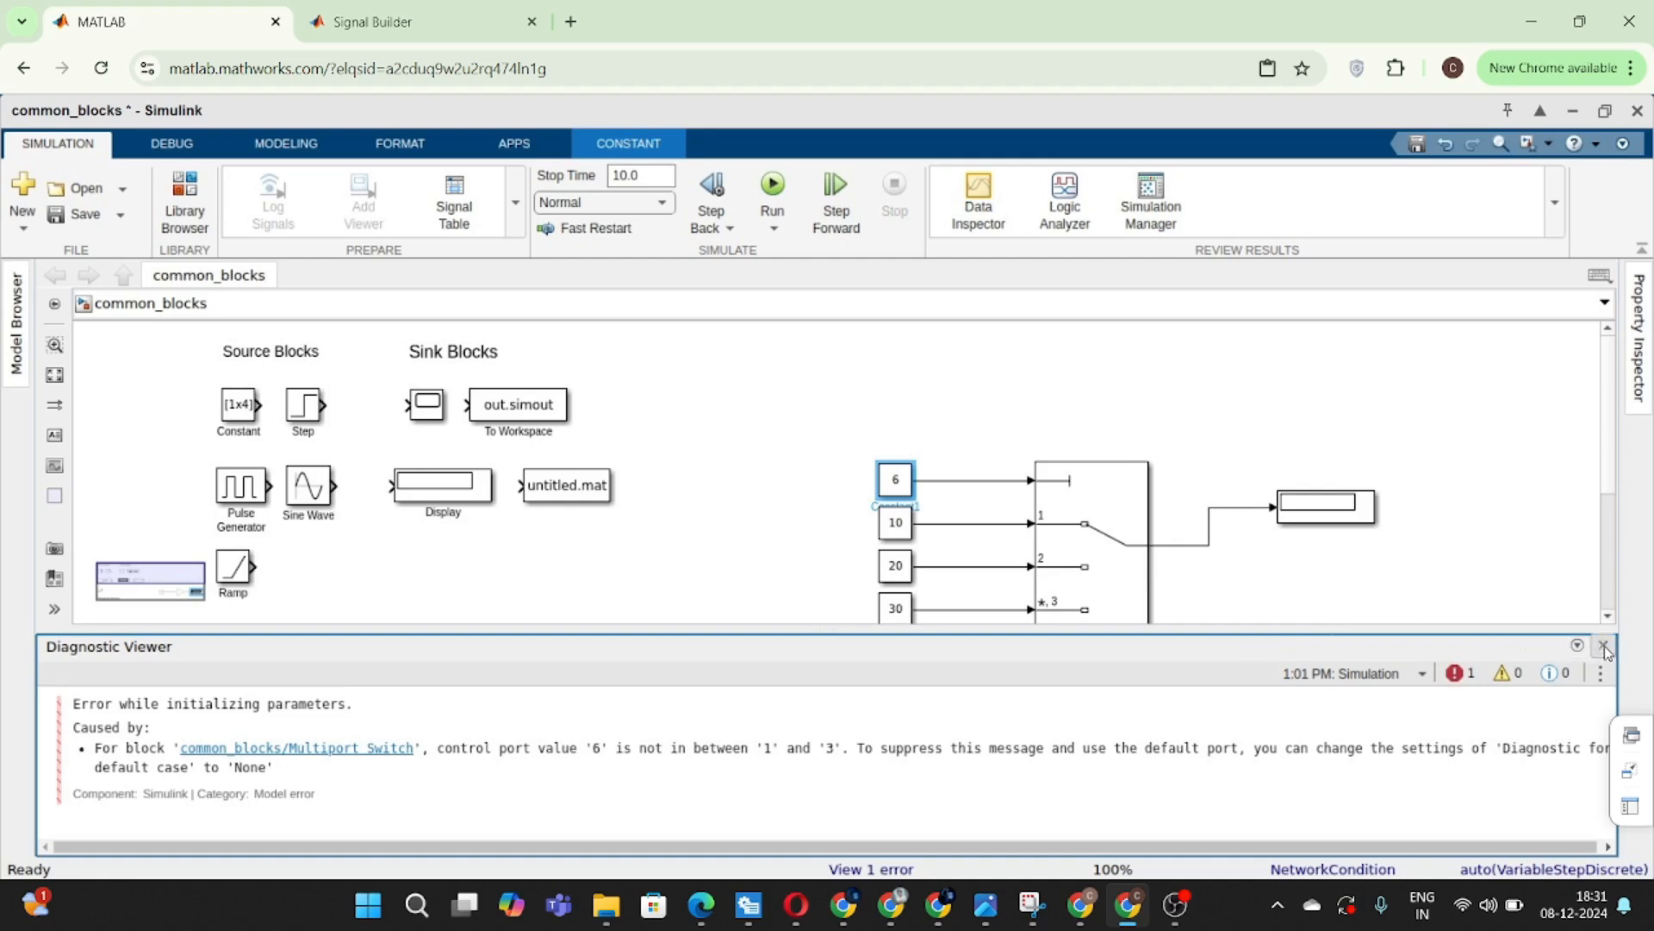
{"action": "left_click", "coordinate": [1603, 645]}
- Set the Multiport Switch's control constant to 3 and run the simulation again
{"action": "left_click", "coordinate": [1047, 607]}
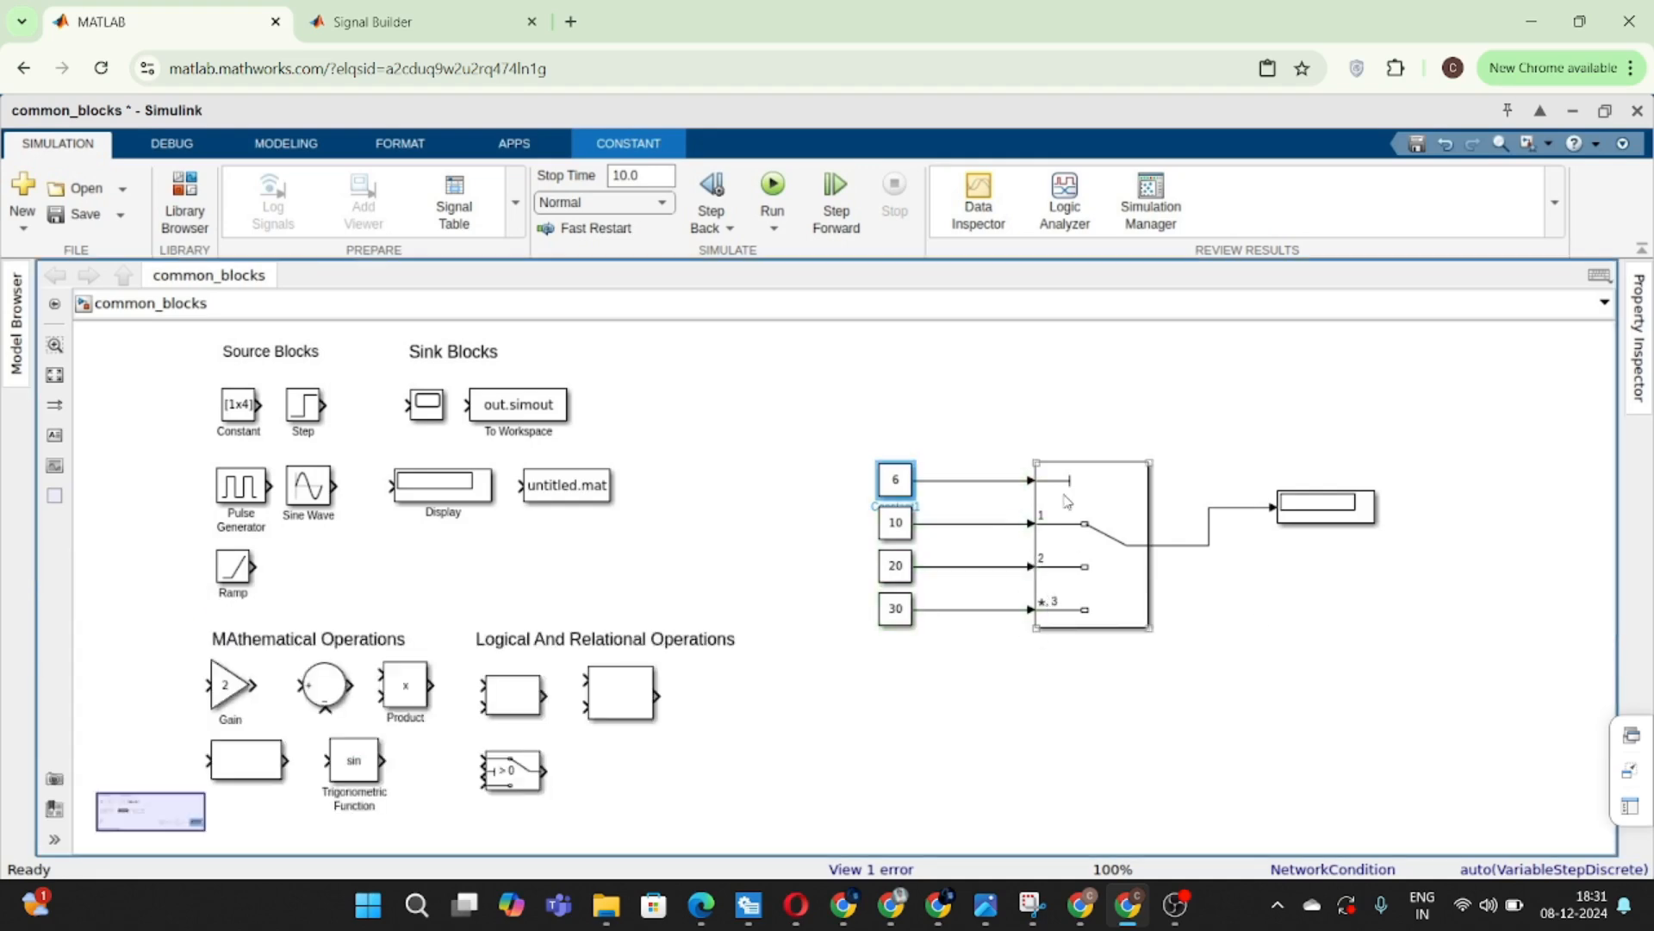
{"action": "left_click", "coordinate": [882, 491]}
{"action": "double_click", "coordinate": [887, 489]}
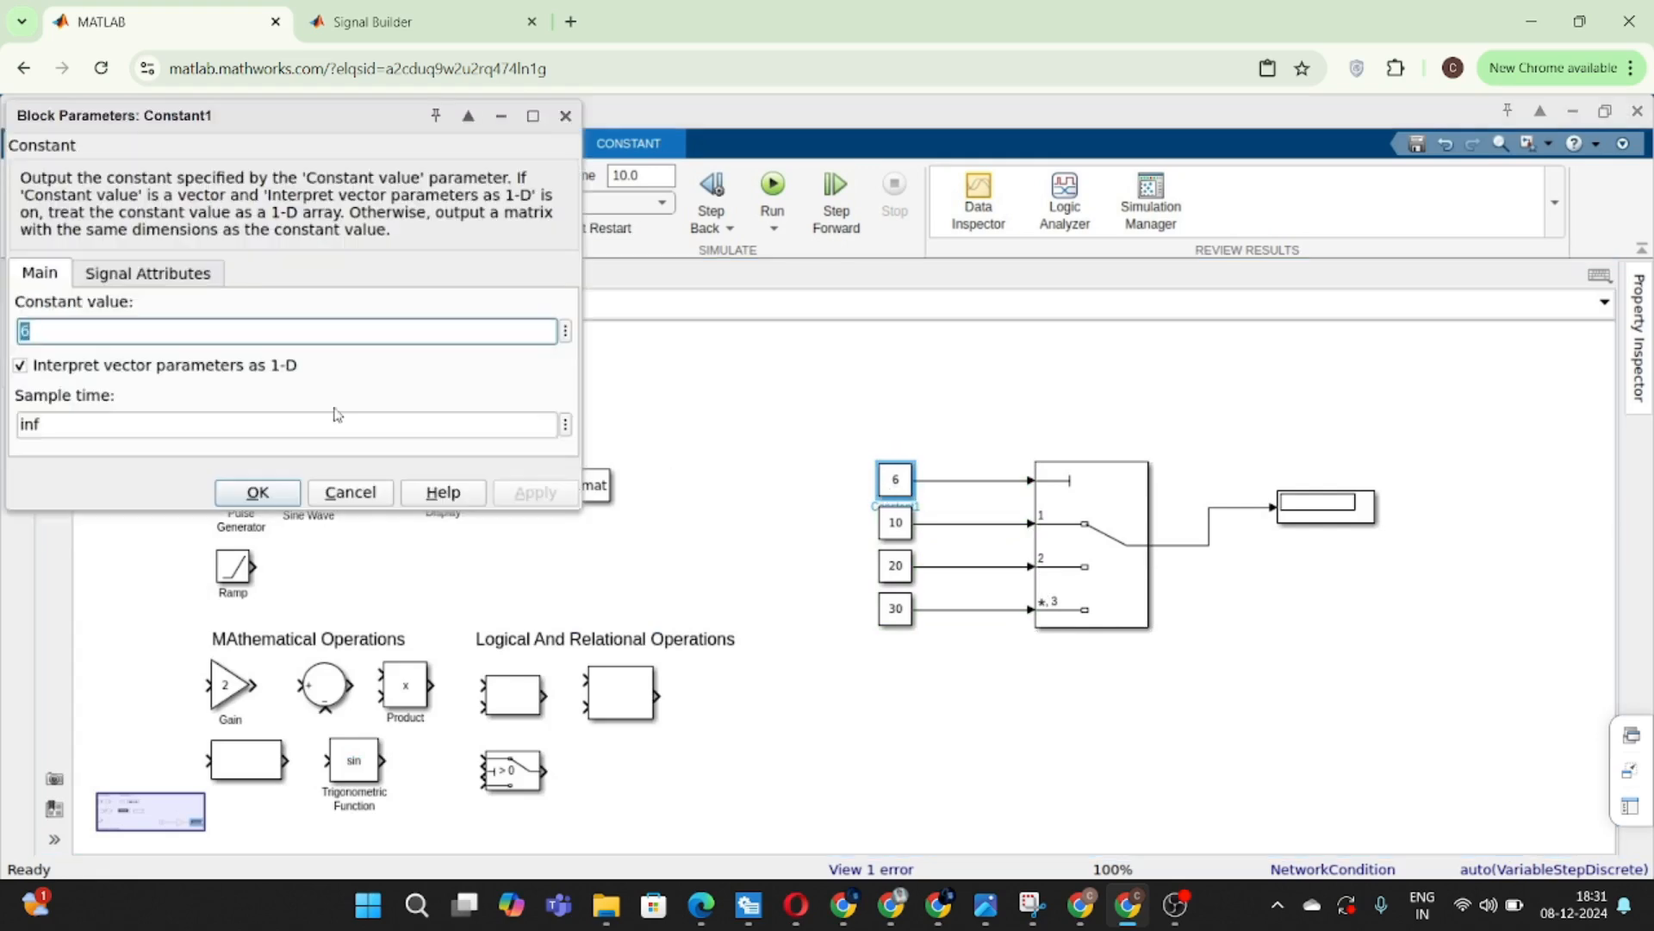
{"action": "type", "text": "3"}
{"action": "key", "text": "Return"}
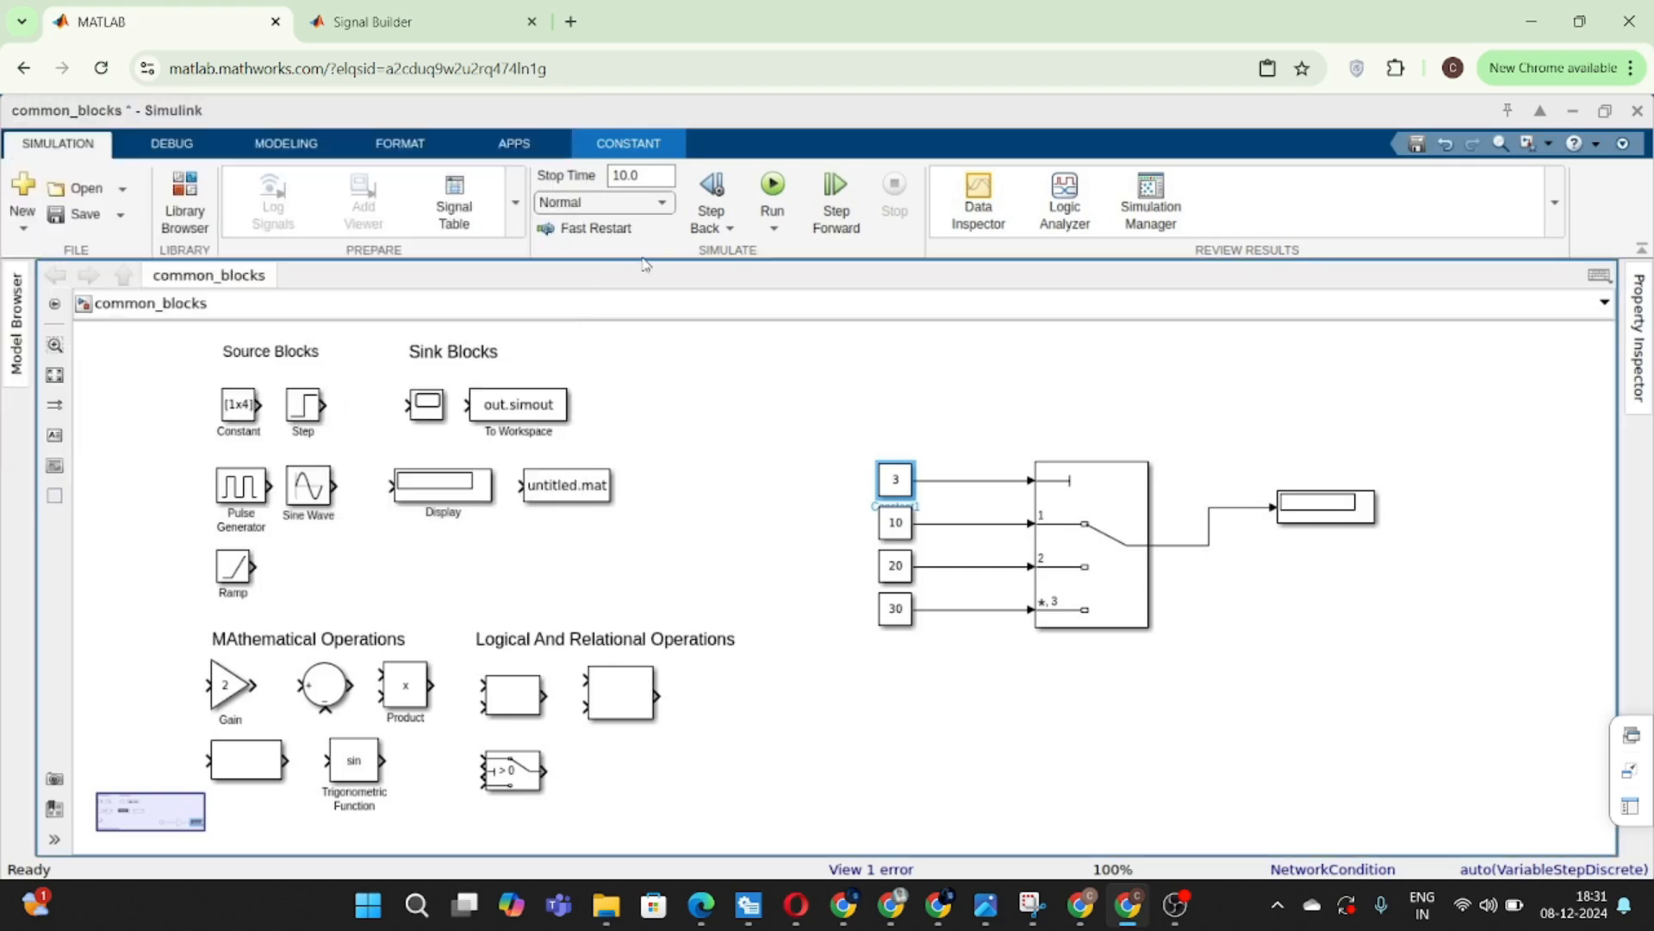
{"action": "left_click", "coordinate": [762, 204]}
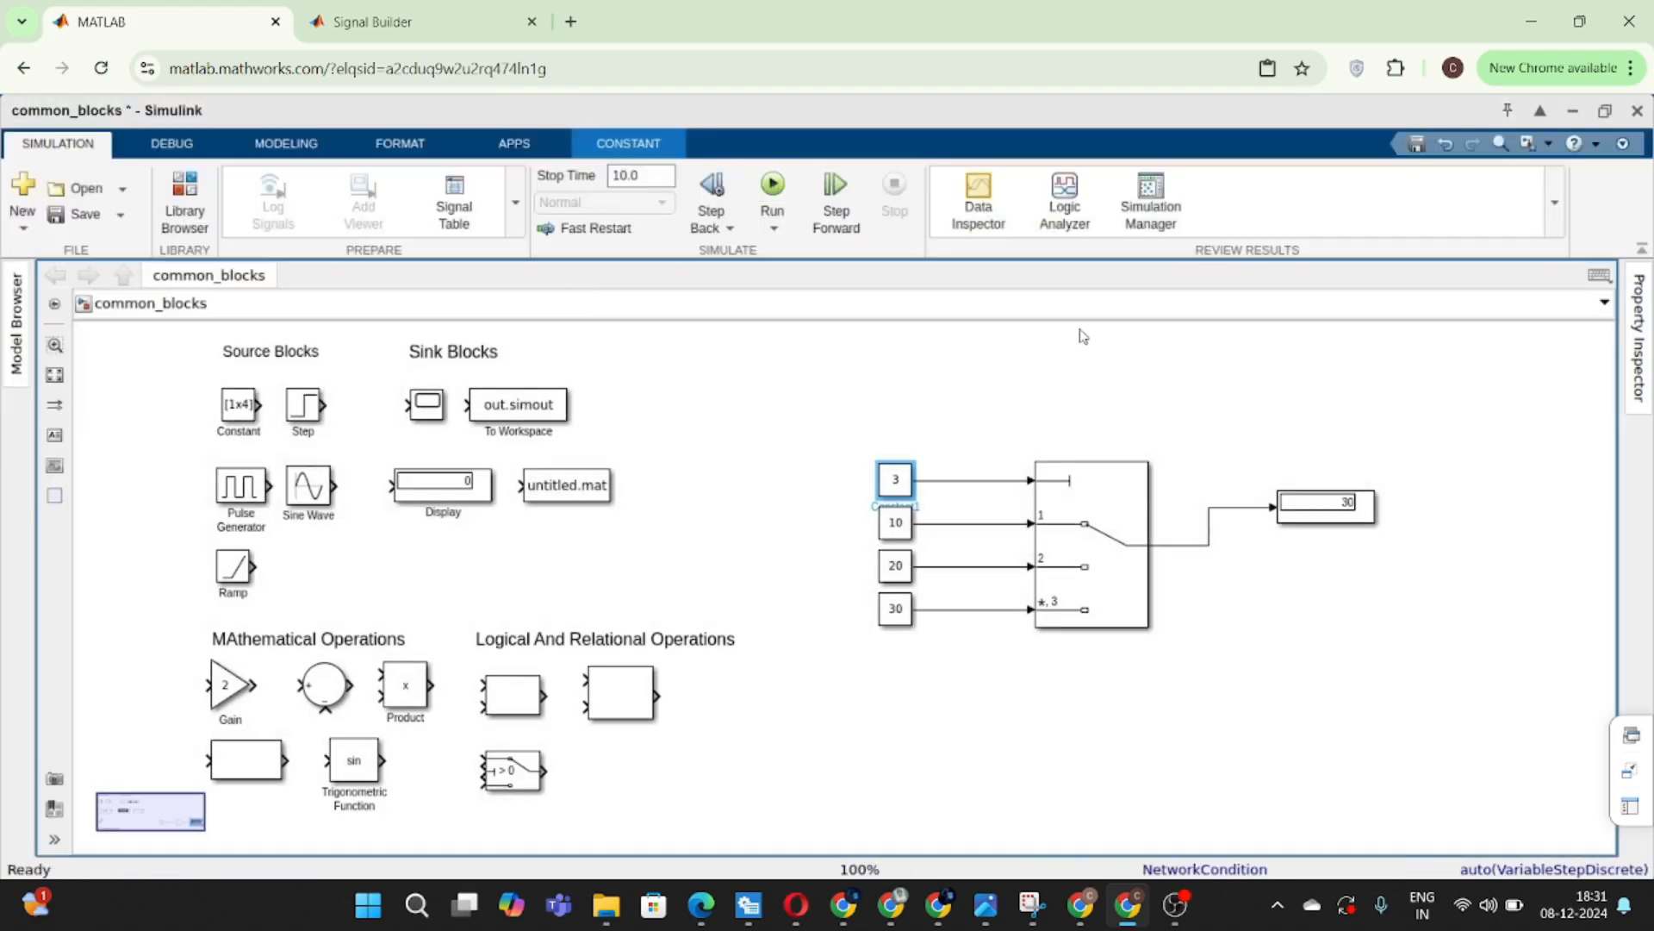
{"action": "left_click", "coordinate": [1086, 546]}
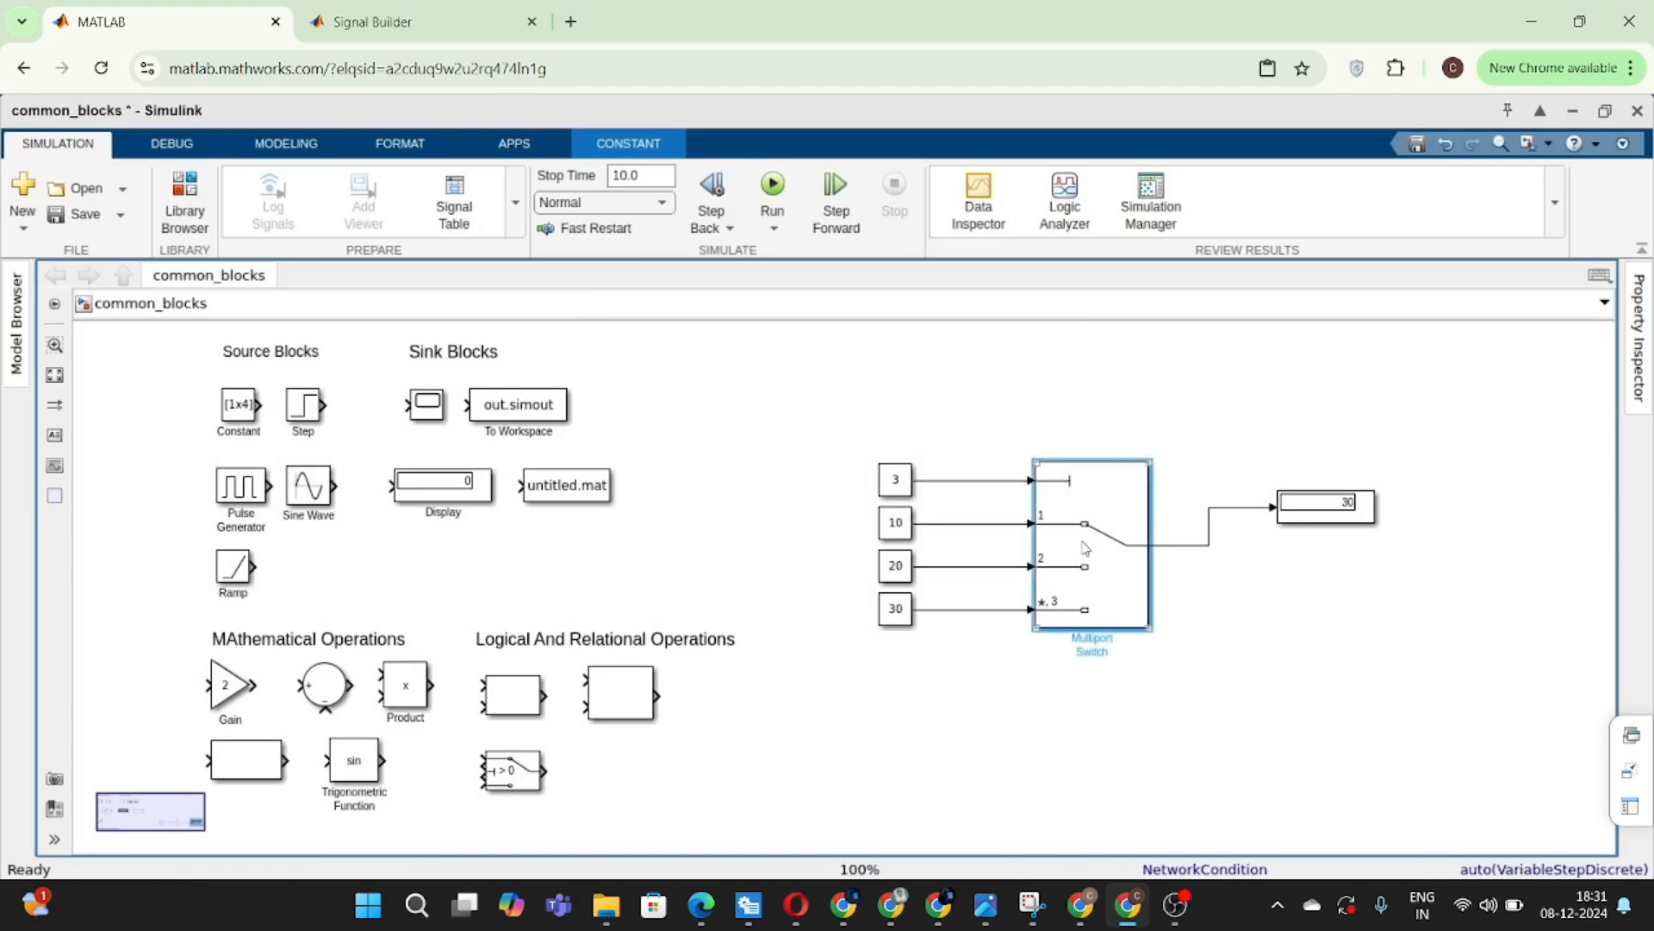
- Review the Multiport Switch's number of data ports and its options for the default-case data port and diagnostic
{"action": "double_click", "coordinate": [1084, 547]}
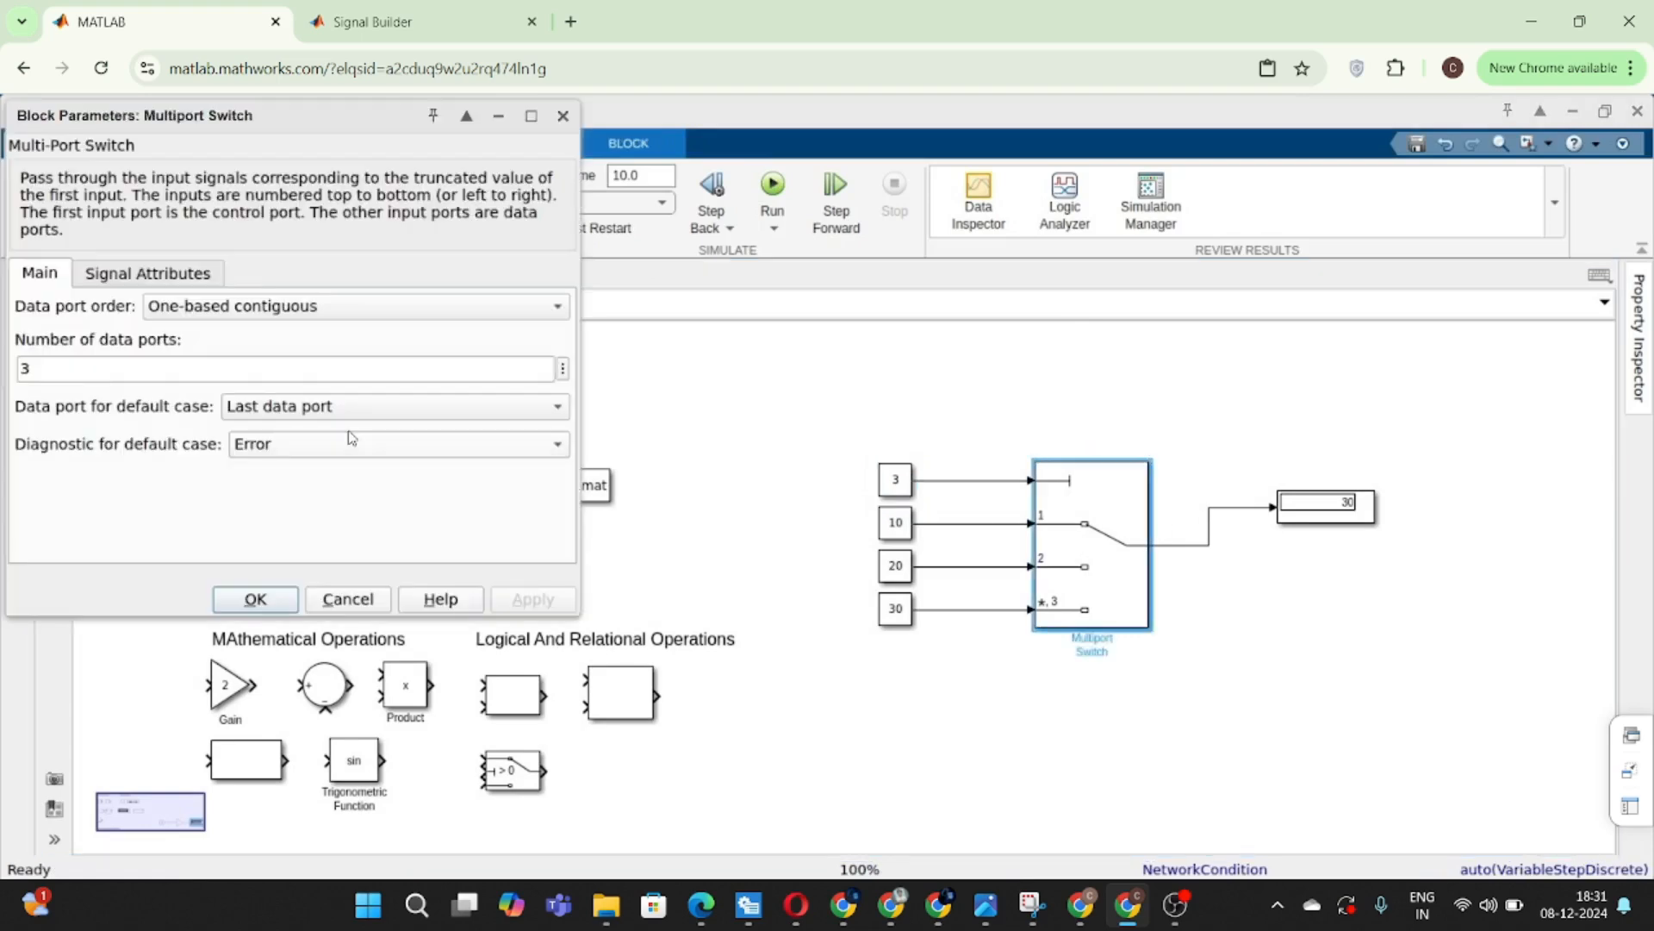
{"action": "double_click", "coordinate": [191, 365]}
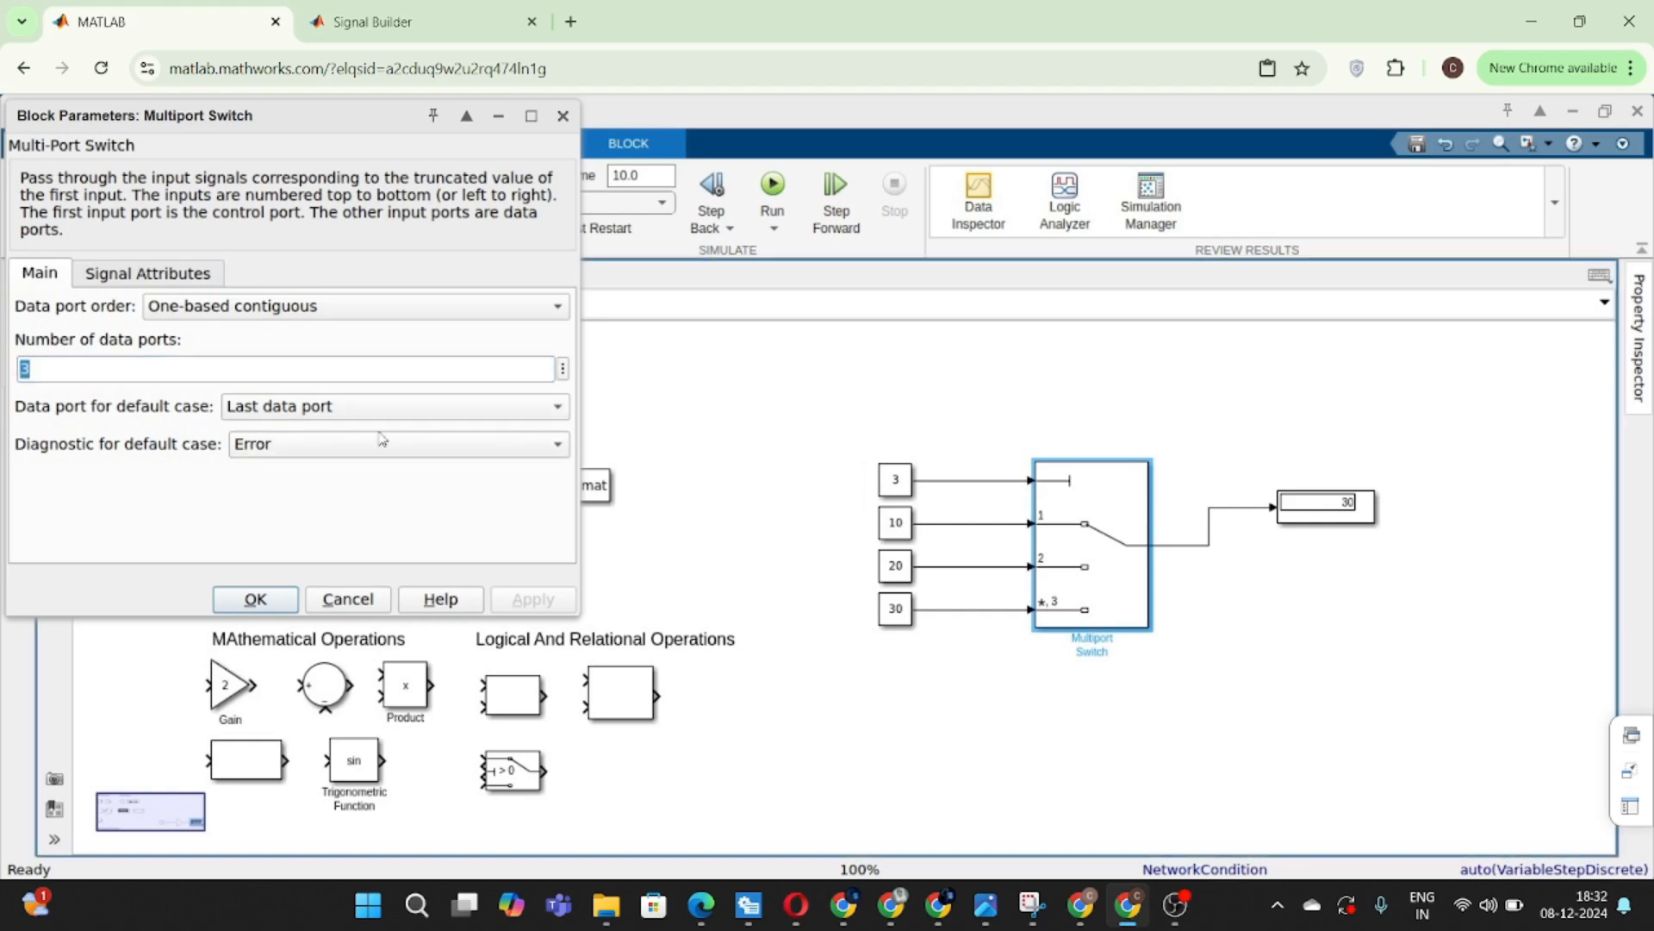
{"action": "left_click", "coordinate": [330, 410]}
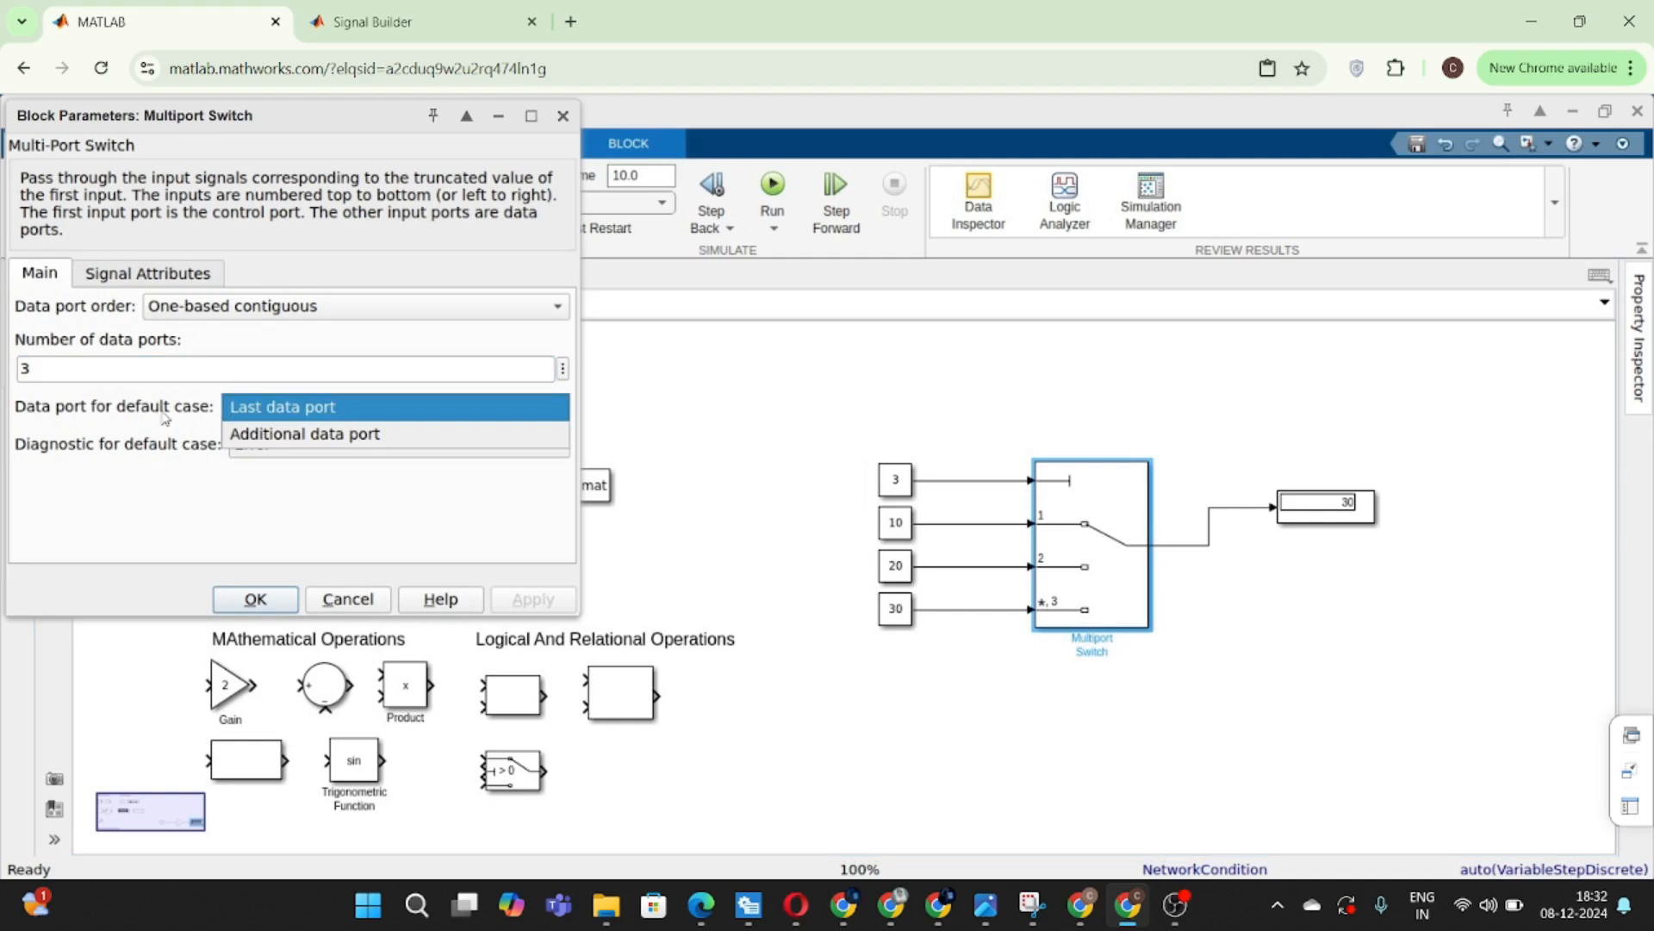
{"action": "left_click", "coordinate": [148, 433]}
{"action": "left_click", "coordinate": [301, 453]}
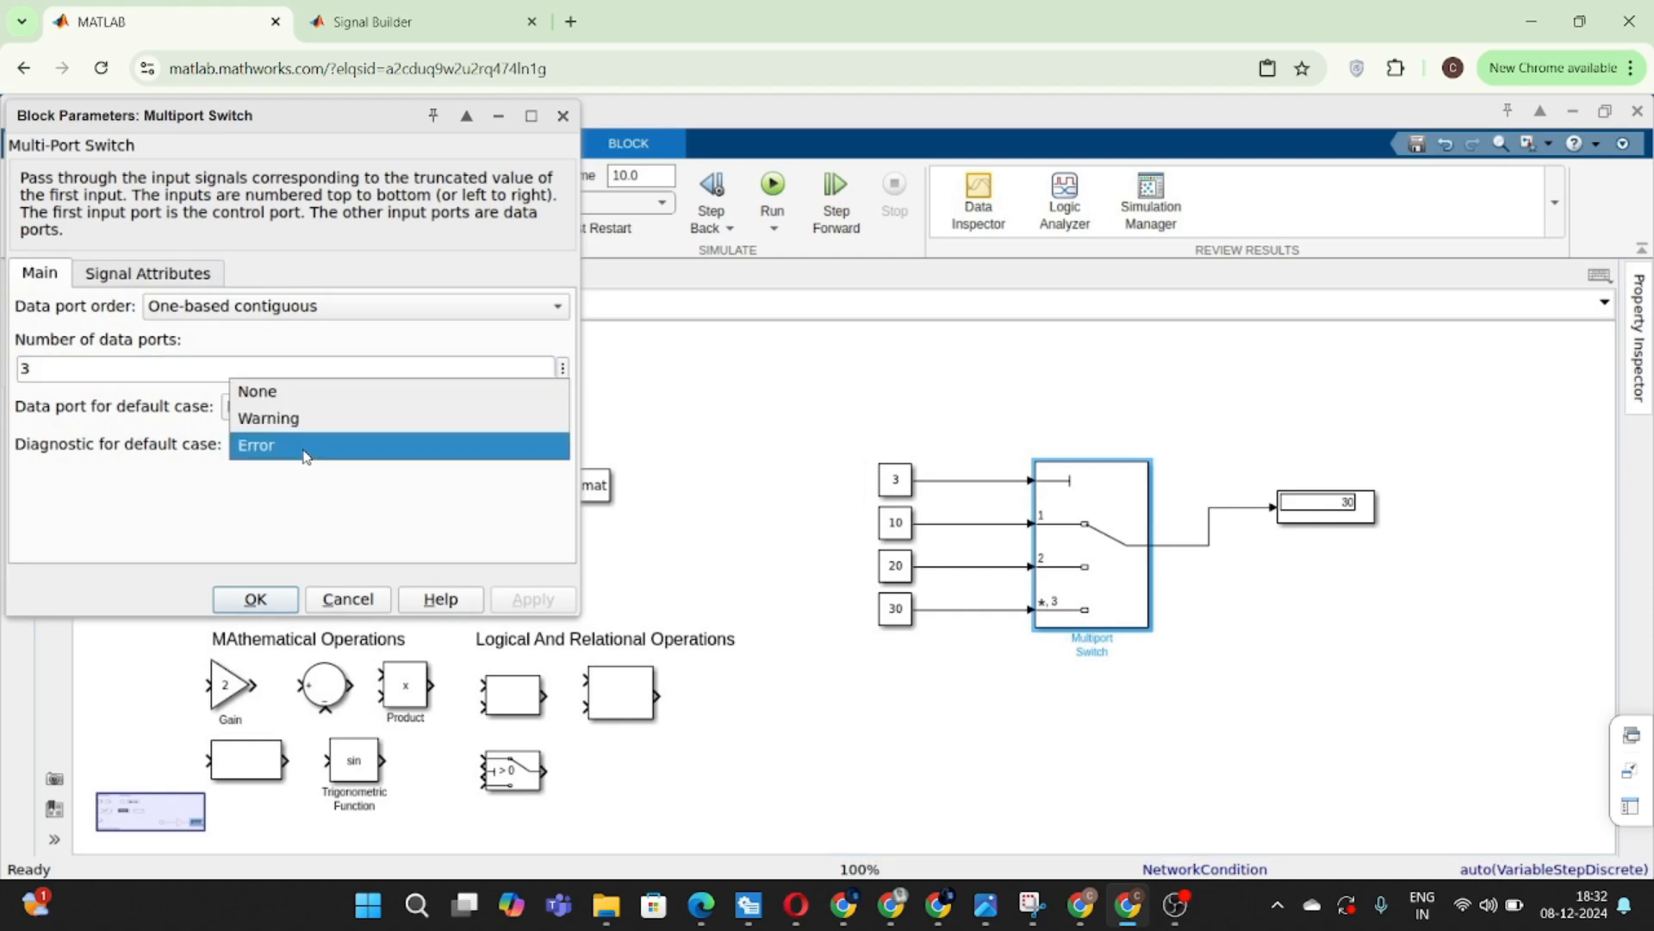
{"action": "left_click", "coordinate": [306, 454]}
{"action": "left_click", "coordinate": [255, 599]}
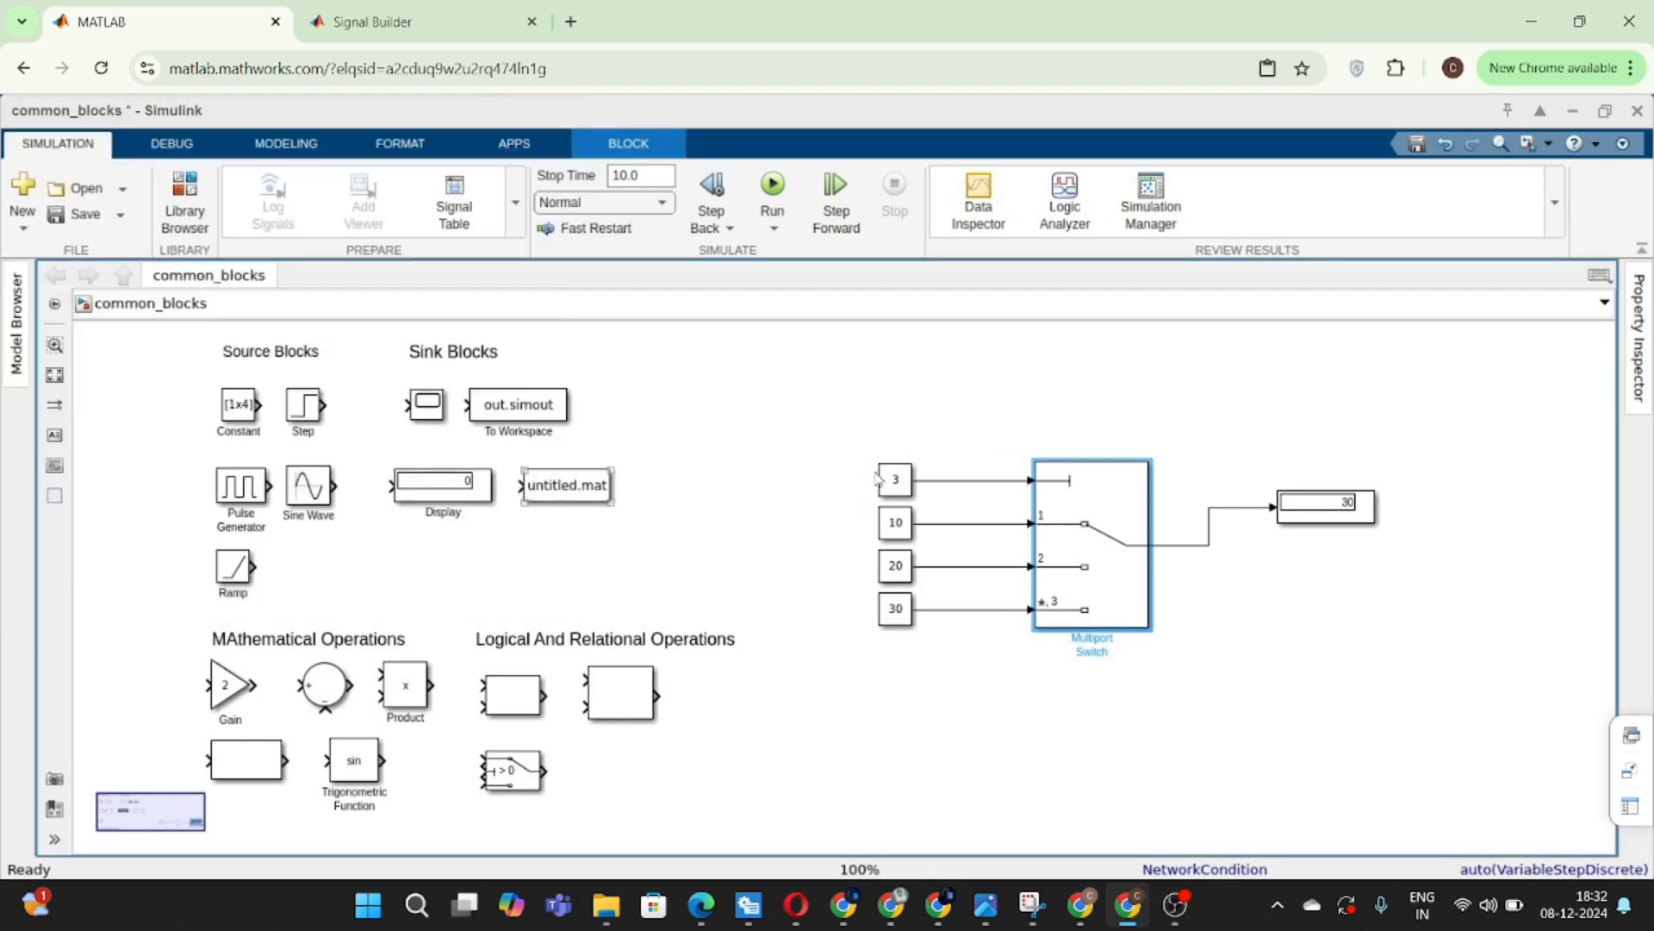
- Delete the four Constant blocks and the Display block connected to the Multiport Switch, together with their signal lines
{"action": "left_click", "coordinate": [814, 442]}
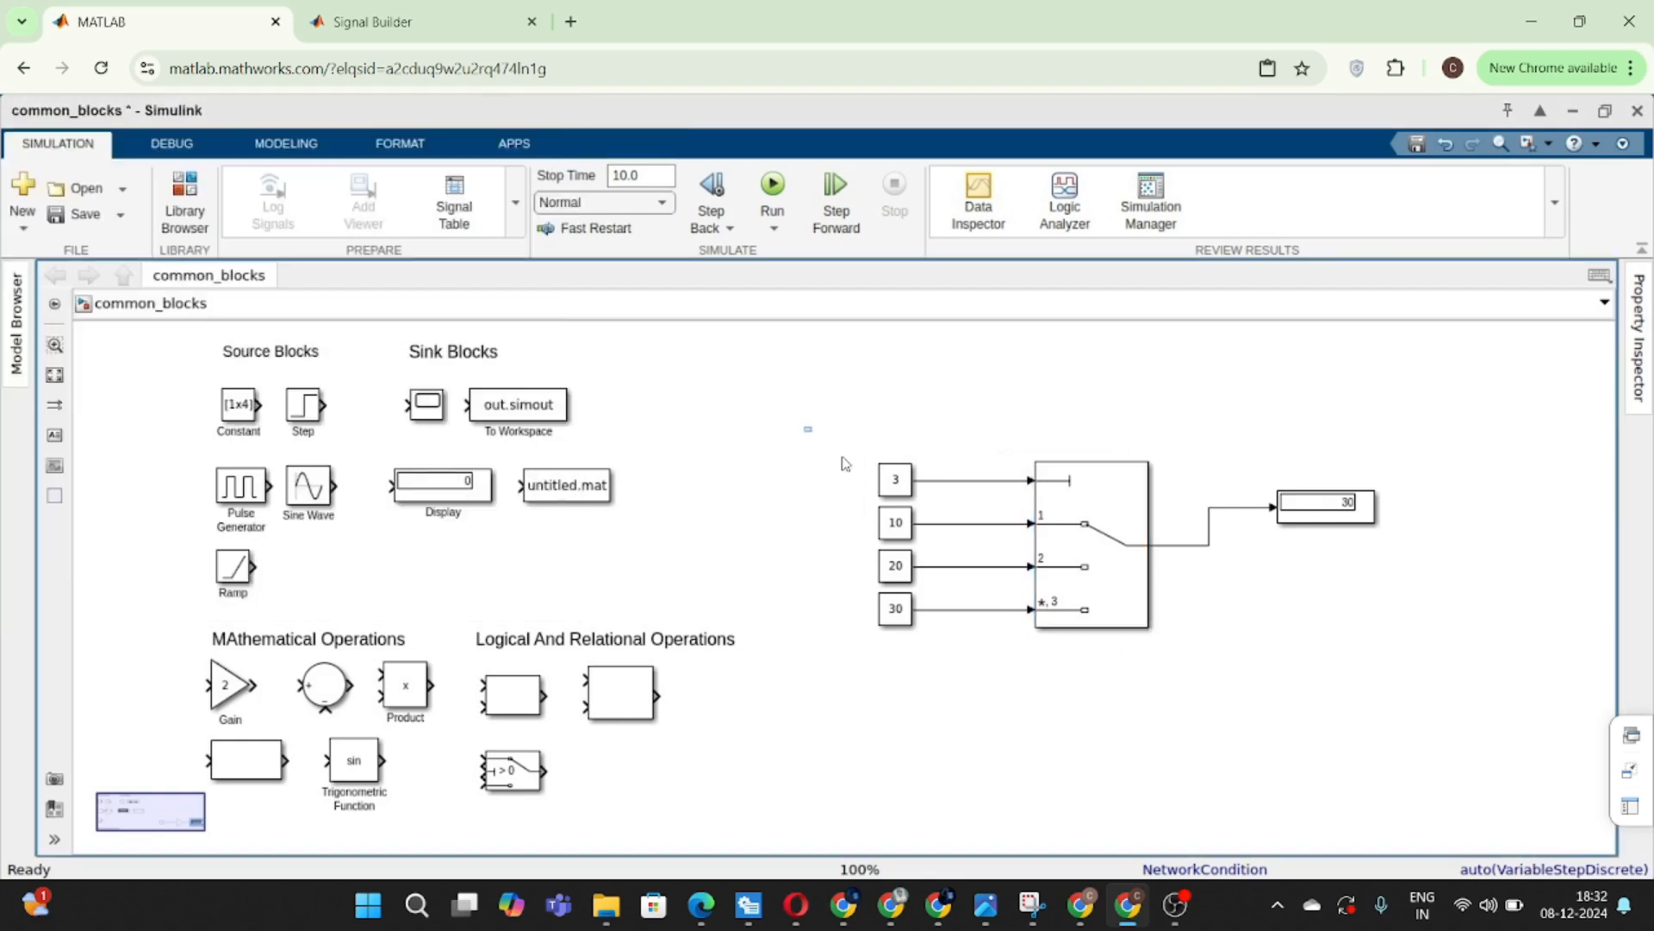
{"action": "left_click_drag", "start_coordinate": [806, 427], "coordinate": [982, 641]}
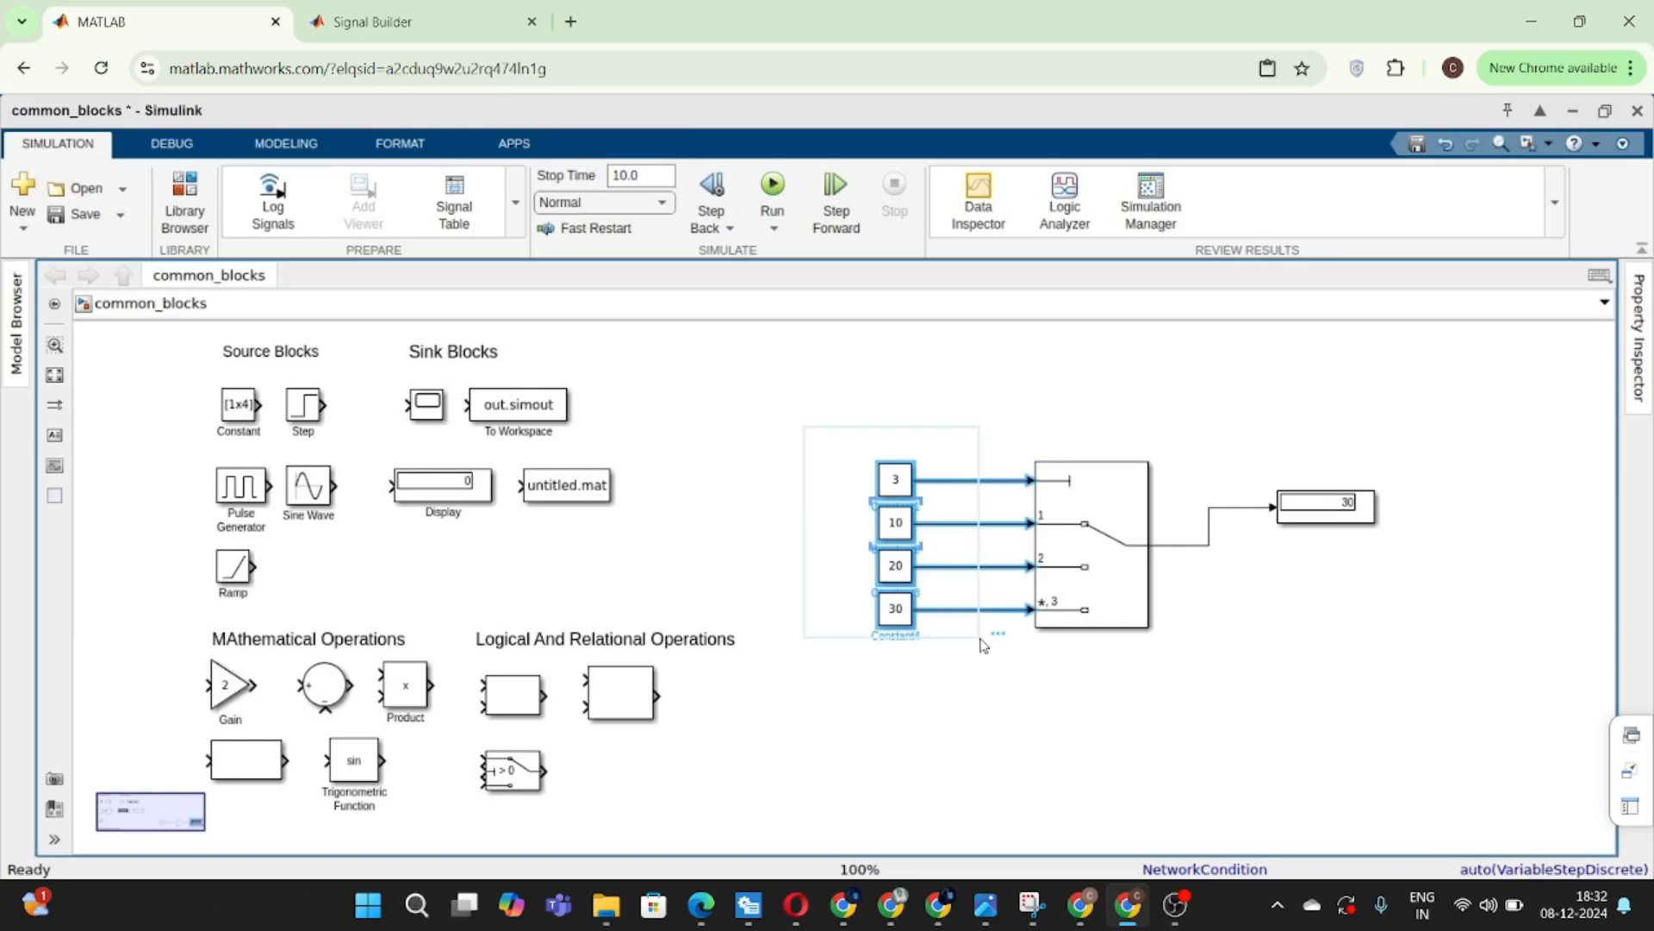
{"action": "key", "text": "Delete"}
{"action": "left_click_drag", "start_coordinate": [1199, 450], "coordinate": [1333, 580]}
{"action": "key", "text": "Delete"}
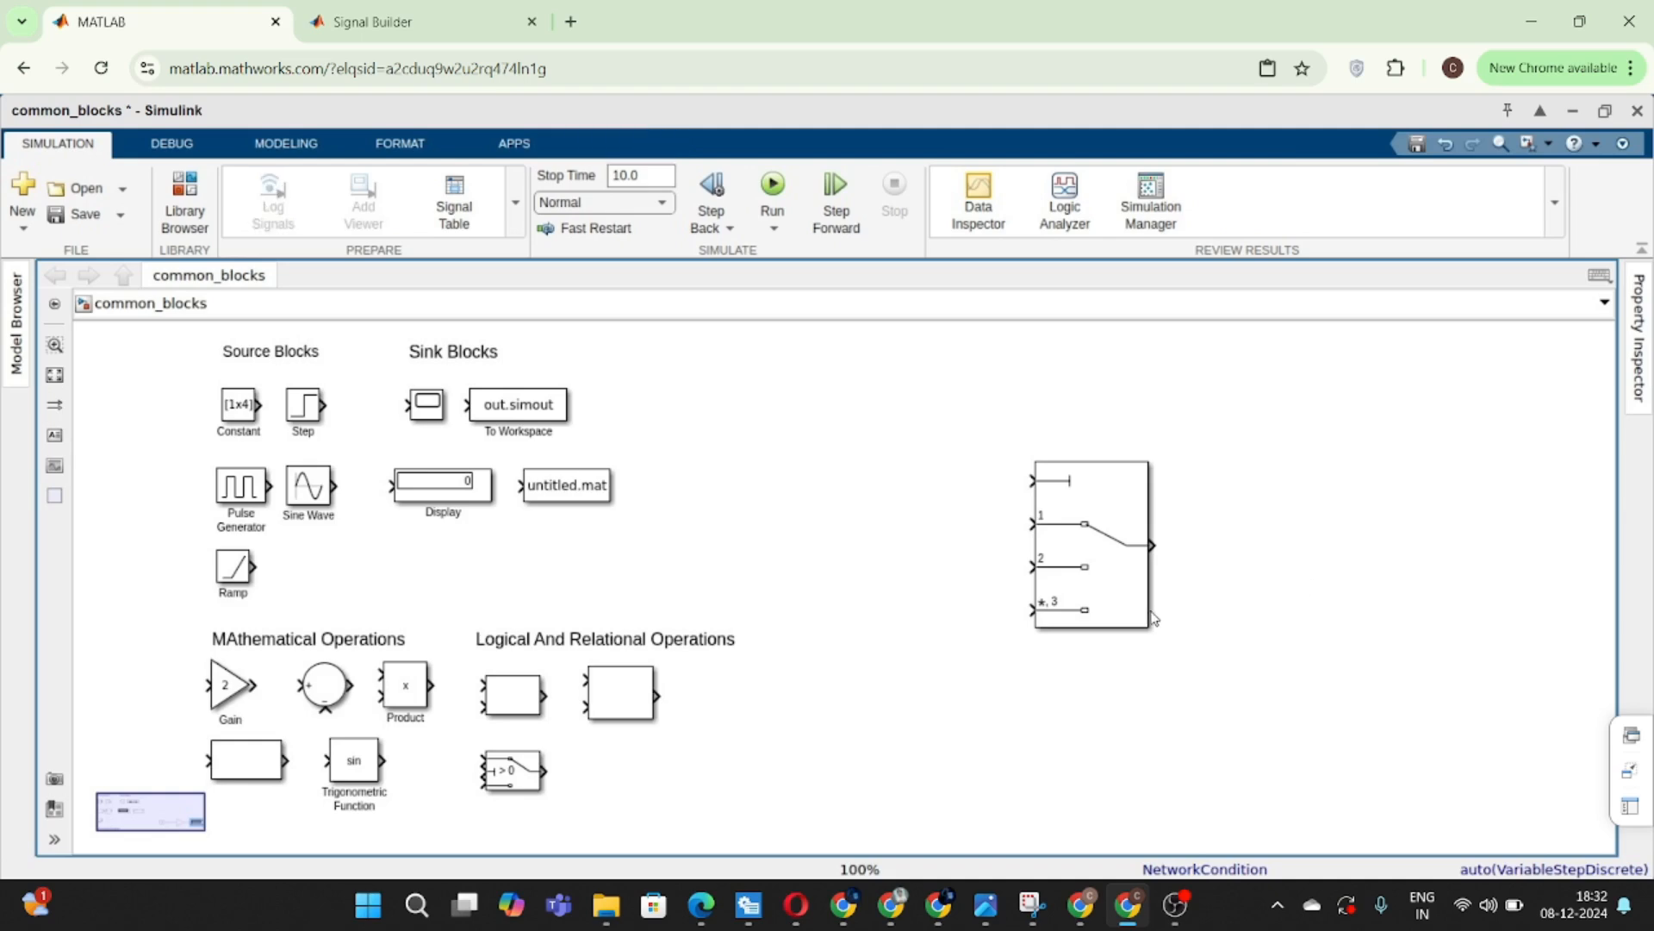
- Shrink the Multiport Switch and place it beside the Switch block under the Logical And Relational Operations heading
{"action": "left_click", "coordinate": [1151, 624]}
{"action": "left_click_drag", "start_coordinate": [1151, 626], "coordinate": [1103, 528]}
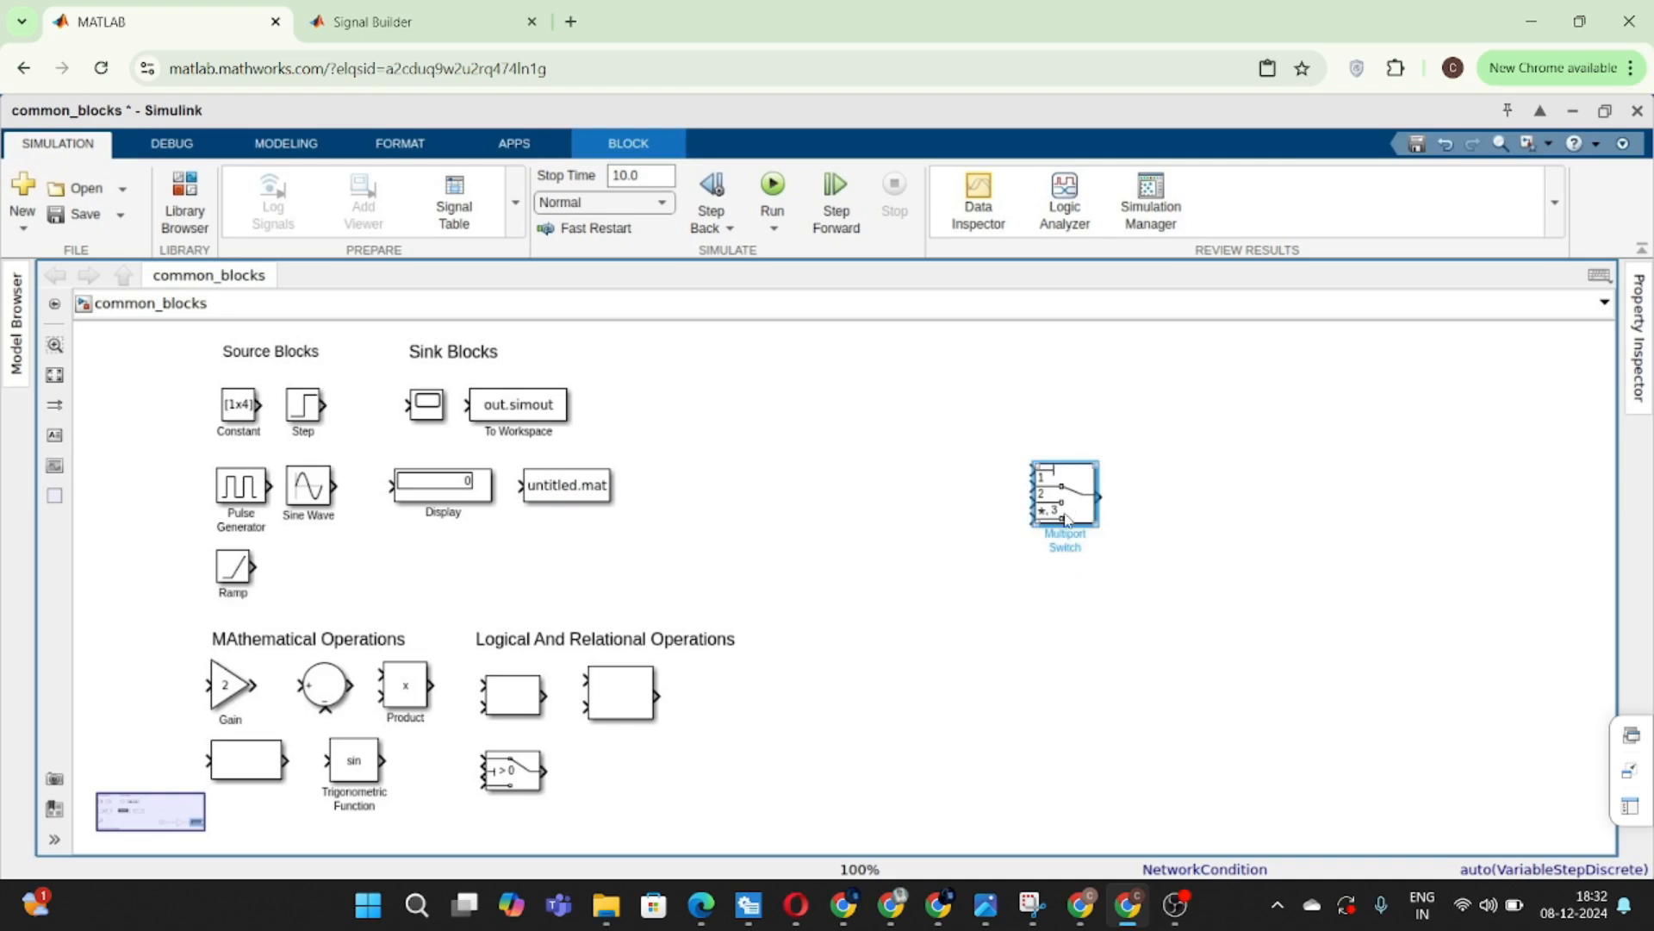
{"action": "left_click_drag", "start_coordinate": [1066, 519], "coordinate": [624, 805]}
{"action": "left_click", "coordinate": [1112, 627]}
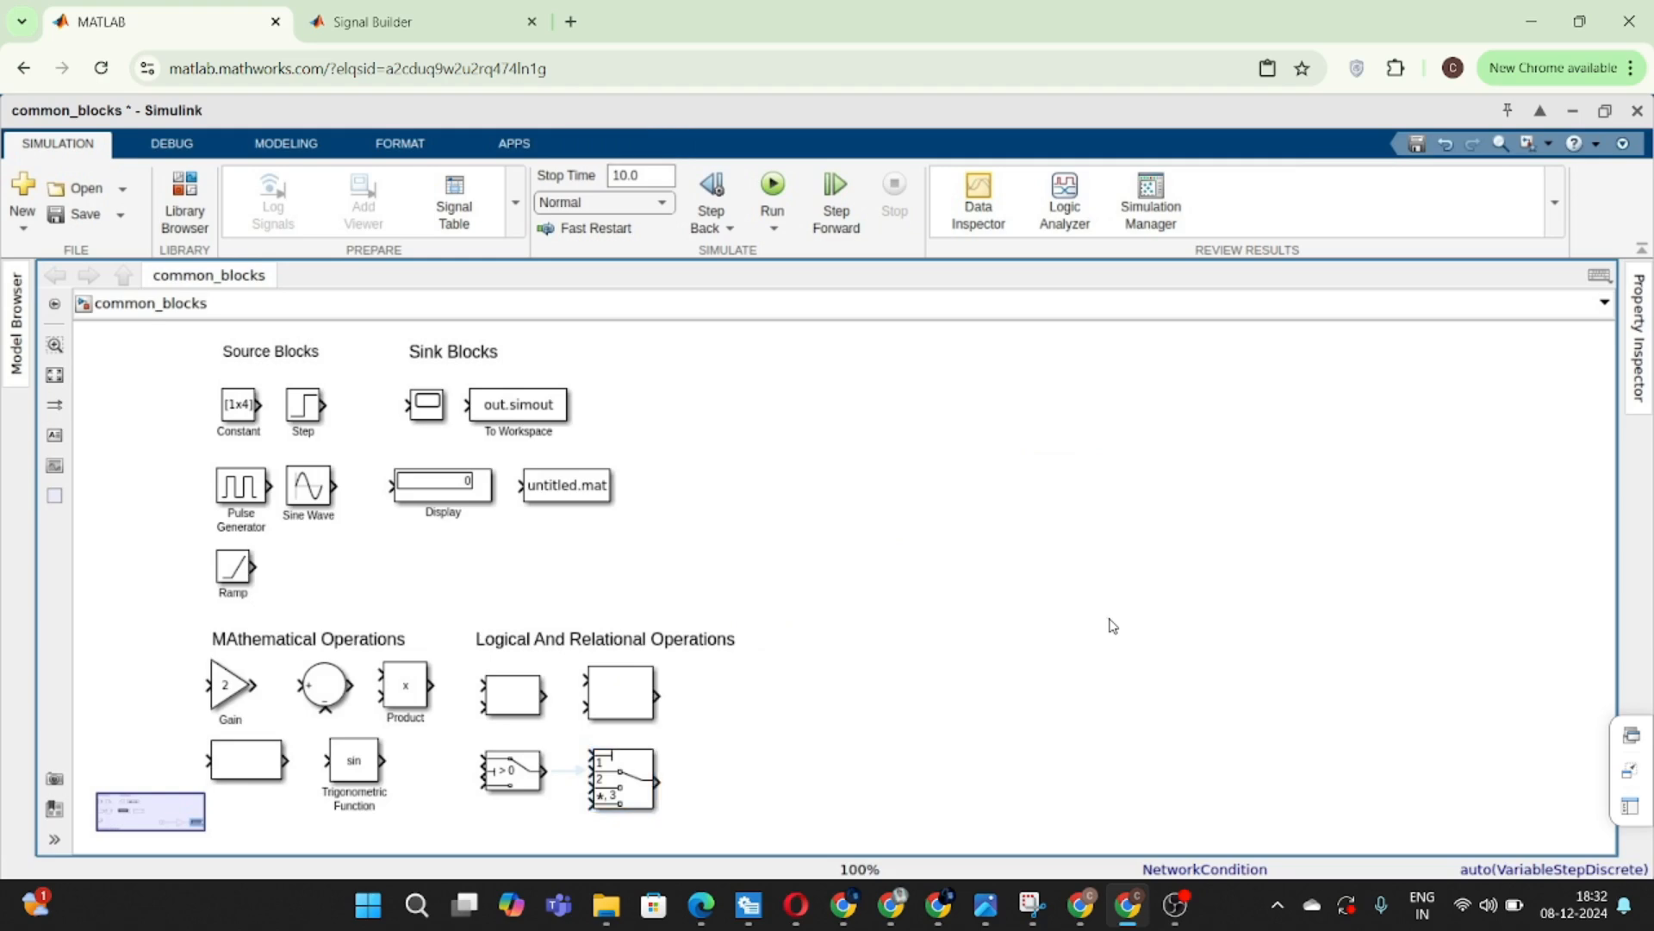
- Insert a Compare To Zero block in the empty canvas area and enlarge it
{"action": "double_click", "coordinate": [1083, 542]}
{"action": "type", "text": "Com"}
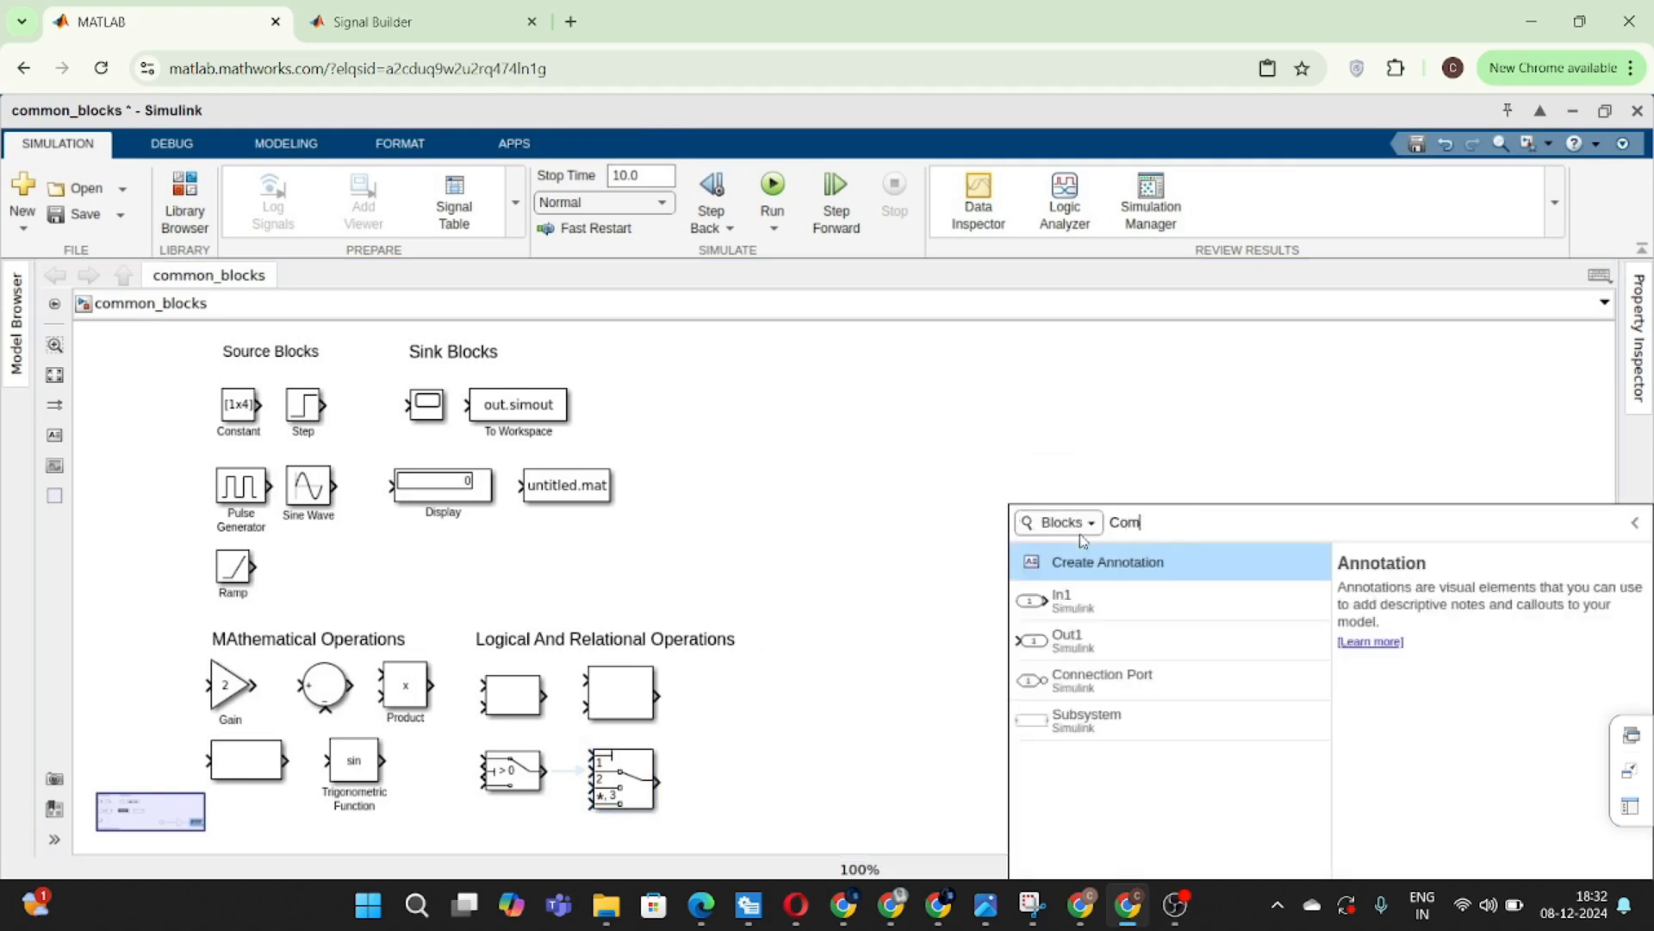
{"action": "type", "text": "p"}
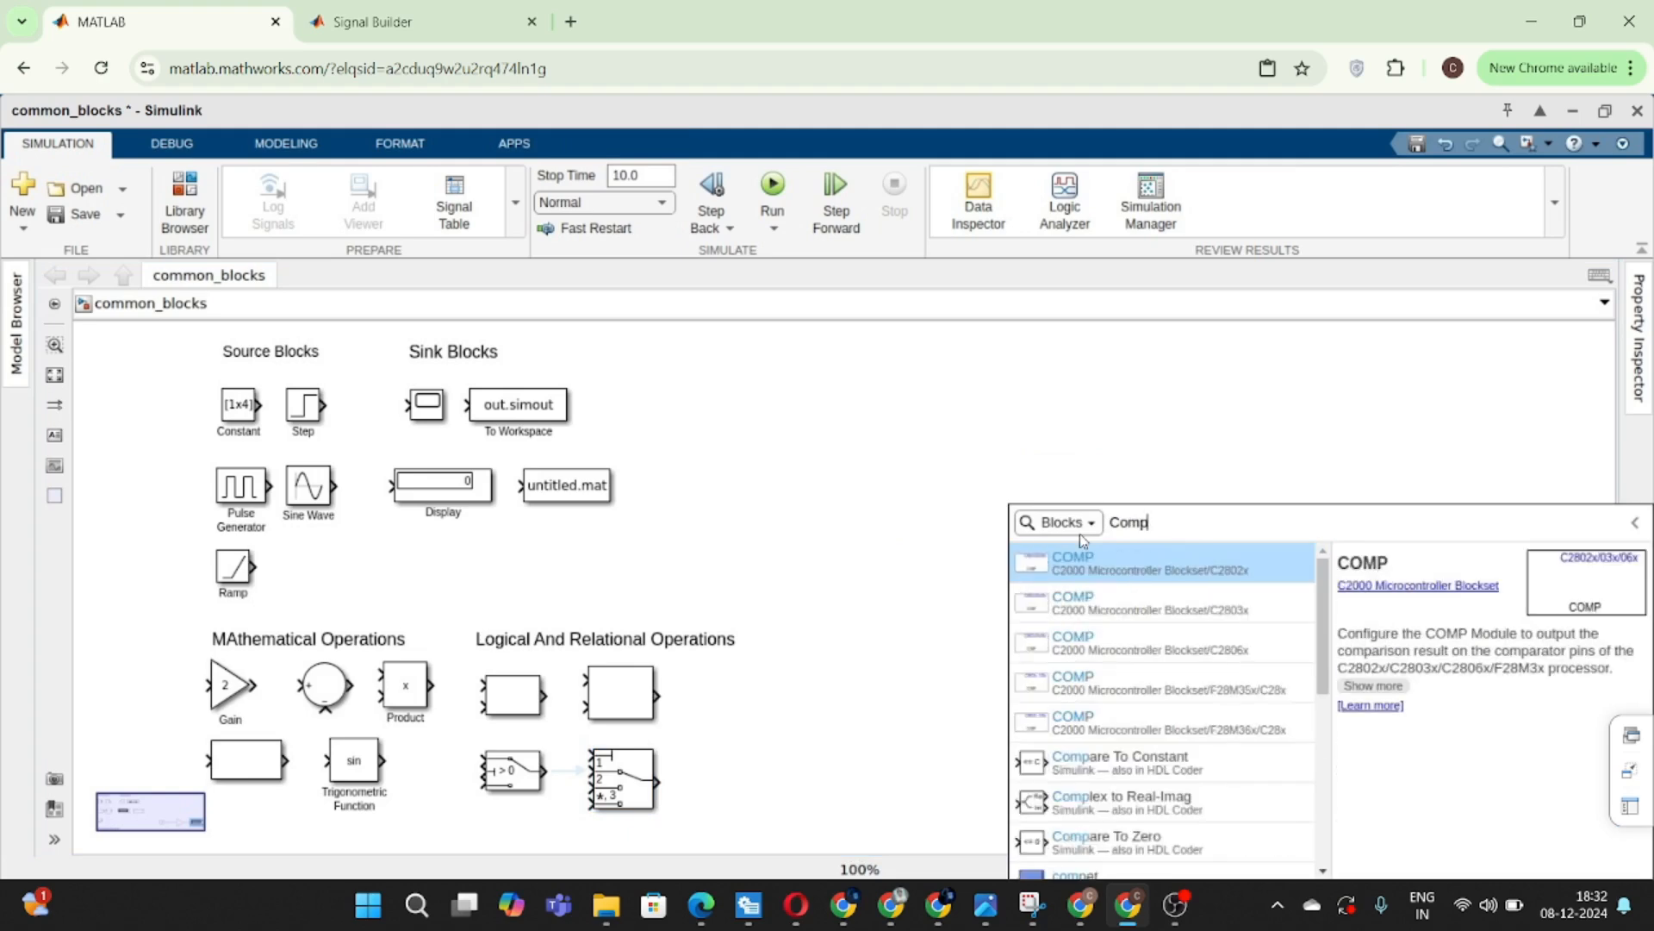
{"action": "type", "text": "are to"}
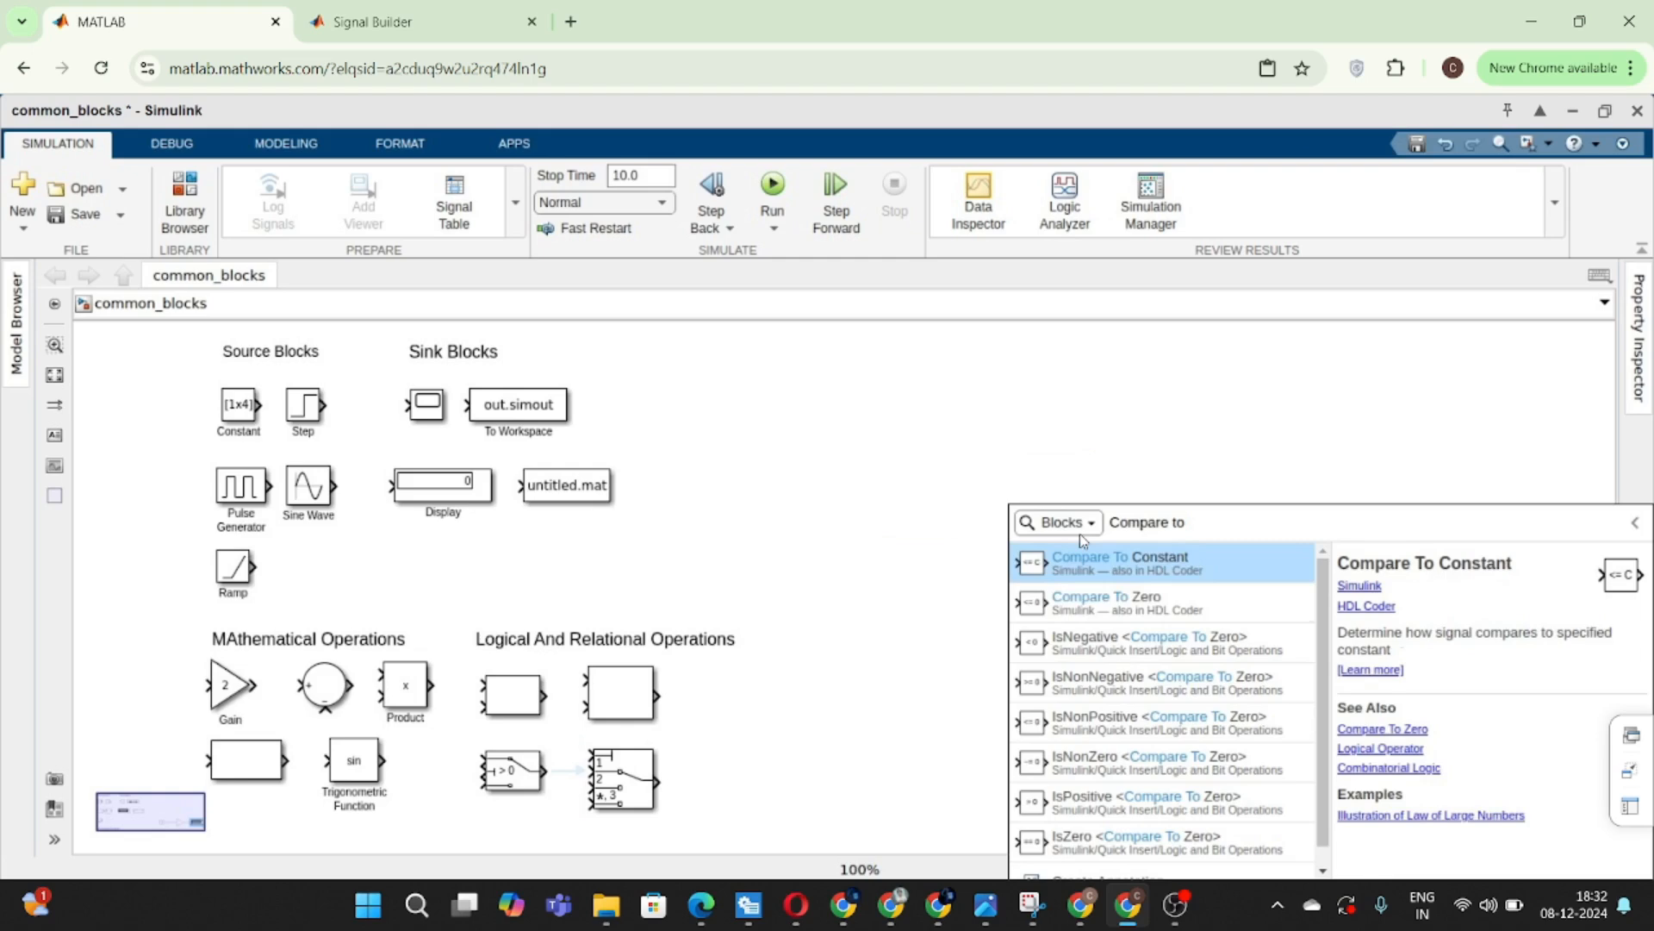
{"action": "key", "text": "Down"}
{"action": "key", "text": "Return"}
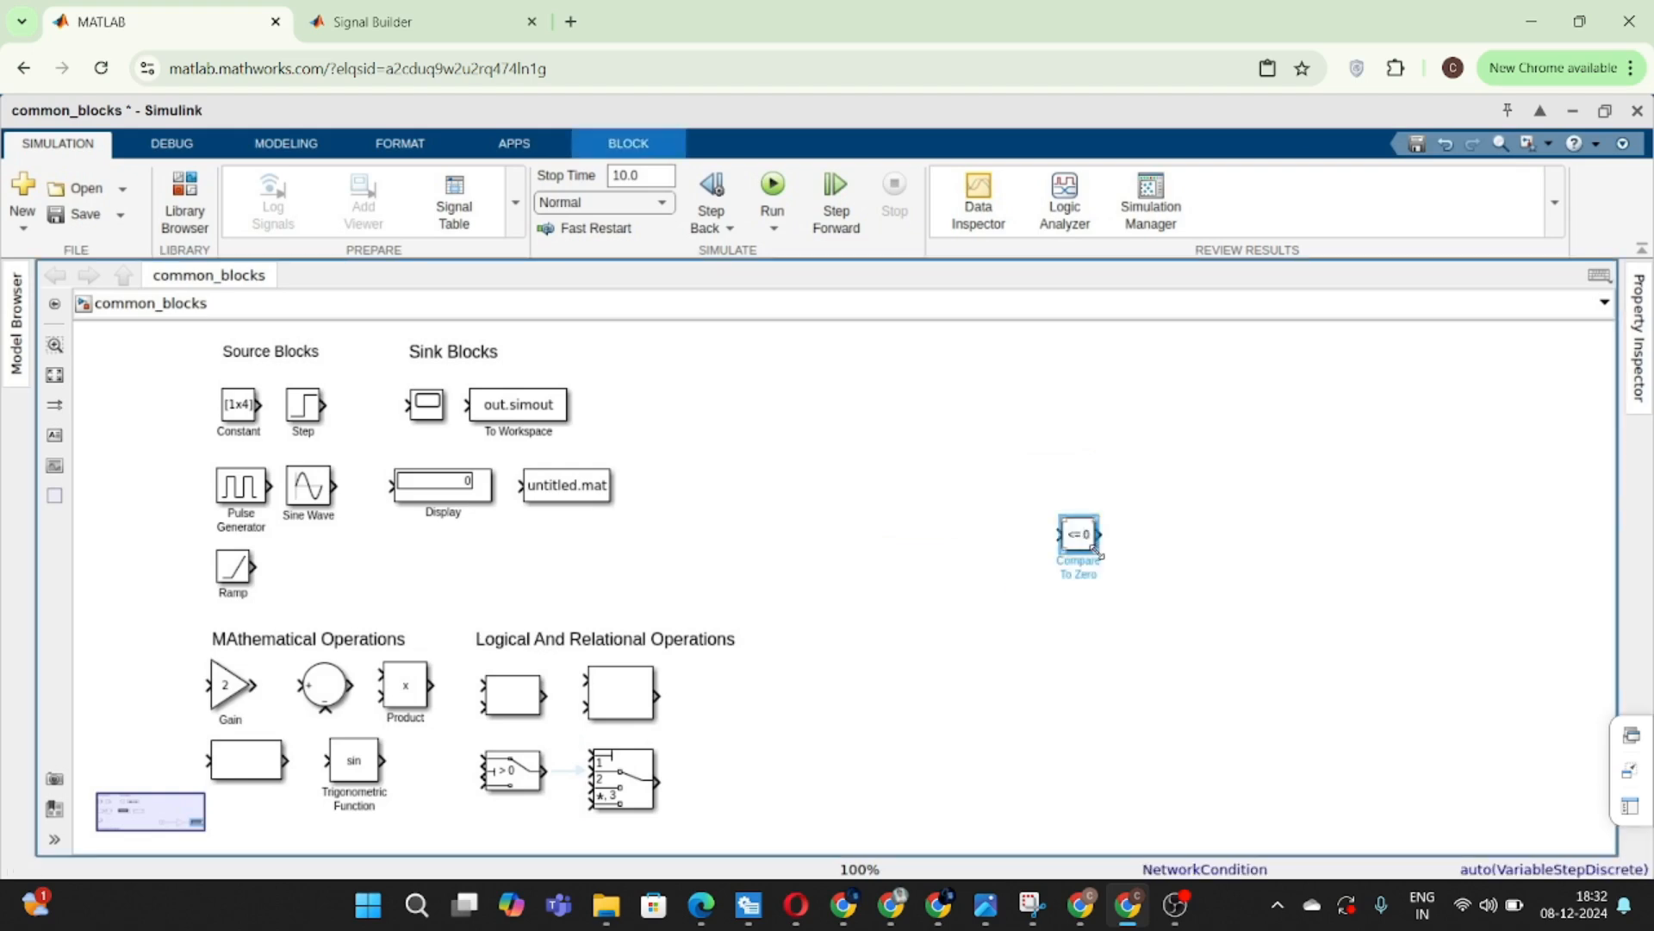
{"action": "left_click_drag", "start_coordinate": [1095, 552], "coordinate": [1124, 586]}
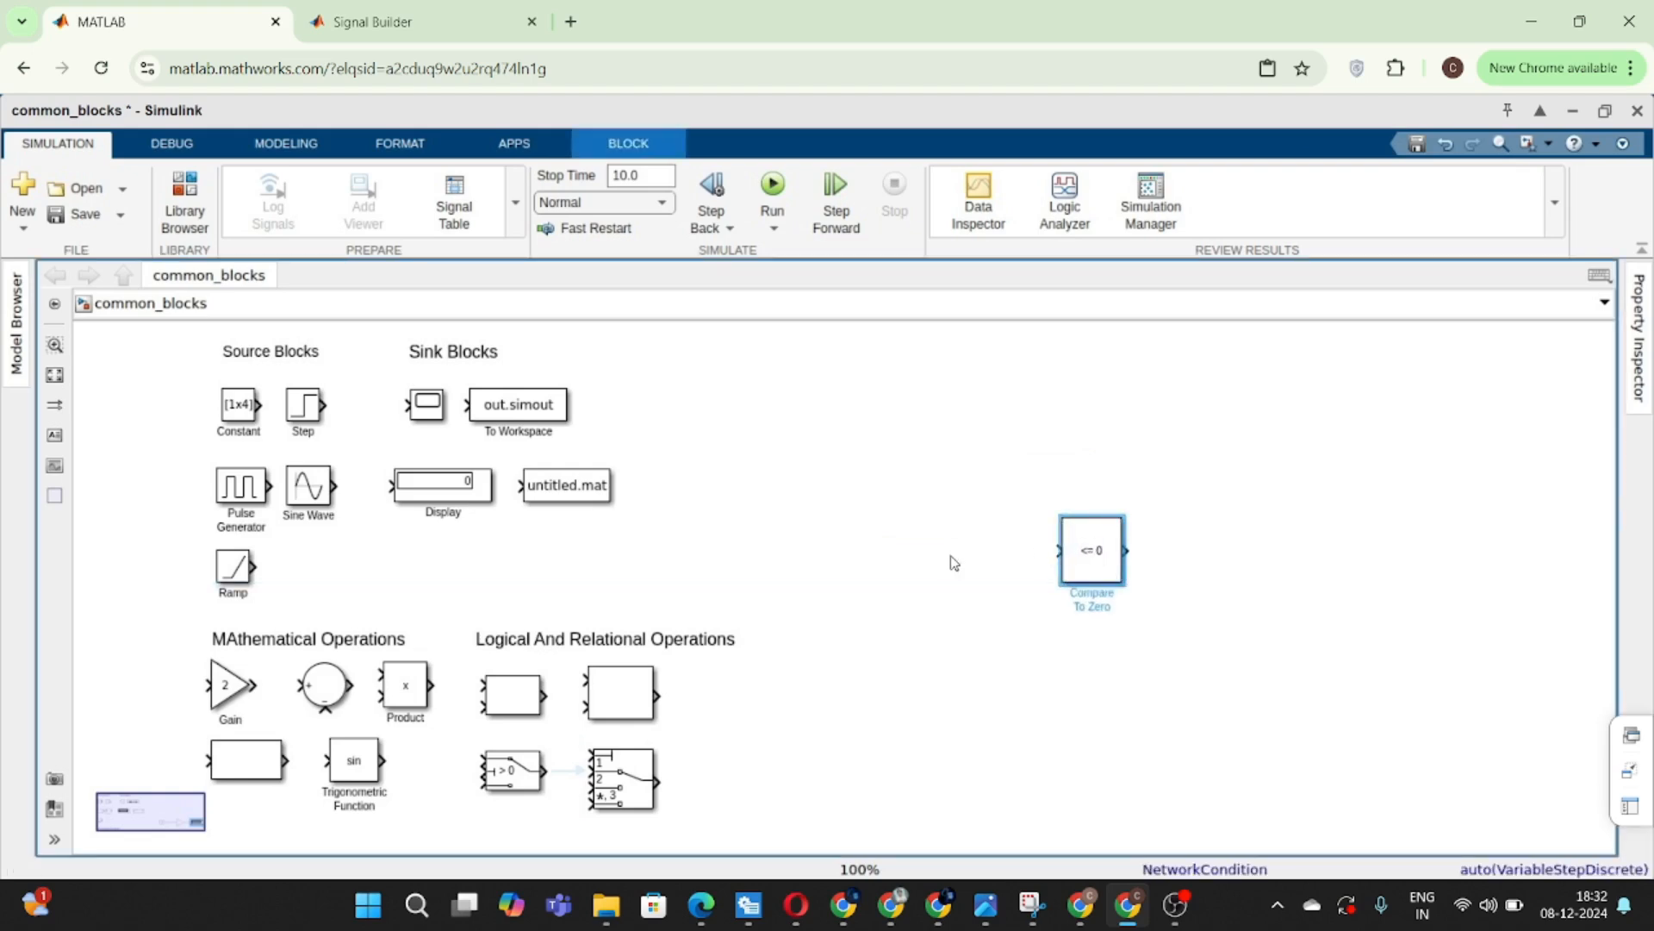
{"action": "left_click", "coordinate": [954, 563]}
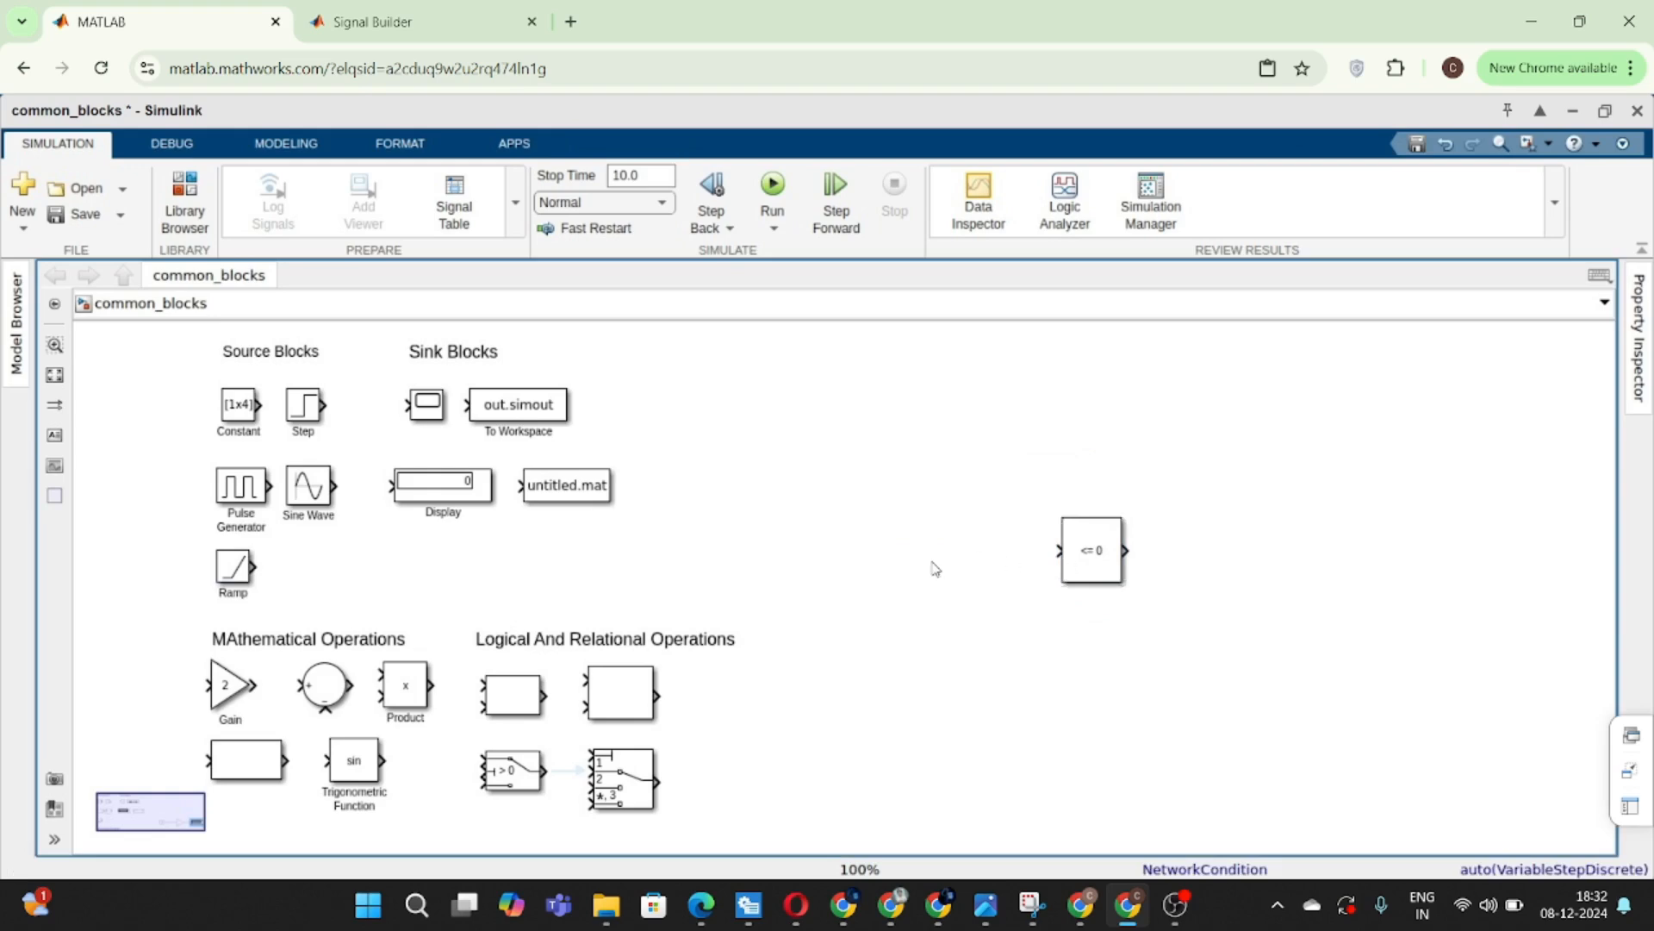
- Set the Compare To Zero block's operator to == and place it at the end of the first row under Logical And Relational Operations
{"action": "double_click", "coordinate": [1098, 559]}
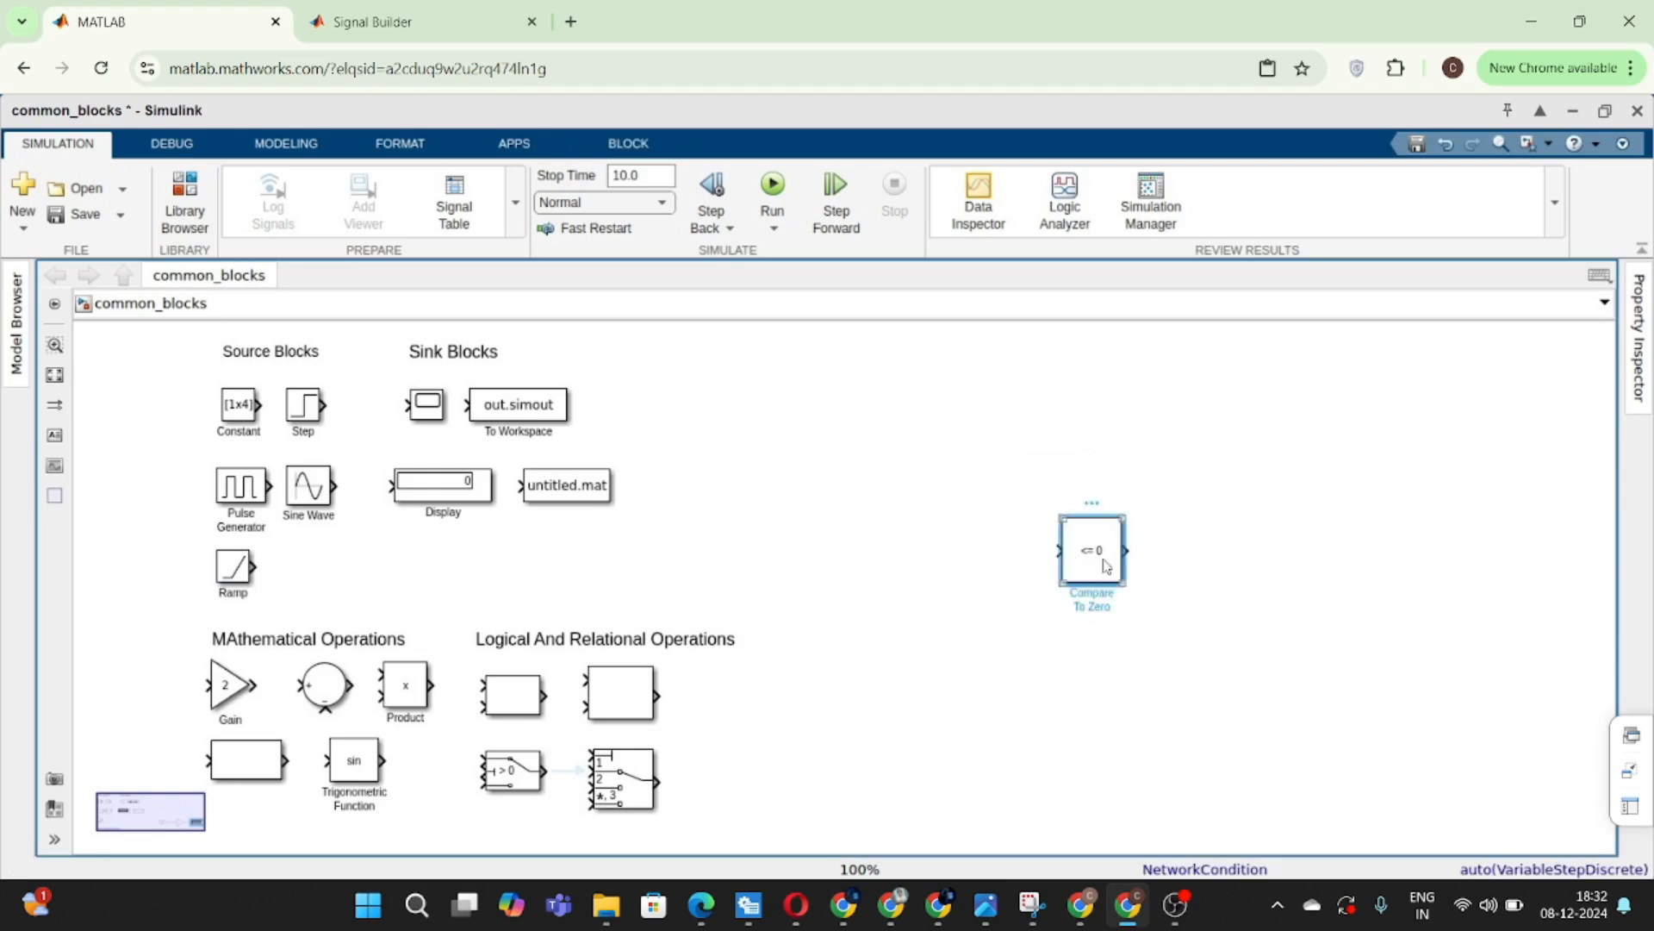
{"action": "left_click", "coordinate": [376, 283]}
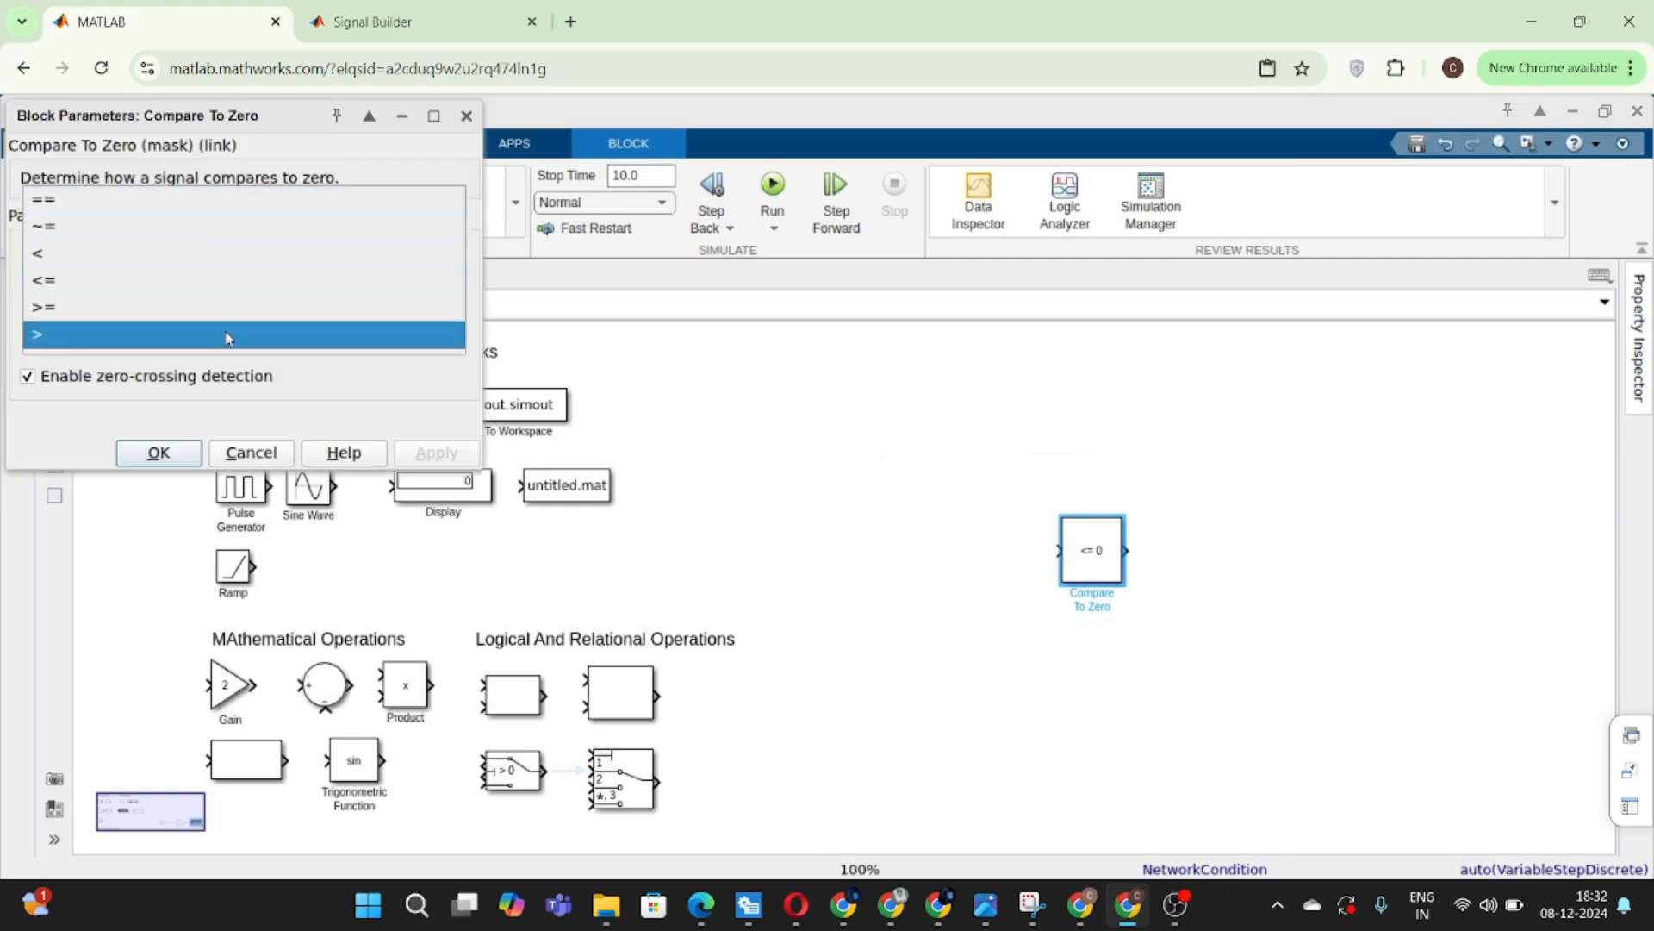
{"action": "left_click", "coordinate": [385, 168]}
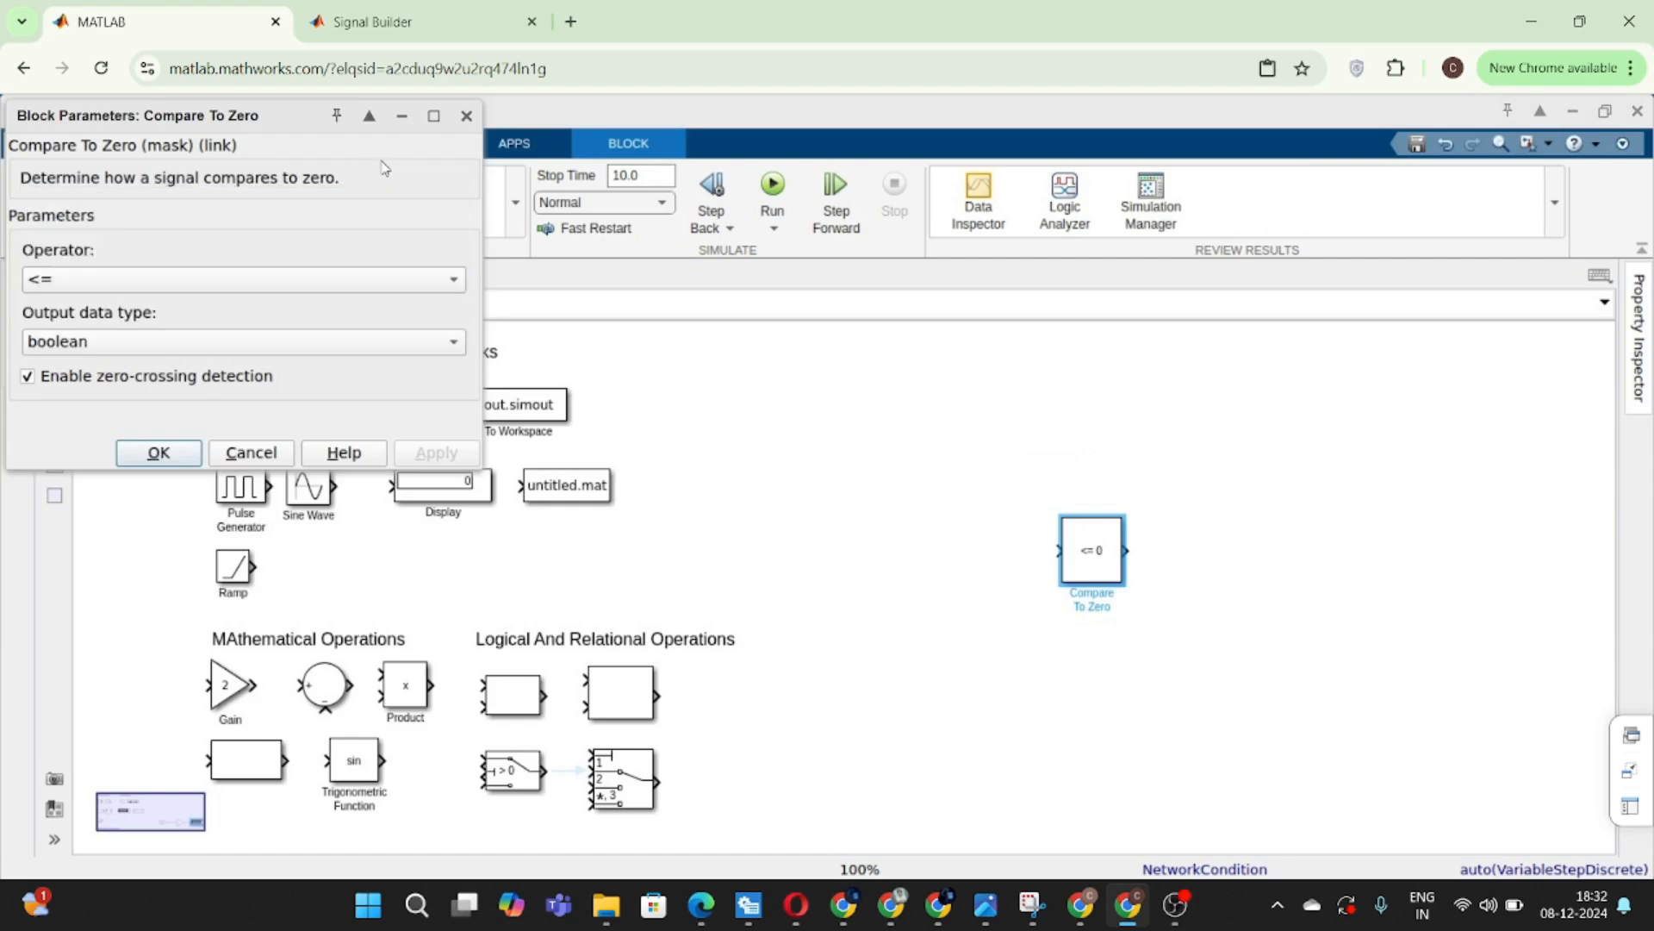
{"action": "left_click", "coordinate": [215, 279]}
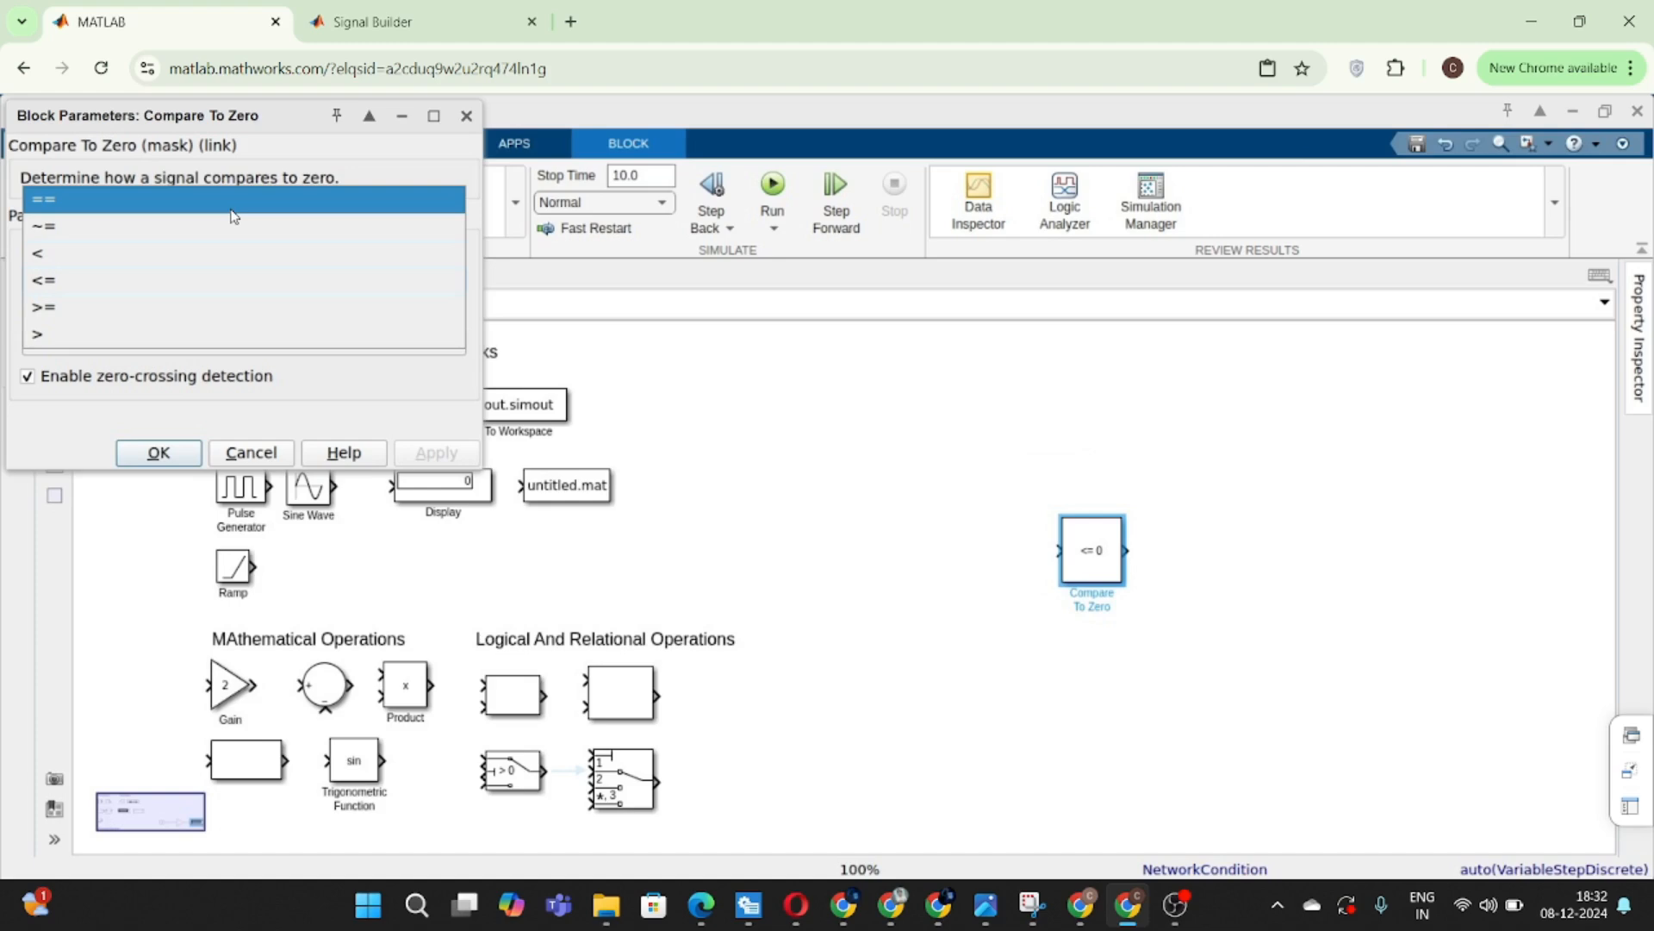
{"action": "left_click", "coordinate": [233, 216]}
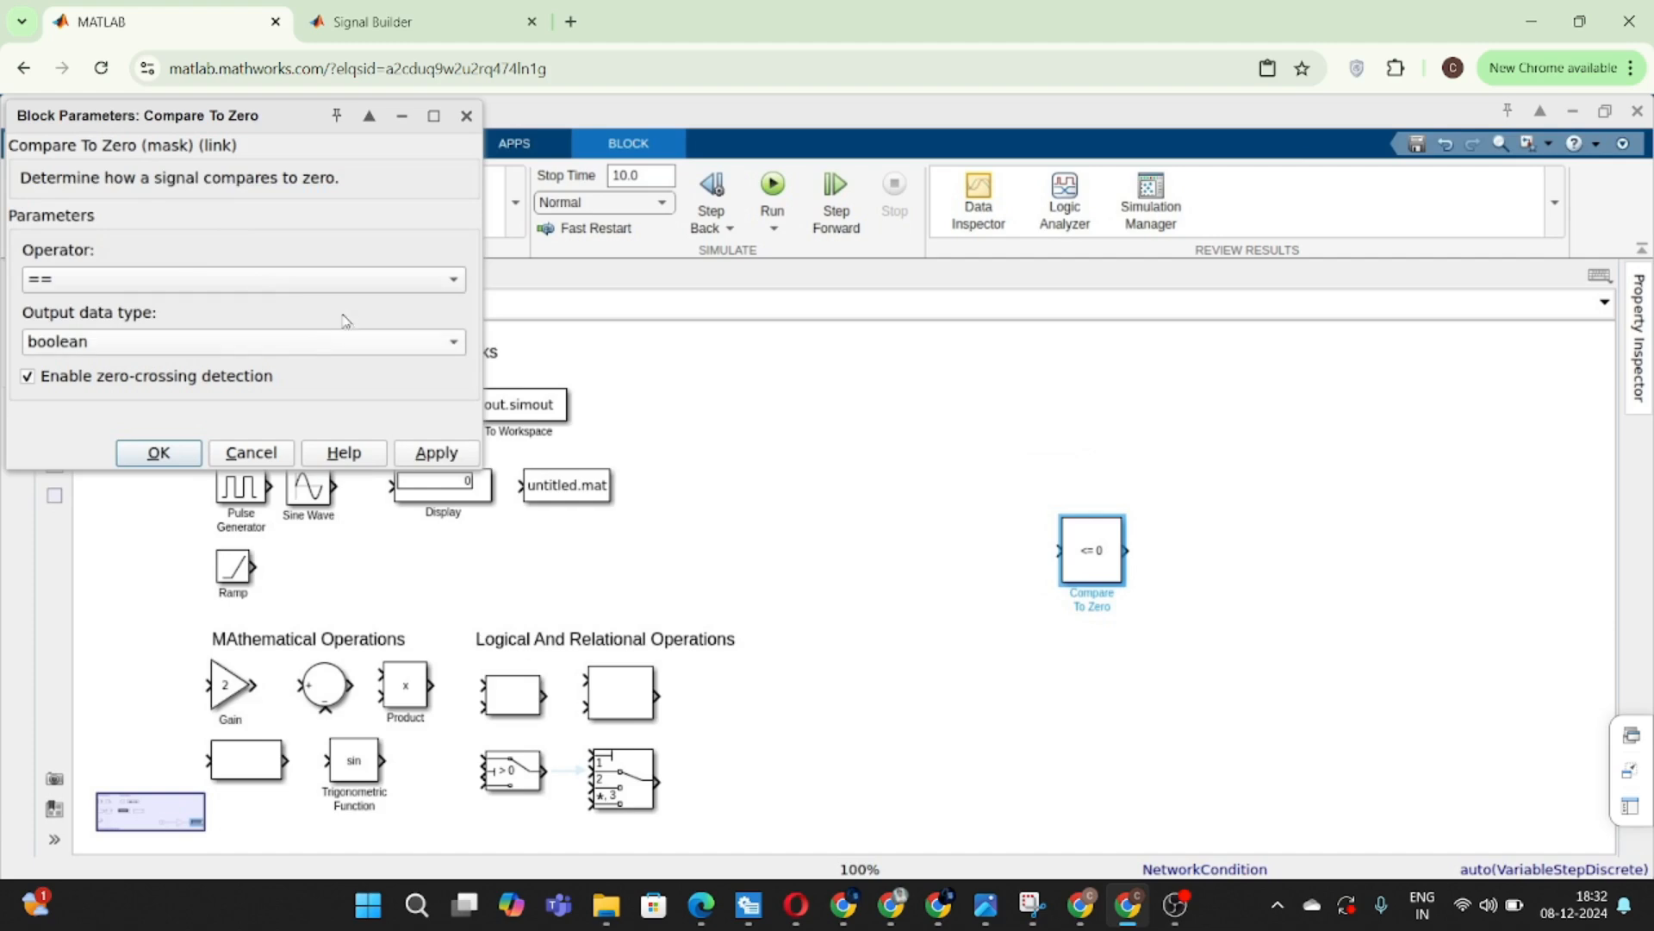
{"action": "left_click", "coordinate": [307, 286]}
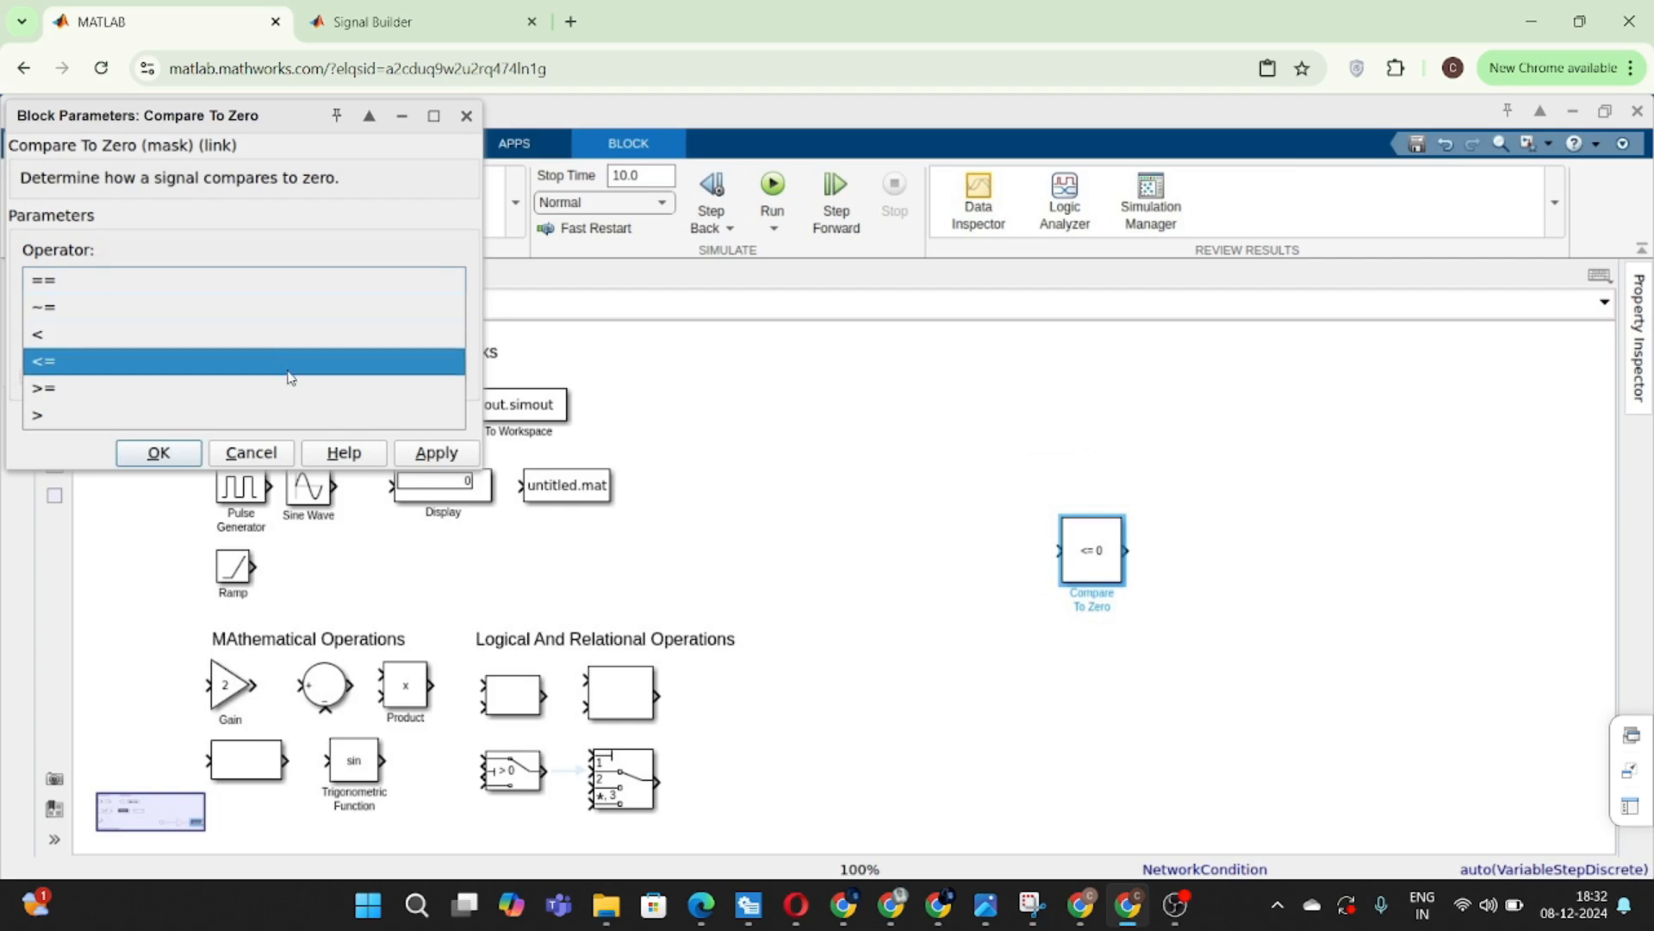
{"action": "left_click", "coordinate": [392, 229]}
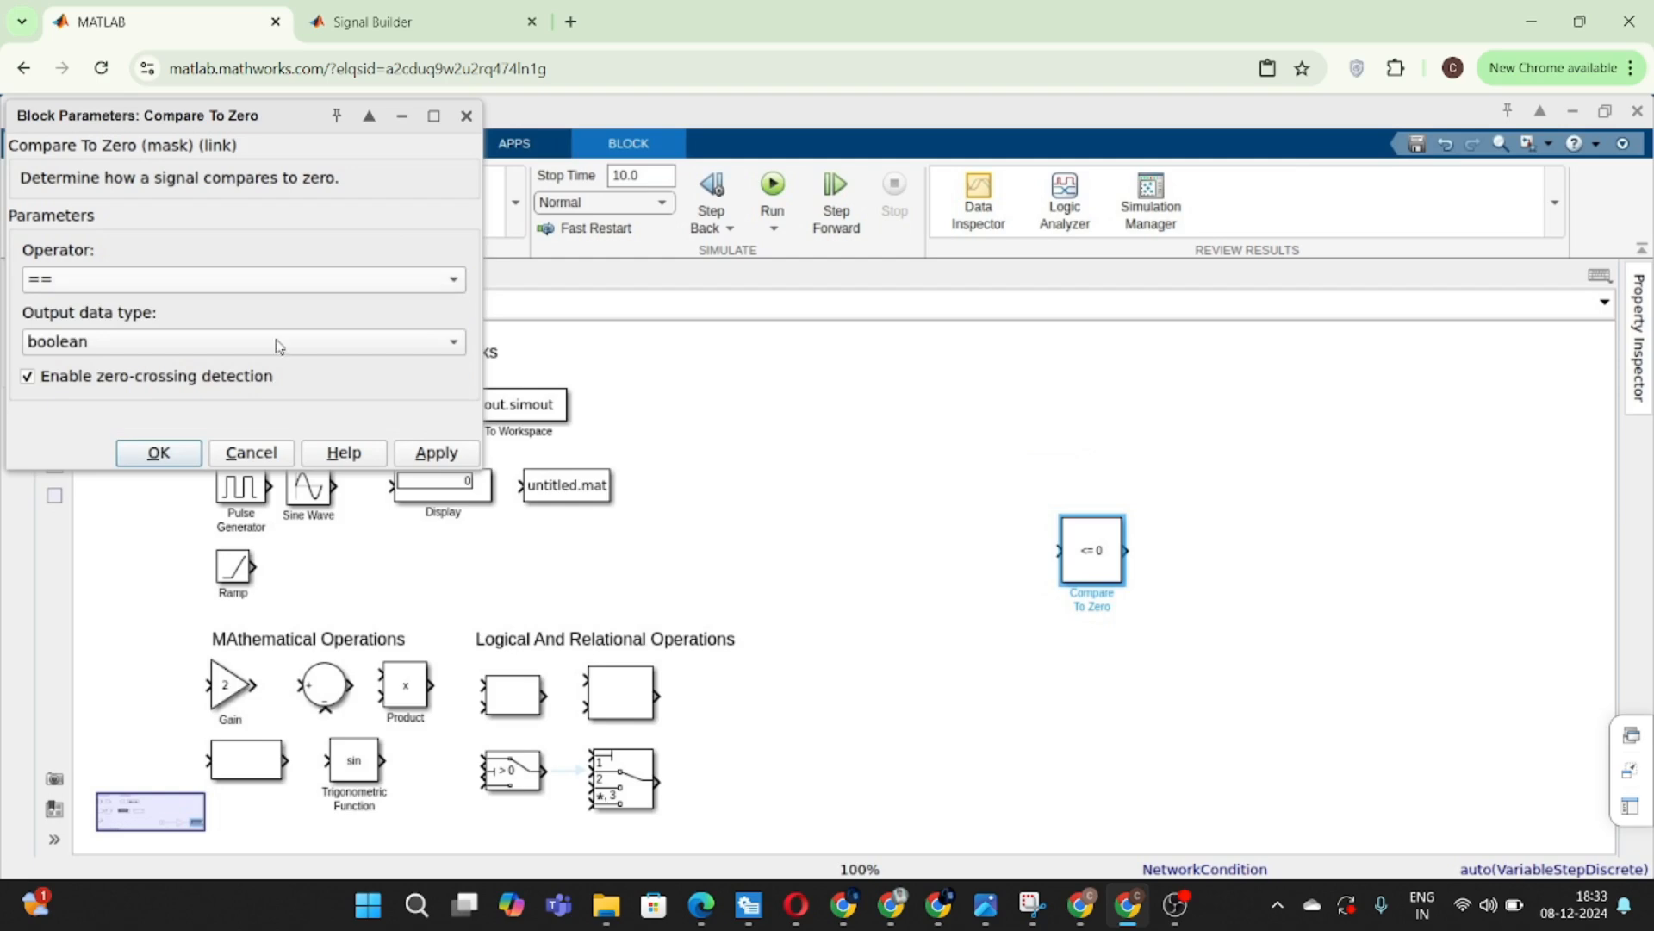
{"action": "left_click", "coordinate": [169, 446]}
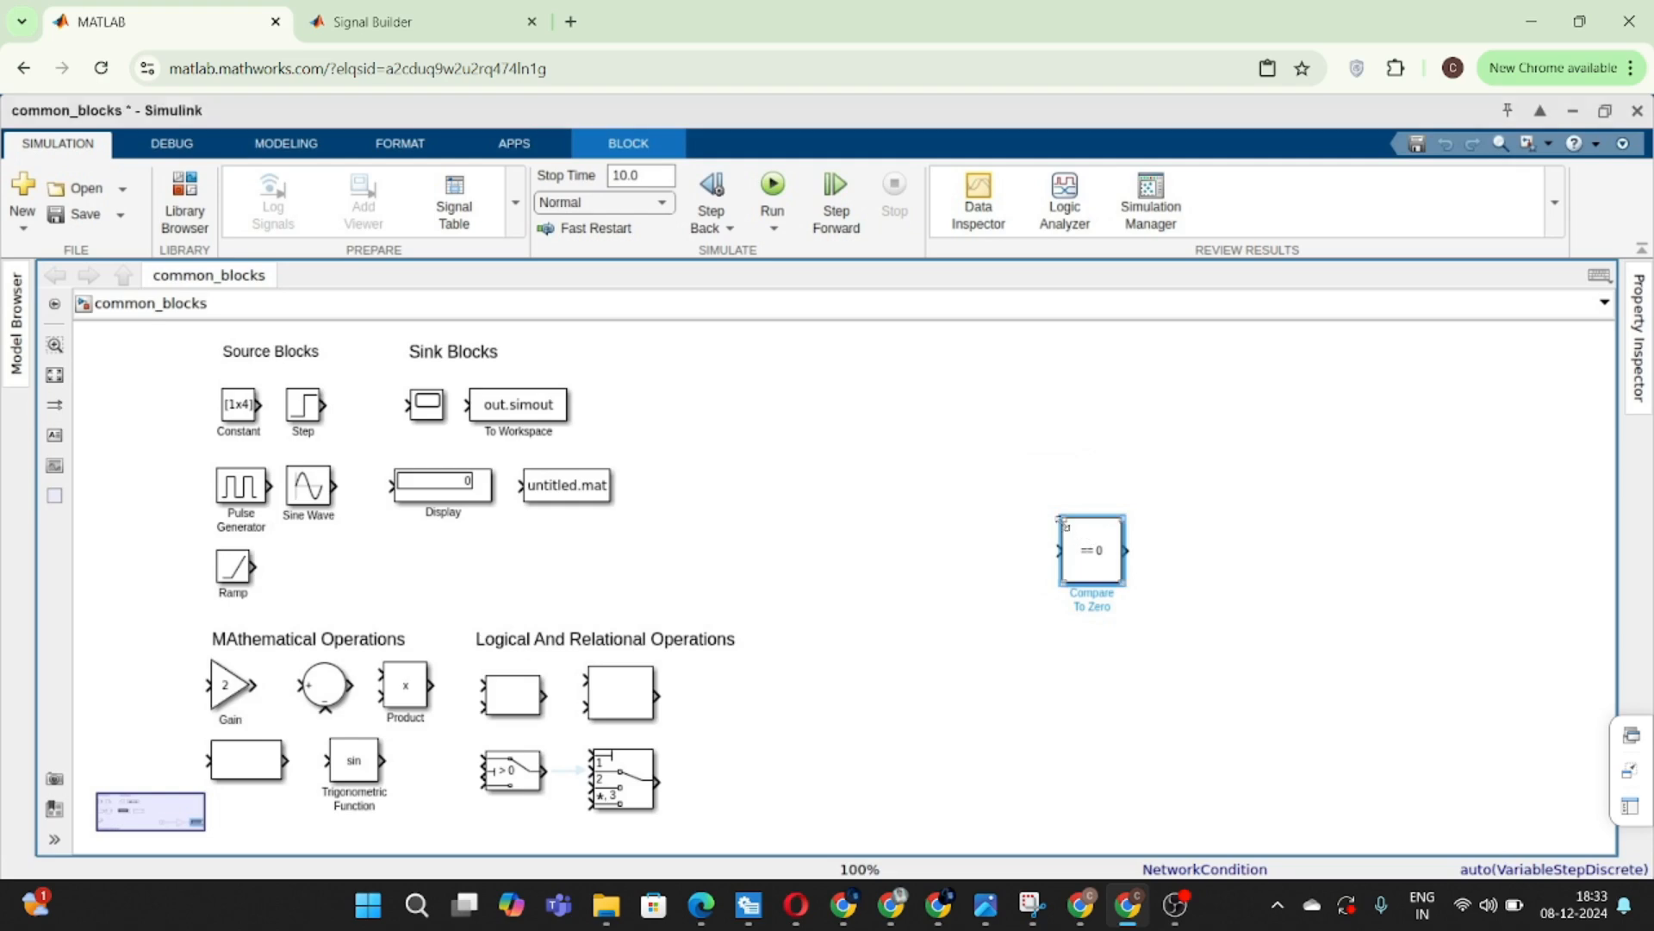
{"action": "left_click_drag", "start_coordinate": [1062, 517], "coordinate": [714, 689]}
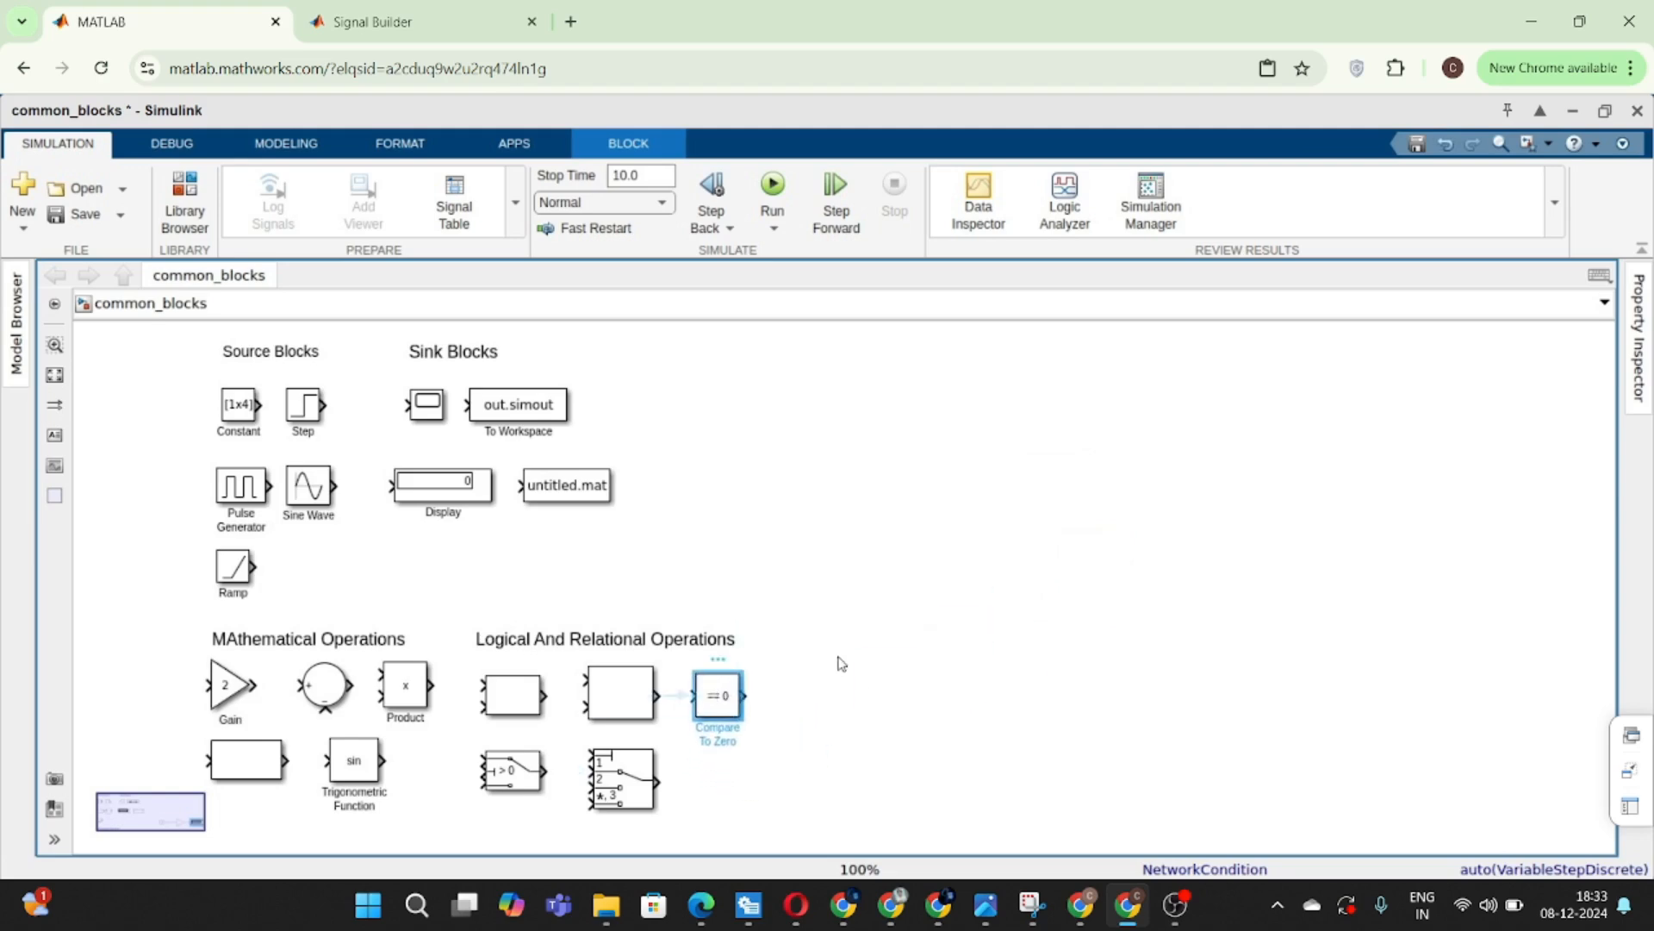
{"action": "left_click", "coordinate": [884, 654]}
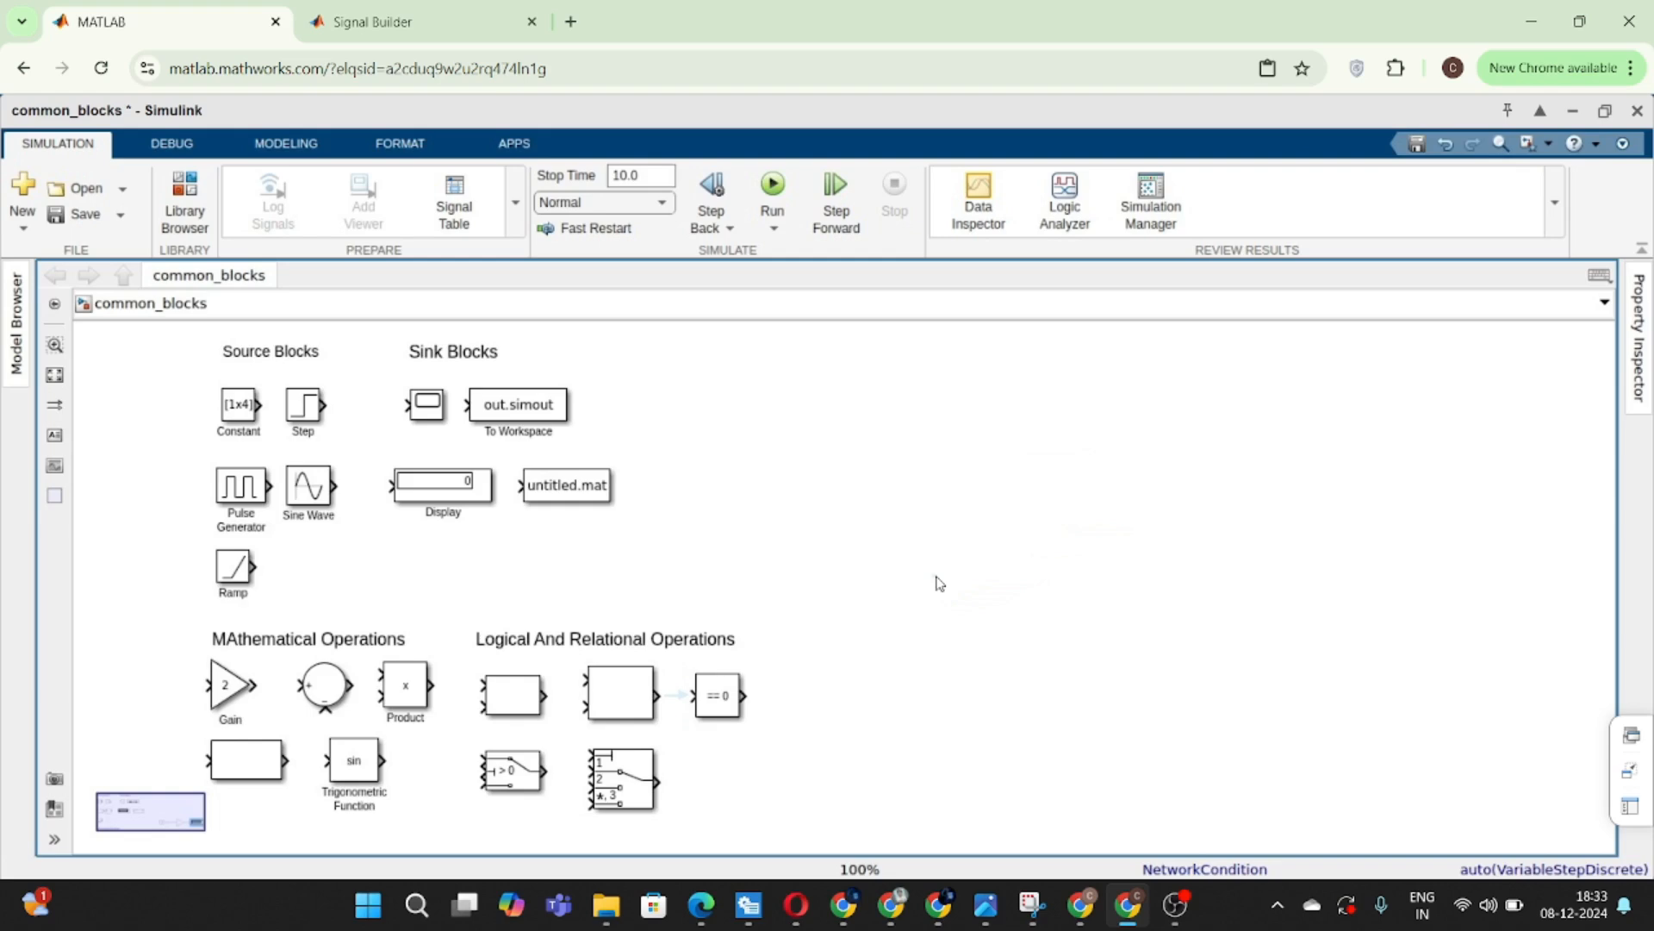
- Add an annotation reading "Singal Routing" in the empty canvas area
{"action": "double_click", "coordinate": [1043, 443]}
{"action": "type", "text": "S"}
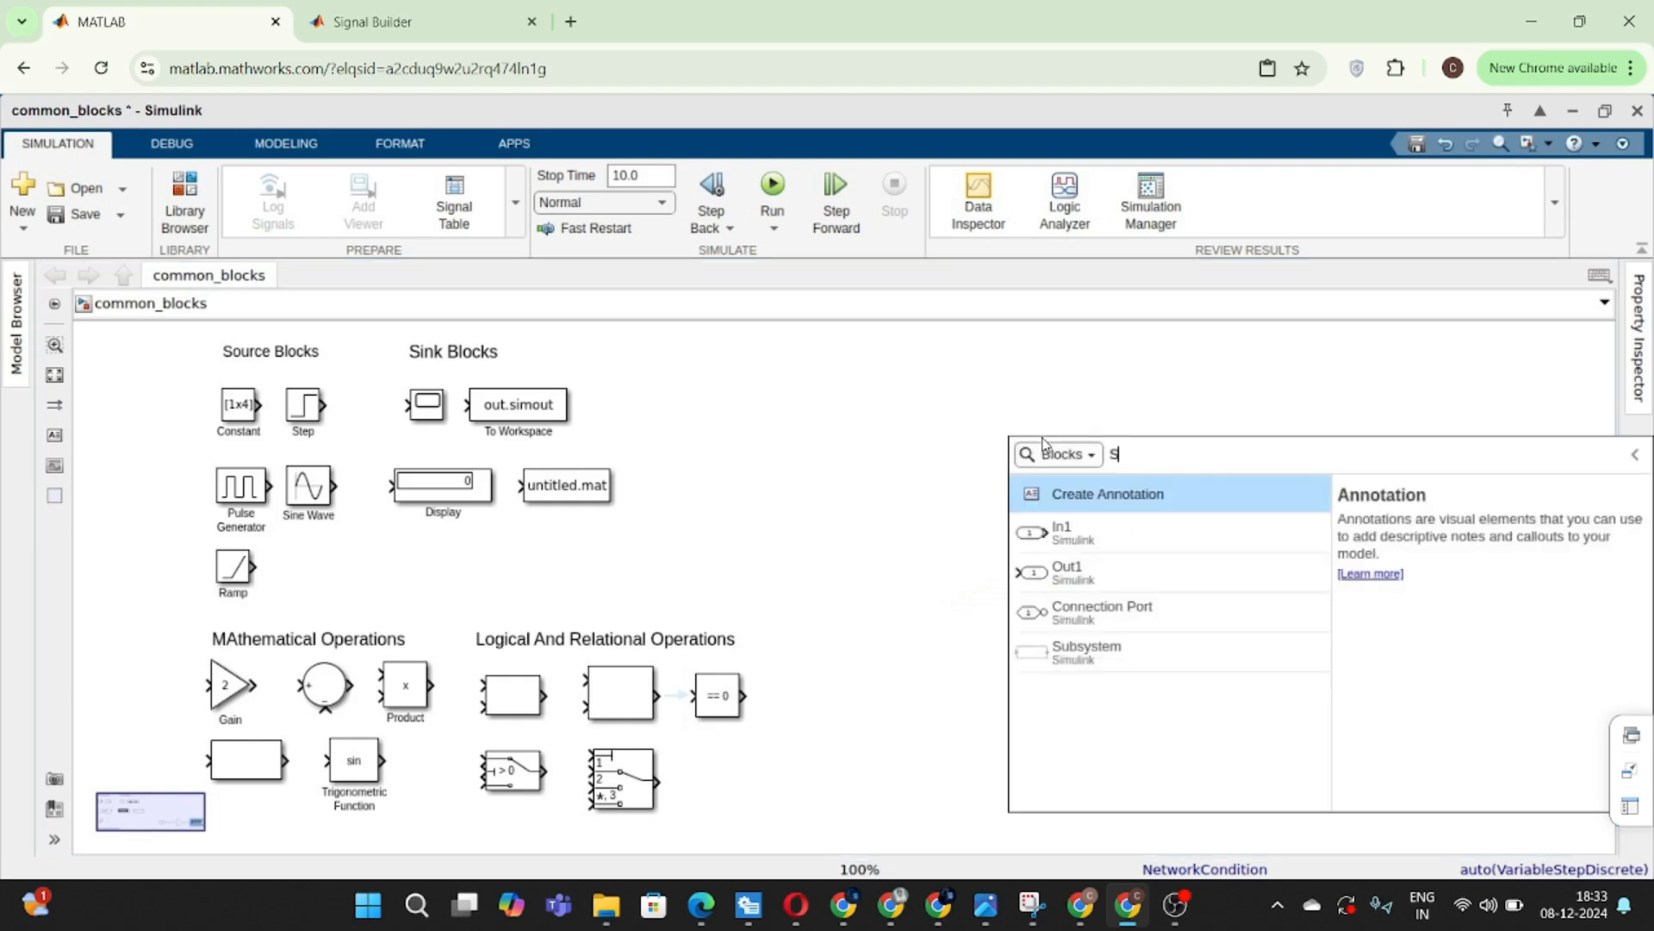
{"action": "type", "text": "ingal"}
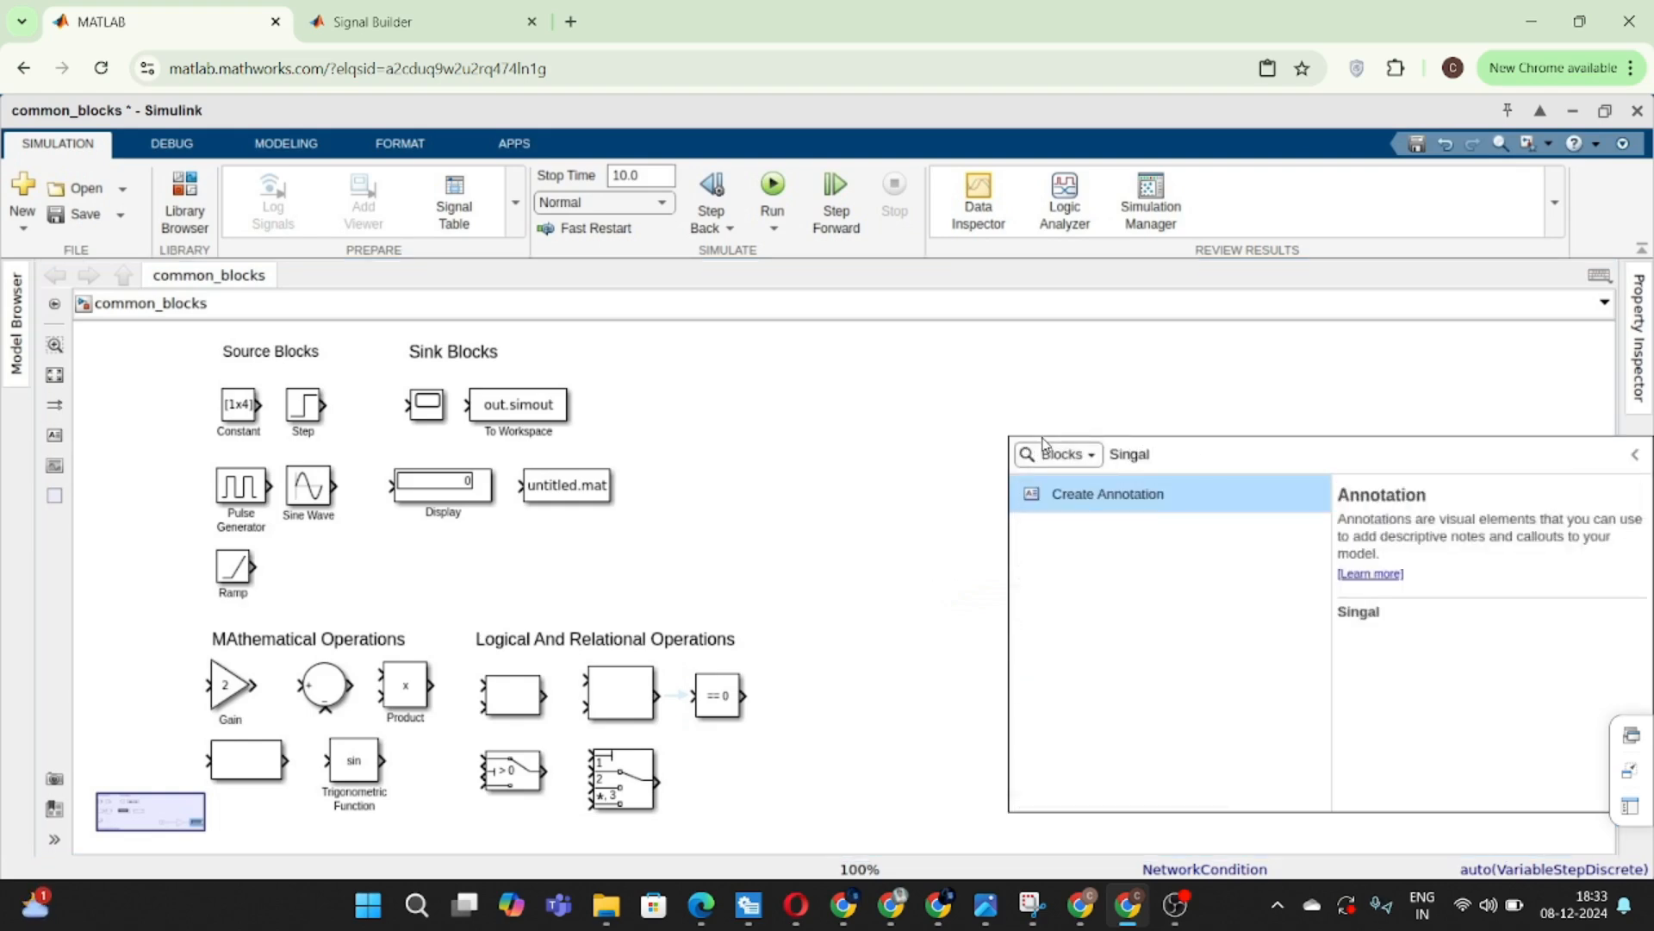
{"action": "type", "text": " Routing"}
{"action": "key", "text": "Return"}
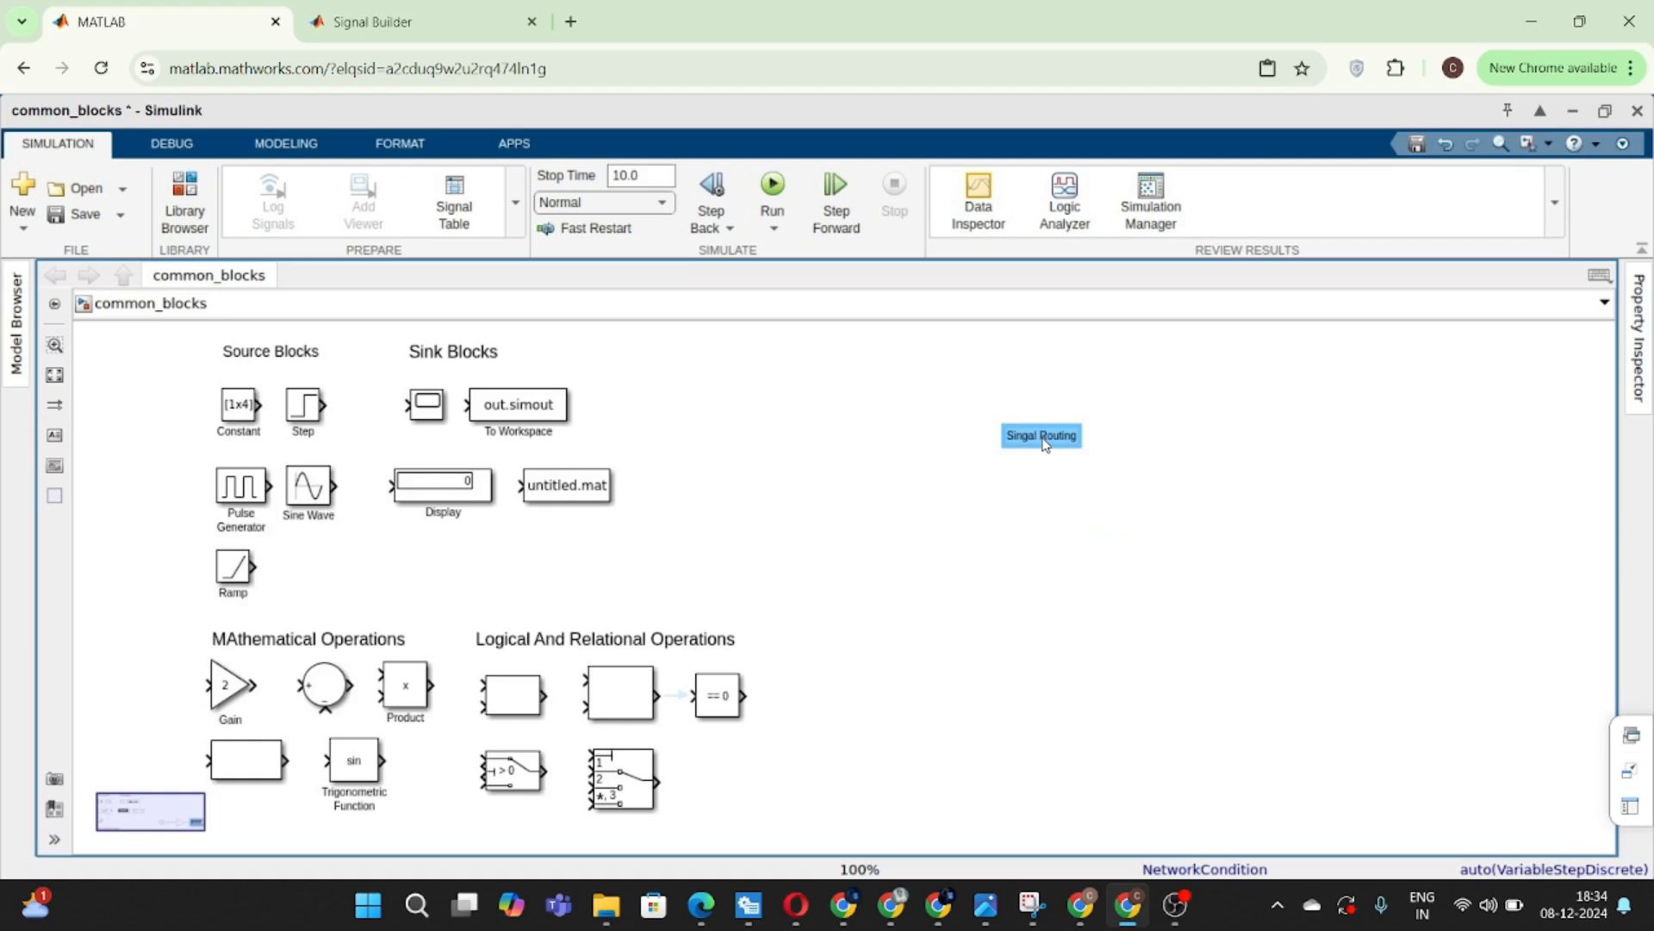
- Enlarge the text of the "Singal Routing" annotation to font size 18, keeping its wording free of stray characters
{"action": "left_click", "coordinate": [1042, 438]}
{"action": "type", "text": "a"}
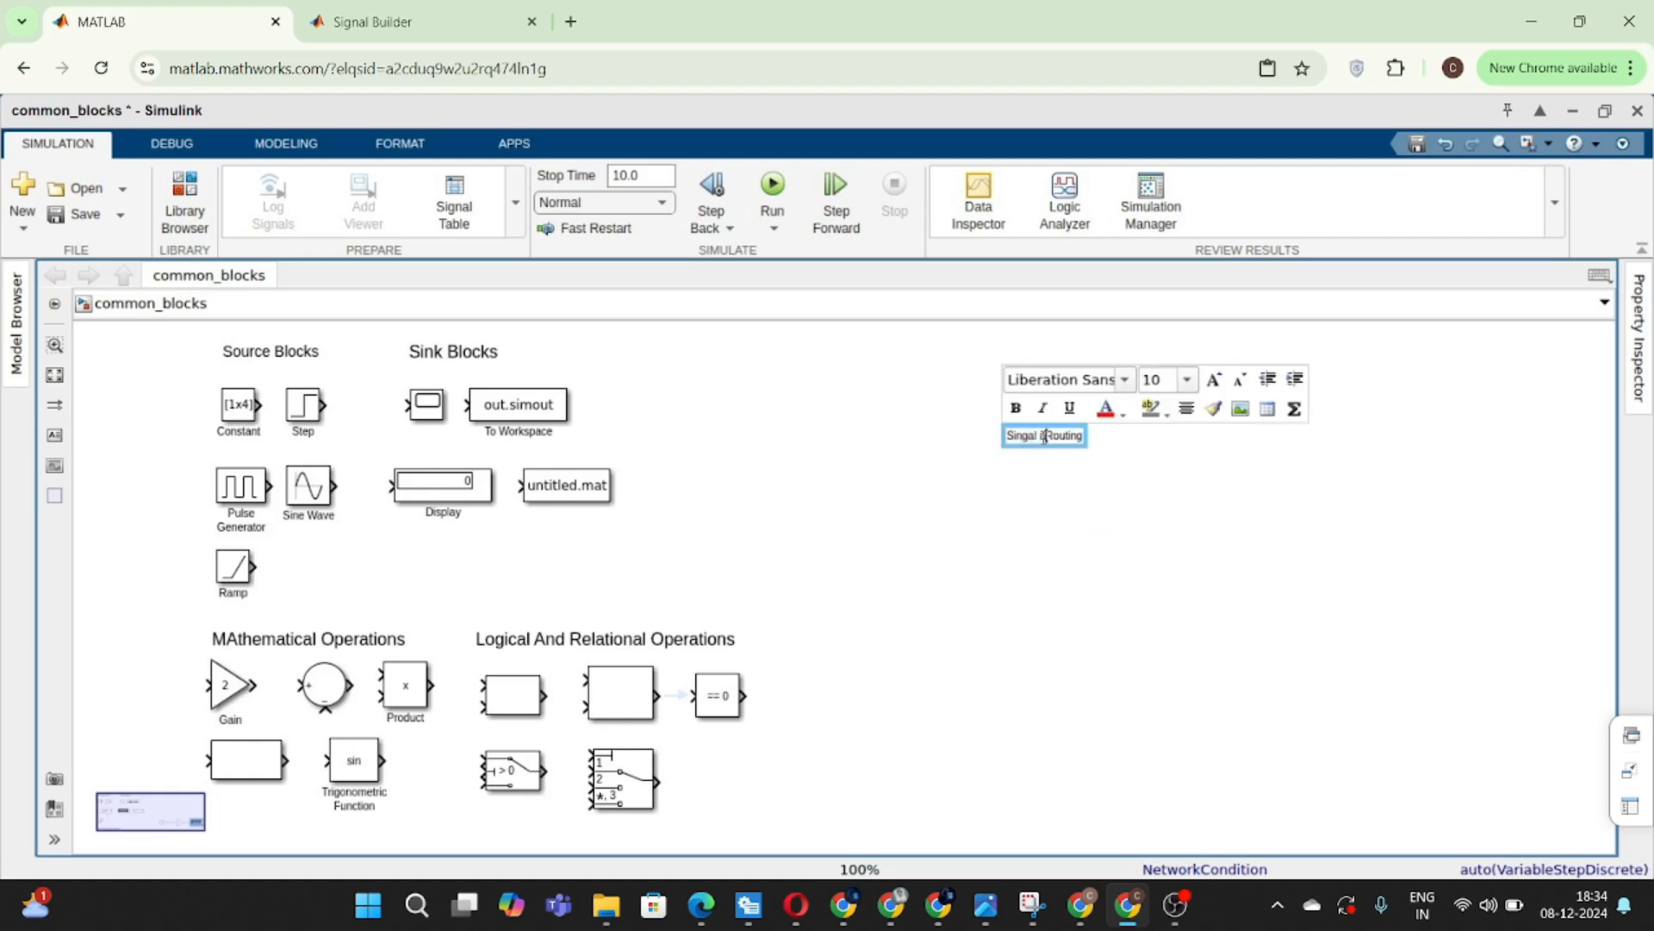
{"action": "key", "text": "ctrl+a"}
{"action": "left_click", "coordinate": [1215, 379]}
{"action": "left_click", "coordinate": [1215, 379]}
{"action": "left_click", "coordinate": [1215, 379]}
{"action": "left_click", "coordinate": [1215, 379]}
{"action": "left_click", "coordinate": [1215, 379]}
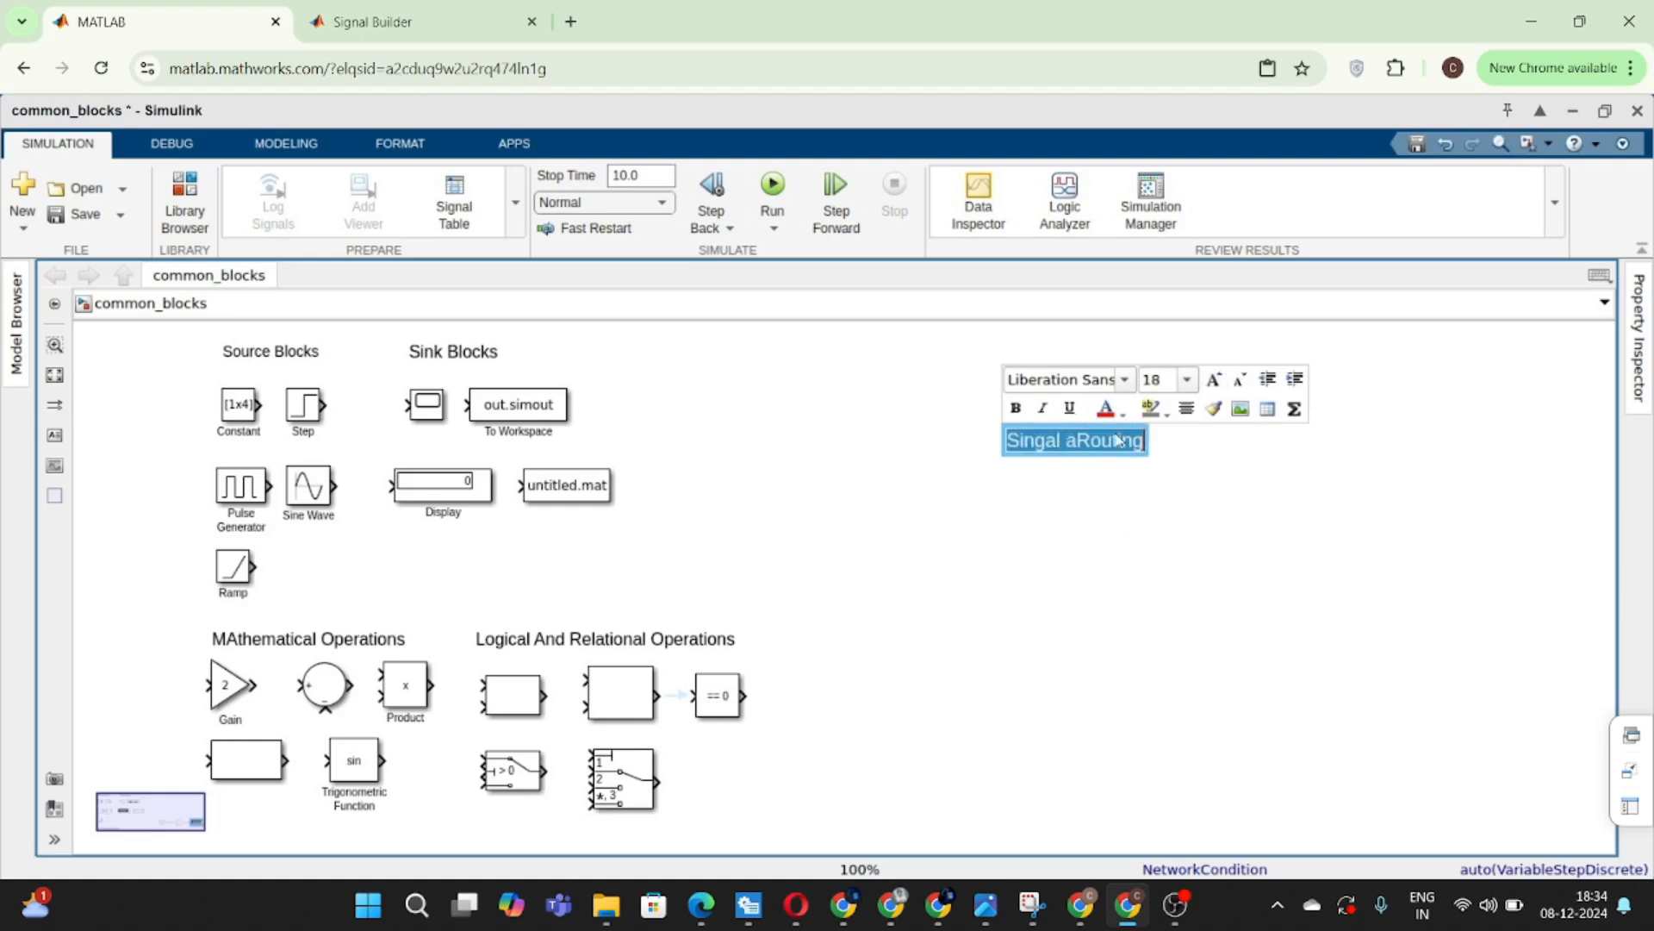
{"action": "left_click", "coordinate": [1074, 444]}
{"action": "key", "text": "BackSpace"}
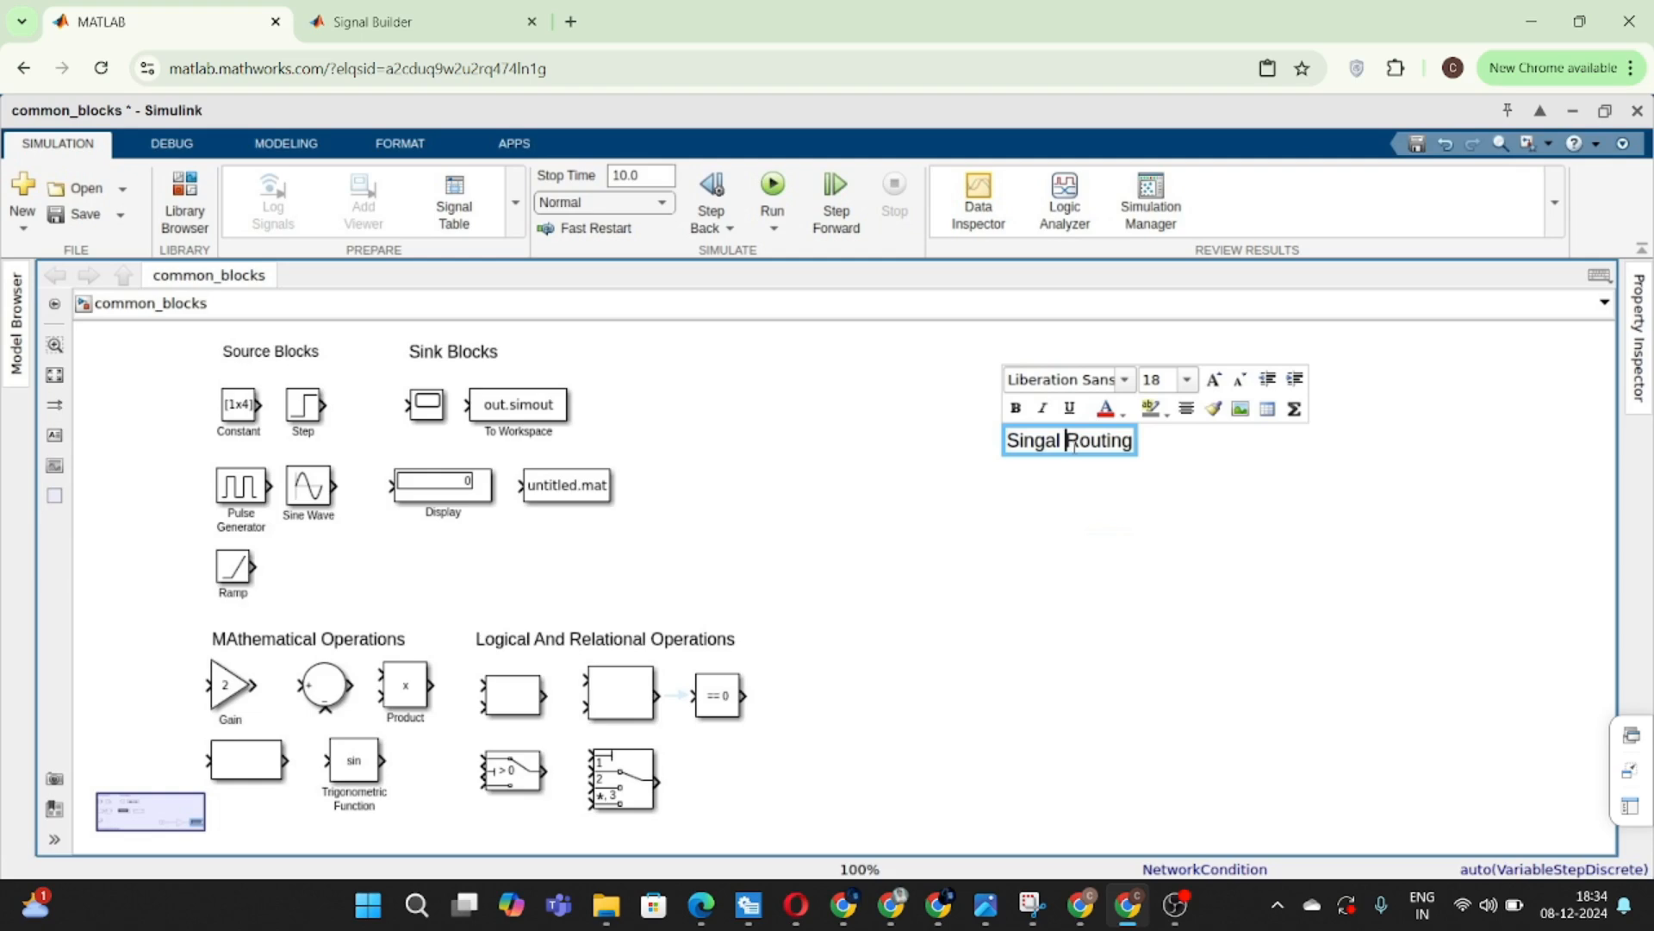
{"action": "left_click", "coordinate": [1025, 567]}
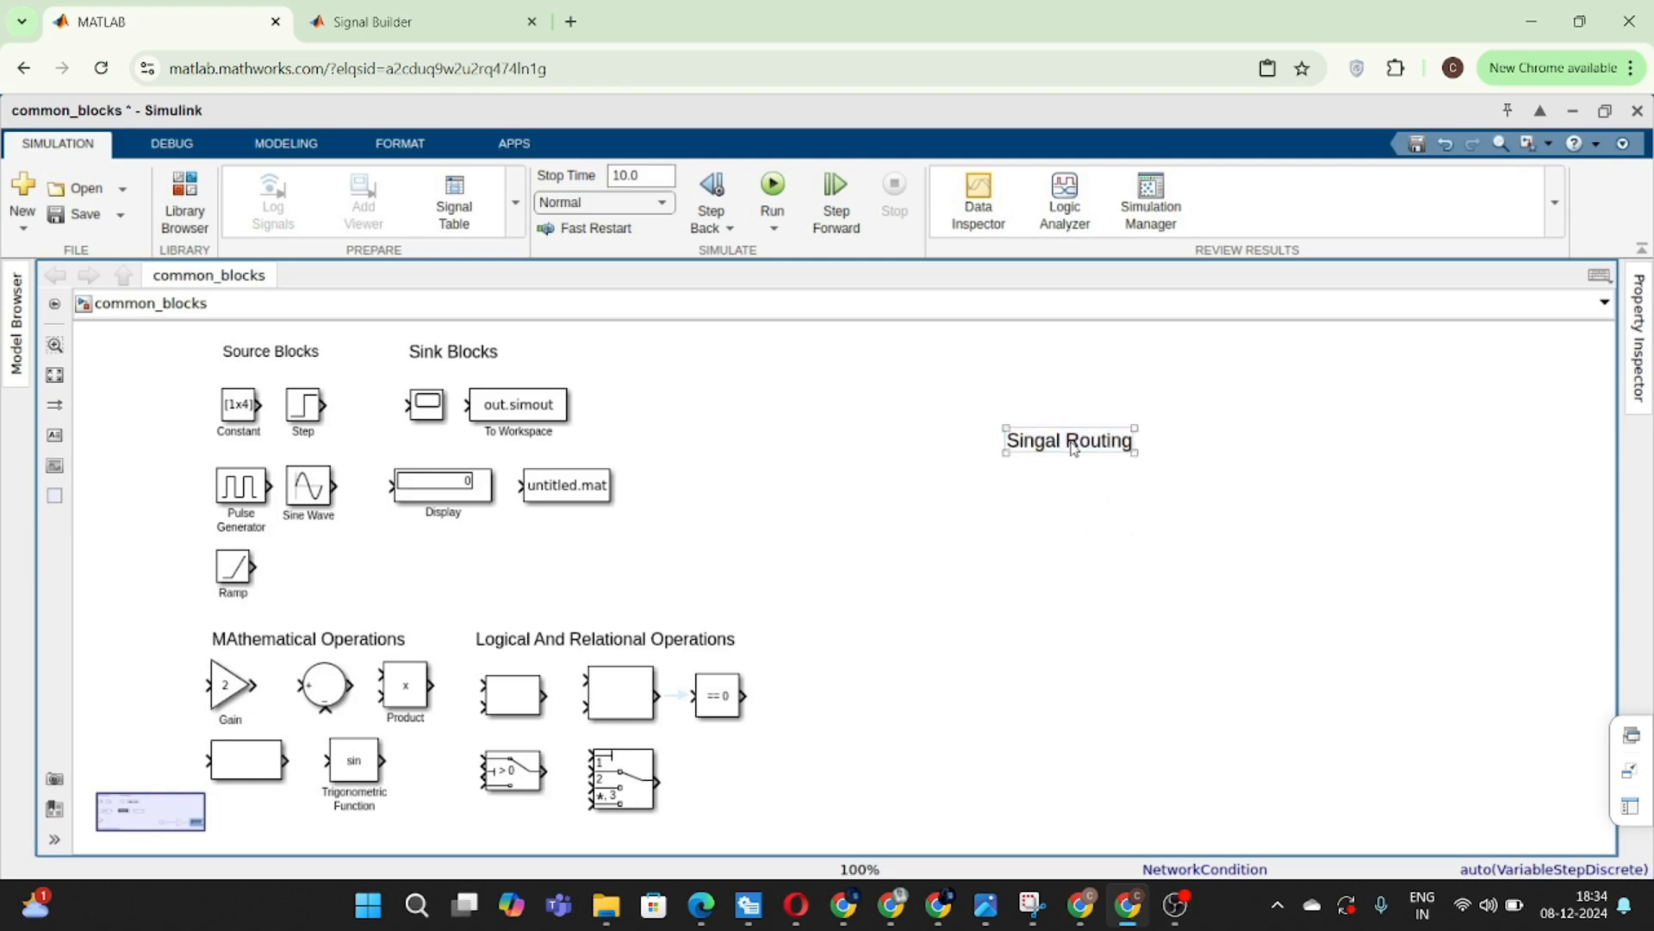
- Move the "Singal Routing" heading level with the Sink Blocks heading and save the model
{"action": "left_click_drag", "start_coordinate": [1058, 442], "coordinate": [760, 354]}
{"action": "left_click", "coordinate": [865, 461]}
{"action": "key", "text": "ctrl+s"}
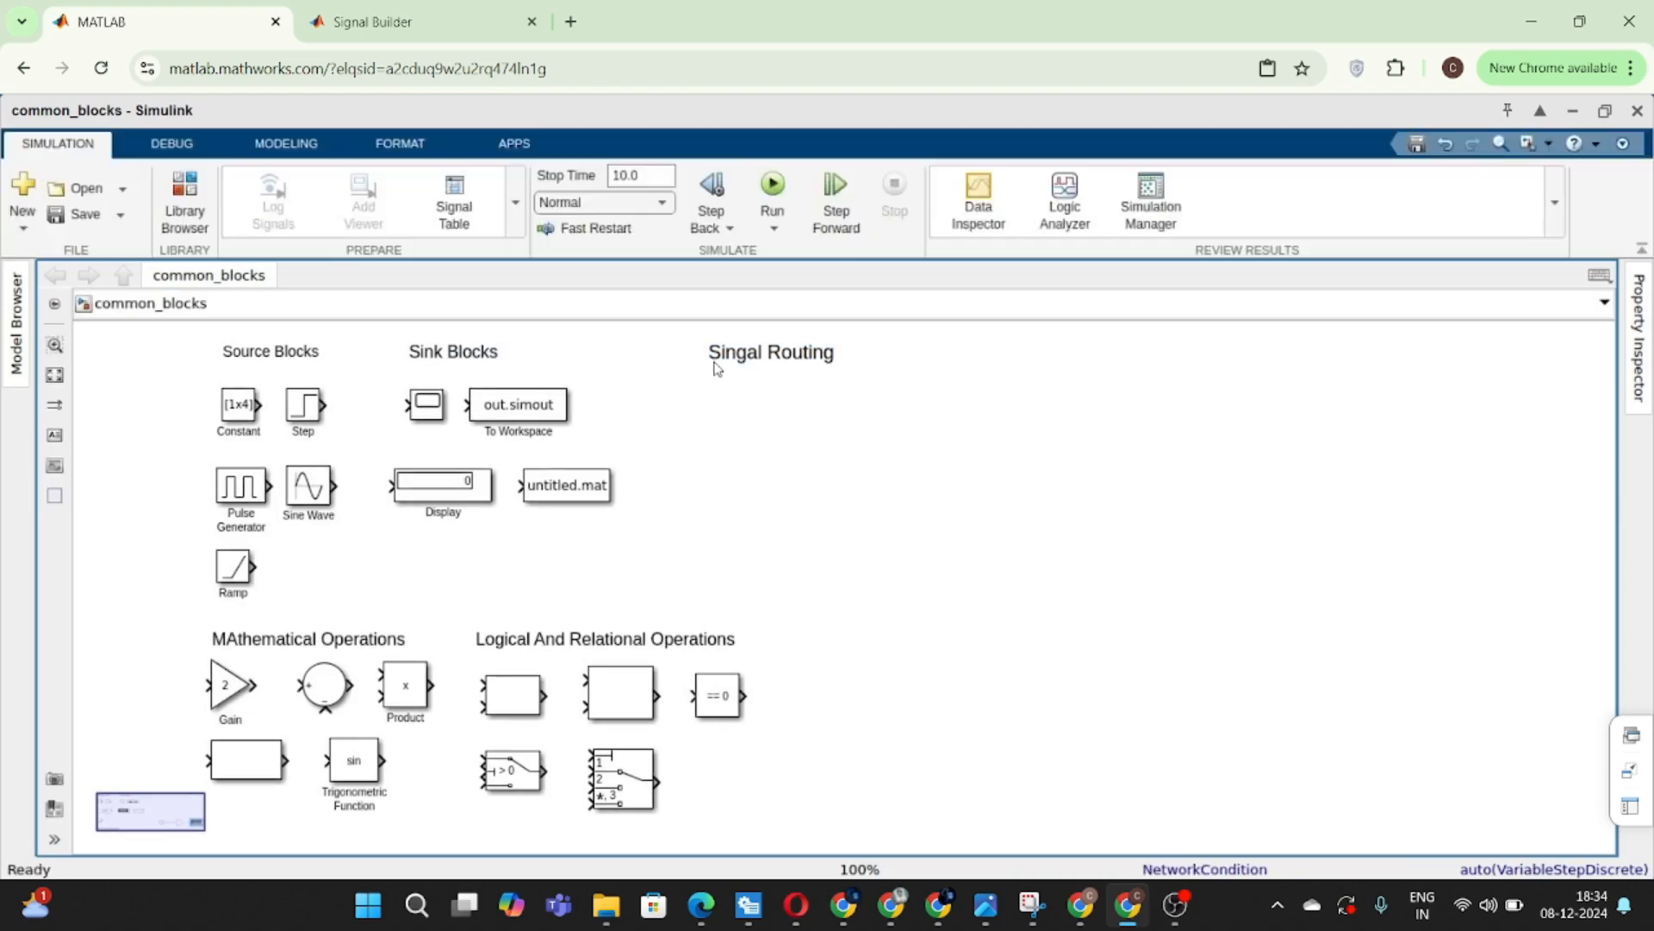
- Add a Mux block to the empty canvas beyond the Singal Routing heading and enlarge it to a tall bar
{"action": "double_click", "coordinate": [958, 490]}
{"action": "type", "text": "M"}
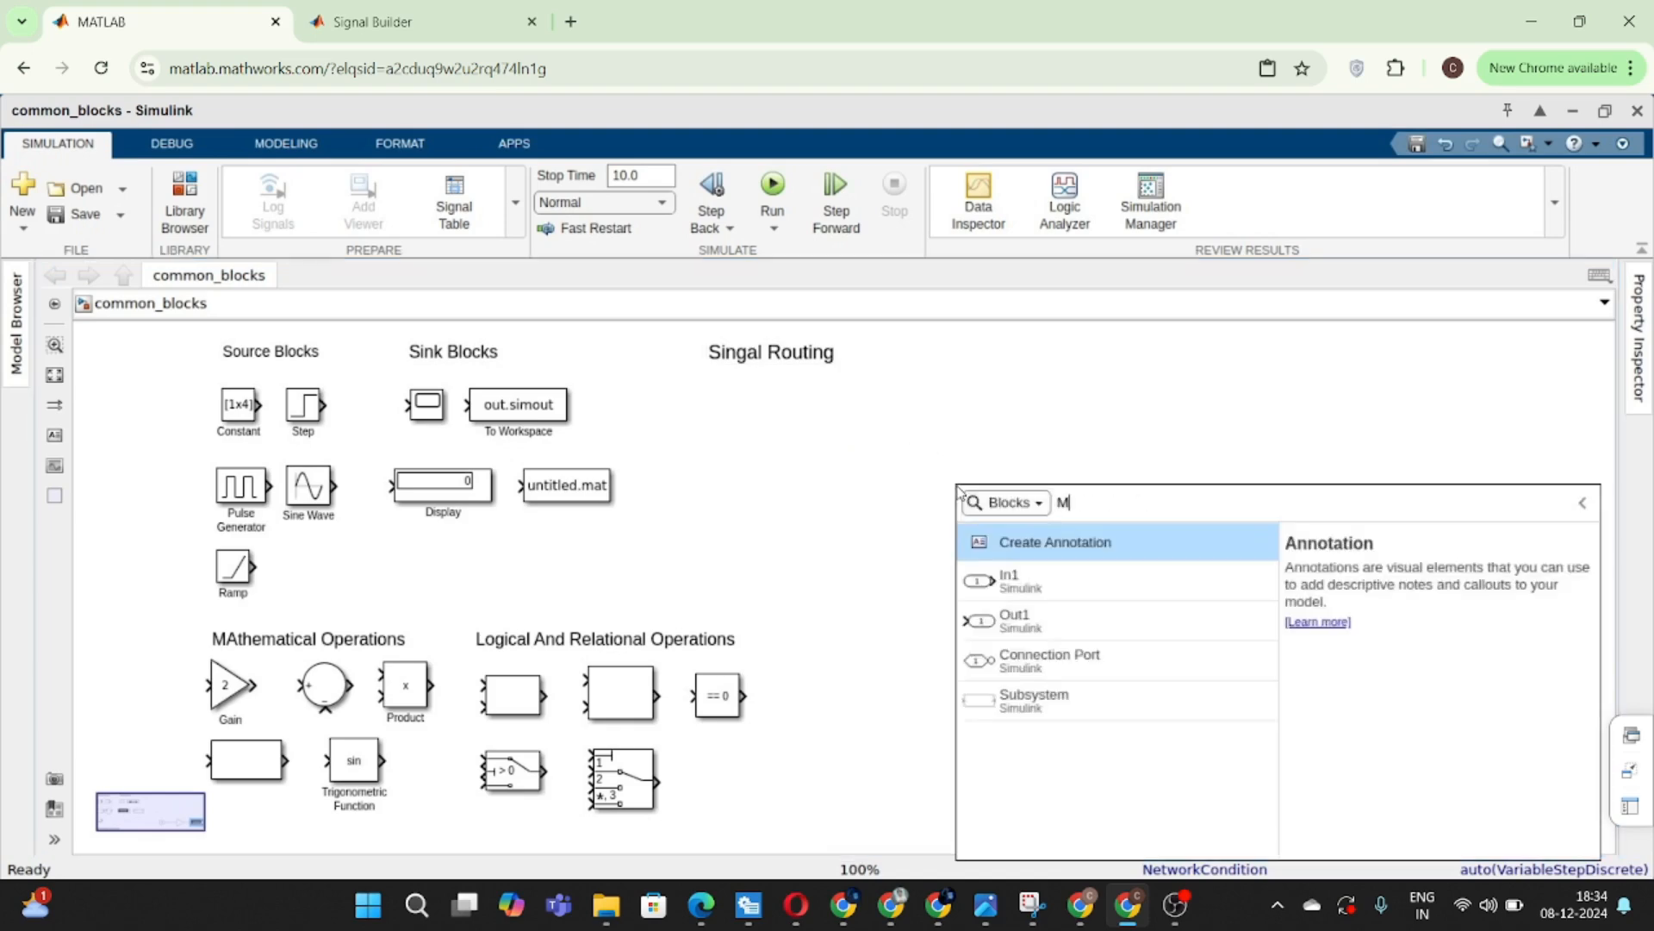
{"action": "type", "text": "ux"}
{"action": "key", "text": "Return"}
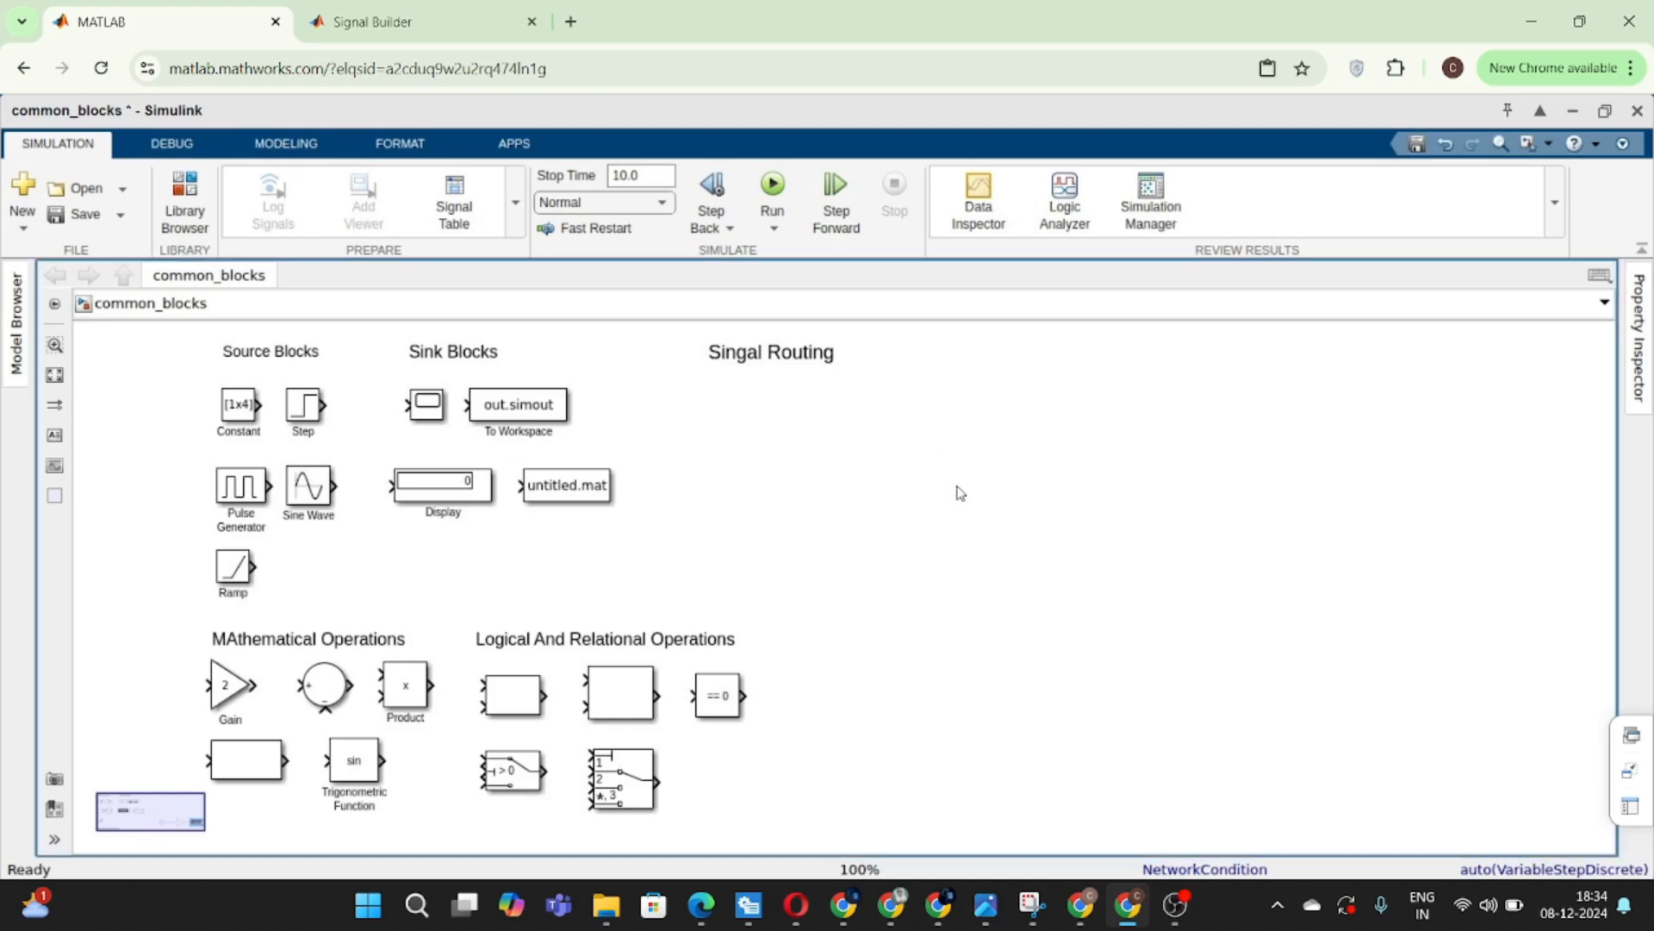
{"action": "left_click_drag", "start_coordinate": [958, 508], "coordinate": [1066, 519]}
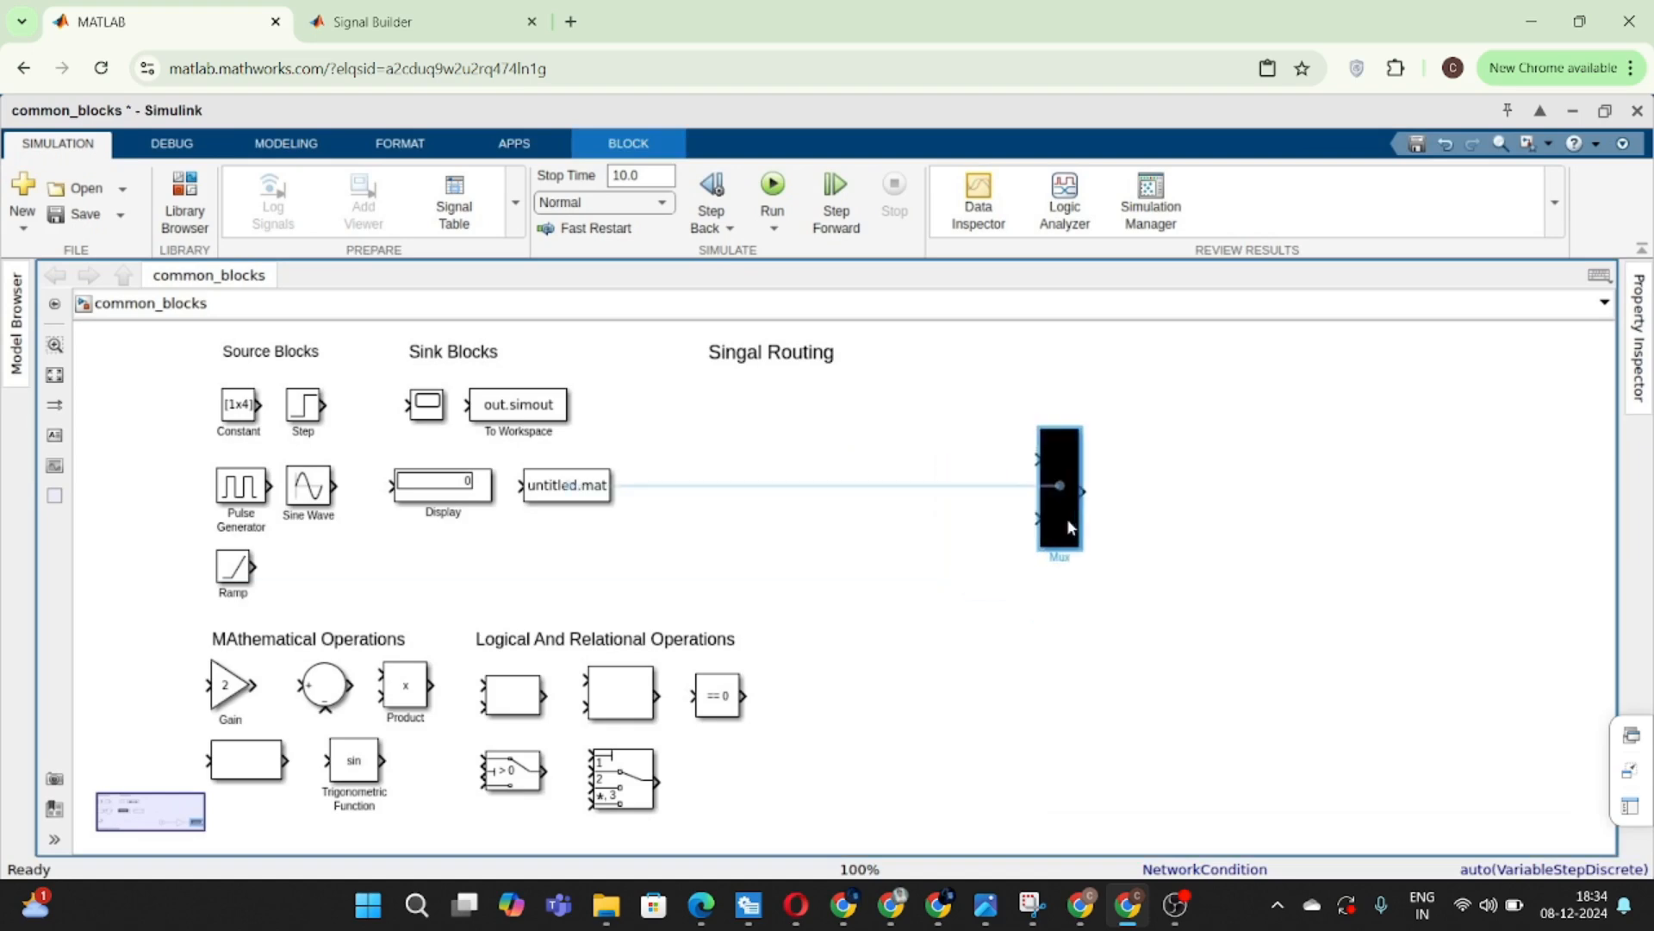
{"action": "left_click", "coordinate": [1000, 700]}
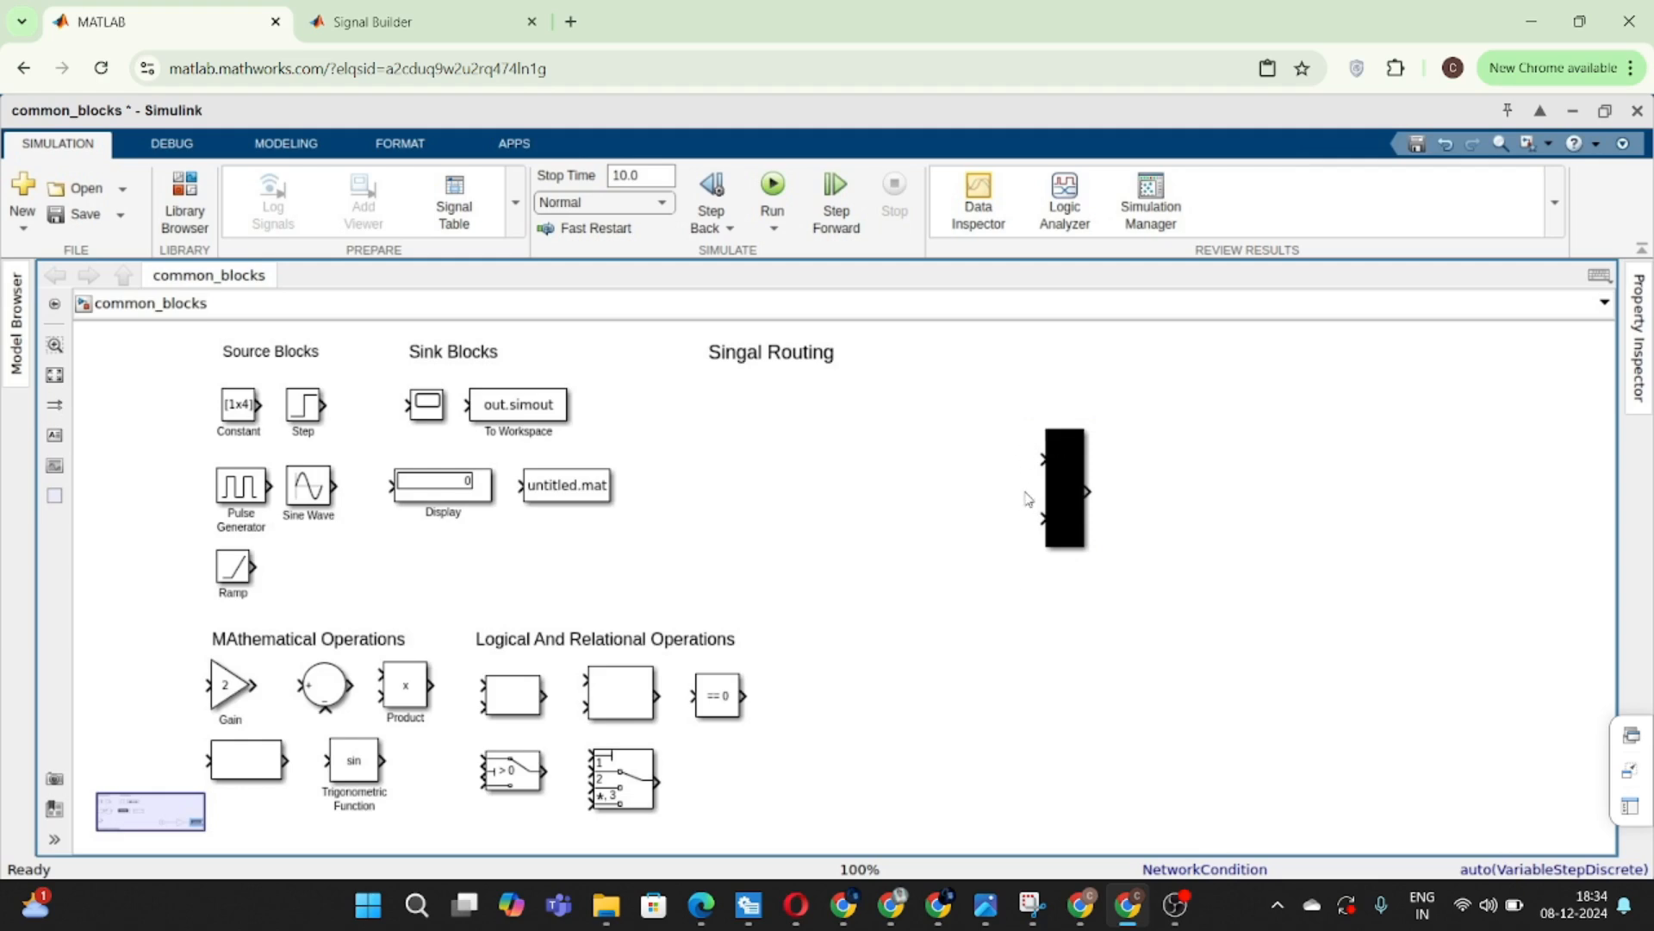
- Add a Constant block with value 1 beside the Mux and connect it to the upper Mux input
{"action": "double_click", "coordinate": [991, 521]}
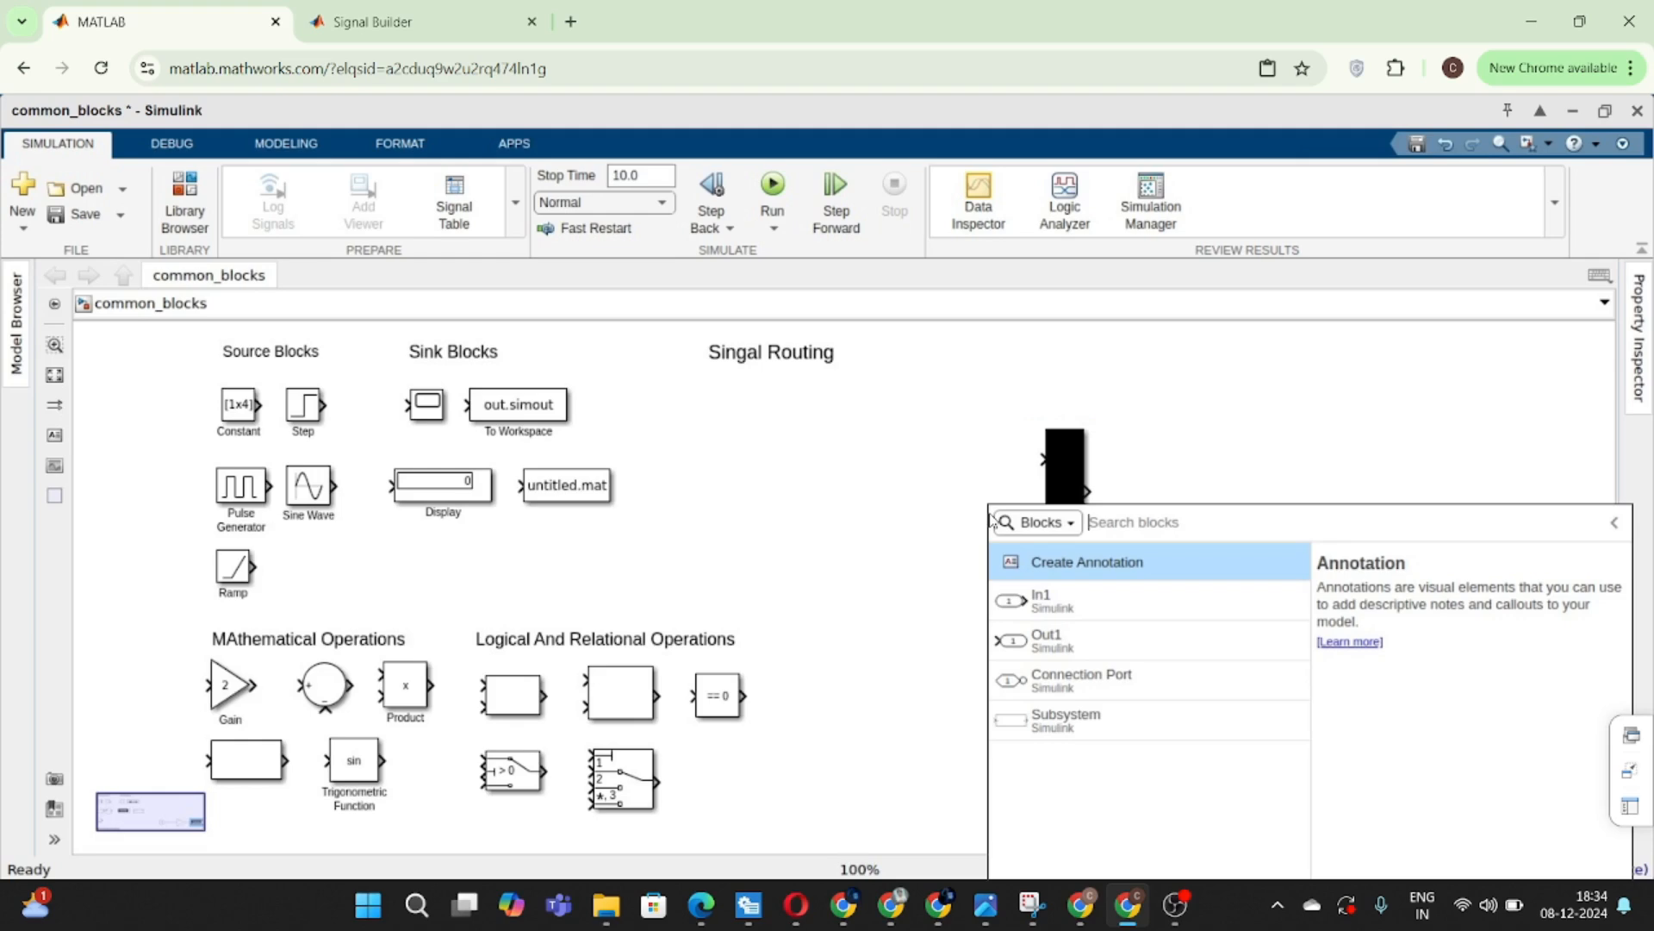
{"action": "type", "text": "con"}
{"action": "key", "text": "Return"}
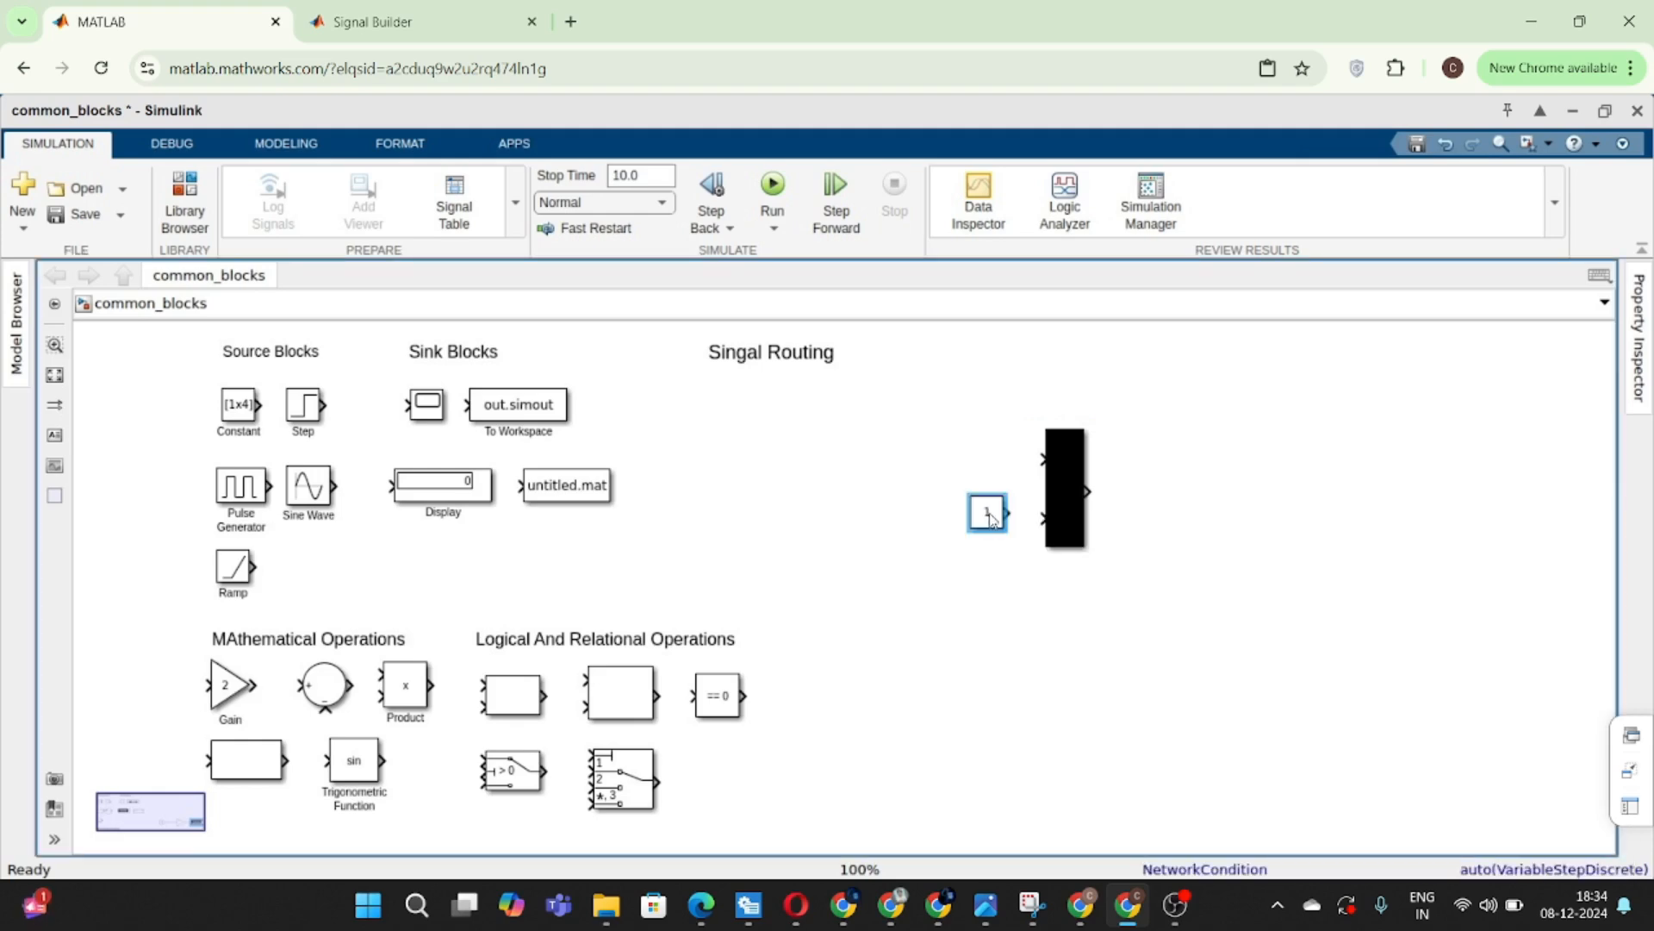
{"action": "left_click_drag", "start_coordinate": [985, 449], "coordinate": [964, 460]}
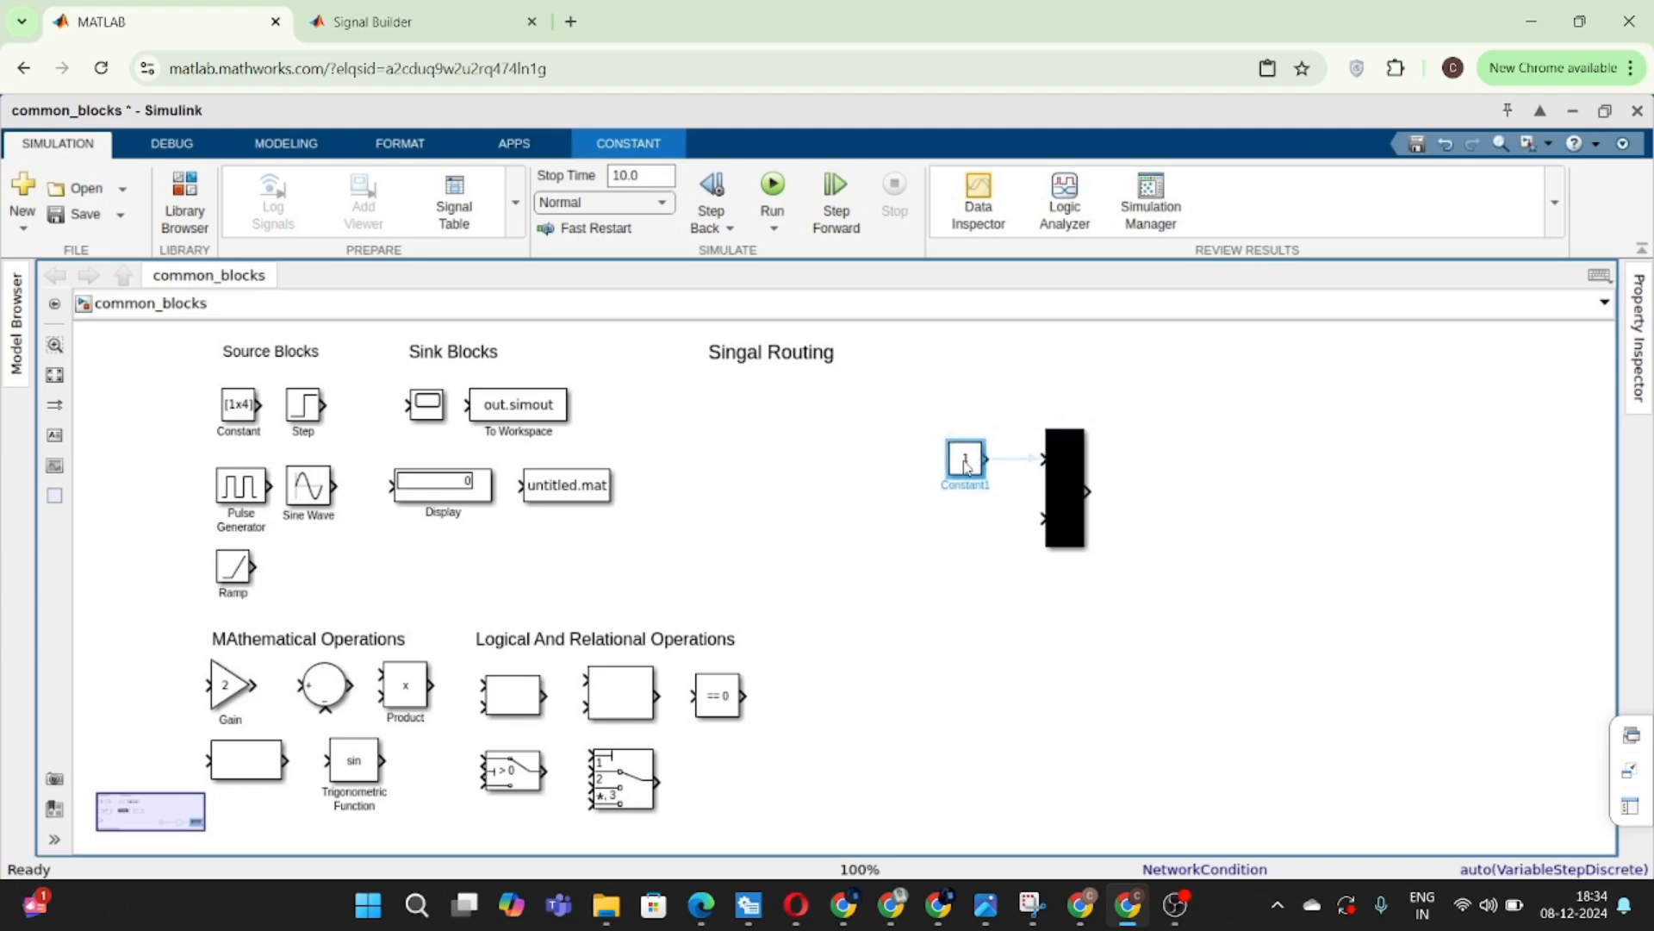
{"action": "left_click", "coordinate": [1014, 461]}
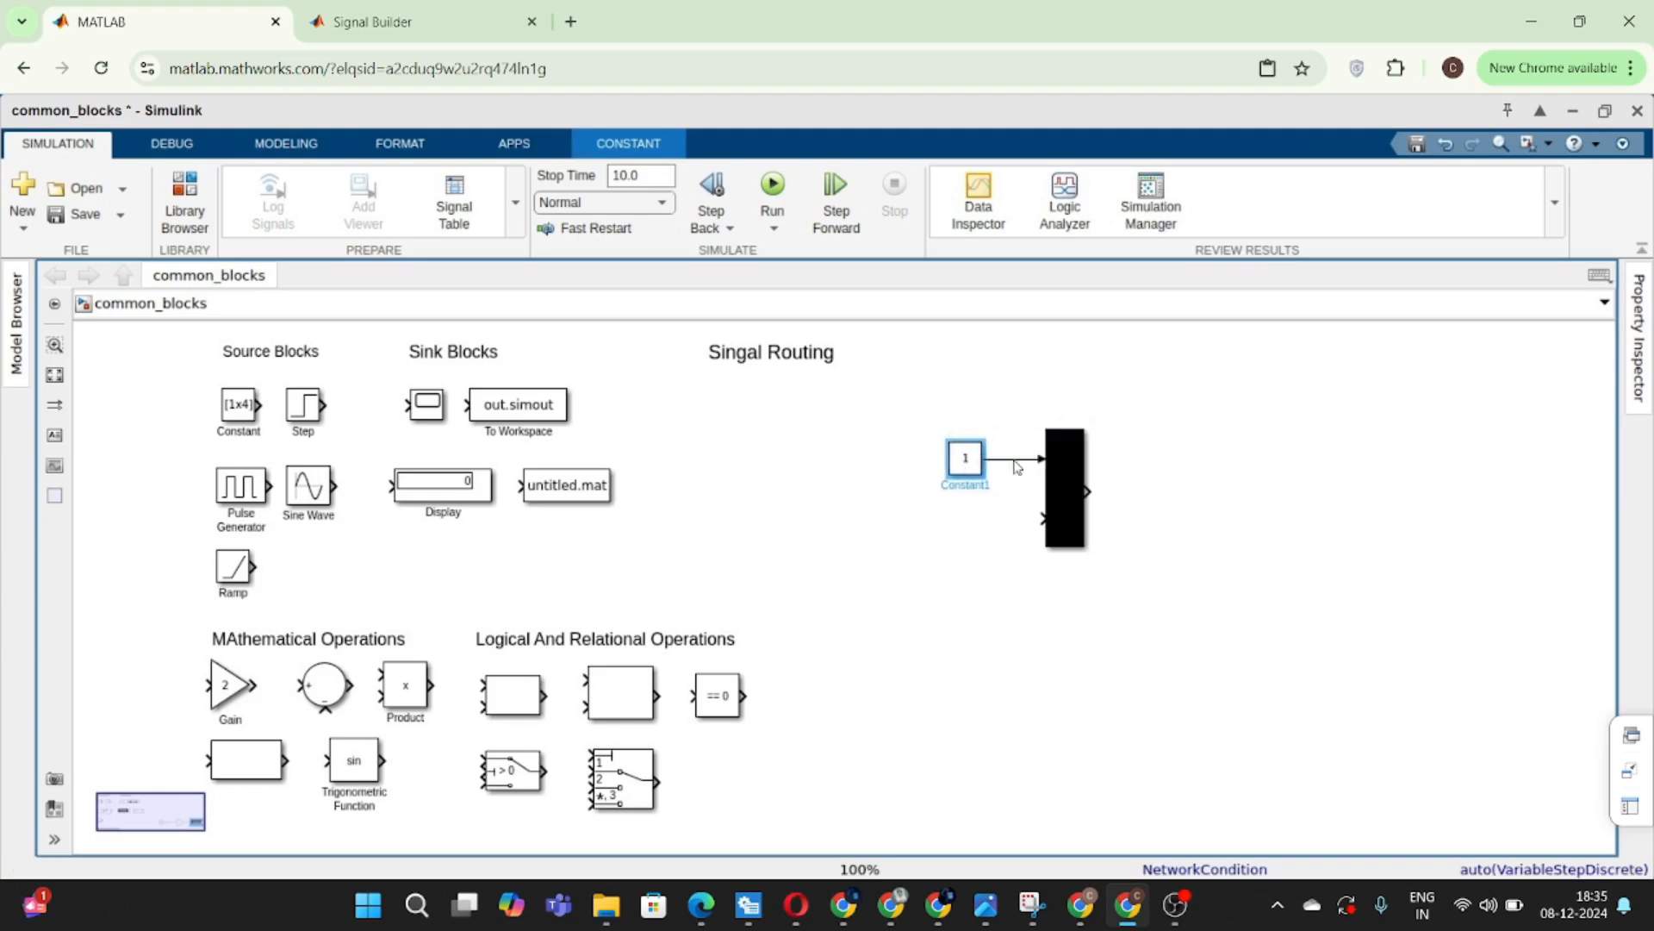
- Duplicate the Constant block below the first one and connect the copy to the lower Mux input
{"action": "left_click", "coordinate": [958, 481]}
{"action": "left_click_drag", "start_coordinate": [967, 470], "coordinate": [966, 529]}
{"action": "left_click", "coordinate": [1033, 520]}
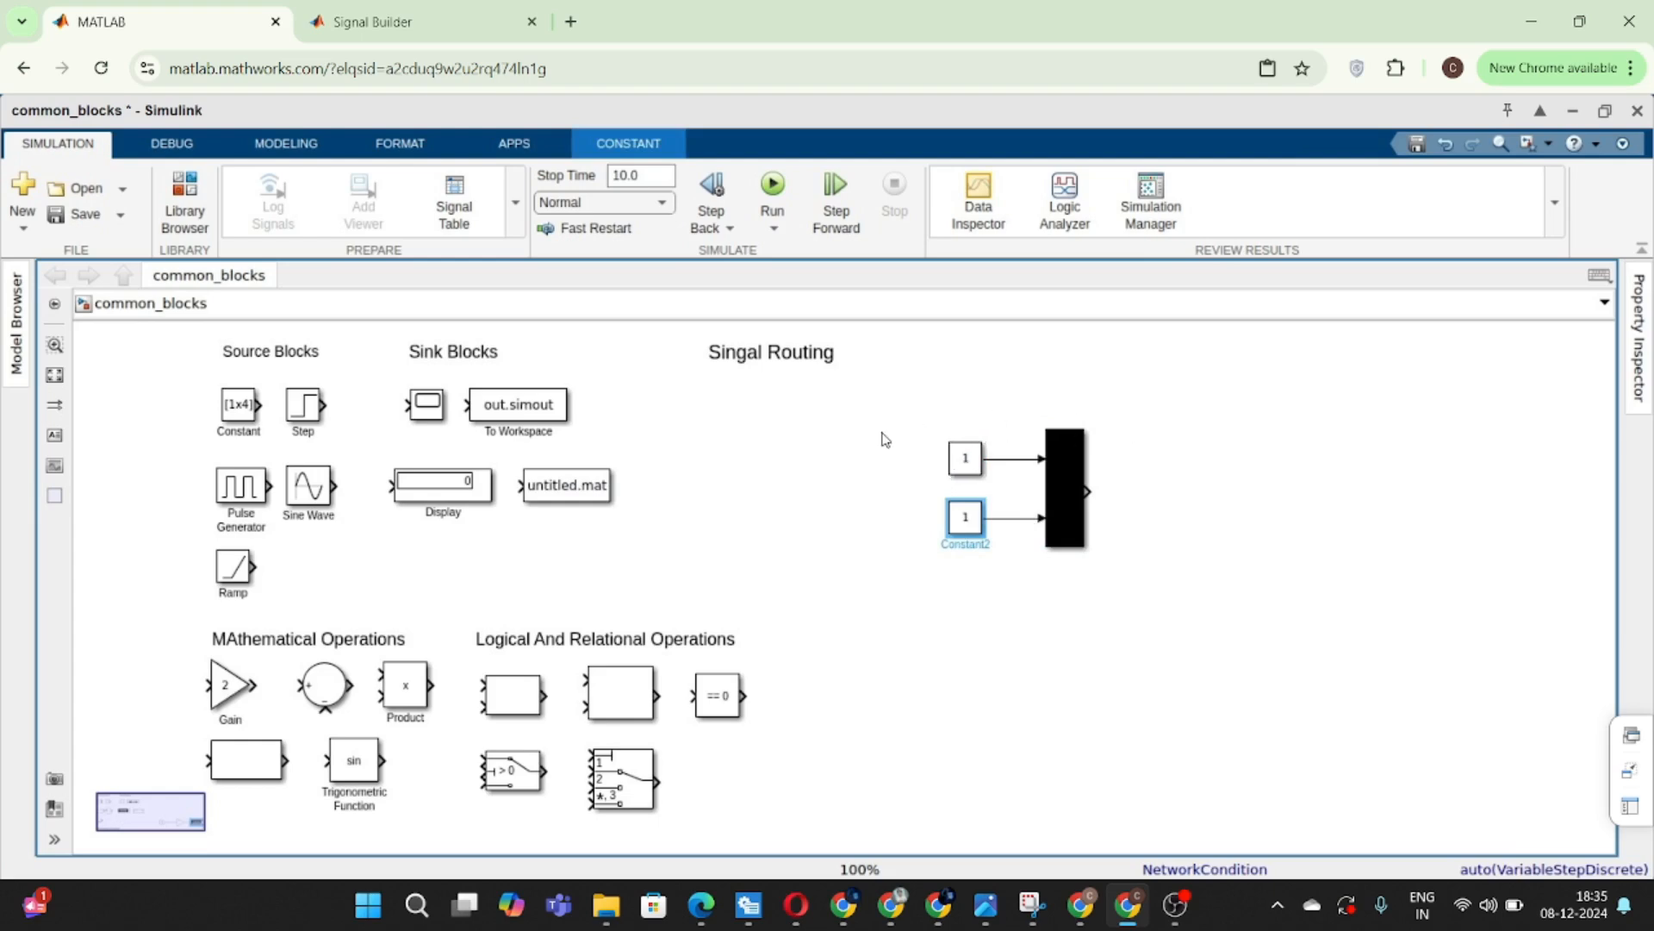
- Copy the Display block from Sink Blocks to the Mux output, connect it and save the model
{"action": "left_click_drag", "start_coordinate": [473, 489], "coordinate": [1258, 491]}
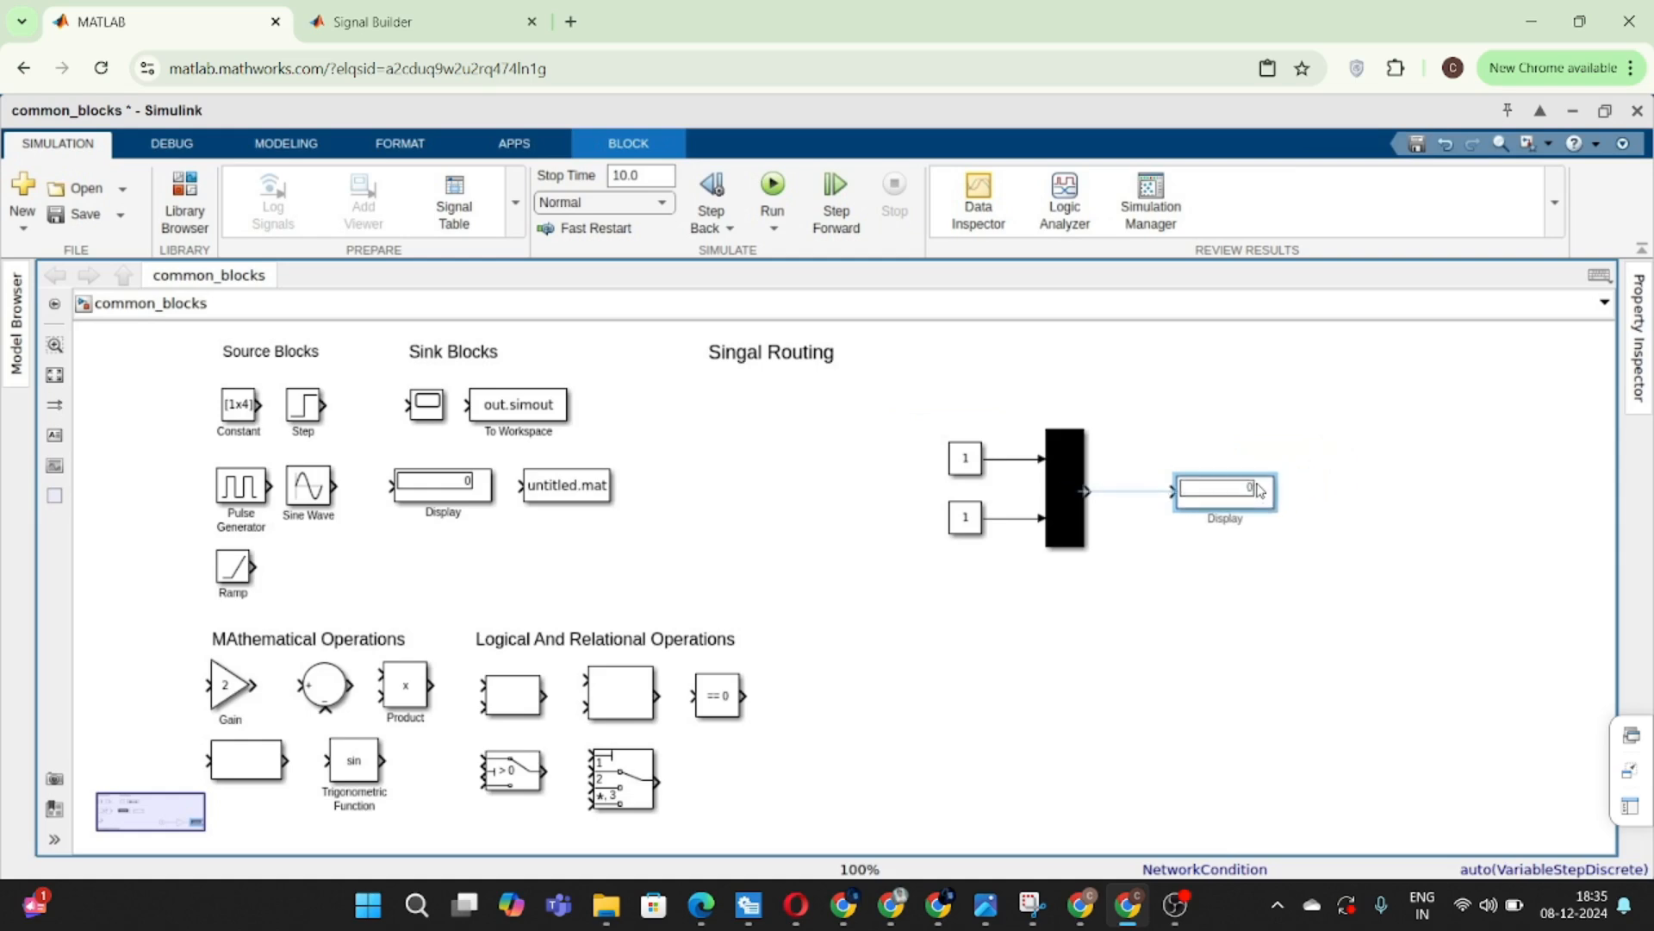
{"action": "left_click", "coordinate": [1149, 493]}
{"action": "key", "text": "ctrl+s"}
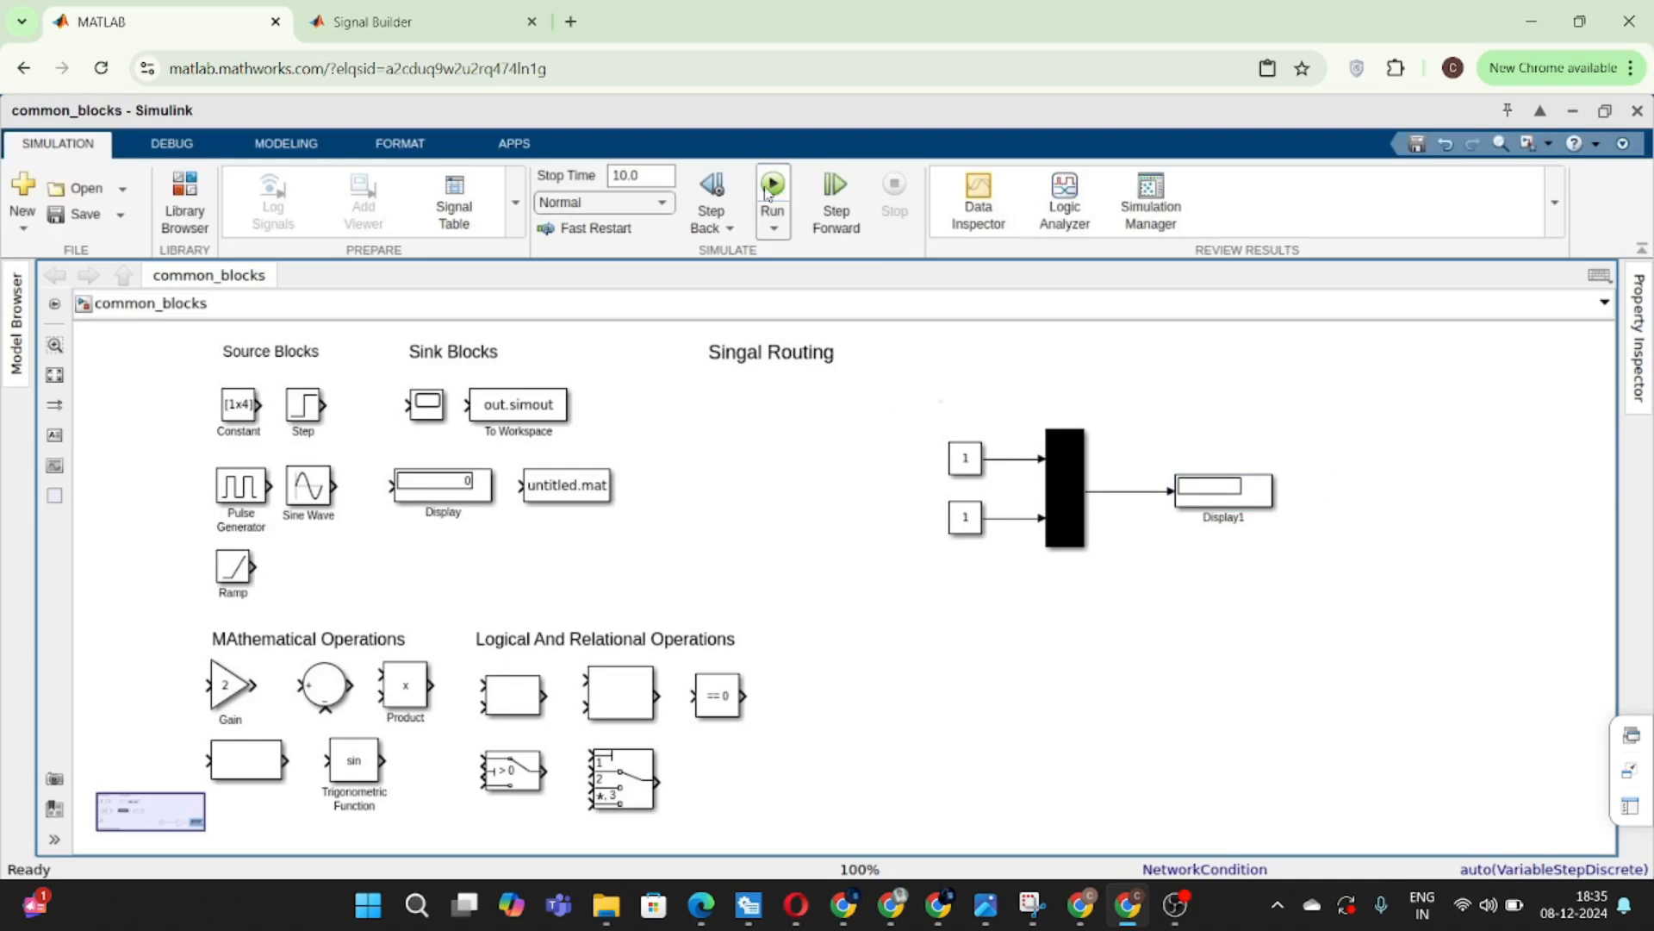
- Run the simulation and enlarge the Display block on the Mux output so that every vector element is shown
{"action": "left_click", "coordinate": [772, 184]}
{"action": "left_click", "coordinate": [1273, 505]}
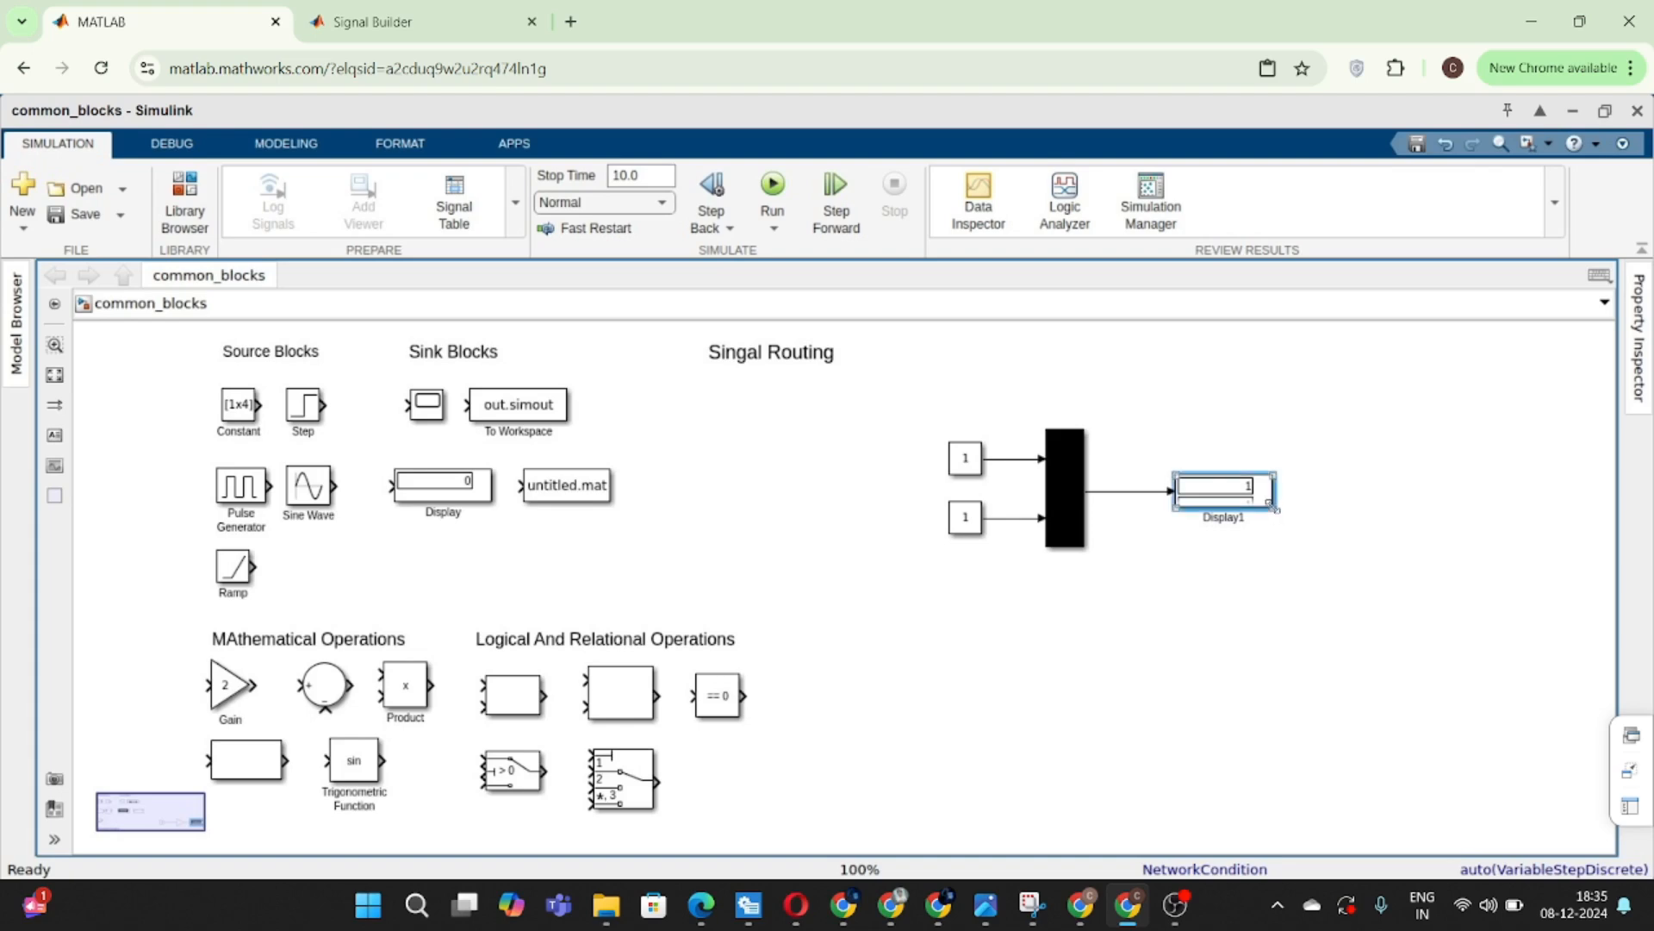
{"action": "left_click_drag", "start_coordinate": [1274, 507], "coordinate": [1238, 498]}
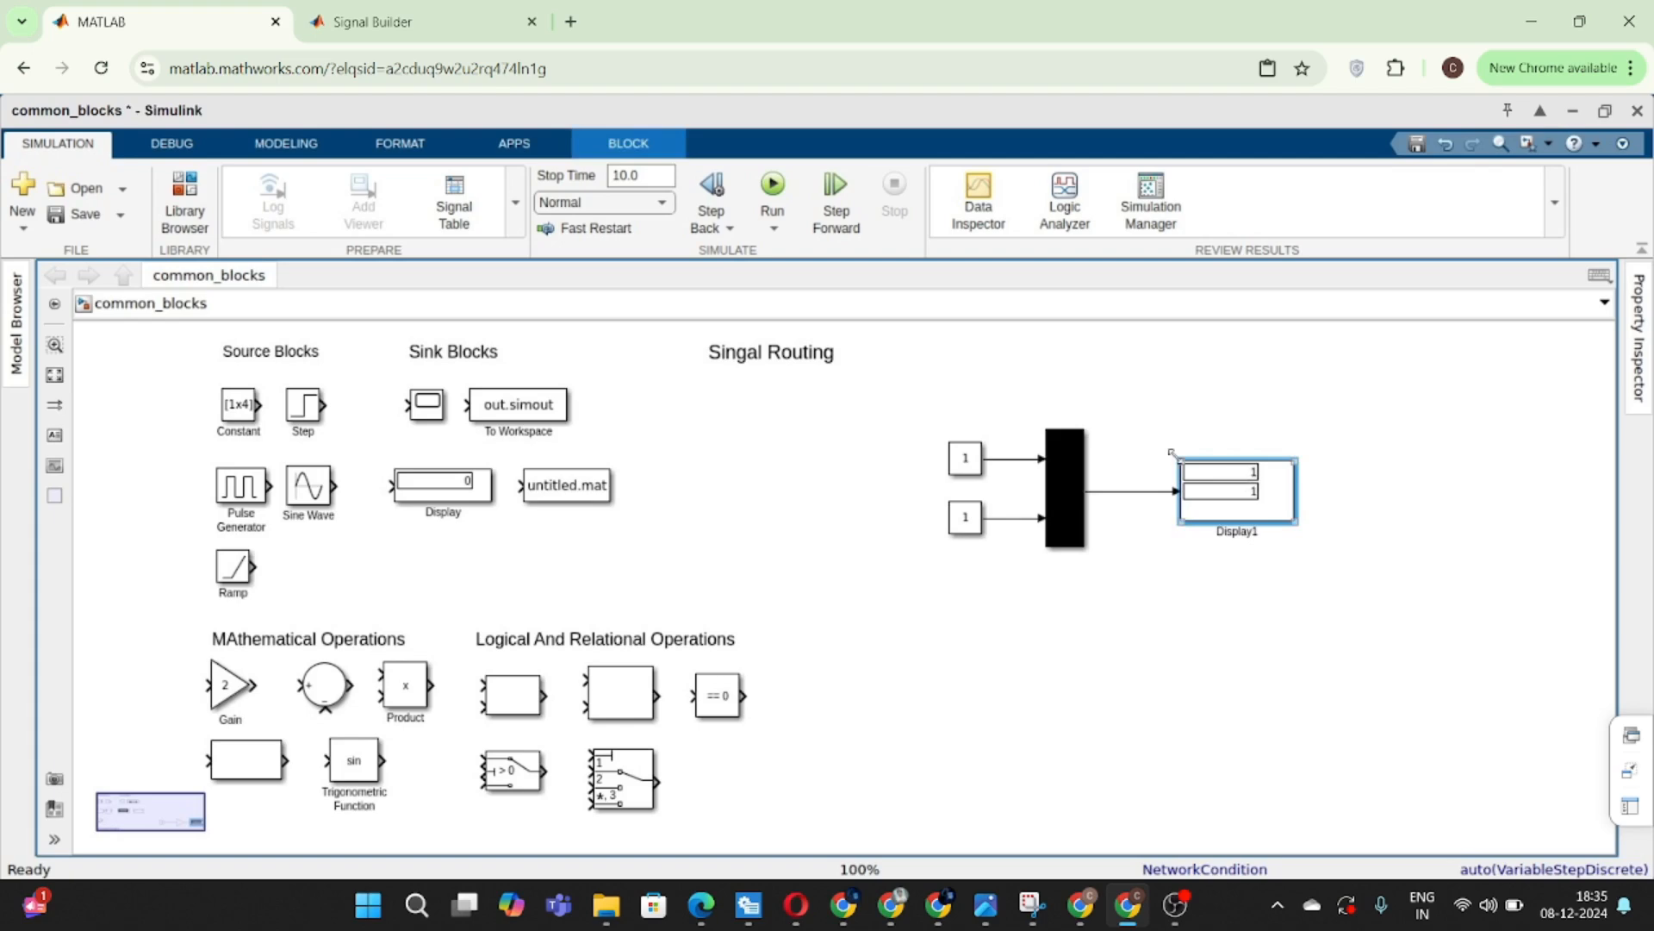
{"action": "left_click", "coordinate": [1062, 491]}
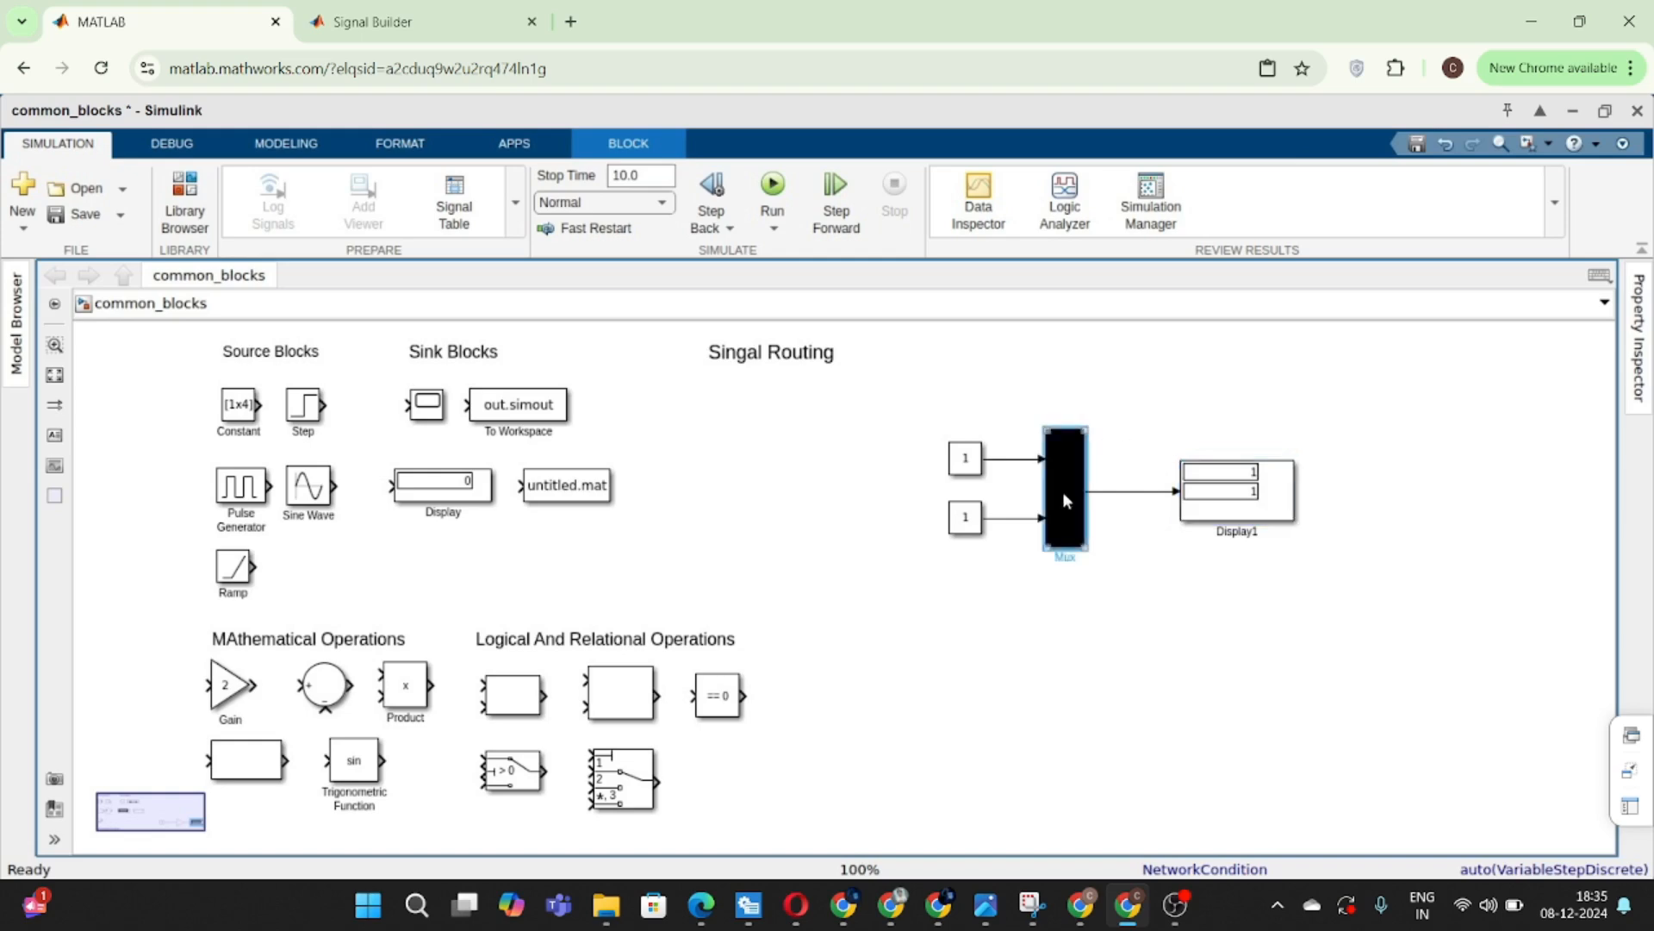
- Delete the two Constant blocks and the Display block connected to the Mux, along with their signal lines
{"action": "left_click_drag", "start_coordinate": [905, 444], "coordinate": [998, 524]}
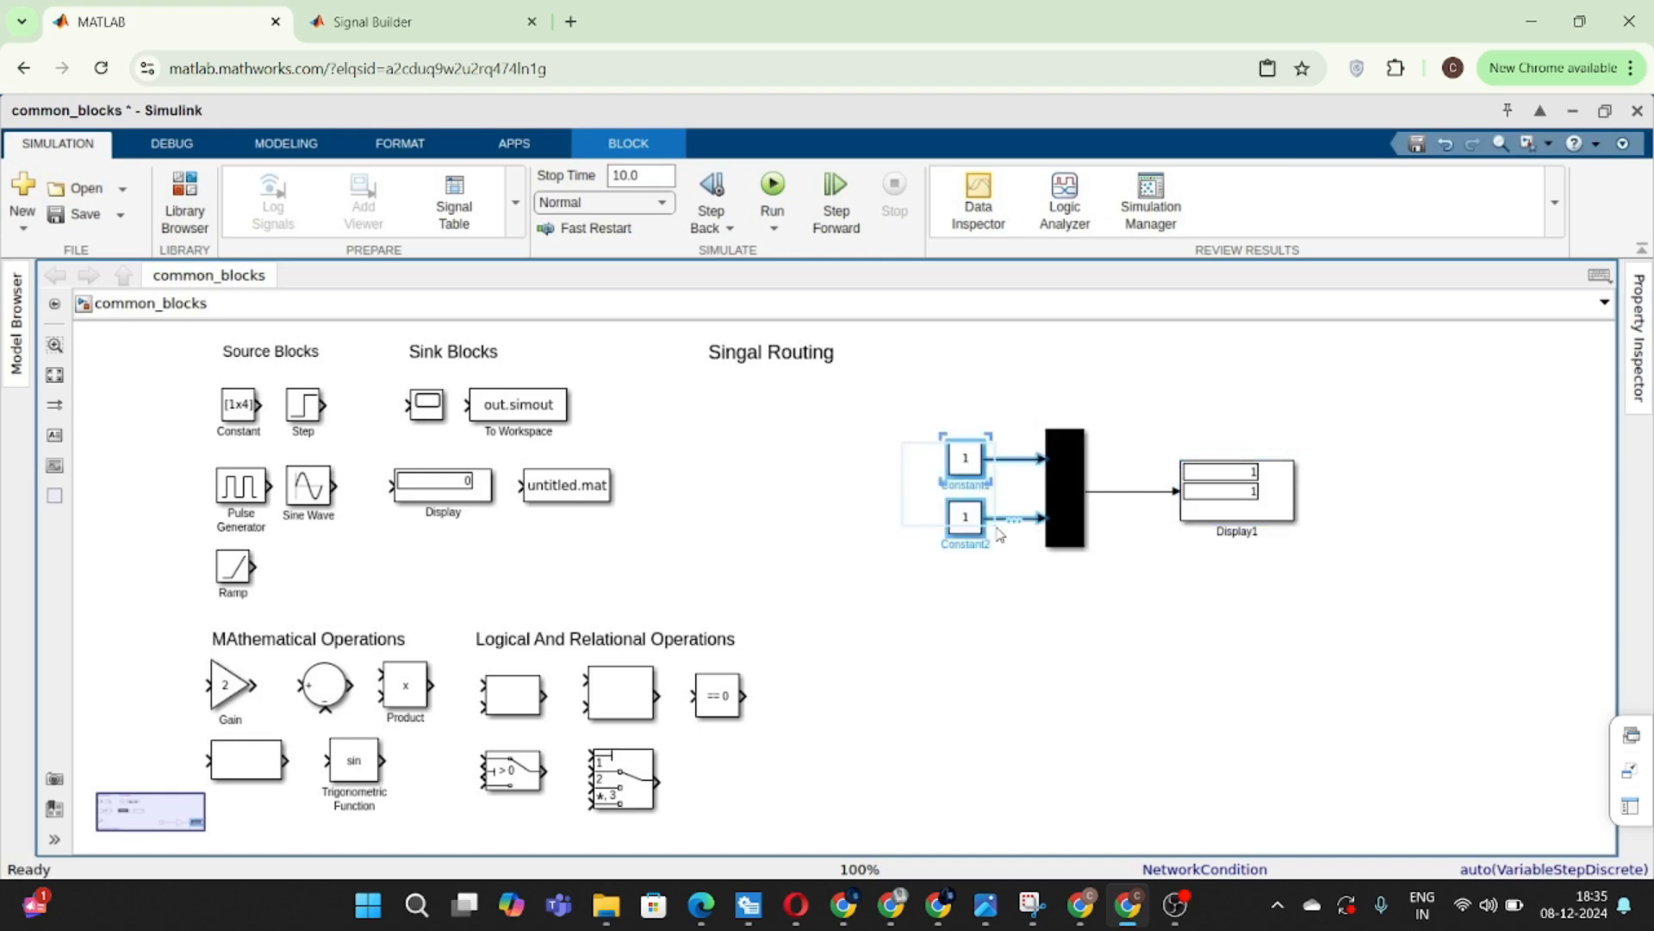
{"action": "key", "text": "Delete"}
{"action": "left_click_drag", "start_coordinate": [1133, 436], "coordinate": [1297, 548]}
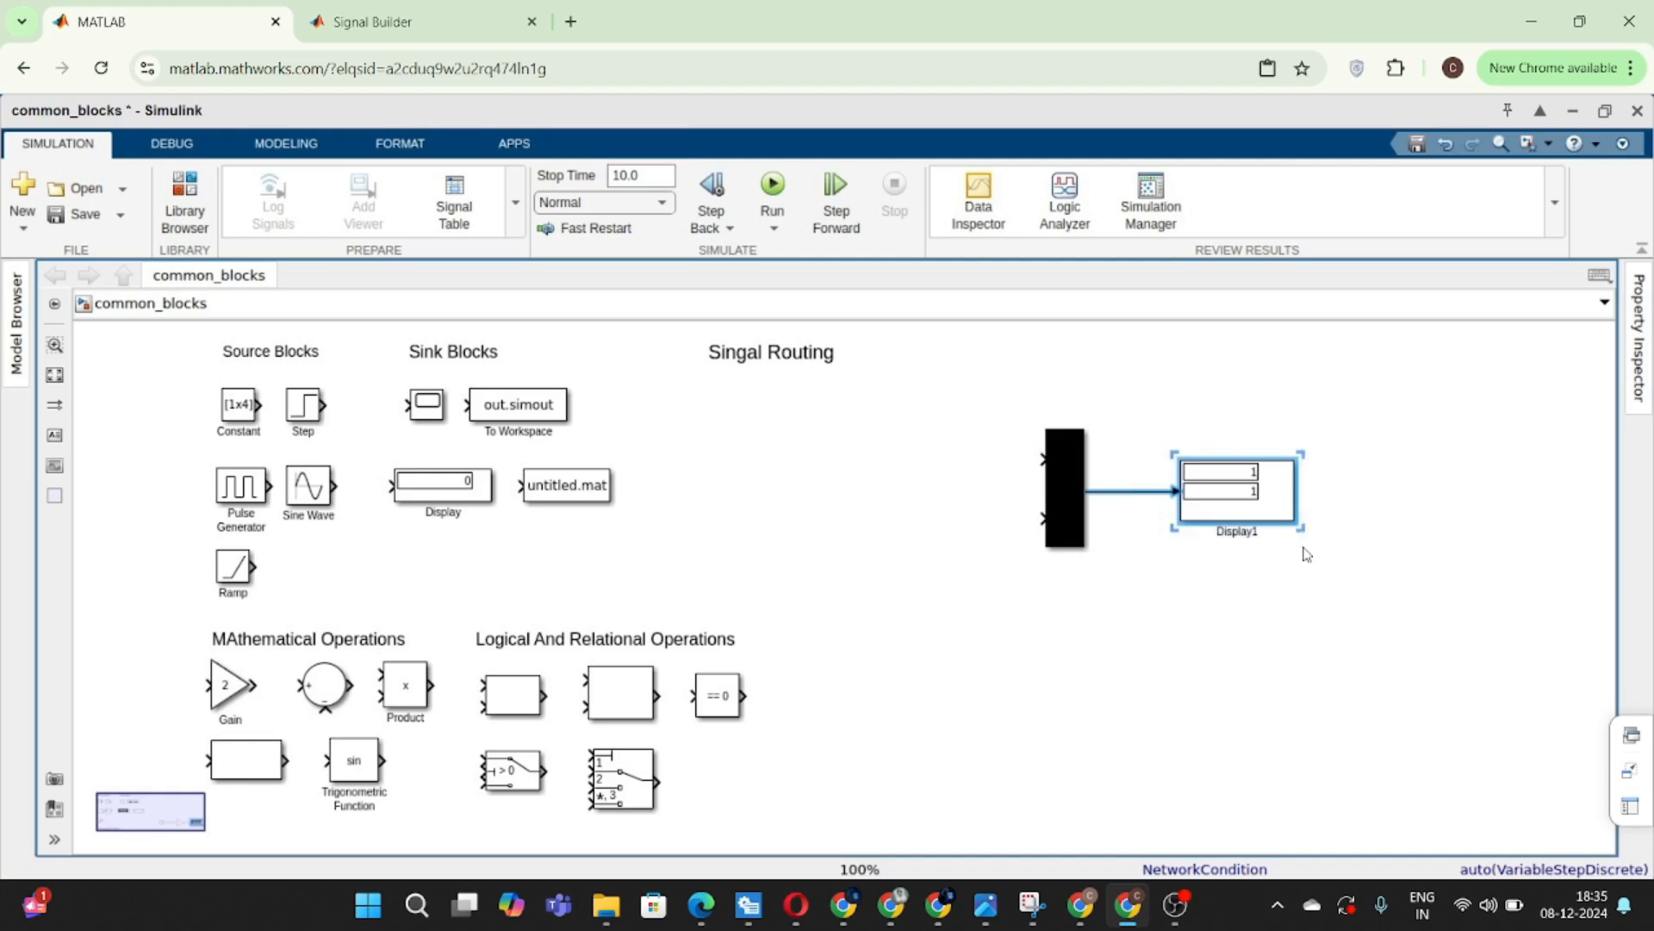
{"action": "key", "text": "Delete"}
- Shrink the Mux block, place it beneath the Singal Routing heading and save the model
{"action": "left_click", "coordinate": [1065, 479]}
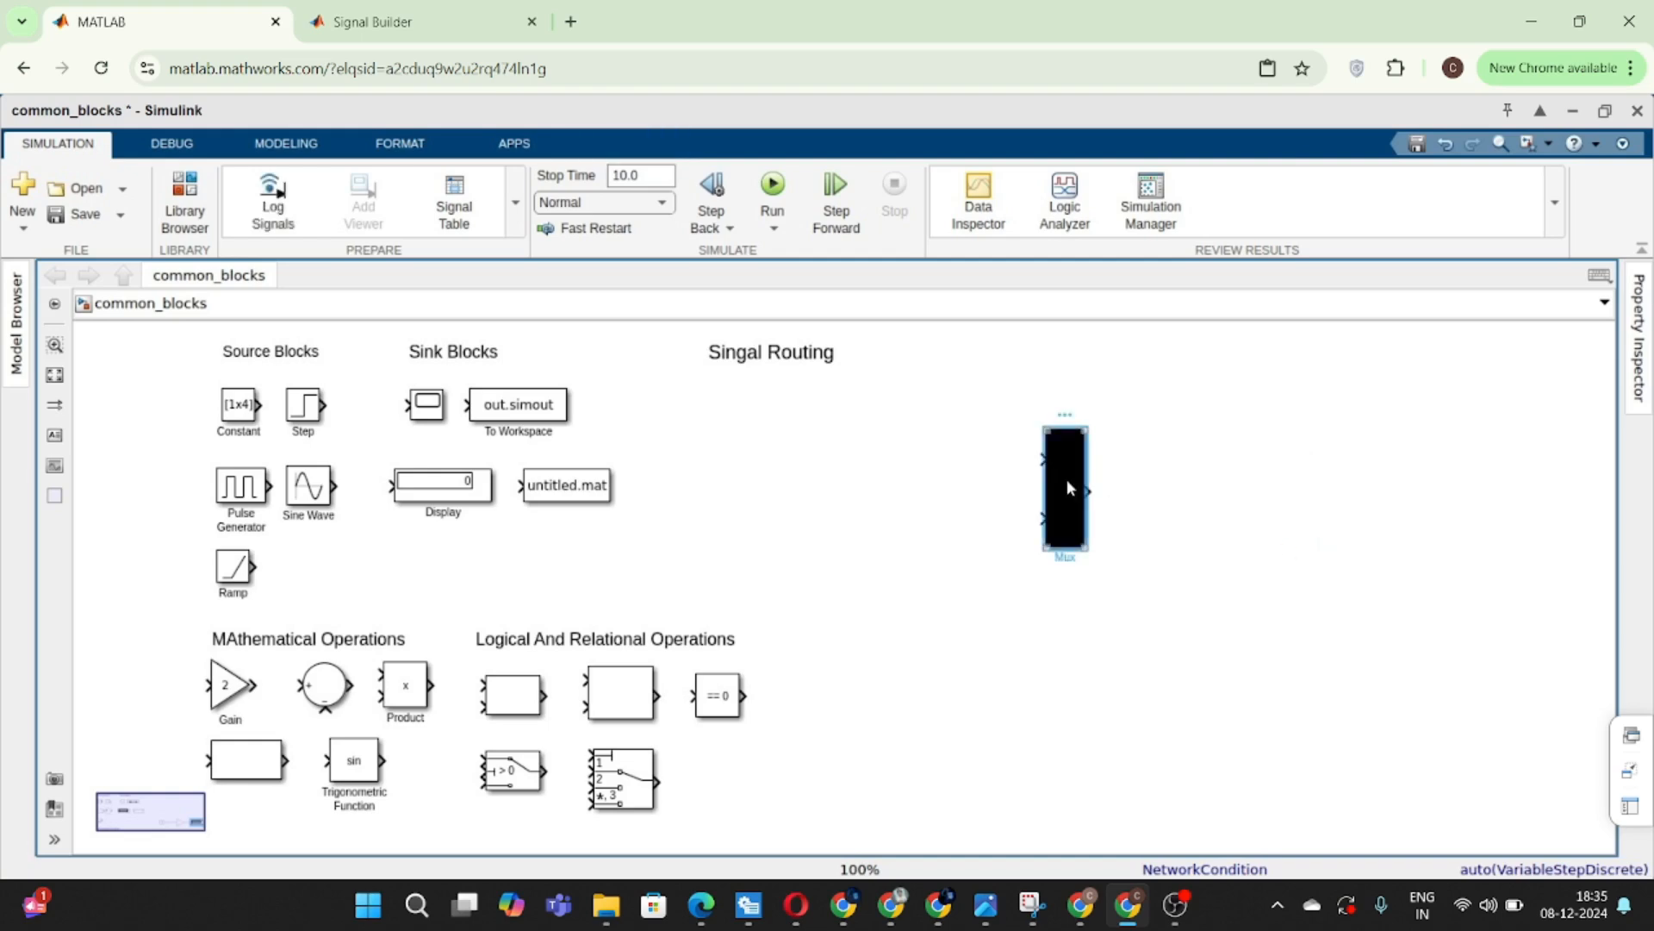
{"action": "left_click_drag", "start_coordinate": [1039, 424], "coordinate": [712, 415]}
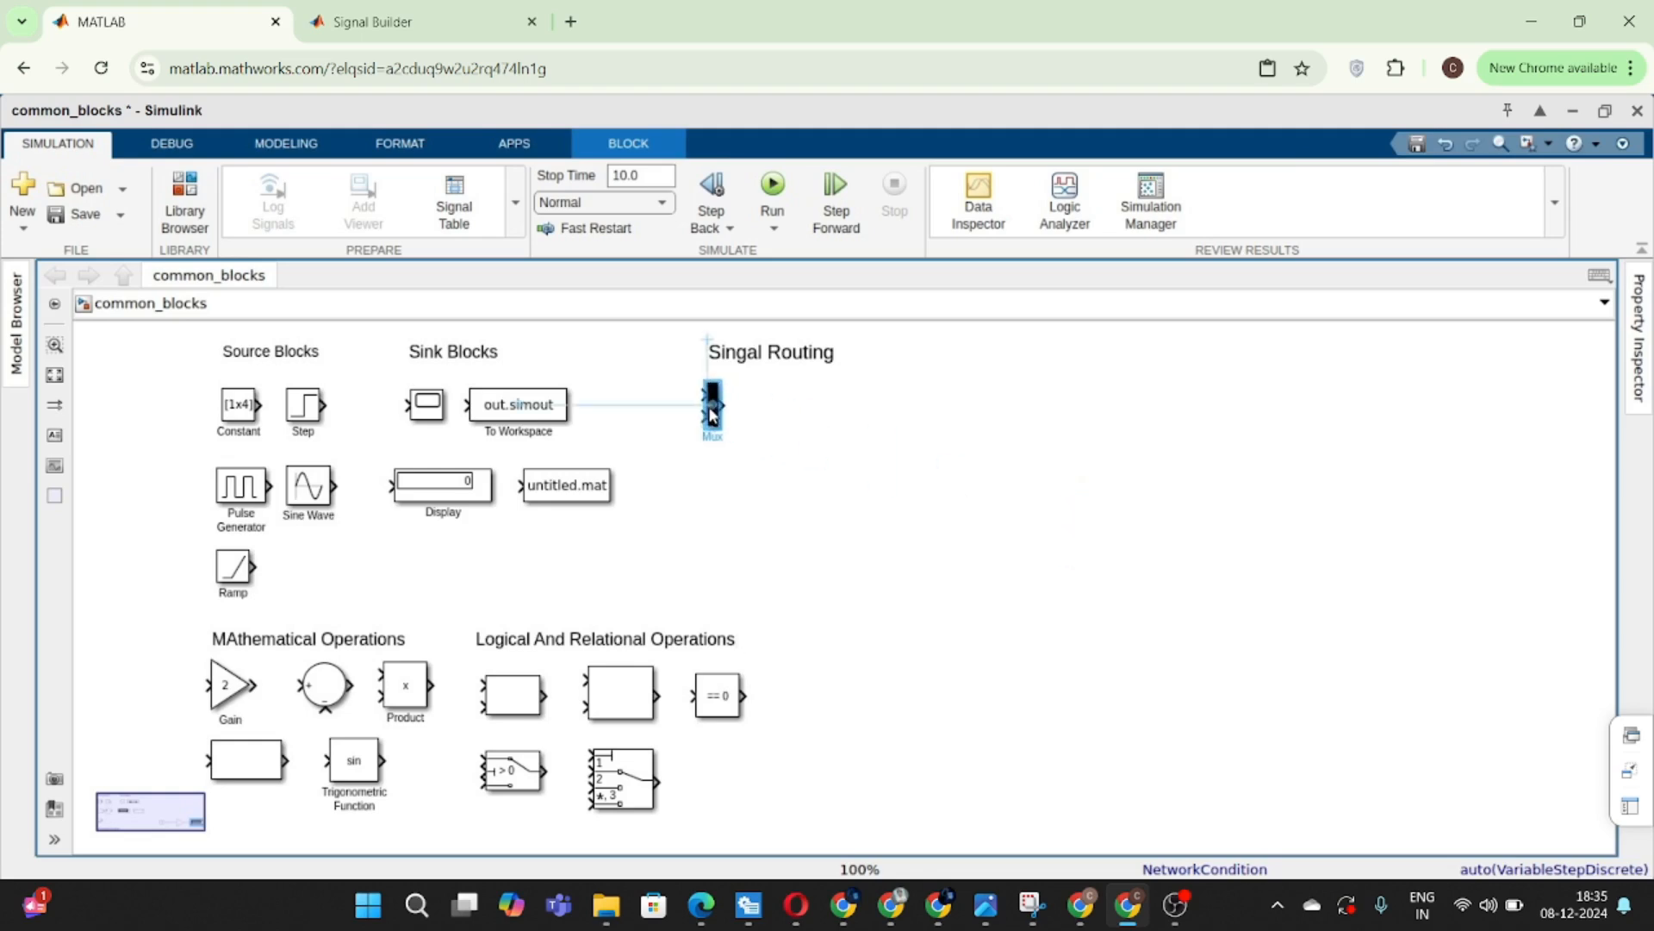
{"action": "left_click", "coordinate": [1058, 530]}
{"action": "key", "text": "ctrl+s"}
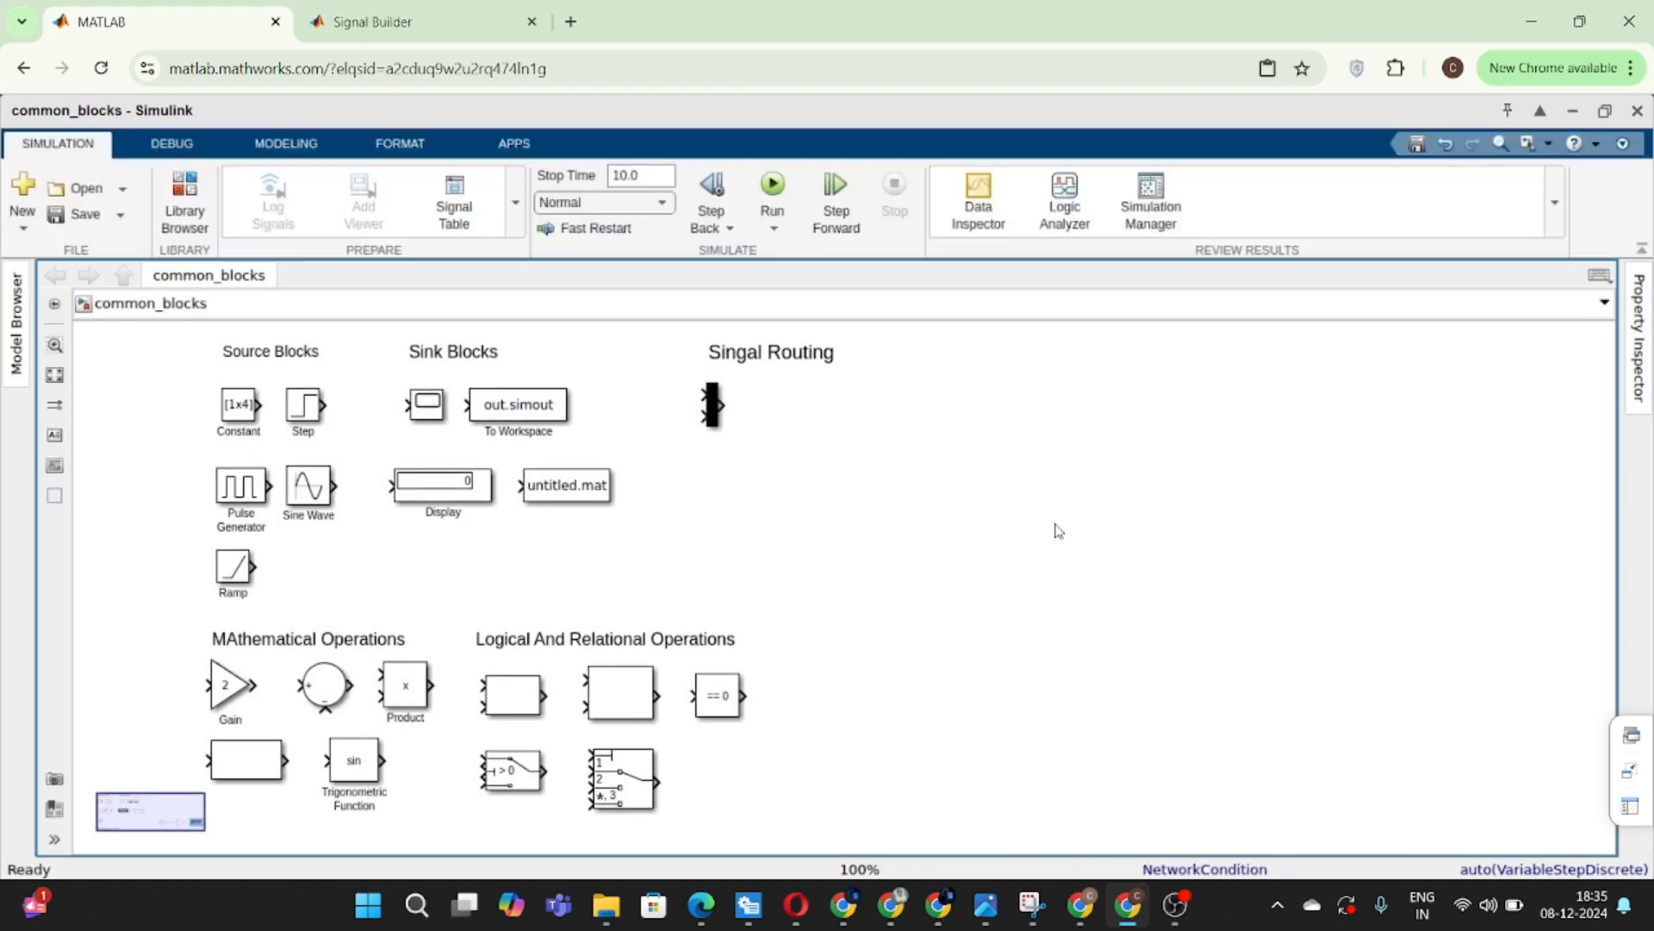
- Add a Demux block to the empty canvas and try to enlarge it, deleting the stray signal line
{"action": "double_click", "coordinate": [1059, 527]}
{"action": "type", "text": "Demux"}
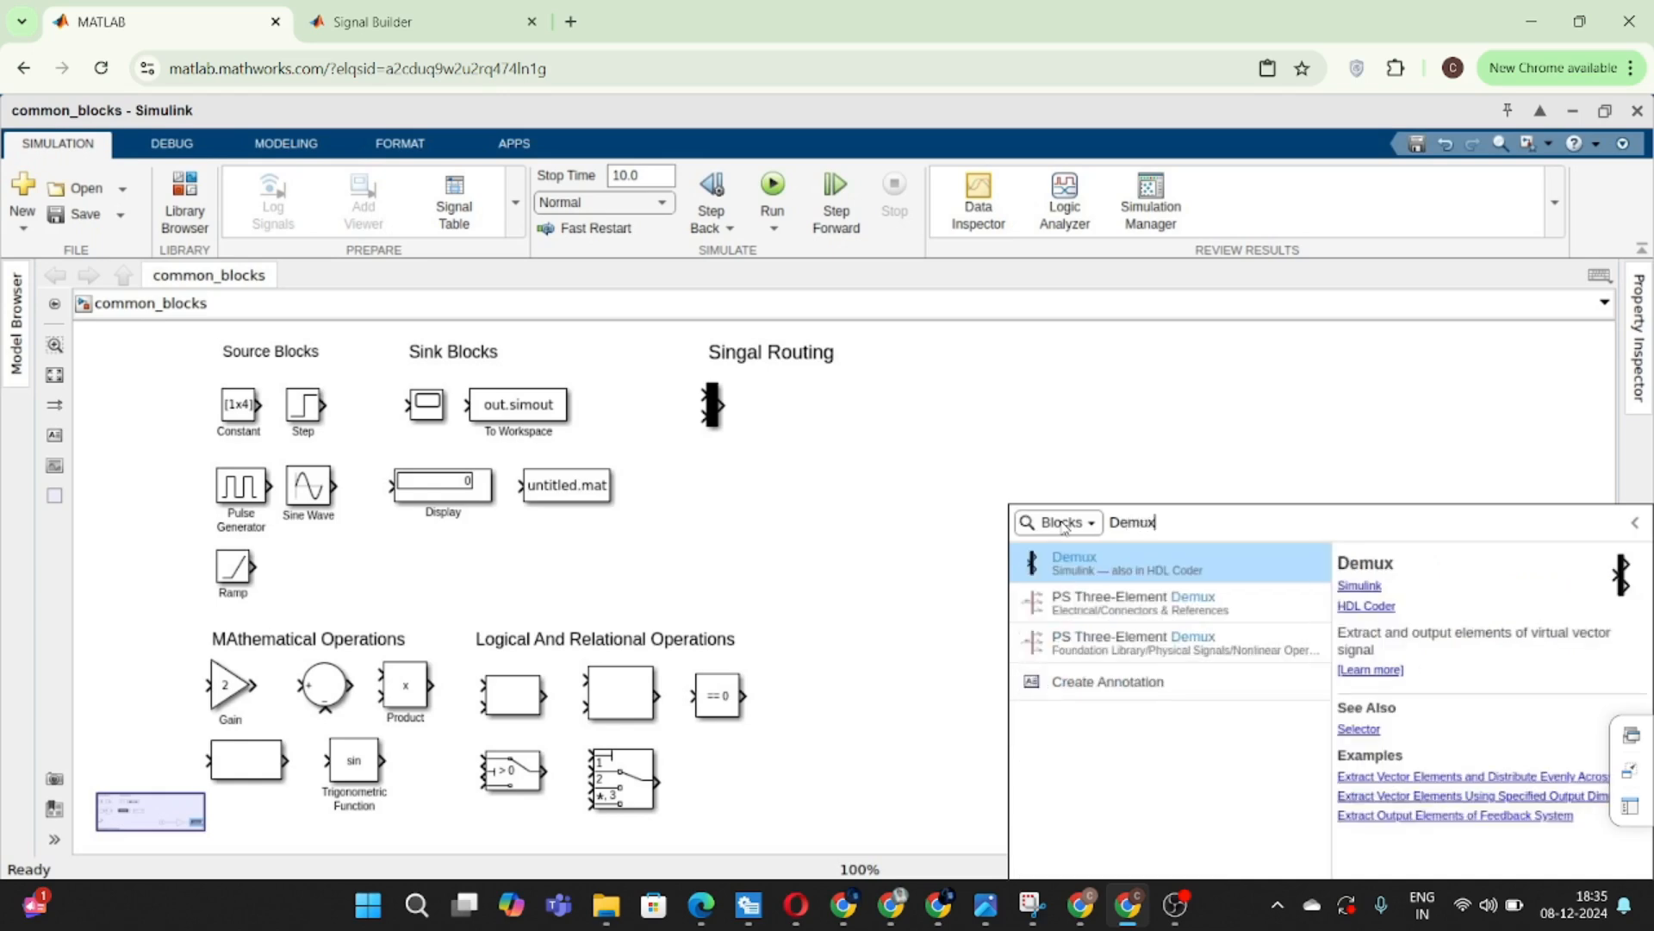
{"action": "key", "text": "Return"}
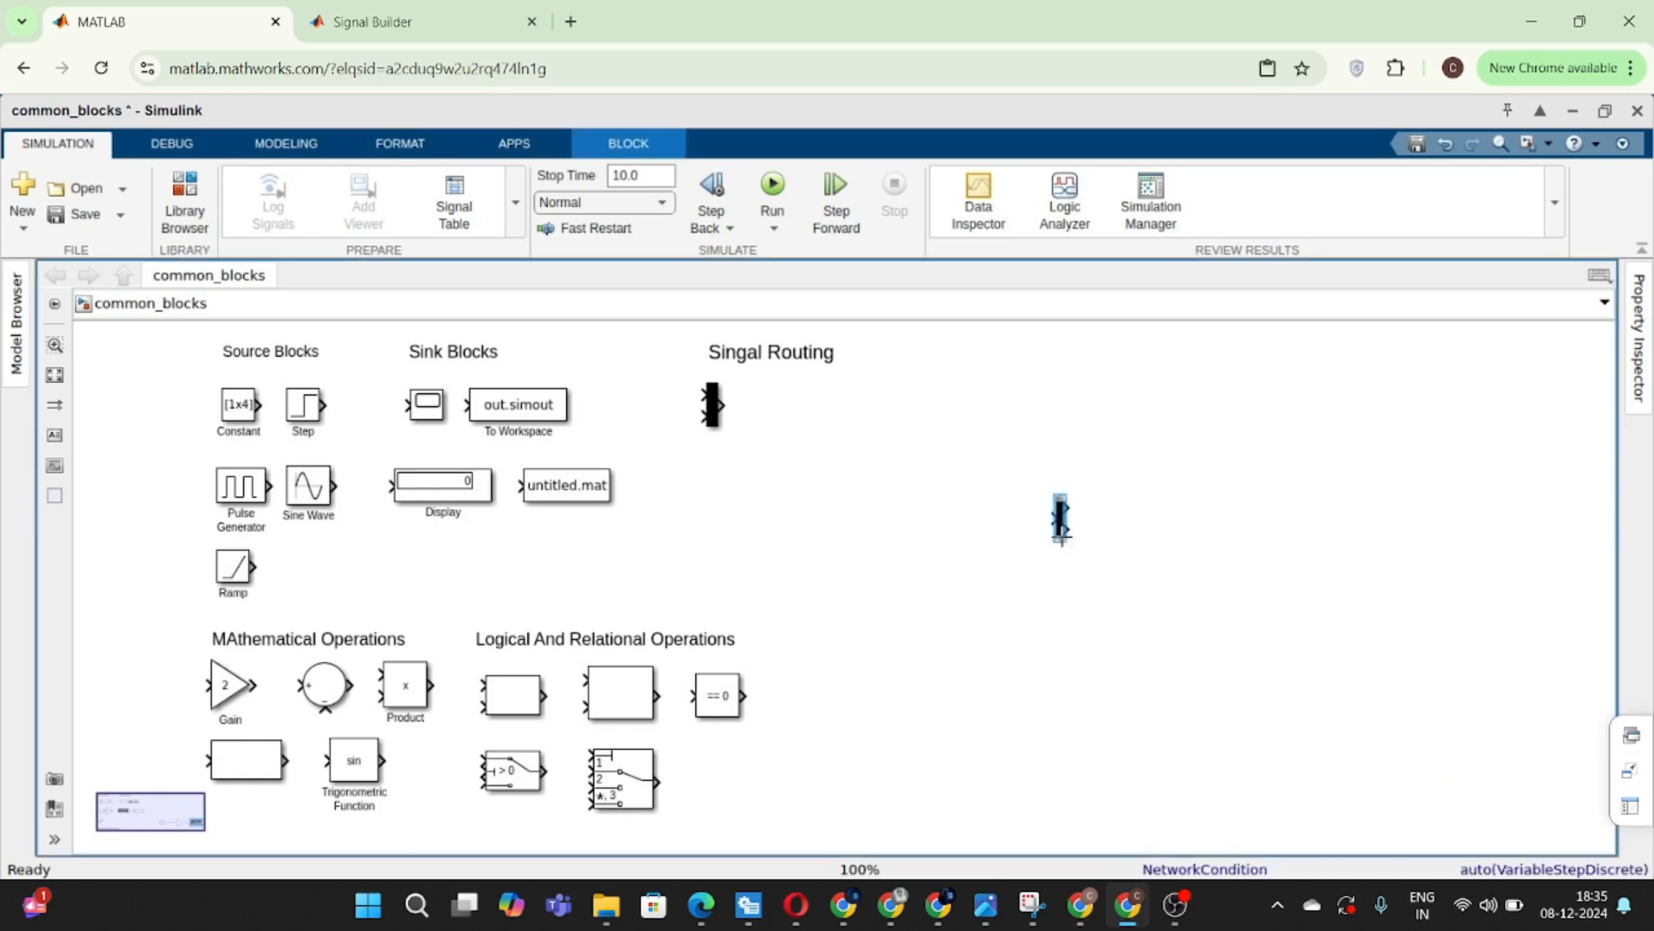
{"action": "left_click_drag", "start_coordinate": [1067, 536], "coordinate": [1159, 553]}
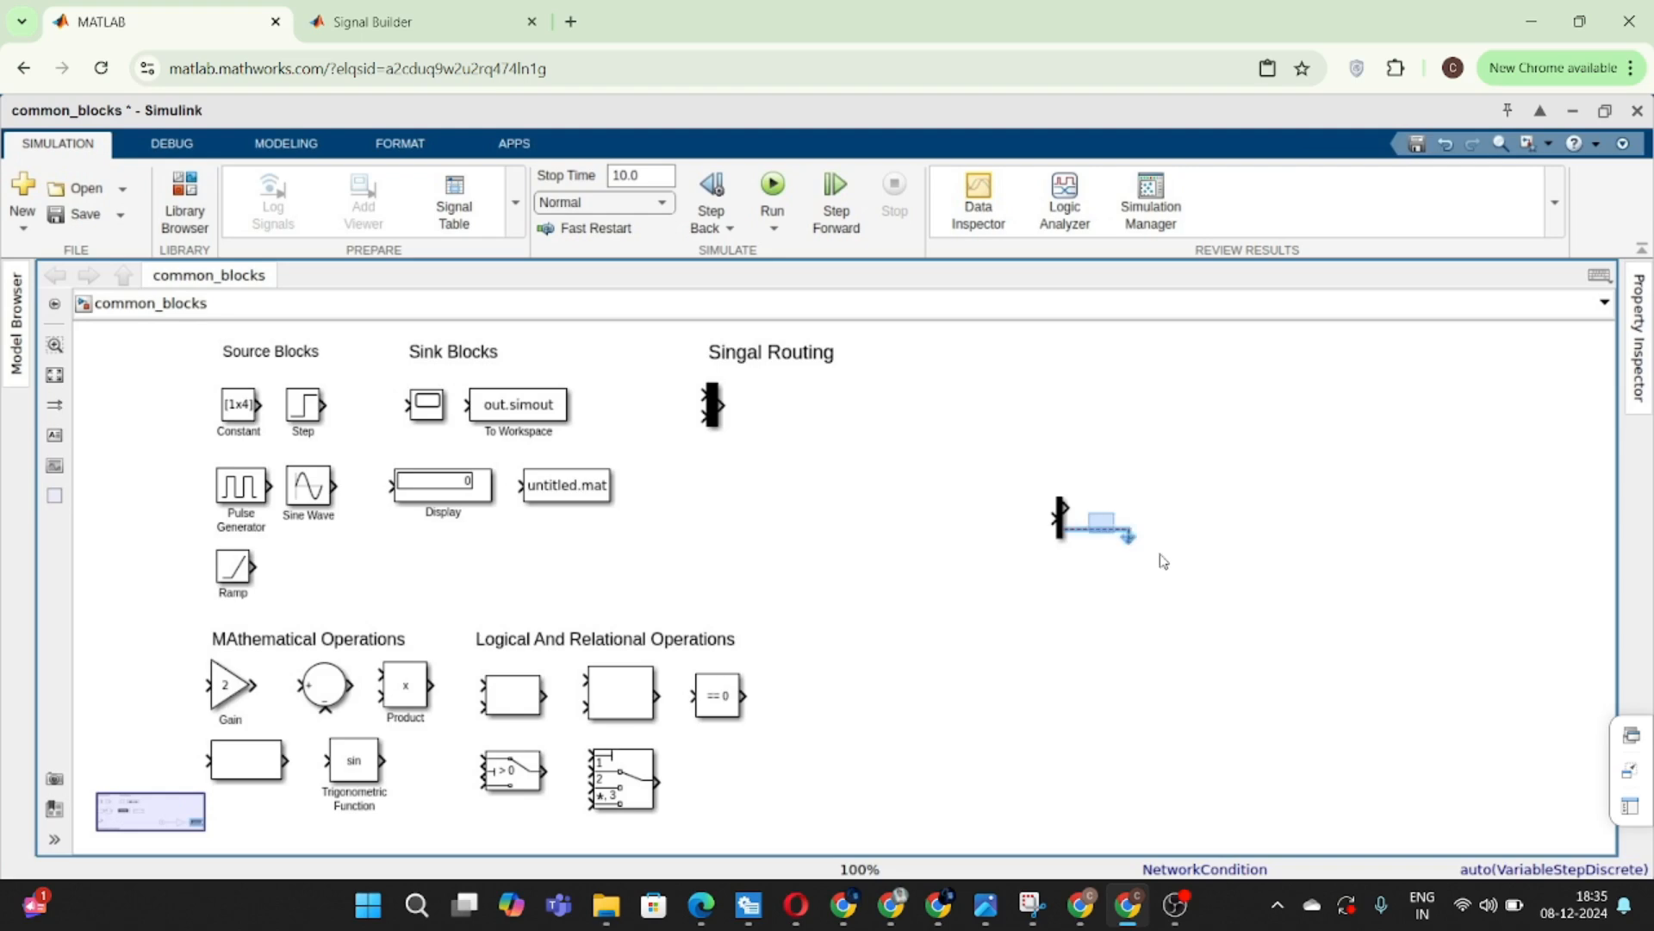
{"action": "key", "text": "Delete"}
{"action": "left_click", "coordinate": [1062, 529]}
{"action": "mouse_move", "coordinate": [1067, 530]}
{"action": "left_mouse_down"}
{"action": "mouse_move", "coordinate": [1071, 569]}
{"action": "mouse_move", "coordinate": [1097, 533]}
{"action": "mouse_move", "coordinate": [1090, 548]}
{"action": "left_mouse_up"}
- Undo the recent edits back to the enlarged Mux with its two Constant inputs and connected Display
{"action": "key", "text": "ctrl+z"}
{"action": "key", "text": "ctrl+z"}
{"action": "key", "text": "ctrl+z"}
{"action": "key", "text": "ctrl+z"}
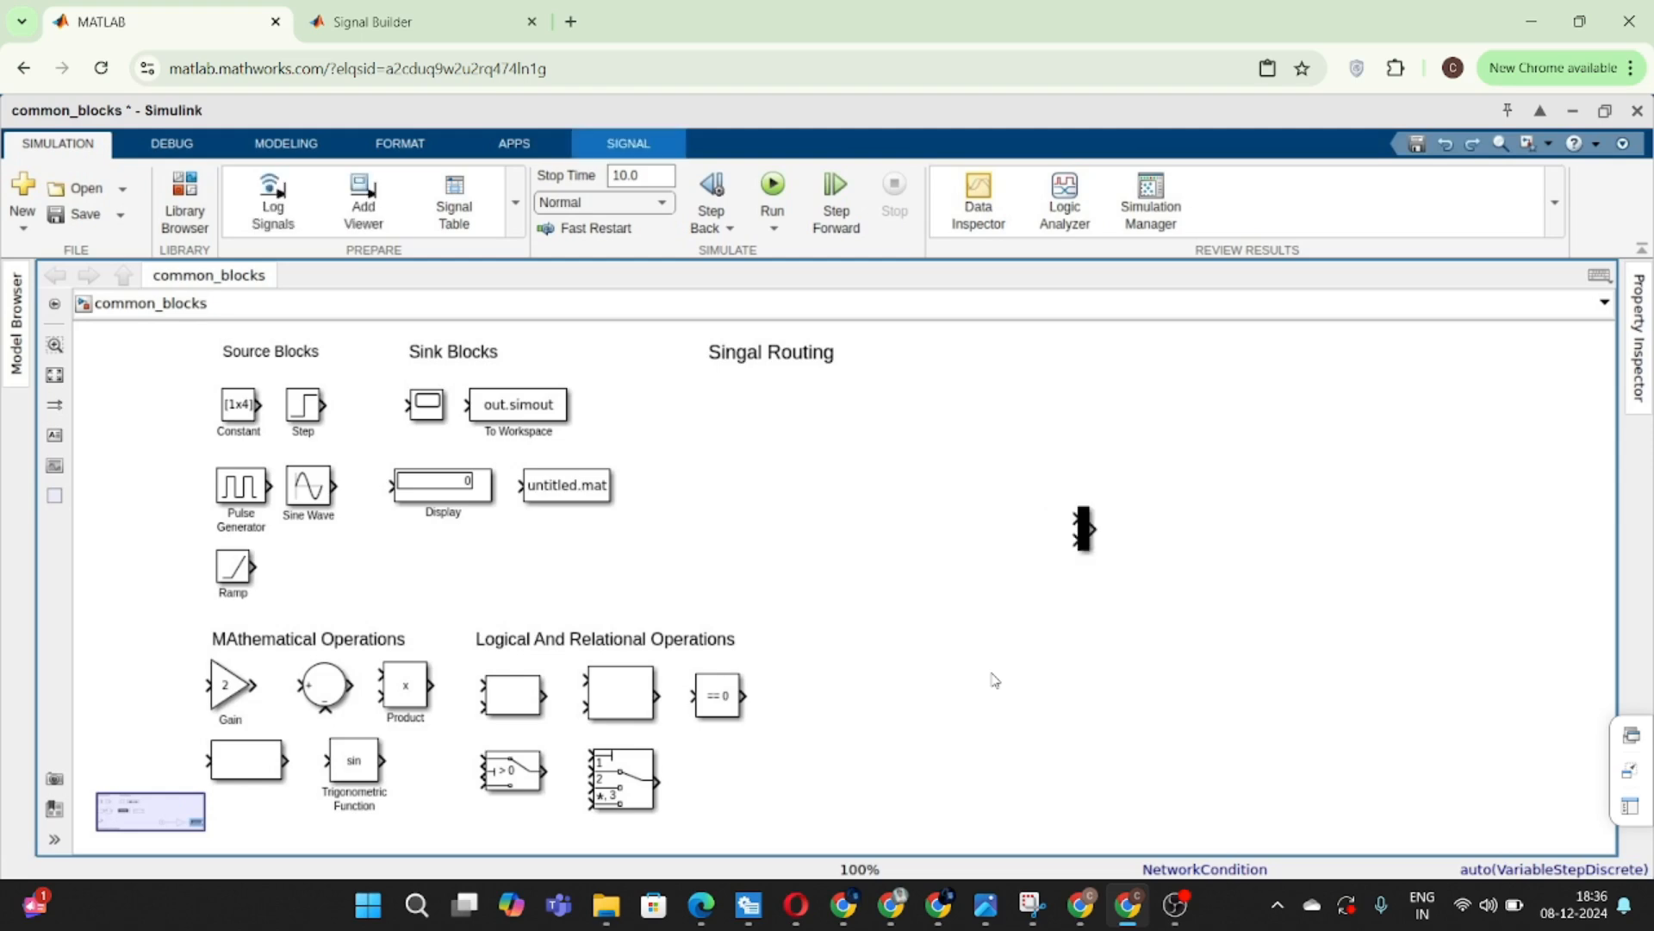
{"action": "key", "text": "ctrl+z"}
{"action": "key", "text": "ctrl+z"}
{"action": "key", "text": "ctrl+z"}
{"action": "key", "text": "ctrl+z"}
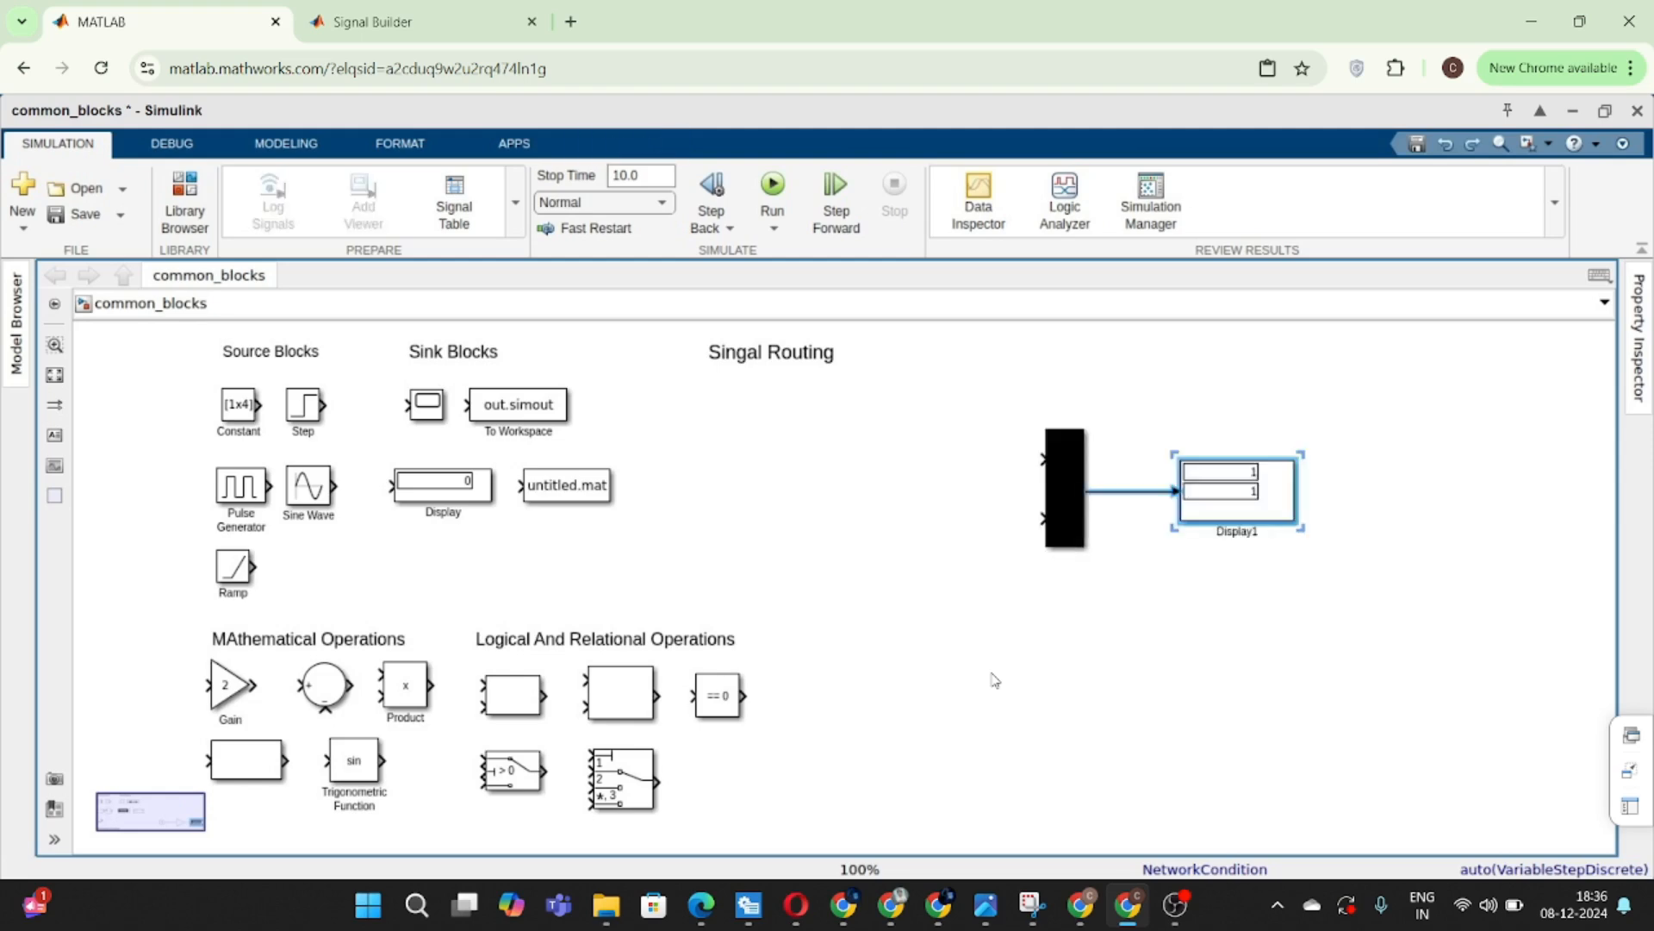
{"action": "key", "text": "ctrl+z"}
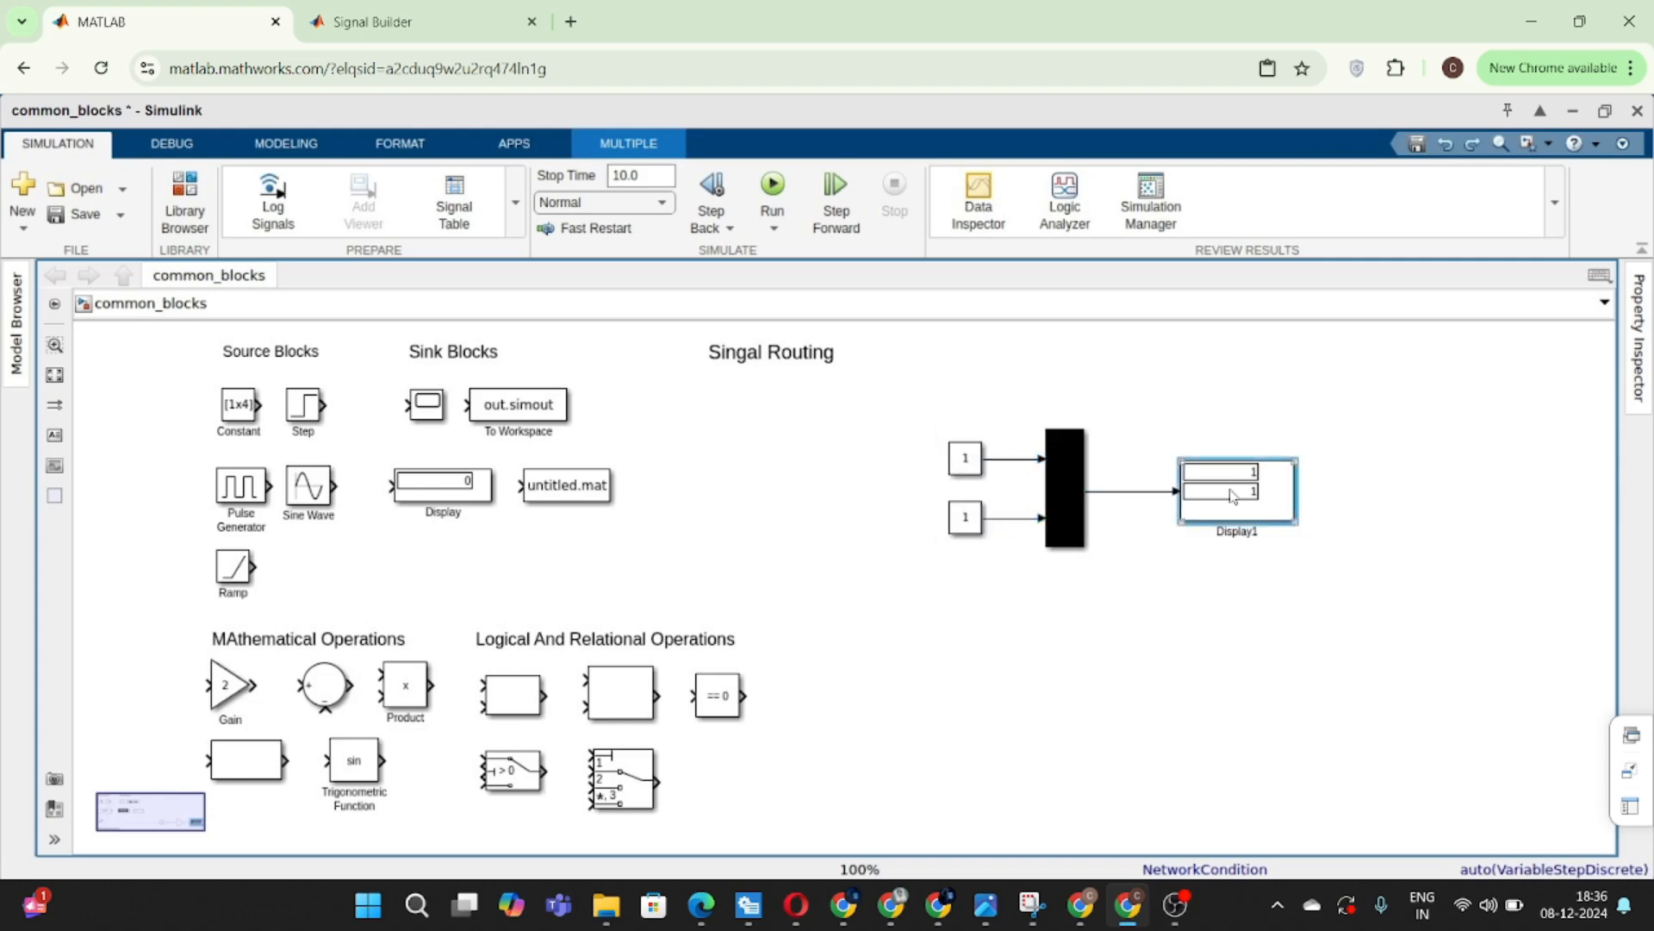
- Replace the Display block on the Mux output with a Demux block and connect the Mux signal to its input
{"action": "left_click", "coordinate": [1232, 495]}
{"action": "key", "text": "Delete"}
{"action": "double_click", "coordinate": [1232, 496]}
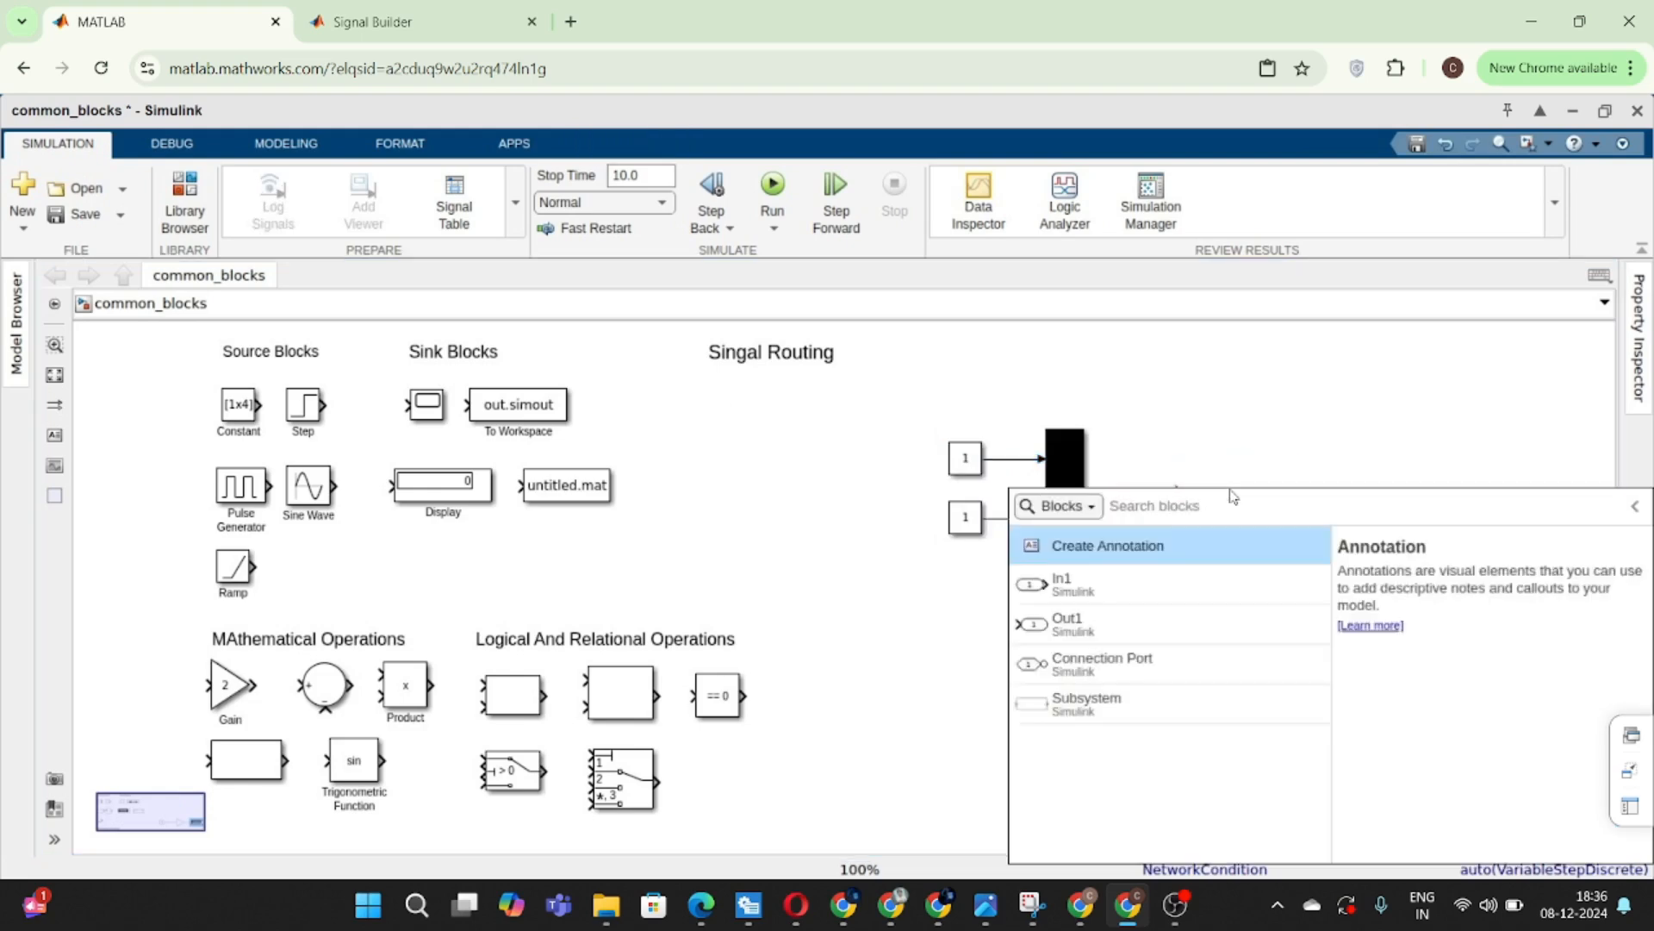
{"action": "type", "text": "demux"}
{"action": "key", "text": "Return"}
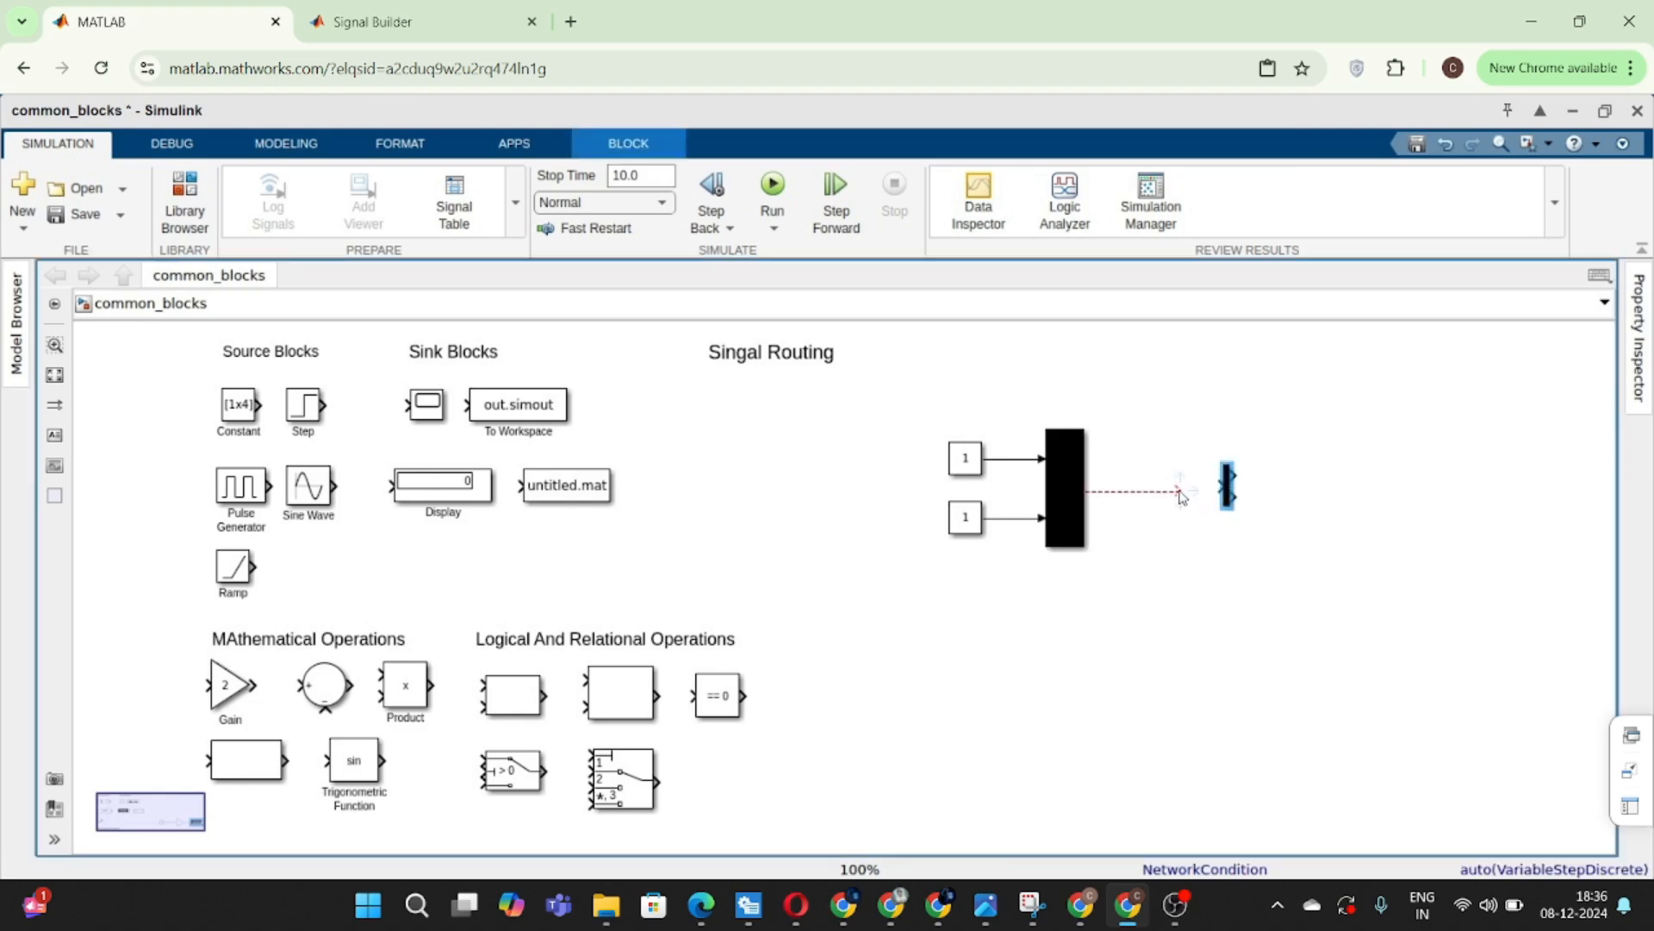
{"action": "left_click_drag", "start_coordinate": [1180, 495], "coordinate": [1223, 485]}
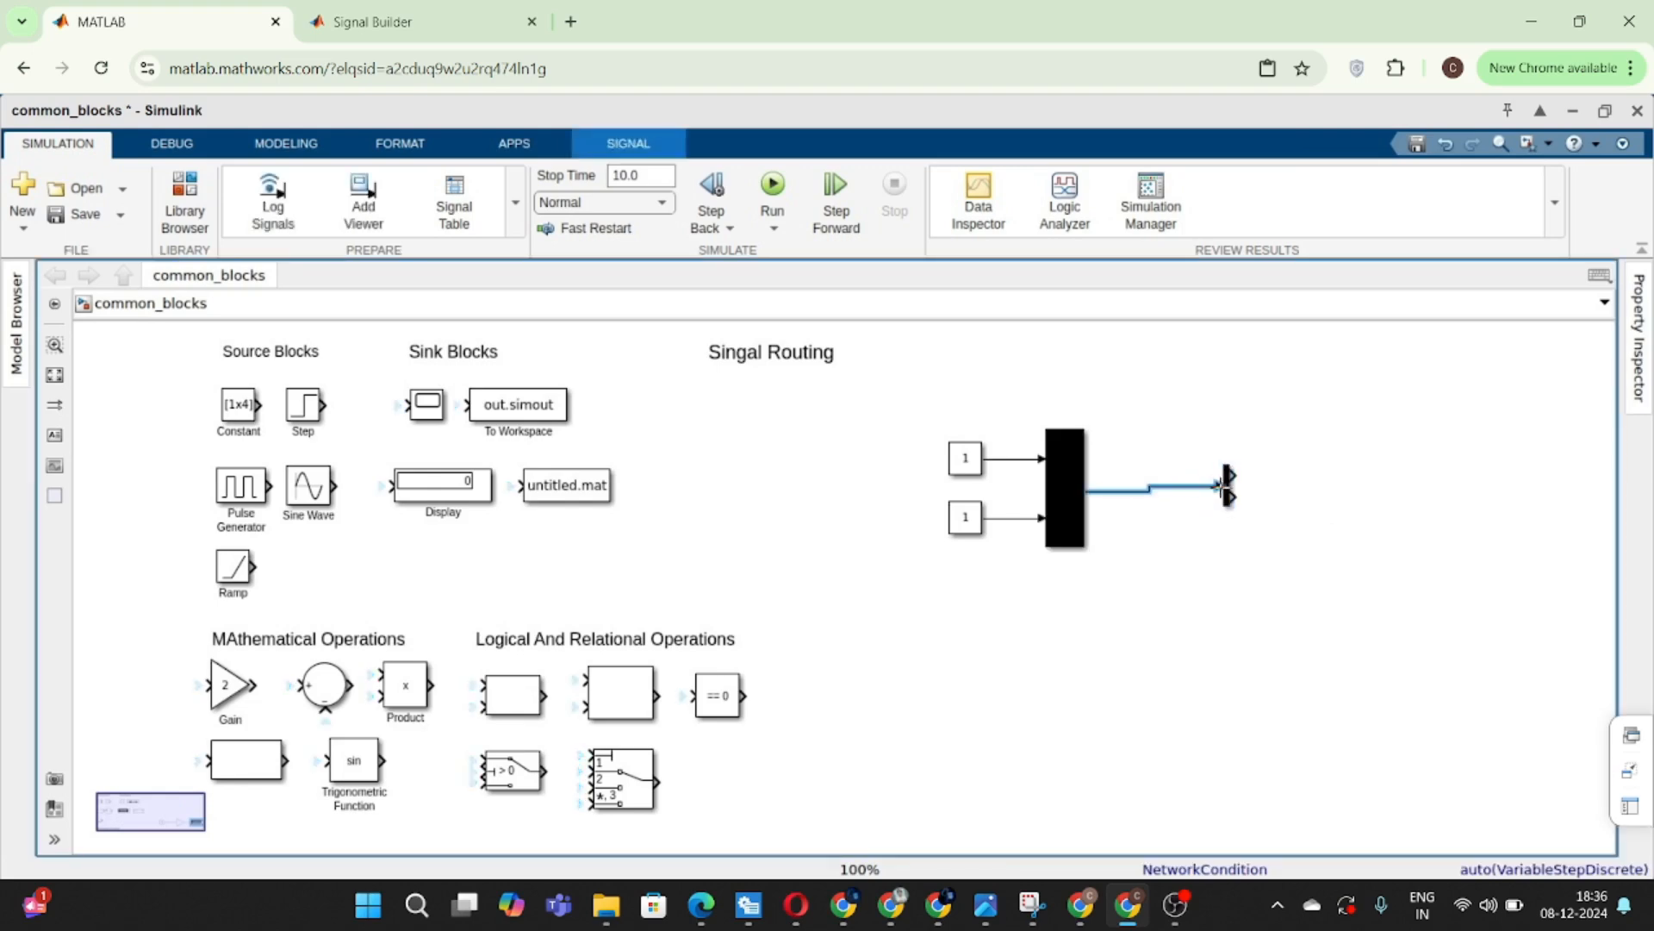
{"action": "left_click", "coordinate": [1309, 505]}
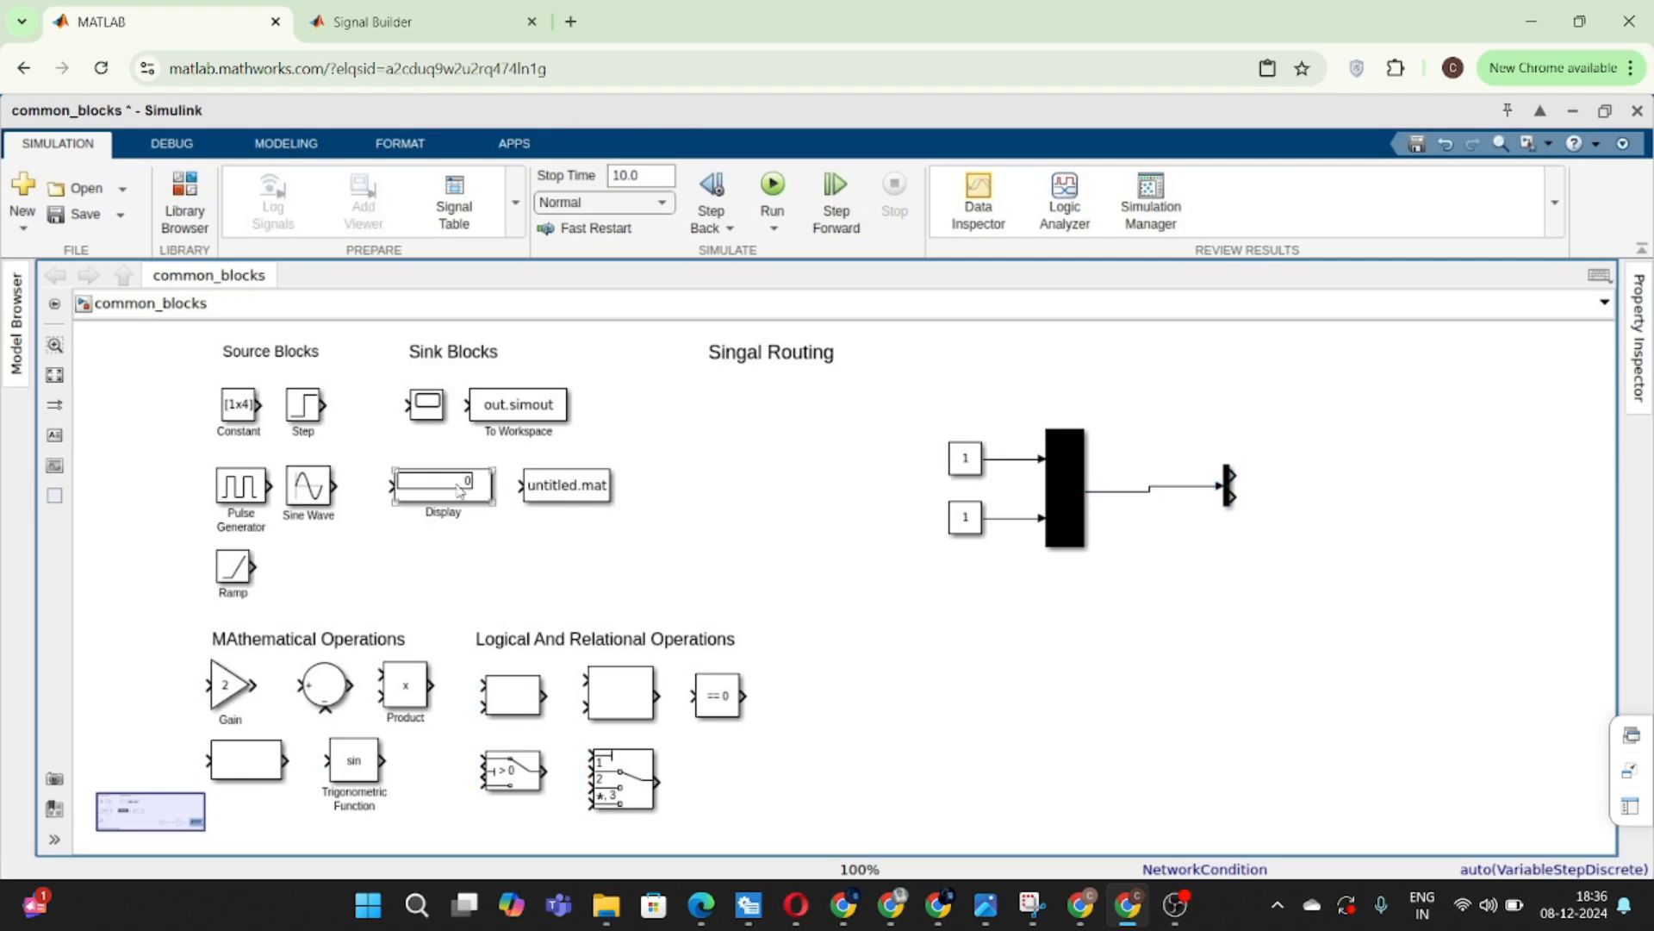
- Connect copies of the Display block to both Demux outputs and to a branch of the Mux output, and save the model
{"action": "left_click_drag", "start_coordinate": [458, 489], "coordinate": [1239, 475]}
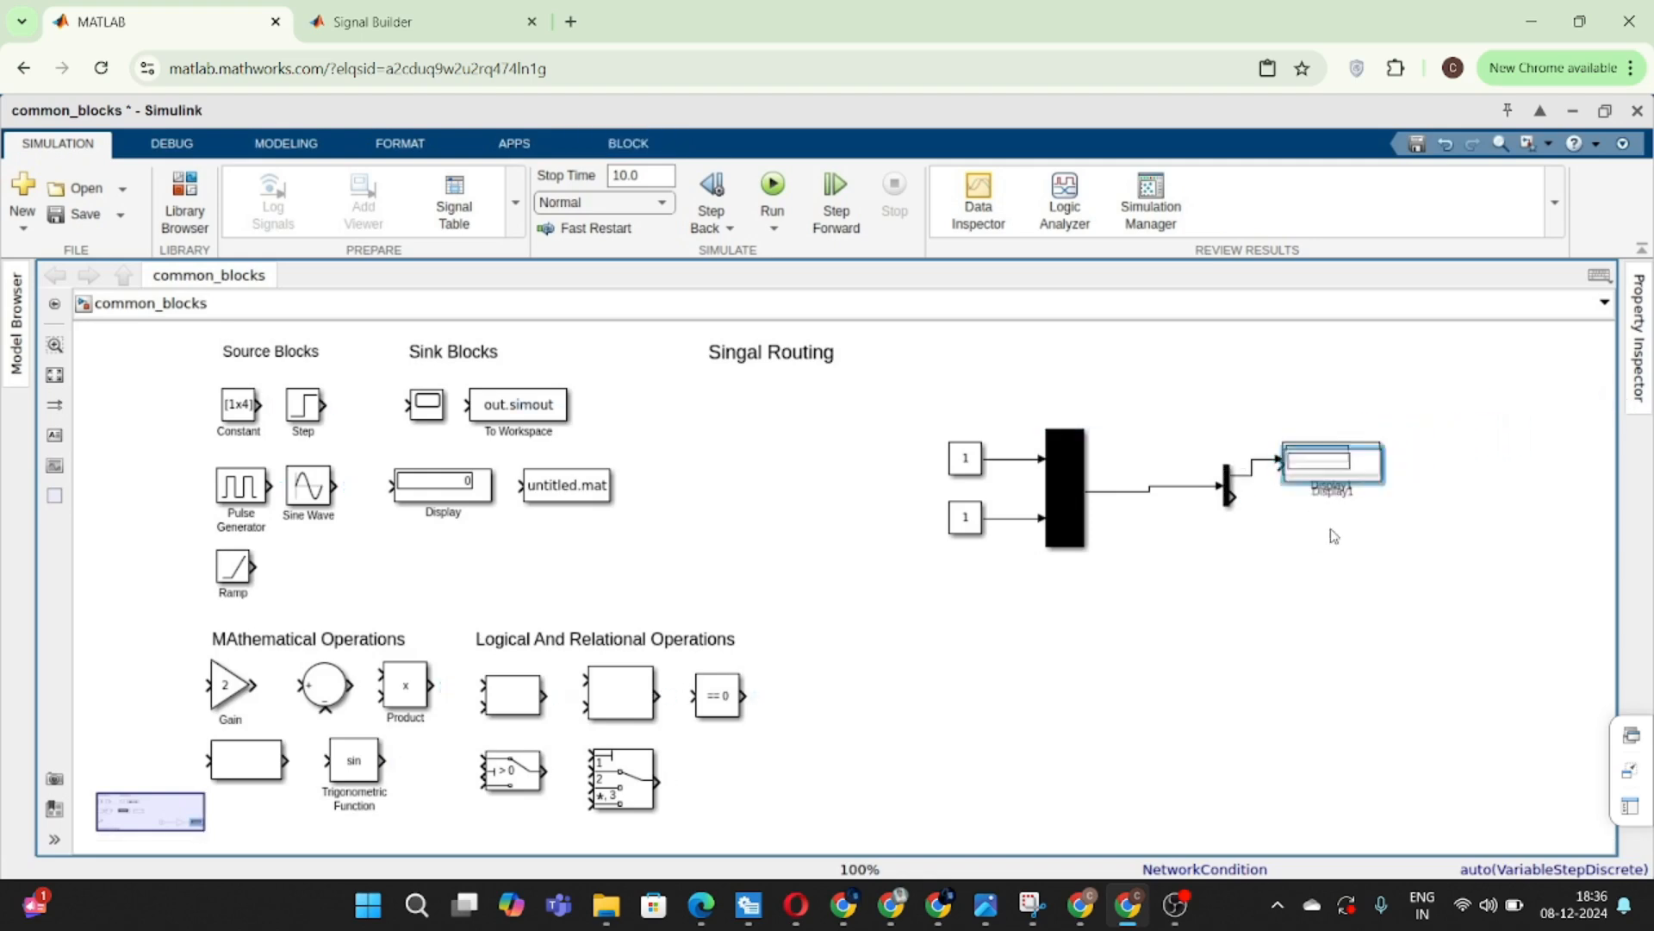
{"action": "key", "text": "ctrl+v"}
{"action": "mouse_move", "coordinate": [1284, 530]}
{"action": "left_mouse_down"}
{"action": "mouse_move", "coordinate": [1247, 512]}
{"action": "mouse_move", "coordinate": [1309, 543]}
{"action": "mouse_move", "coordinate": [1234, 498]}
{"action": "mouse_move", "coordinate": [1199, 431]}
{"action": "mouse_move", "coordinate": [1148, 409]}
{"action": "mouse_move", "coordinate": [1109, 491]}
{"action": "left_mouse_up"}
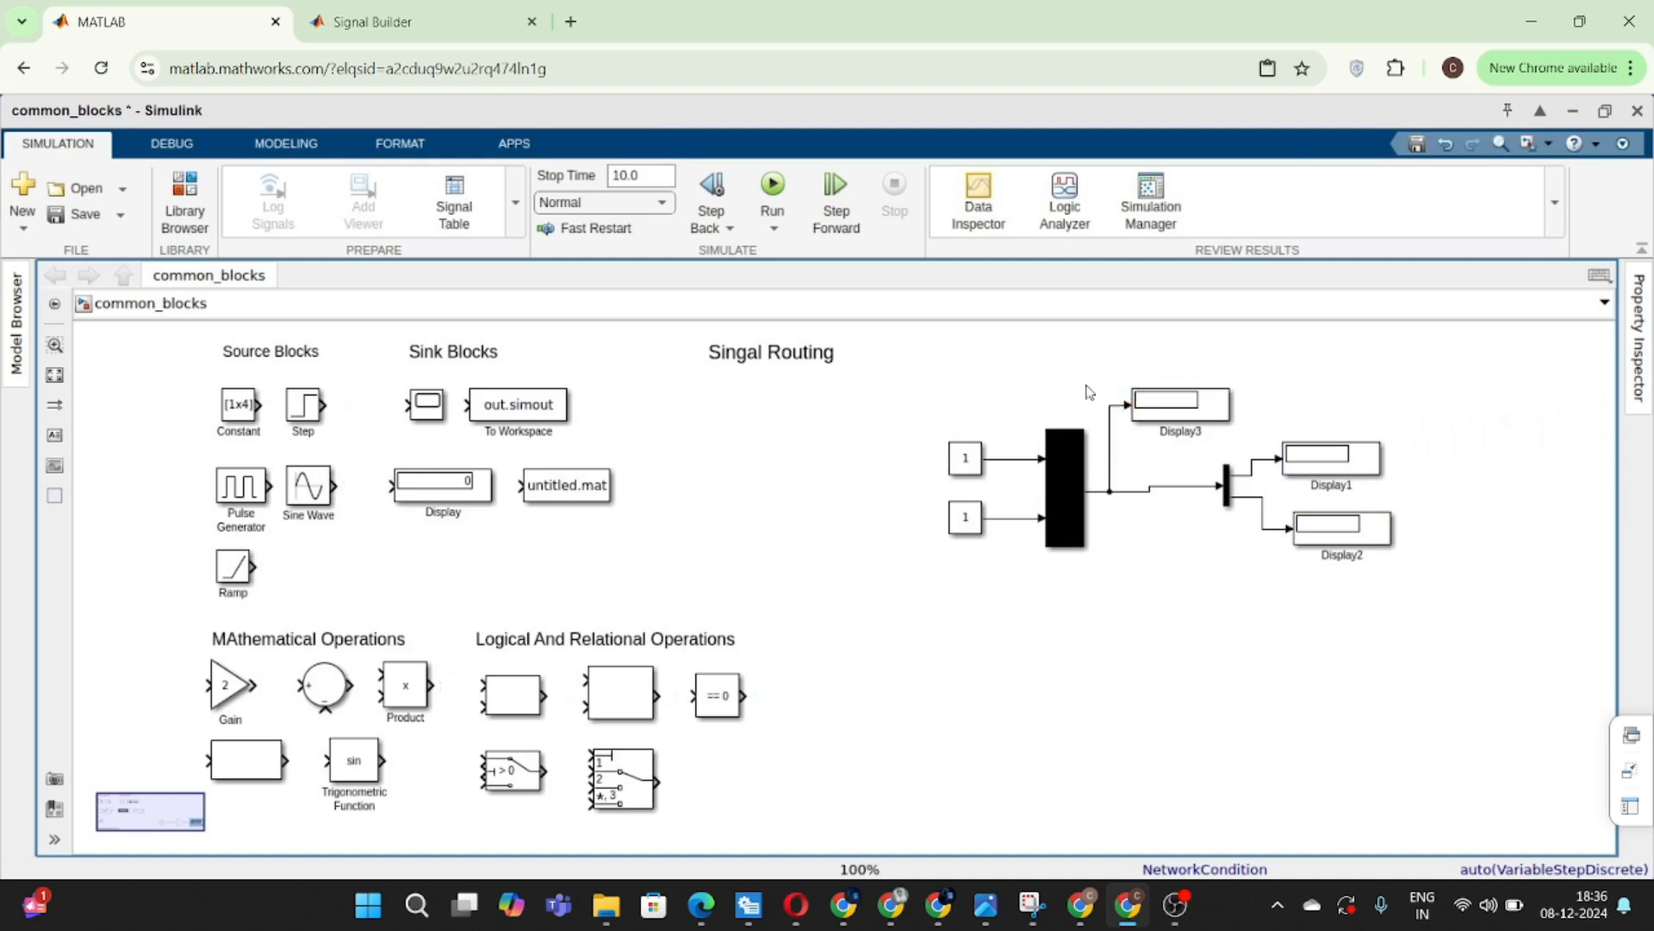
{"action": "key", "text": "ctrl+s"}
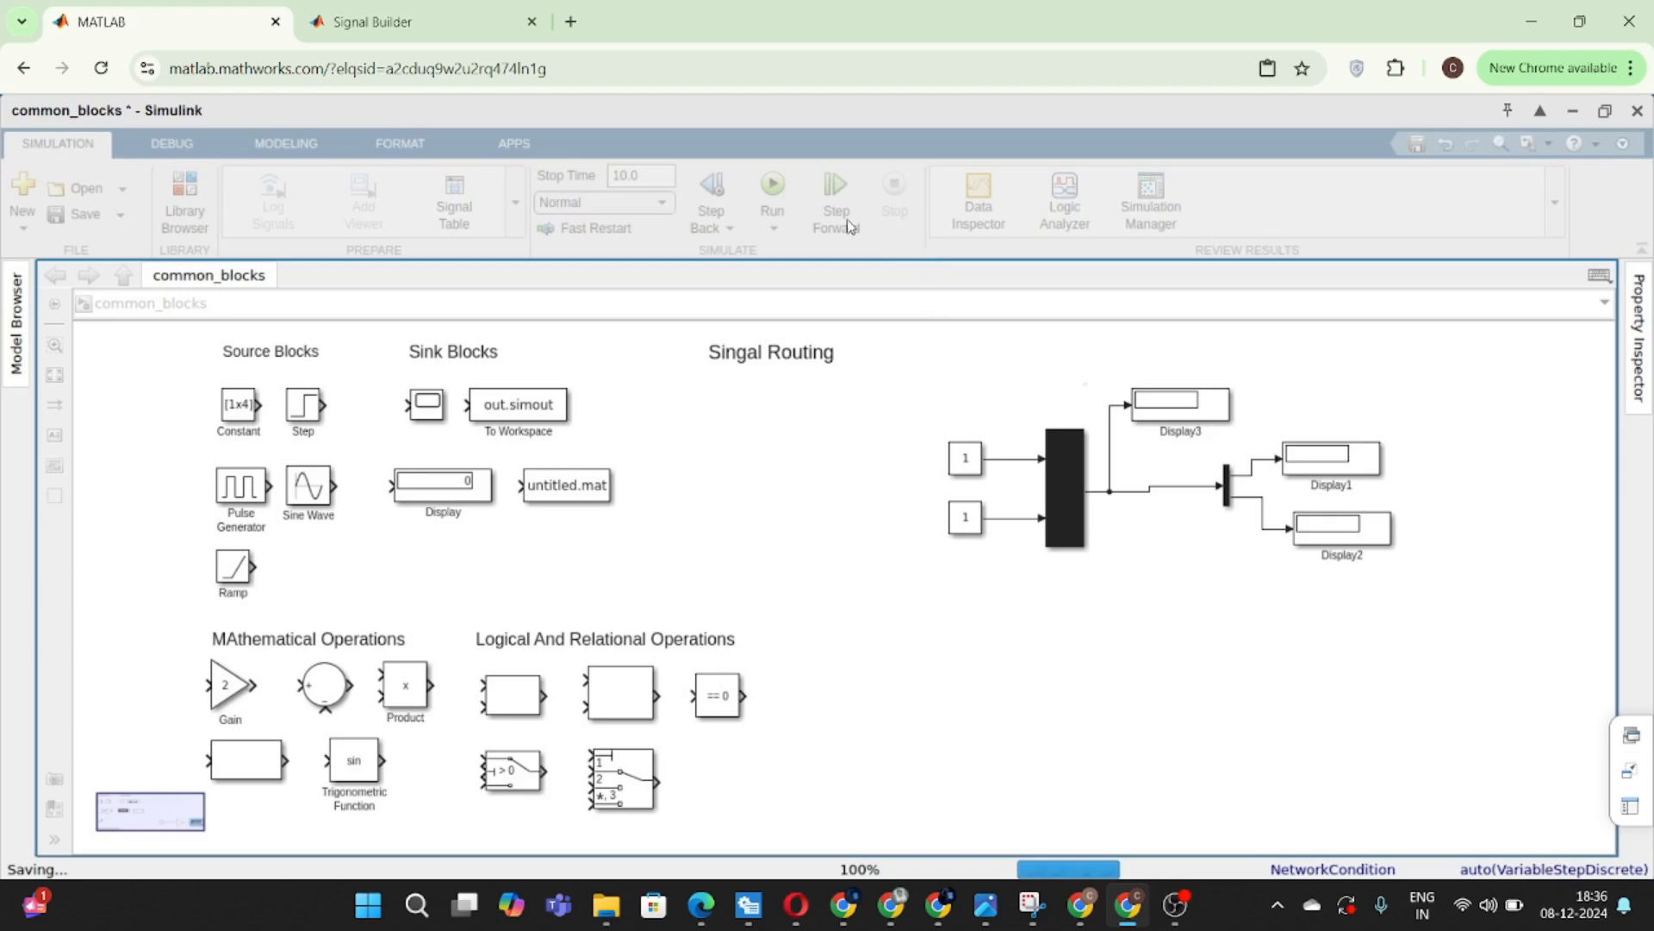
- Run the simulation and examine the Display blocks on the Demux outputs
{"action": "left_click", "coordinate": [769, 186]}
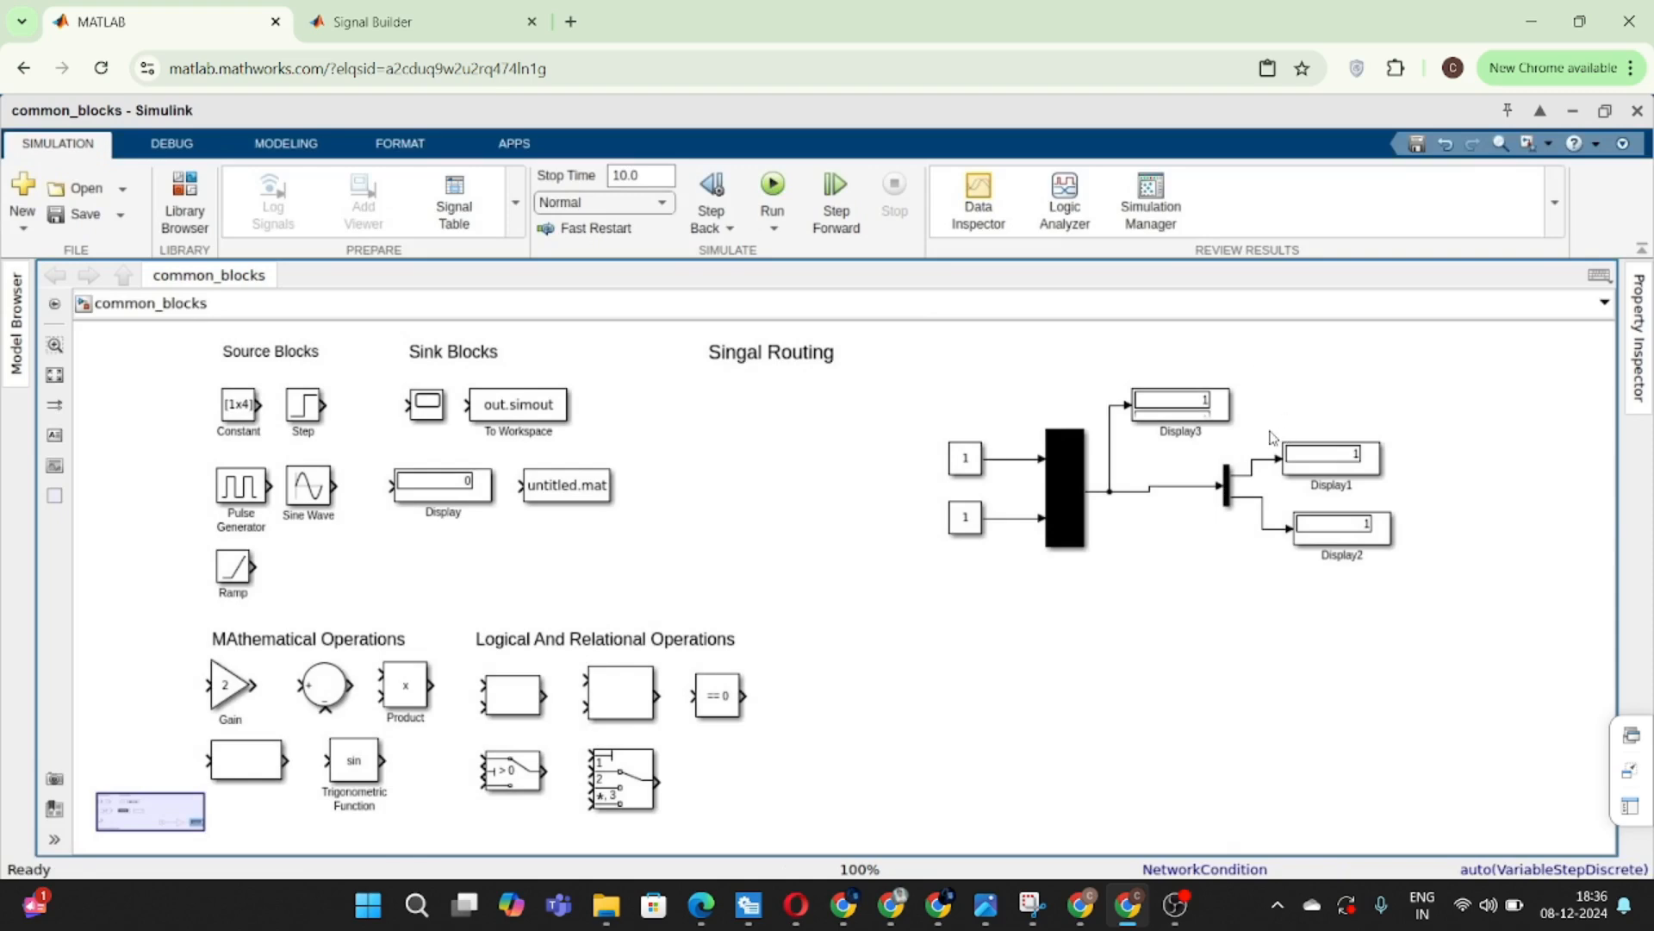
{"action": "left_click_drag", "start_coordinate": [1272, 431], "coordinate": [1393, 544]}
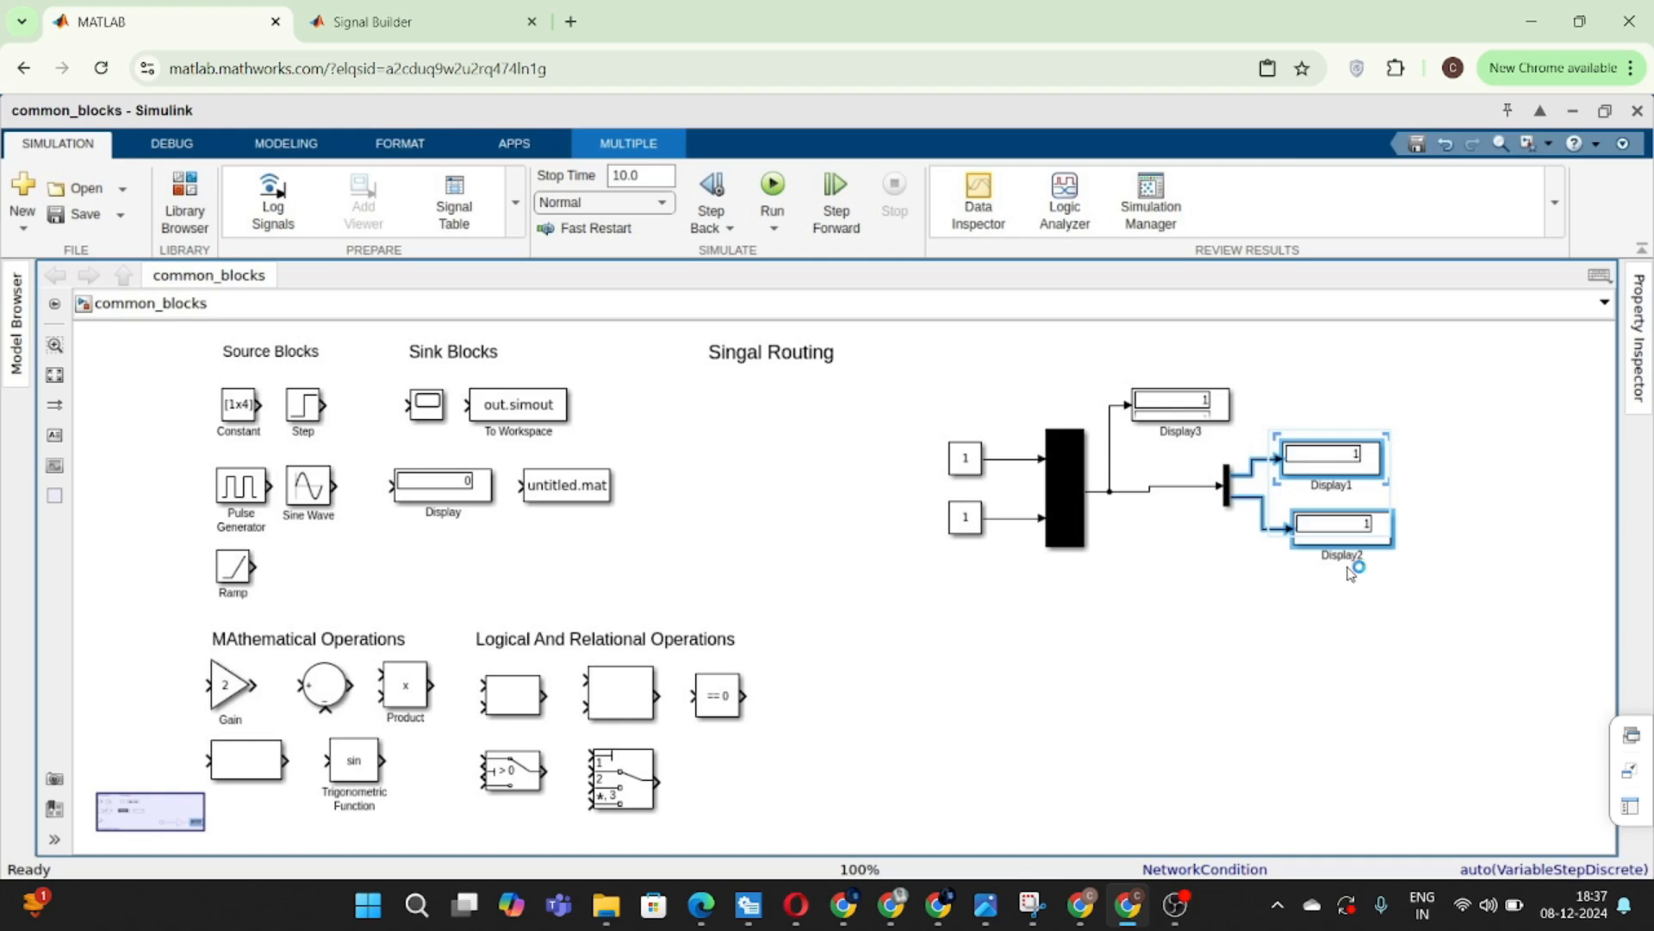
{"action": "left_click", "coordinate": [1208, 577]}
- Delete the Constant inputs, the Display blocks and the leftover signal line around the Mux and Demux
{"action": "left_click_drag", "start_coordinate": [933, 435], "coordinate": [1019, 602]}
{"action": "key", "text": "Delete"}
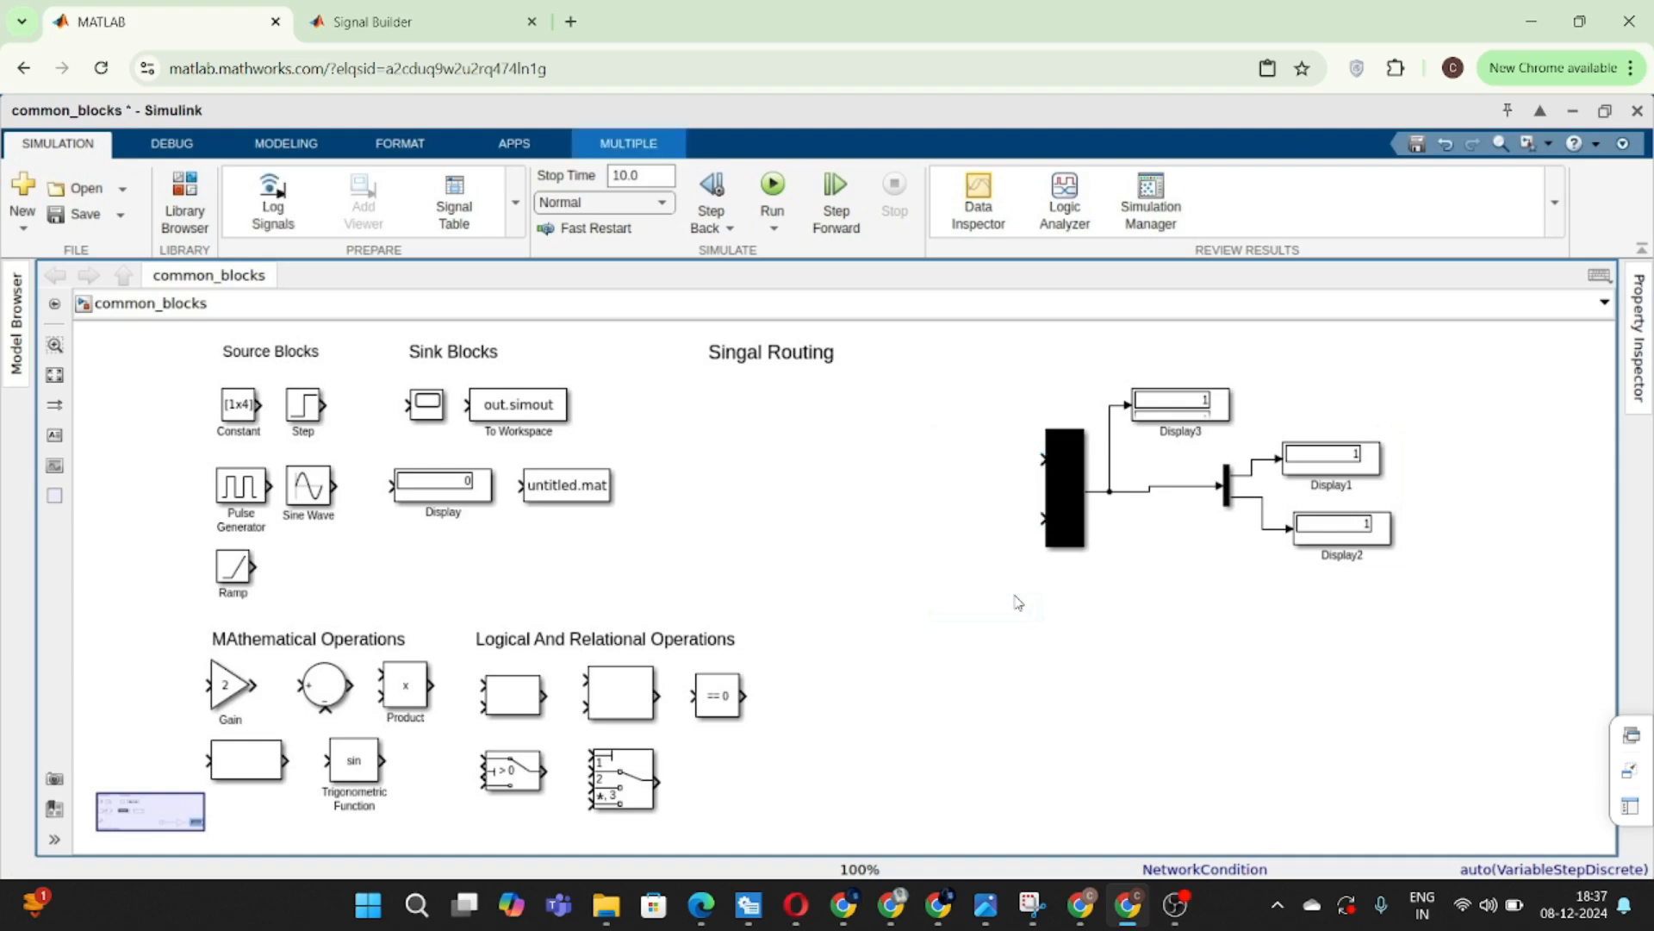
{"action": "left_click_drag", "start_coordinate": [1132, 354], "coordinate": [1165, 517]}
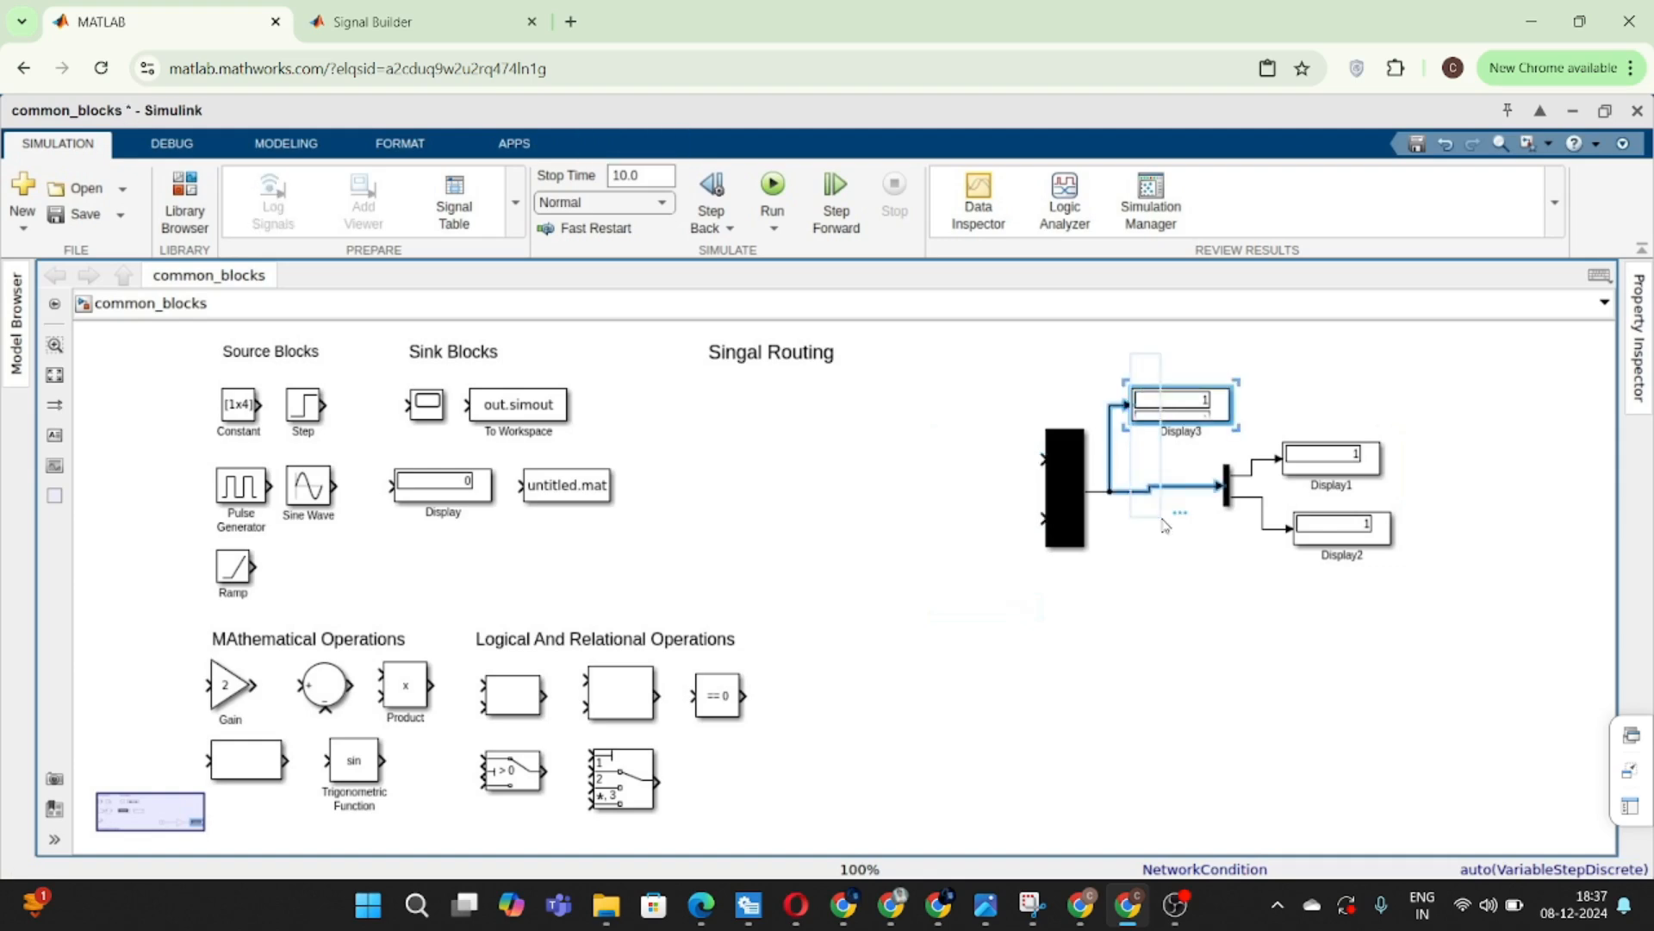
{"action": "key", "text": "Delete"}
{"action": "left_click_drag", "start_coordinate": [1260, 421], "coordinate": [1375, 580]}
{"action": "key", "text": "Delete"}
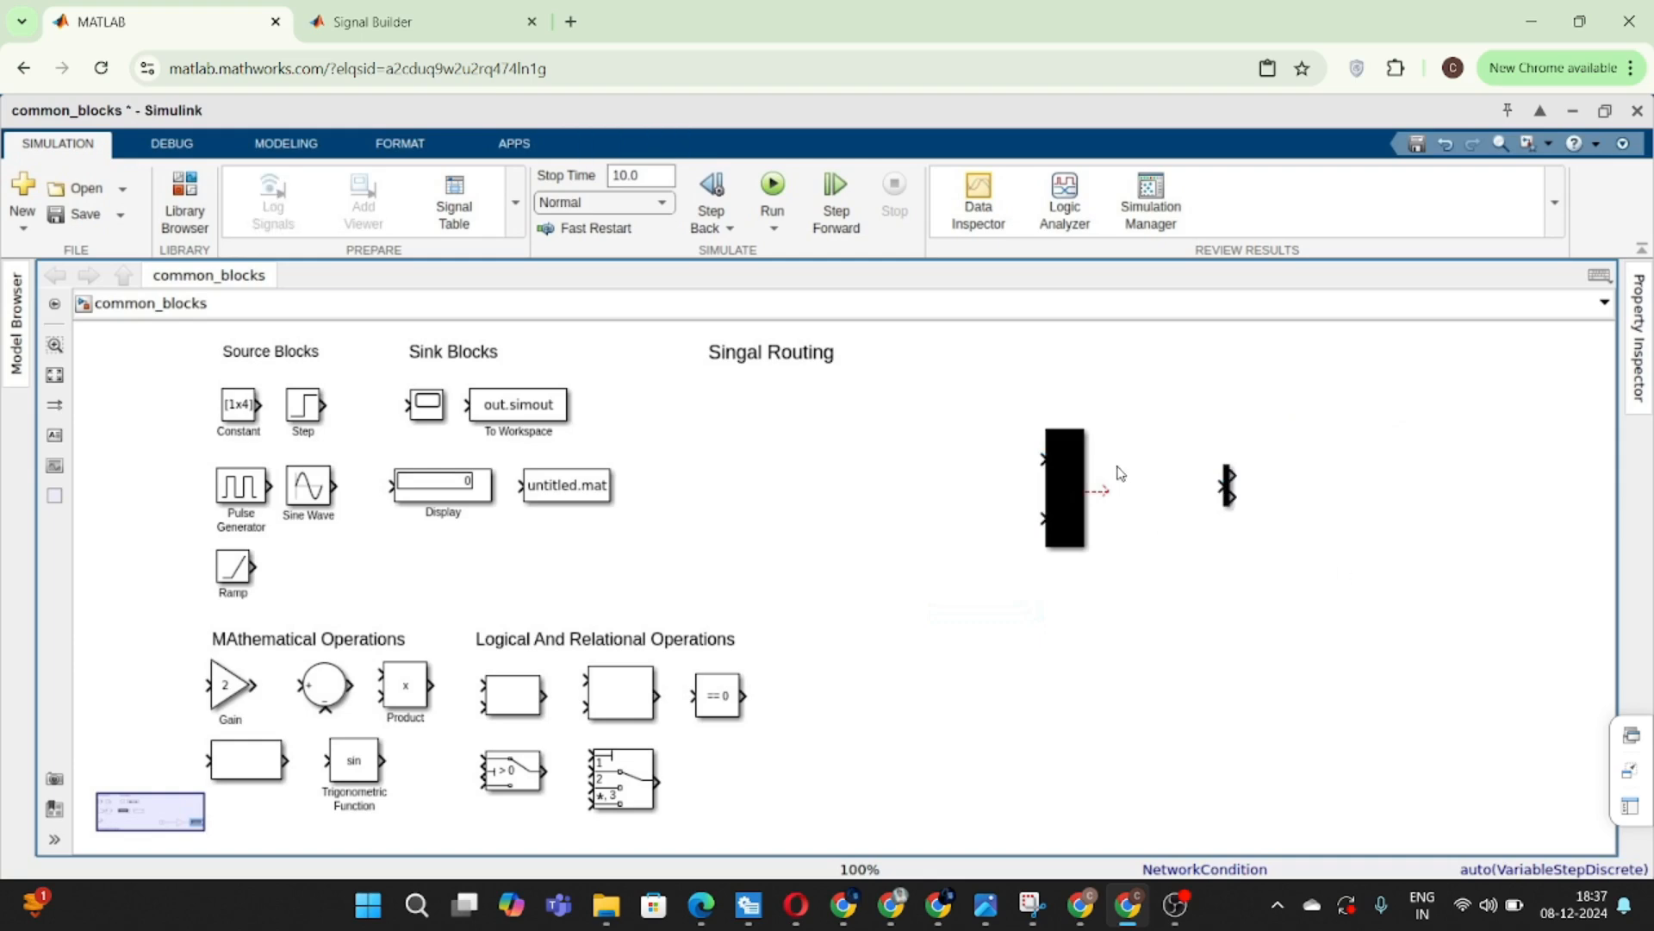
{"action": "left_click", "coordinate": [1103, 492]}
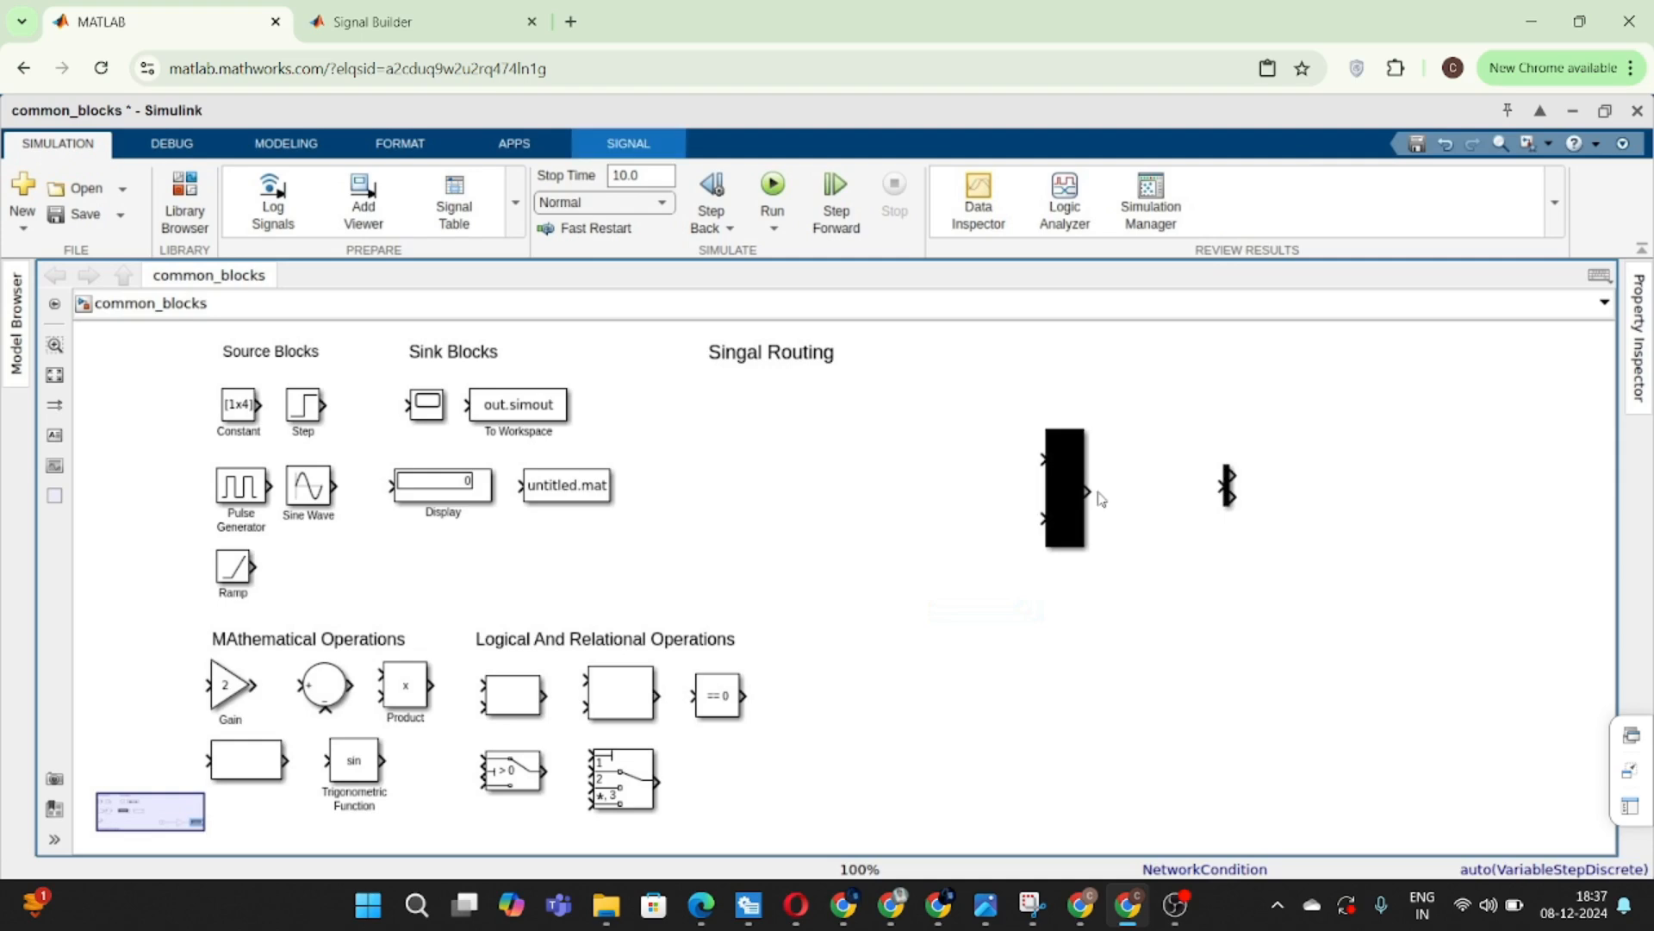
- Shrink the Mux block and place it and the Demux side by side under the Singal Routing heading
{"action": "left_click", "coordinate": [1063, 506]}
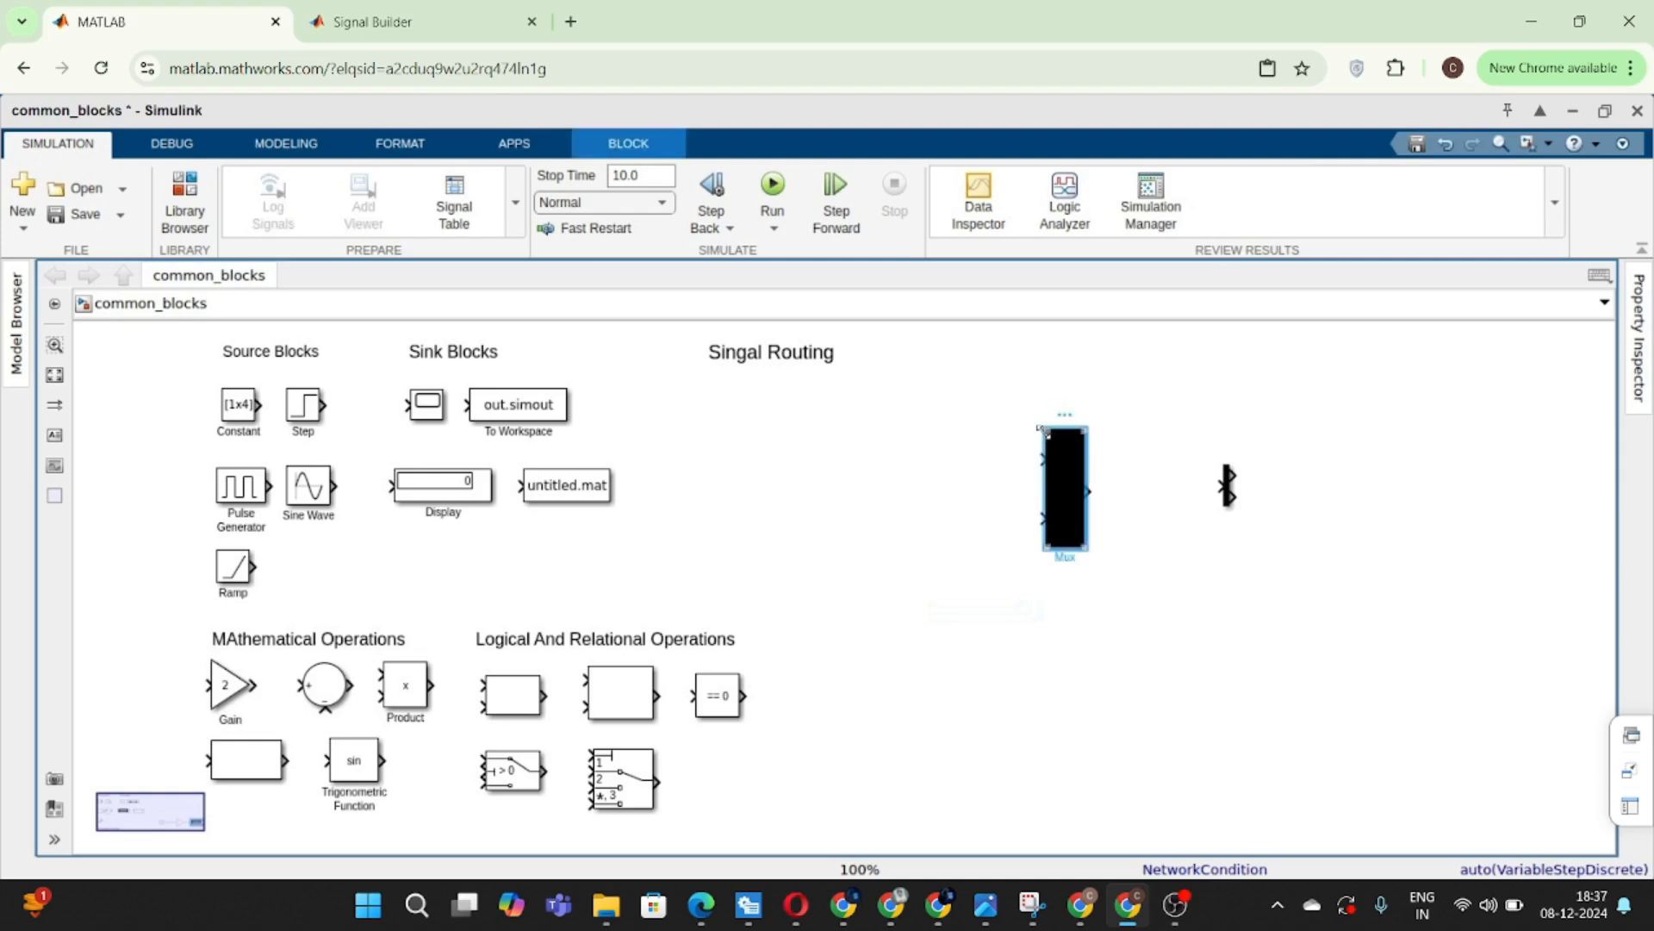
{"action": "left_click_drag", "start_coordinate": [1049, 437], "coordinate": [720, 416]}
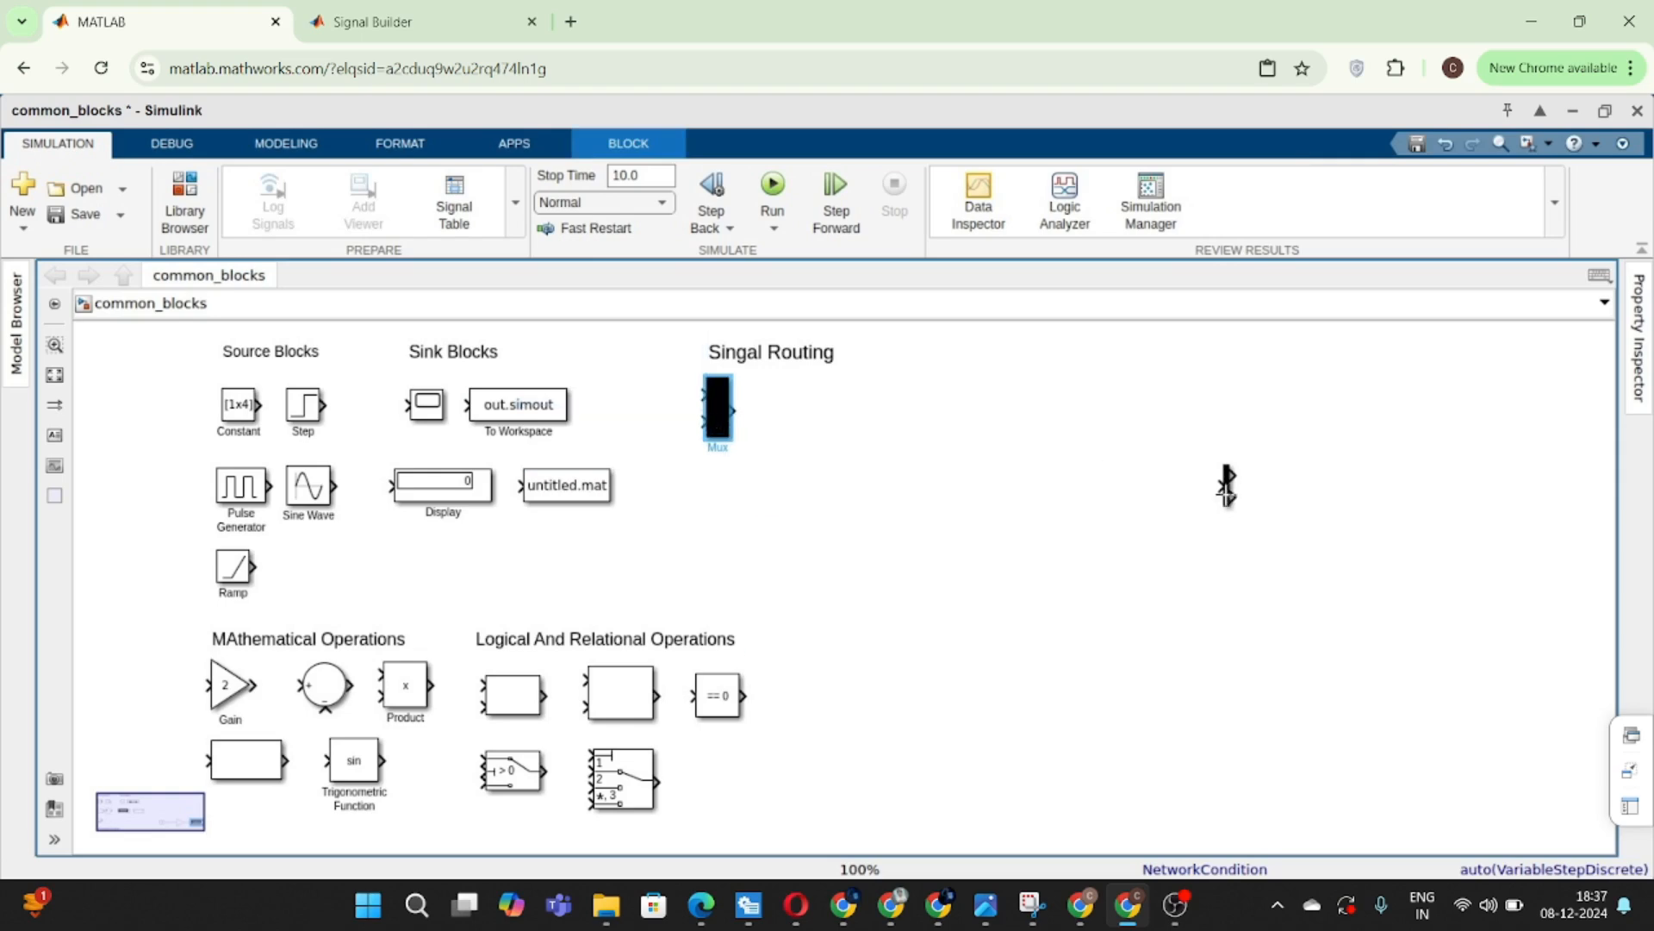
{"action": "left_click", "coordinate": [1223, 487]}
{"action": "left_click_drag", "start_coordinate": [1226, 486], "coordinate": [804, 410]}
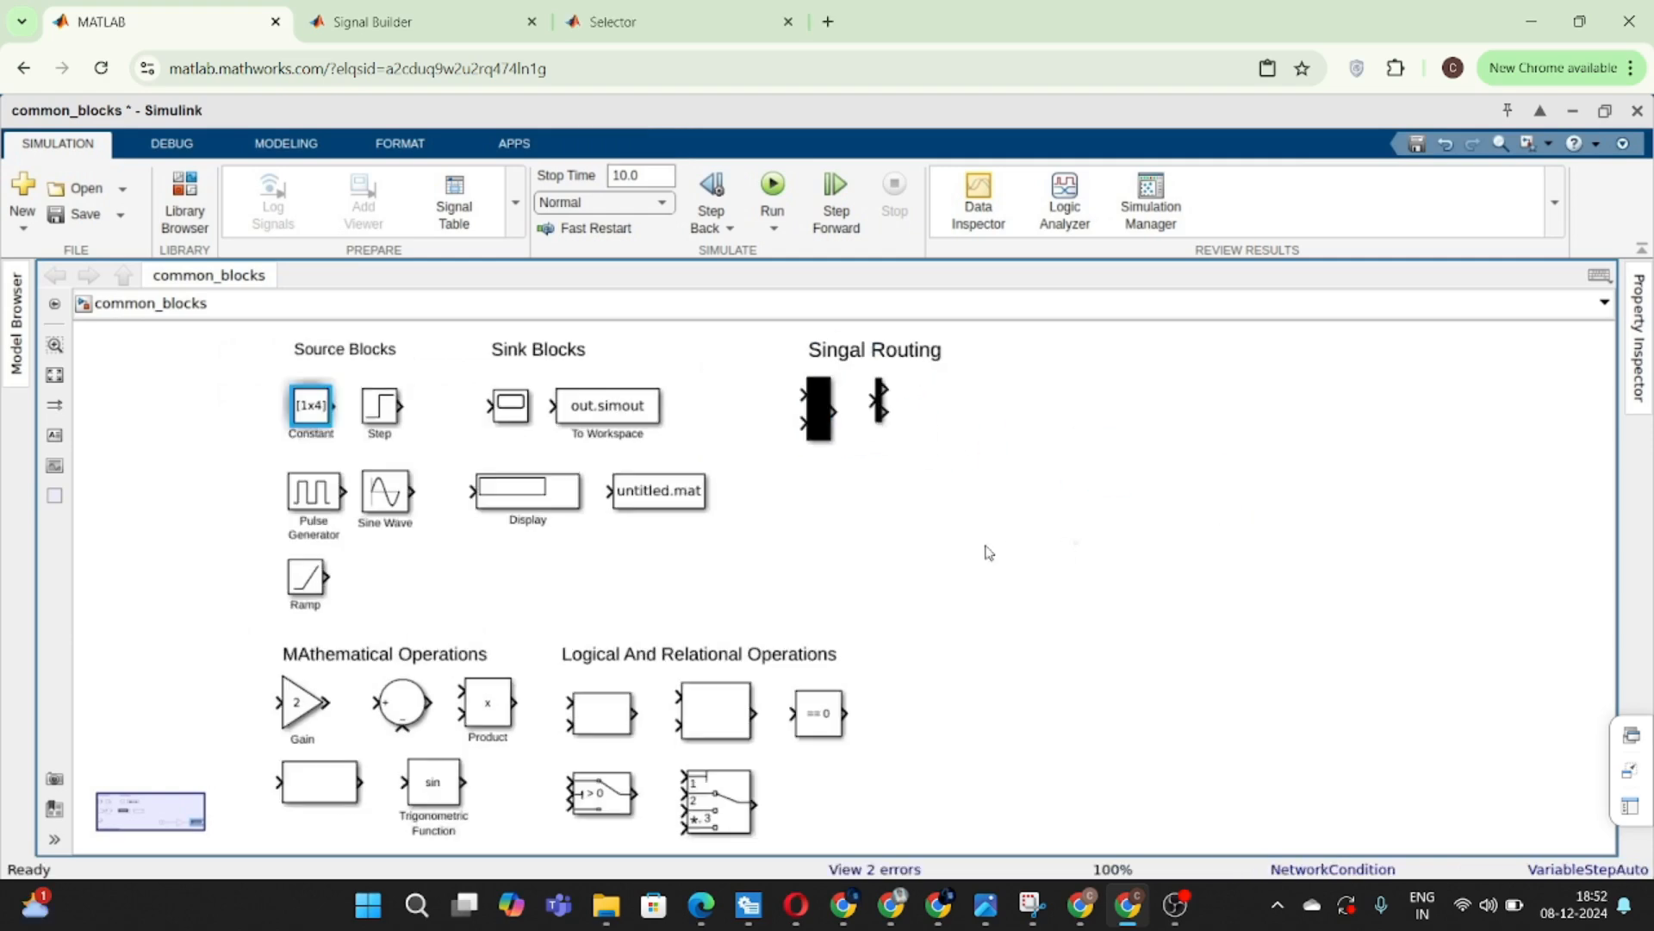
- Insert a Selector block in the empty canvas area beyond the routing blocks and enlarge it
{"action": "double_click", "coordinate": [1012, 531]}
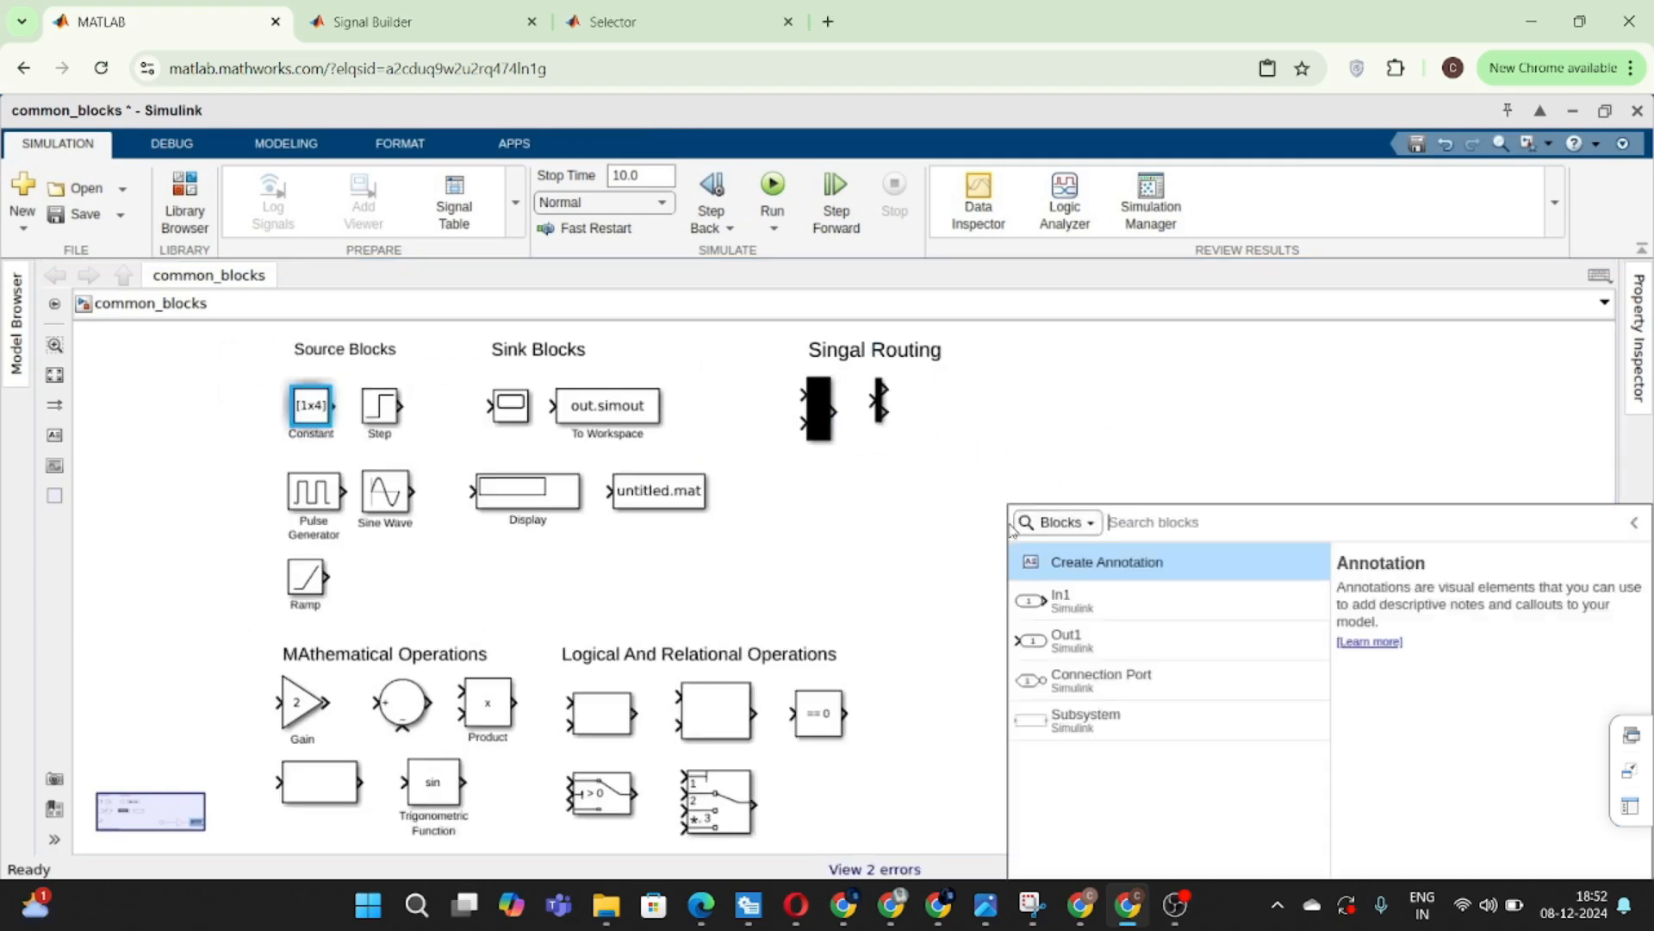
{"action": "type", "text": "Select"}
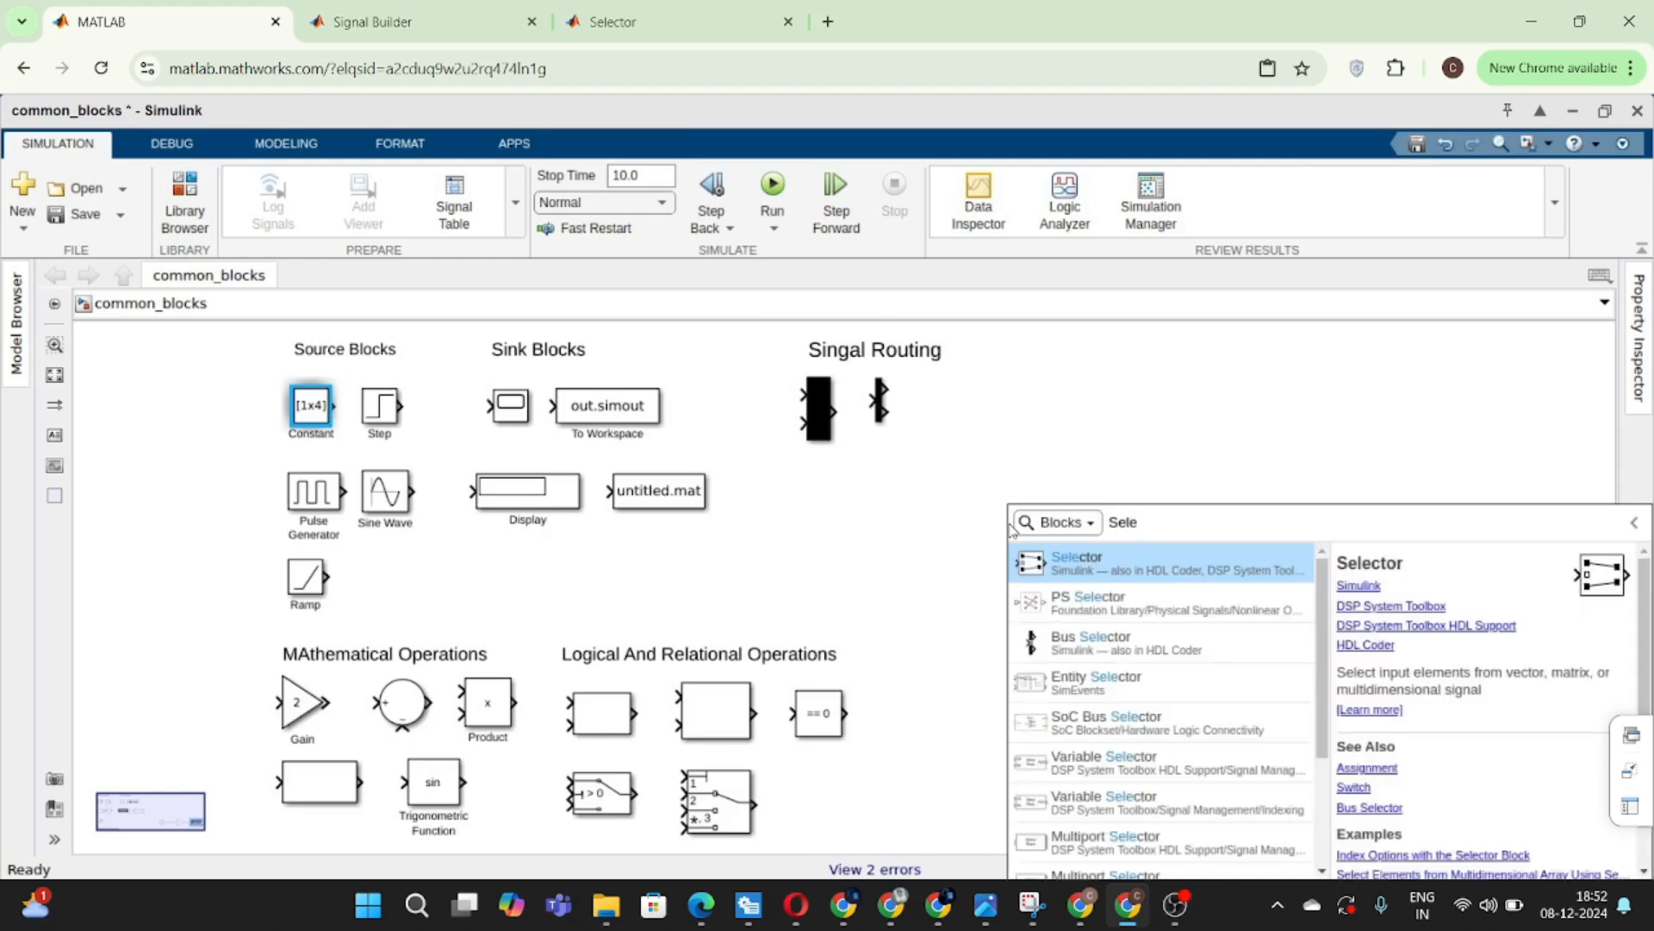
{"action": "key", "text": "Return"}
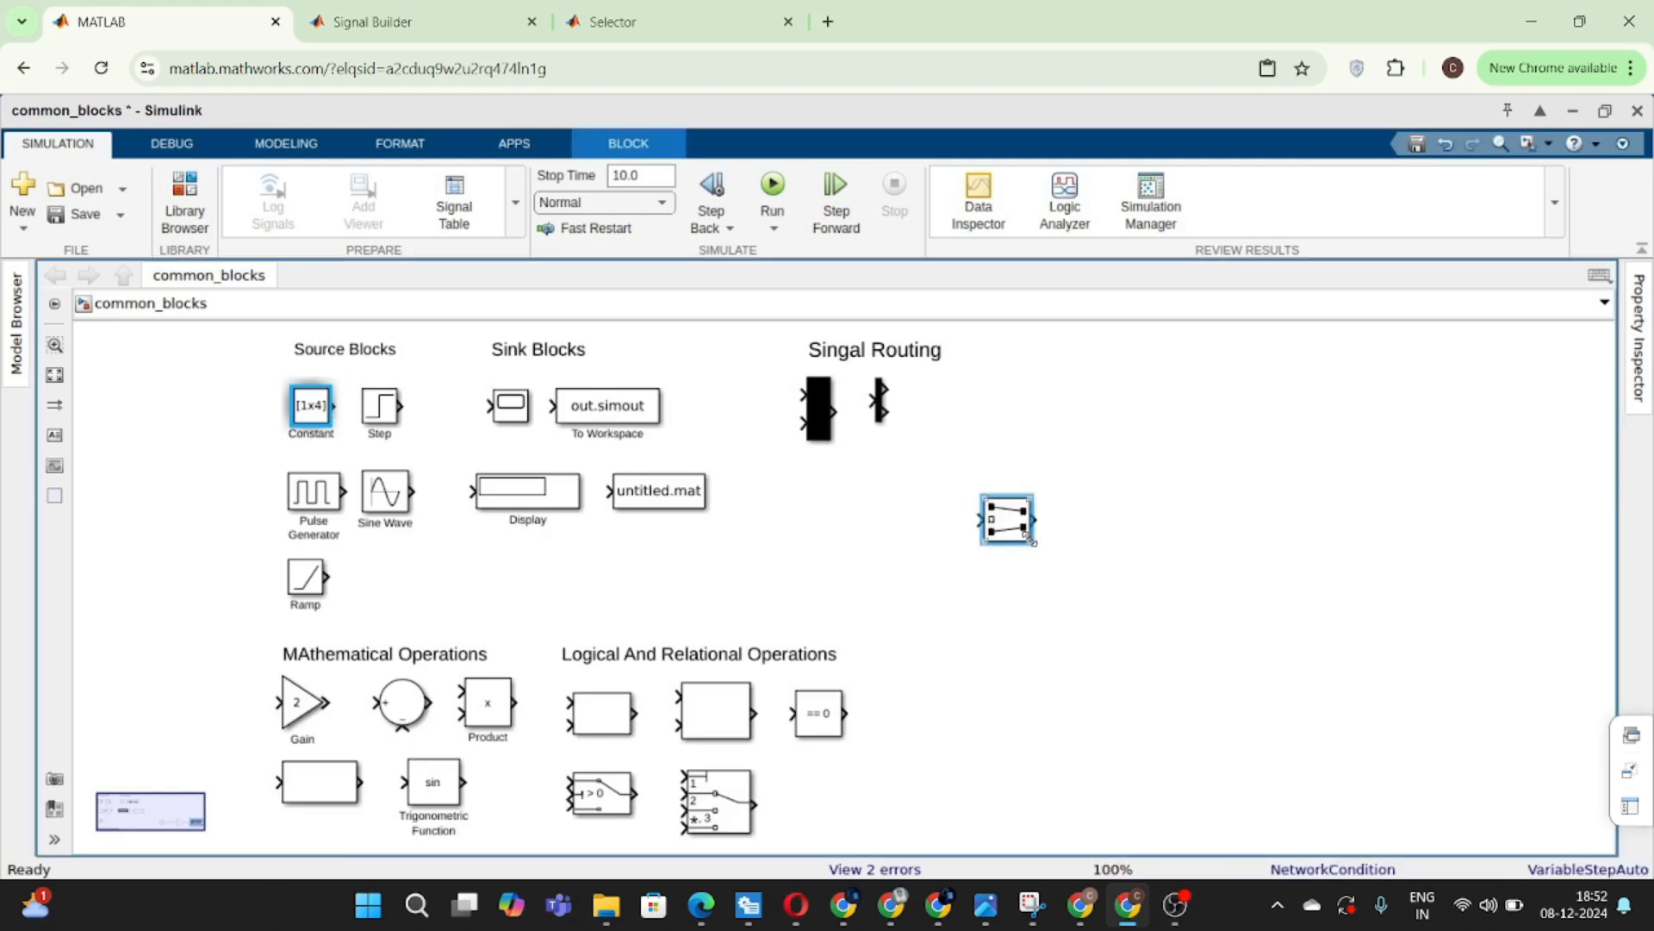
{"action": "left_click_drag", "start_coordinate": [1031, 541], "coordinate": [1033, 577]}
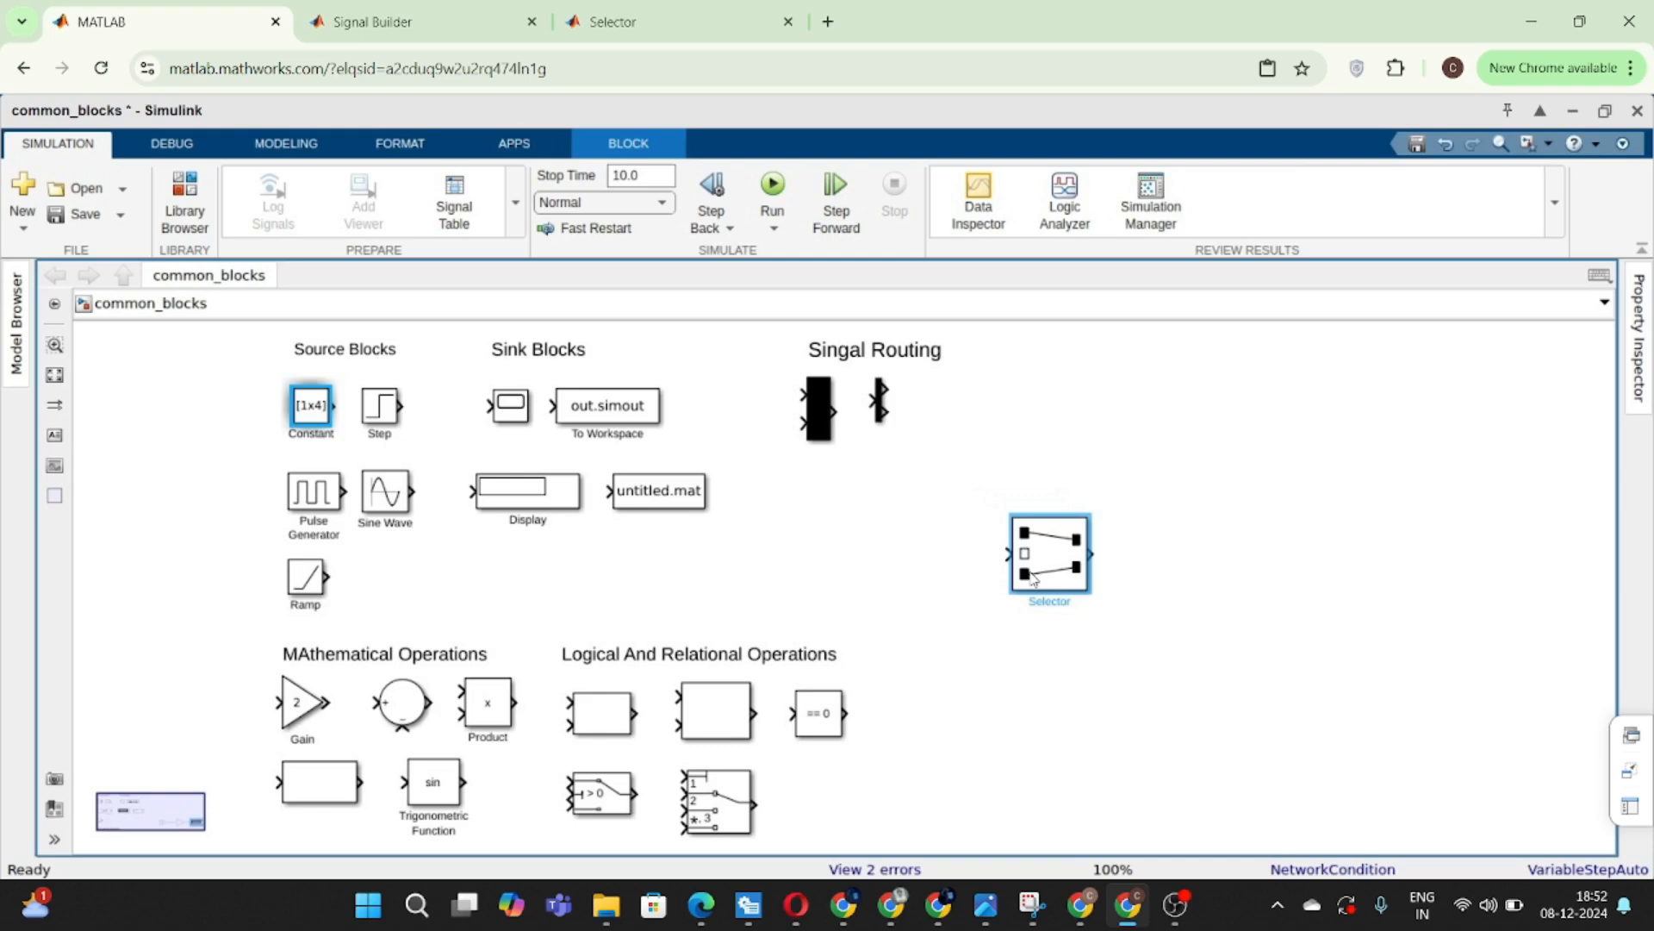
- Review the Selector's index option choices without changing them, and place the block beside the Demux under the Singal Routing heading
{"action": "left_click", "coordinate": [1033, 578]}
{"action": "double_click", "coordinate": [1033, 578]}
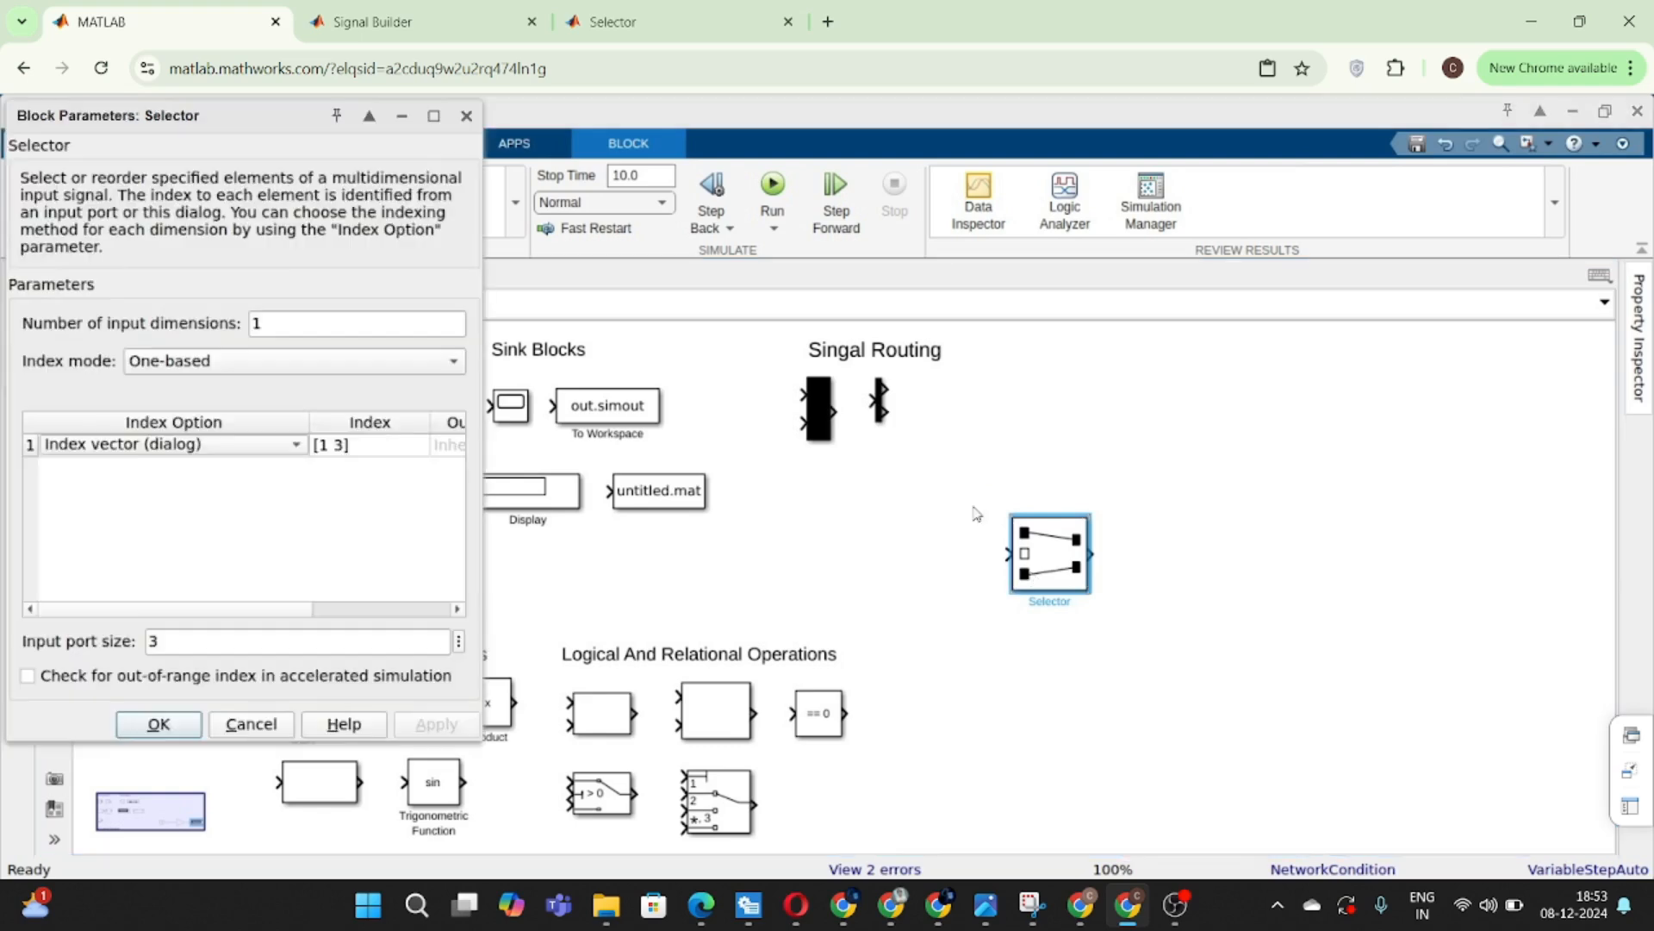
{"action": "left_click", "coordinate": [466, 116]}
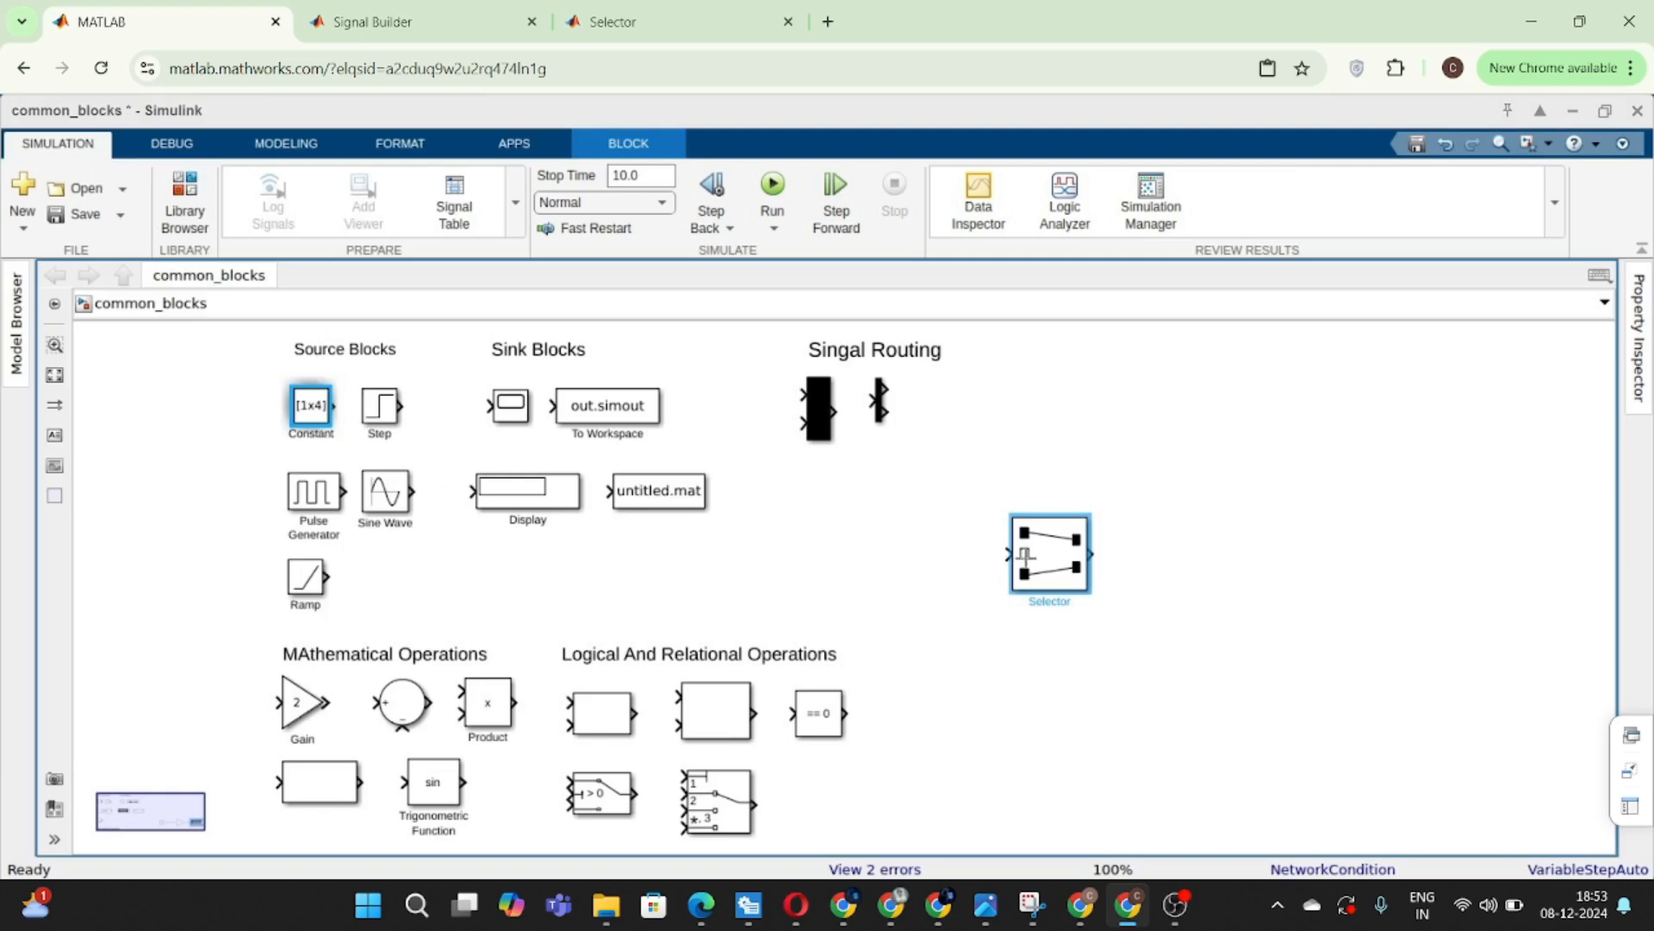
{"action": "double_click", "coordinate": [1067, 566]}
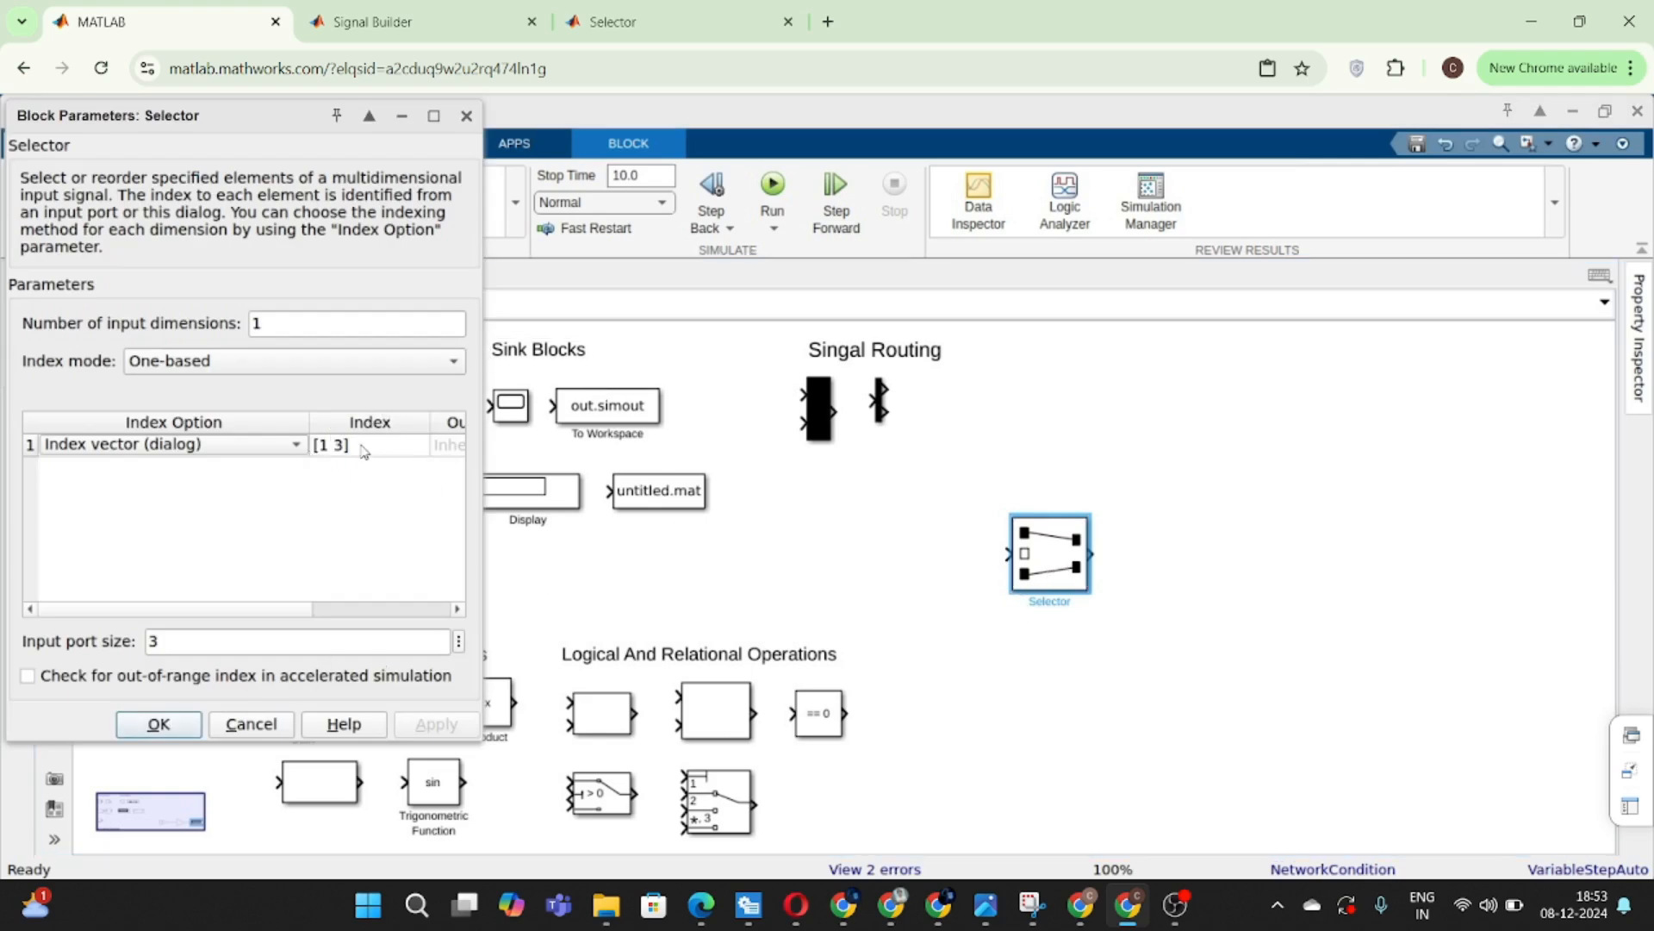
{"action": "left_click", "coordinate": [159, 723]}
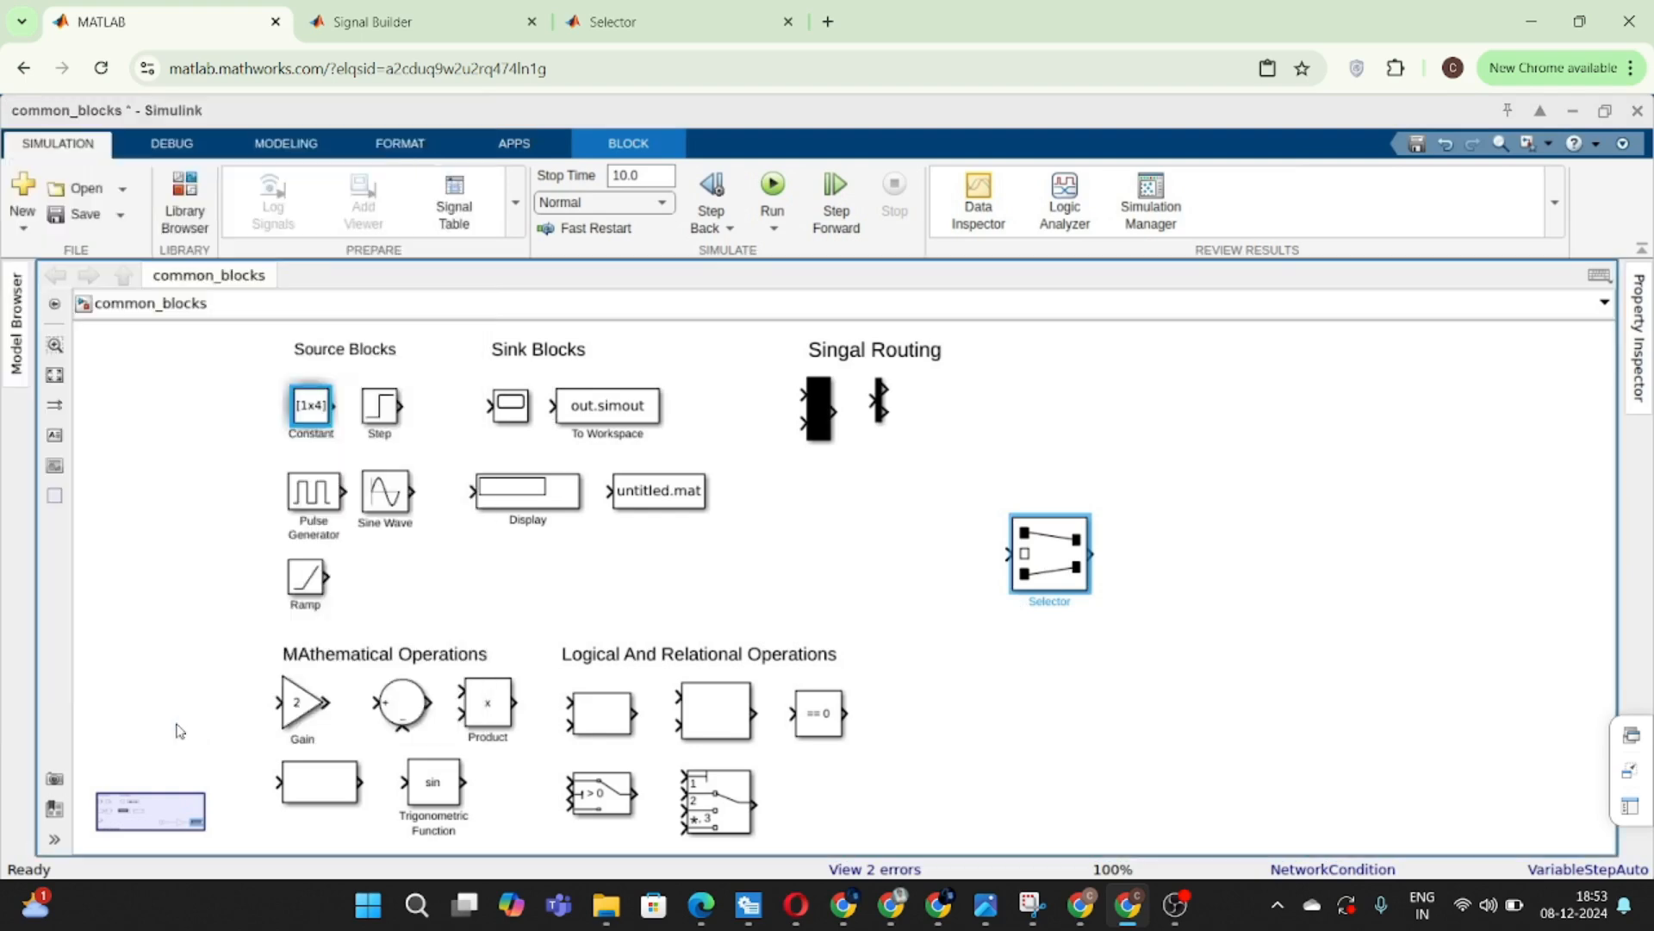
{"action": "double_click", "coordinate": [1056, 566]}
{"action": "left_click", "coordinate": [278, 446]}
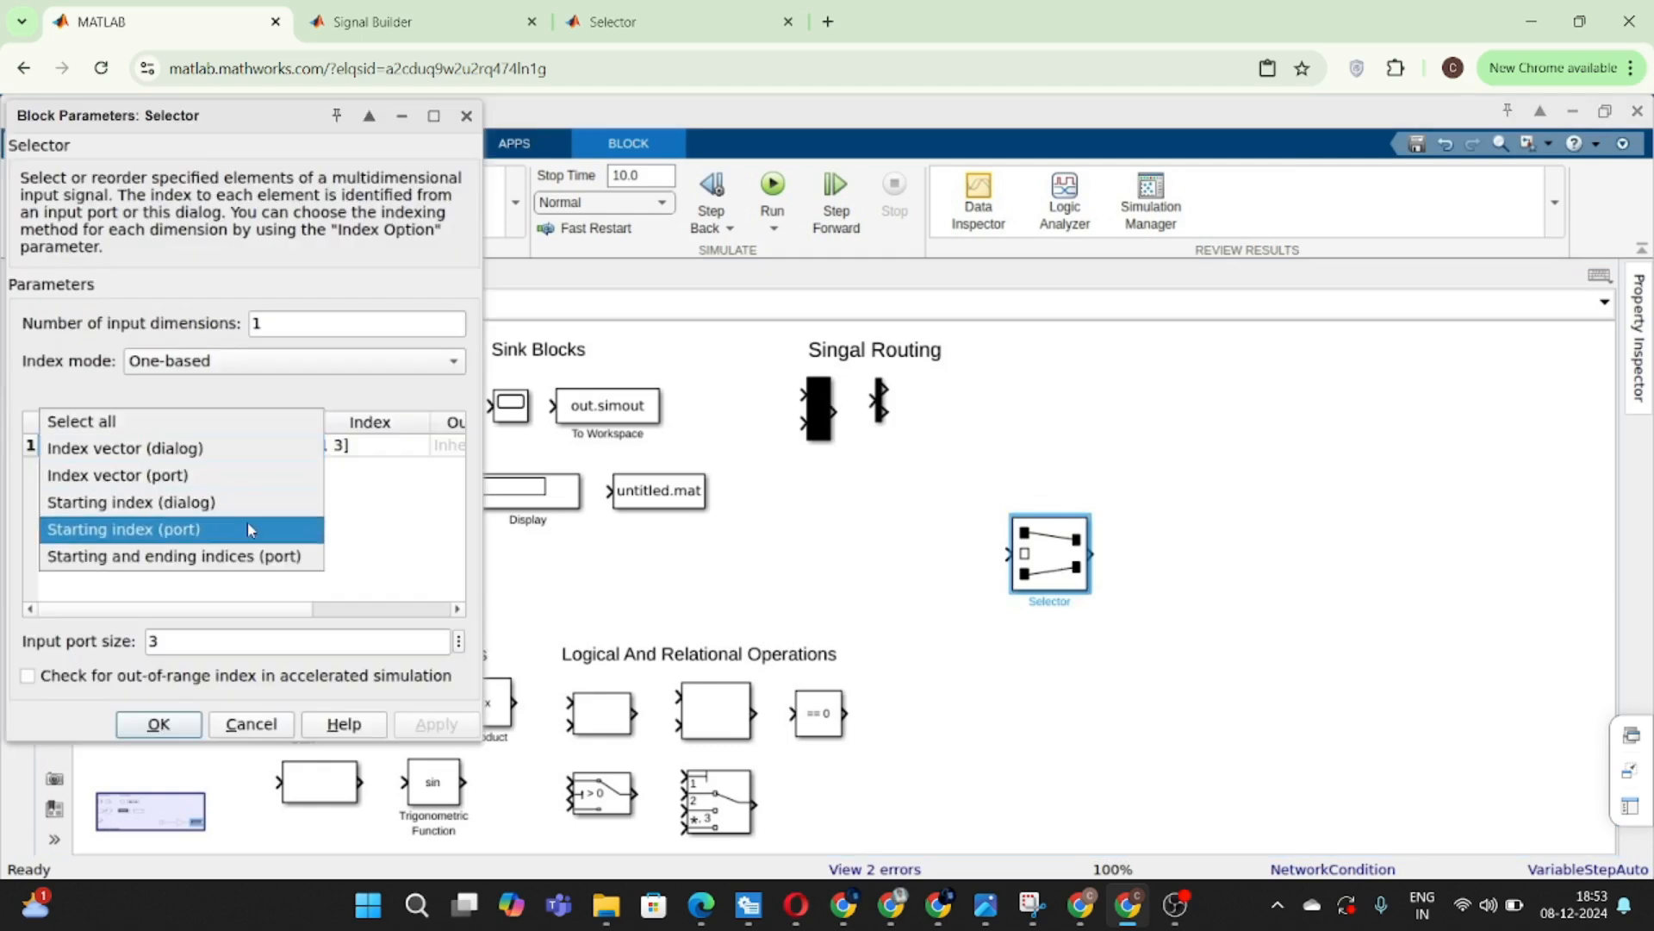
{"action": "left_click", "coordinate": [429, 532]}
{"action": "left_click", "coordinate": [159, 728]}
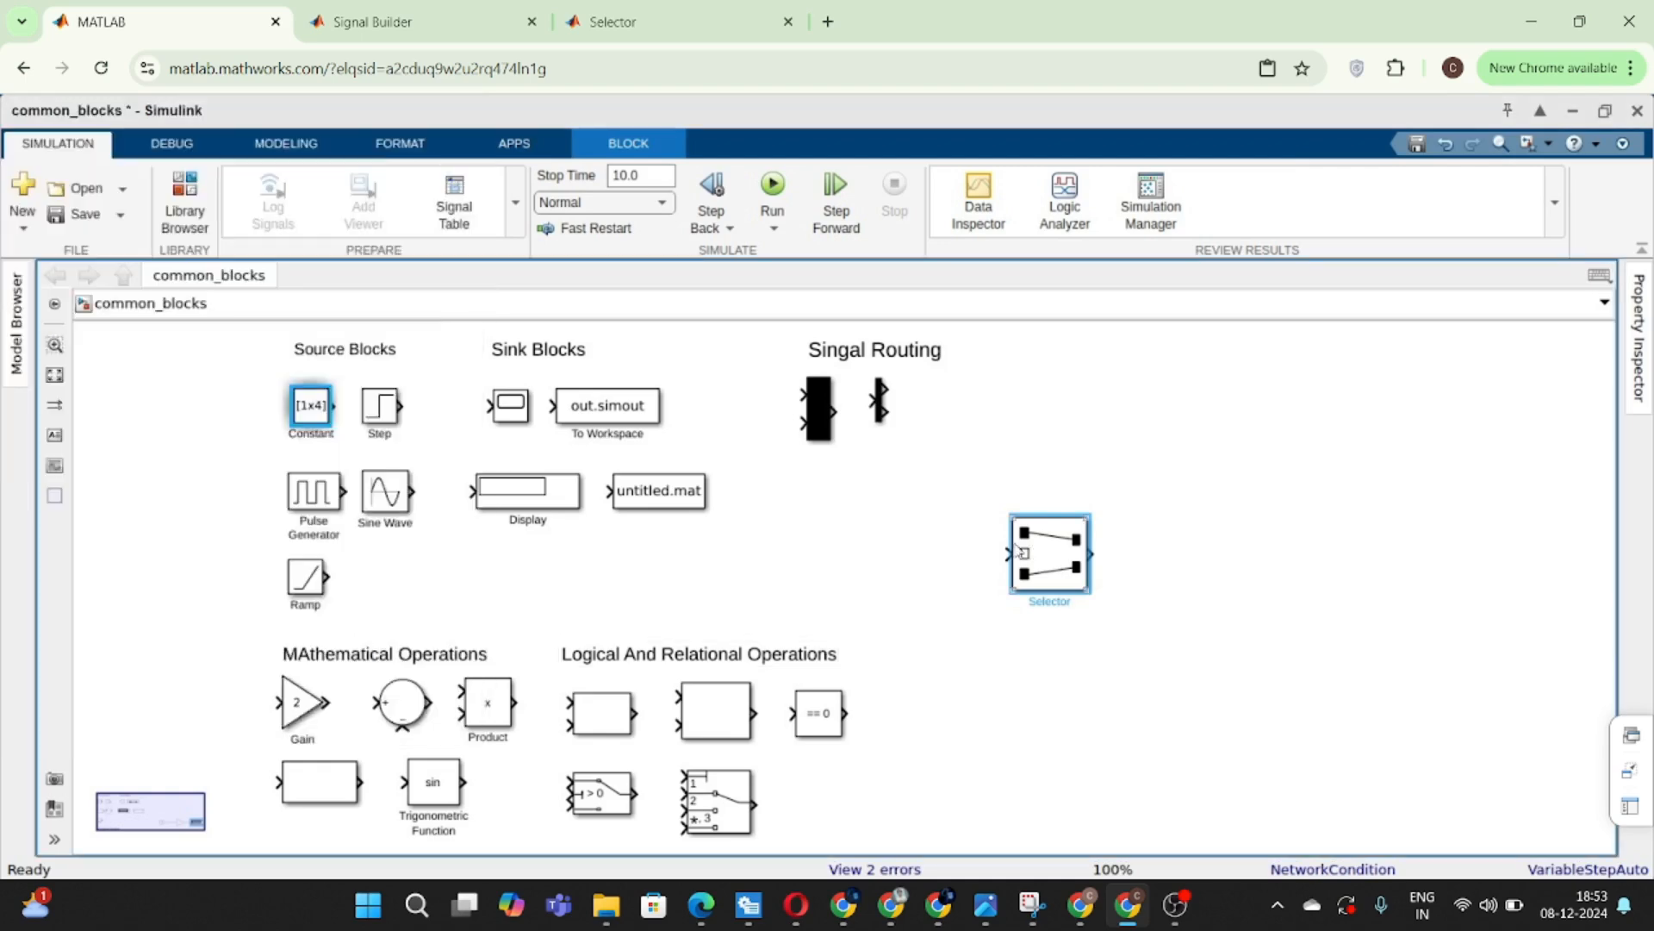
{"action": "left_click_drag", "start_coordinate": [1032, 537], "coordinate": [943, 407]}
- Insert a Bus Creator block in the empty canvas area and enlarge it
{"action": "double_click", "coordinate": [1192, 601]}
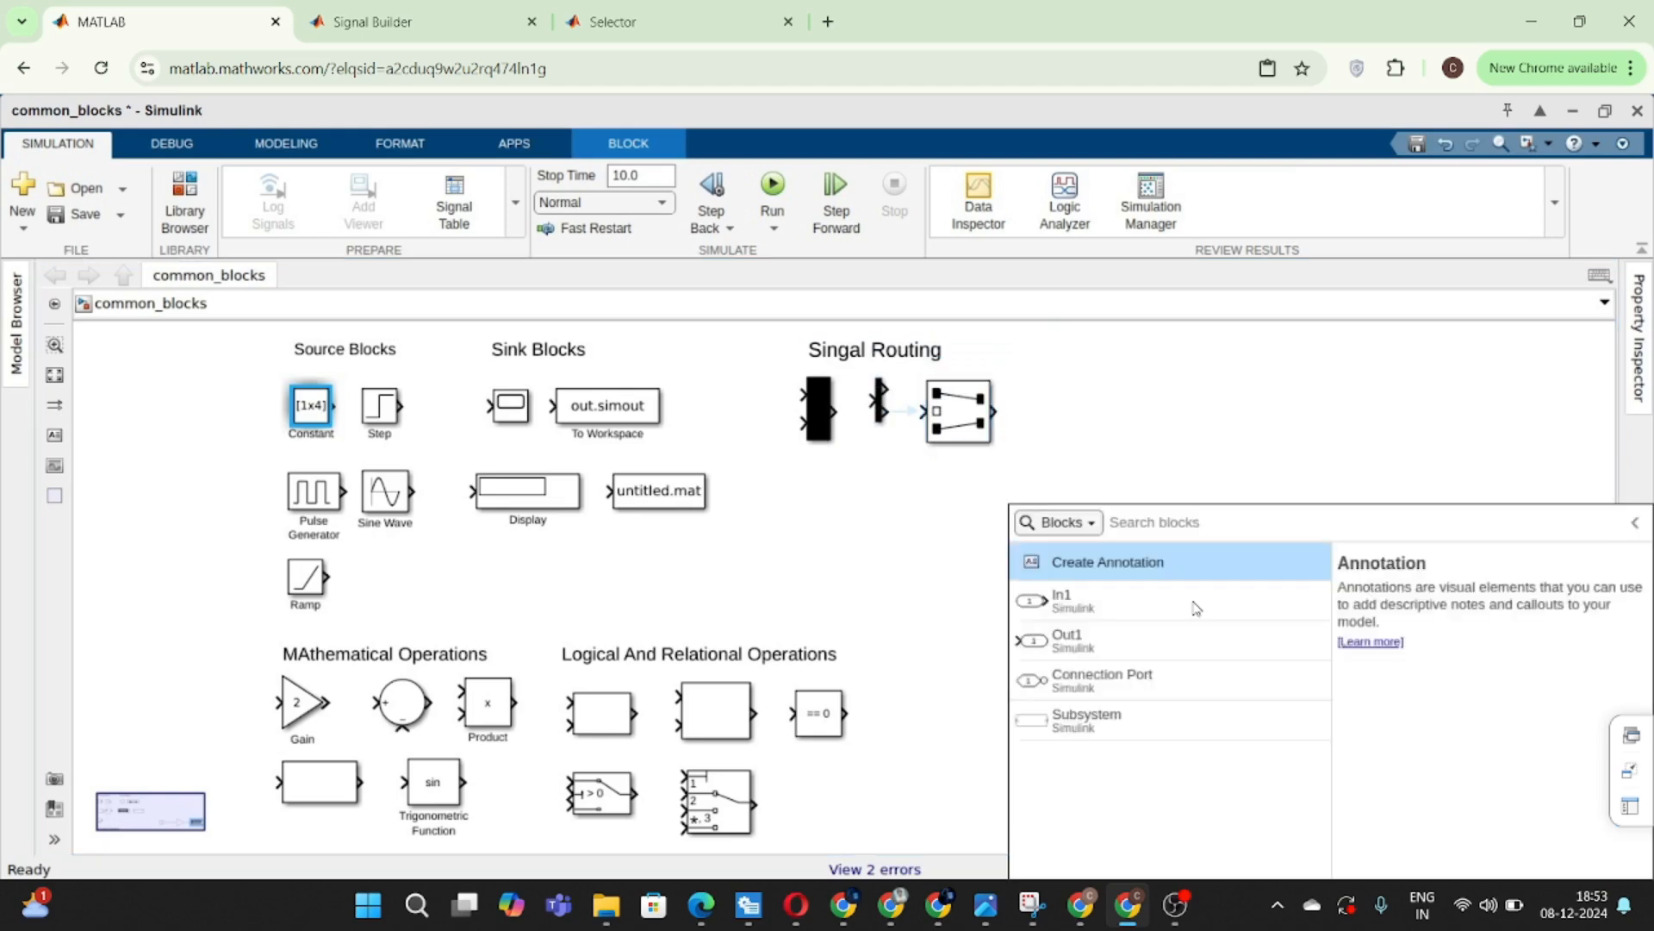
{"action": "type", "text": "Bus"}
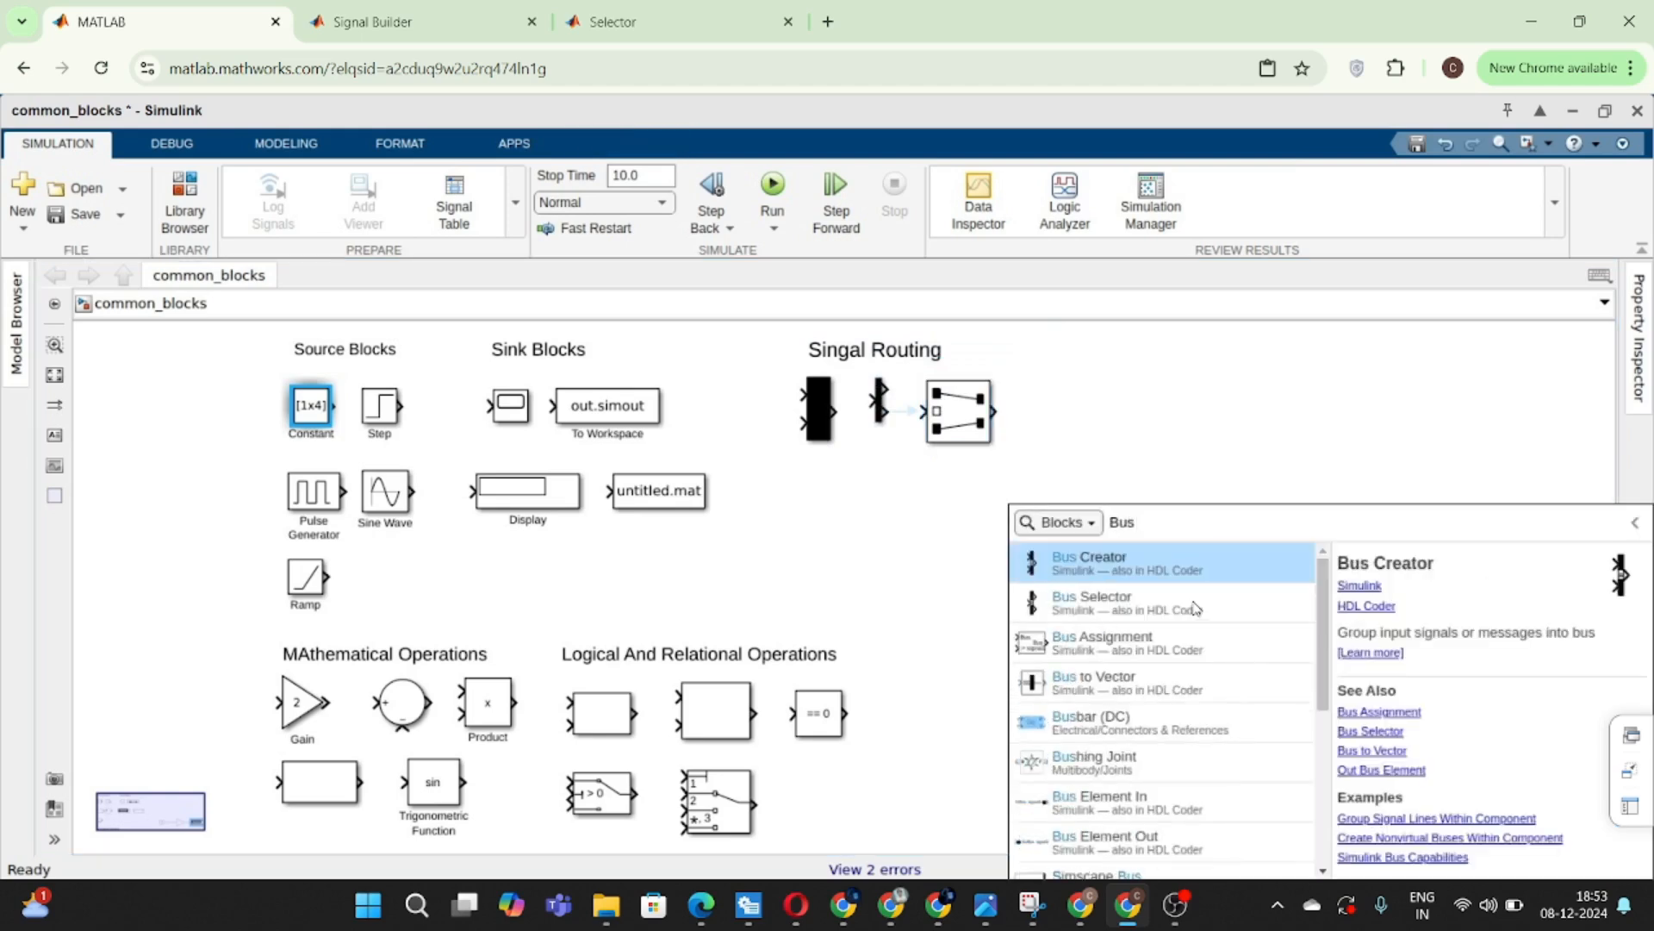
{"action": "key", "text": "Return"}
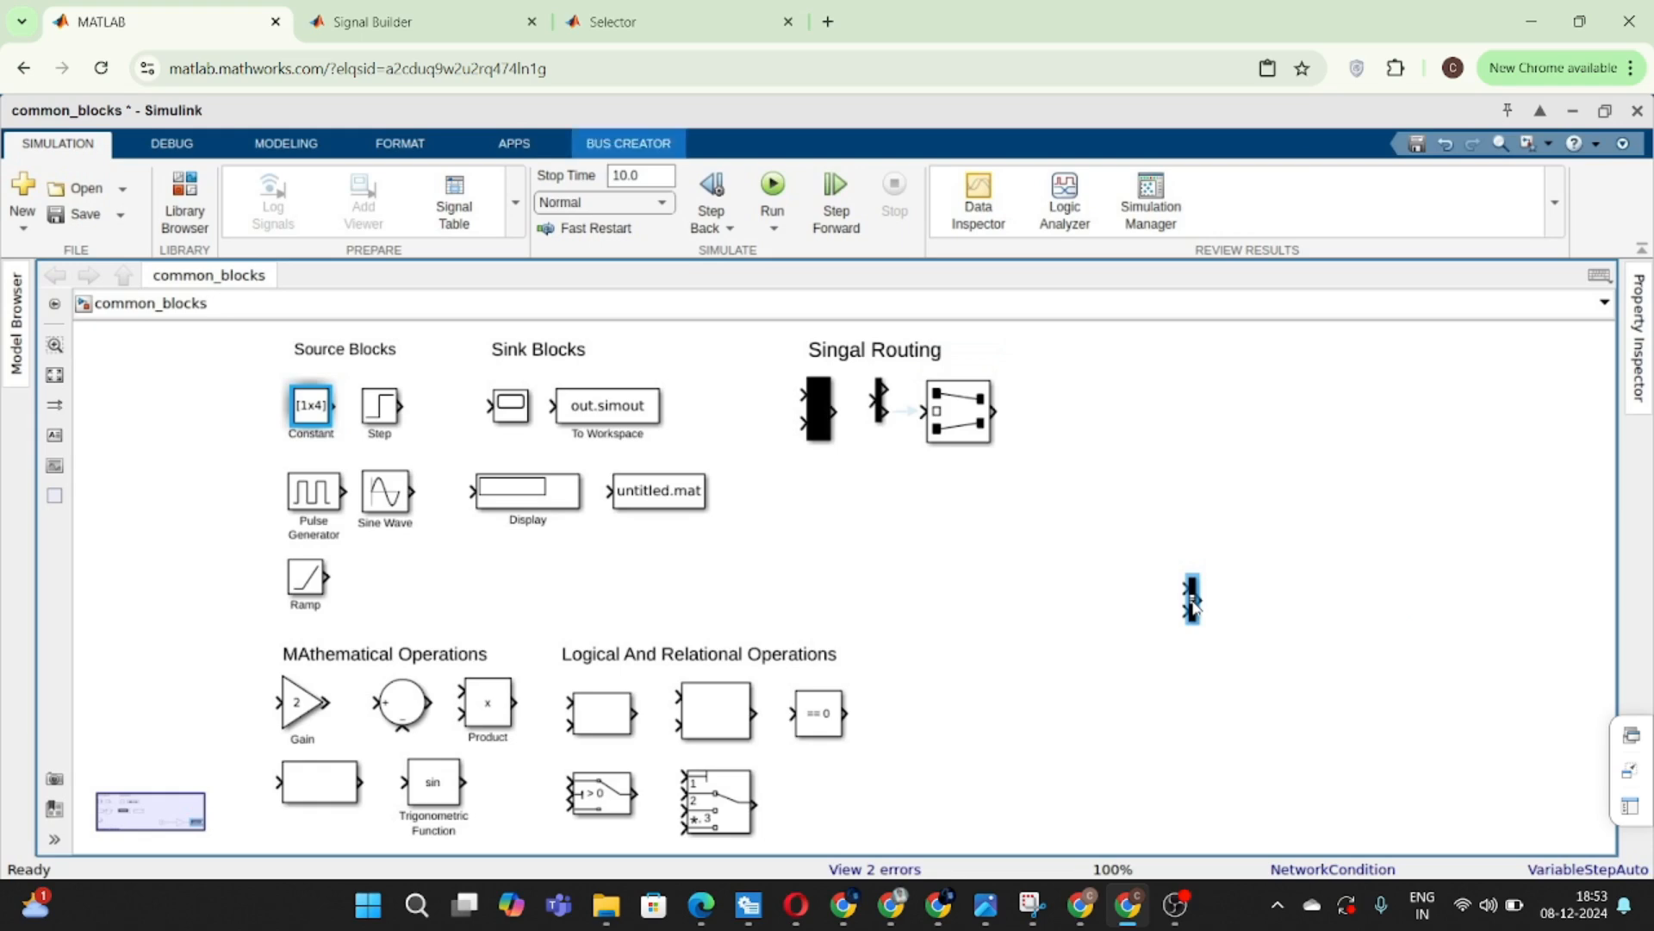
{"action": "left_click_drag", "start_coordinate": [1182, 570], "coordinate": [1168, 531]}
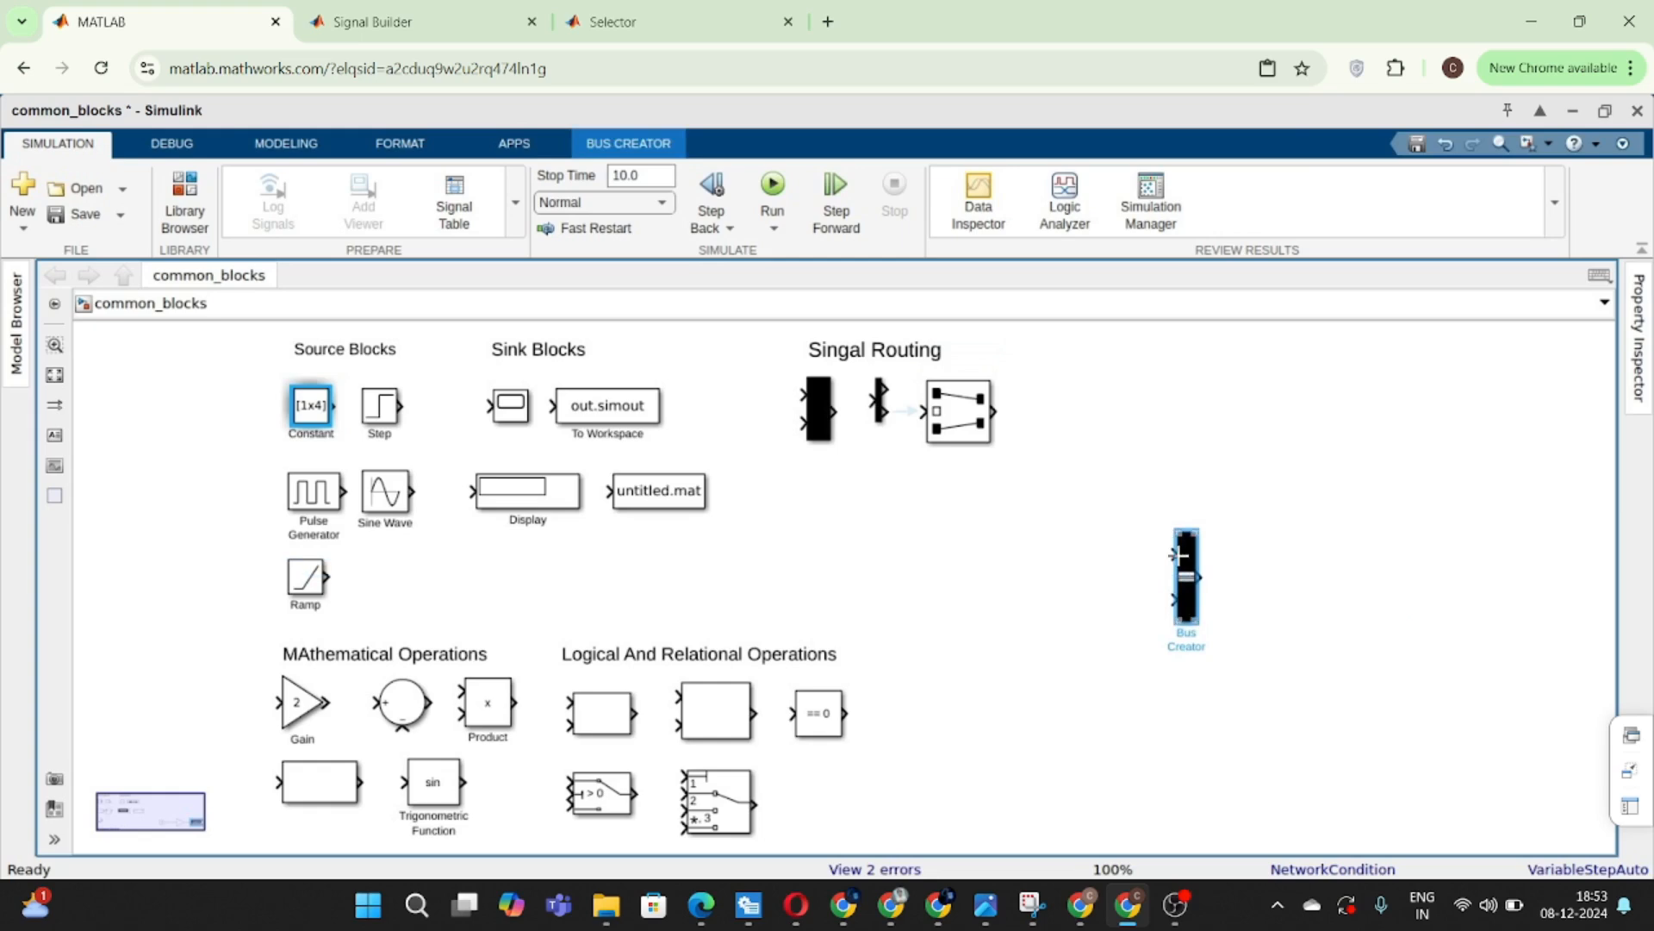
- Turn on the block name display for the Bus Creator
{"action": "left_click", "coordinate": [1177, 554]}
{"action": "left_click", "coordinate": [1184, 558]}
{"action": "left_click", "coordinate": [1188, 553]}
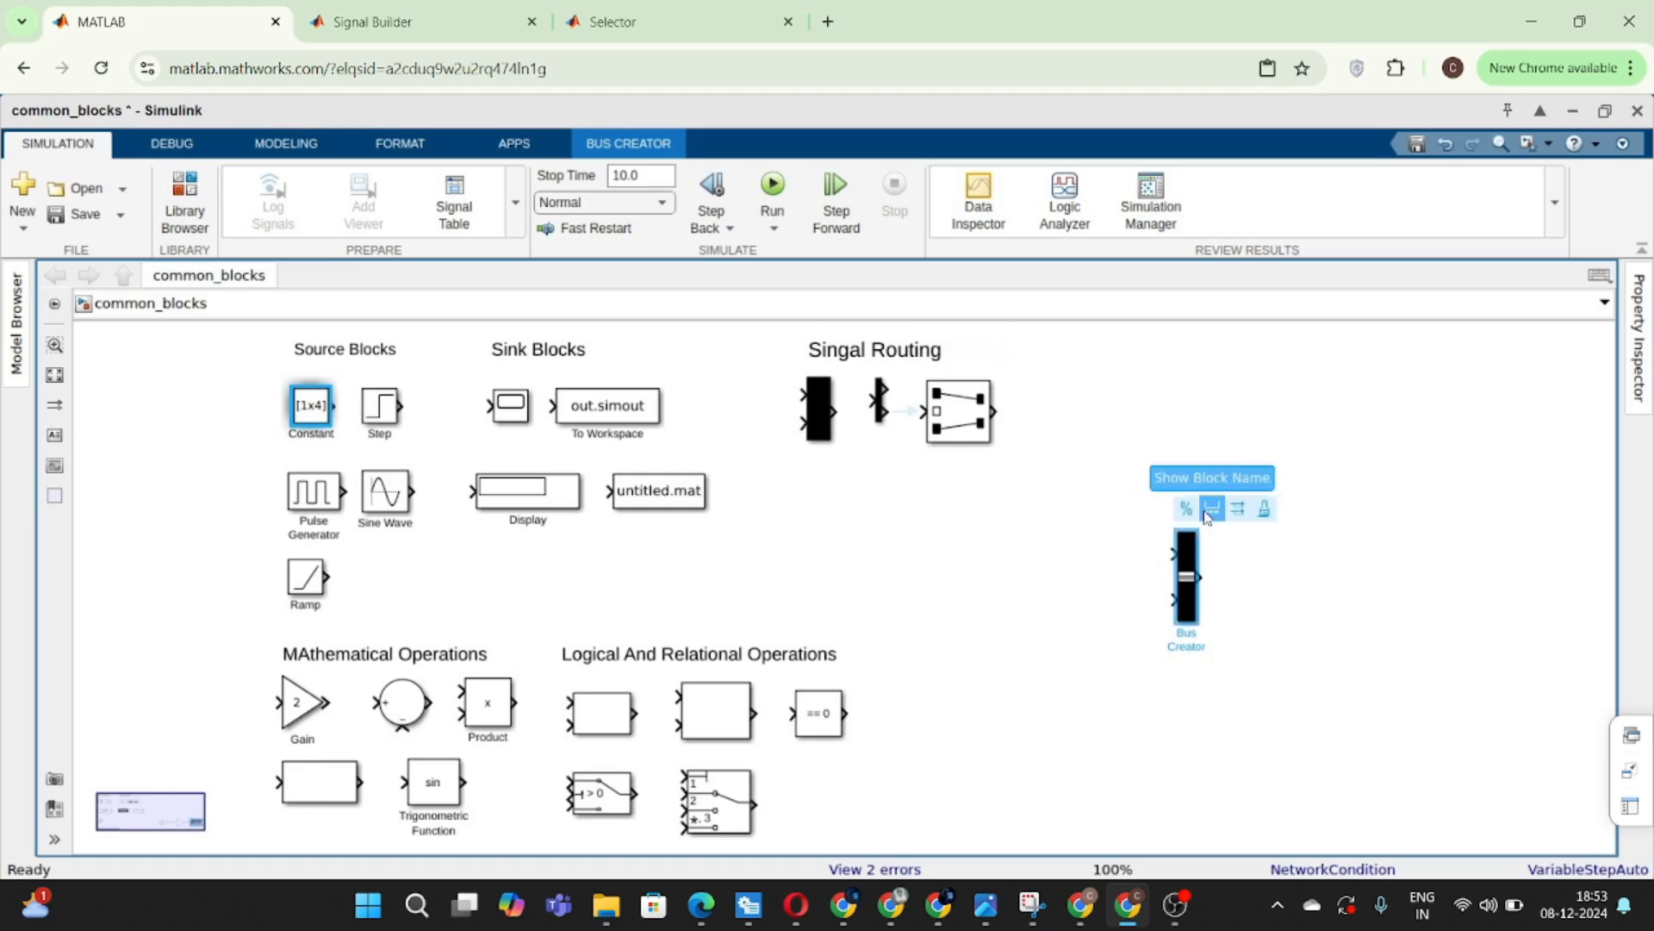
{"action": "left_click", "coordinate": [1062, 566]}
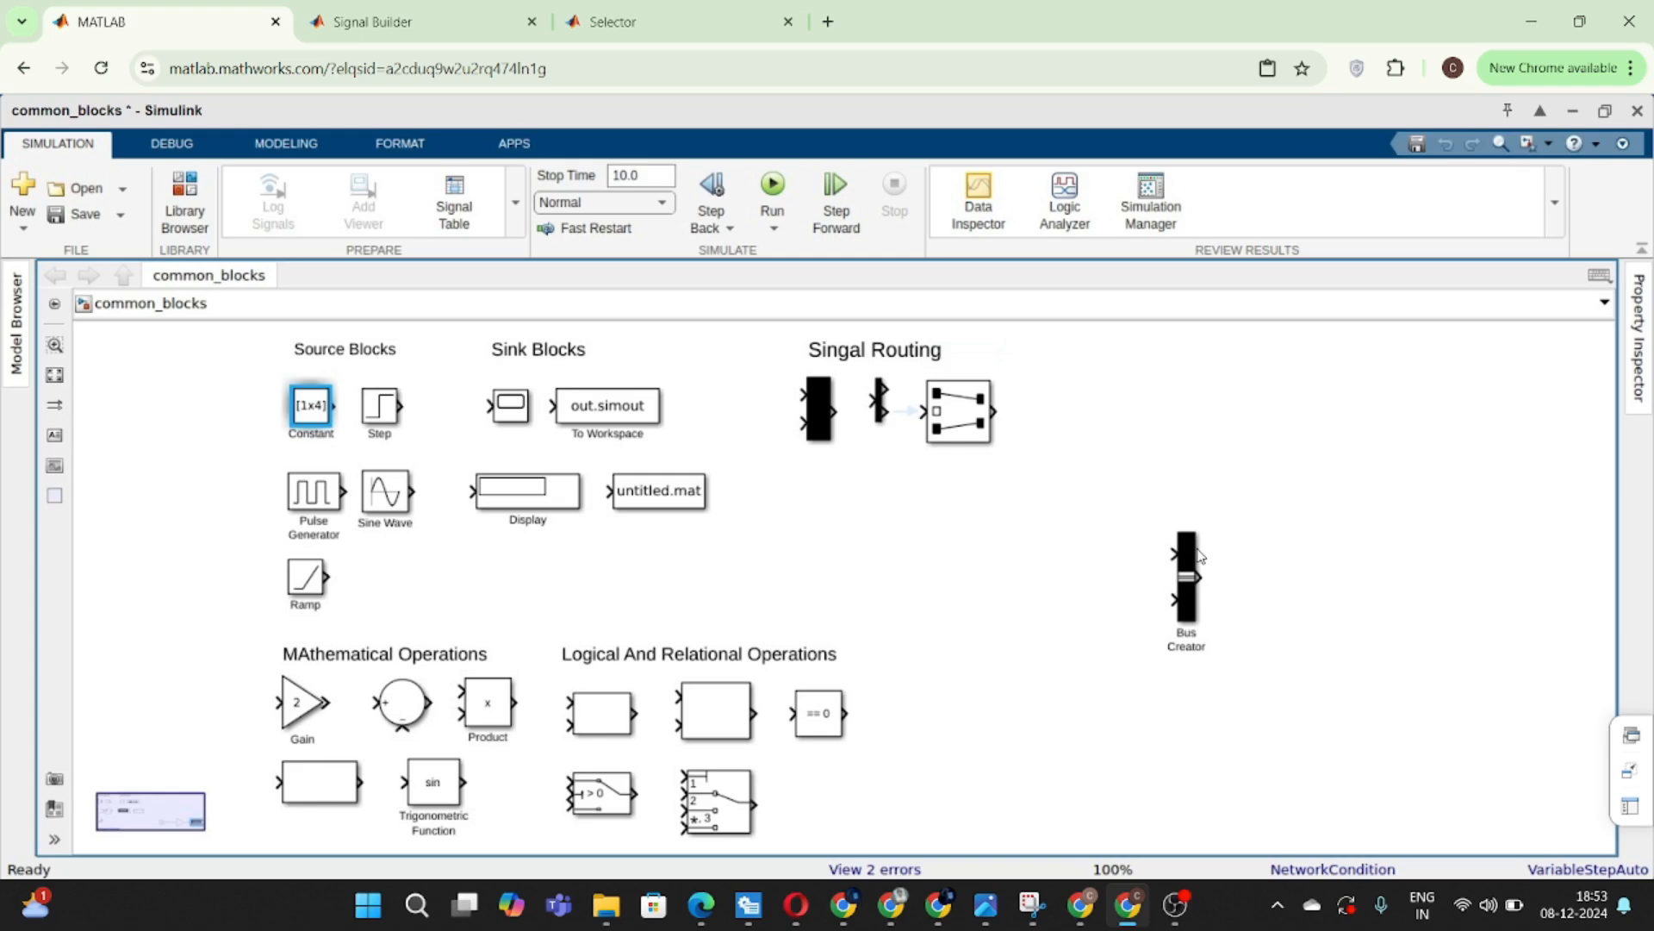
- Shrink the Bus Creator block and place it directly below the Mux in the Singal Routing group
{"action": "left_click_drag", "start_coordinate": [1188, 585], "coordinate": [1154, 551]}
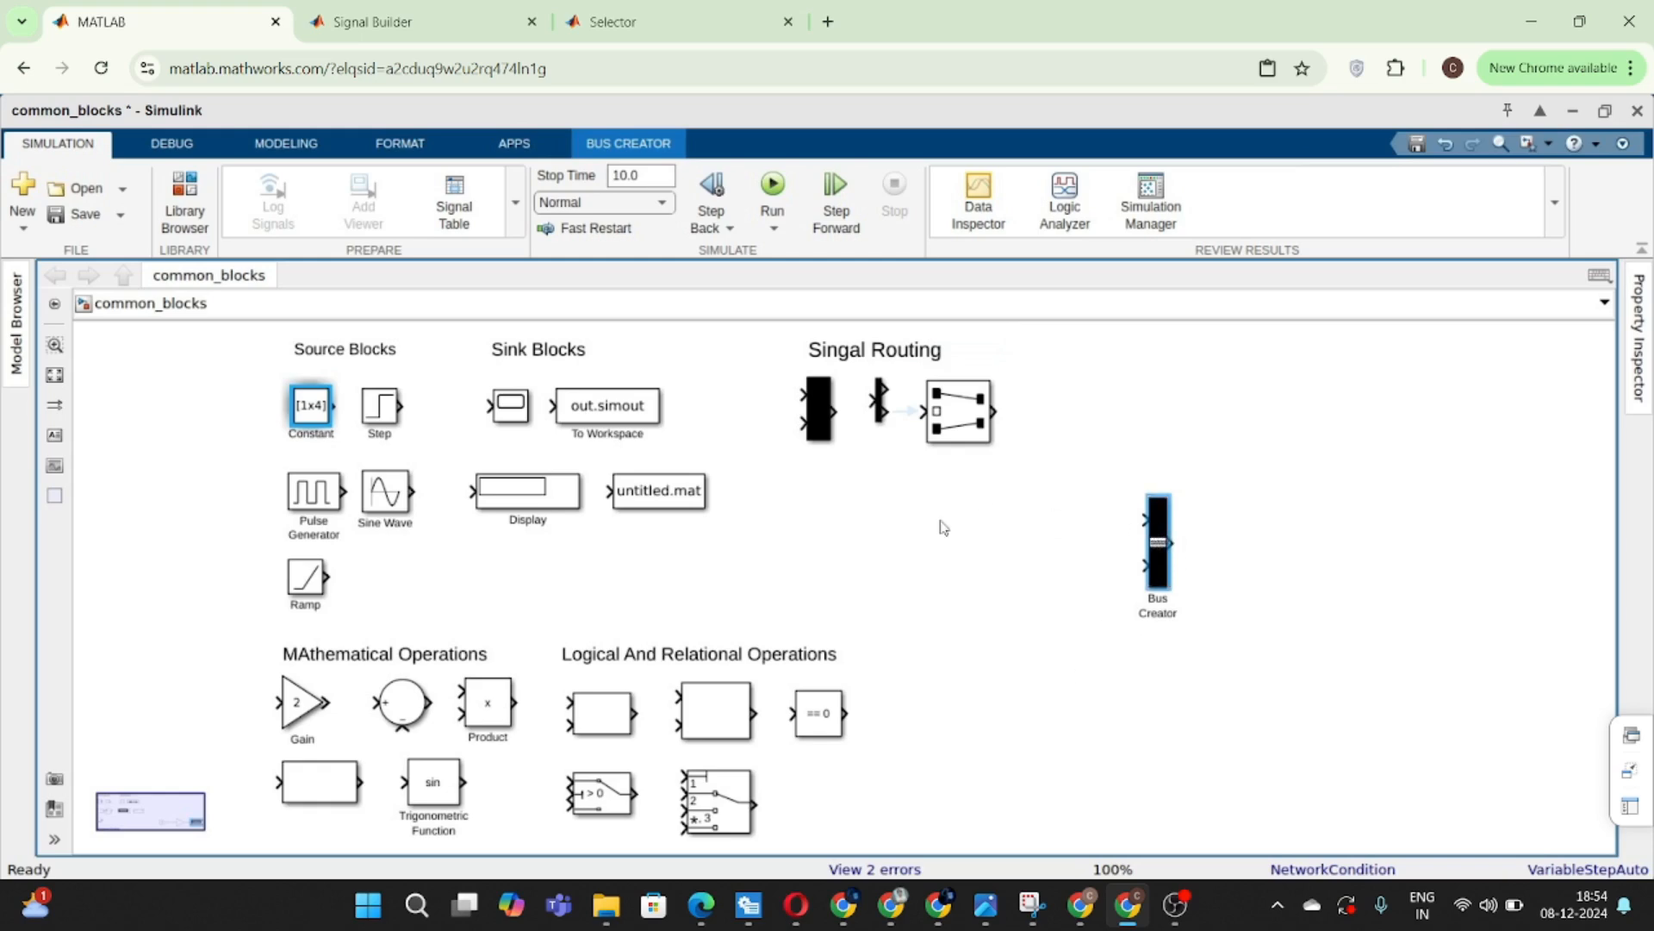
{"action": "left_click", "coordinate": [821, 425]}
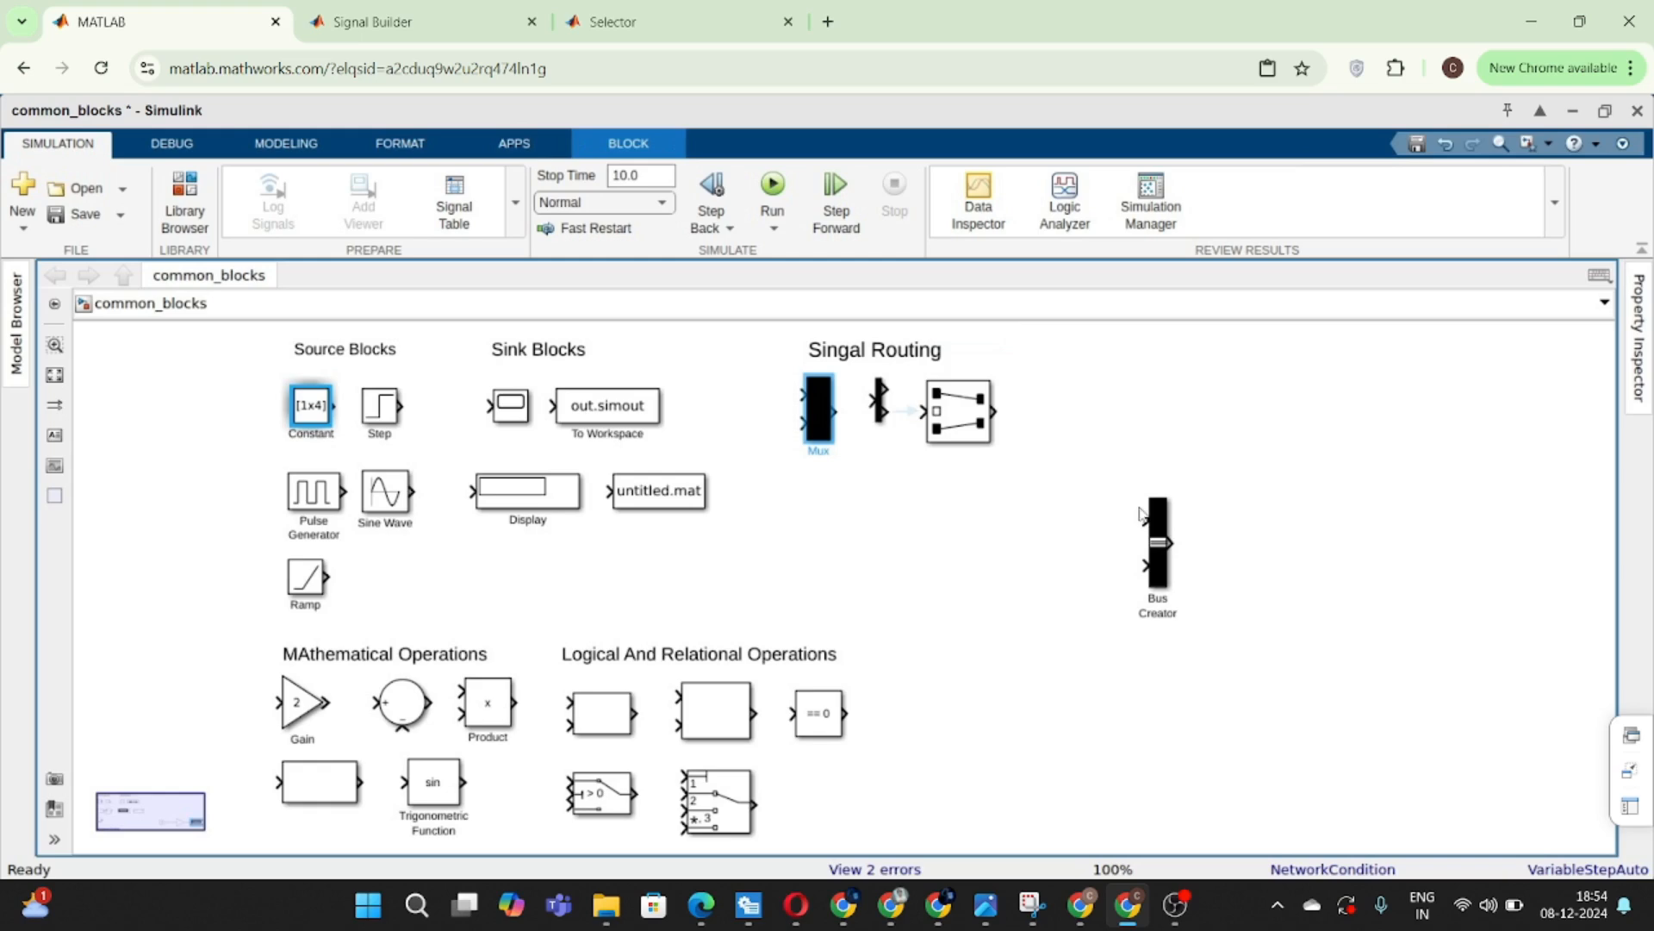
{"action": "left_click", "coordinate": [1160, 567]}
{"action": "left_click_drag", "start_coordinate": [1160, 569], "coordinate": [1156, 564]}
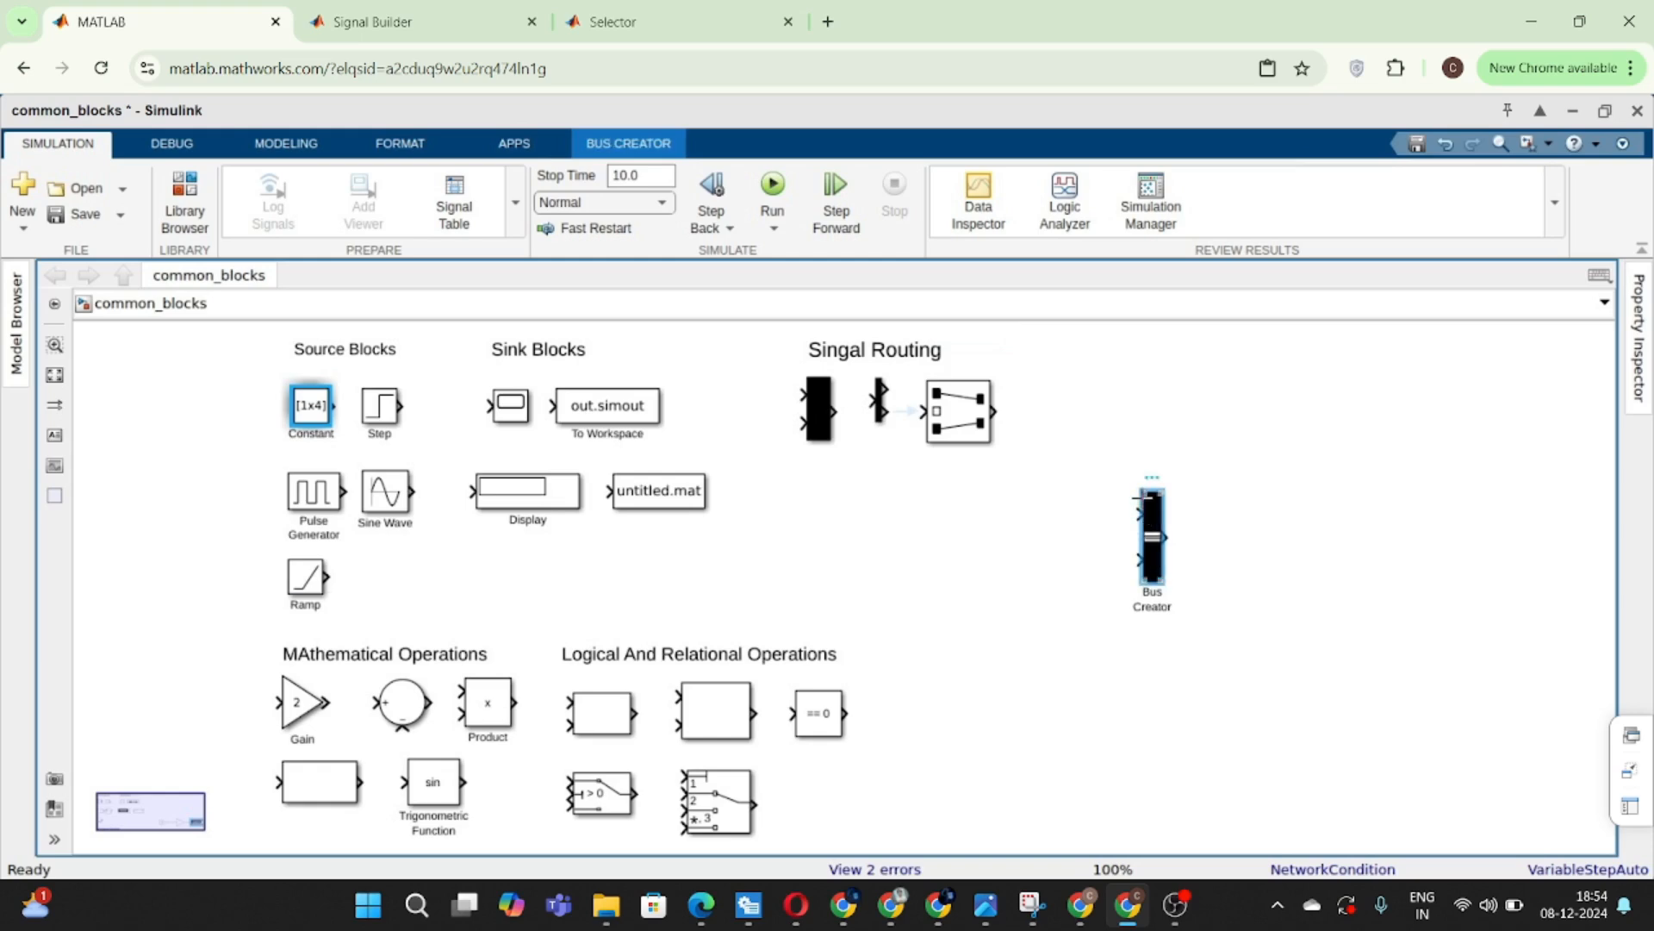
{"action": "mouse_move", "coordinate": [1144, 508]}
{"action": "left_click_drag", "start_coordinate": [1144, 508], "coordinate": [820, 487]}
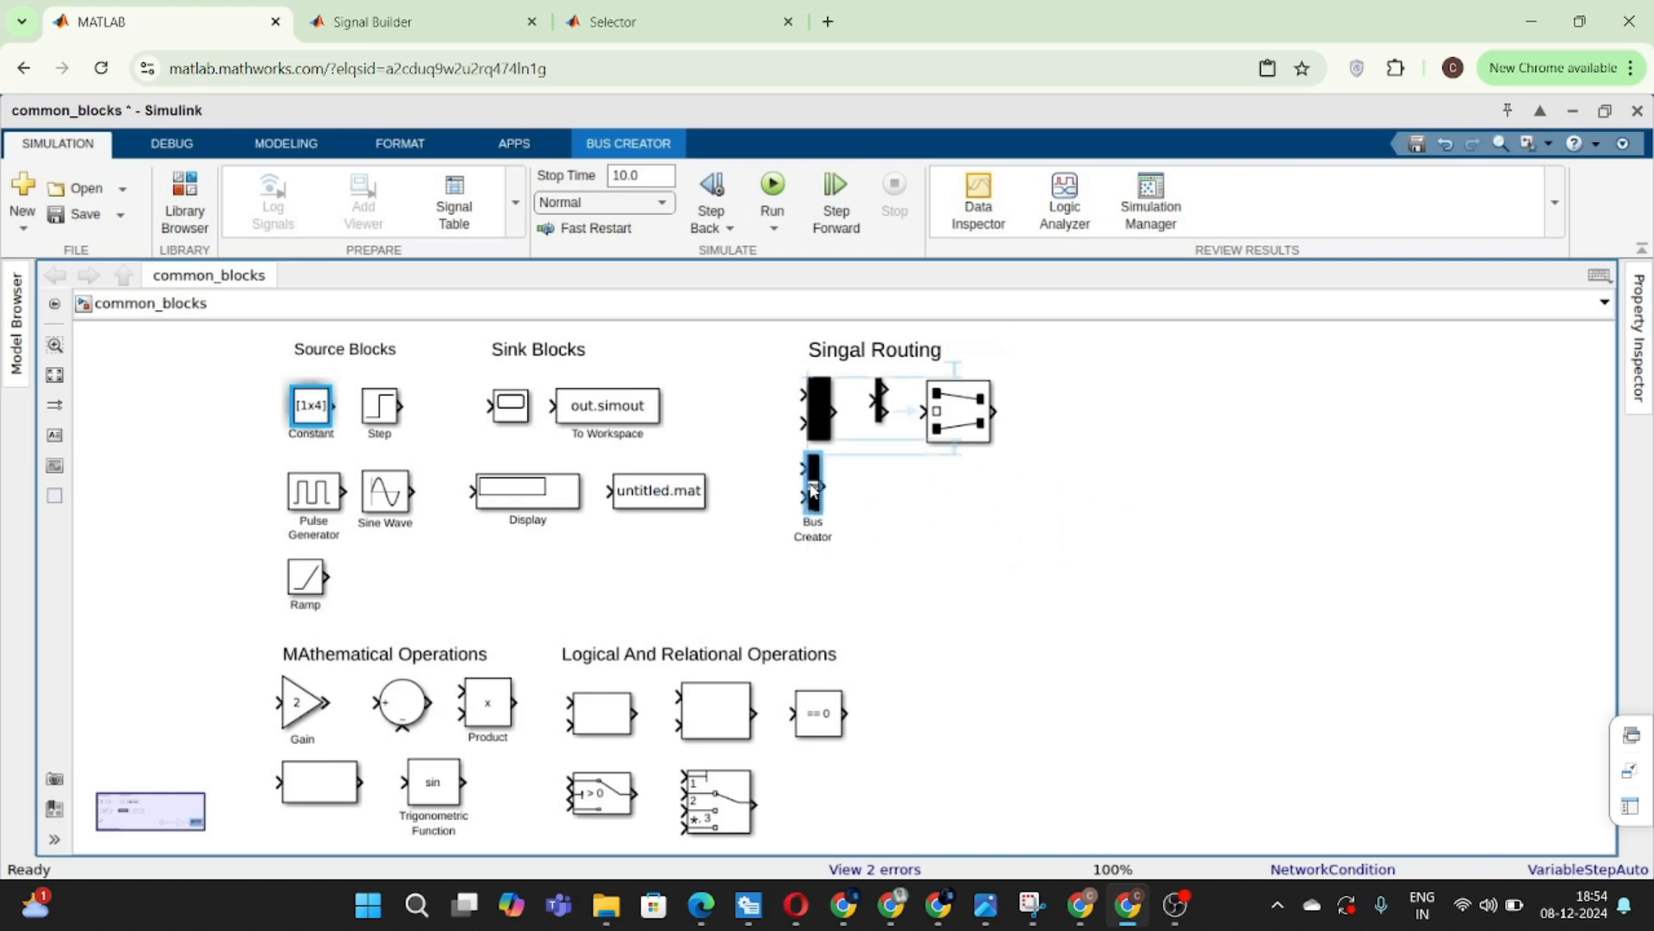
- Add a Bus Selector block and place it below the Demux, beside the Bus Creator
{"action": "double_click", "coordinate": [1156, 638]}
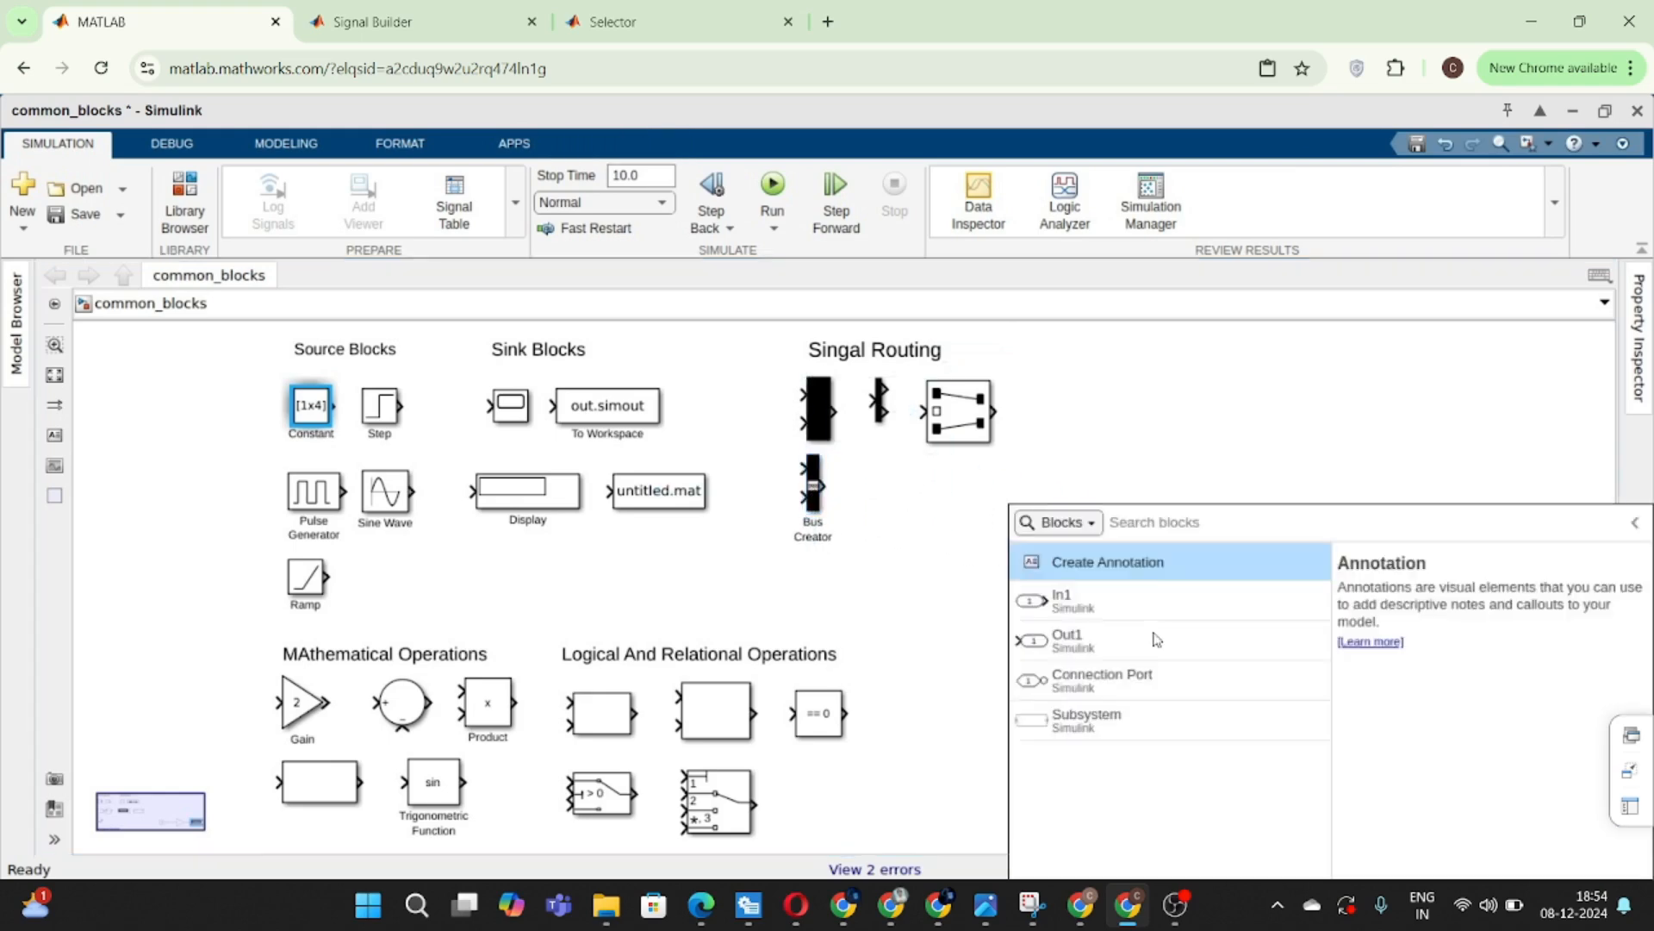
{"action": "type", "text": "Bus"}
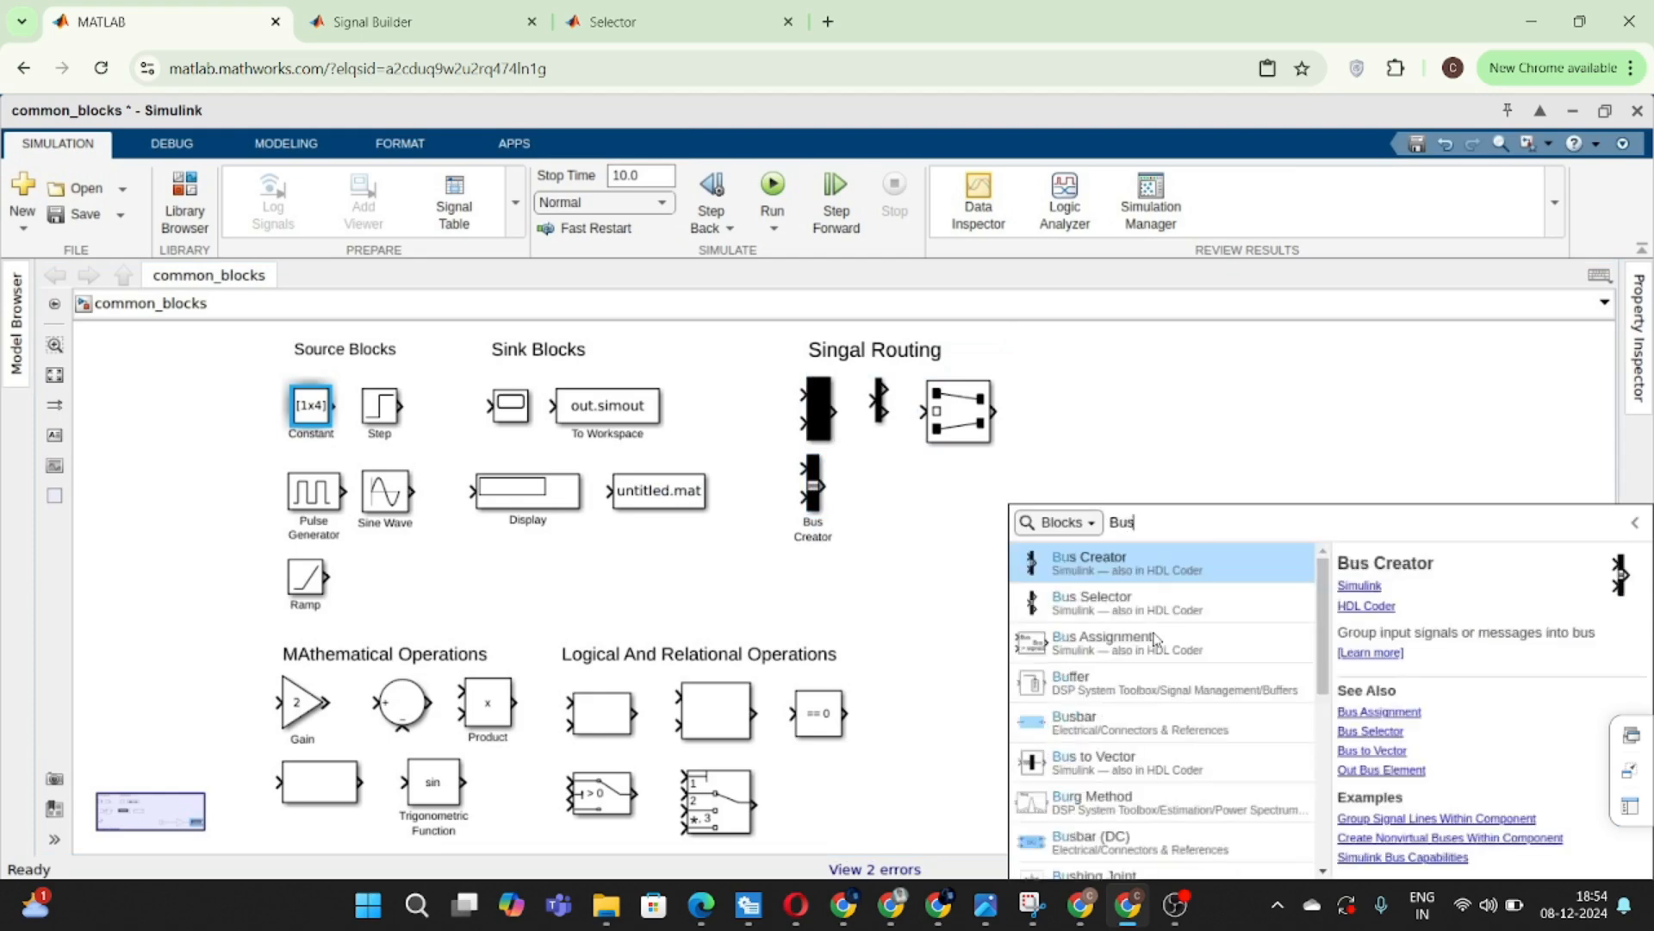
{"action": "key", "text": "Down"}
{"action": "key", "text": "Return"}
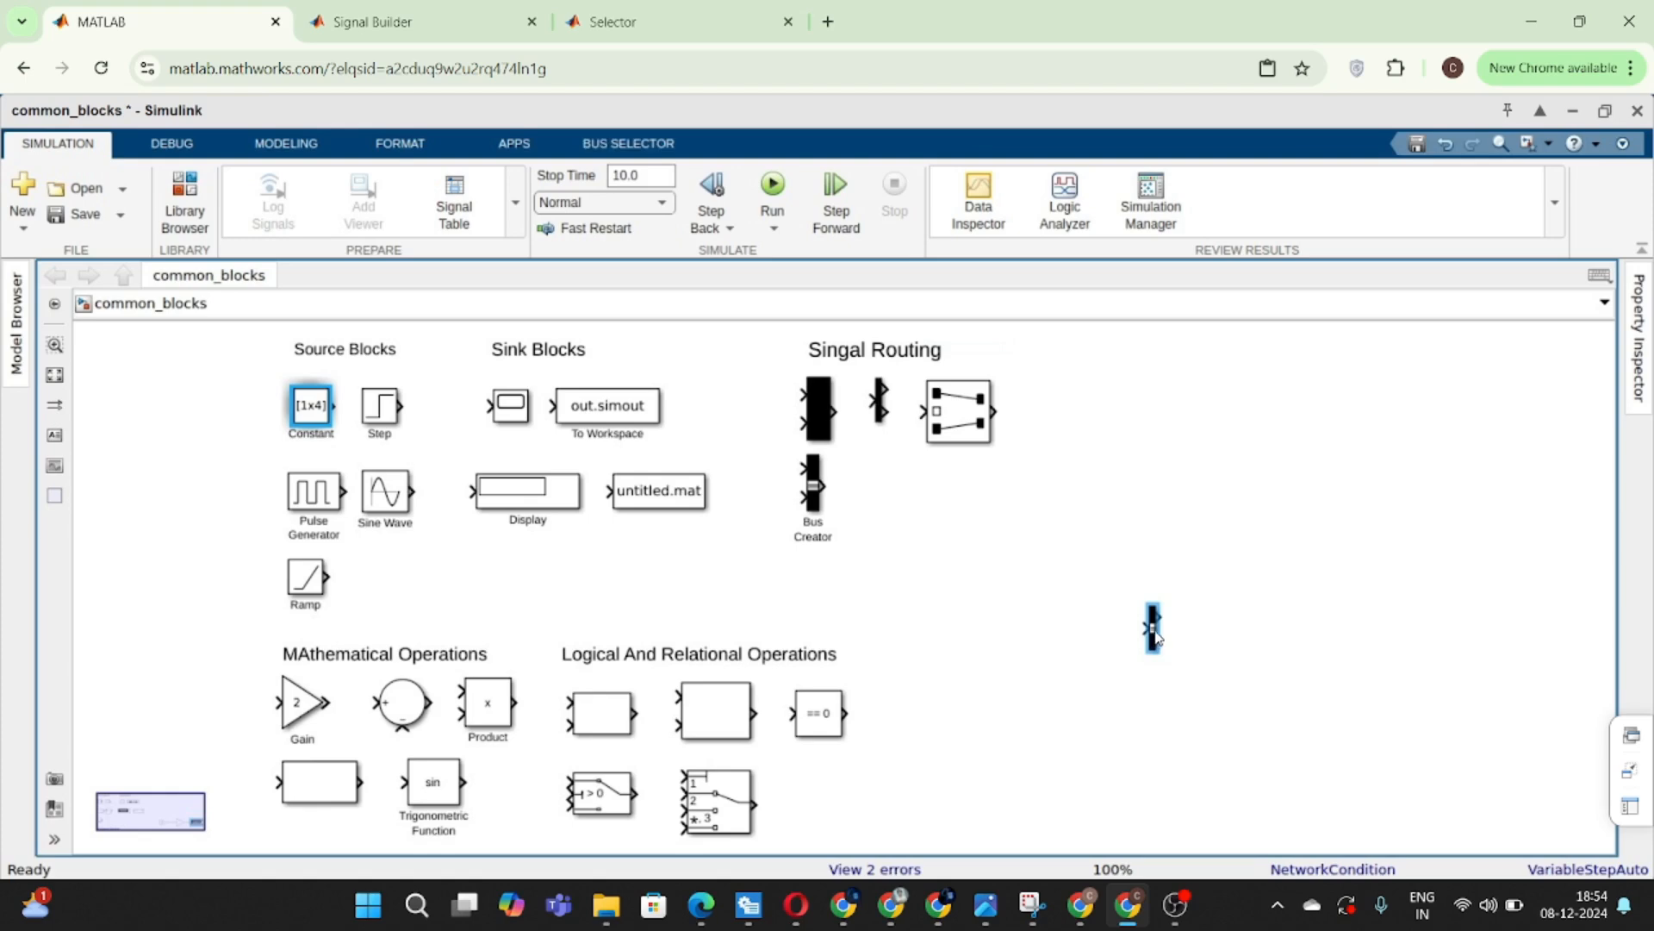
{"action": "left_click", "coordinate": [1099, 564]}
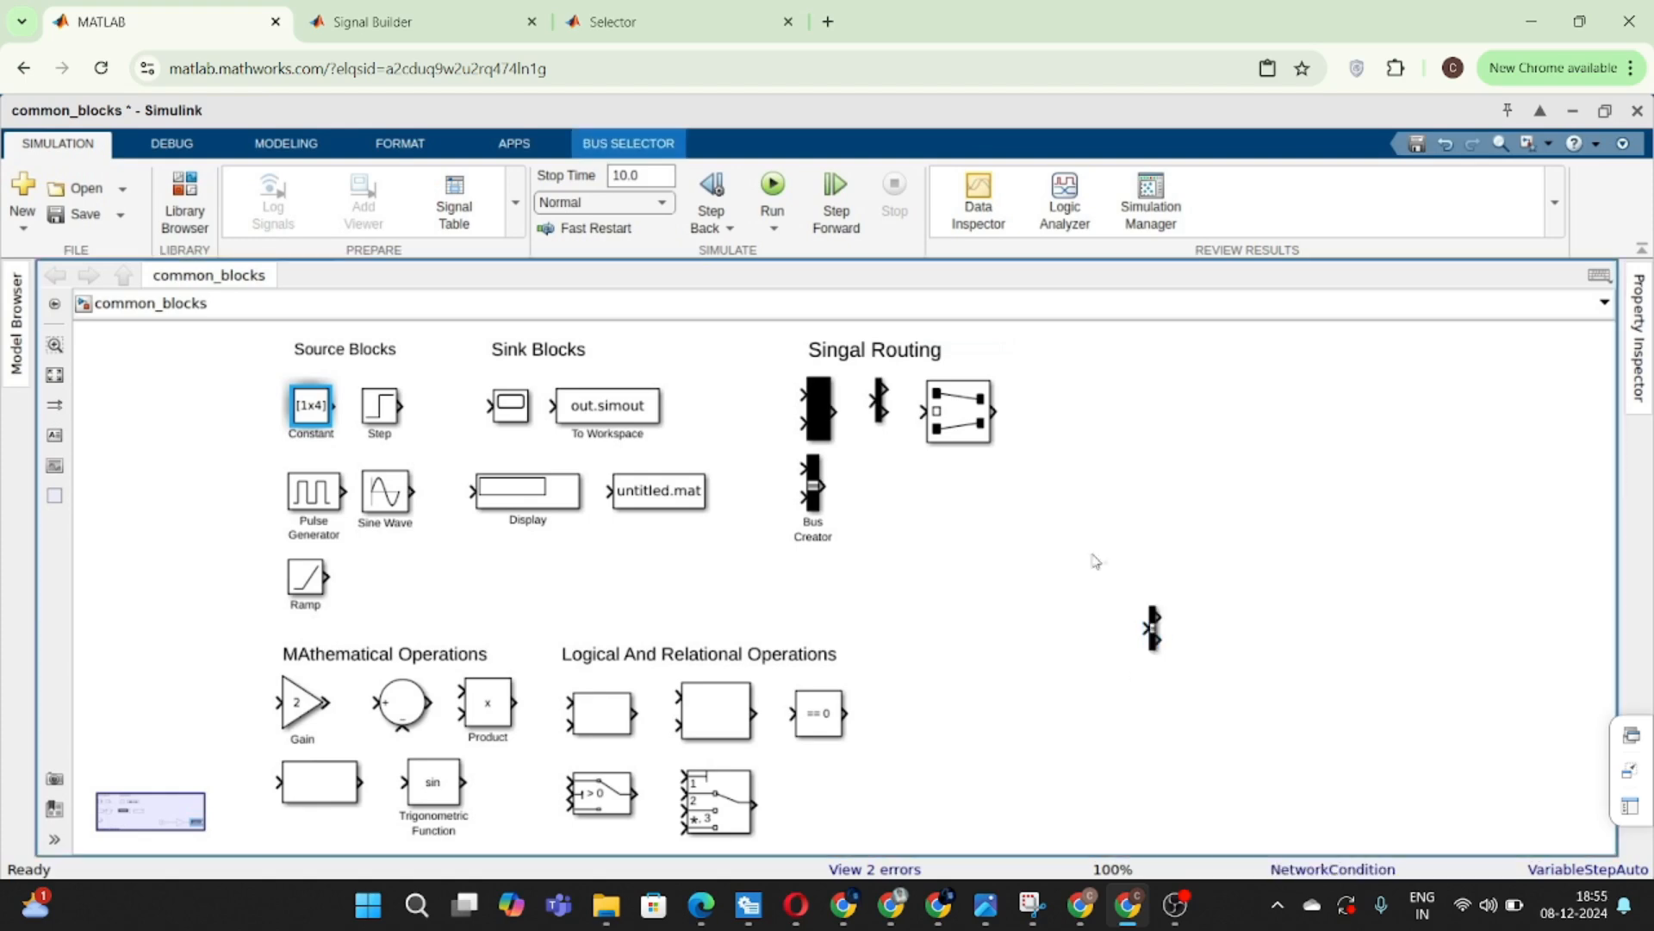
{"action": "left_click", "coordinate": [872, 401]}
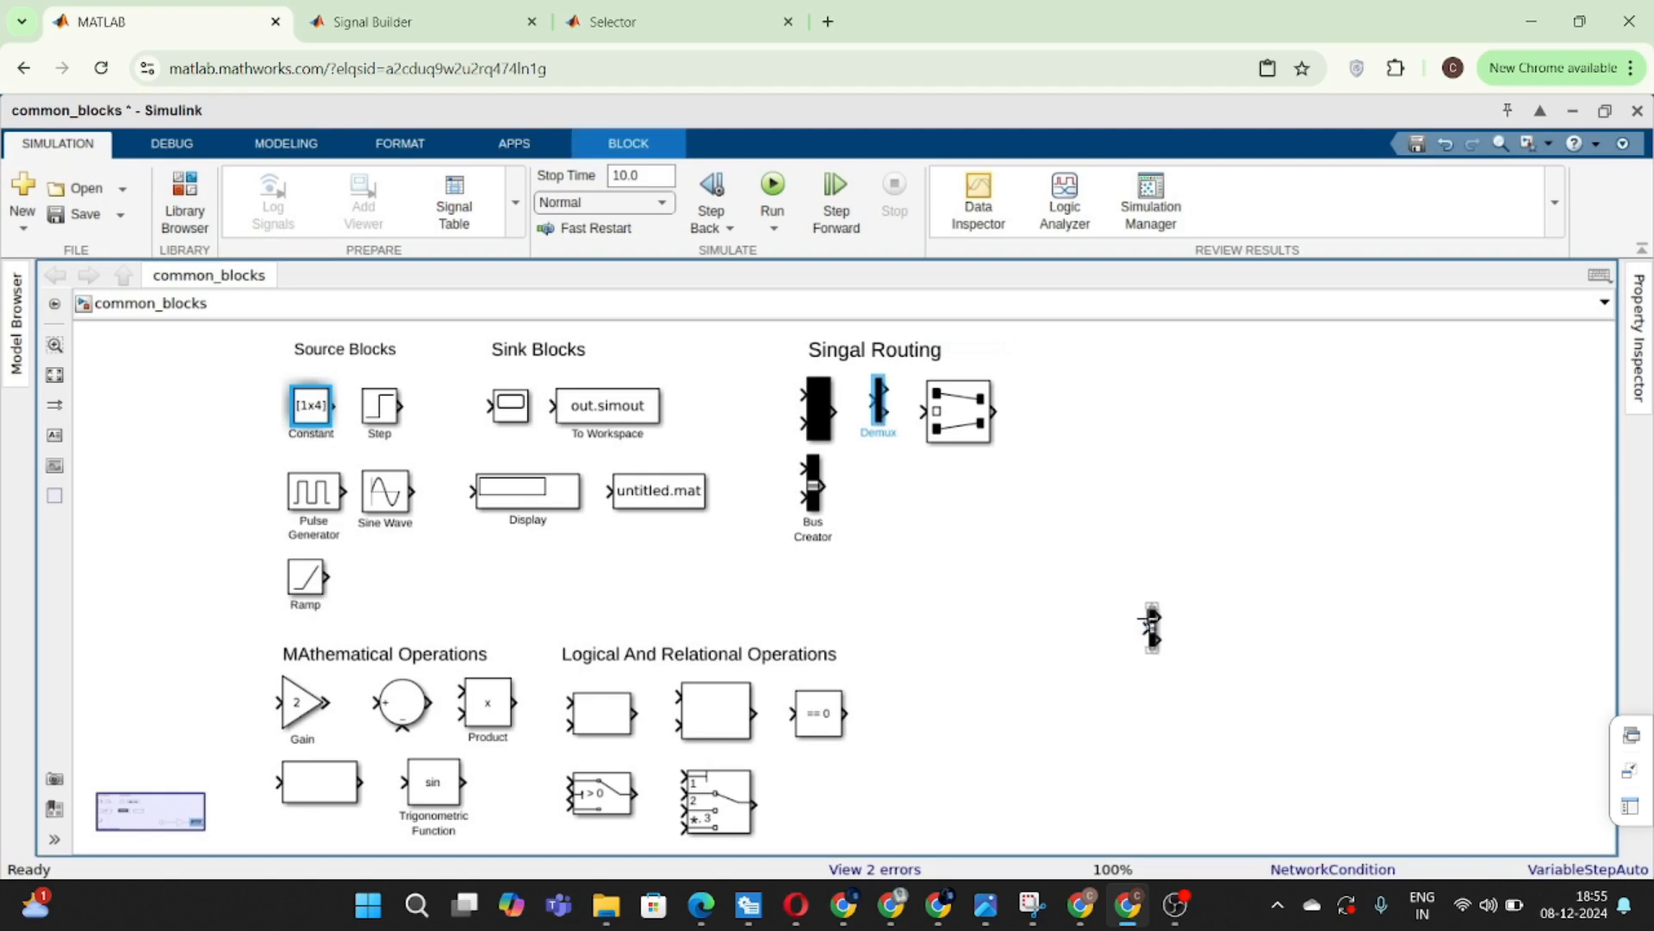
{"action": "left_click", "coordinate": [1154, 622]}
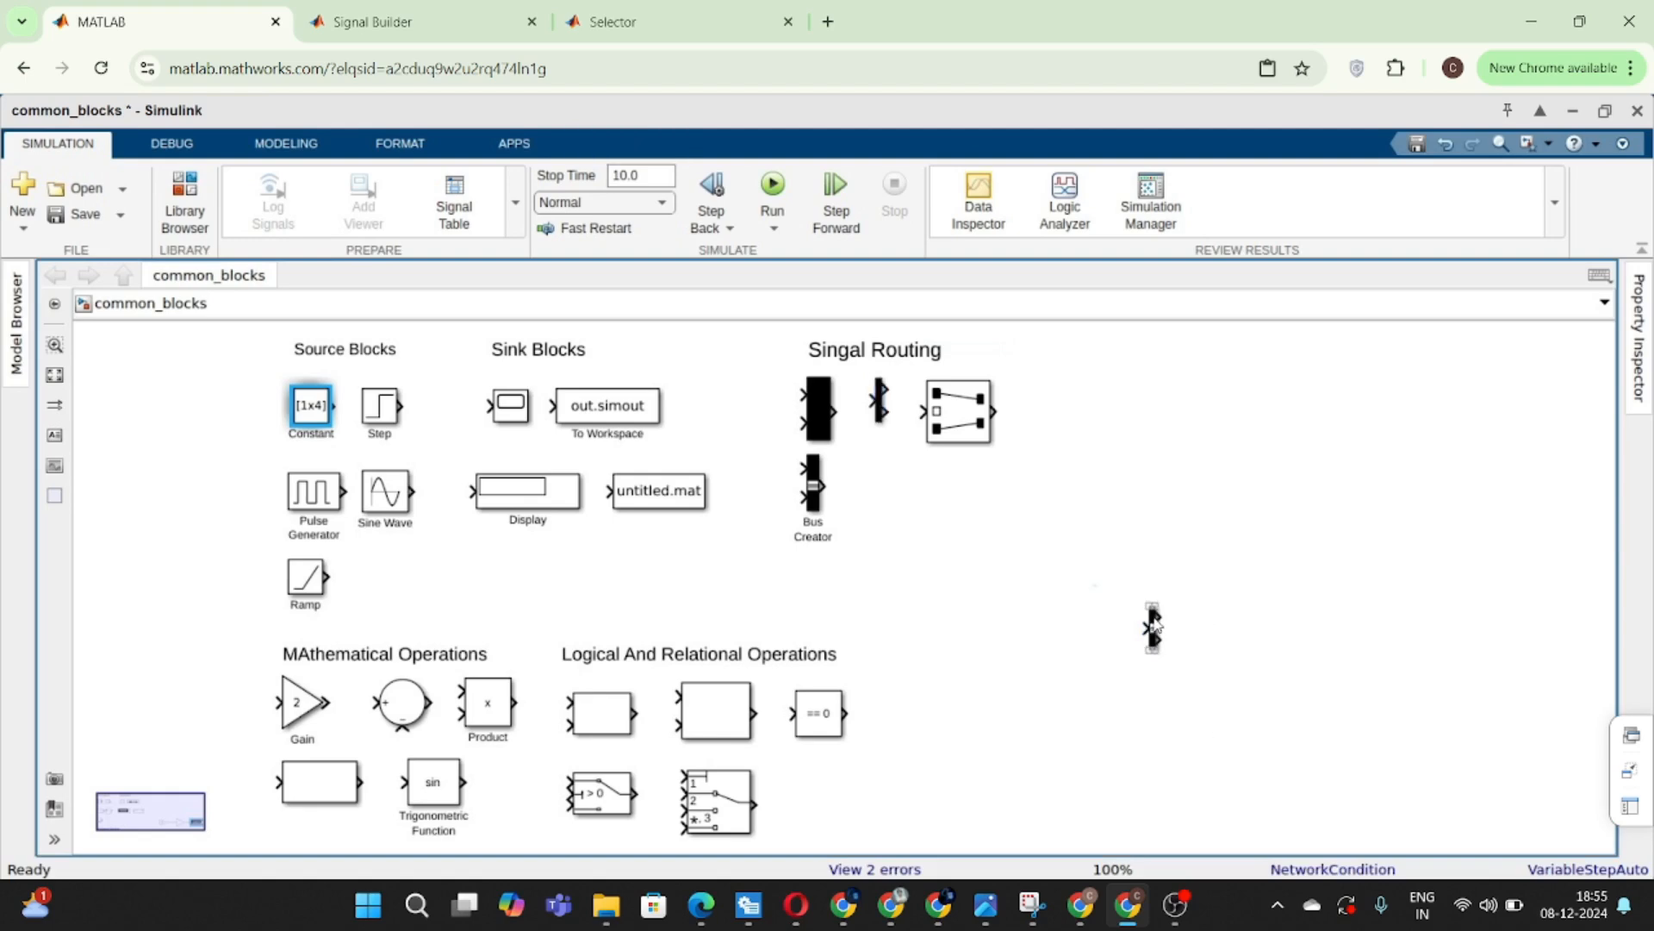
{"action": "left_click_drag", "start_coordinate": [1154, 622], "coordinate": [887, 466]}
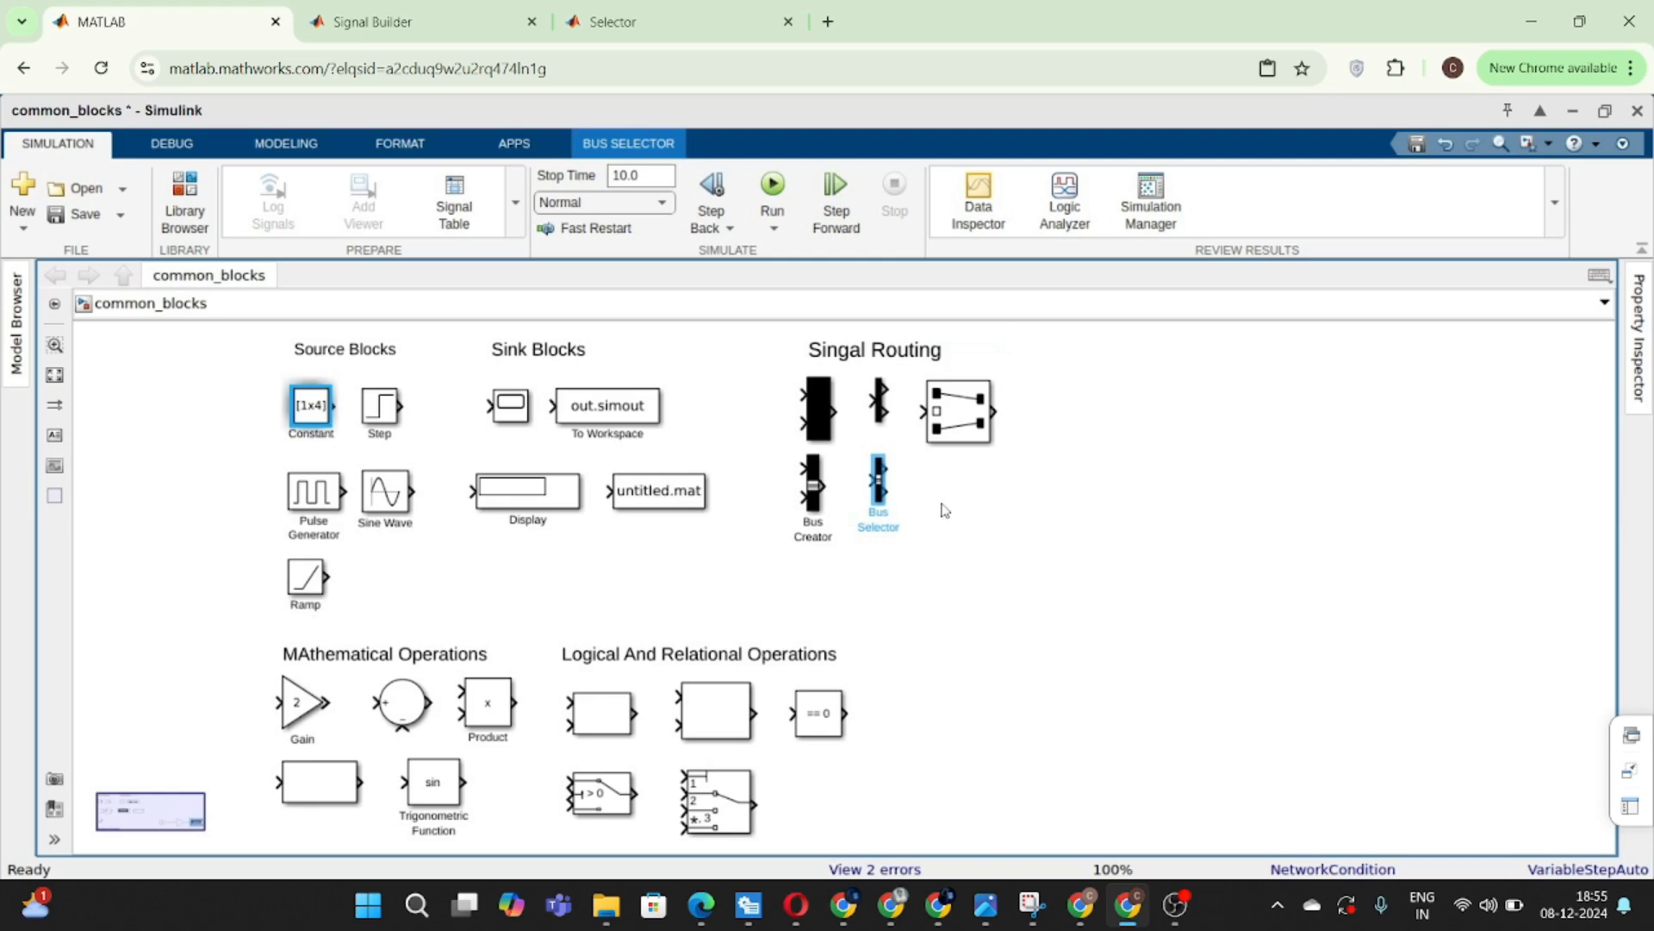
{"action": "left_click", "coordinate": [974, 529]}
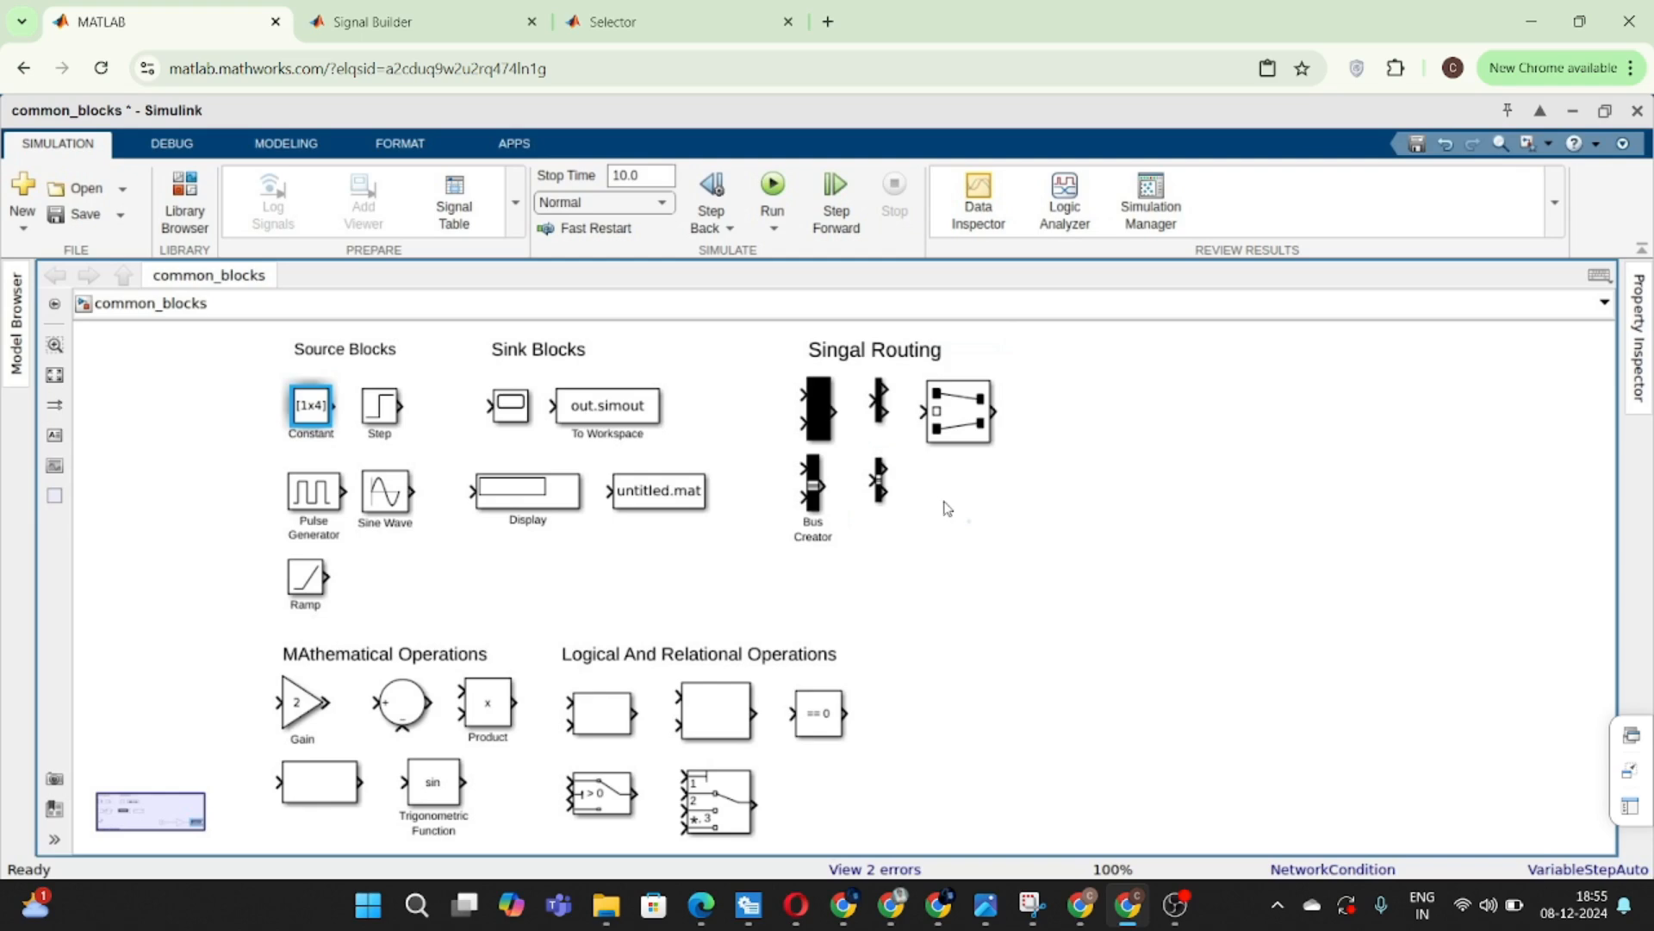
- Move the Bus Selector into empty canvas space and insert the Battery block from Electrical/Specialized Power Systems/Sources beside it
{"action": "left_click", "coordinate": [879, 481]}
{"action": "left_click_drag", "start_coordinate": [879, 481], "coordinate": [1145, 554]}
{"action": "double_click", "coordinate": [995, 593]}
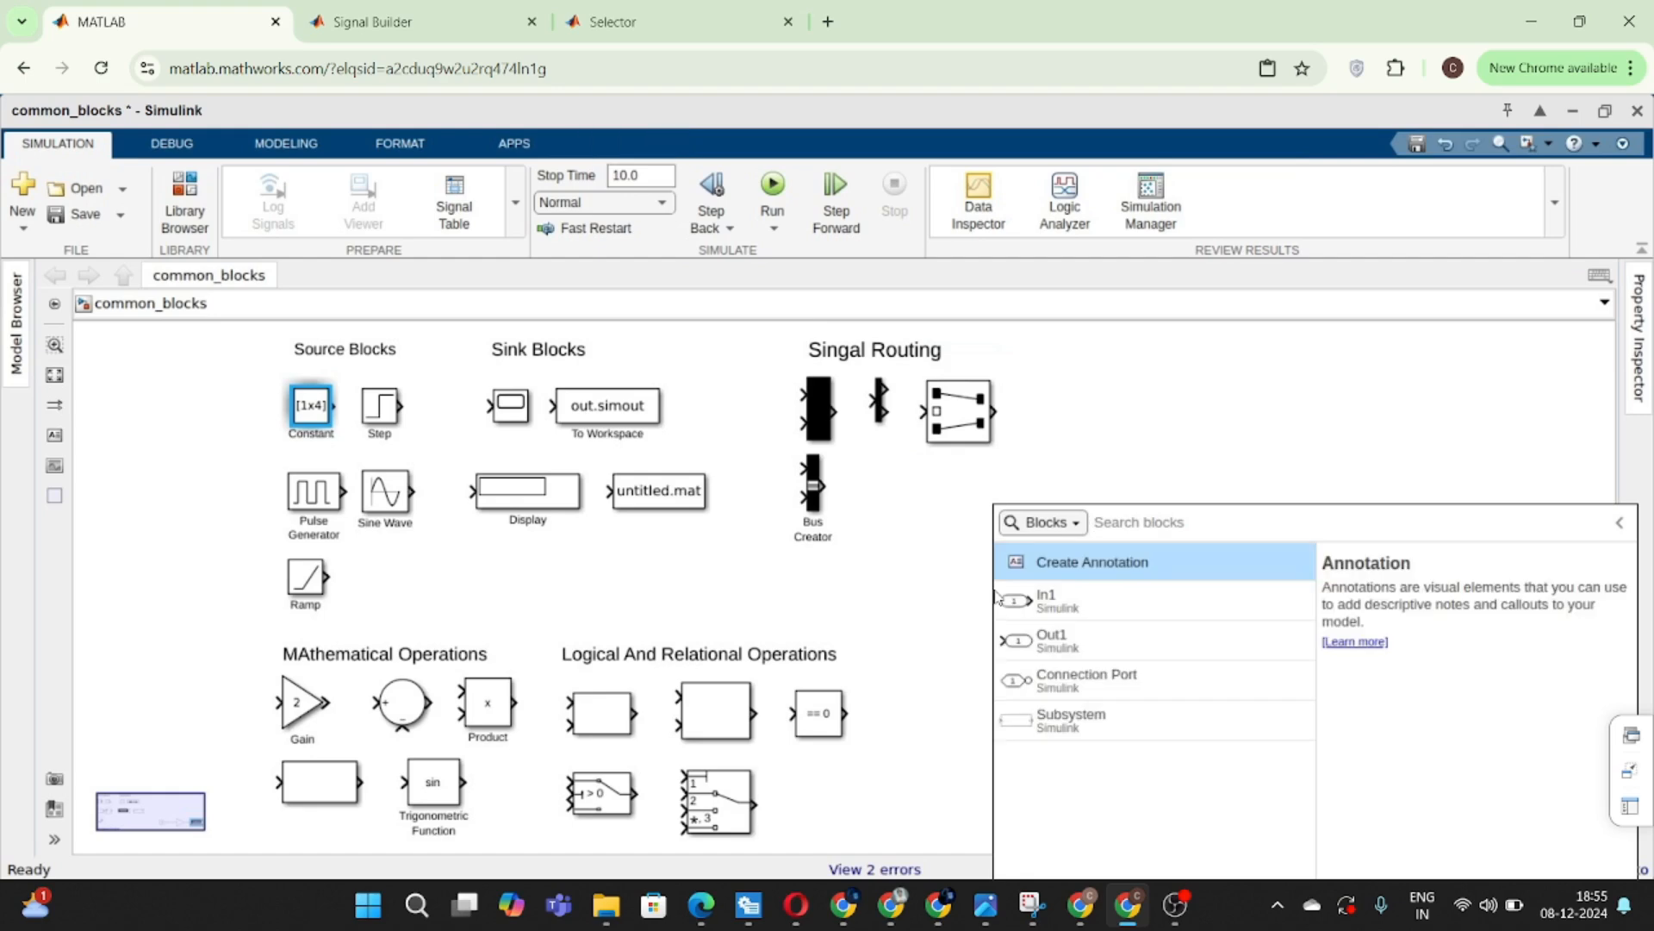
{"action": "type", "text": "ba"}
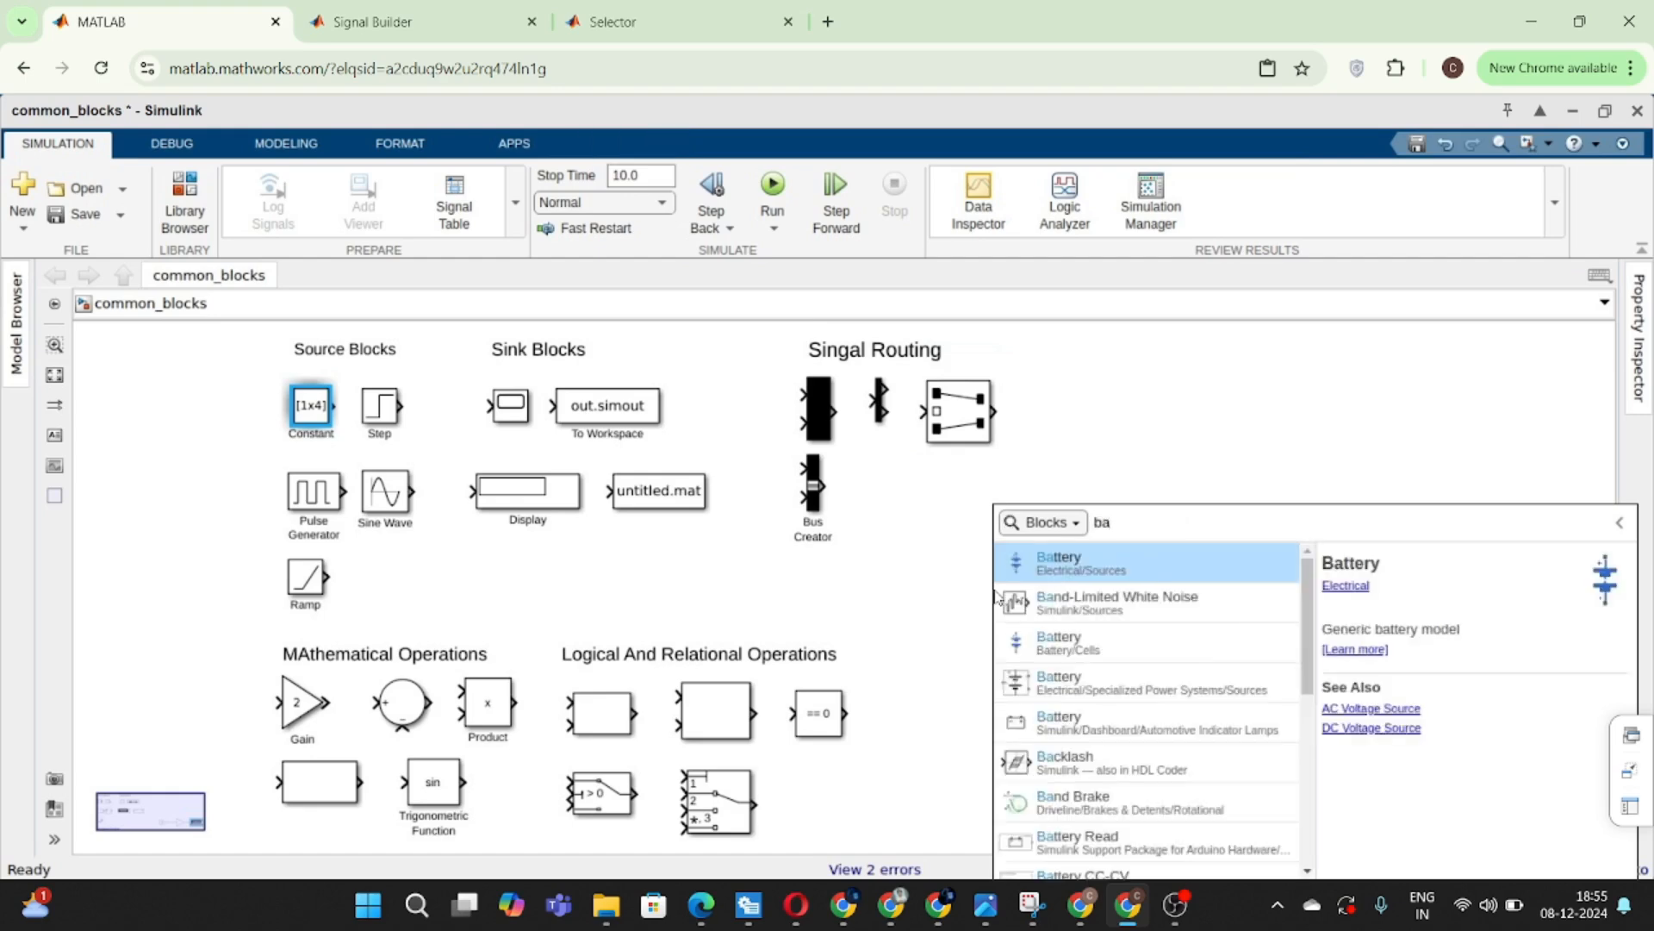
{"action": "key", "text": "Down"}
{"action": "key", "text": "Down"}
{"action": "key", "text": "Down"}
{"action": "key", "text": "Return"}
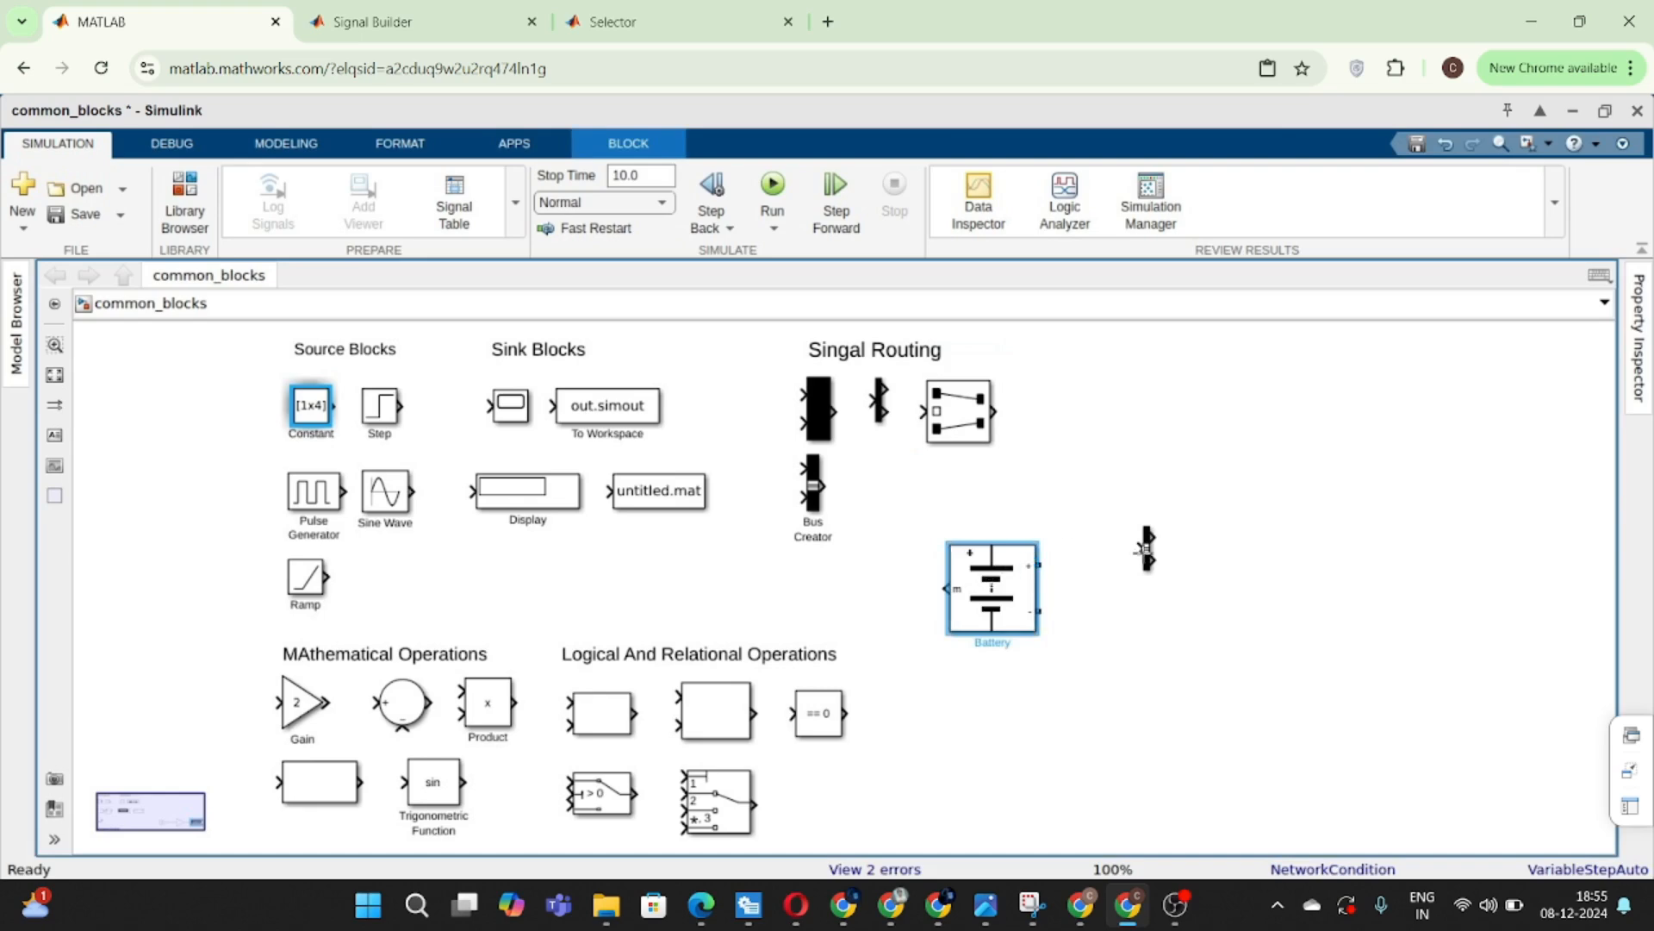
- Connect the Battery's m output to the Bus Selector's input
{"action": "left_click", "coordinate": [1142, 550]}
{"action": "left_click", "coordinate": [933, 588]}
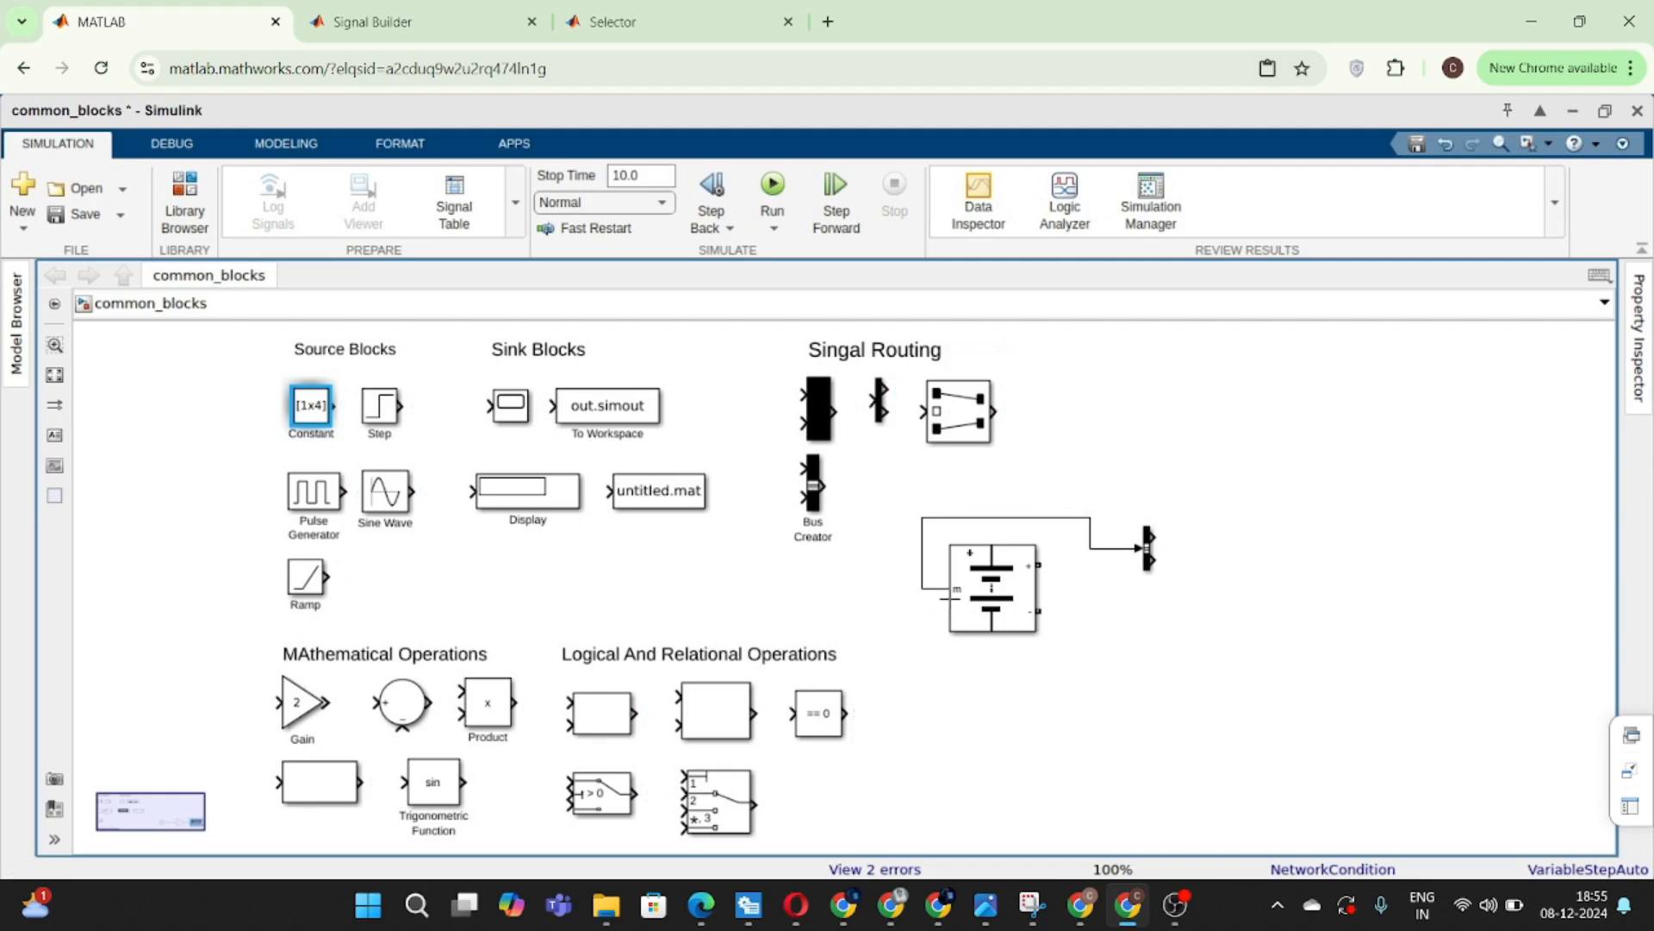
{"action": "left_click", "coordinate": [1148, 556]}
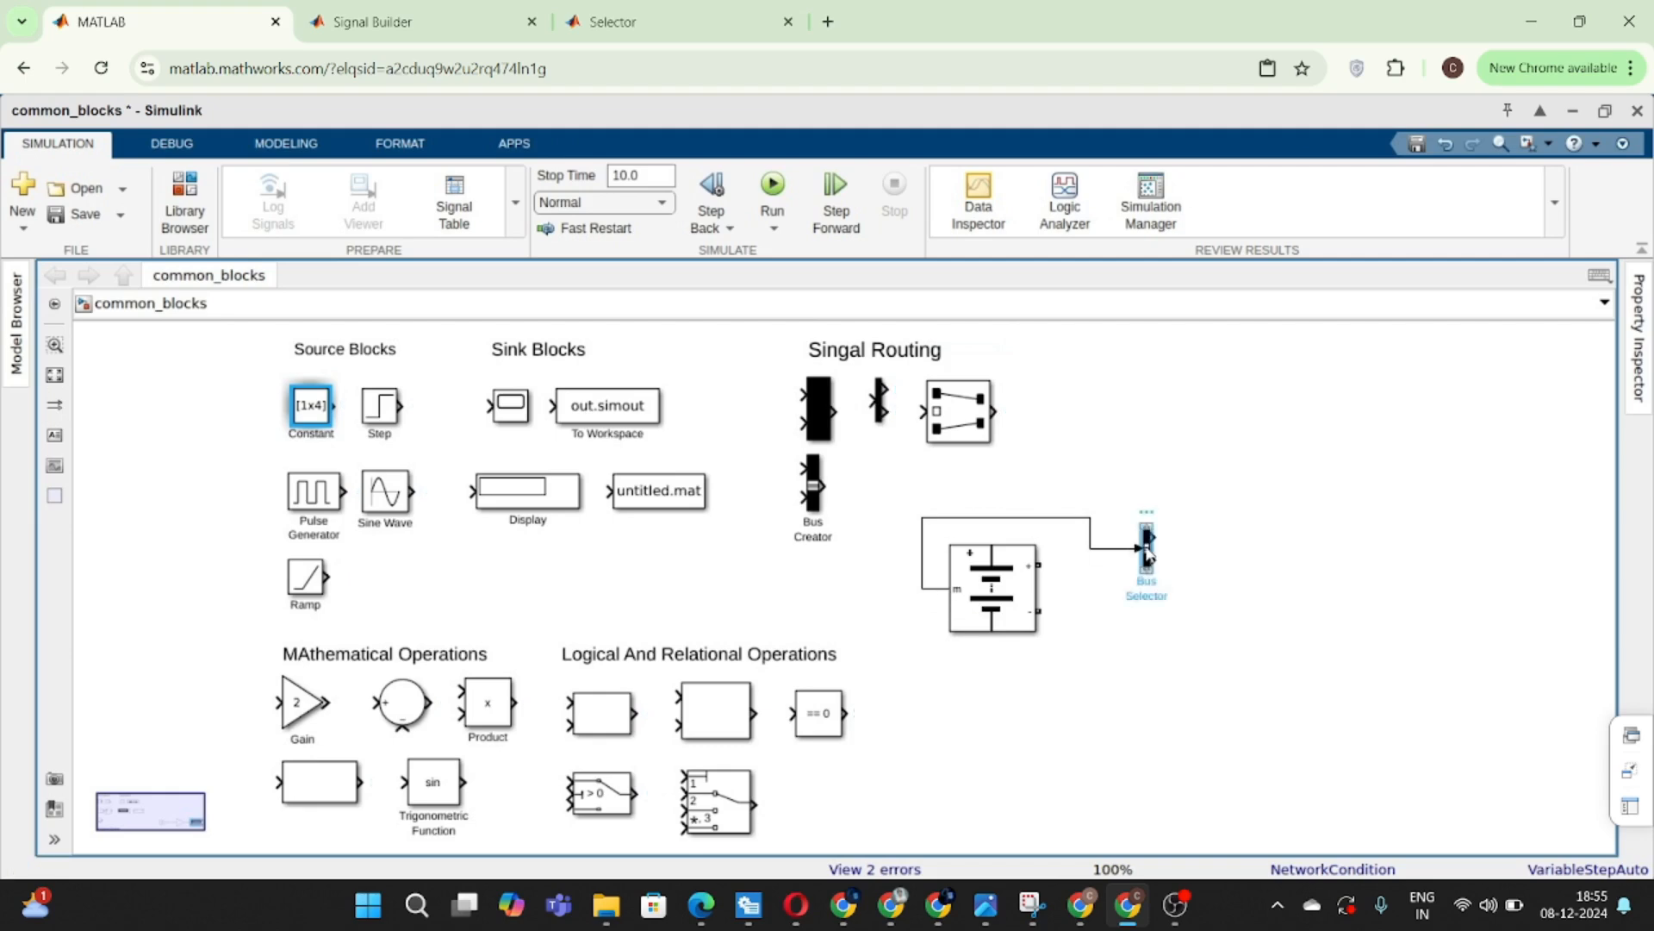
- Open the Bus Selector's block parameters and remove signal1 from its output elements
{"action": "double_click", "coordinate": [1147, 551]}
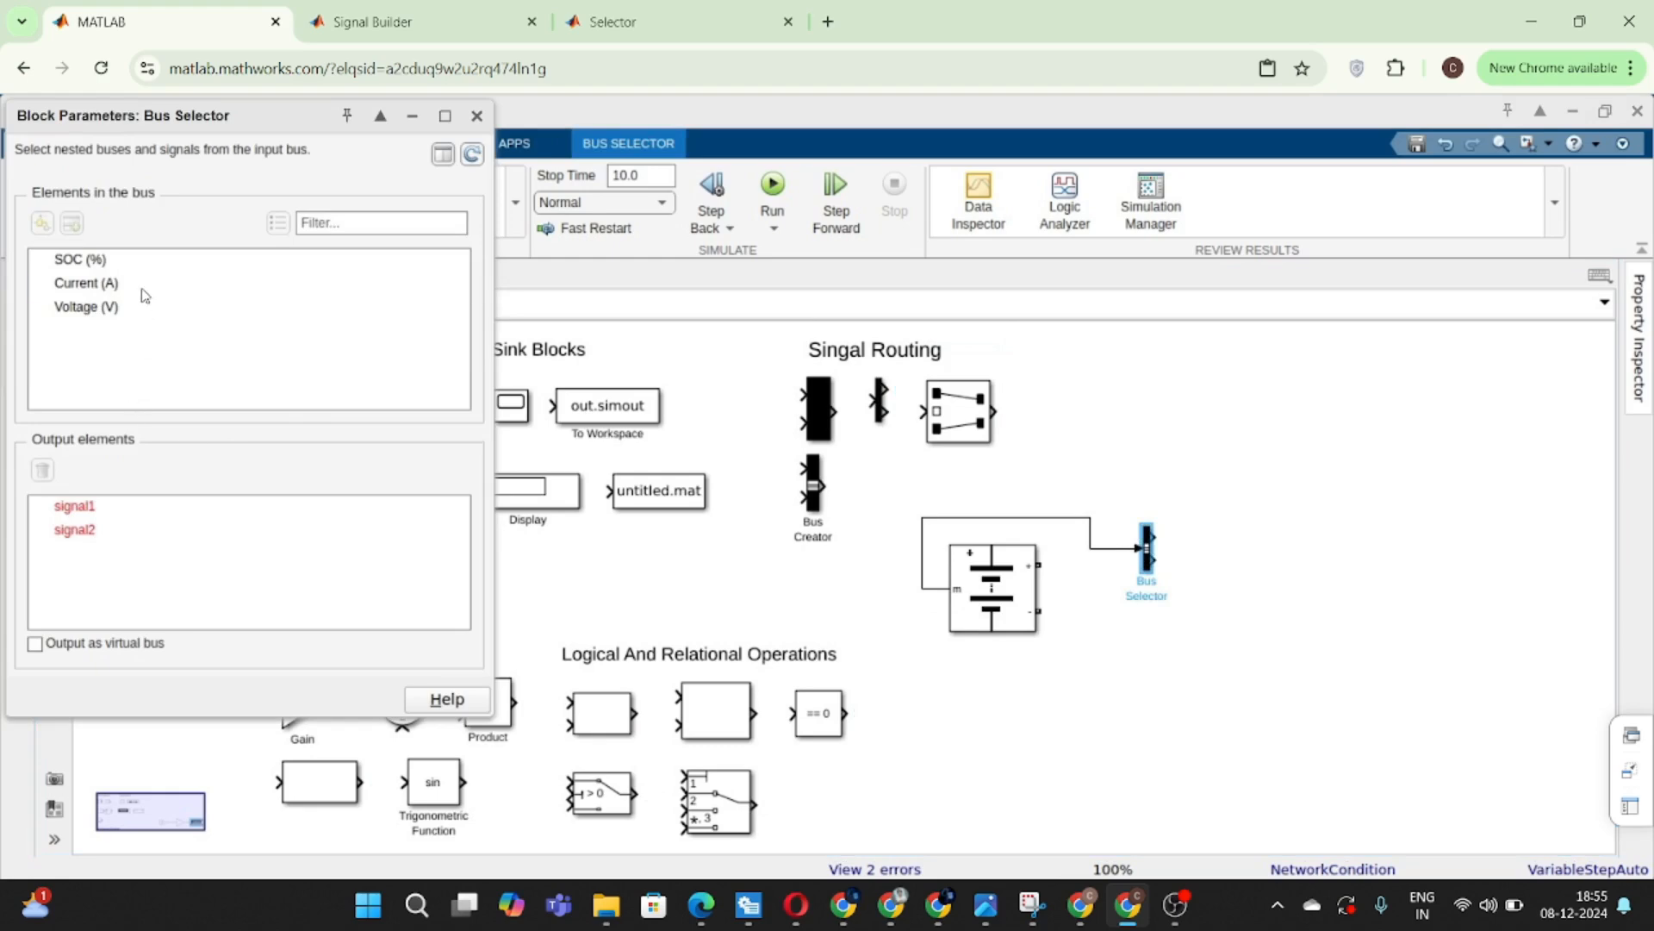
{"action": "left_click", "coordinate": [143, 291]}
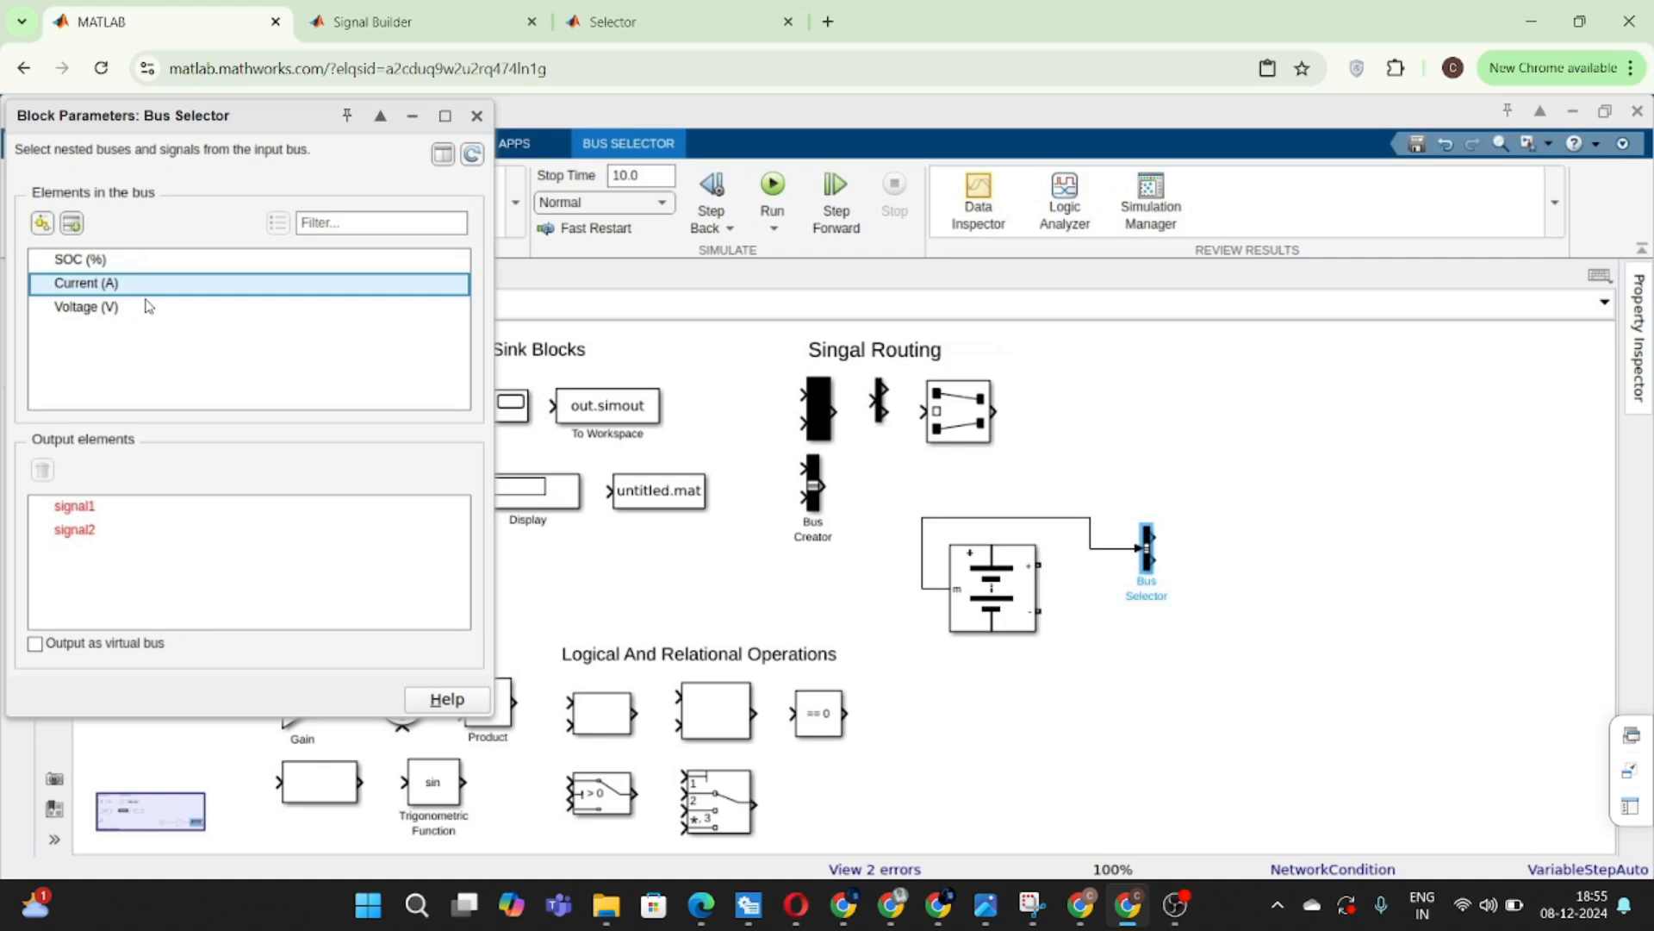
{"action": "left_click", "coordinate": [116, 510]}
{"action": "left_click", "coordinate": [43, 470]}
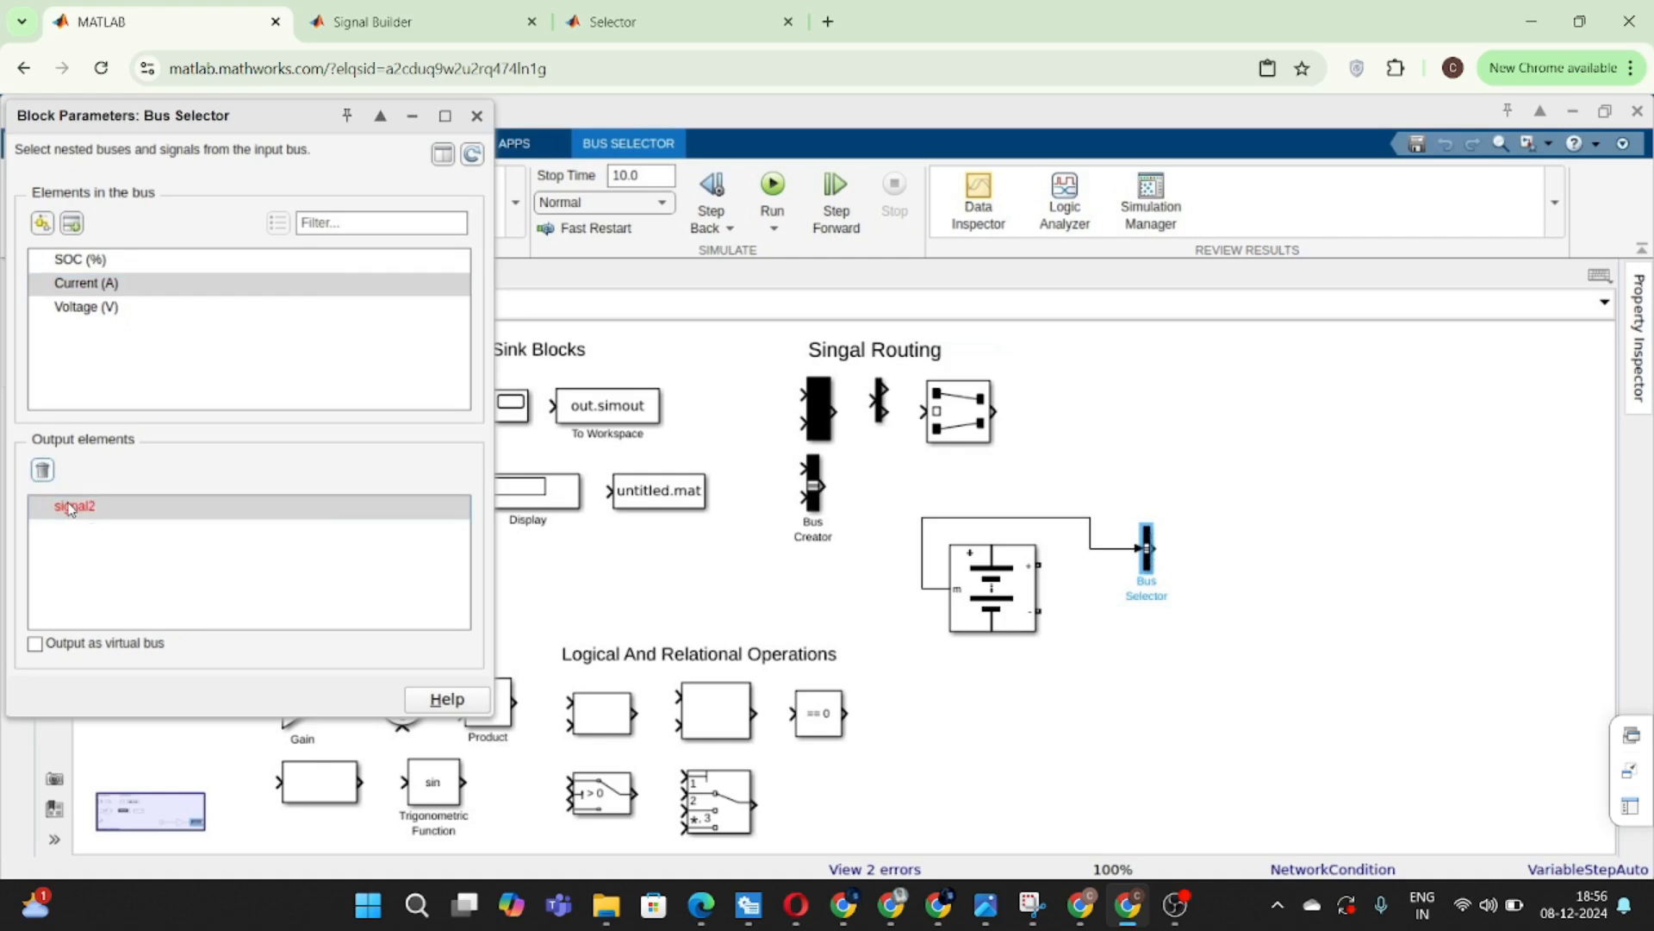
- Try to remove signal2 from the Bus Selector's output elements
{"action": "left_click", "coordinate": [71, 508]}
{"action": "left_click", "coordinate": [43, 470]}
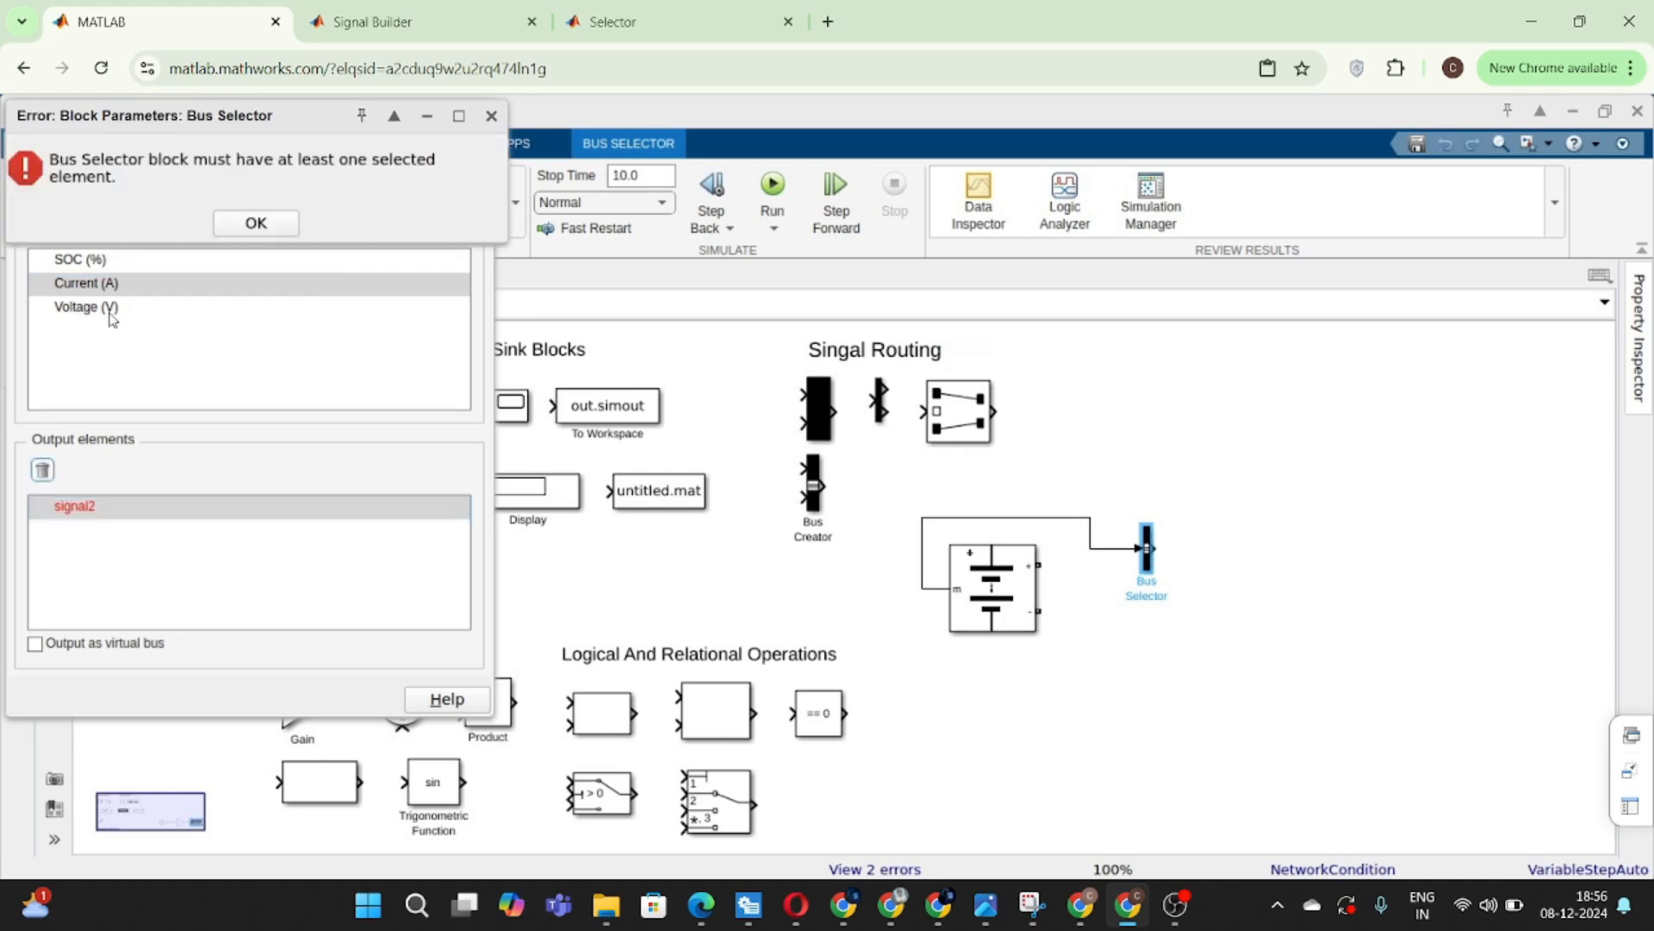
{"action": "left_click", "coordinate": [253, 226]}
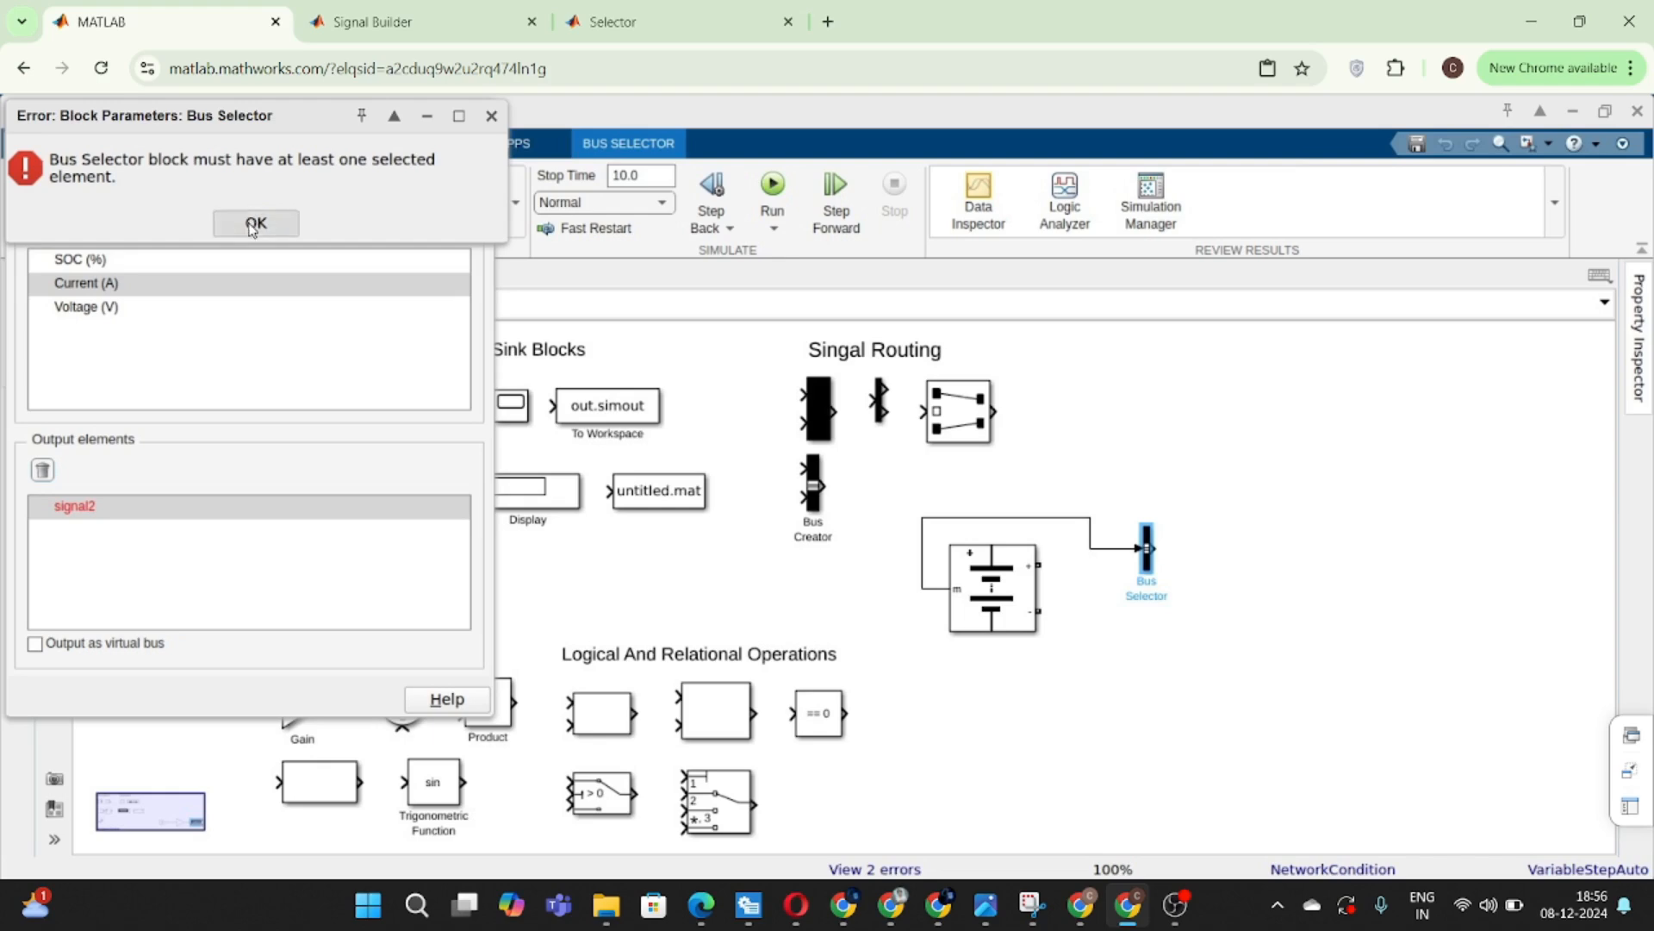
- Add Current (A) to the Bus Selector's output elements in place of signal2 and close the parameters
{"action": "left_click", "coordinate": [125, 291]}
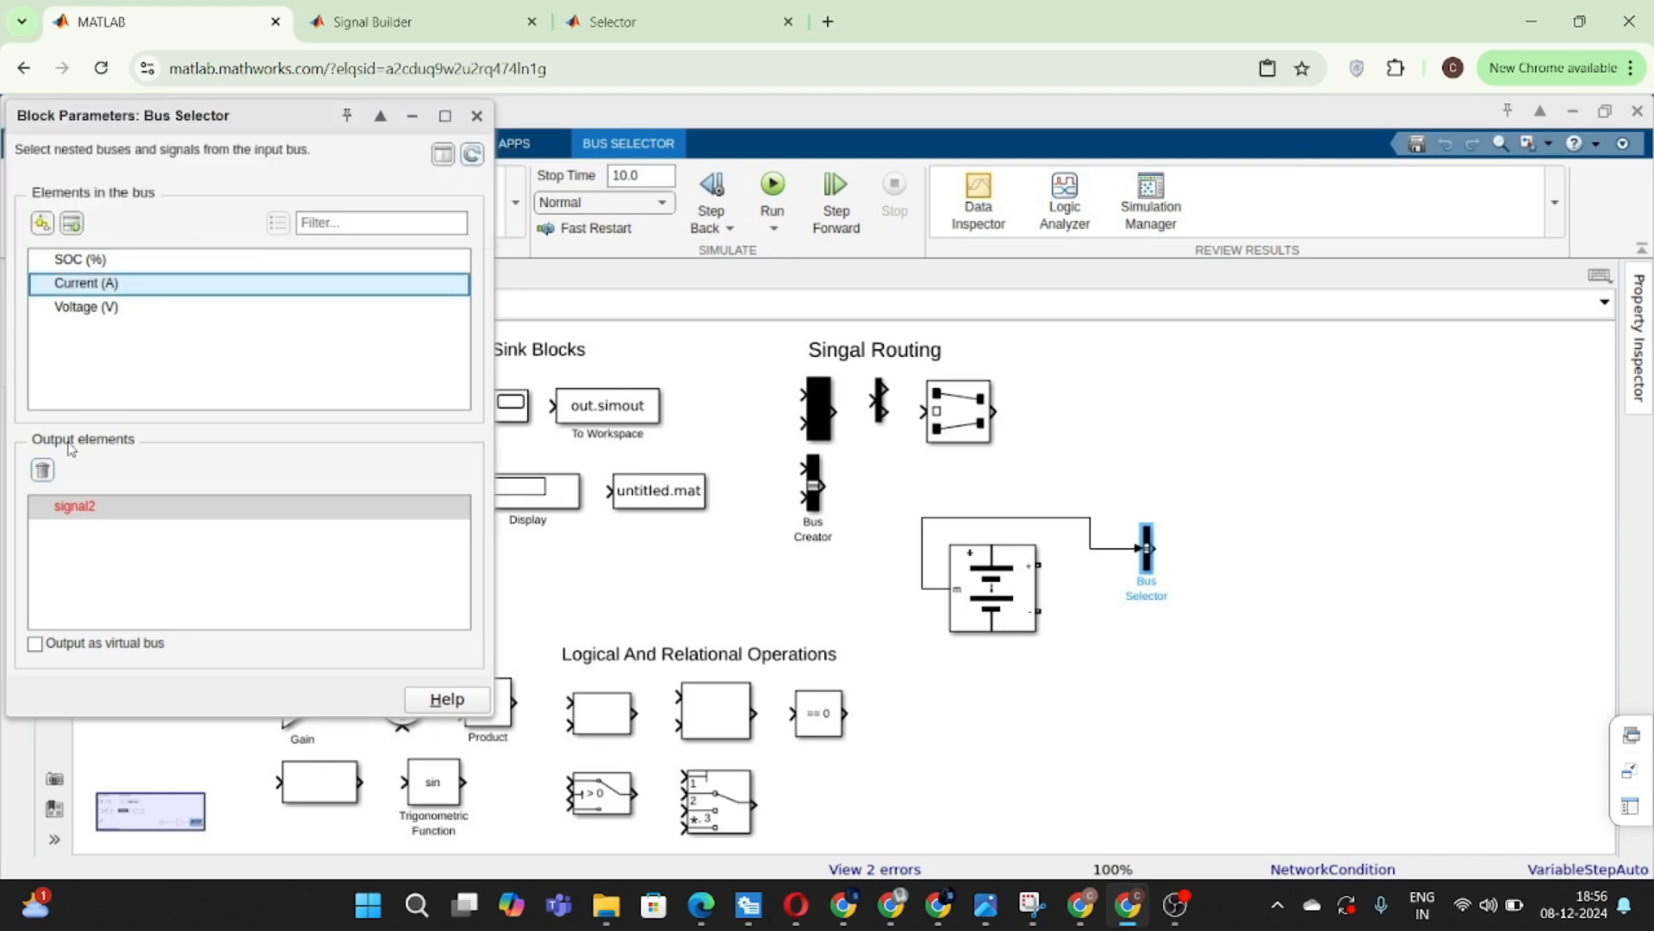
{"action": "left_click", "coordinate": [67, 225]}
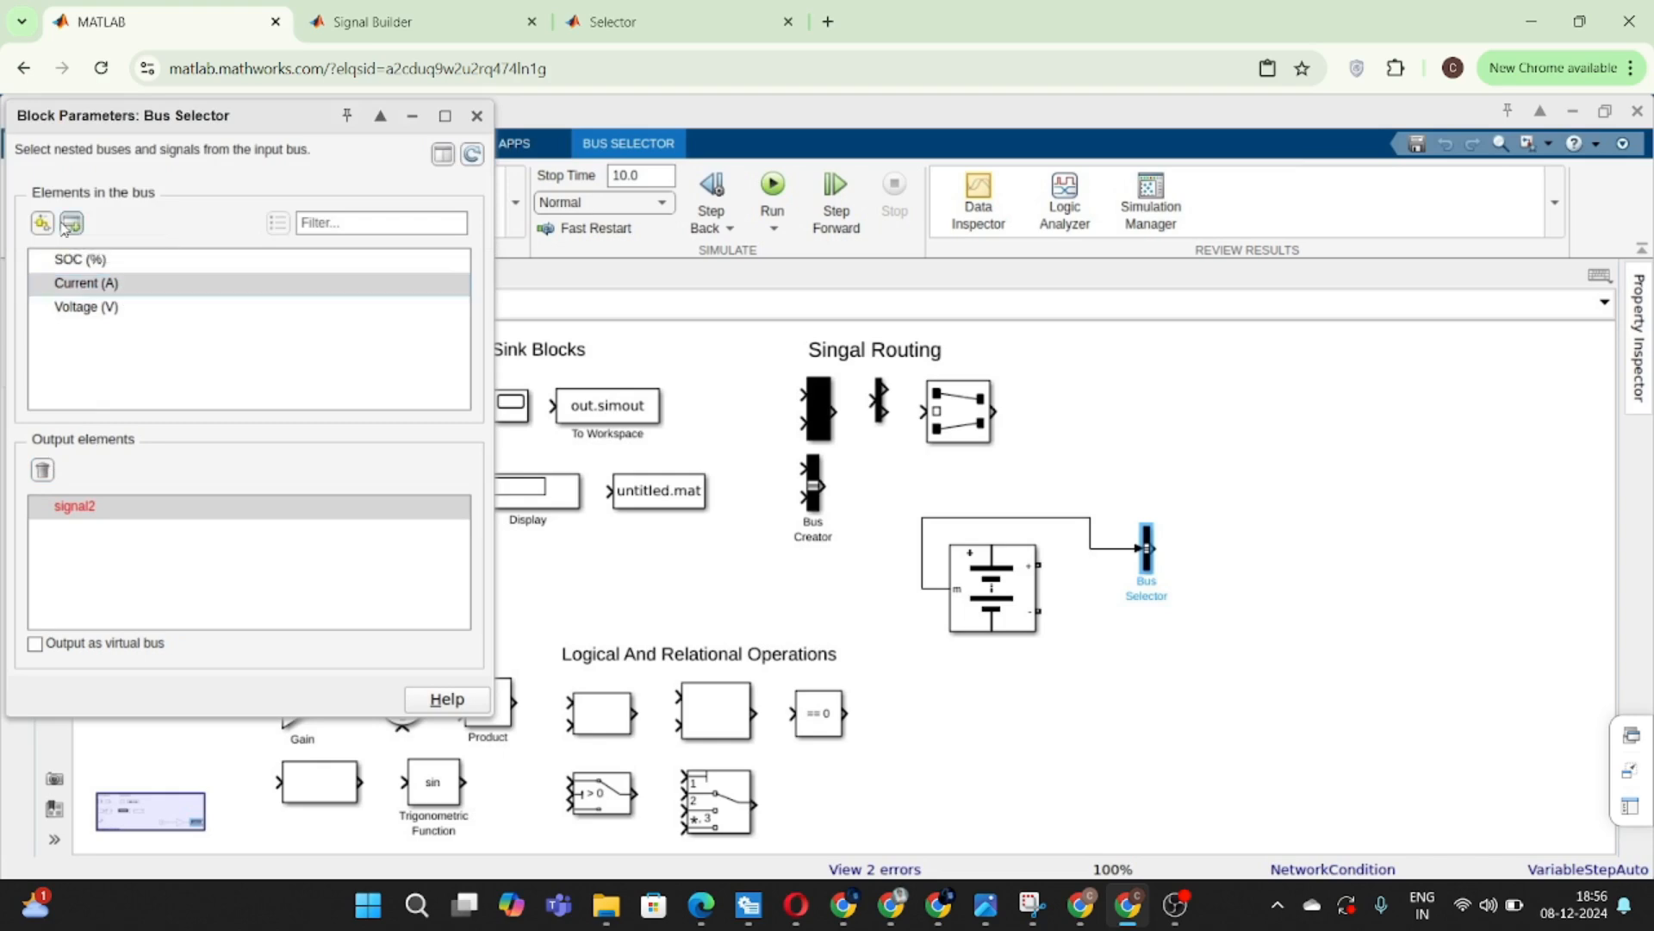
{"action": "left_click", "coordinate": [153, 509]}
{"action": "left_click", "coordinate": [42, 471]}
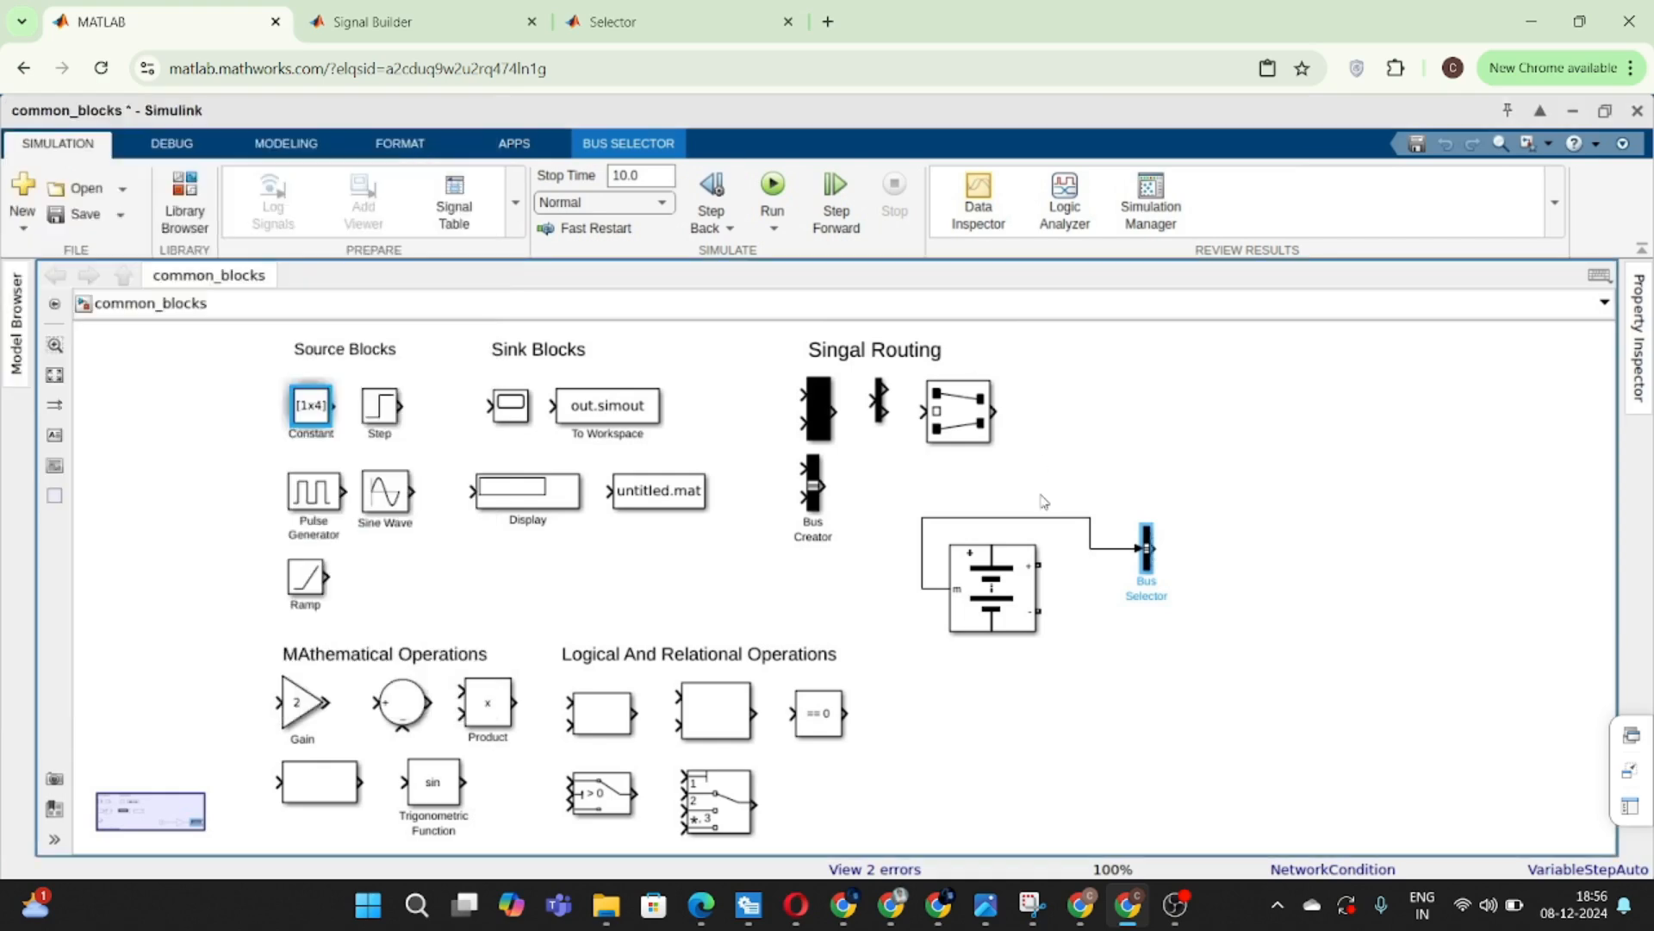
{"action": "left_click", "coordinate": [1152, 823]}
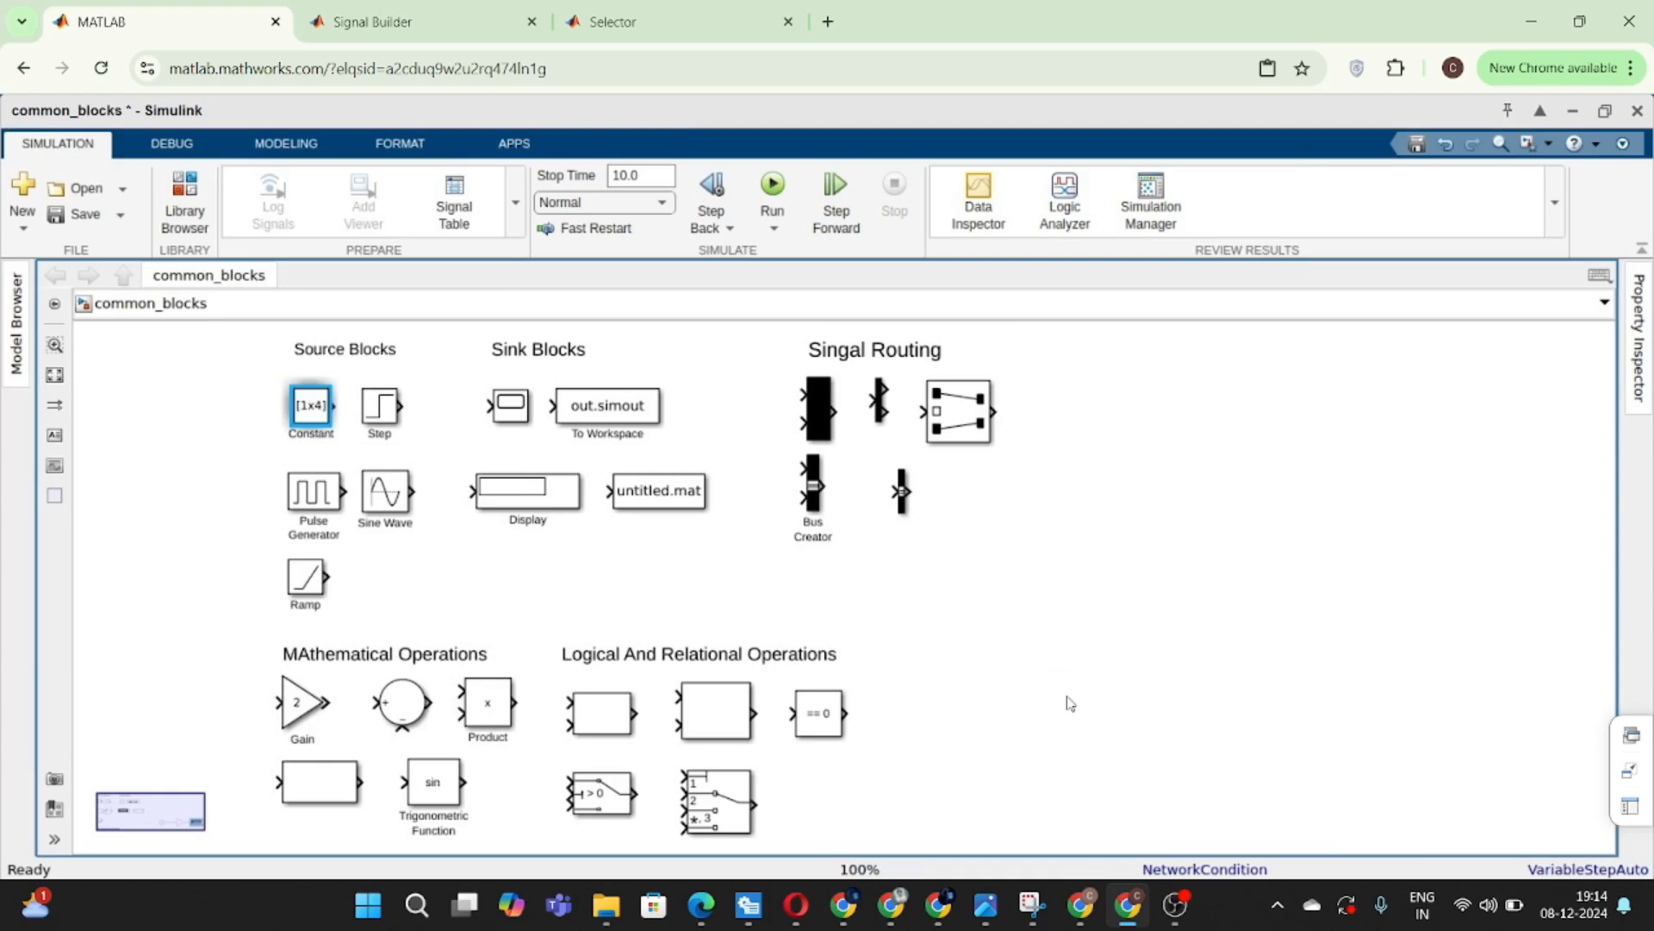
- Create an annotation reading "Control_Flow Blocks" in the empty canvas area below the Singal Routing group
{"action": "double_click", "coordinate": [1069, 703]}
{"action": "type", "text": "Co"}
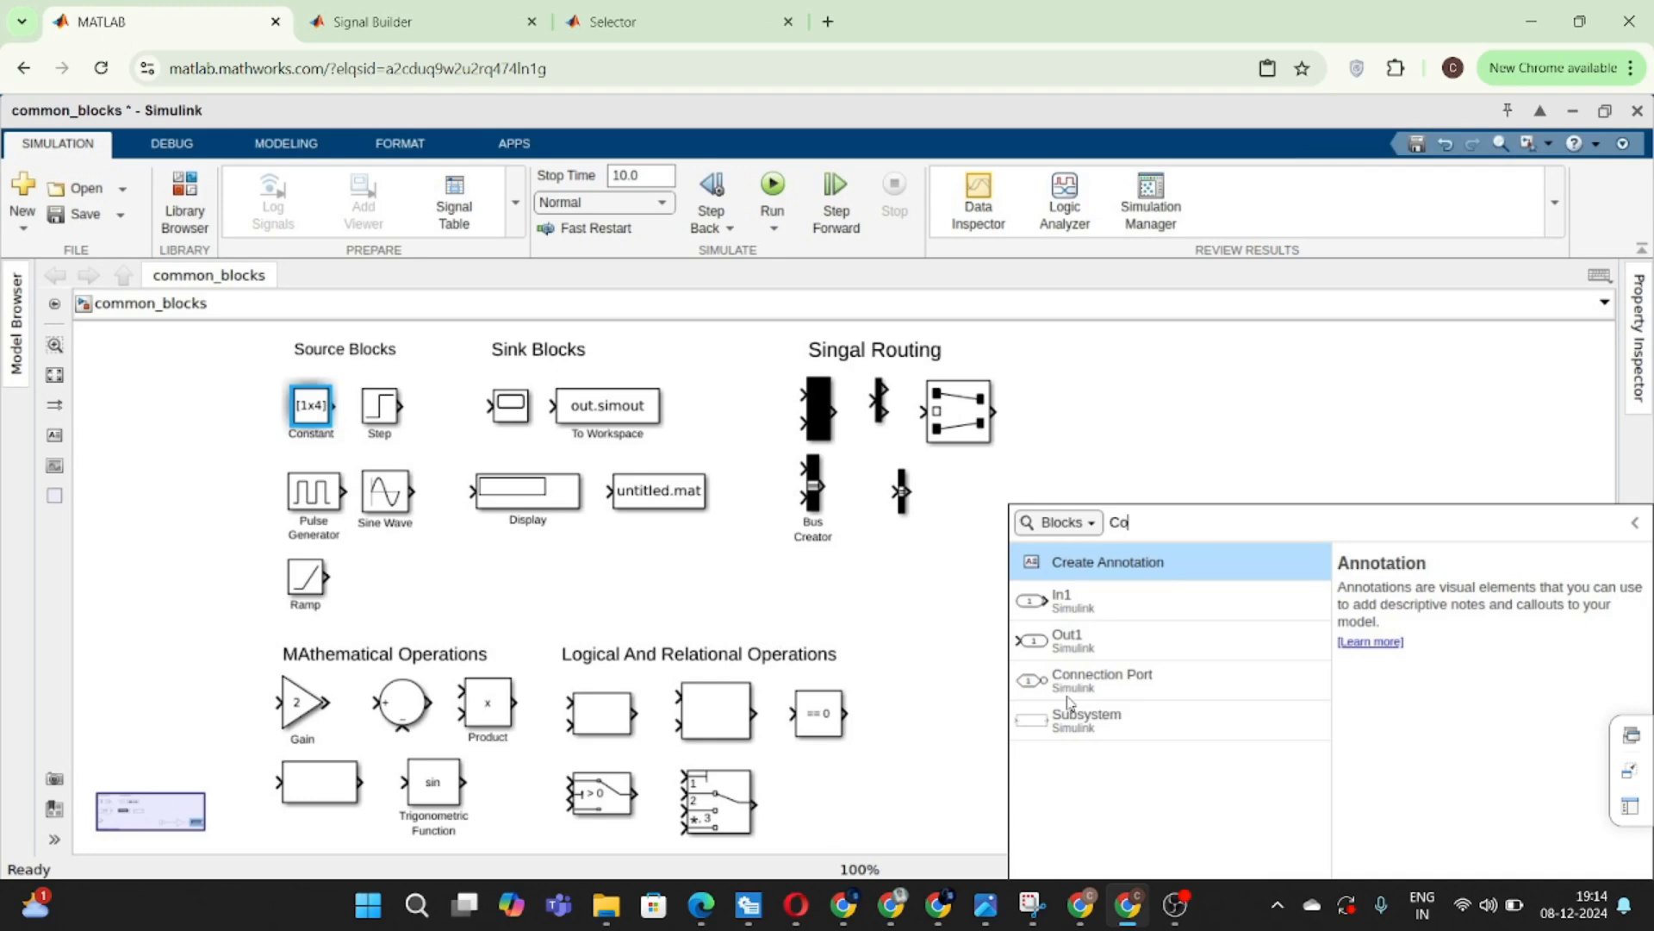
{"action": "type", "text": "ntrol_Flow"}
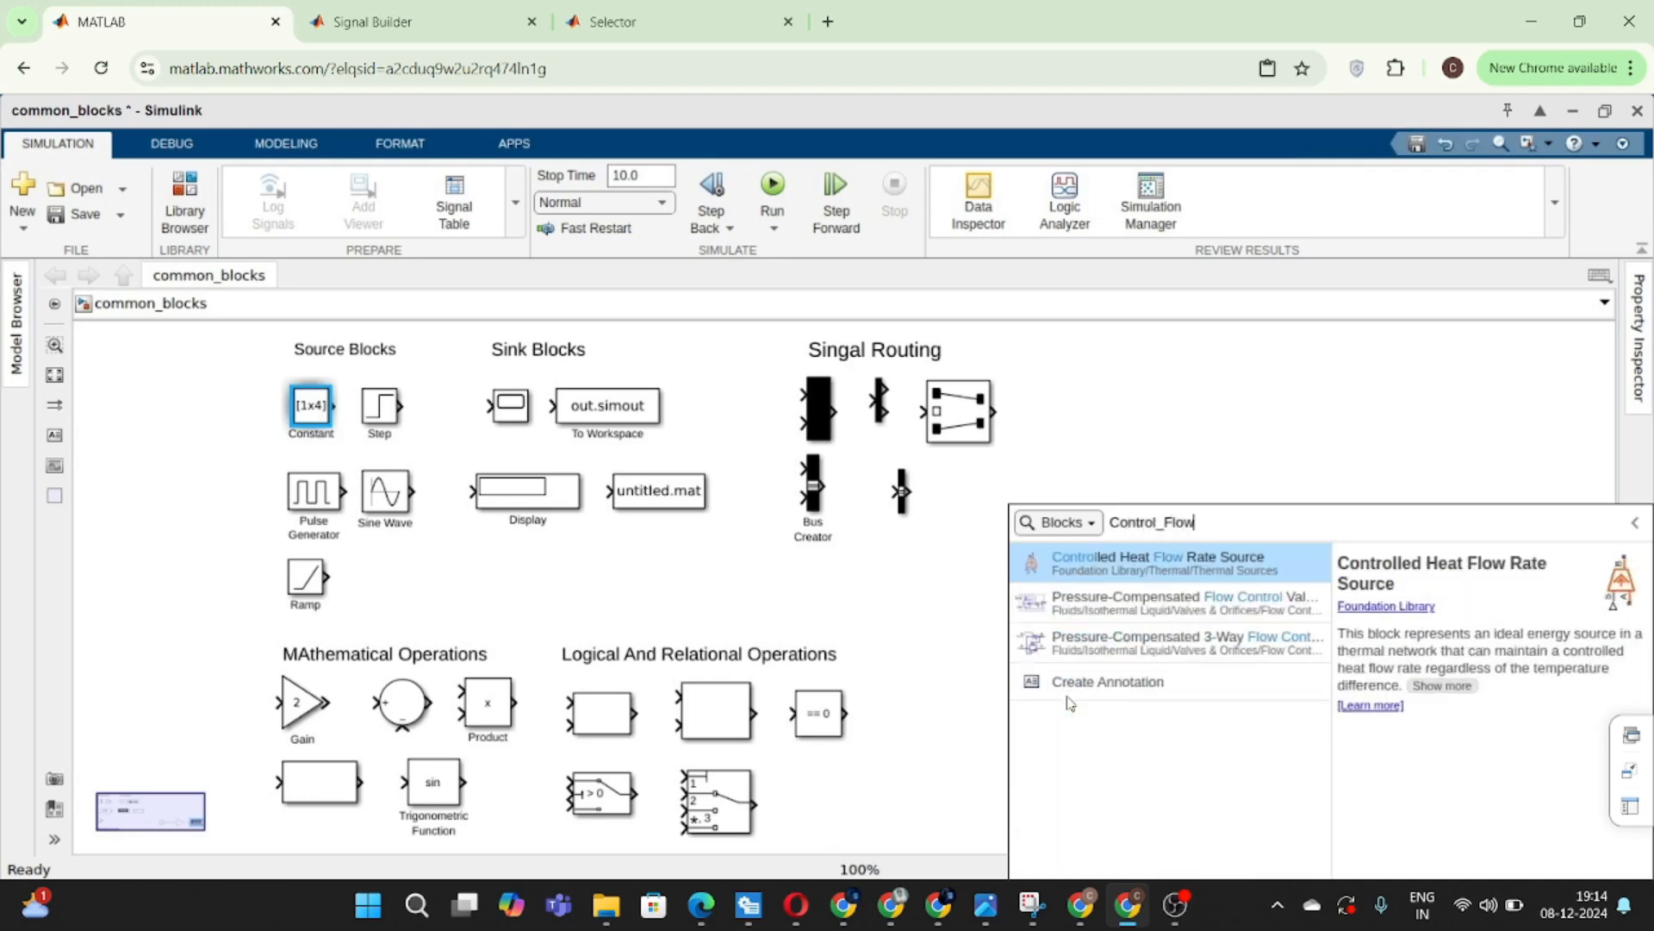
{"action": "type", "text": " Blocks"}
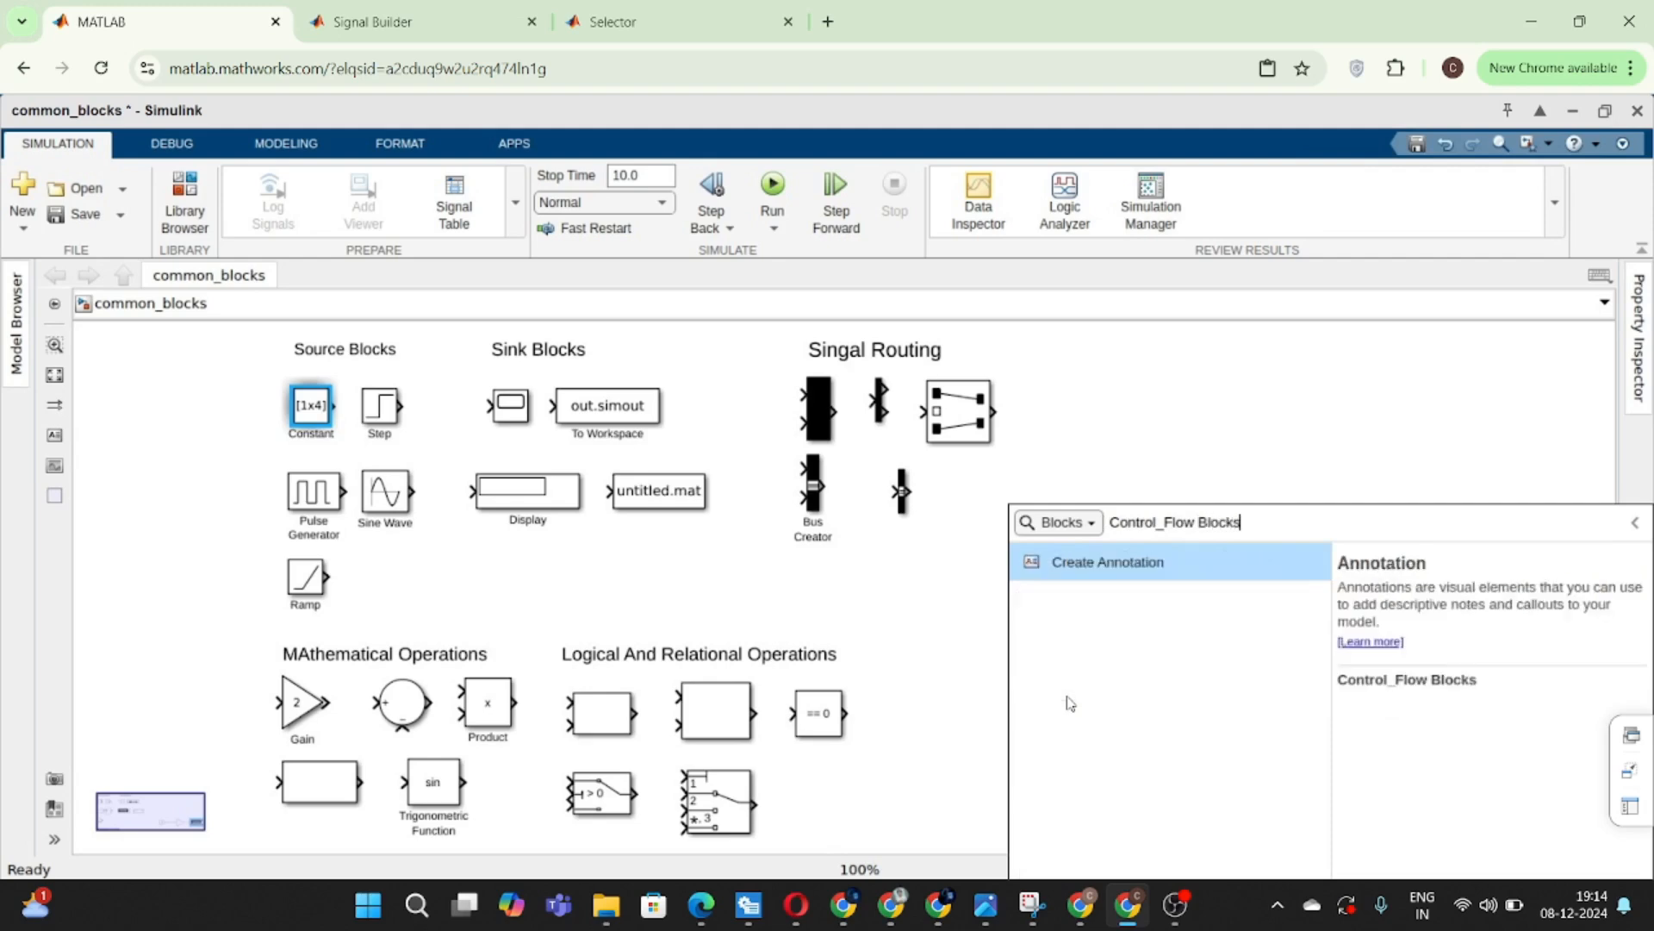
{"action": "key", "text": "Return"}
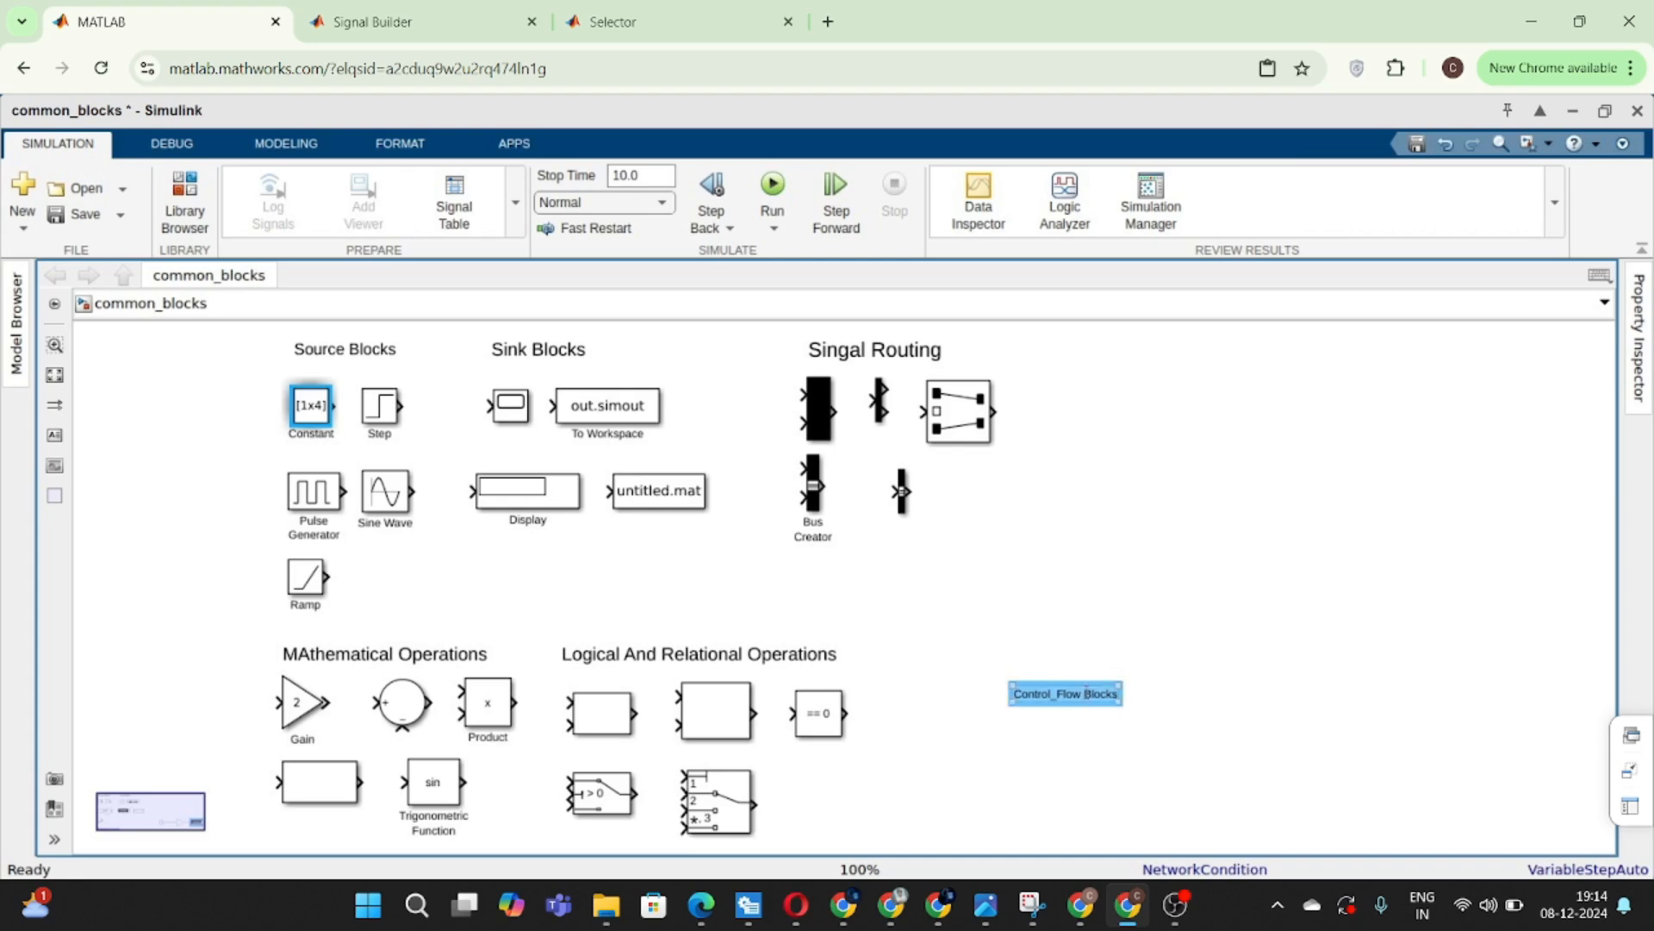
- Enlarge the Control_Flow Blocks annotation text and place it as a heading to the right of Singal Routing
{"action": "left_click", "coordinate": [1085, 692]}
{"action": "key", "text": "ctrl+a"}
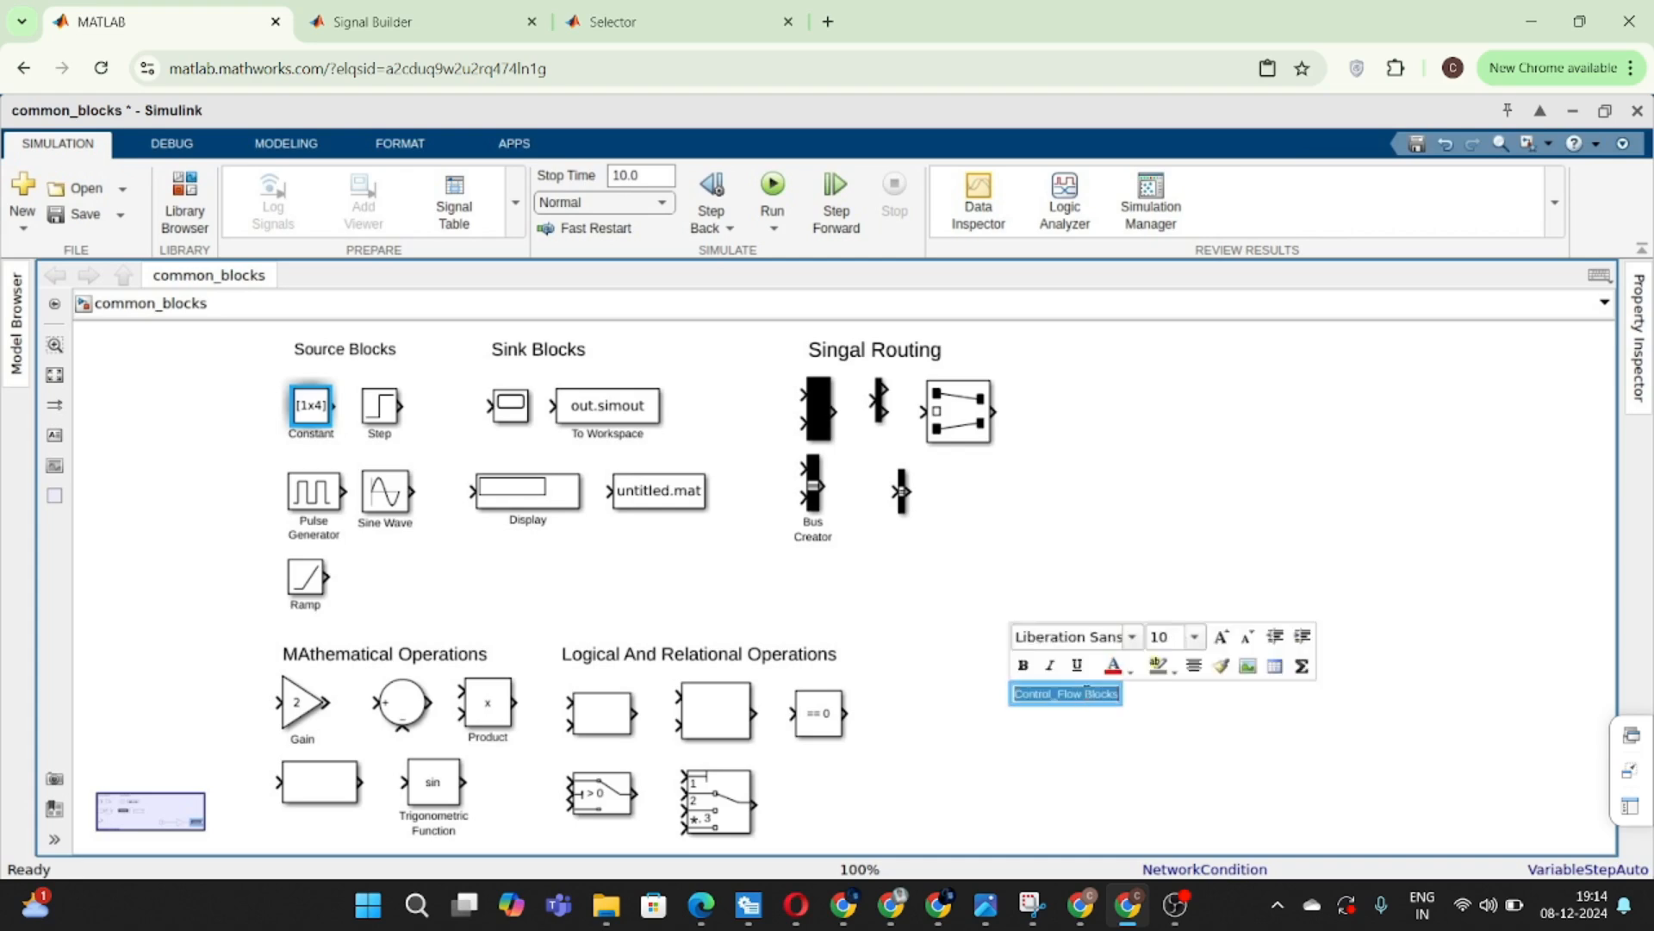
{"action": "left_click", "coordinate": [1222, 638]}
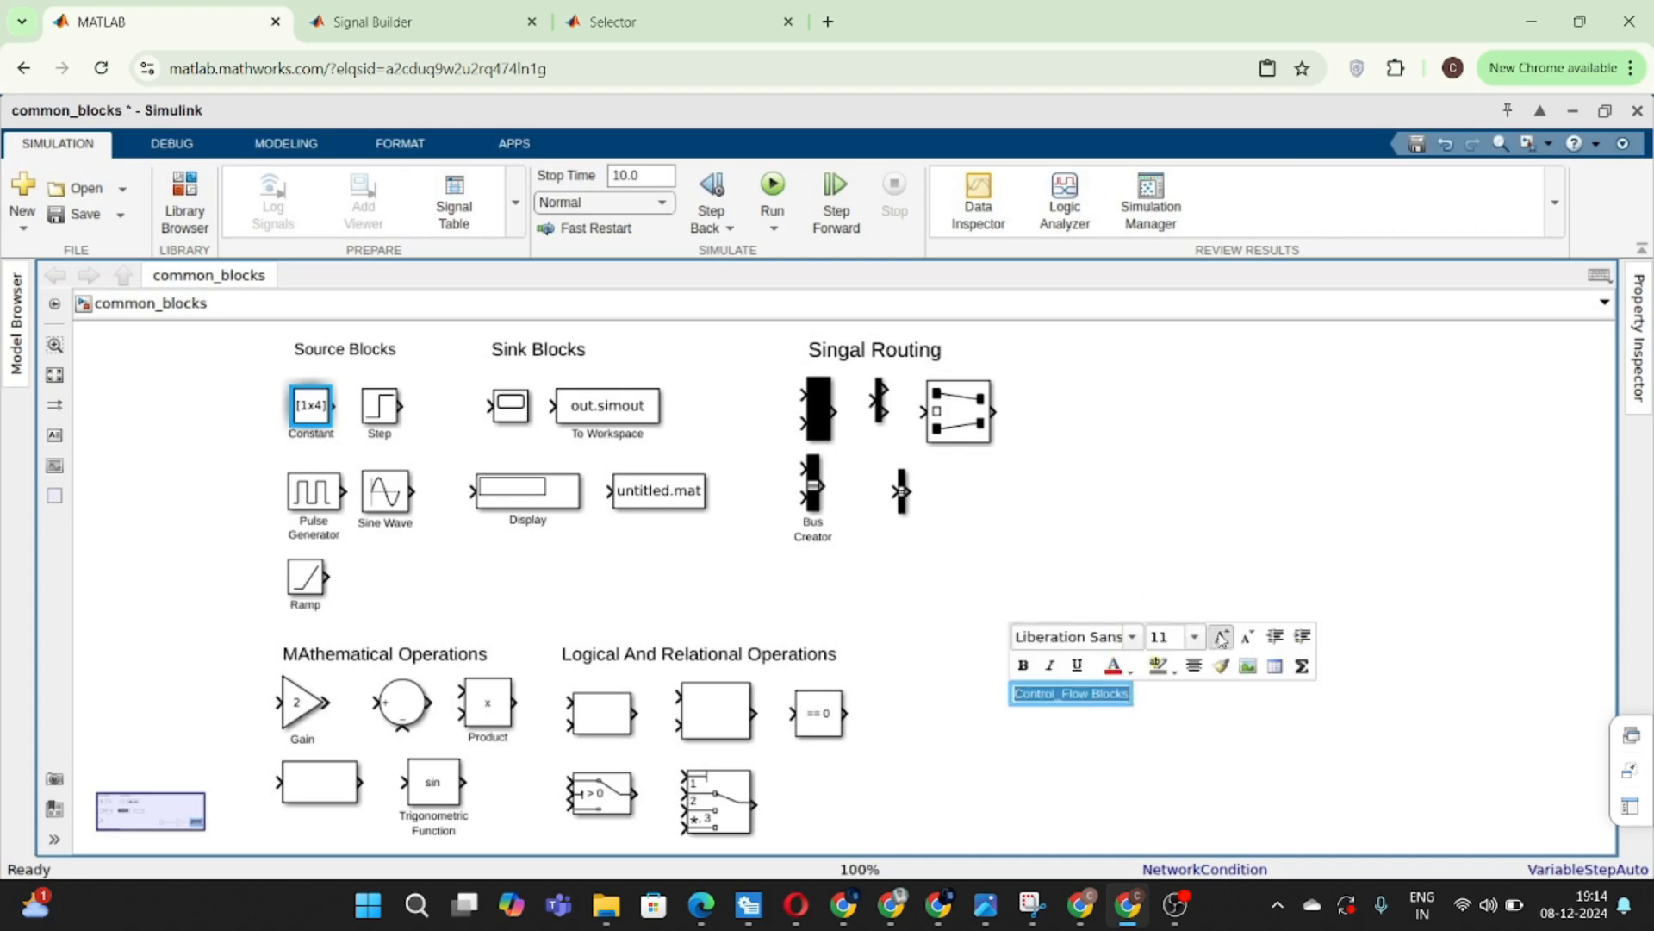
{"action": "left_click", "coordinate": [1240, 762]}
{"action": "left_click", "coordinate": [1140, 702]}
{"action": "mouse_move", "coordinate": [1140, 702]}
{"action": "left_mouse_down"}
{"action": "mouse_move", "coordinate": [1156, 441]}
{"action": "mouse_move", "coordinate": [1203, 397]}
{"action": "mouse_move", "coordinate": [1205, 324]}
{"action": "mouse_move", "coordinate": [1205, 339]}
{"action": "left_mouse_up"}
{"action": "left_click", "coordinate": [1117, 604]}
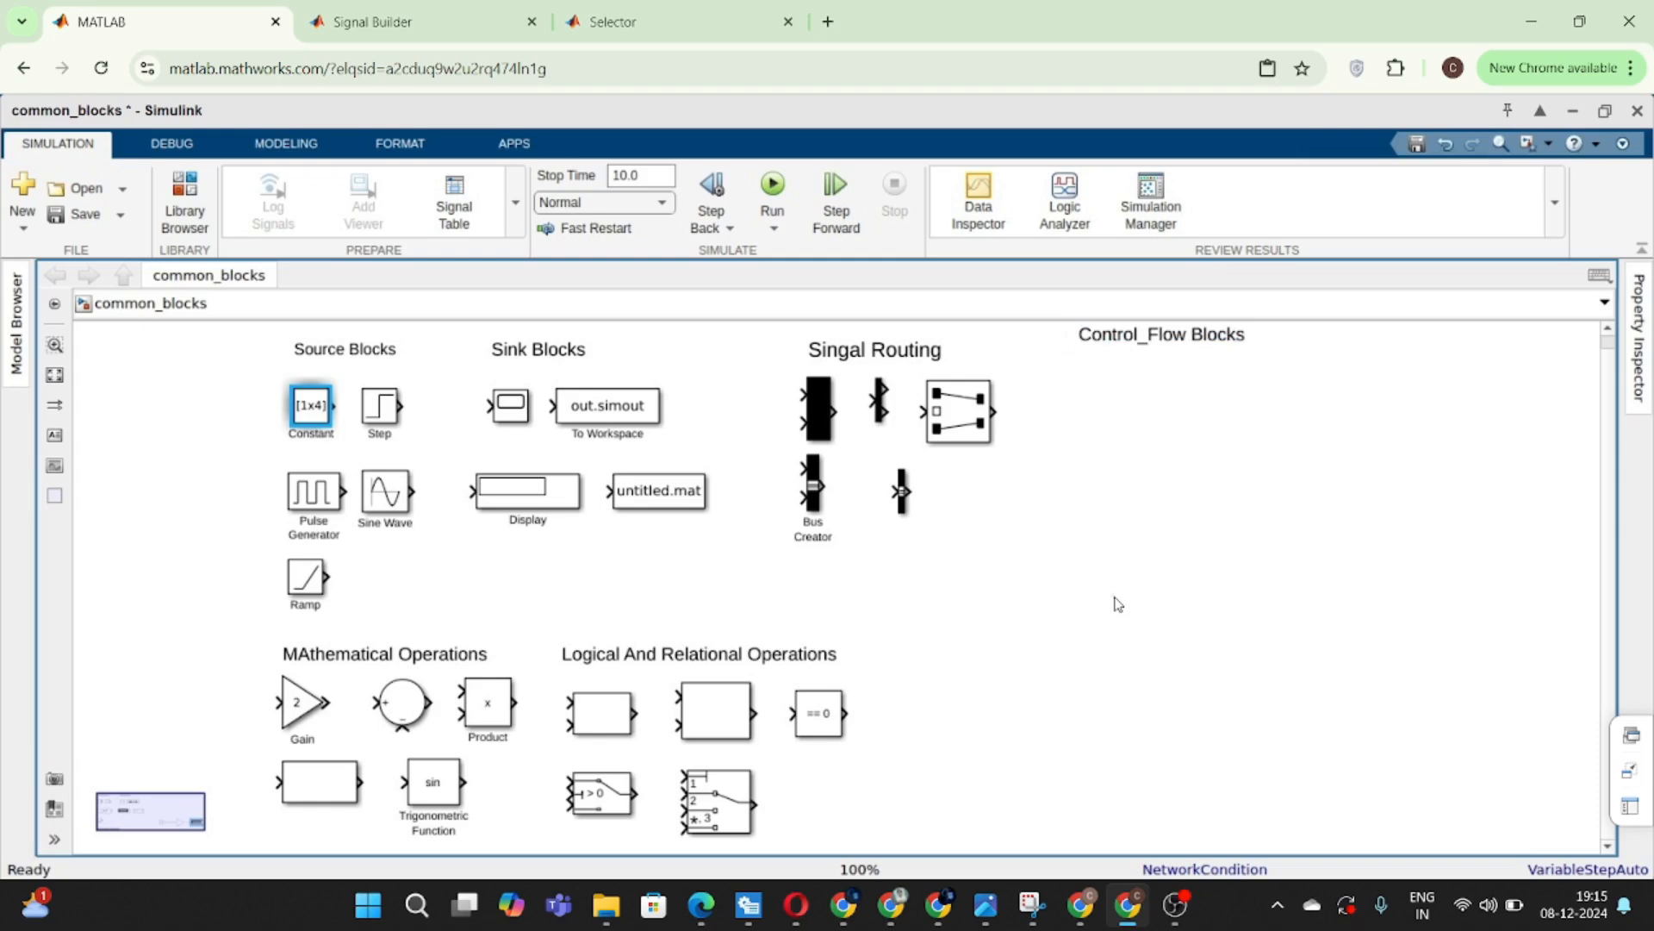
- Insert an If block below the Control_Flow Blocks heading and adjust its size
{"action": "double_click", "coordinate": [1118, 604]}
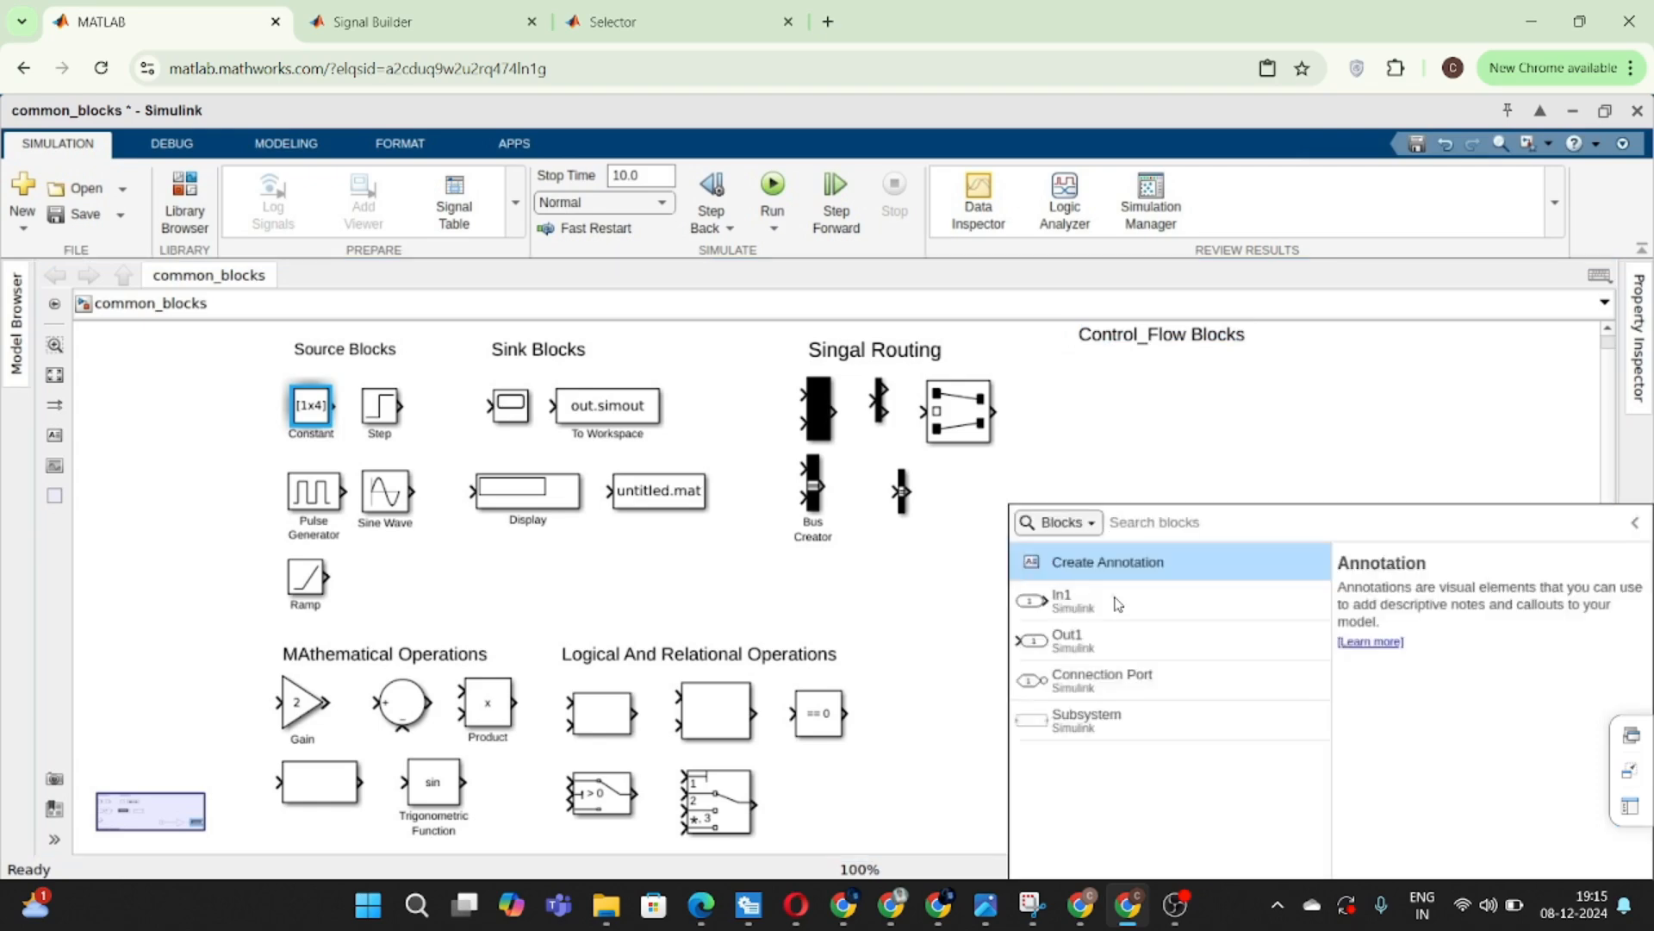
{"action": "type", "text": "If"}
{"action": "key", "text": "Return"}
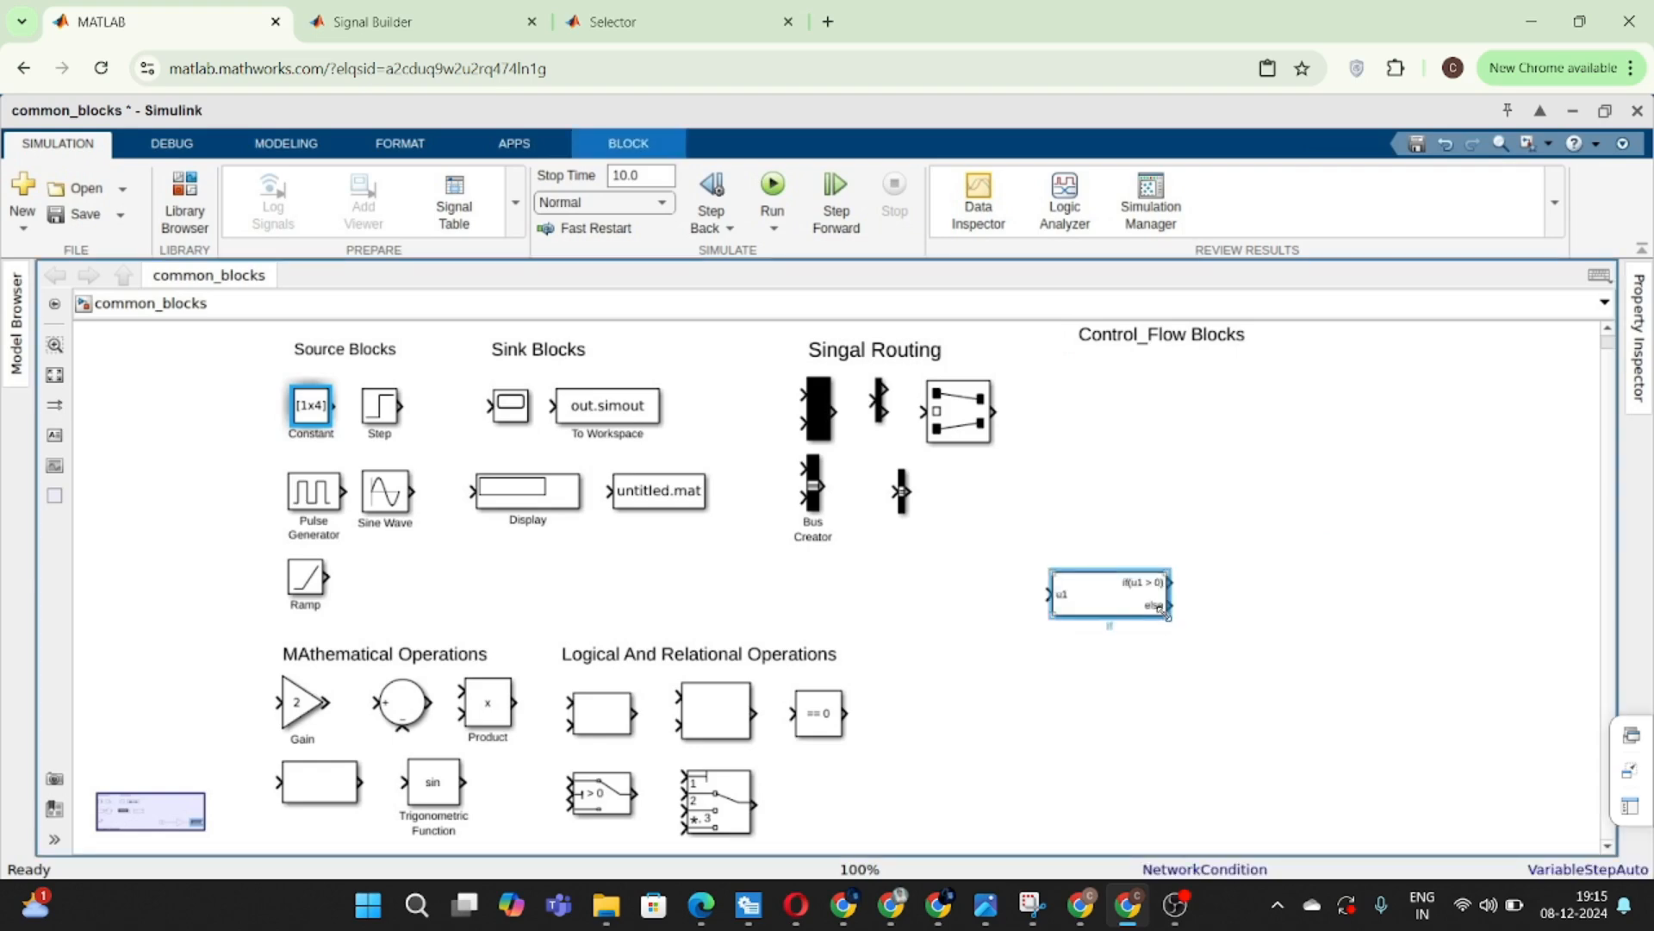
{"action": "left_click_drag", "start_coordinate": [1163, 610], "coordinate": [1171, 556]}
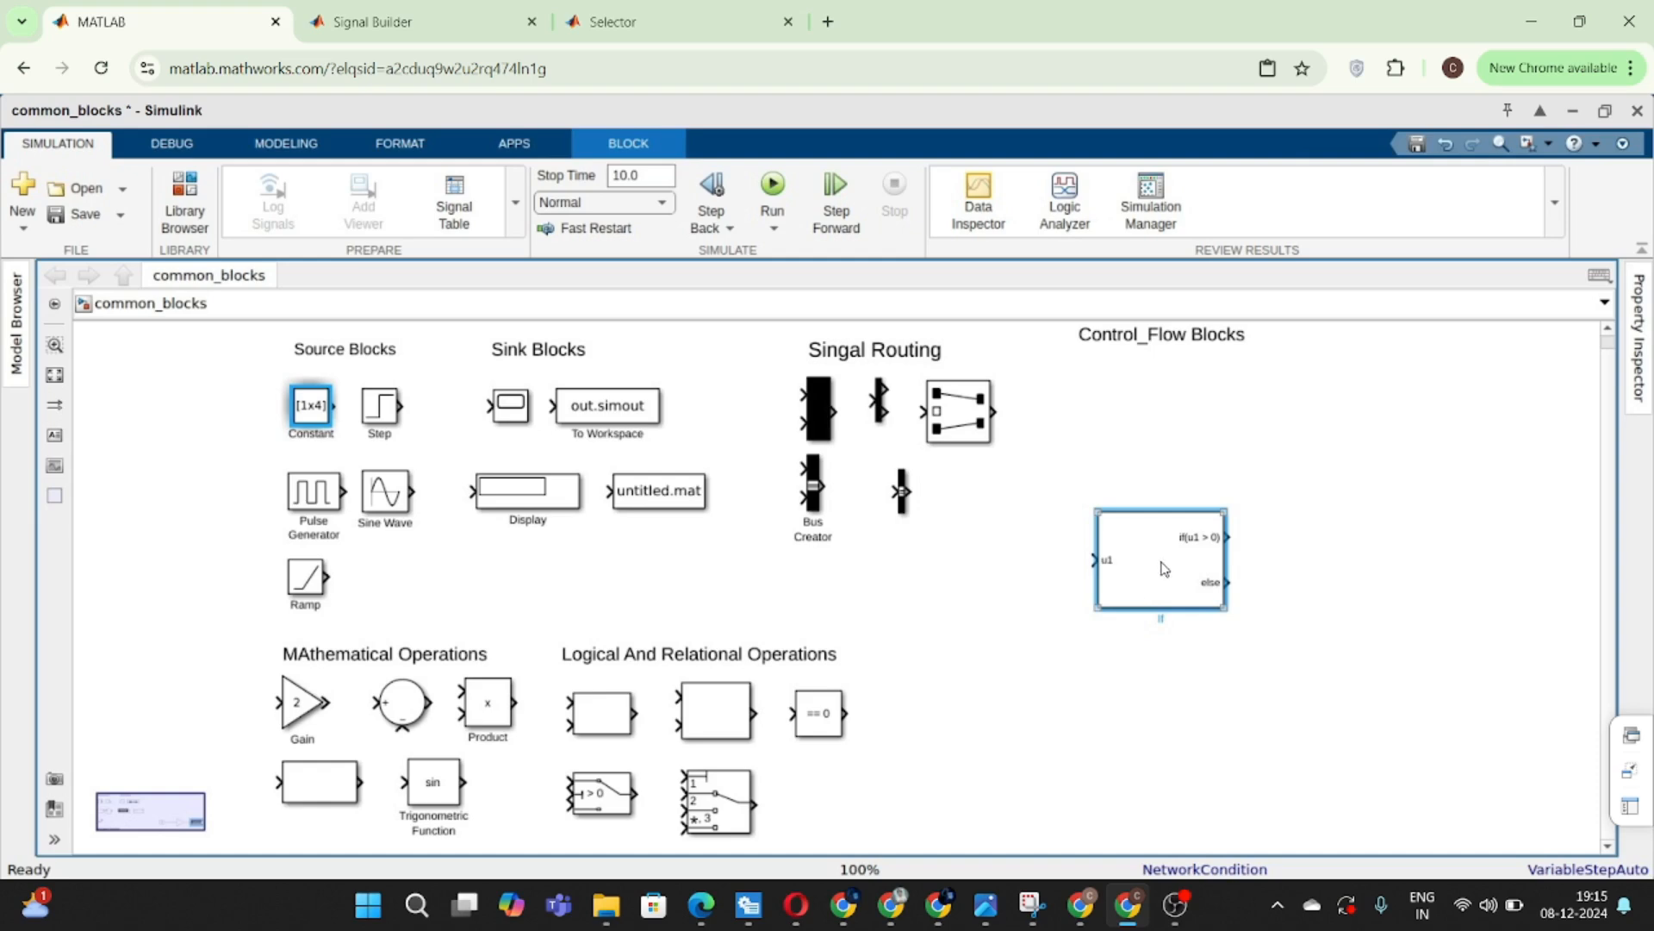
{"action": "mouse_move", "coordinate": [1176, 575]}
{"action": "left_mouse_down"}
{"action": "mouse_move", "coordinate": [1159, 592]}
{"action": "mouse_move", "coordinate": [1192, 586]}
{"action": "left_mouse_up"}
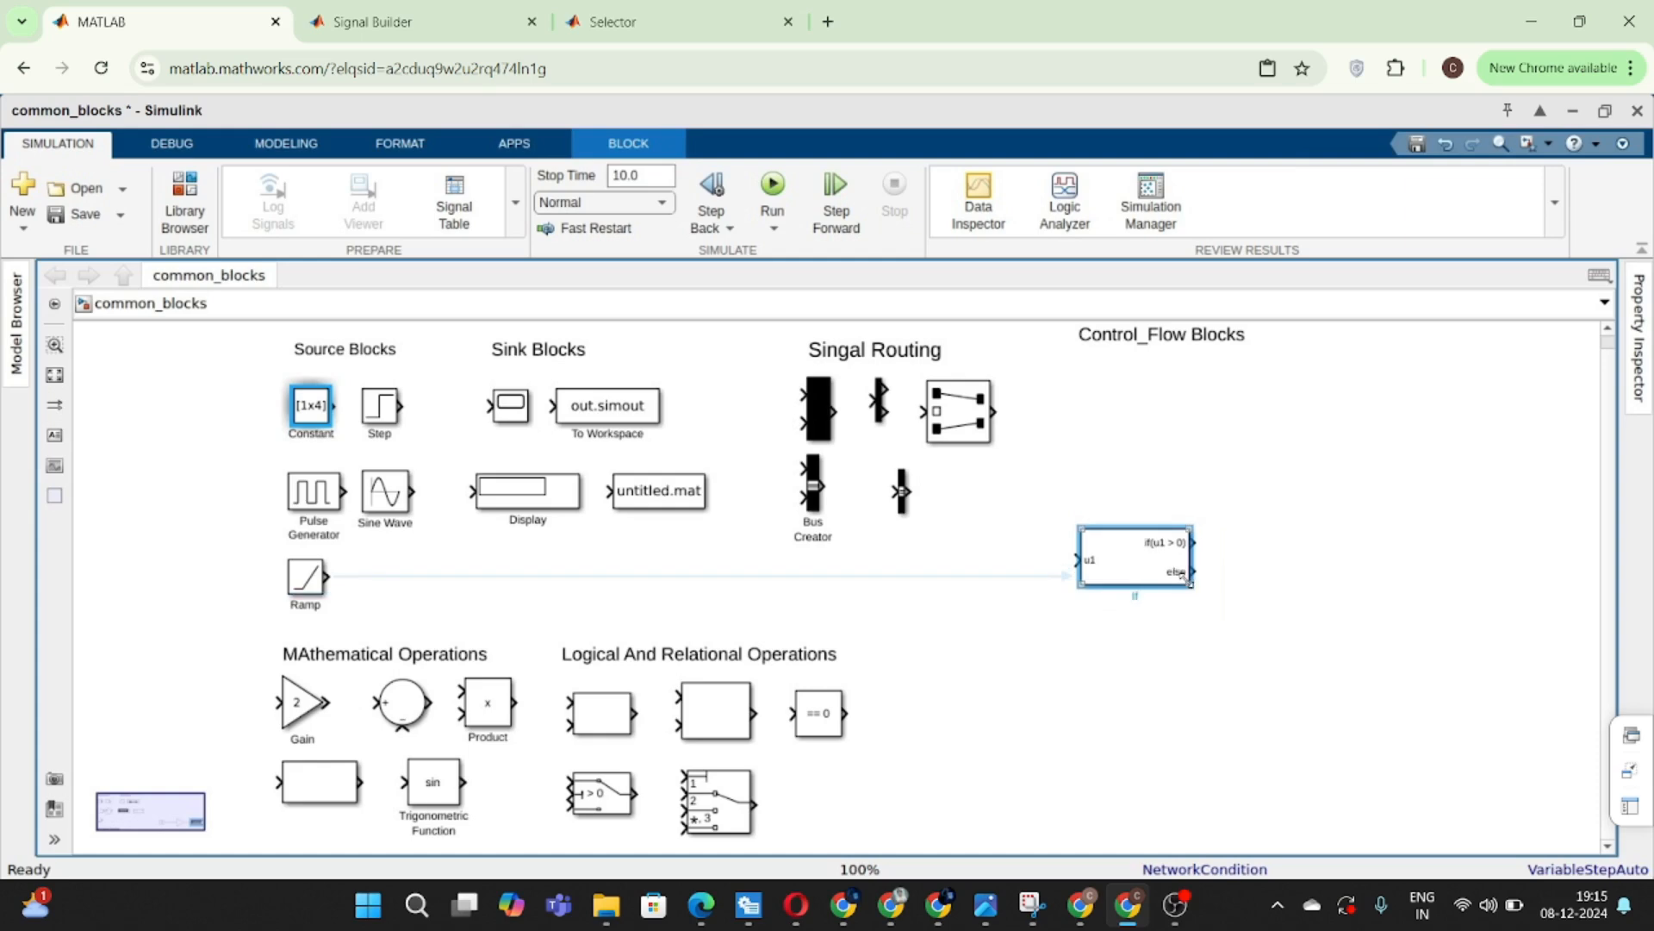
- Review the If block's parameters and place the block directly under the Control_Flow Blocks heading
{"action": "double_click", "coordinate": [1172, 583]}
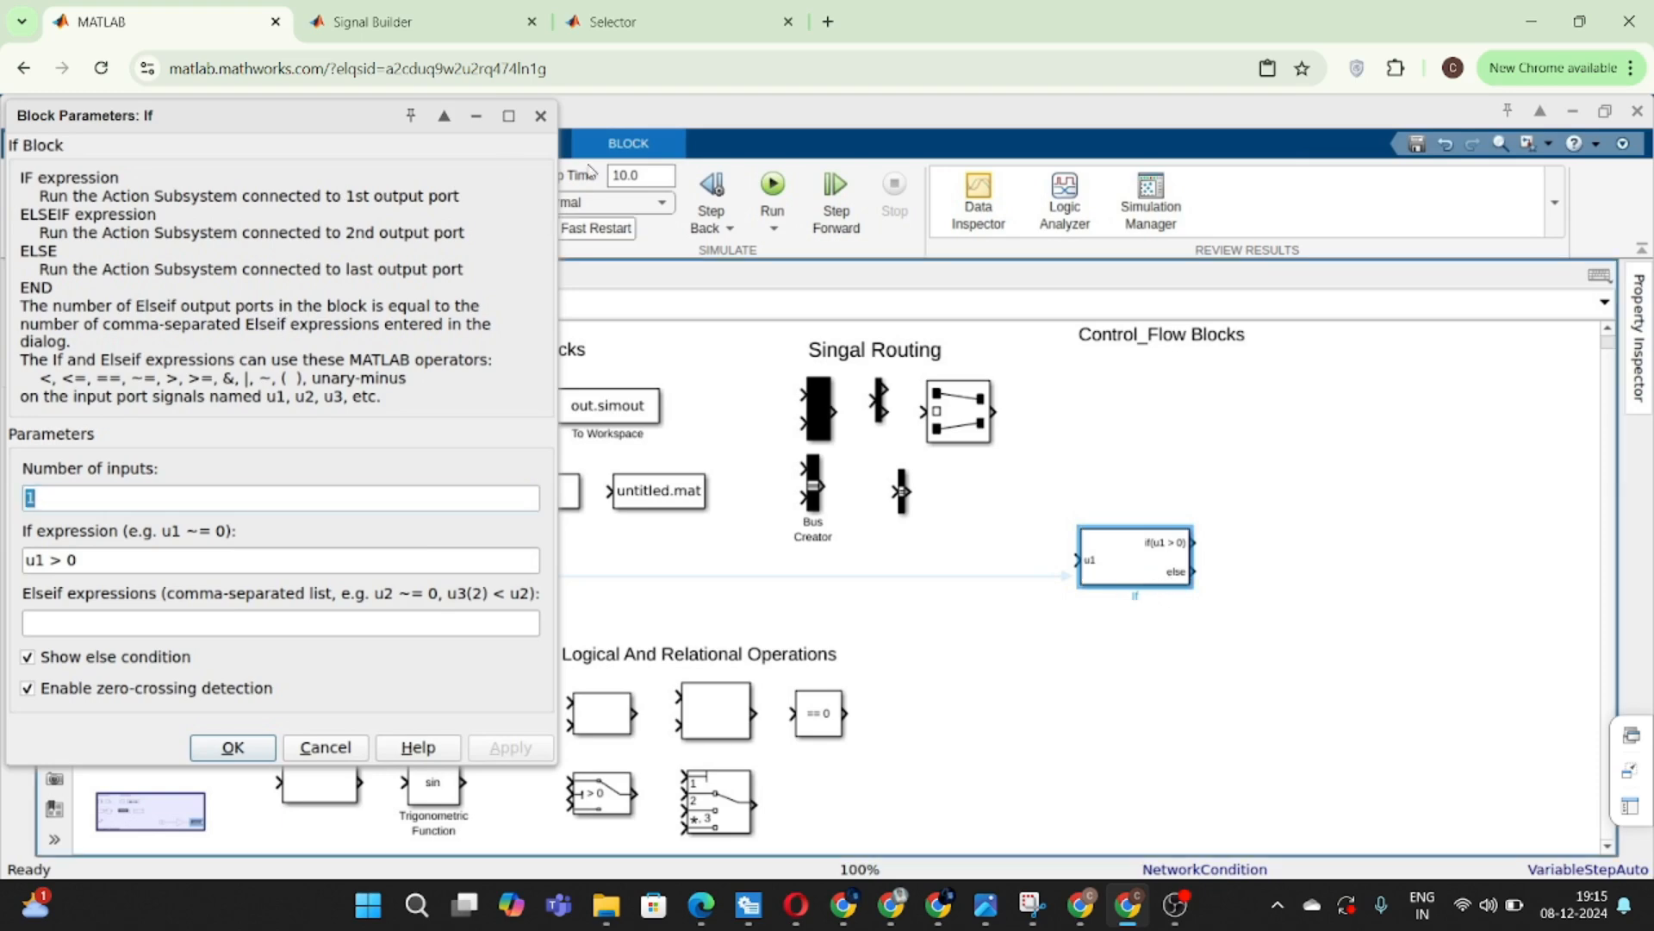
{"action": "left_click", "coordinate": [540, 117]}
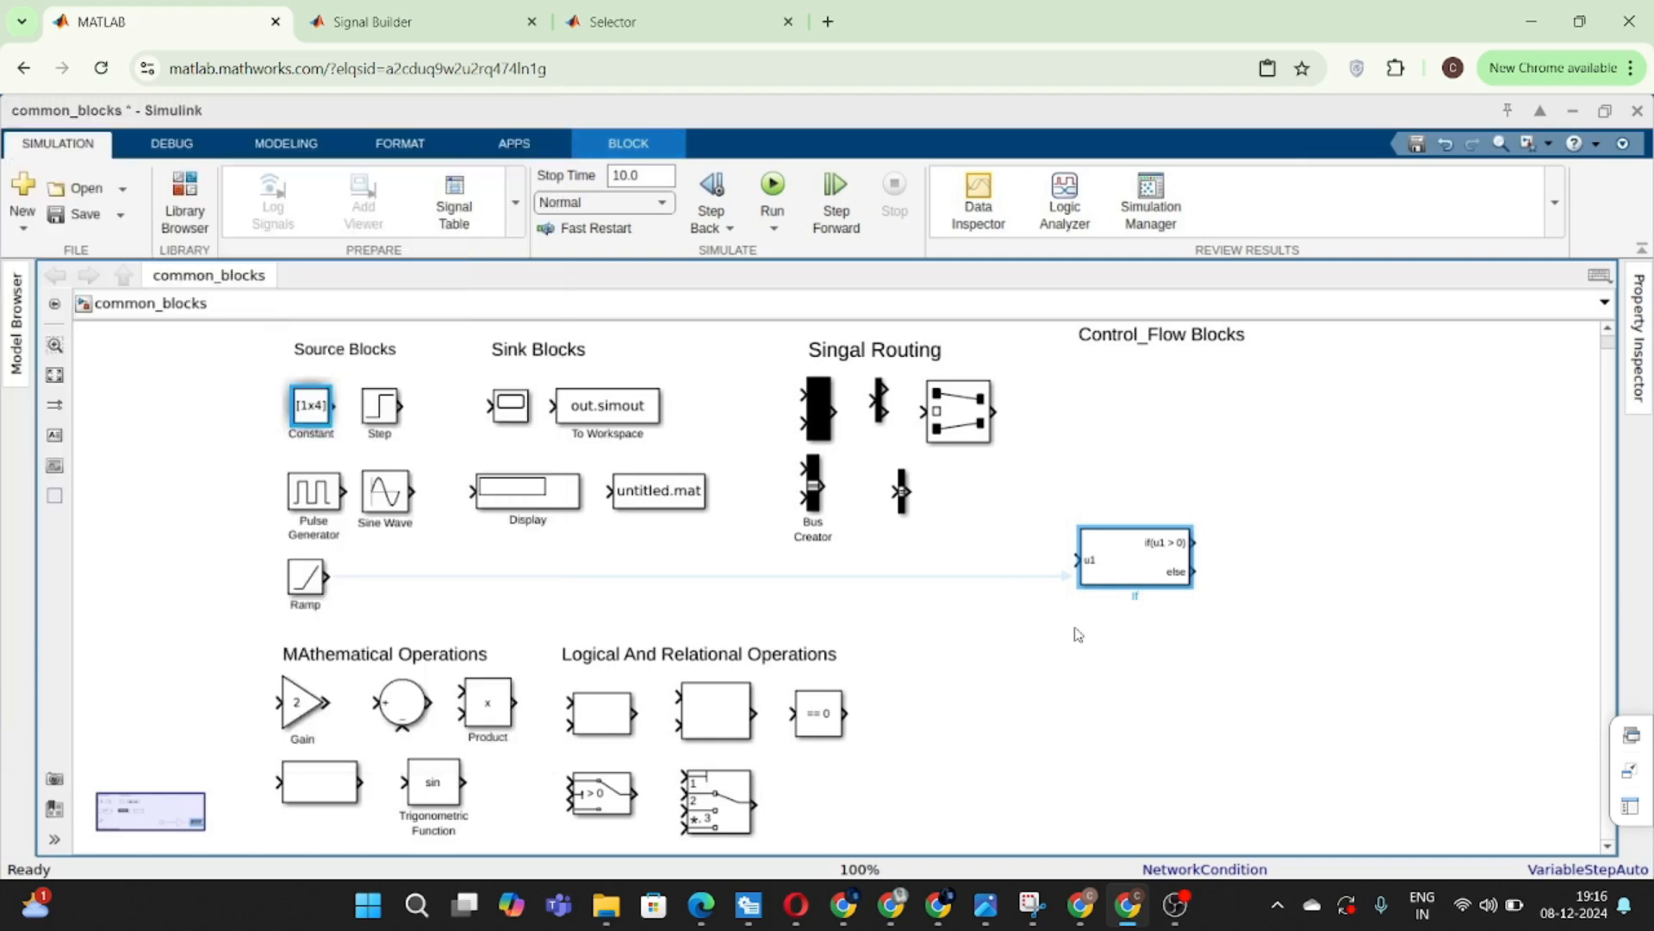
{"action": "left_click_drag", "start_coordinate": [1159, 560], "coordinate": [1153, 402]}
{"action": "left_click", "coordinate": [1202, 669]}
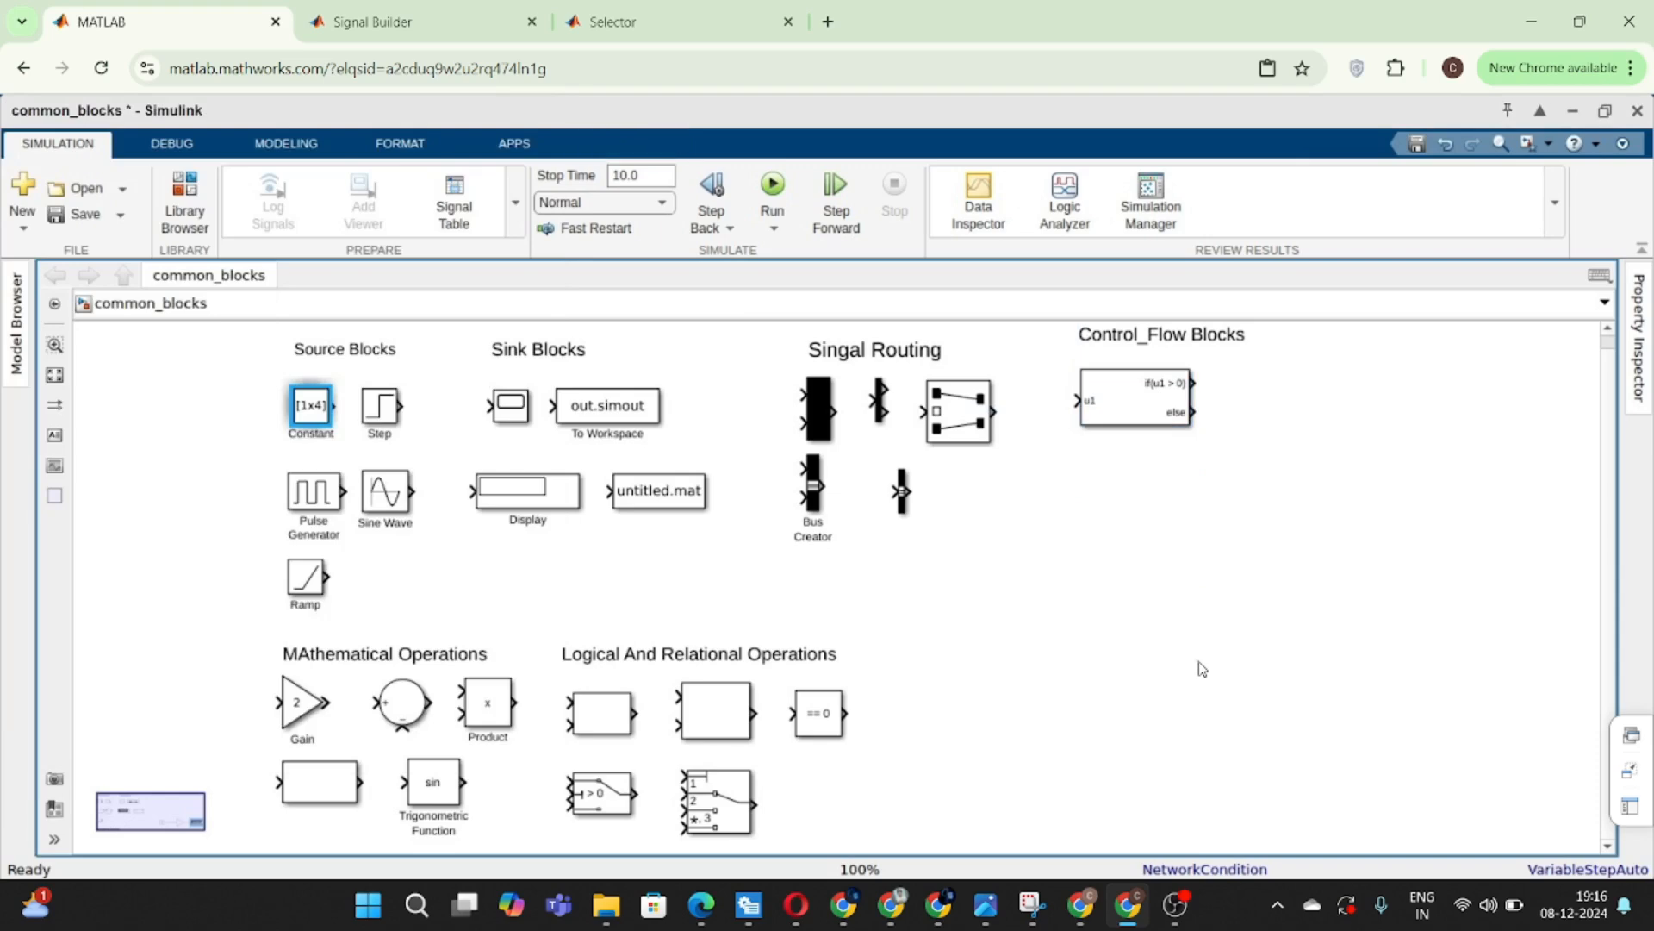
- Insert an If Action Subsystem block and position it in the free space below the If block
{"action": "double_click", "coordinate": [1202, 668]}
{"action": "type", "text": "If"}
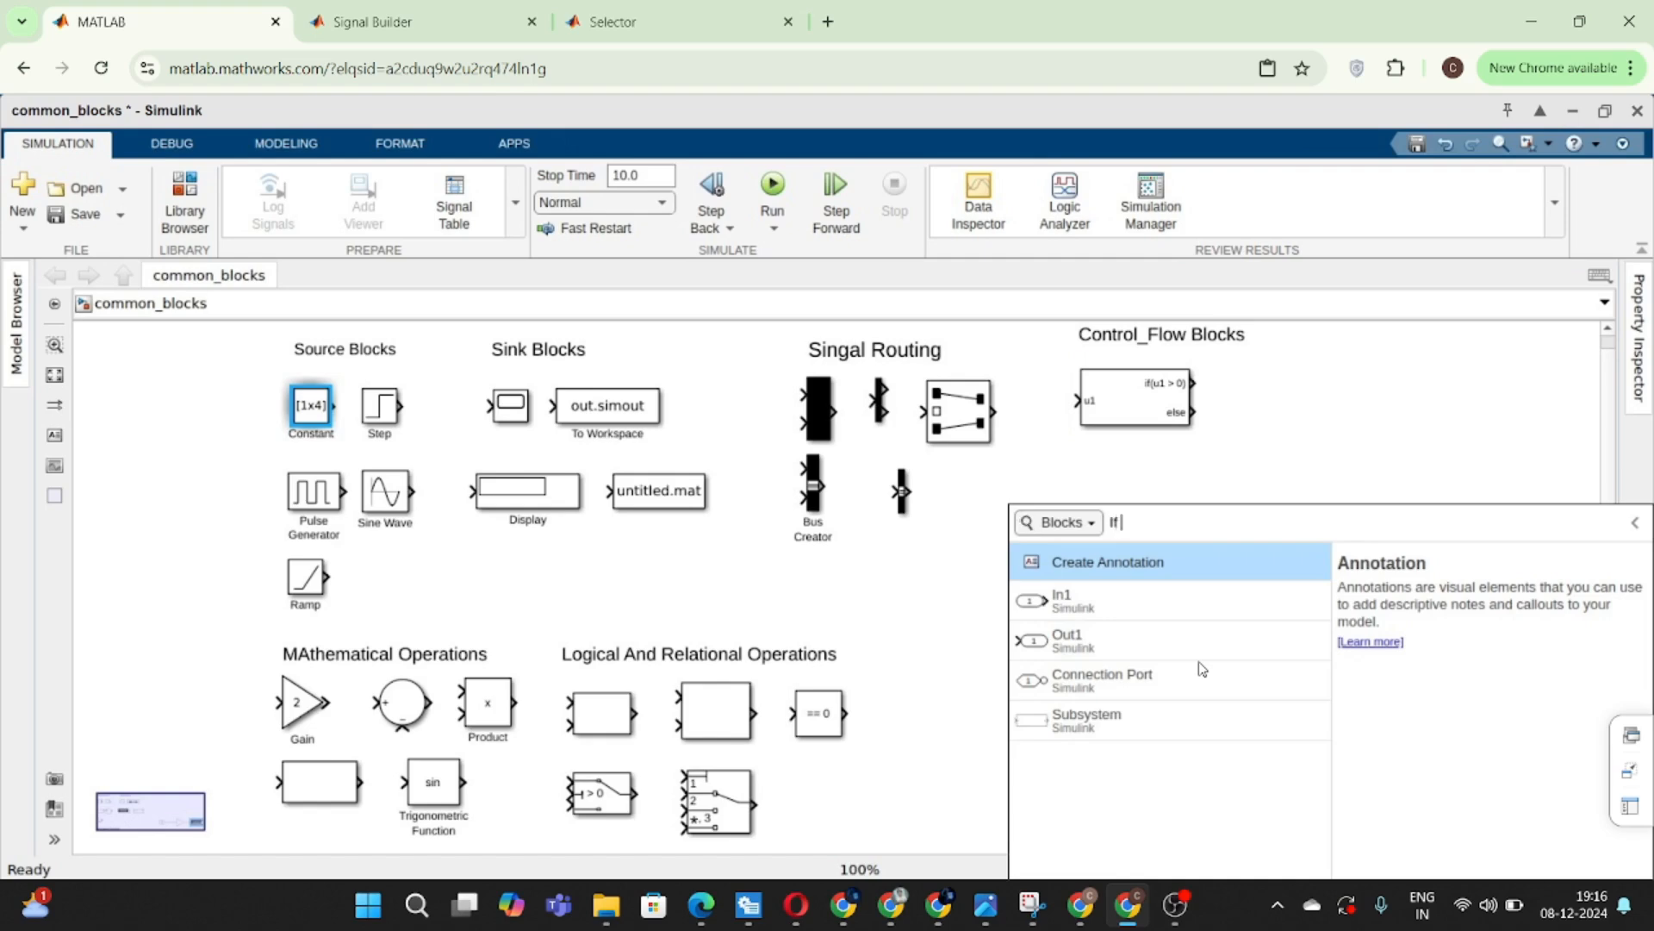
{"action": "key", "text": "Return"}
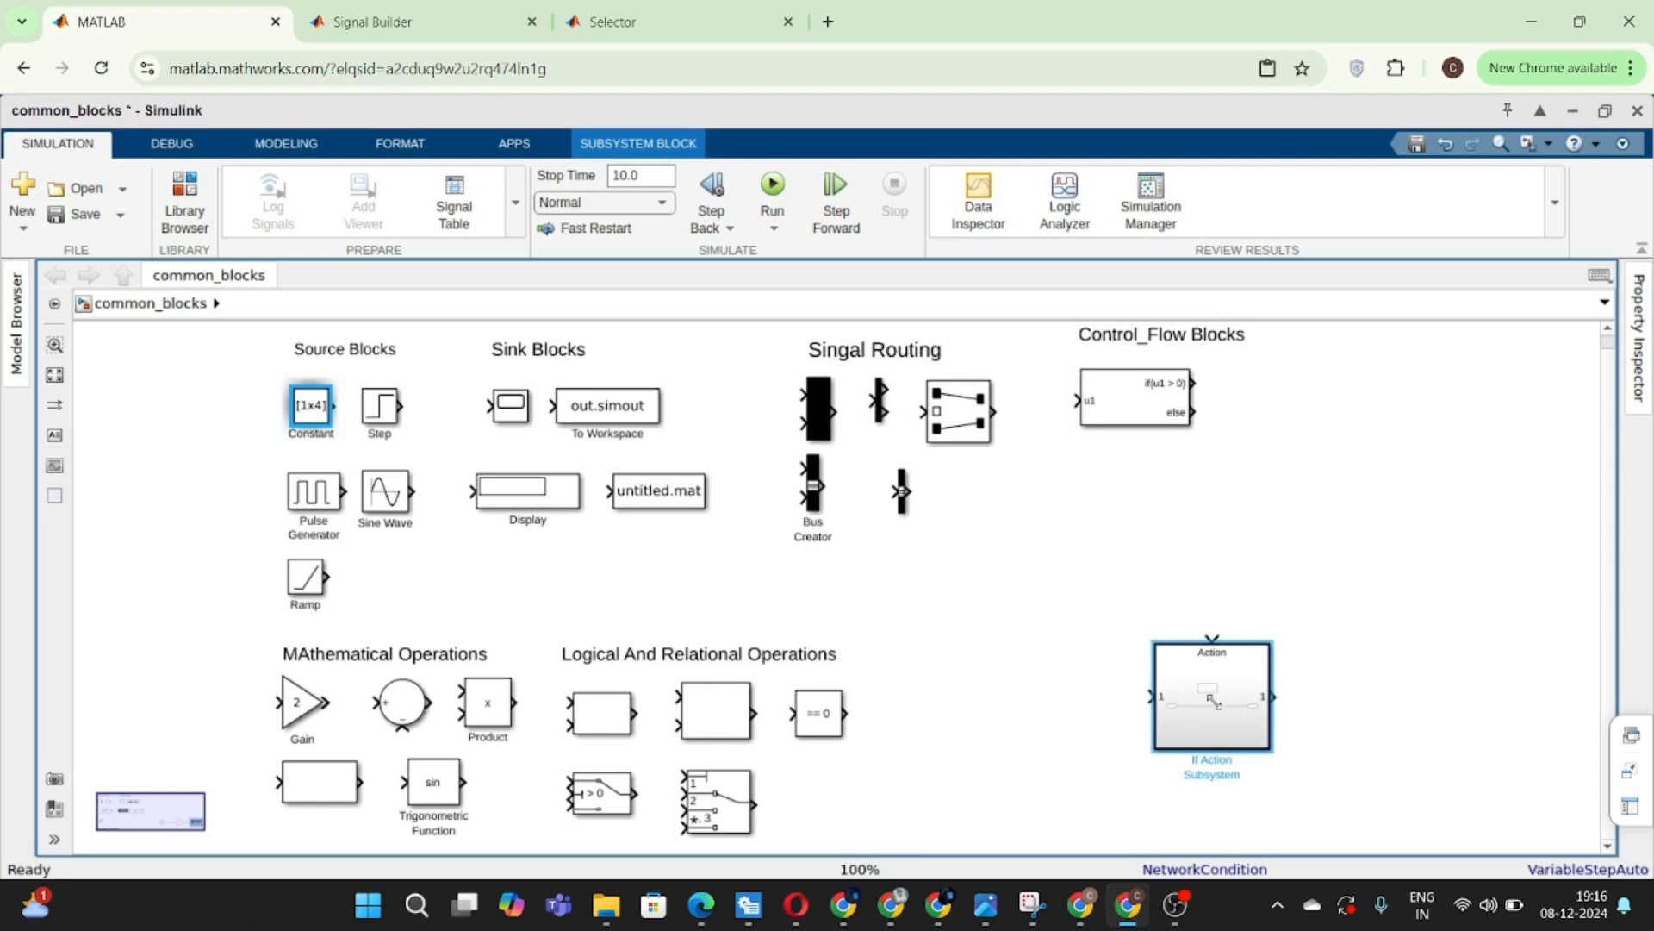
{"action": "left_click_drag", "start_coordinate": [1215, 703], "coordinate": [1173, 625]}
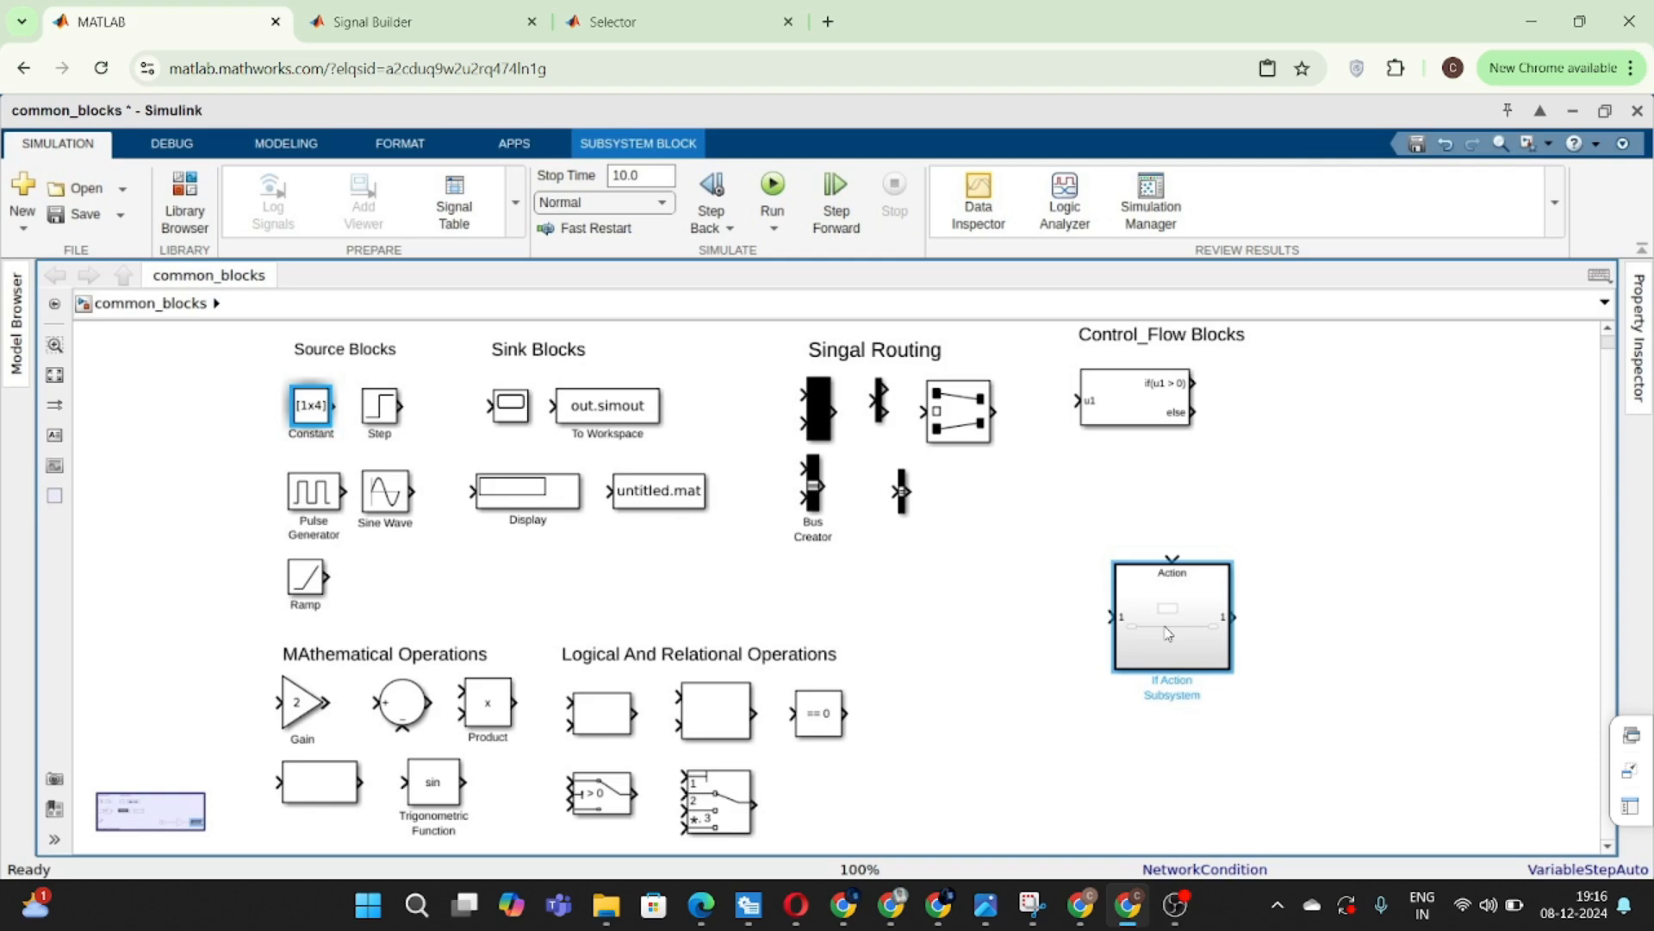
{"action": "left_click", "coordinate": [1196, 649]}
{"action": "left_click", "coordinate": [1034, 560]}
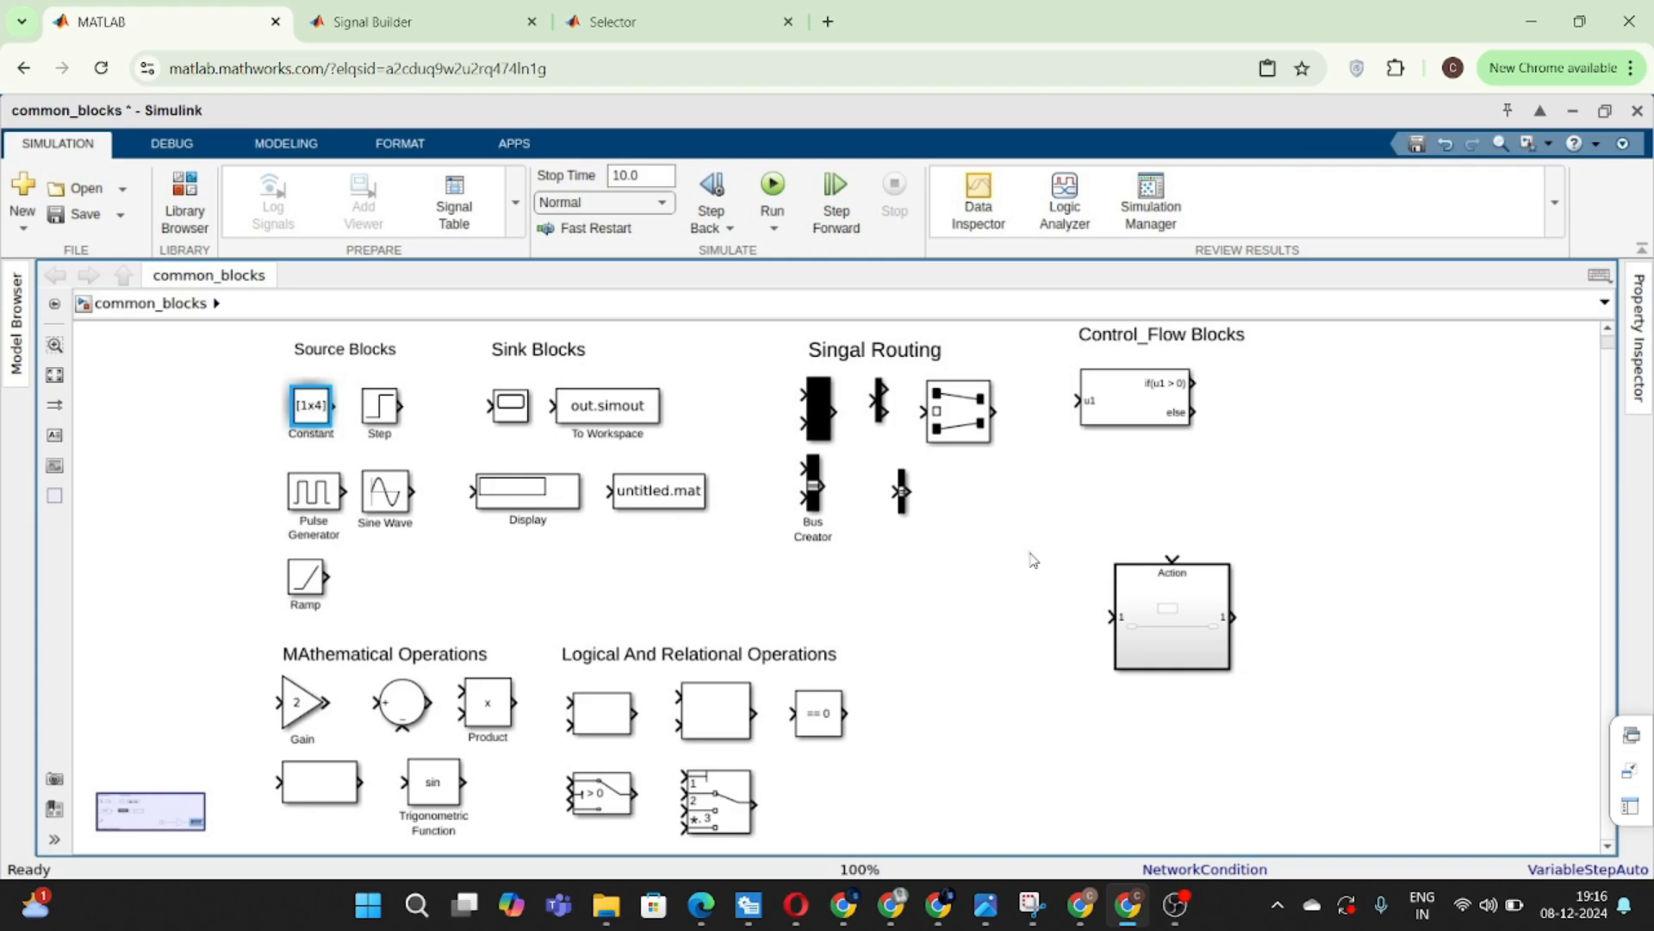
- Look inside the If Action Subsystem, return to common_blocks and place the subsystem to the right of the If block
{"action": "double_click", "coordinate": [1192, 642]}
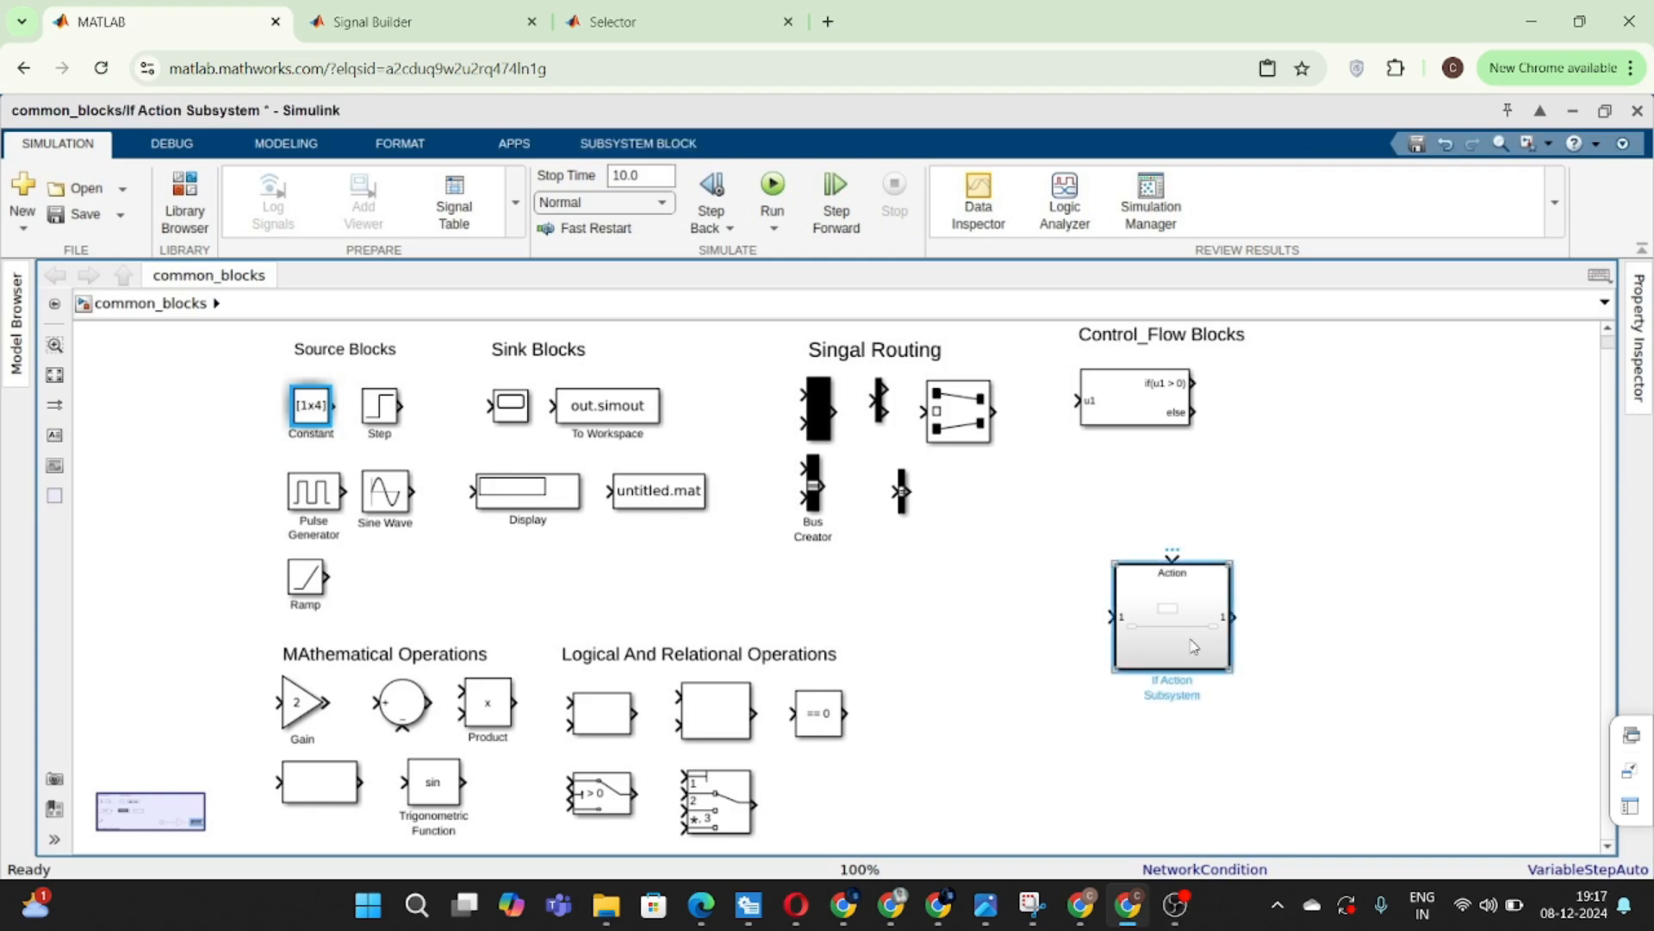
{"action": "left_click", "coordinate": [183, 299]}
{"action": "left_click_drag", "start_coordinate": [1199, 621], "coordinate": [1353, 405]}
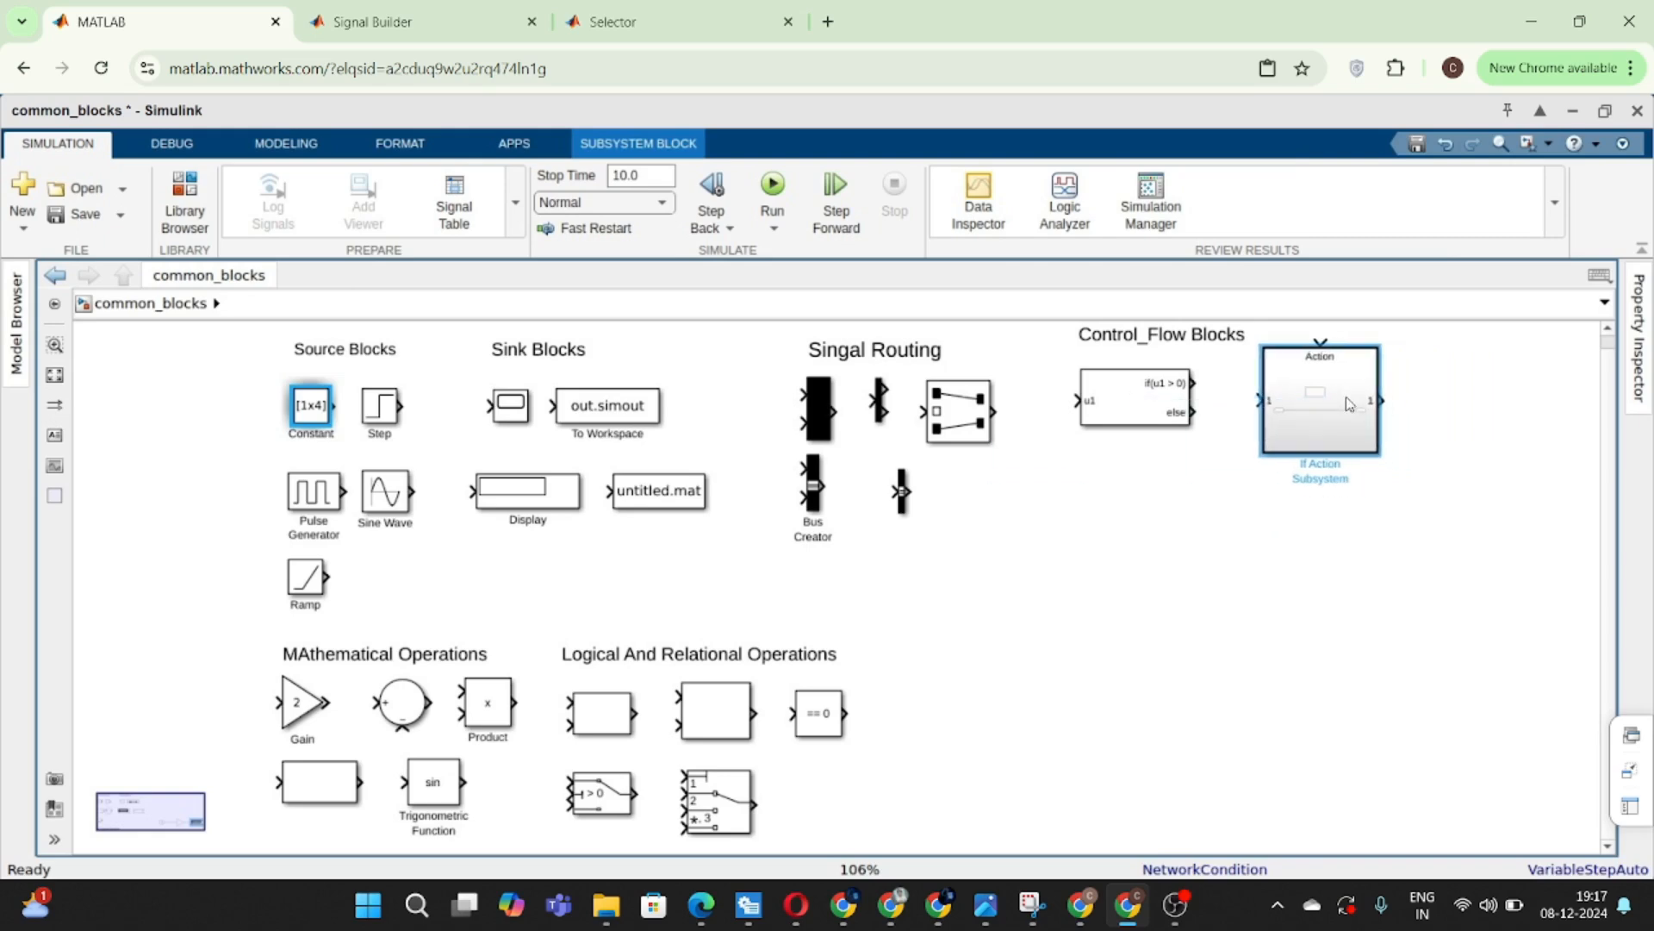
{"action": "left_click", "coordinate": [966, 700]}
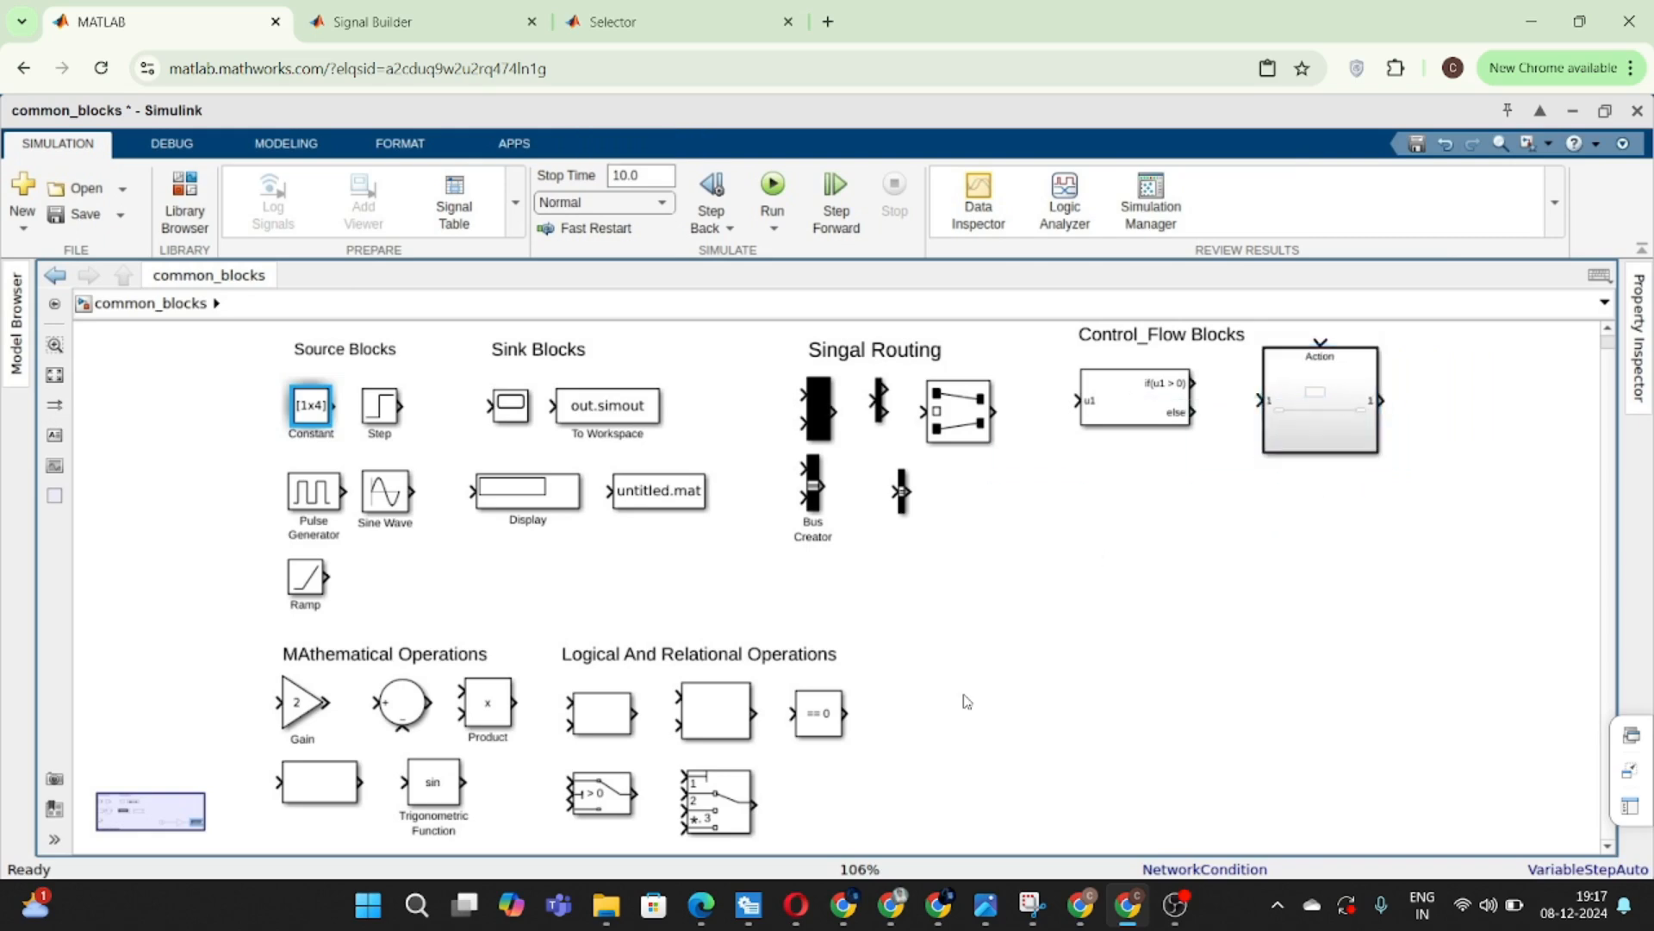
- Insert a For Iterator Subsystem block, enlarge it and place it to the right of the If Action Subsystem
{"action": "double_click", "coordinate": [1090, 678]}
{"action": "type", "text": "For I"}
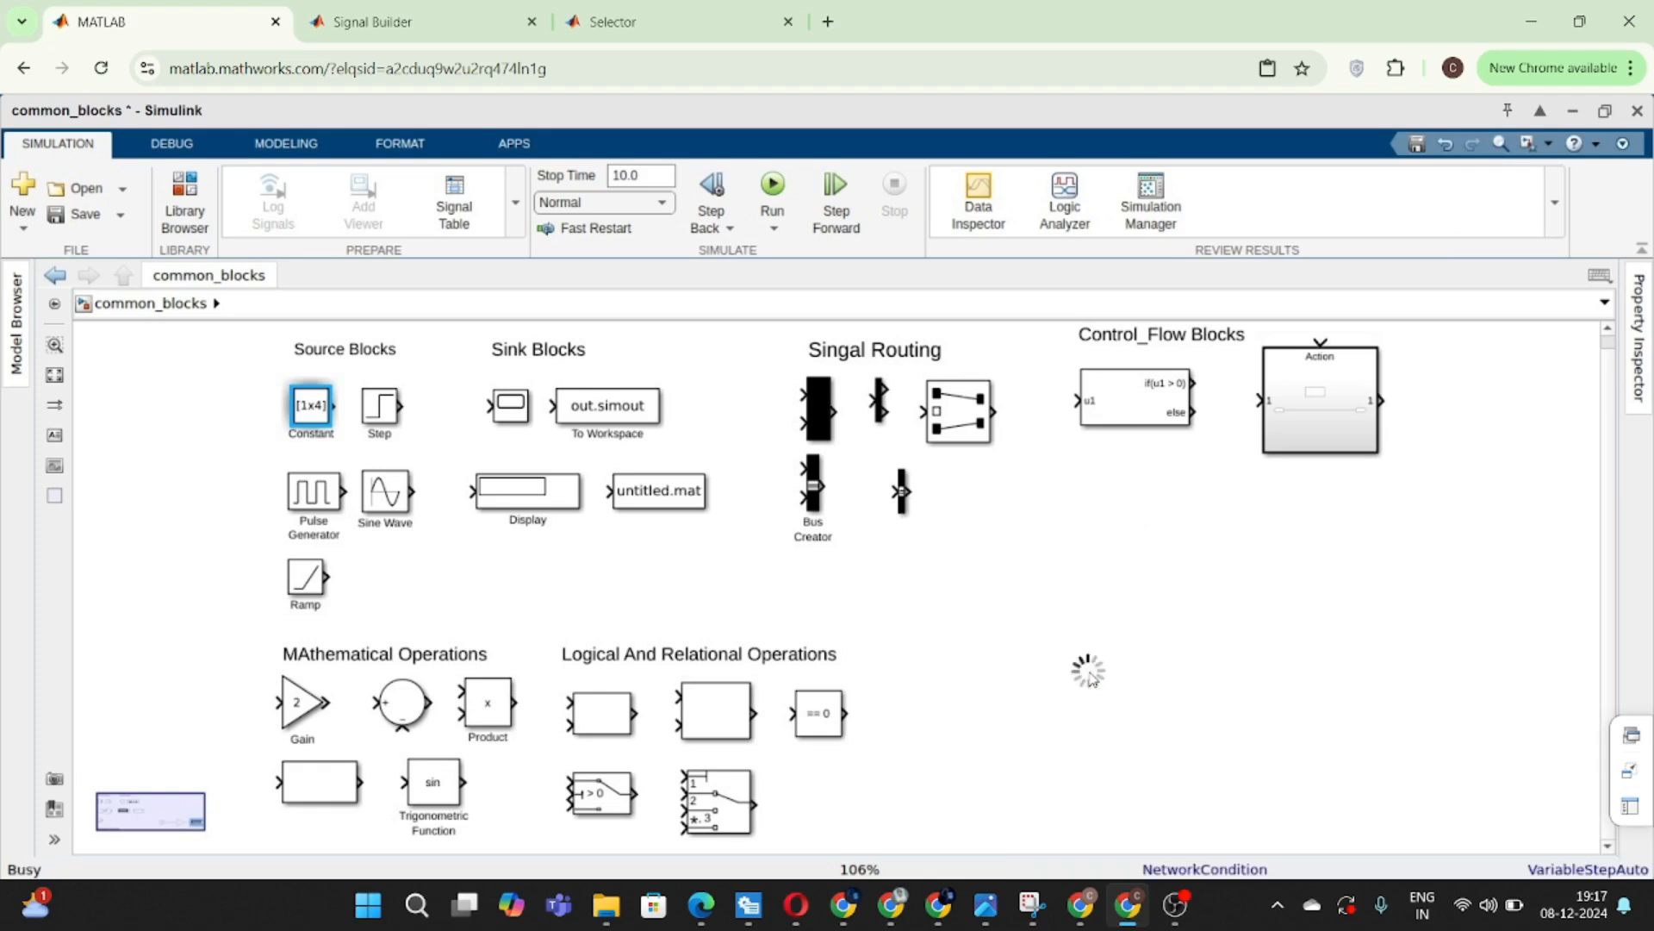
{"action": "key", "text": "Return"}
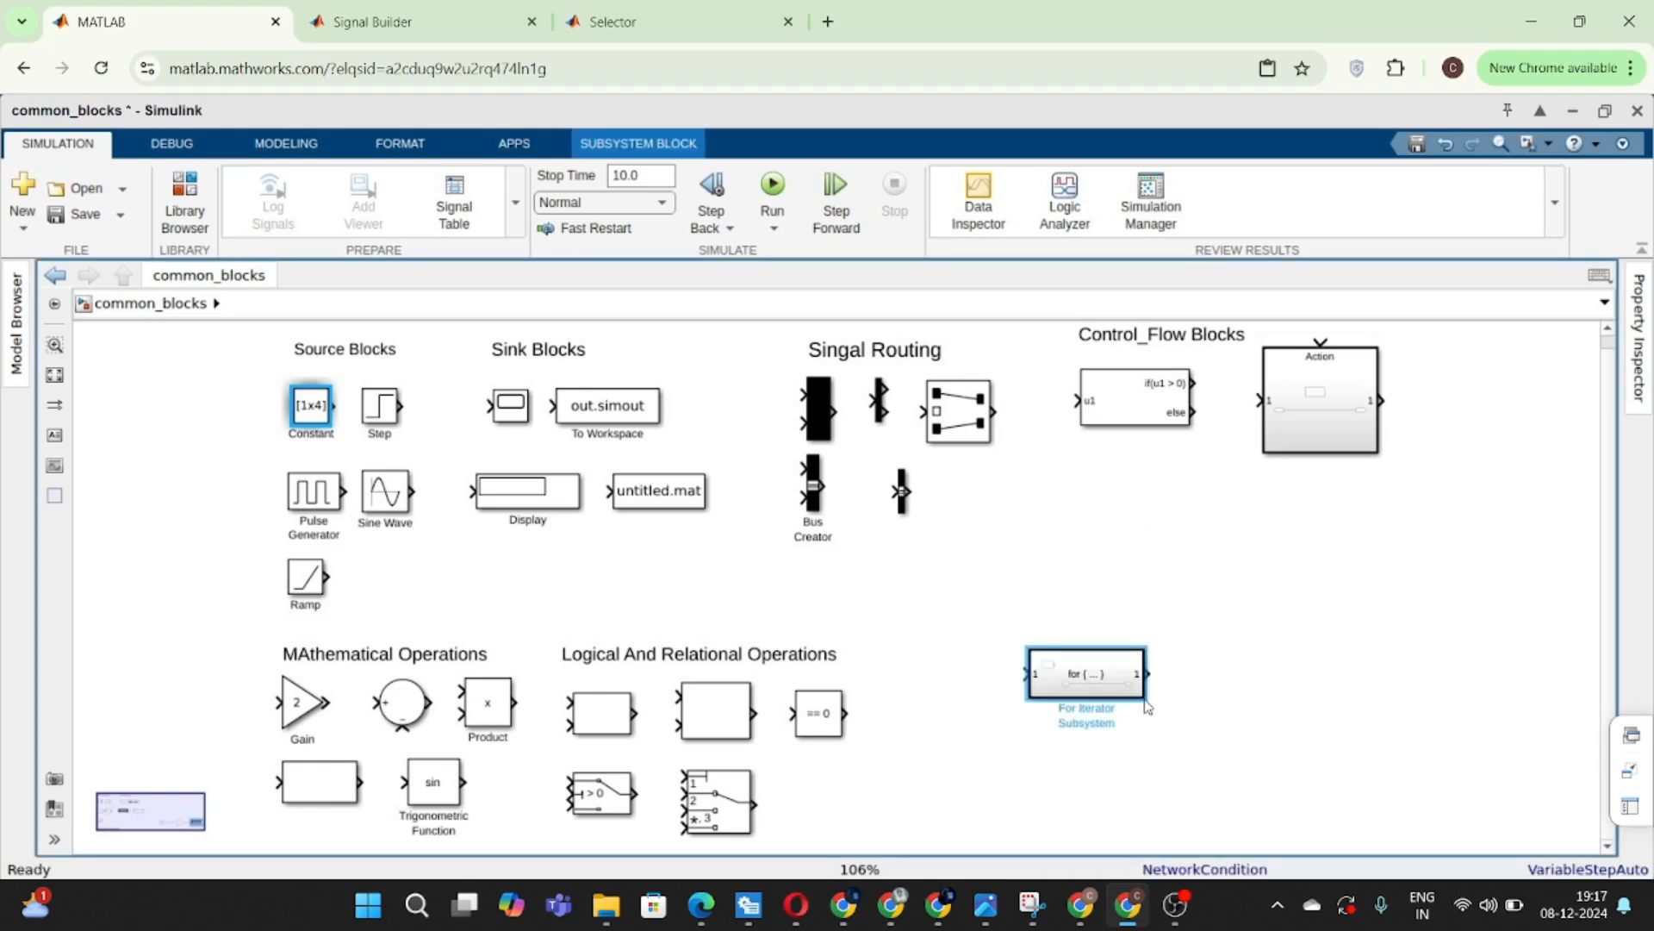
{"action": "left_click_drag", "start_coordinate": [1146, 699], "coordinate": [1139, 628]}
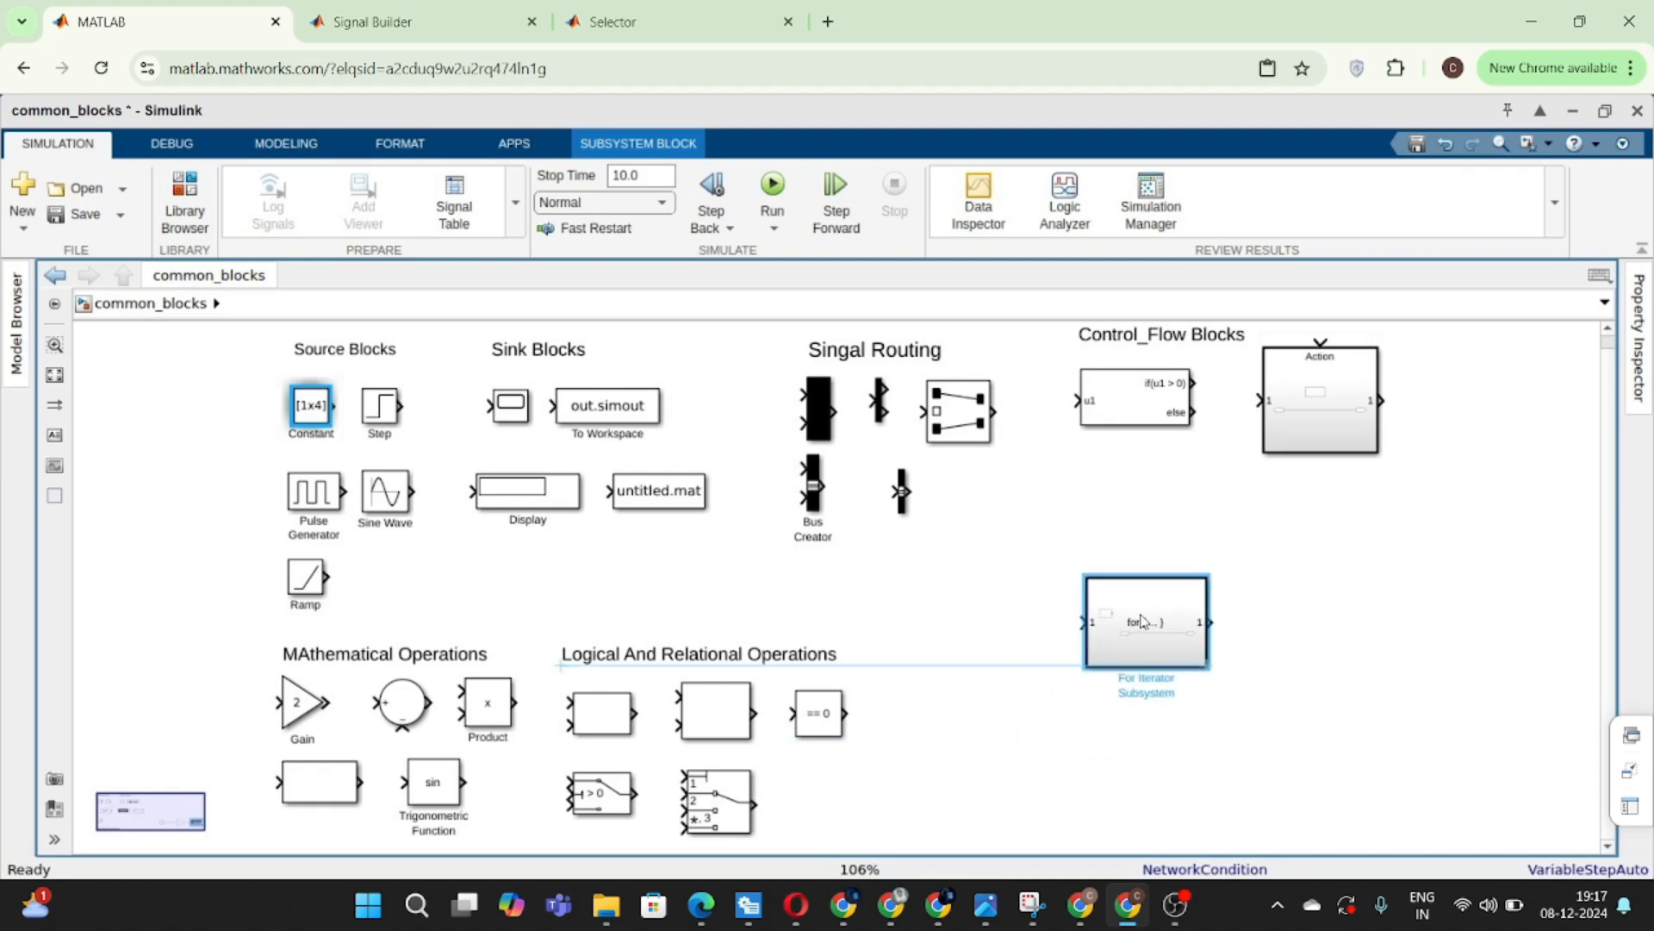
{"action": "left_click", "coordinate": [1076, 536]}
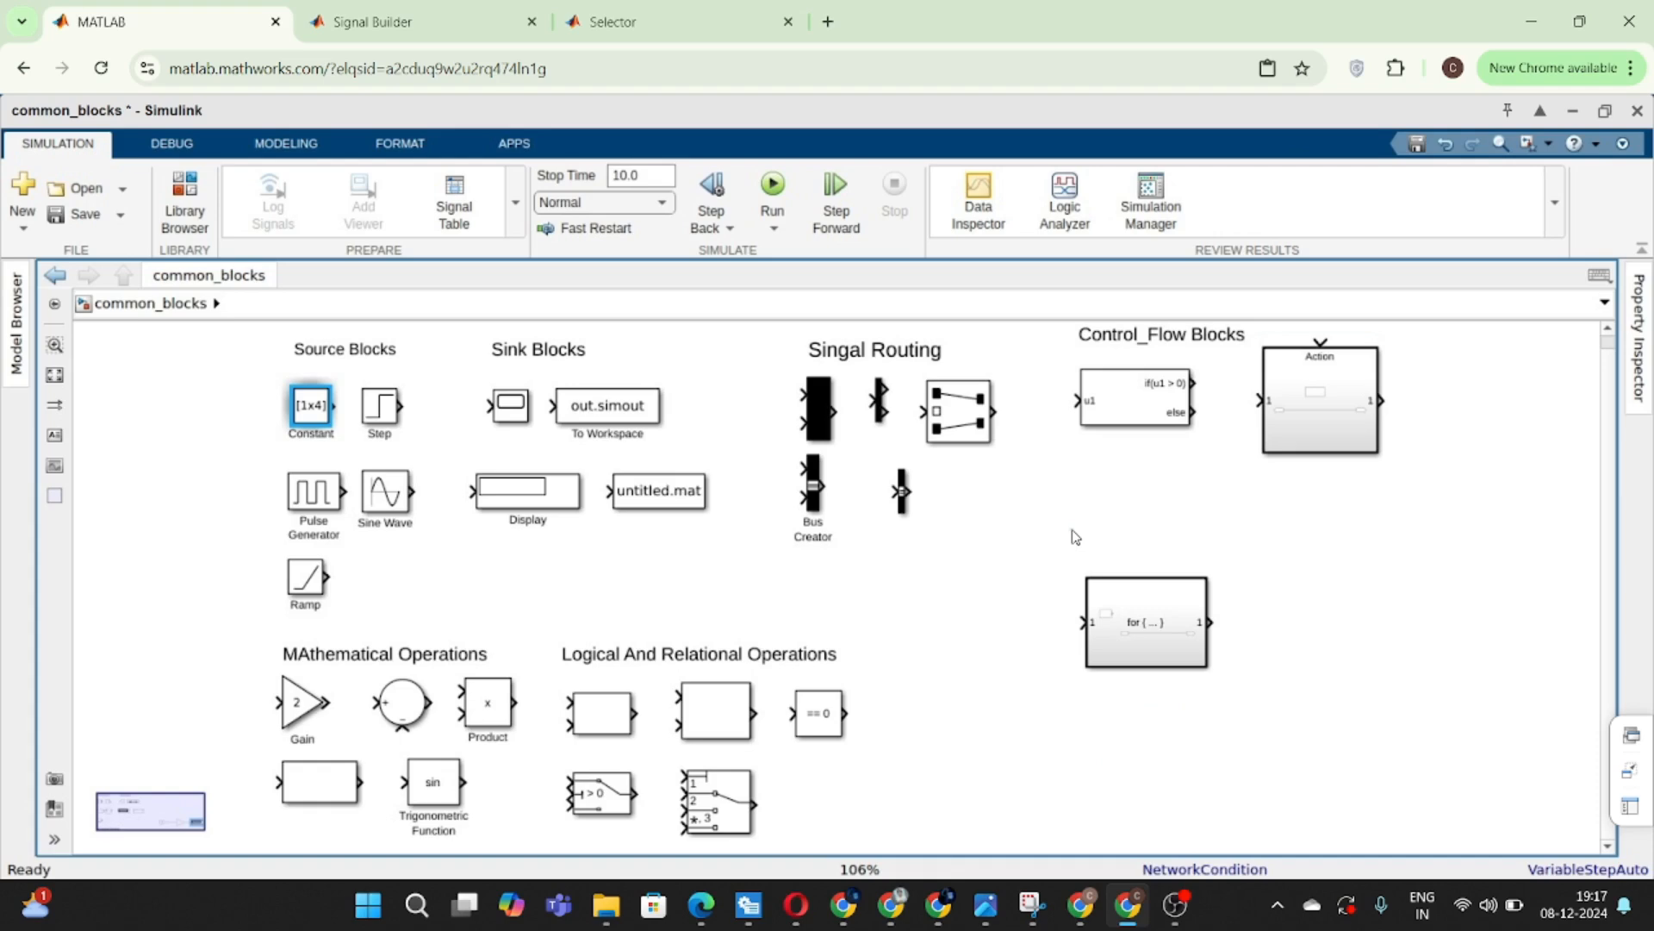
{"action": "left_click", "coordinate": [1139, 624]}
{"action": "left_click", "coordinate": [1139, 624]}
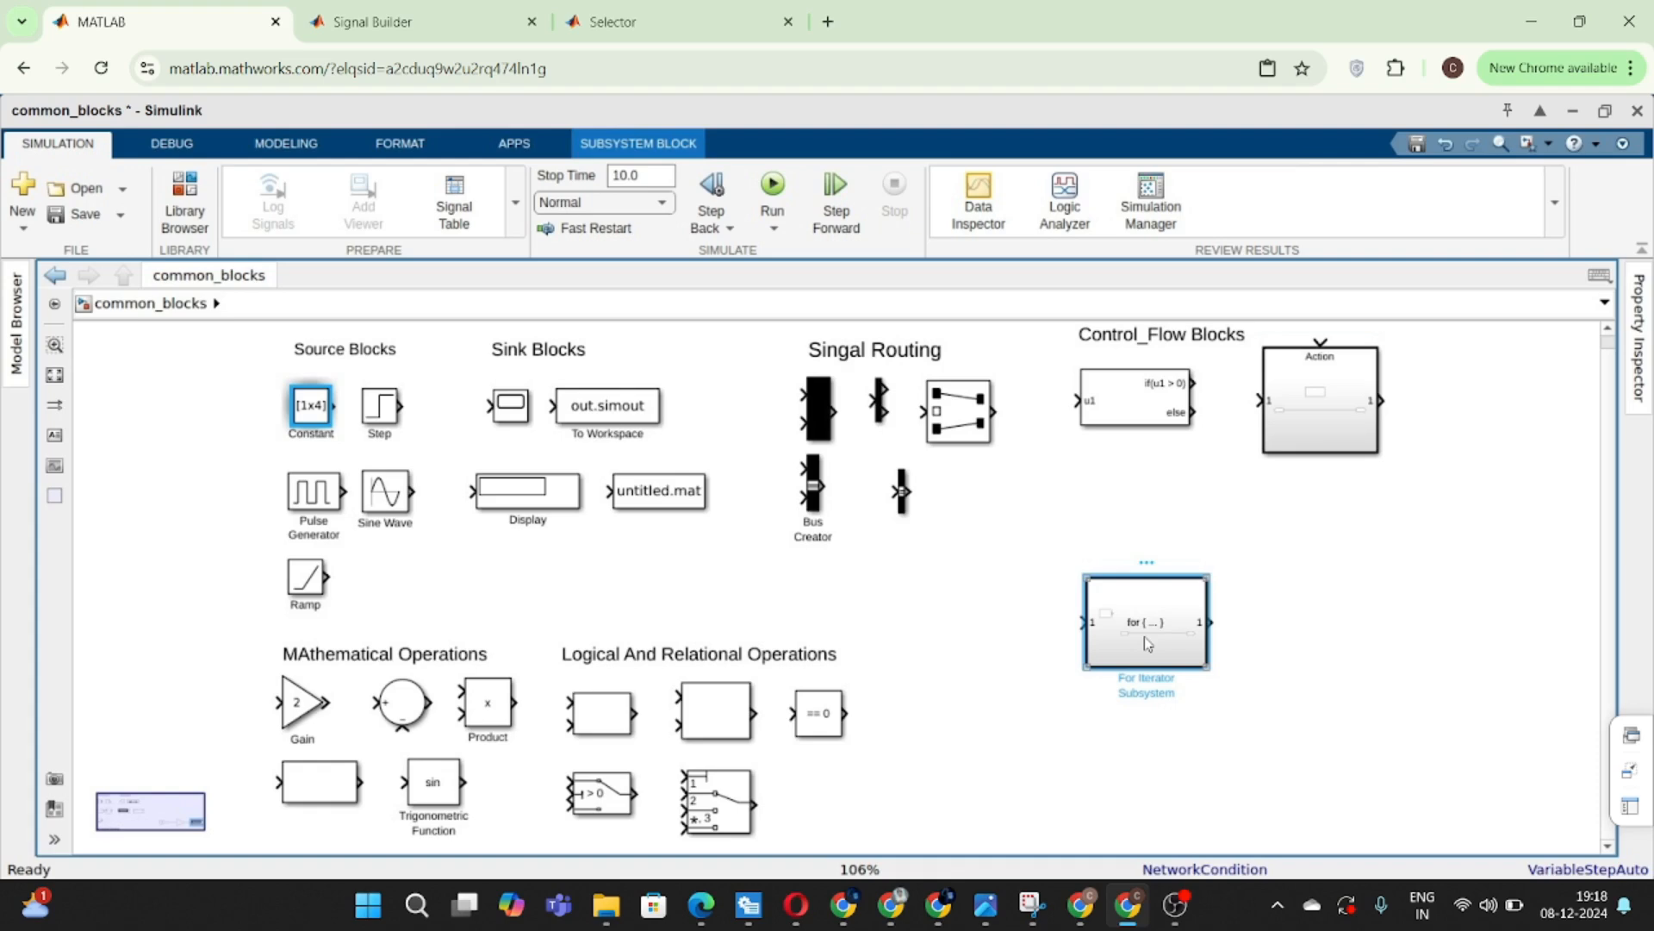
{"action": "mouse_move", "coordinate": [1147, 643]}
{"action": "left_mouse_down"}
{"action": "mouse_move", "coordinate": [1385, 466]}
{"action": "mouse_move", "coordinate": [1524, 428]}
{"action": "mouse_move", "coordinate": [1494, 392]}
{"action": "mouse_move", "coordinate": [1484, 420]}
{"action": "left_mouse_up"}
{"action": "left_click", "coordinate": [1130, 340]}
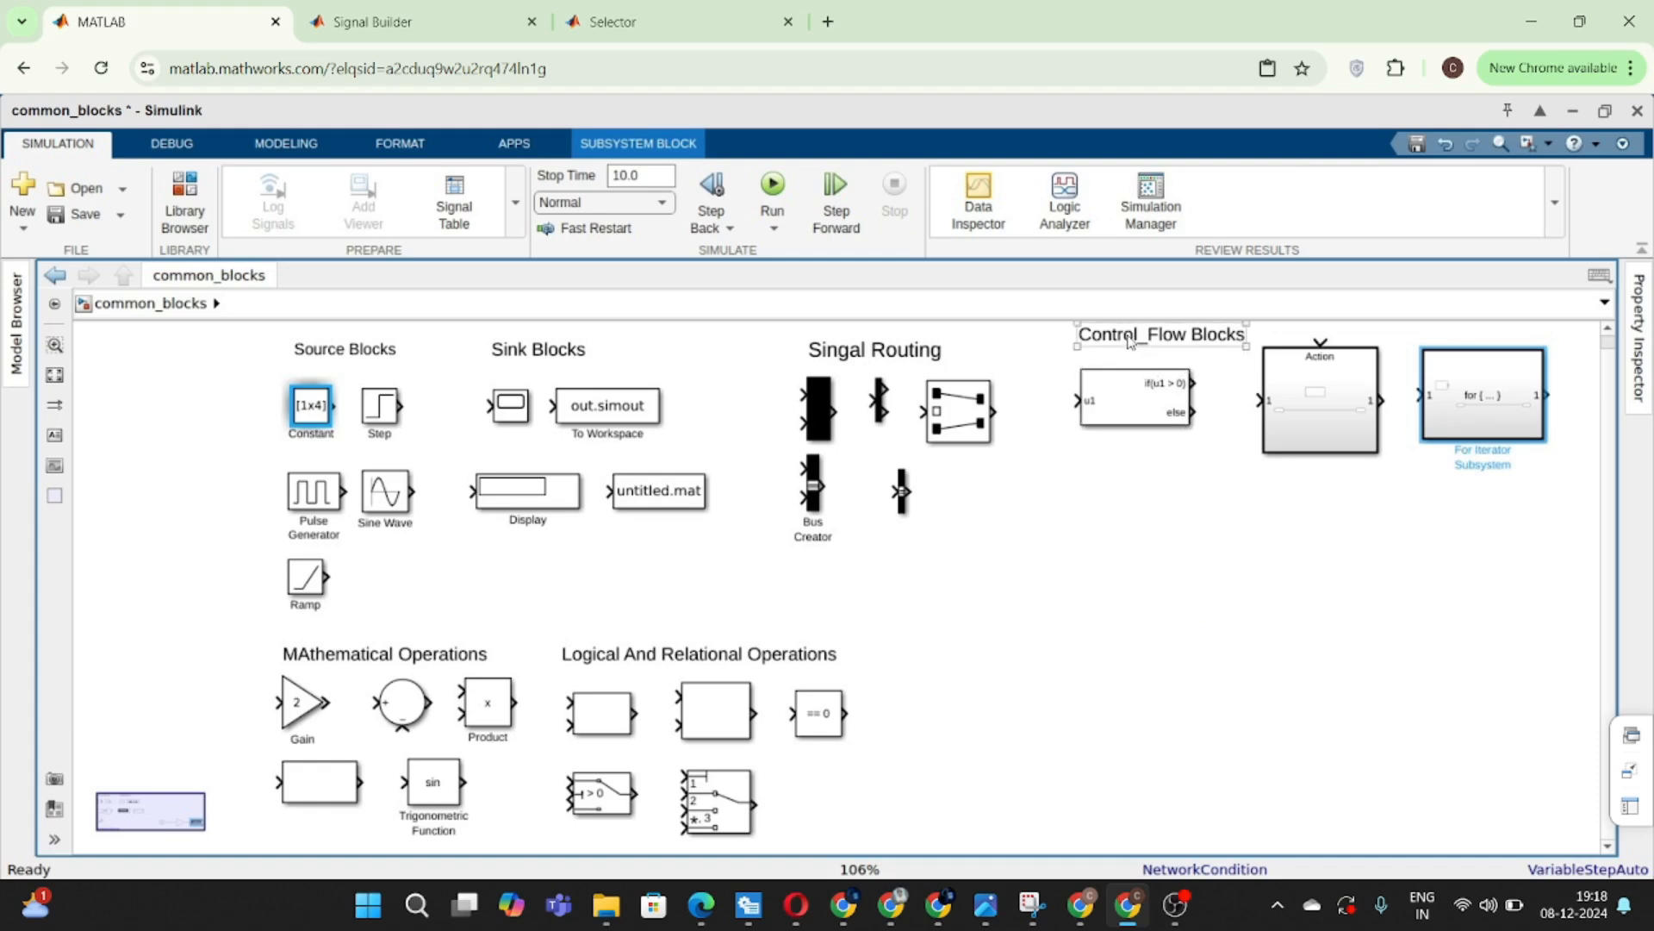
{"action": "double_click", "coordinate": [1130, 341]}
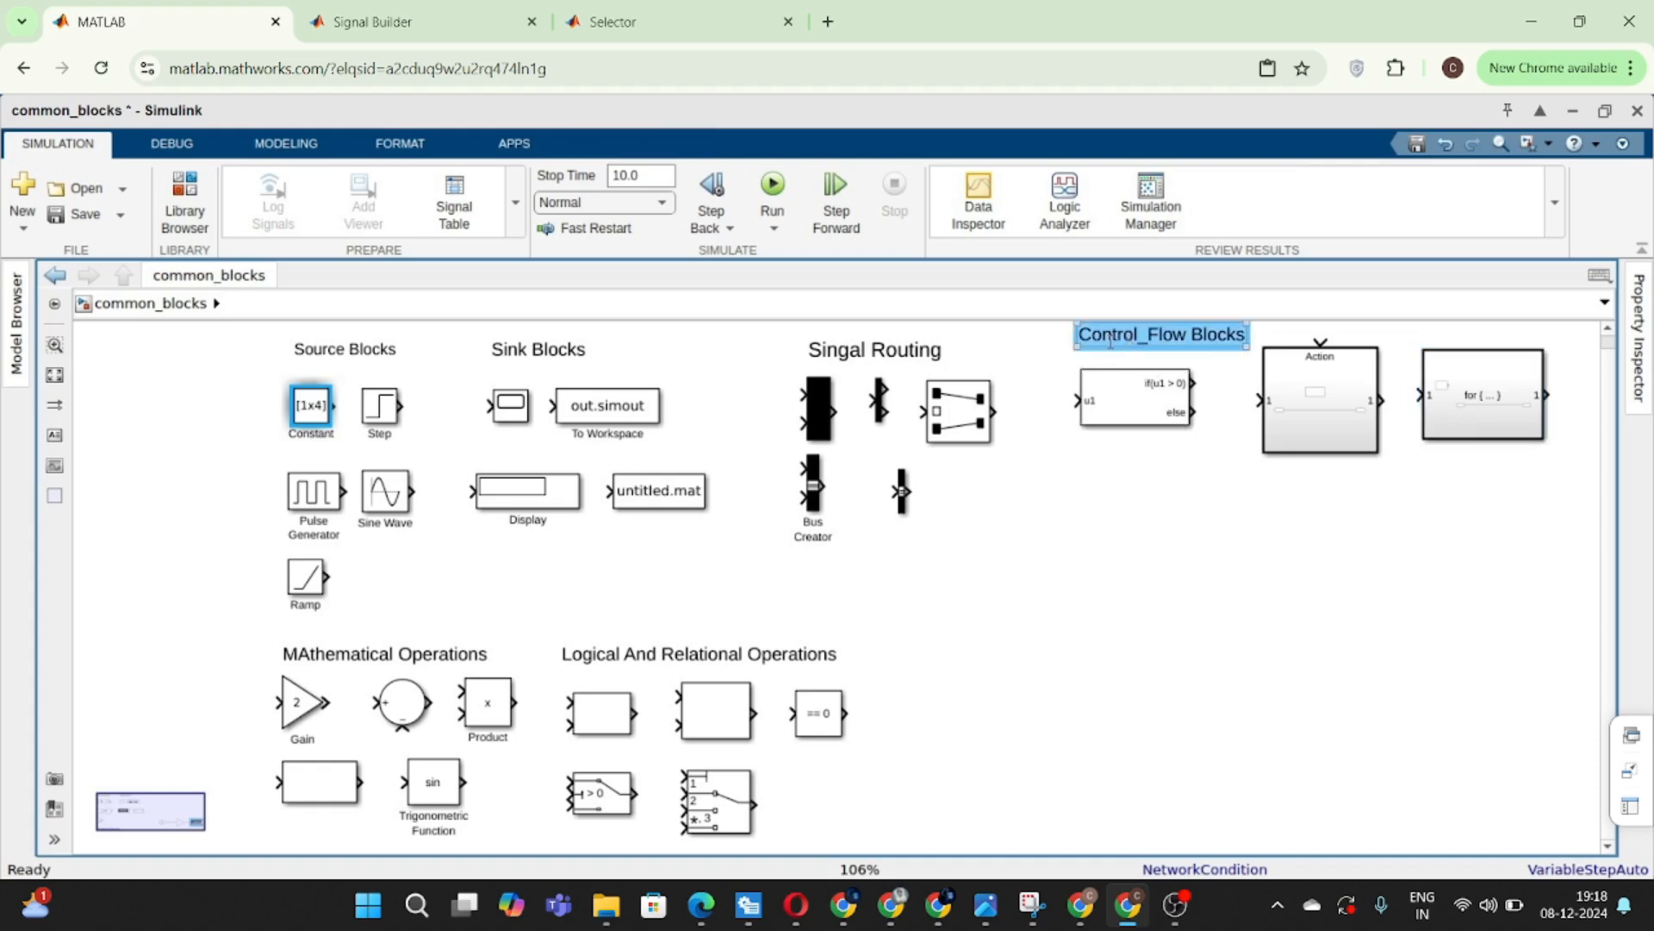
{"action": "left_click", "coordinate": [1028, 615]}
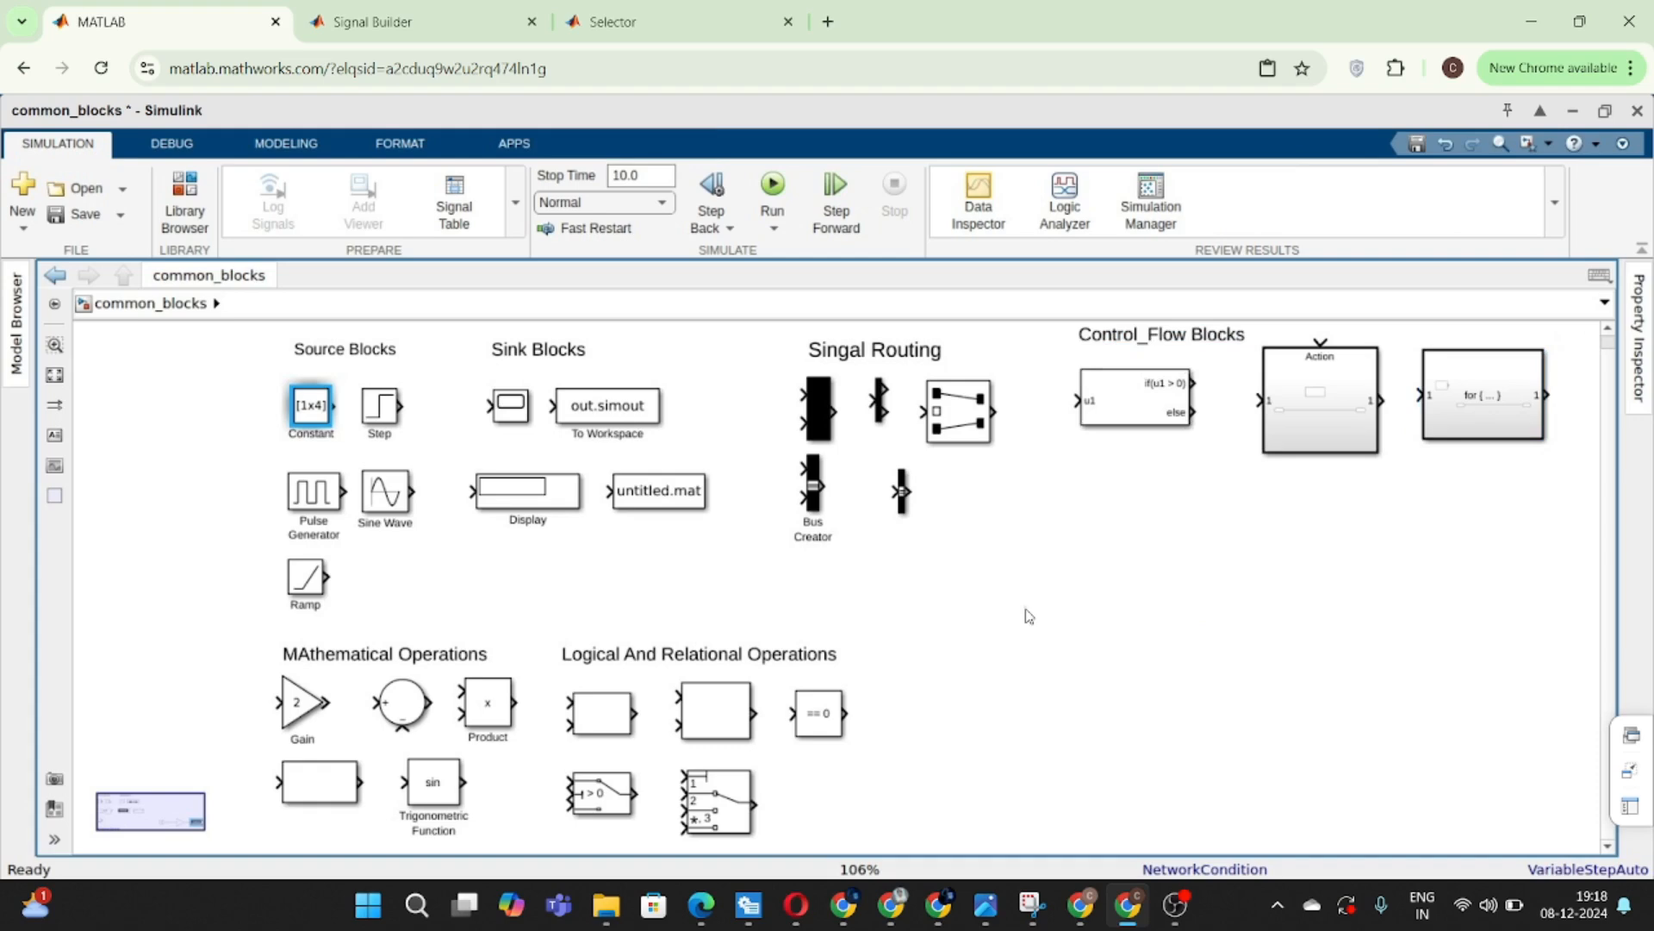
- Create the annotation "Continuous and Discrete Systems" in the free space below the Singal Routing blocks
{"action": "double_click", "coordinate": [946, 595]}
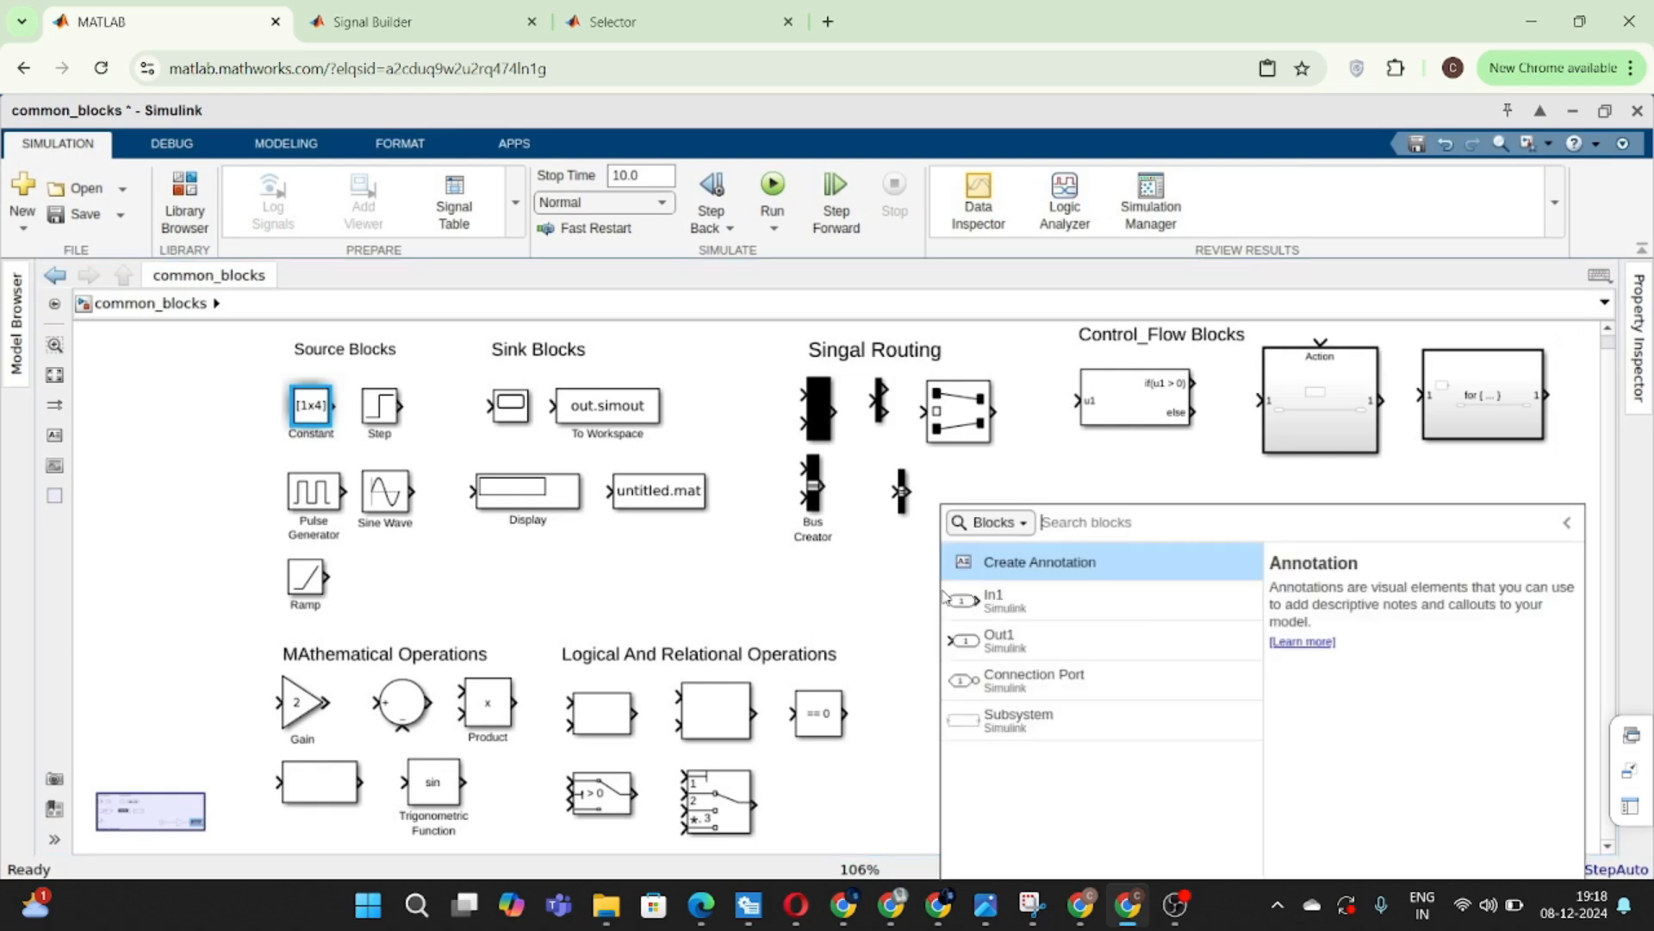
{"action": "type", "text": "Con"}
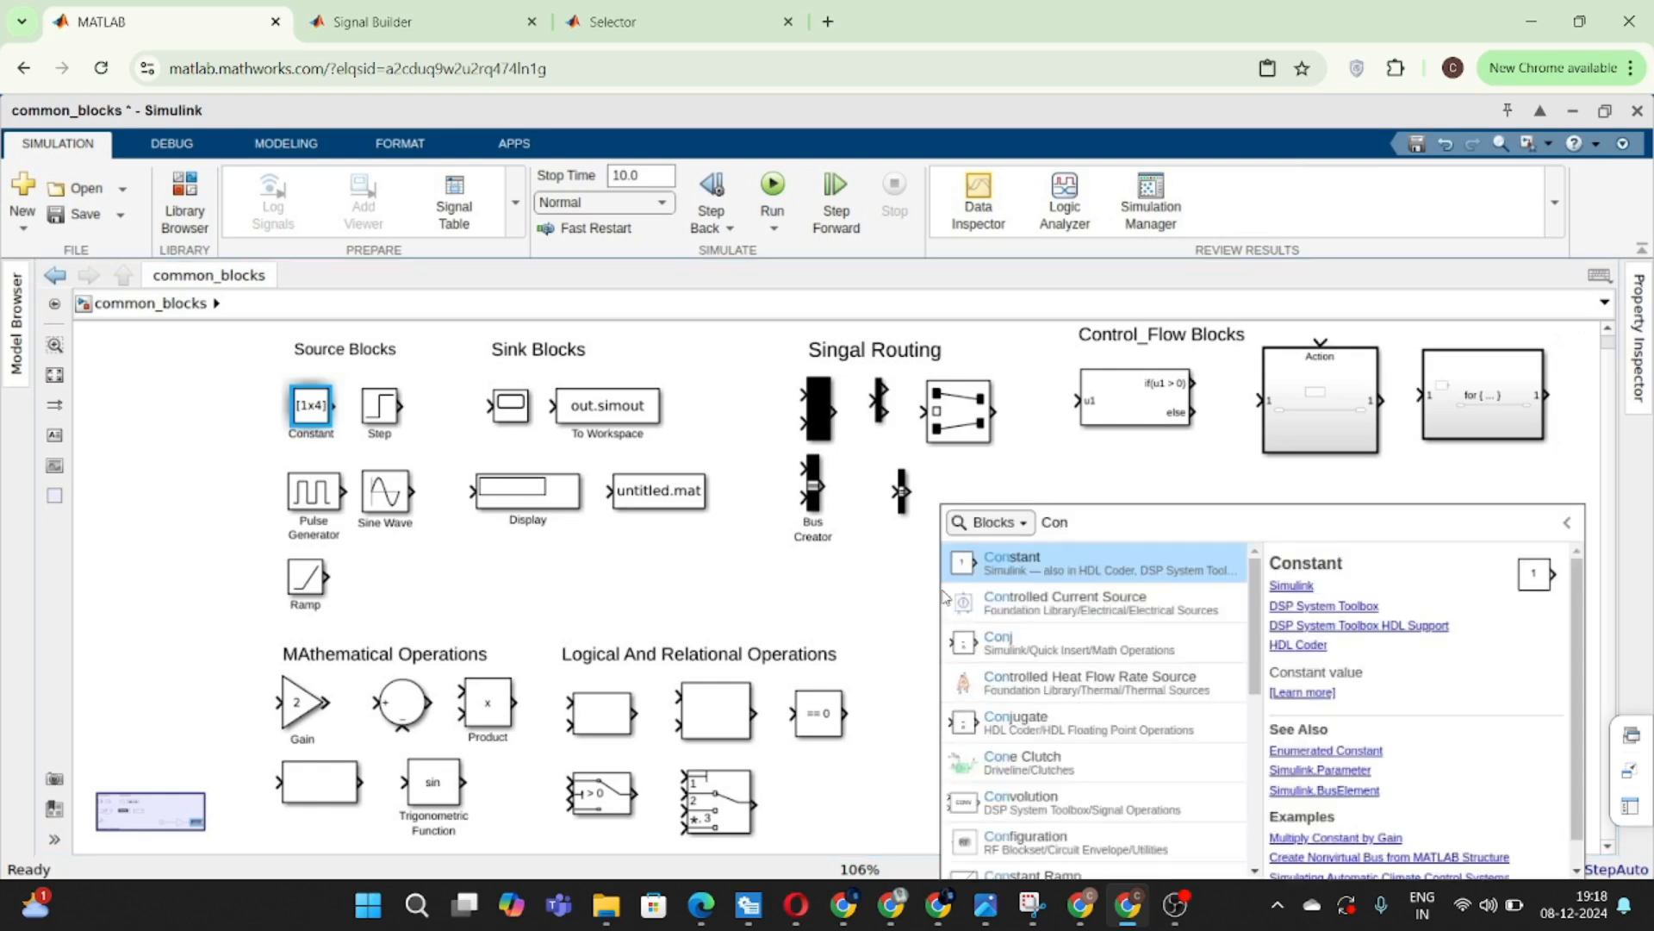
{"action": "type", "text": "tinu"}
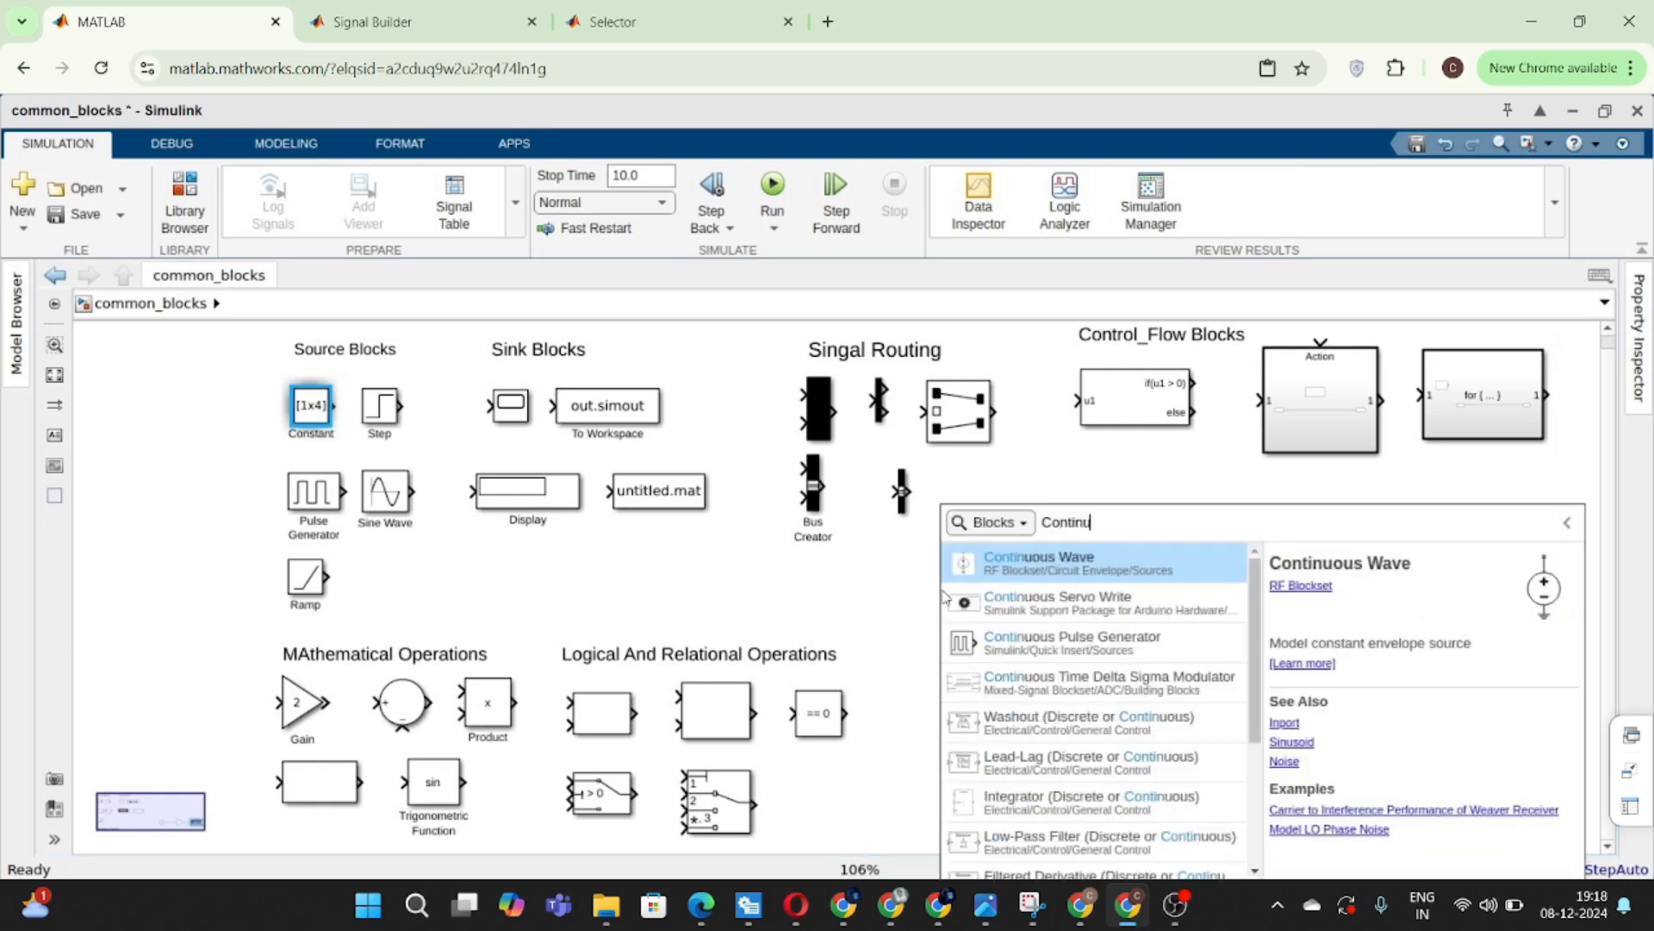
{"action": "type", "text": "ous and "}
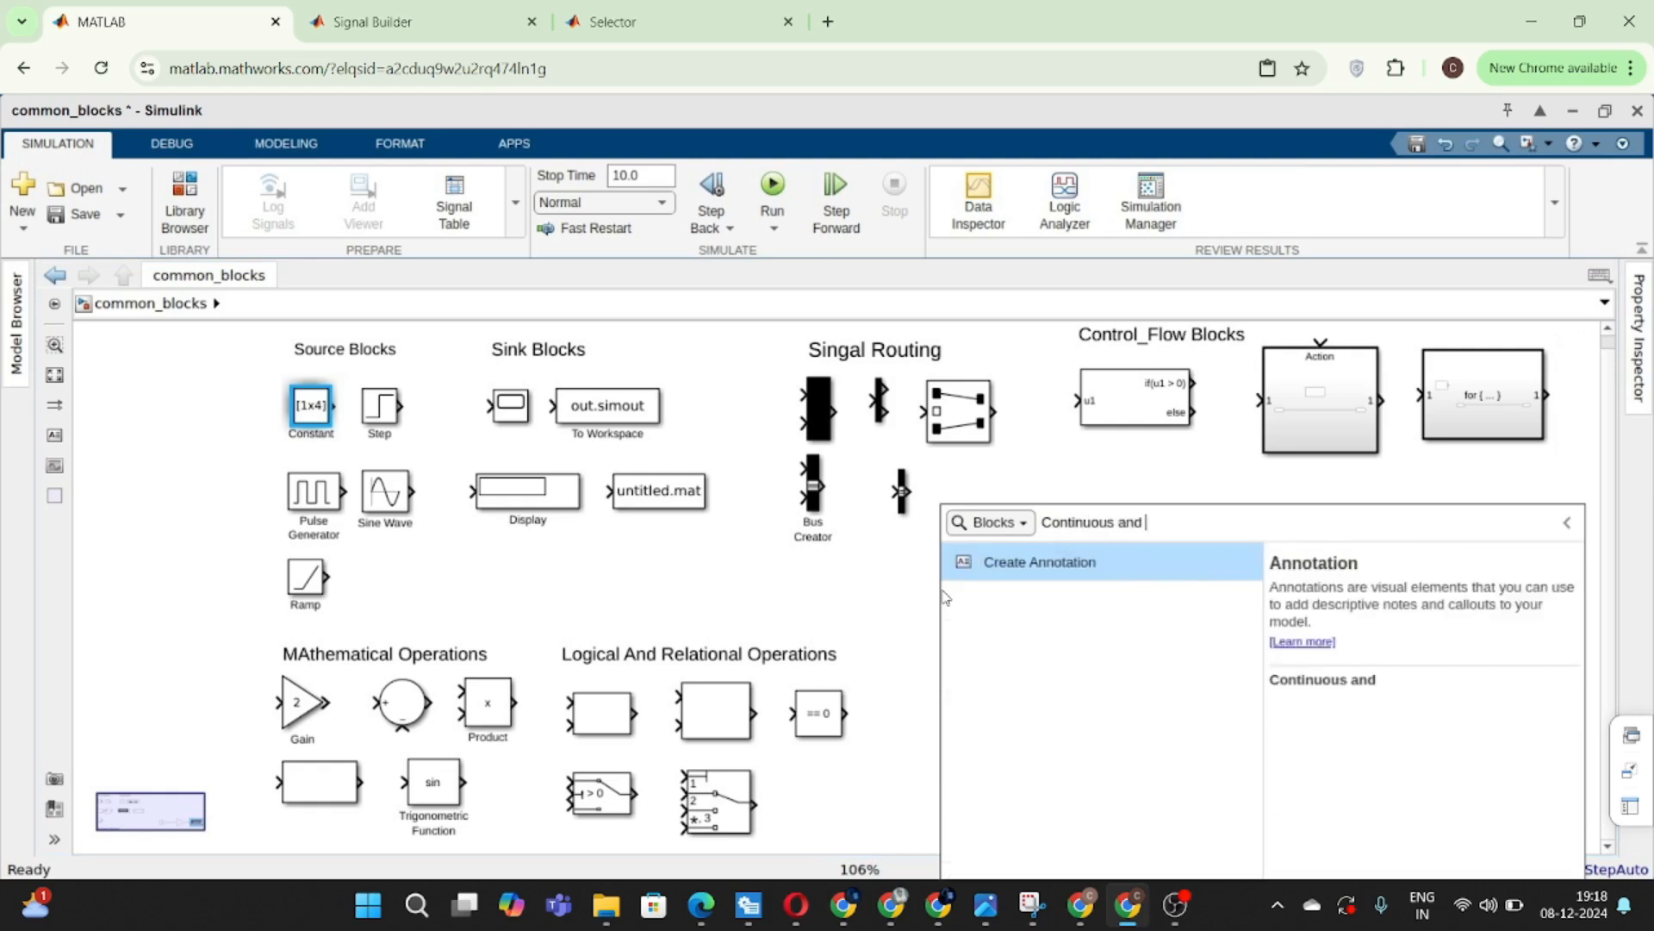
{"action": "type", "text": "Discrete Systems"}
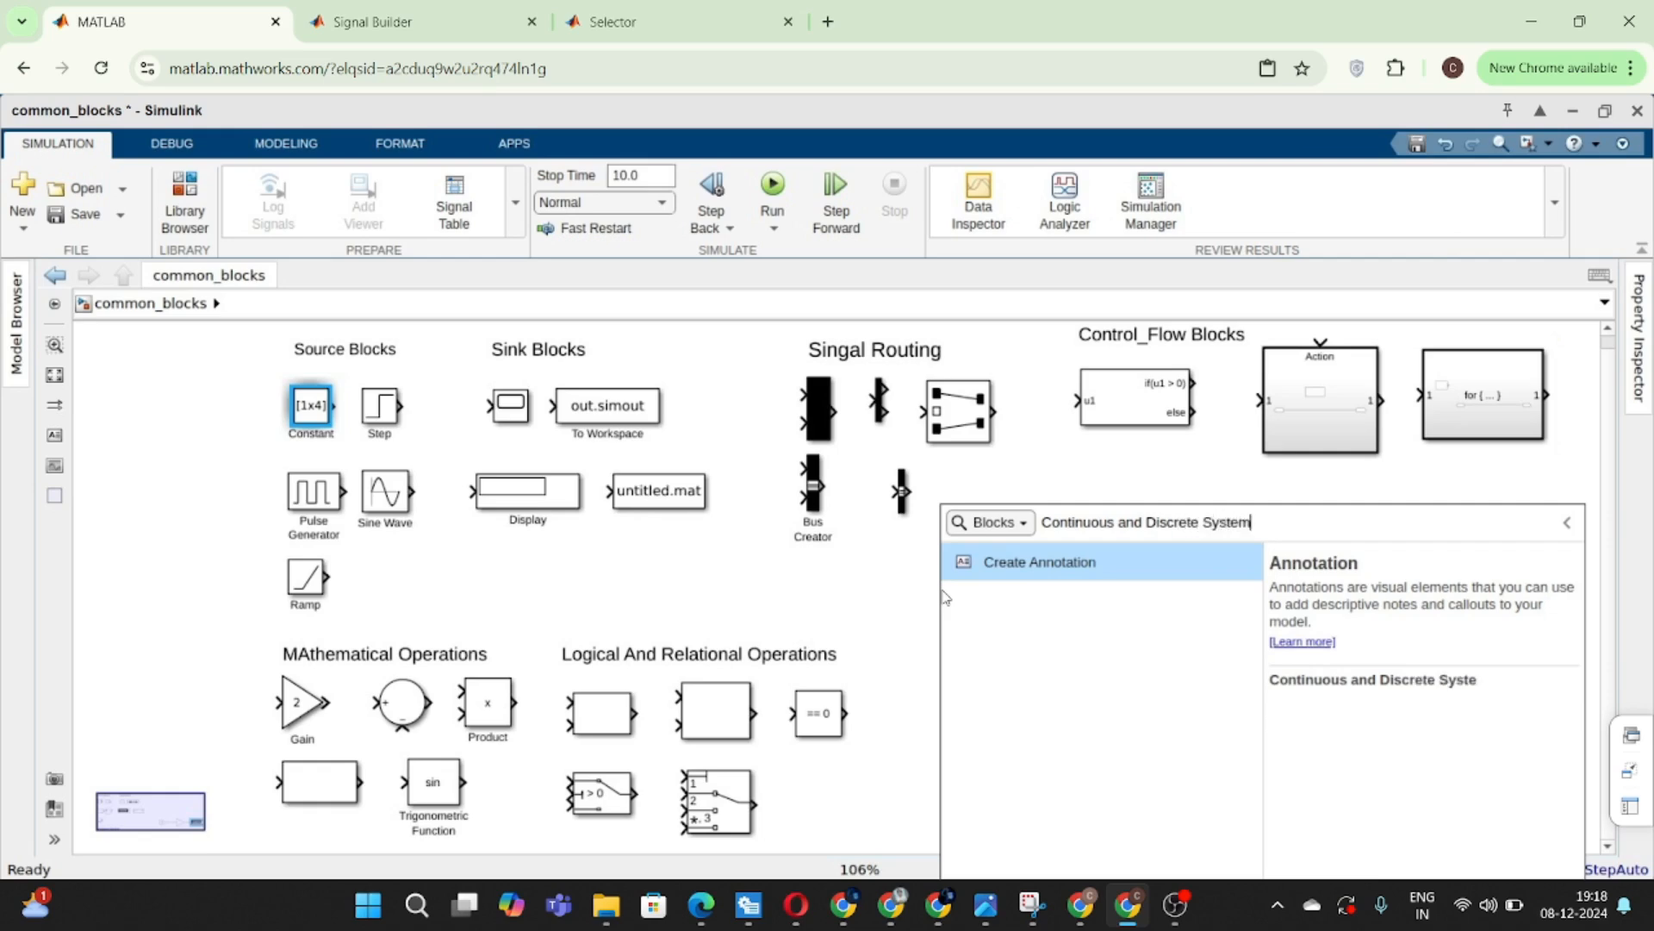
{"action": "key", "text": "Return"}
- Set the font size of the whole Continuous and Discrete Systems heading to 14
{"action": "double_click", "coordinate": [943, 593]}
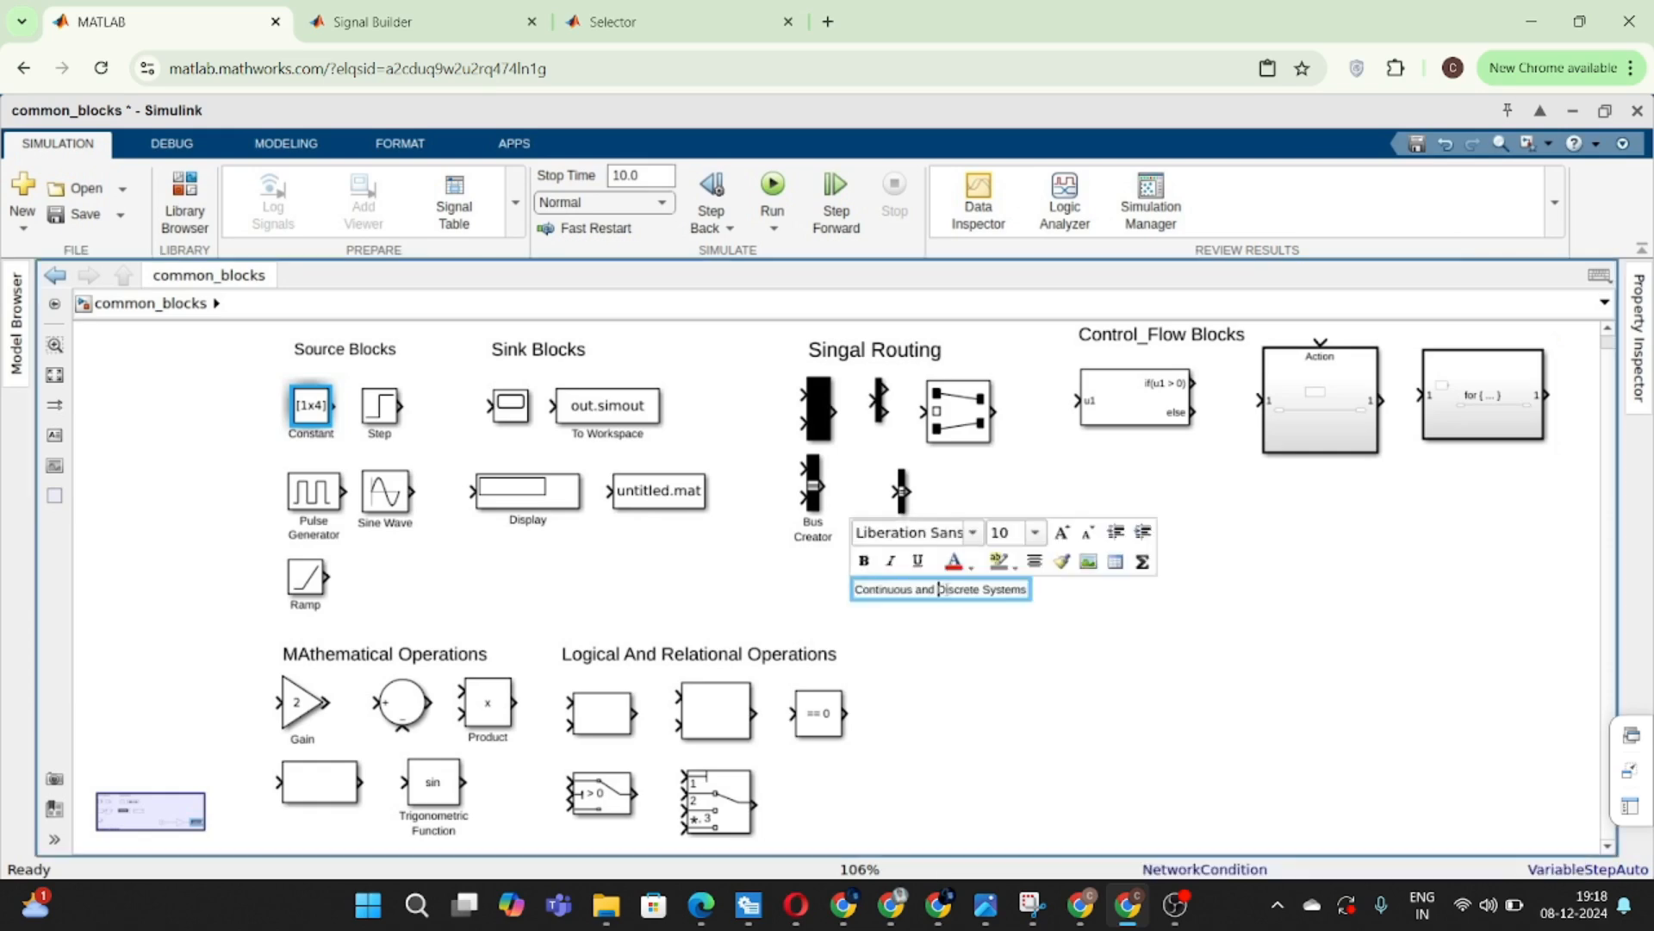
{"action": "double_click", "coordinate": [943, 592]}
{"action": "type", "text": "a"}
{"action": "key", "text": "ctrl+z"}
{"action": "key", "text": "ctrl+a"}
{"action": "left_click", "coordinate": [1063, 532]}
{"action": "left_click", "coordinate": [1062, 532]}
{"action": "left_click", "coordinate": [1062, 532]}
{"action": "left_click", "coordinate": [1062, 531]}
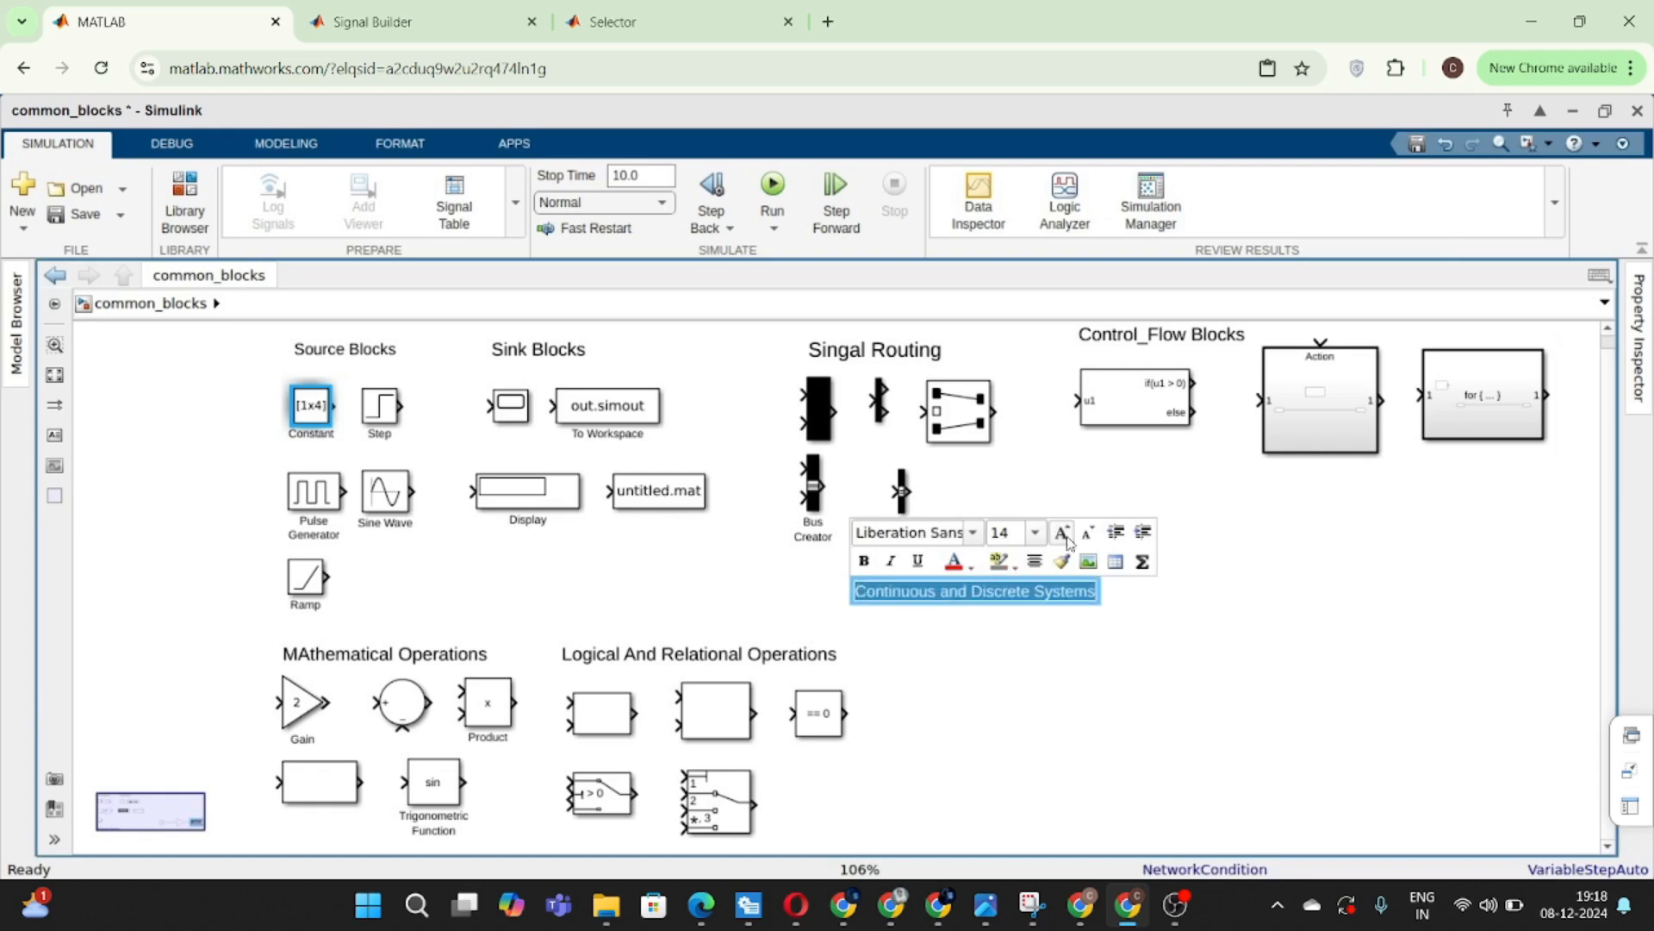
- Move the Continuous and Discrete Systems heading into the free area below Control_Flow Blocks and save the model
{"action": "left_click", "coordinate": [1118, 672]}
{"action": "left_click", "coordinate": [1036, 602]}
{"action": "left_click_drag", "start_coordinate": [1031, 606], "coordinate": [1107, 593]}
{"action": "left_click", "coordinate": [1119, 655]}
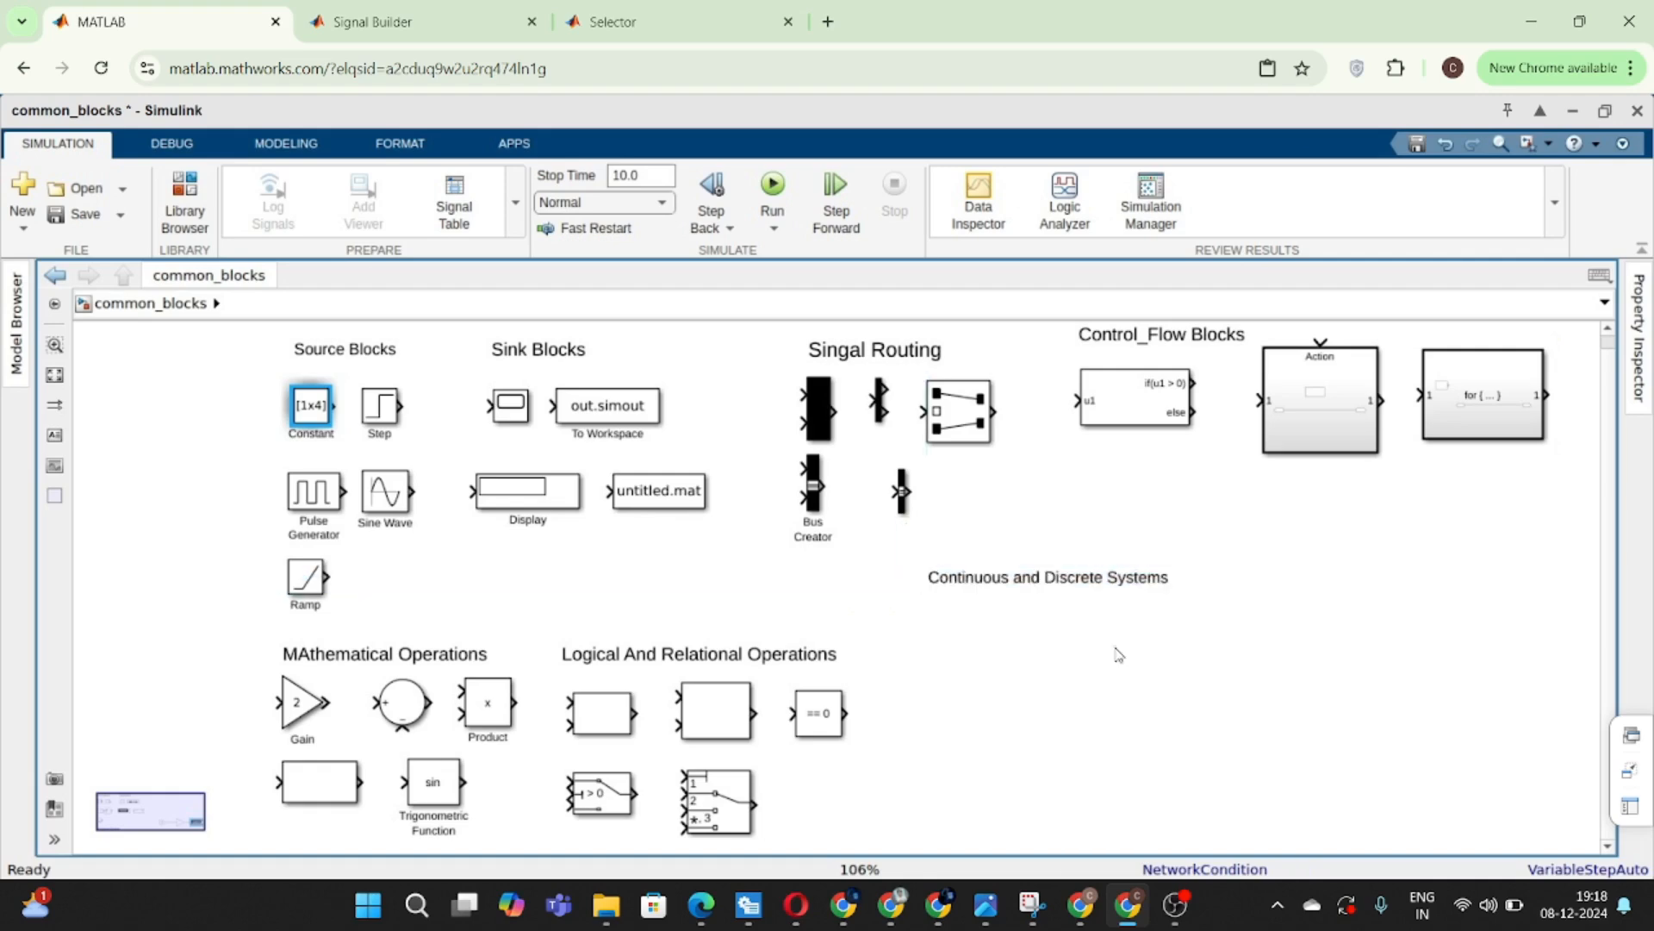
{"action": "key", "text": "ctrl+s"}
- Insert an Integrator block, enlarge it and position it below the Continuous and Discrete Systems heading
{"action": "double_click", "coordinate": [1082, 673]}
{"action": "type", "text": "In"}
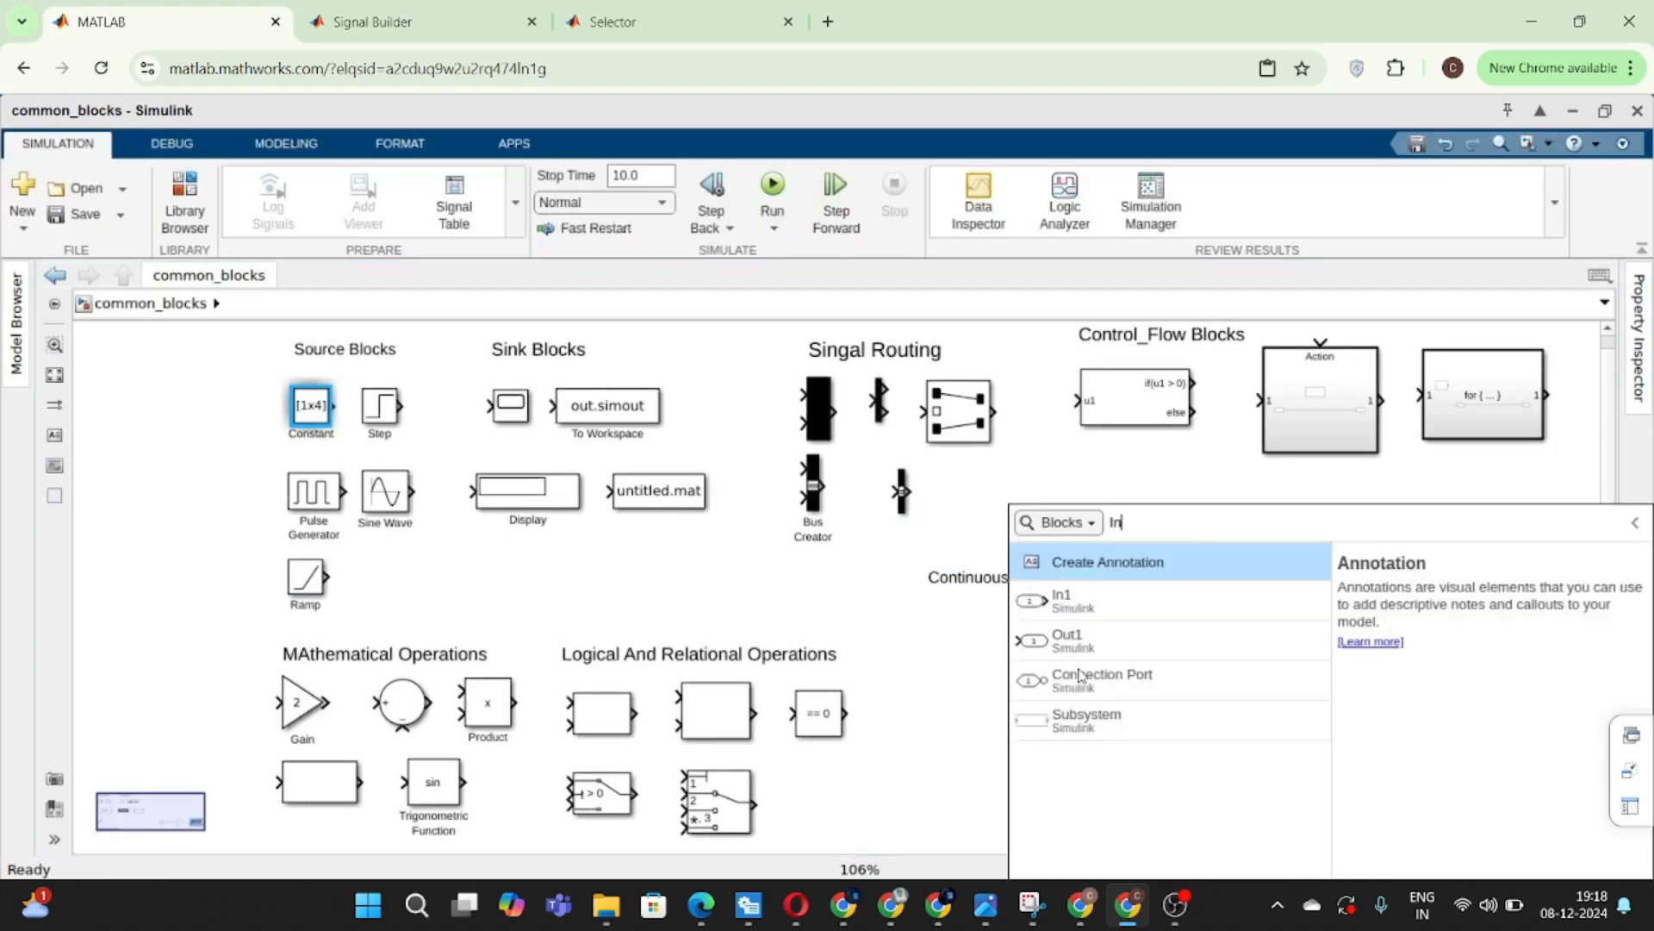
{"action": "type", "text": "teg"}
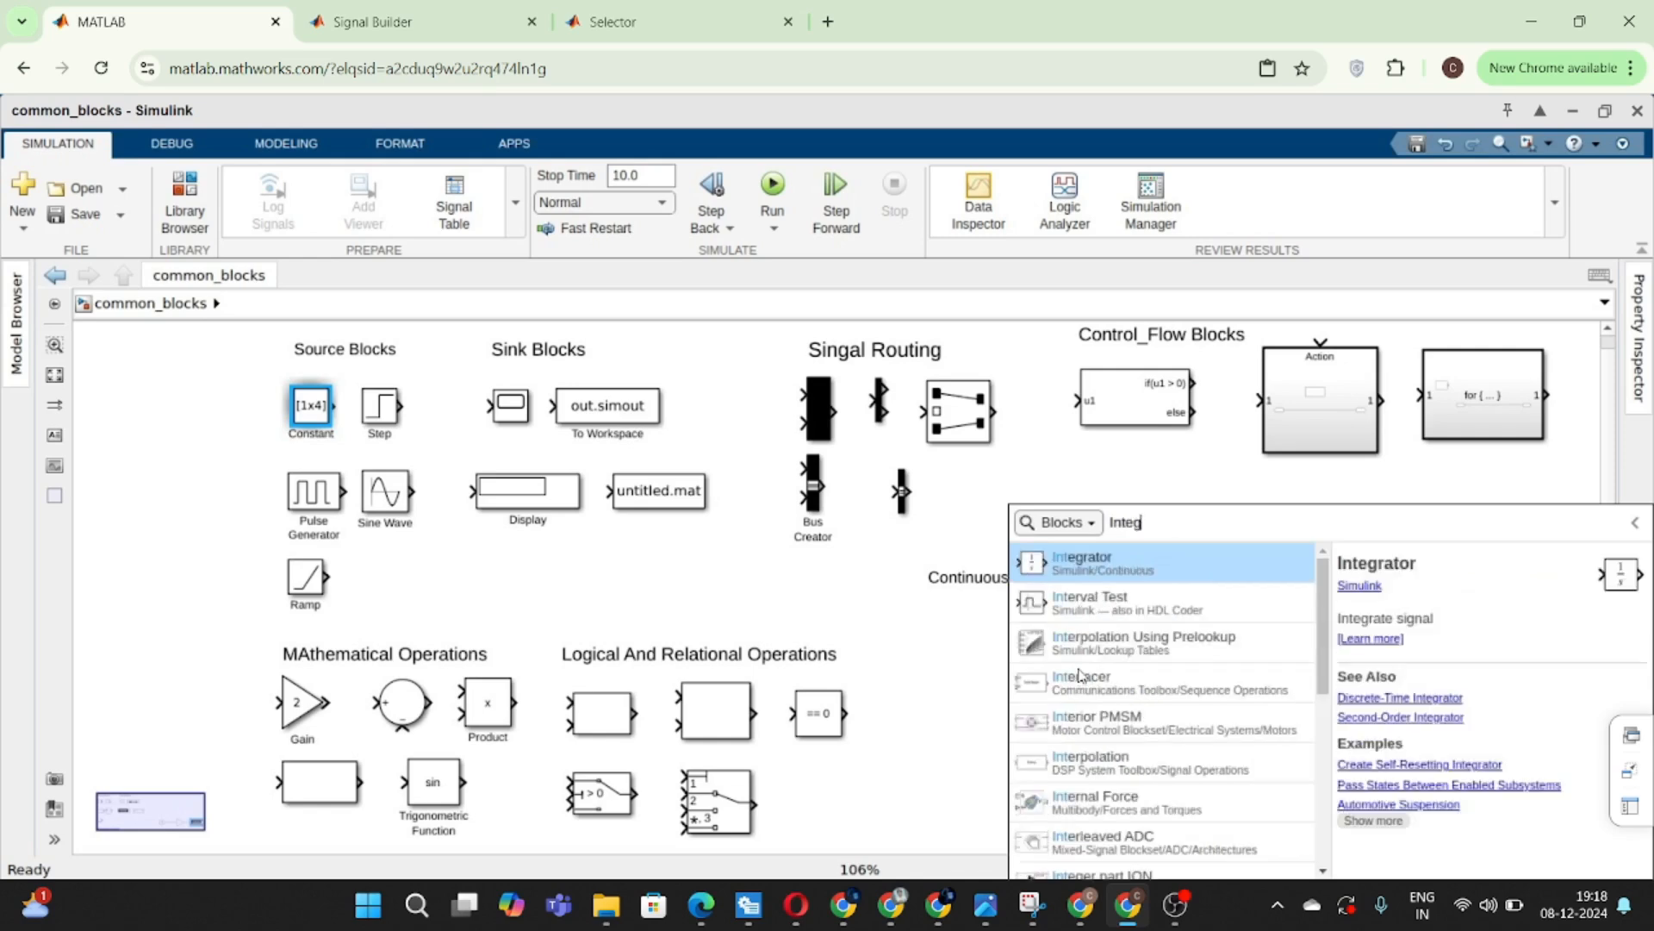
{"action": "key", "text": "Return"}
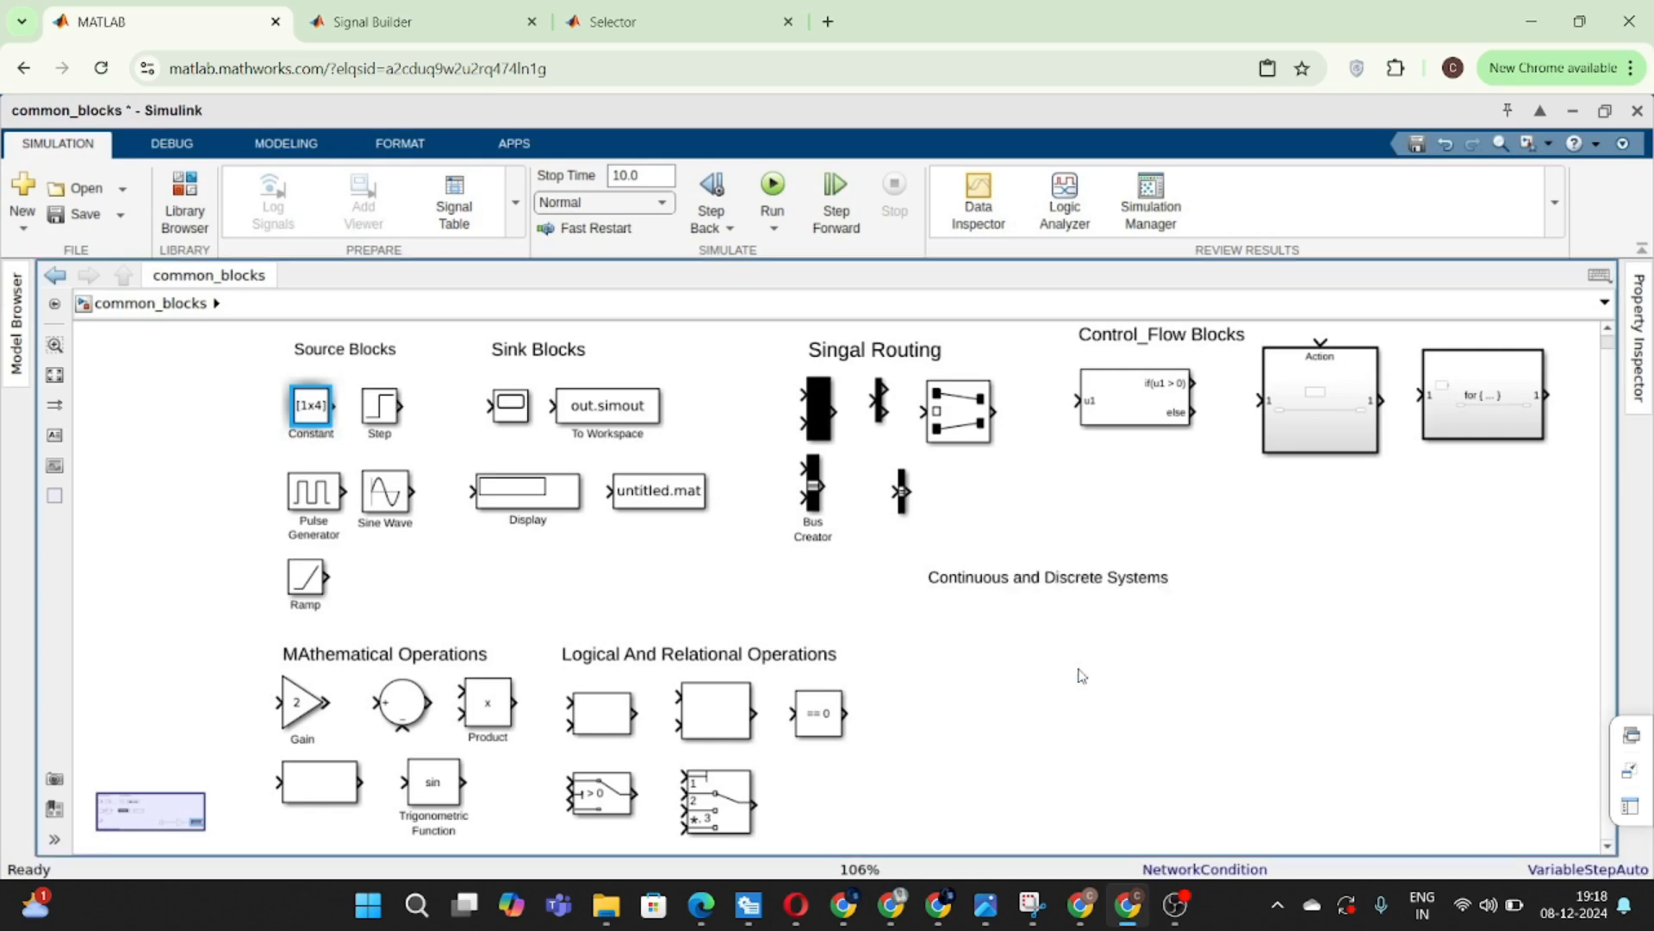
{"action": "left_click_drag", "start_coordinate": [1075, 668], "coordinate": [1017, 672]}
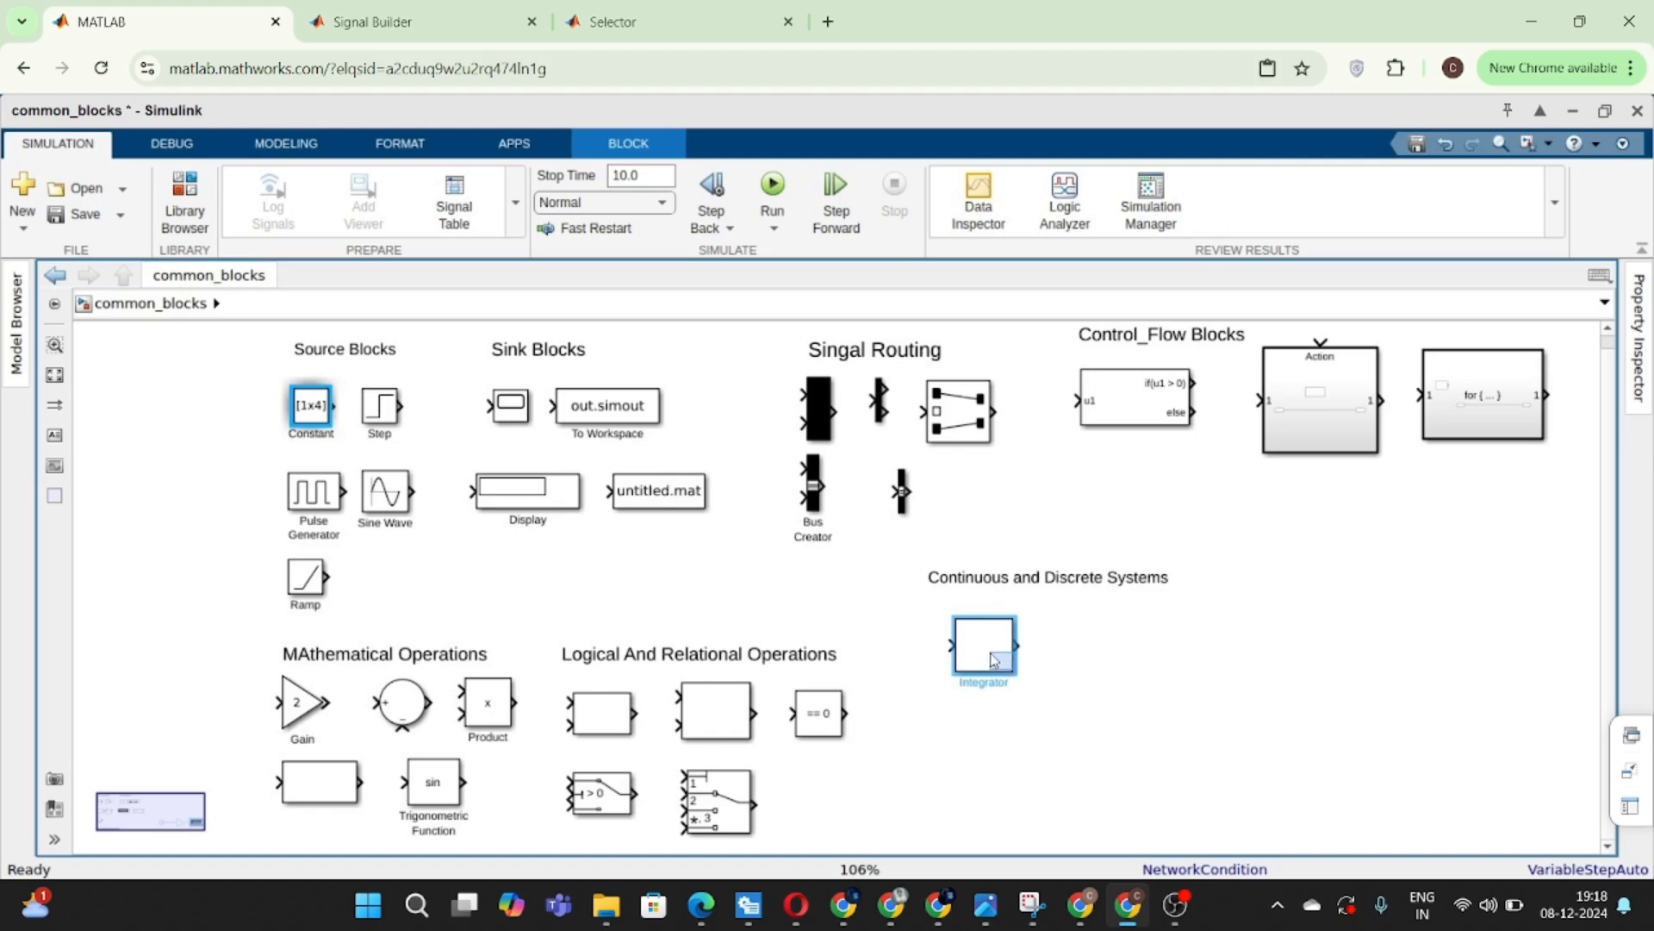
- Review the Integrator block's parameters and align the block under the start of the Continuous and Discrete Systems heading
{"action": "double_click", "coordinate": [989, 653]}
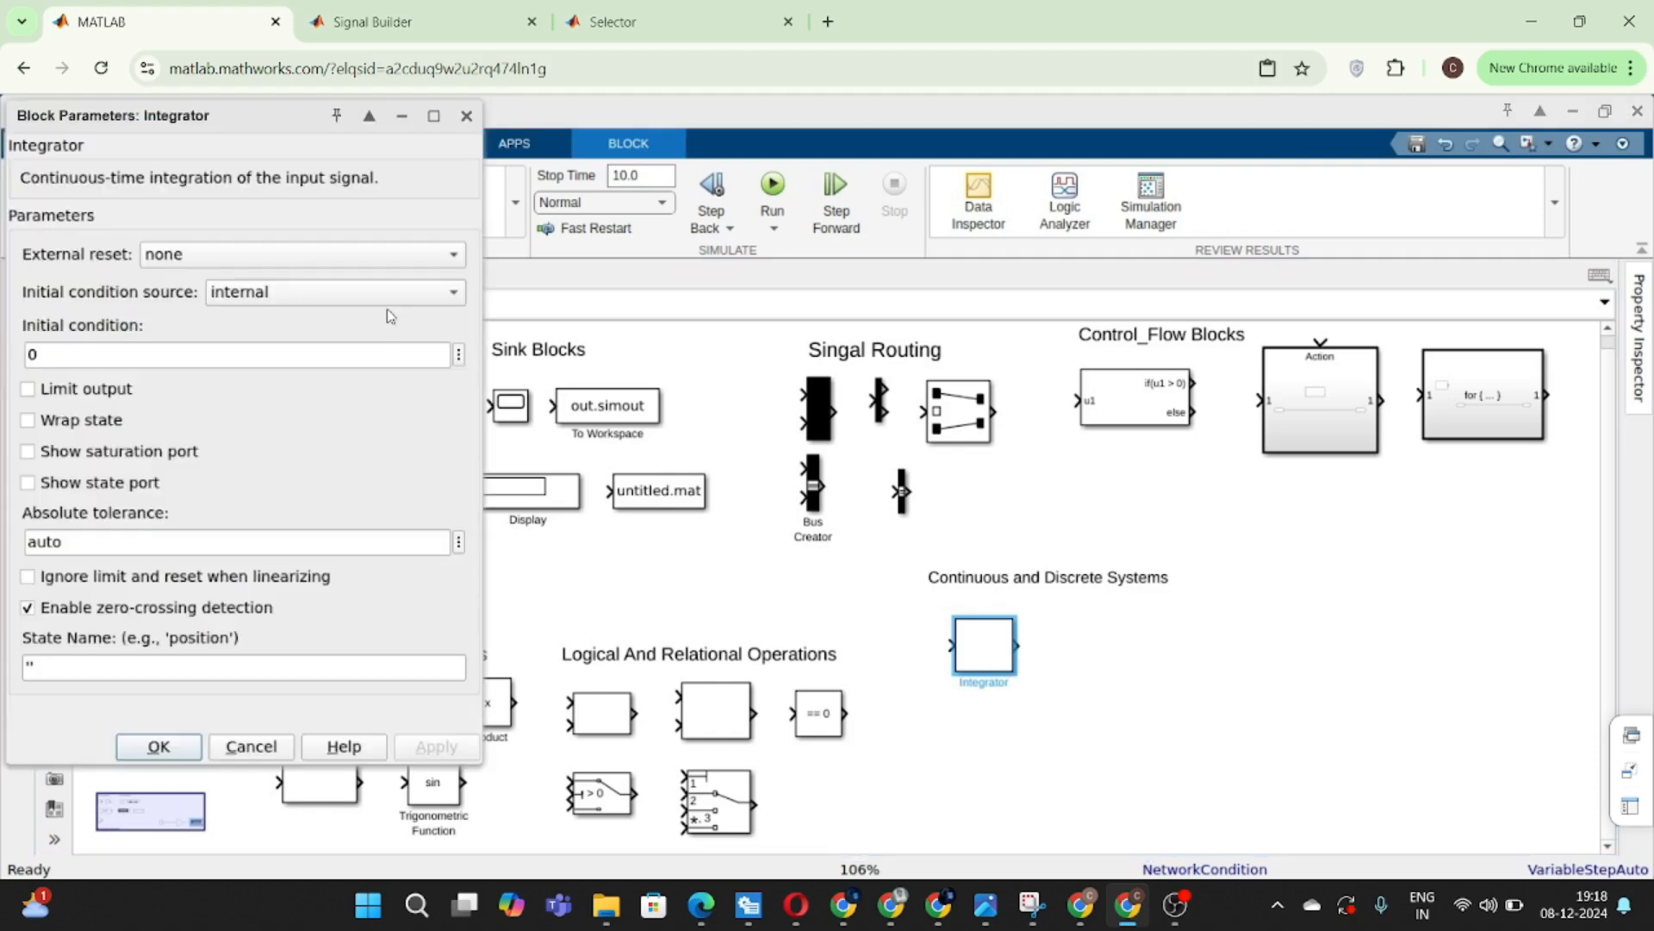
{"action": "left_click", "coordinate": [466, 116]}
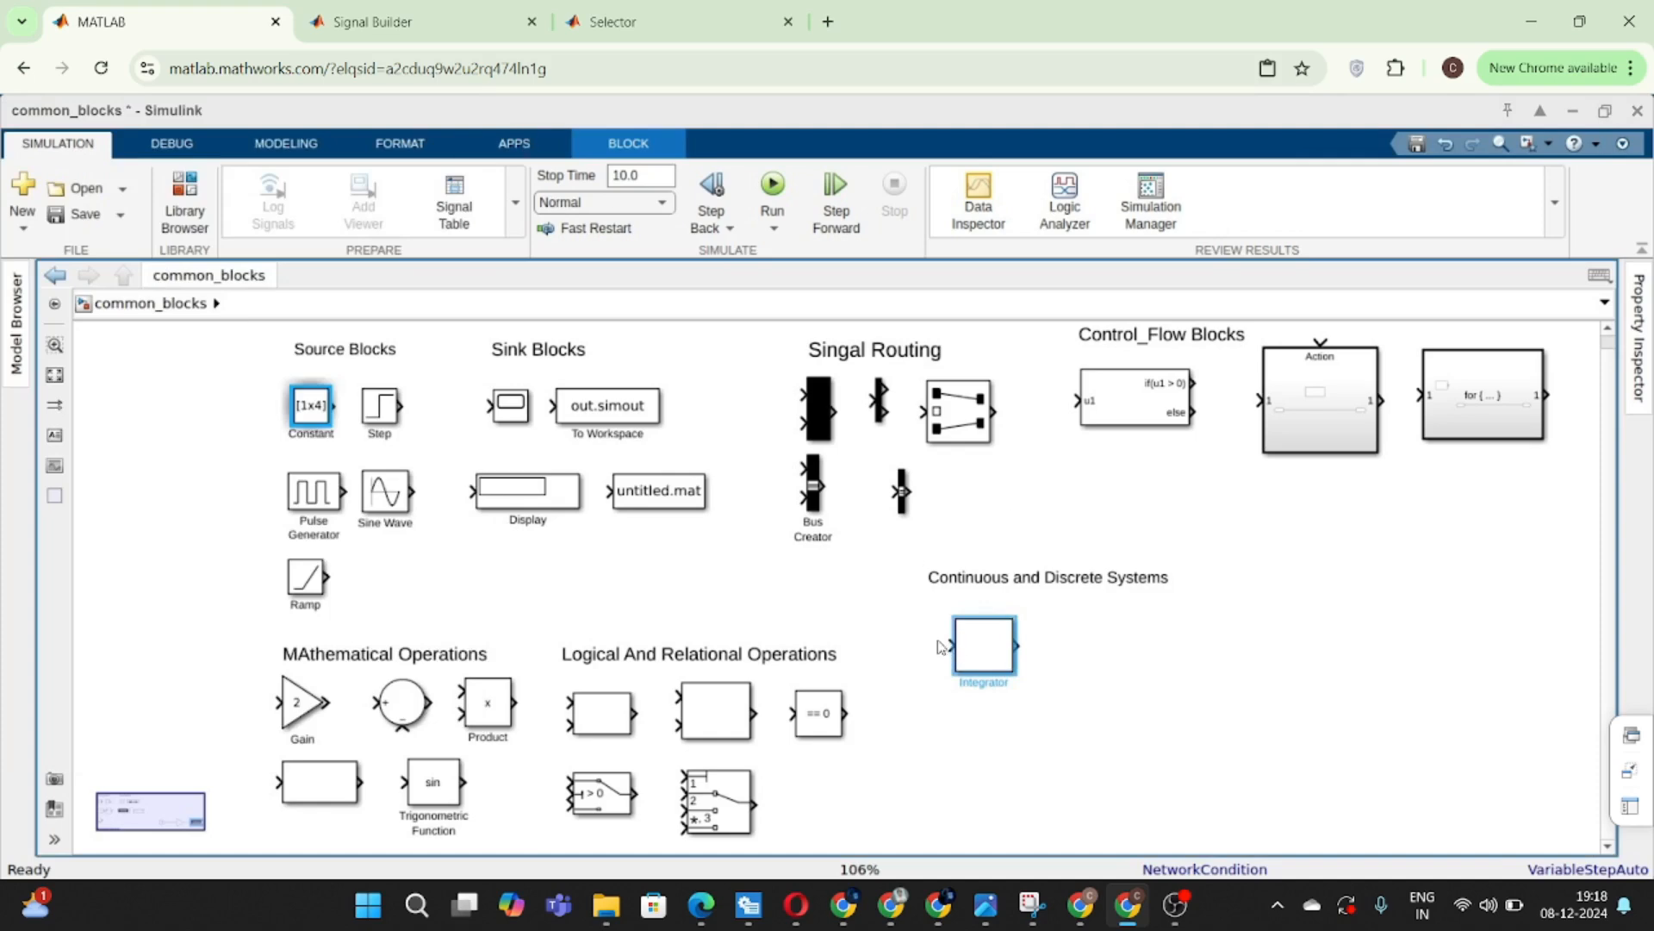
{"action": "left_click_drag", "start_coordinate": [1002, 642], "coordinate": [1016, 629]}
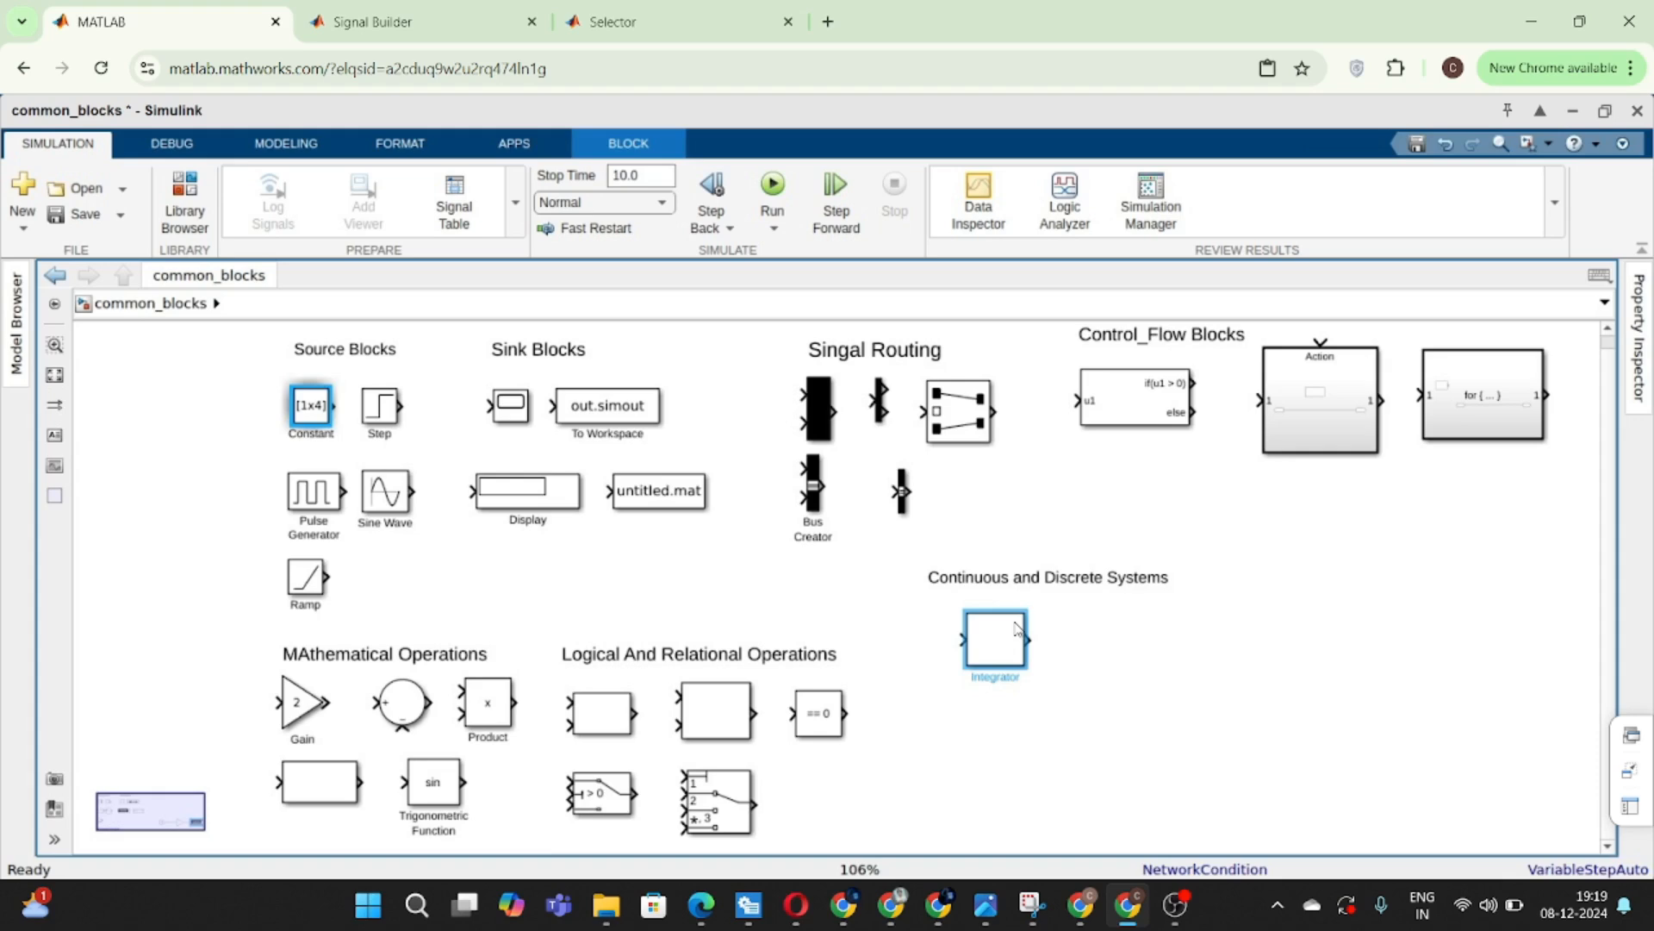
{"action": "left_click", "coordinate": [999, 638]}
{"action": "double_click", "coordinate": [998, 639]}
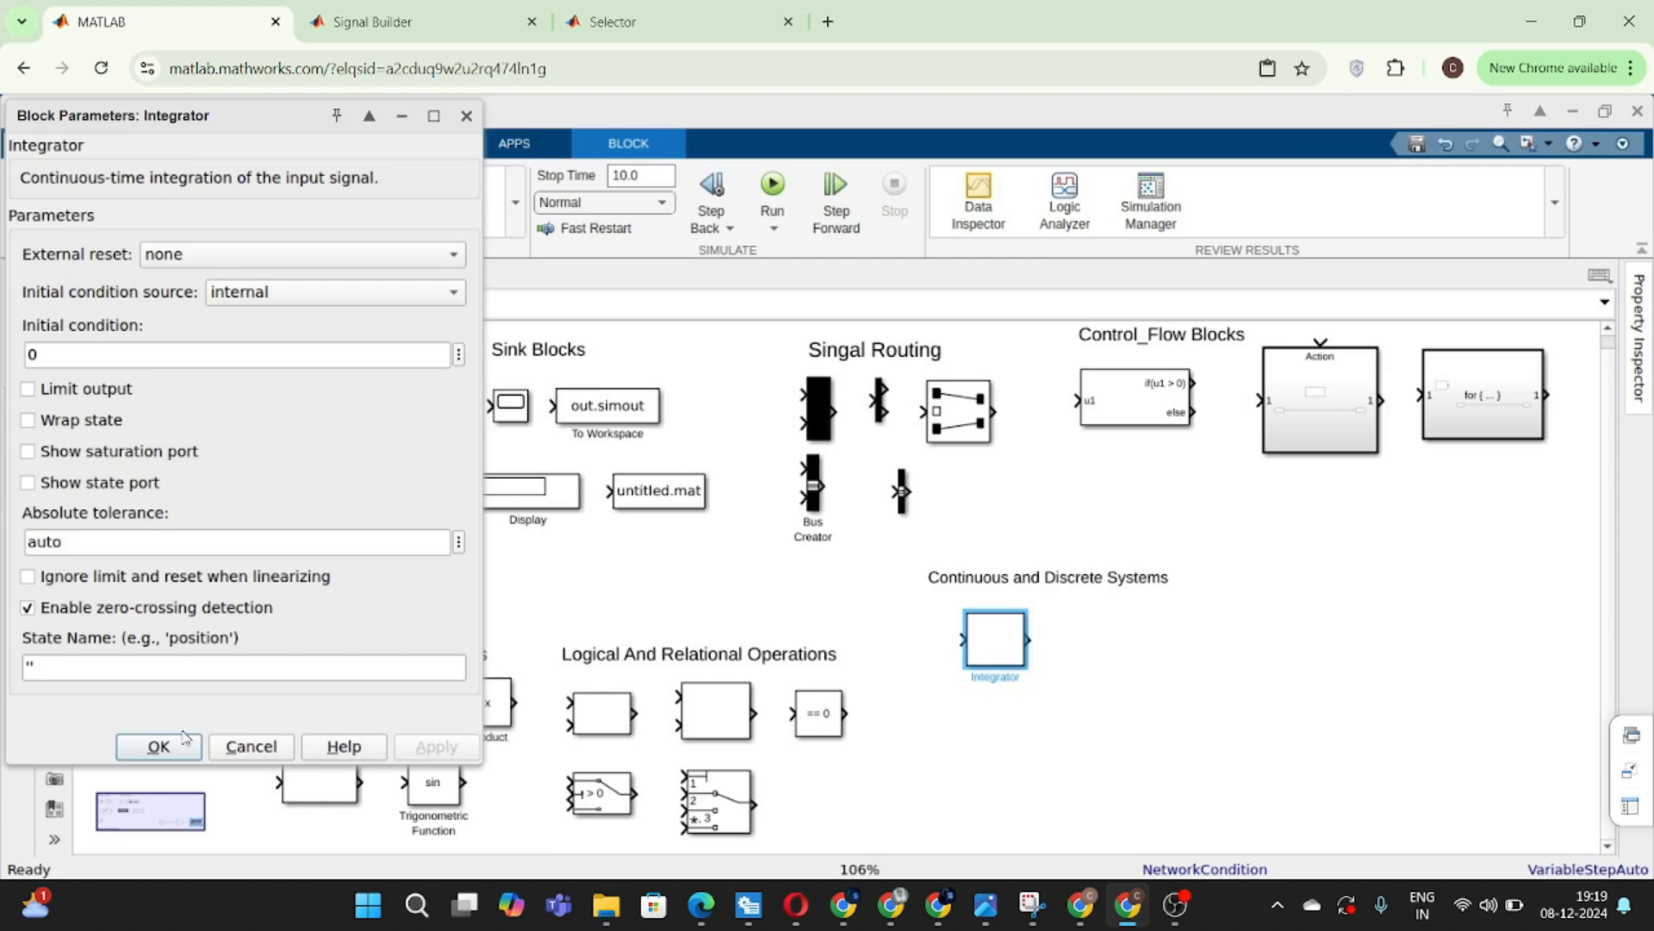
{"action": "left_click", "coordinate": [168, 747]}
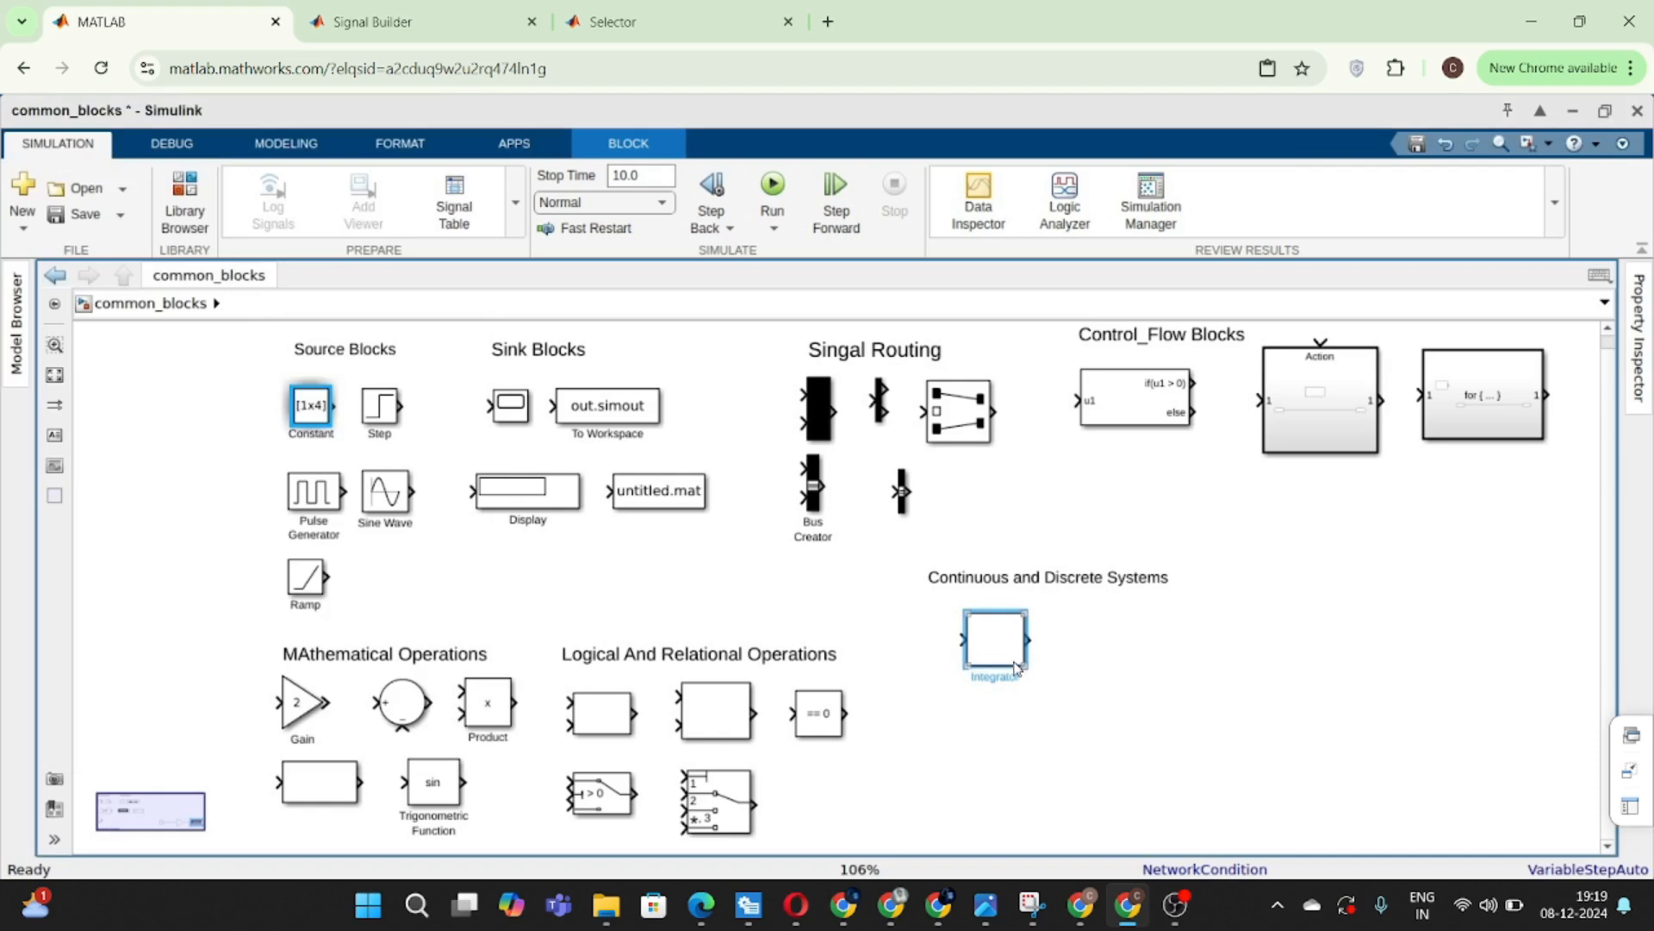
{"action": "left_click_drag", "start_coordinate": [986, 652], "coordinate": [955, 646]}
- Insert a Discrete-Time Integrator block, place it in line to the right of the Integrator and widen it slightly
{"action": "double_click", "coordinate": [1205, 721]}
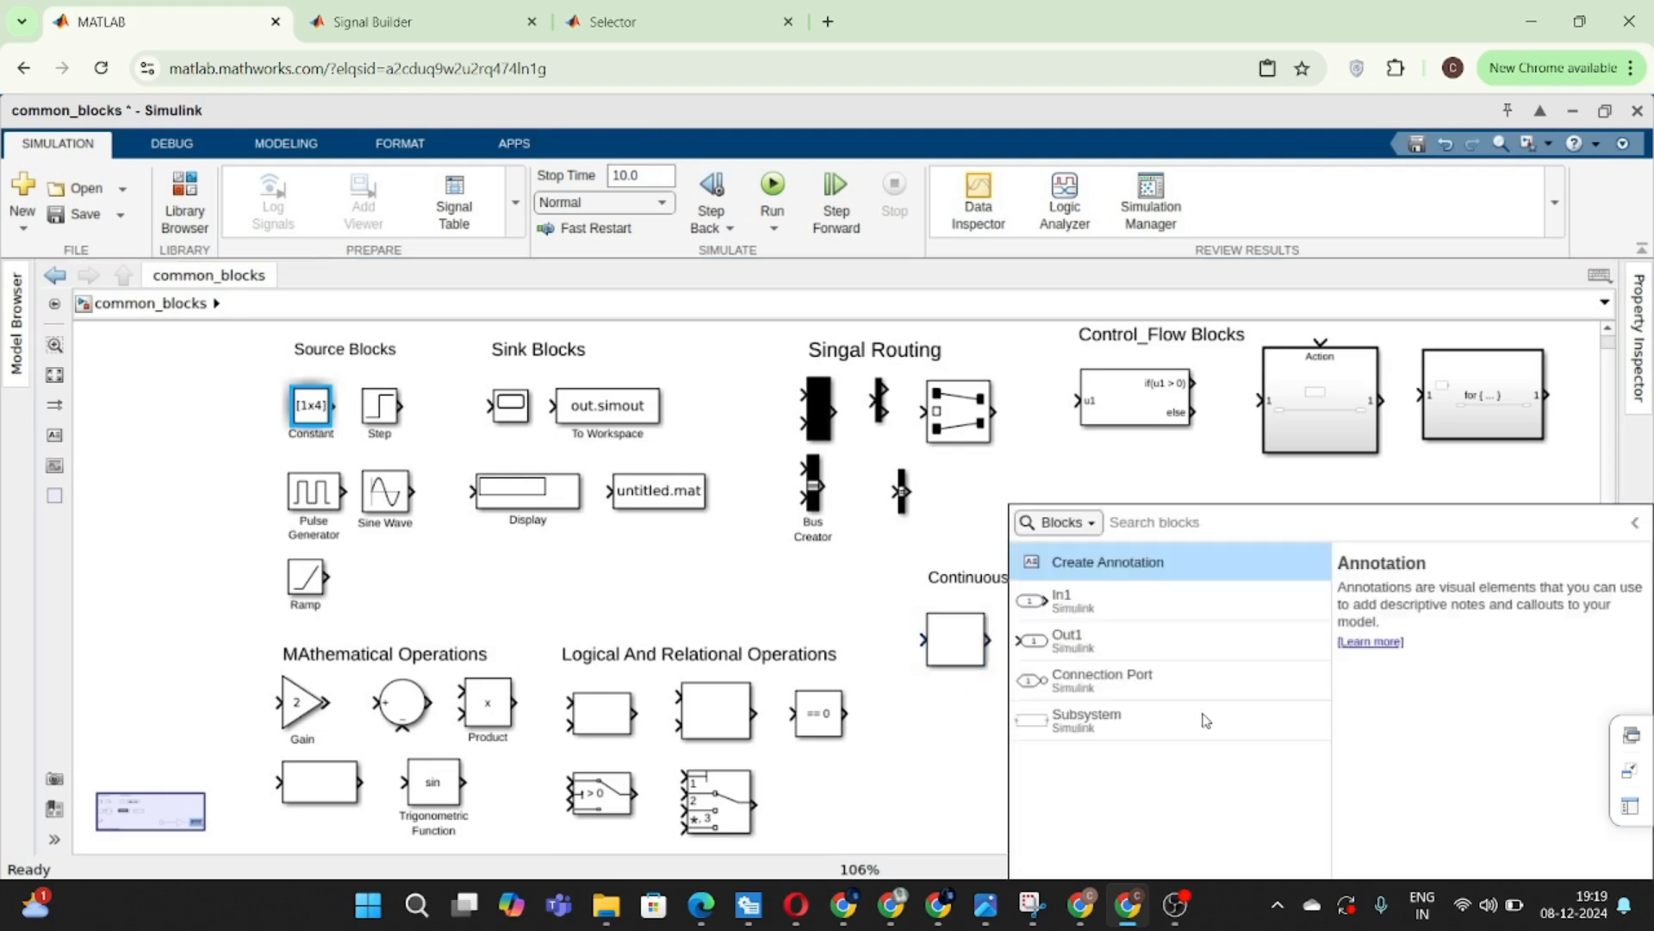
{"action": "type", "text": "Dis"}
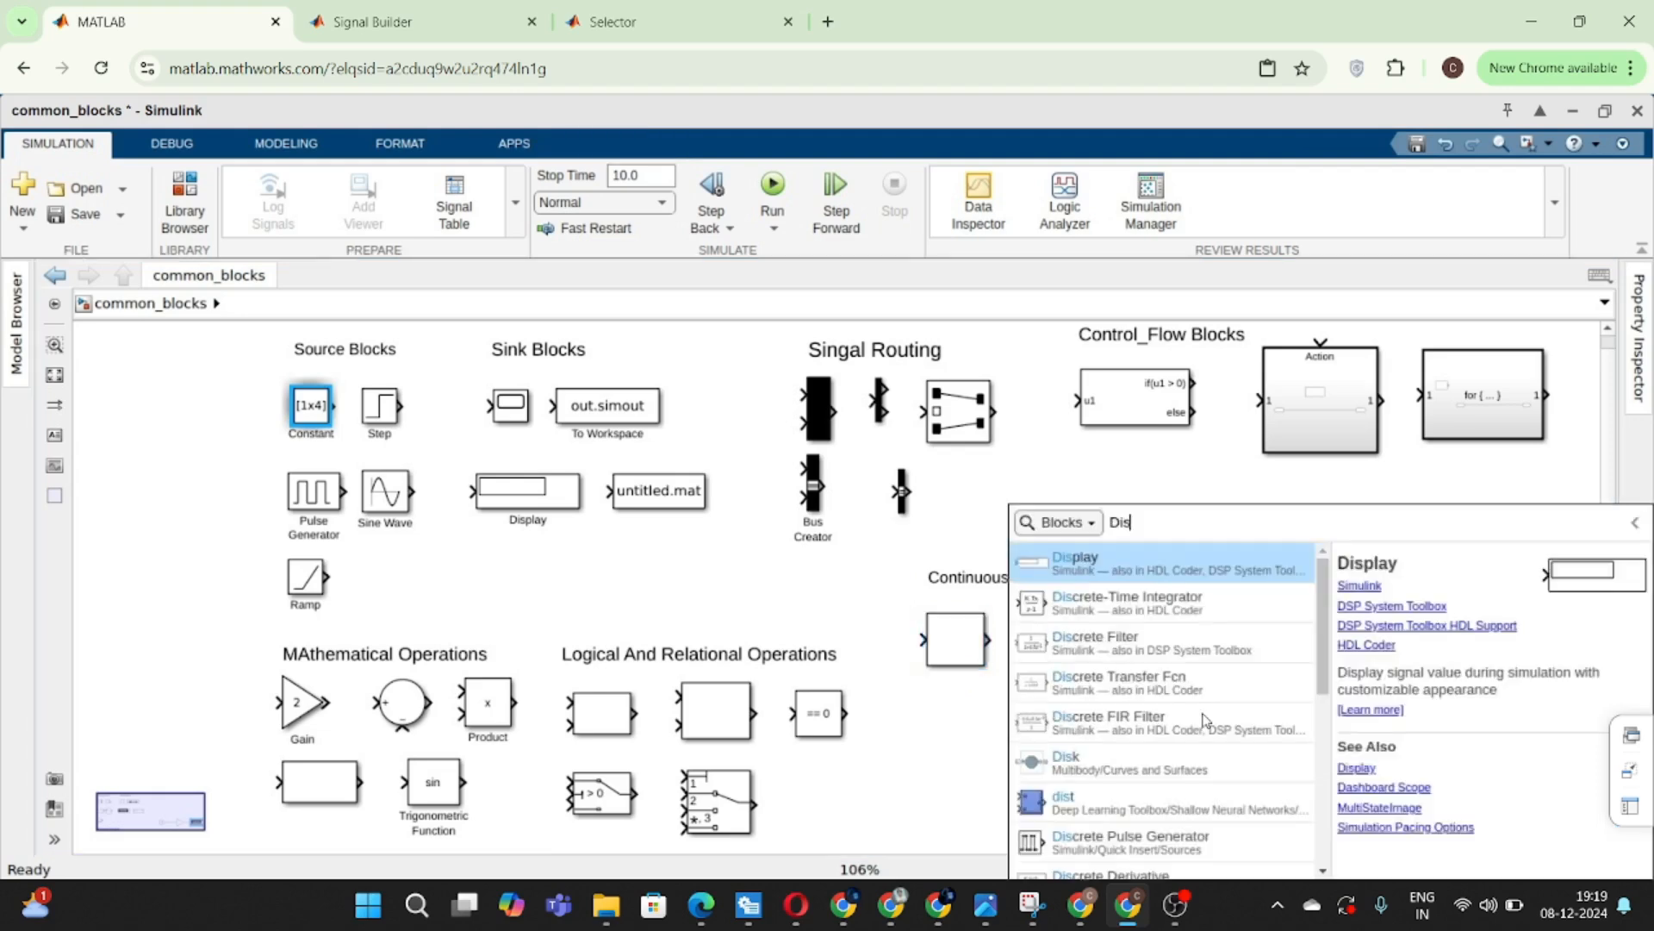
{"action": "key", "text": "Down"}
{"action": "key", "text": "Return"}
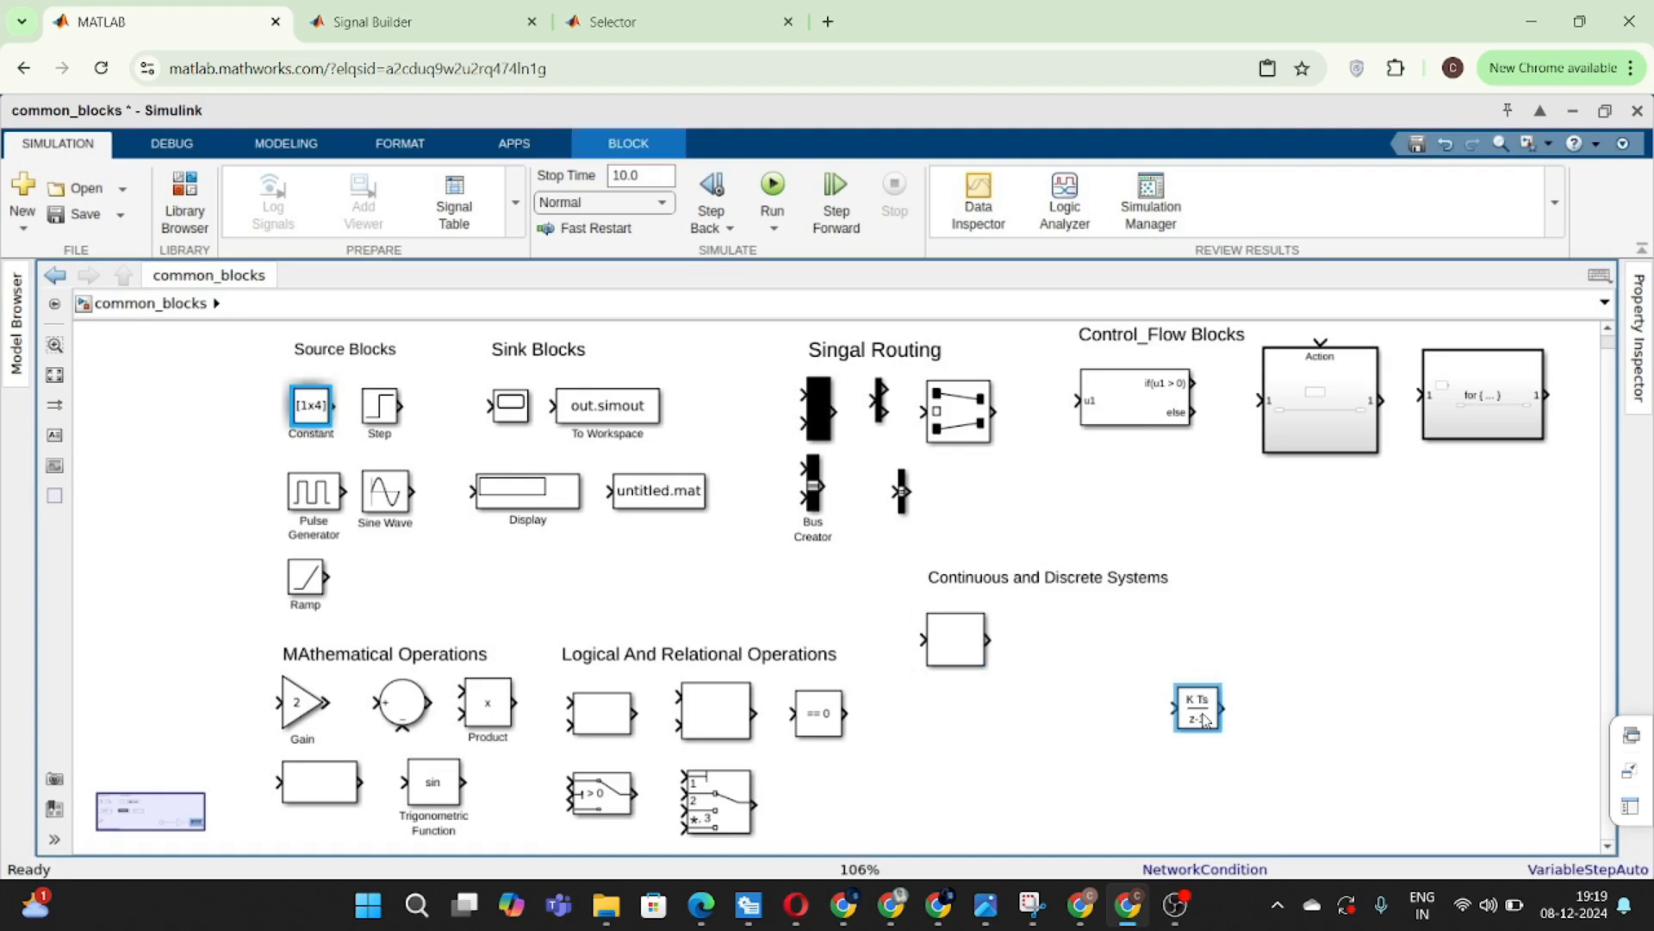
{"action": "left_click_drag", "start_coordinate": [1204, 721], "coordinate": [1094, 651]}
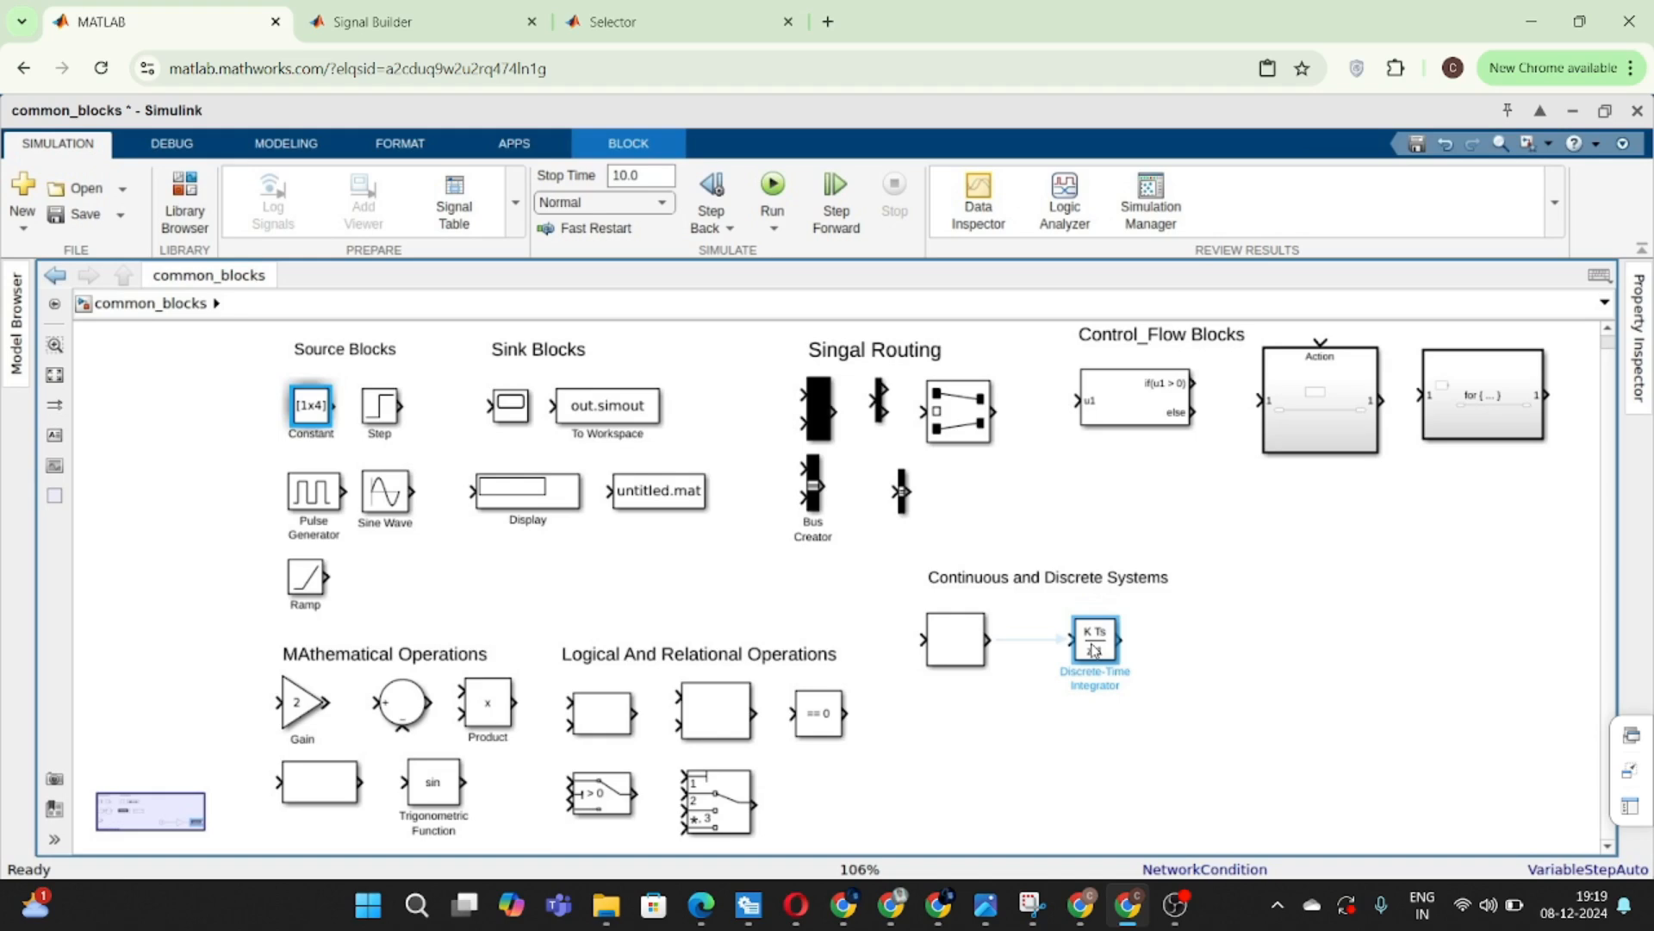
{"action": "left_click_drag", "start_coordinate": [1094, 651], "coordinate": [1094, 651]}
{"action": "left_click", "coordinate": [956, 662]}
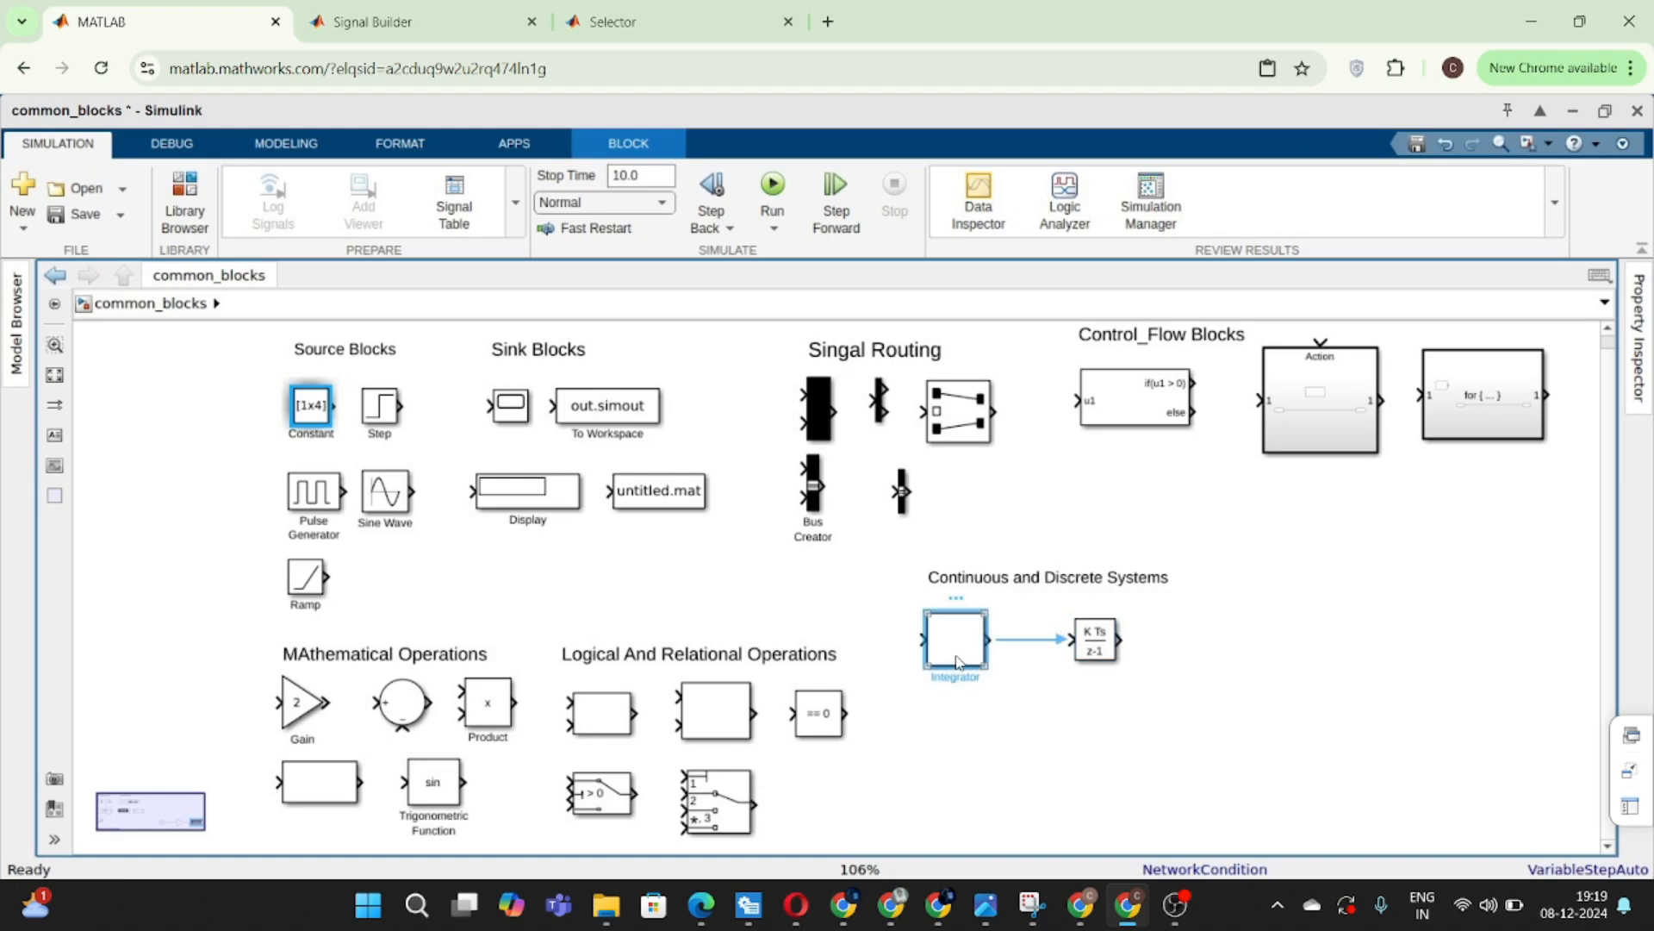
{"action": "left_click", "coordinate": [1110, 652]}
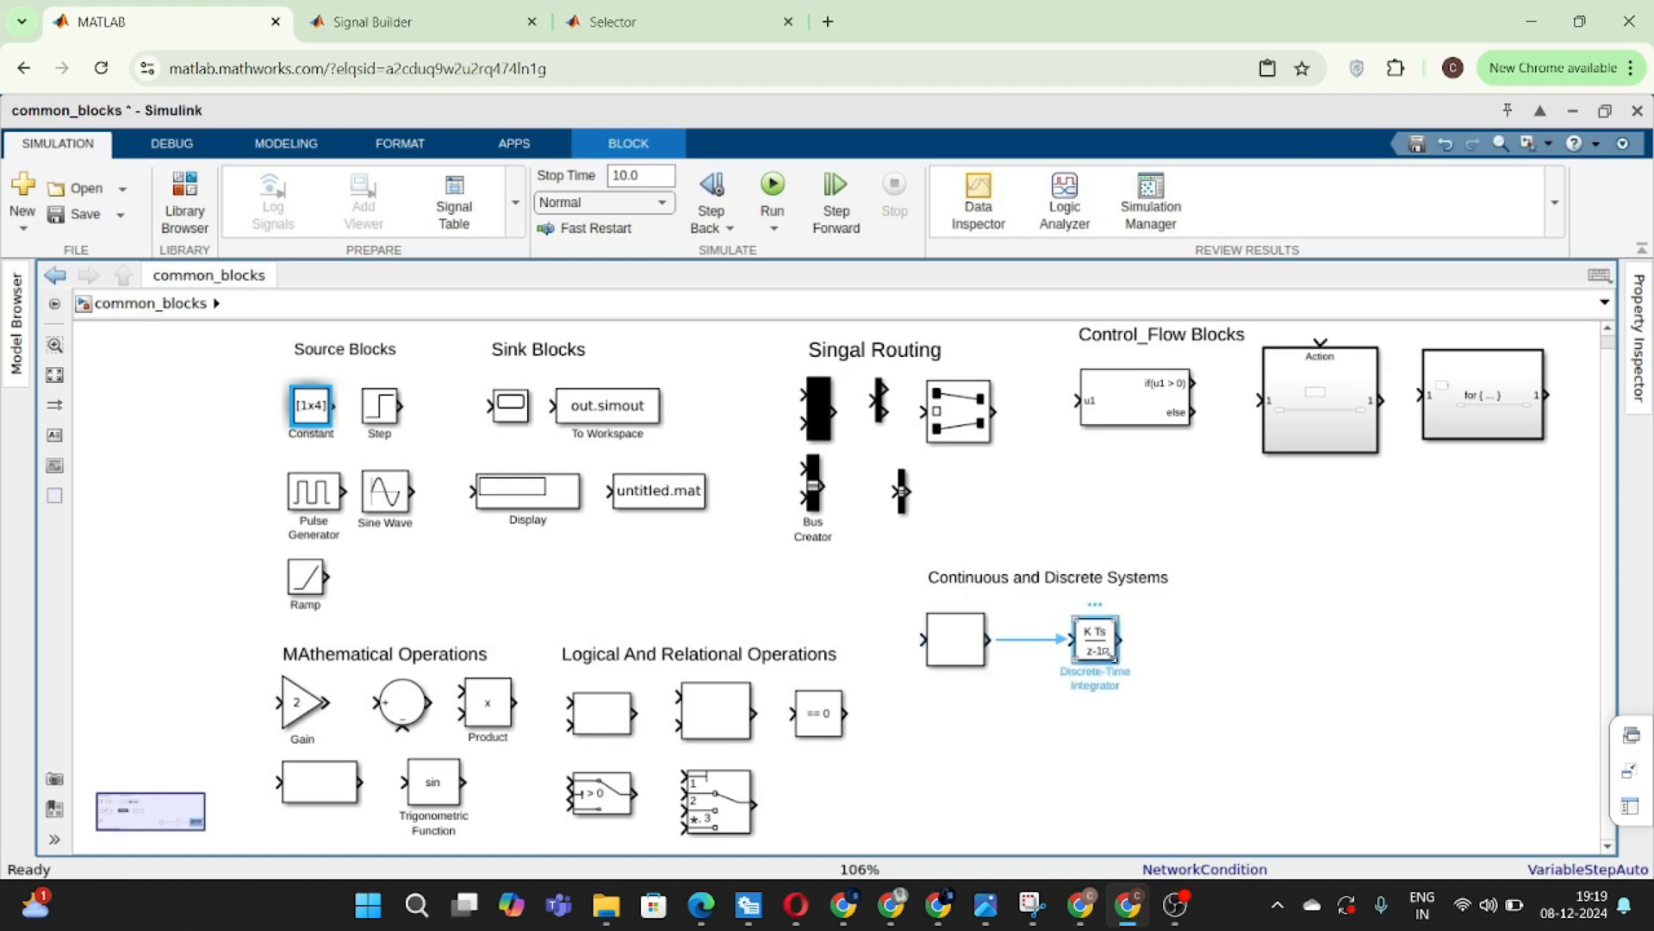
{"action": "mouse_move", "coordinate": [1109, 653]}
{"action": "left_mouse_down"}
{"action": "mouse_move", "coordinate": [1142, 672]}
{"action": "mouse_move", "coordinate": [1112, 662]}
{"action": "left_mouse_up"}
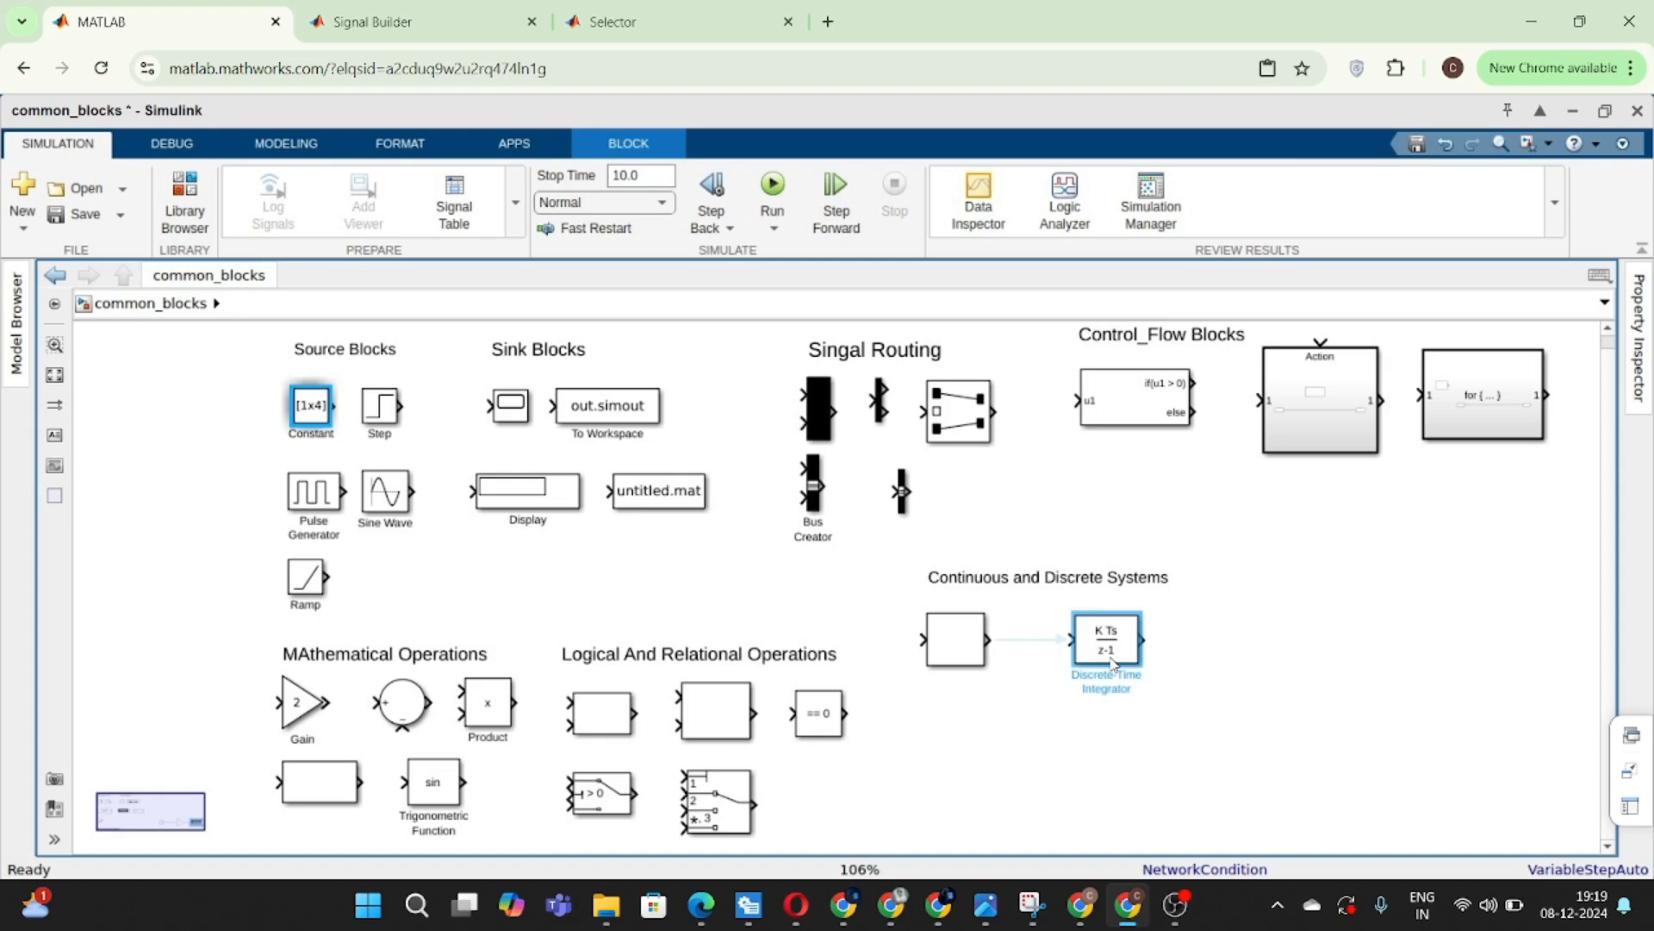
- Review the Discrete-Time Integrator's parameters and move the block closer to the Integrator
{"action": "double_click", "coordinate": [1110, 655]}
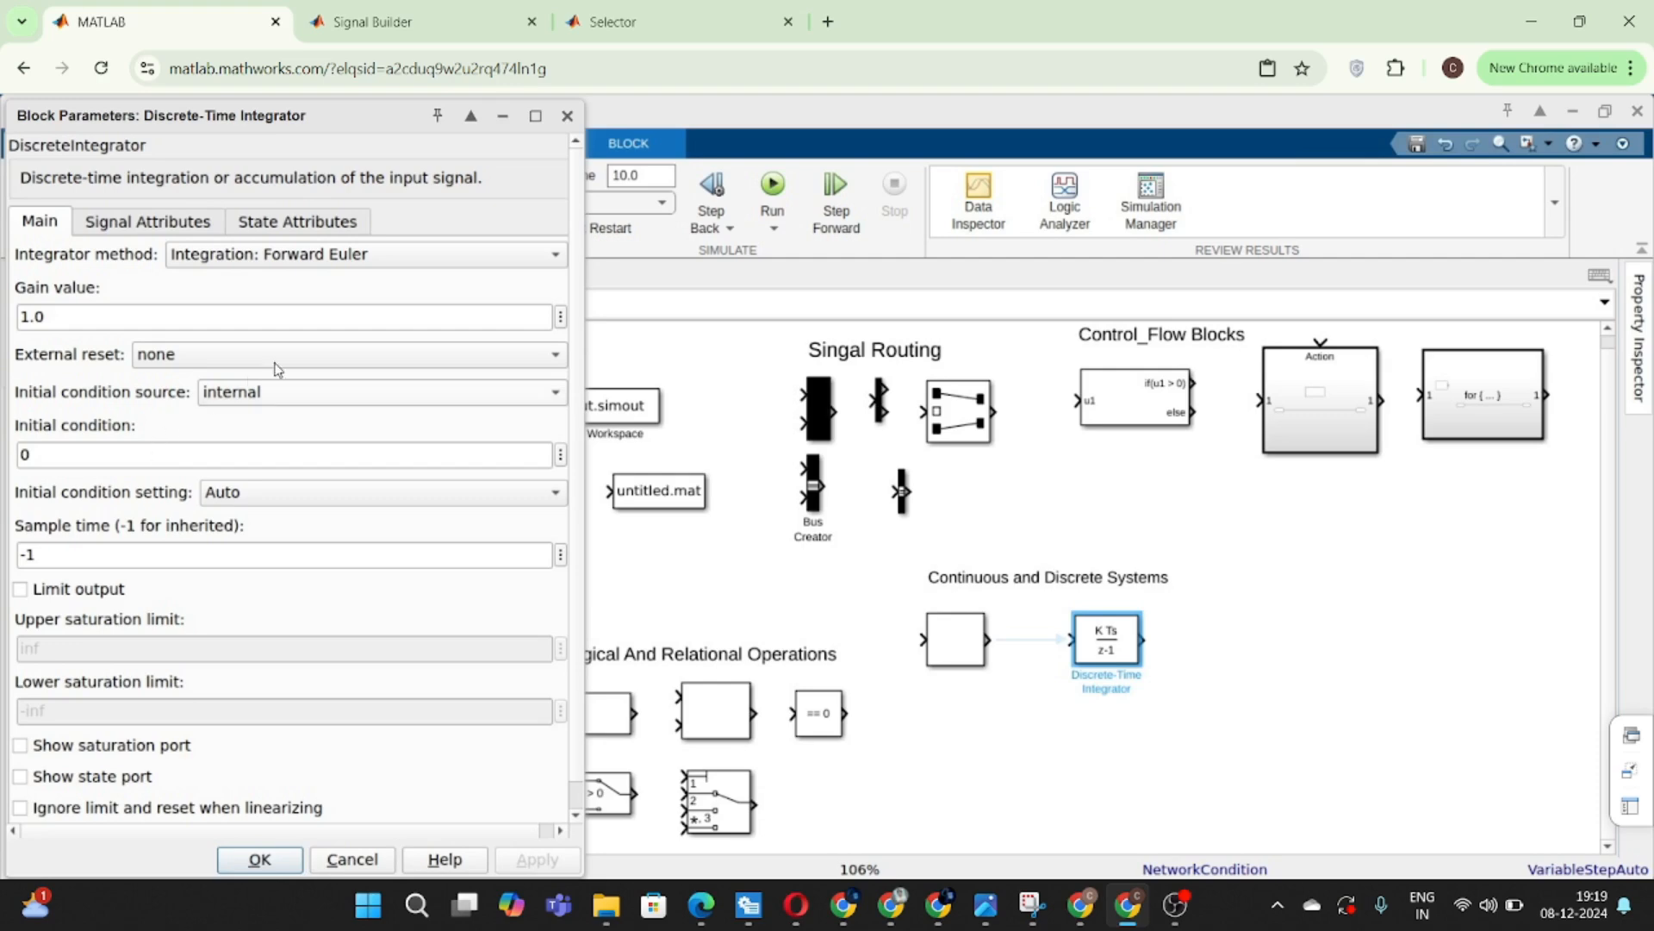
{"action": "left_click", "coordinate": [568, 116]}
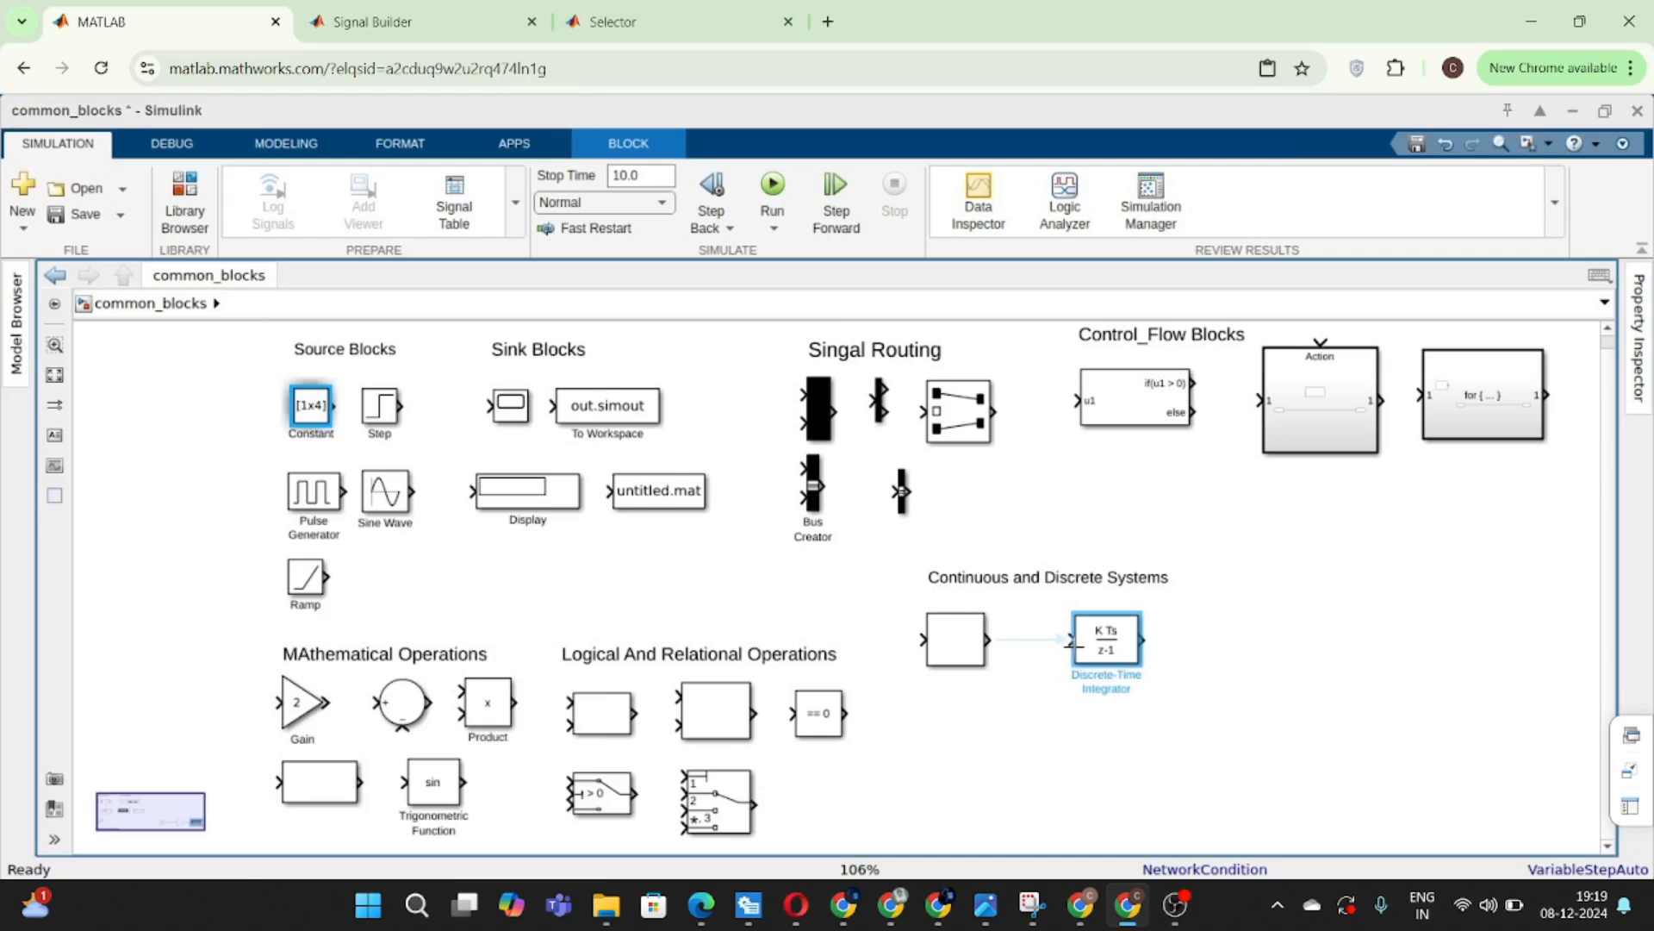
{"action": "left_click_drag", "start_coordinate": [1122, 656], "coordinate": [1069, 657]}
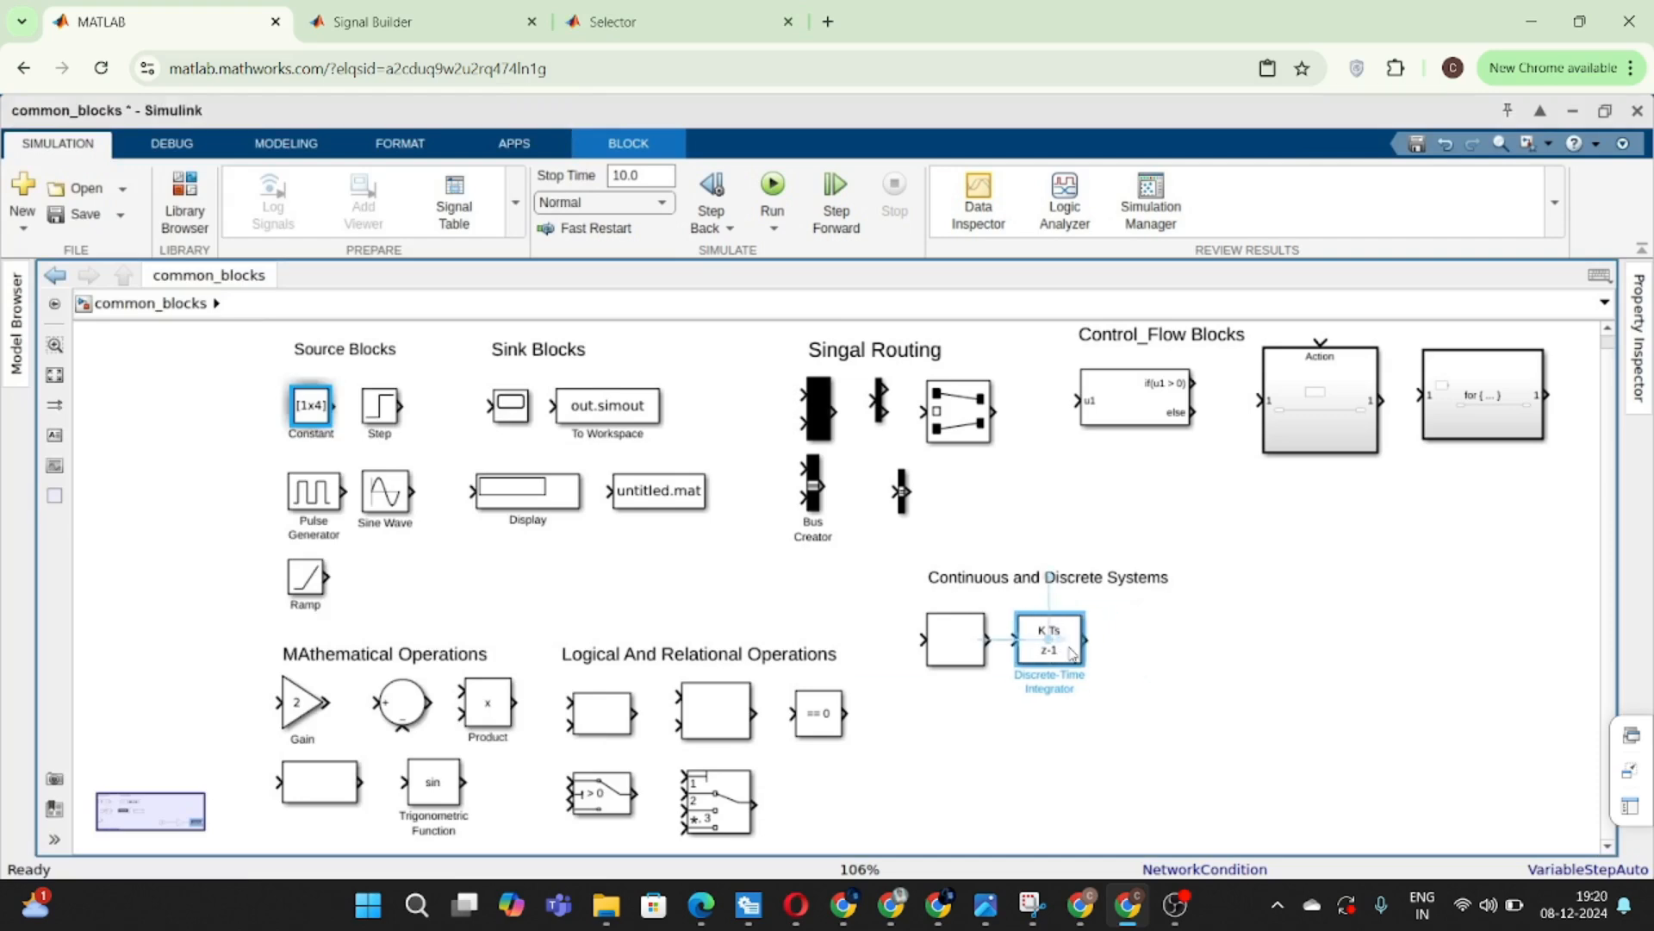
- Insert a Transfer Fcn block and place it to the right of the Discrete-Time Integrator
{"action": "left_click", "coordinate": [1230, 705]}
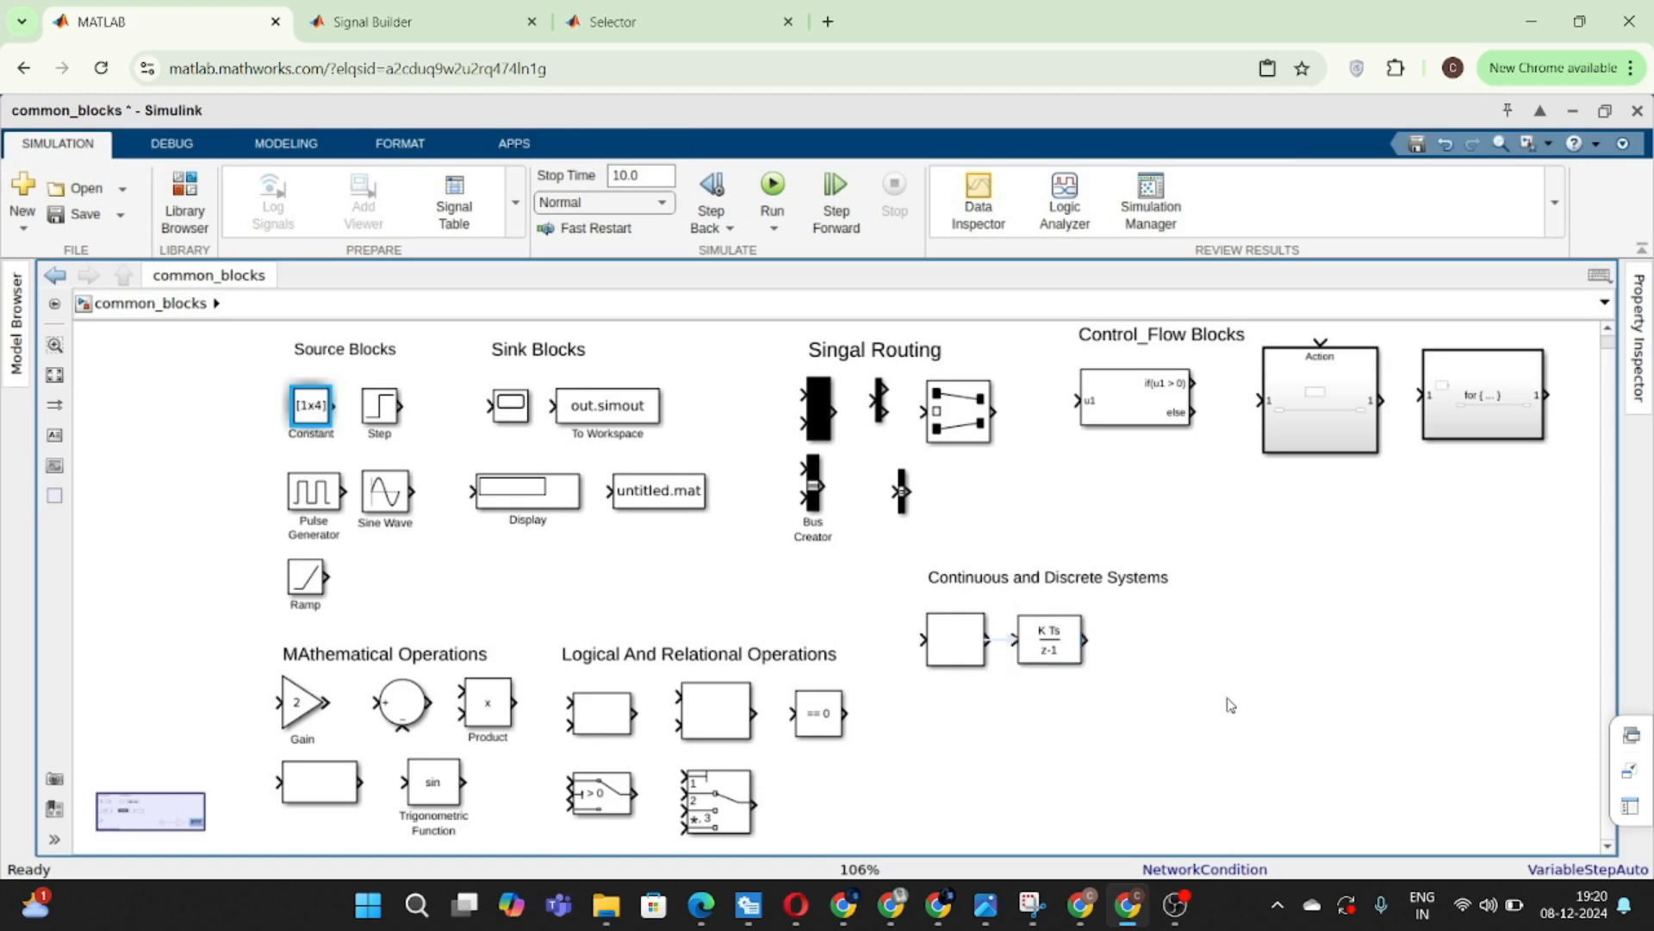
{"action": "double_click", "coordinate": [1255, 725]}
{"action": "type", "text": "T"}
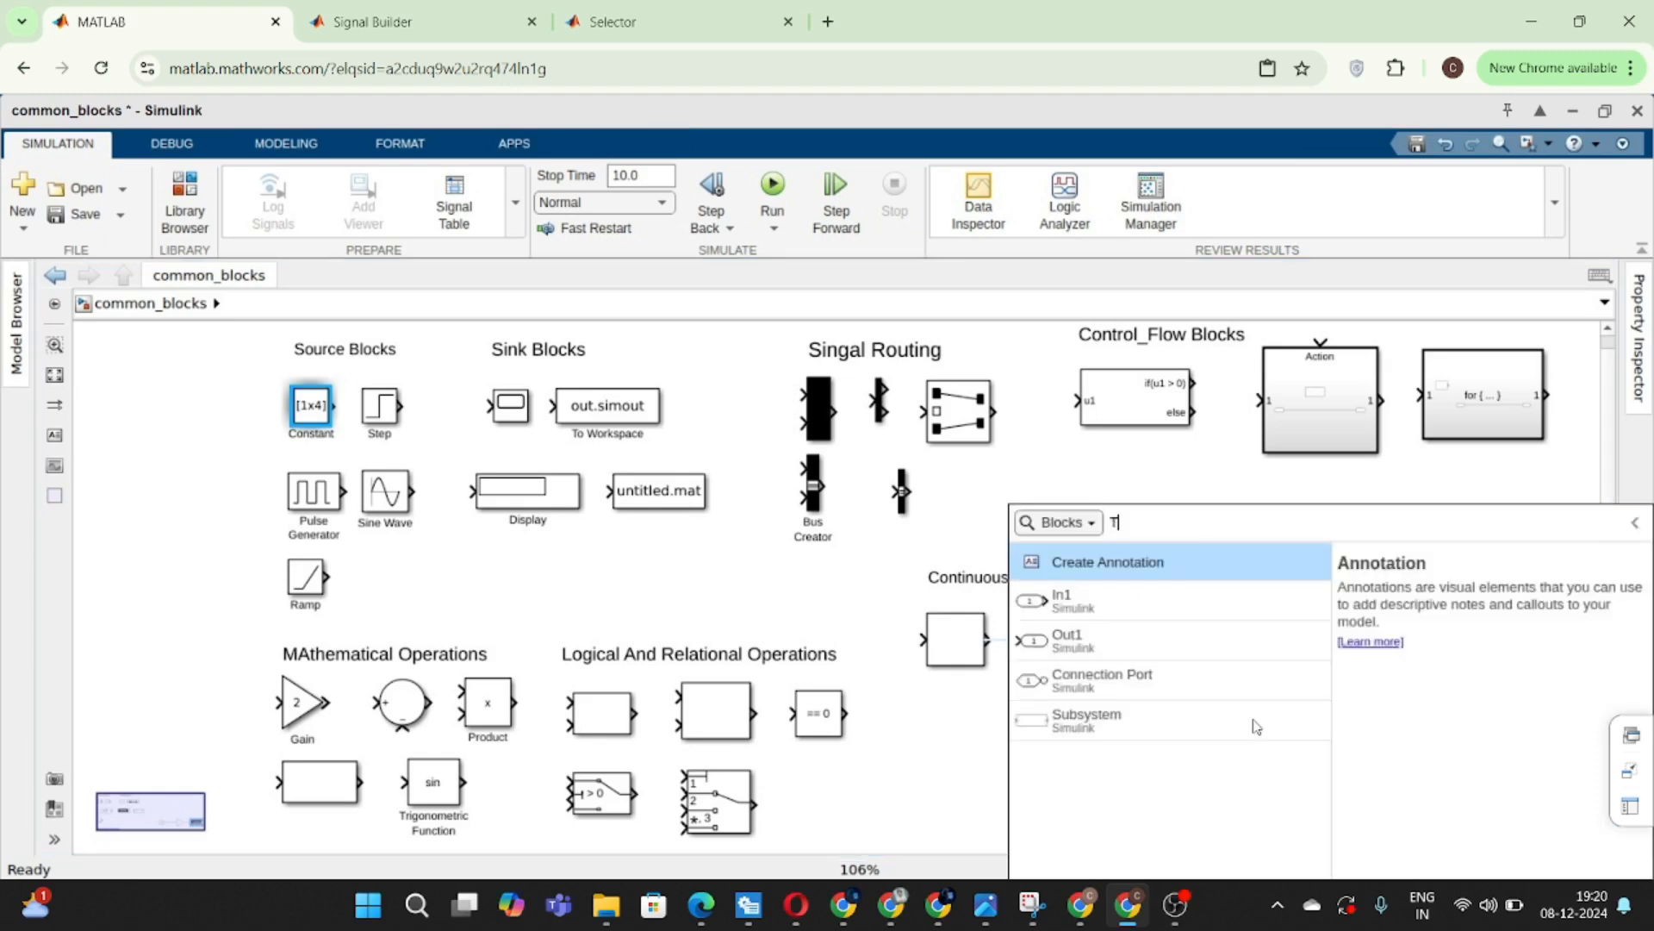
{"action": "type", "text": "ransfe"}
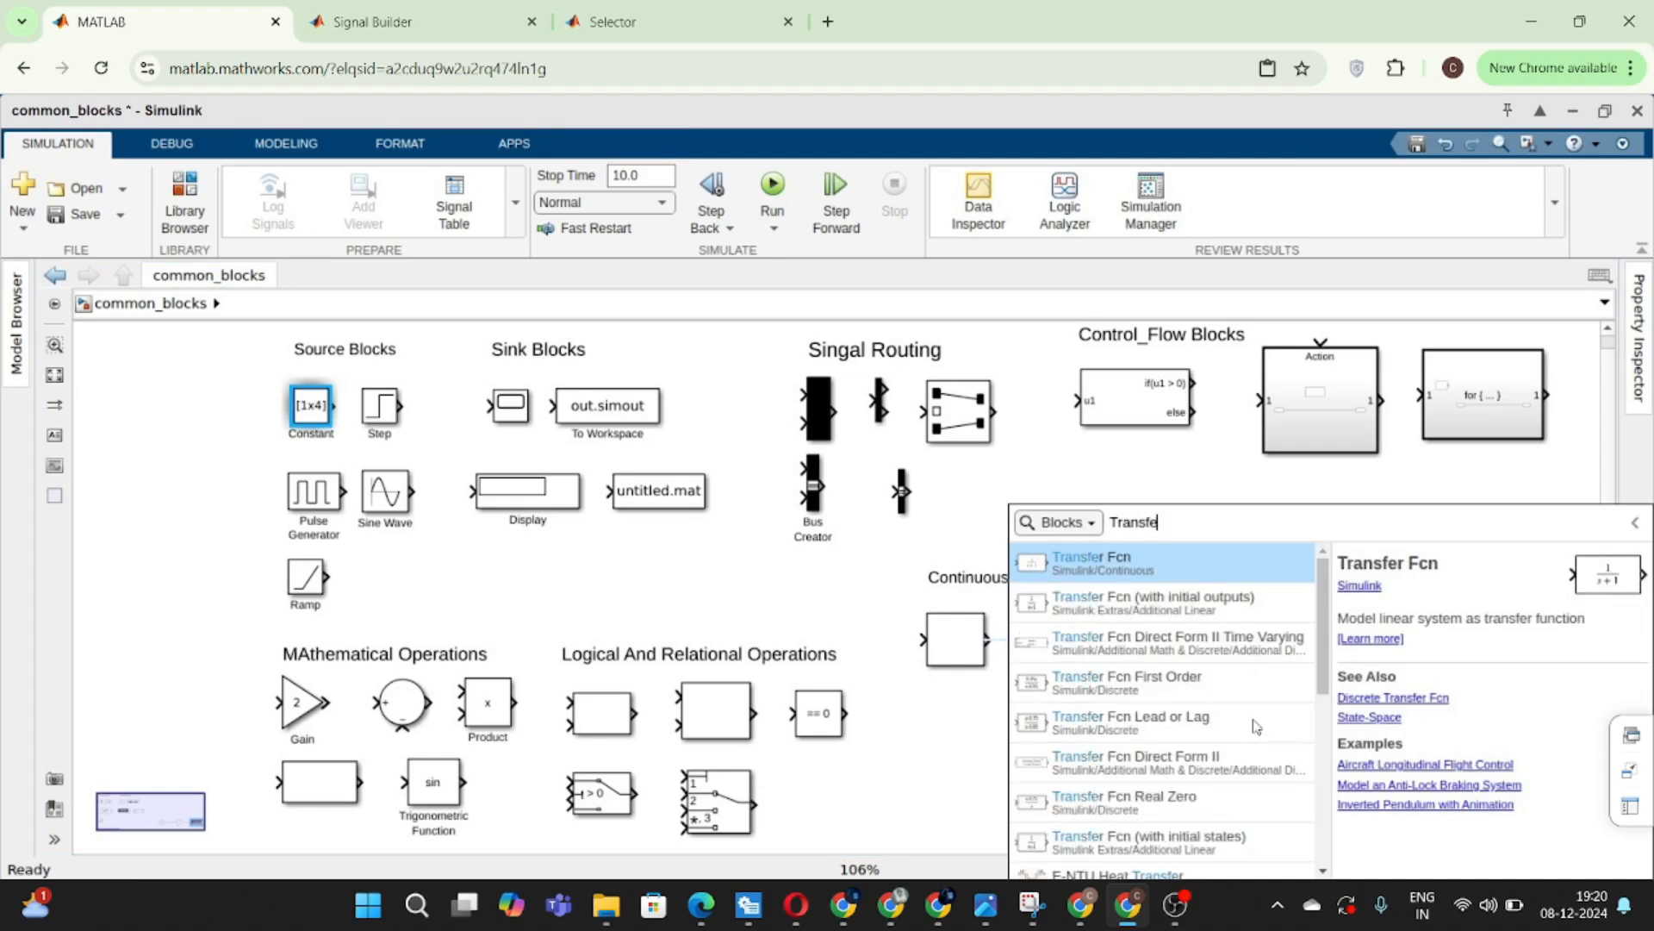
{"action": "key", "text": "Return"}
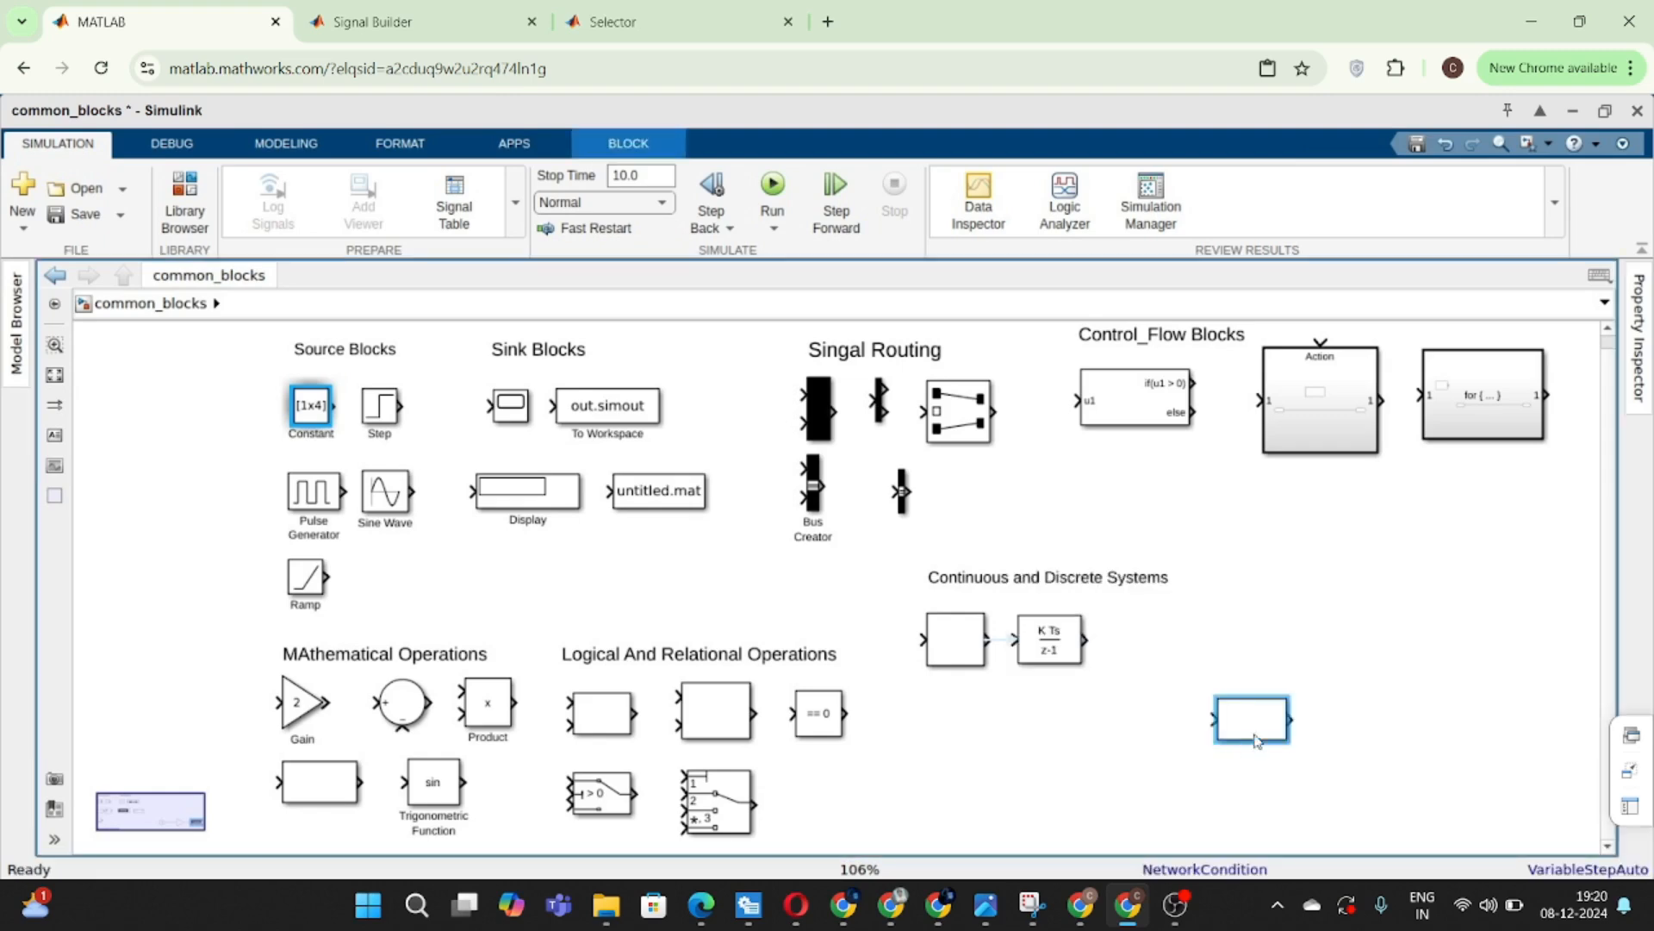
{"action": "left_click_drag", "start_coordinate": [1255, 741], "coordinate": [1182, 656]}
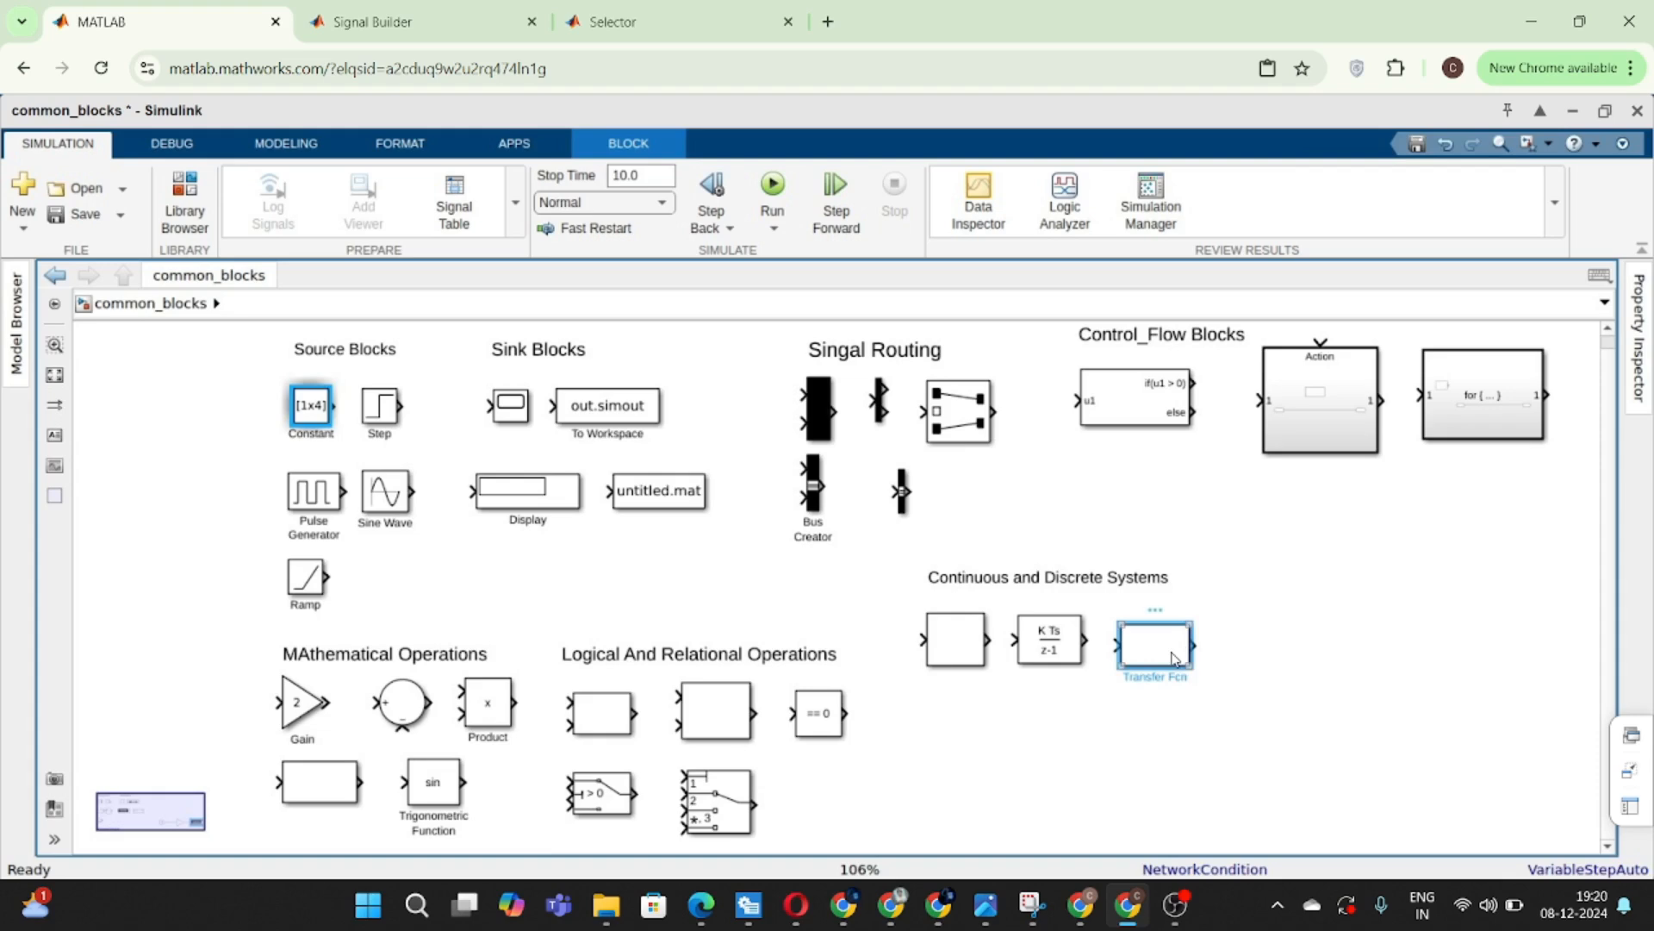
- Review the Transfer Fcn block's parameters and align the block in line with the two integrators
{"action": "double_click", "coordinate": [1171, 658]}
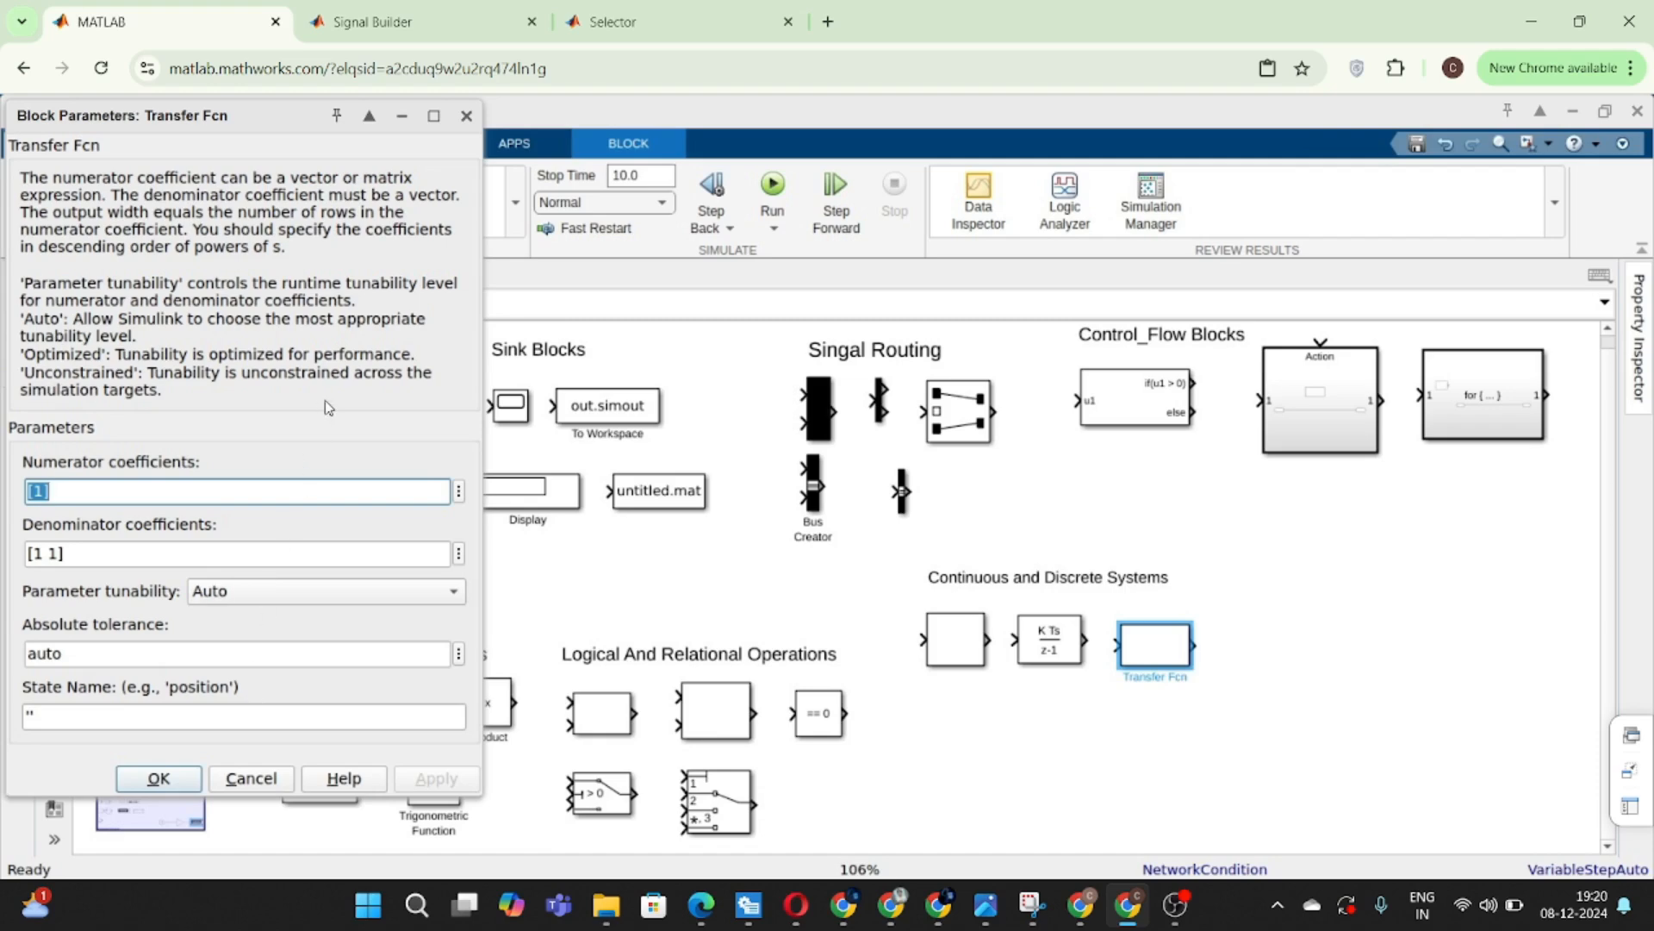
{"action": "left_click", "coordinate": [466, 116]}
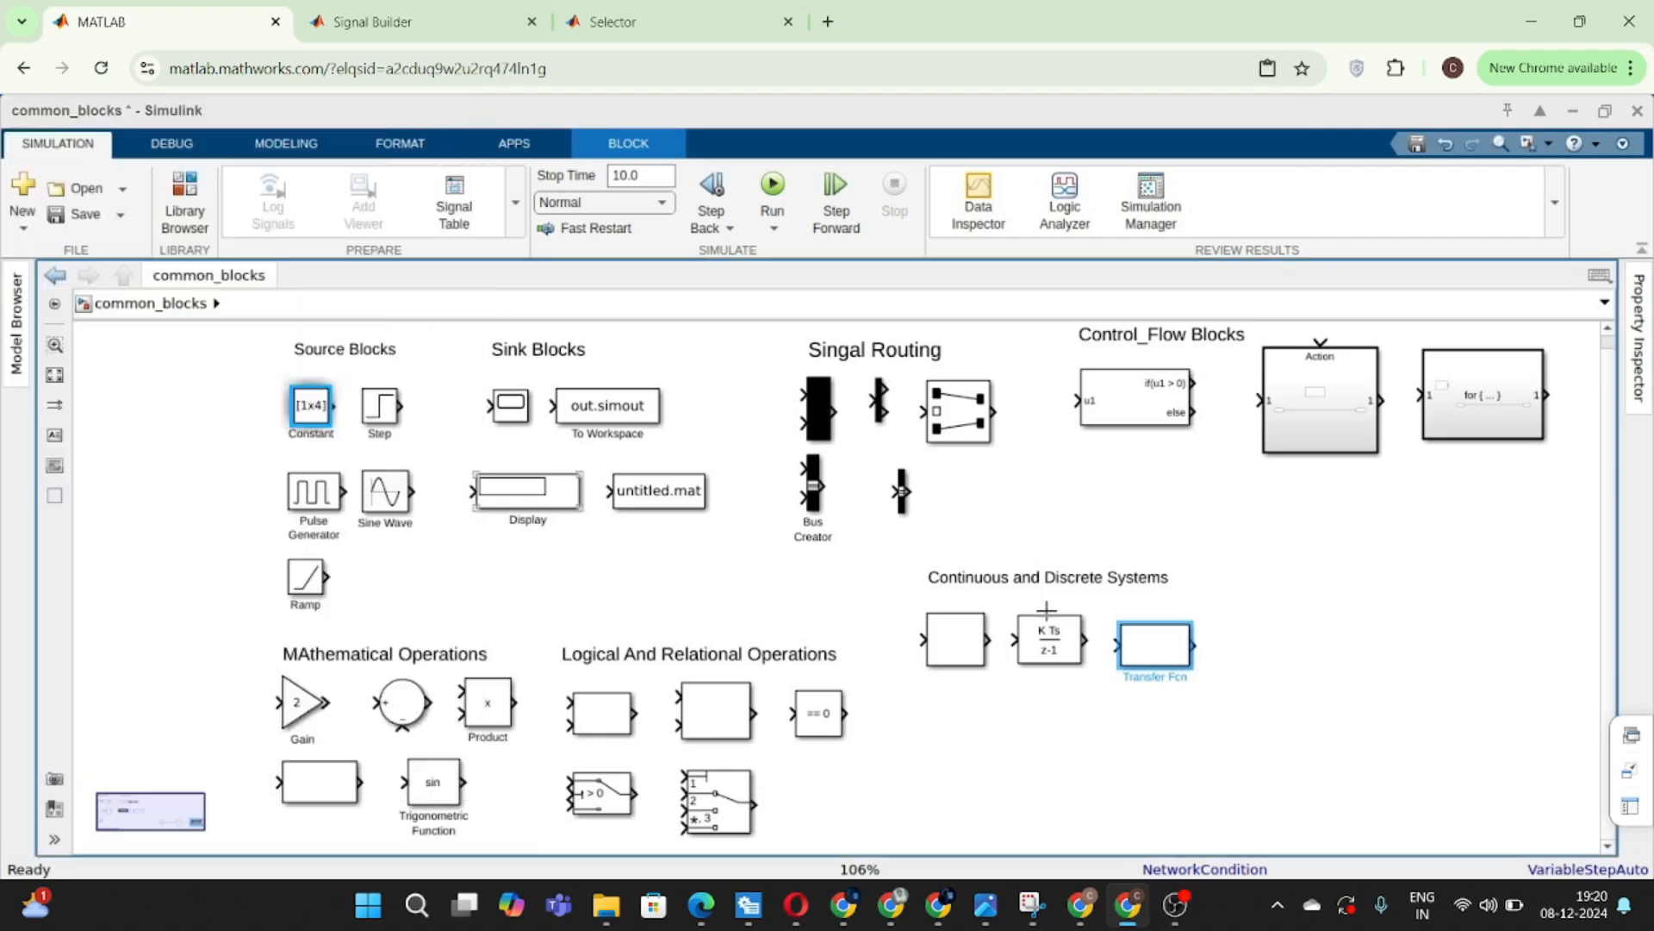
{"action": "left_click_drag", "start_coordinate": [1165, 648], "coordinate": [1160, 642]}
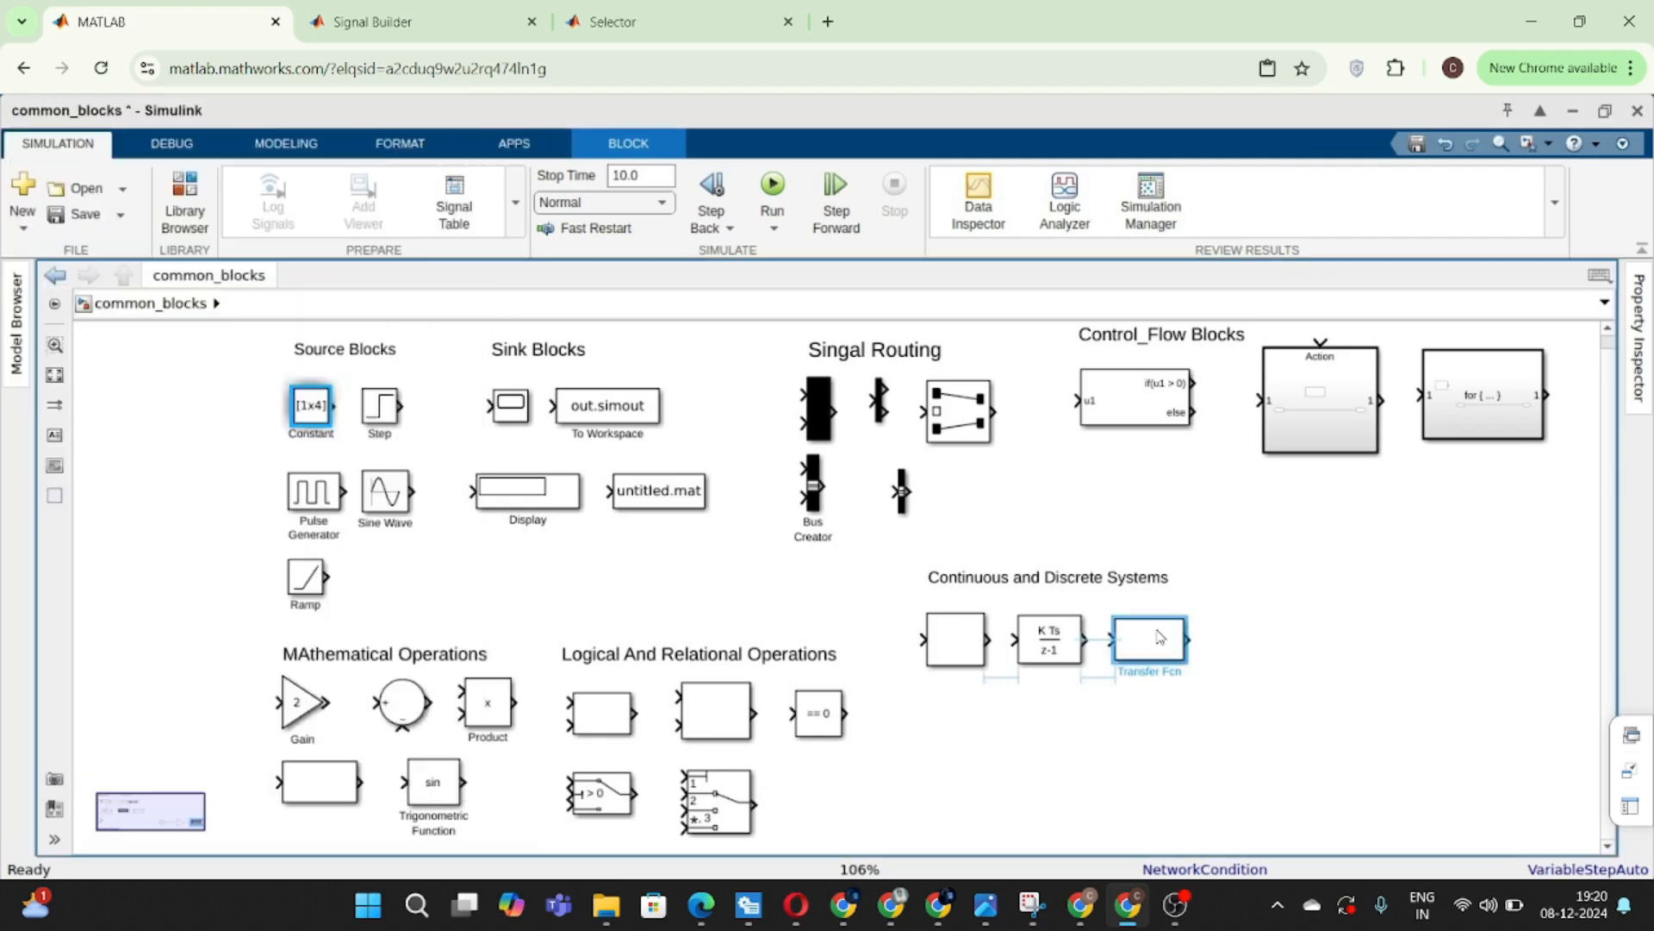
{"action": "left_click", "coordinate": [1247, 770]}
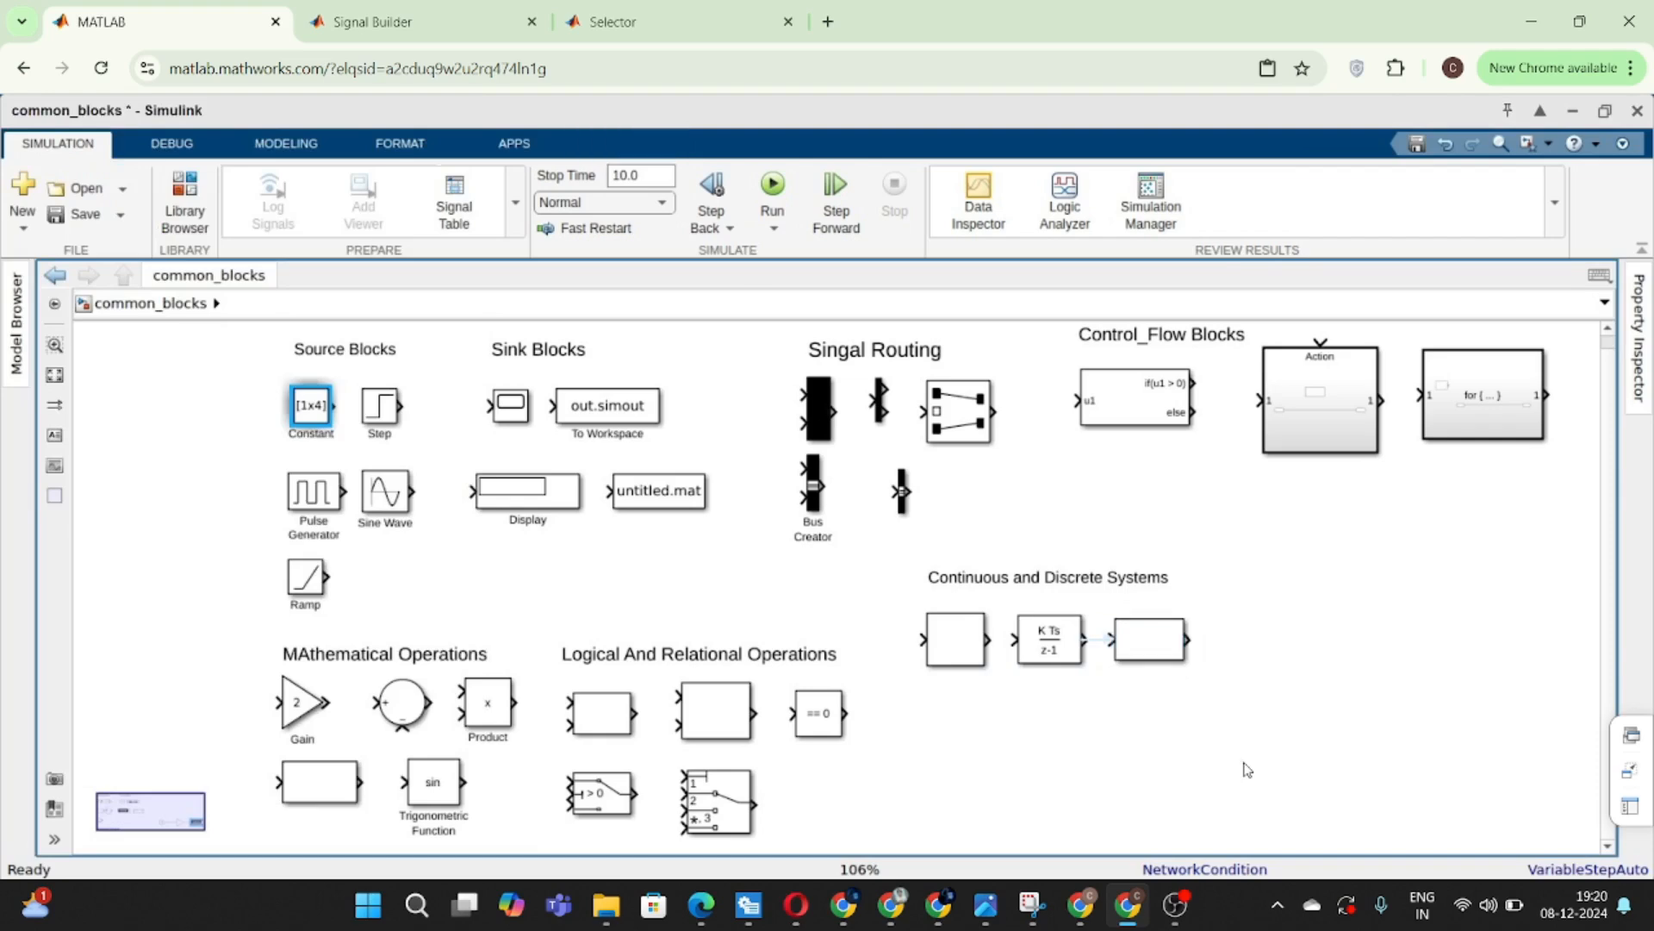
- Insert a State-Space block, place it below the integrator blocks and enlarge it
{"action": "double_click", "coordinate": [1163, 807]}
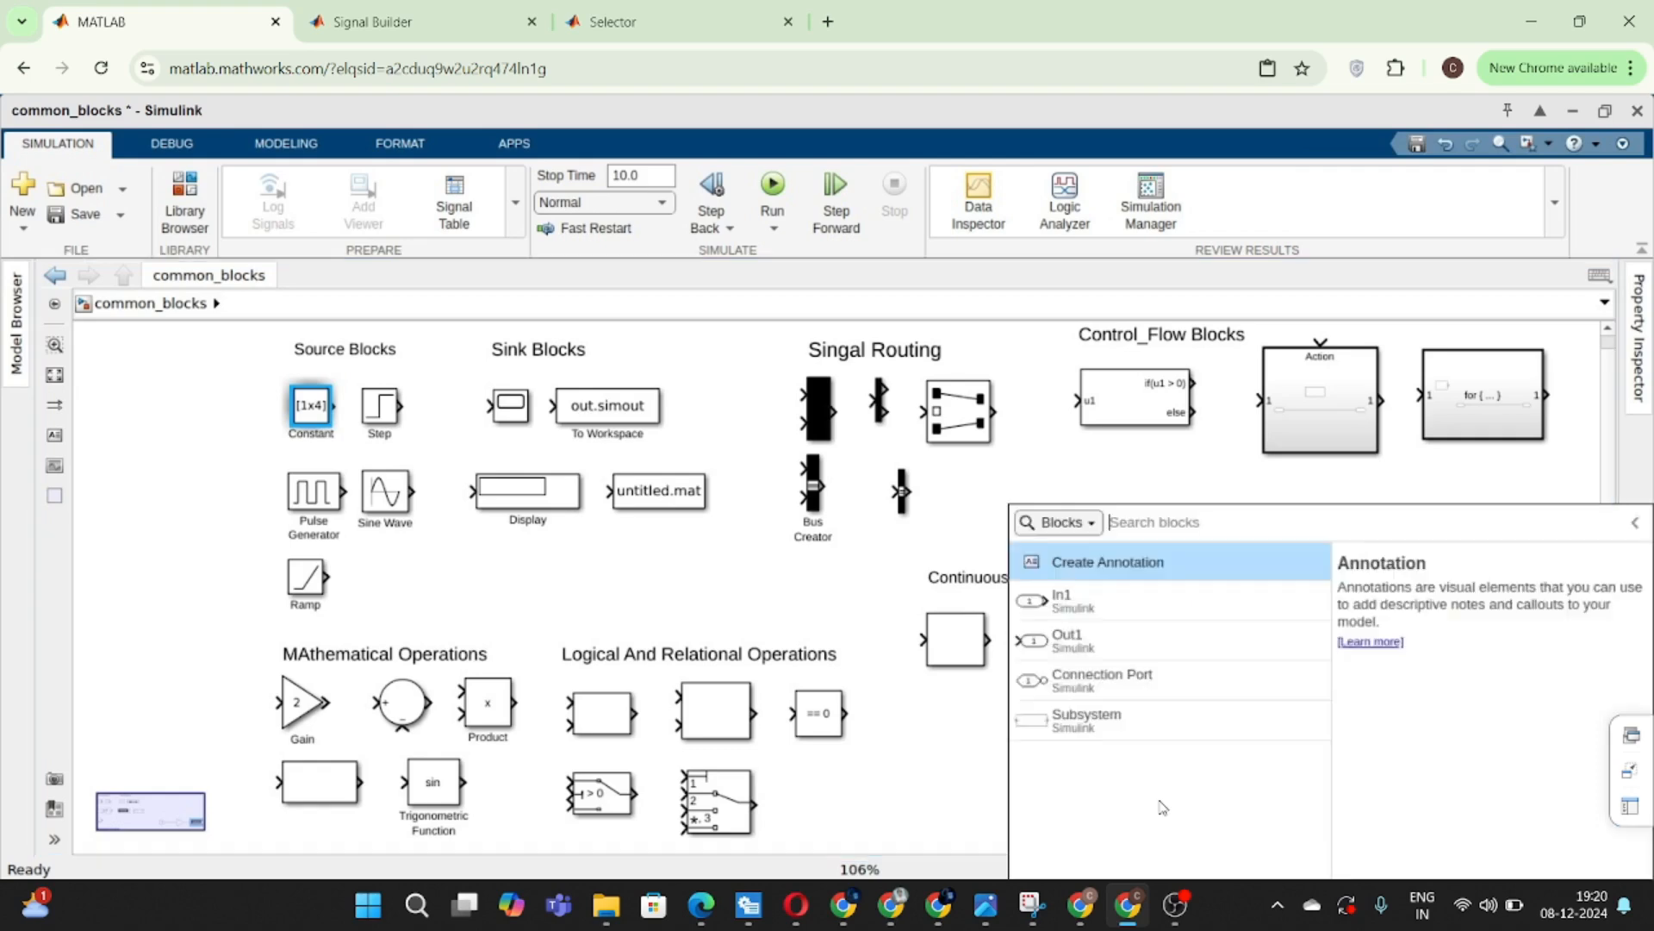
{"action": "type", "text": "State"}
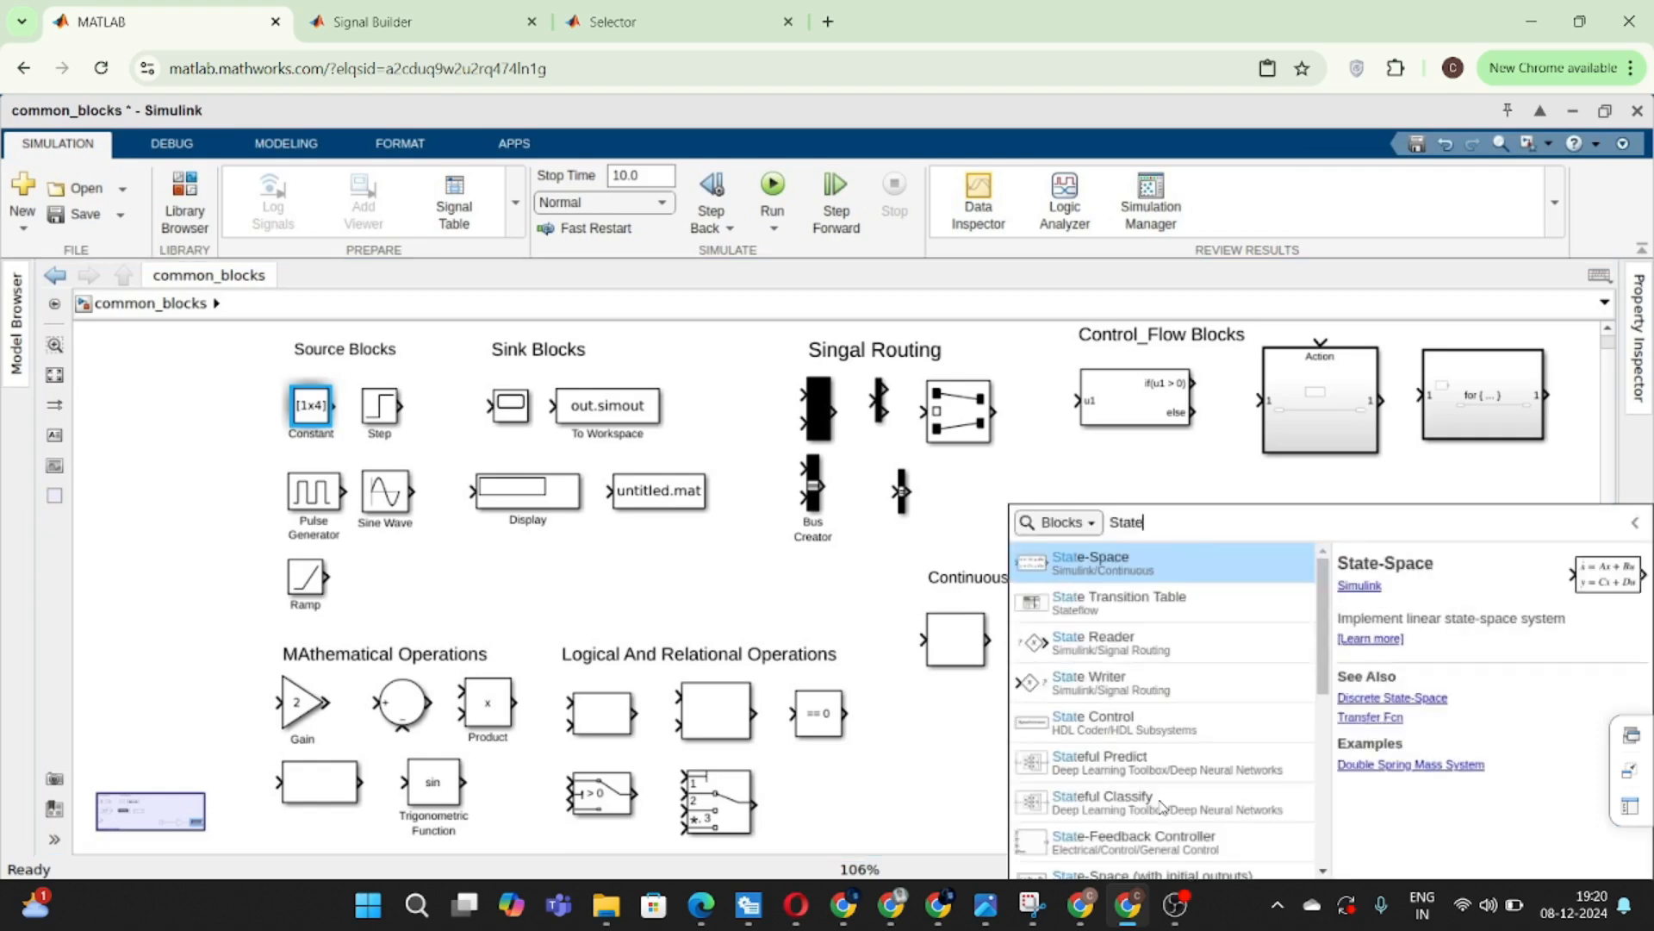
{"action": "key", "text": "Return"}
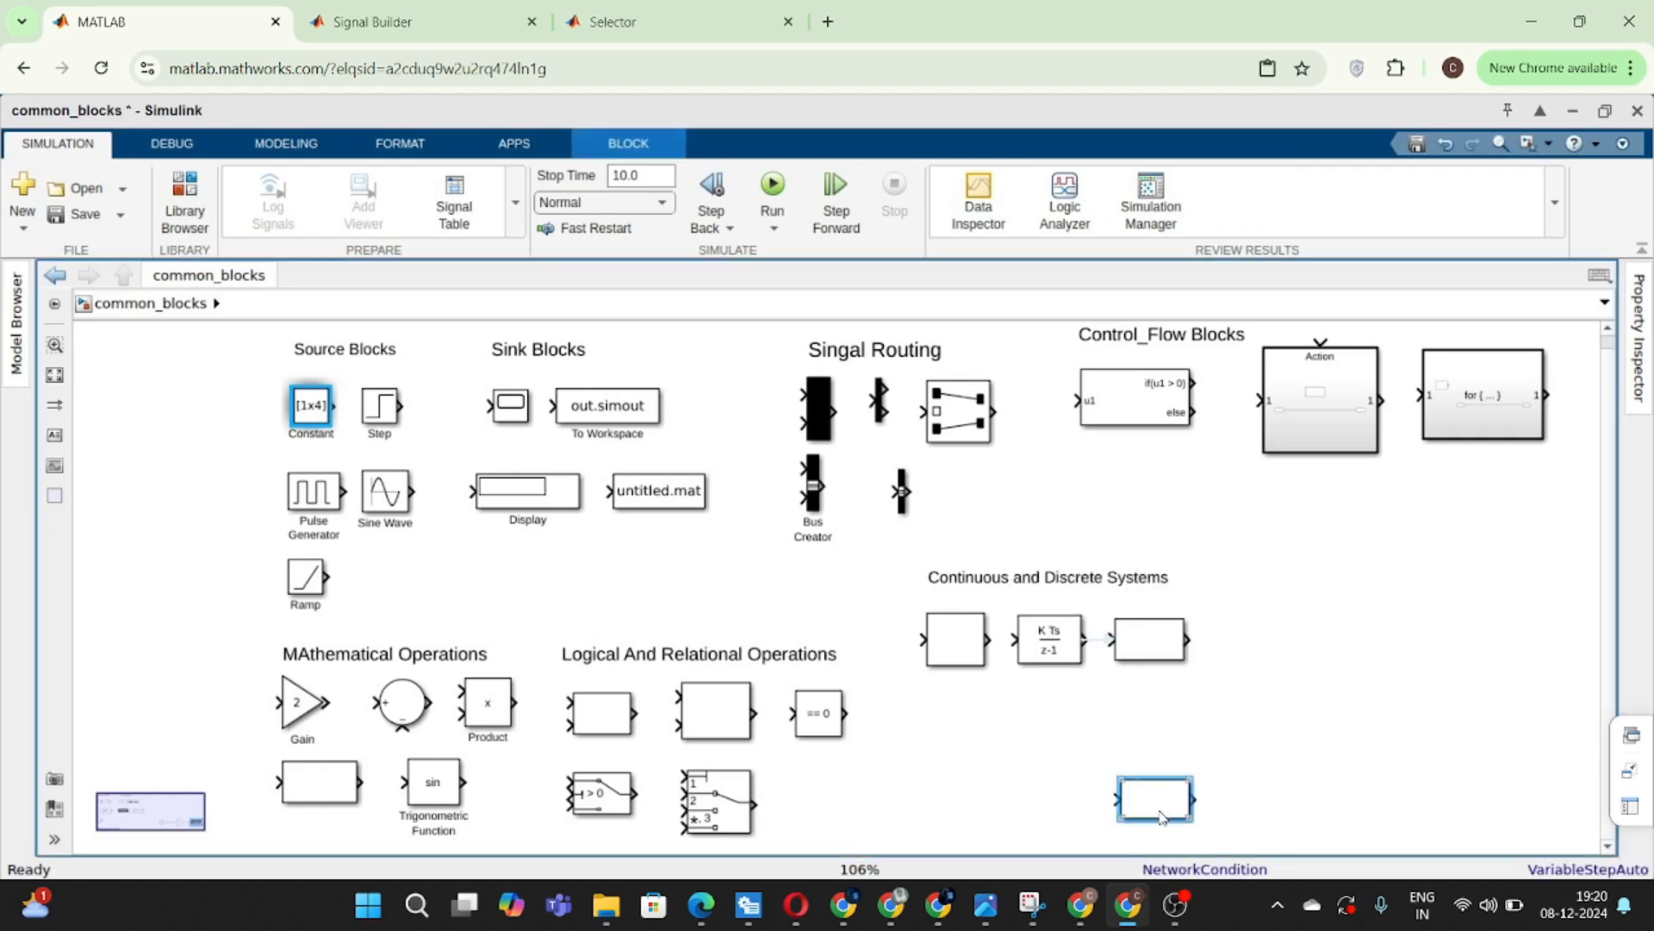
{"action": "left_click_drag", "start_coordinate": [1162, 807], "coordinate": [1046, 757]}
- Review the State-Space block's parameters and align its left edge with the Integrator above
{"action": "double_click", "coordinate": [996, 746]}
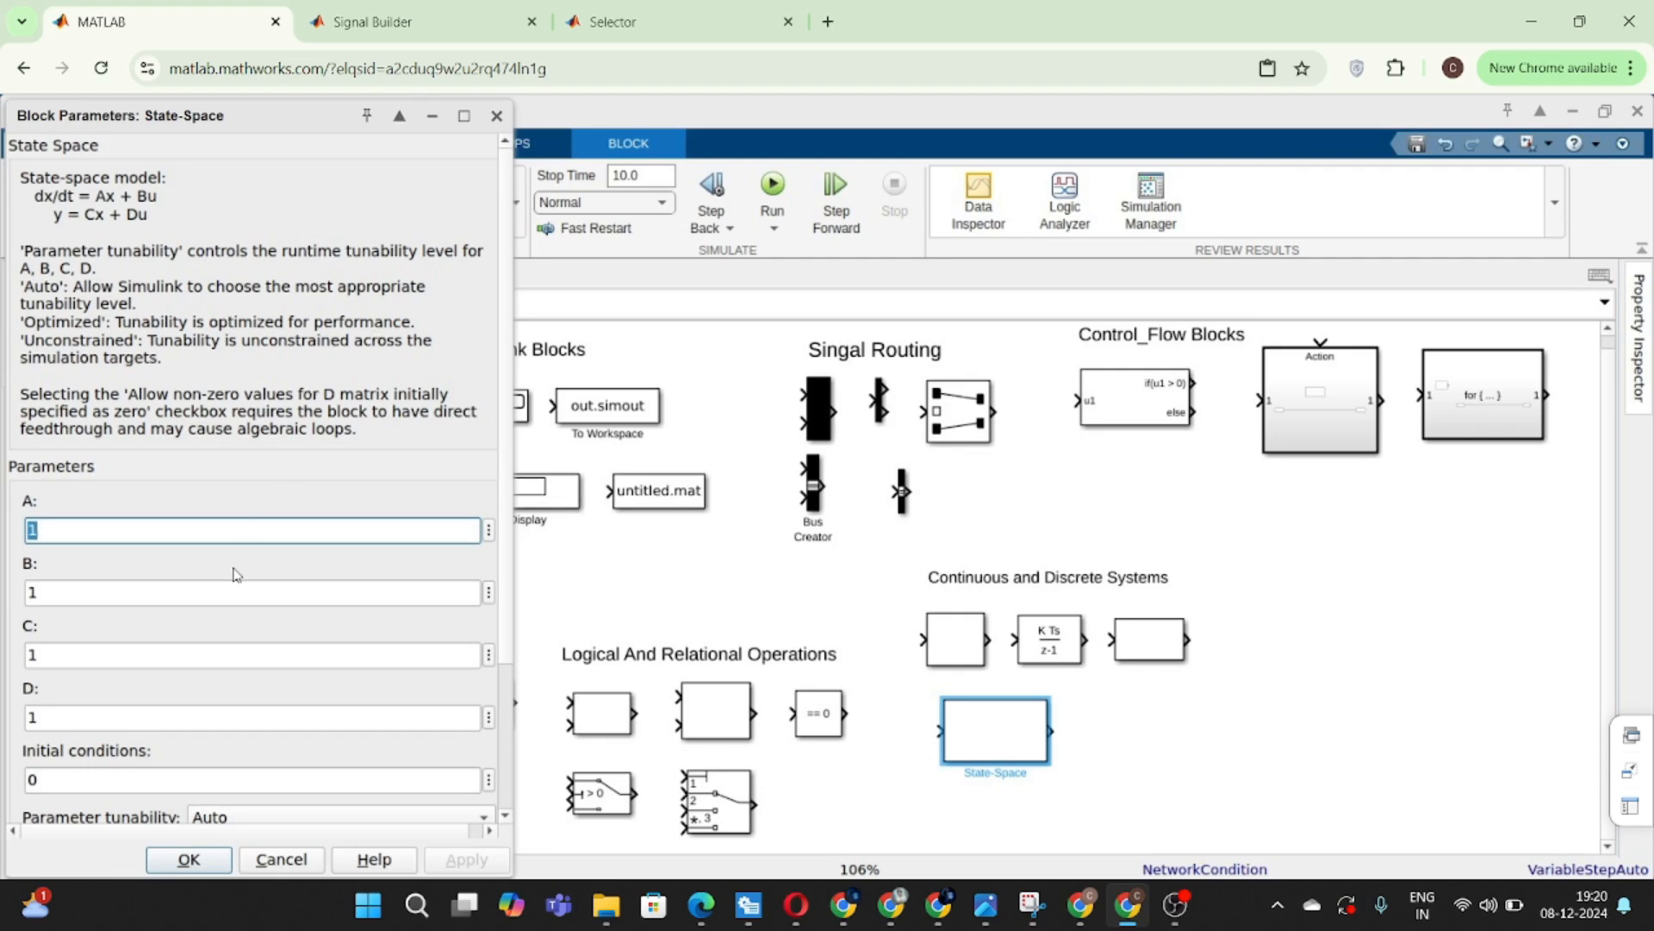
{"action": "scroll", "coordinate": [301, 431], "scroll_direction": "down", "scroll_amount": 3}
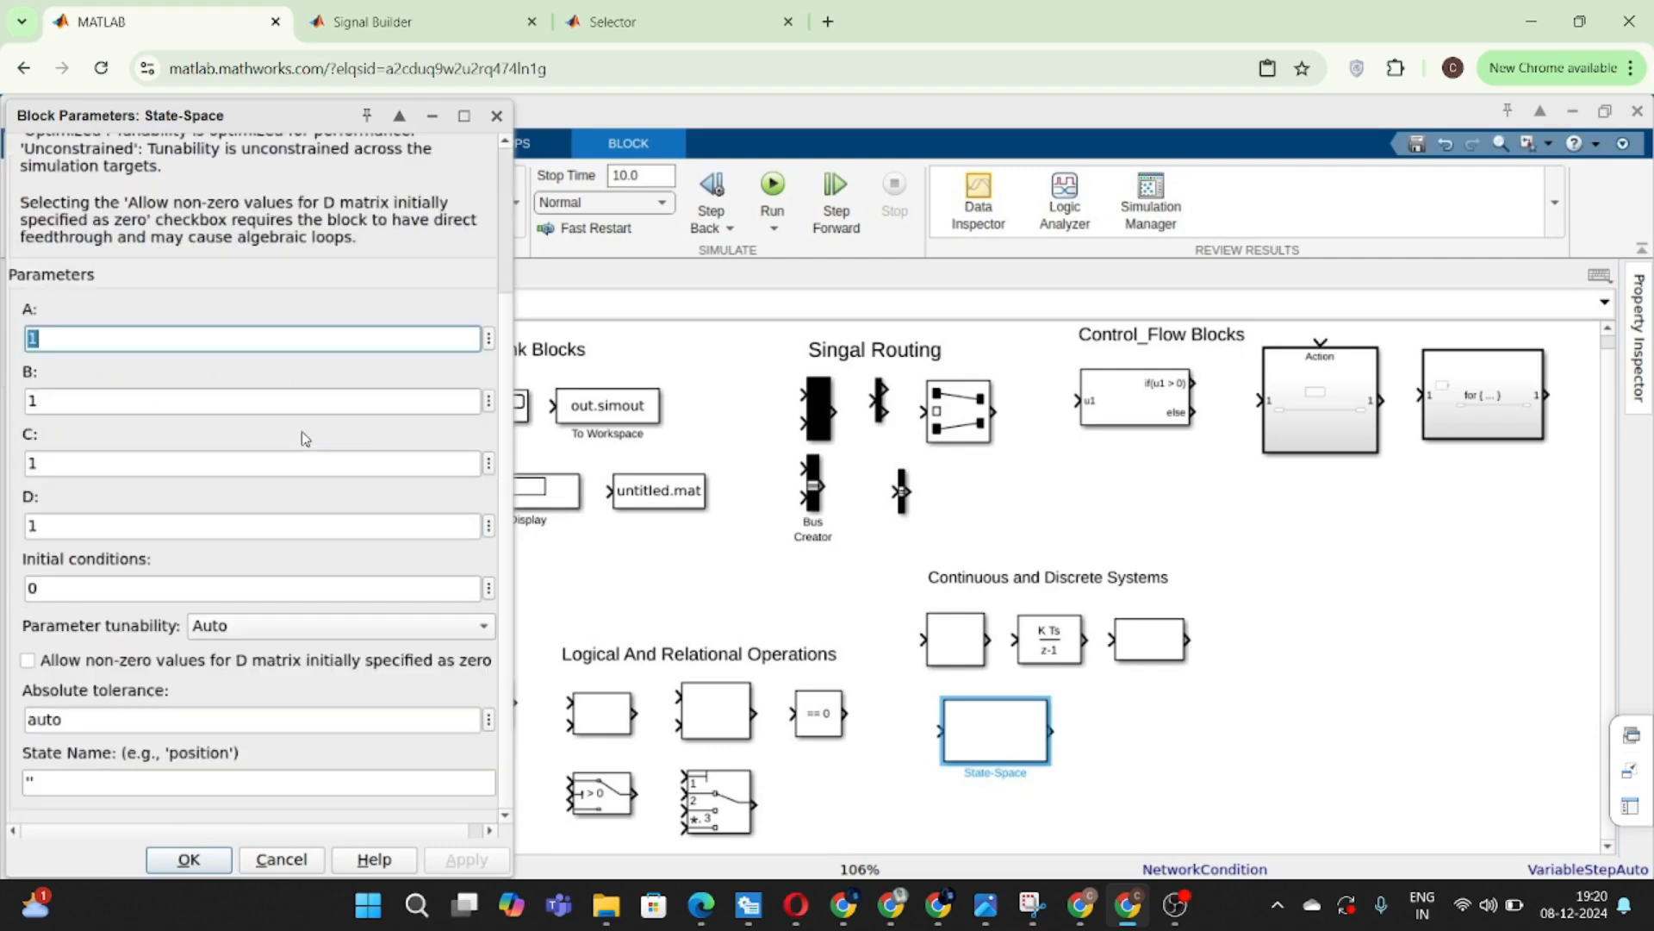
{"action": "left_click", "coordinate": [496, 115]}
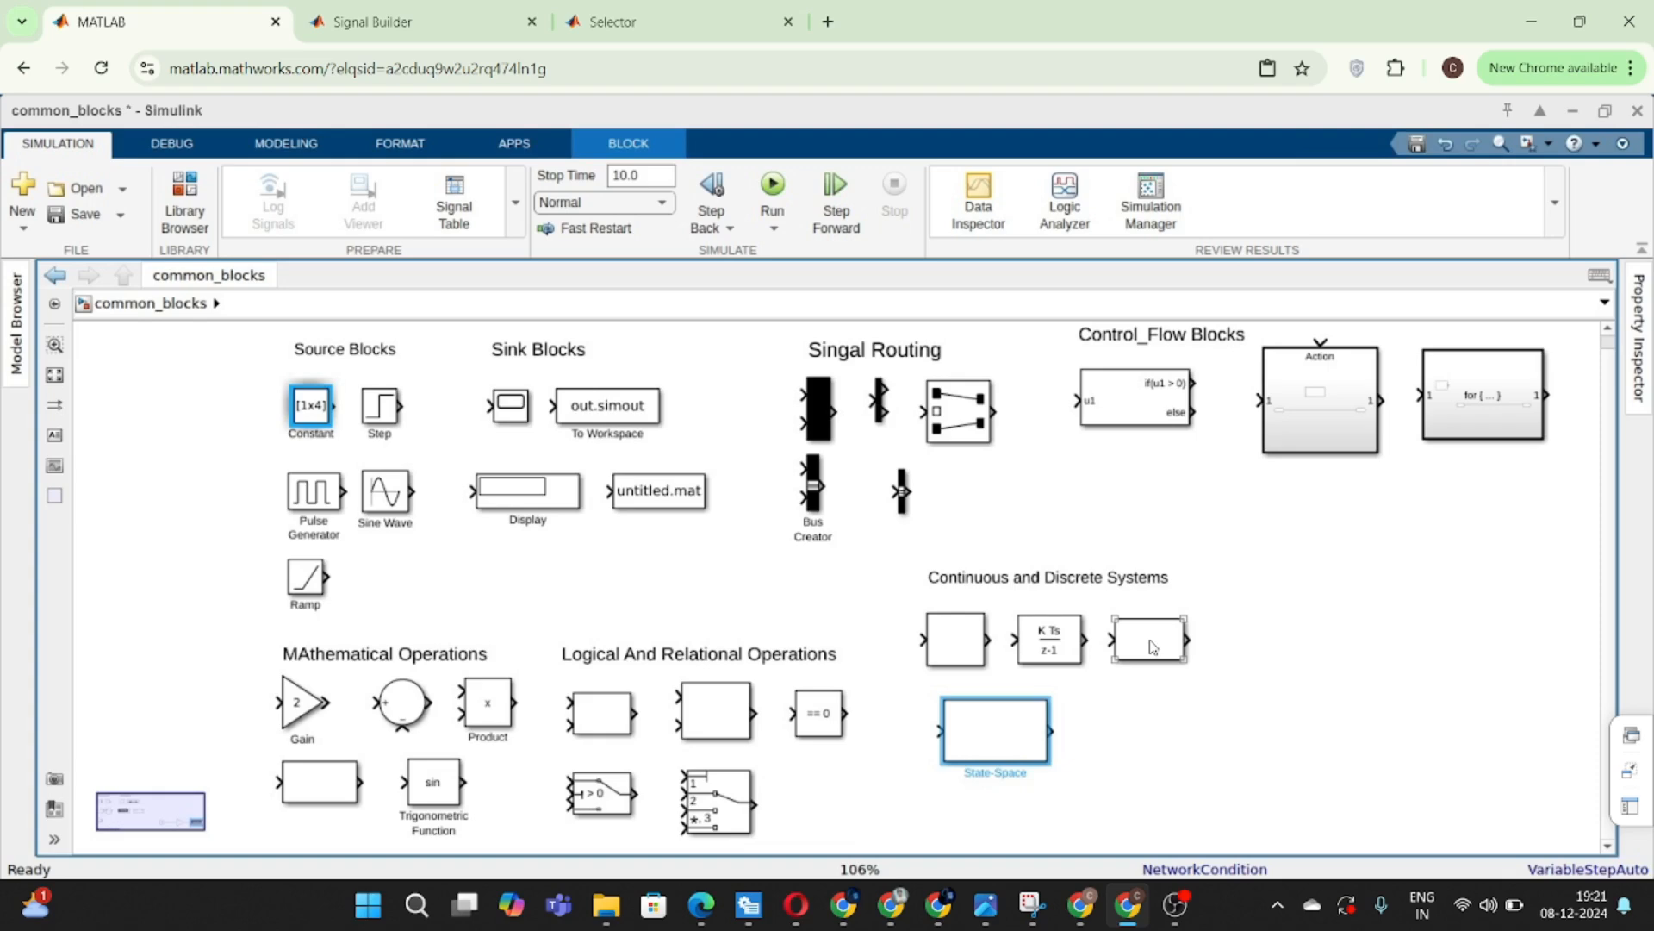
{"action": "left_click_drag", "start_coordinate": [966, 724], "coordinate": [949, 719]}
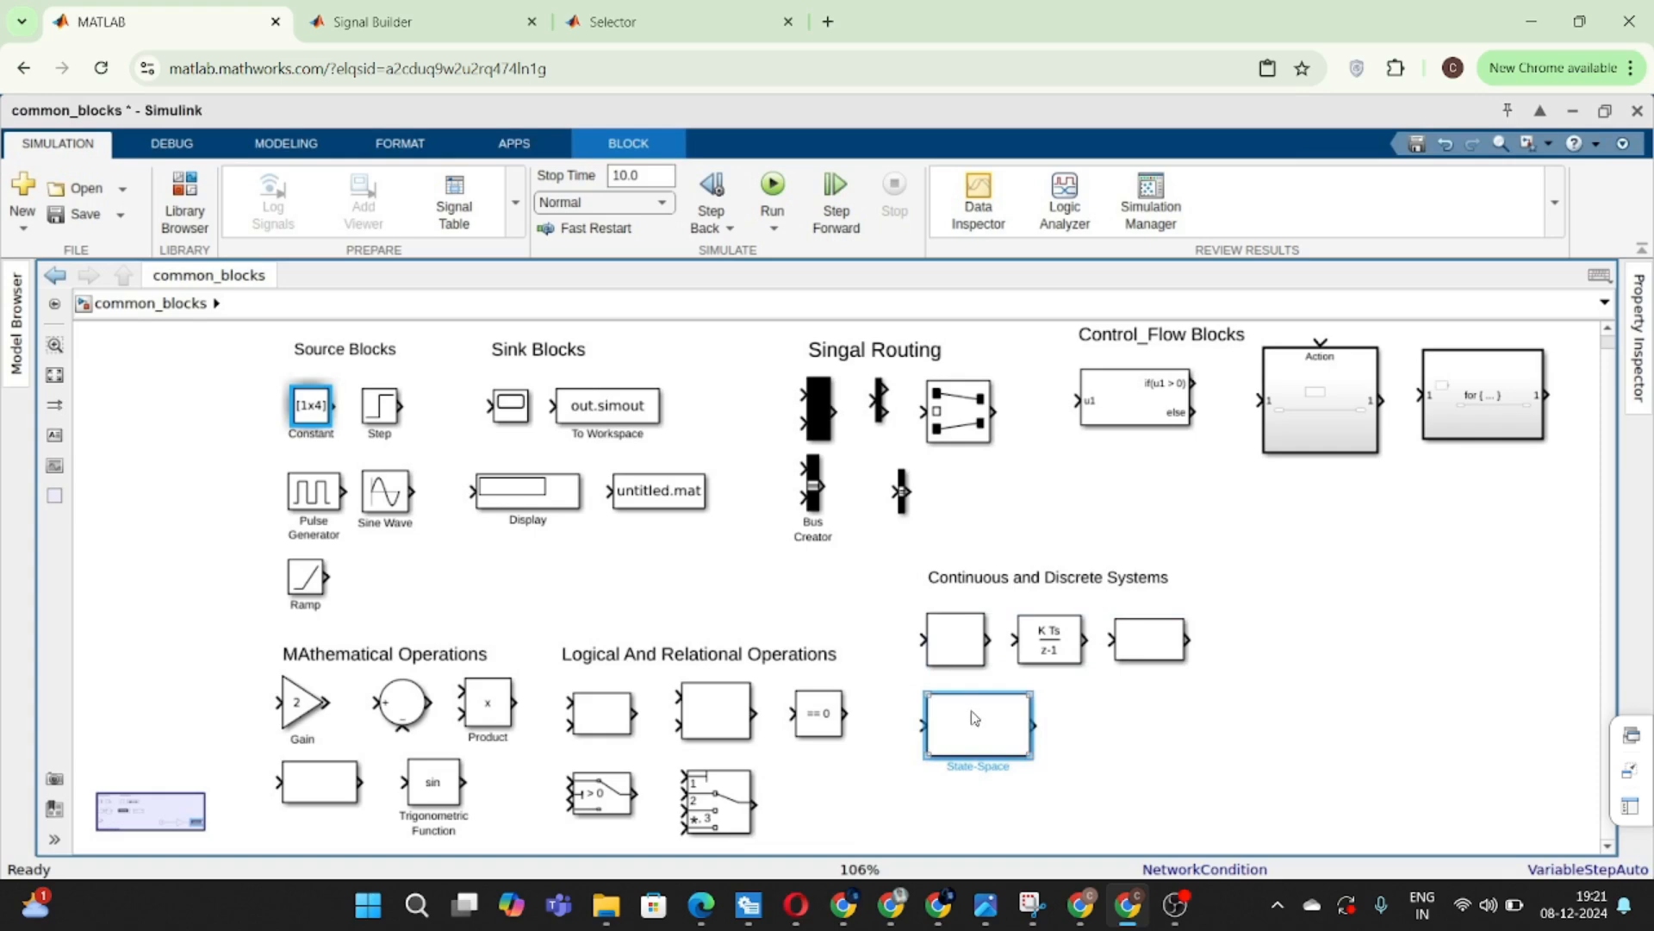
{"action": "left_click", "coordinate": [1142, 733]}
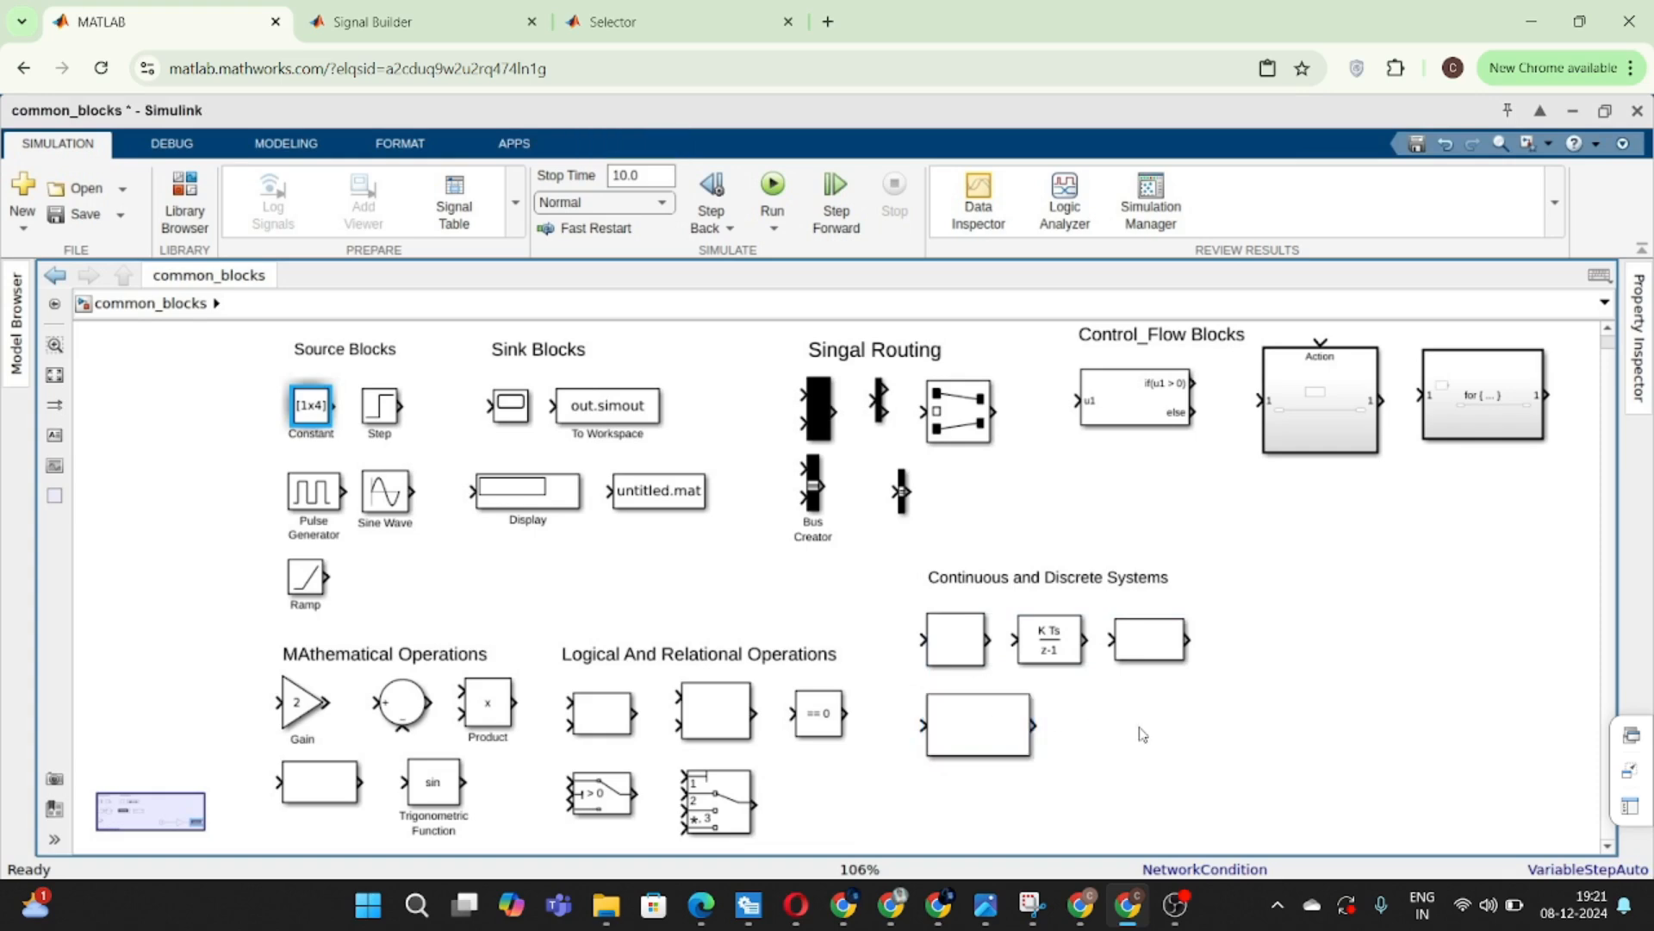
- Insert a PID Controller block, place it directly below the Transfer Fcn block and review its parameters
{"action": "double_click", "coordinate": [1197, 741]}
{"action": "type", "text": "PID"}
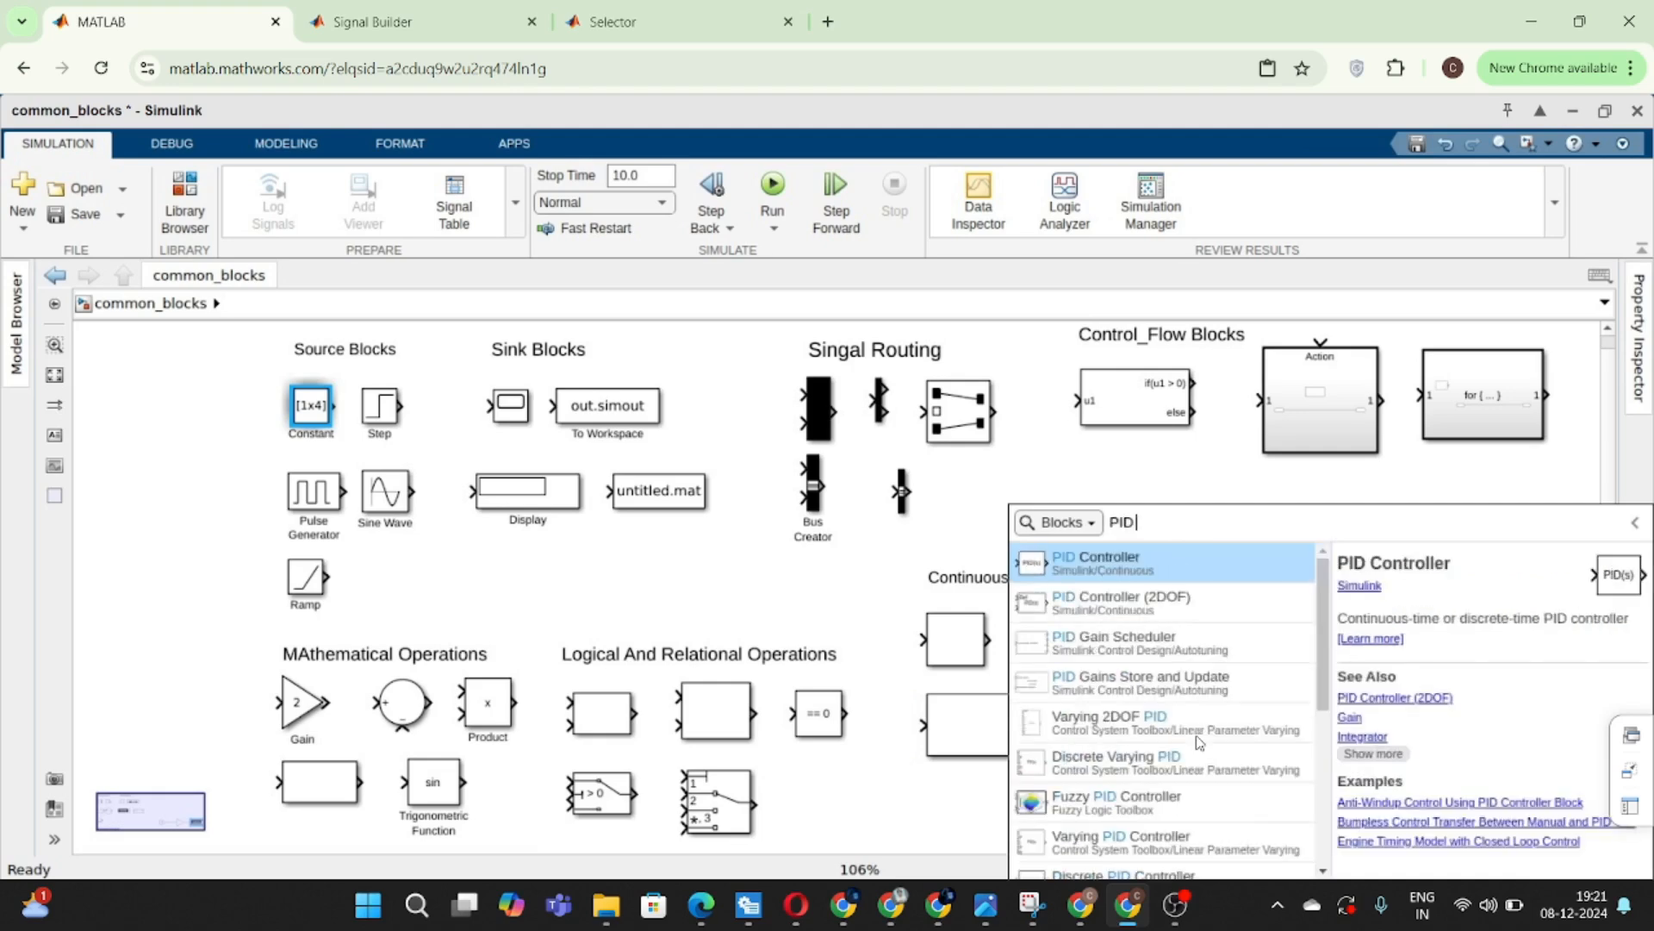
{"action": "key", "text": "Return"}
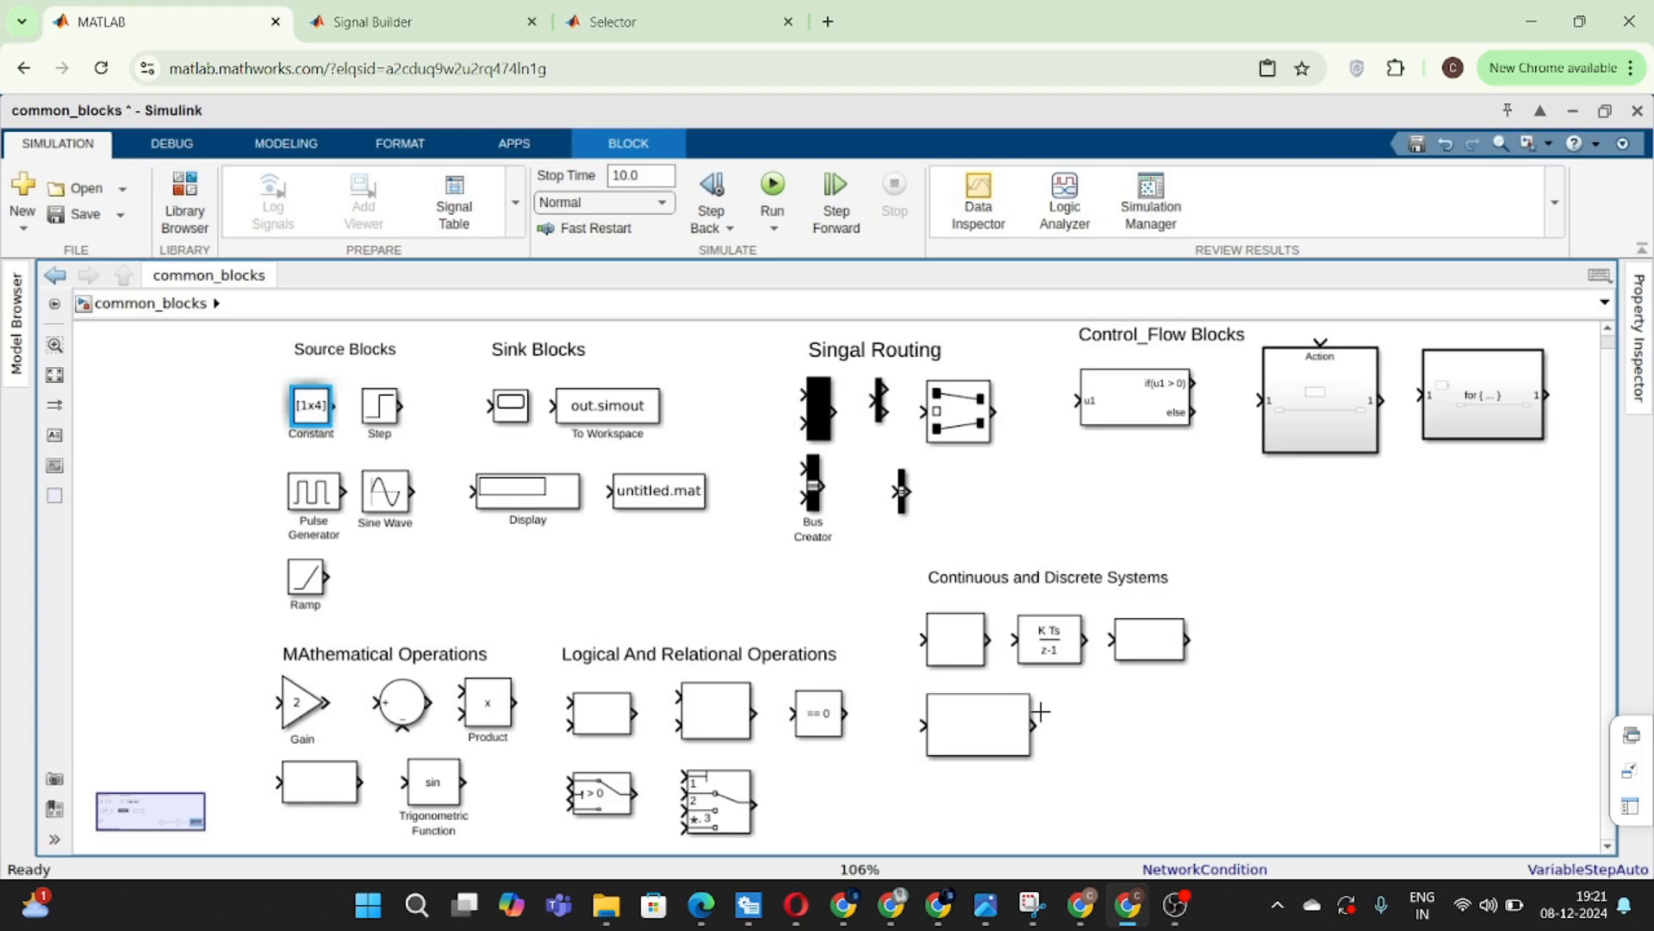
{"action": "double_click", "coordinate": [1097, 716]}
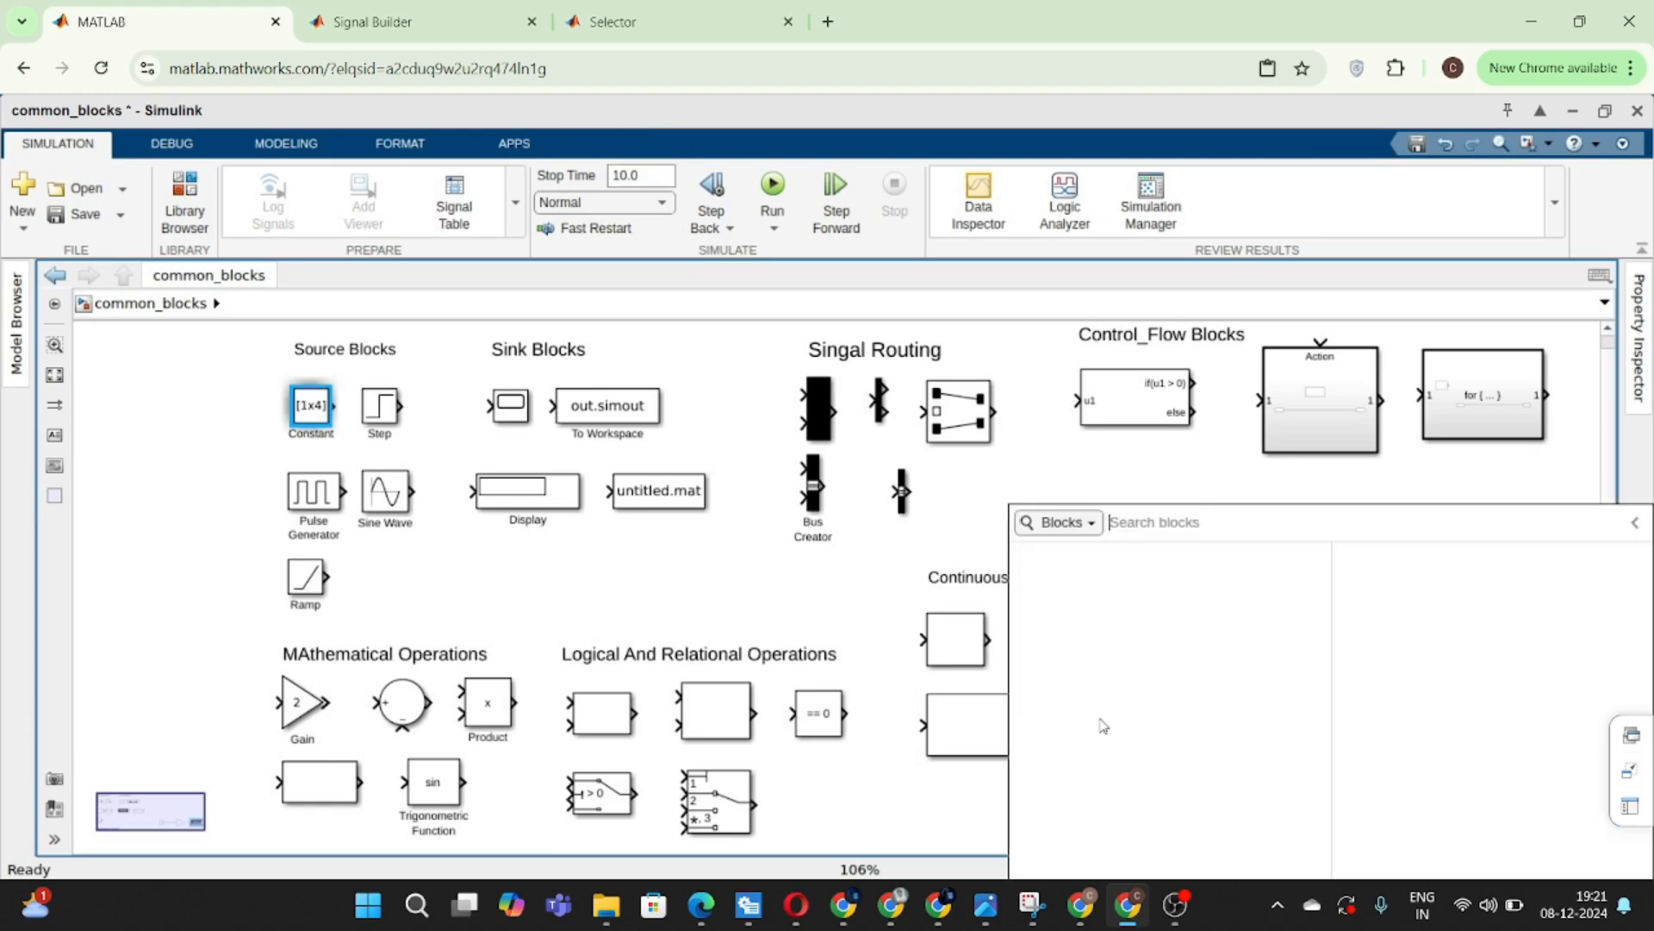
{"action": "left_click", "coordinate": [1071, 492]}
{"action": "left_click_drag", "start_coordinate": [1202, 741], "coordinate": [1138, 726]}
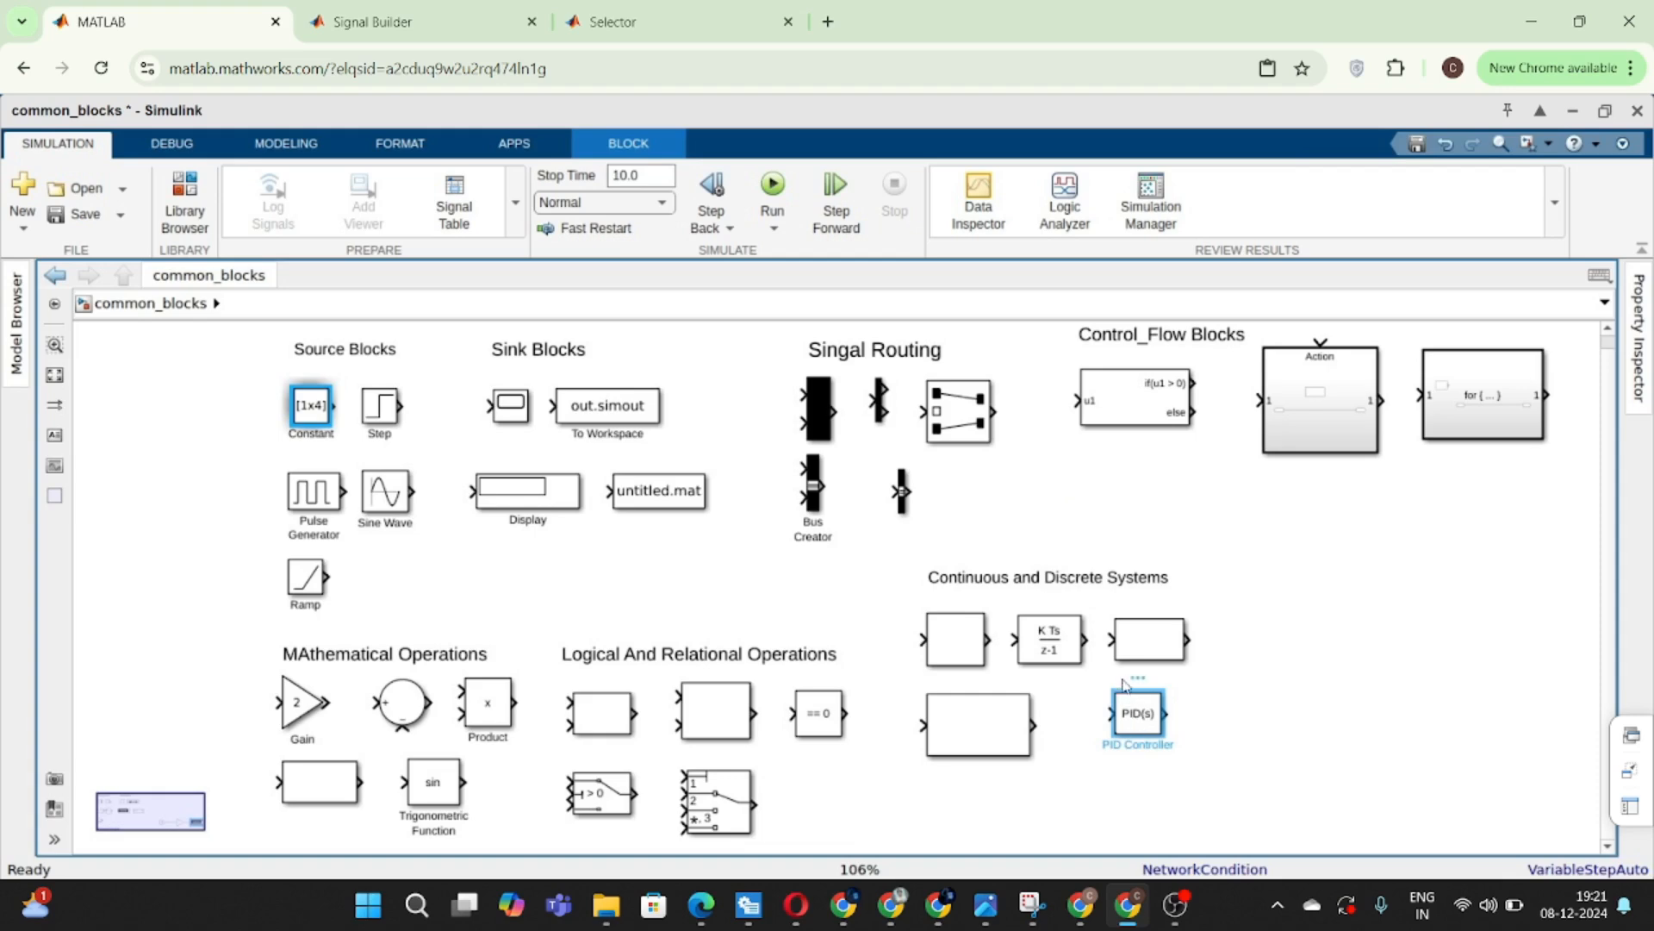
{"action": "double_click", "coordinate": [1151, 714]}
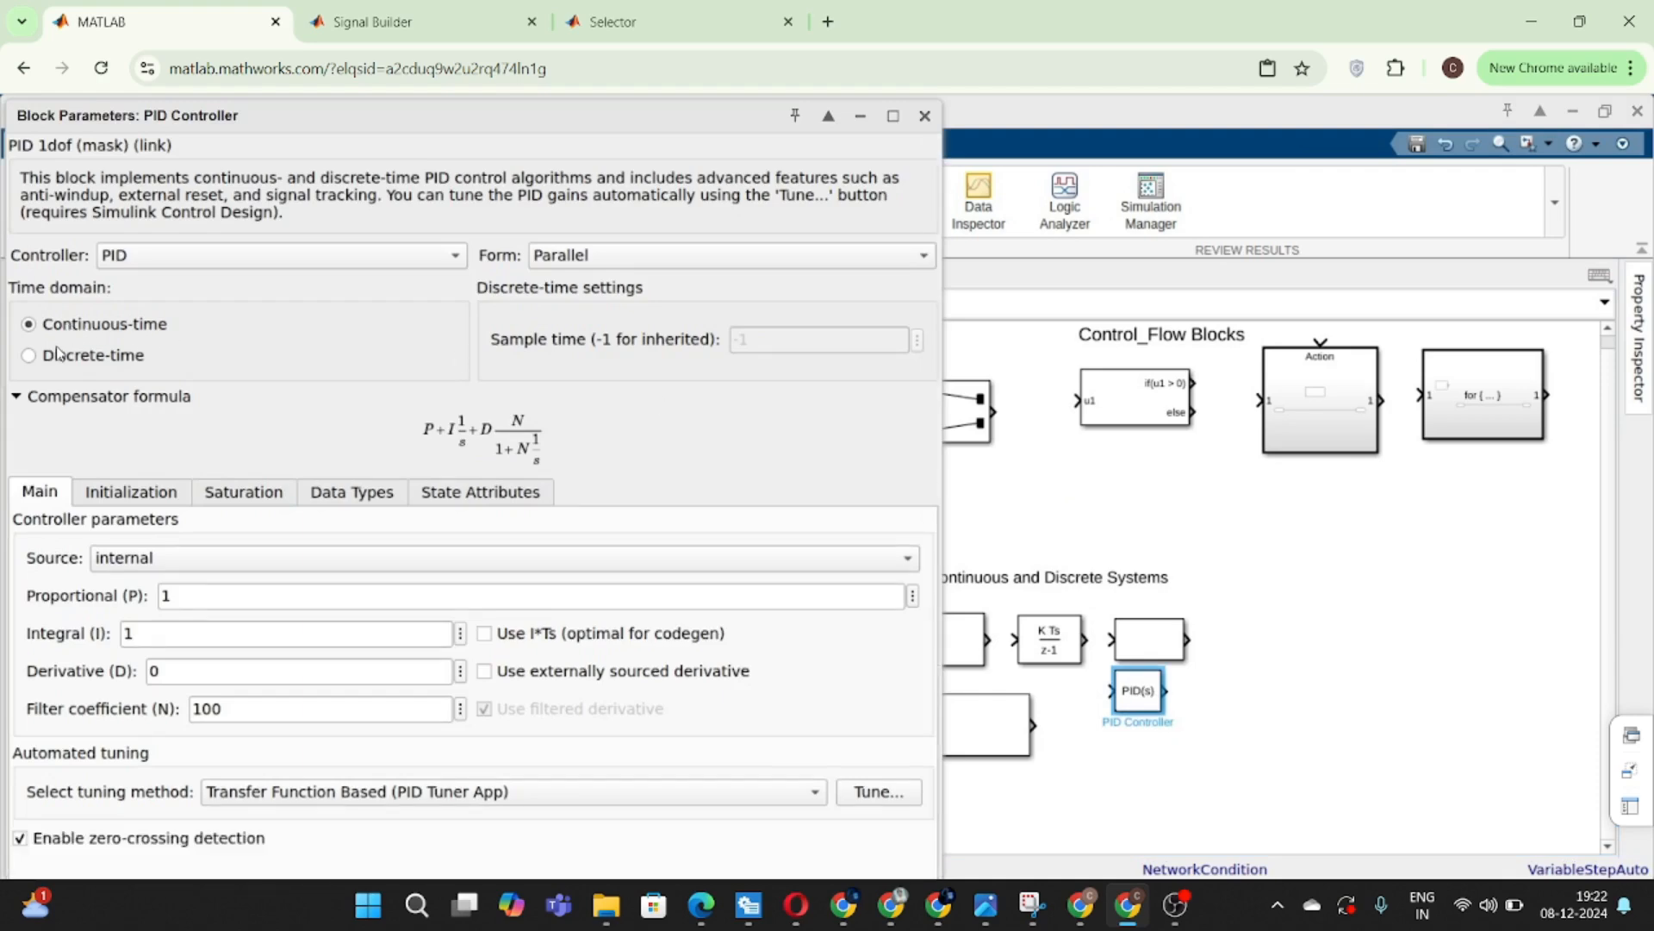
{"action": "left_click", "coordinate": [925, 116]}
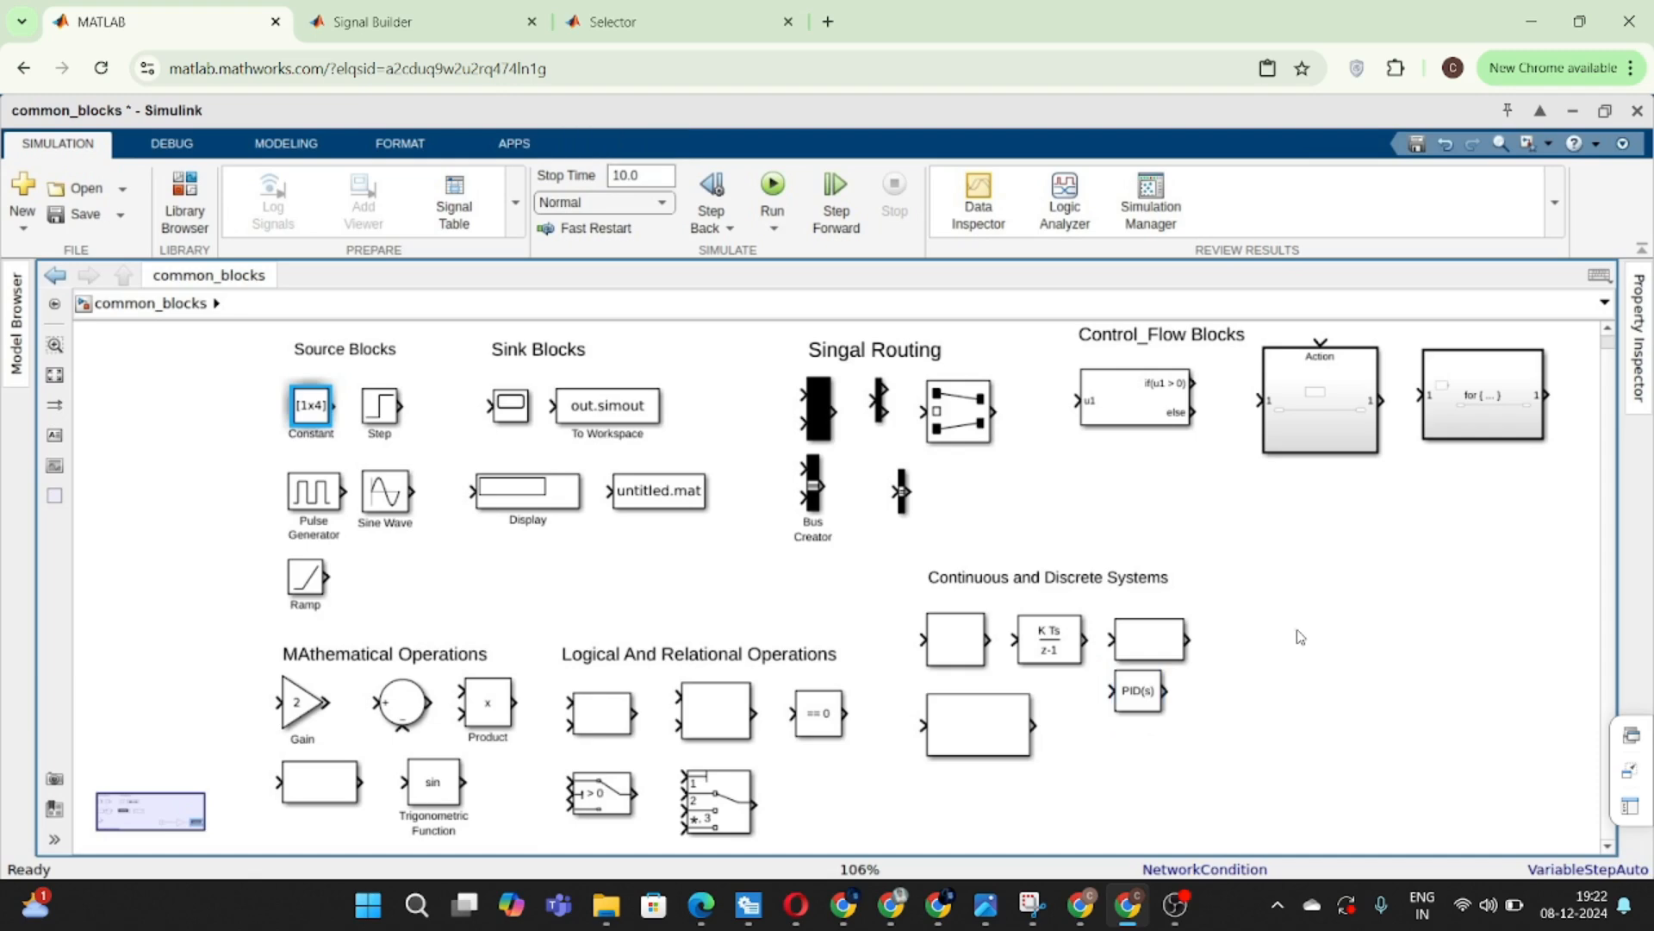
- Add the annotation "Sigan Processing" to the right of the Continuous and Discrete Systems heading
{"action": "double_click", "coordinate": [1364, 594]}
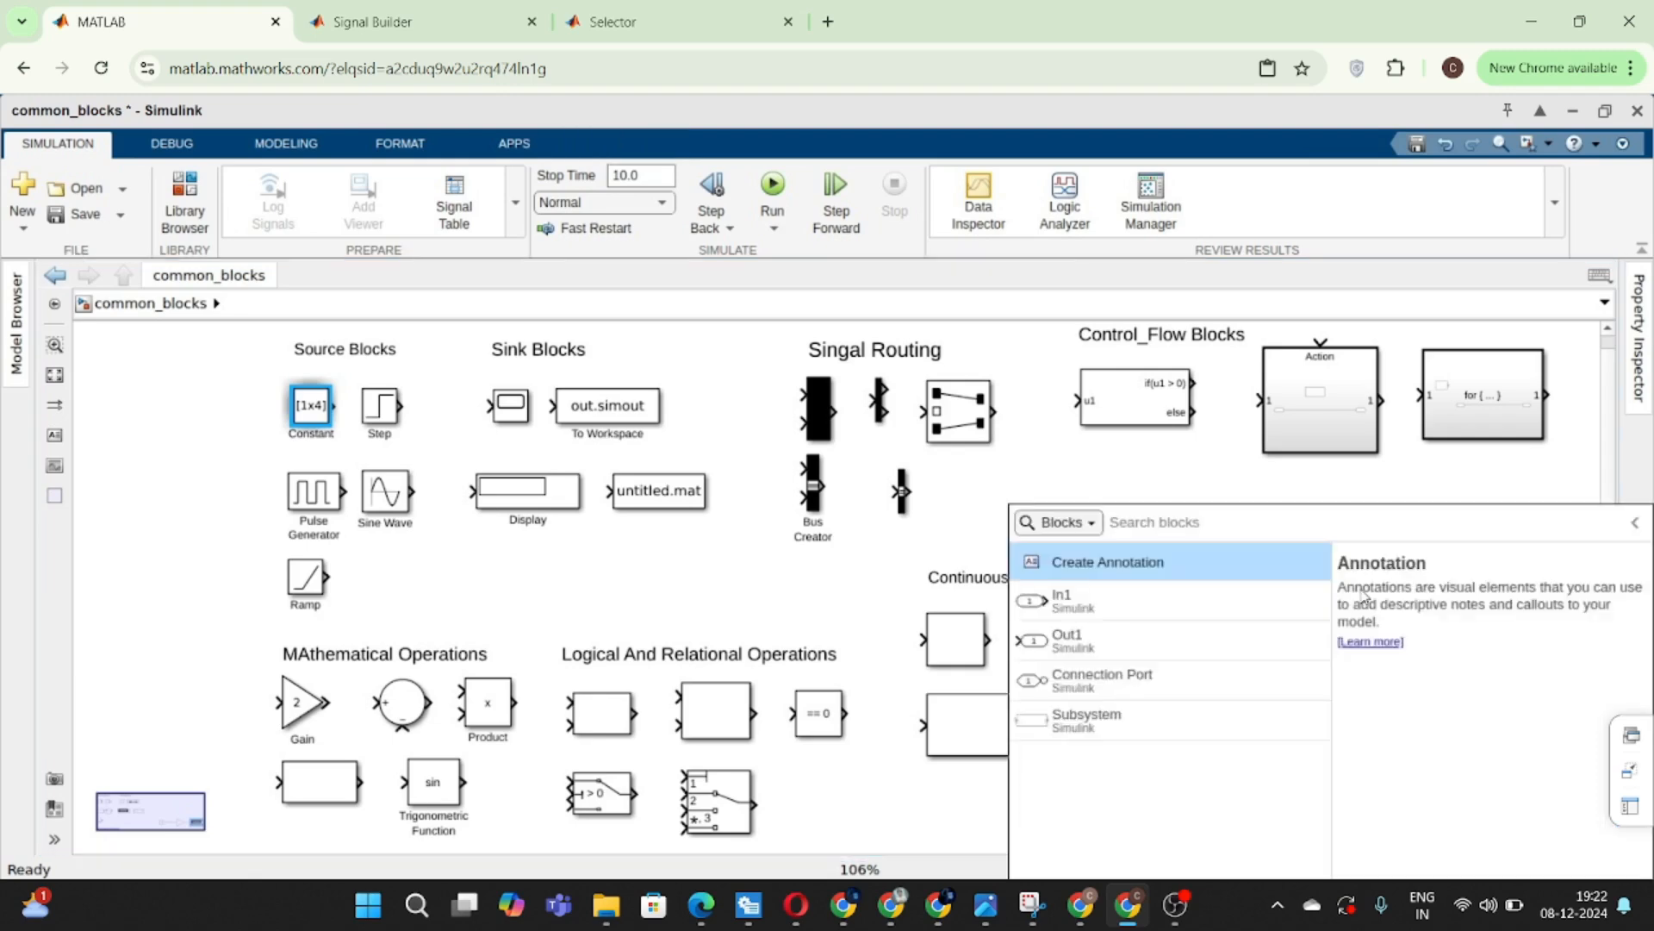
{"action": "type", "text": "Singal"}
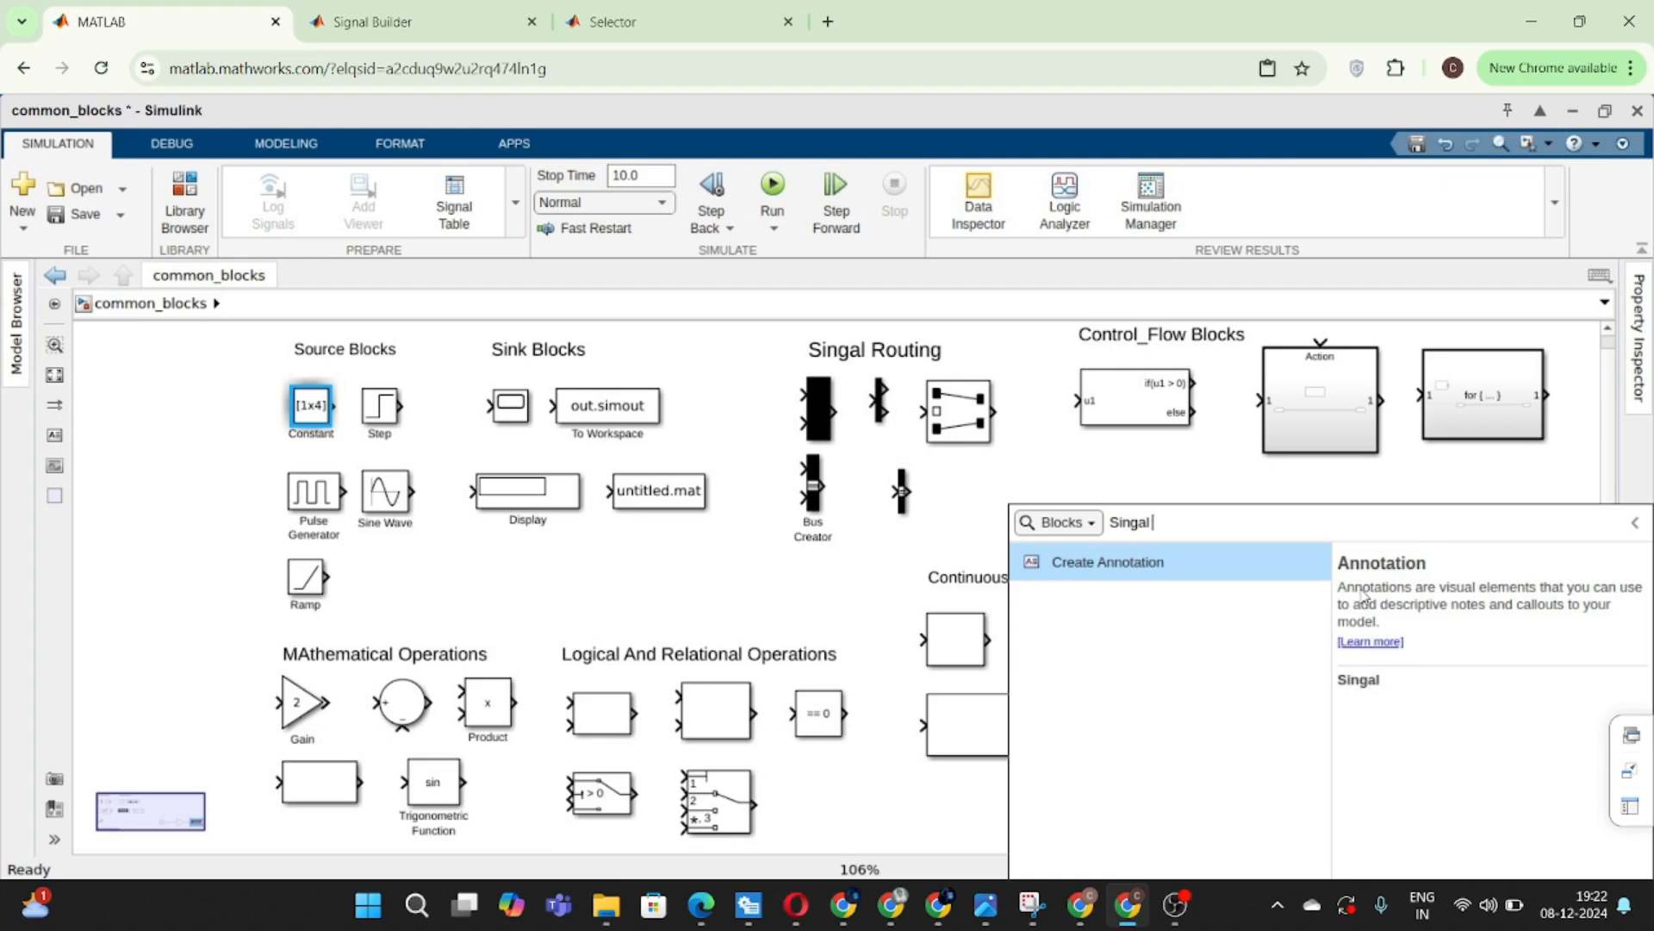
{"action": "key", "text": "BackSpace"}
{"action": "key", "text": "BackSpace"}
{"action": "key", "text": "BackSpace"}
{"action": "key", "text": "BackSpace"}
{"action": "type", "text": "gan Processing"}
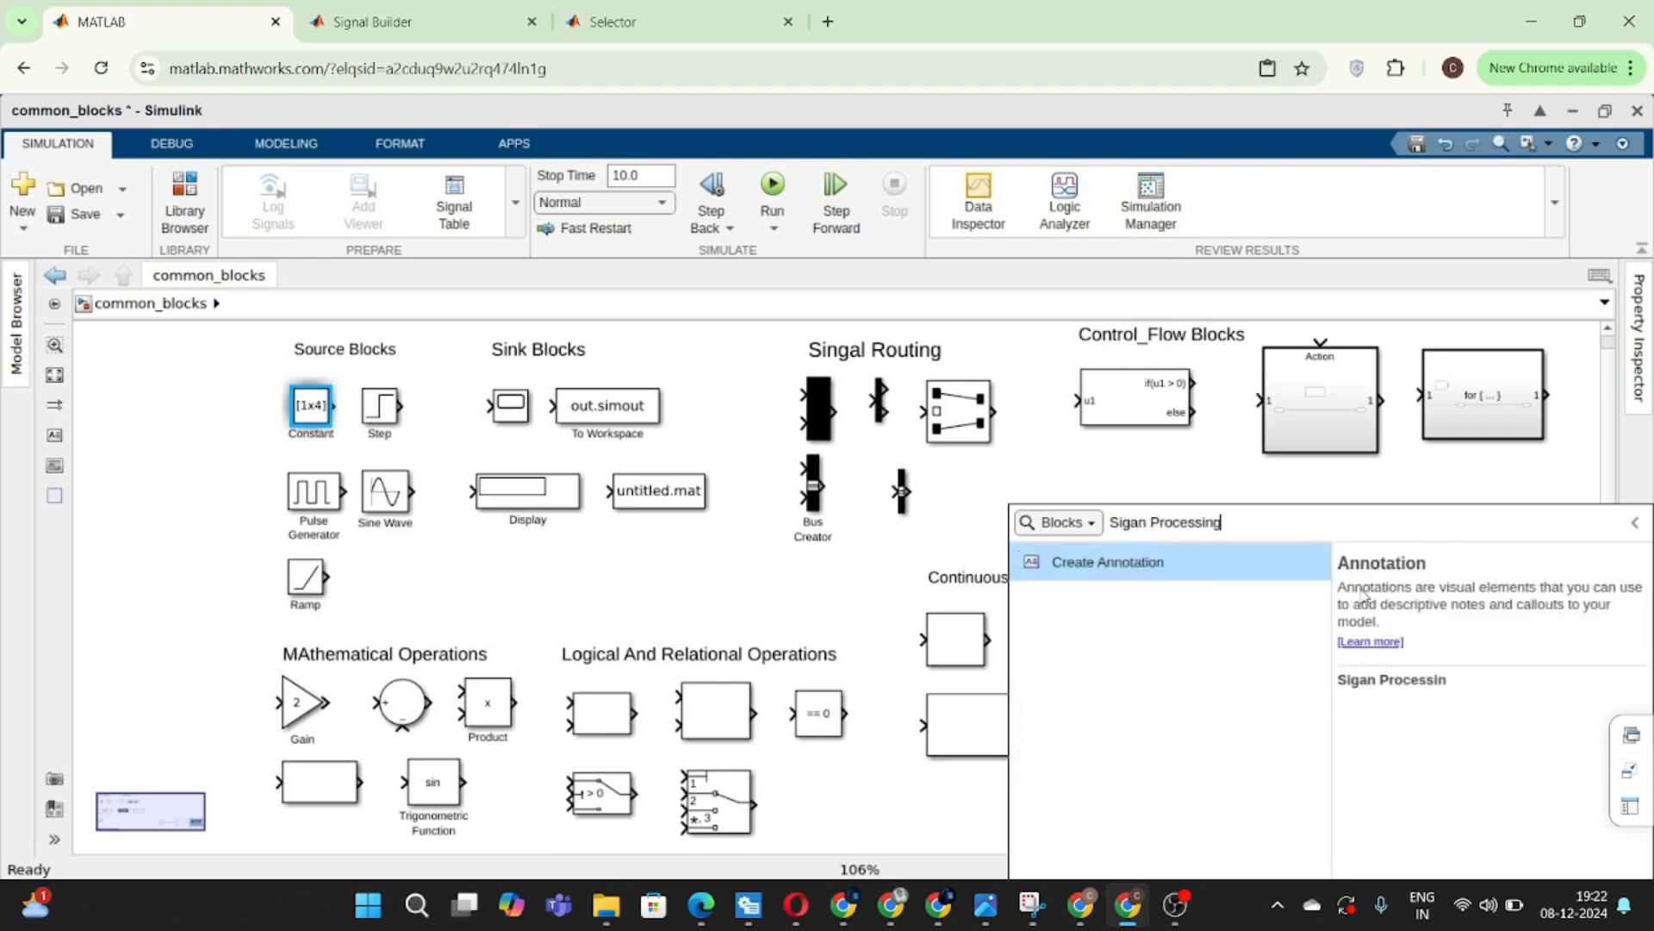
{"action": "key", "text": "Return"}
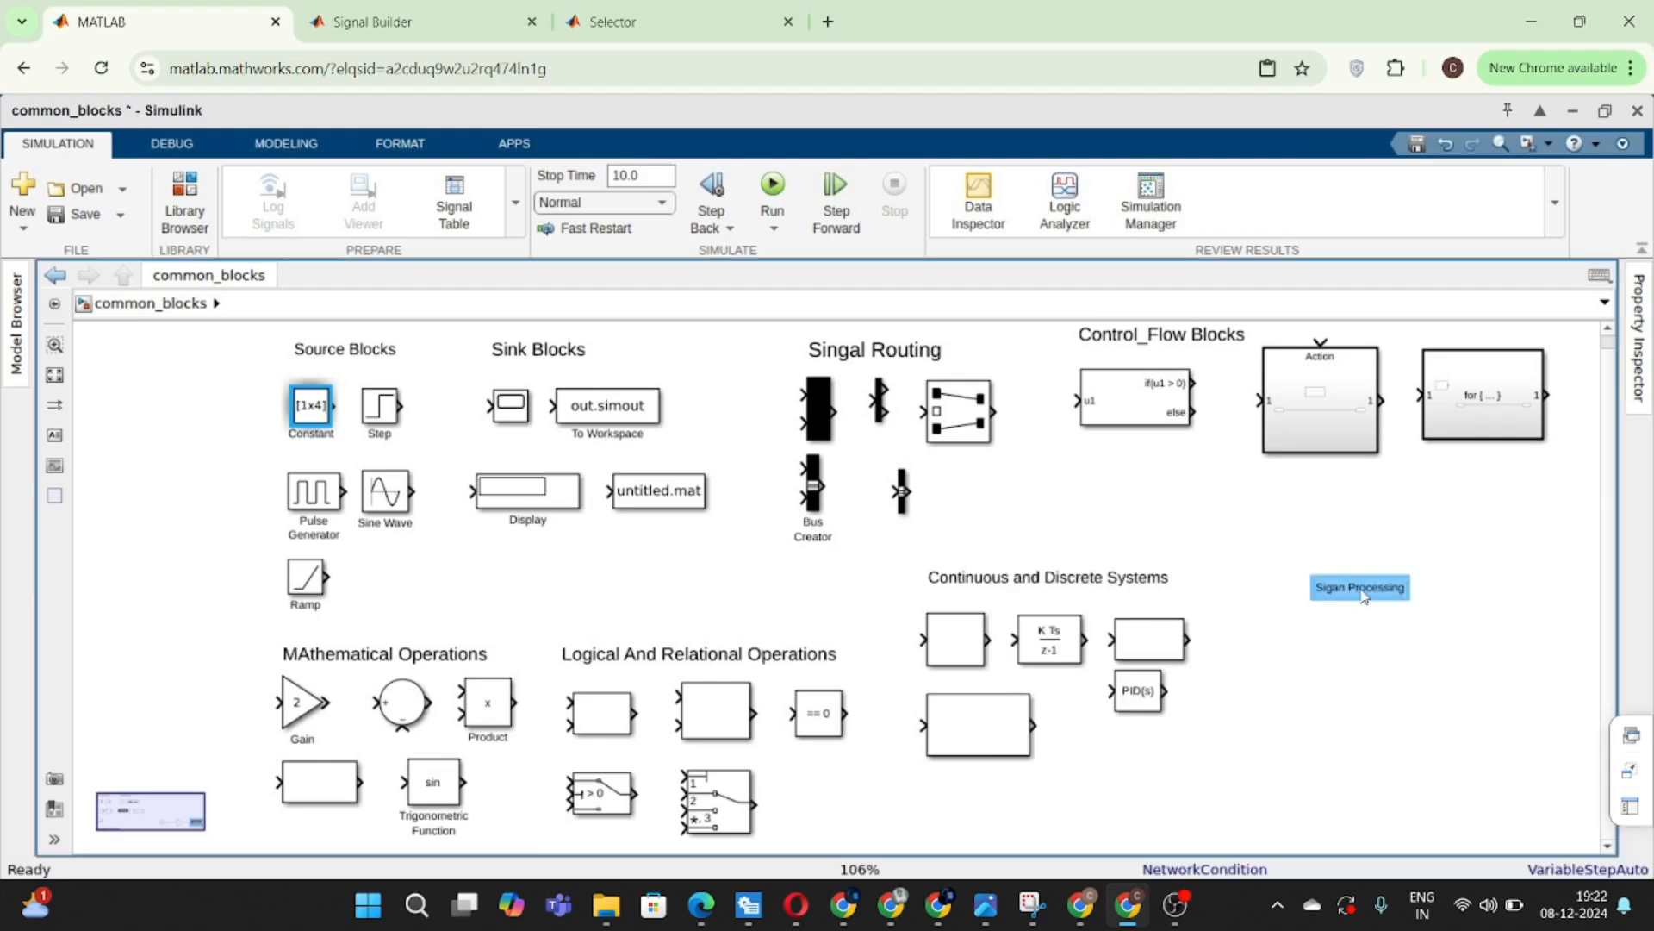
- Enlarge all the text of the Sigan Processing annotation to font size 18
{"action": "double_click", "coordinate": [1363, 592]}
{"action": "key", "text": "ctrl+a"}
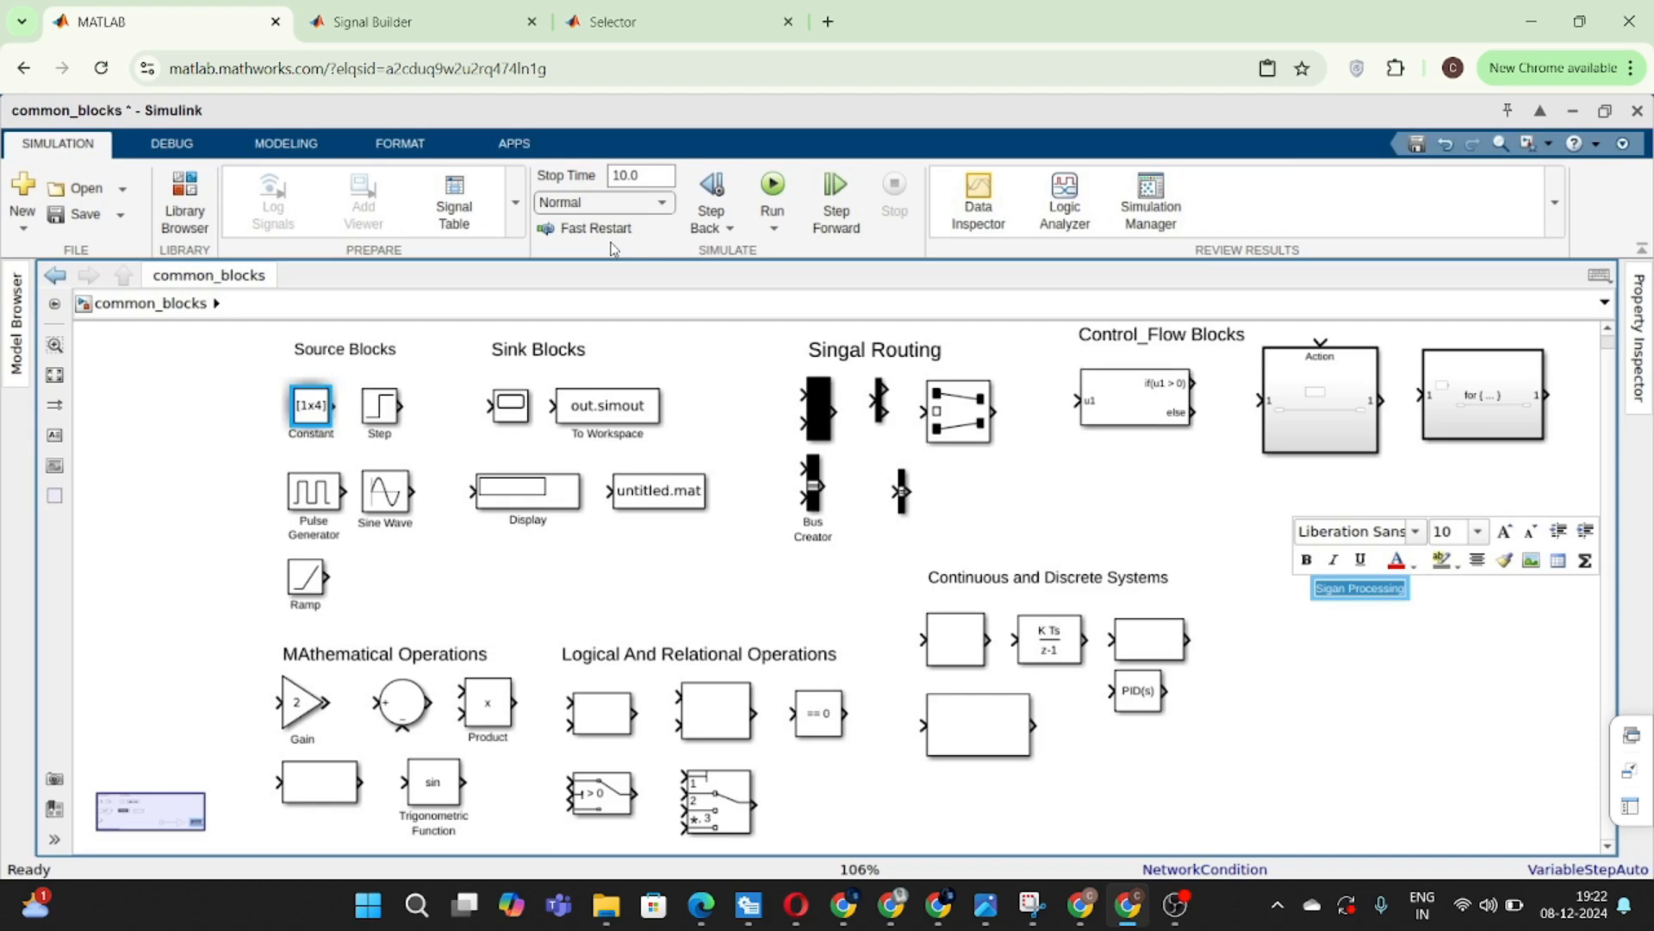
{"action": "left_click", "coordinate": [1514, 541]}
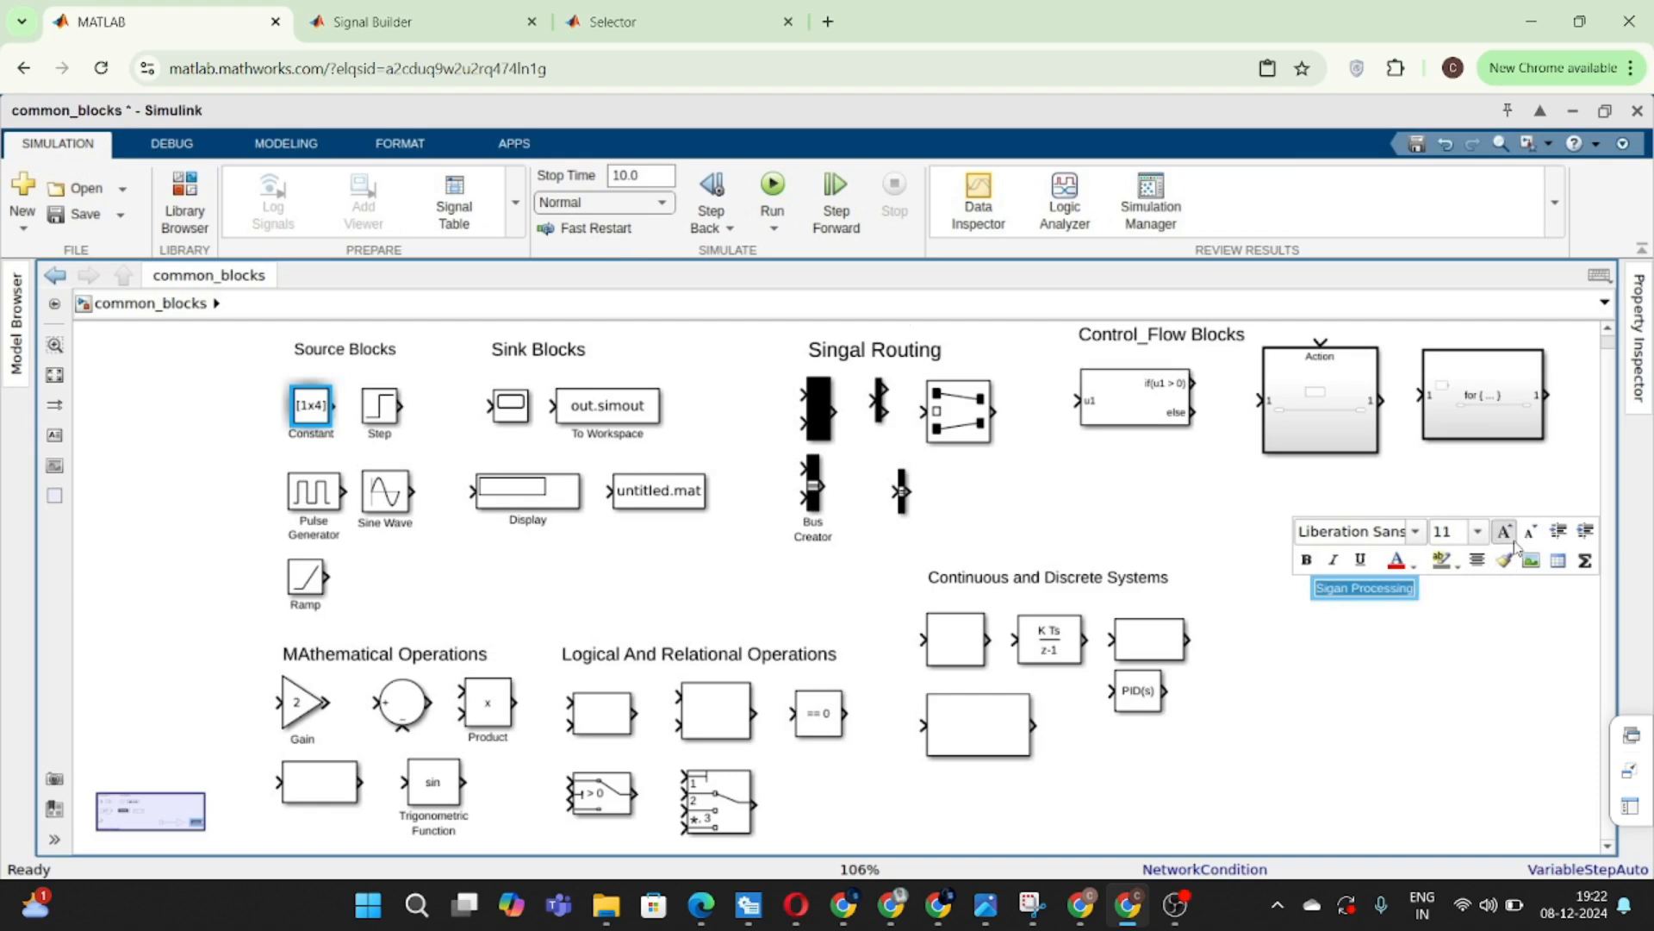
{"action": "left_click", "coordinate": [1514, 541]}
{"action": "left_click", "coordinate": [1514, 541]}
{"action": "left_click", "coordinate": [1514, 541]}
{"action": "left_click", "coordinate": [1514, 541]}
{"action": "left_click", "coordinate": [1498, 713]}
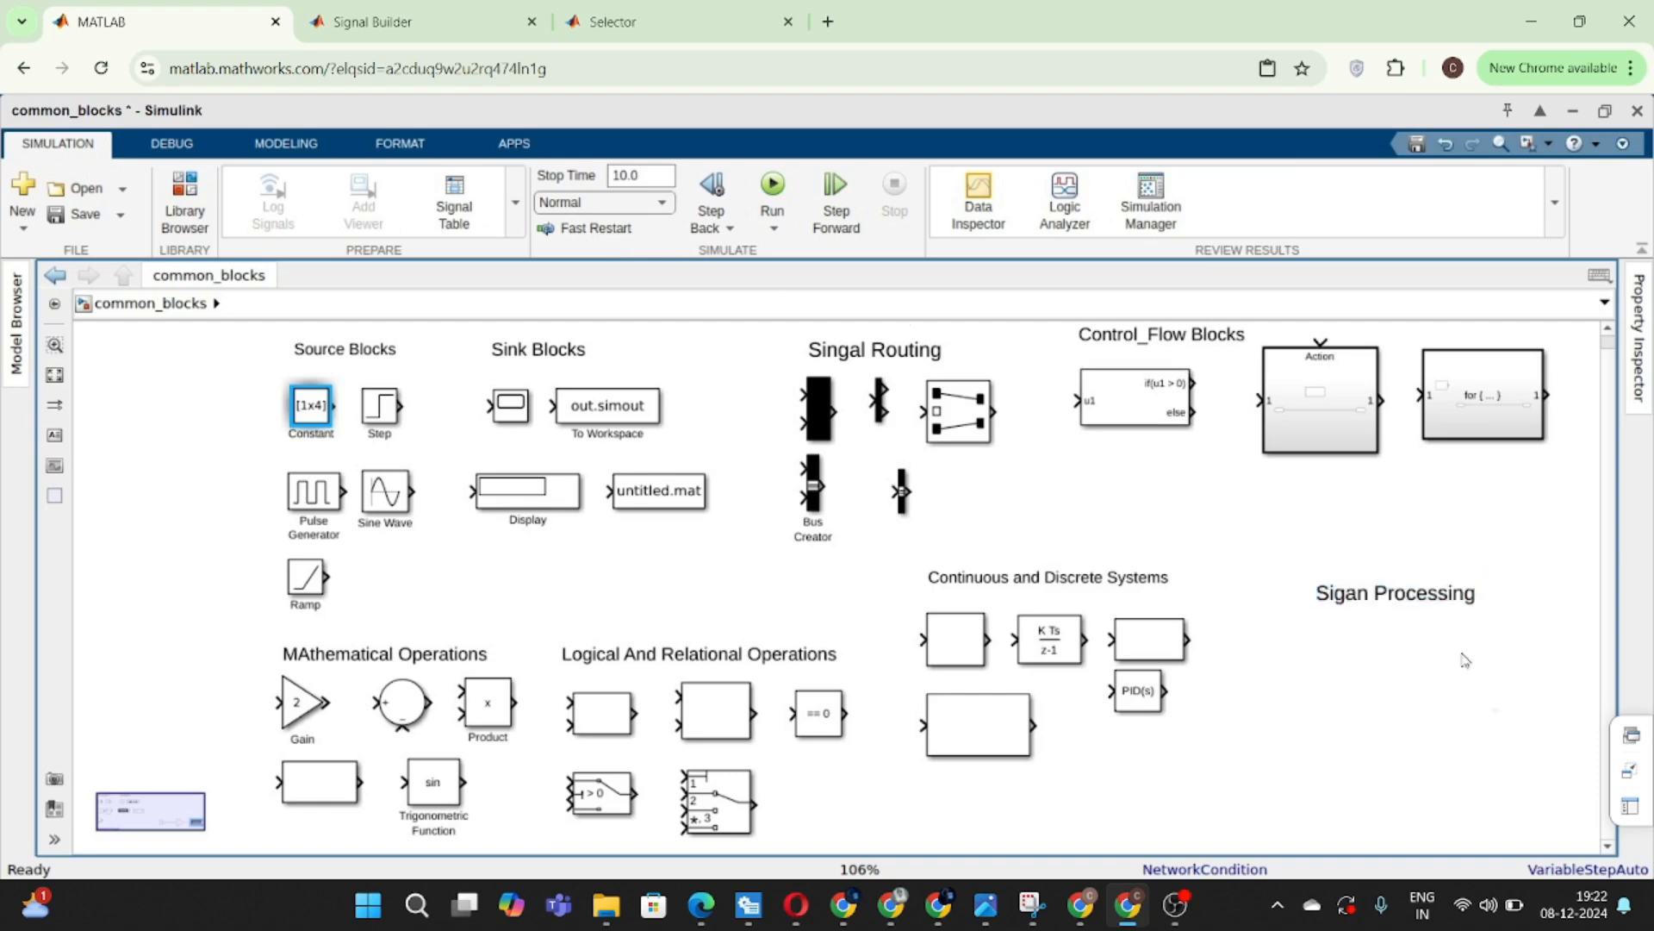
- Move the Sigan Processing heading up closer to the control flow blocks
{"action": "left_click", "coordinate": [1406, 594]}
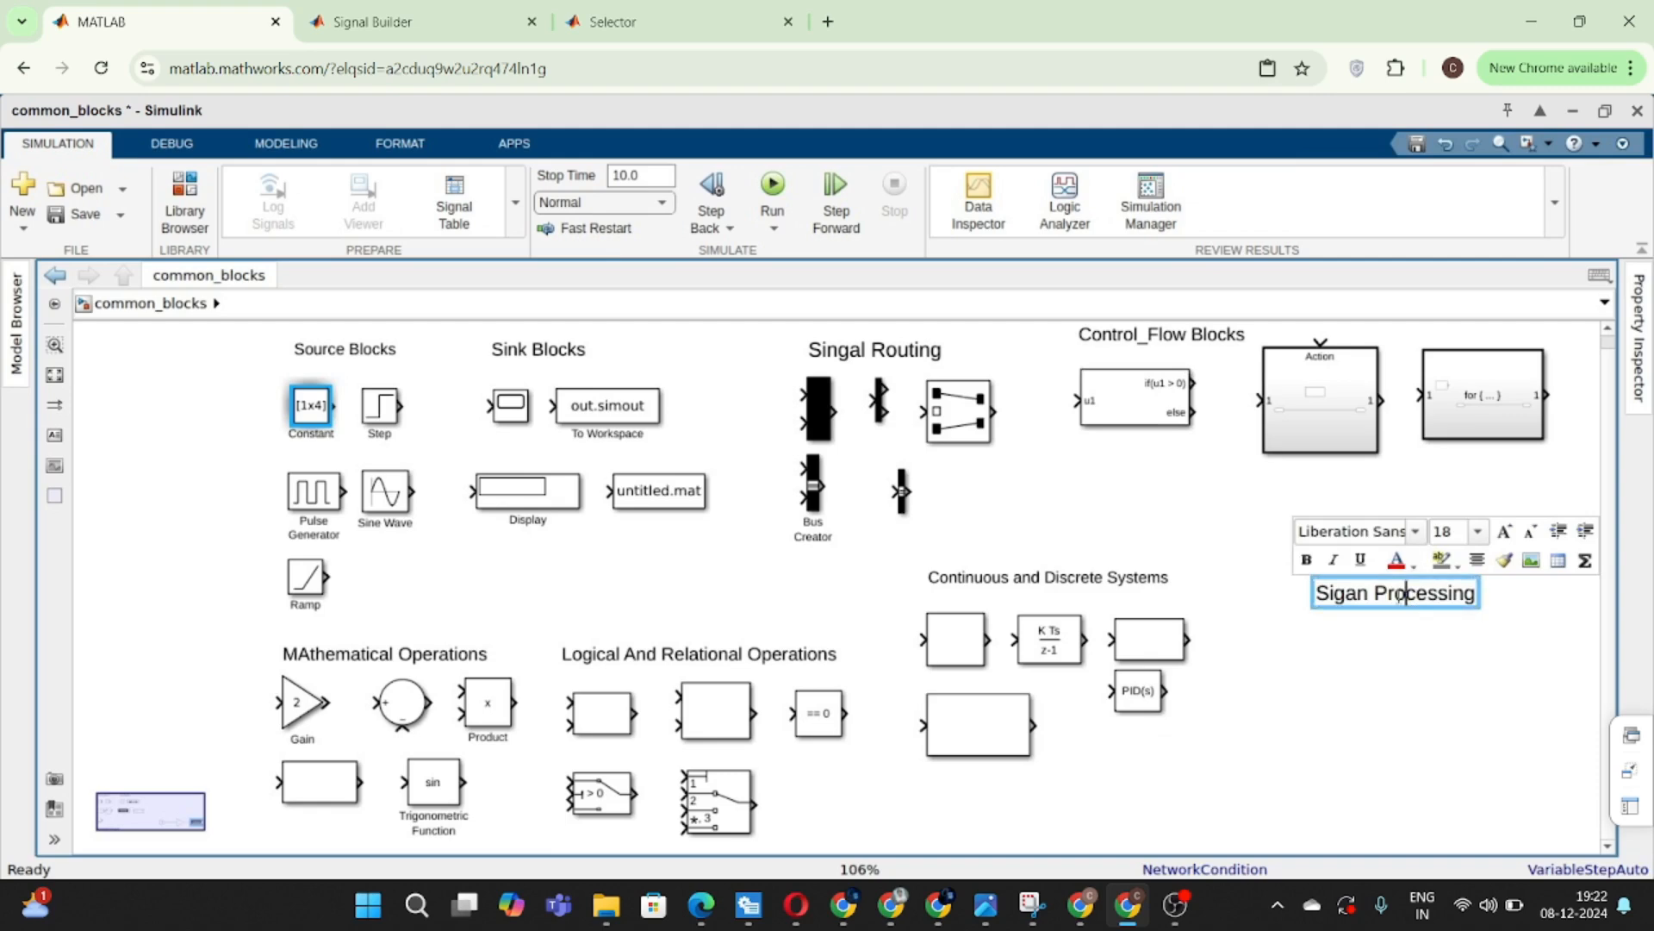
{"action": "left_click", "coordinate": [1349, 697]}
{"action": "left_click", "coordinate": [1415, 602]}
{"action": "left_click_drag", "start_coordinate": [1417, 603], "coordinate": [1424, 537]}
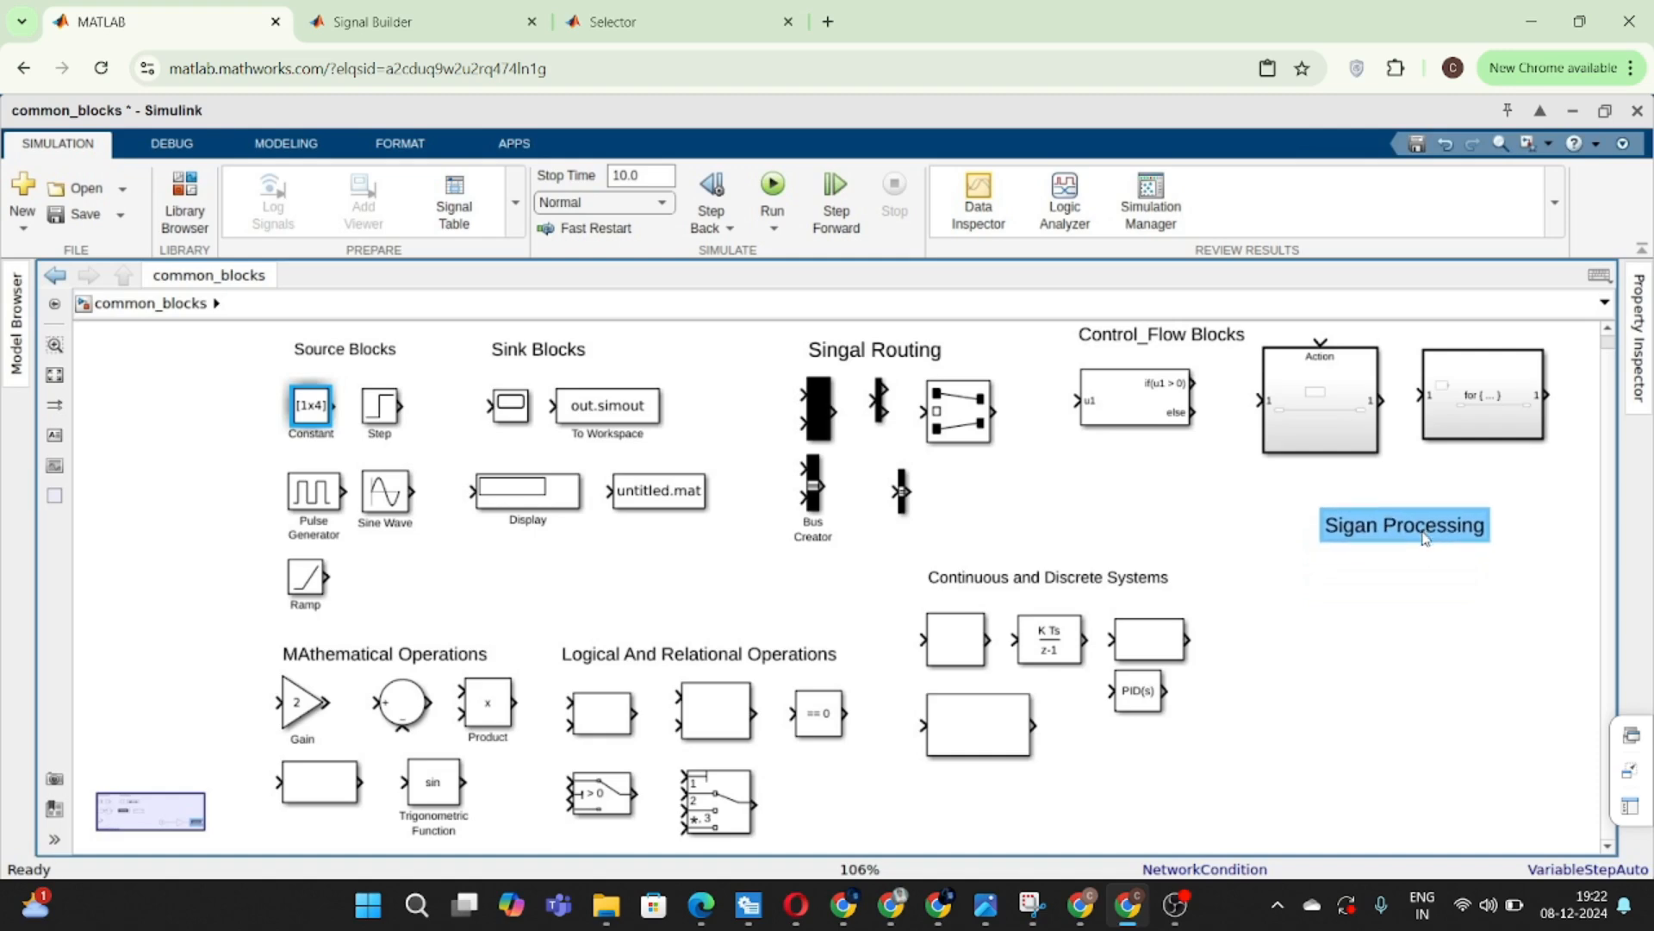
{"action": "left_click", "coordinate": [1338, 677]}
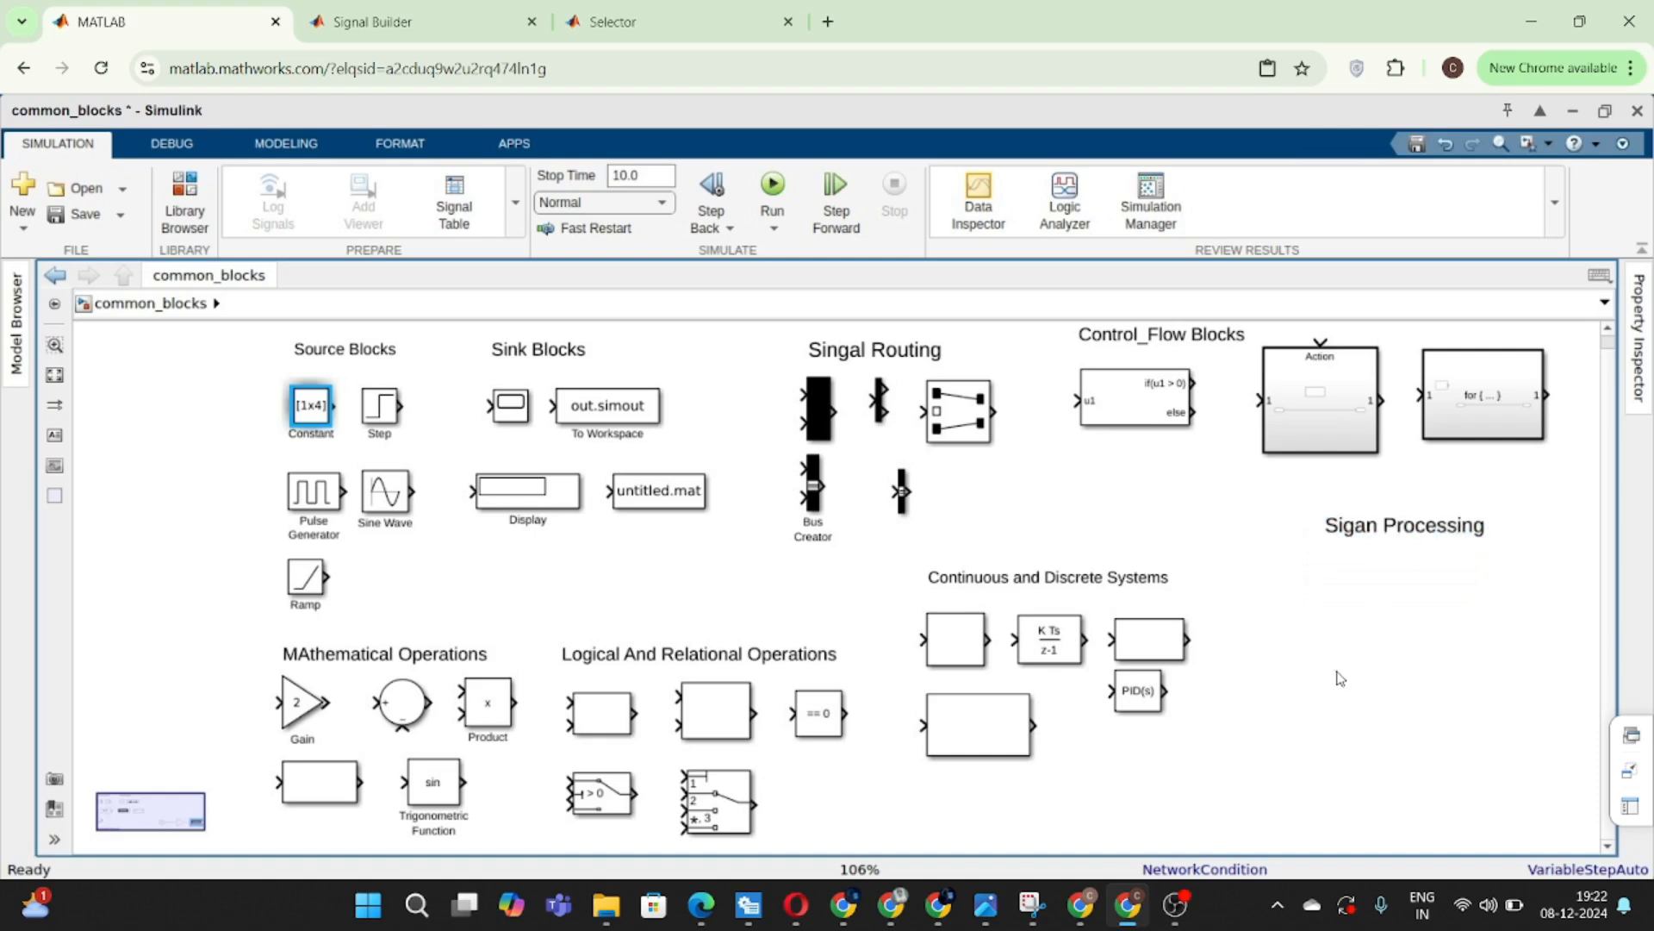
- Insert the DSP System Toolbox FFT block below the Sigan Processing heading
{"action": "double_click", "coordinate": [1301, 722]}
{"action": "type", "text": "FFT"}
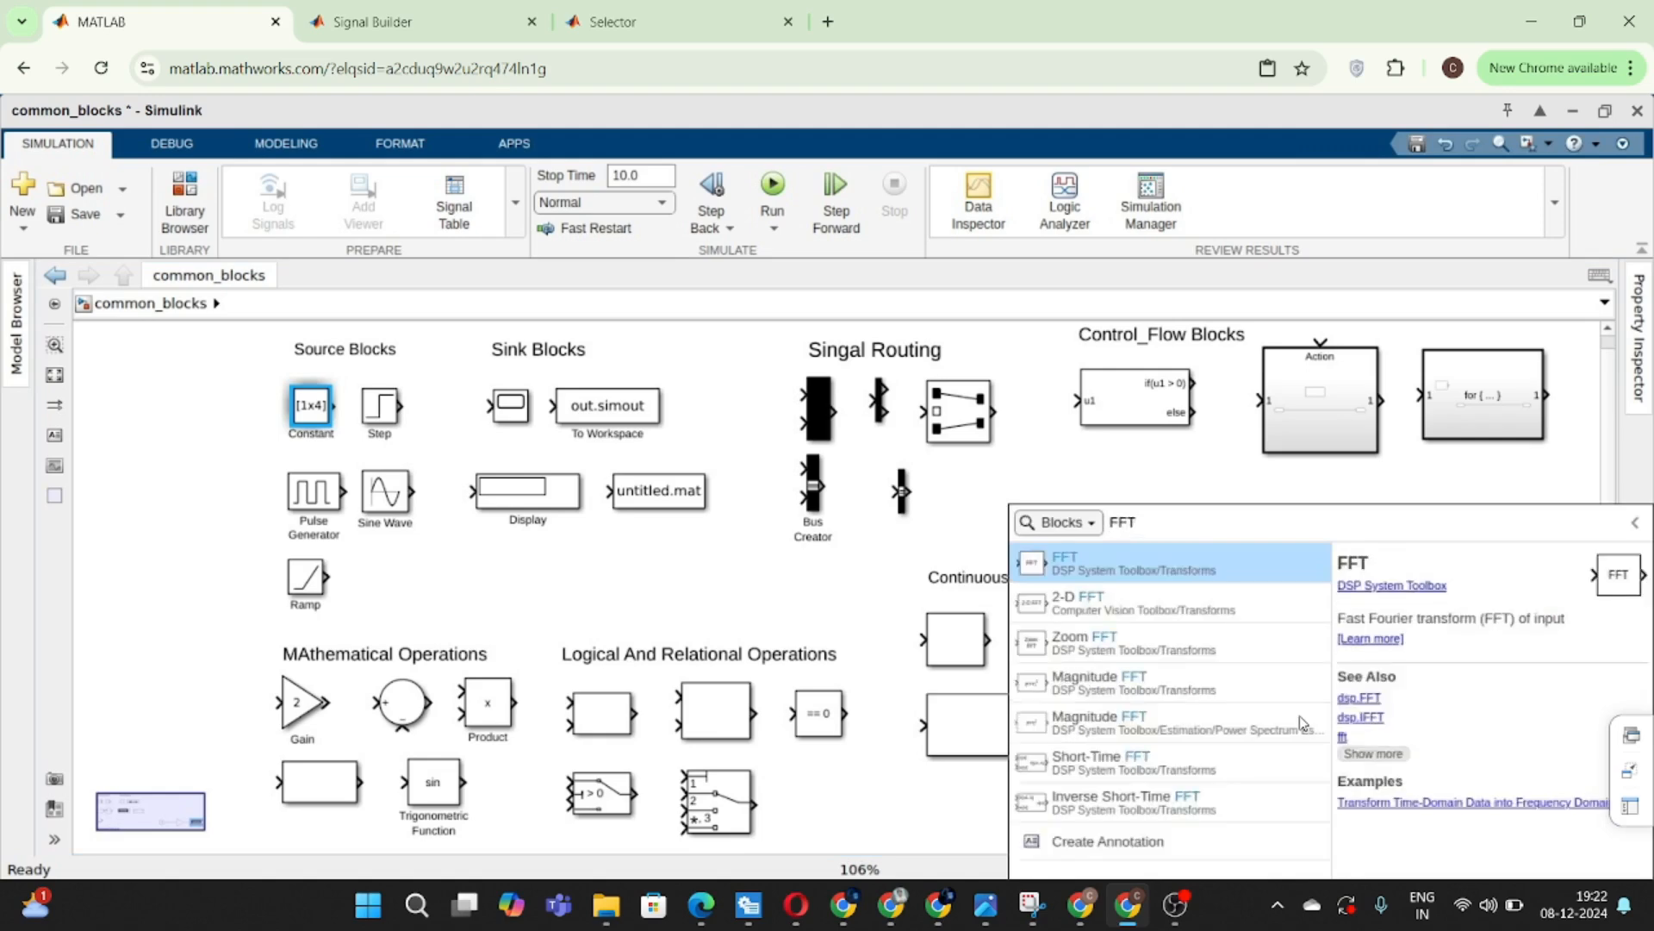
{"action": "key", "text": "Return"}
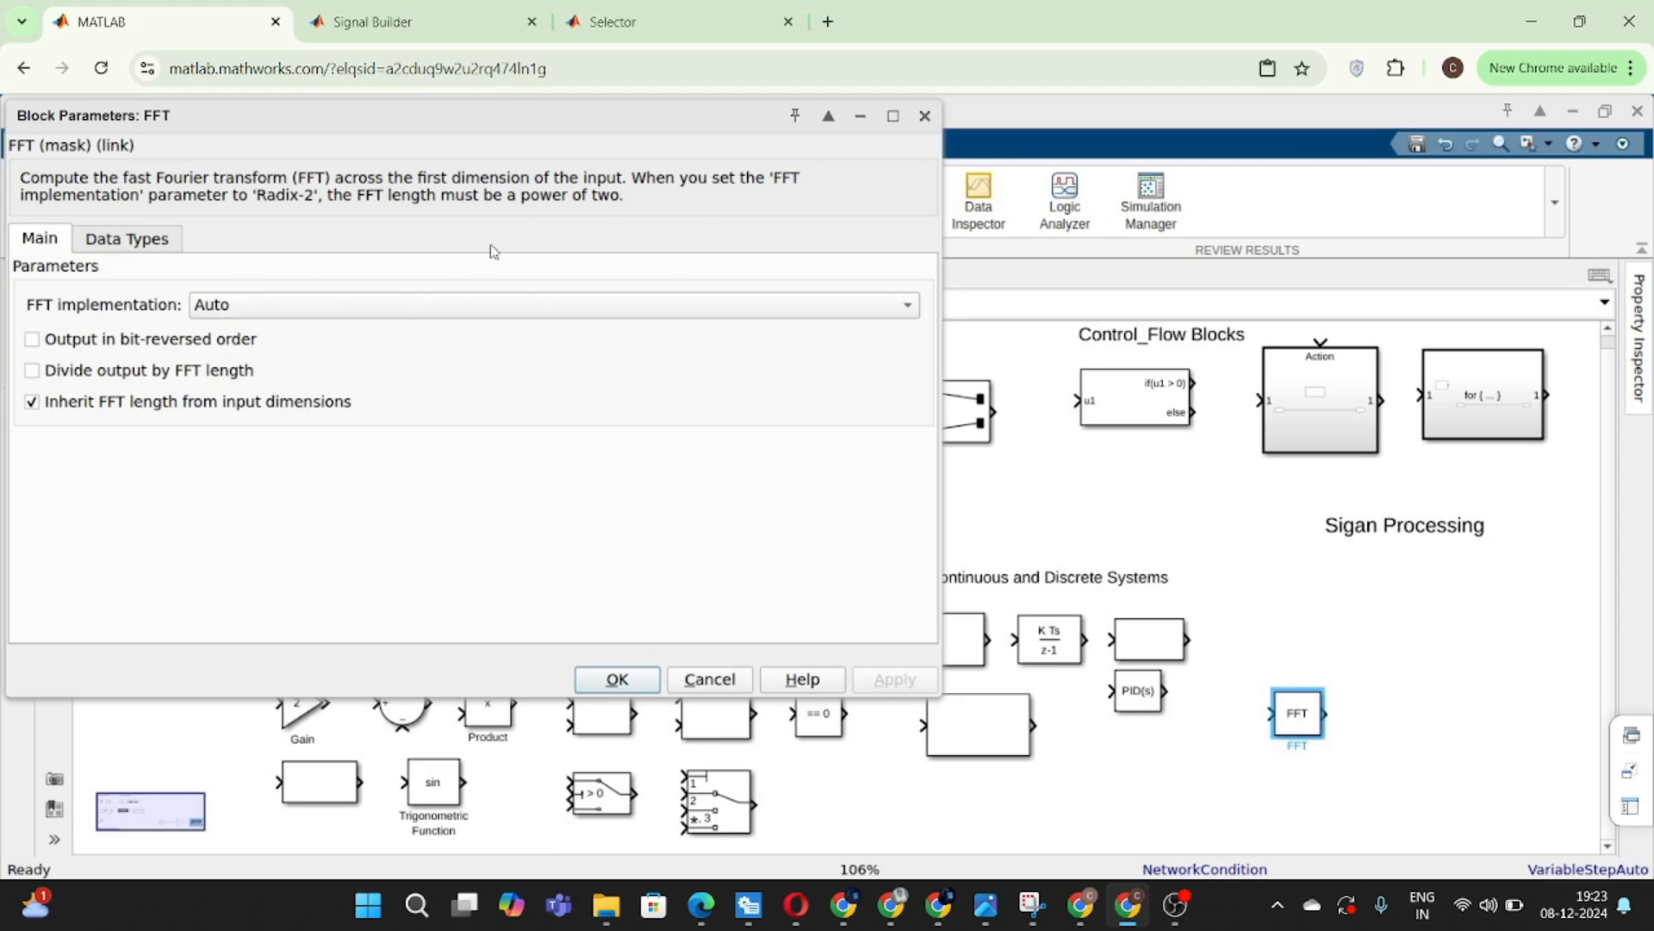
- Check the FFT block's implementation options, keeping Auto, and move the block up just below the Sigan Processing heading
{"action": "left_click", "coordinate": [436, 312]}
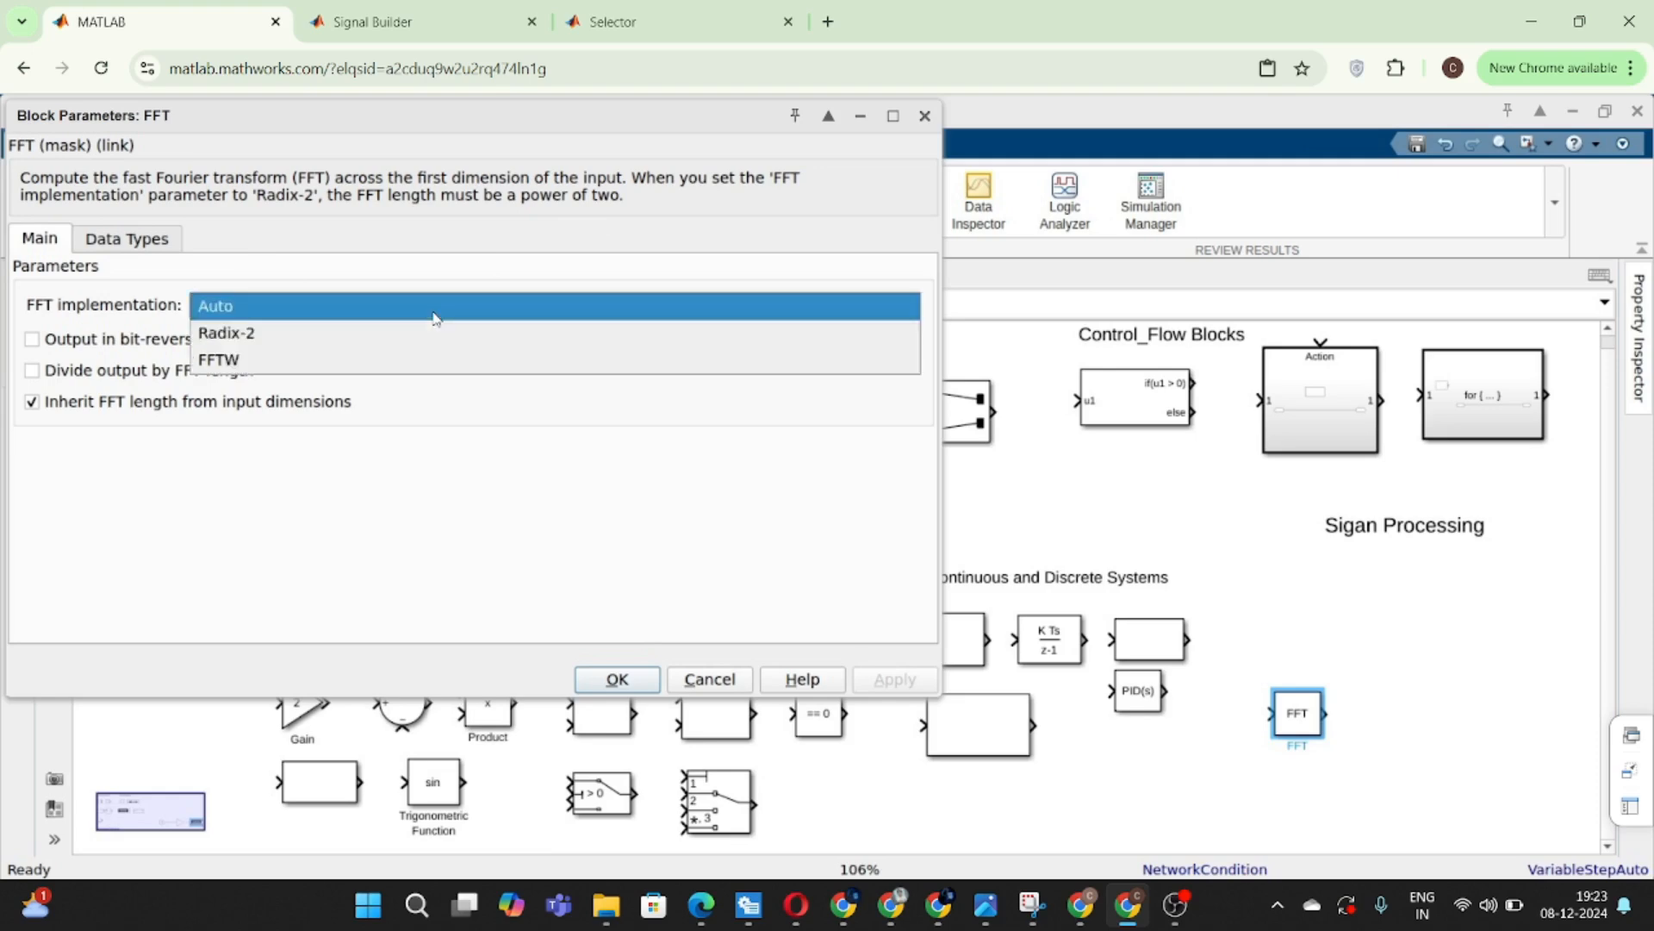
{"action": "left_click", "coordinate": [436, 315]}
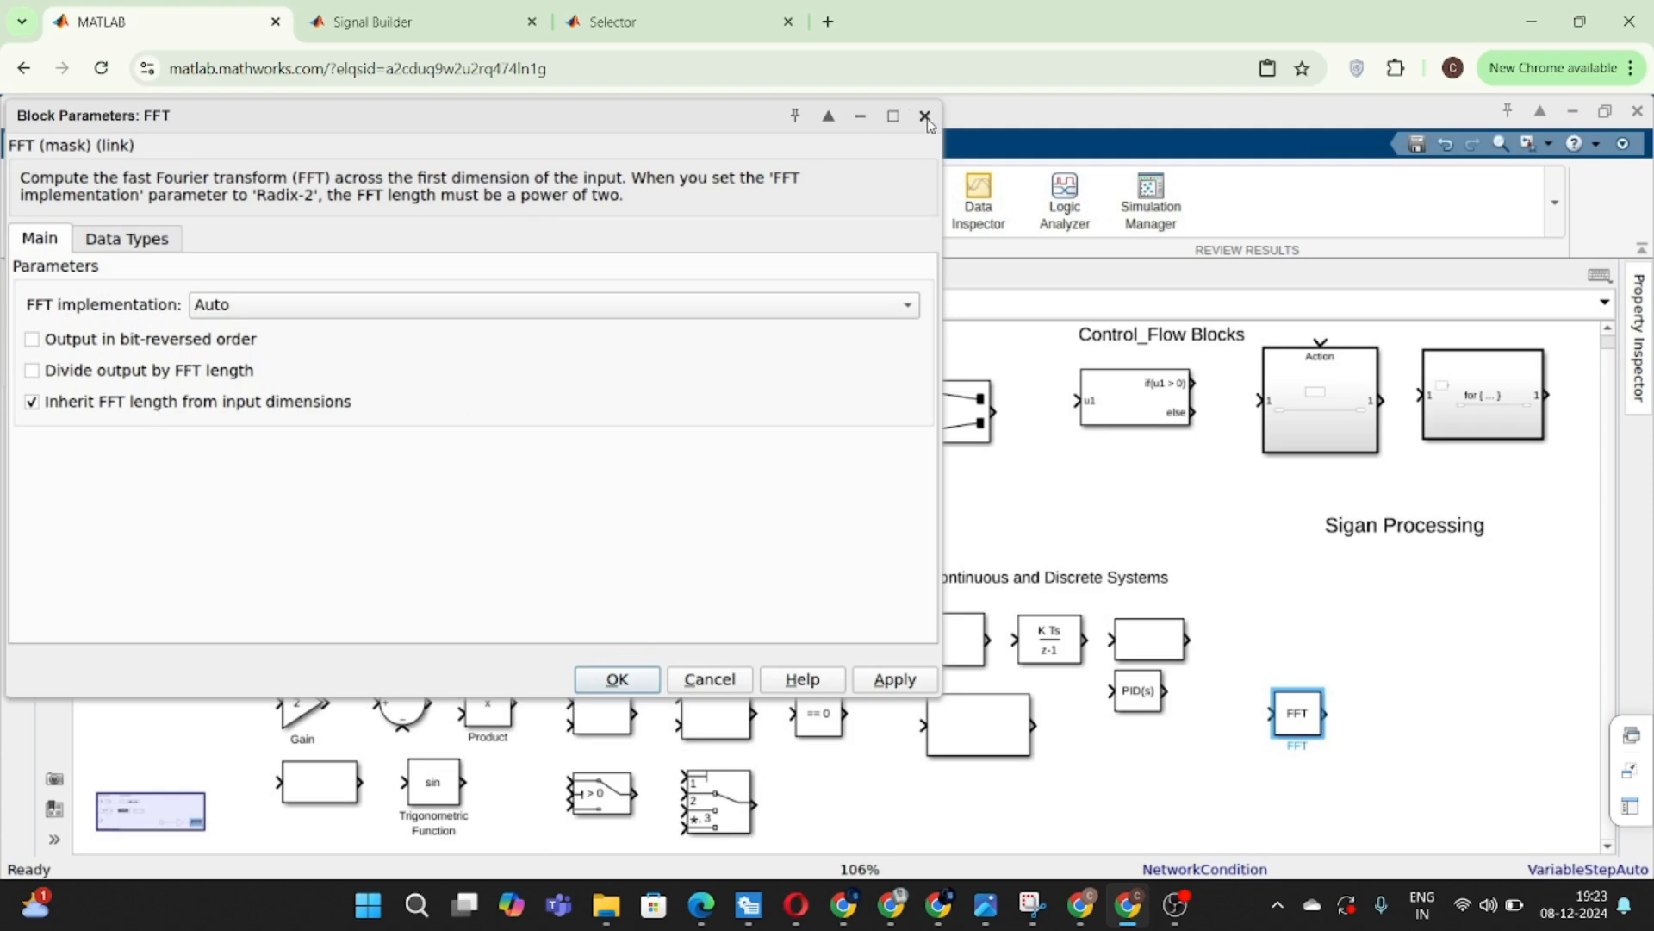
{"action": "left_click", "coordinate": [925, 117]}
{"action": "left_click_drag", "start_coordinate": [1300, 715], "coordinate": [1311, 573]}
{"action": "left_click", "coordinate": [1310, 736]}
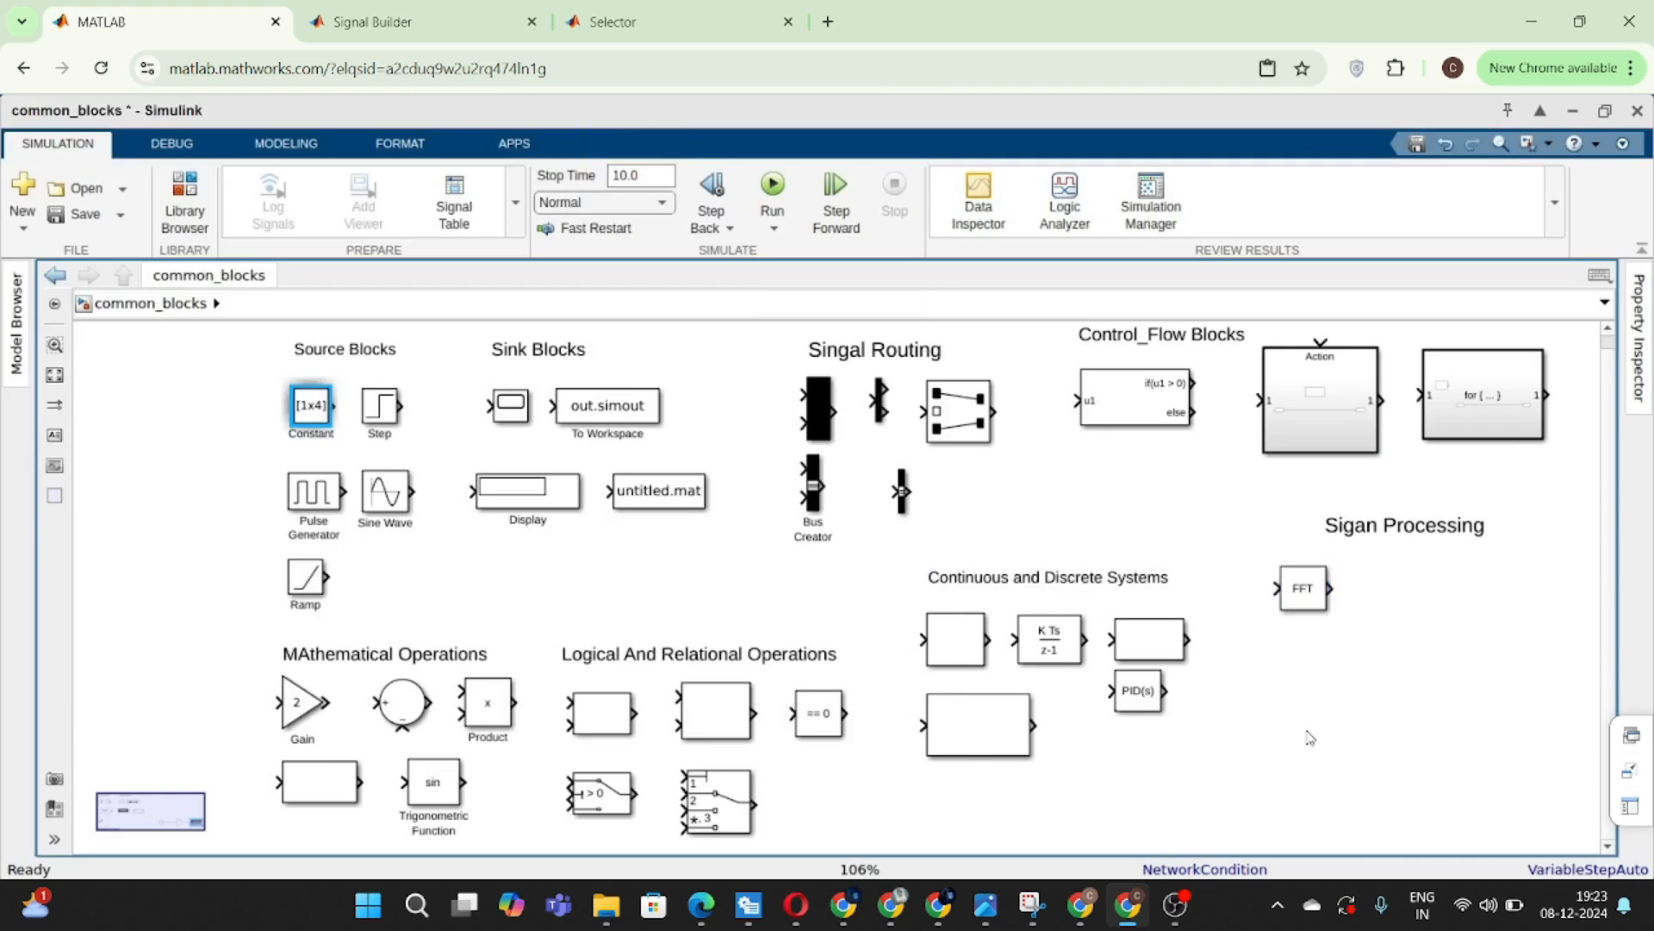
- Search for "Filter" and insert the Butterworth Filter block below the FFT block
{"action": "double_click", "coordinate": [1310, 737]}
{"action": "type", "text": "F"}
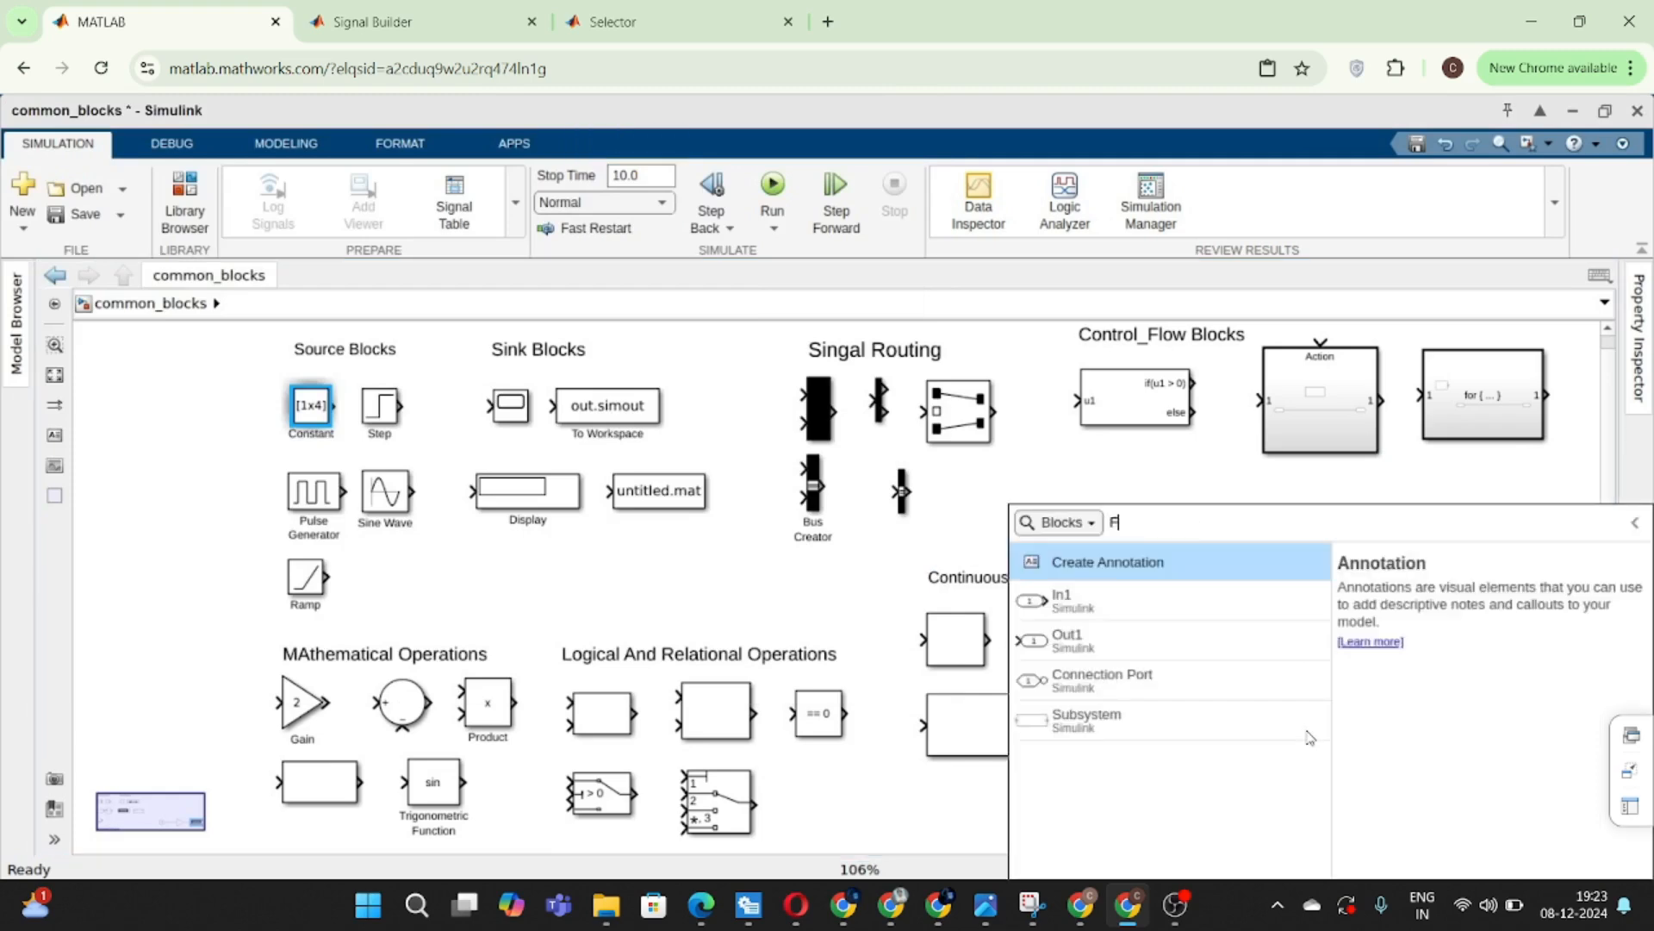
{"action": "type", "text": "ilter"}
{"action": "key", "text": "Return"}
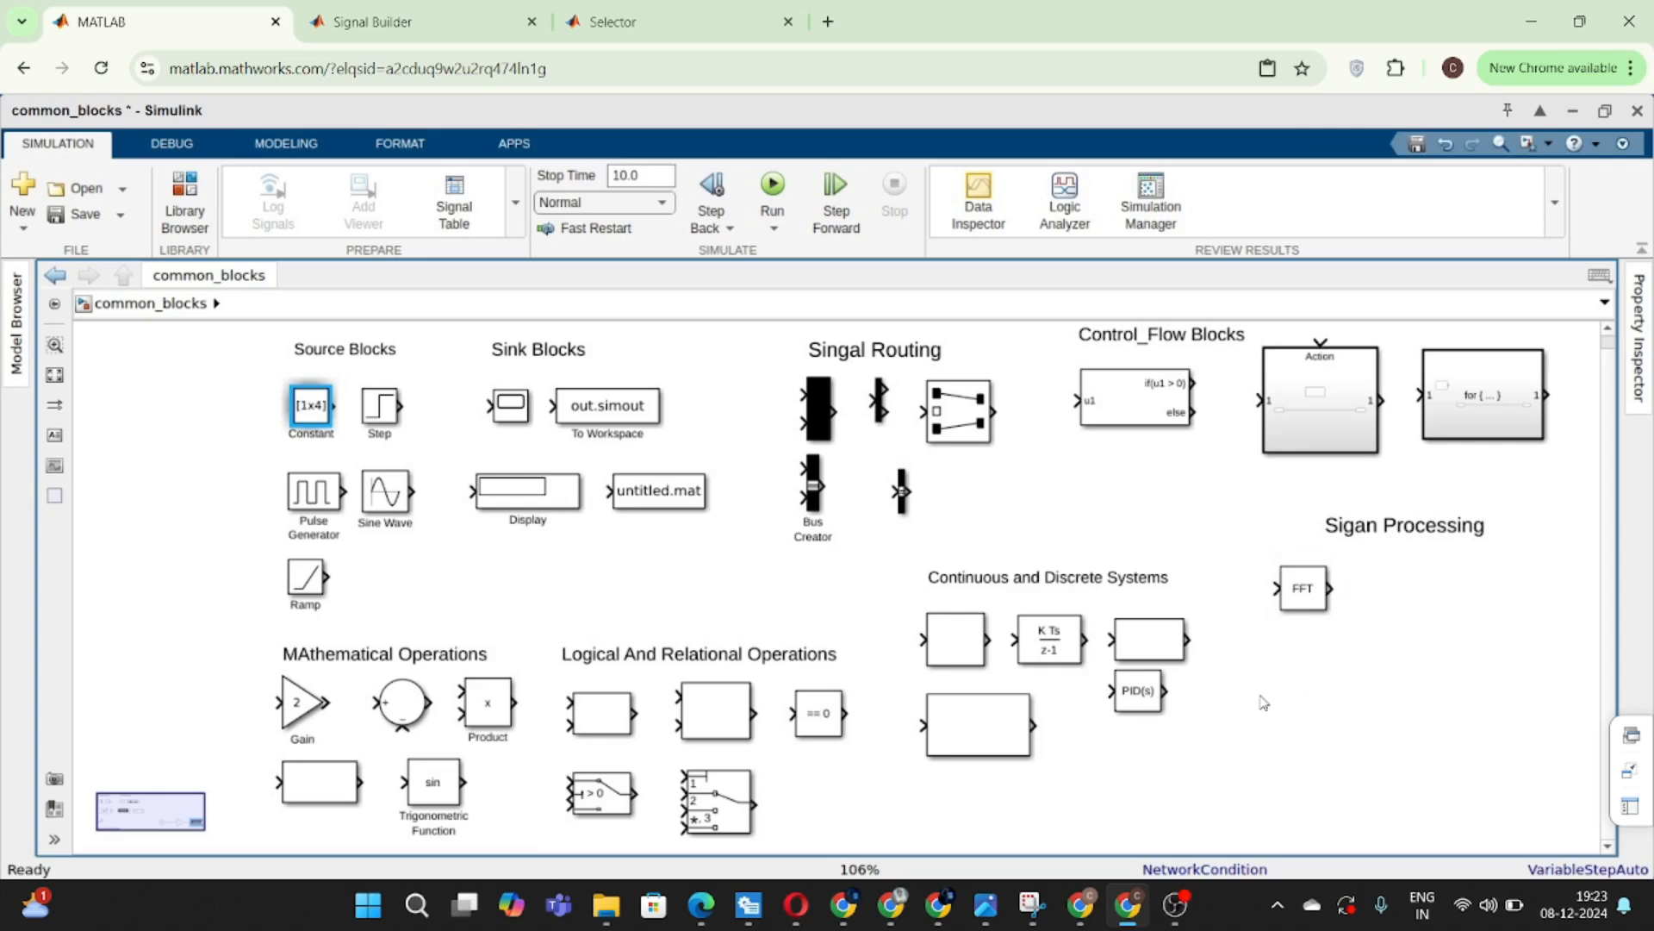
{"action": "double_click", "coordinate": [1373, 727]}
{"action": "left_click", "coordinate": [1143, 457]}
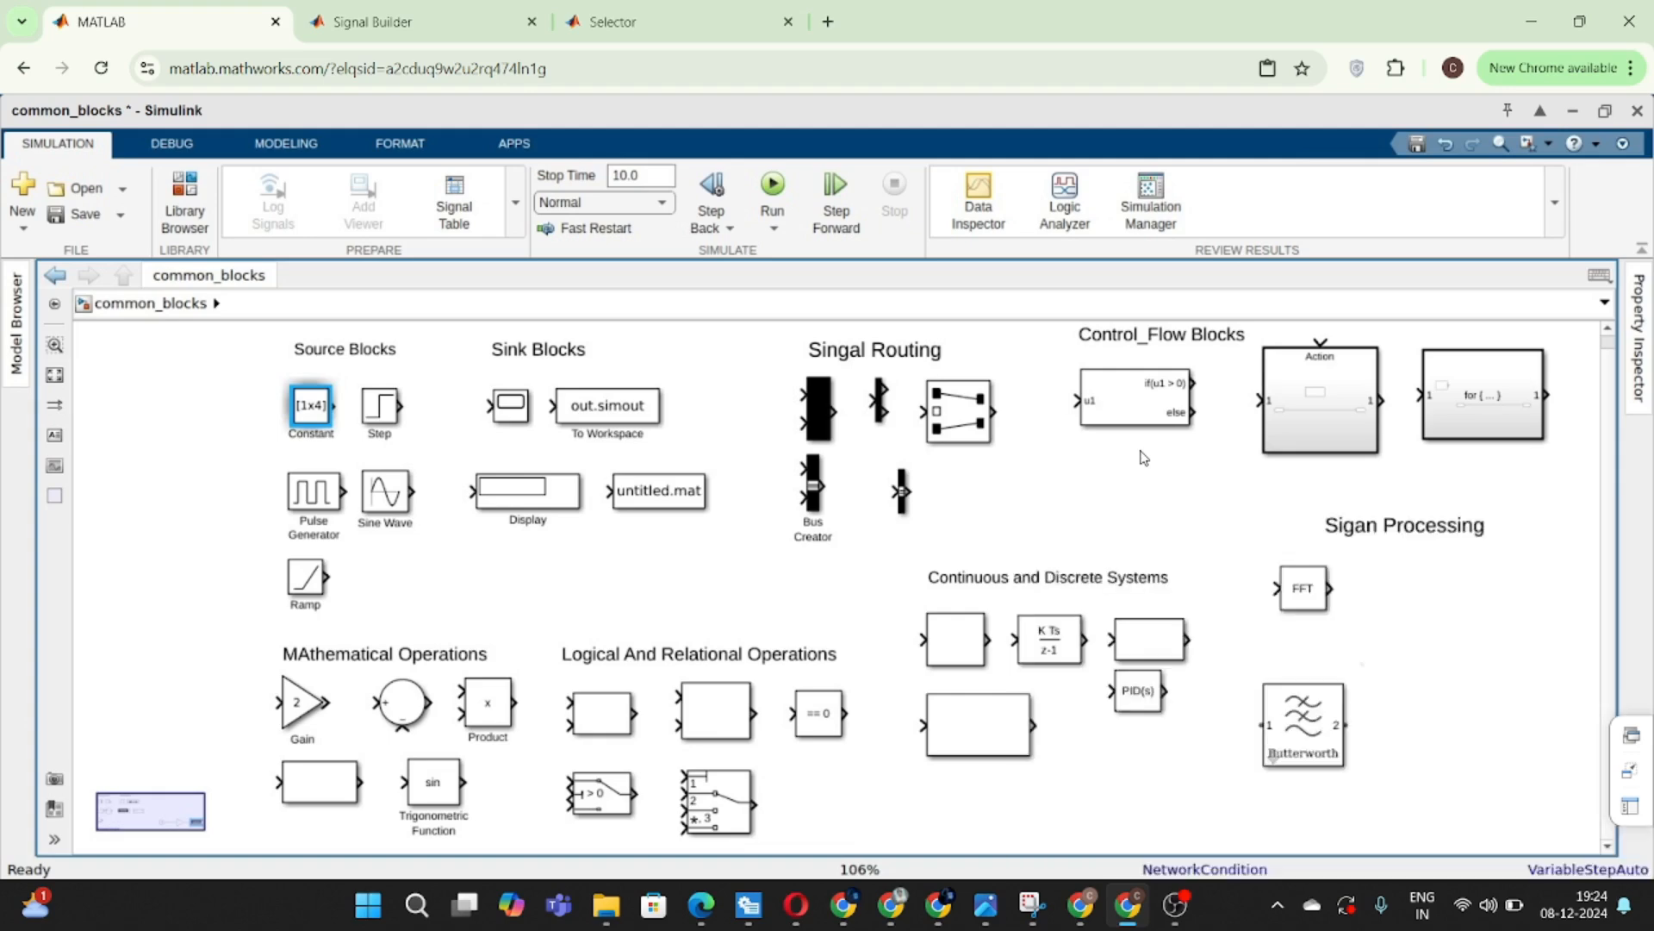
- Move the Filter block up to the right of the FFT block, under the Sigan Processing heading
{"action": "left_click", "coordinate": [1281, 711]}
{"action": "left_click_drag", "start_coordinate": [1281, 710], "coordinate": [1455, 621]}
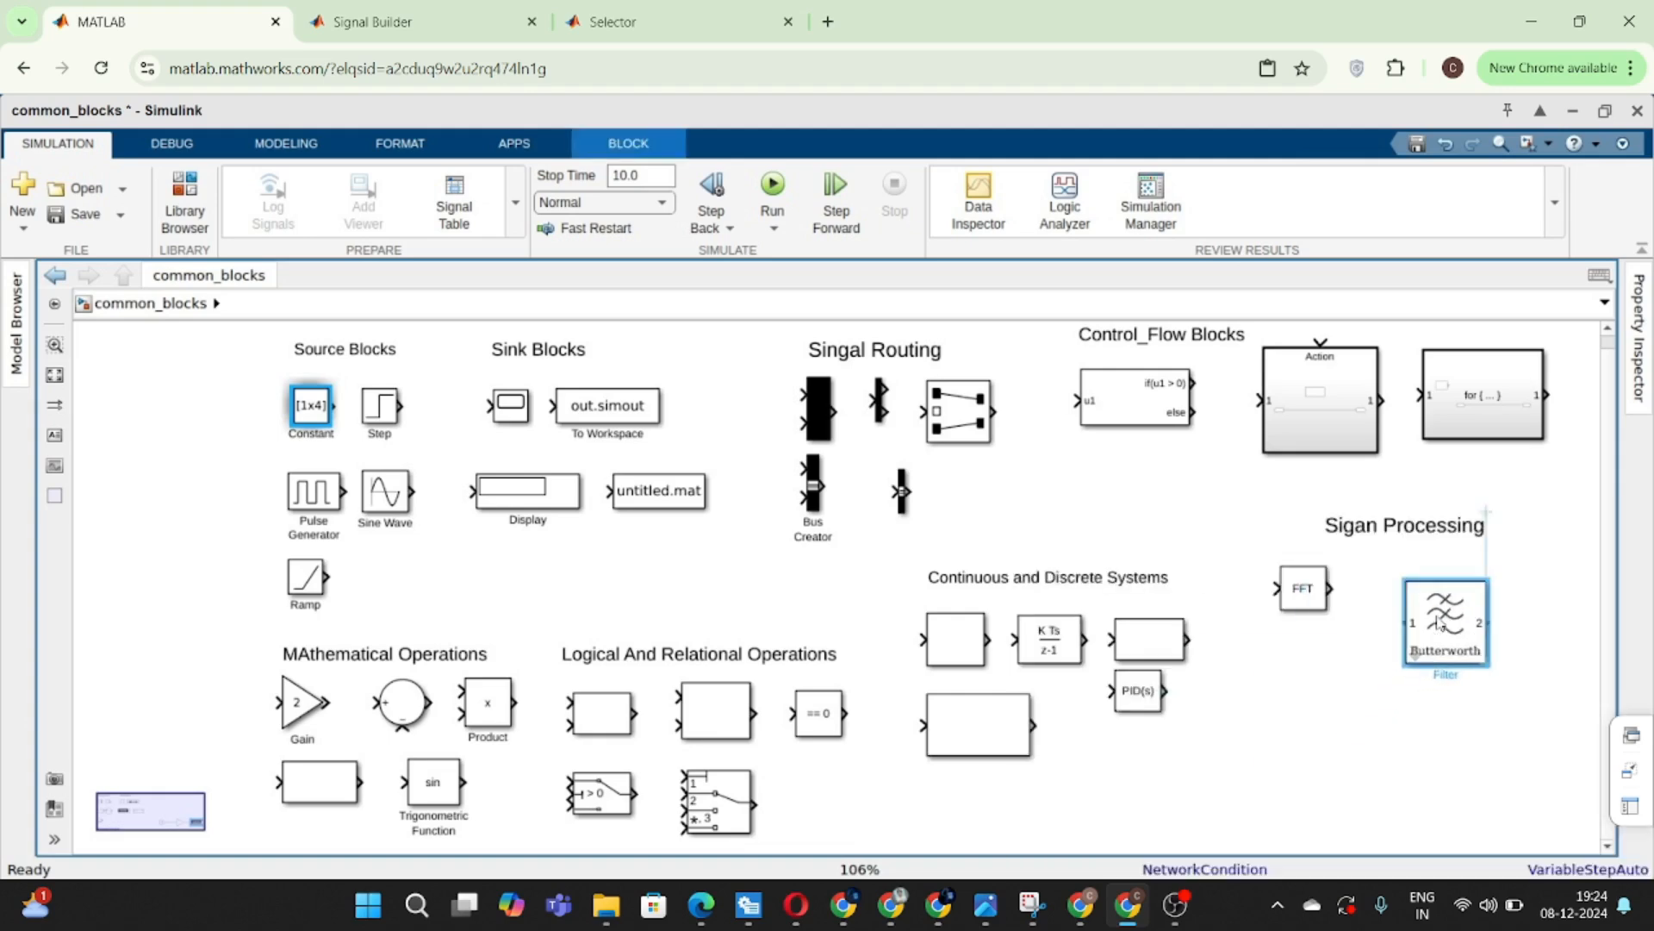
{"action": "left_click", "coordinate": [1303, 814]}
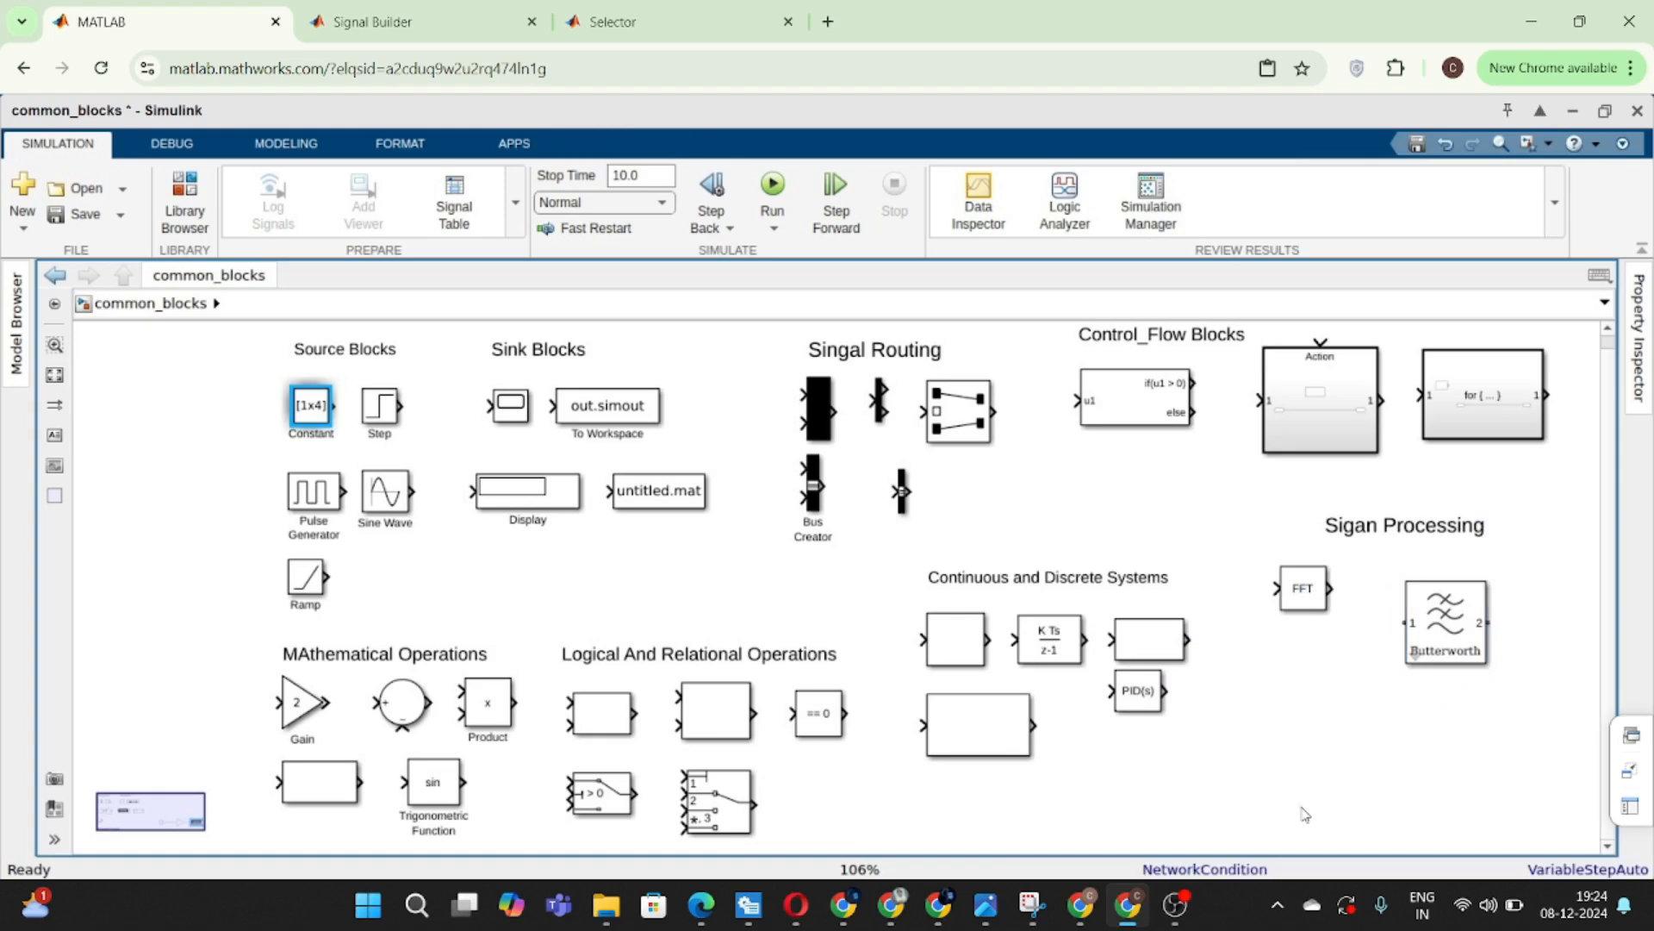
- Examine the Filter block's parameters and the available filter types, leaving Lowpass selected
{"action": "left_click", "coordinate": [1474, 652]}
{"action": "left_click", "coordinate": [1464, 651]}
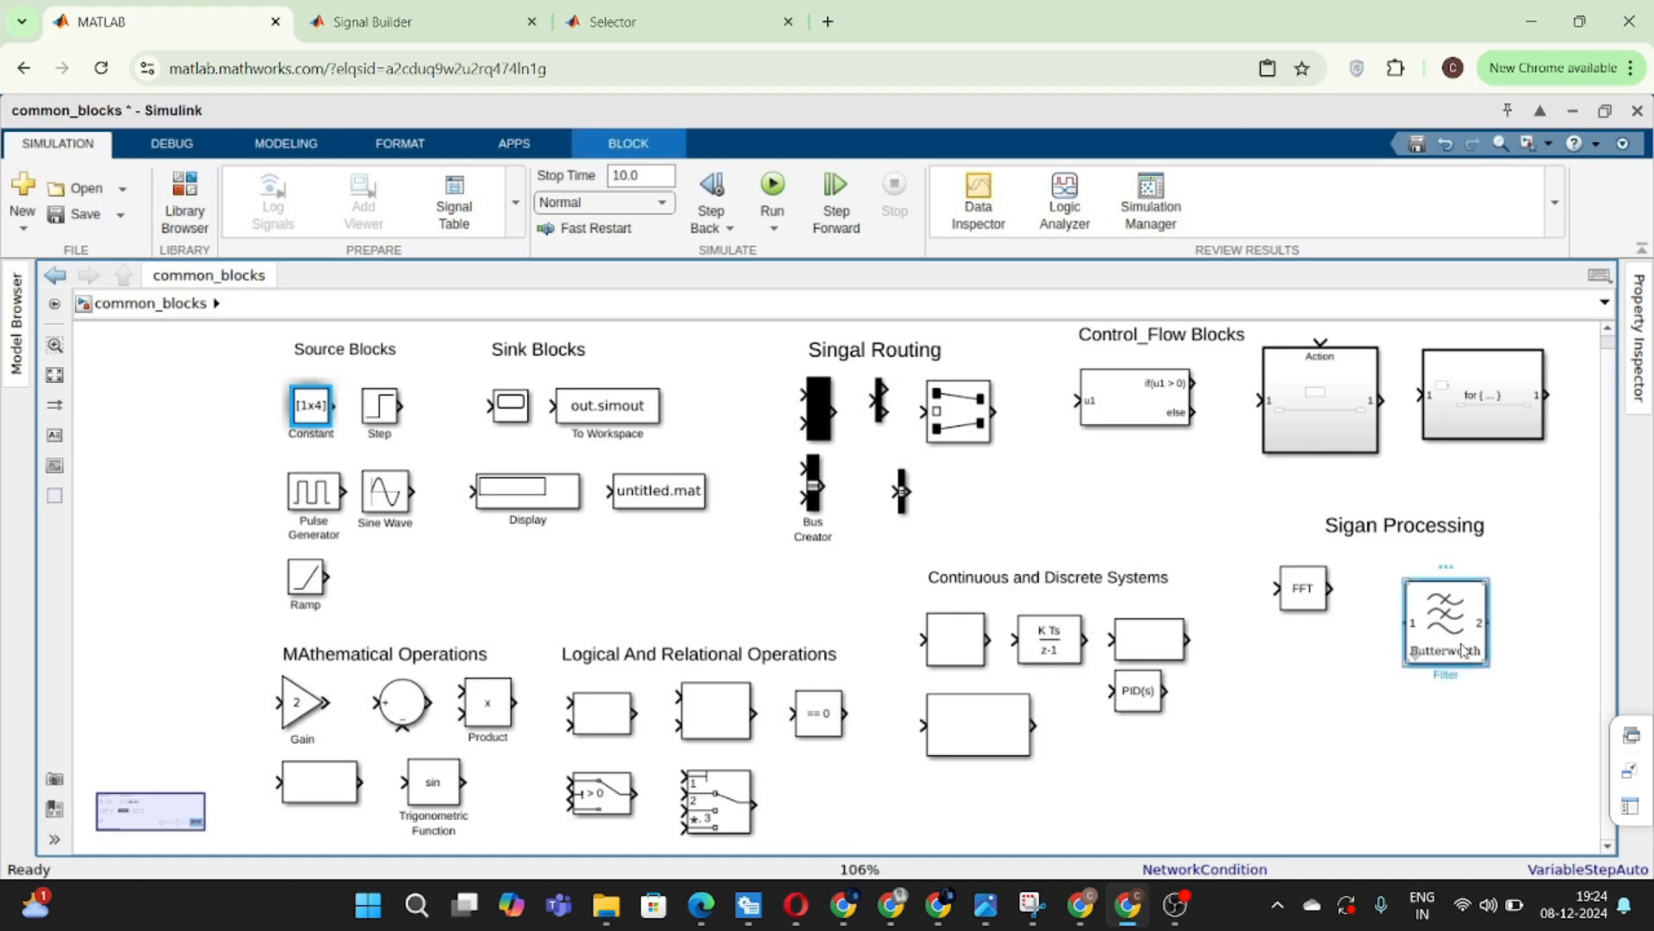
{"action": "double_click", "coordinate": [1463, 650]}
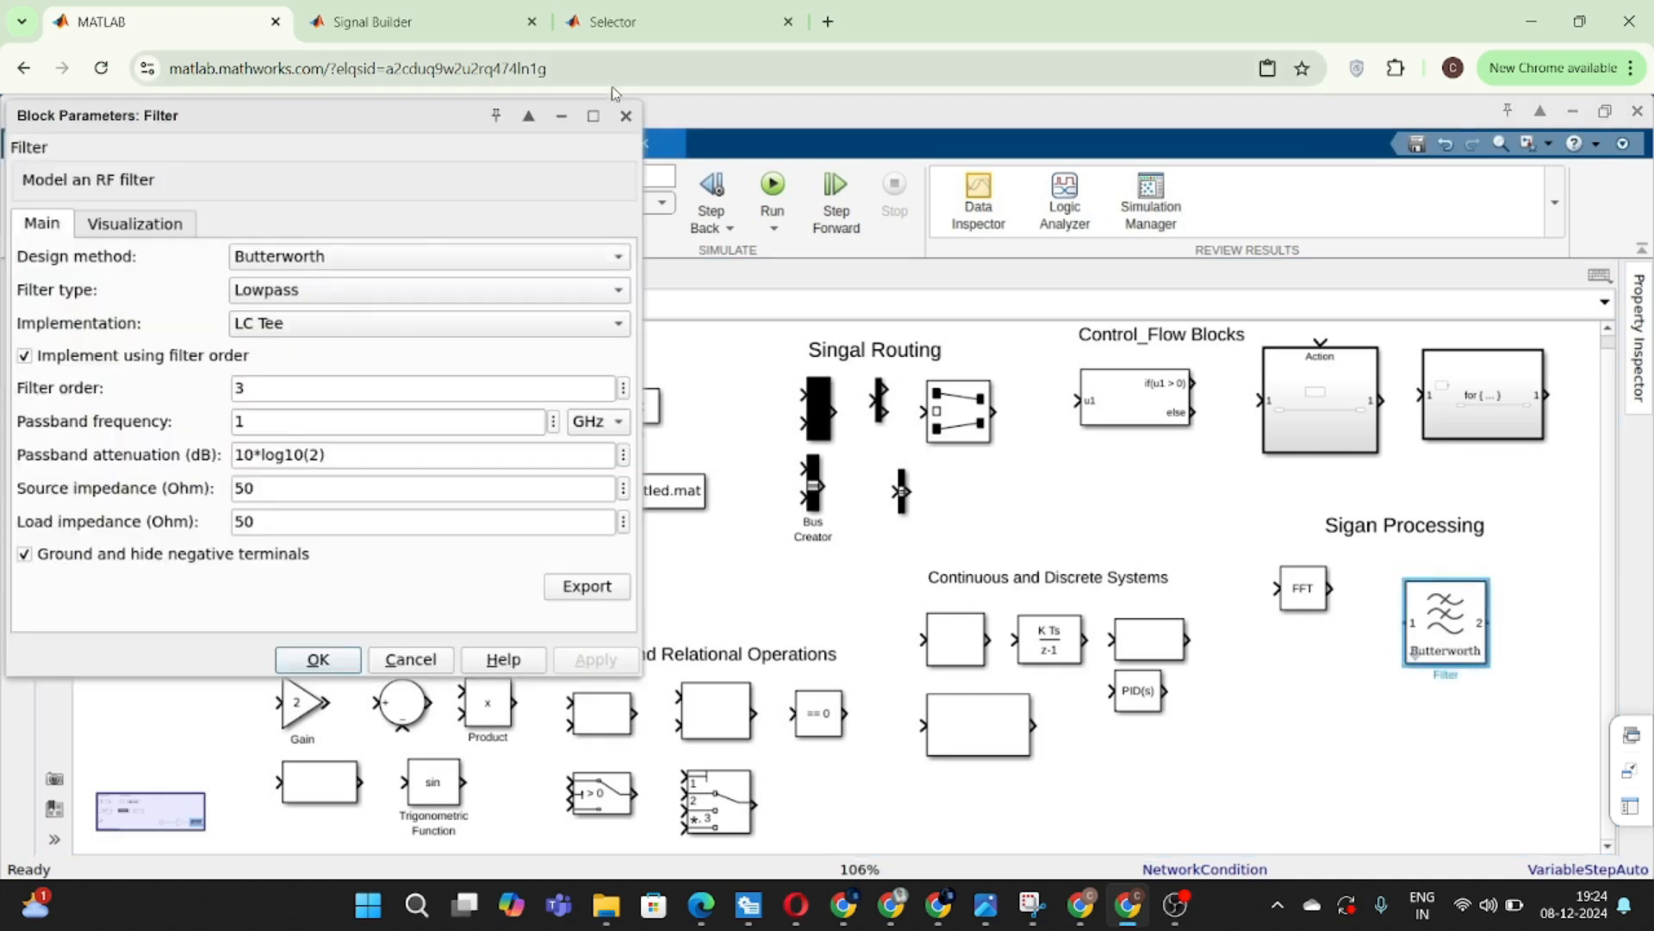
{"action": "left_click", "coordinate": [530, 293]}
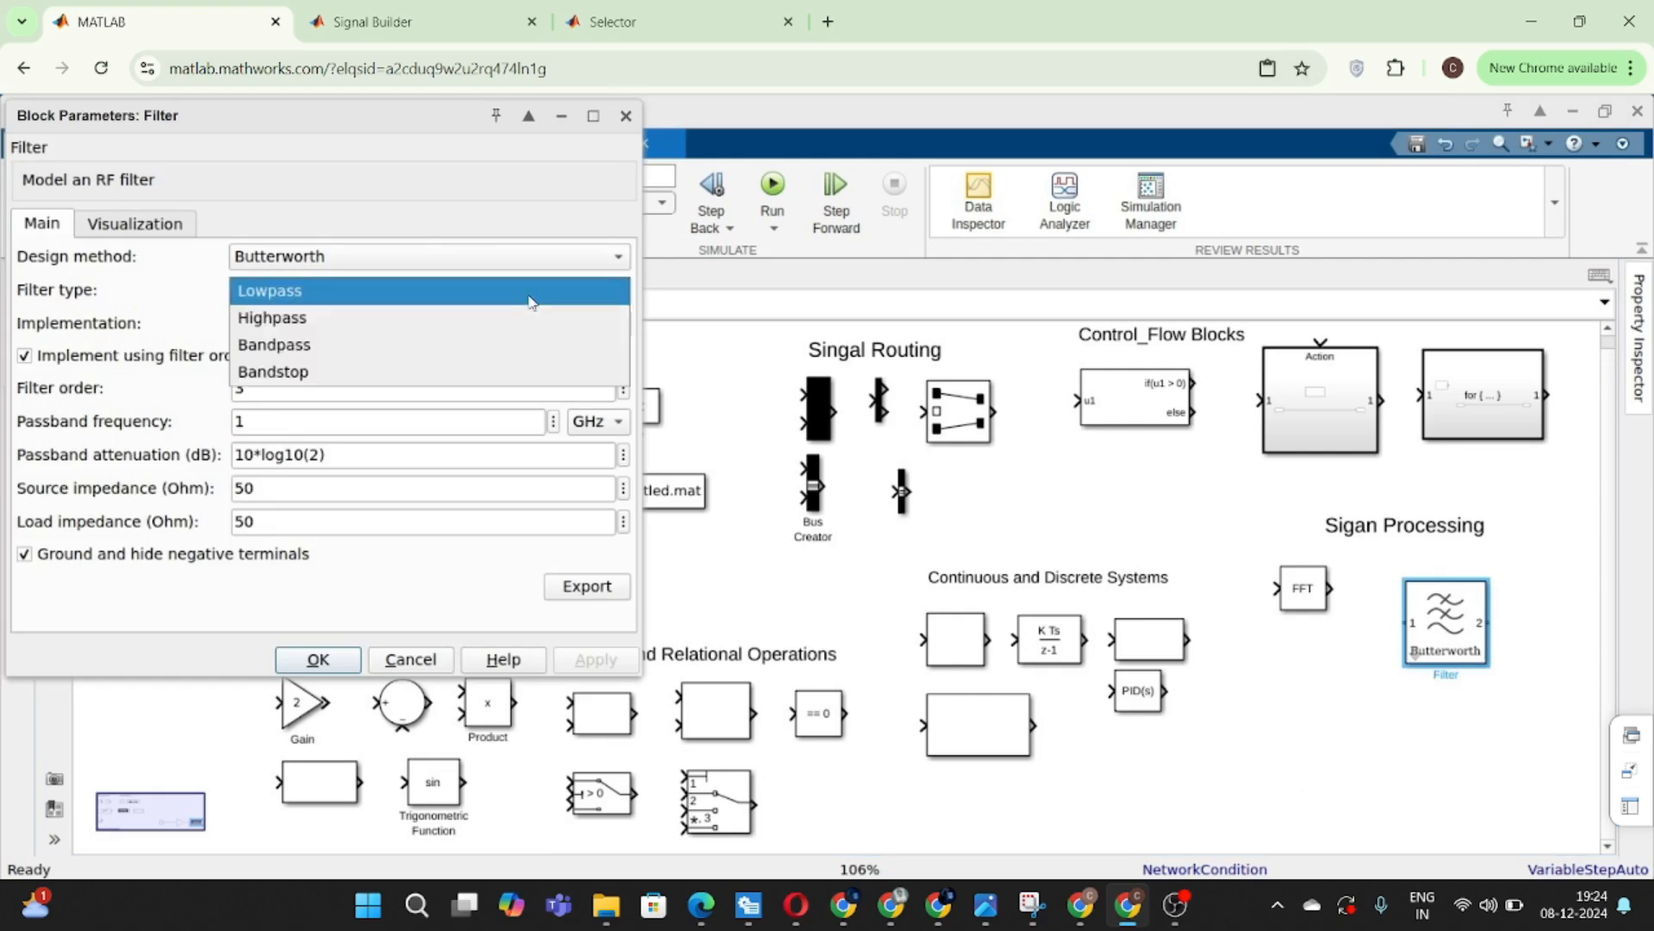
{"action": "left_click", "coordinate": [531, 293]}
{"action": "left_click", "coordinate": [531, 293]}
{"action": "left_click", "coordinate": [625, 119]}
{"action": "left_click", "coordinate": [626, 118]}
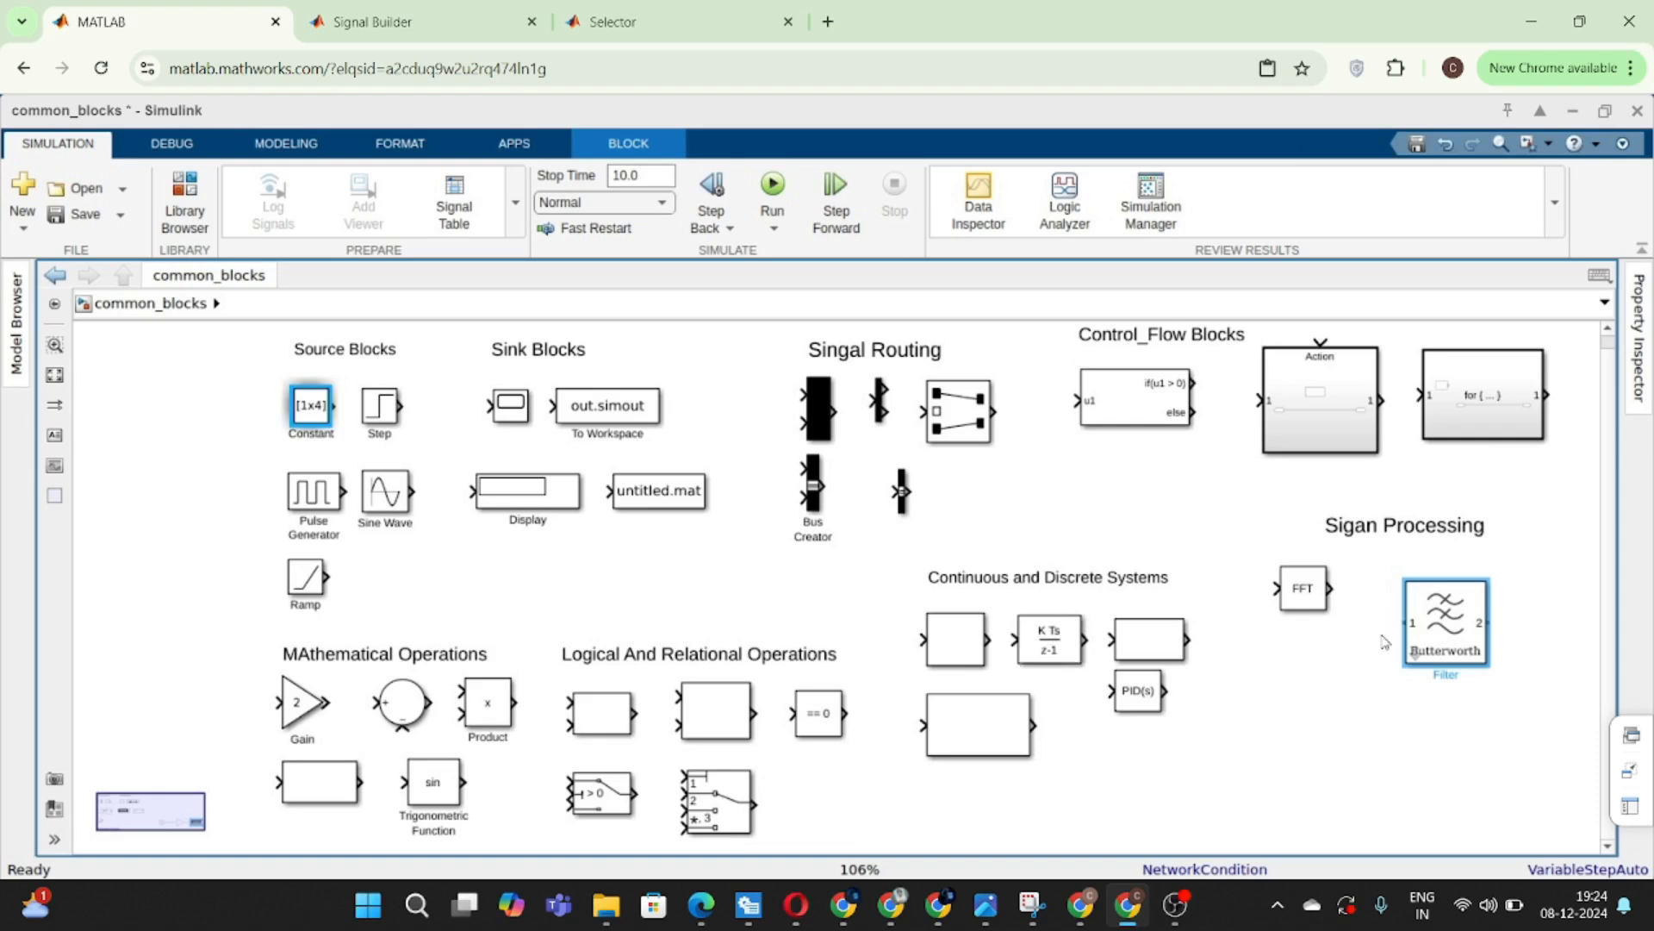
- Review the Filter block's visualization settings and move the block closer to the FFT block
{"action": "left_click", "coordinate": [1352, 700]}
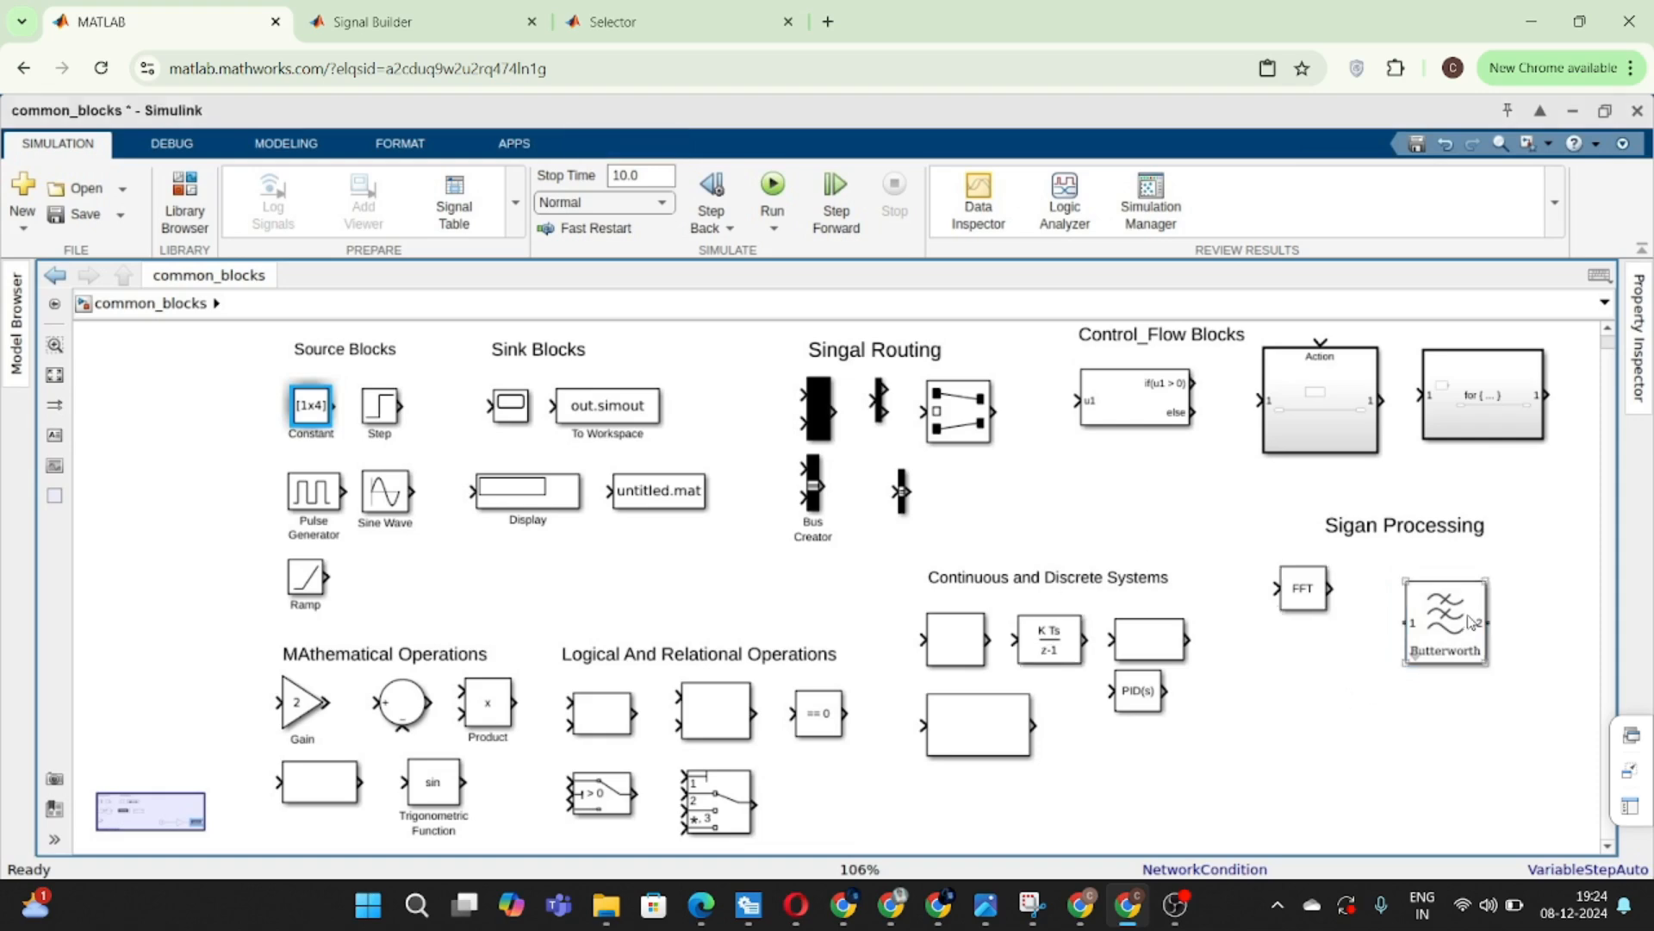
{"action": "double_click", "coordinate": [1469, 623]}
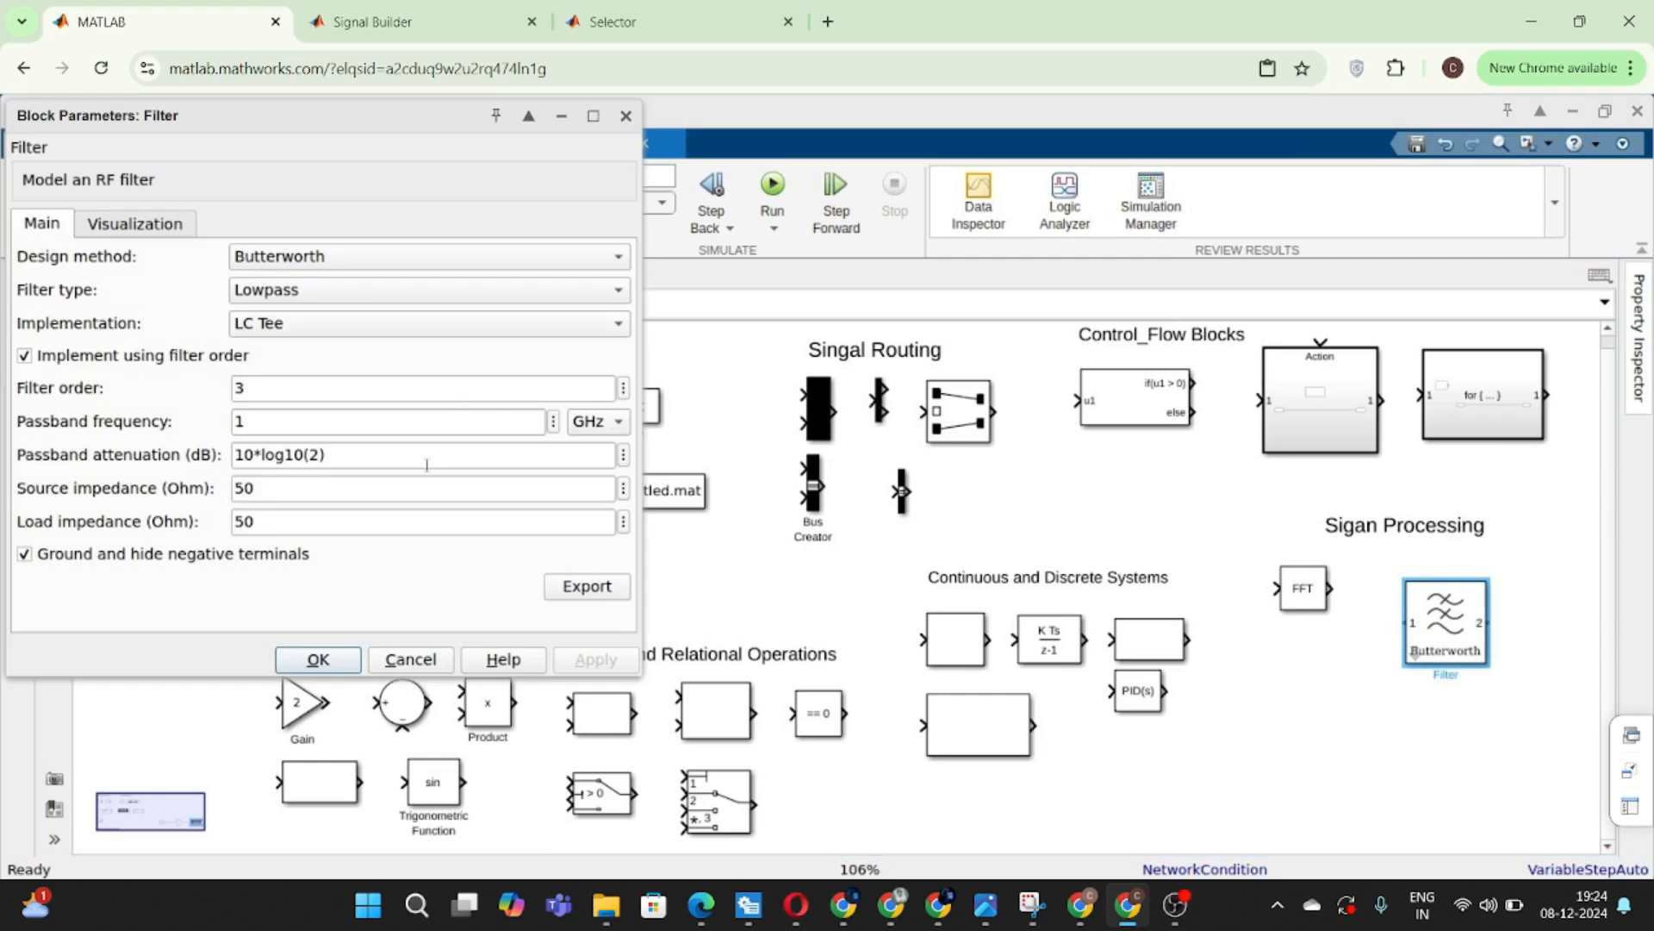
{"action": "left_click", "coordinate": [153, 235]}
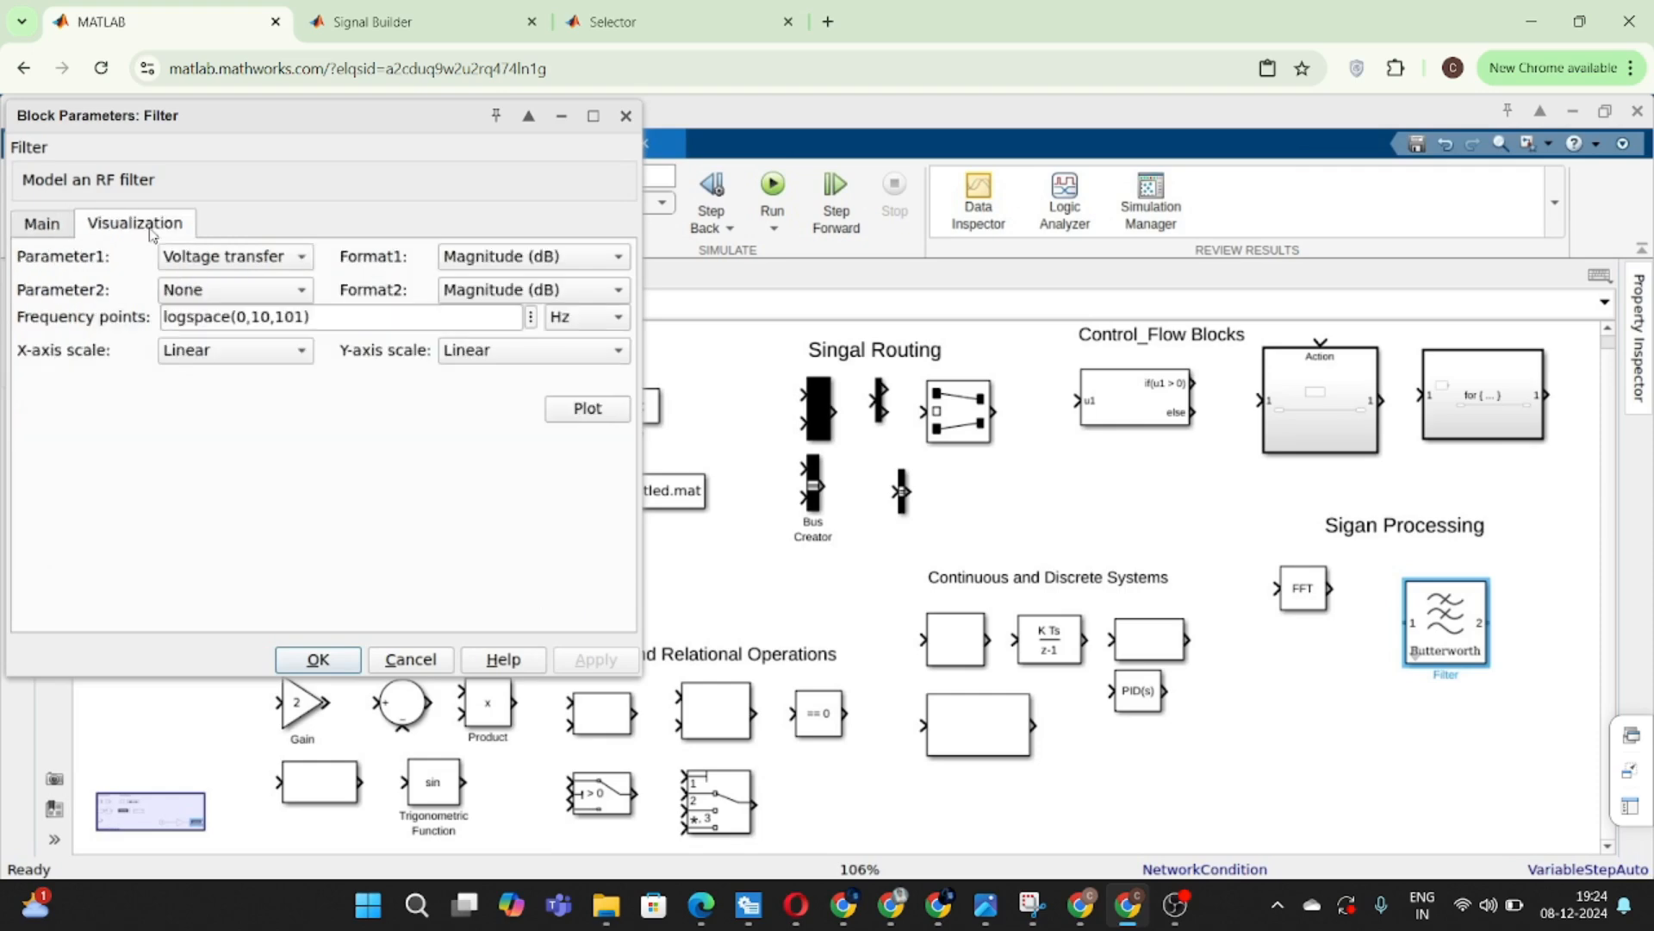
{"action": "left_click", "coordinate": [627, 117]}
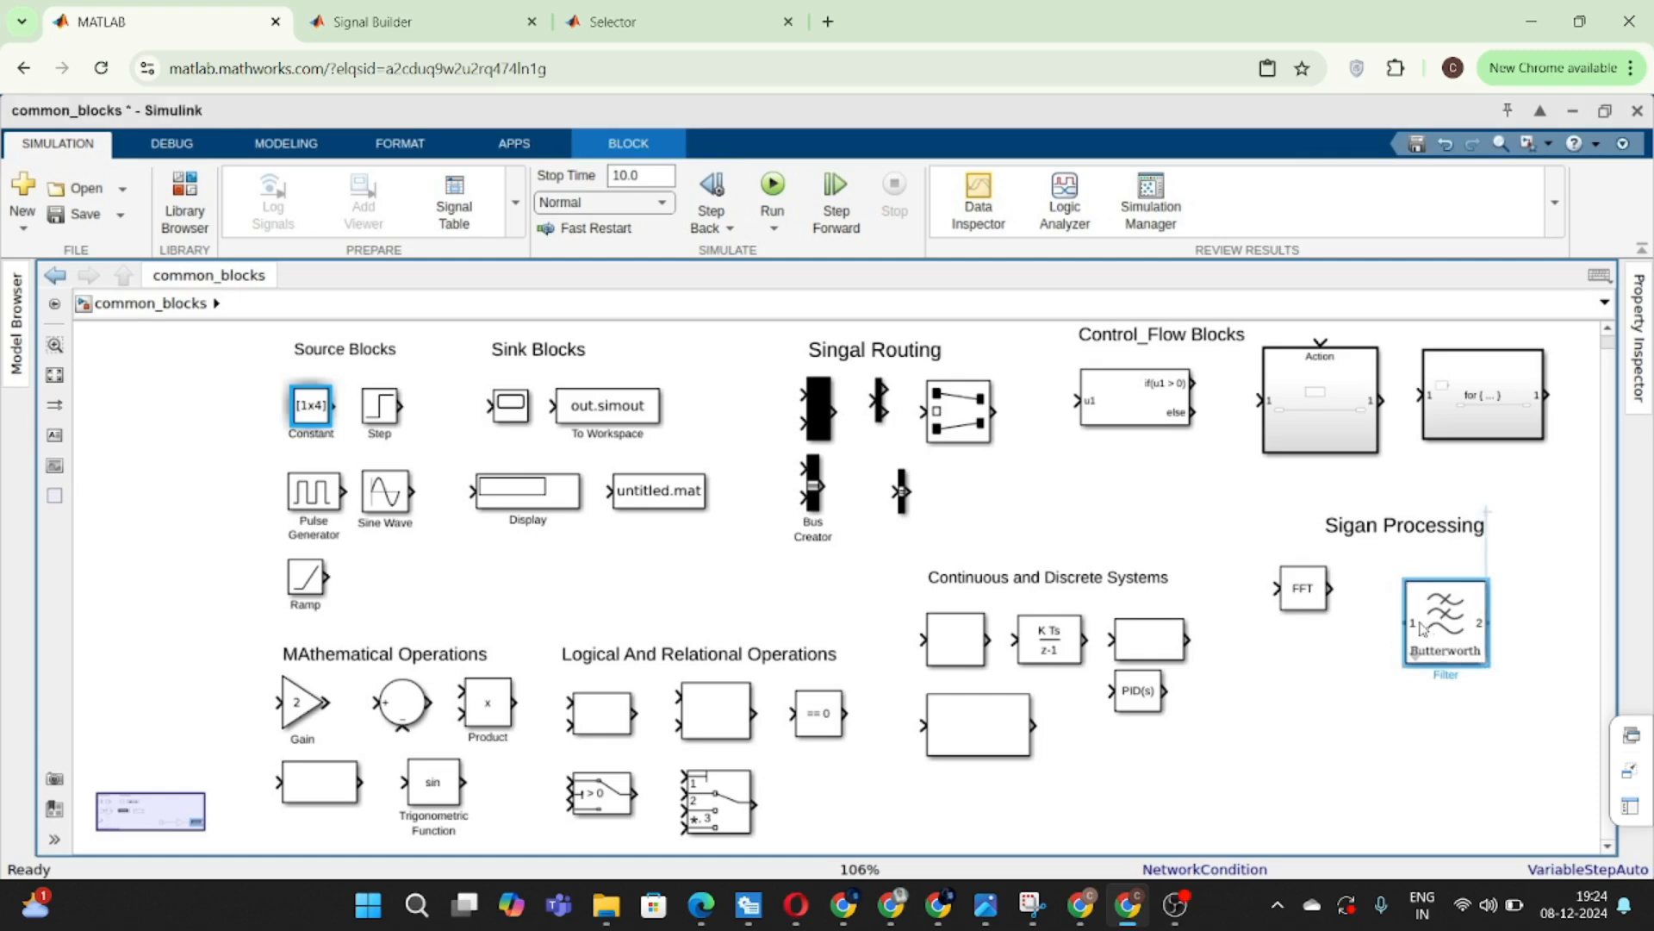
{"action": "left_click_drag", "start_coordinate": [1449, 655], "coordinate": [1410, 622]}
{"action": "left_click", "coordinate": [590, 569]}
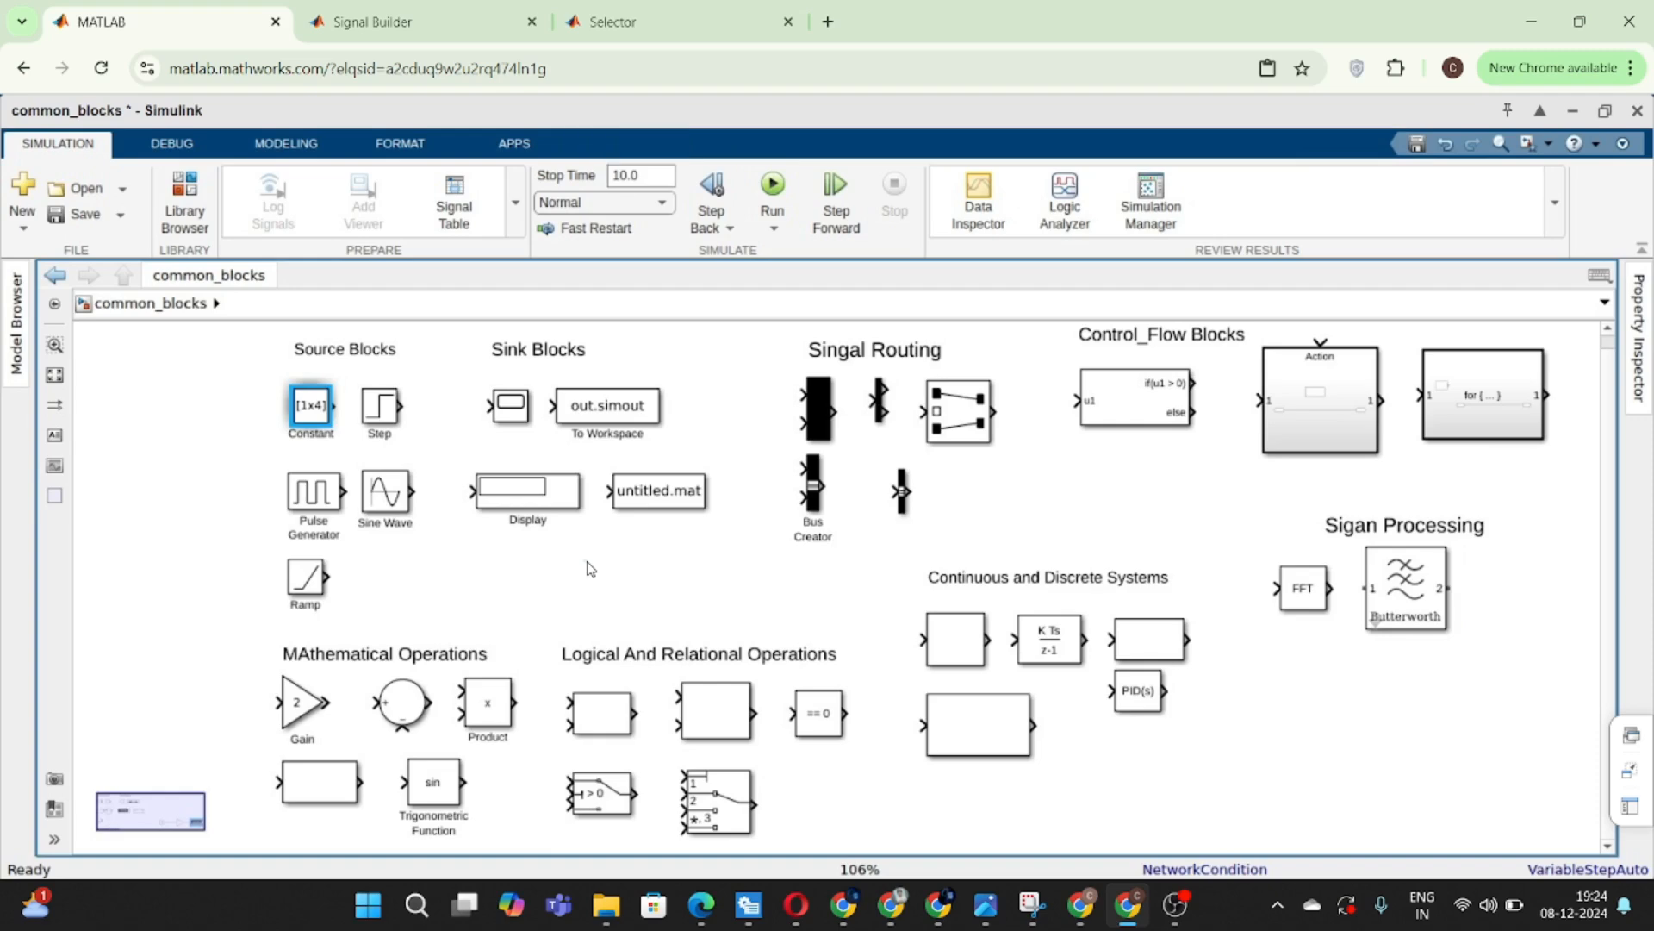